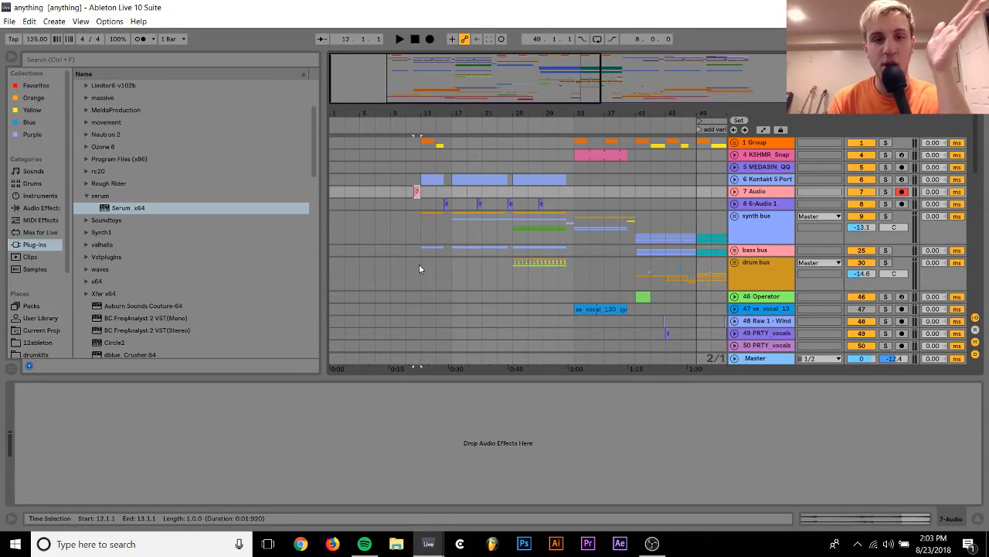
Play back the arrangement from bar 12 through to bar 61
key("space")
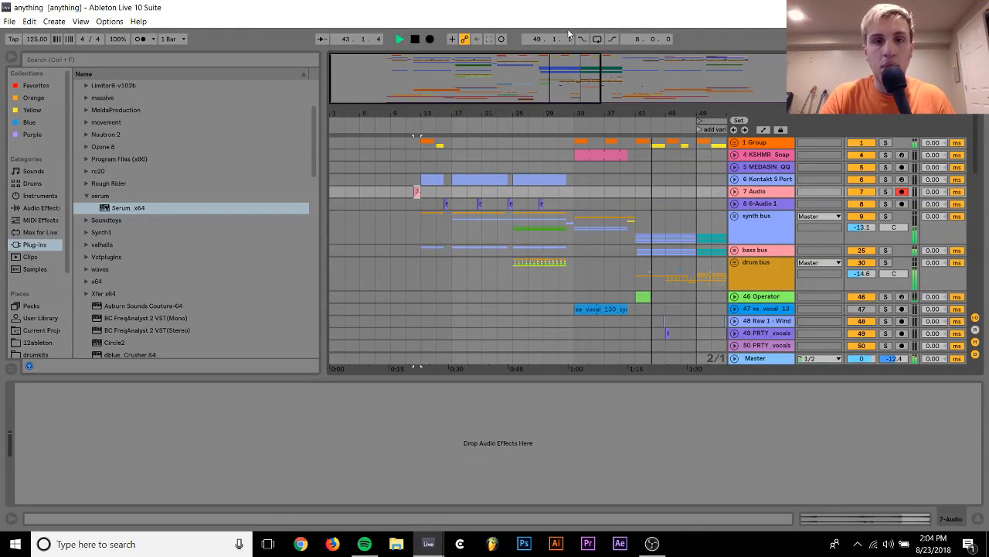
left_click_drag(567, 110, 441, 110)
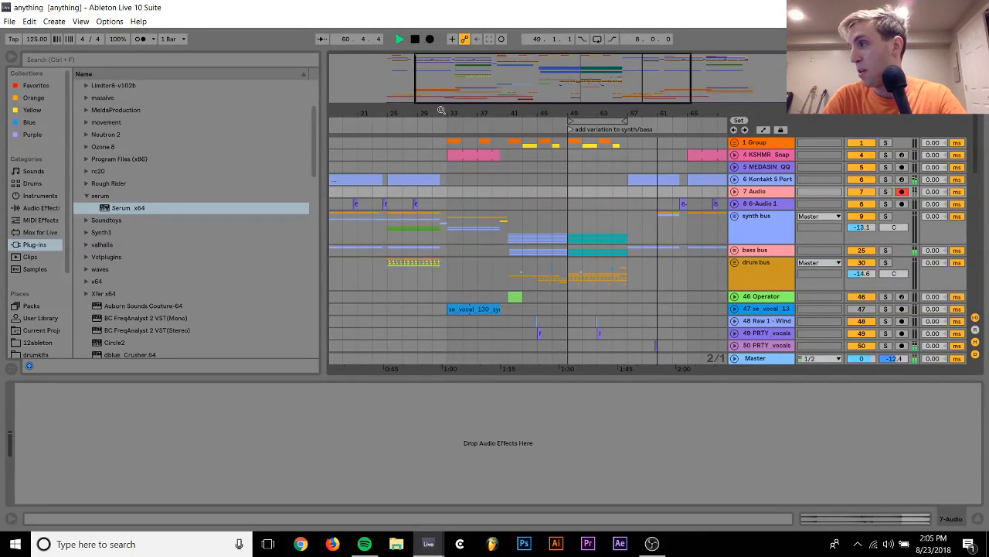
key("space")
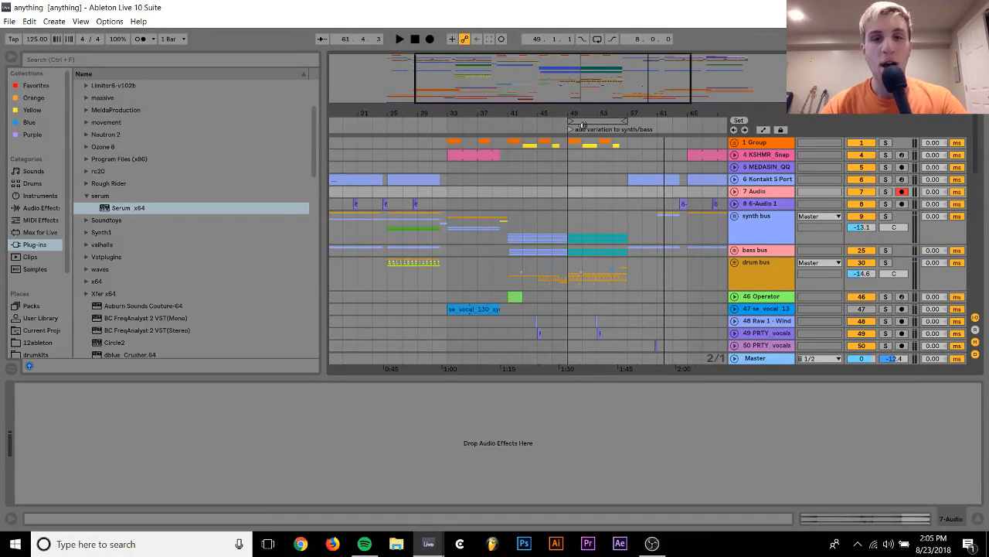
Play the arrangement from bar 63 while looking through the tracks down to the KARRA vocal and percussion parts
left_click_drag(572, 118, 554, 90)
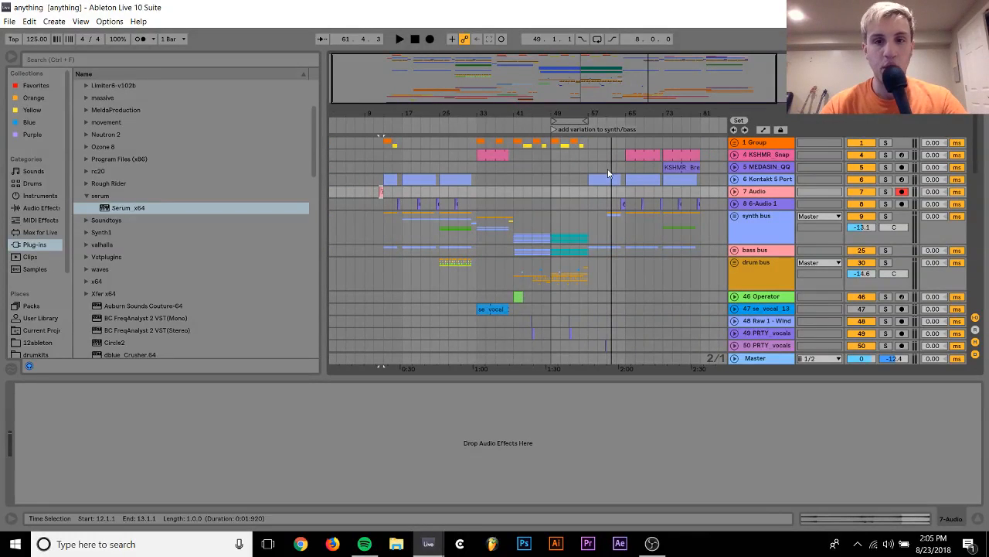
scroll(613, 202, "right", 3)
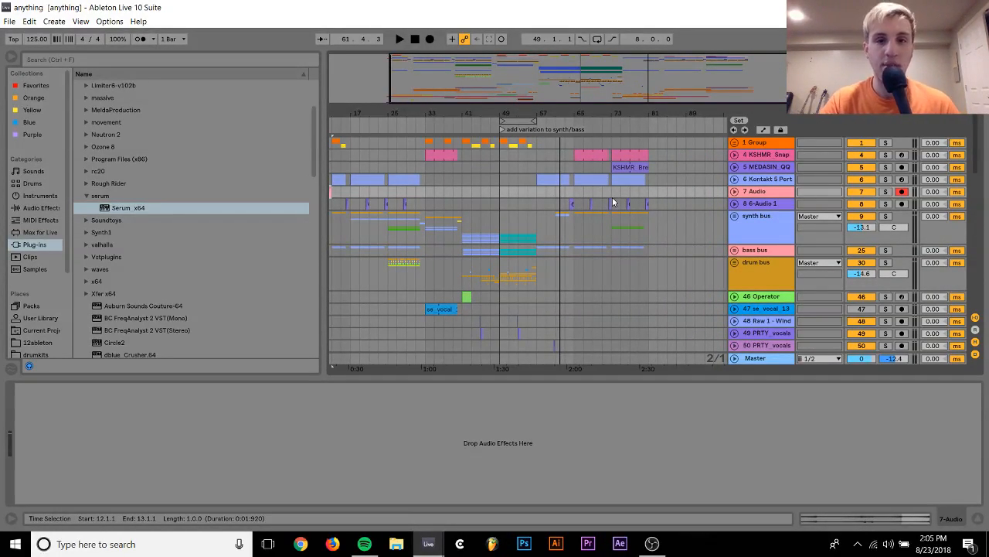
left_click(564, 191)
key("space")
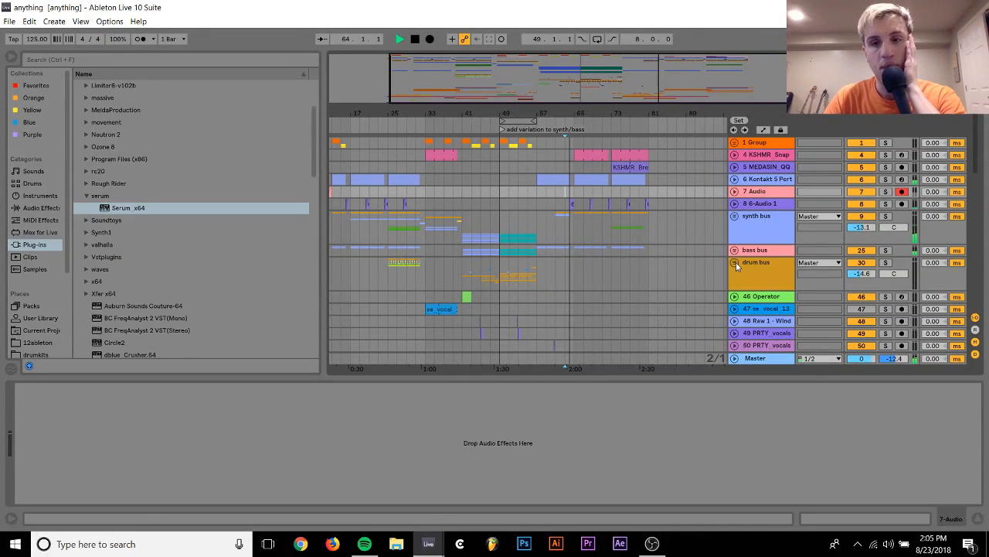
scroll(577, 246, "left", 2)
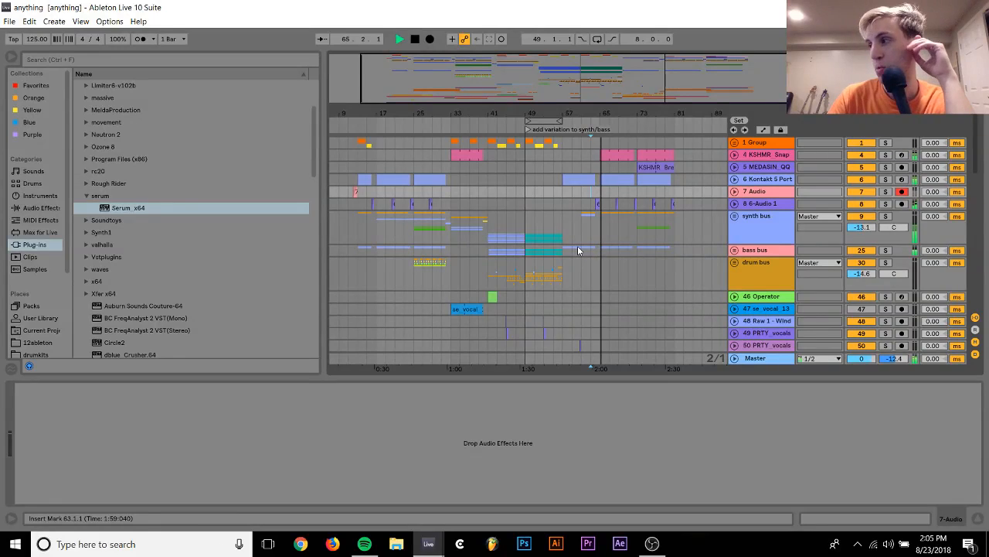
scroll(577, 249, "down", 1)
scroll(578, 250, "left", 2)
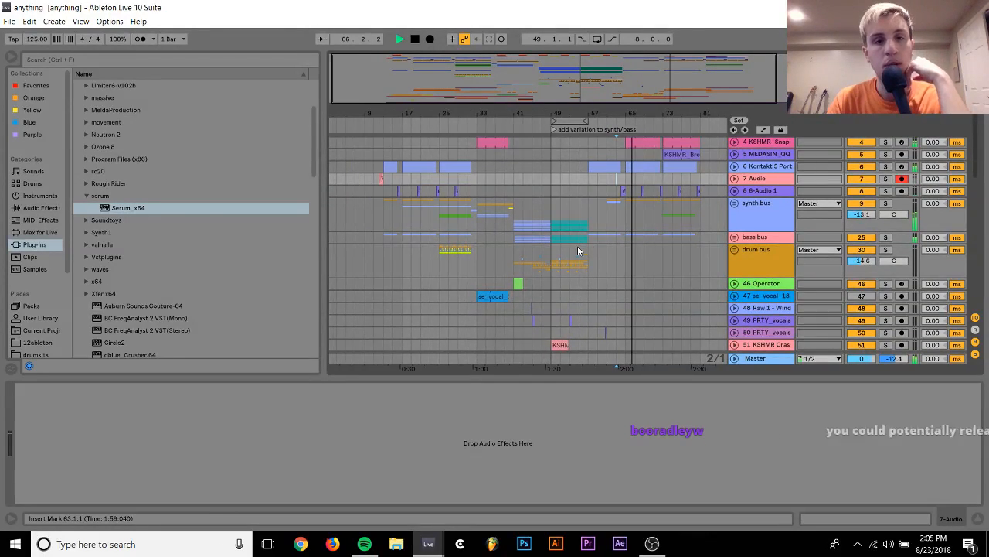
scroll(577, 250, "down", 5)
key("space")
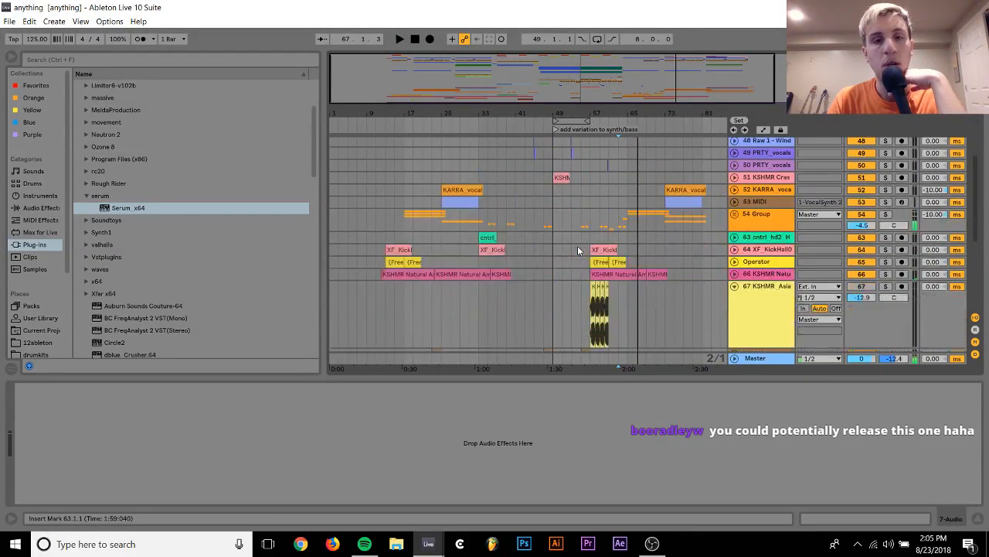
Solo the KARRA vocal track 52 and audition its clip from bar 25
left_click(485, 190)
left_click(887, 190)
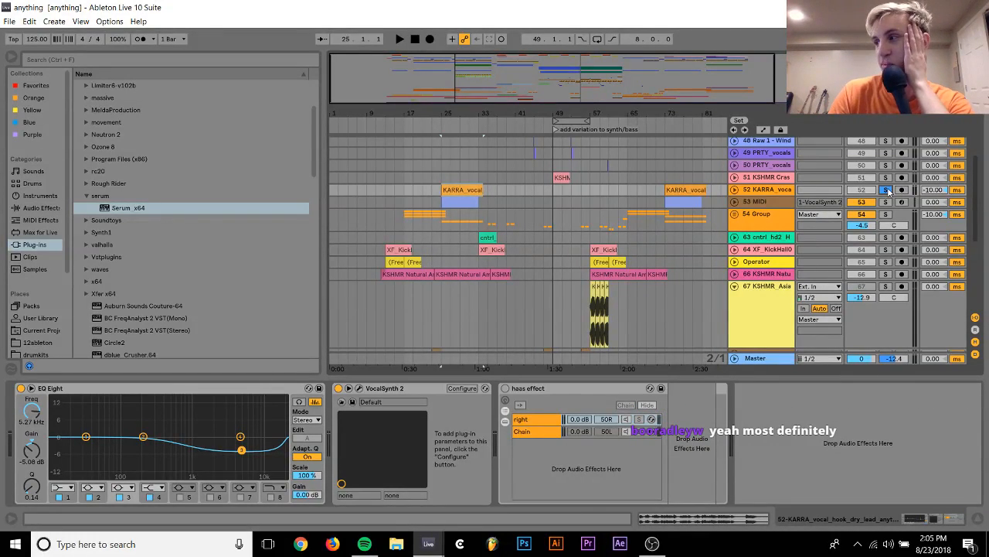
key("space")
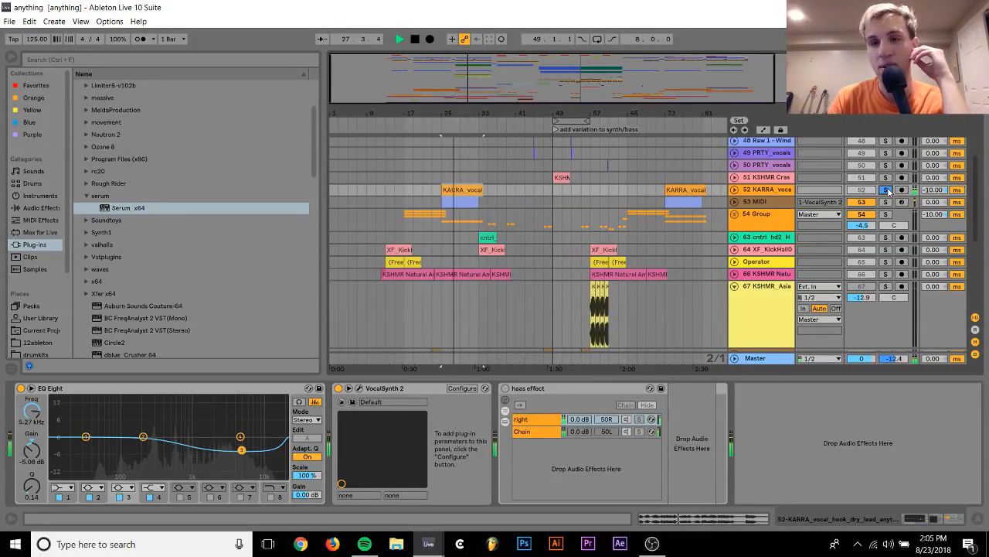
key("space")
Open the VocalSynth 2 plug-in on the KARRA vocal track and show its MIDI Mode setup instructions
left_click(777, 193)
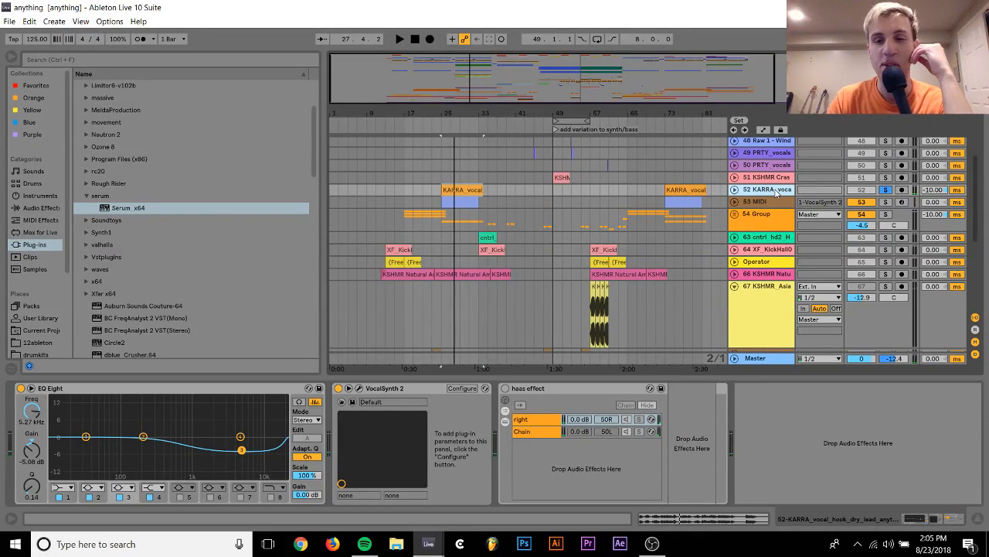
left_click(360, 388)
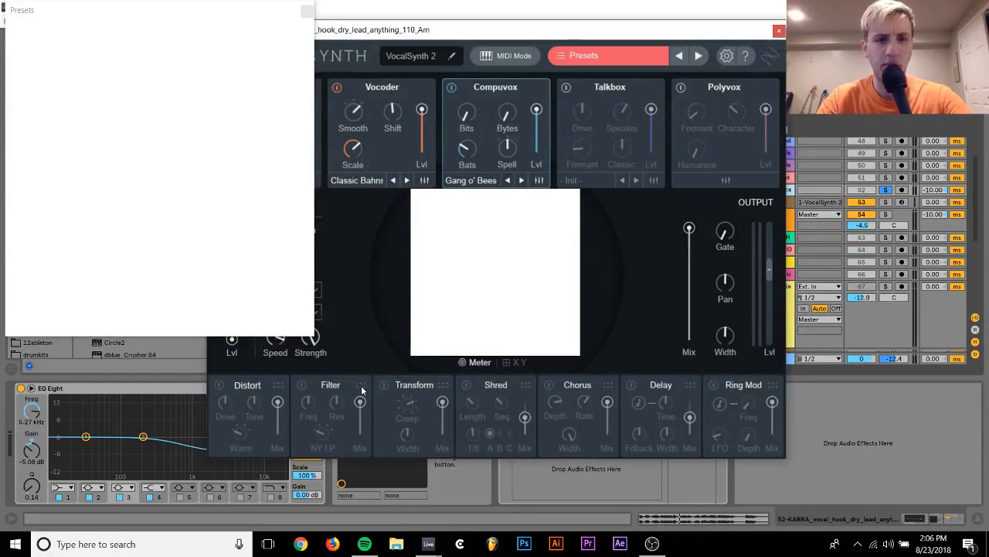
left_click(494, 363)
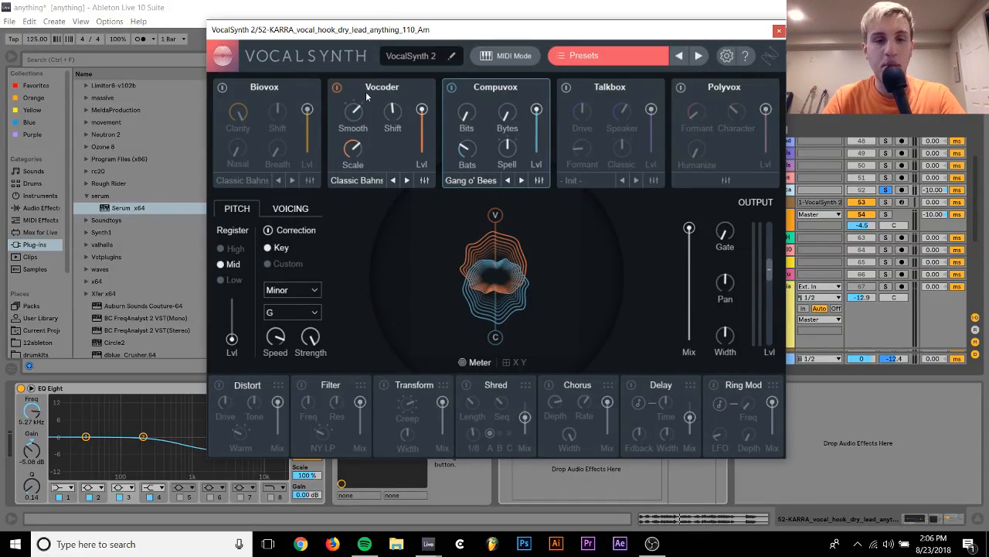
left_click(500, 60)
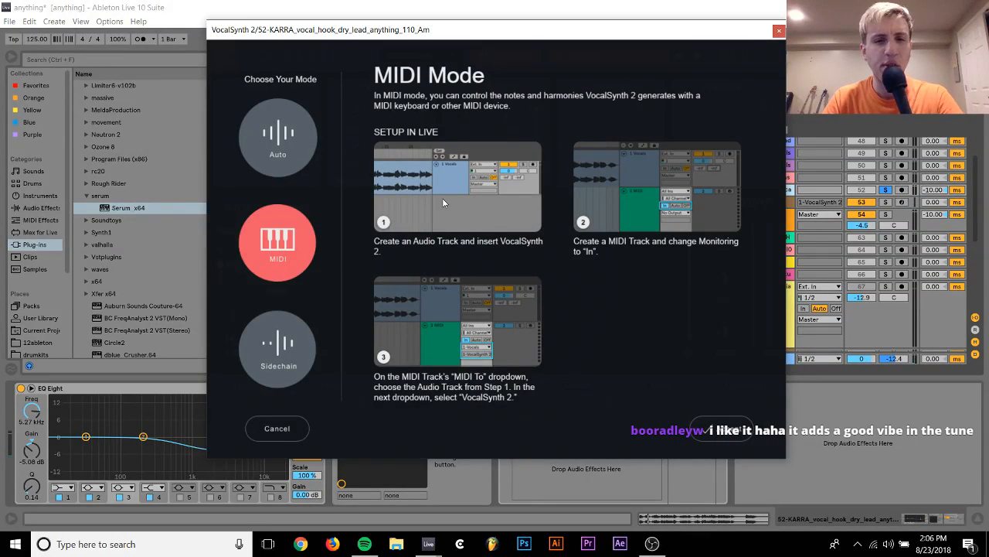
left_click_drag(690, 34, 521, 170)
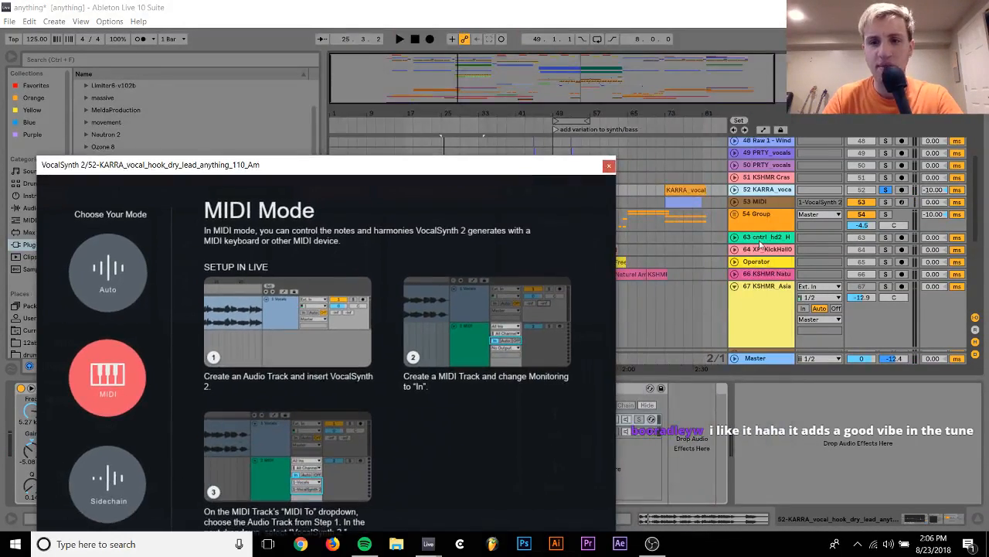
Unfold MIDI track 53 and inspect its available output routing destinations, leaving the routing as it is
left_click(735, 202)
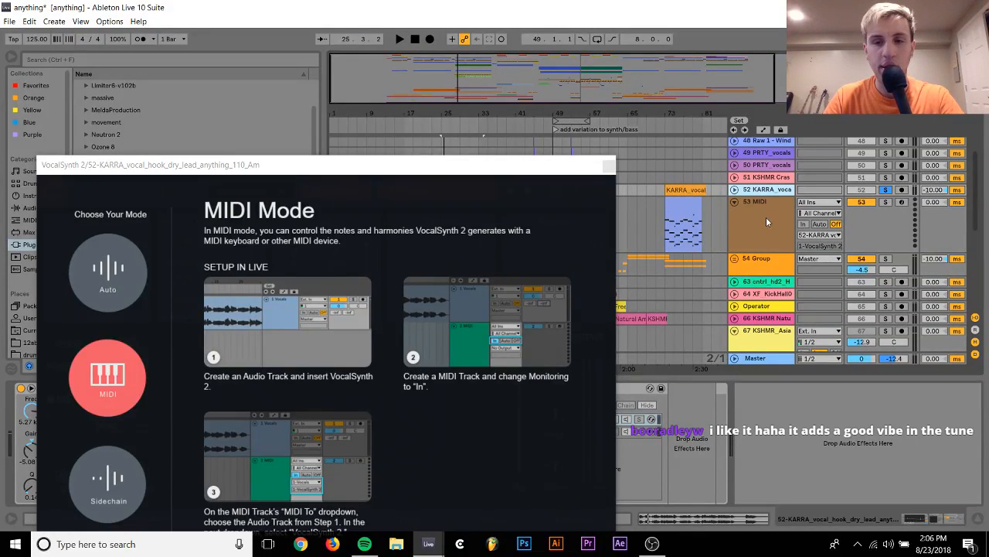
left_click(768, 221)
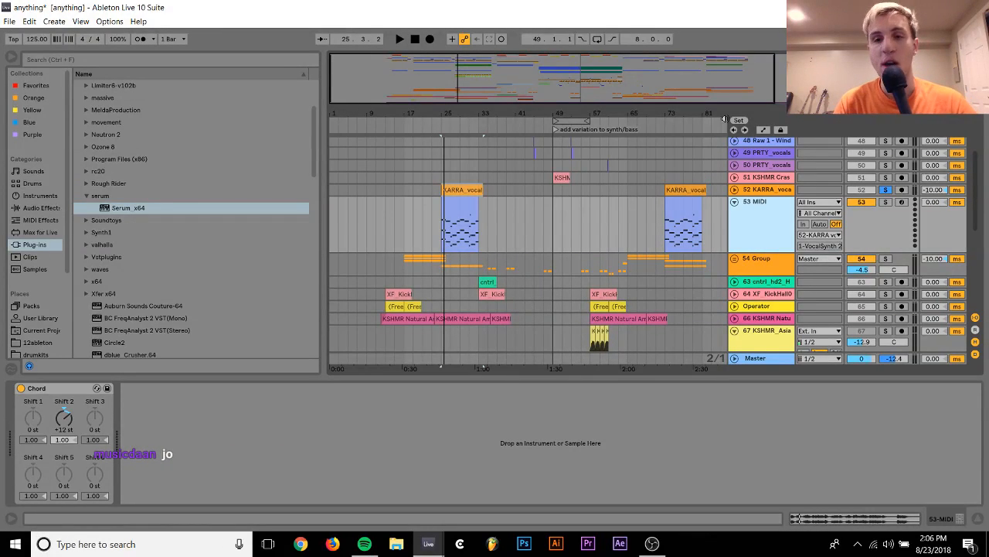
left_click(814, 241)
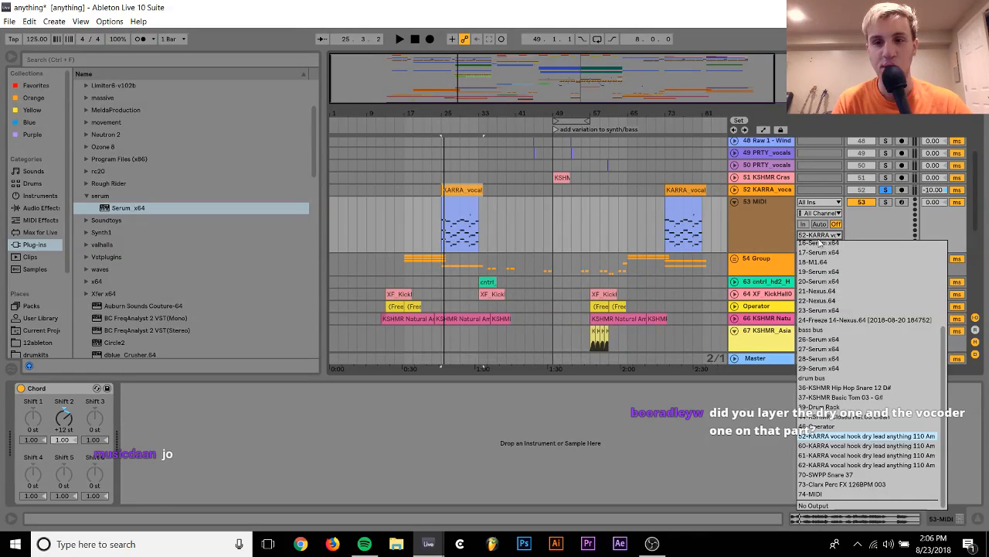
left_click(751, 209)
left_click(810, 236)
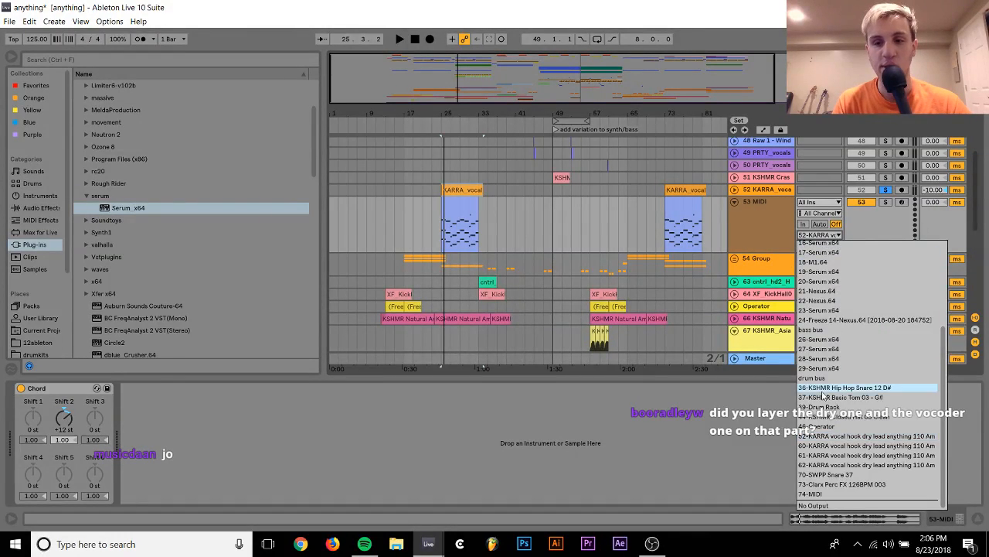
left_click(779, 245)
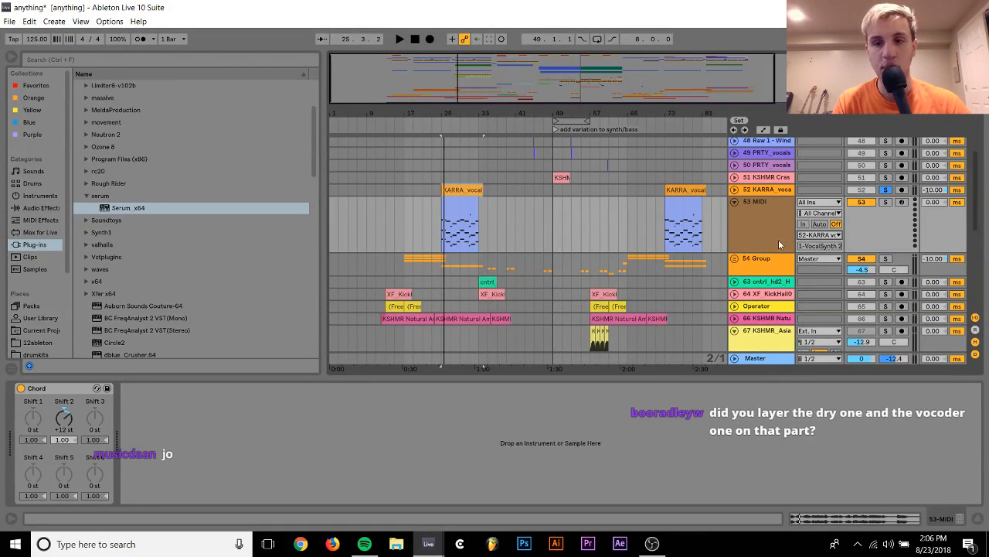
Return to the KARRA vocal track, close the VocalSynth 2 window and audition the soloed vocal again
left_click(770, 188)
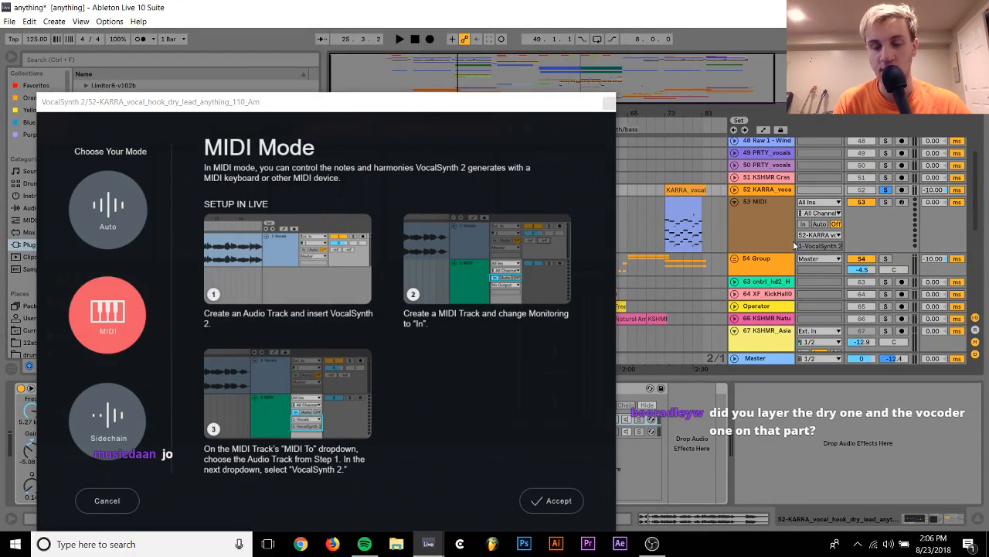
left_click(609, 102)
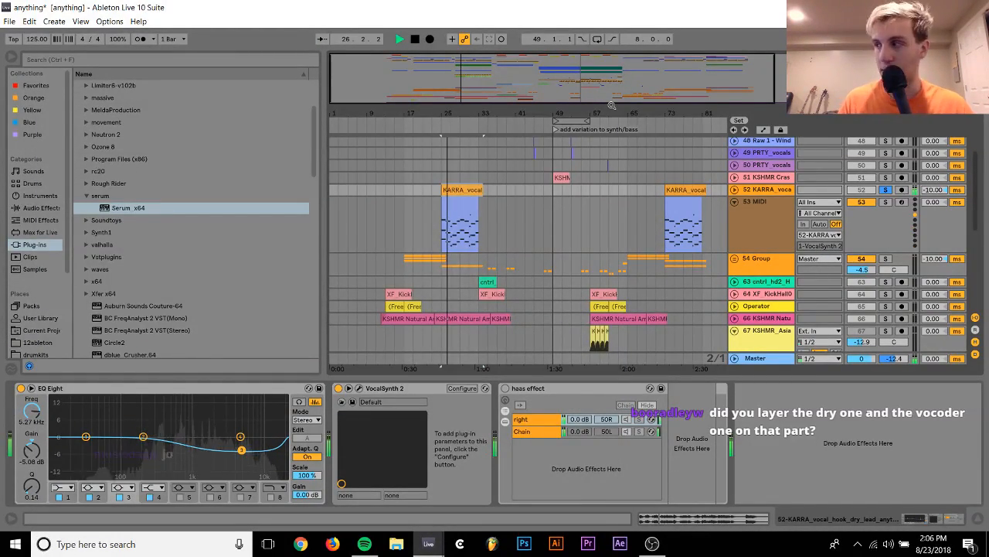
key("space")
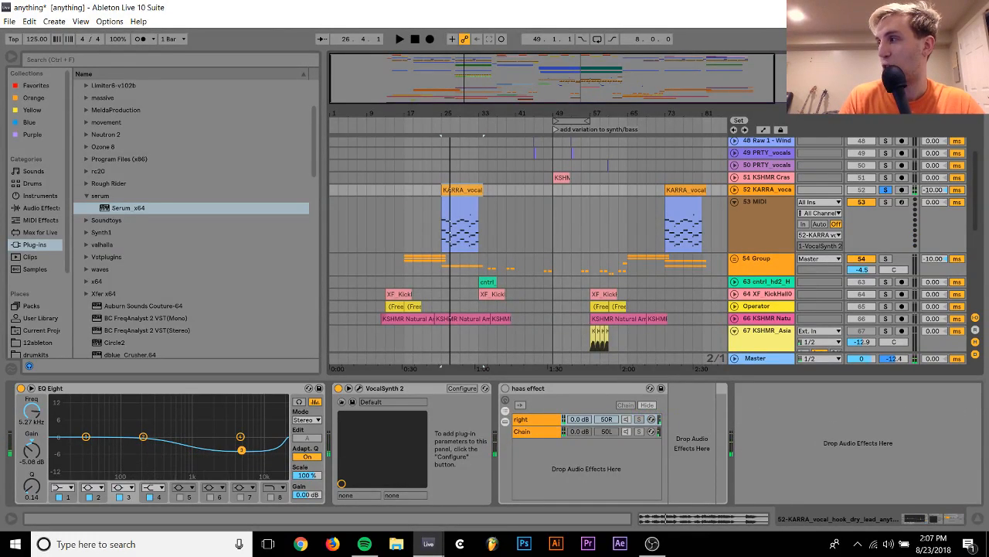
Audition the 54 Group in solo from bar 25, compare it with the KARRA vocal soloed alongside, and clear both solos
left_click(885, 190)
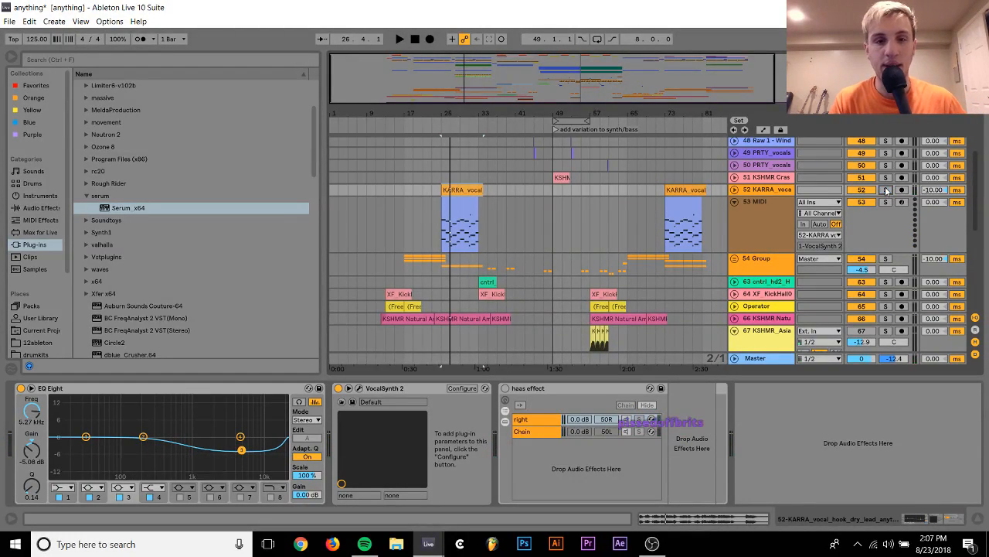
left_click(886, 258)
key("space")
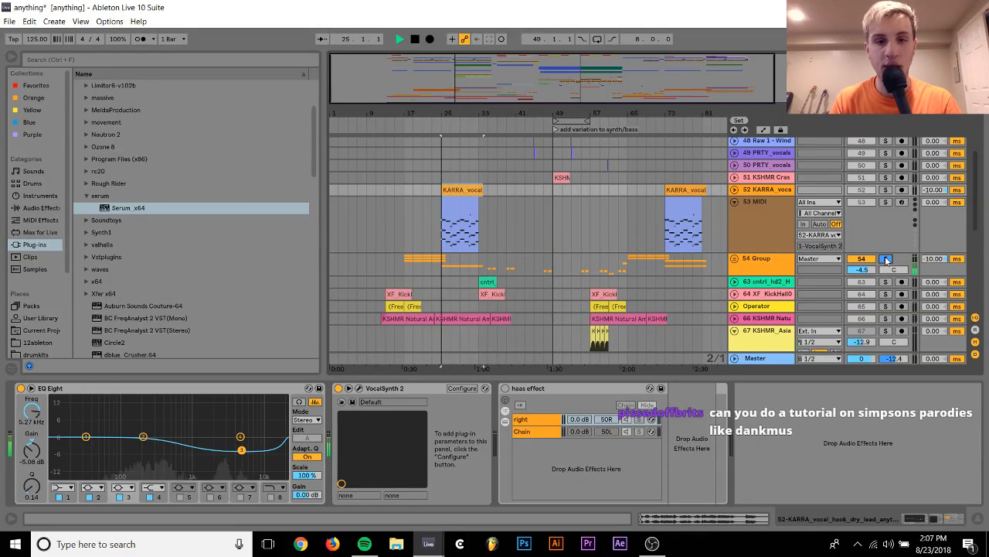
left_click(886, 189)
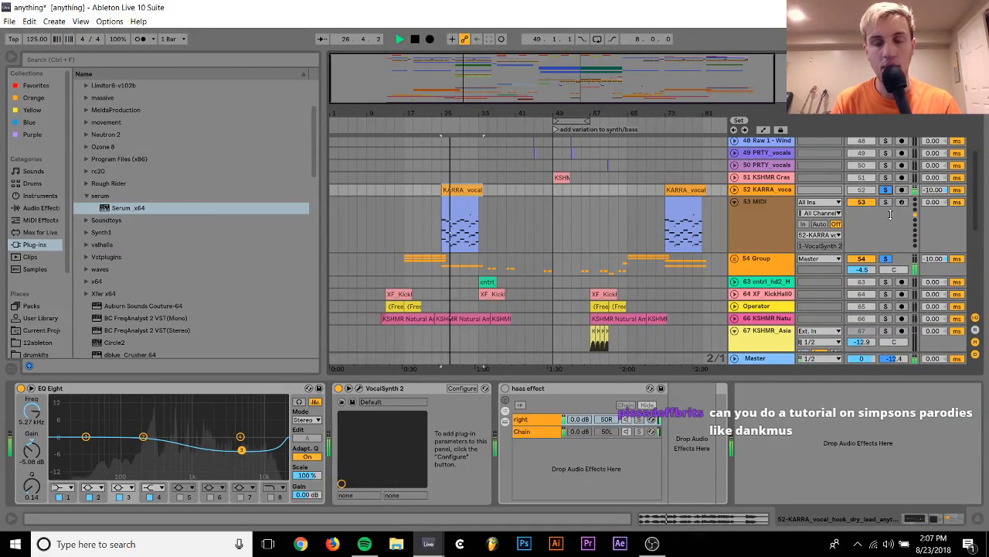
left_click(886, 262)
key("space")
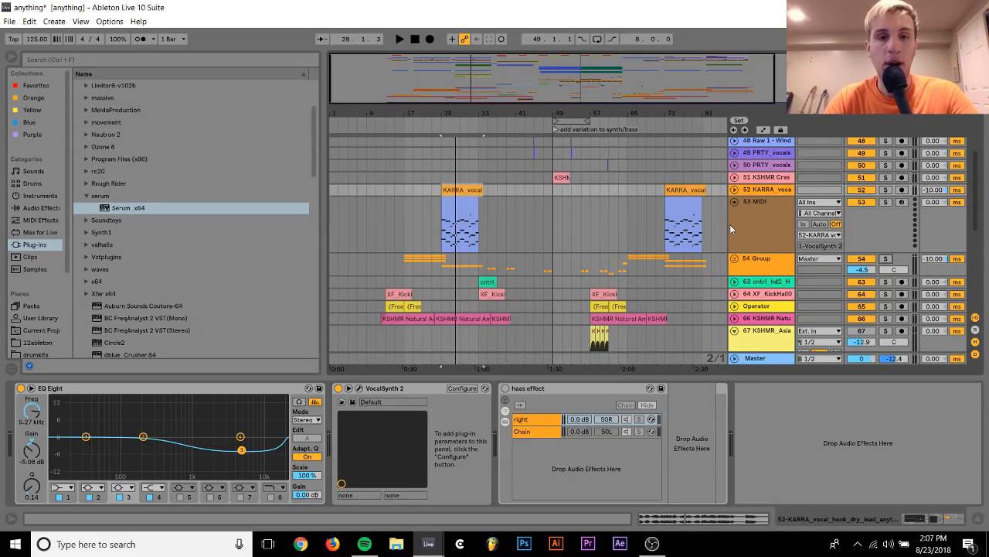
Audition the arrangement from bar 33 and again from the riser and snare clips at bar 37
scroll(551, 185, "up", 10)
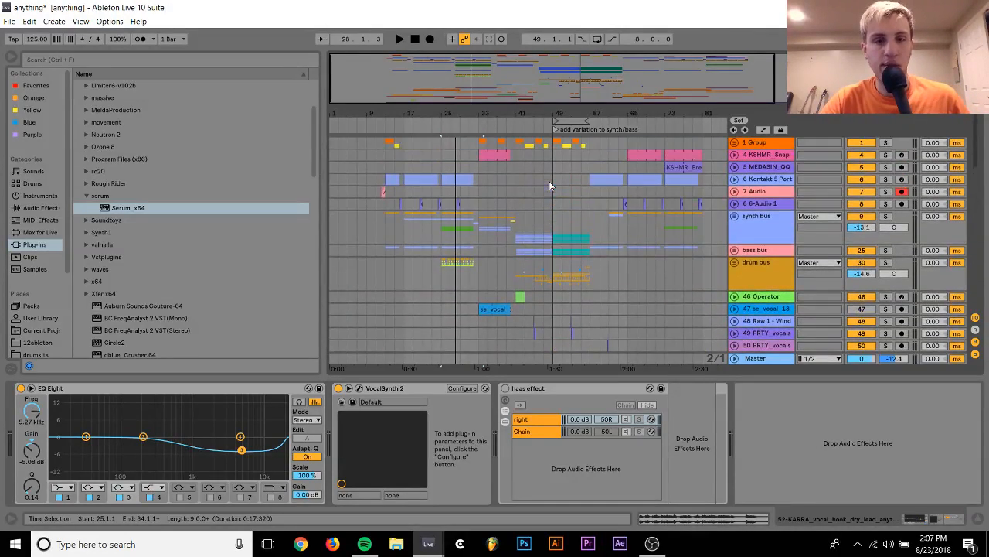
left_click(476, 172)
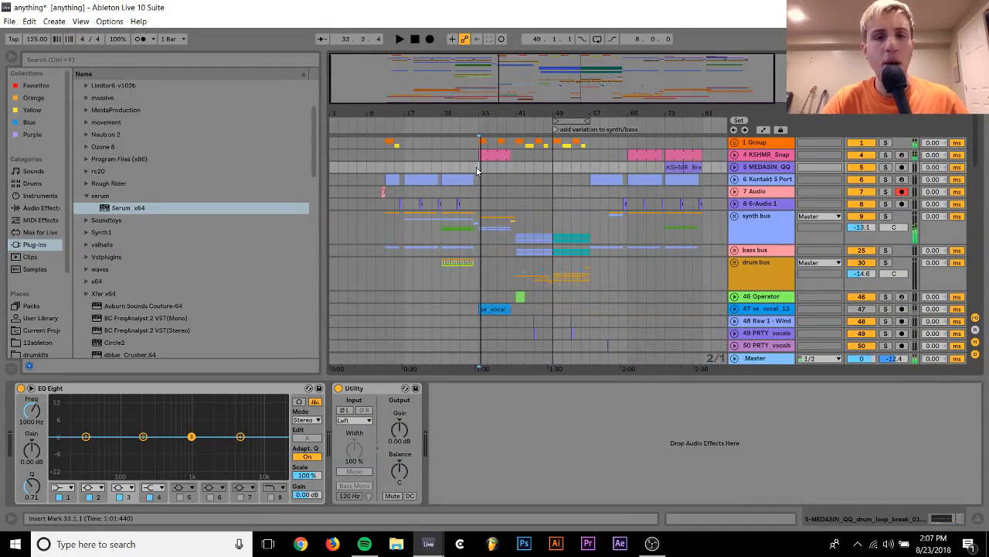
scroll(477, 171, "down", 3)
scroll(483, 185, "down", 10)
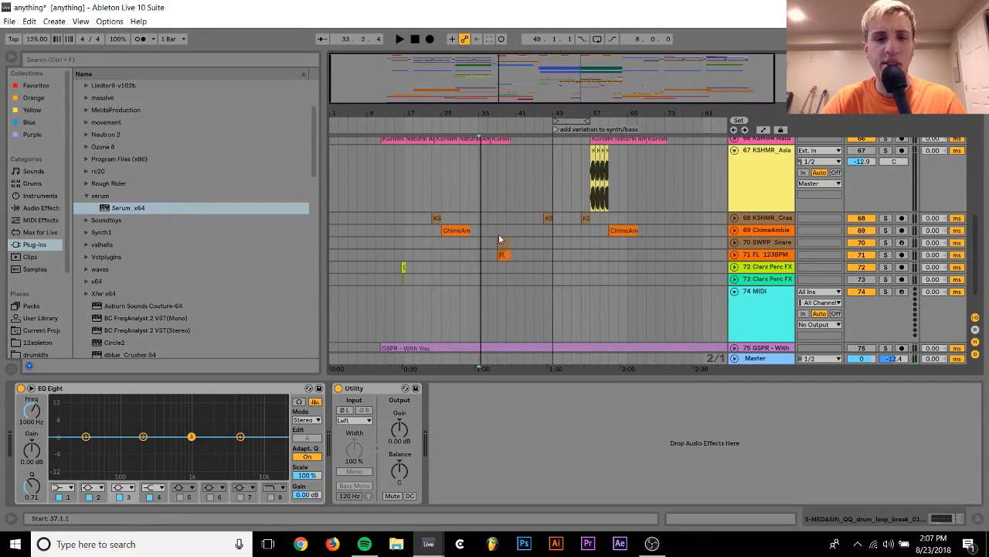
left_click(498, 232)
key("space")
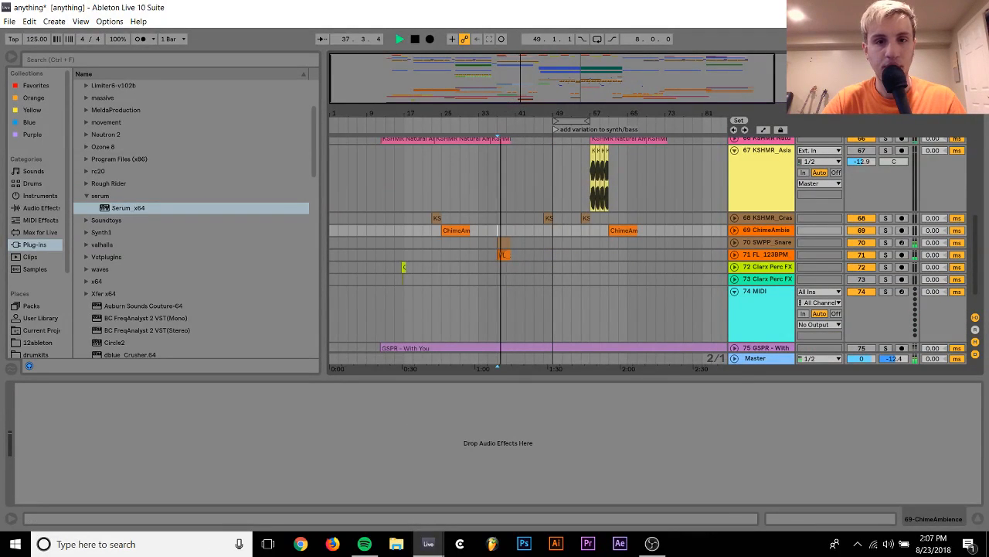
key("space")
Zoom in on bars 37 to 40 and unfold track 70 SWPP Snare to examine its clip above the riser
left_click_drag(510, 111, 509, 174)
left_click_drag(496, 111, 495, 155)
left_click(735, 242)
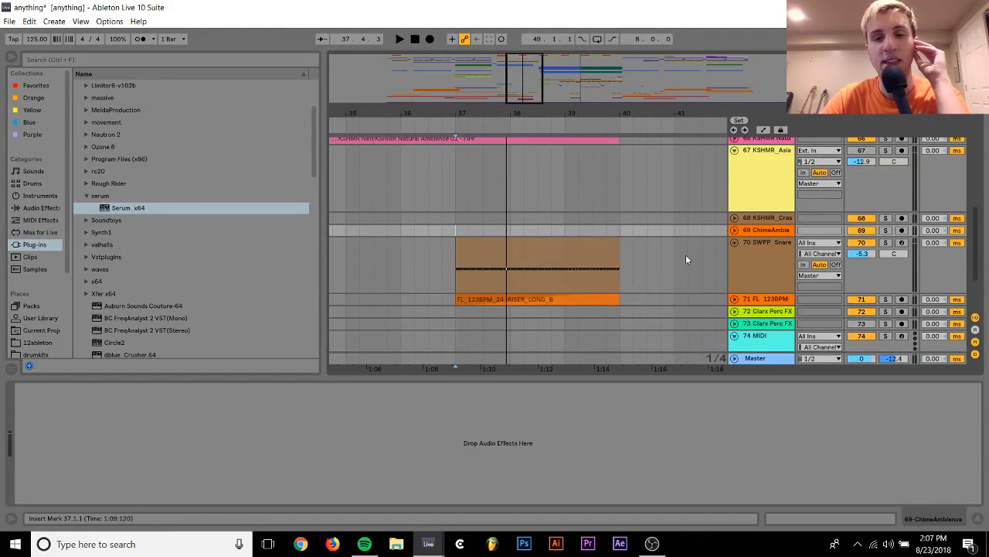
scroll(562, 261, "down", 1)
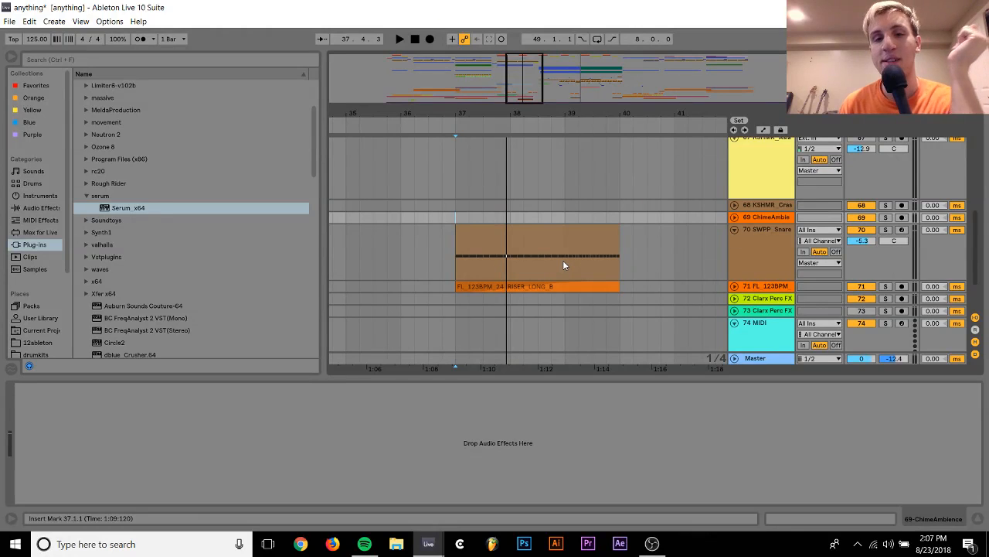
scroll(583, 222, "left", 5)
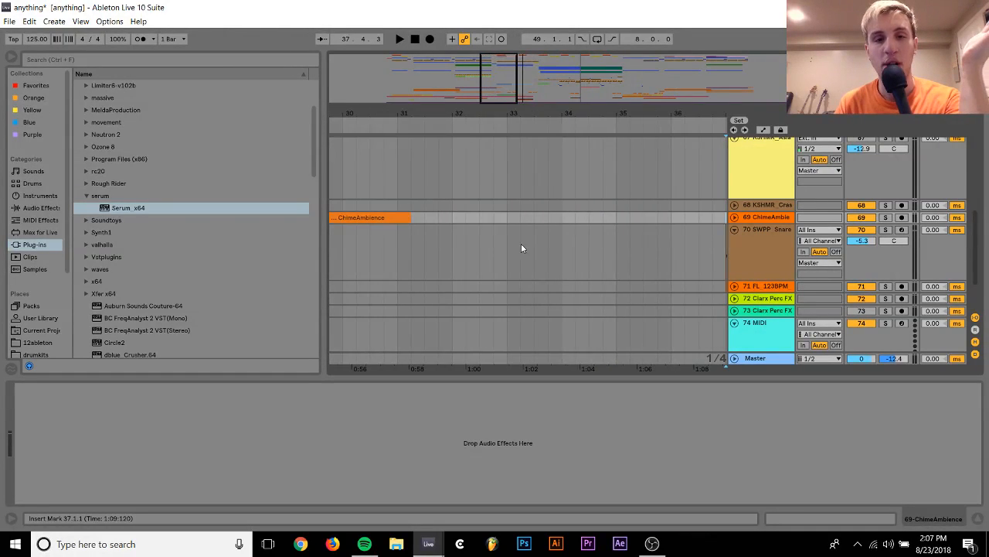
Audition the arrangement from bar 31 and again from 33.2 leading into the build-up
left_click(395, 235)
key("space")
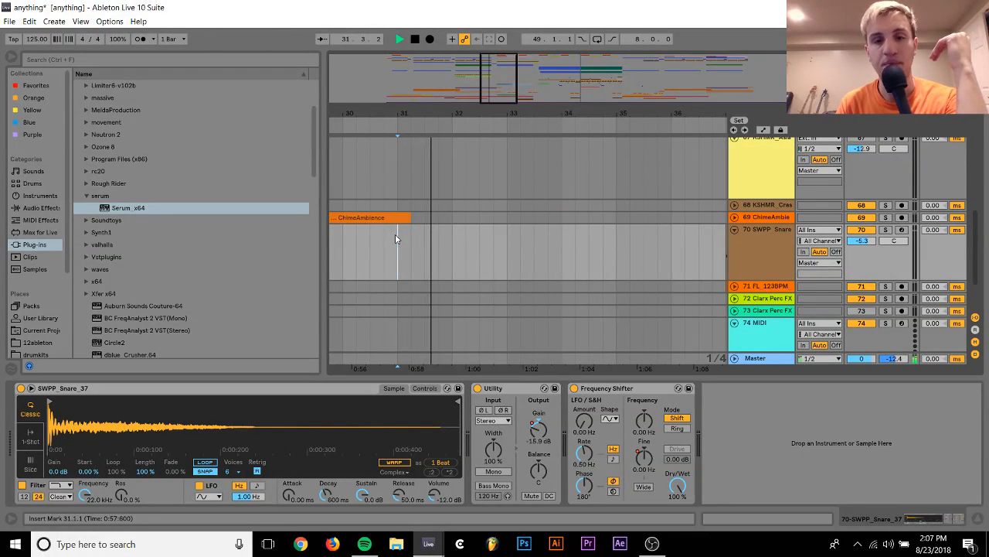
left_click(515, 249)
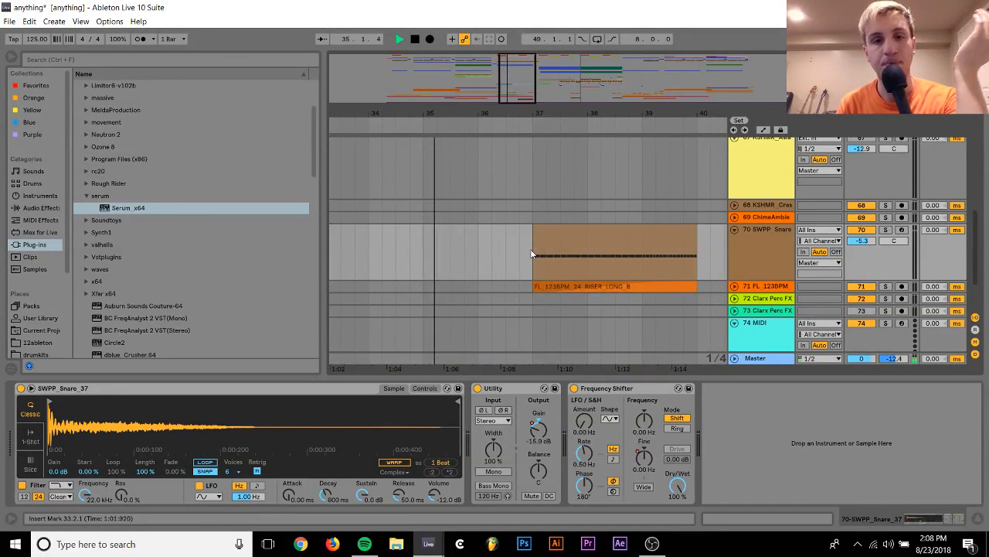
key("space")
Audition the 70 SWPP Snare clip at bar 37 in solo
left_click(589, 220)
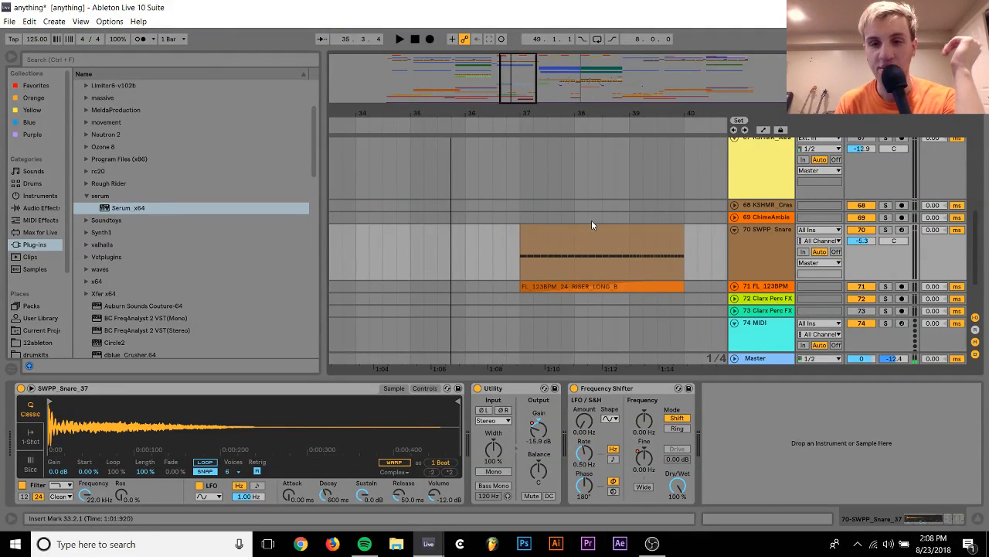
left_click(592, 227)
key("space")
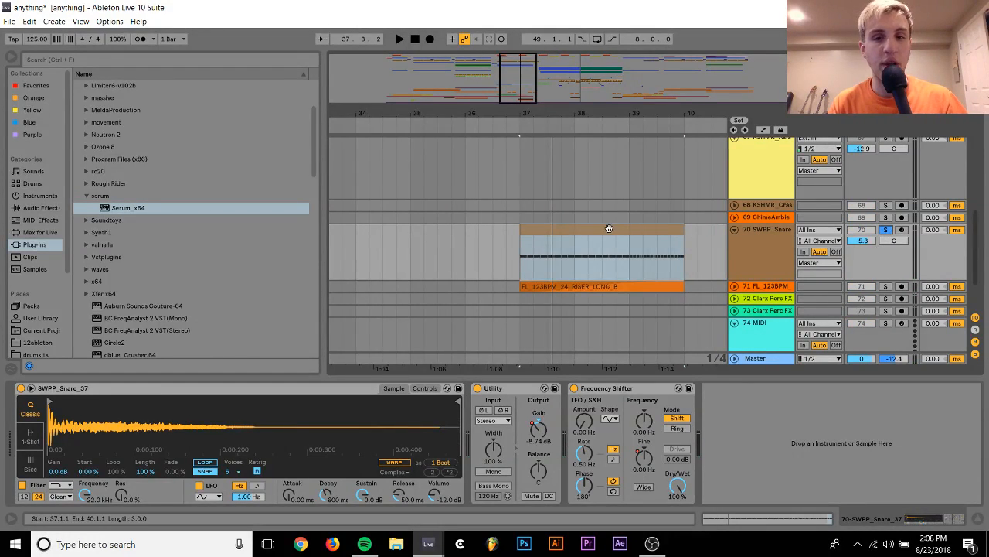
Open the 70 SWPP Snare clip for note editing and apply the Logic 16 swing groove to it
double_click(609, 228)
left_click_drag(206, 164, 207, 244)
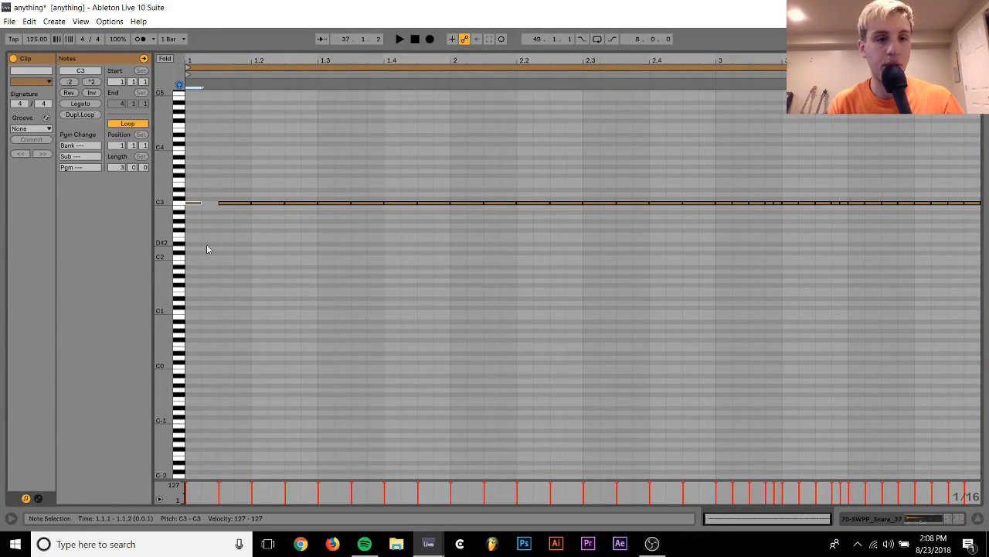
left_click(31, 128)
left_click(31, 143)
Duplicate the snare clip's opening notes twice along bar 1, nudge the last copy earlier to 1.3.1, and play the result
left_click(193, 196)
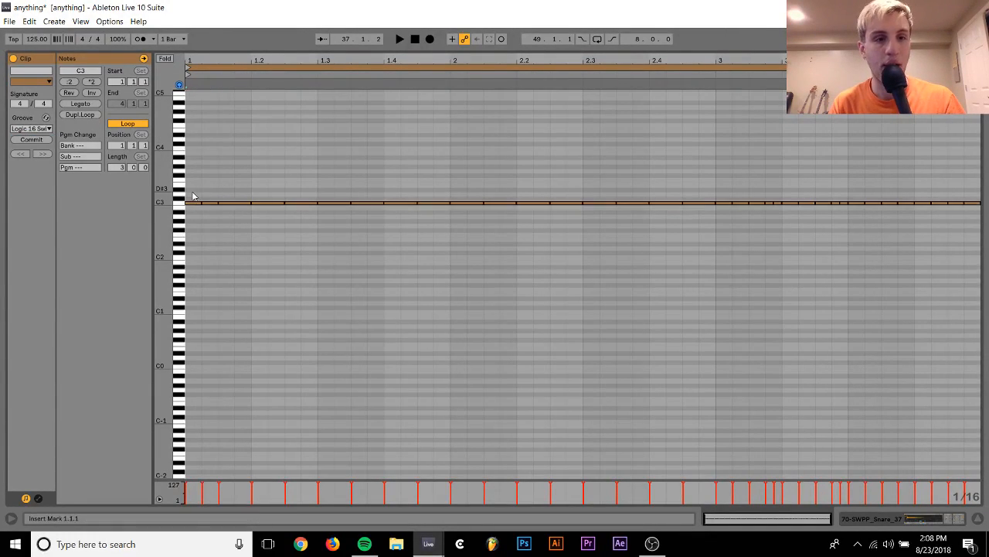
left_click_drag(192, 190, 272, 221)
key("ctrl+d")
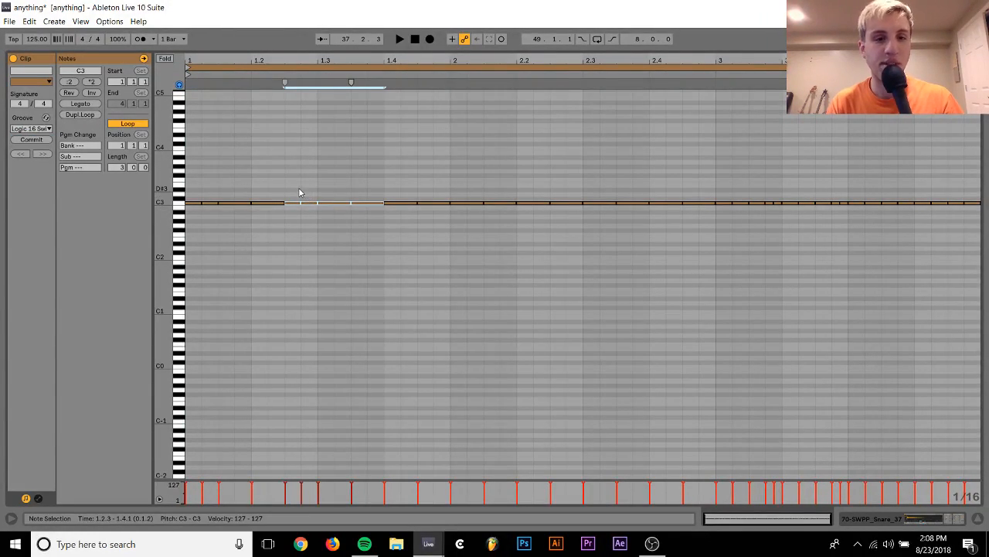
key("ctrl+d")
key("Left")
key("Left")
key("Left")
key("Left")
key("space")
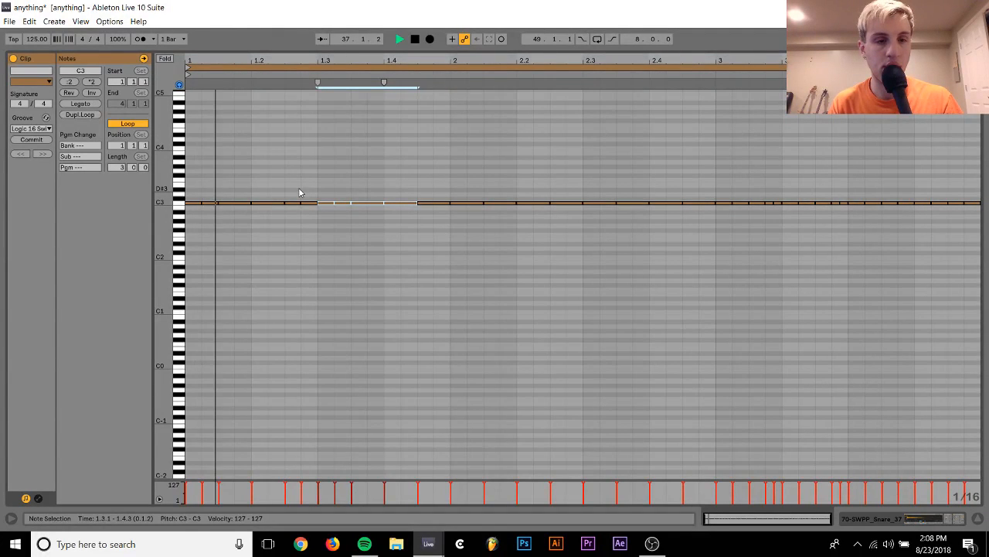
key("space")
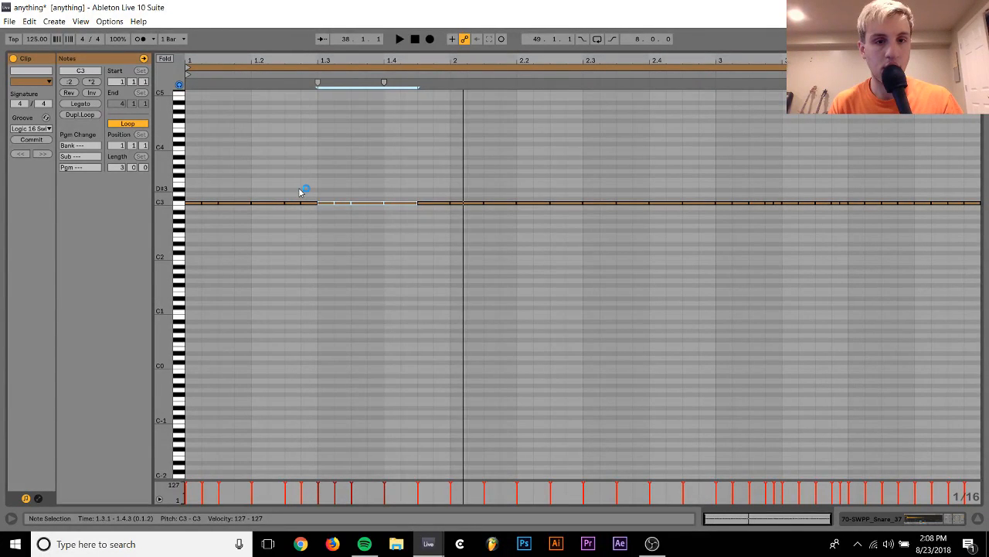
Select the snare notes from the clip's start to about beat 1.4 and duplicate the pattern twice
mouse_move(433, 189)
left_mouse_down()
mouse_move(432, 218)
mouse_move(191, 226)
left_mouse_up()
key("shift+Left")
key("ctrl+d")
key("ctrl+d")
Play the build-up, restart it from bar 36, and raise the 70 SWPP Snare track's volume to -4.3 dB
key("space")
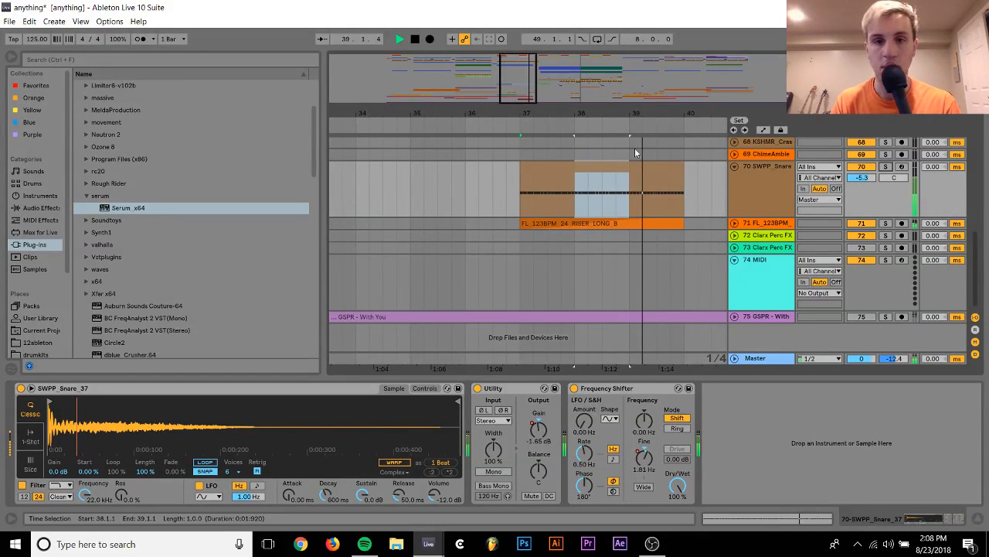
left_click(466, 201)
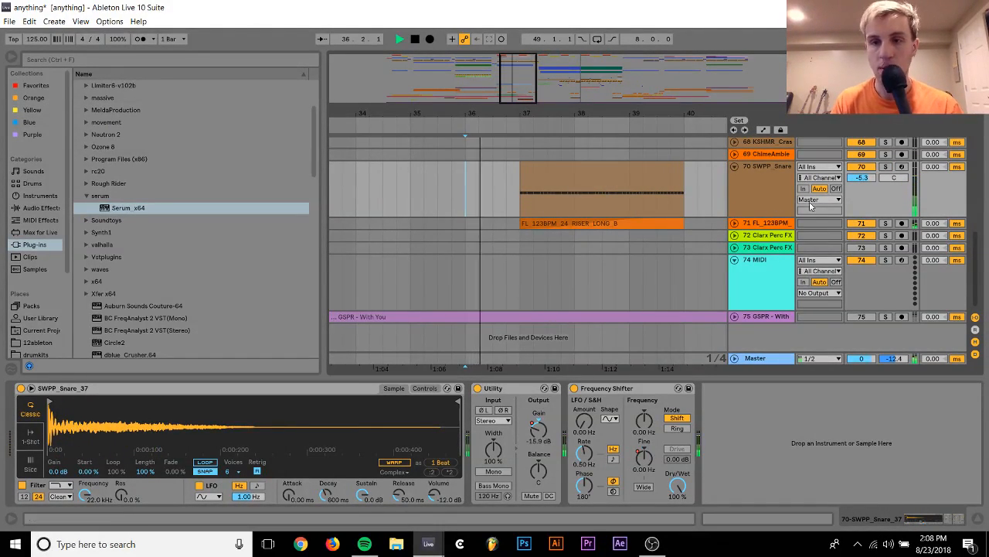
left_click_drag(867, 181, 867, 179)
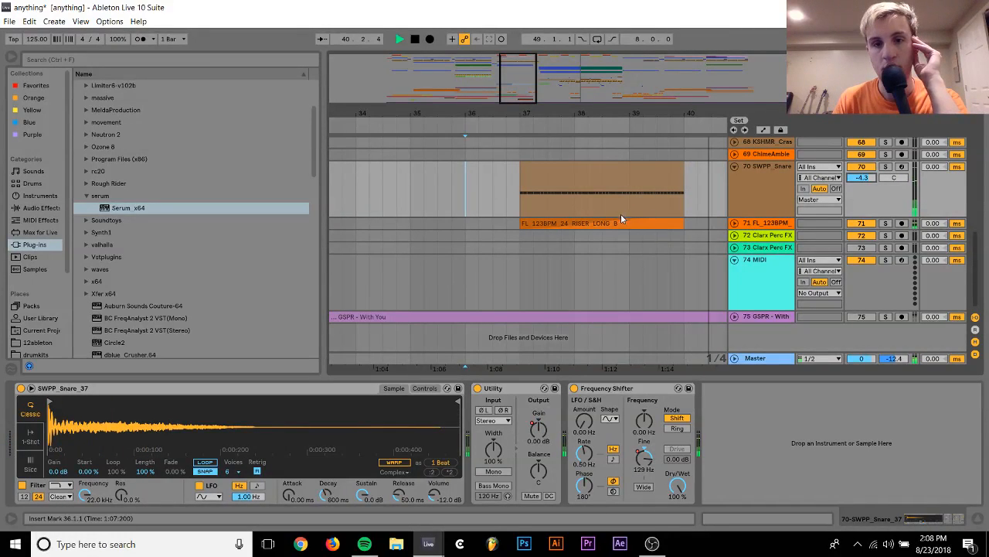
Show the Frequency Shifter's Fine automation on the snare track and remove its bar 39 breakpoint so the ramp starts at bar 37
right_click(643, 461)
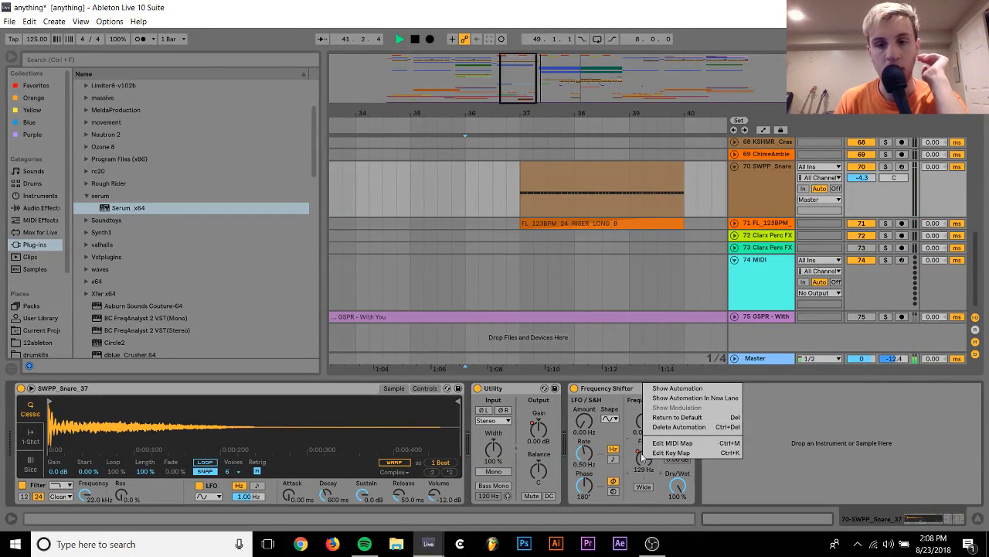
left_click(670, 388)
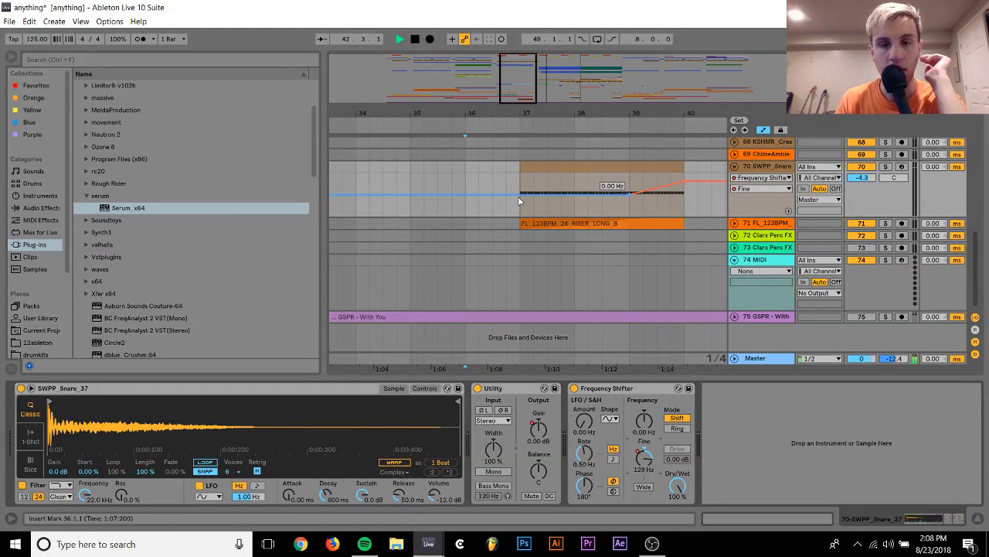
left_click(632, 194)
key("space")
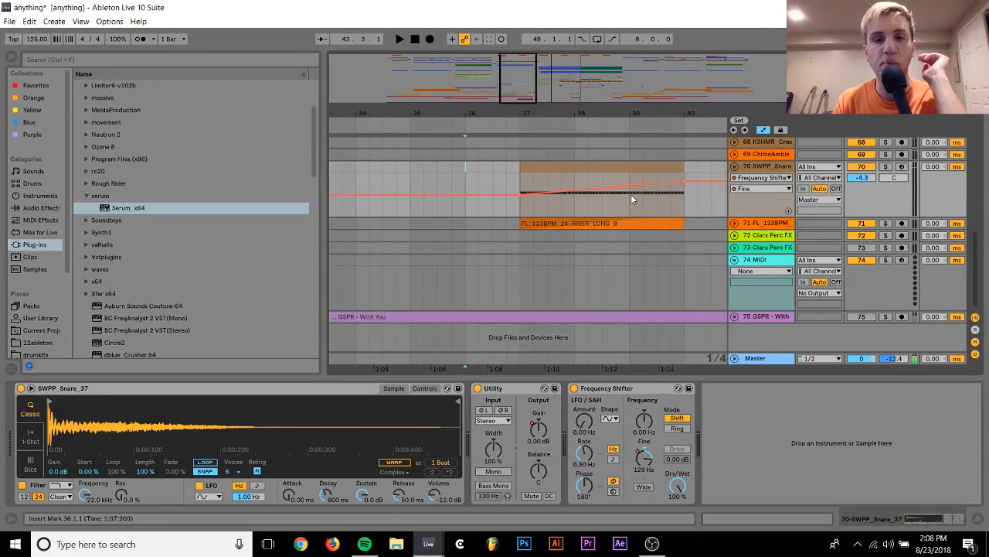
Audition the FL_123BPM riser clip on track 71 in solo from bar 37
left_click(597, 222)
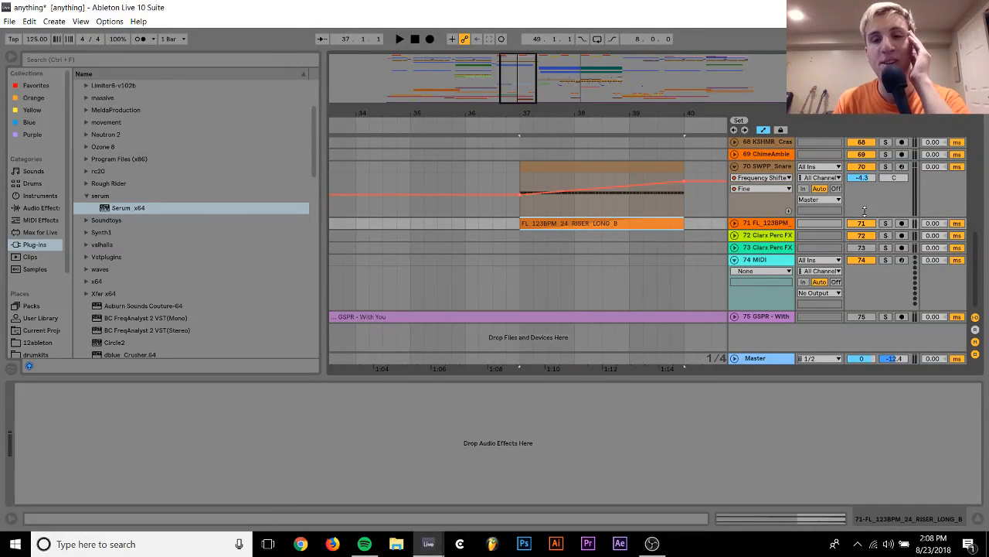
left_click(887, 223)
key("space")
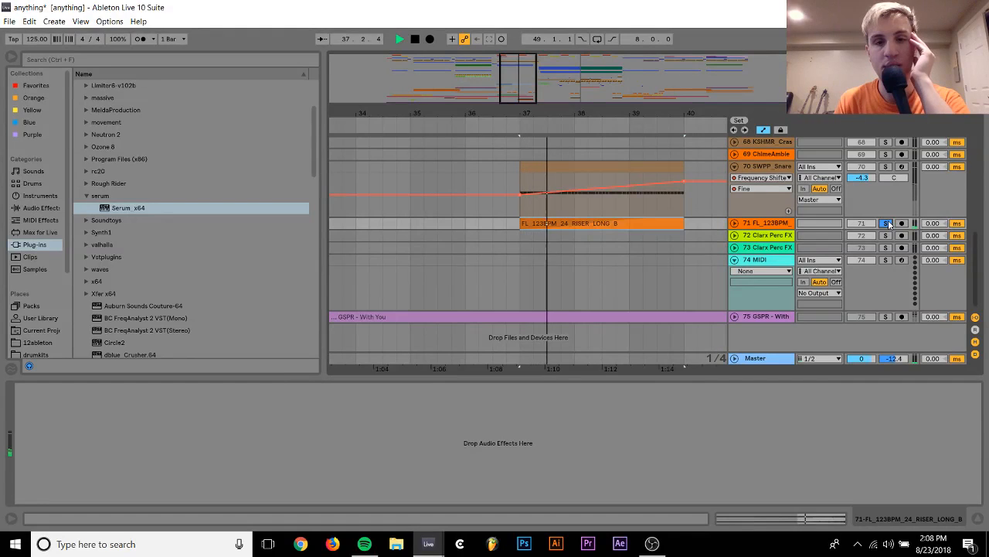
key("space")
Delete the riser clip from track 71 at bars 37 to 40
left_click(777, 225)
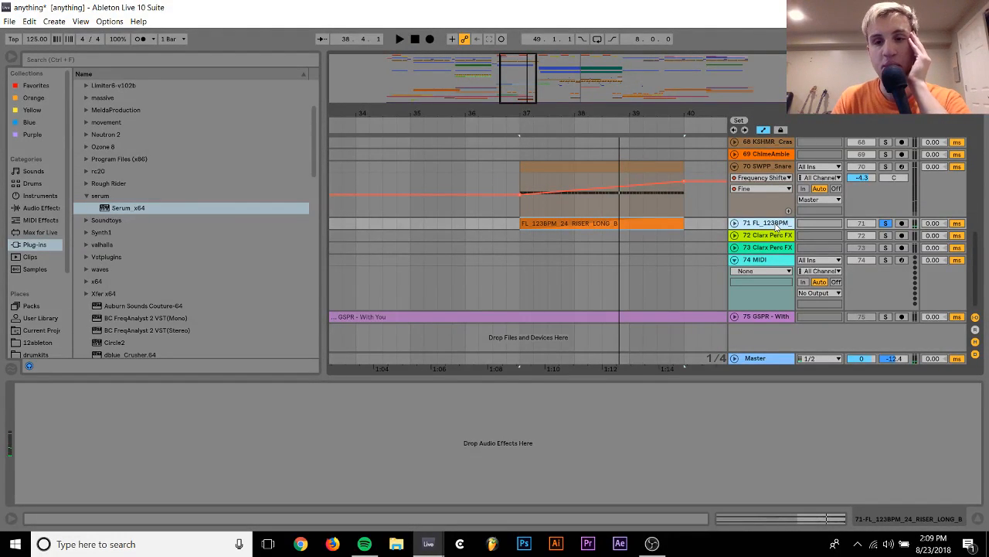
left_click(611, 224)
key("Delete")
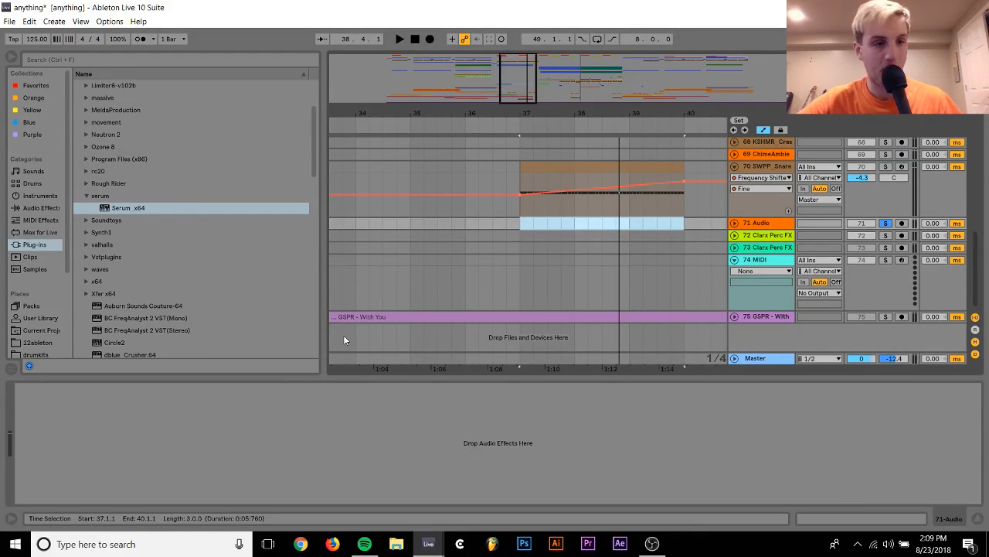
Open the samples place in the browser and collapse the KSHMR_Percussion and KSHMR_Drums folders inside kshmr vol 3
scroll(34, 343, "down", 3)
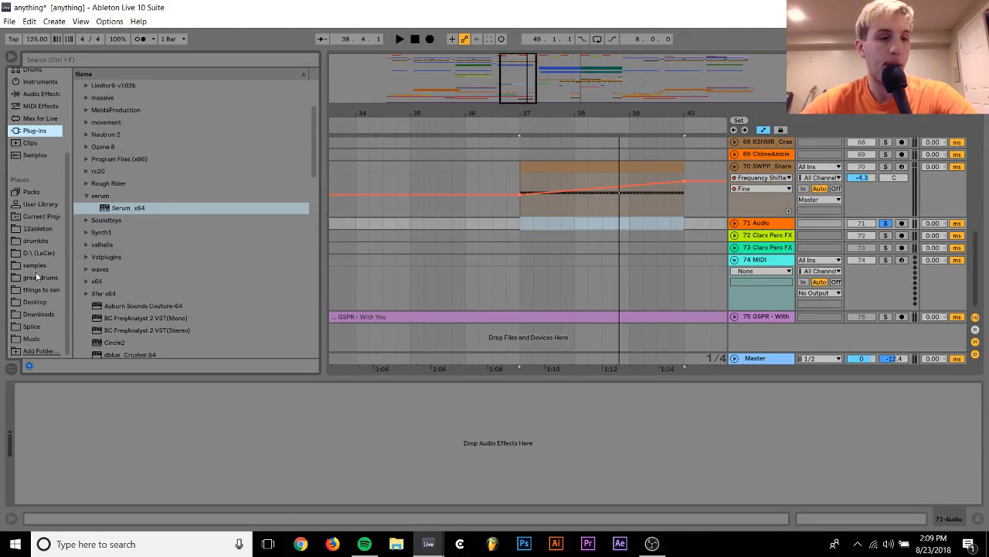
left_click(35, 265)
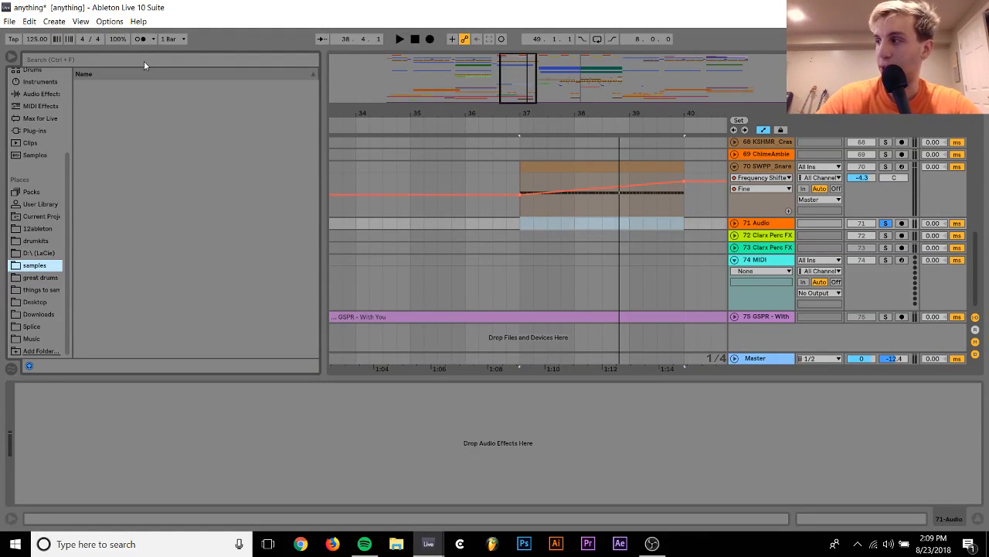
key("ctrl+f")
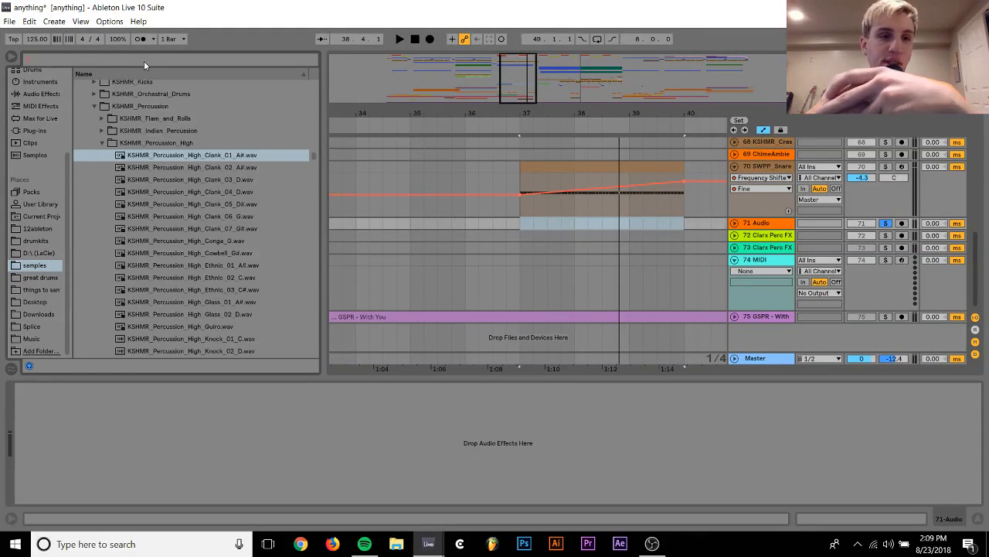
left_click(94, 105)
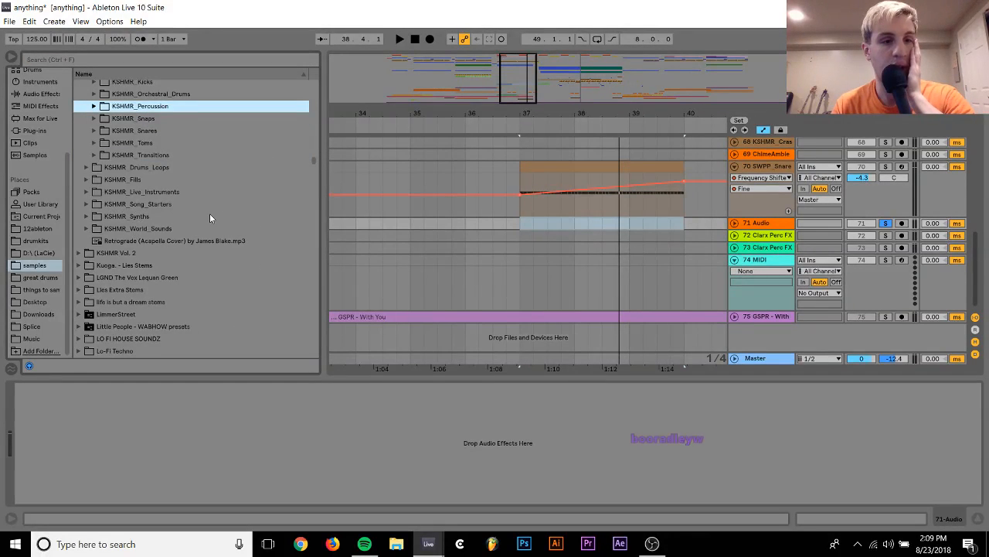
scroll(209, 214, "up", 3)
scroll(209, 218, "up", 1)
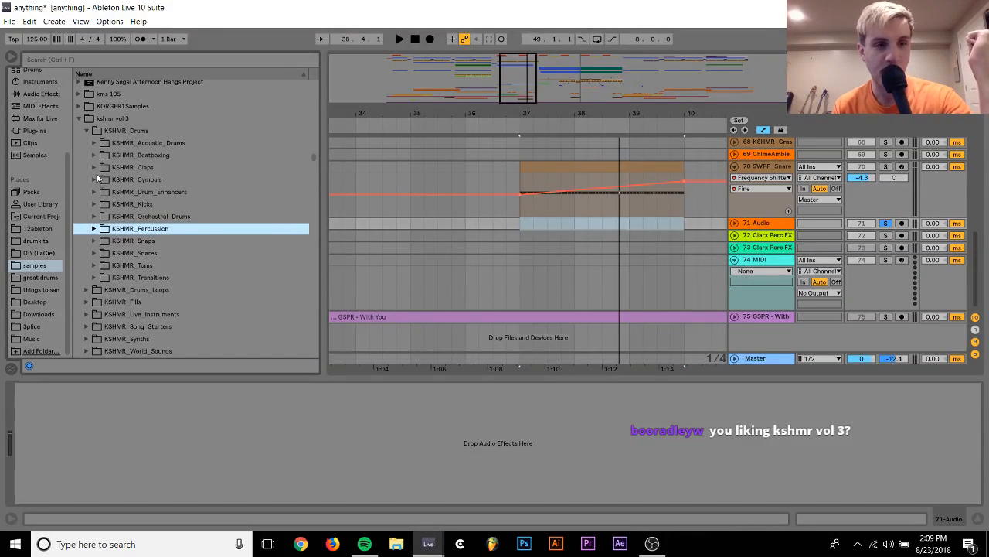
left_click(86, 131)
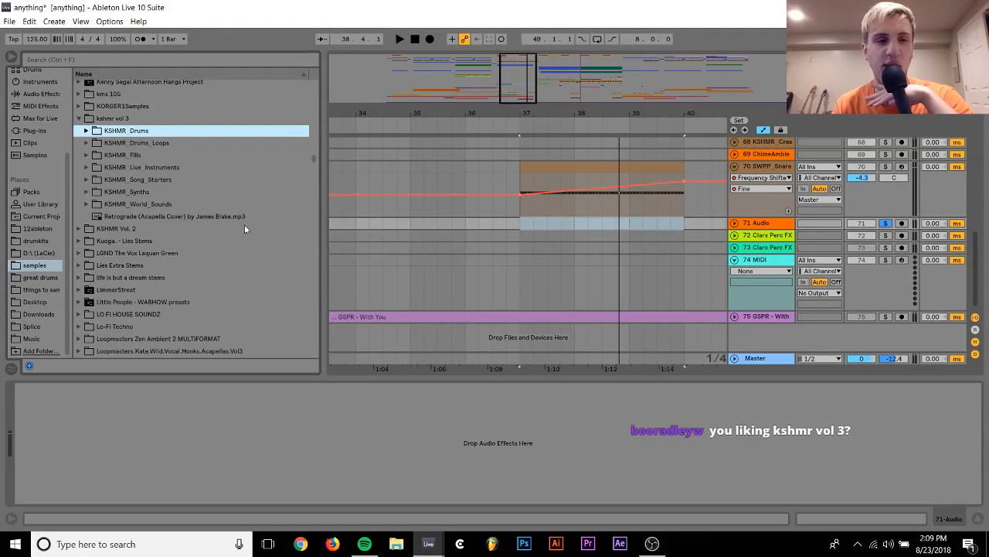
Look through the sample pack folders and collapse the kshmr vol 3 folder
scroll(196, 181, "down", 6)
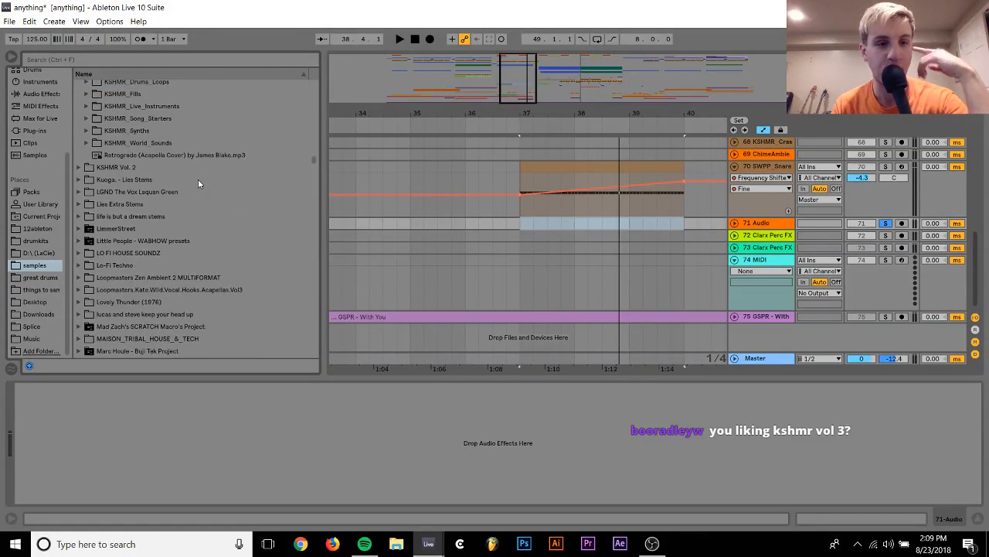
scroll(195, 180, "down", 3)
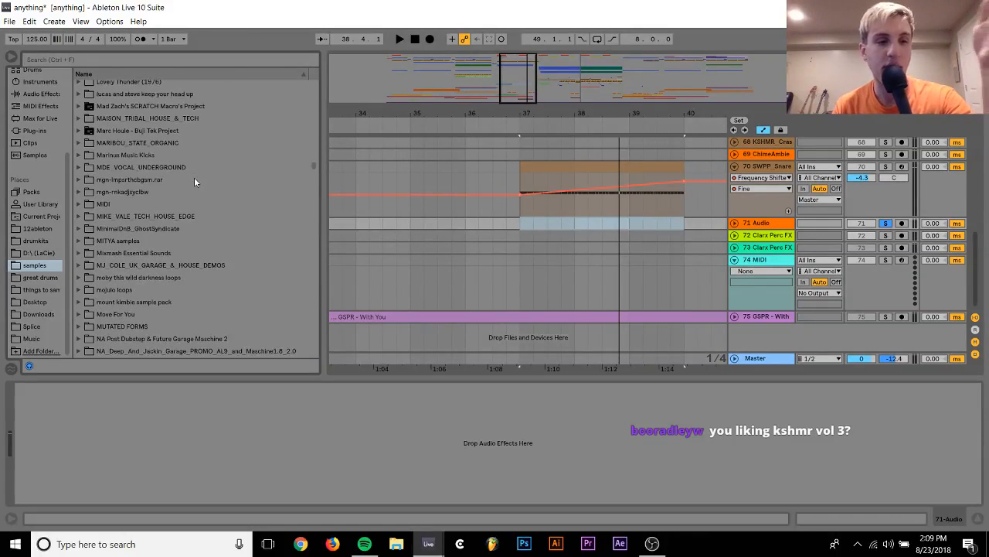
scroll(195, 181, "down", 4)
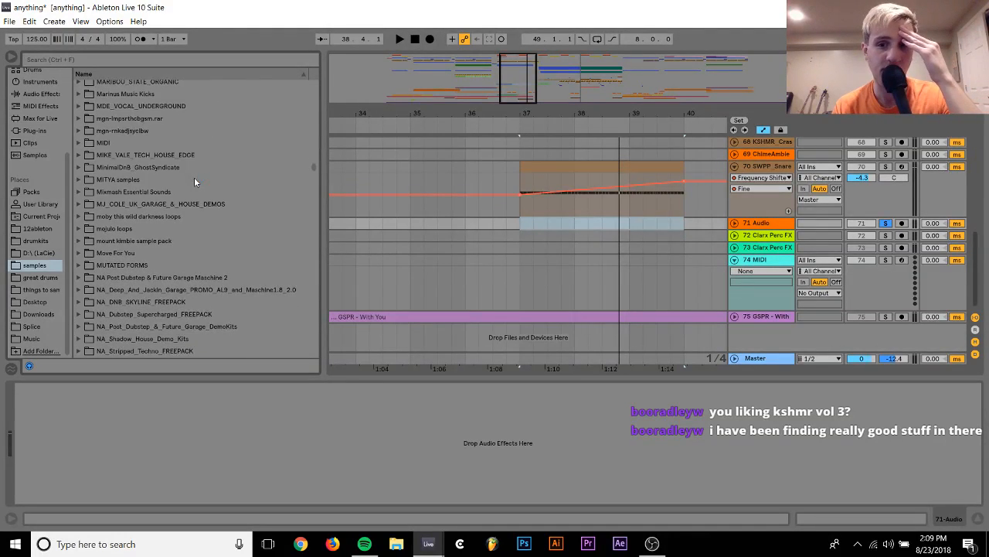
scroll(194, 177, "up", 15)
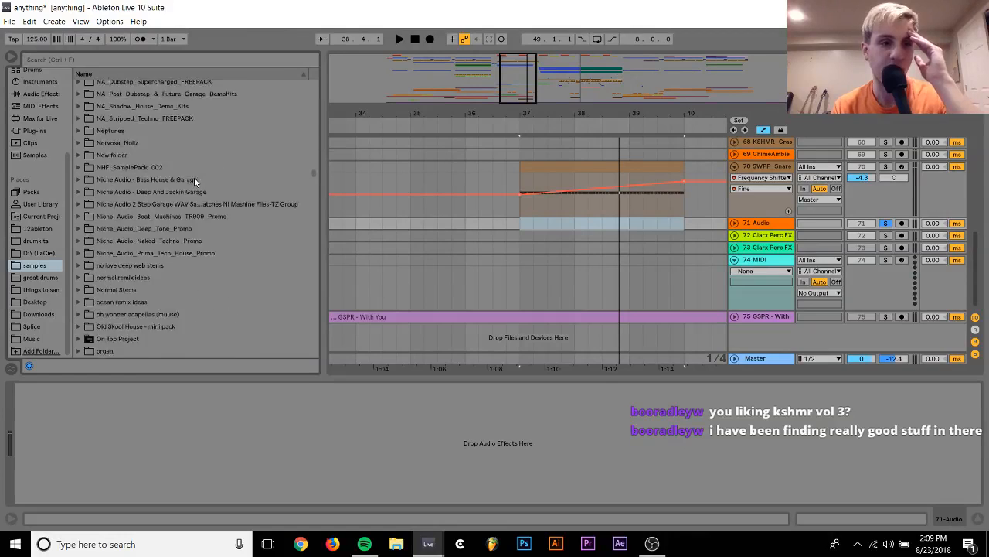
scroll(194, 177, "up", 1)
scroll(194, 177, "down", 1)
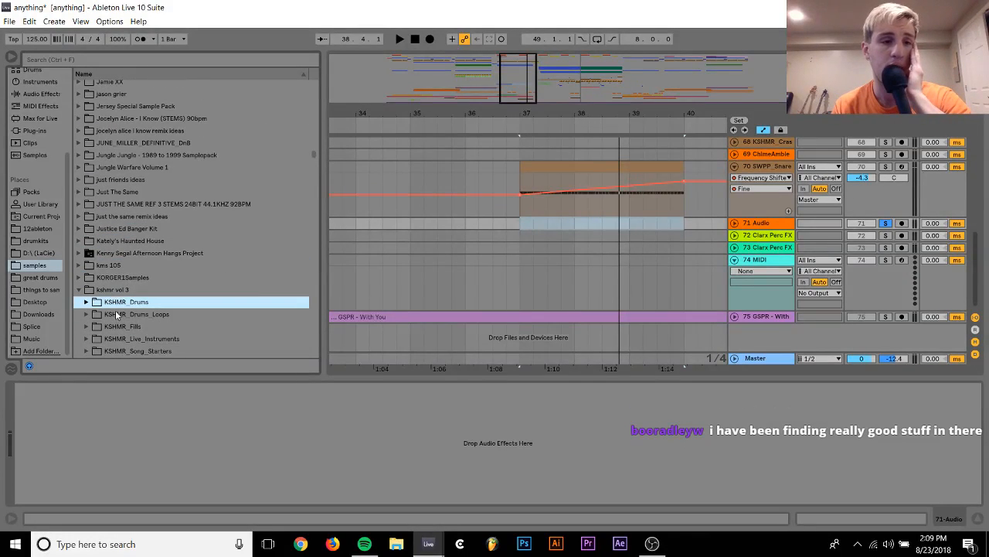
left_click(82, 291)
Expand KSHMR Vol. 2, its Sounds of KSHMR VOL 2 folder and the FX Elements folder inside
key("Down")
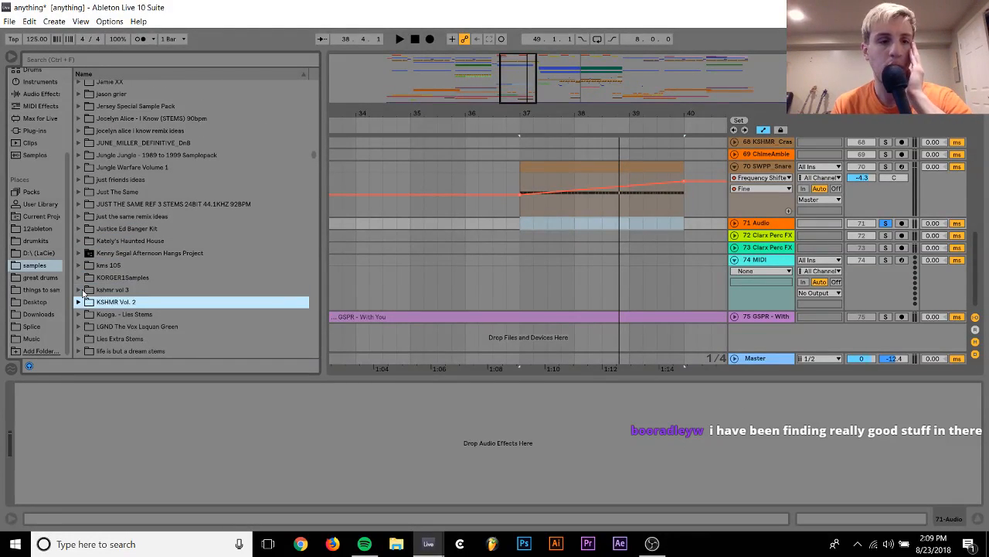
key("Right")
key("Down")
key("Up")
key("Right")
key("Down")
key("Down")
key("Down")
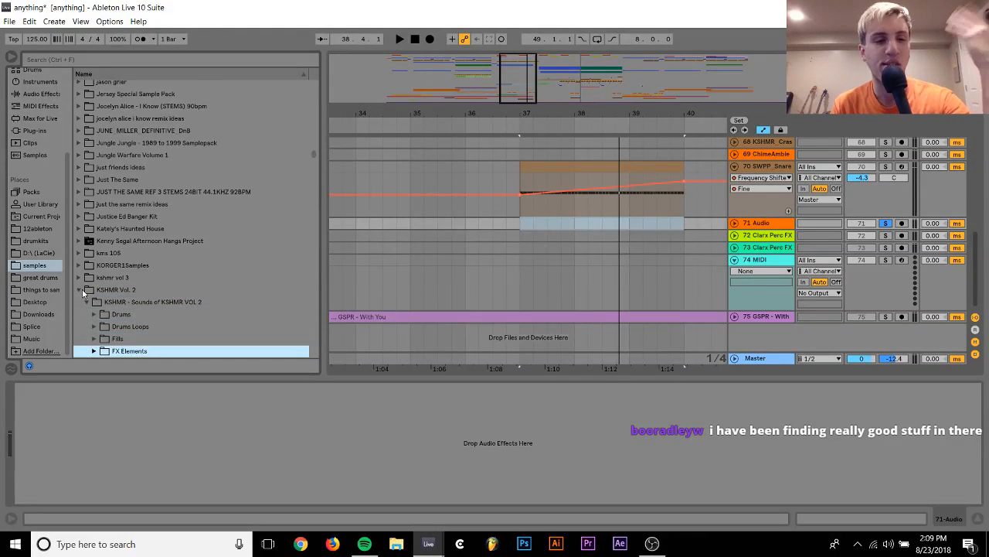
key("Right")
Find the Sweep Ups folder inside FX Elements and expand it
key("Down")
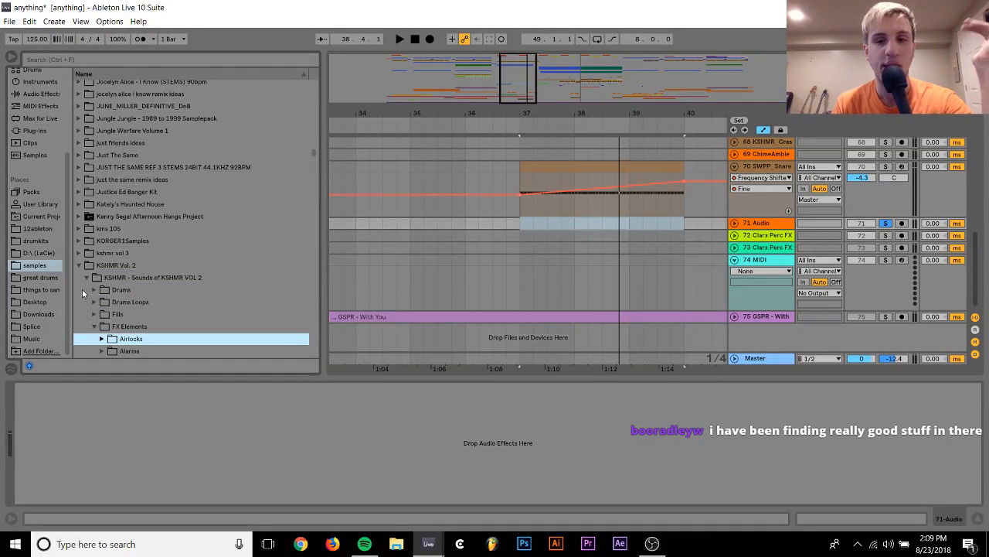
key("Down")
key("Down")
key("Down")
key("Down")
key("Down")
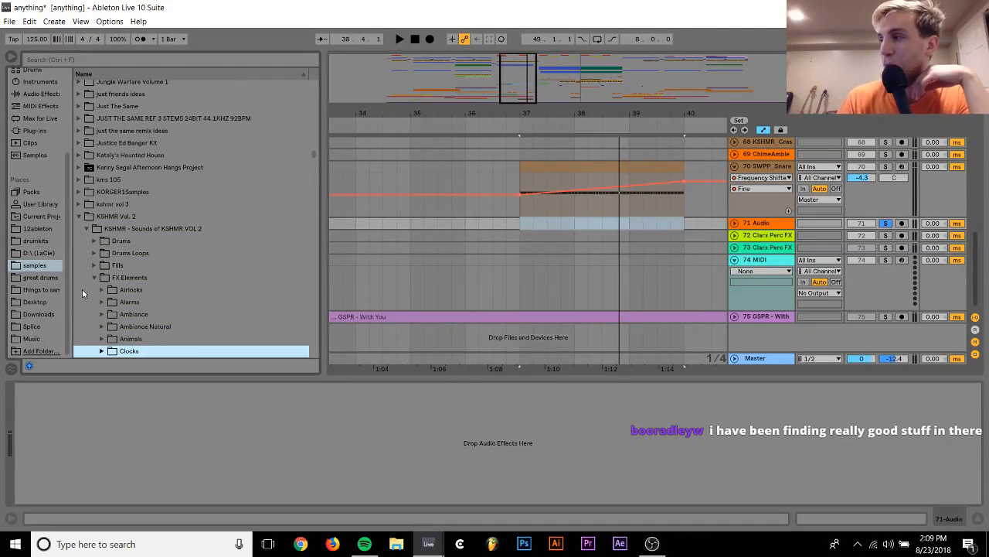
key("Down")
key("Down")
key("Down")
key("Down")
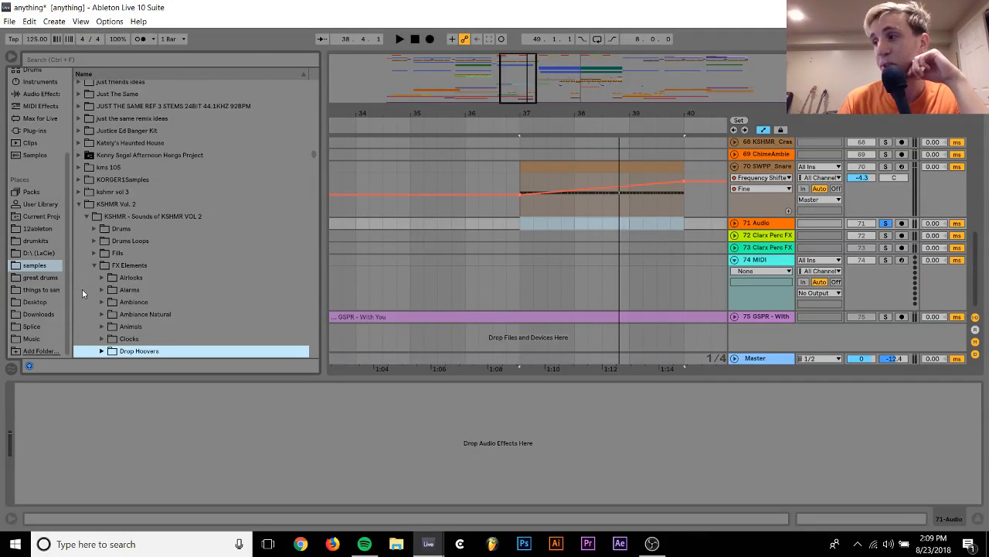
key("Down")
key("Down")
key("Down")
key("Down")
key("Down")
key("Down")
key("Down")
key("Down")
key("Down")
key("Down")
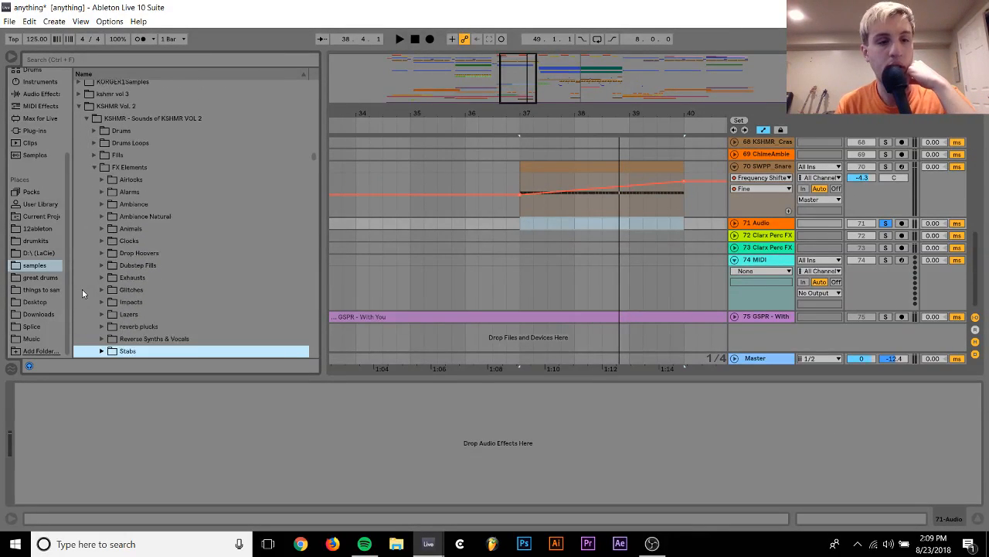
key("Up")
key("Up")
key("Right")
Expand Long Sweeps, preview KSHMR Long Sweep 01.wav and place it on track 71 from bar 32 to bar 40
key("Down")
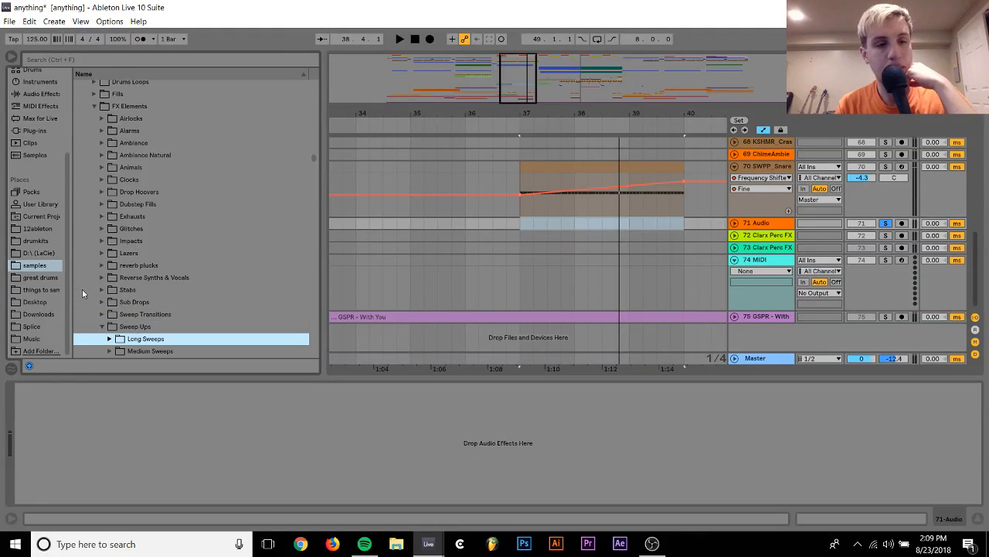
key("Right")
key("Down")
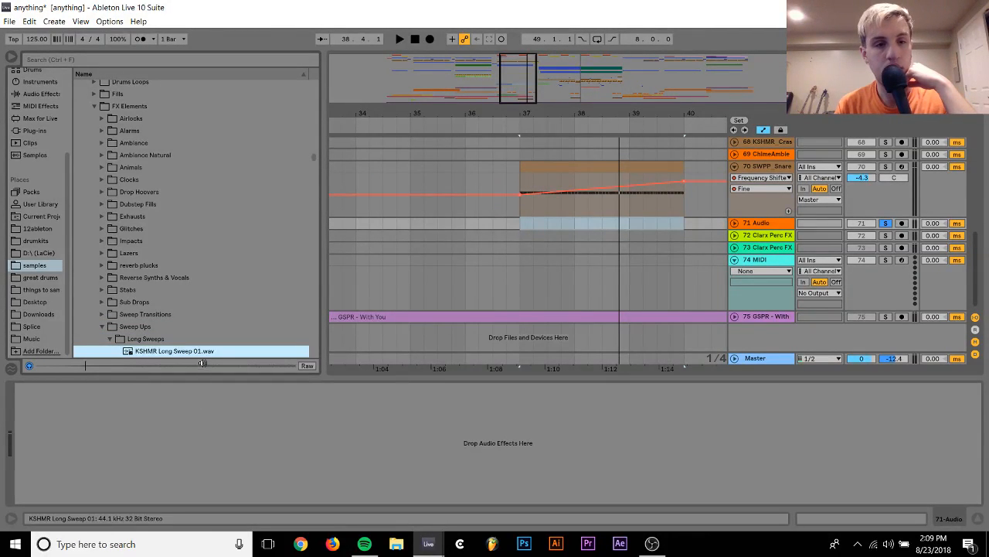
scroll(189, 336, "down", 1)
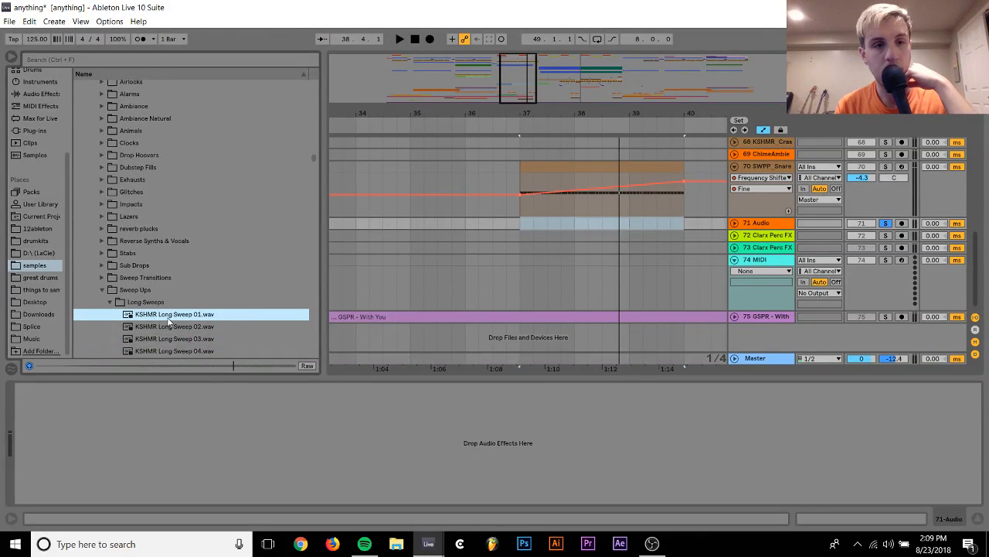
left_click_drag(168, 321, 333, 223)
left_click_drag(359, 114, 361, 113)
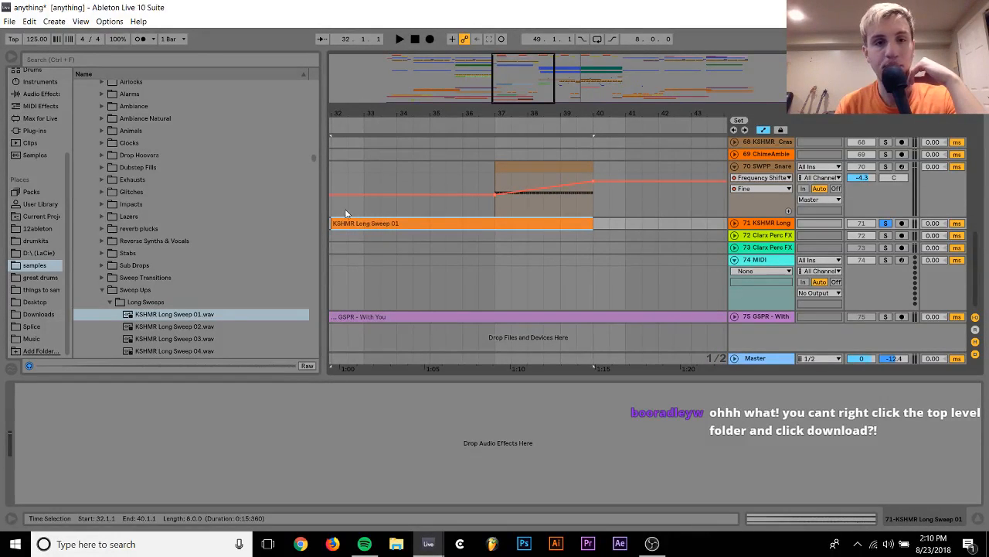
Unfold track 71 and set the KSHMR Long Sweep 01 clip's warp mode to Re-Pitch
left_click(734, 223)
double_click(538, 223)
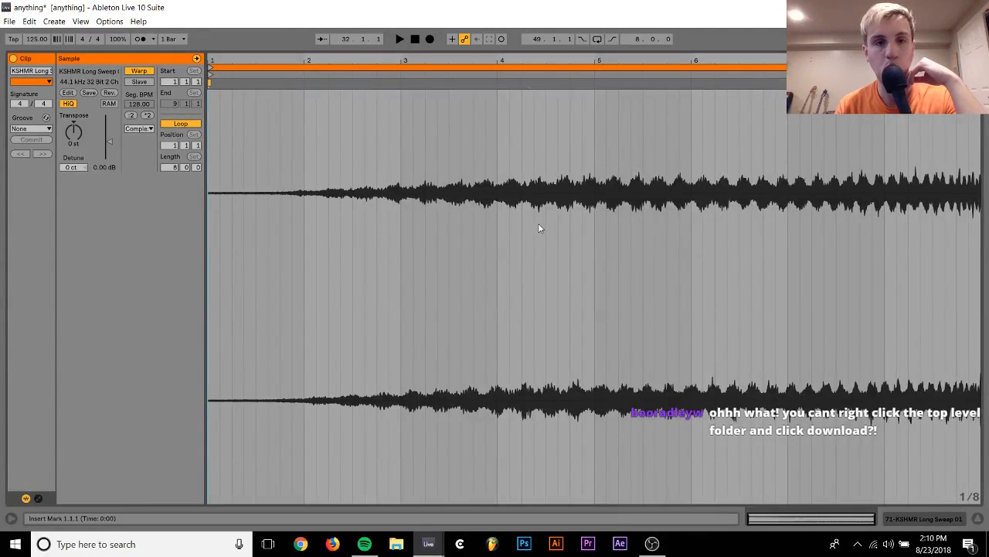
left_click(139, 128)
left_click(143, 164)
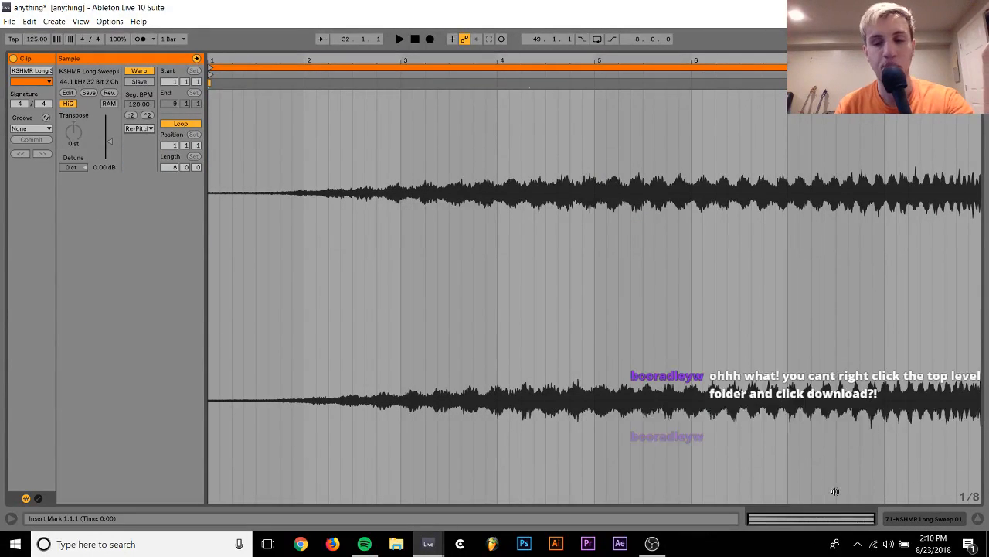
Trim the start of the KSHMR Long Sweep 01 clip to bar 37 and add a fade-in about 1.5 bars long
left_click(929, 520)
left_click_drag(413, 205, 570, 188)
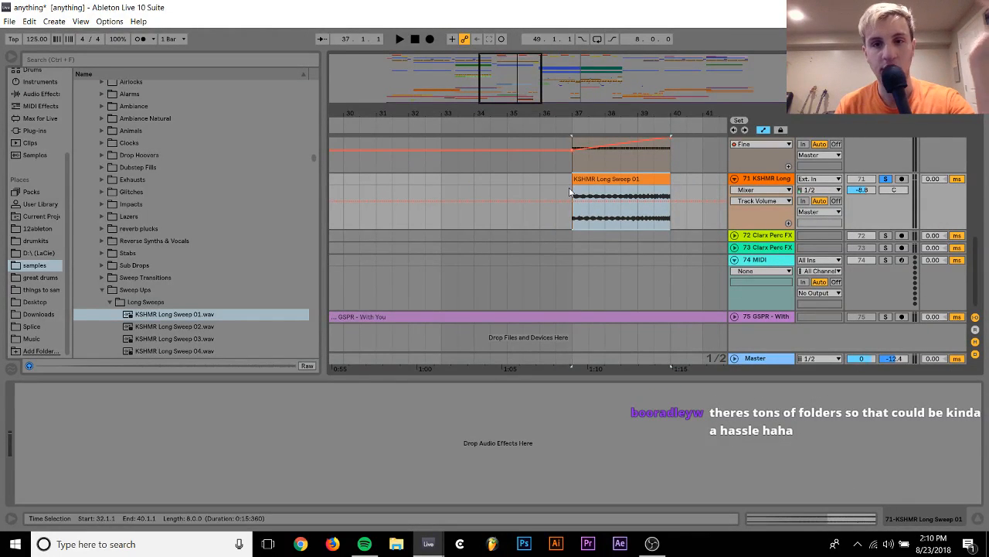
left_click(574, 183)
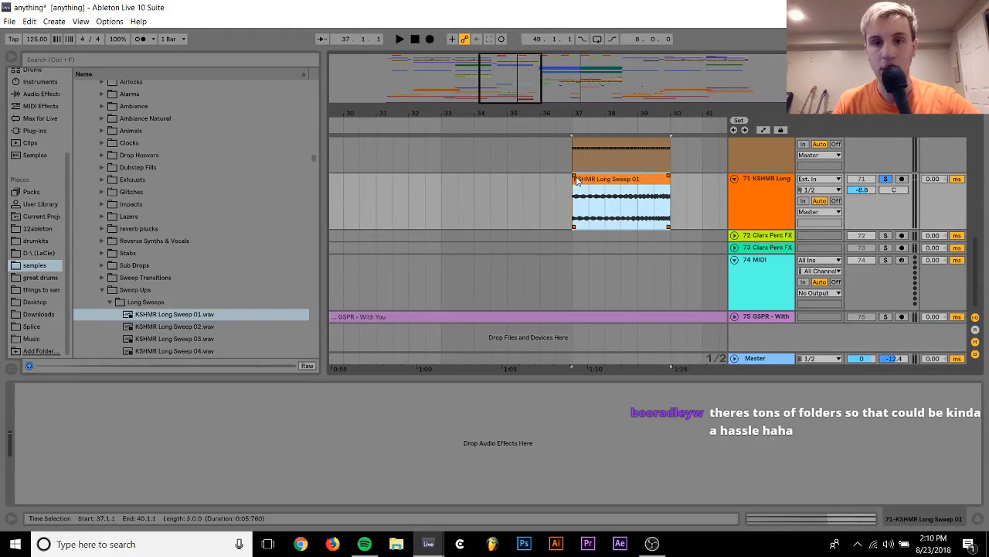
left_click_drag(575, 177, 625, 177)
Play from bar 36 with track 71 unsoloed and set its volume to -11.7 dB against the full mix
left_click(533, 202)
key("space")
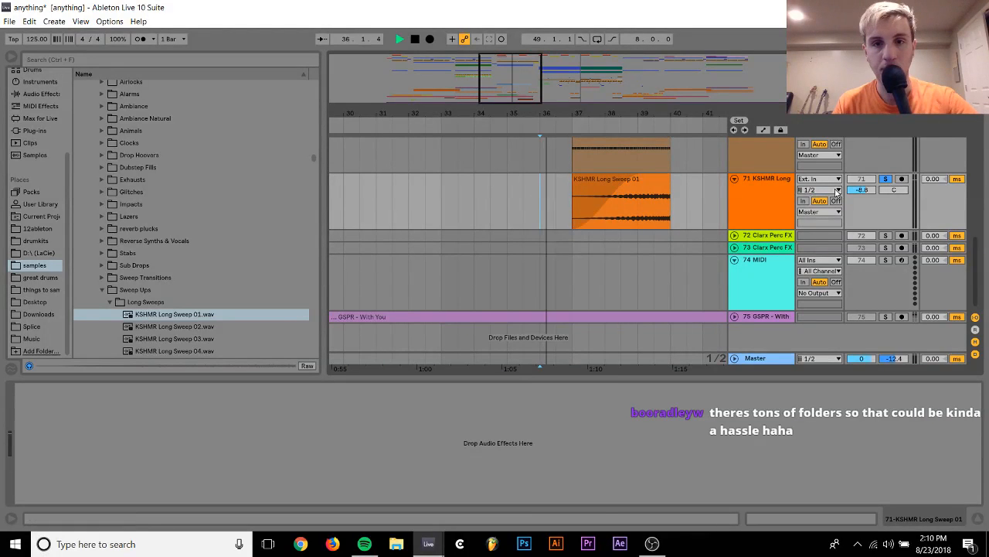
left_click(886, 179)
left_click_drag(862, 191, 862, 173)
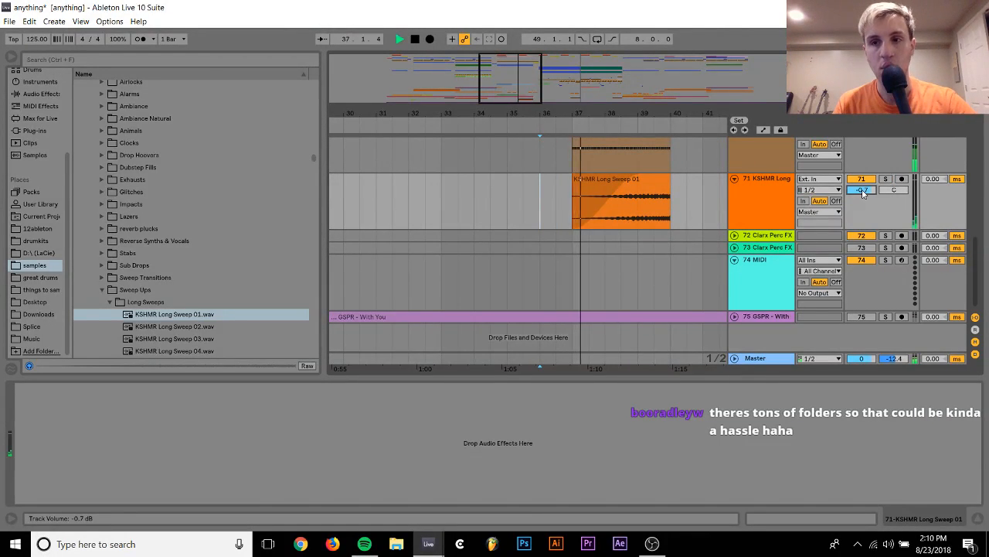
left_click_drag(864, 193, 863, 199)
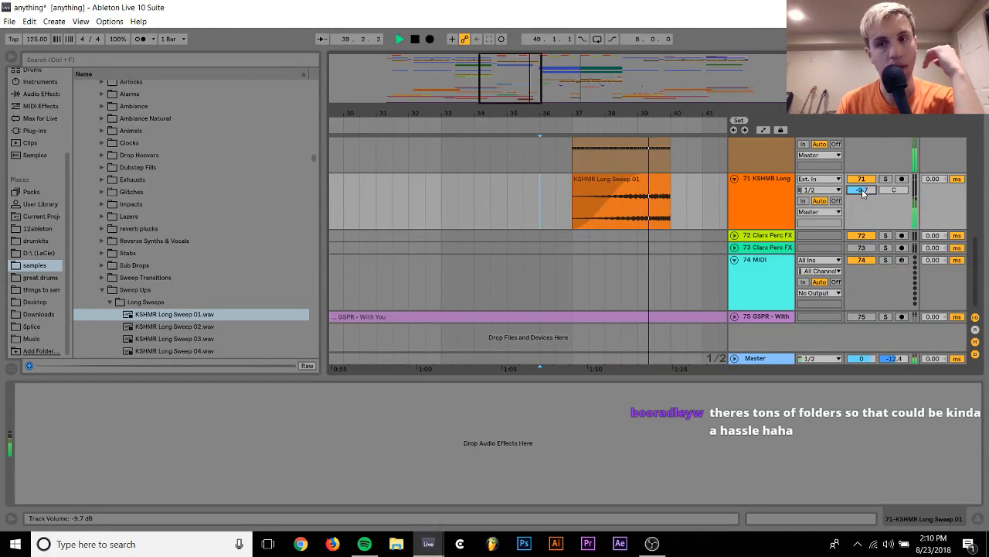
key("Down")
key("Down")
key("Down")
key("Down")
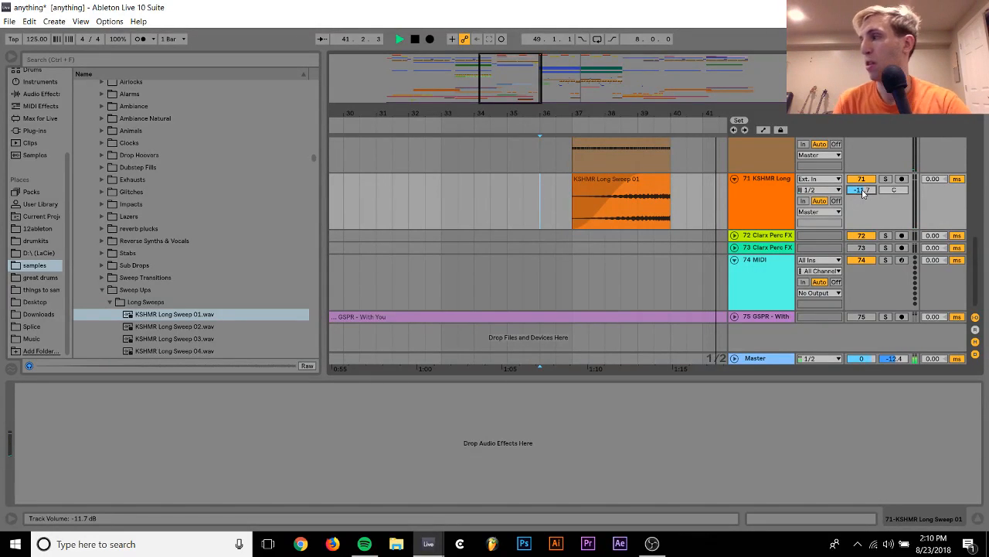
key("space")
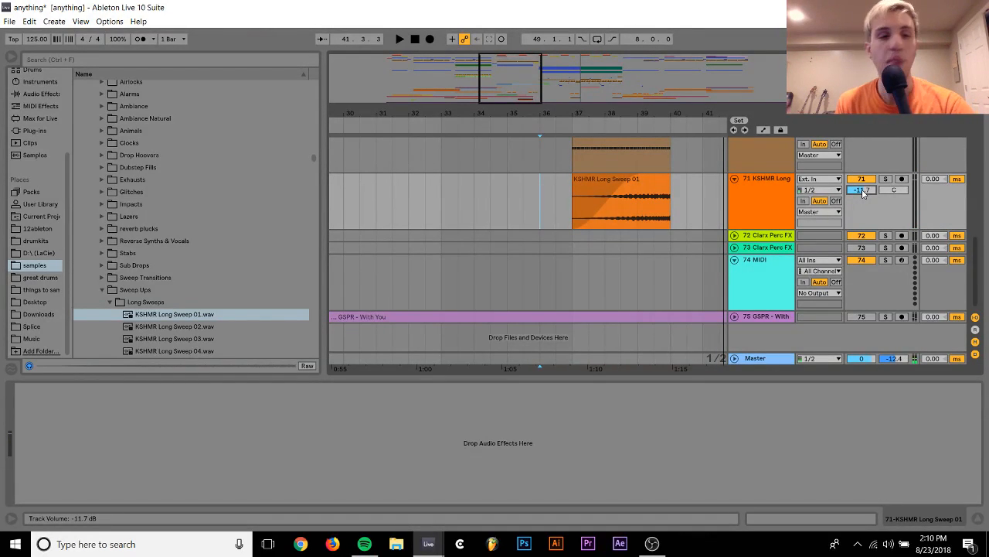
Add the Endless Smile 64 plug-in to track 71
scroll(722, 220, "right", 2)
scroll(722, 219, "right", 2)
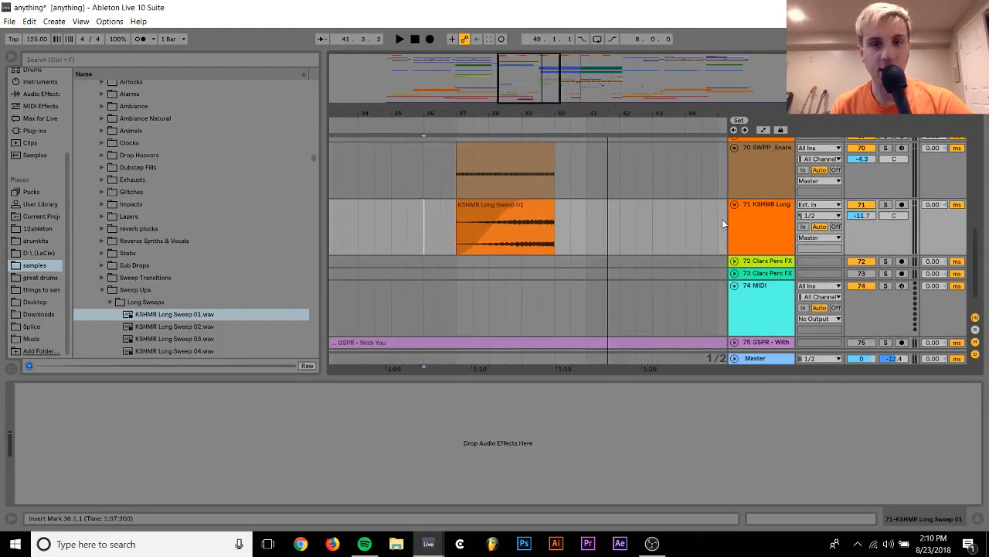
scroll(722, 218, "up", 3)
left_click(768, 309)
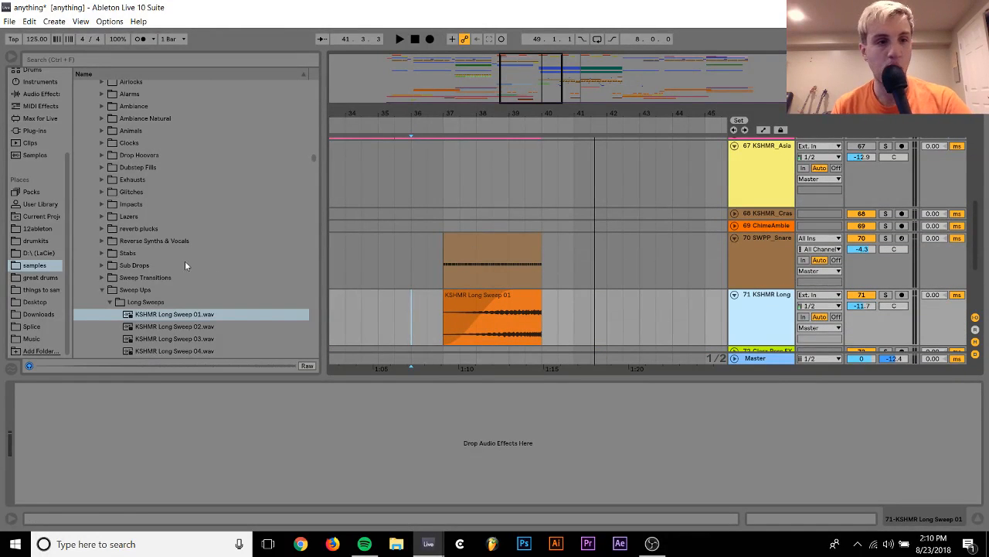
left_click(32, 131)
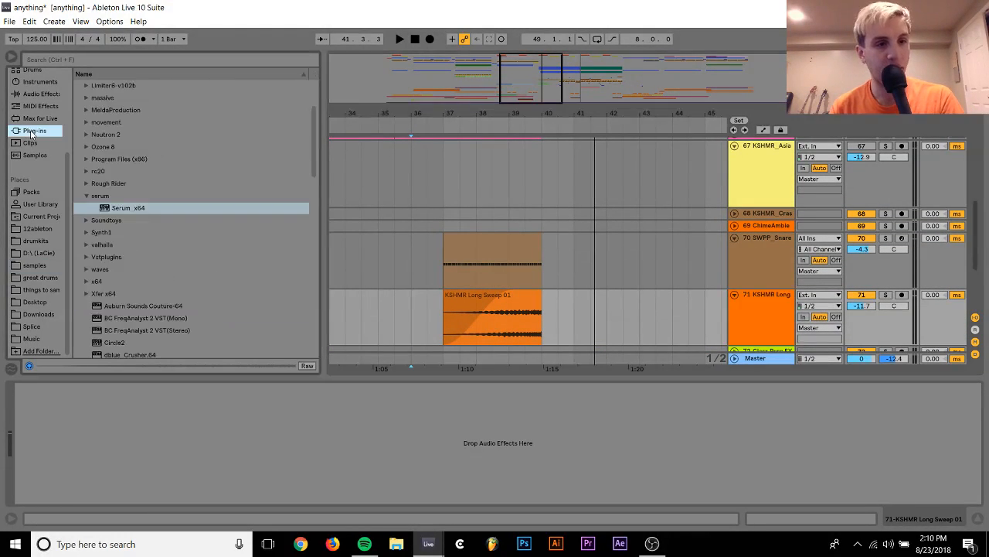
scroll(175, 264, "down", 7)
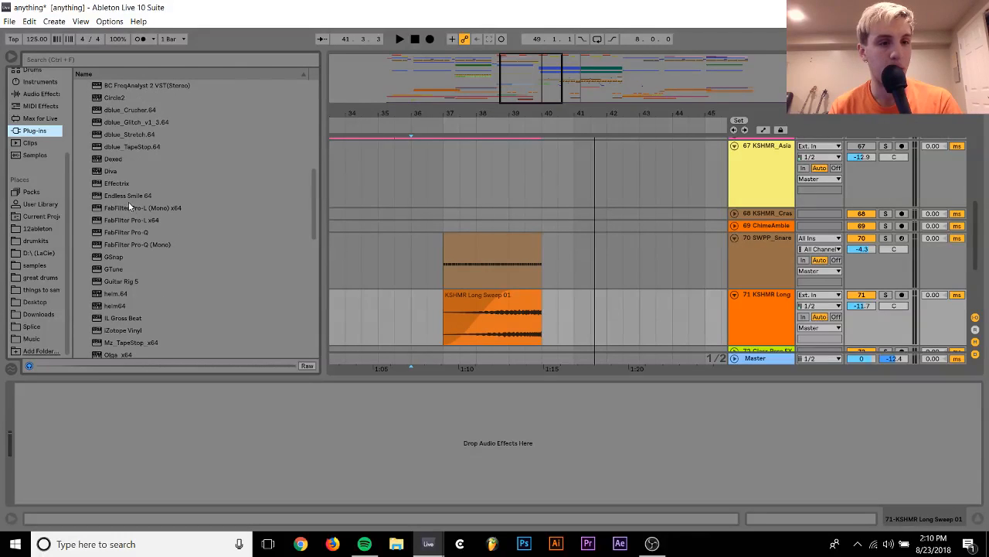
left_click(122, 195)
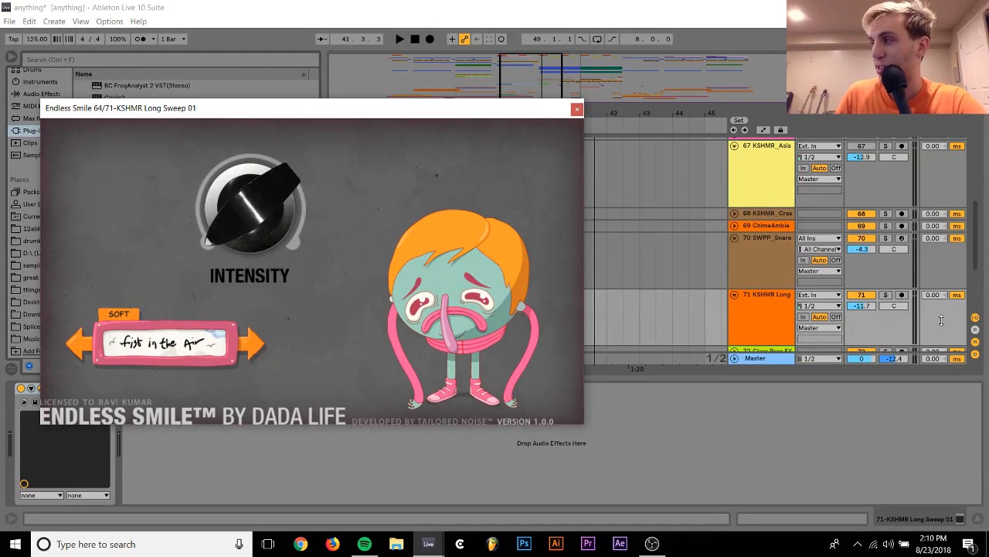
Solo track 71, raise the Endless Smile Intensity to about halfway, play the sweep and close the plug-in window
left_click(885, 296)
left_click_drag(214, 233, 237, 155)
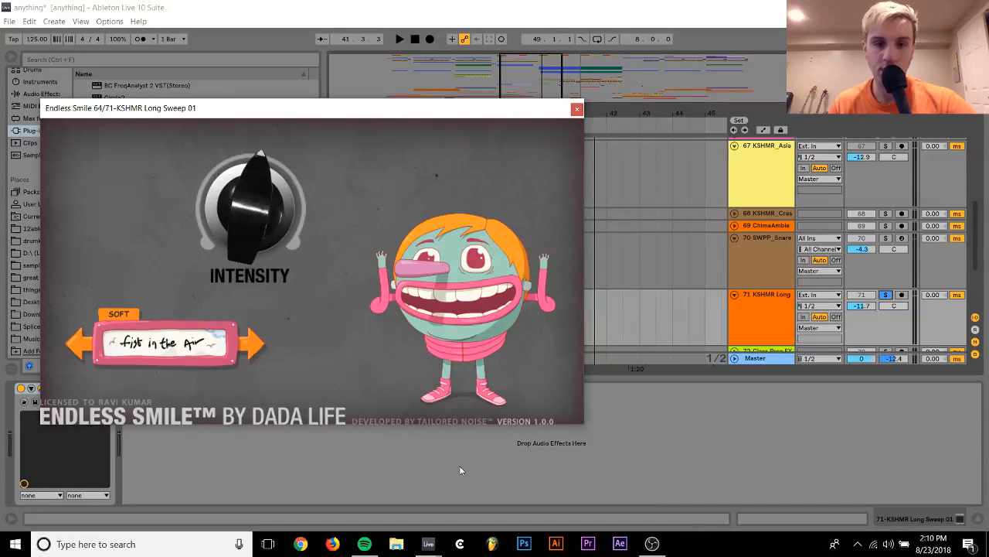
key("space")
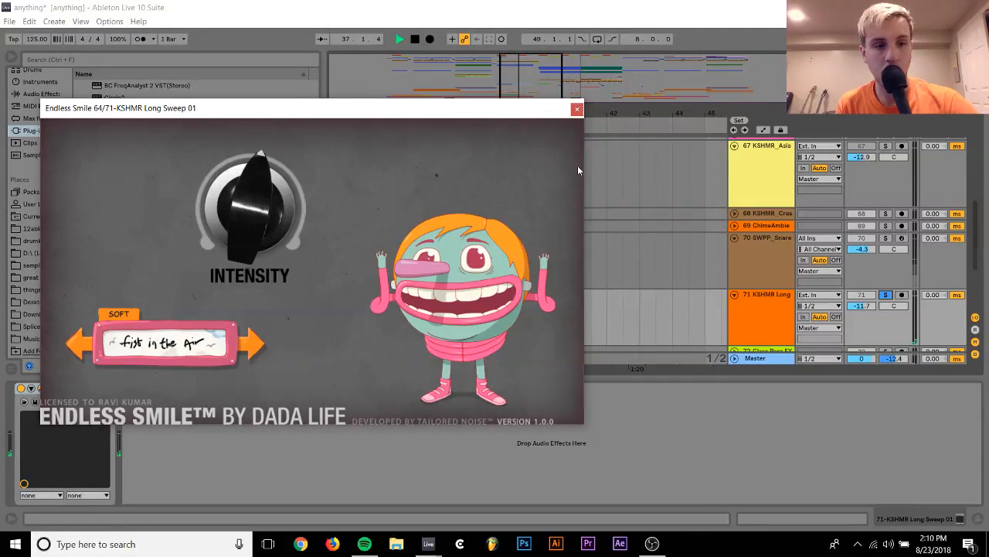
left_click(577, 108)
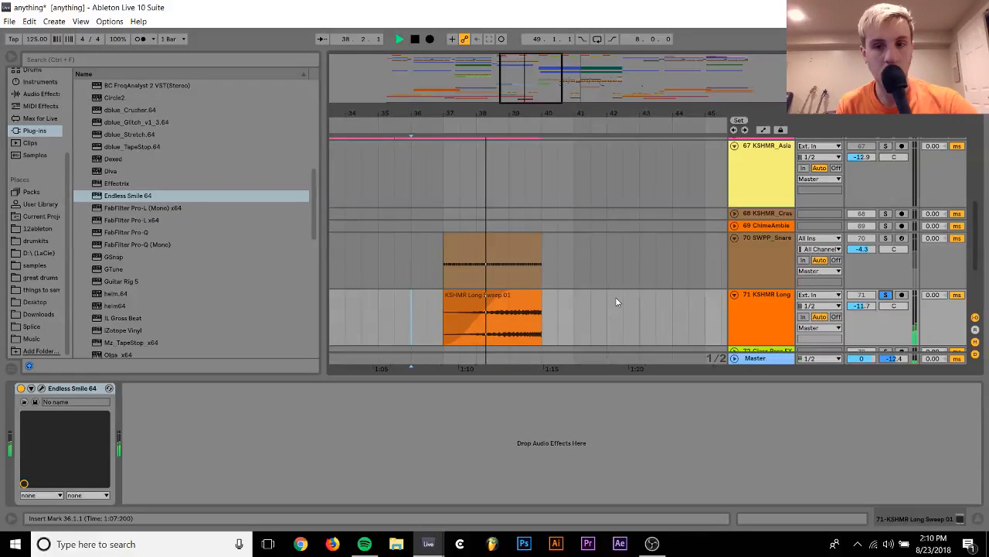
Set track 71's volume to -10.3 dB, listen to it unsoloed in the mix, and fold the track
left_click_drag(867, 307, 868, 306)
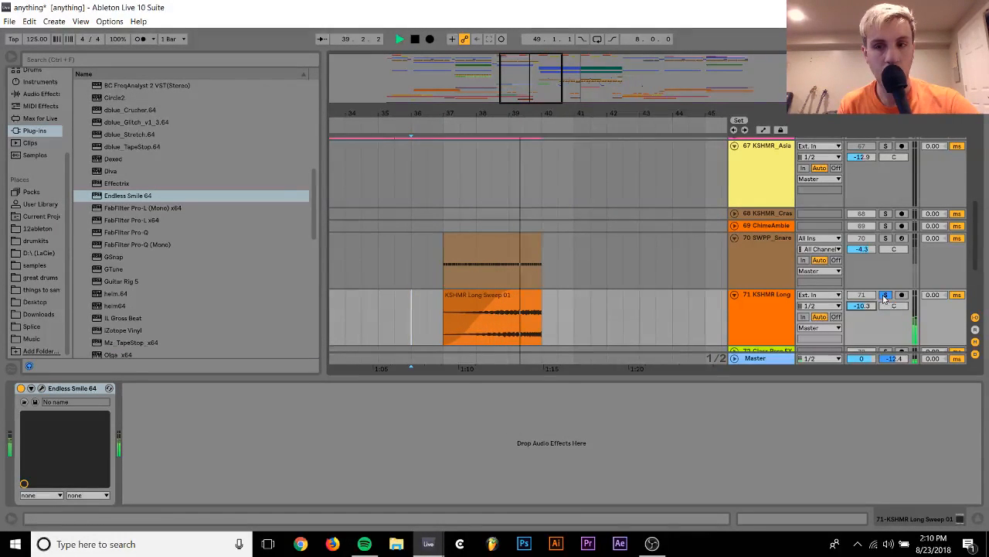
left_click(885, 296)
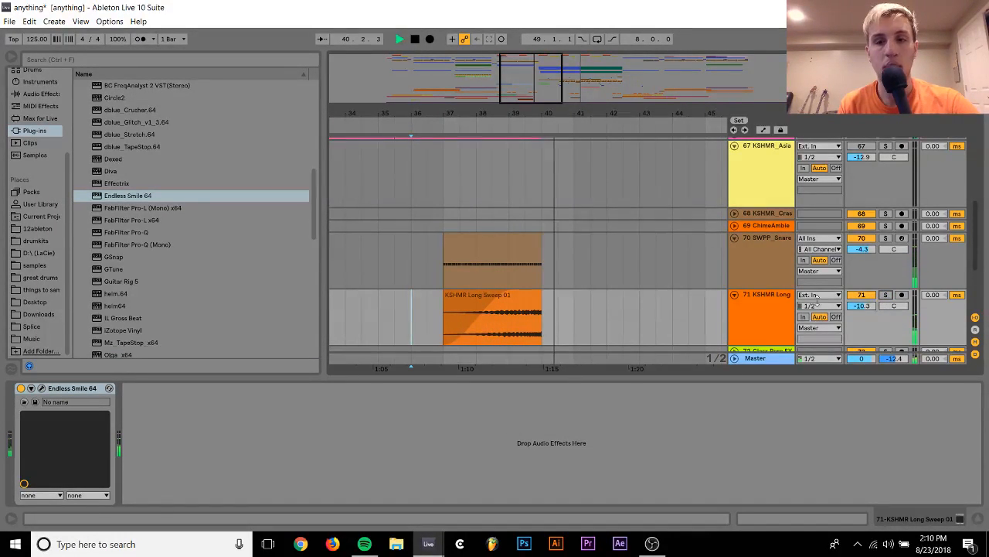
left_click(756, 299)
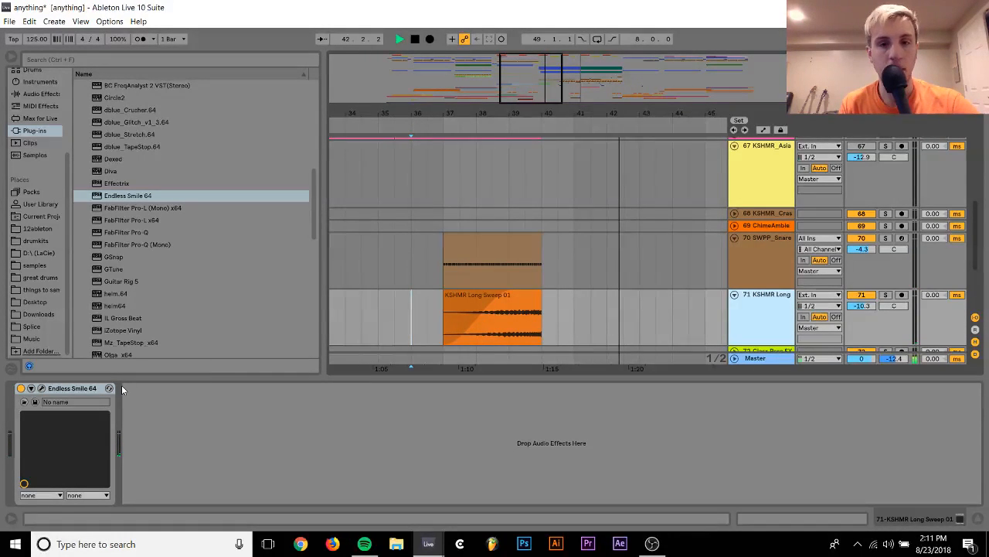
left_click(734, 296)
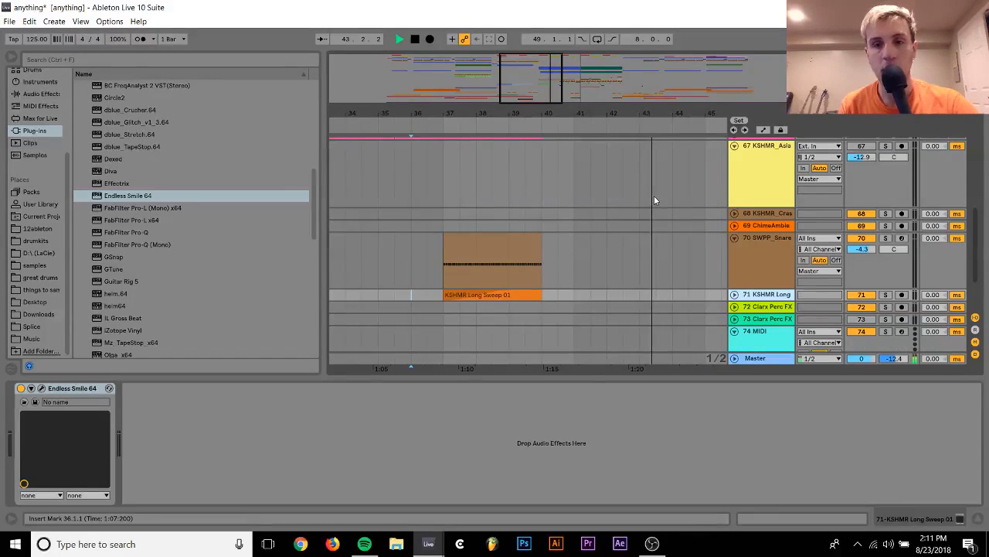
scroll(654, 196, "up", 10)
key("space")
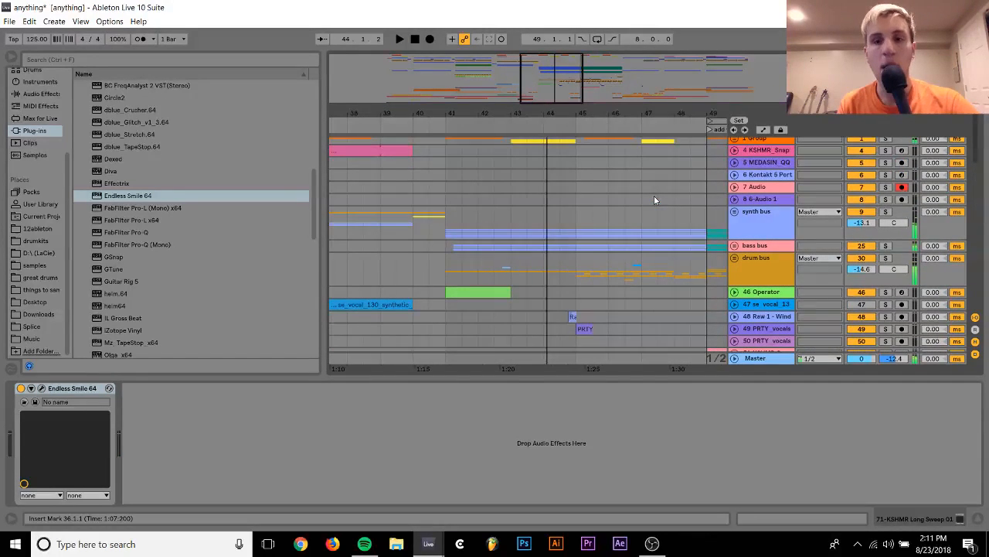
Loop bars 41 to 49 of the synth bus and play the section with that bus soloed
left_click_drag(444, 222, 708, 232)
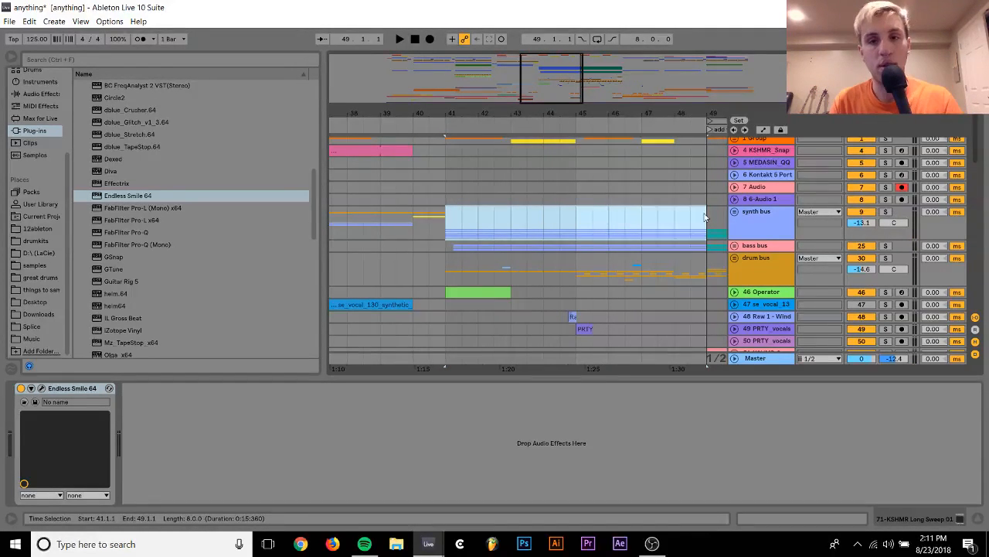
left_click(751, 213)
key("ctrl+l")
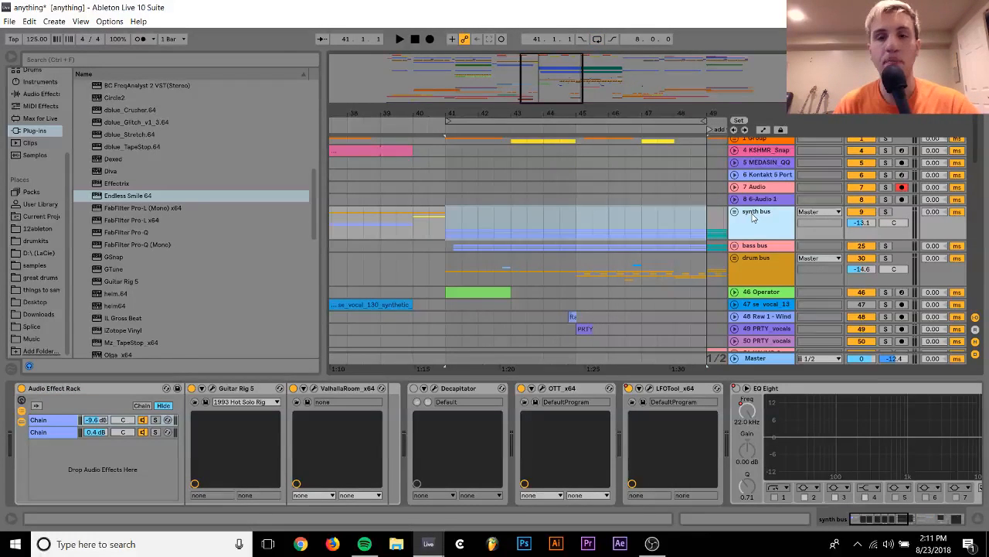
left_click(598, 39)
left_click(886, 211)
key("space")
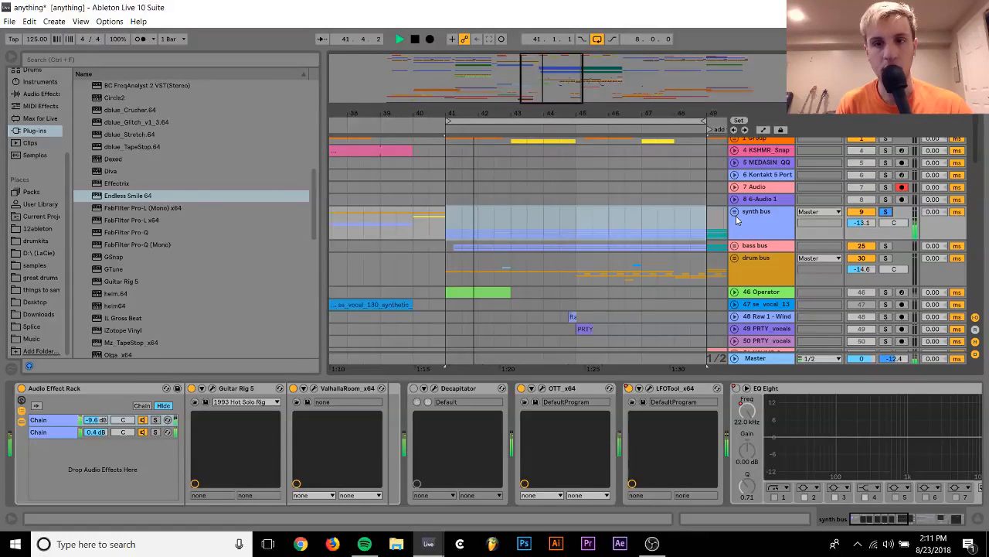
Stop playback, unfold the bass bus group and solo the 28 Serum_x64 track along with the synth bus
key("space")
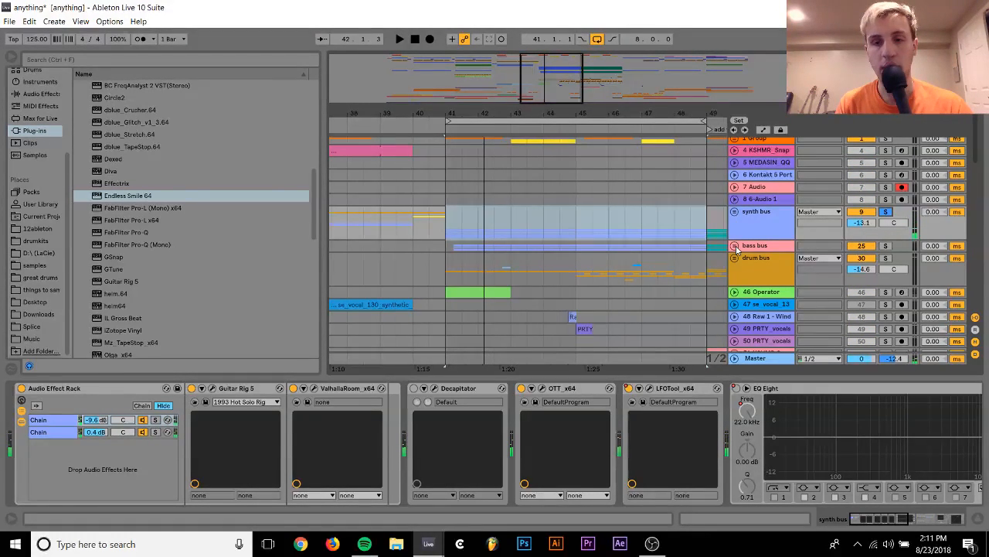
left_click(735, 246)
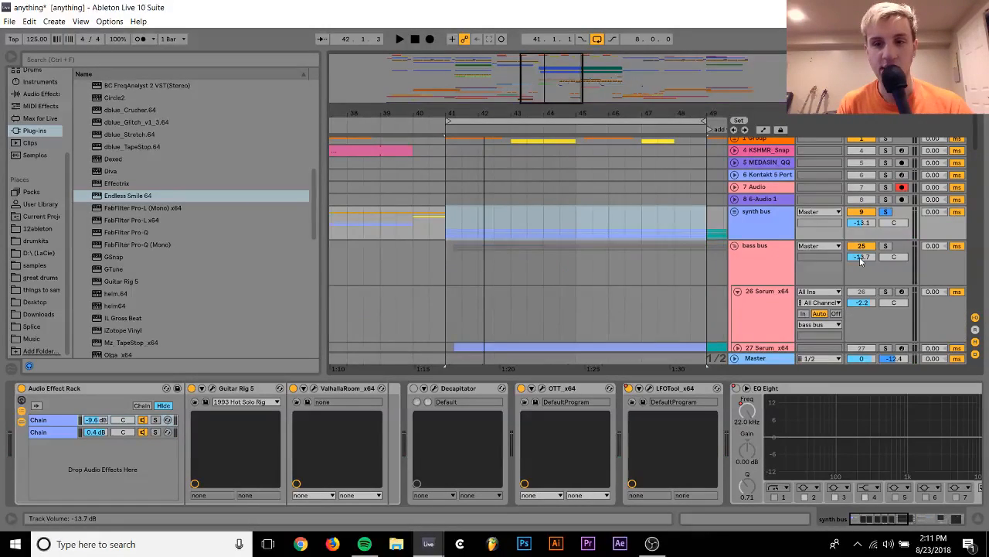
scroll(860, 256, "down", 3)
left_click(886, 257)
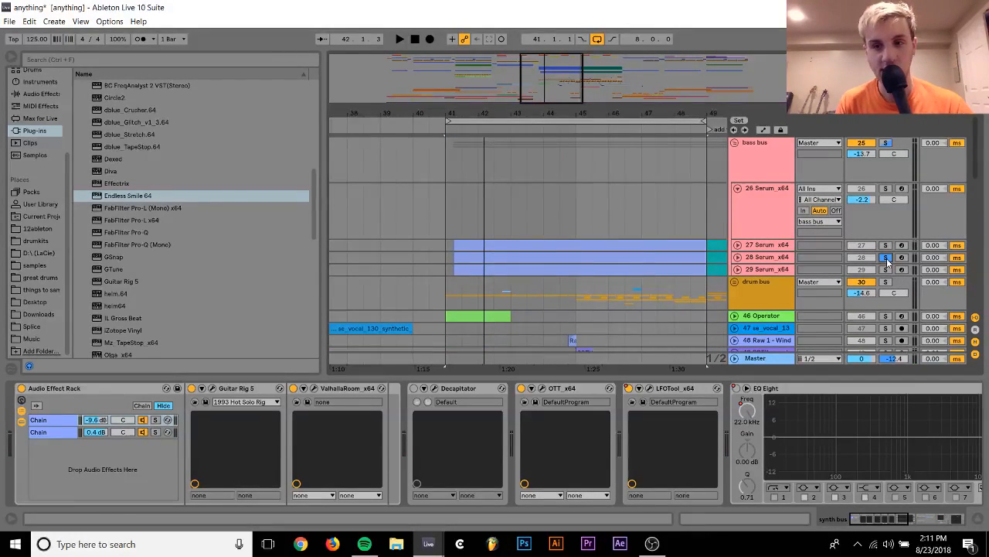
Play the bars 41 to 49 loop and unsolo the synth bus to hear the 28 Serum_x64 bass alone
key("space")
scroll(880, 251, "up", 1)
scroll(880, 252, "up", 2)
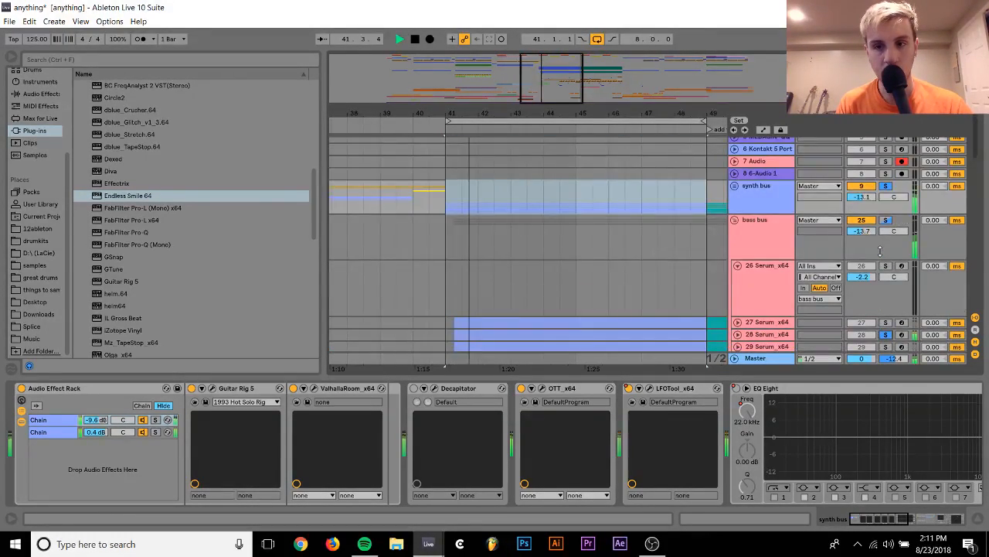
scroll(882, 232, "up", 1)
scroll(885, 219, "down", 2)
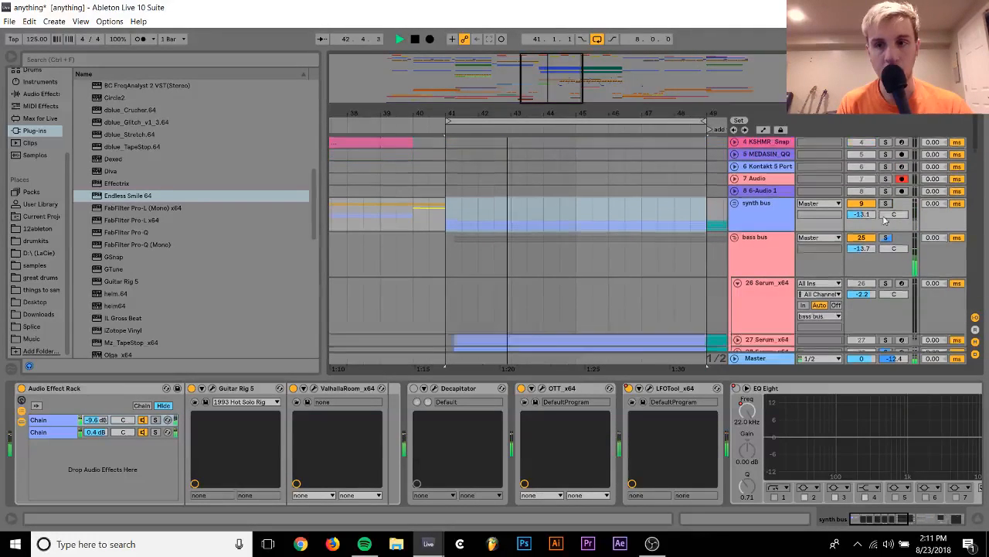
scroll(884, 221, "down", 1)
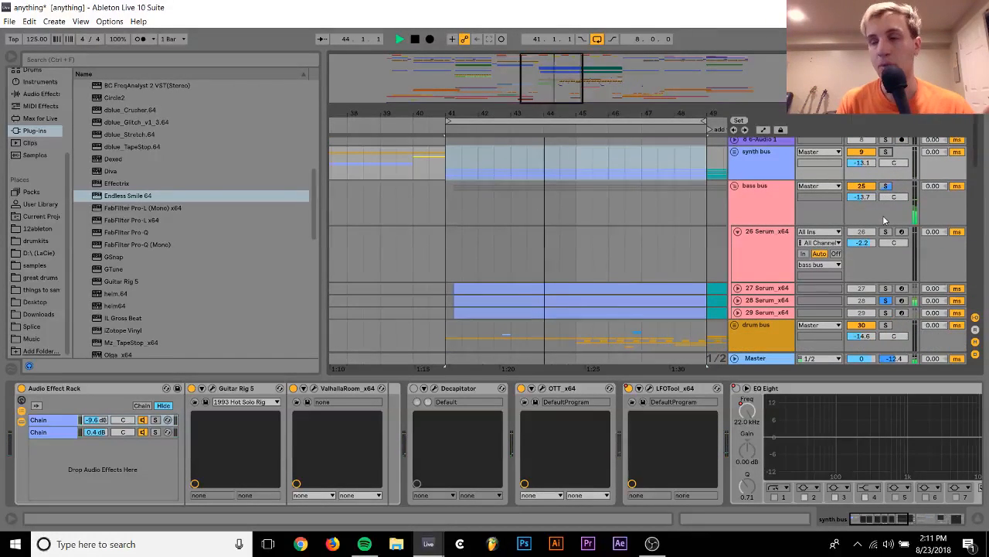
key("space")
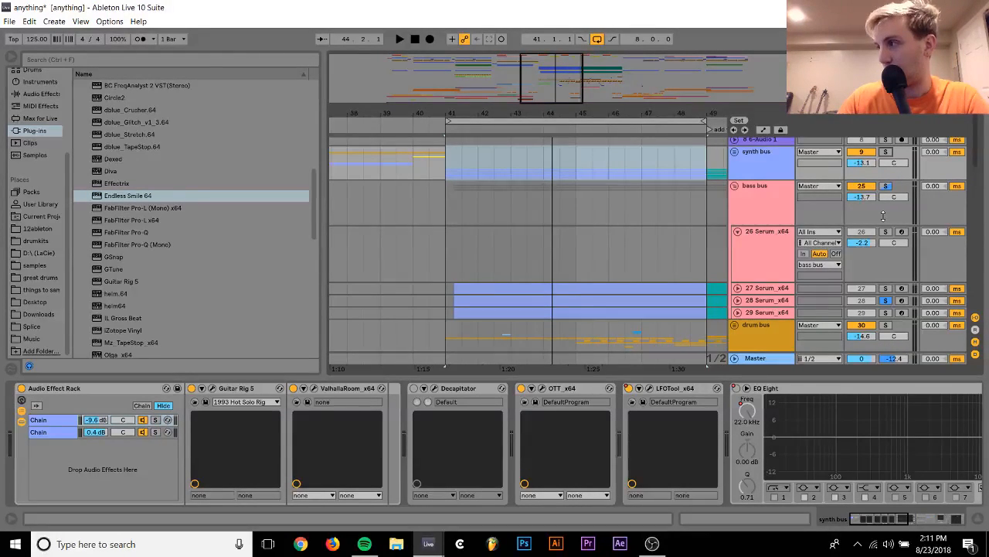
Replay the loop with only the bass bus soloed so that all its Serum tracks are heard together
key("space")
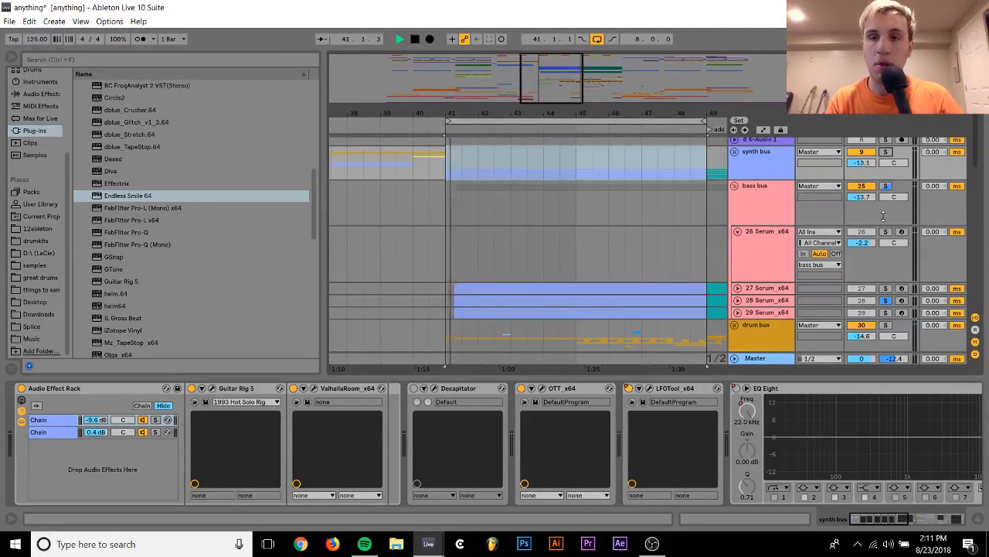
left_click(887, 185)
left_click(887, 186)
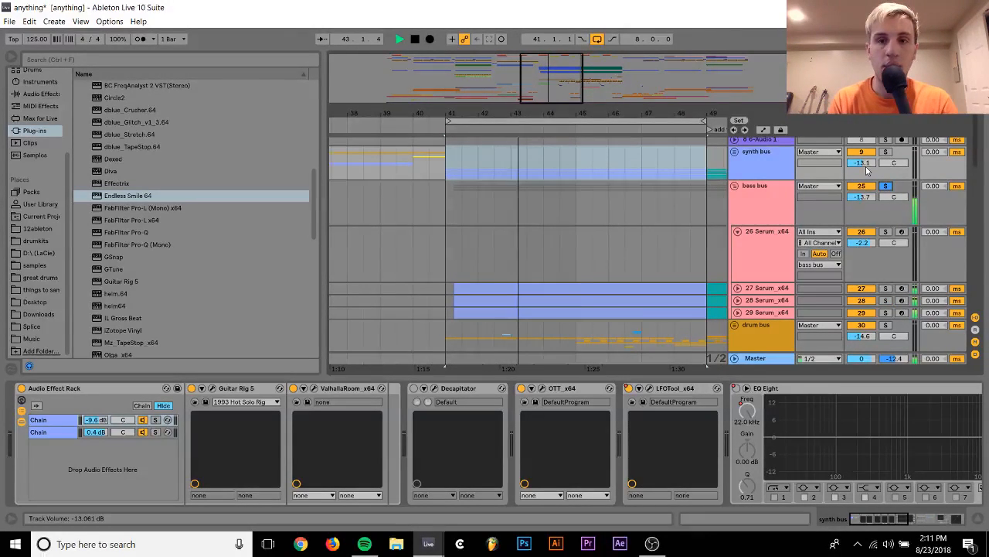
key("space")
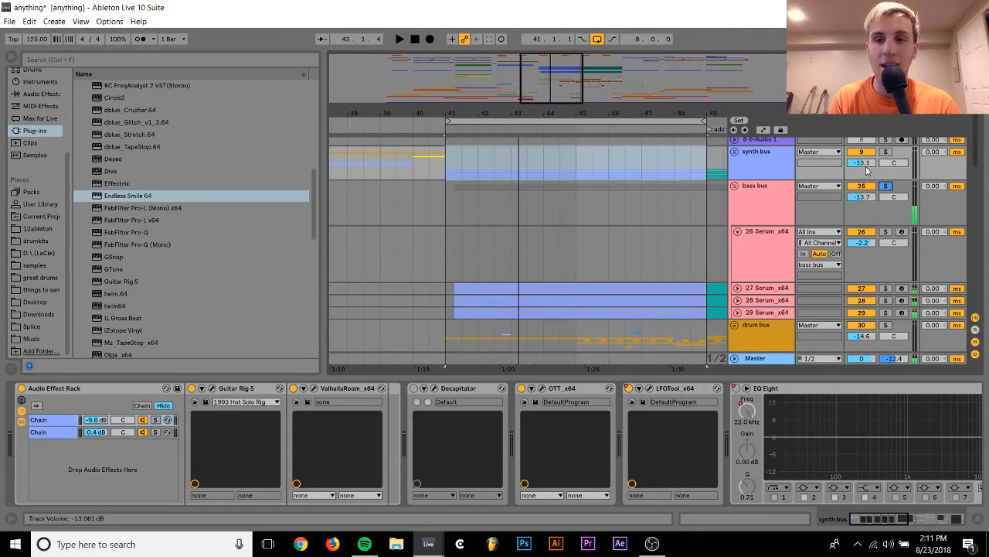
Freeze the 27, 28 and 29 Serum_x64 bass tracks and fold the 26 Serum_x64 track
left_click(758, 303)
right_click(764, 315)
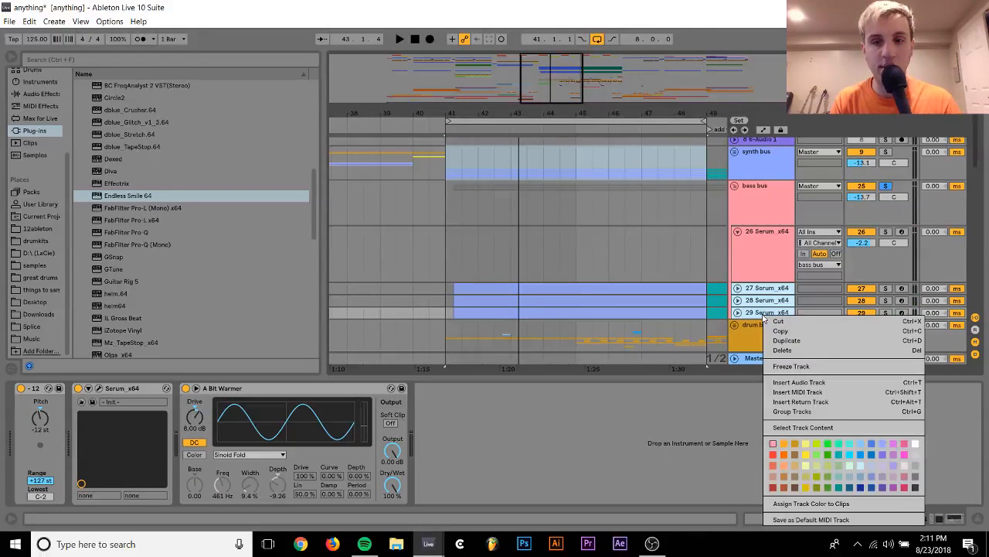
left_click(787, 367)
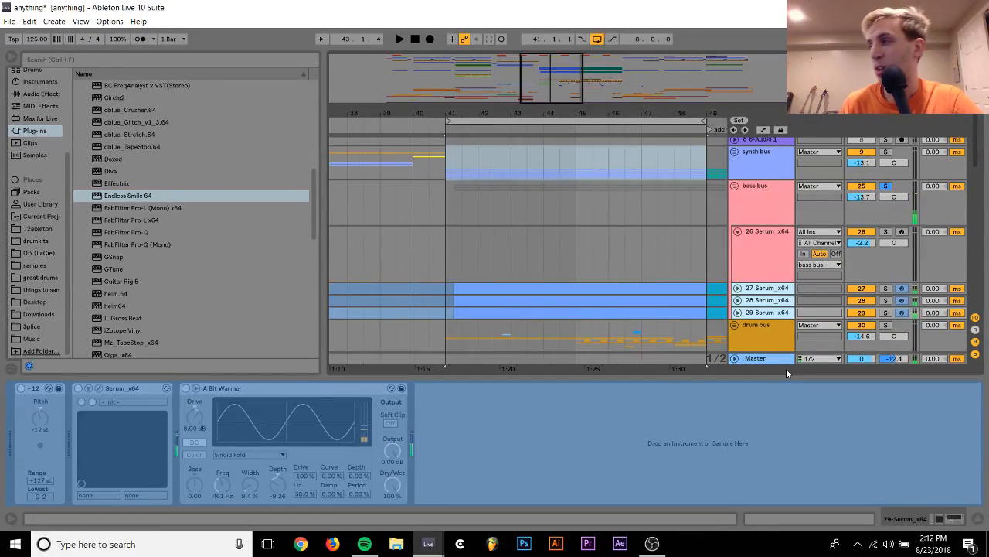
left_click(737, 232)
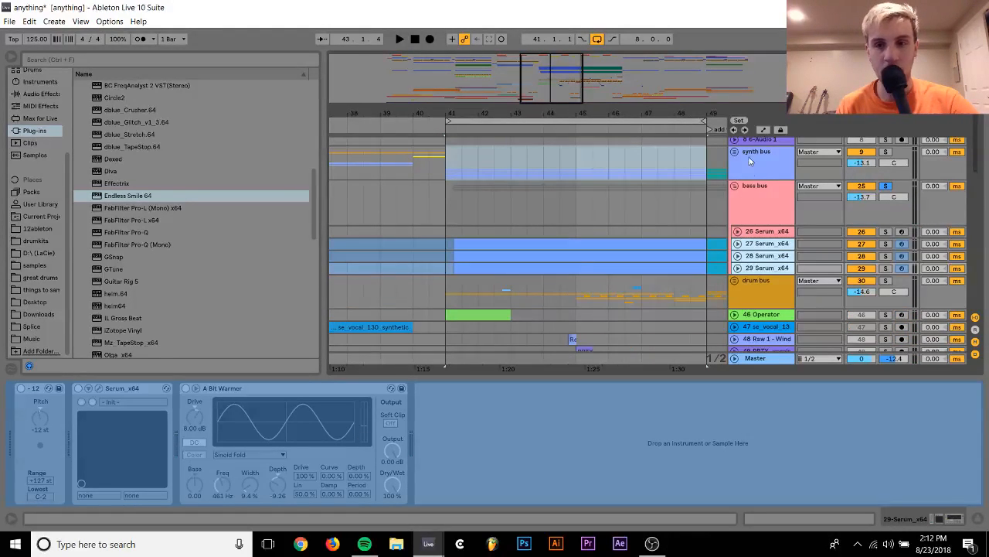
Solo the synth bus, play the loop and unfold the group to show its tracks
left_click(887, 152)
key("space")
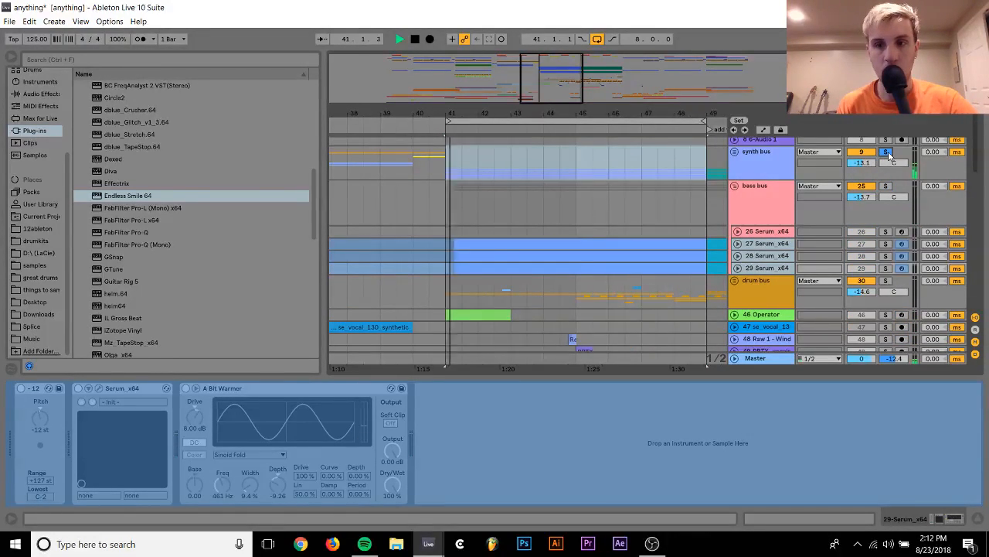
left_click(734, 151)
scroll(734, 192, "down", 3)
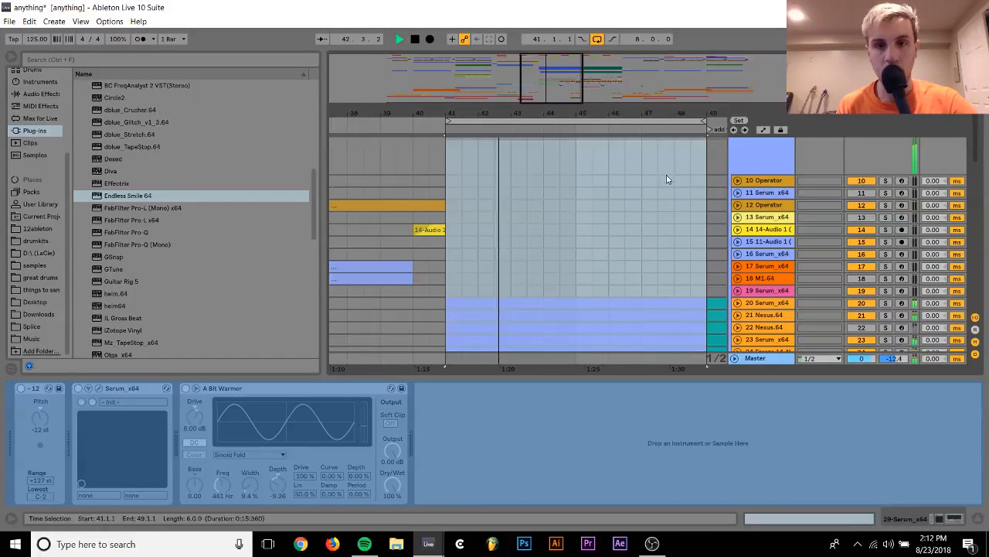
scroll(628, 197, "down", 2)
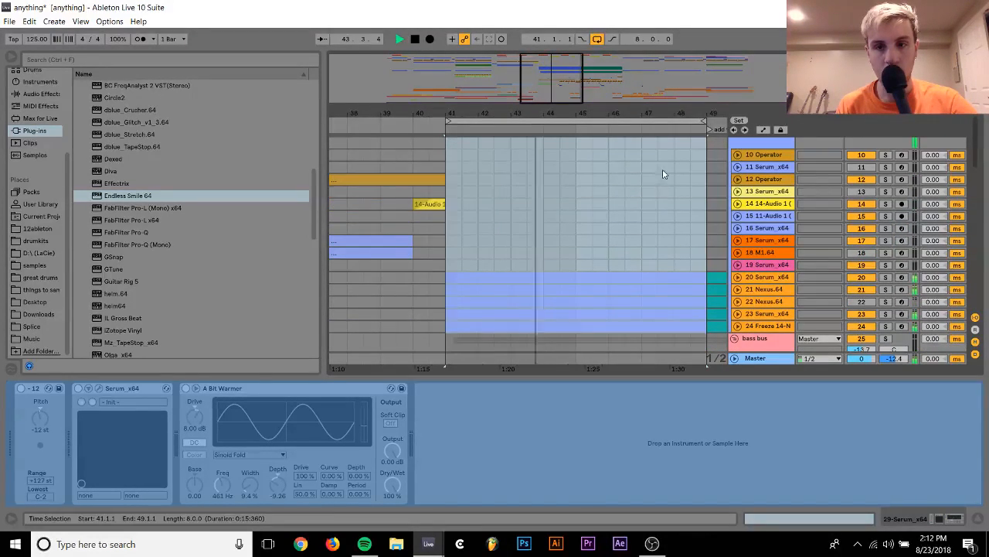
key("space")
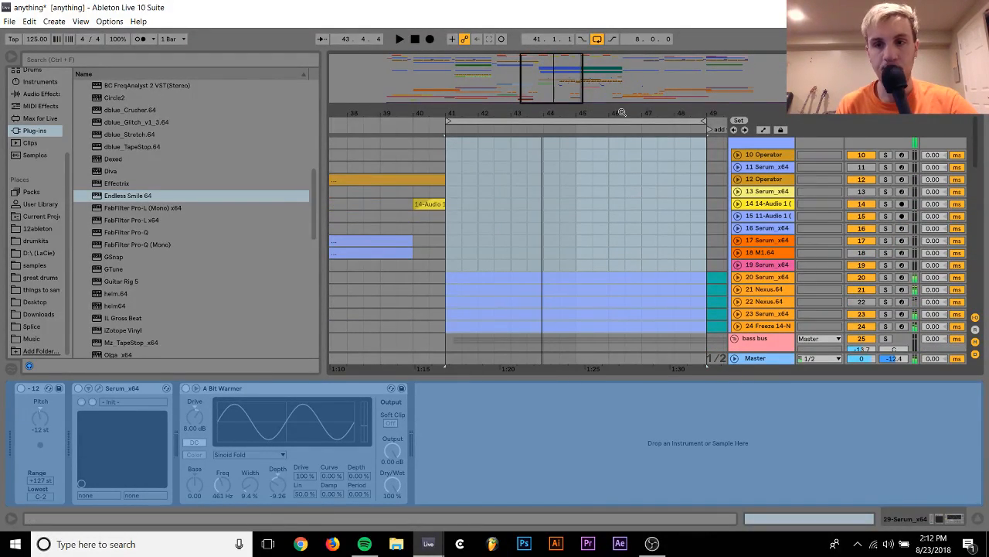
Delete the unneeded 18 M1.64 and 22 Nexus.64 tracks from the synth bus group
left_click(784, 192)
left_click_drag(658, 114, 504, 110)
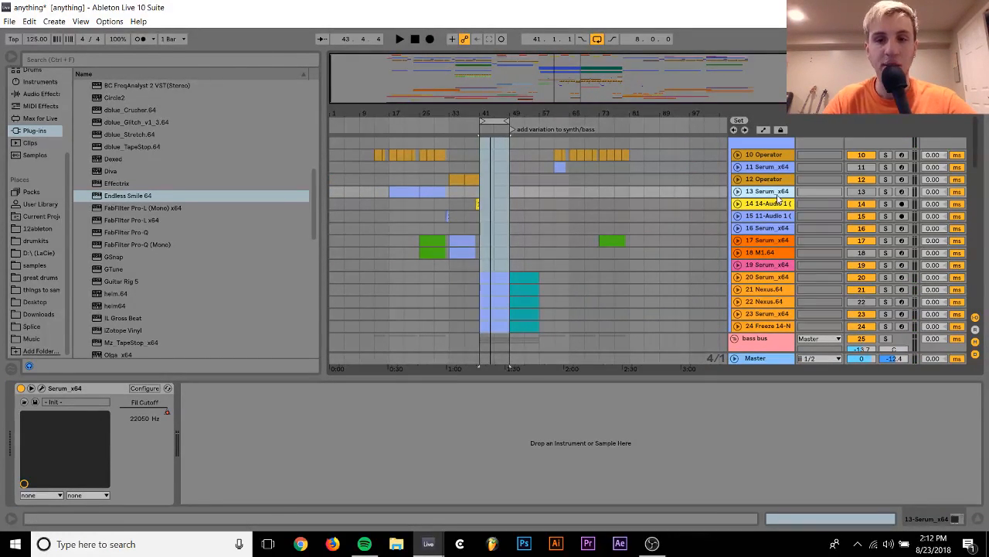
left_click(776, 254)
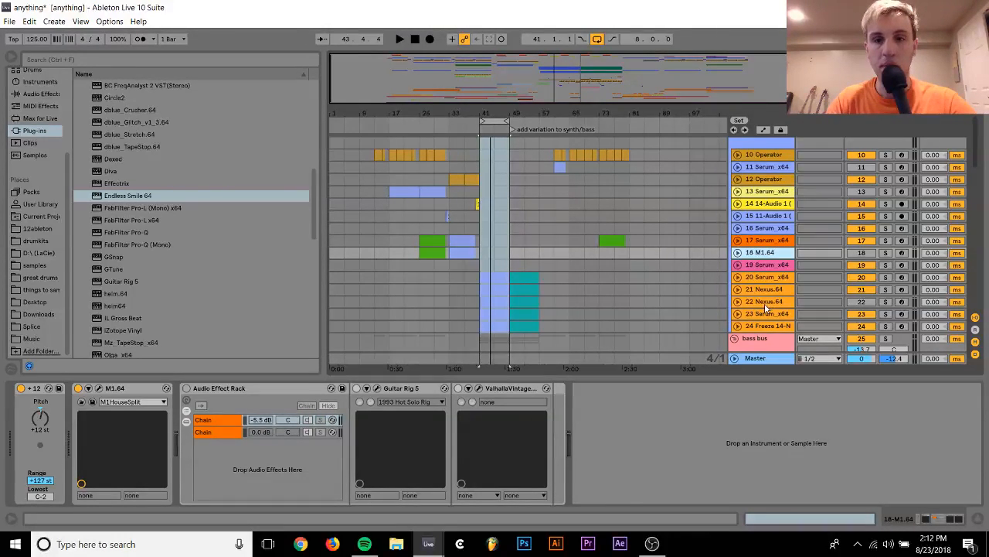
key("Delete")
left_click(765, 290)
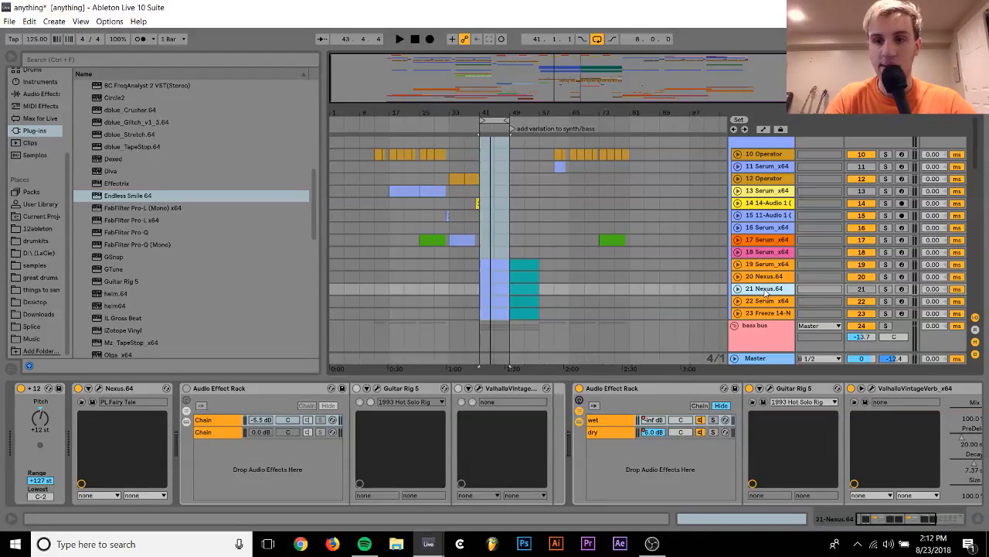
key("Delete")
left_click(758, 167)
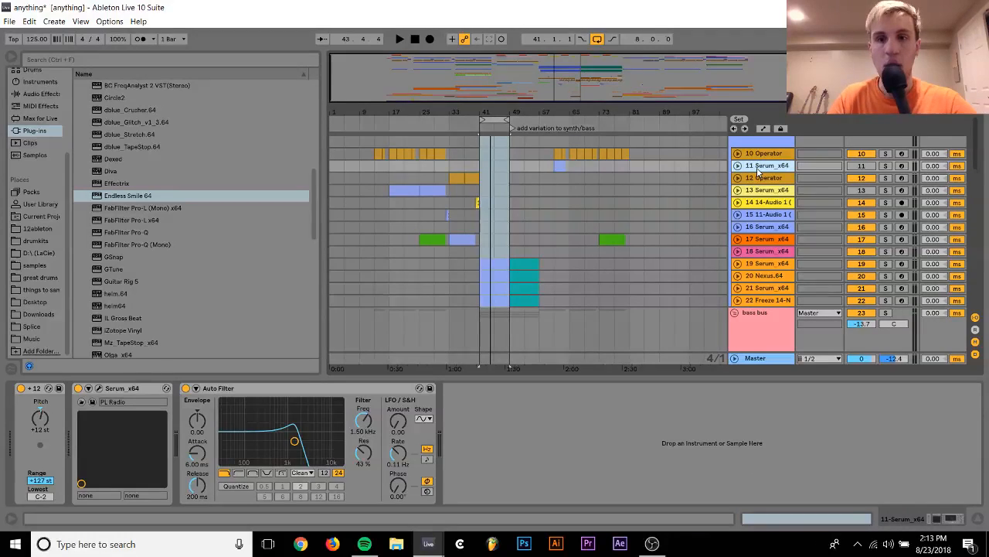
Play from bar 41 and solo the drop synth tracks 19, 20, 21 and 22 one after another
left_click(479, 258)
key("space")
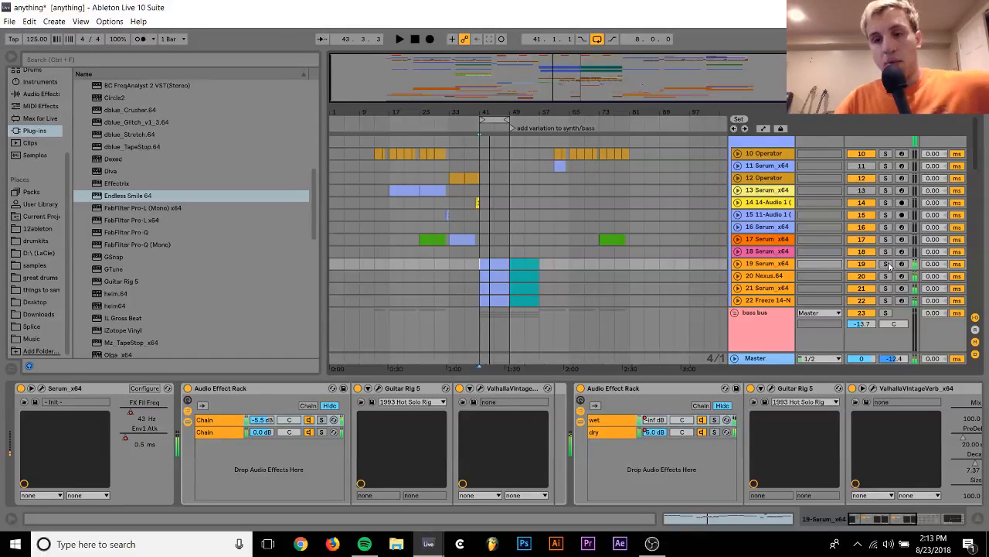
left_click(886, 264)
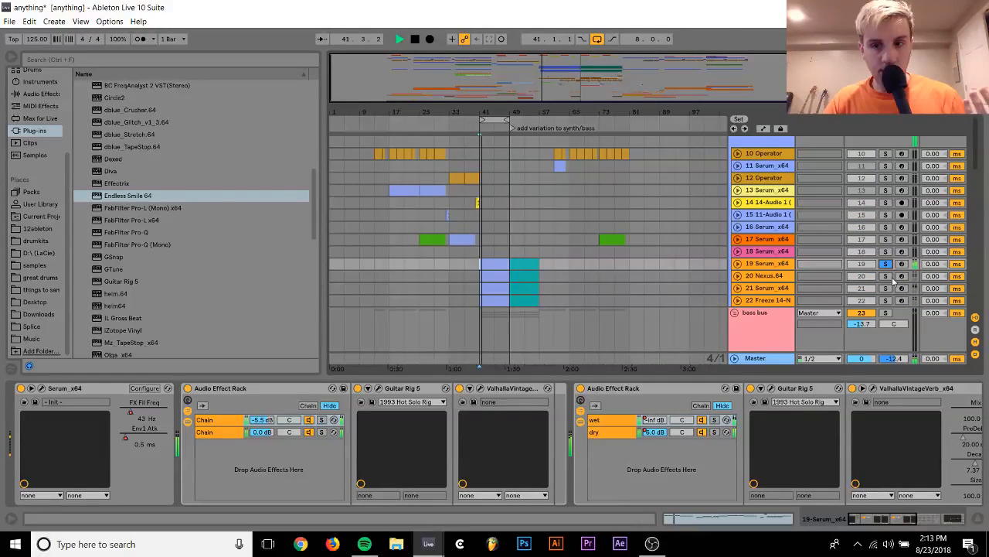
left_click(888, 277)
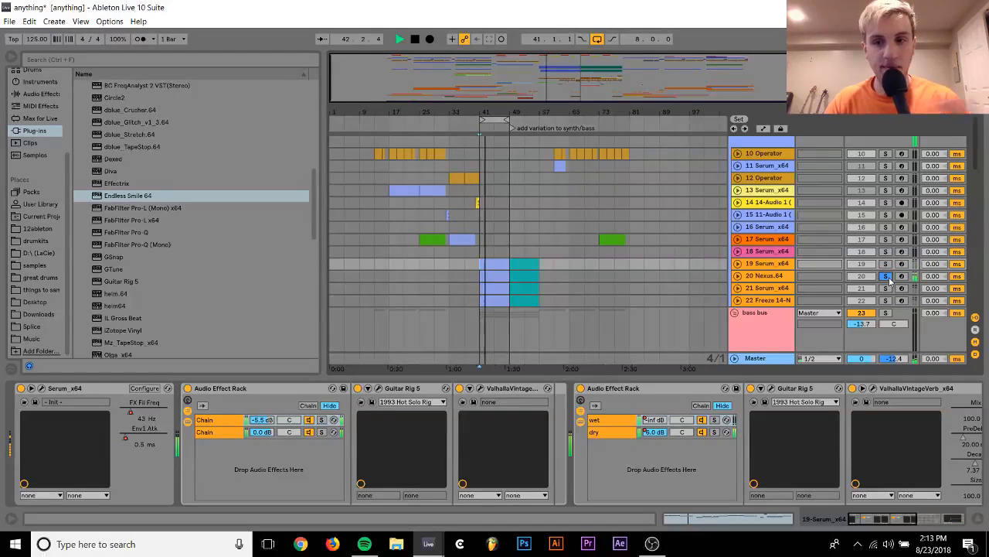
left_click(889, 293)
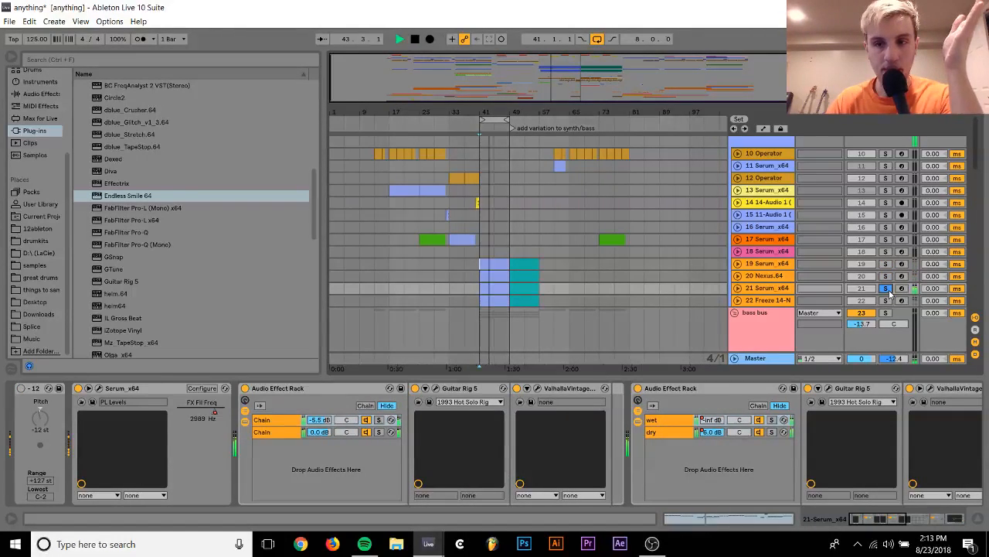
left_click(886, 300)
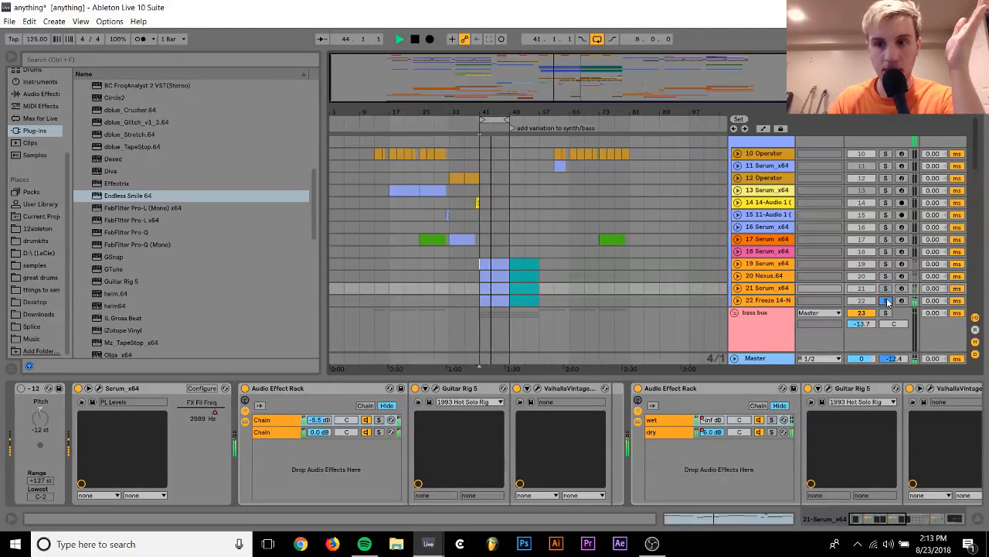
key("space")
Compare the soloed 22 Freeze 14-Nexus track with its first Audio Effect Rack switched off and on
left_click(774, 302)
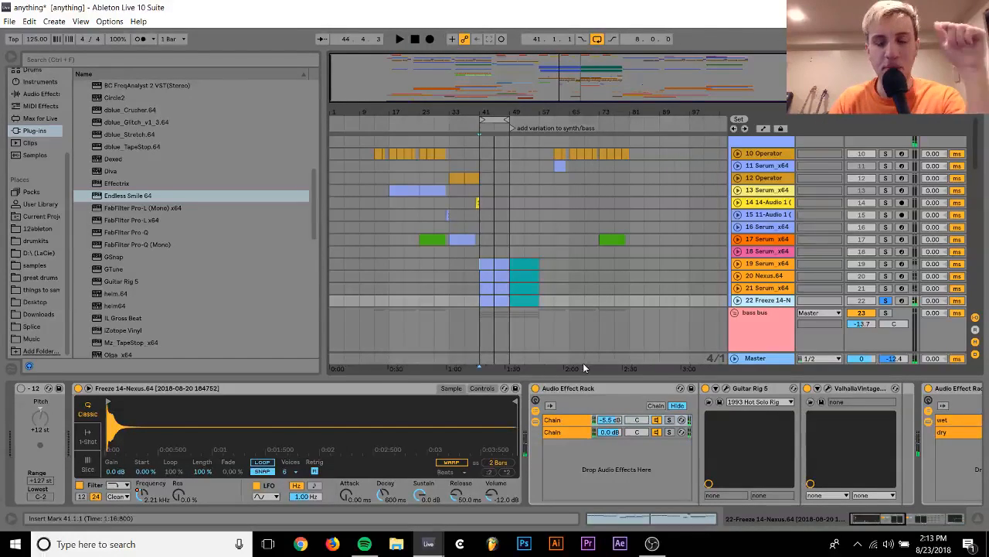
left_click(535, 388)
scroll(535, 388, "right", 8)
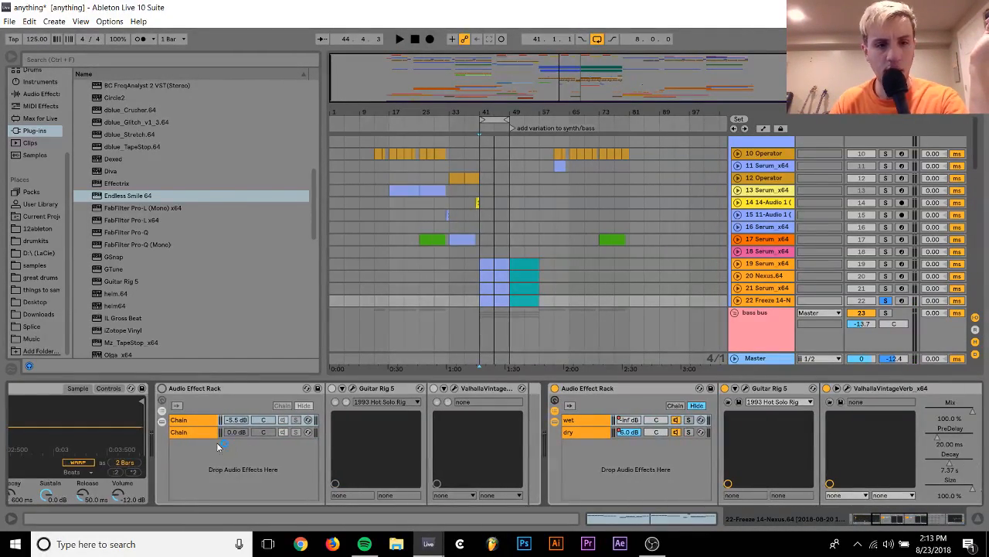
key("space")
left_click(162, 388)
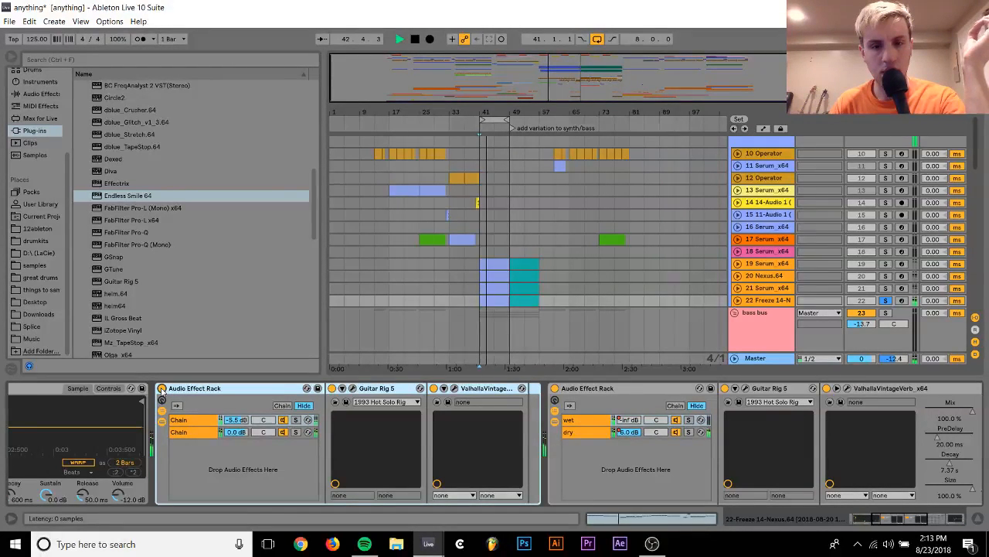
left_click(162, 389)
key("space")
left_click(161, 389)
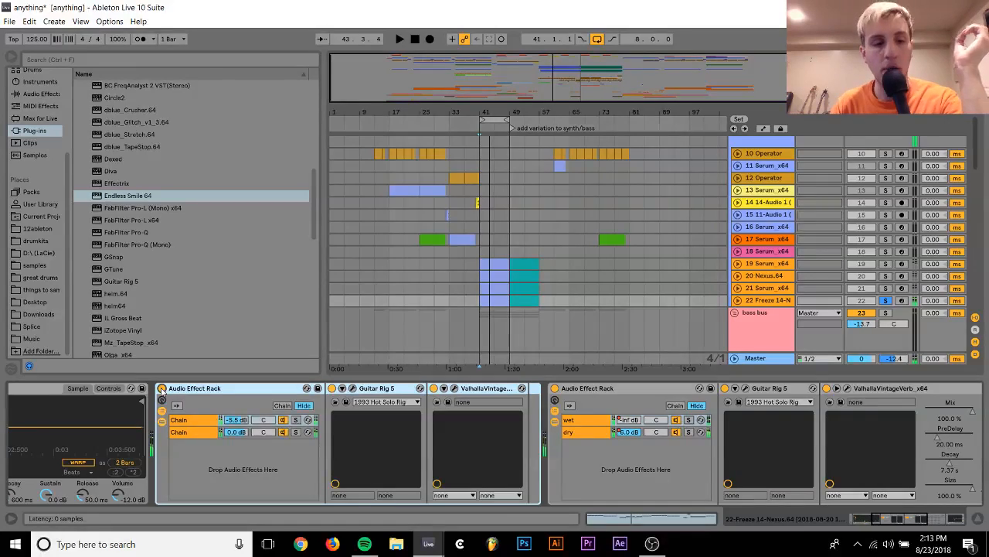
Play the loop soloing track 21 and then track 22 to compare the two sounds
left_click(885, 288)
key("space")
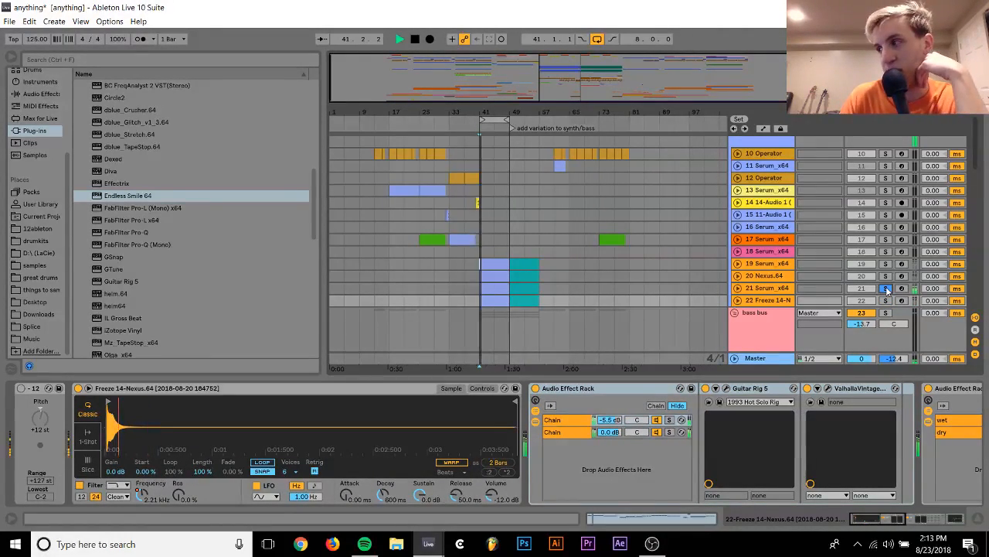
left_click(885, 301)
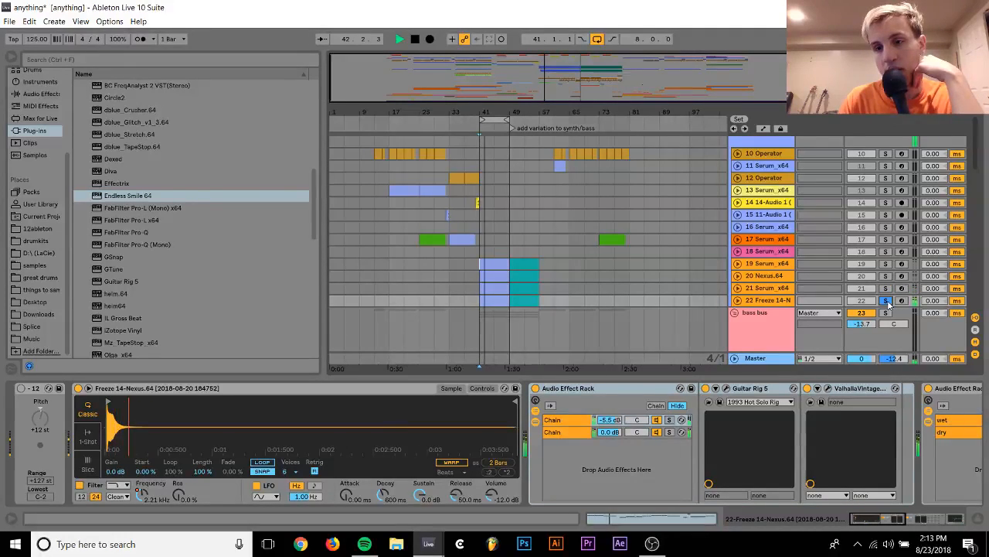
key("space")
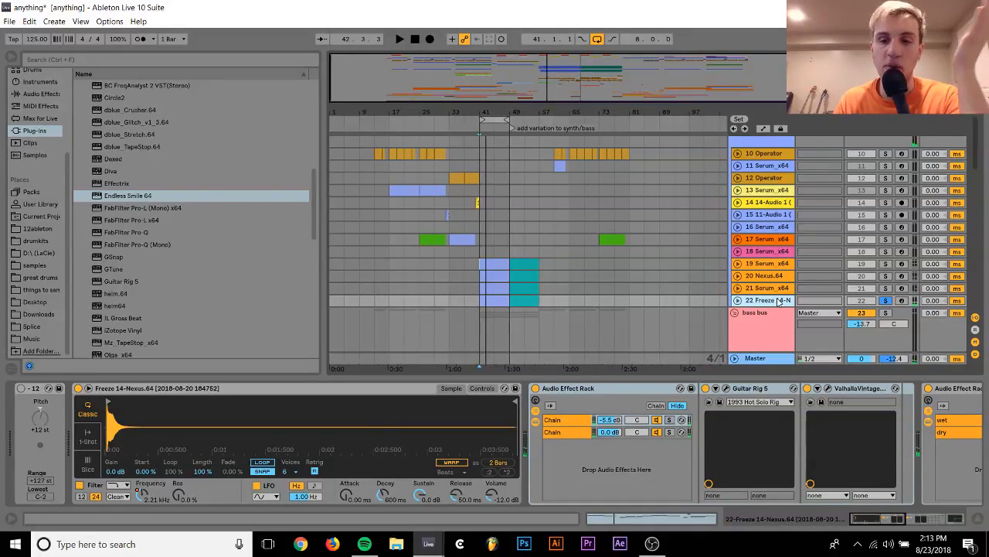
Replace the Freeze 14-Nexus sampler on track 22 with a new Serum_x64 instrument
scroll(142, 200, "up", 5)
scroll(142, 200, "up", 5)
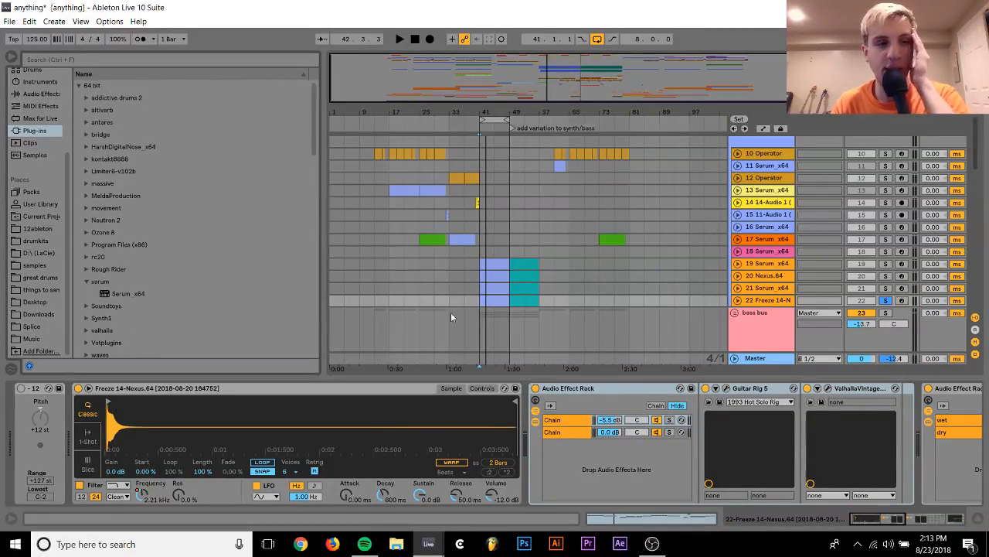
left_click(119, 295)
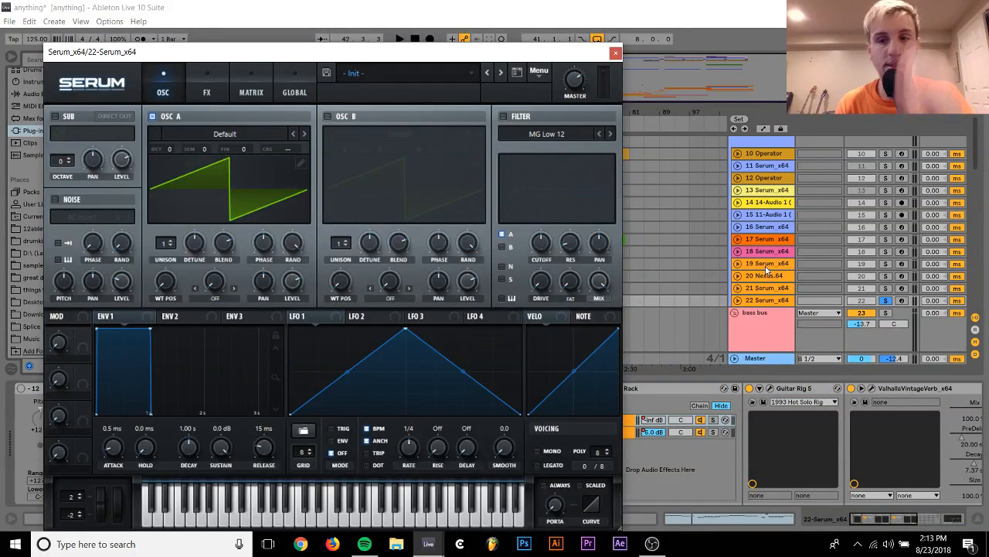
Freeze tracks 19 Serum_x64, 20 Nexus.64 and 21 Serum_x64 together
left_click(766, 267)
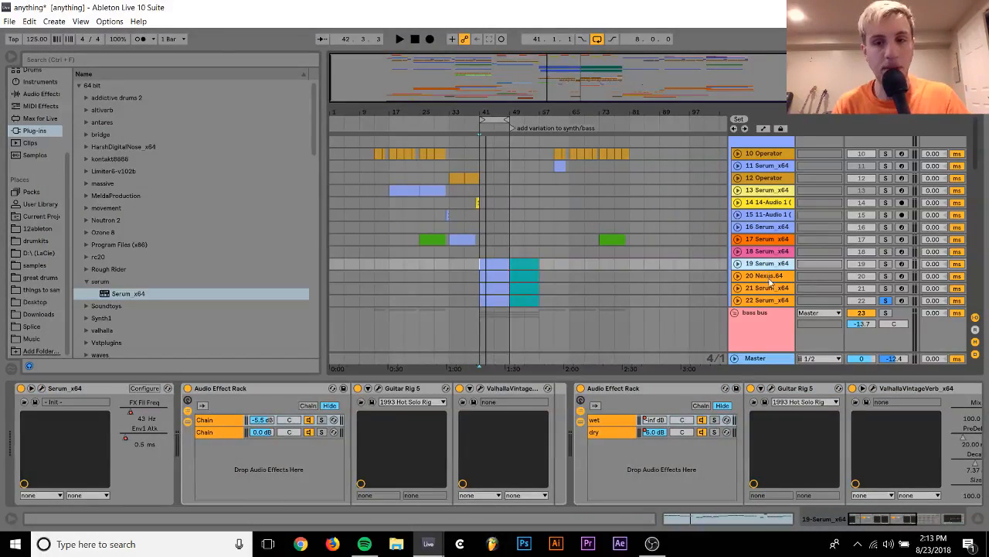
left_click(770, 289, "shift")
right_click(772, 290)
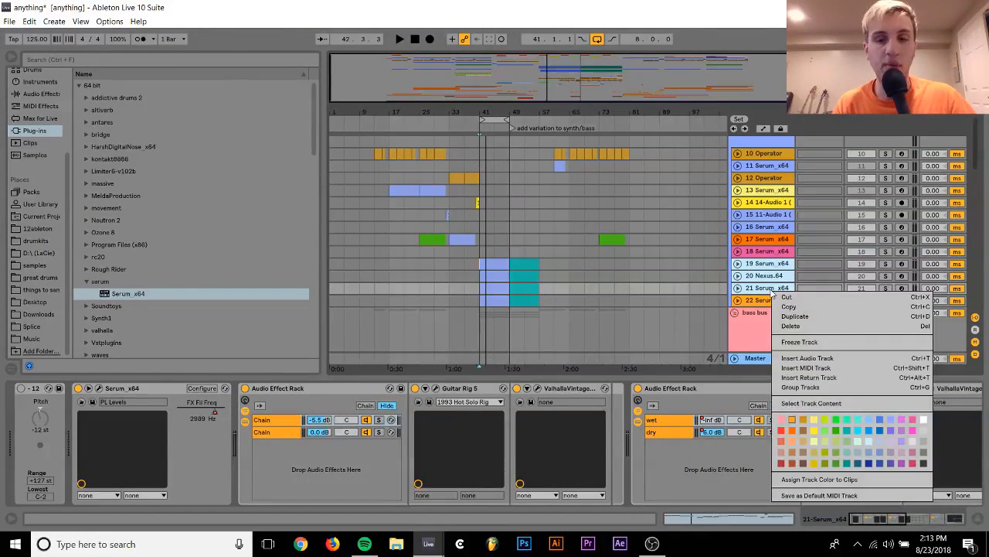
left_click(817, 342)
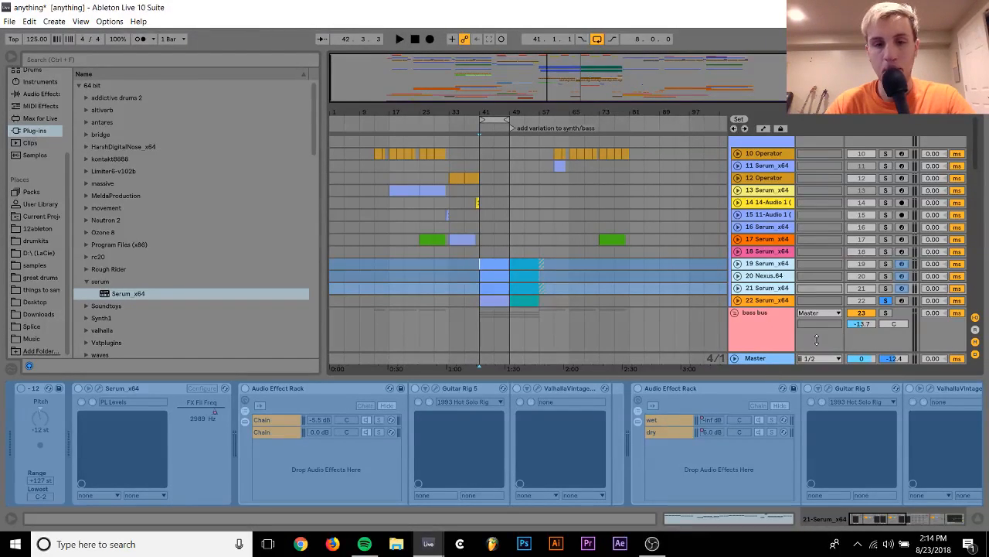
Listen to the loop with the default Serum patch on soloed track 22, then close the Serum window
left_click(768, 302)
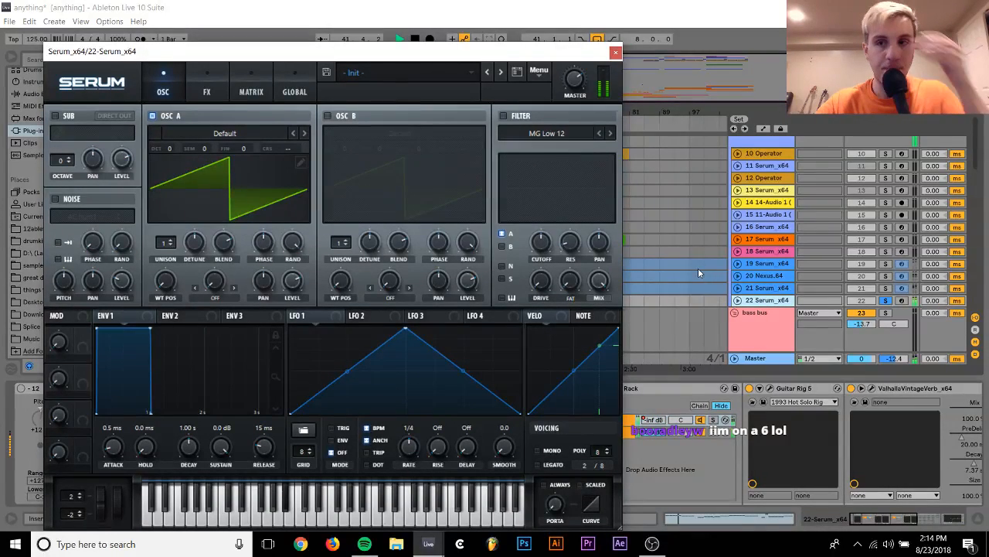
key("space")
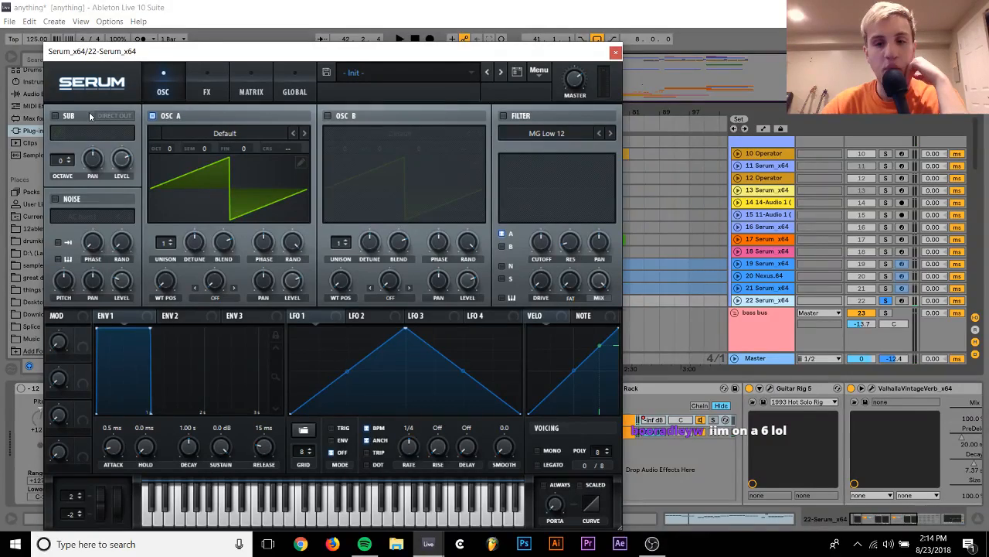
left_click(616, 52)
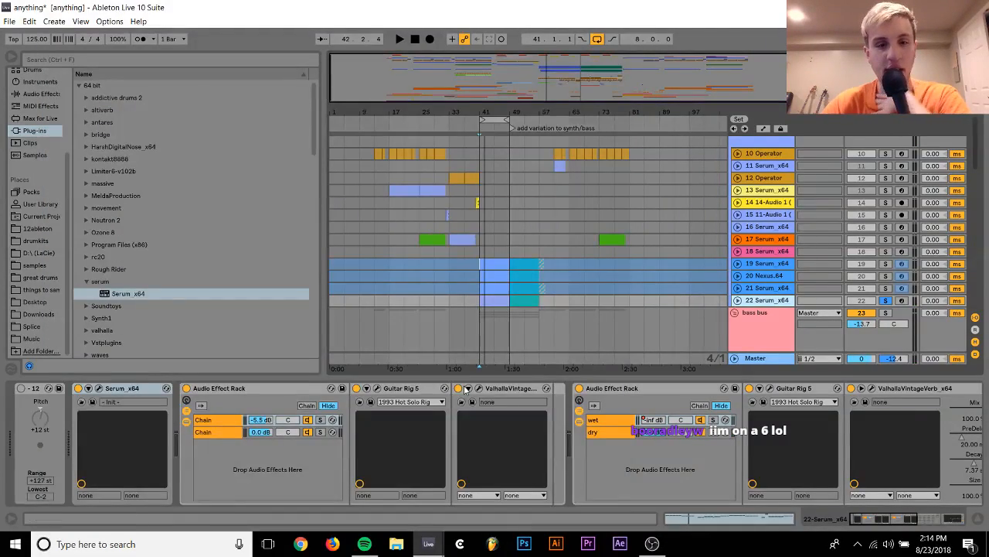
Switch off EQ Eight on track 22 and hide the device chains inside both Audio Effect Racks
scroll(464, 387, "right", 5)
scroll(464, 389, "right", 2)
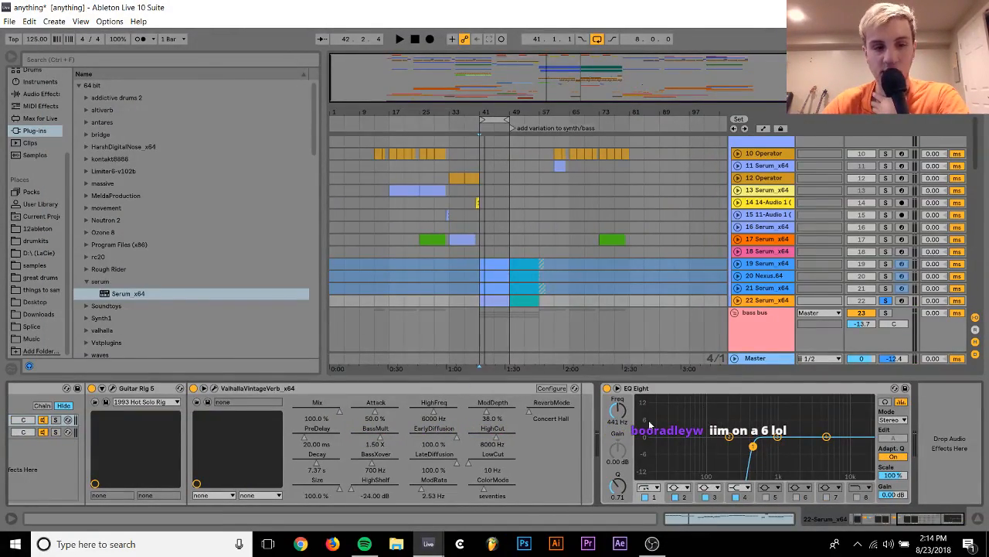
left_click(608, 388)
scroll(609, 390, "left", 10)
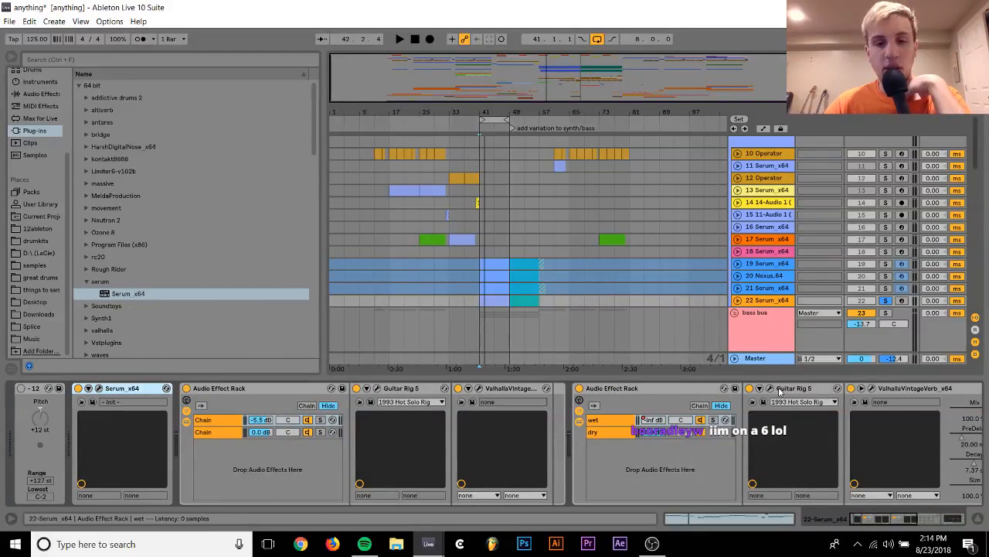
scroll(778, 389, "right", 3)
scroll(778, 389, "right", 8)
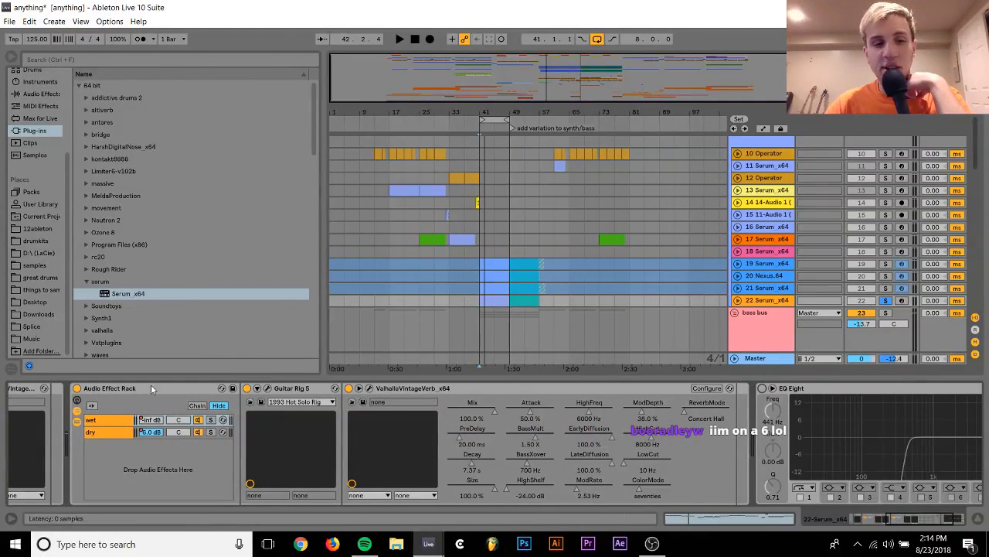
left_click(77, 421)
left_click(77, 401)
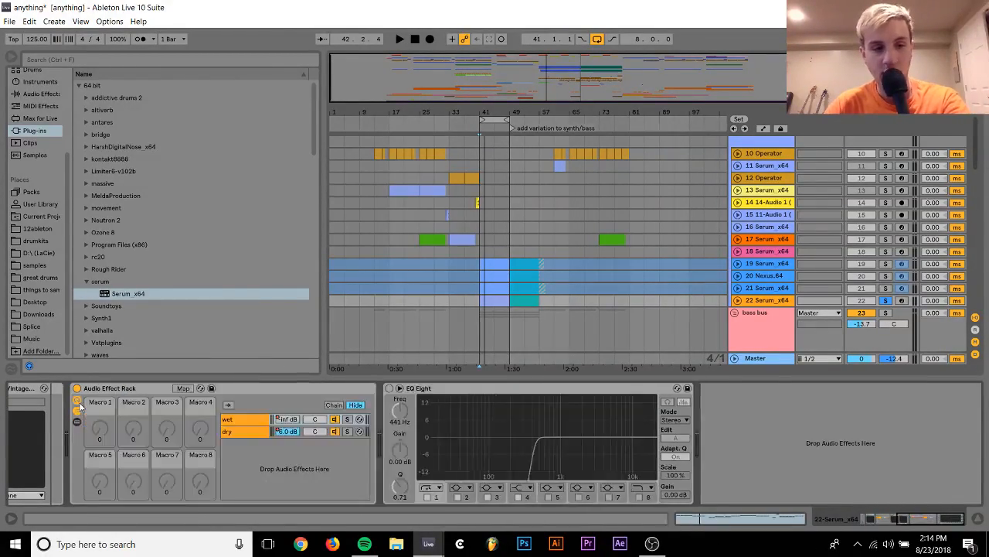
left_click(76, 401)
scroll(133, 405, "left", 8)
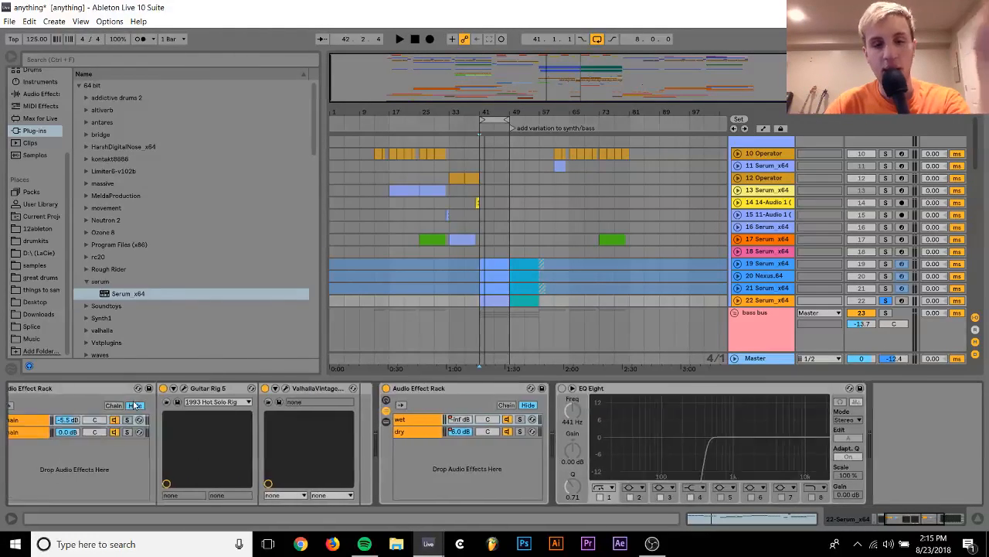
left_click(135, 422)
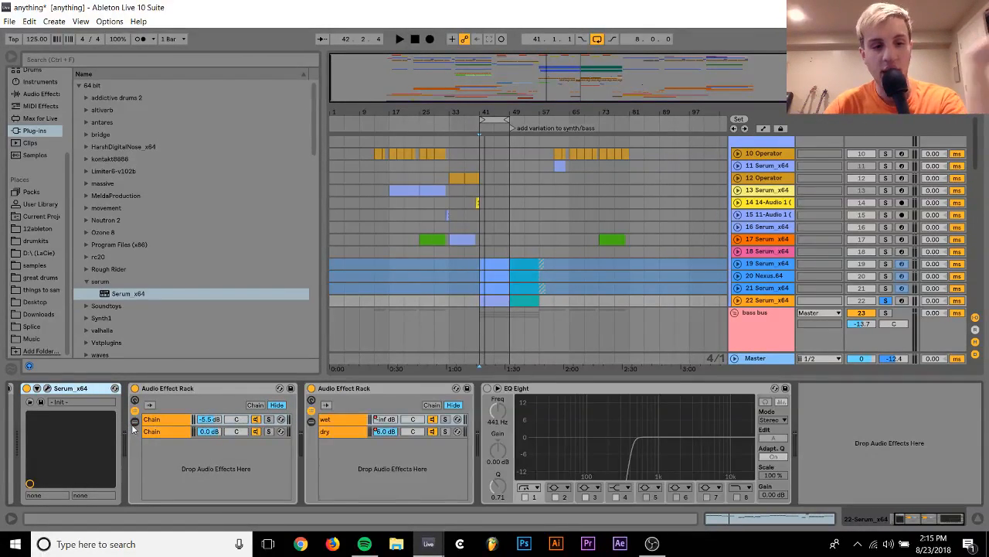
scroll(137, 390, "left", 2)
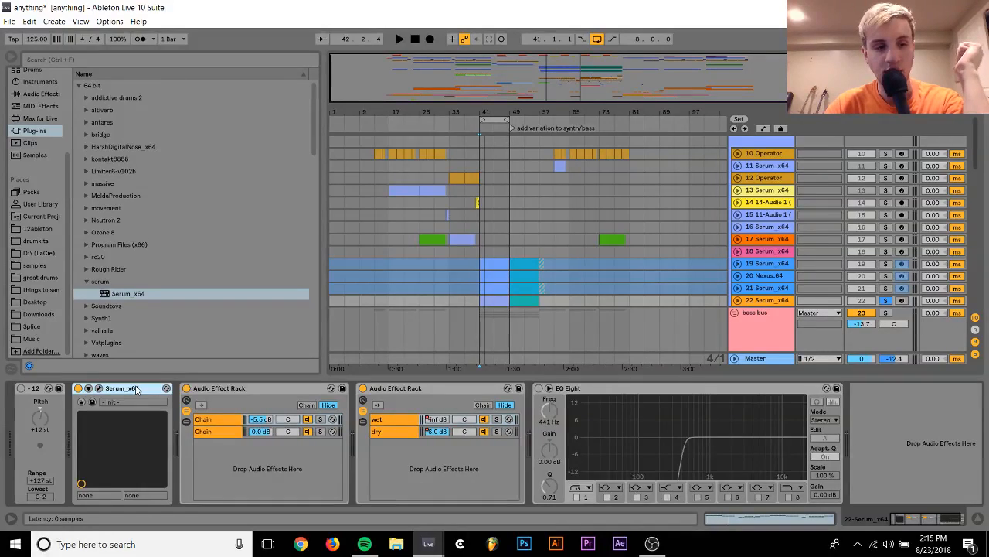
Switch off the first Audio Effect Rack on track 22 and play the loop with Serum's default sound
left_click(186, 389)
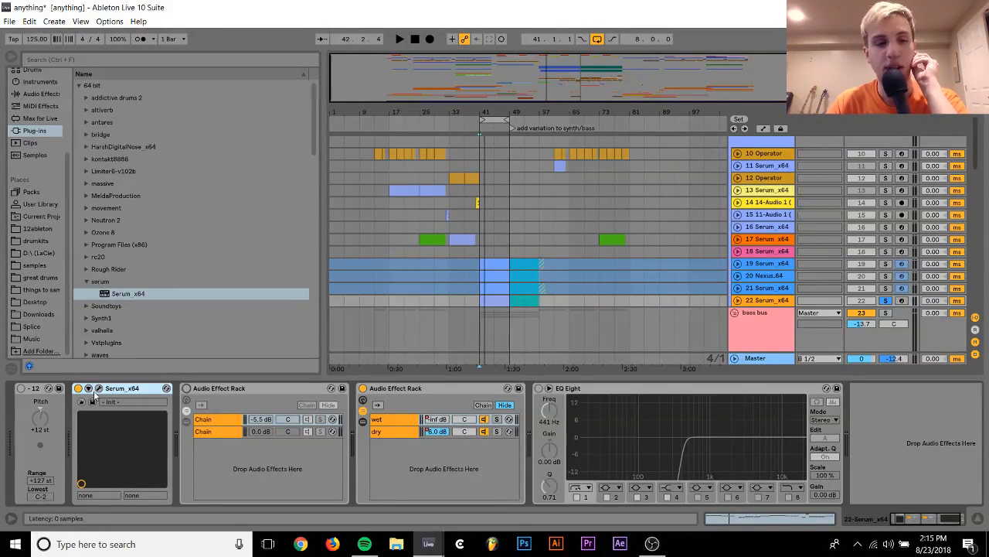
left_click(98, 389)
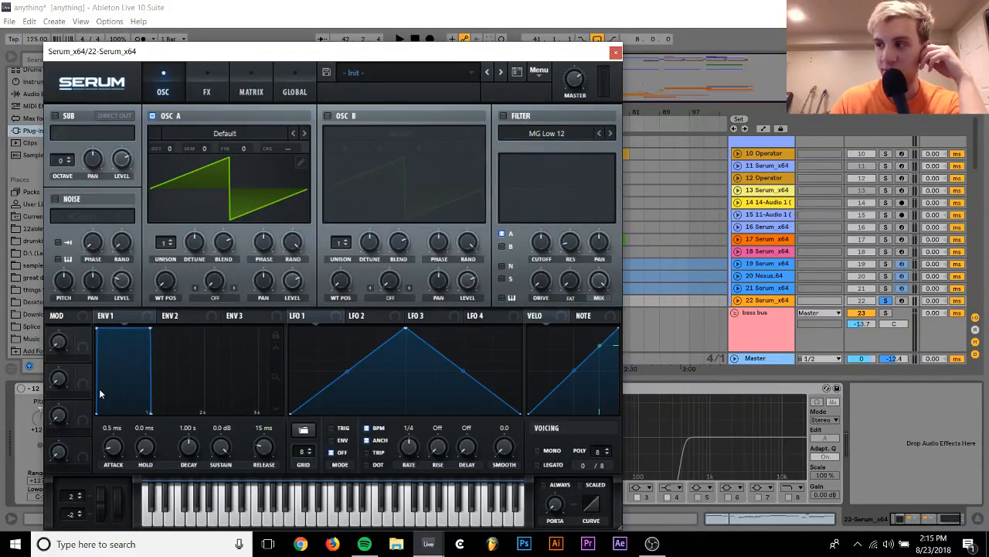
key("space")
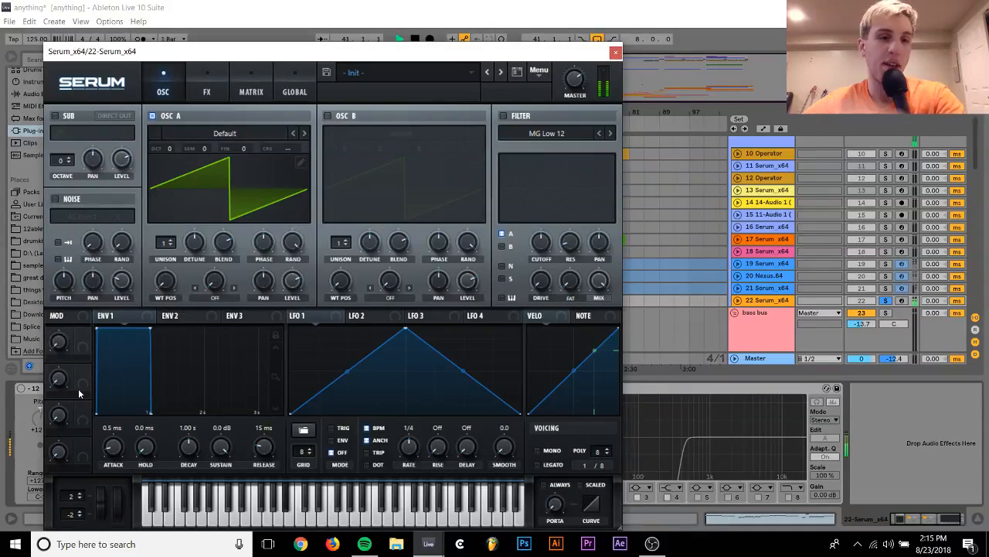
key("space")
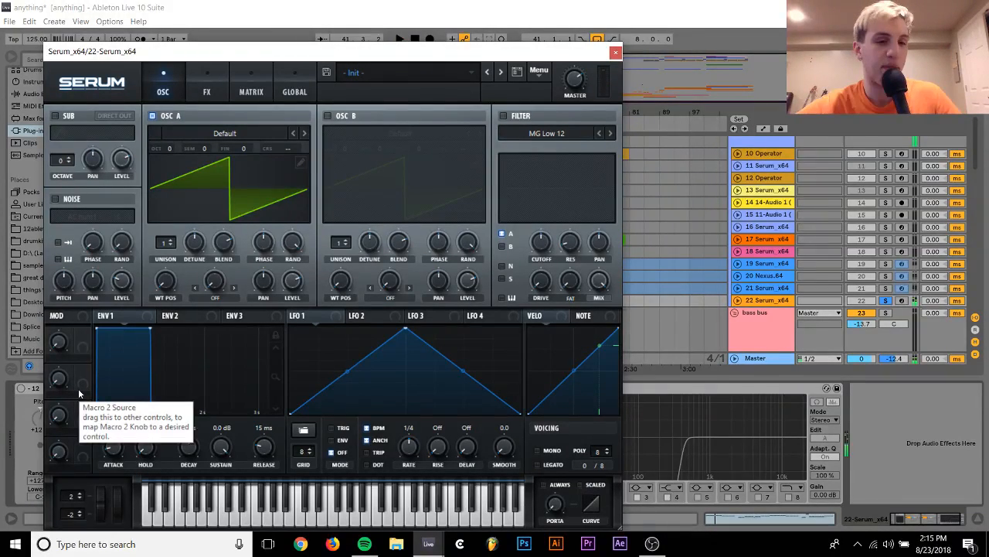
Load the PL_FM Pluck preset from the vandalism future house 3 collection into Serum on track 22
left_click(220, 133)
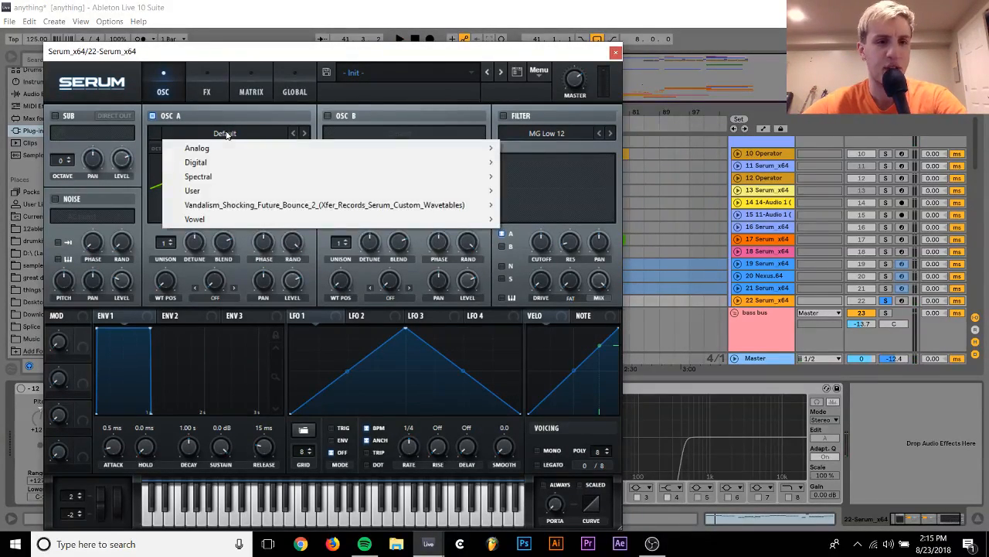
left_click(363, 74)
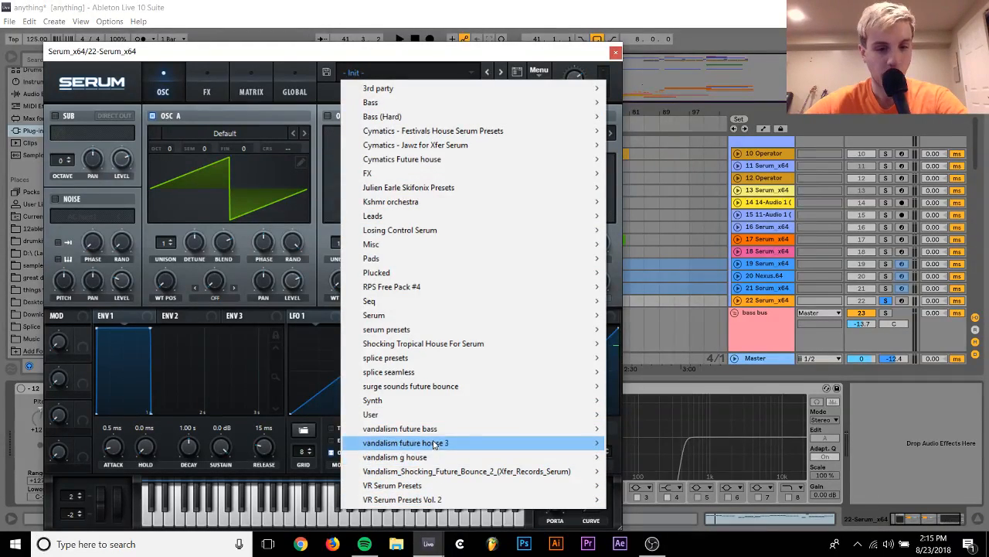
mouse_move(432, 429)
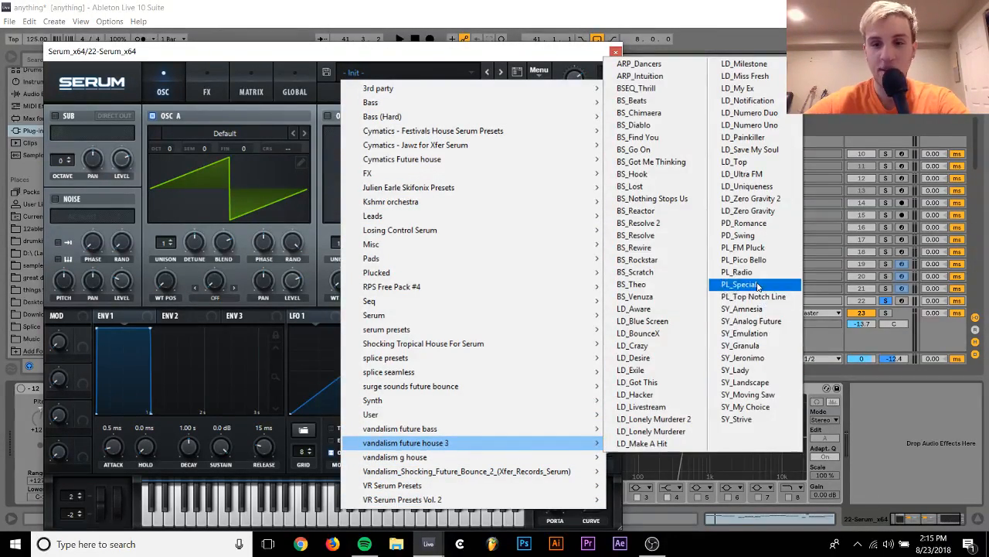
left_click(750, 248)
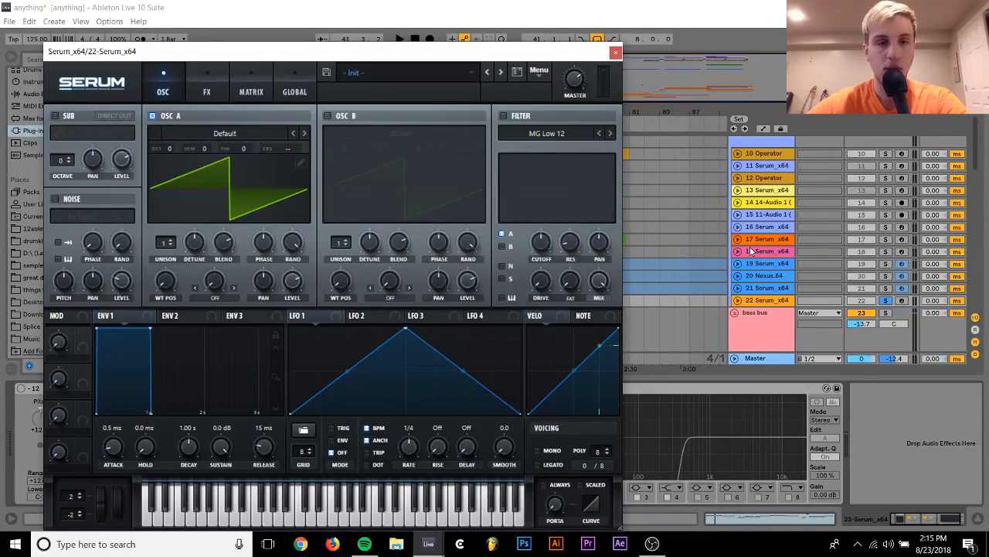
Play the loop while stepping forward through Serum's presets past PL_Pico Bello to PL_Radio
key("space")
left_click(513, 281)
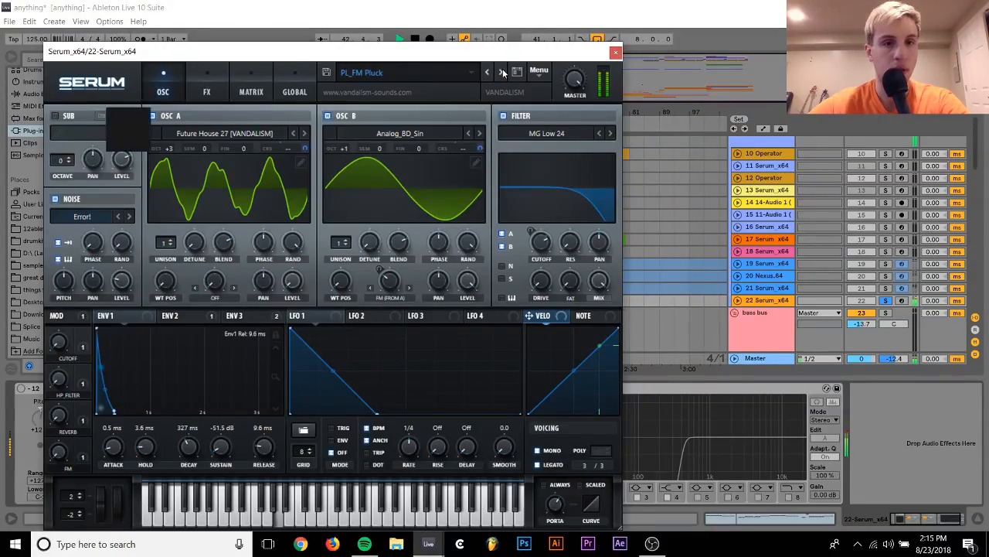
left_click(502, 72)
left_click(510, 275)
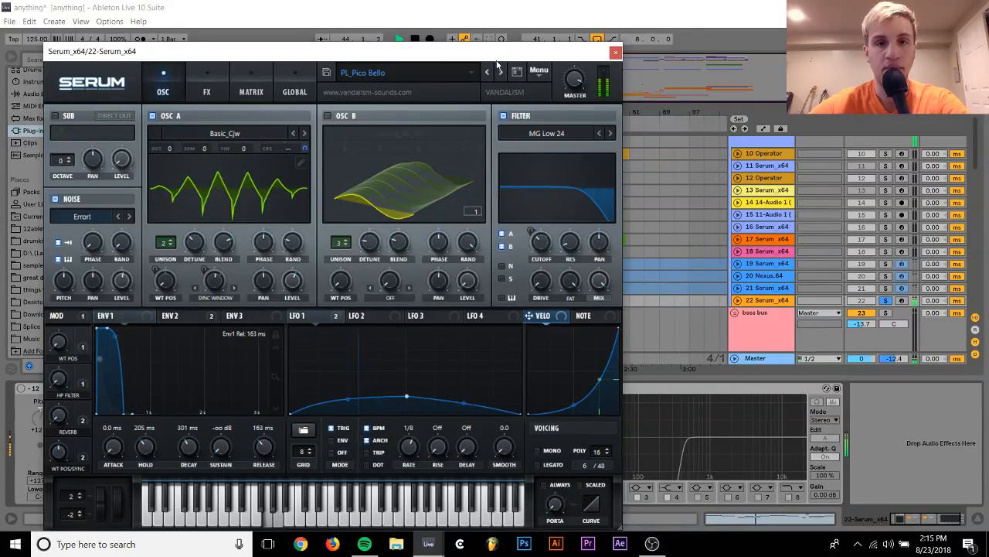
left_click(500, 72)
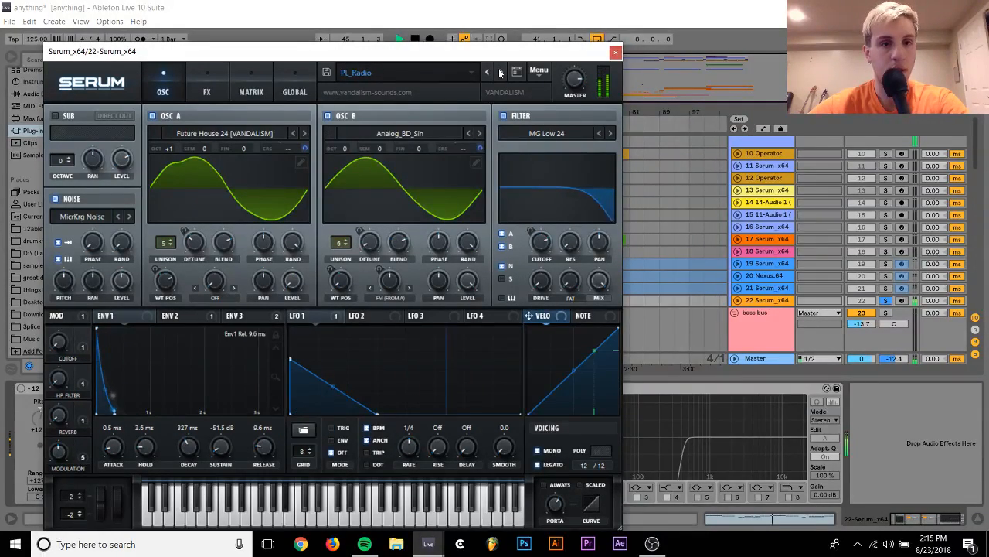
Turn off the solo so all tracks play together, and set the synth bus volume to -14.2 dB
scroll(881, 232, "up", 4)
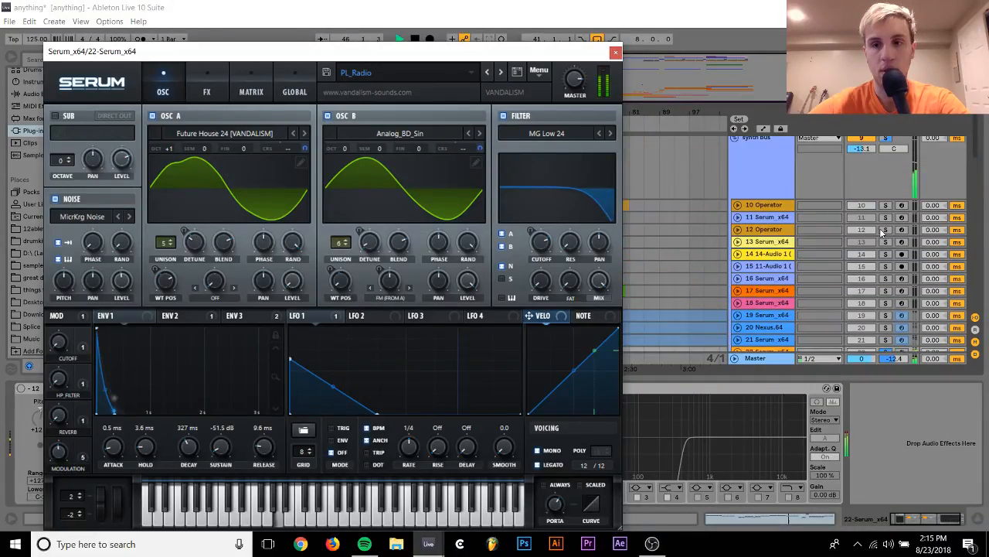
left_click(791, 246)
scroll(796, 251, "up", 2)
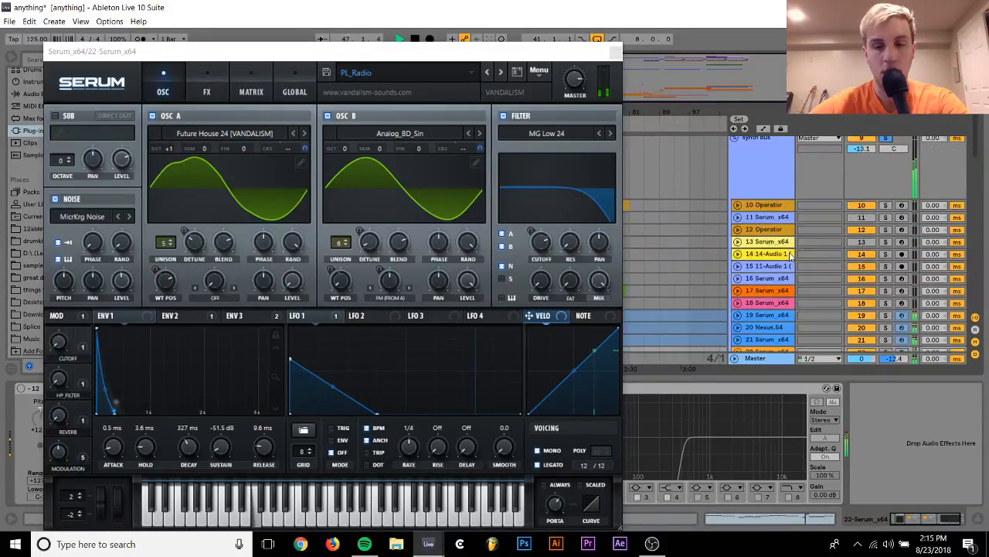
scroll(807, 258, "up", 3)
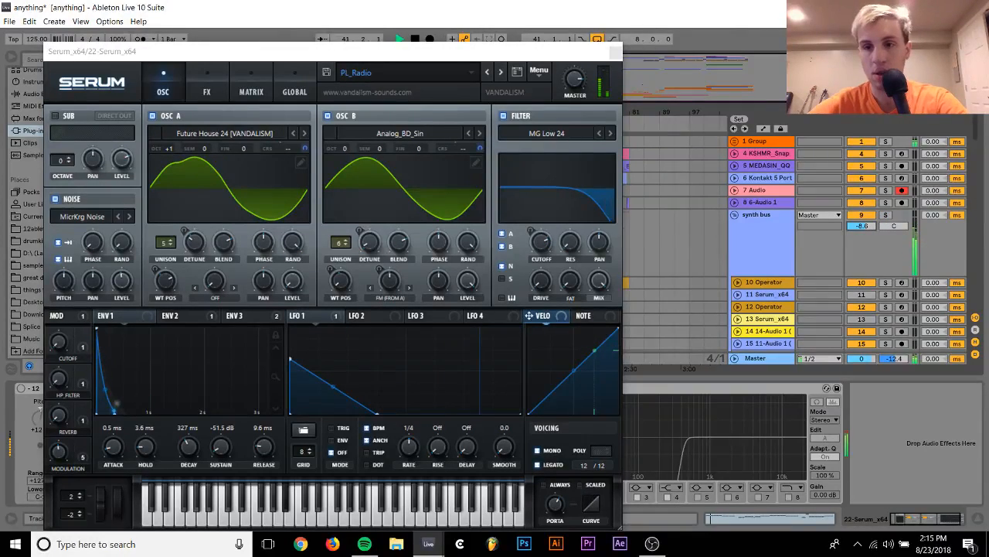
left_click_drag(866, 227, 856, 230)
scroll(781, 278, "down", 5)
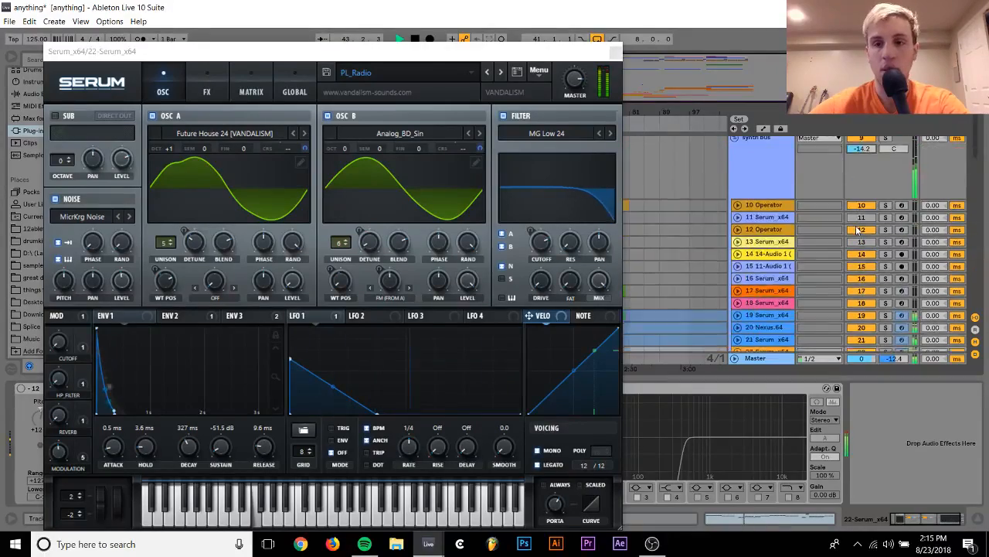
Solo track 19 Serum_x64 briefly during playback to compare it with the PL_Radio sound on track 22
left_click(781, 301)
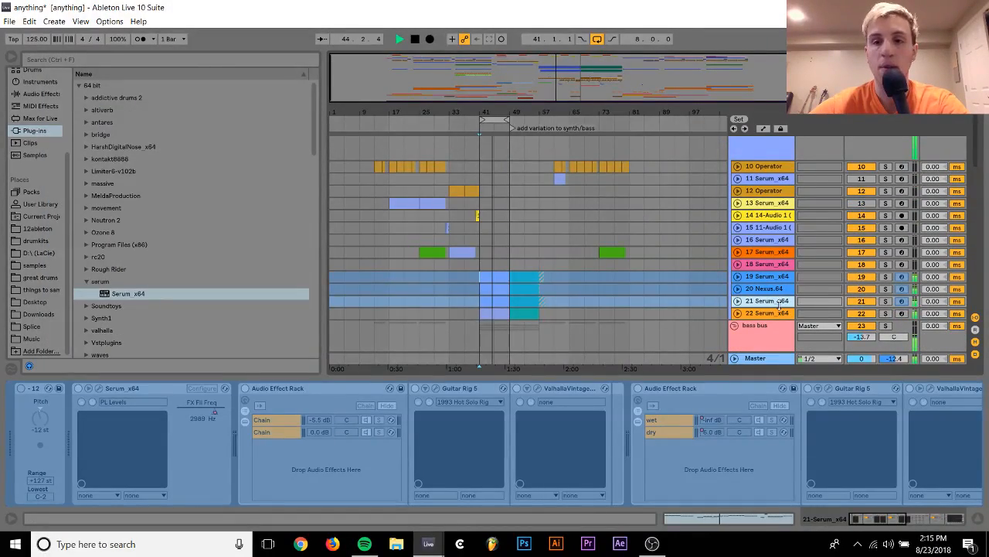
left_click(785, 312)
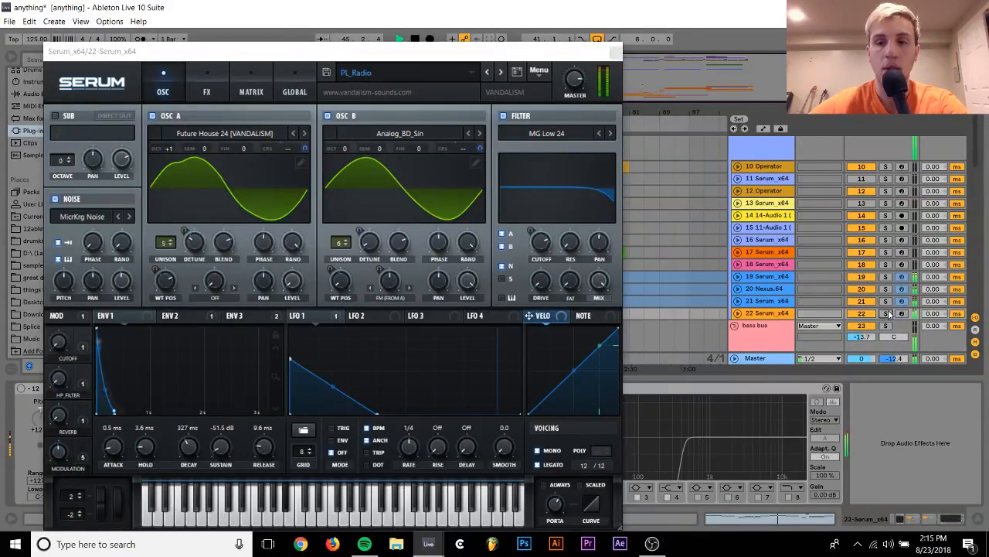
left_click(885, 276)
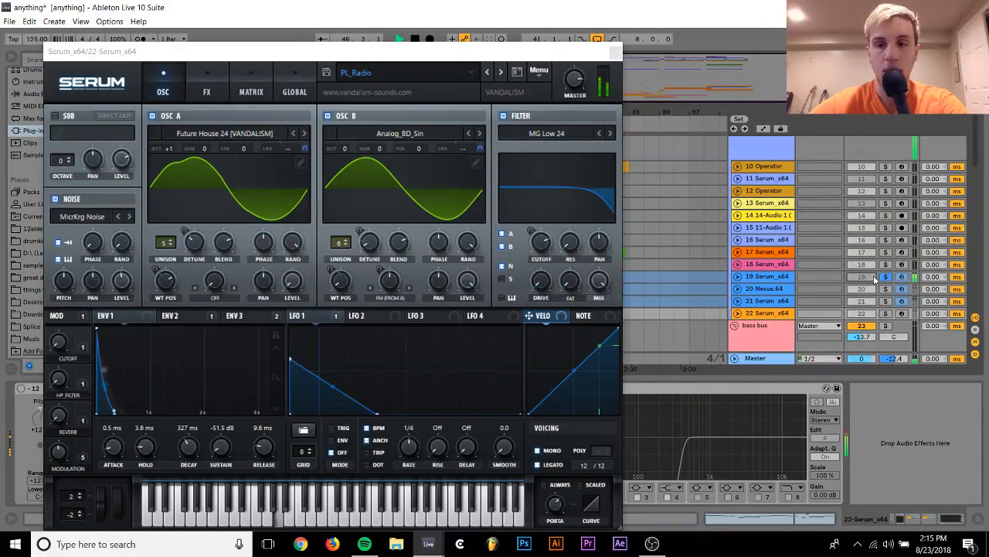
left_click(886, 276)
Turn on the -12 Pitch device on track 22 and close the Serum window
left_click(765, 313)
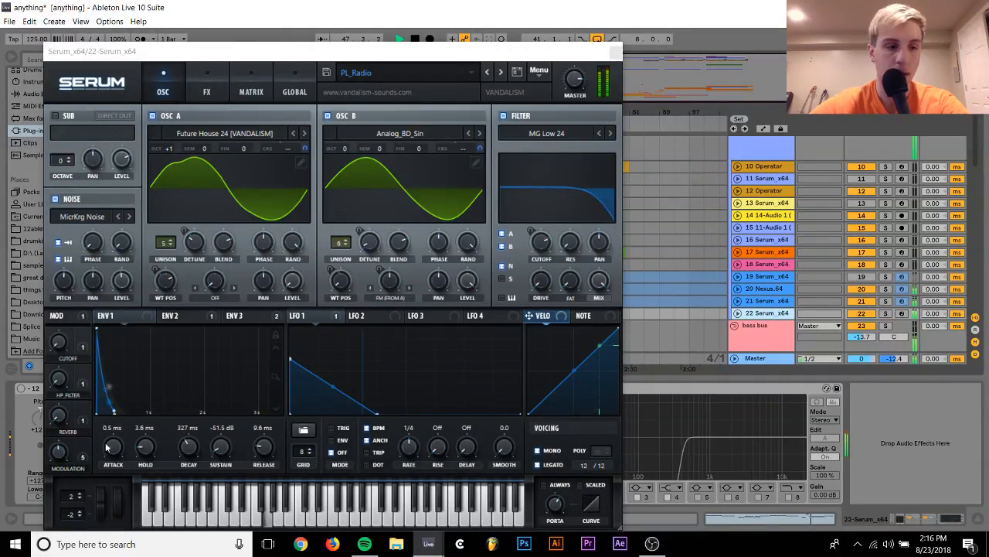
left_click(555, 185)
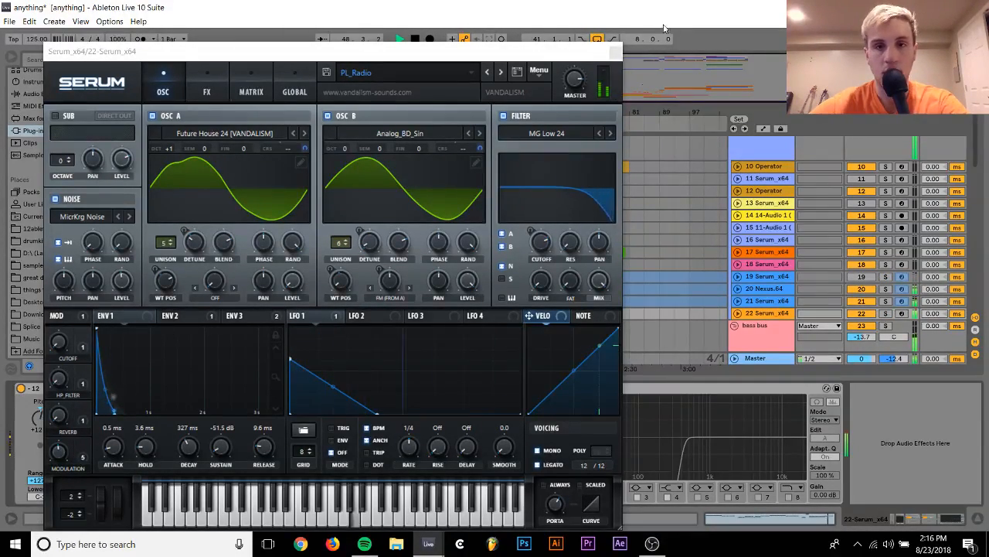
left_click(616, 51)
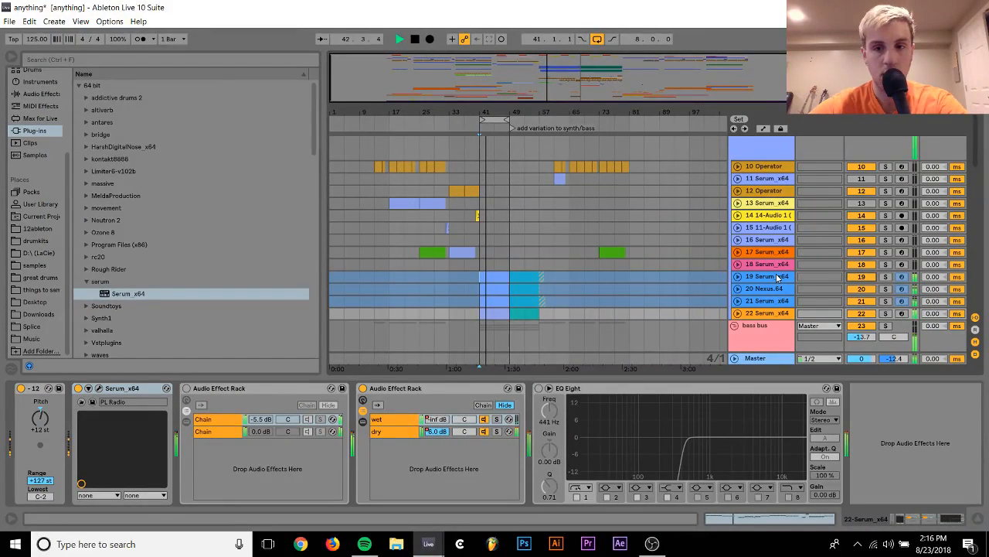
Unfold track 22, set its volume to -14.9 dB, and turn on its EQ Eight with the low cut at 288 Hz
left_click(737, 313)
left_click(861, 312)
left_click_drag(861, 312, 861, 320)
left_click(539, 389)
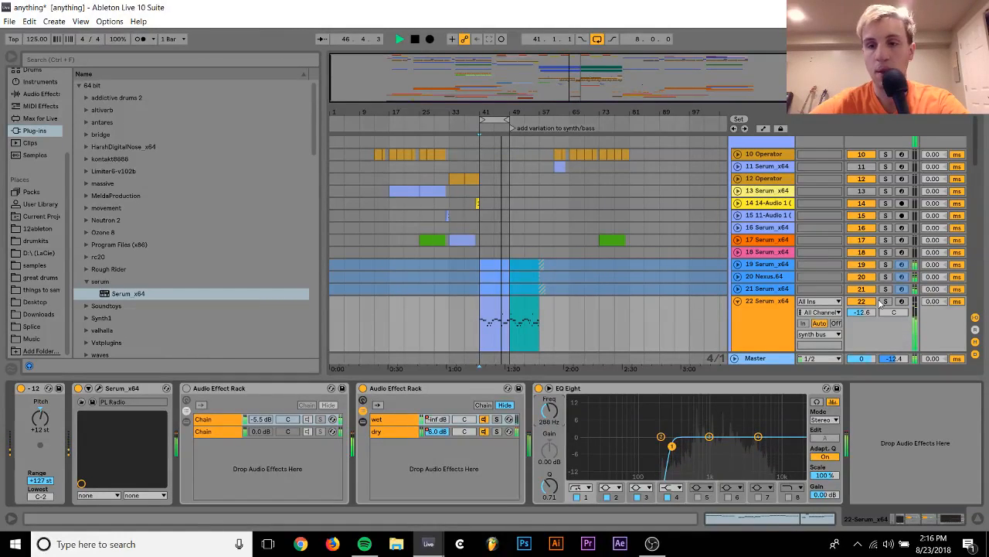
mouse_move(864, 313)
left_mouse_down()
mouse_move(863, 323)
mouse_move(864, 312)
left_mouse_up()
Stop playback and duplicate track 22 Serum_x64
left_click(772, 311)
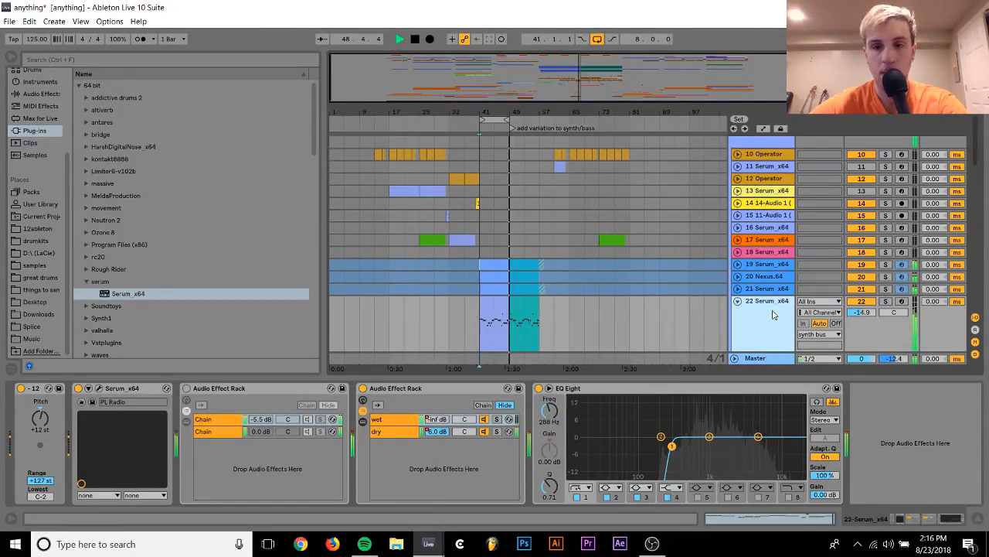
key("space")
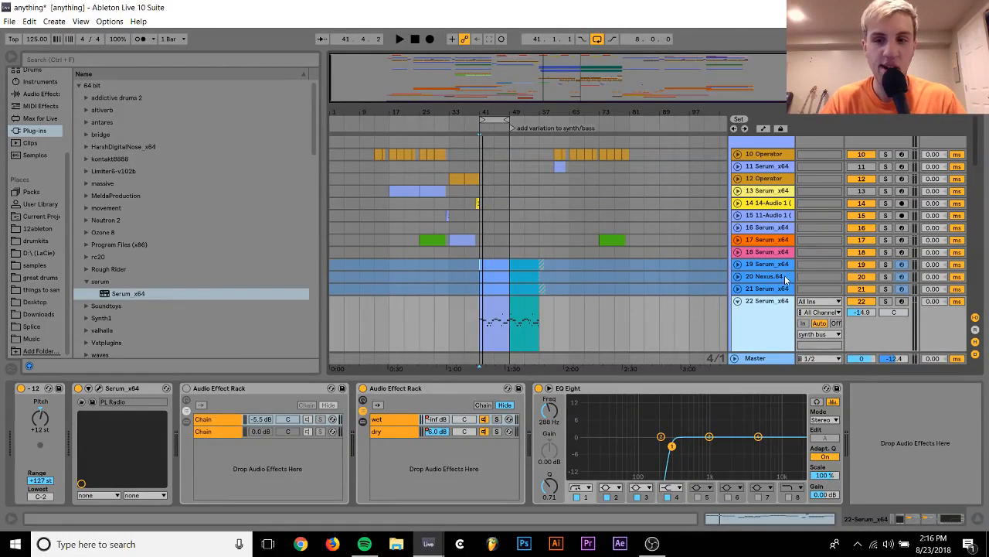
key("ctrl+d")
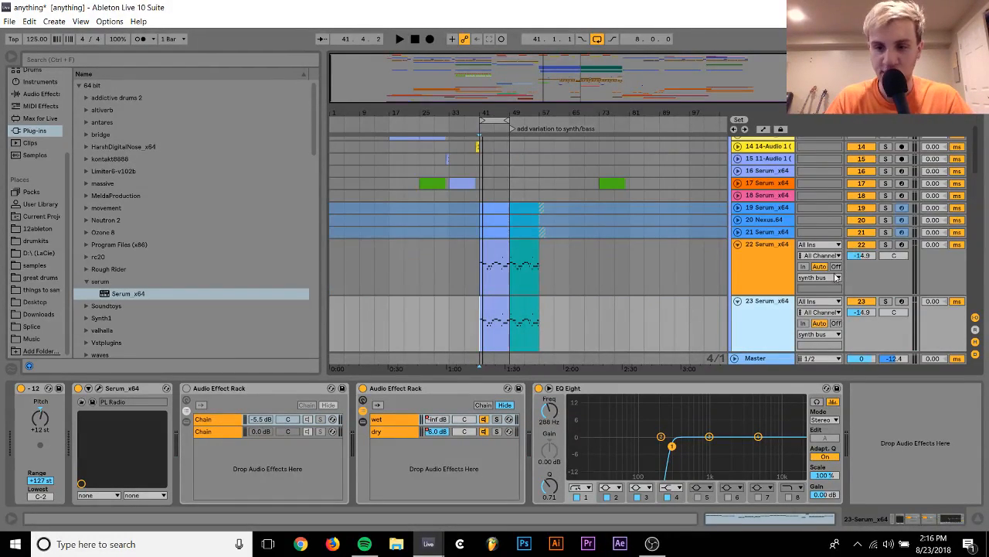
Turn off the -12 Pitch device on track 22 and solo track 23 briefly during playback to audition the duplicate
left_click(21, 388)
key("space")
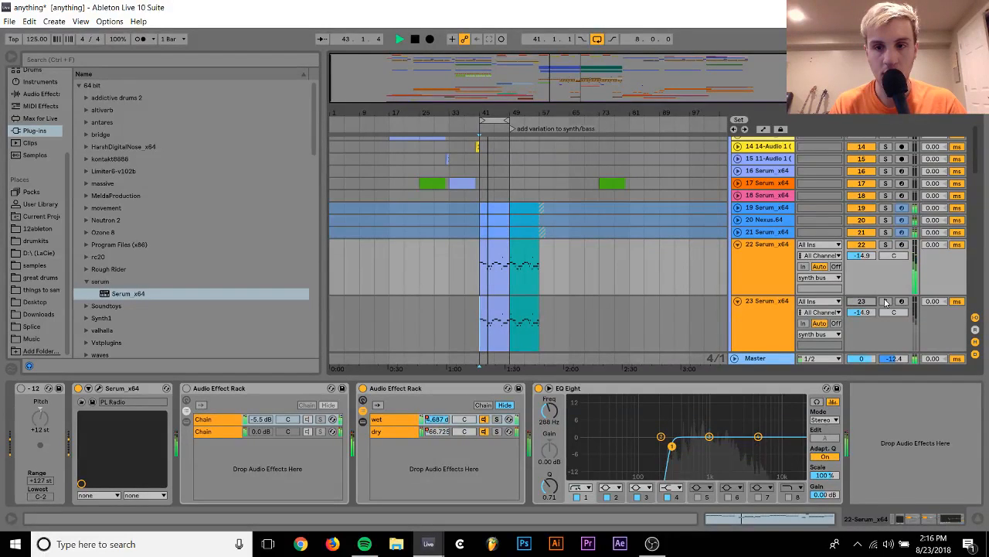
left_click(886, 301)
key("space")
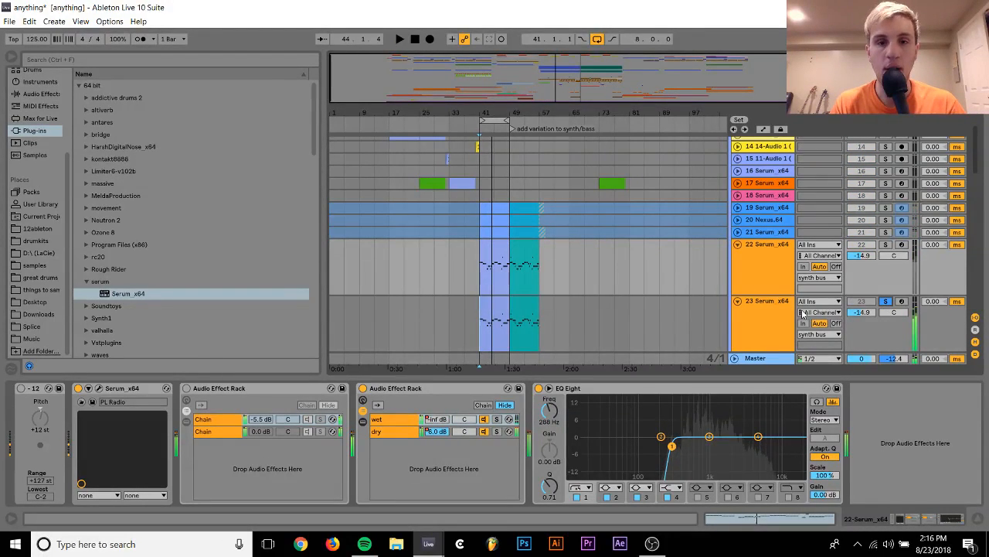
left_click(886, 302)
Unfold track 19 Serum_x64 in the synth bus and display its Serum FX Fil Freq automation around bars 41 to 57
left_click_drag(504, 109, 529, 122)
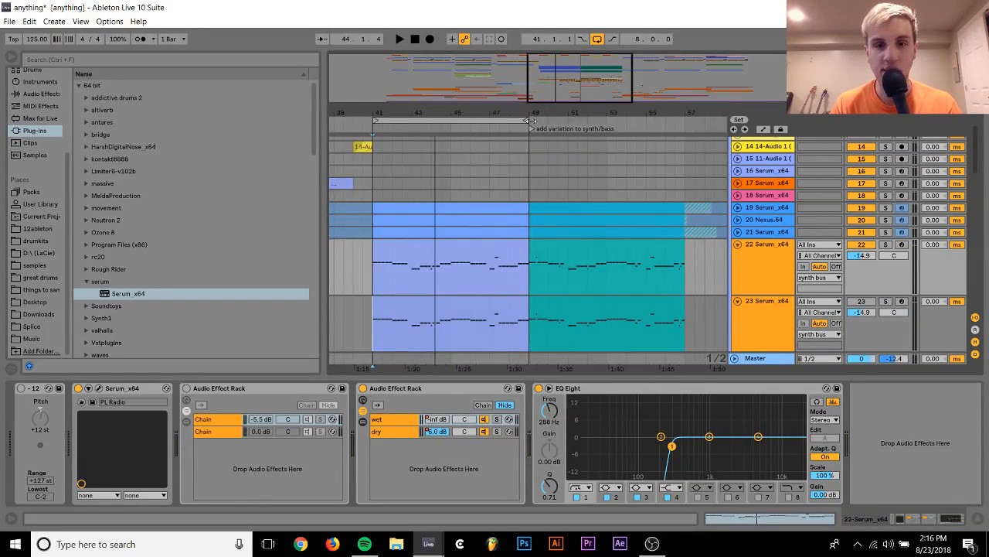
left_click(738, 208)
double_click(752, 223)
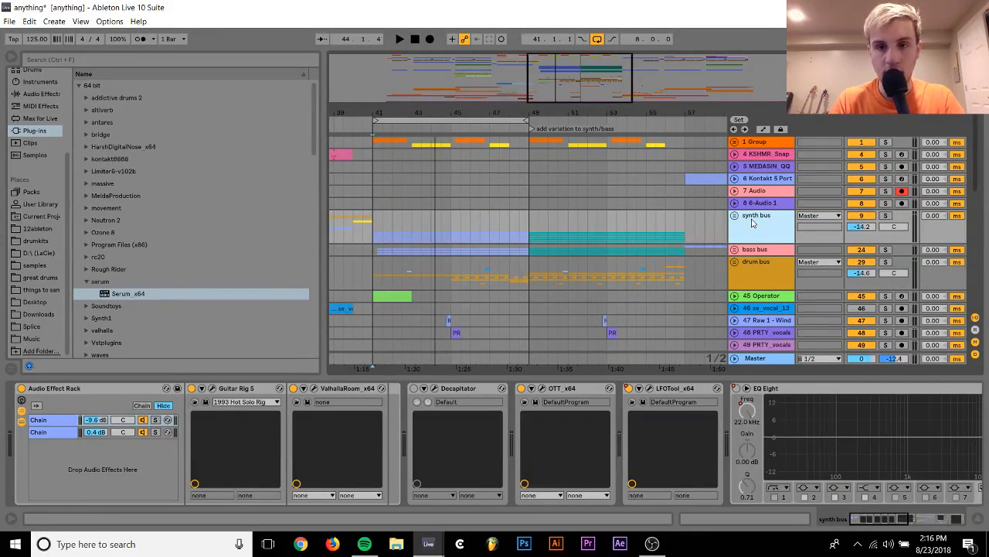
left_click(734, 216)
scroll(541, 224, "down", 5)
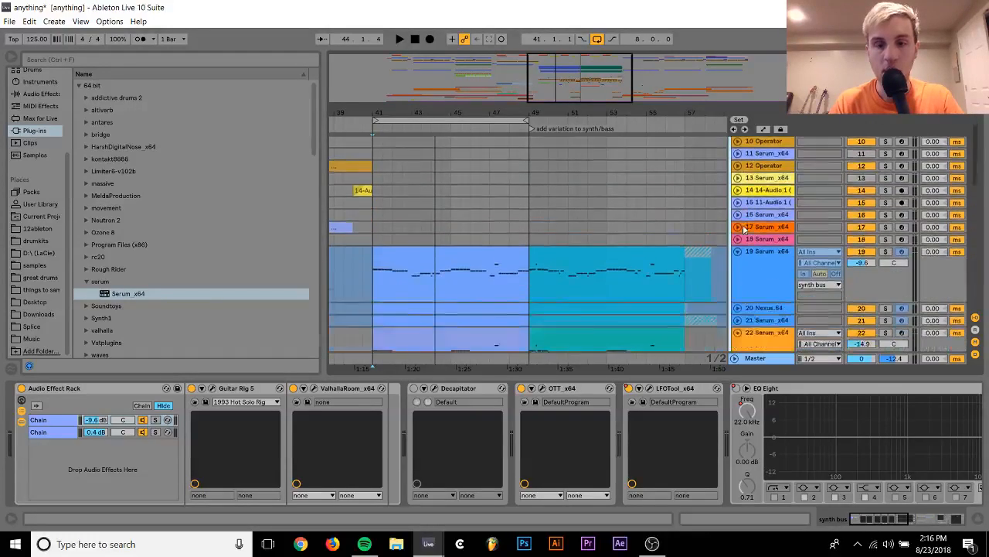
left_click(498, 211)
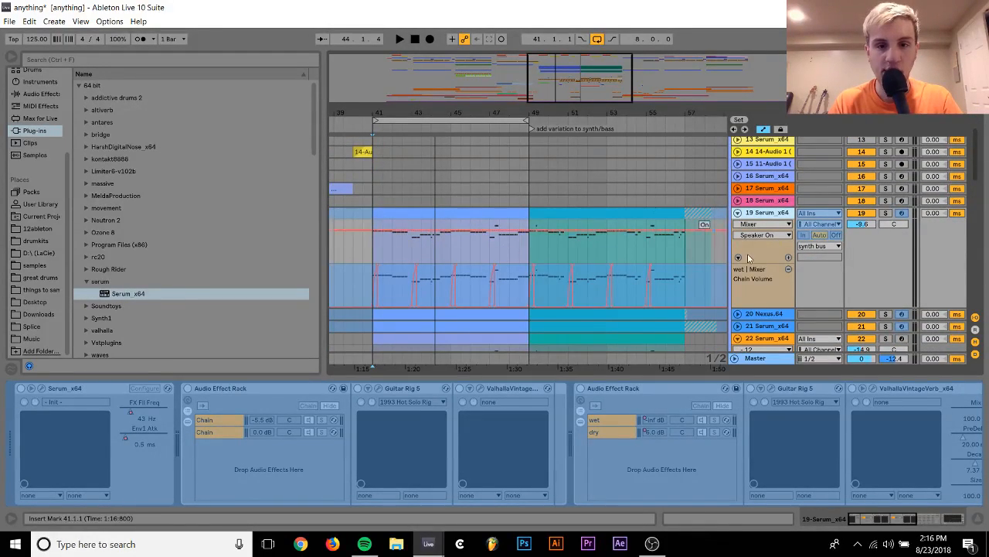
left_click(765, 223)
left_click(771, 244)
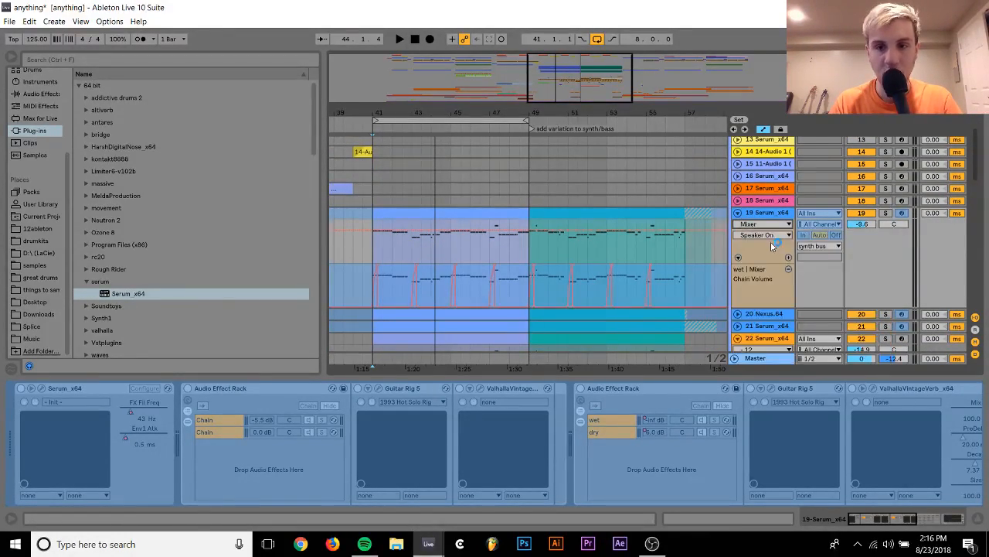
left_click(764, 235)
left_click(756, 254)
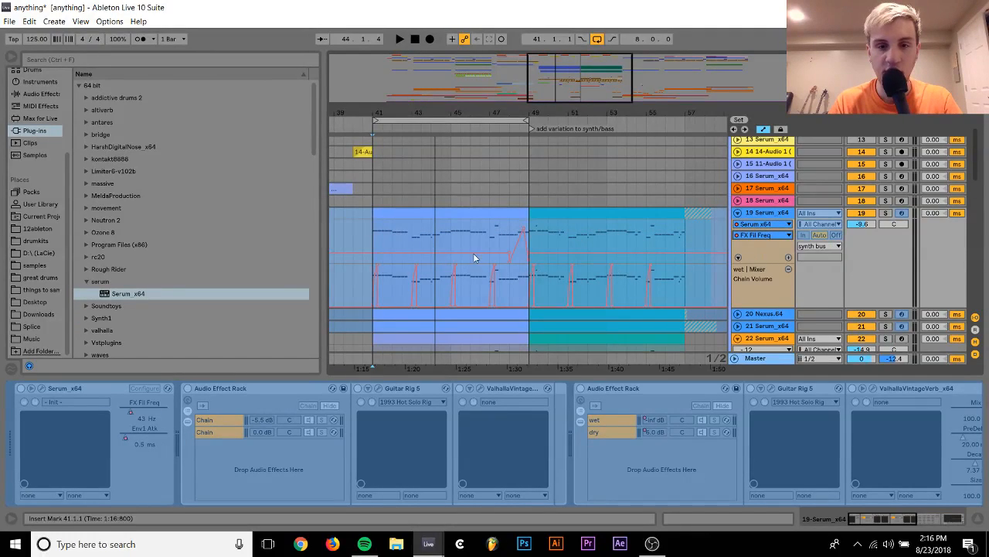
Add Fil Cutoff and FX Fil Freq as configured parameters on track 23's Serum_x64 device and close the Serum window
scroll(514, 237, "down", 5)
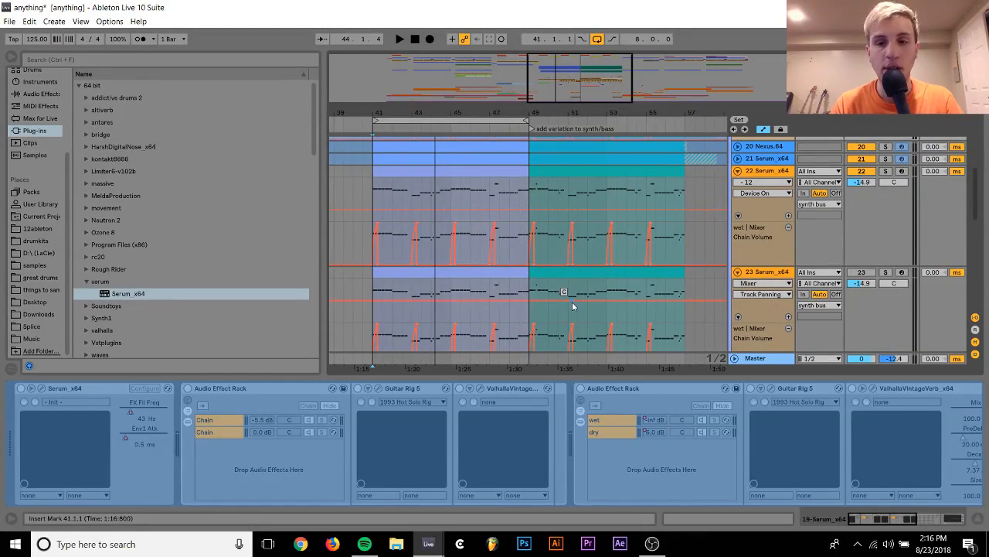
scroll(506, 198, "down", 3)
scroll(506, 198, "up", 6)
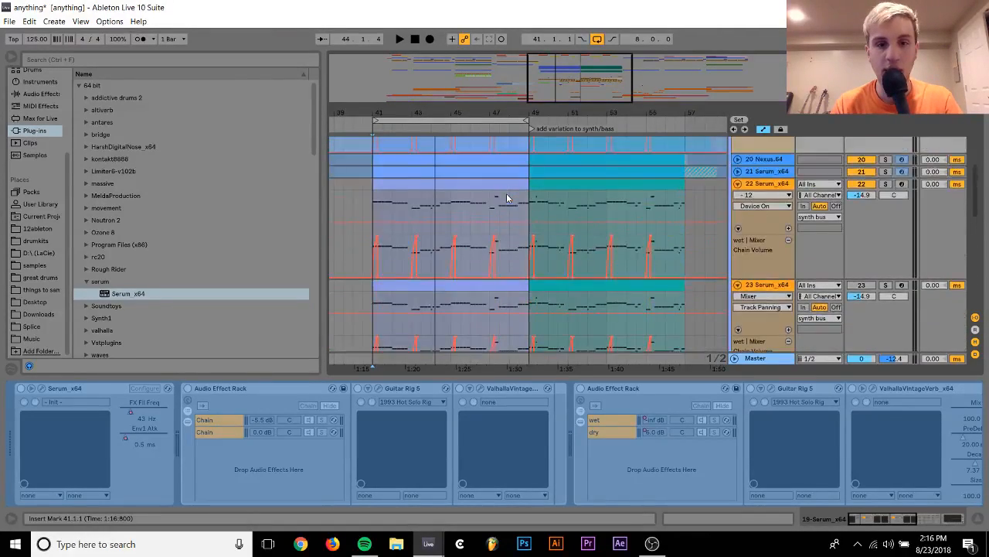
scroll(506, 198, "down", 3)
left_click(584, 294)
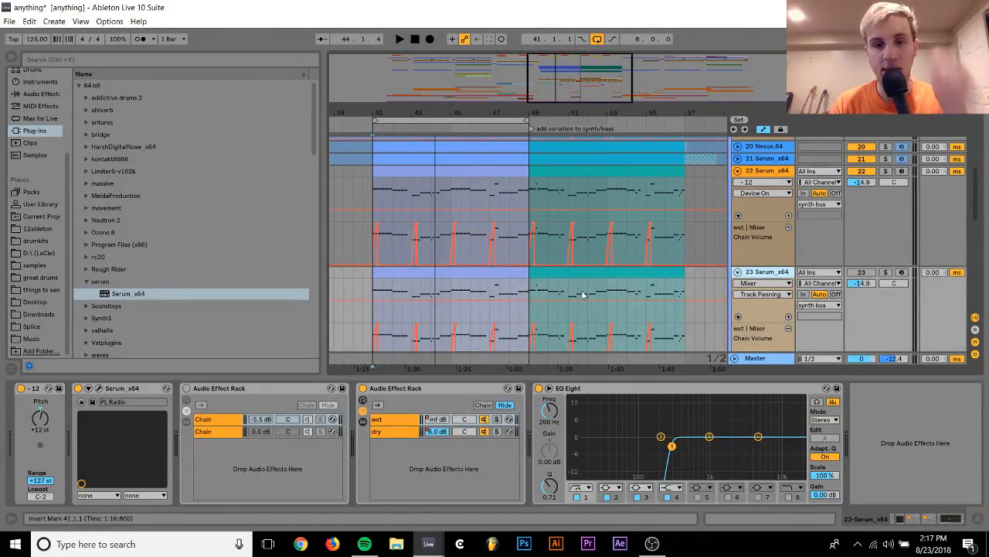
left_click(89, 388)
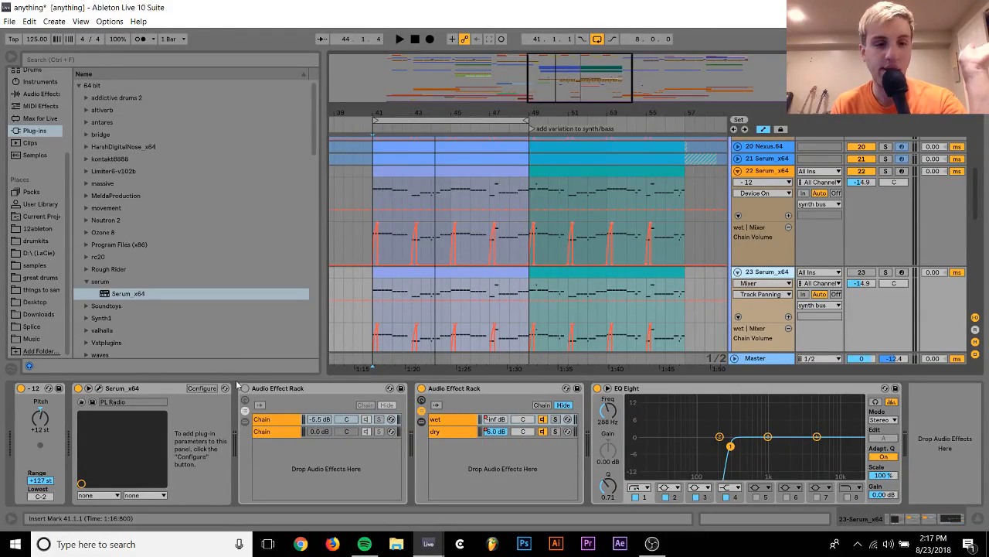
left_click(190, 391)
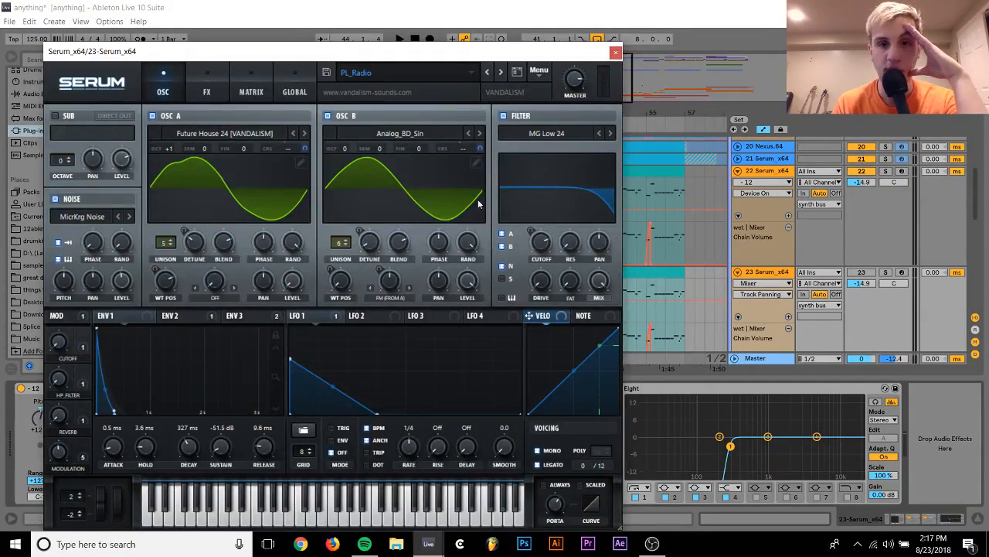
left_click(541, 251)
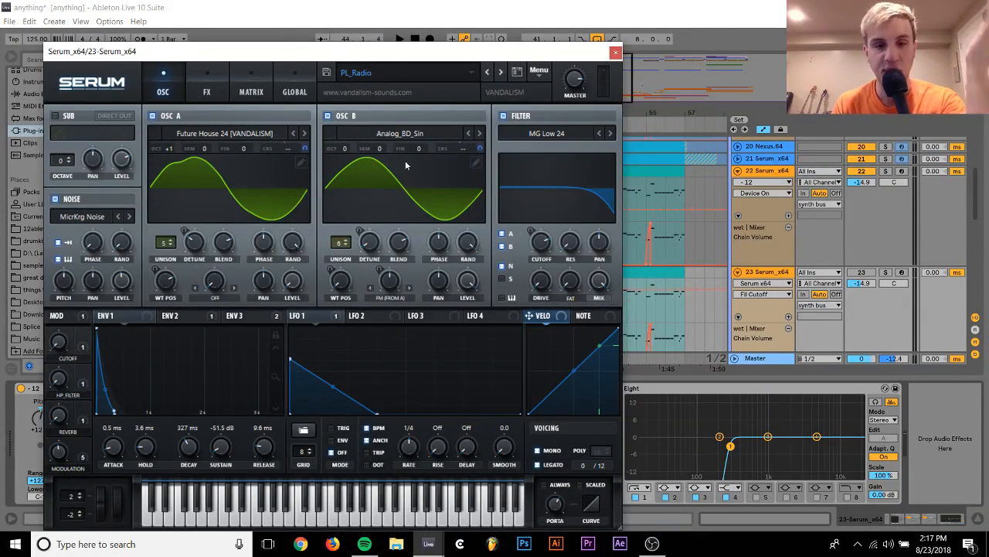
left_click(201, 80)
scroll(157, 216, "down", 5)
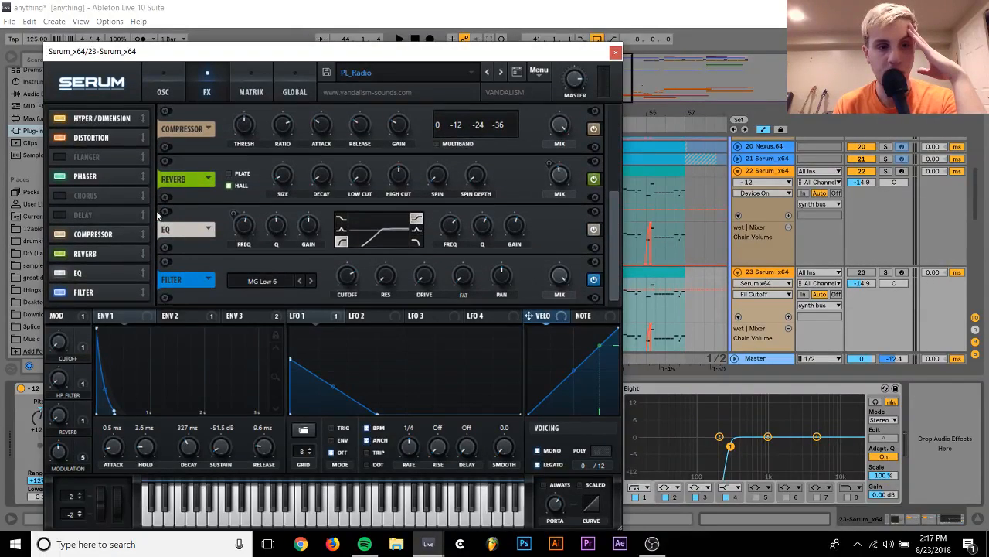
left_click(353, 281)
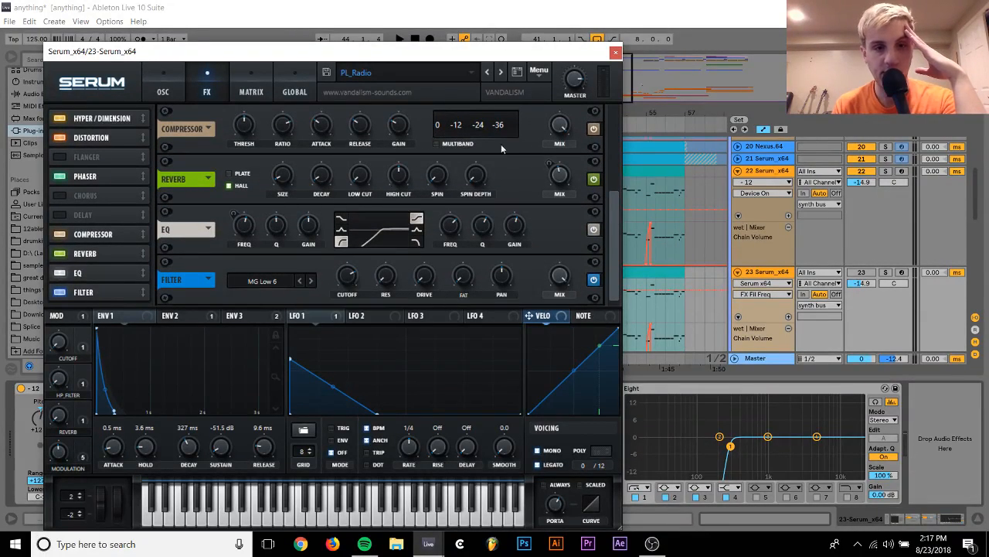
left_click(616, 55)
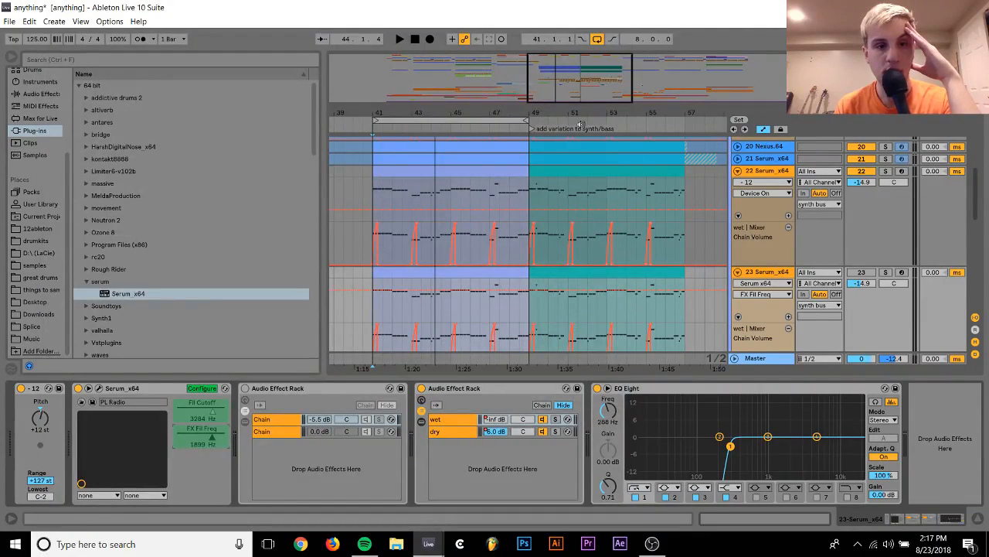
Solo track 23 Serum_x64 during playback to hear it on its own
key("space")
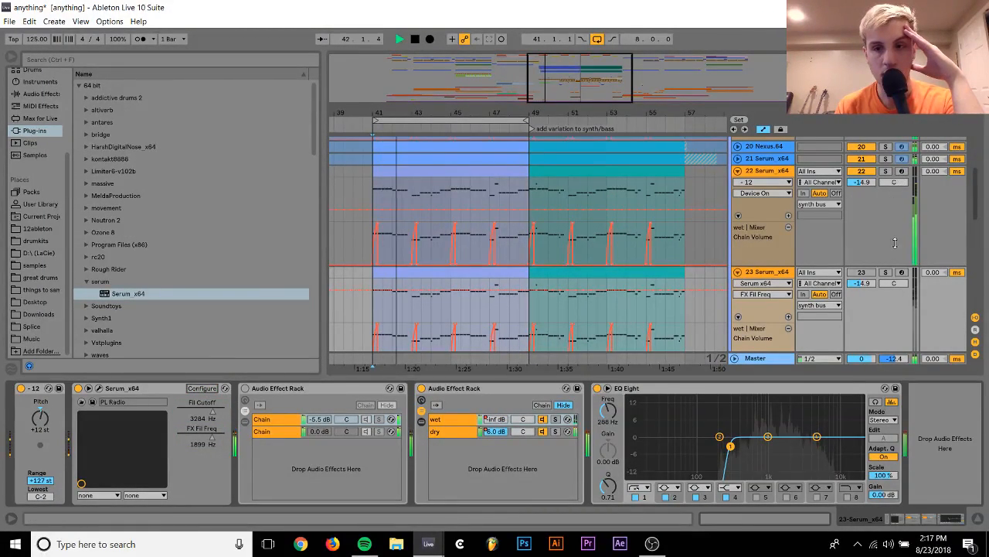
left_click(886, 272)
key("space")
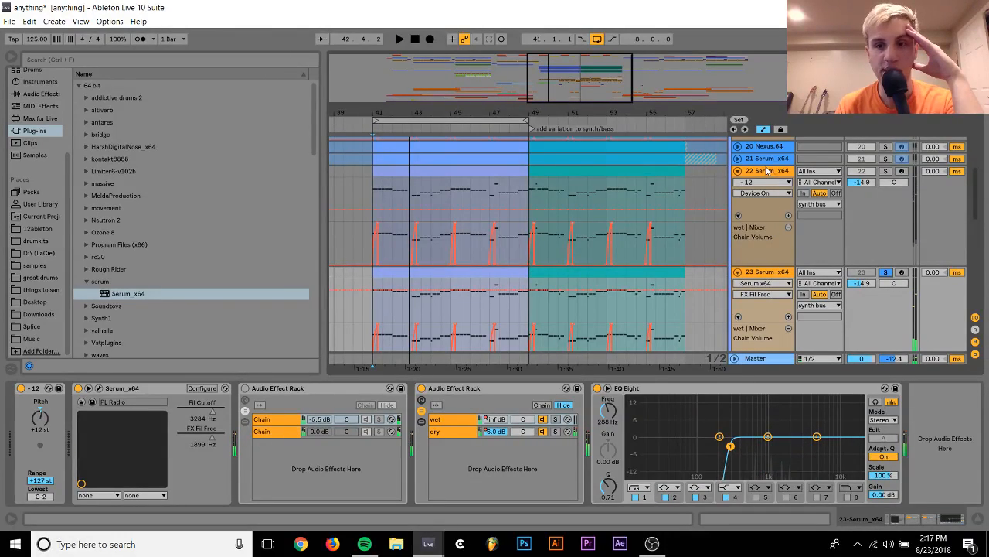
Deactivate track 22, activate track 23, and turn off the -12 Pitch device on track 23
left_click(861, 172)
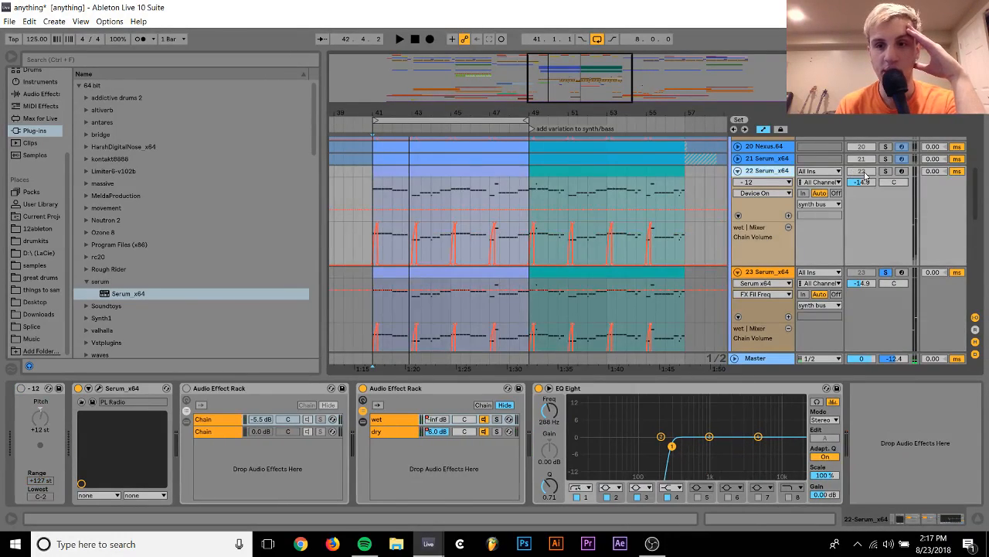
left_click(769, 279)
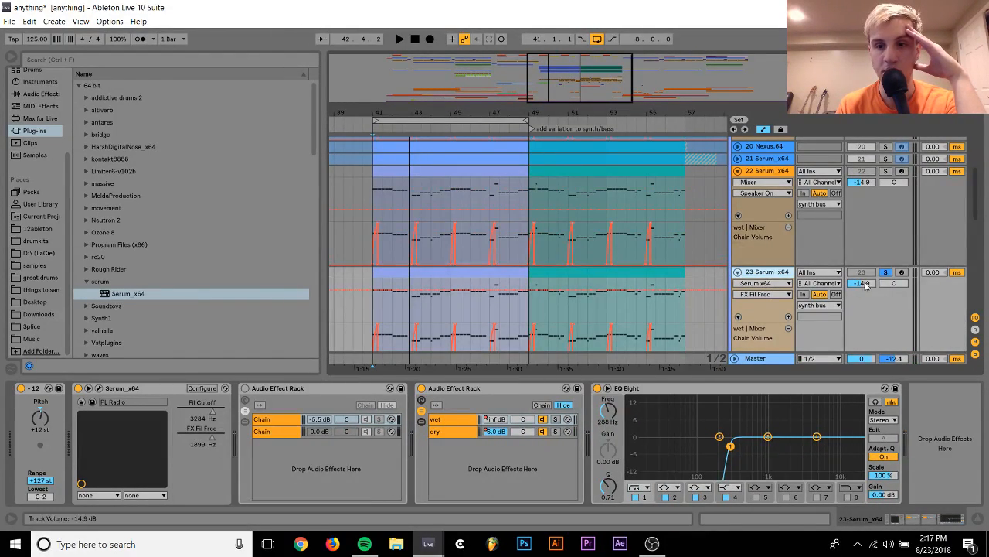
left_click(22, 388)
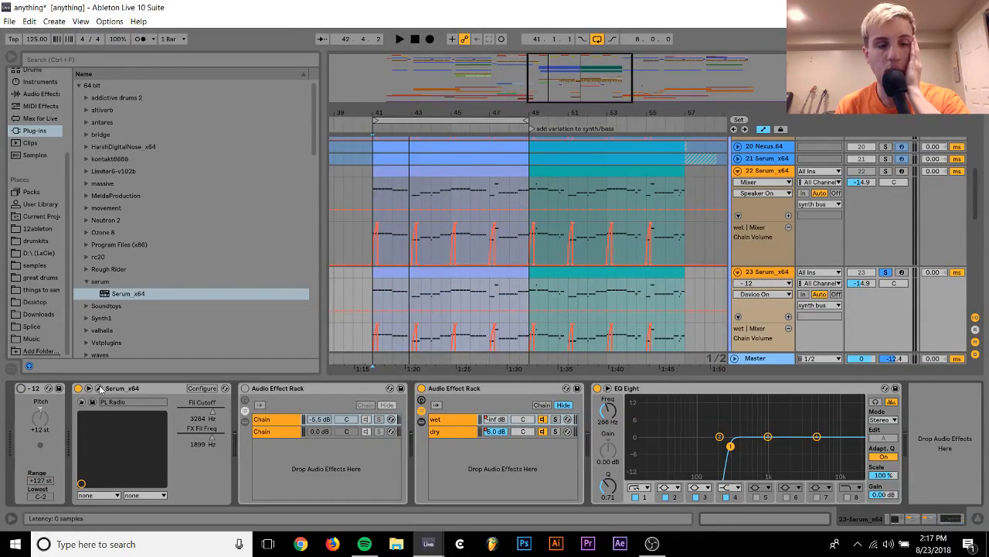
Show the Fil Cutoff automation on track 23 and hide its additional wet chain volume lane
key("space")
right_click(221, 416)
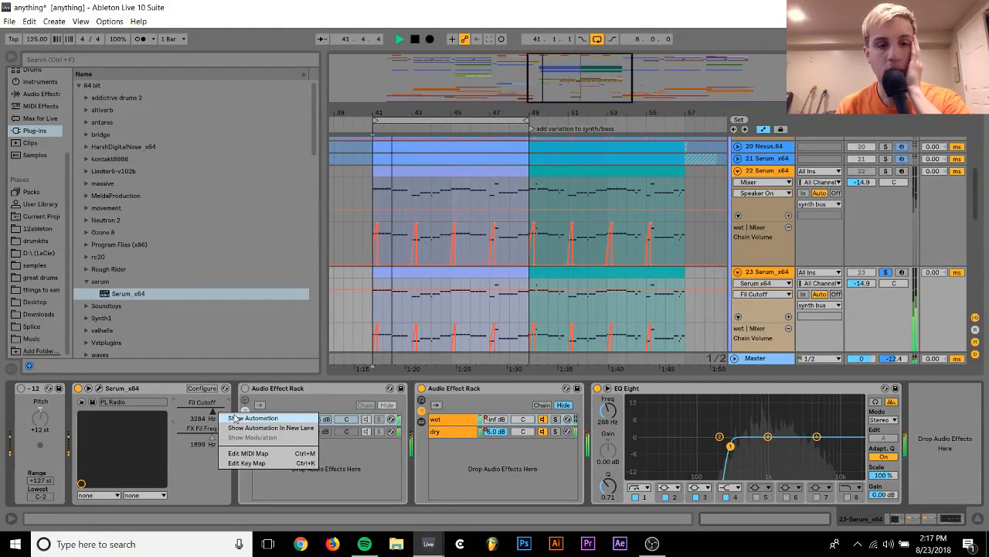
left_click(235, 417)
key("space")
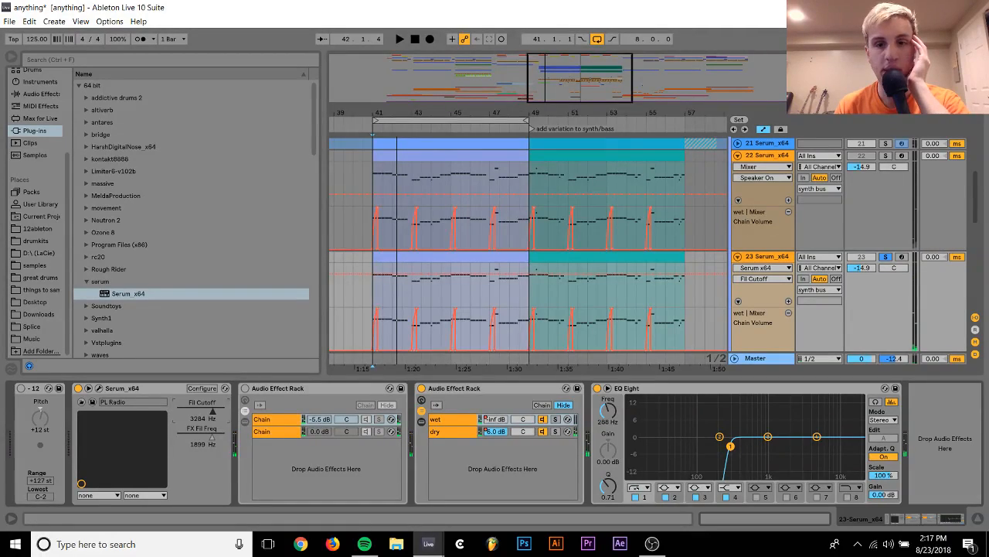
left_click_drag(545, 73, 521, 104)
left_click_drag(726, 97, 366, 83)
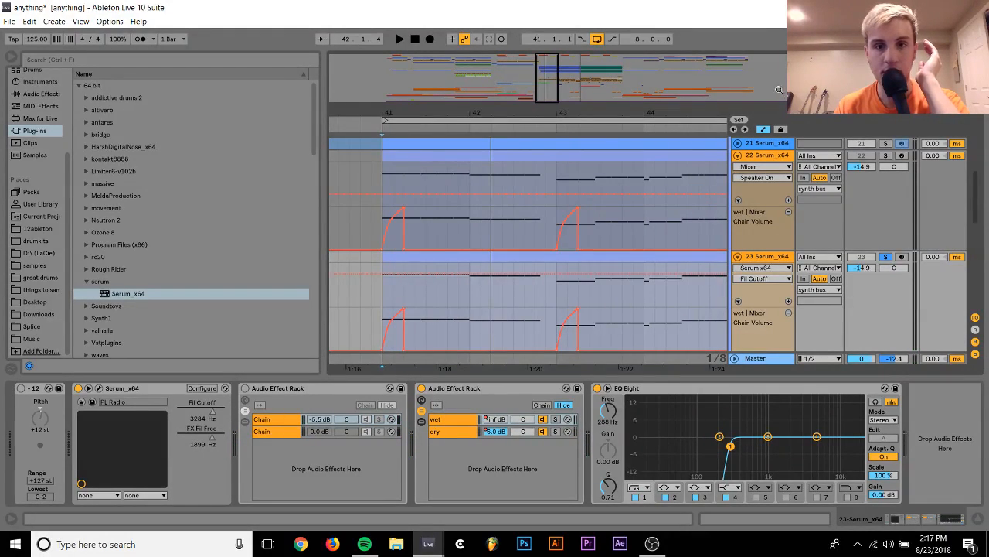
left_click_drag(727, 114, 330, 112)
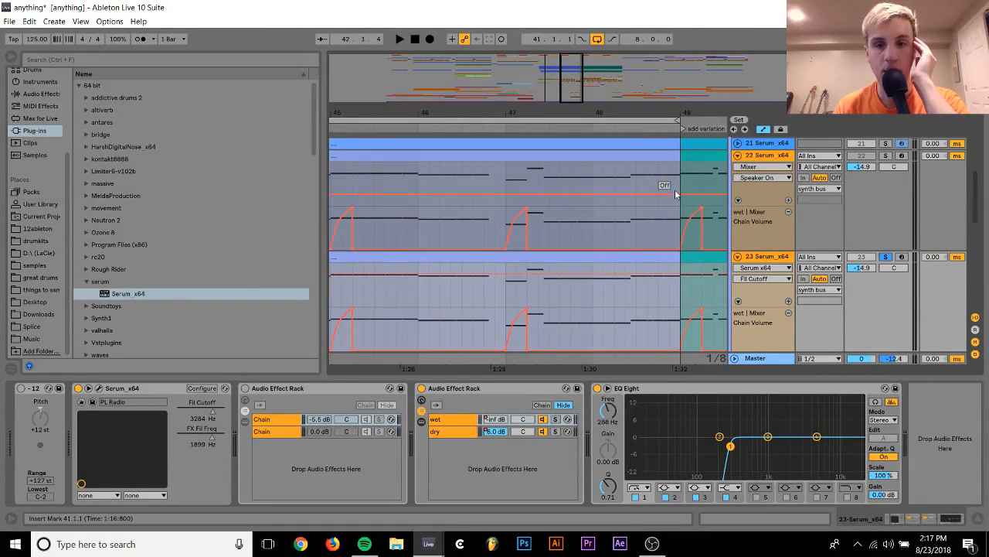
left_click(739, 301)
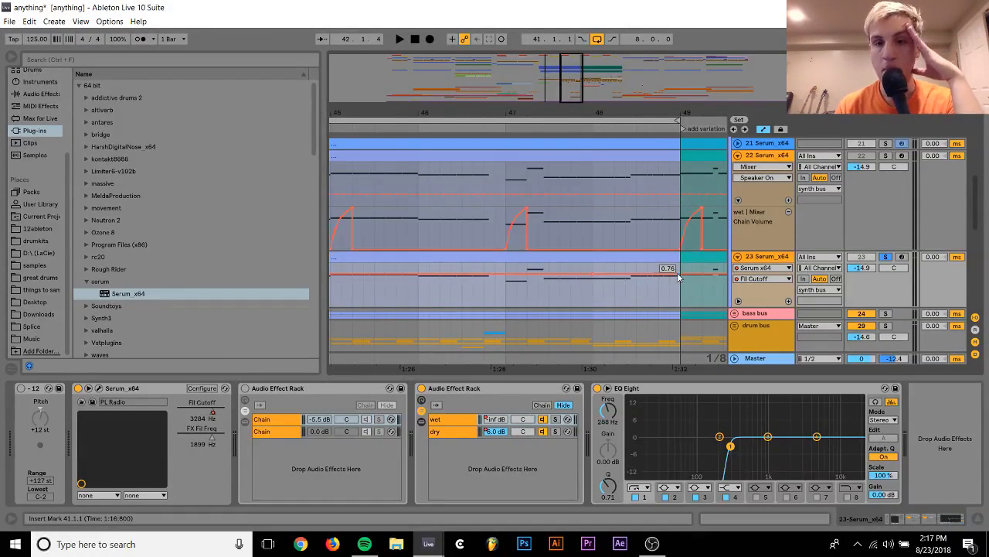
Shape track 23's Fil Cutoff automation to drop at bar 48 and rise to a peak just before bar 49, raising the low point after playback
left_click_drag(593, 275, 593, 304)
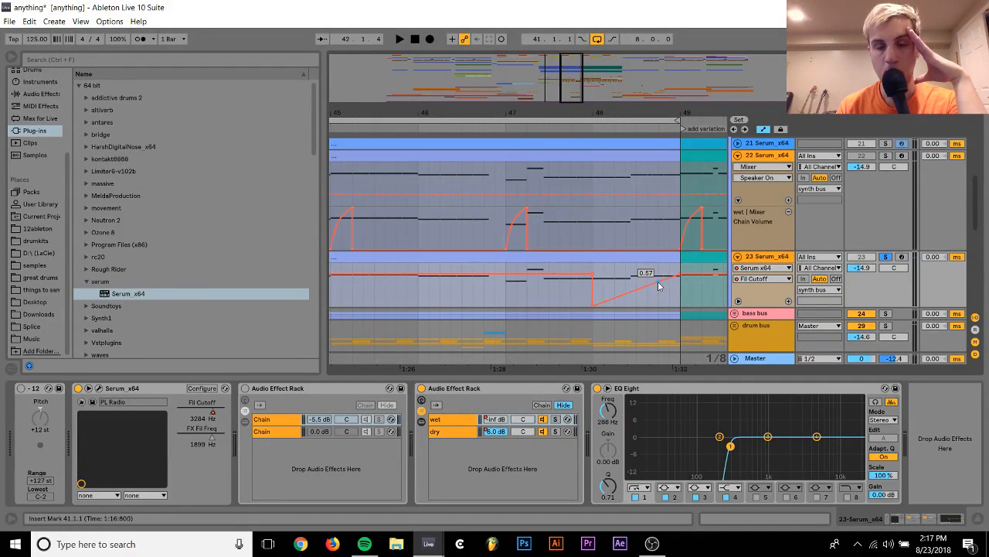
left_click_drag(657, 282, 658, 265)
left_click(495, 300)
key("space")
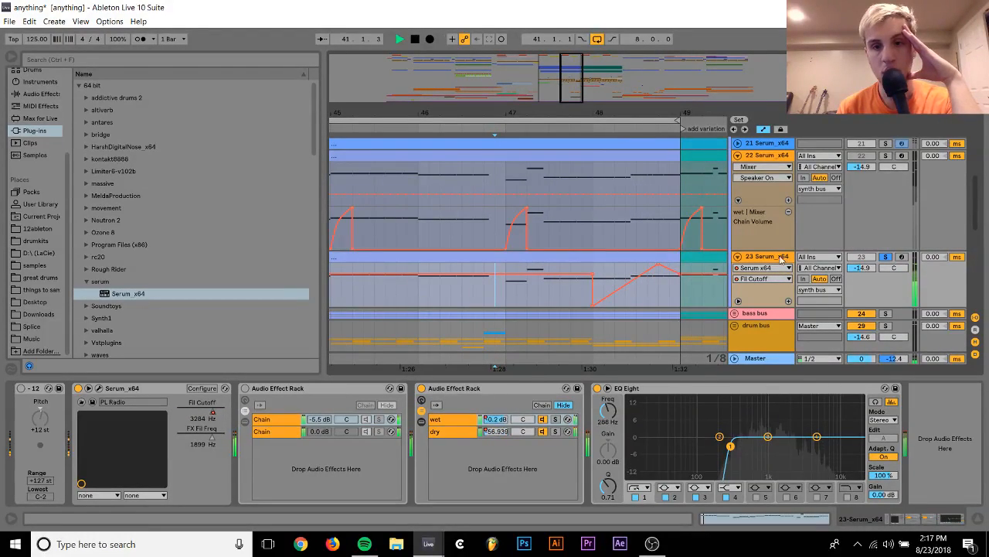
key("space")
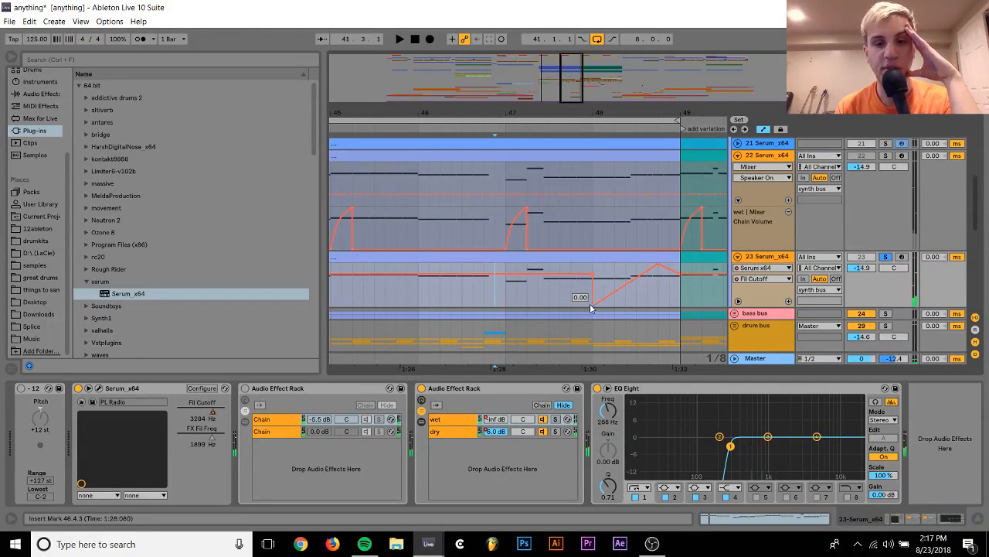
left_click_drag(593, 309, 593, 293)
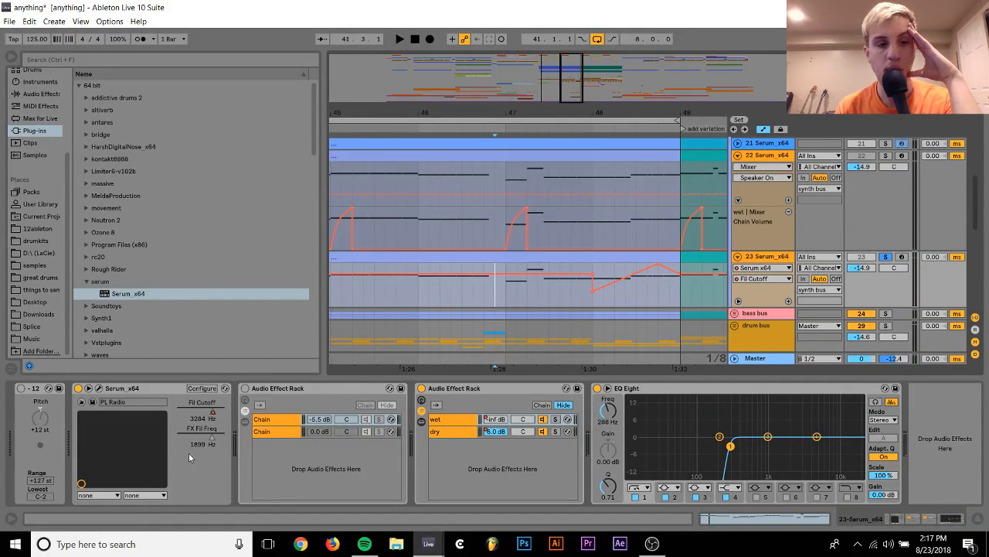
Draw an FX Fil Freq automation rise on track 23 from bar 48 to a peak just before bar 49, and play that section
left_click(212, 442)
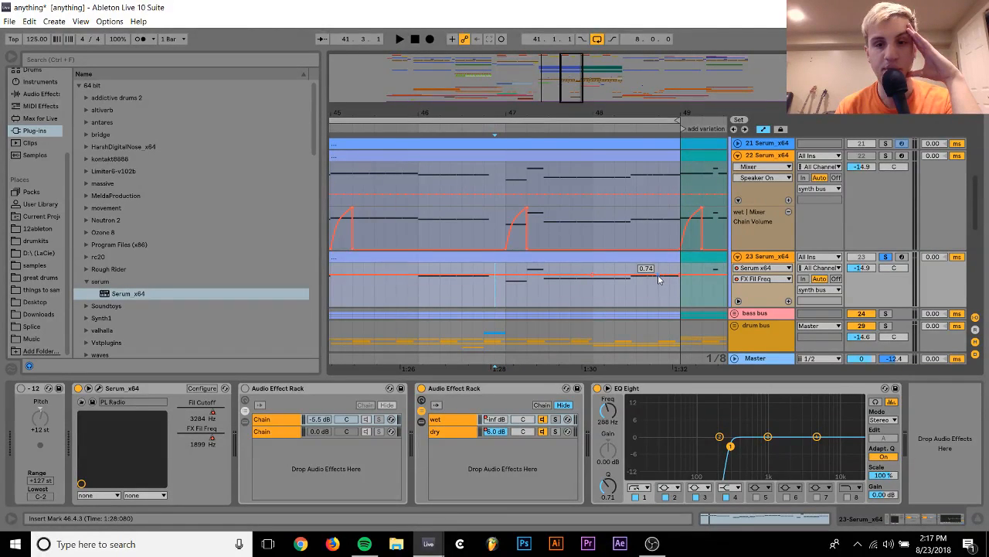
left_click_drag(658, 280, 659, 270)
left_click(583, 285)
key("space")
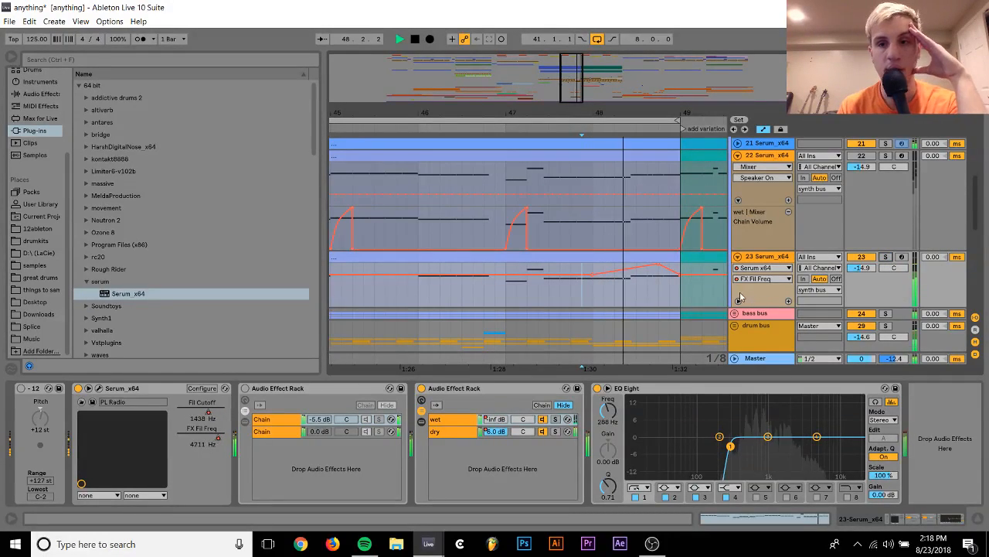
Set track 23's volume to -11.5 dB, and activate and solo track 22 during playback for comparison
left_click_drag(862, 268, 862, 264)
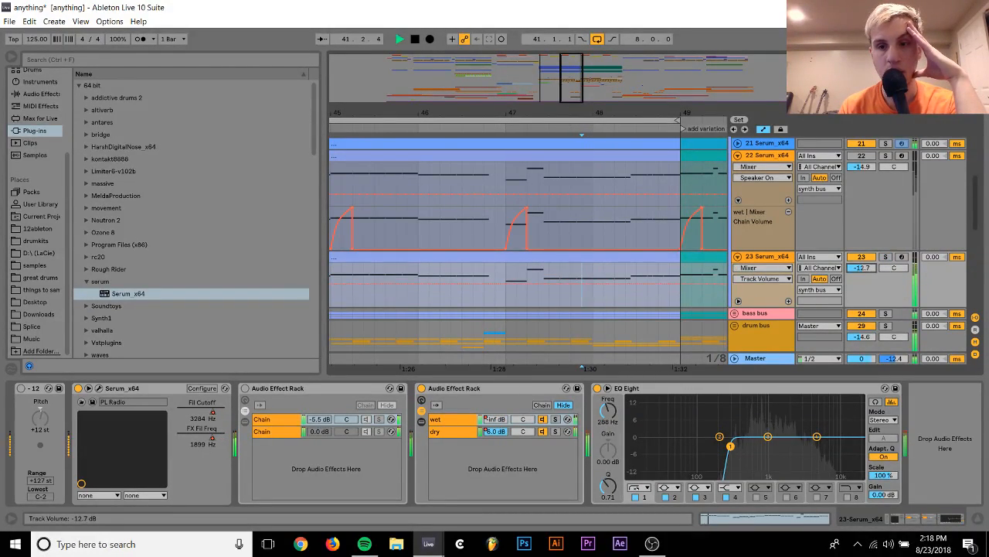
left_click(886, 156)
left_click(863, 158)
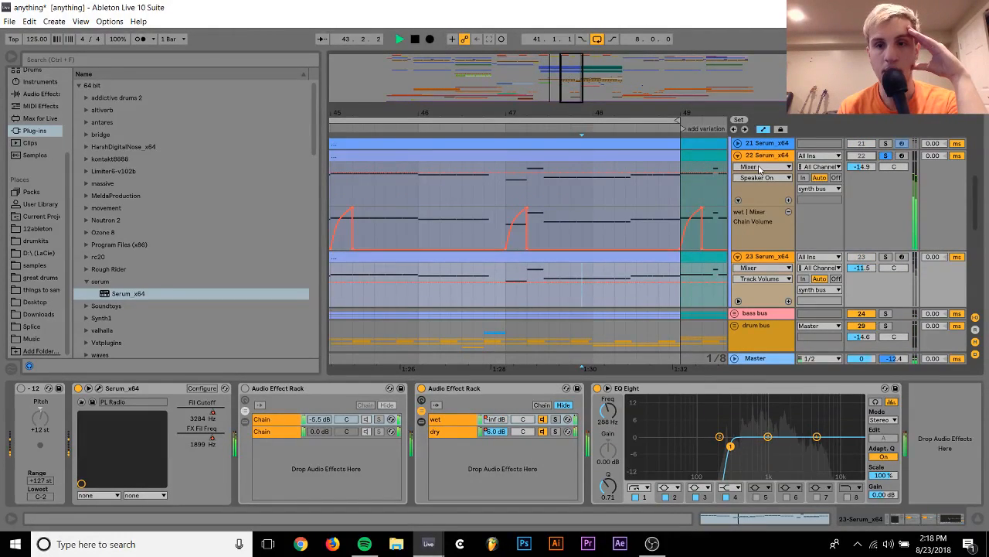
Stop playback, switch on track 22's -12 pitch device and open the track's Serum synth
left_click(773, 156)
key("space")
left_click_drag(585, 113, 585, 54)
left_click(562, 155)
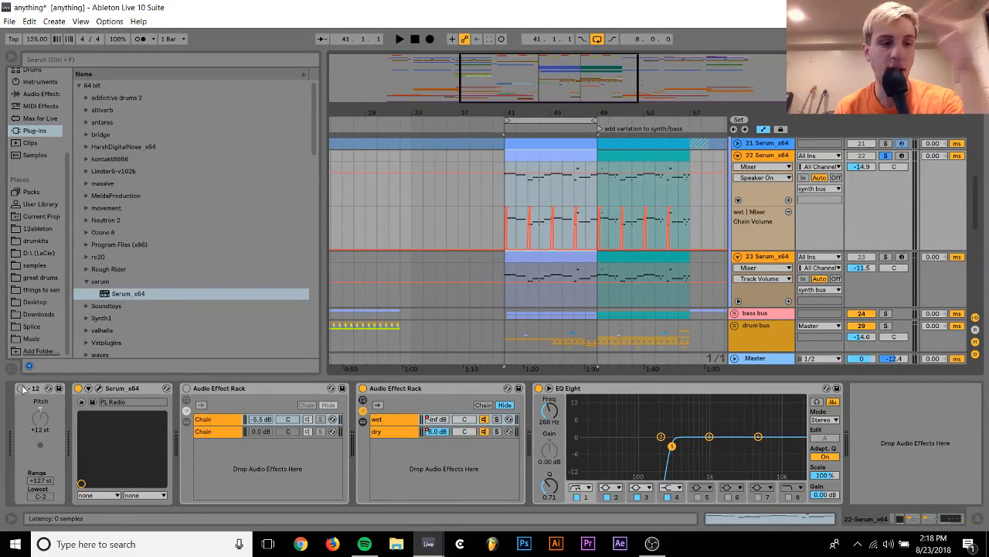
left_click(97, 391)
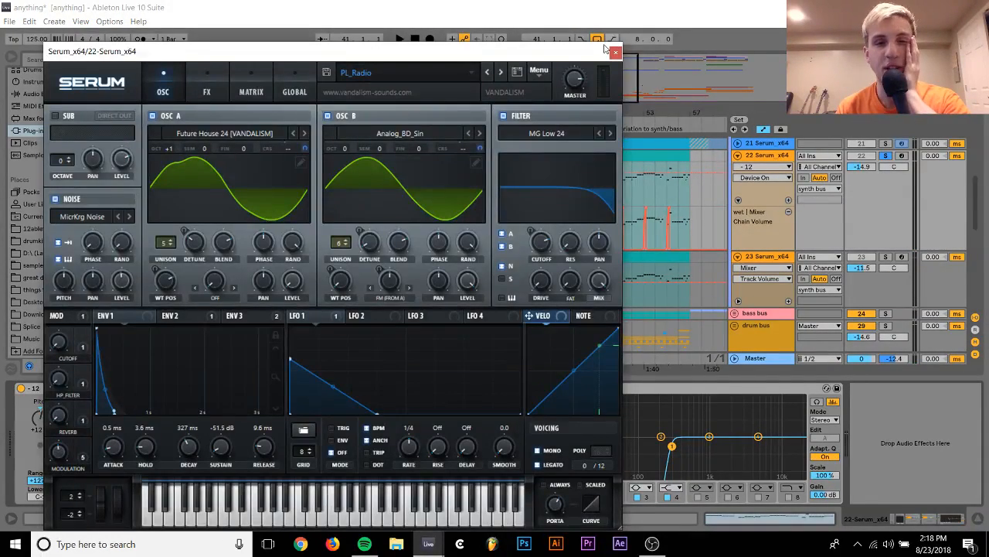
Initialize track 22's Serum, load the PL_Radio preset from vandalism future house 3 and play it
left_click(543, 77)
left_click(568, 138)
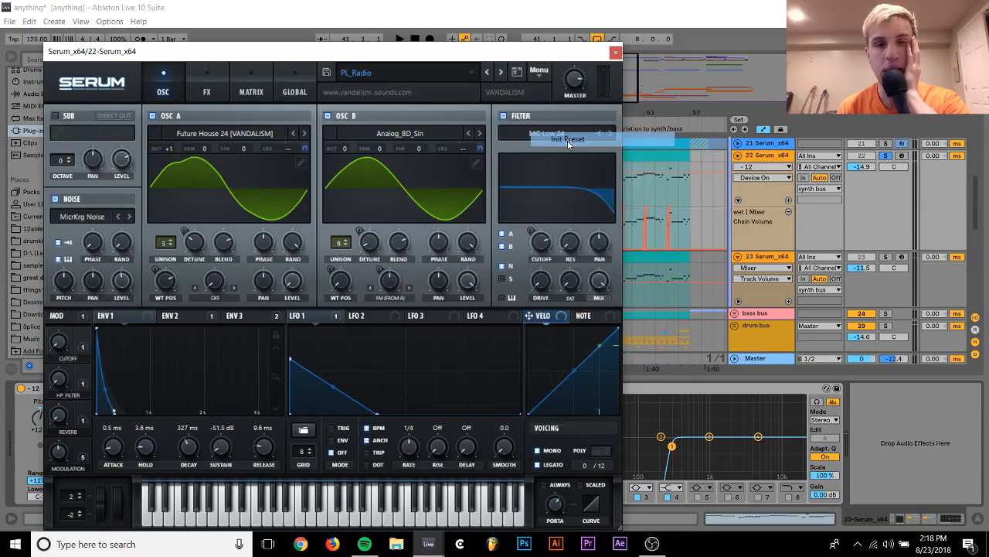
left_click(375, 77)
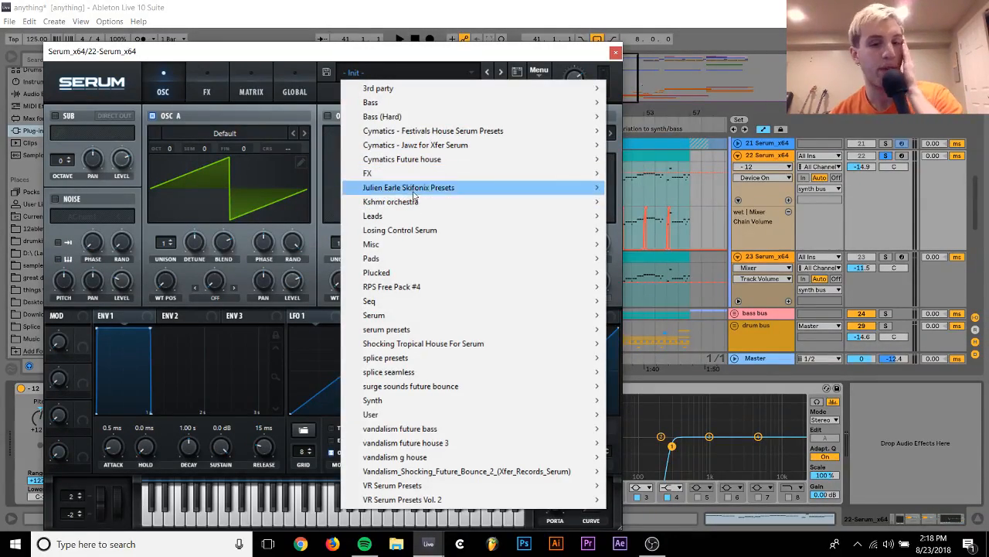
mouse_move(412, 207)
mouse_move(497, 443)
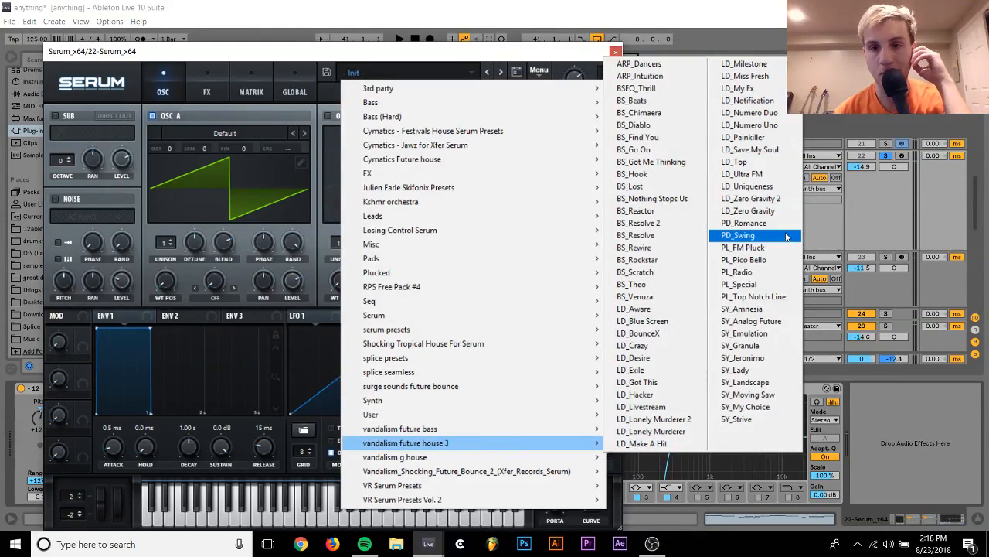
left_click(742, 272)
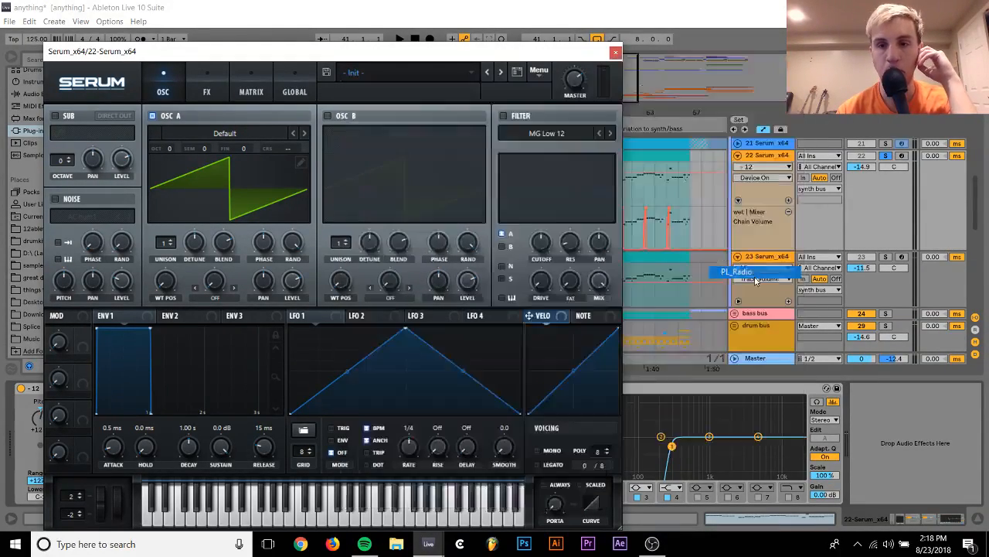
key("space")
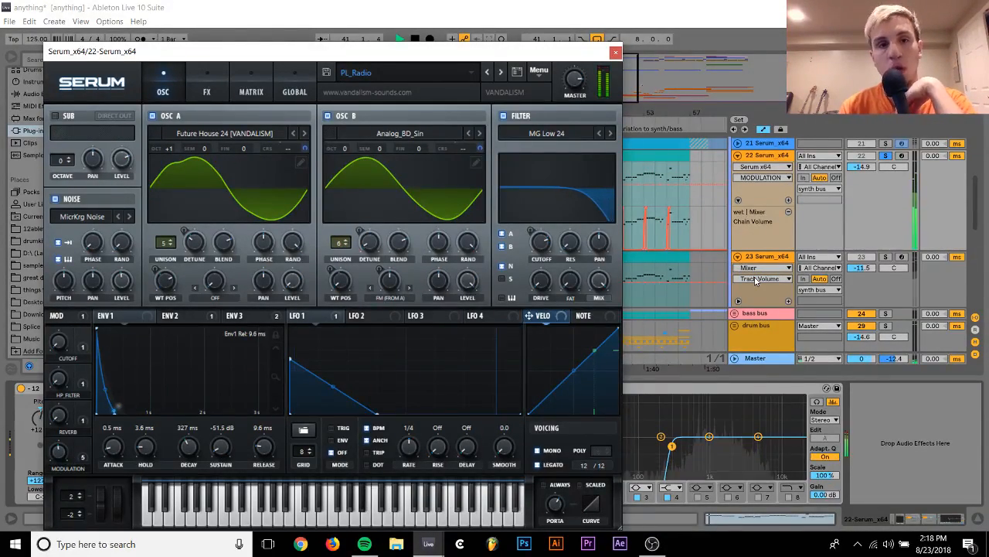
Audition the PL_Special preset on track 22 unsoloed in the mix, with the track volume at -14.8 dB
left_click(501, 73)
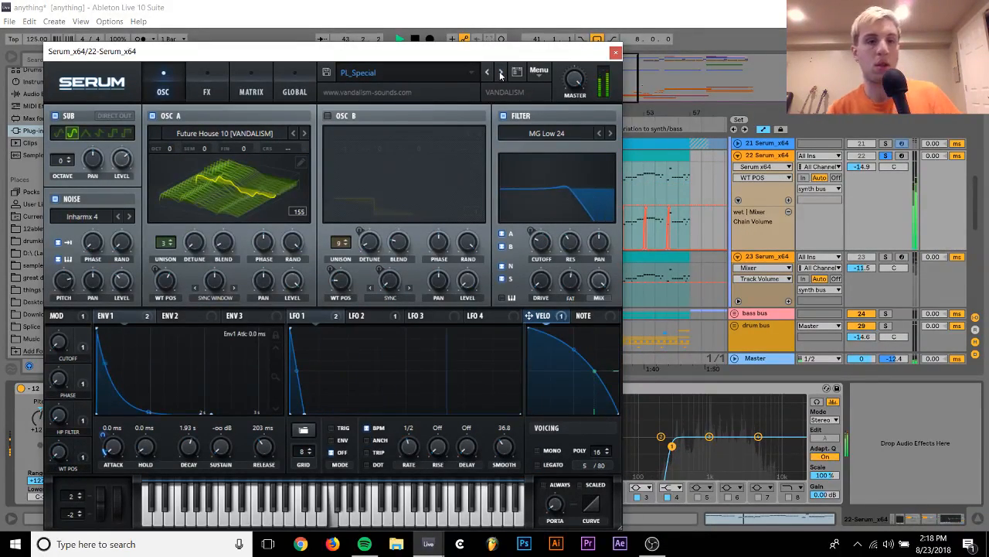
left_click(886, 156)
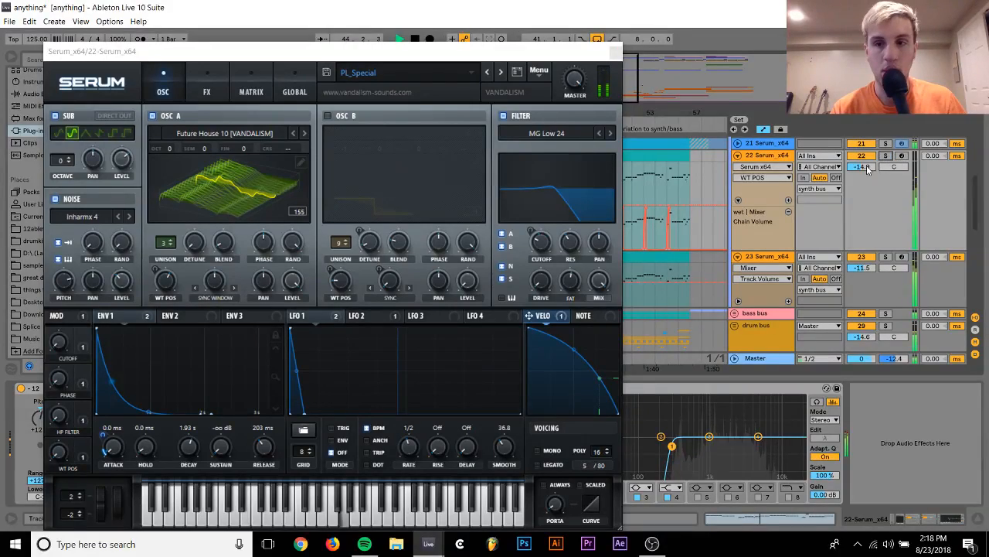
left_click(867, 167)
left_click_drag(863, 168, 863, 166)
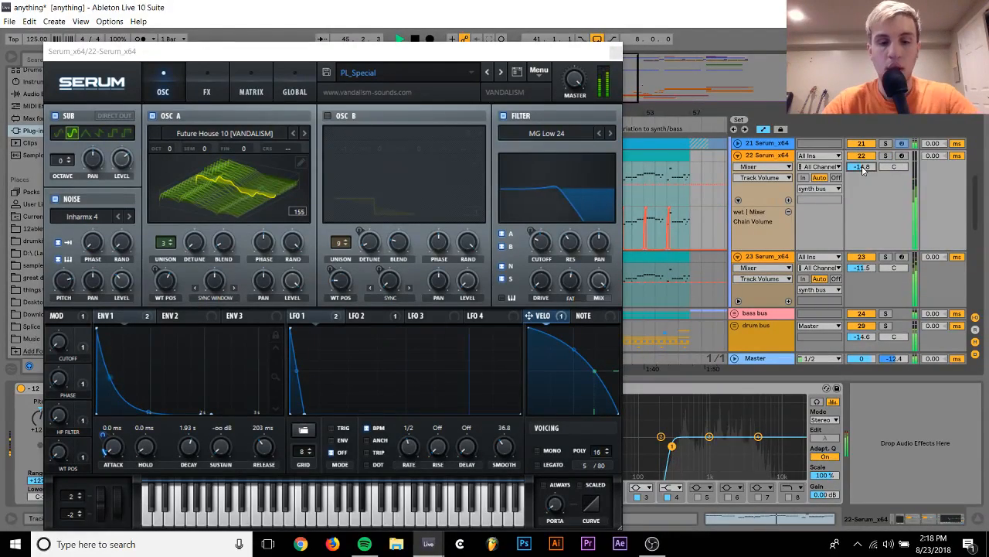
key("space")
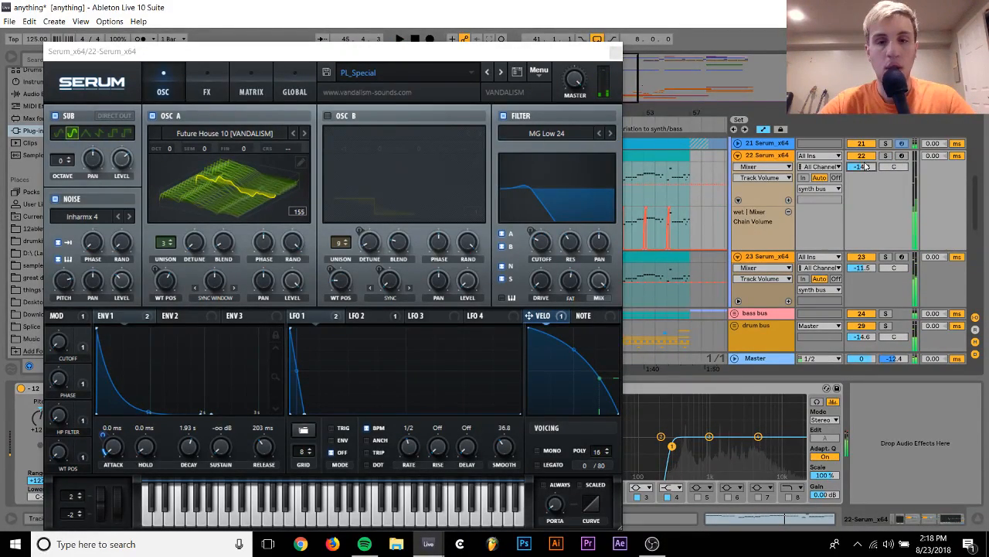
left_click(616, 52)
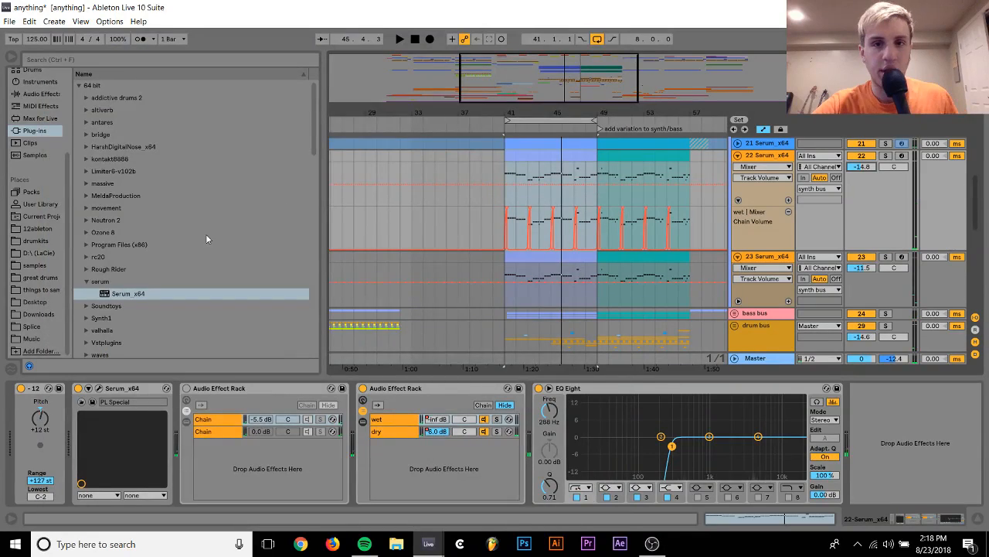
Delete Serum from track 22 and open the samples folder to find a replacement sound
left_click(116, 395)
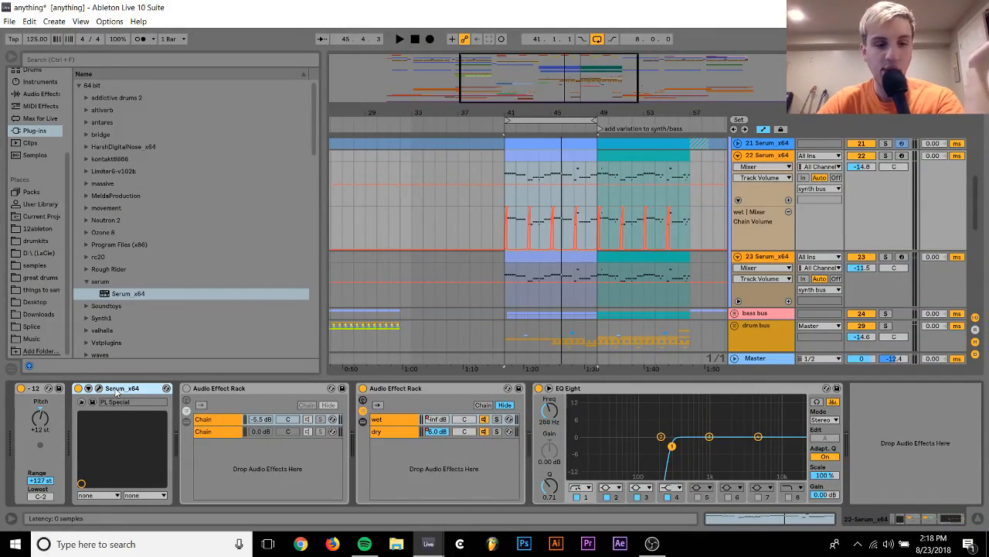
key("Delete")
left_click(34, 265)
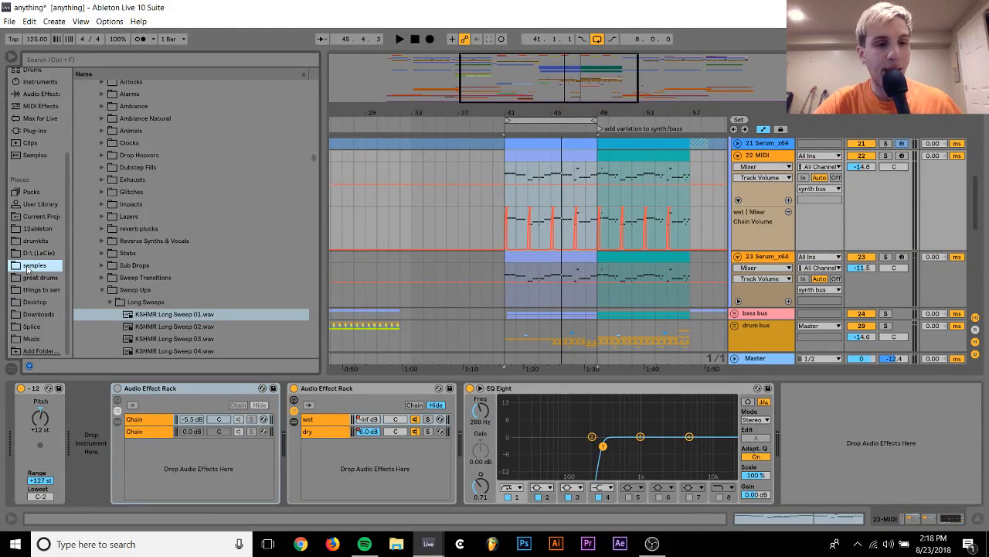
scroll(234, 229, "down", 2)
scroll(233, 230, "up", 8)
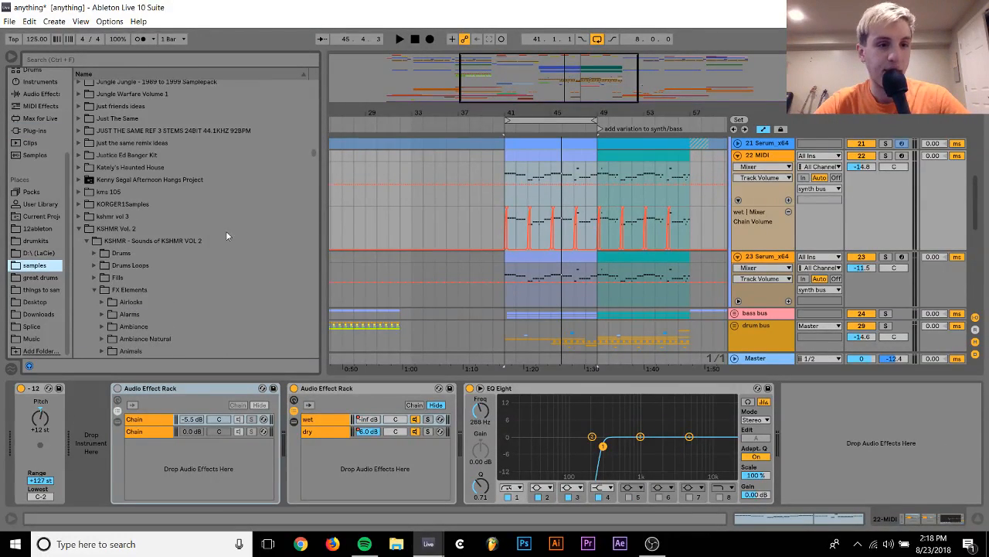
Open the kshmr vol 3 folder and check the subfolders of KSHMR_World_Sounds
left_click(79, 217)
key("Down")
key("Down")
key("Down")
key("Down")
key("Down")
key("Down")
key("Down")
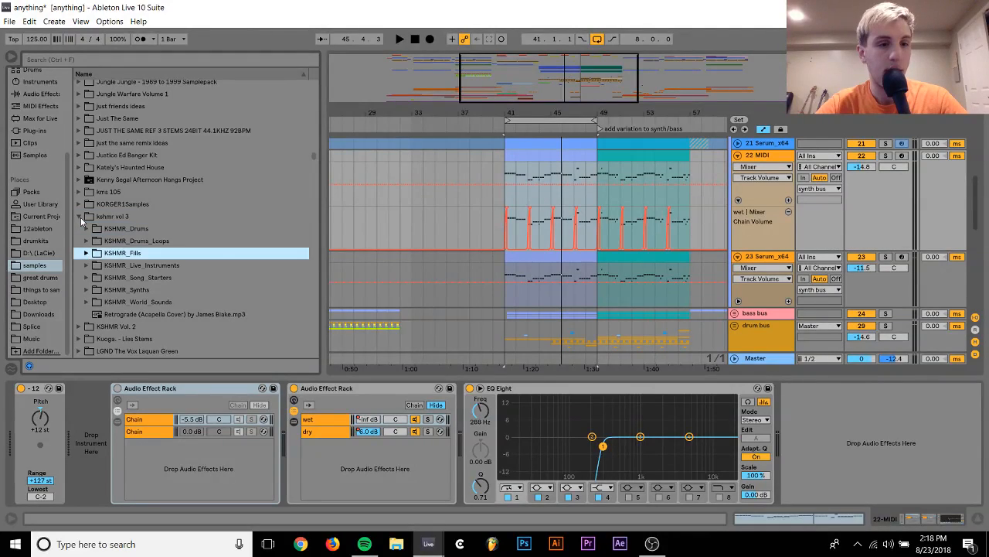
key("Right")
key("Down")
Open KSHMR_Live_Instruments and look inside its KSHMR_Main_Instruments folder
key("Down")
key("Down")
key("Down")
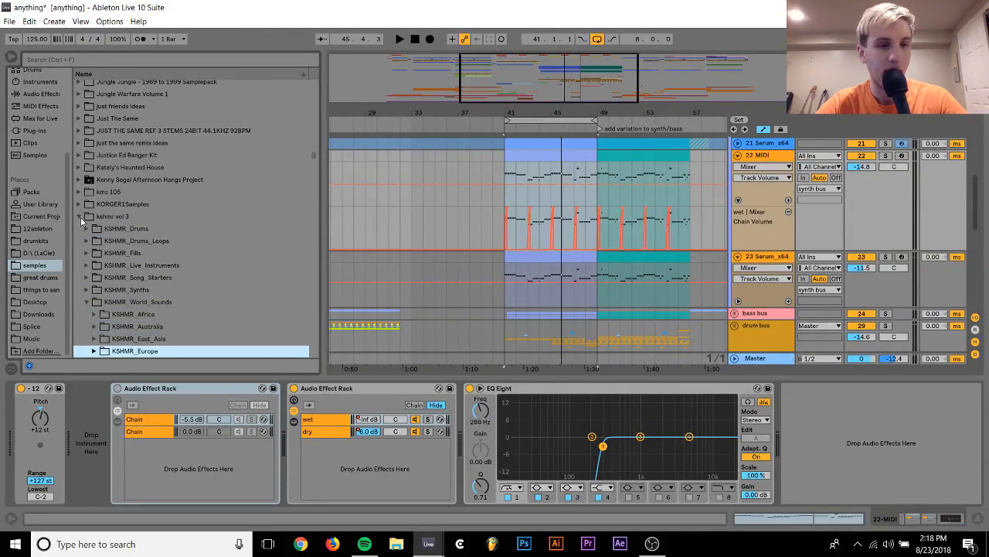
key("Up")
key("Up")
key("Up")
key("Up")
key("Left")
key("Up")
key("Up")
key("Up")
key("Right")
key("Down")
key("Down")
key("Down")
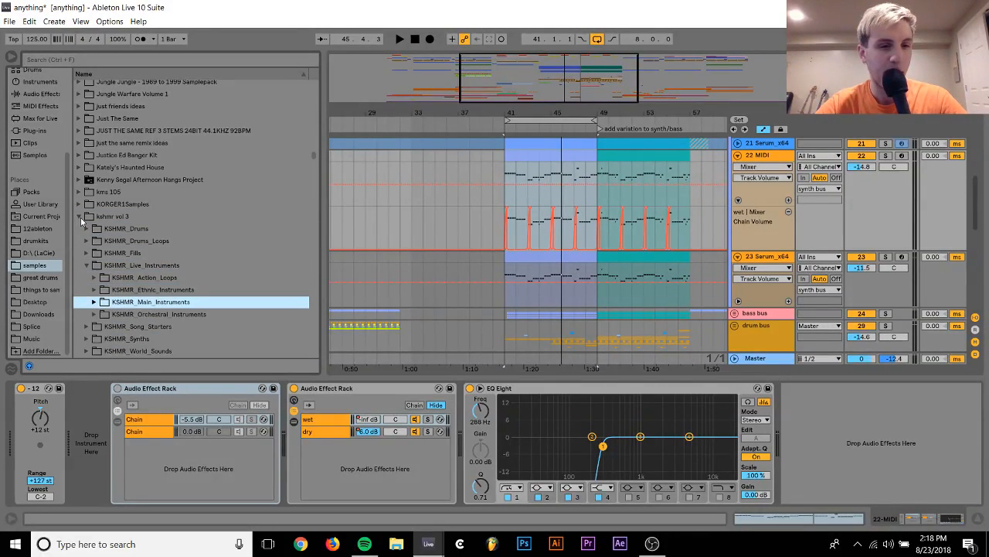
key("Right")
Look through the instrument folders inside KSHMR_Ethnic_Instruments
key("Down")
key("Up")
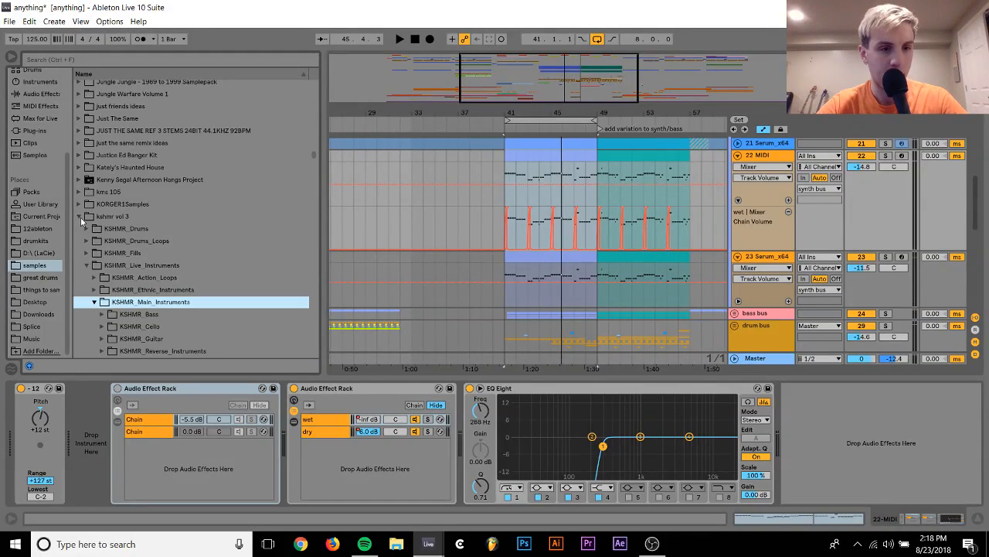
key("Up")
key("Right")
key("Down")
key("Down")
key("Down")
key("Down")
key("Down")
key("Down")
key("Down")
key("Down")
key("Down")
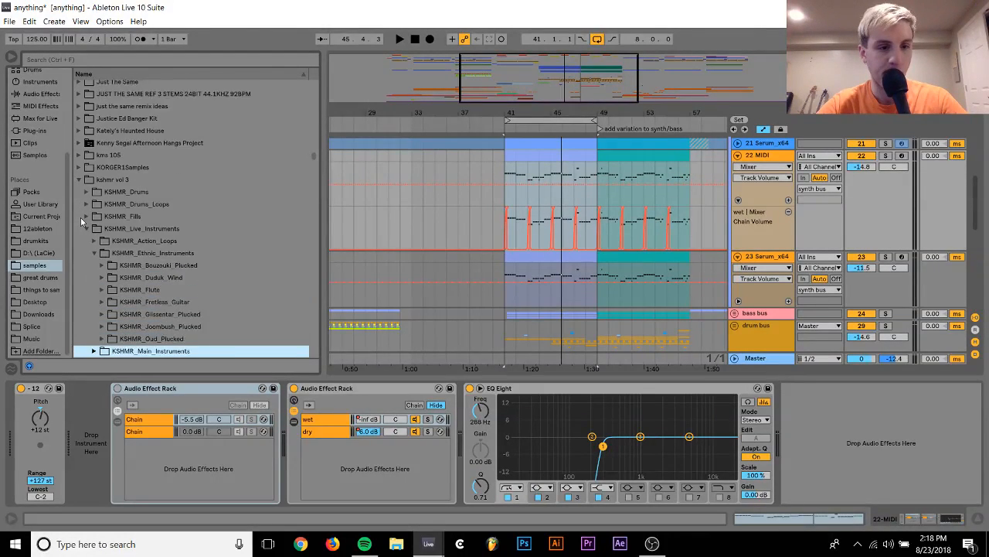
key("Up")
key("Up")
key("Up")
Browse the KSHMR_Oud_Plucked samples through KSHMR_Oud_09, and collapse the live instrument folders
key("Down")
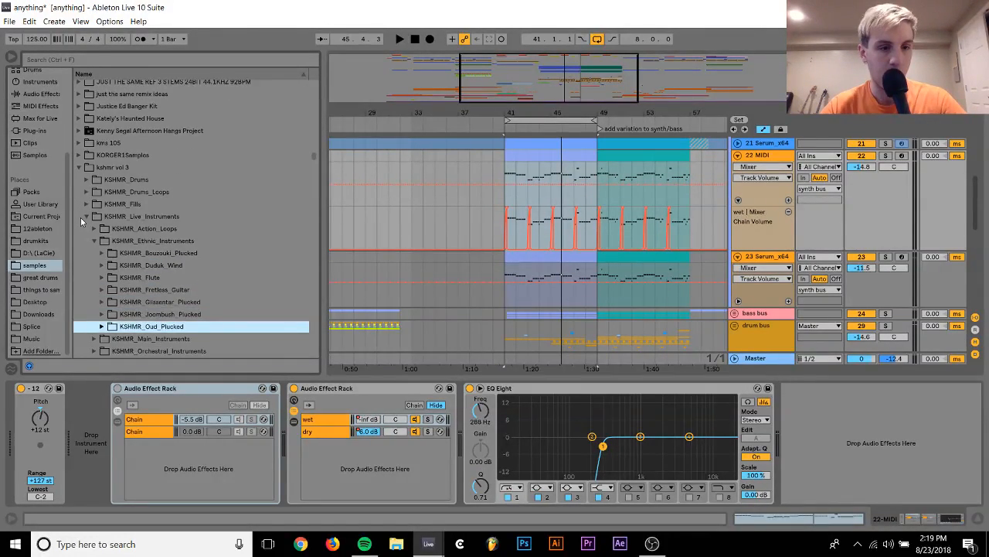
key("Right")
key("Down")
key("Down")
key("Down")
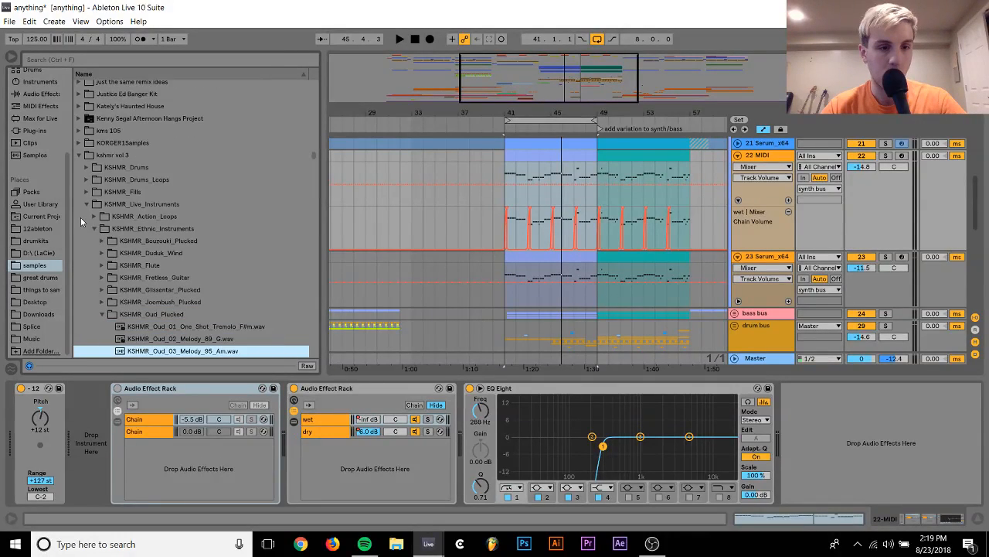
key("Down")
key("Down")
key("Down")
key("Down")
key("Down")
key("Down")
key("Down")
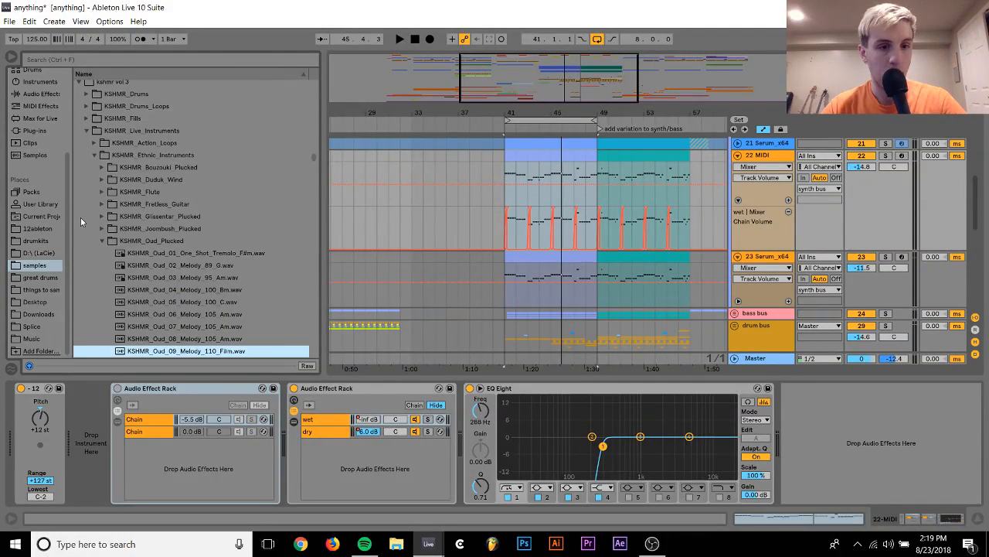
key("Left")
key("Left")
key("Left")
key("Left")
key("Left")
key("Up")
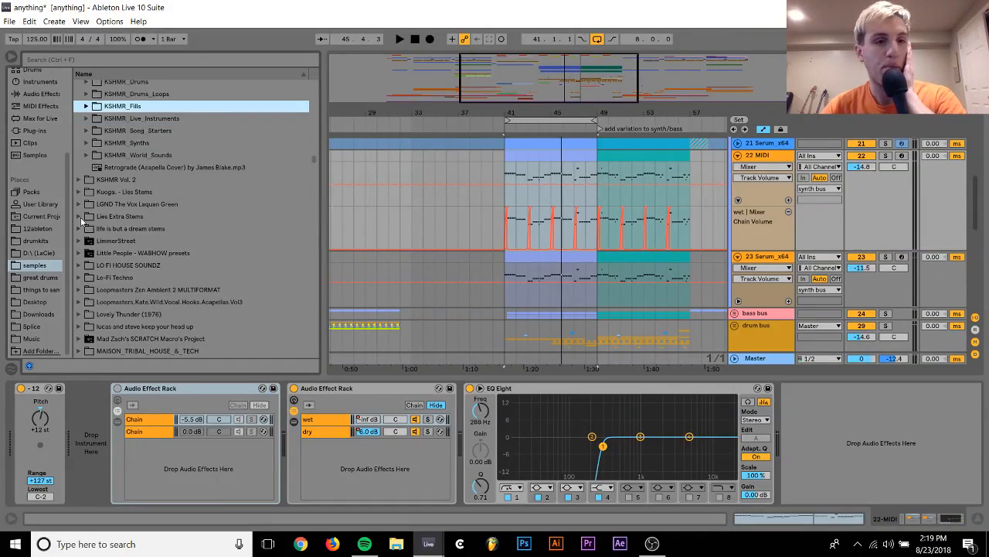
Open the KSHMR_Synth_Shots folder inside KSHMR_Synths
key("Down")
key("Down")
key("Down")
key("Right")
key("Down")
key("Down")
key("Down")
key("Down")
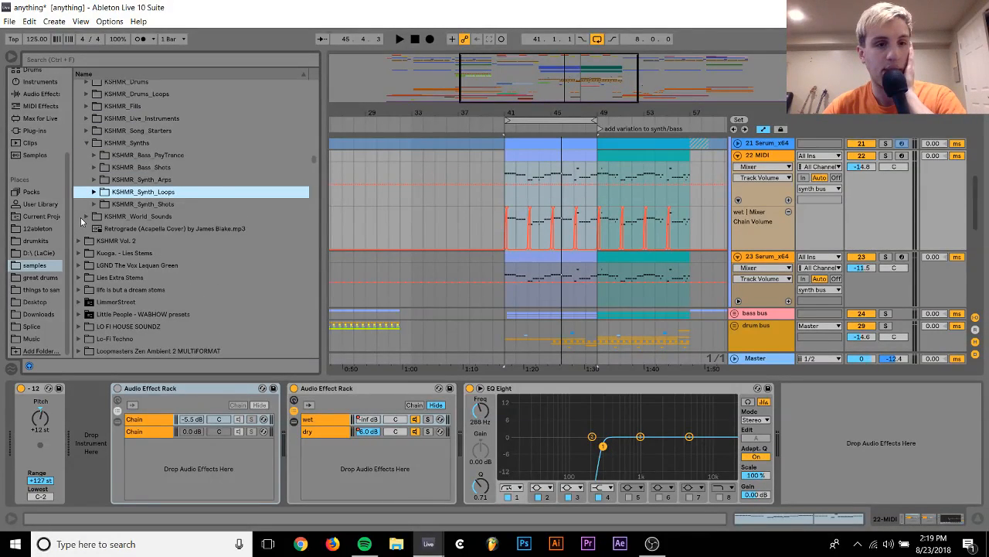
Audition the KSHMR synth shots and load KSHMR_Synth_Shot_14_E.wav onto track 22
key("Down")
key("Right")
key("Down")
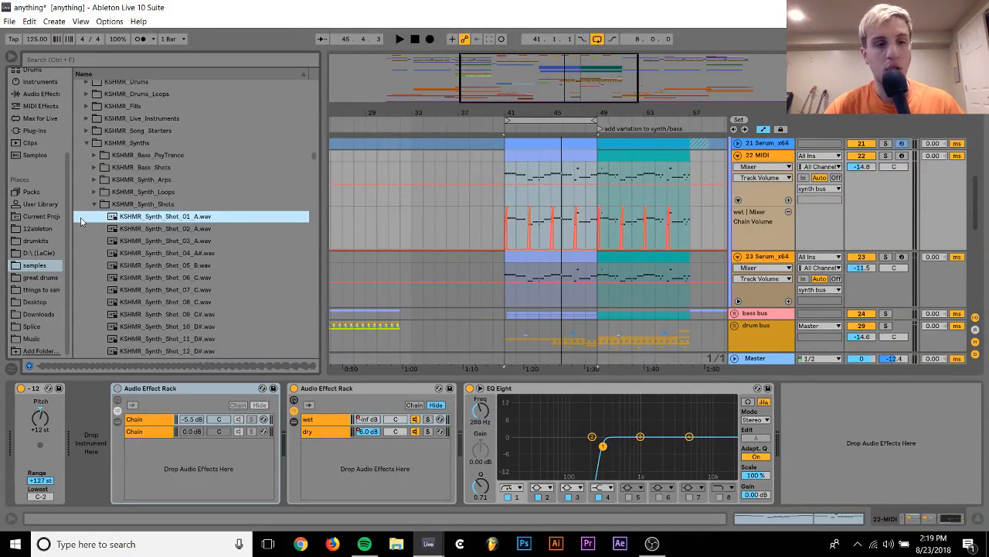
key("Down")
key("Down")
key("Down")
key("Down")
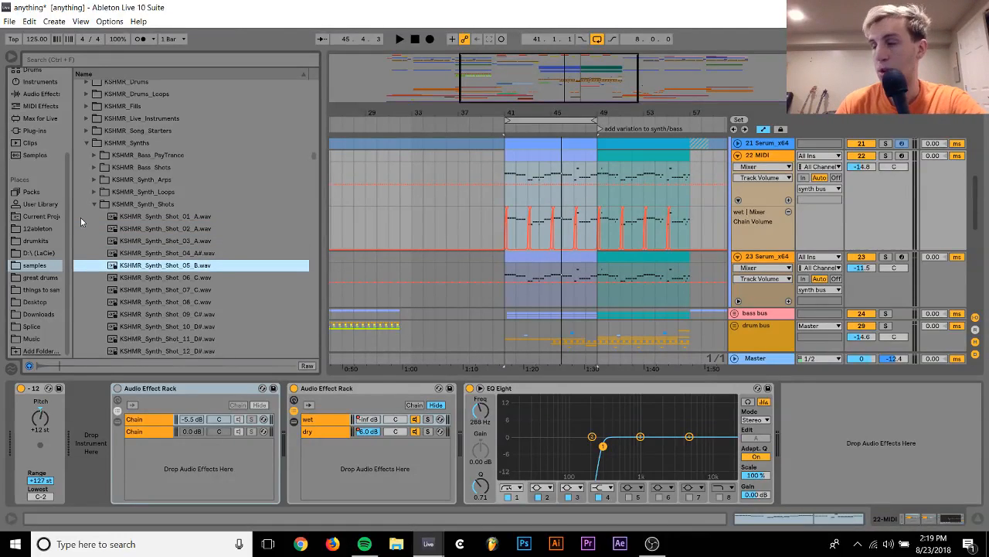
key("Down")
key("Down")
key("Down")
key("Down")
key("Down")
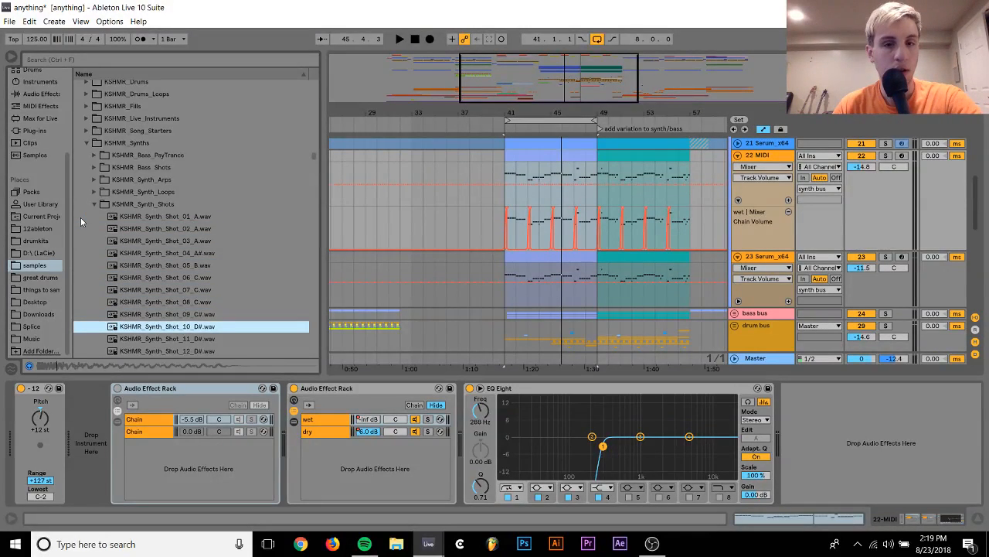
key("Down")
key("Down")
key("Down")
key("Down")
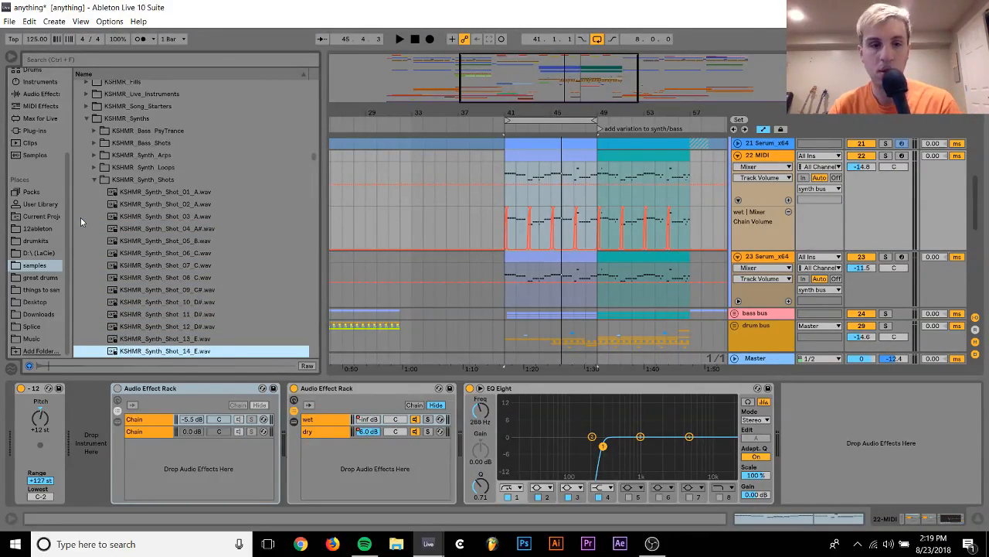
key("Down")
key("Down")
key("Up")
key("Up")
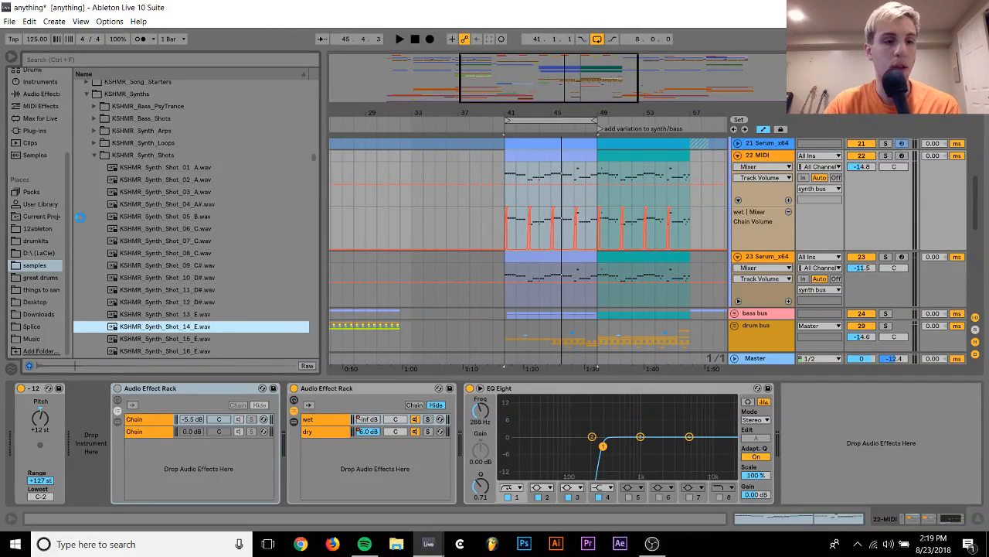
Solo track 22, transpose its synth shot sampler by -4 st and play from bar 41
left_click(886, 155)
left_click(484, 391)
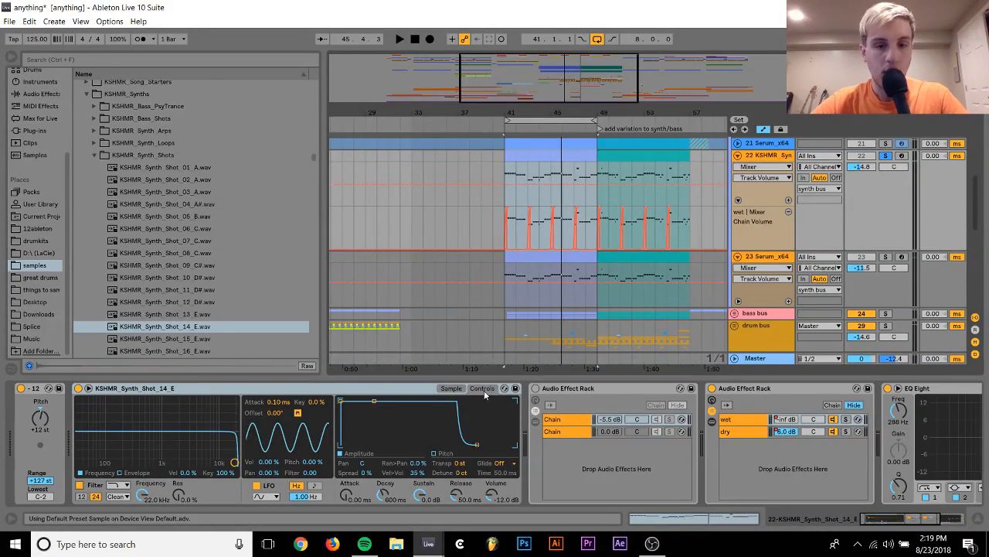
left_click(460, 464)
key("space")
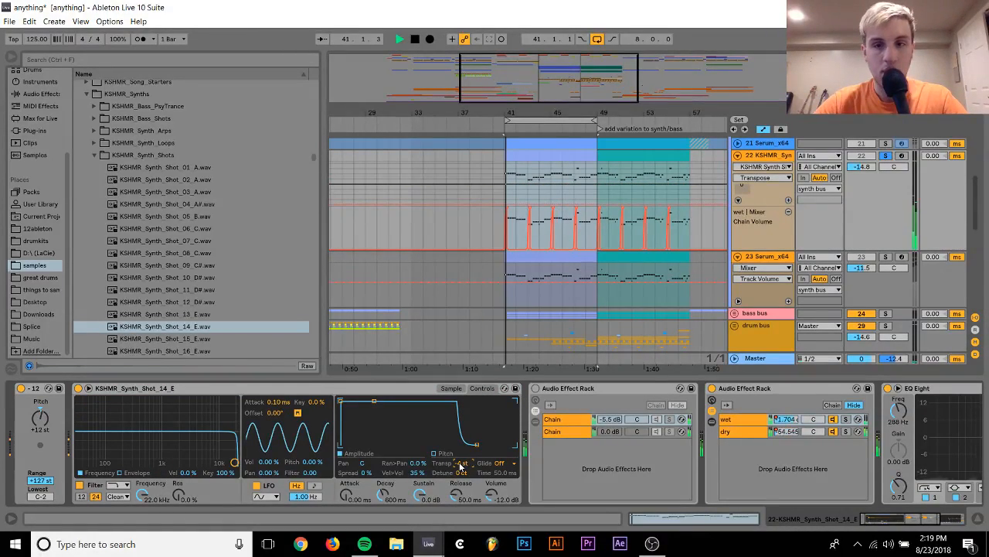
Set track 22's volume to -6.1 dB and compare it with track 21 by soloing each during playback
left_click_drag(869, 165, 871, 151)
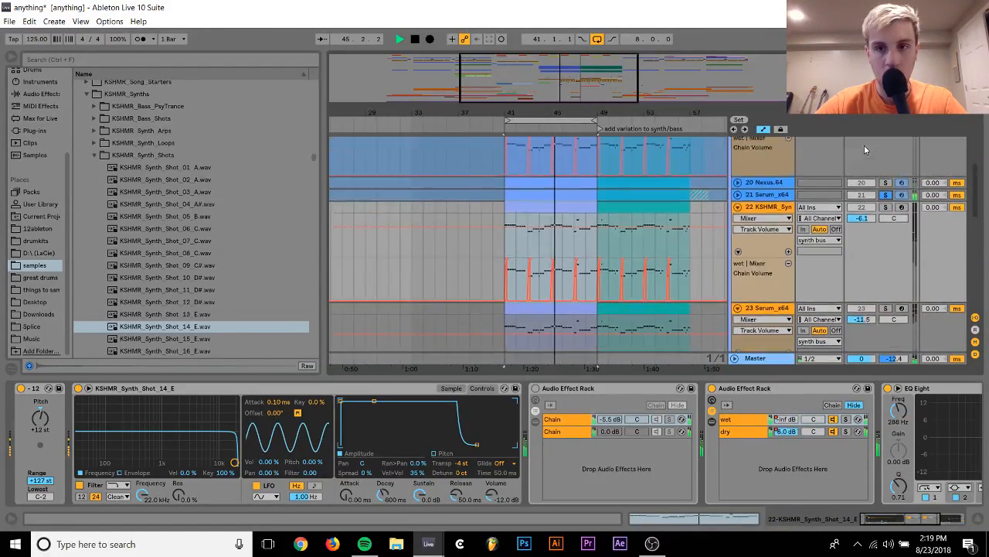
scroll(885, 186, "up", 2)
scroll(886, 224, "up", 1)
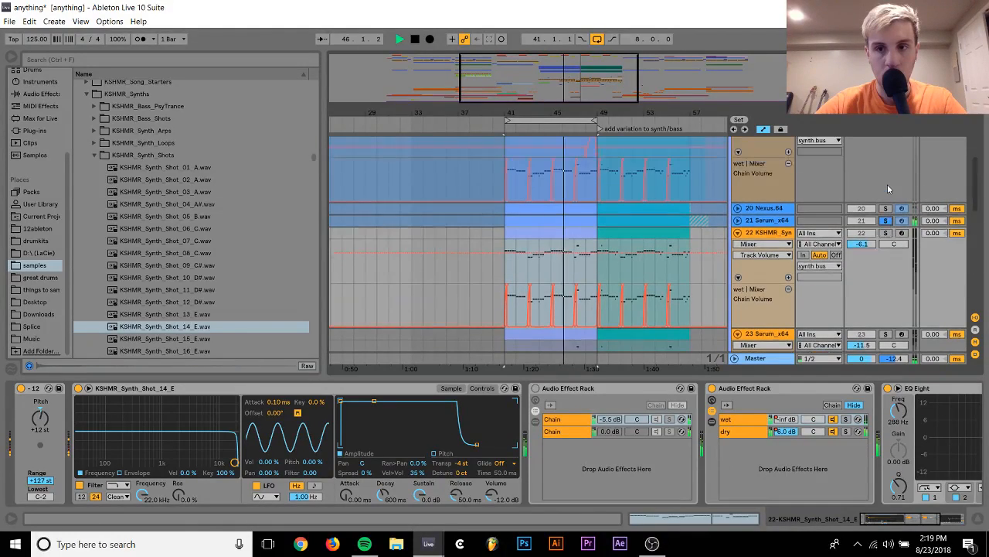
left_click(886, 233)
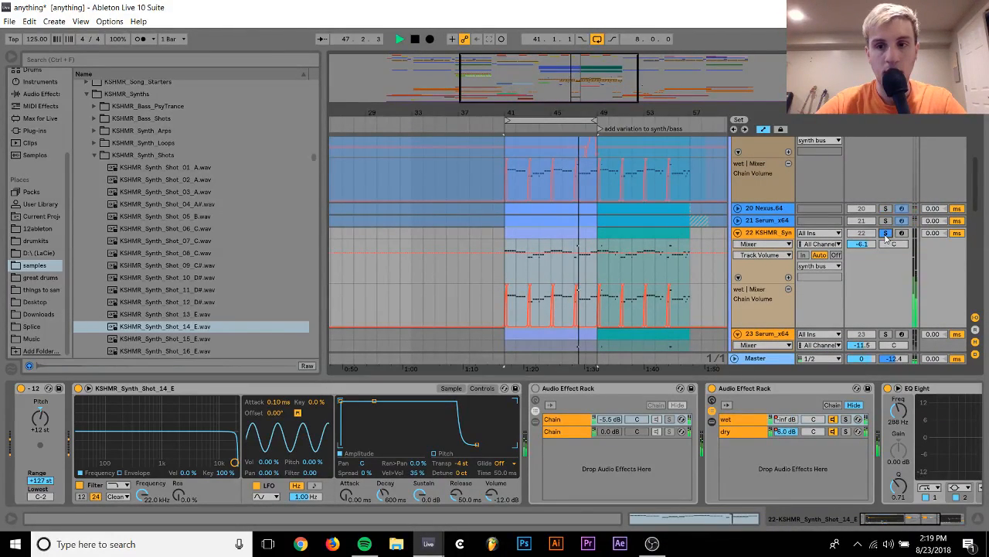
Stop playback and load the Nexus.64 plug-in onto track 22 in place of the KSHMR synth shot sampler
left_click(767, 233)
key("space")
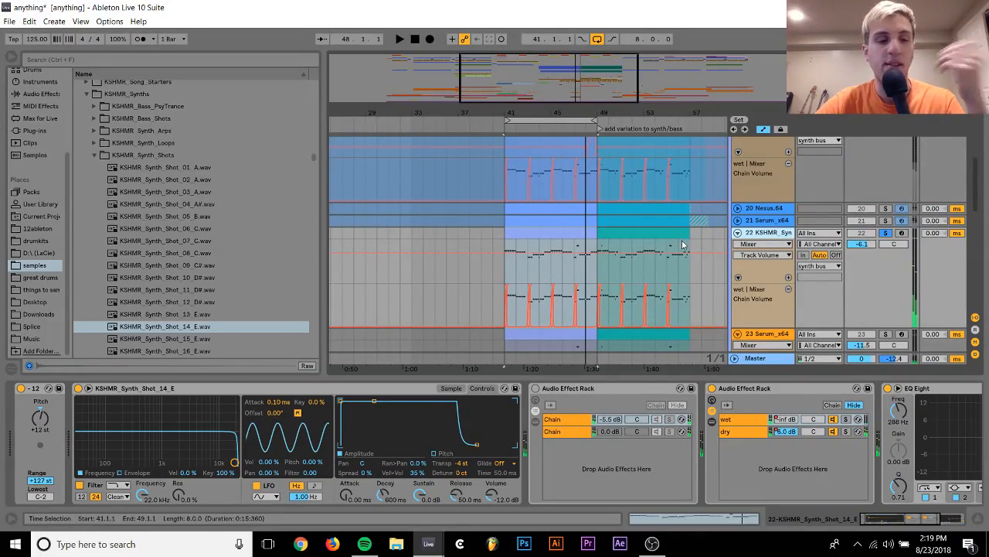
key("ctrl+z")
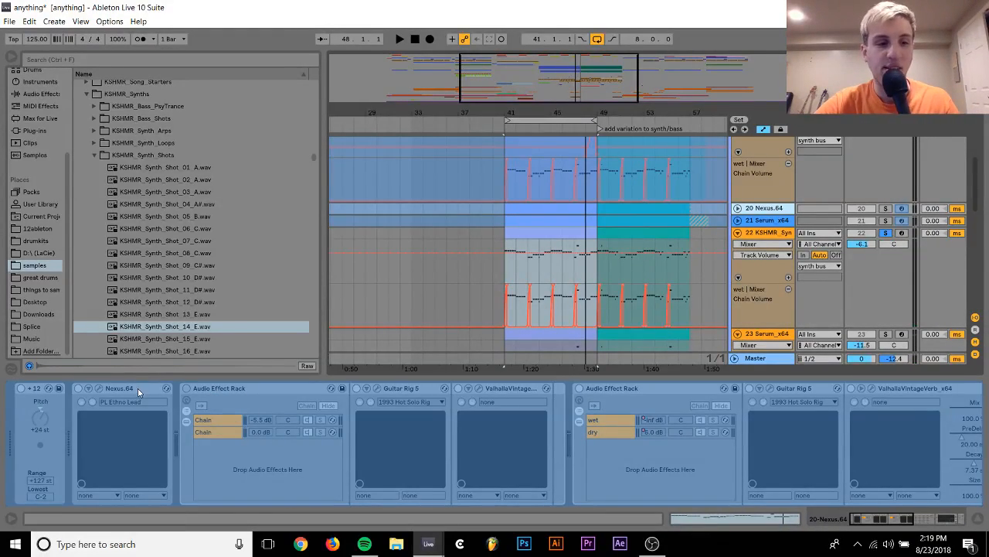
left_click(785, 235)
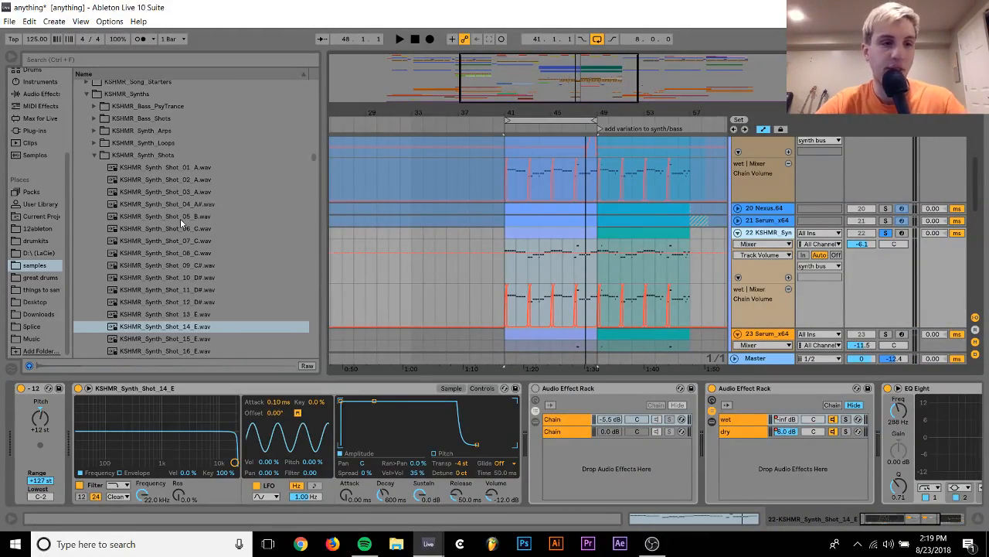
left_click(31, 131)
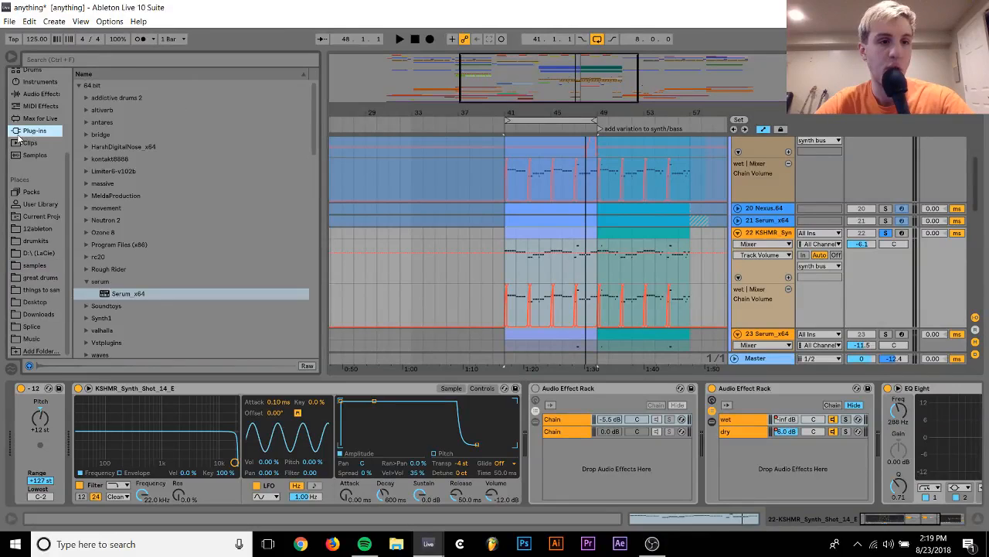
left_click(87, 245)
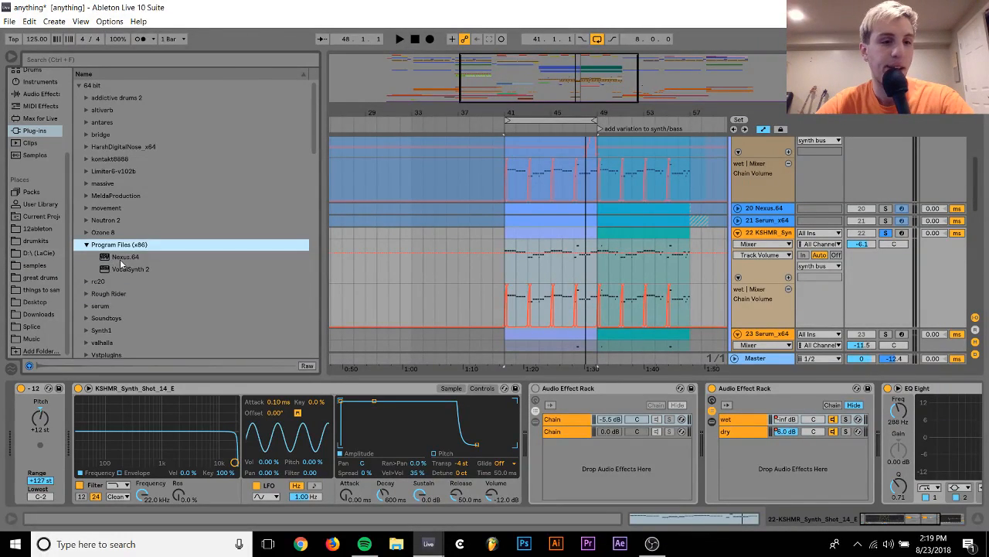
left_click(120, 258)
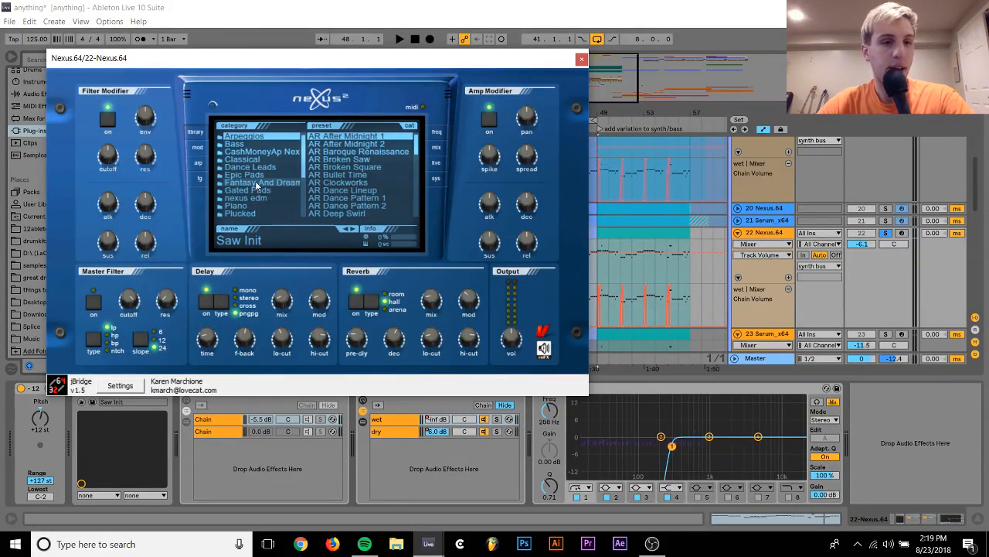
Load the PL Hands Up Bells 3 preset from the Plucked category in Nexus and start playback
left_click(259, 215)
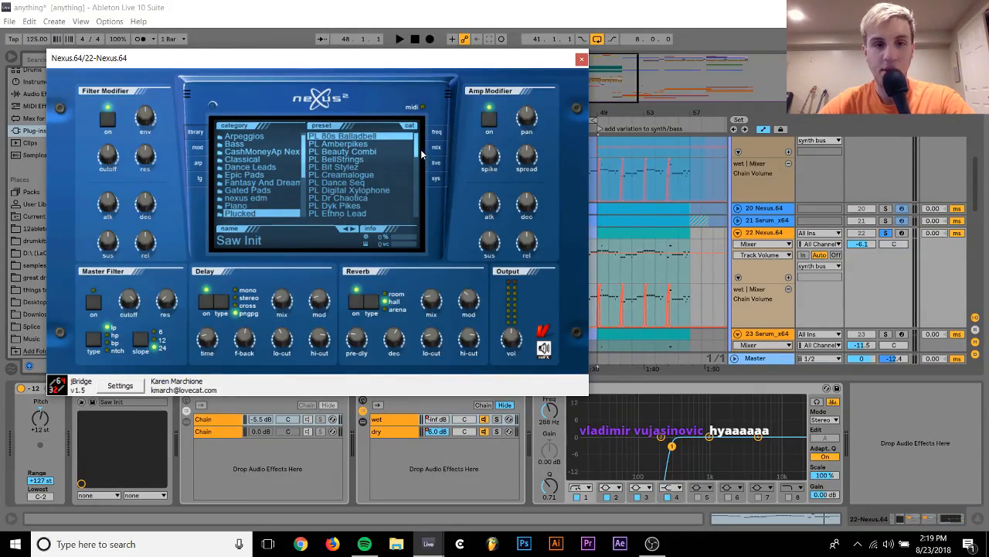
left_click_drag(416, 150, 417, 172)
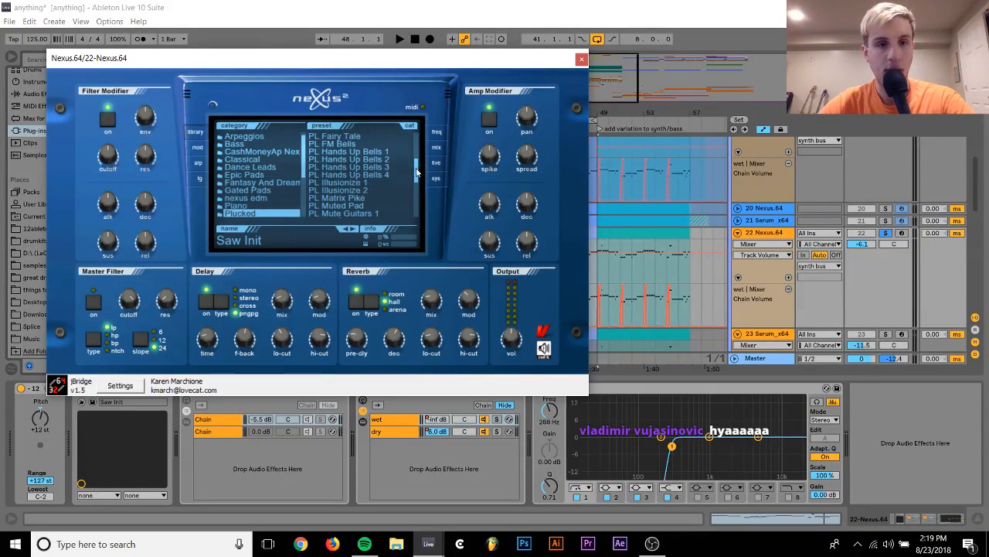
left_click(352, 166)
key("space")
Show the Nexus mix page and switch off the preset's reverb and delay
left_click(437, 148)
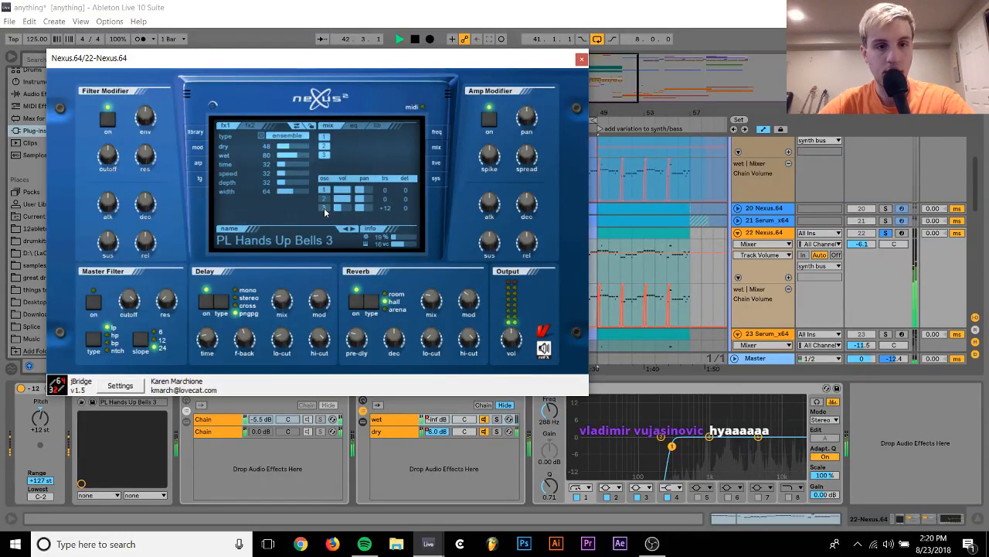
left_click(354, 301)
left_click(209, 306)
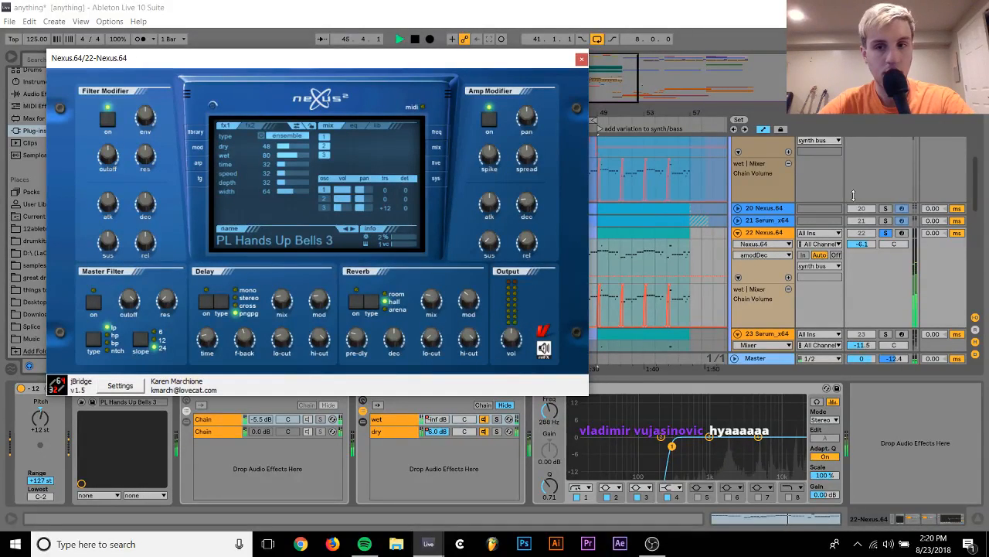
Unsolo track 22 and set its volume to -4.5 dB to balance the Nexus pluck with the other layers
left_click_drag(867, 245, 866, 224)
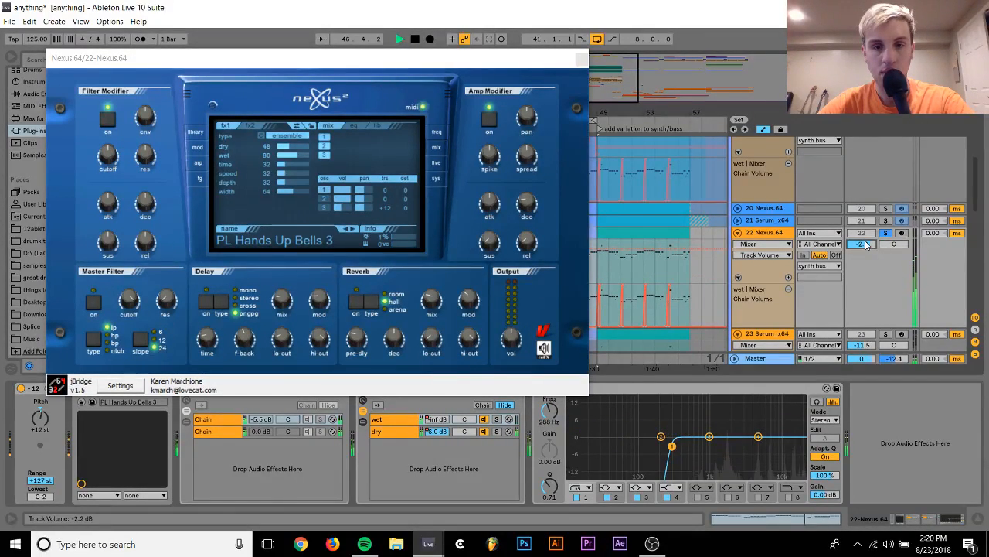
left_click(519, 330)
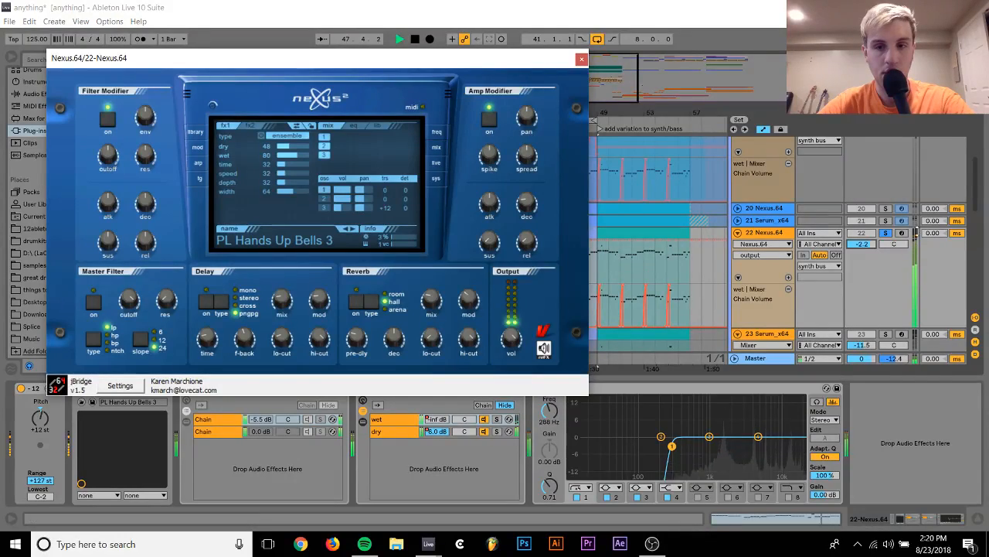
left_click(887, 234)
left_click_drag(861, 245, 861, 254)
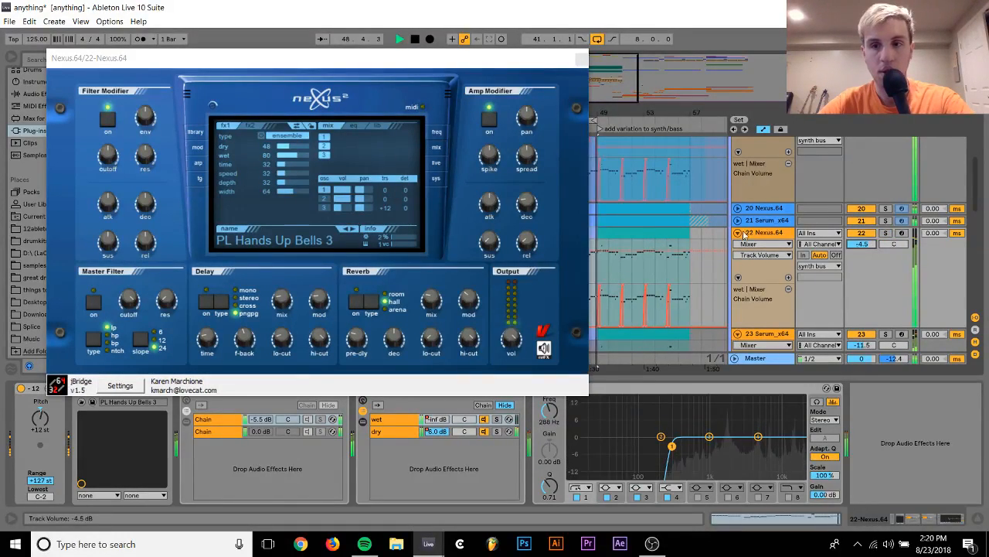
Turn off track 22's -12 Pitch device, stop playback and close the Nexus window
left_click(20, 389)
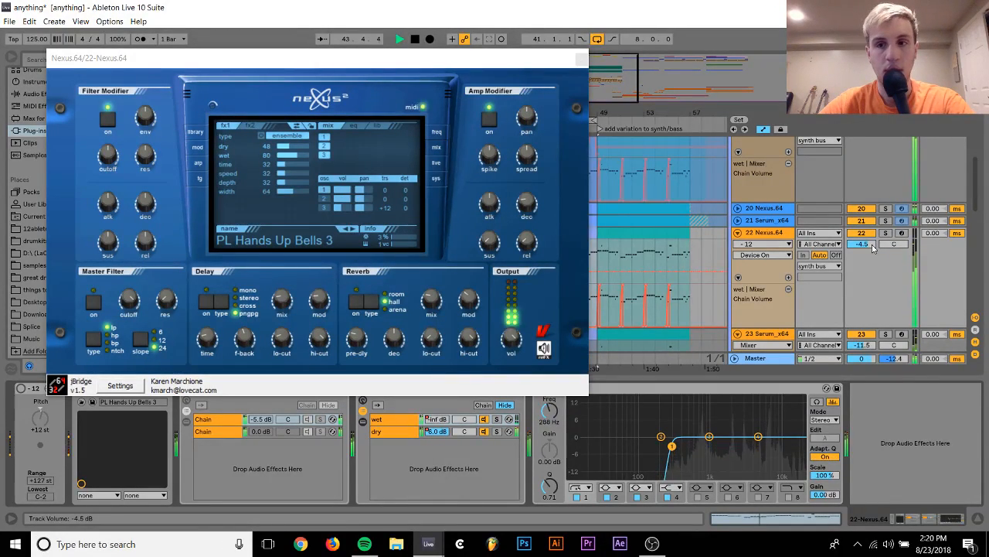
key("space")
left_click(580, 61)
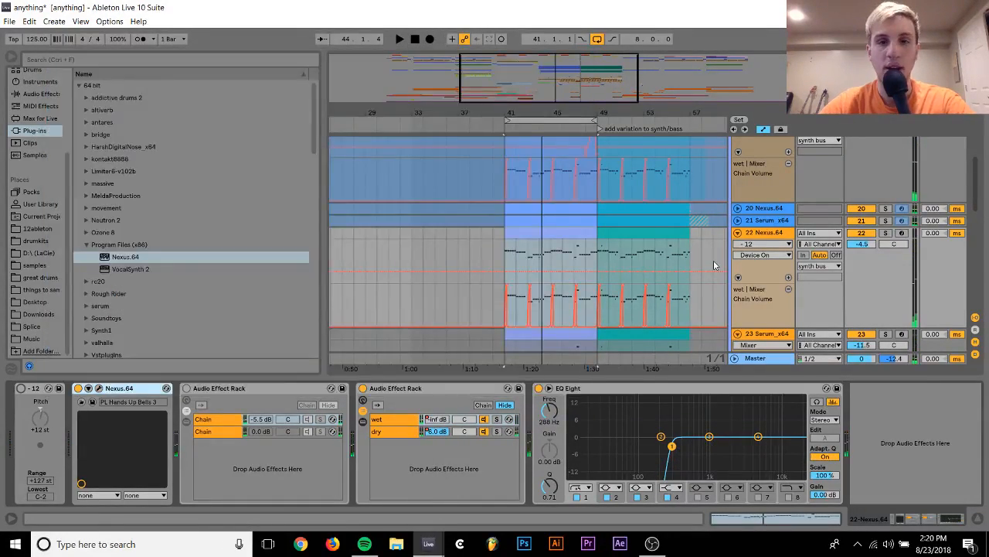
Freeze track 23, the Serum_x64 track below the Nexus layer
left_click(713, 260)
right_click(760, 269)
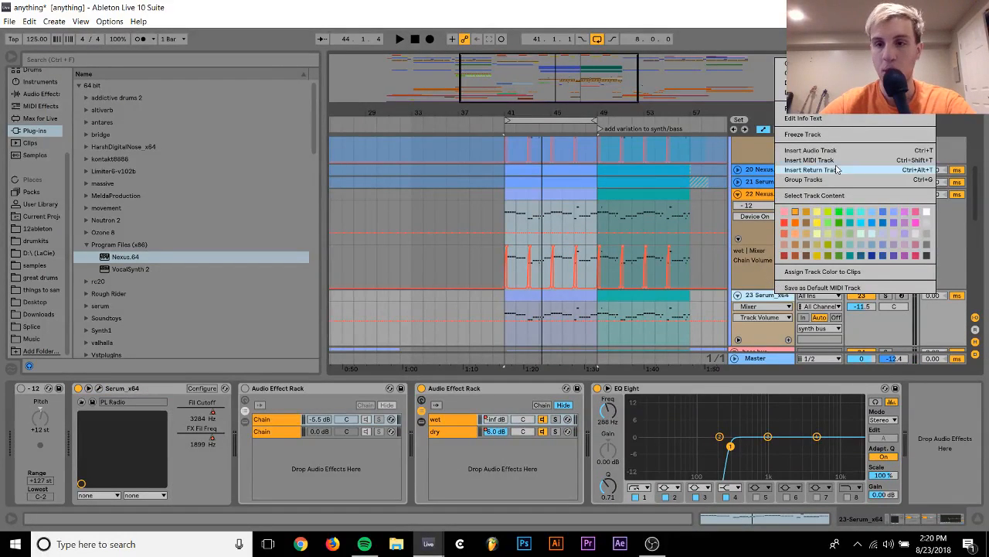
left_click(802, 135)
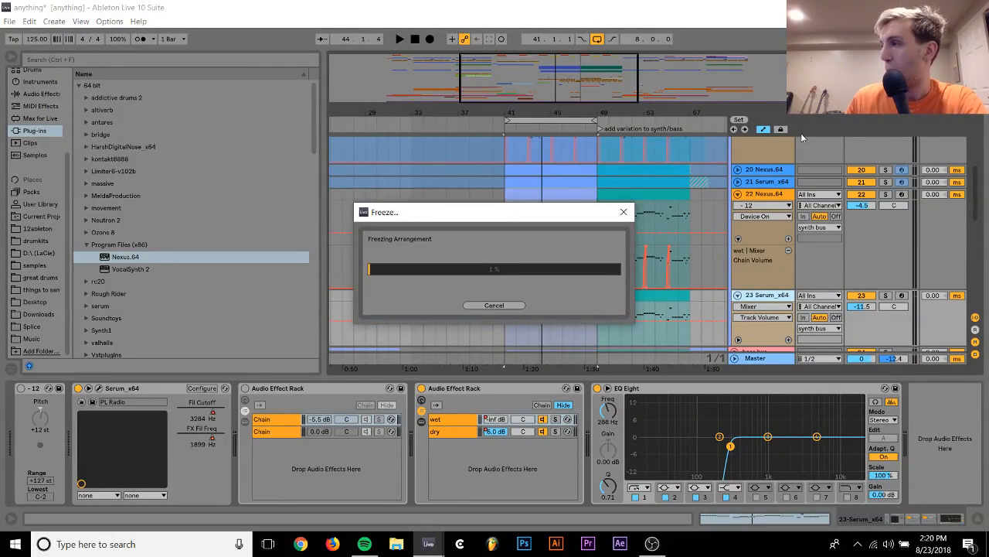
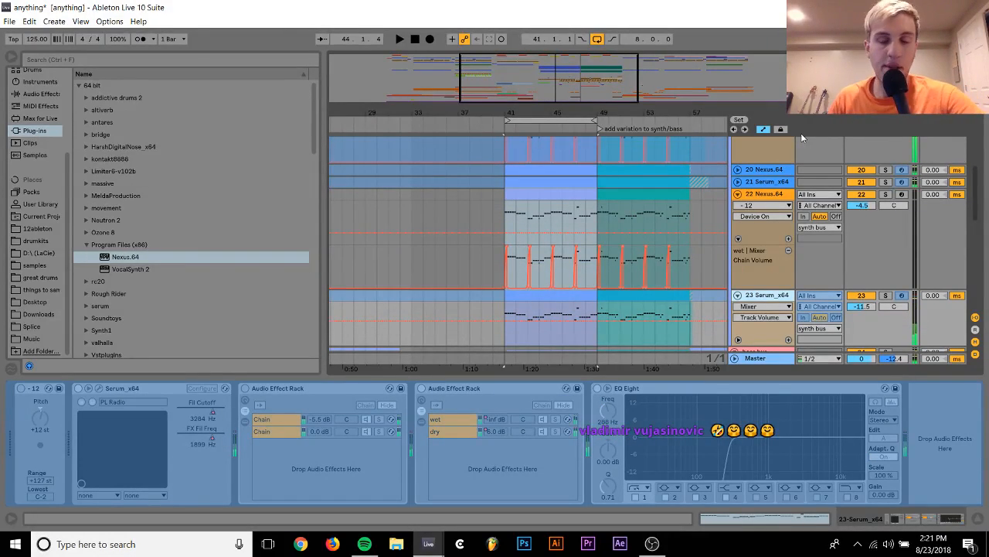
Play the loop and lower track 22's volume to -5.2 dB
left_click(776, 195)
key("space")
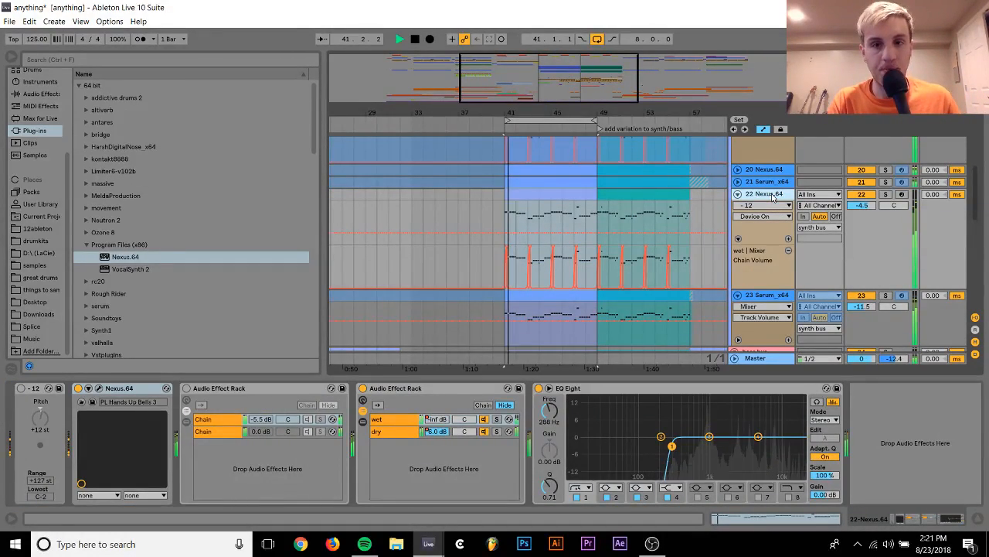
left_click_drag(860, 202, 861, 206)
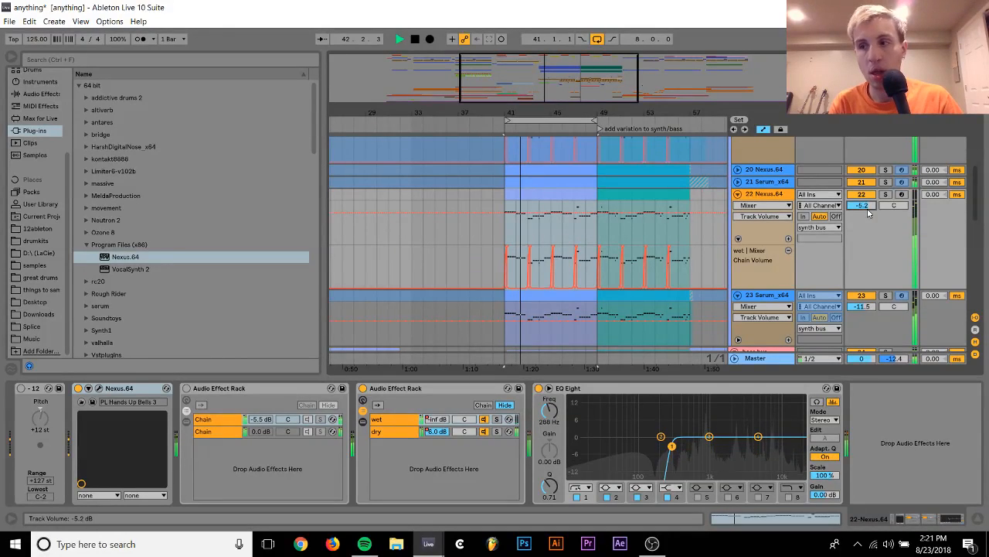
Add the -12 Pitch preset from the MIDI effects to track 22 and lower the track's volume to -15.7 dB
left_click(40, 106)
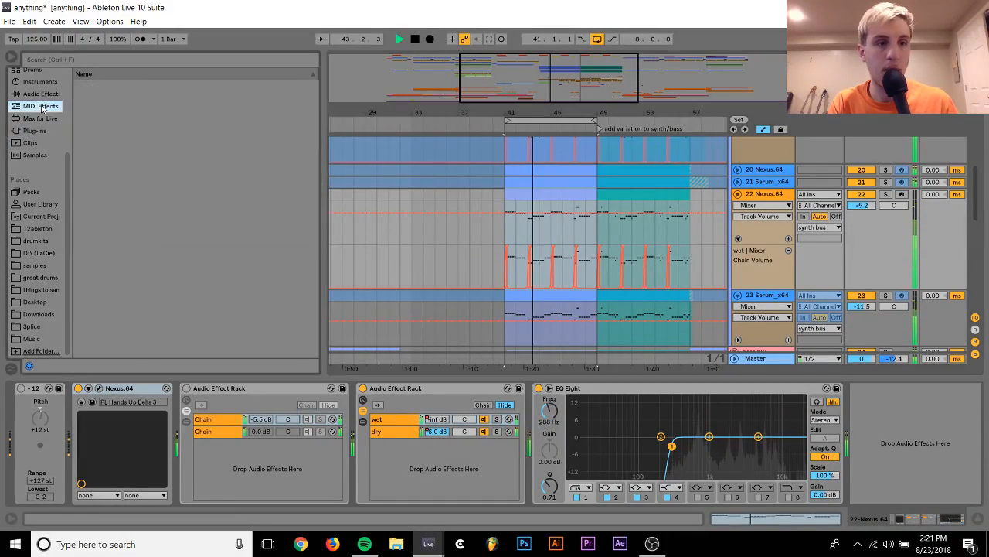
left_click(104, 134)
left_click(106, 146)
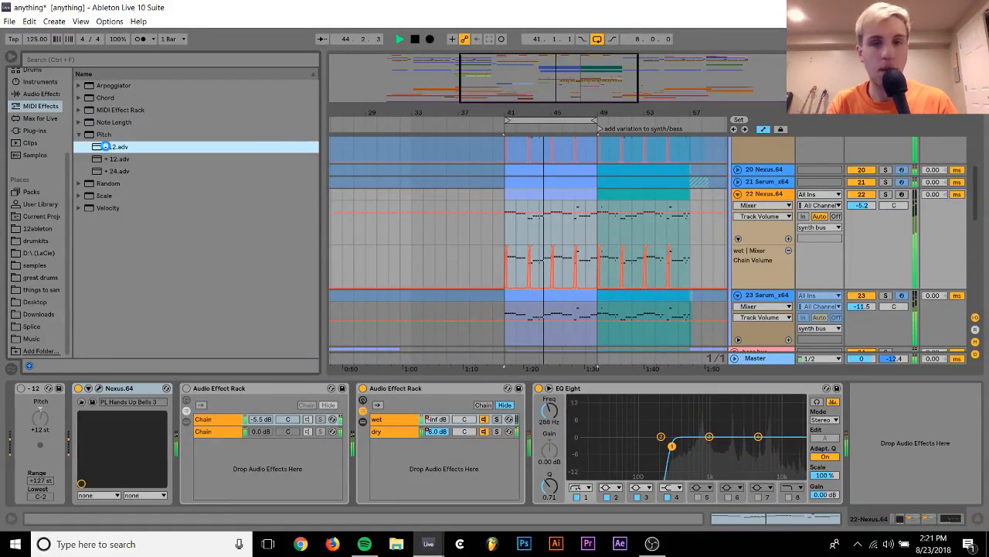
double_click(106, 146)
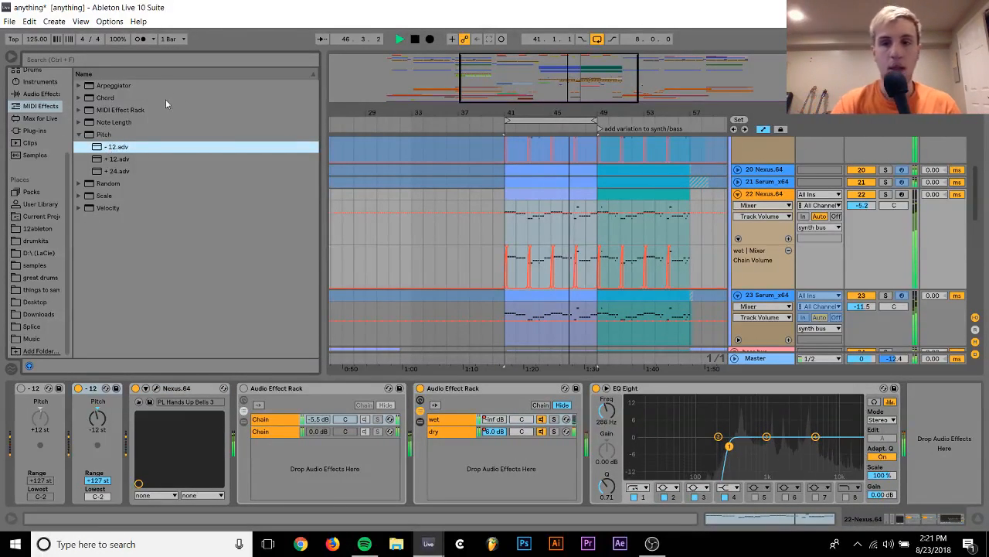
mouse_move(863, 206)
left_mouse_down()
mouse_move(863, 224)
mouse_move(860, 213)
left_mouse_up()
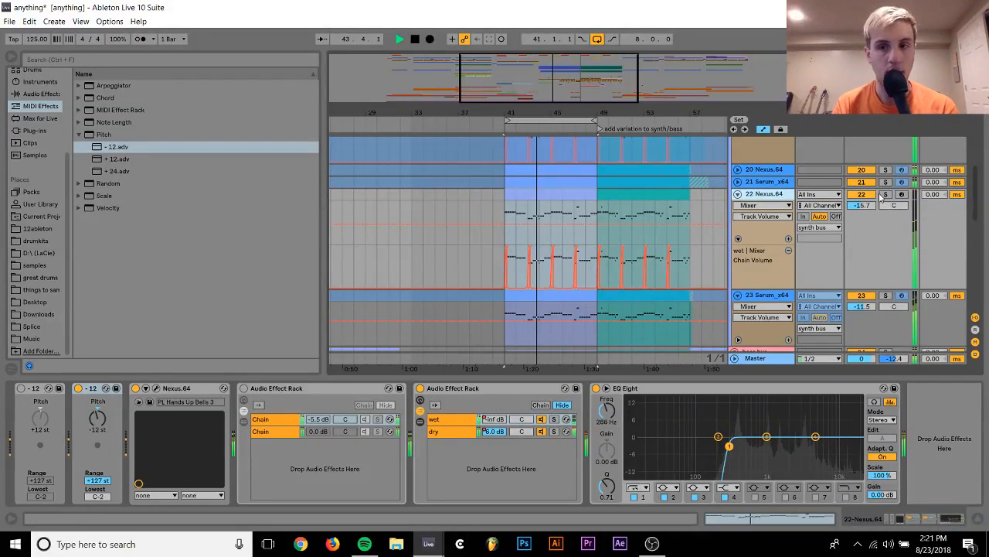
Solo track 22, show its Nexus instrument and audition the oscillators of PL Hands Up Bells 3 one at a time
left_click(883, 195)
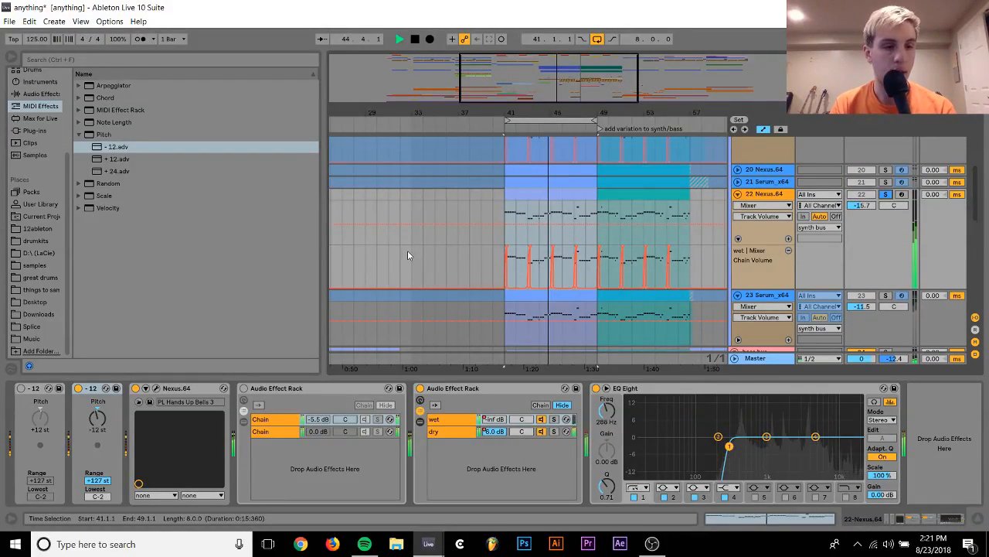
left_click(157, 388)
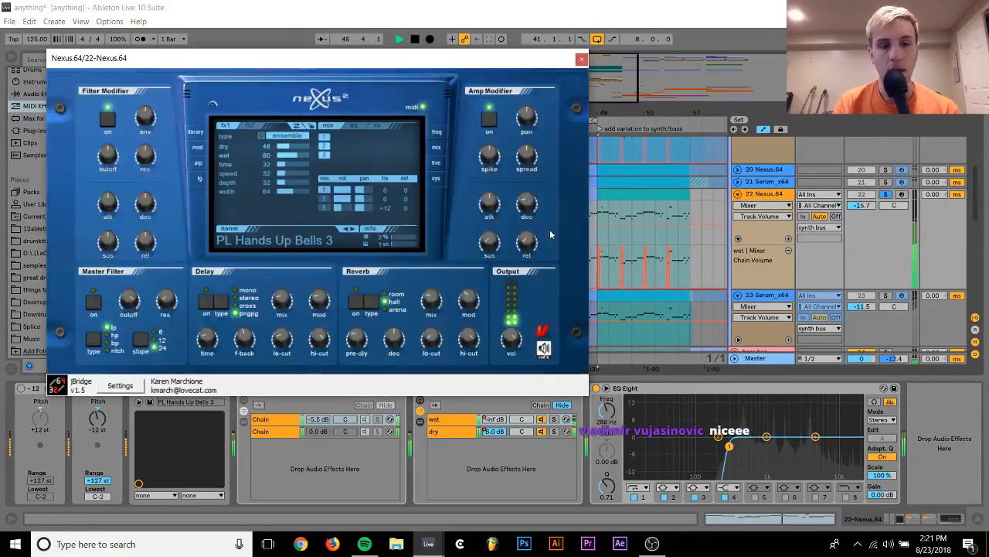
left_click(324, 190)
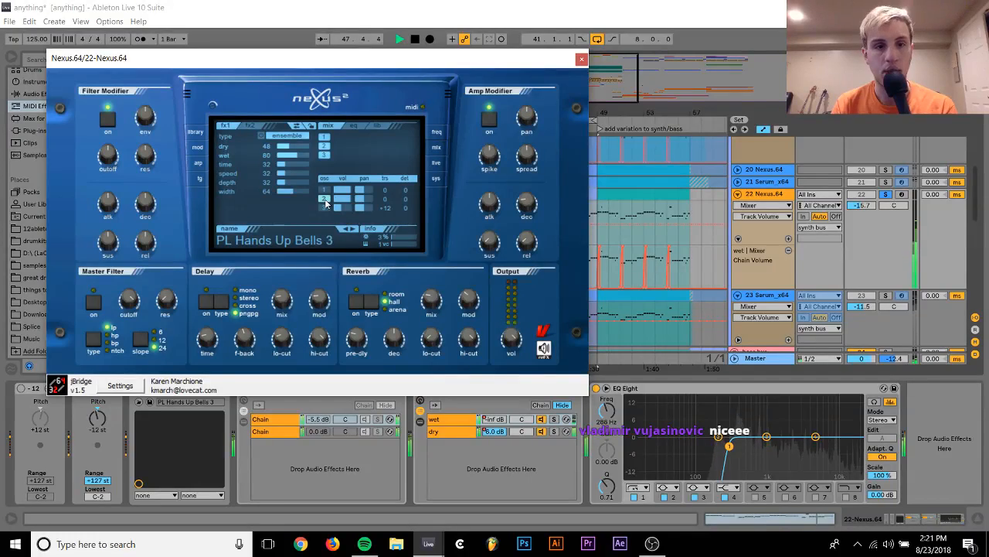
left_click(325, 201)
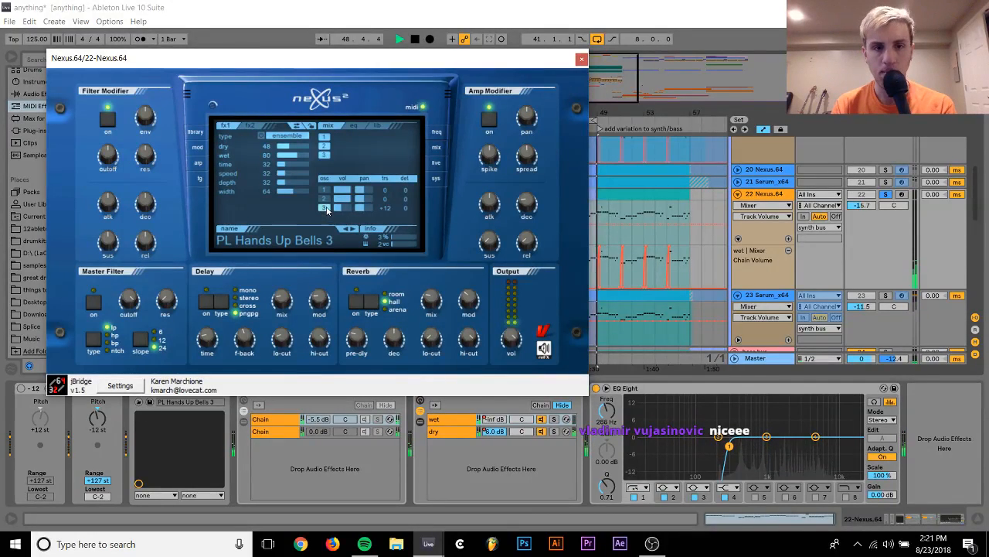
Raise track 22's volume to -0.7 dB, solo the track and stop playback
left_click(901, 227)
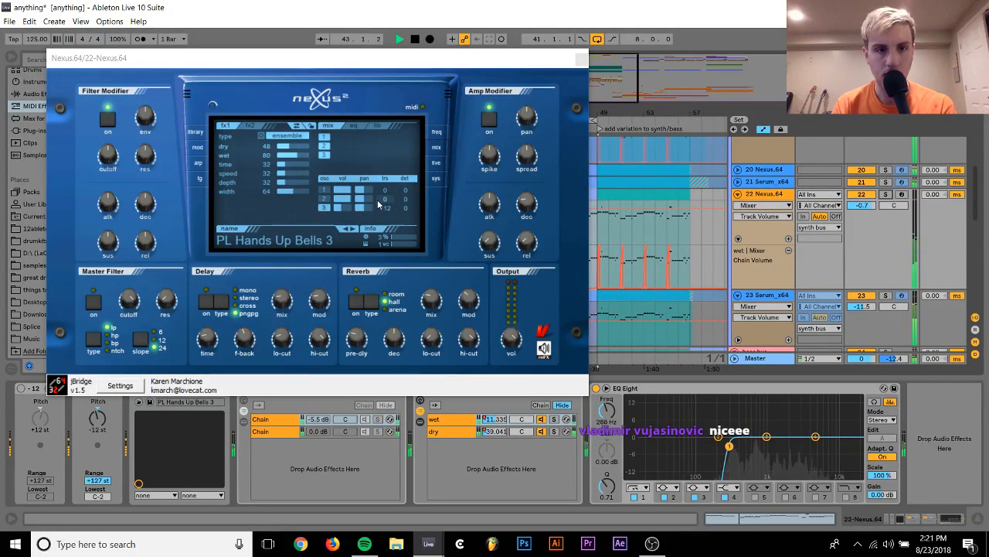
left_click(887, 194)
key("space")
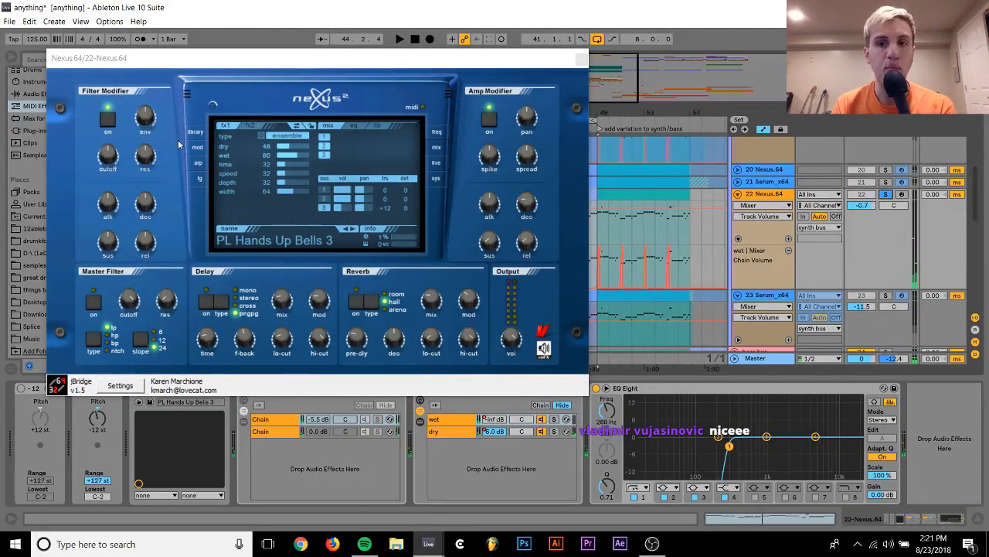
Show the Nexus preset library
left_click(178, 140)
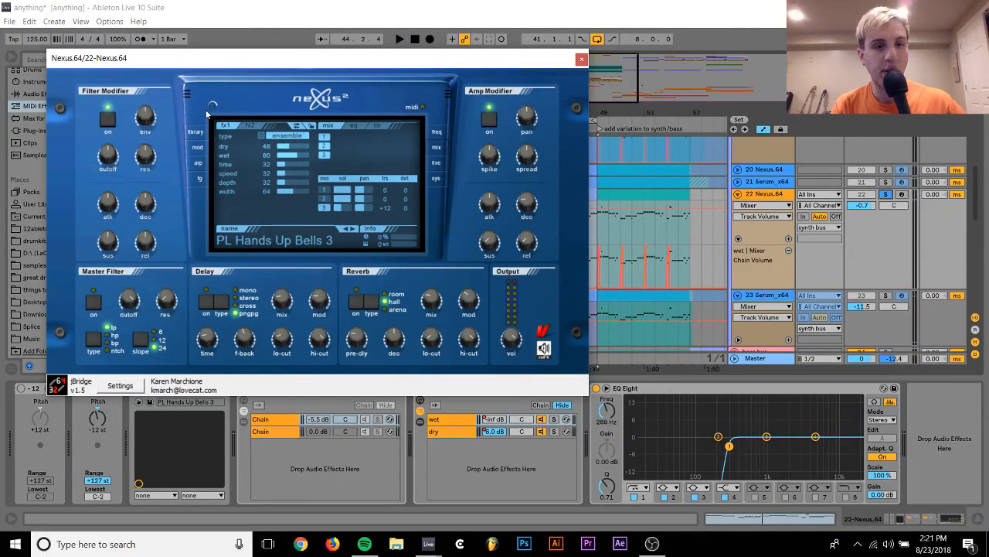
left_click(196, 132)
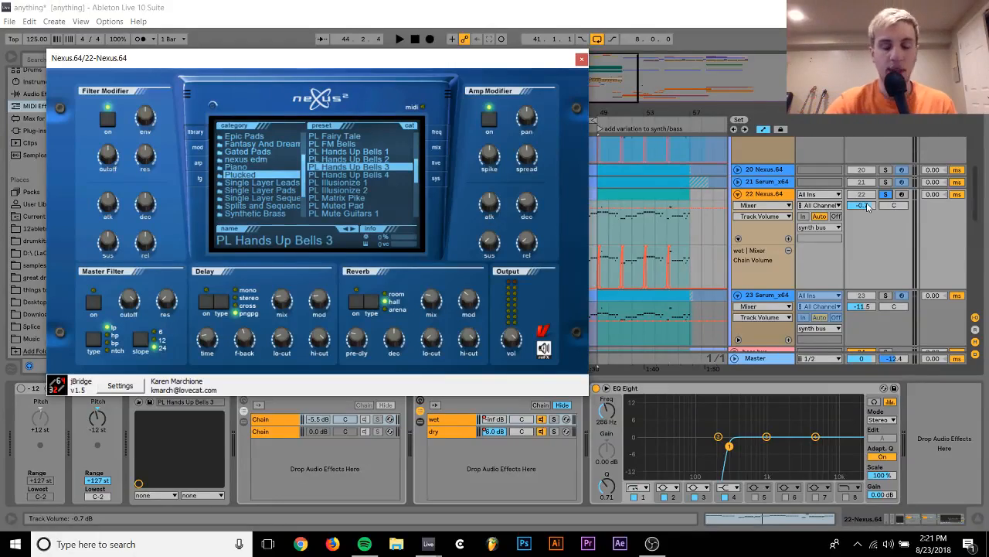
Look at the mixer in the streamingandvideo Live set and return to the anything project
left_click(428, 543)
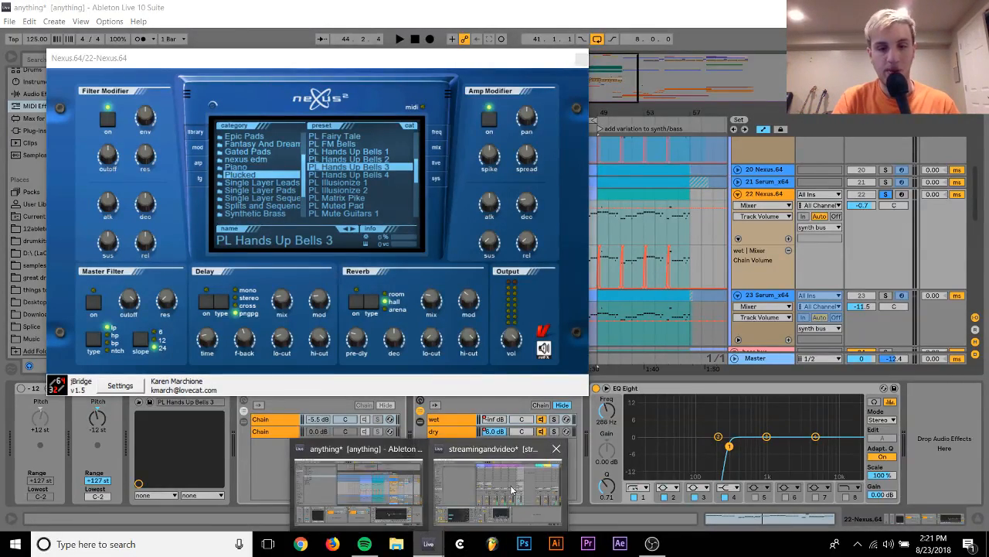
left_click(511, 489)
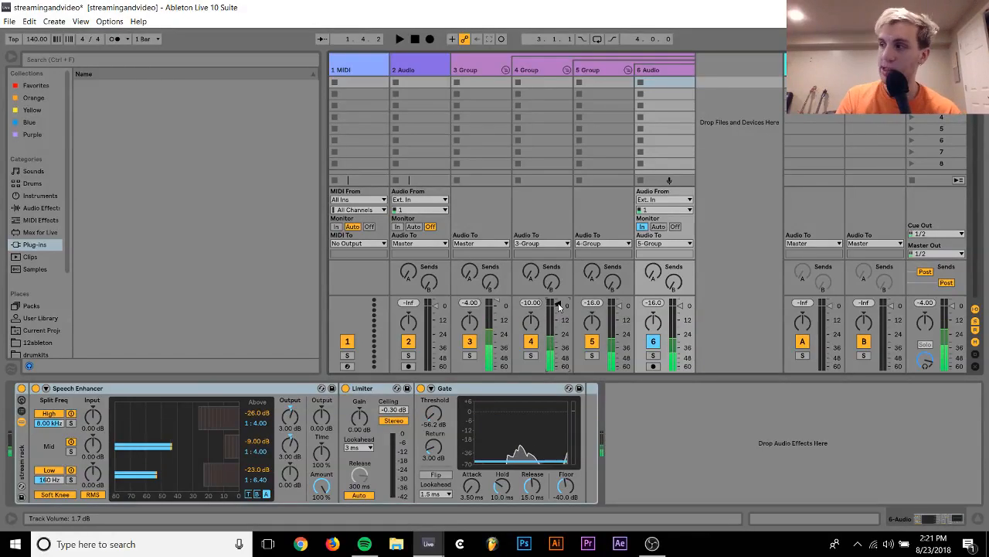
mouse_move(428, 542)
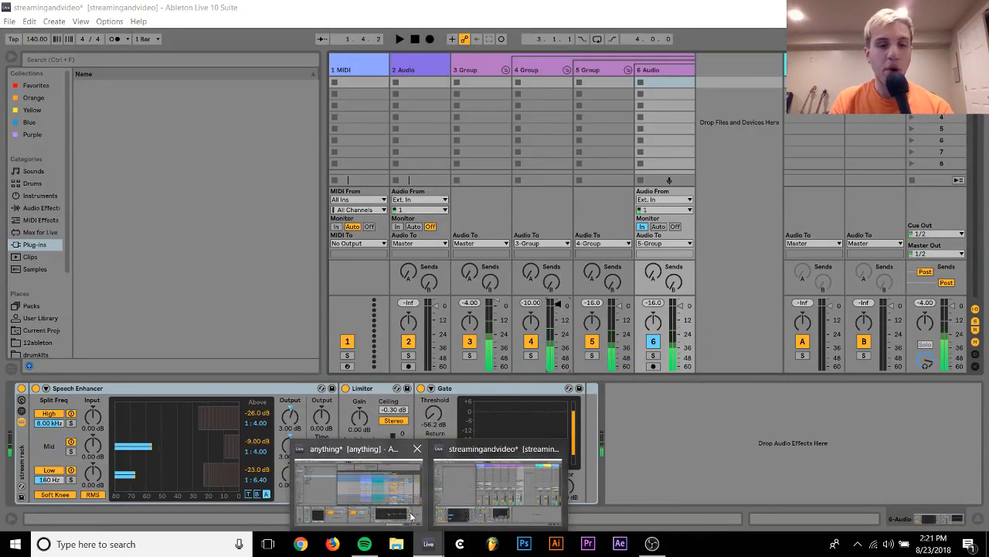
left_click(412, 517)
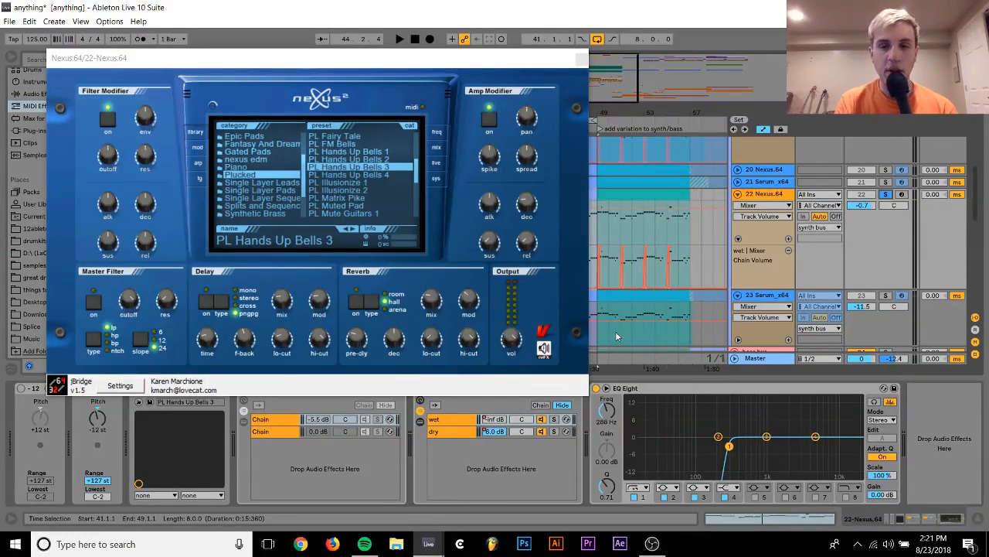
Load and play the Plucked preset PL Hands Up Bells 2, showing its mix page with delay and reverb switched off
left_click(364, 158)
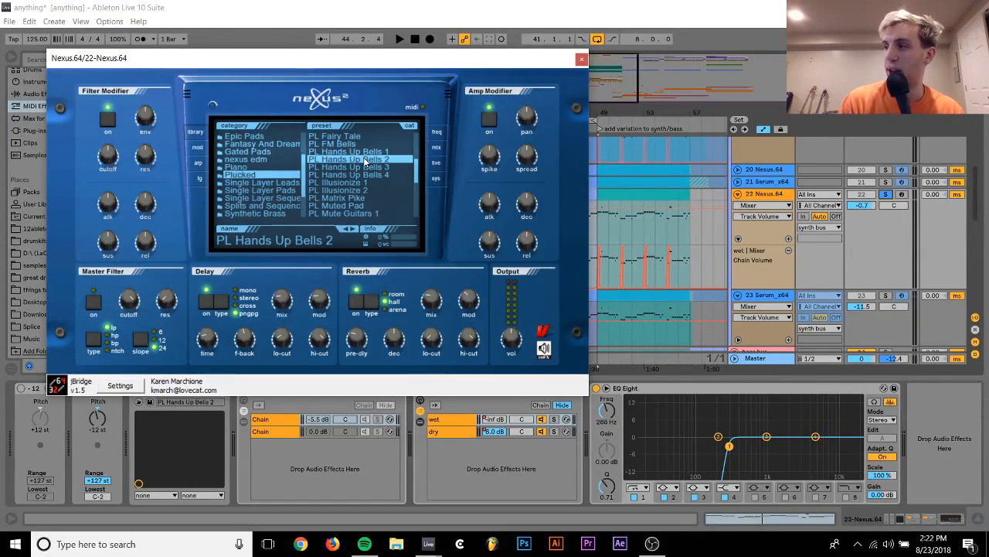
key("space")
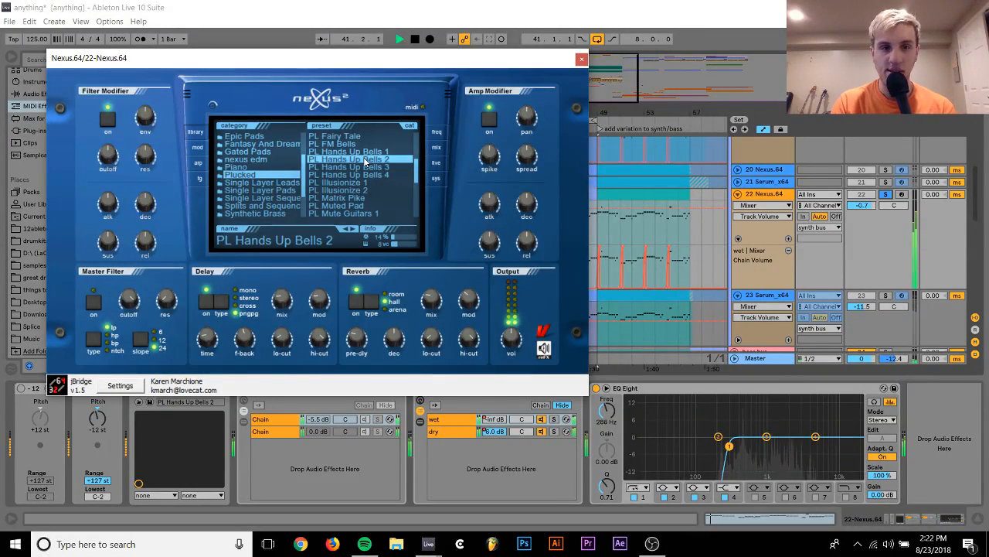
left_click(436, 147)
key("space")
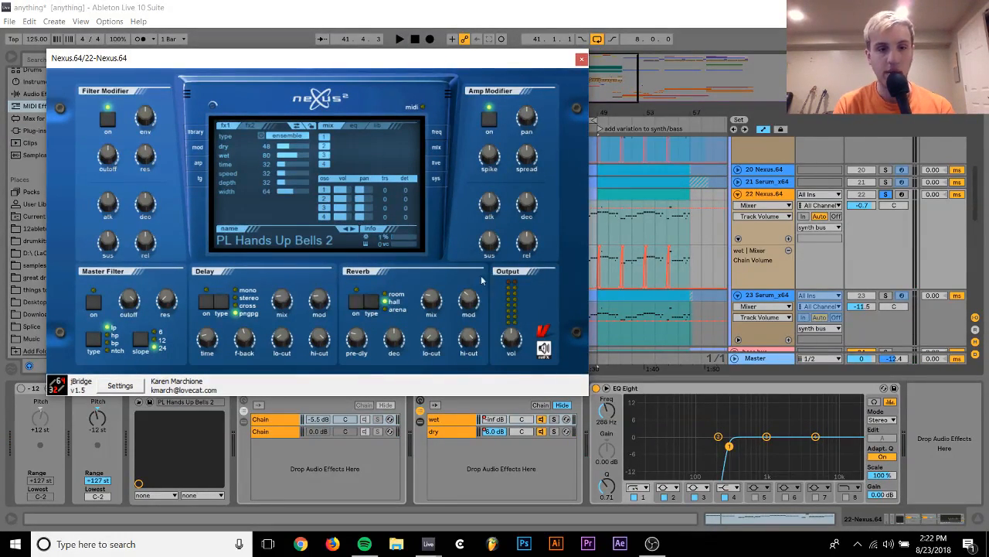
Shorten the Nexus amp envelope by lowering the sustain, setting decay to -110 and release to -127
left_click_drag(489, 243, 449, 429)
left_click_drag(523, 204, 536, 289)
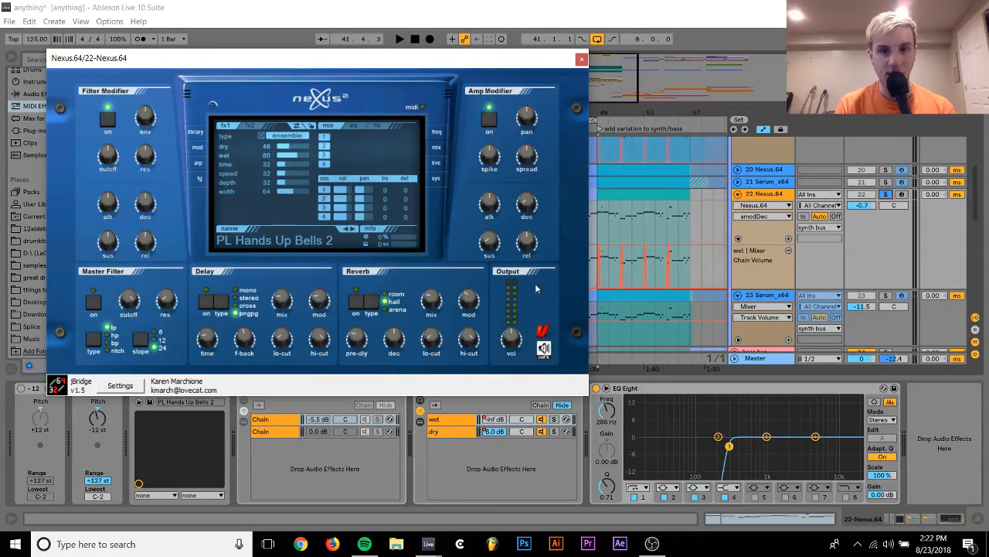
left_click_drag(527, 243, 461, 541)
key("space")
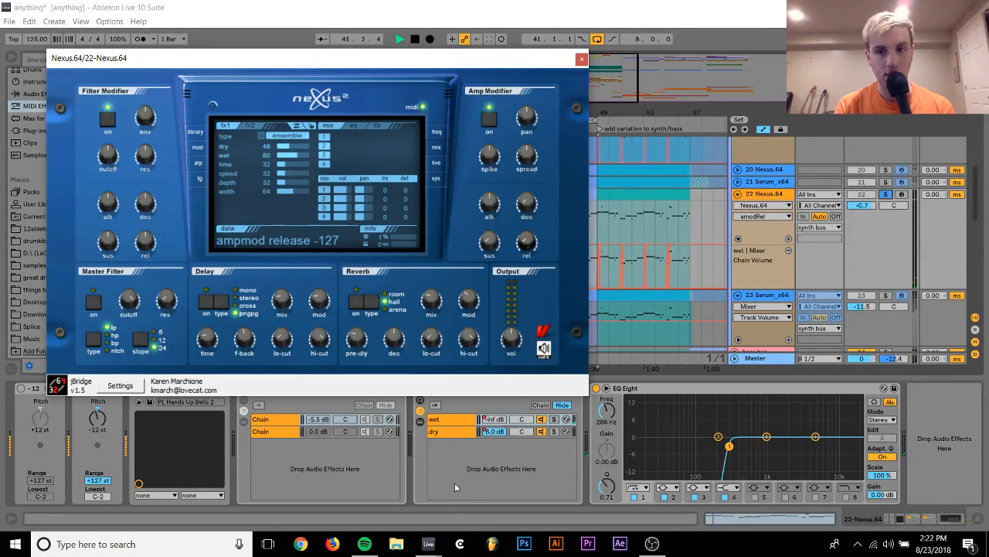
left_click_drag(524, 207, 524, 195)
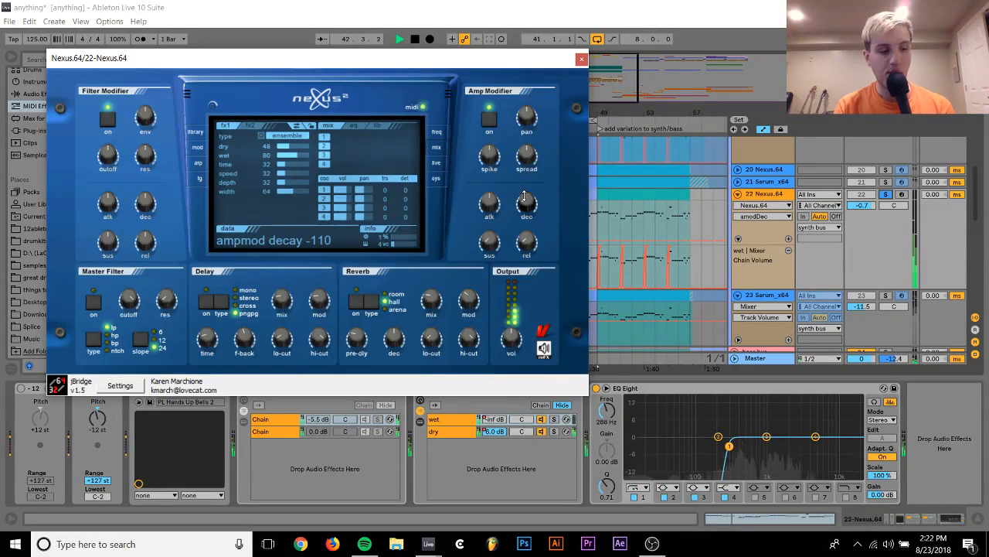
left_click(526, 244)
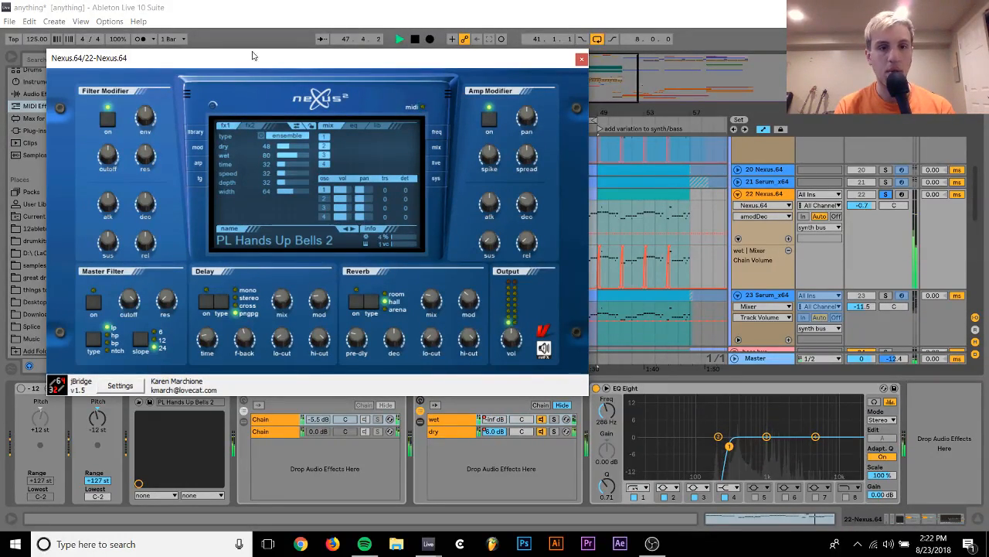
Turn off track 22's -12 st Pitch device and unsolo the track
left_click_drag(252, 56, 473, 45)
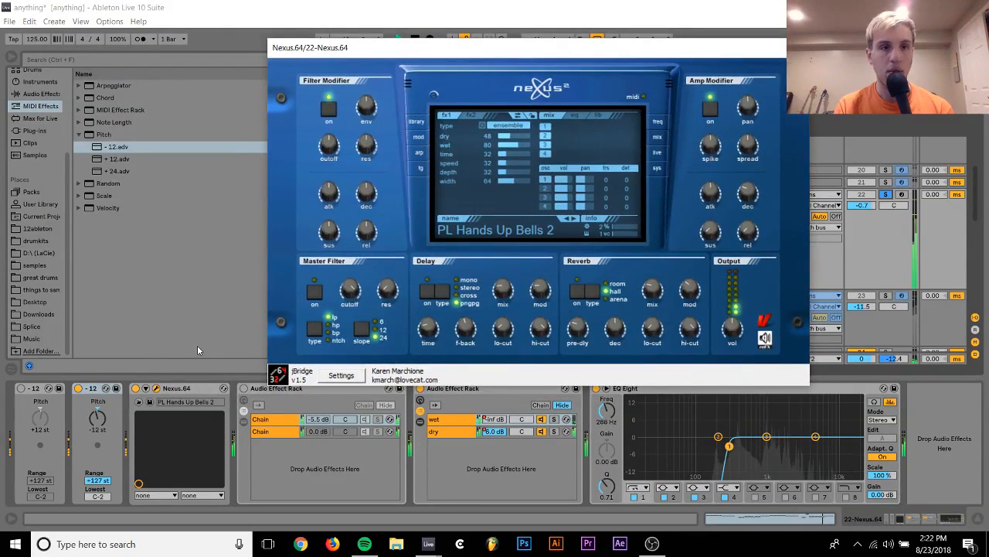
left_click(80, 390)
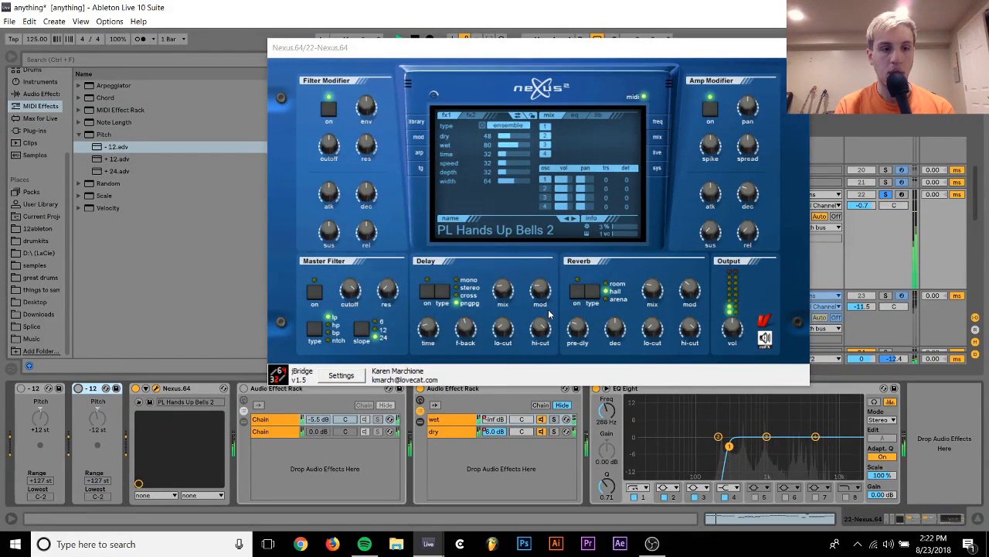
left_click(887, 194)
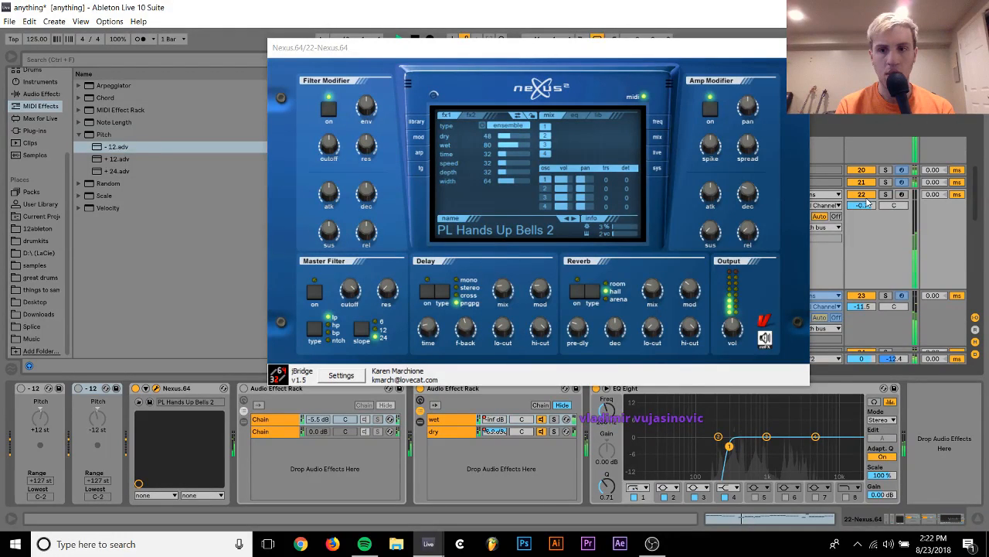
Turn on track 22's +12 st Pitch device and set the track volume to -2.0 dB against the other layers
left_click_drag(868, 202, 867, 207)
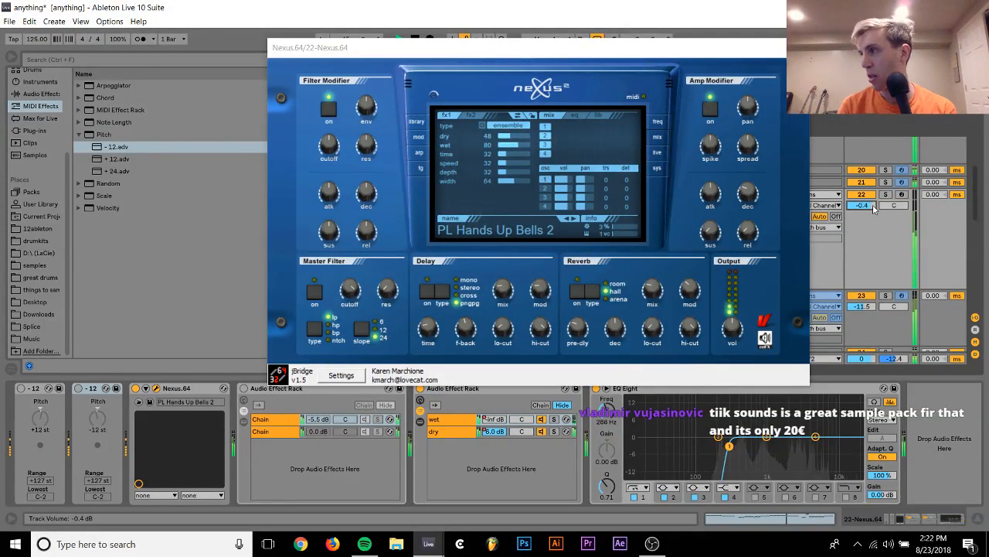
left_click_drag(868, 206, 867, 227)
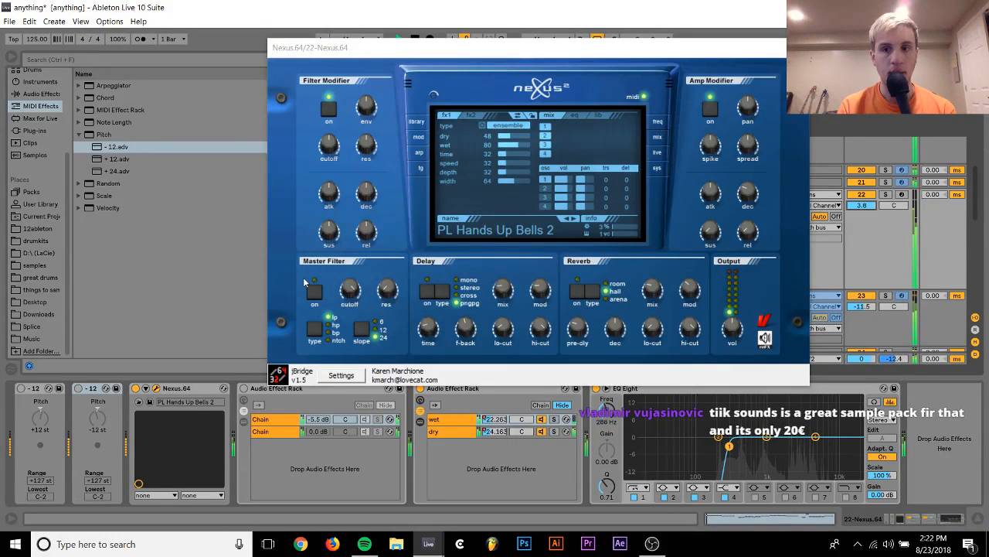
left_click(21, 388)
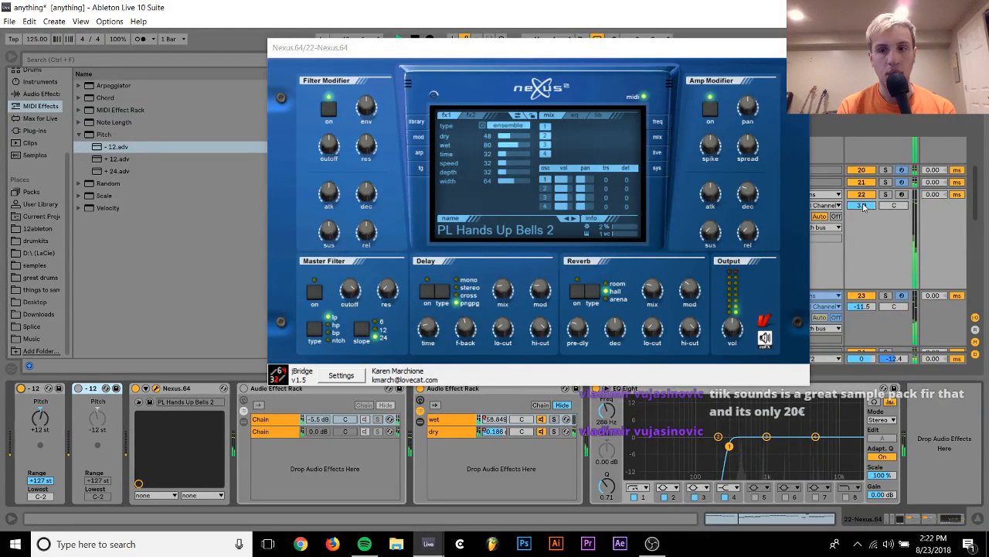
left_click_drag(863, 207, 867, 215)
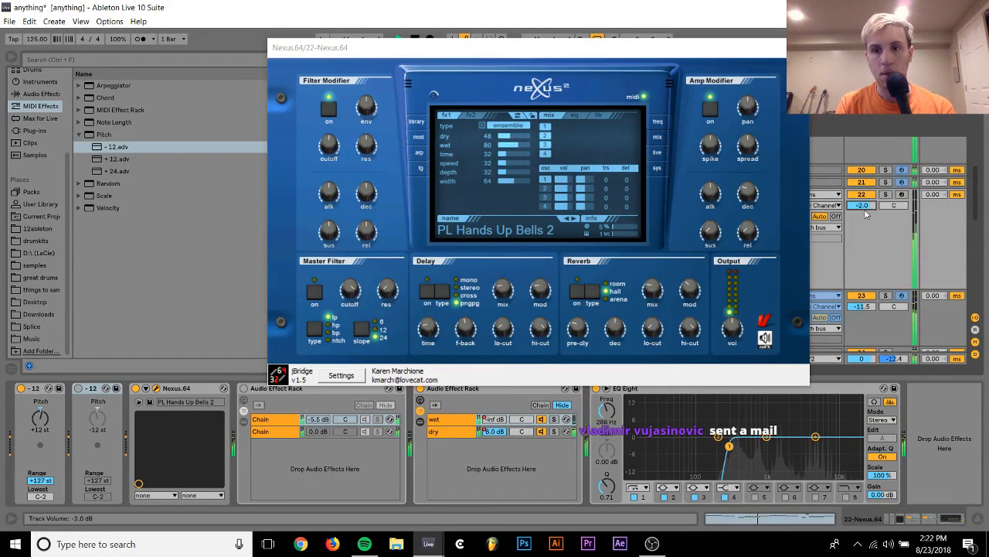
Audition the oscillators of PL Hands Up Bells 2 with track 22 soloed and show the Nexus lib page
left_click(887, 194)
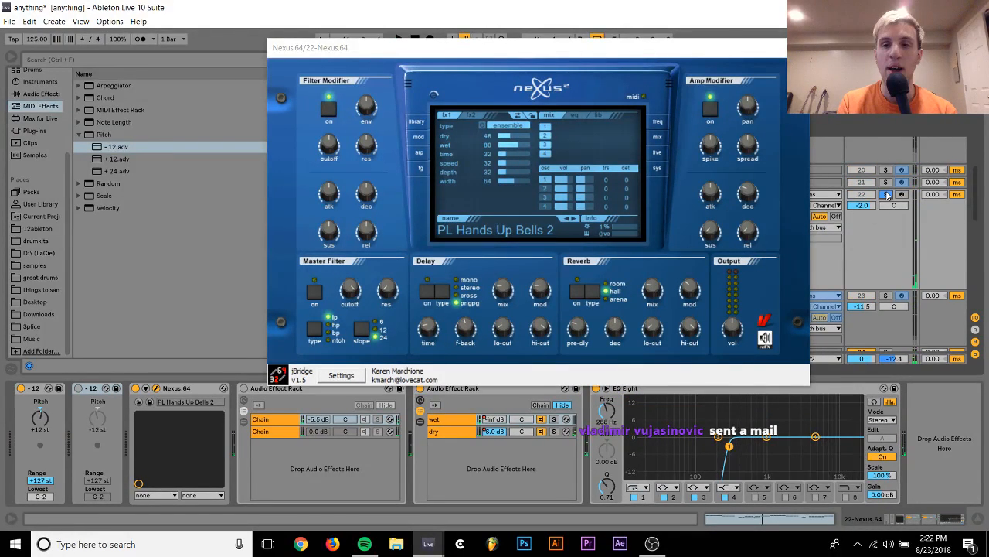
left_click(548, 189)
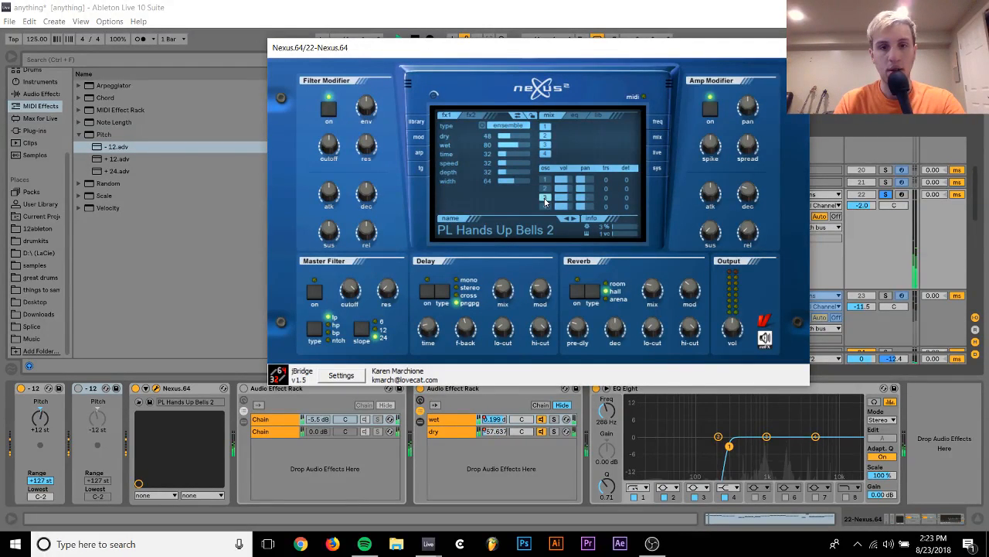
left_click(594, 116)
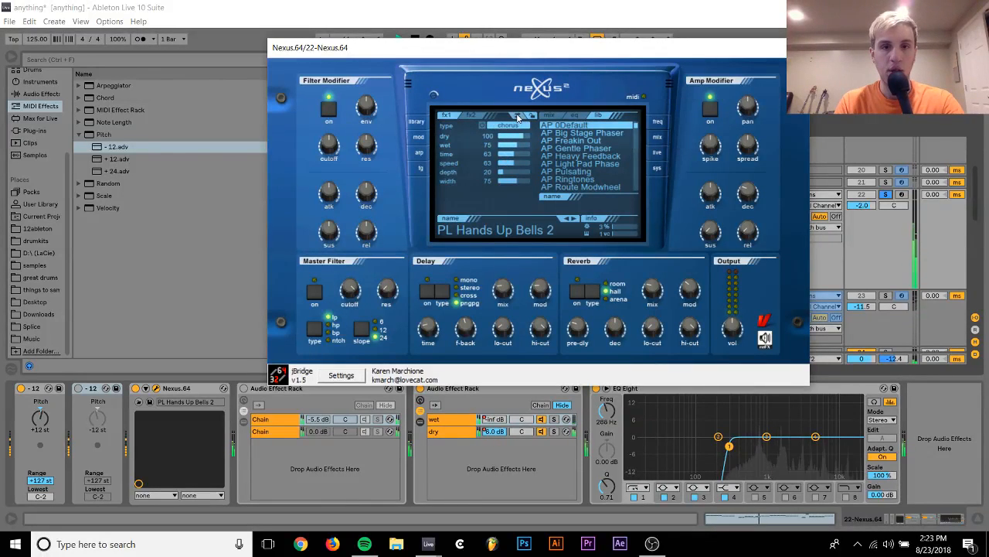
Show the Nexus oscillator mix page and set track 22's volume to -1.1 dB while comparing the layer soloed and unsoloed
left_click(517, 116)
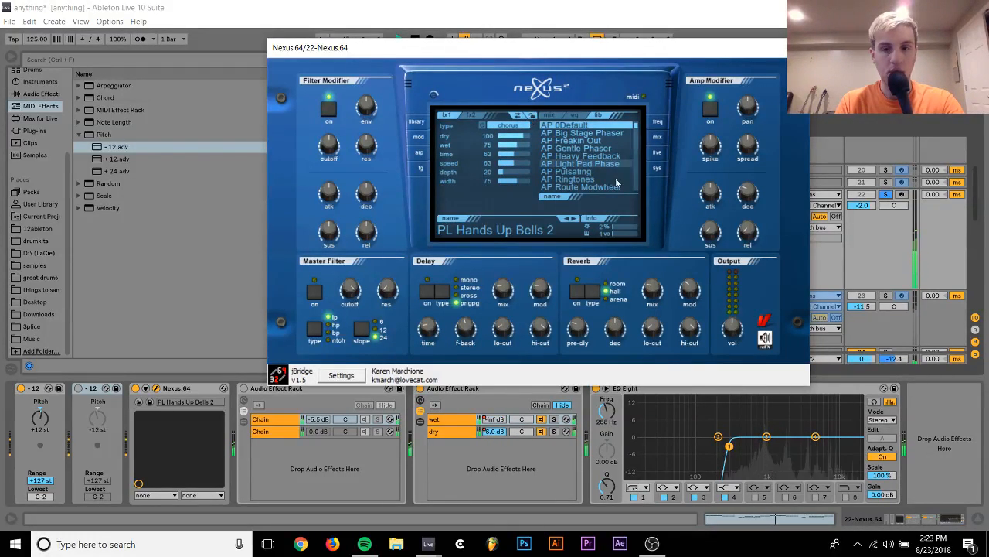
left_click(894, 194)
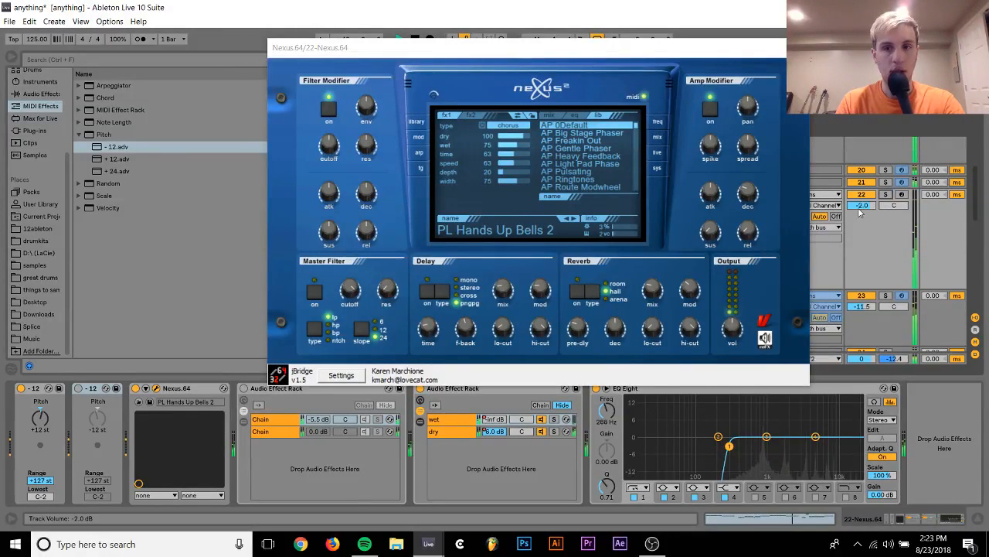
left_click(548, 118)
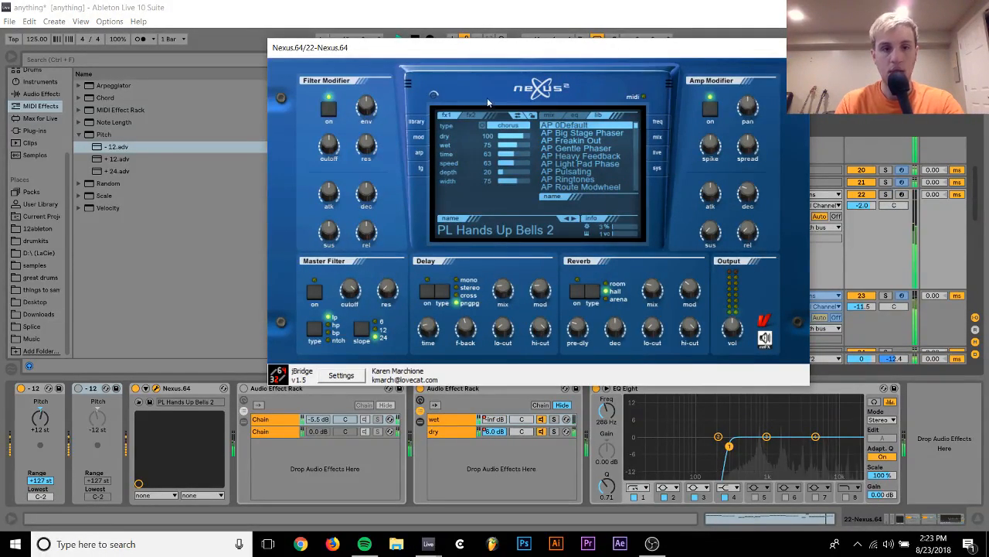
left_click(546, 115)
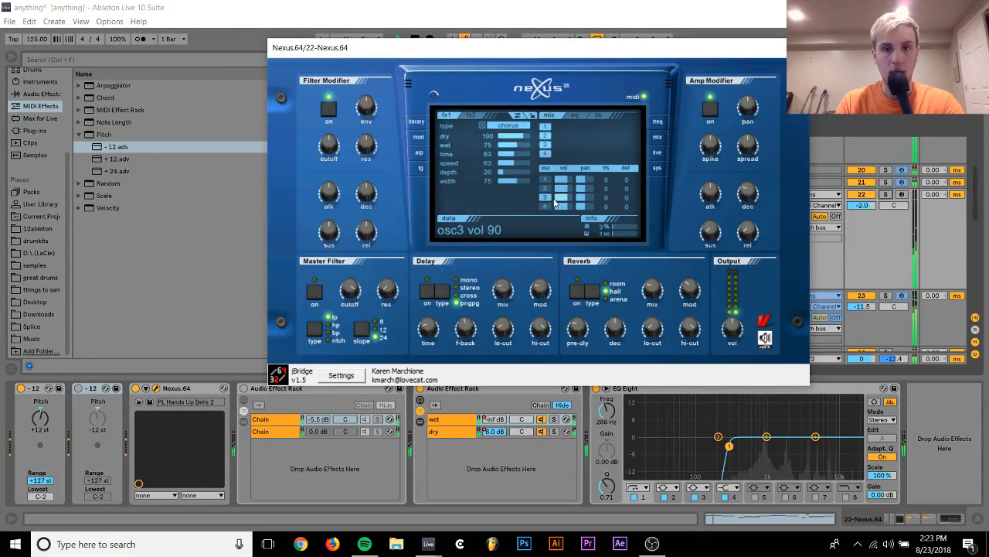
left_click(868, 205)
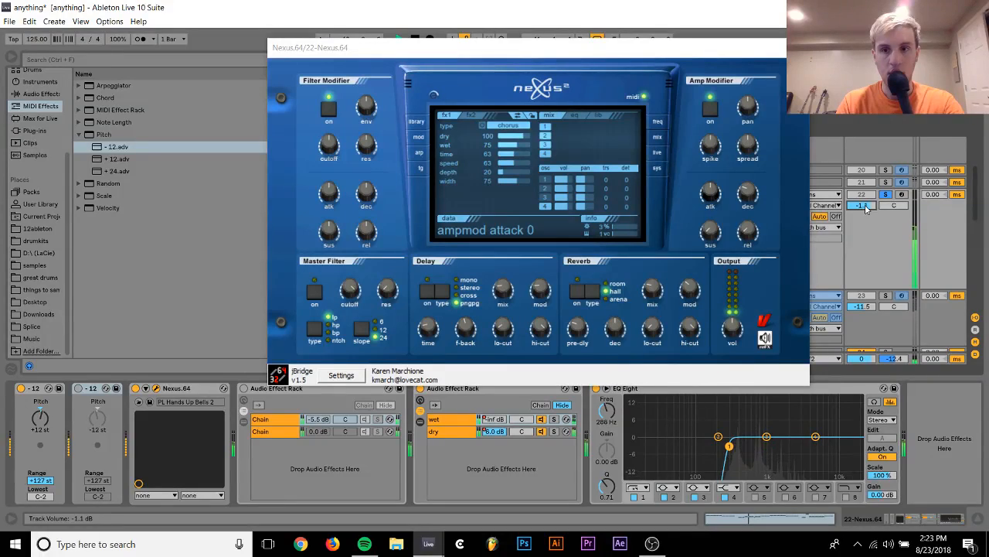
Load the plucked preset PL Hands Up Bells 1 in Nexus and return to its oscillator mix page
left_click(418, 121)
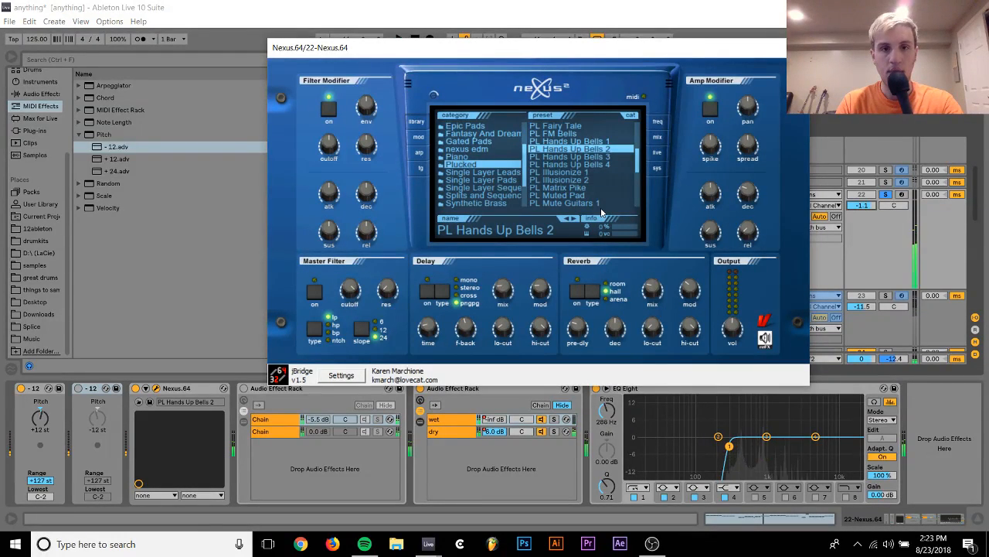
left_click(593, 142)
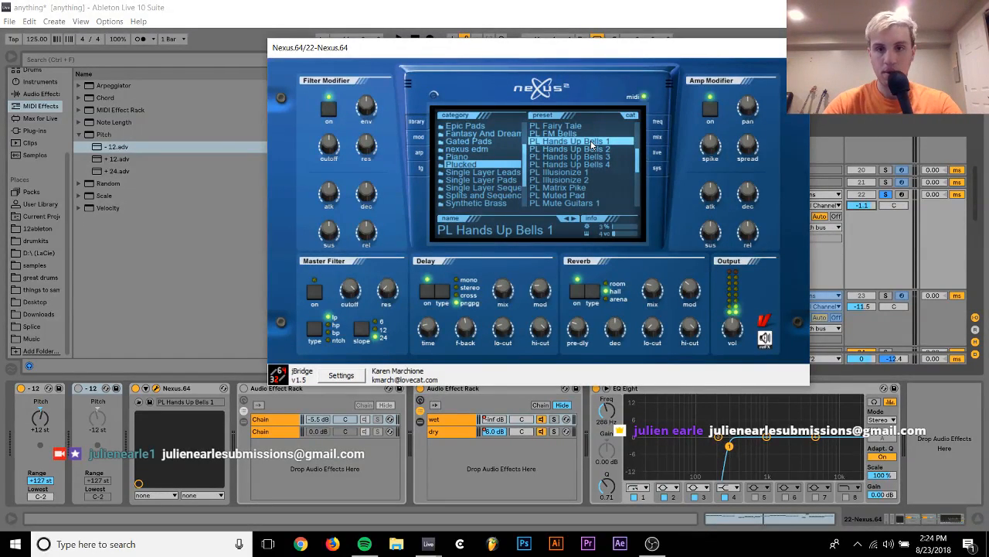
left_click(657, 137)
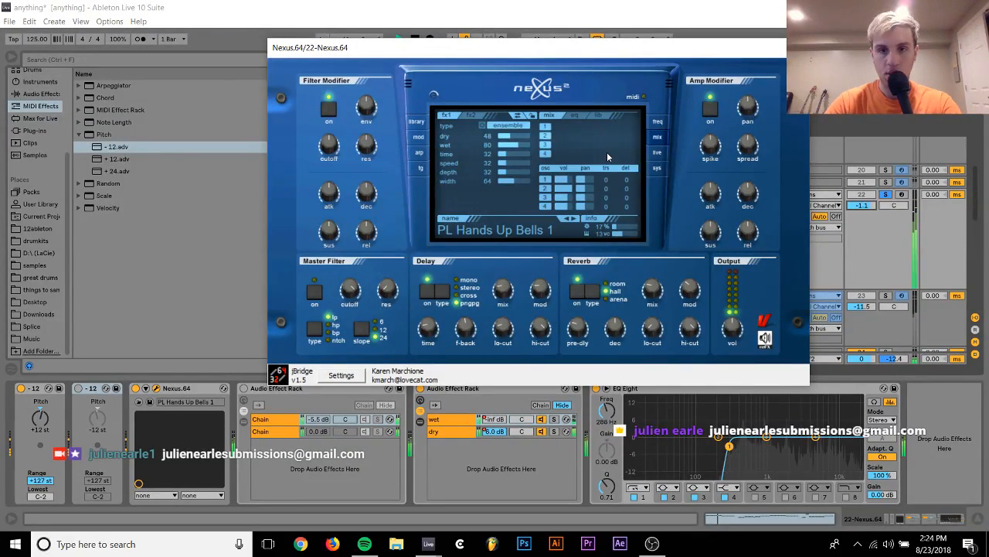
Turn off the Nexus delay and reverb and disable oscillators 2, 3 and 4, leaving only oscillator 1
left_click(431, 291)
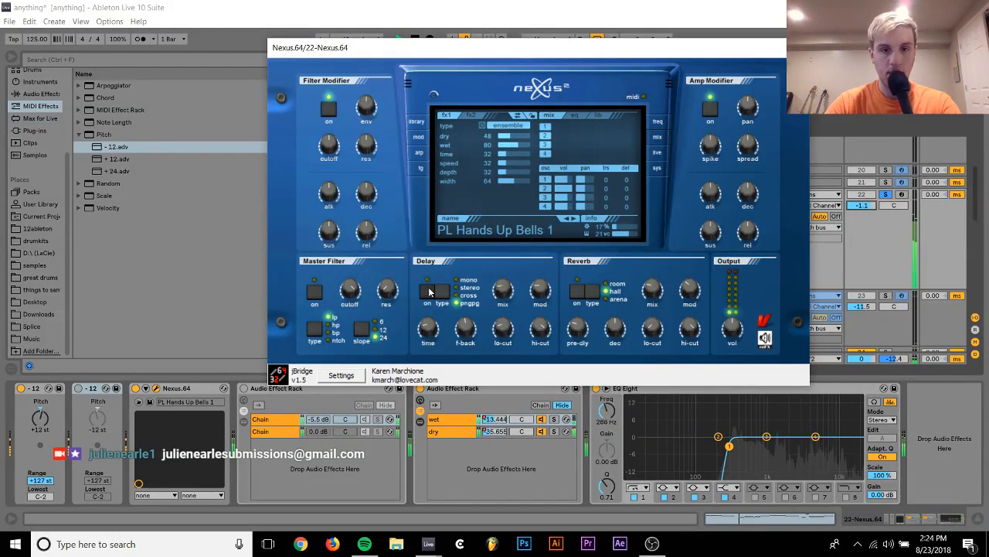
left_click(545, 137)
left_click(547, 146)
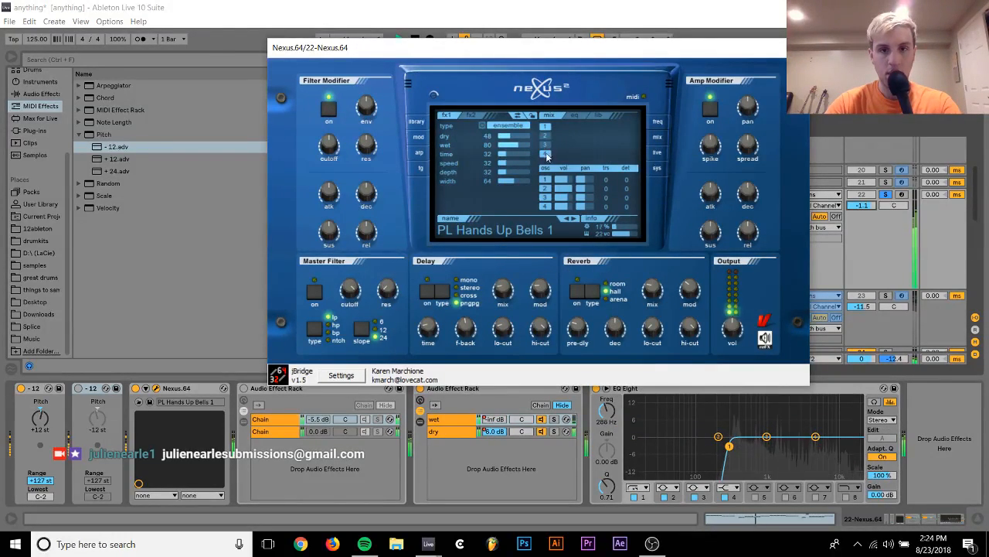
left_click(546, 154)
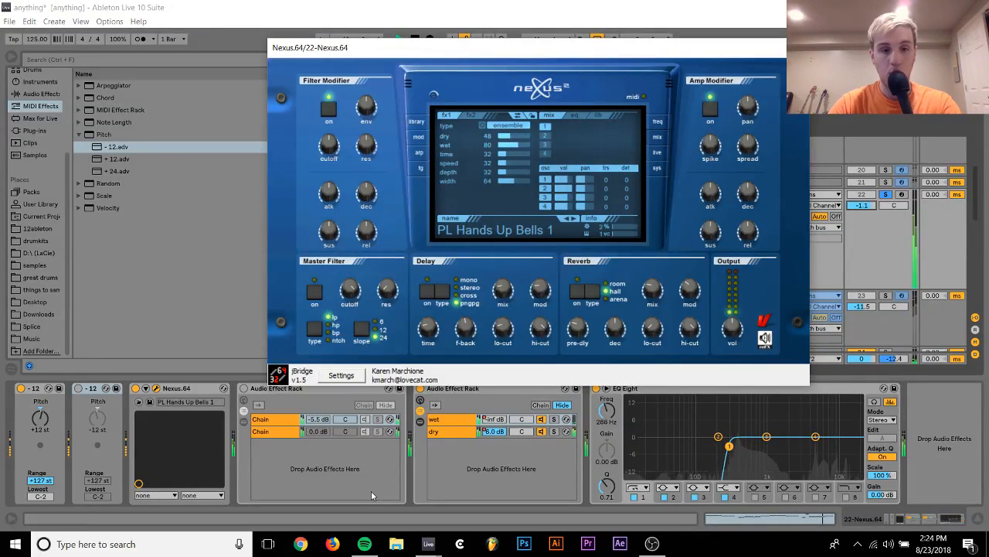
Unsolo track 22, close the Nexus window and raise the track volume to 3.0 dB
left_click(887, 195)
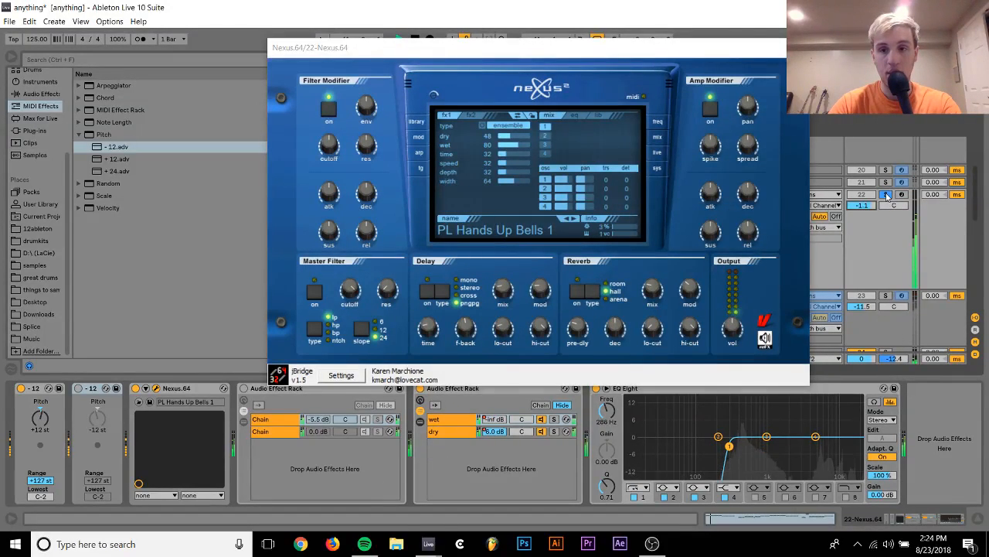
left_click(797, 47)
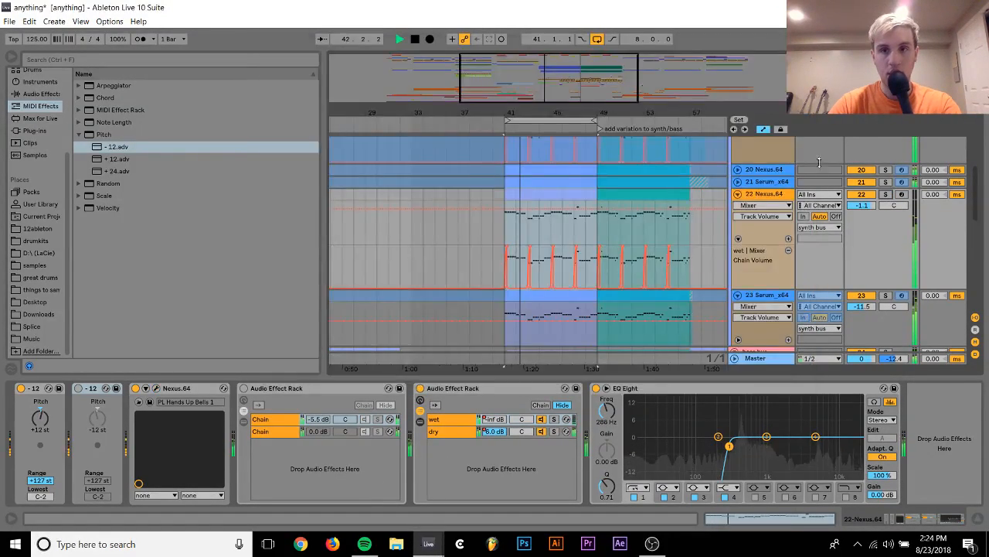
left_click_drag(866, 207, 866, 178)
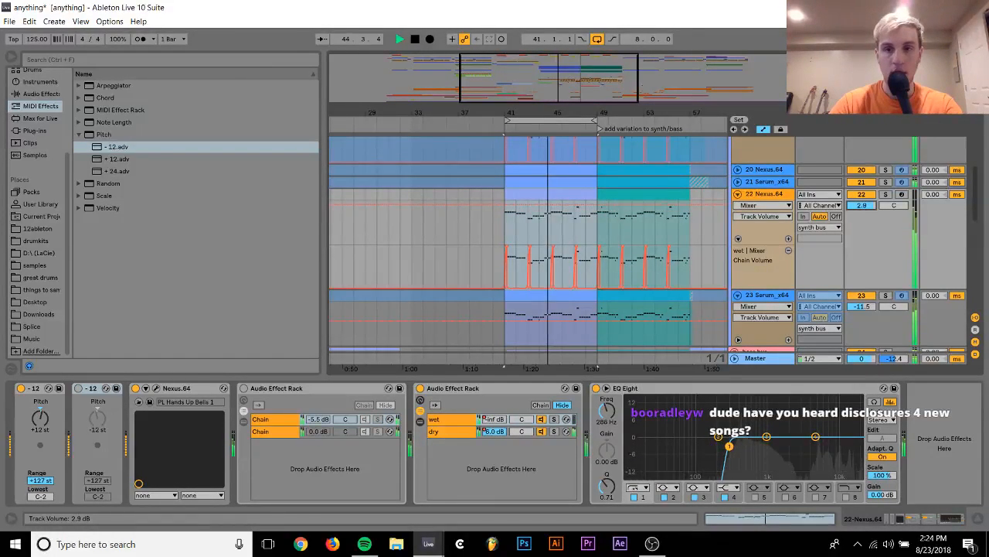
Compare tracks 20 and 22 in solo, ending with track 22 soloed, and stop playback
left_click(886, 170)
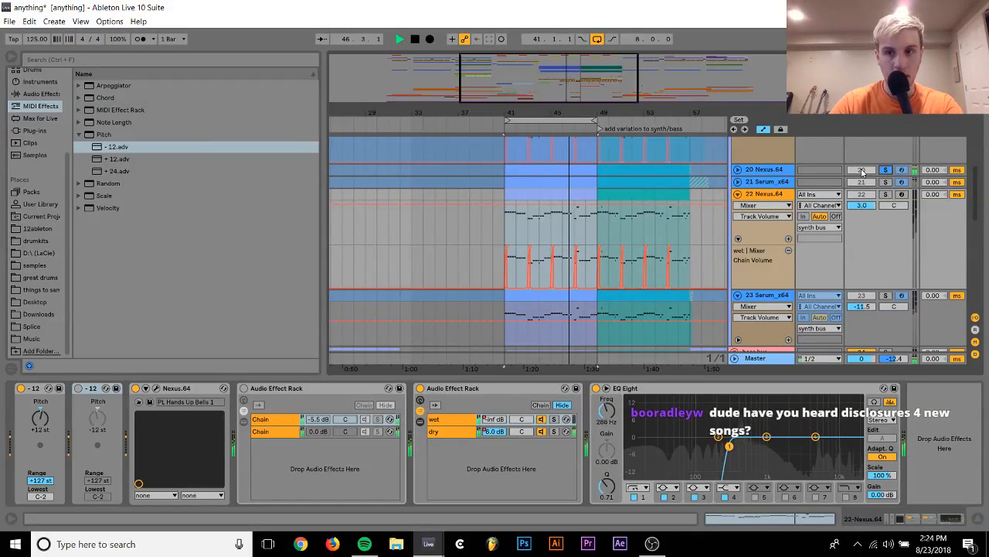
left_click(886, 194)
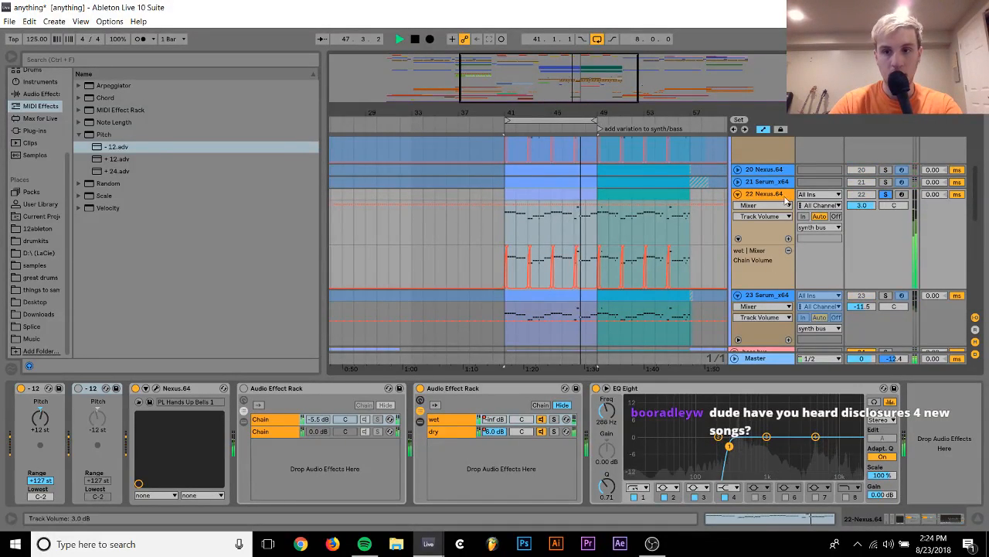
key("space")
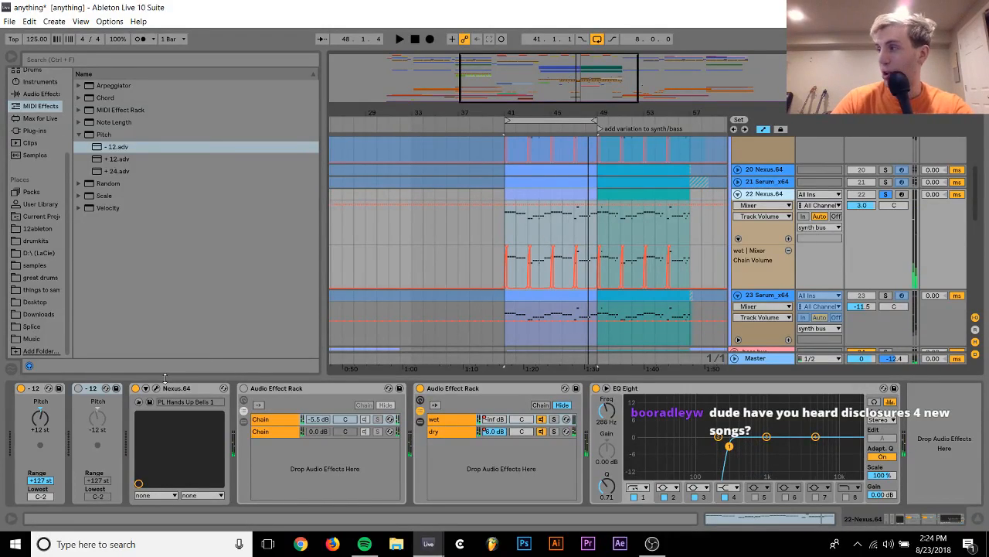
Reopen Nexus on track 22 and audition oscillator 4 against oscillator 1, both soloed and in the full mix
left_click(155, 388)
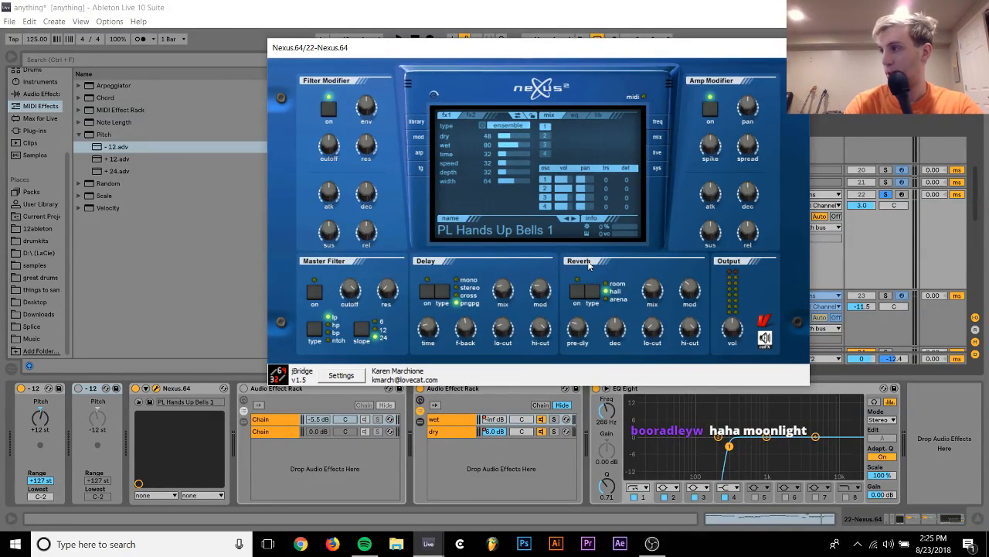
key("space")
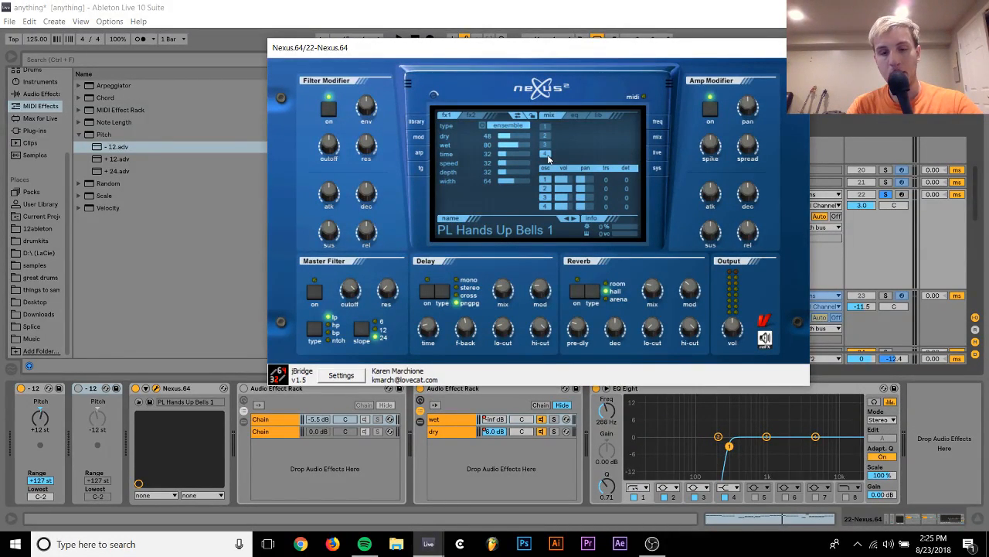
key("space")
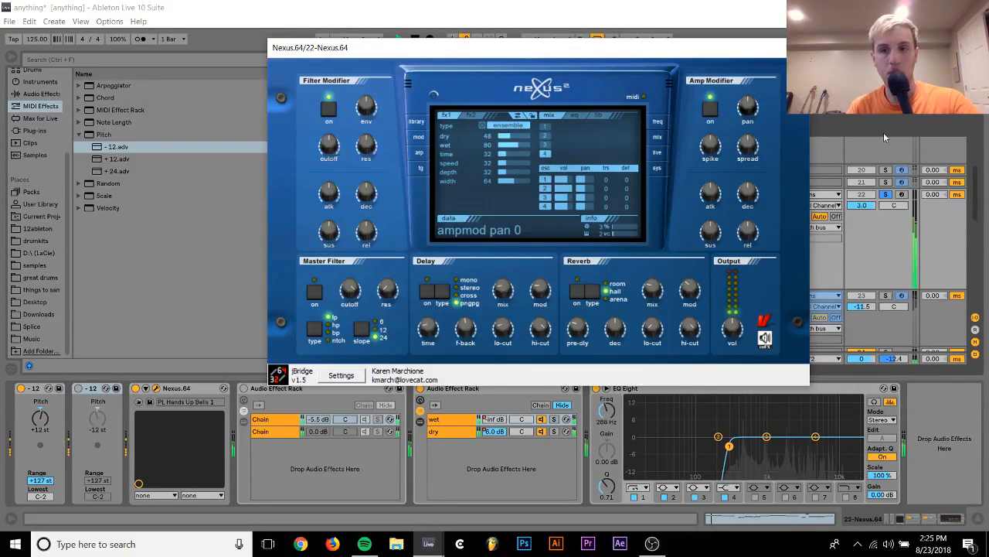
left_click(886, 195)
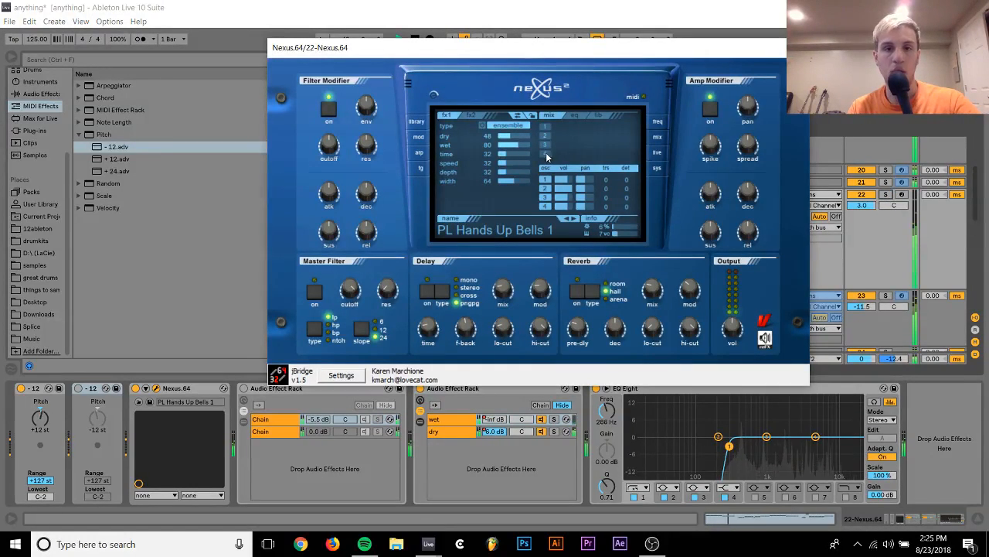
left_click(545, 127)
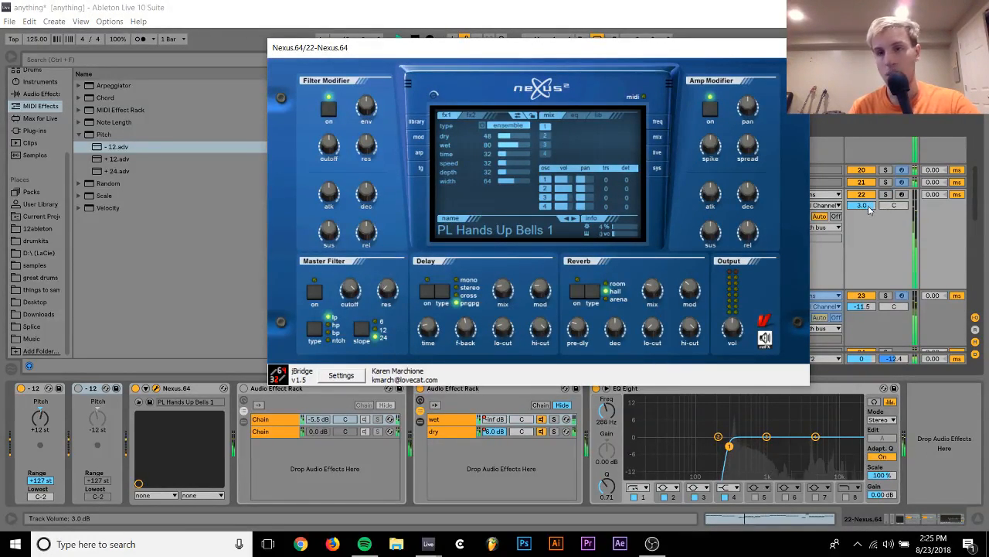
Raise the Nexus output volume, lower track 22 to -9.8 dB, check the balance in solo and stop playback
left_click_drag(742, 338, 751, 231)
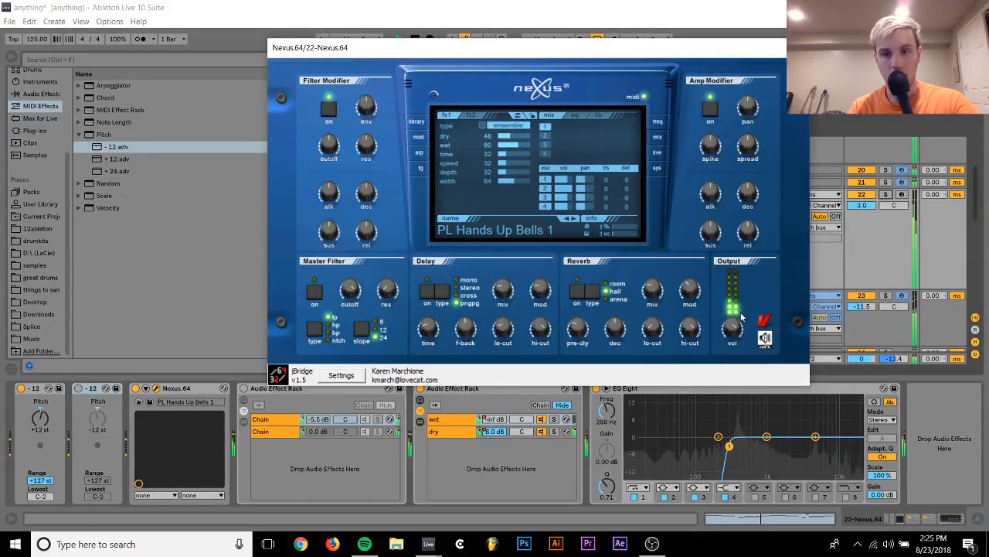
left_click_drag(861, 206, 861, 246)
left_click(886, 195)
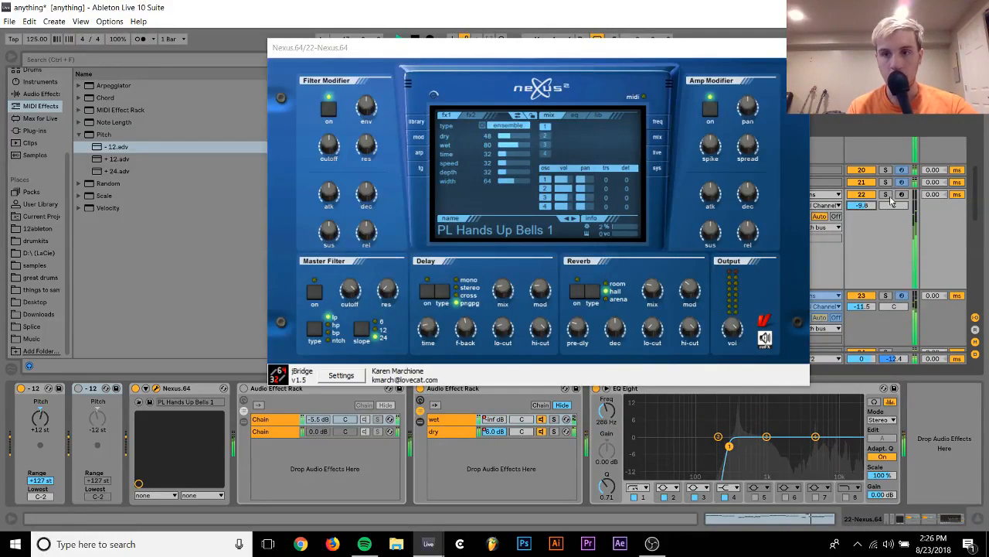
key("space")
Replace Nexus on track 22 with the Serum_x64 plug-in
left_click(24, 130)
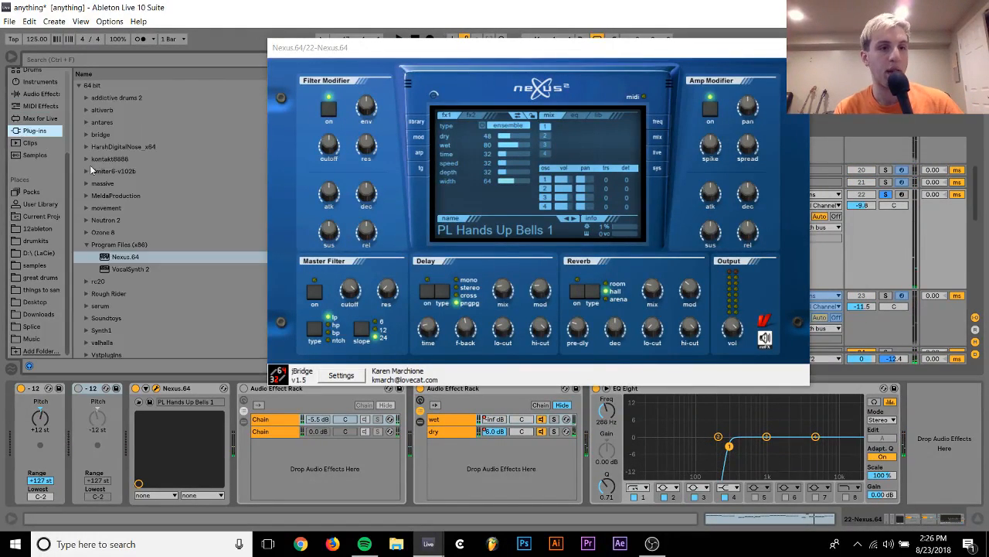
left_click(86, 305)
double_click(109, 298)
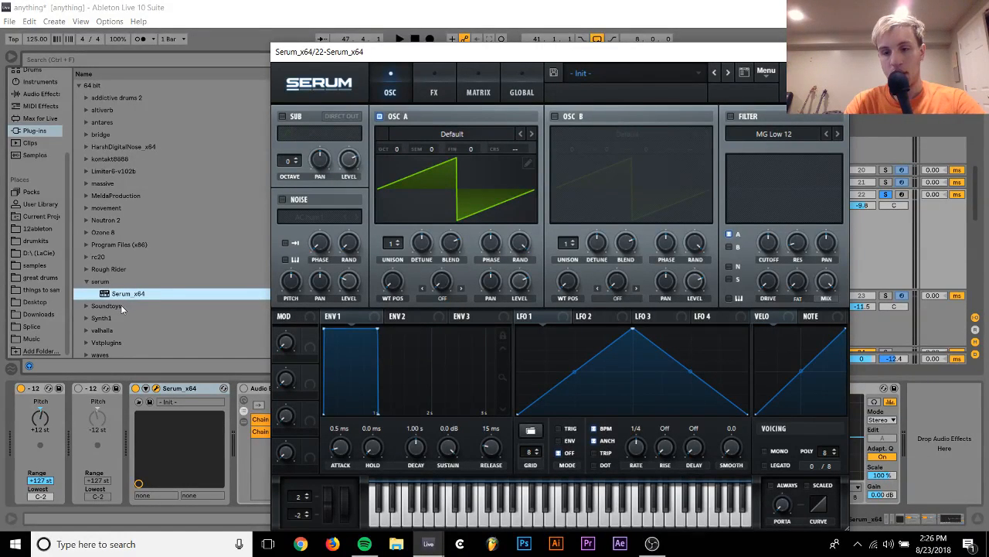
left_click(124, 317)
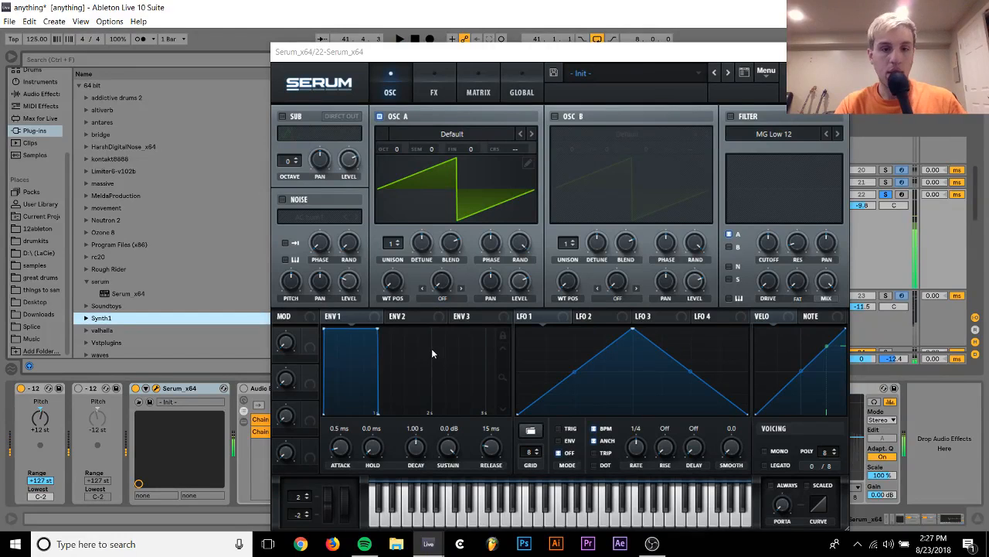
Shape Serum's Env 1 as a short pluck during playback: sustain -oo dB, release 34 ms and decay 632 ms
left_click_drag(448, 456, 449, 526)
key("space")
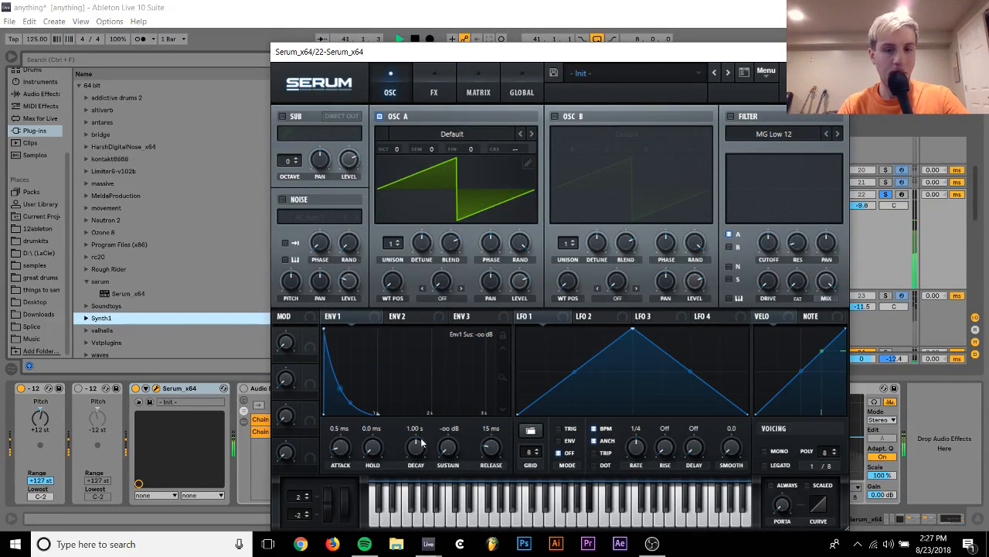
left_click_drag(490, 449, 491, 444)
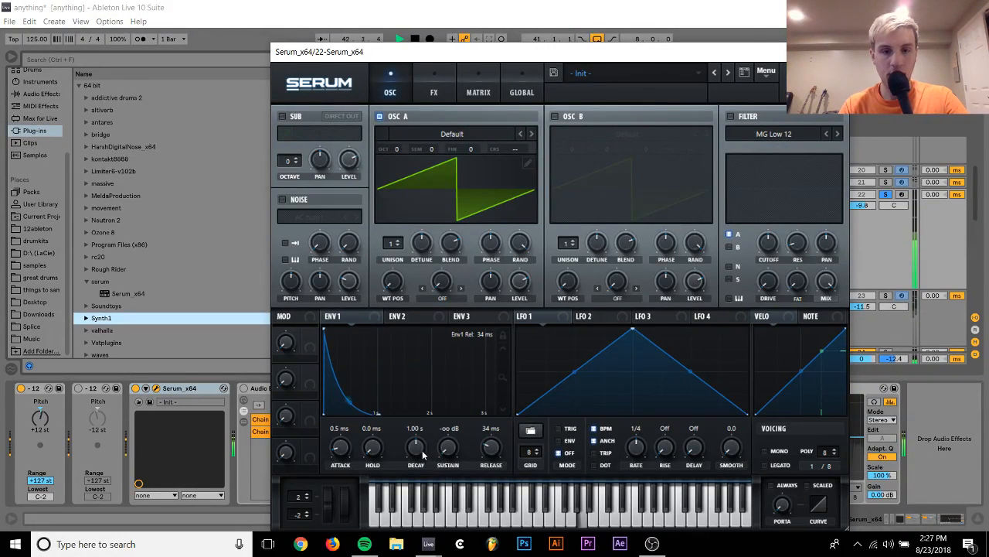
left_click_drag(422, 455, 414, 453)
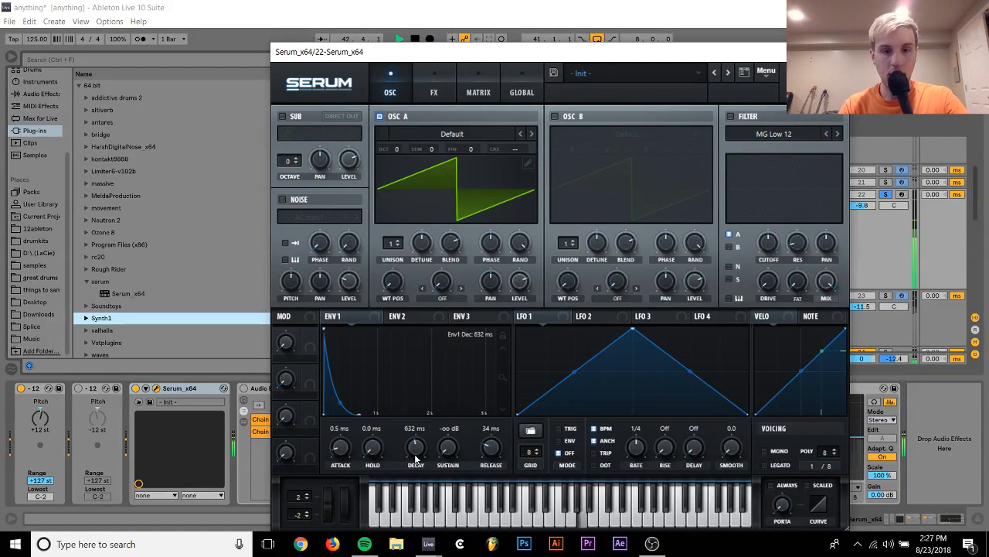
Assign LFO 1 to oscillator A's coarse pitch and reshape the LFO into a straight downward ramp
left_click(446, 133)
left_click(447, 136)
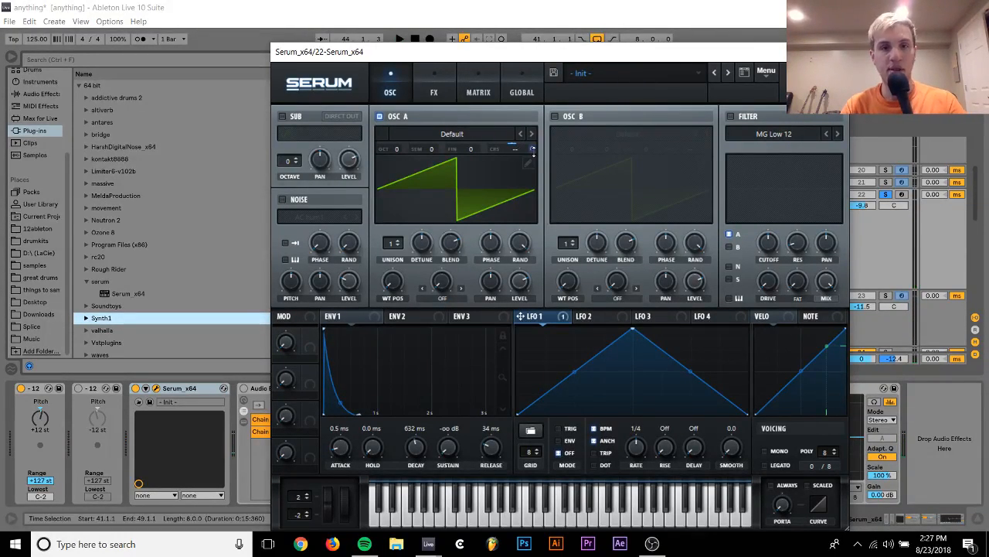
left_click_drag(632, 323, 517, 328)
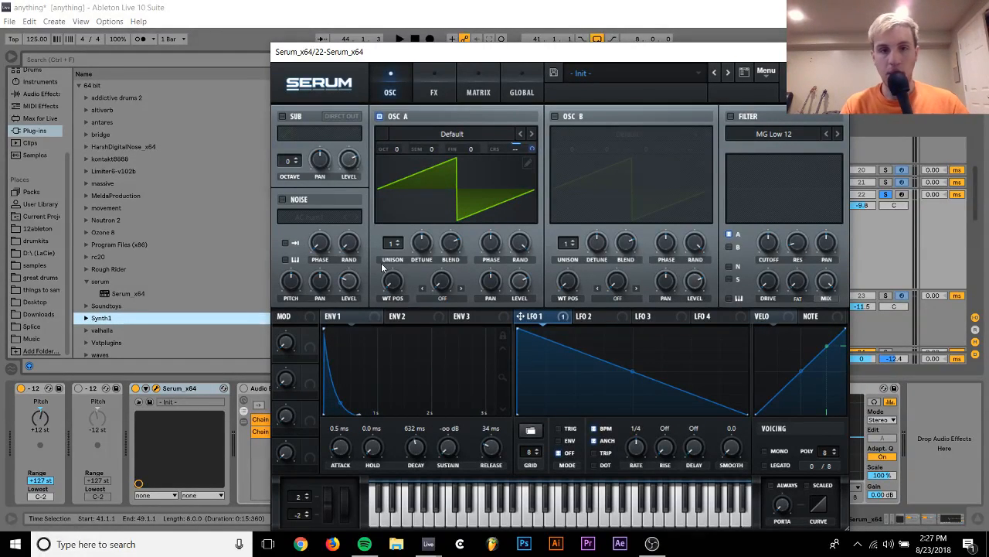
Set LFO 1 to ENV mode, shorten its ramp and bend it into a steep downward curve during playback
key("space")
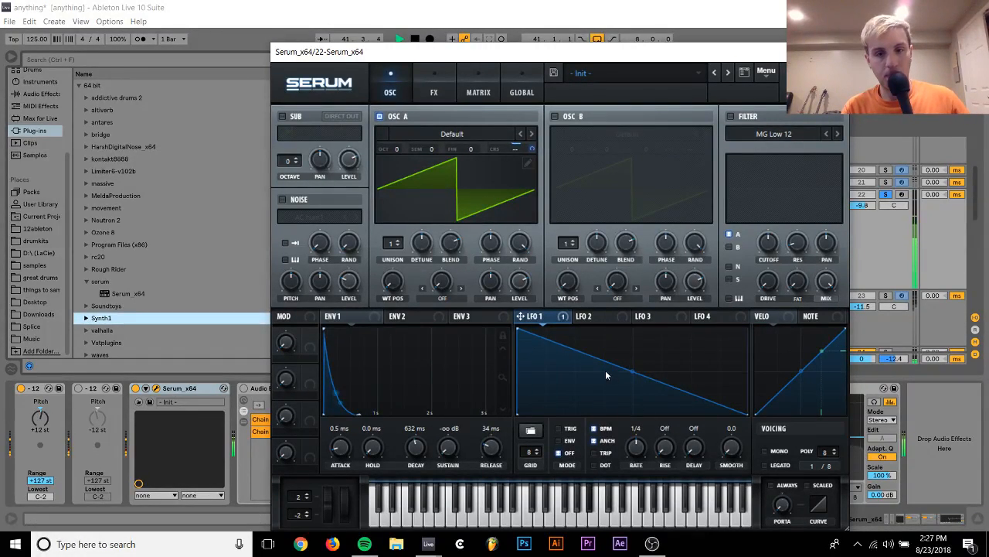
left_click(559, 441)
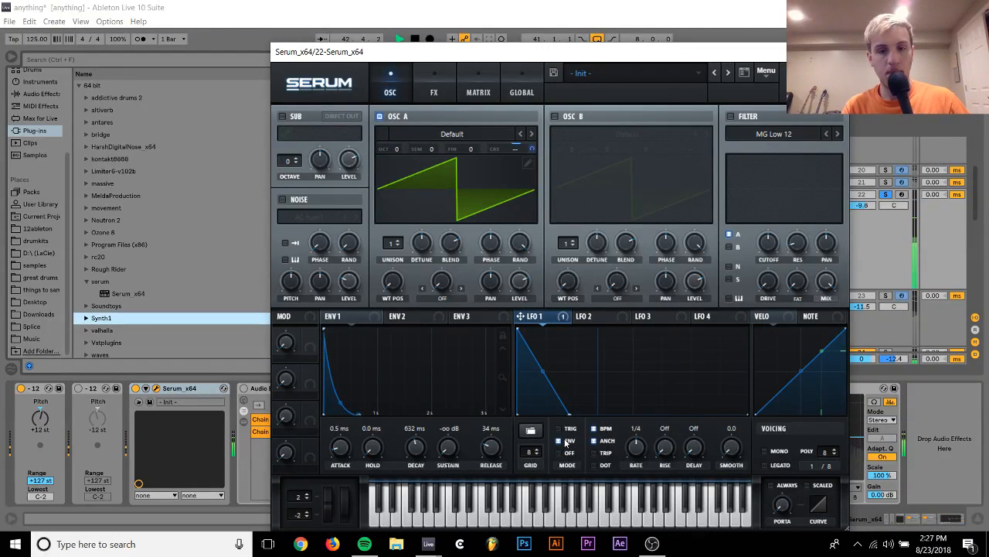
left_click_drag(544, 371, 541, 410)
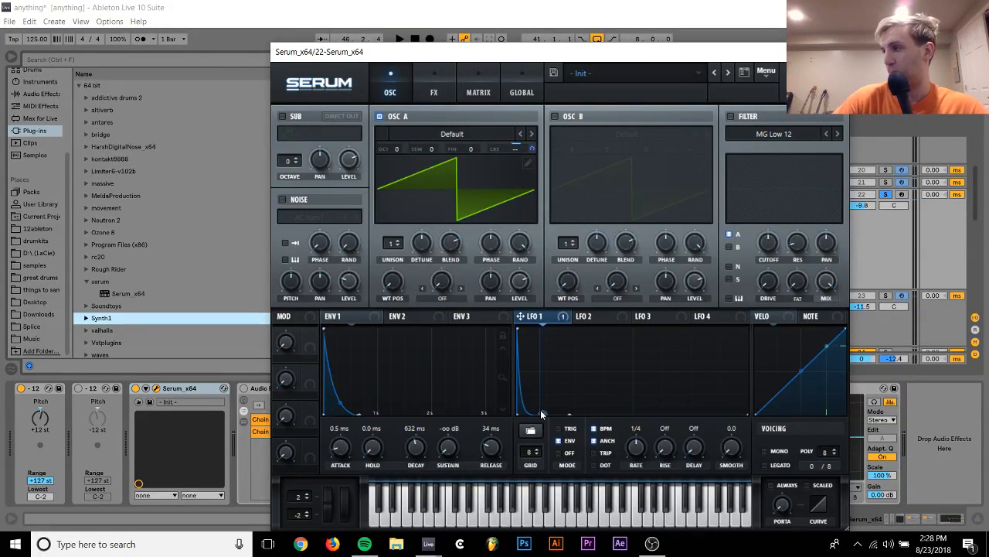
Set oscillator A to 16 unison voices and reduce its detune during playback
key("space")
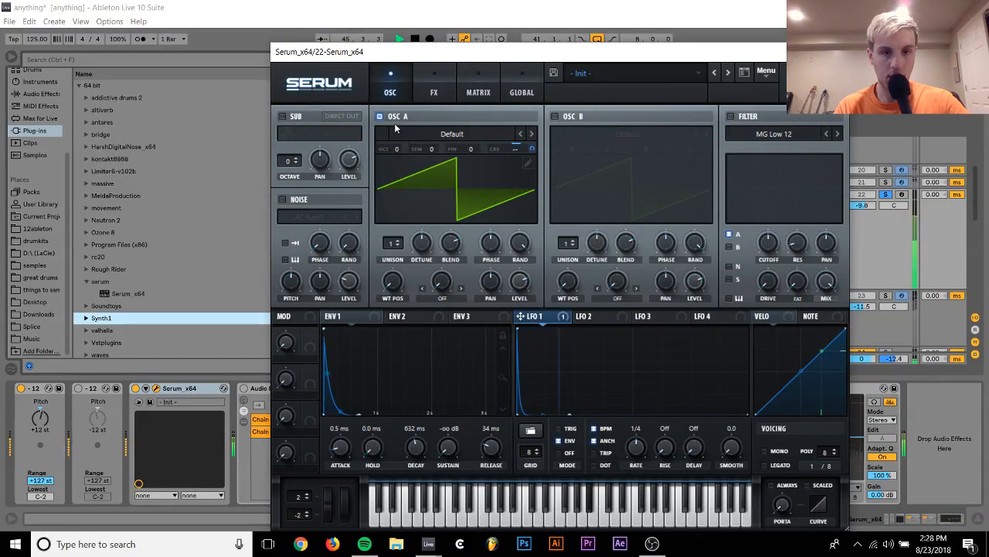
left_click_drag(392, 244, 407, 5)
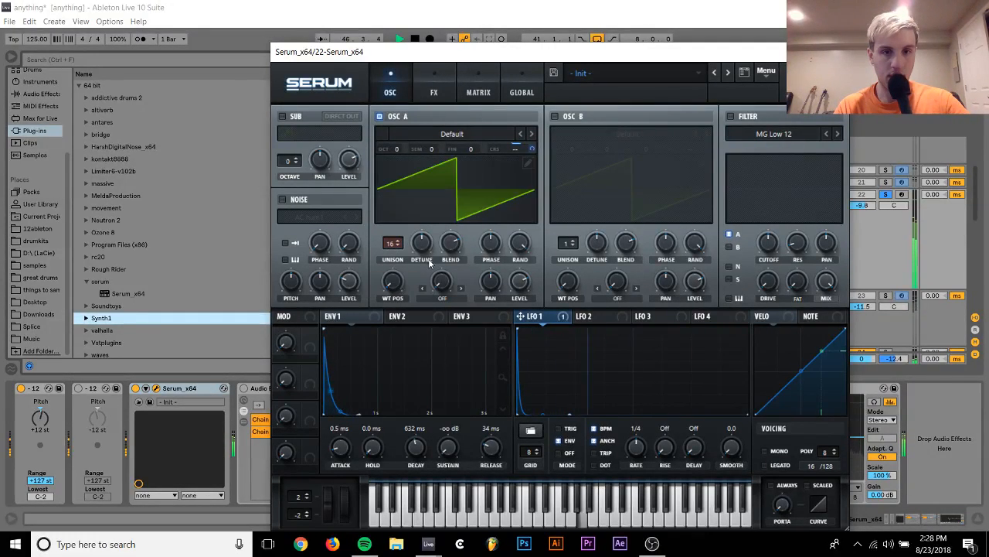
left_click_drag(422, 245, 415, 291)
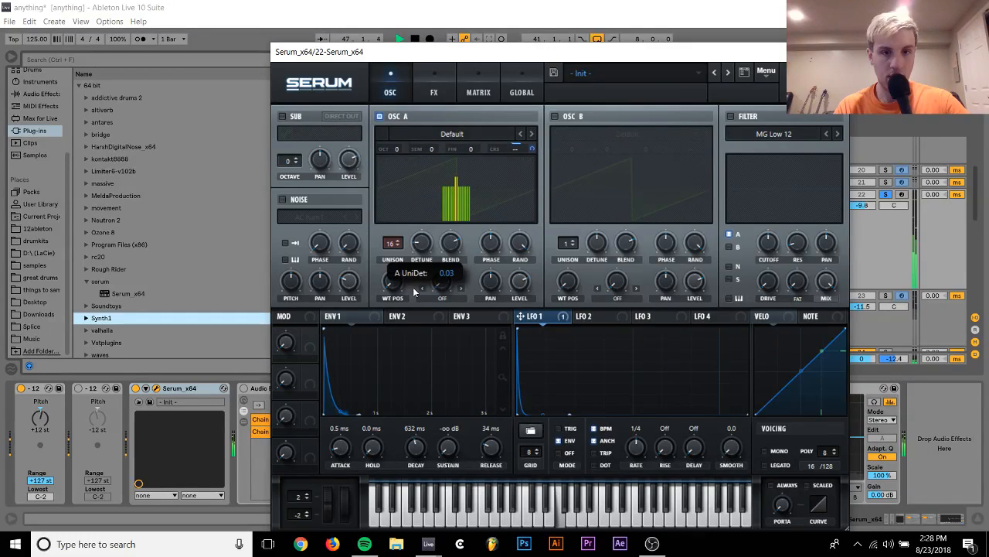
Unsolo track 22 and raise its volume against the other tracks
left_click(885, 194)
left_click_drag(867, 205, 867, 200)
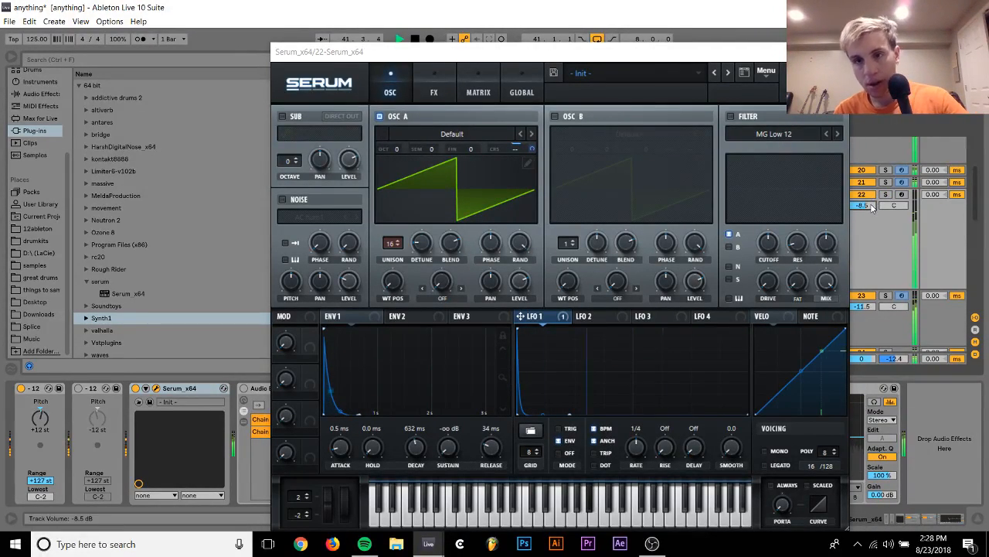
left_click_drag(872, 208, 872, 204)
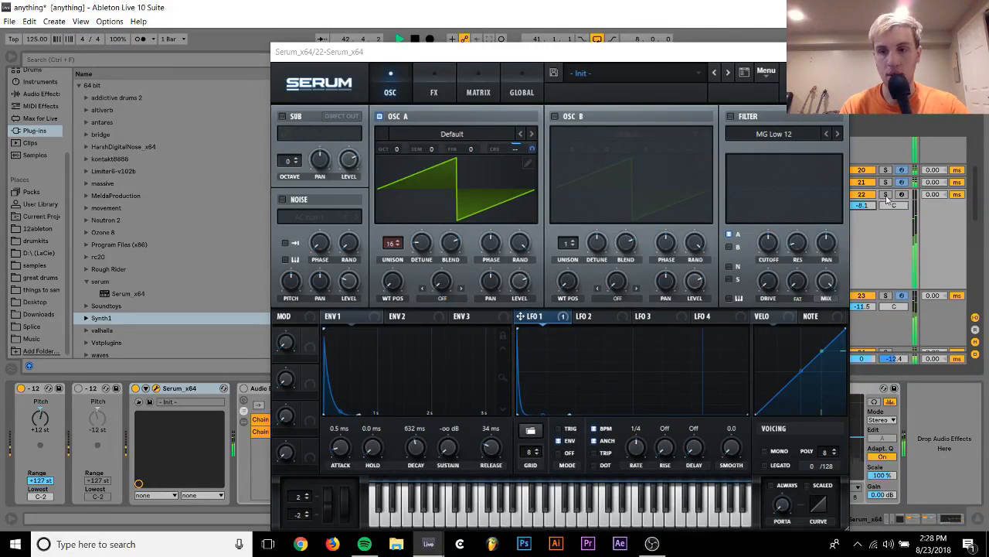
Raise oscillator A's octave to +1 while track 22 plays soloed, and bring back the full mix
left_click(885, 195)
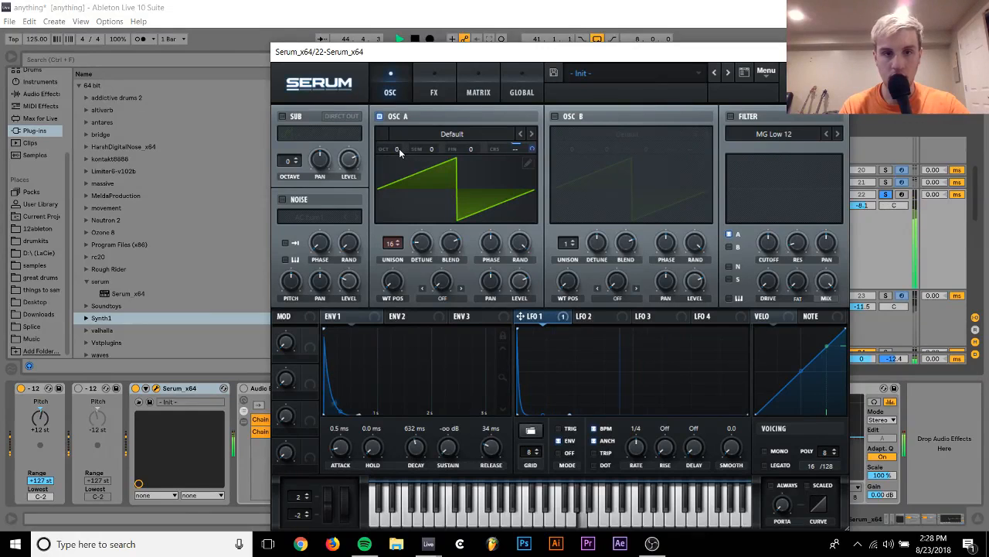
left_click_drag(397, 148, 397, 134)
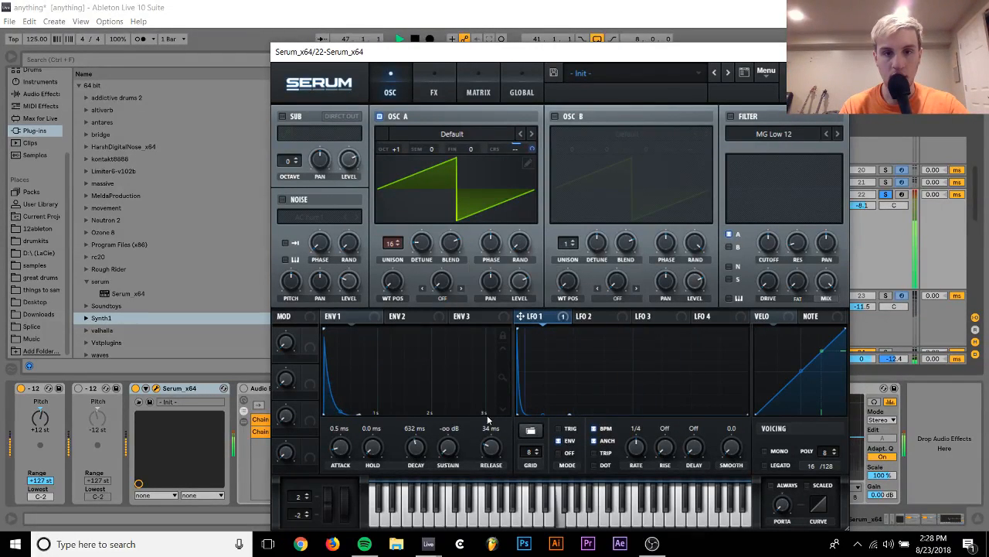
left_click(886, 194)
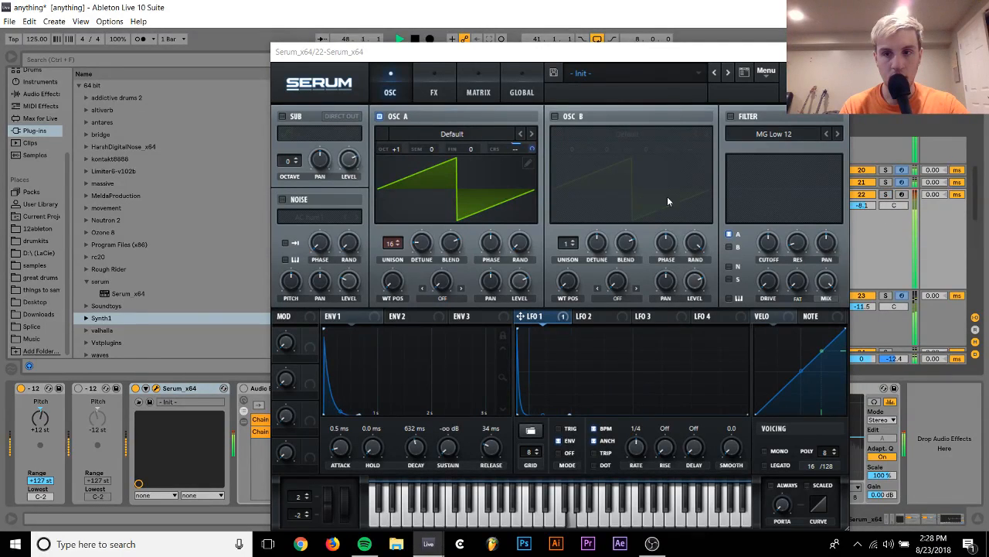
Lower track 22's volume to -20.1 dB in the mix, soloing track 23 briefly for comparison
mouse_move(862, 205)
left_mouse_down()
mouse_move(862, 231)
mouse_move(868, 214)
left_mouse_up()
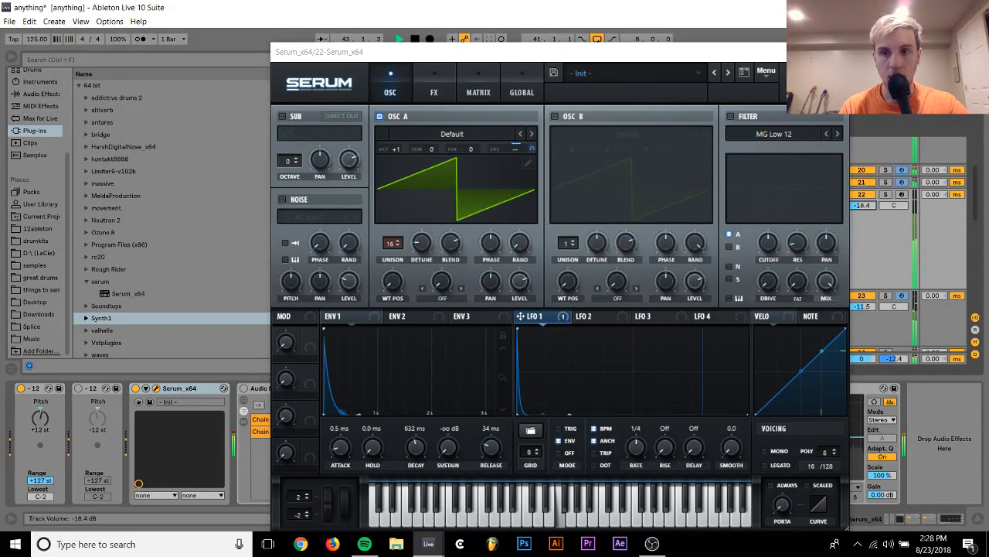
left_click(885, 296)
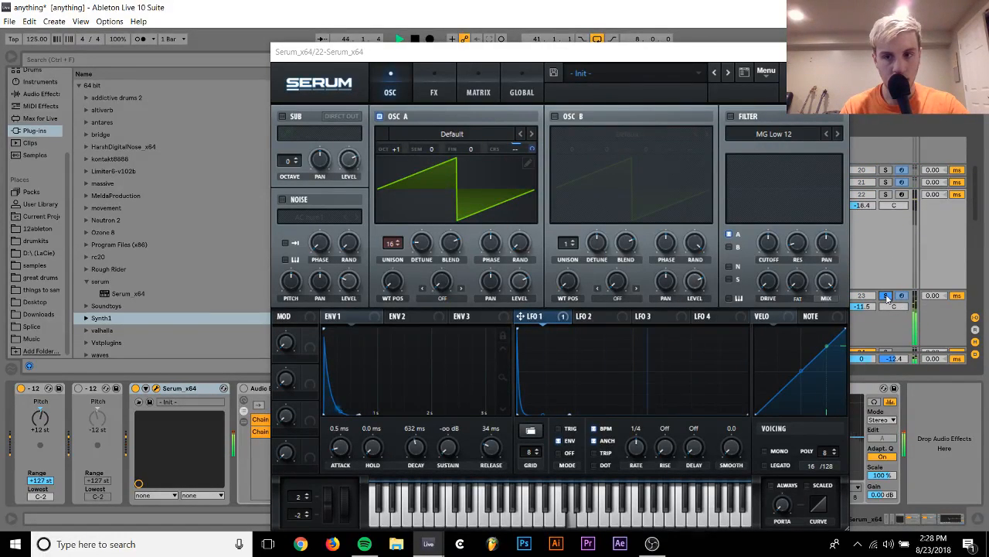
left_click(886, 296)
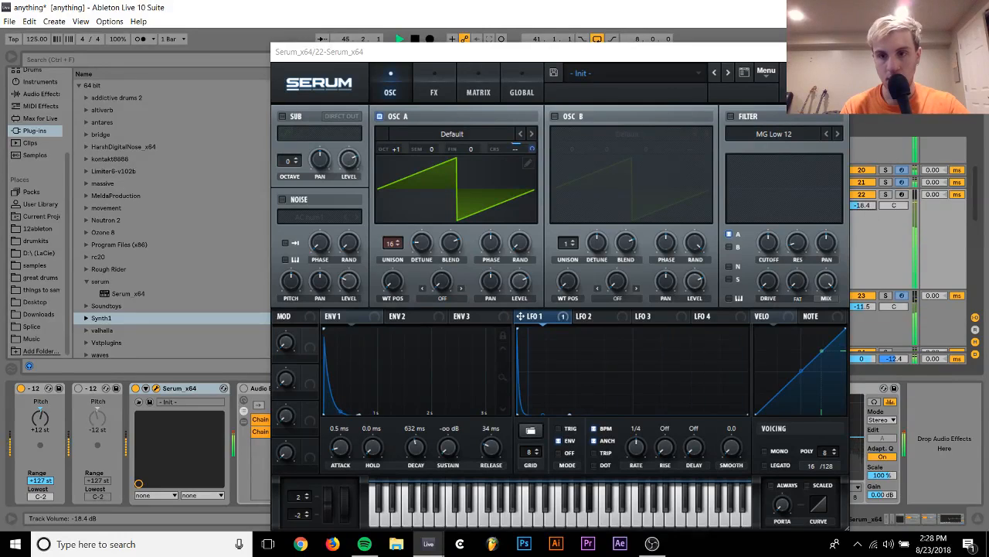
left_click_drag(866, 206, 867, 211)
Load the analog Basic Shapes wavetable in oscillator A and audition it with track 22 soloed
left_click(886, 195)
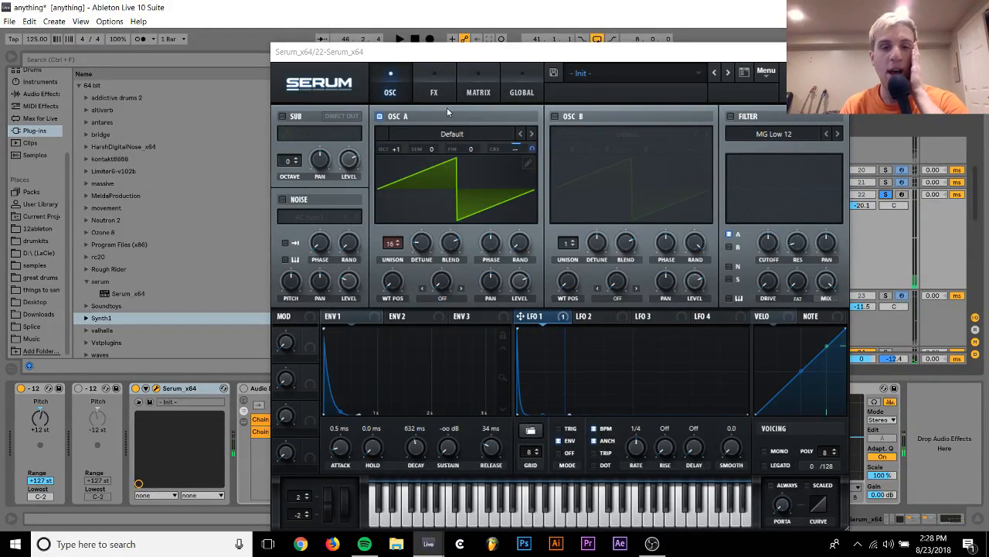
left_click(452, 135)
mouse_move(460, 148)
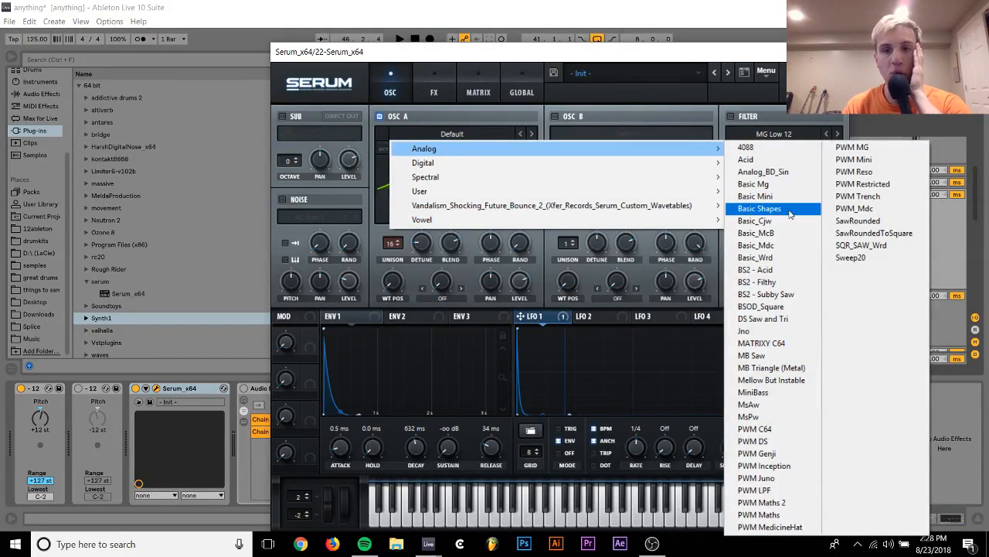
left_click(790, 210)
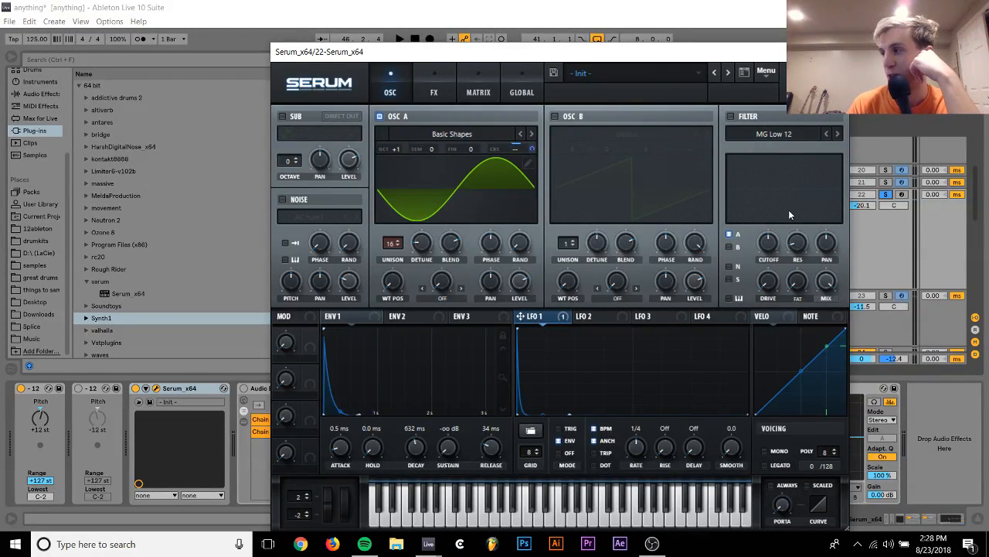
key("space")
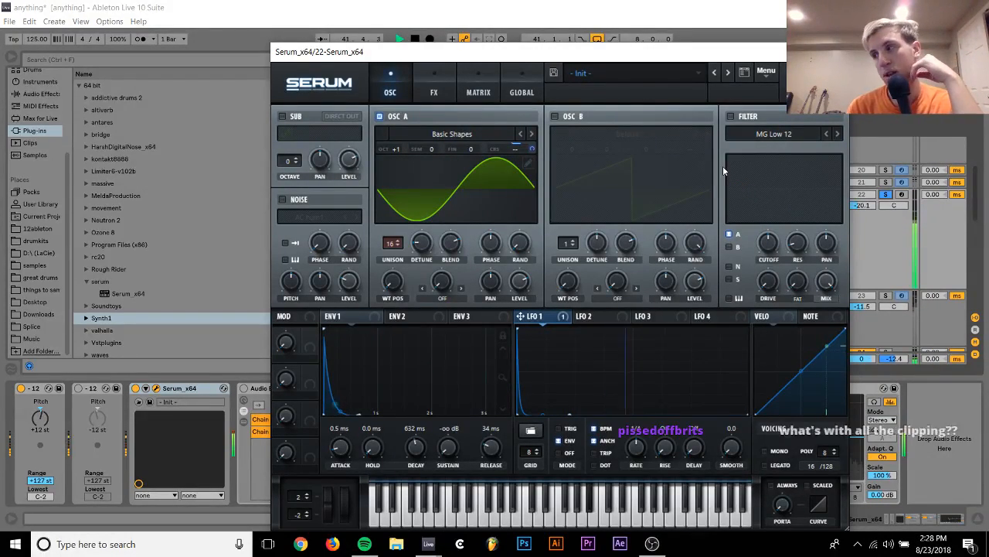
key("space")
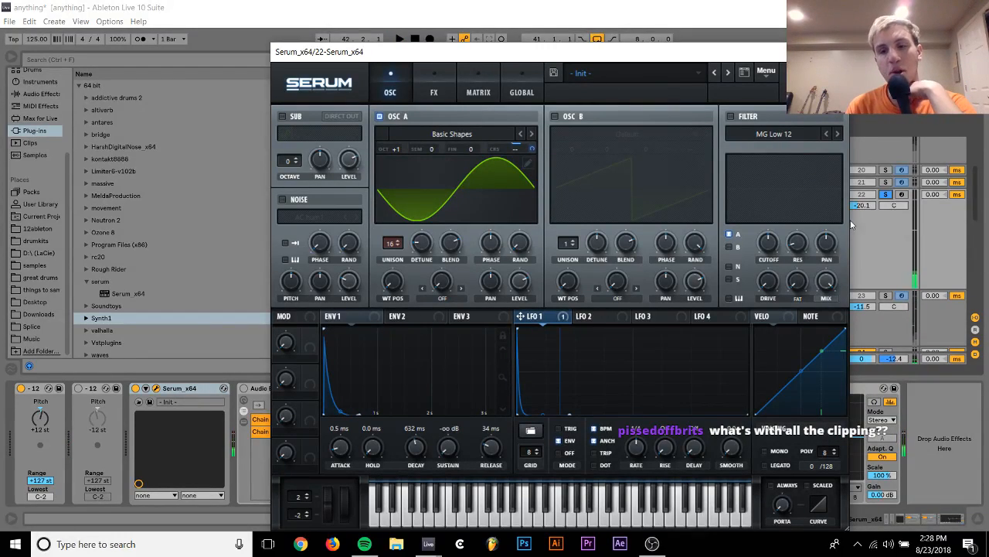
left_click(886, 194)
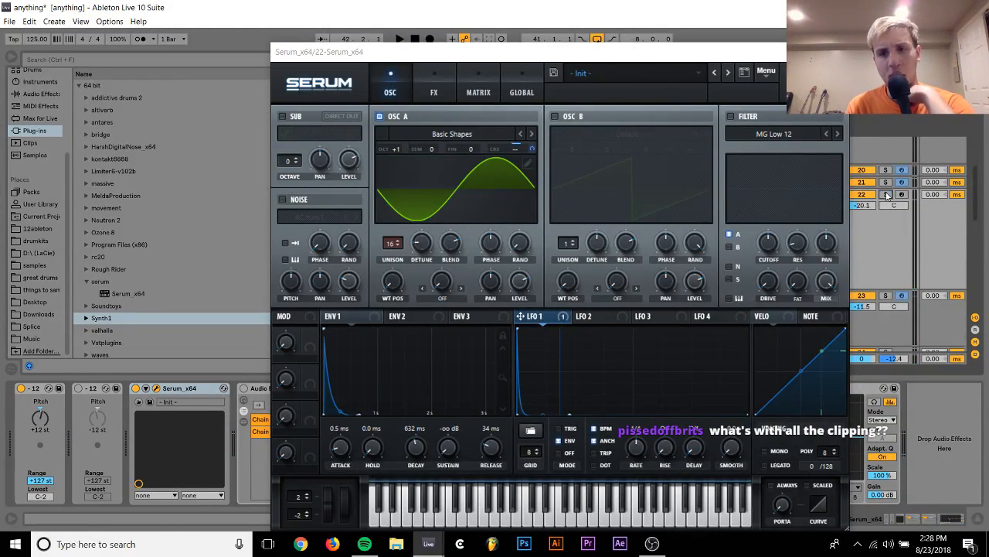
Delete the Decapitator plug-in from the synth bus
scroll(886, 196, "up", 5)
left_click(836, 51)
scroll(765, 261, "up", 5)
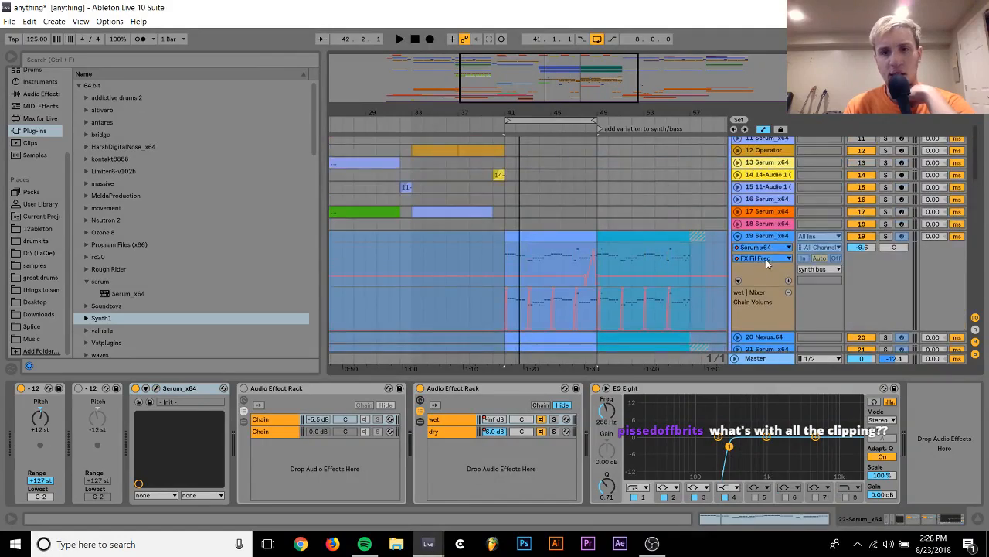
scroll(765, 232, "up", 6)
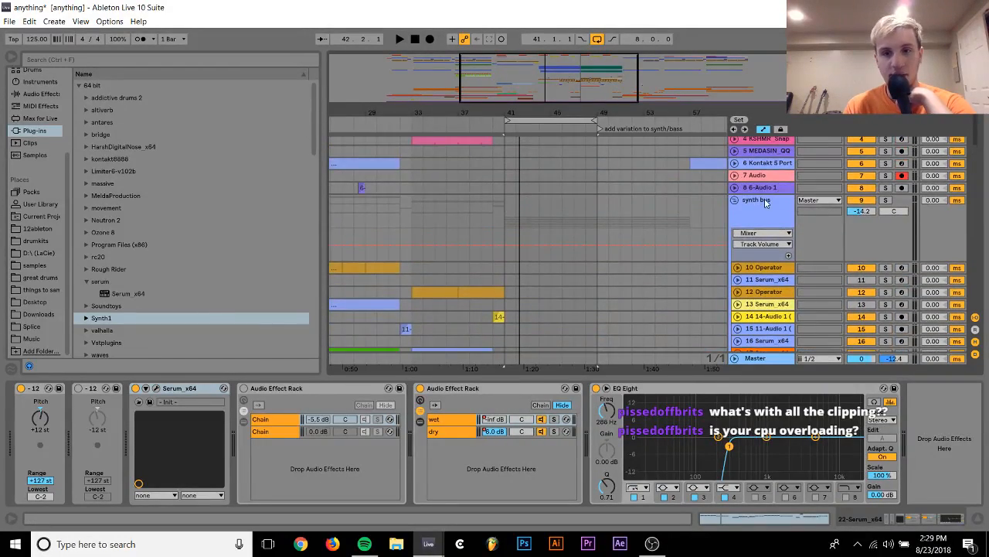
left_click(765, 203)
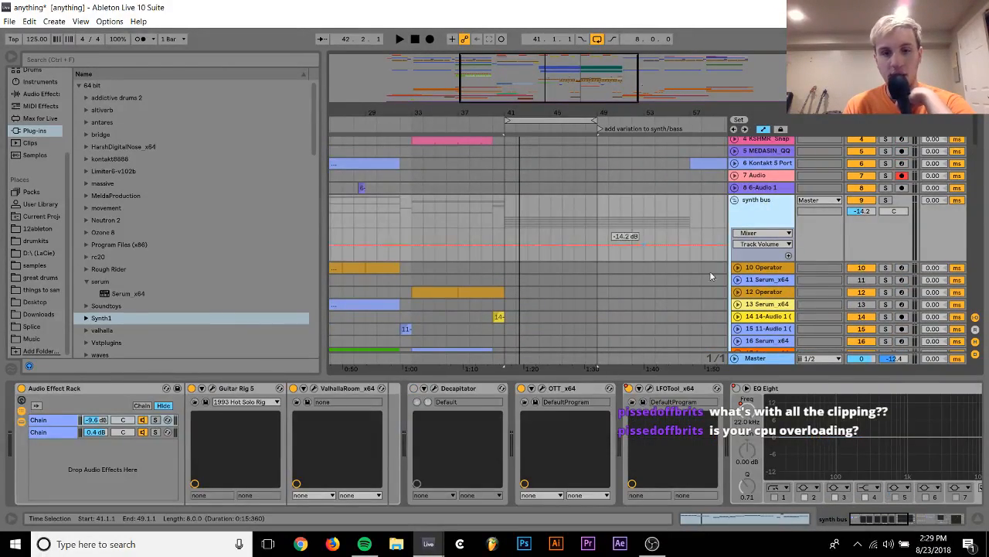
left_click(450, 392)
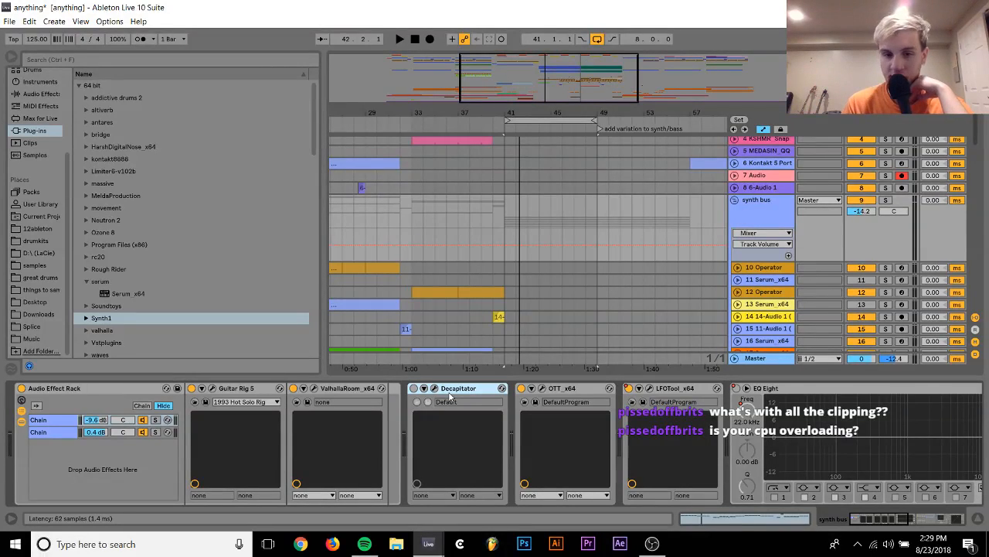
key("Delete")
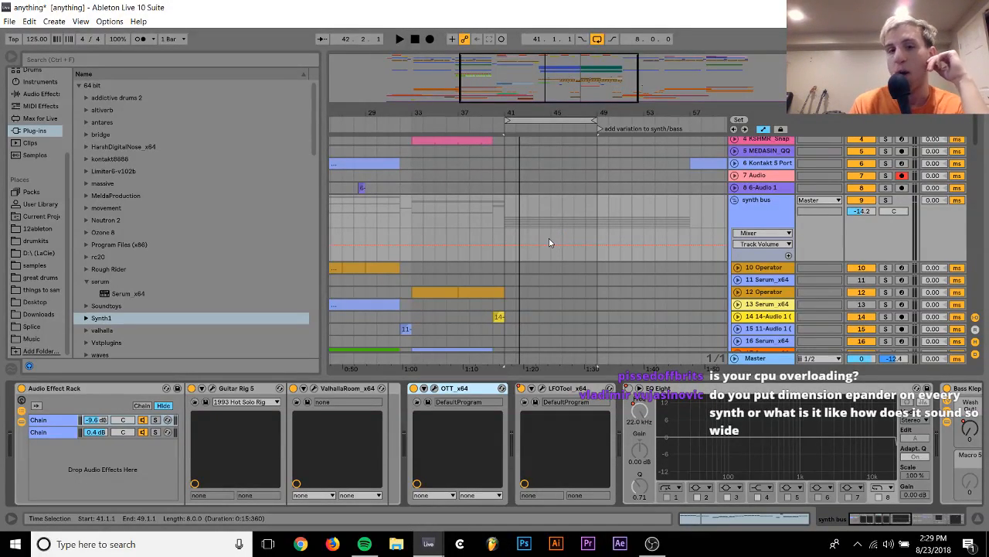
Play the loop with track 22 soloed and reopen its Serum instrument
scroll(549, 242, "down", 5)
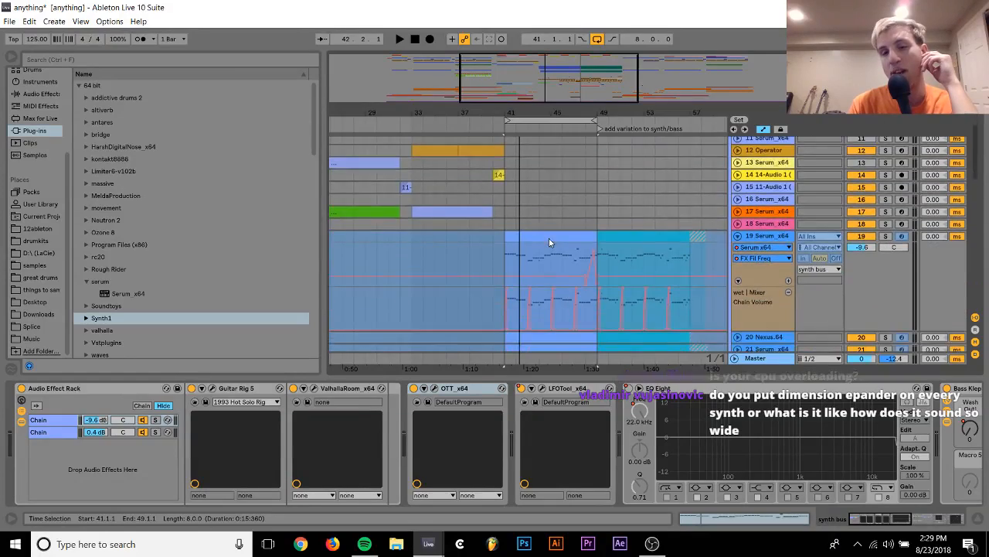
scroll(549, 242, "down", 3)
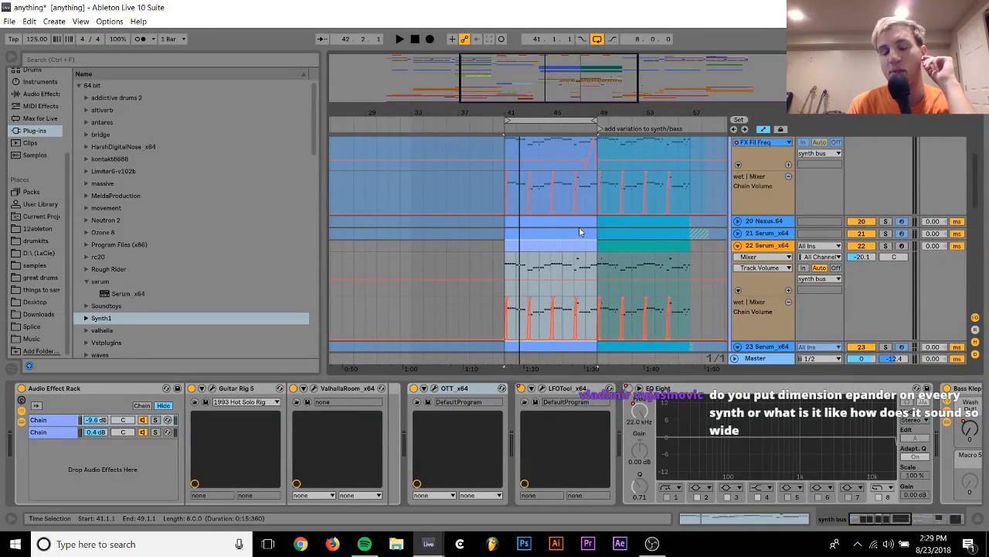
scroll(579, 231, "down", 2)
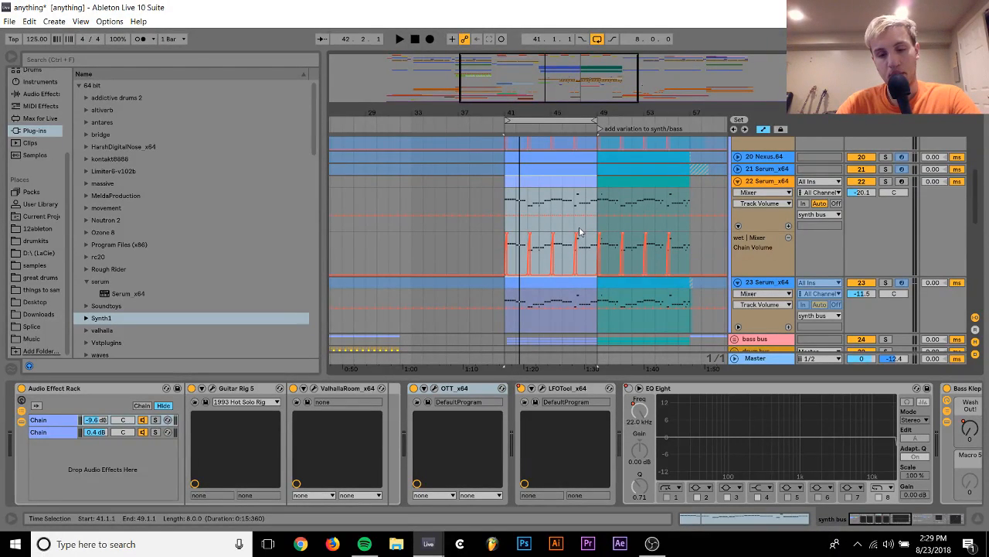
key("space")
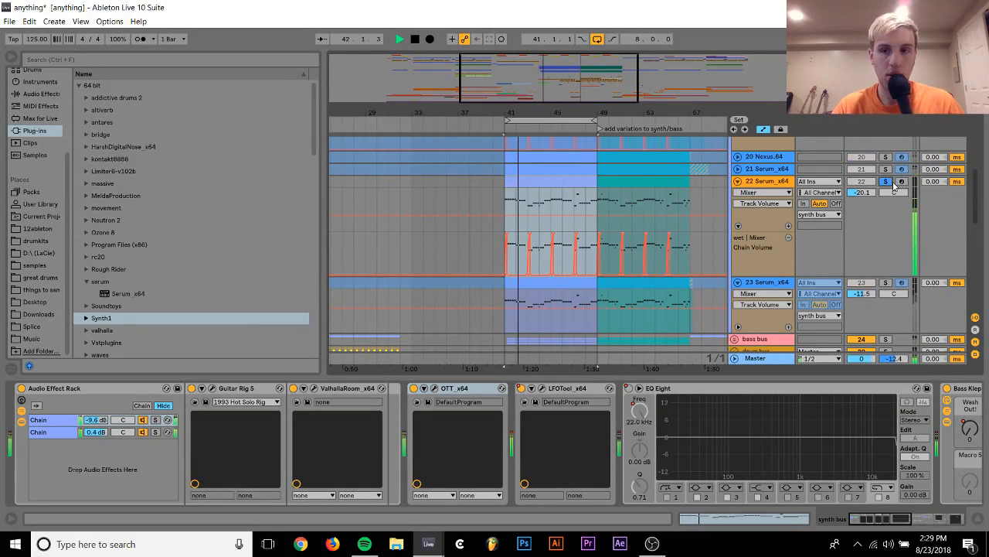
left_click(760, 182)
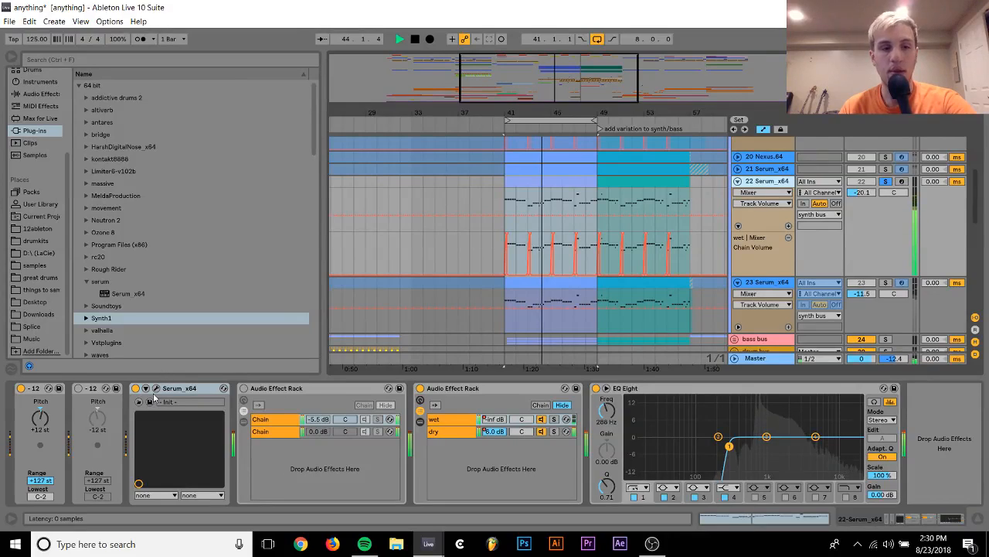
left_click(156, 389)
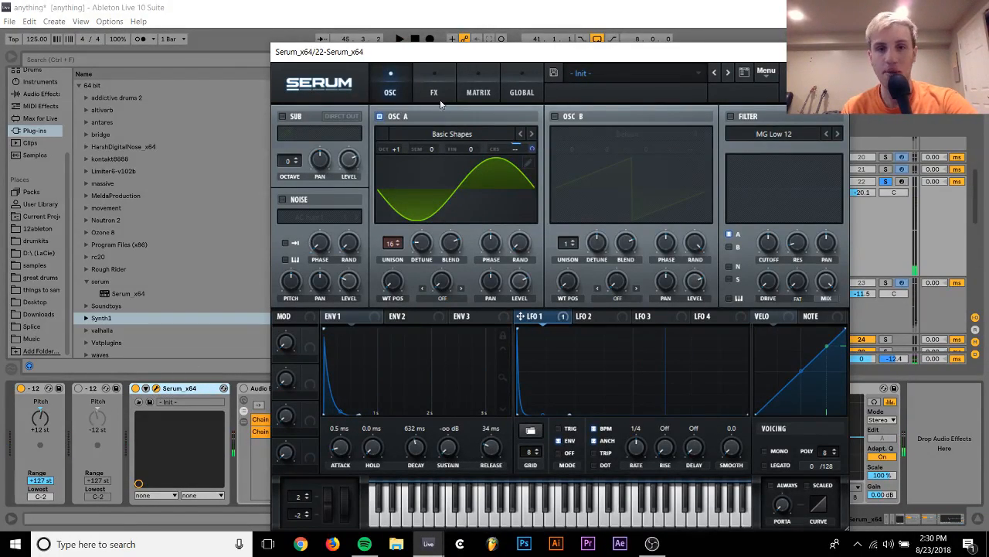
Add Serum's Tube distortion effect and turn up its drive, resuming playback
left_click(439, 99)
left_click_drag(697, 127, 701, 3)
key("space")
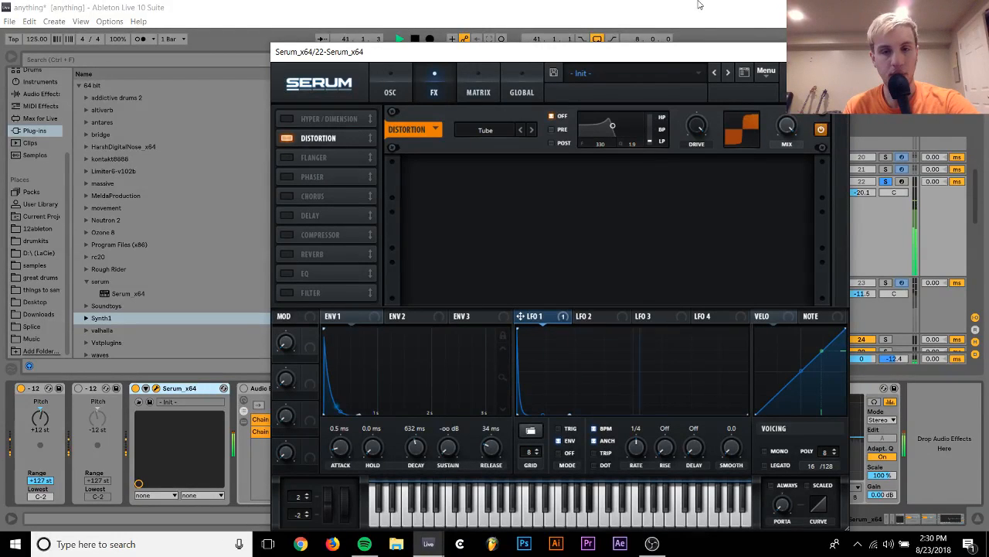
Add Serum's filter effect as MG Low 18 and assign Env 1 to its cutoff
left_click(286, 293)
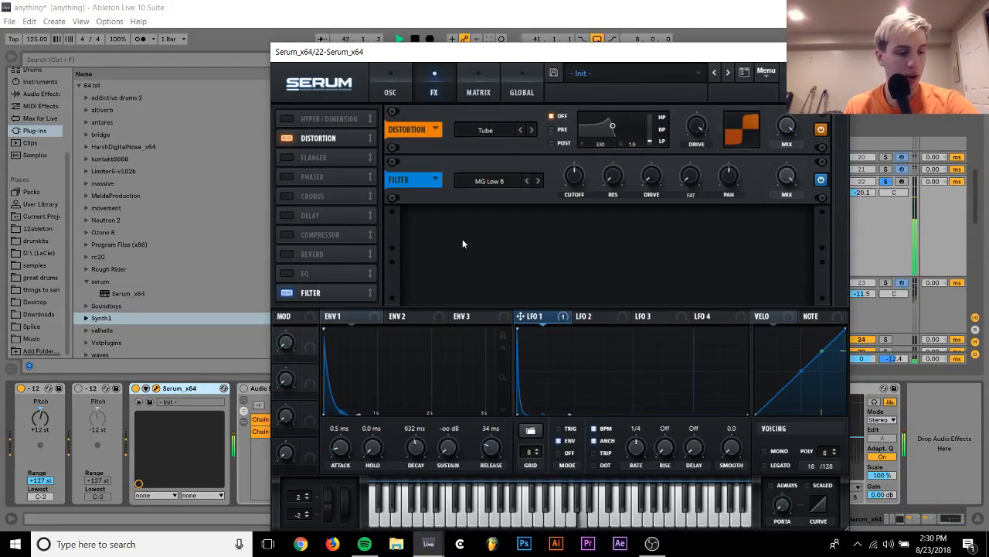
left_click(538, 181)
left_click(538, 180)
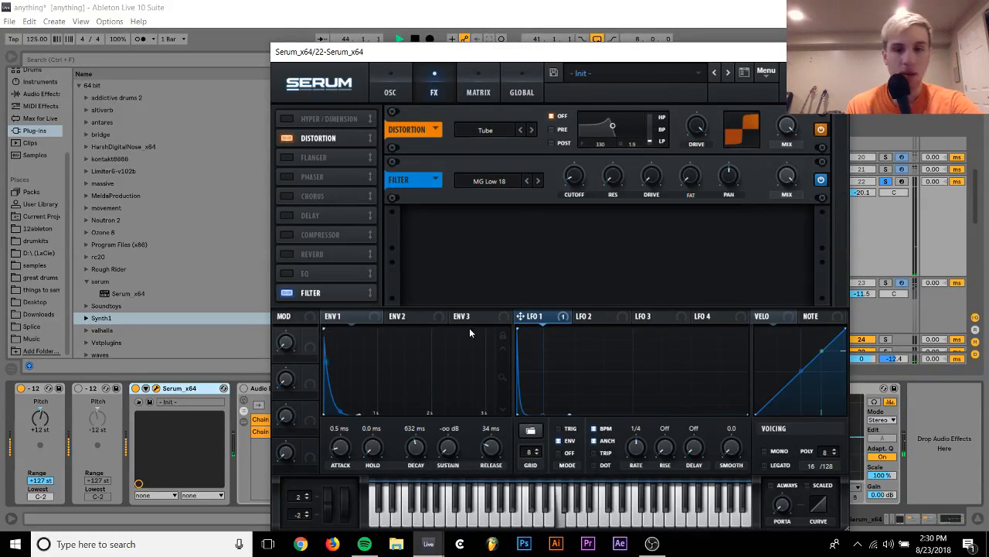
left_click_drag(331, 316, 583, 176)
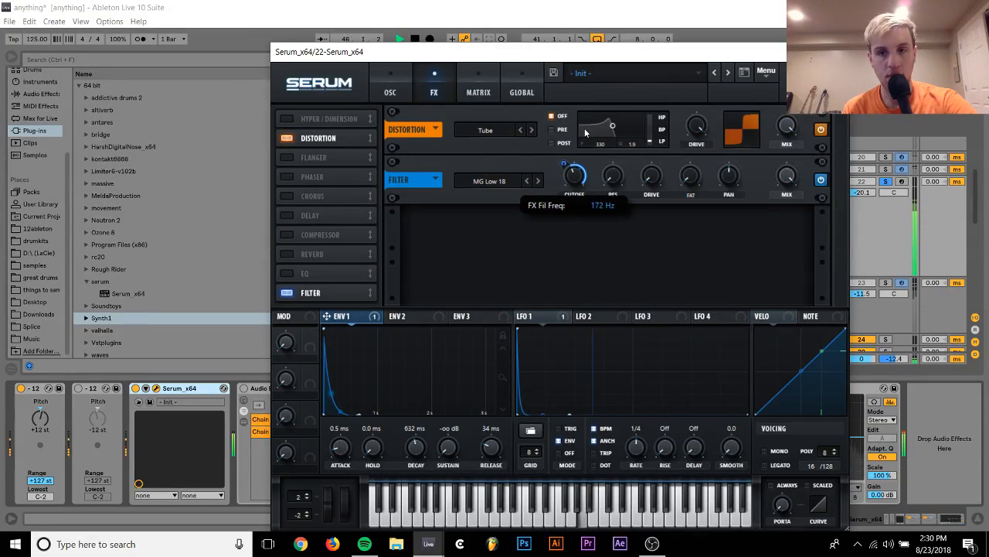
Unsolo track 22 and set its volume to -15.1 dB against the other synths during playback
left_click_drag(865, 194, 865, 186)
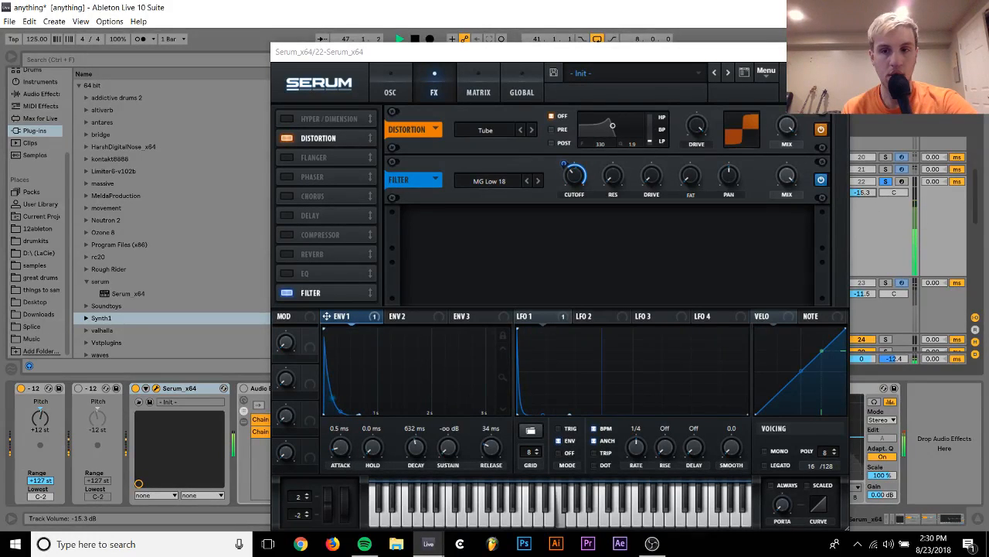
left_click(886, 183)
mouse_move(868, 193)
left_mouse_down()
mouse_move(867, 202)
mouse_move(869, 192)
left_mouse_up()
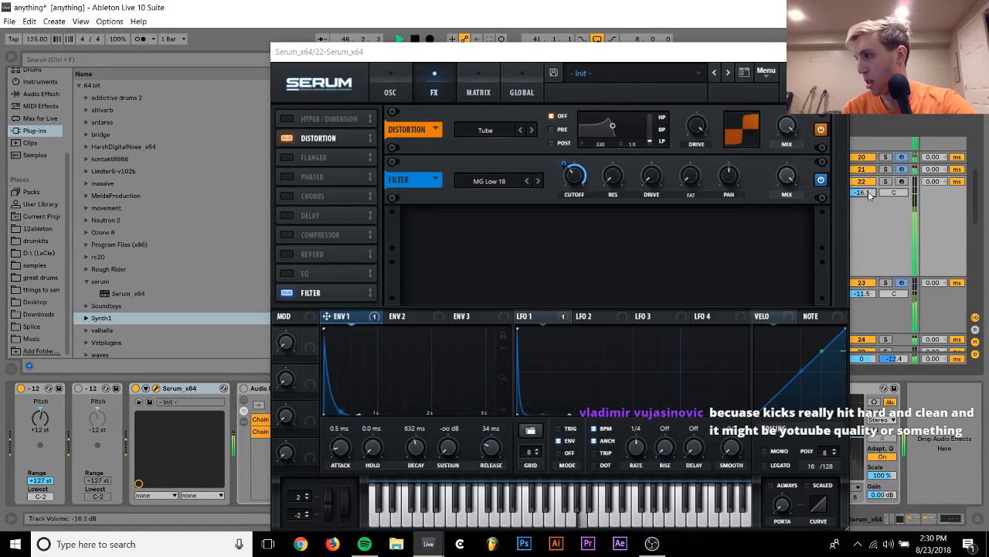
key("Up")
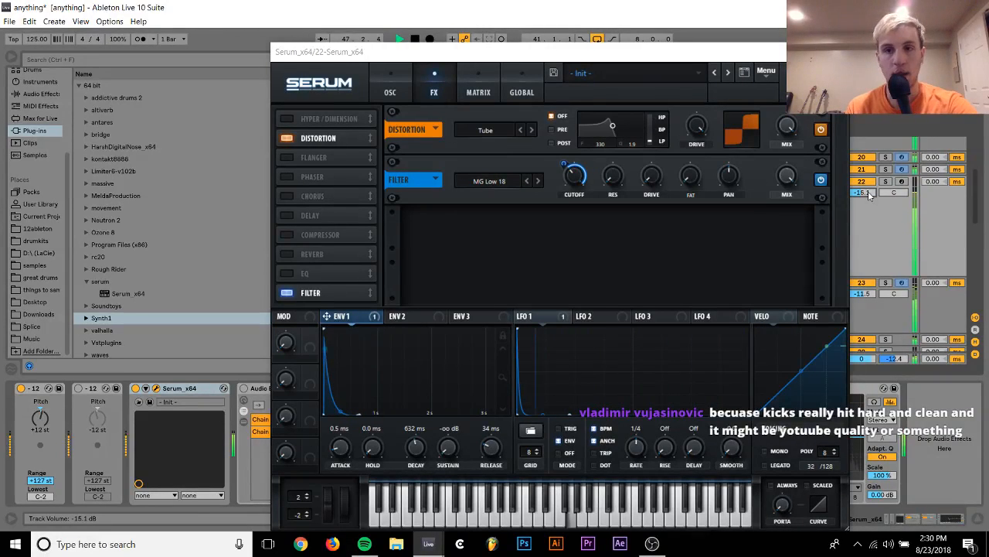
Solo track 22, stop playback, enable Serum's Hyper/Dimension effect and resume the loop
left_click(886, 182)
key("space")
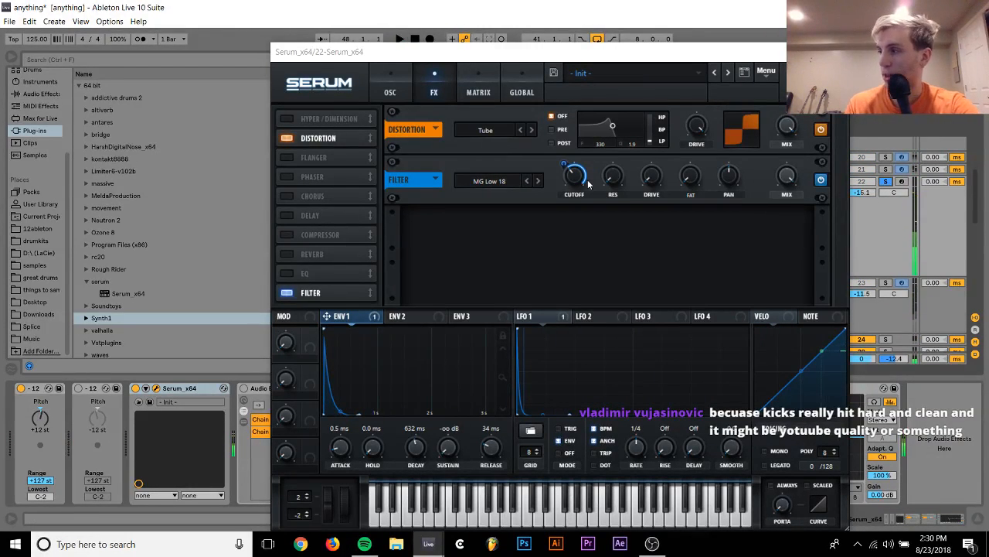
left_click(286, 119)
key("space")
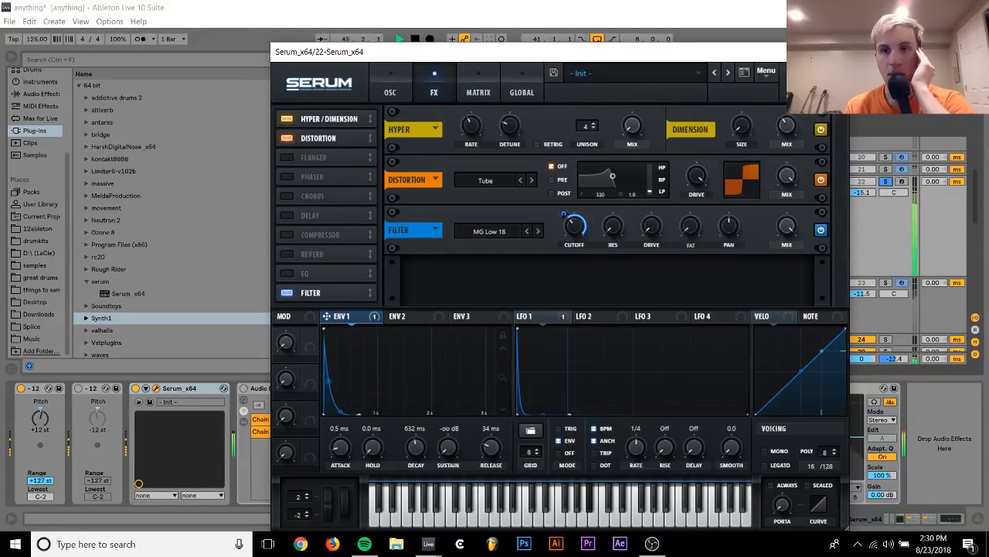
Switch on the first Audio Effect Rack after Serum on track 22 and reopen the synth
left_click(837, 52)
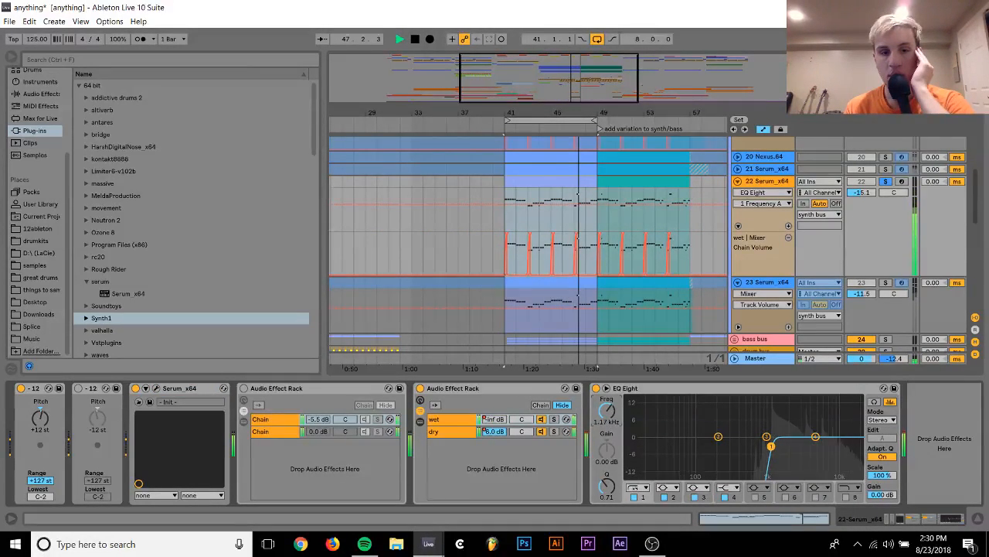
left_click(245, 388)
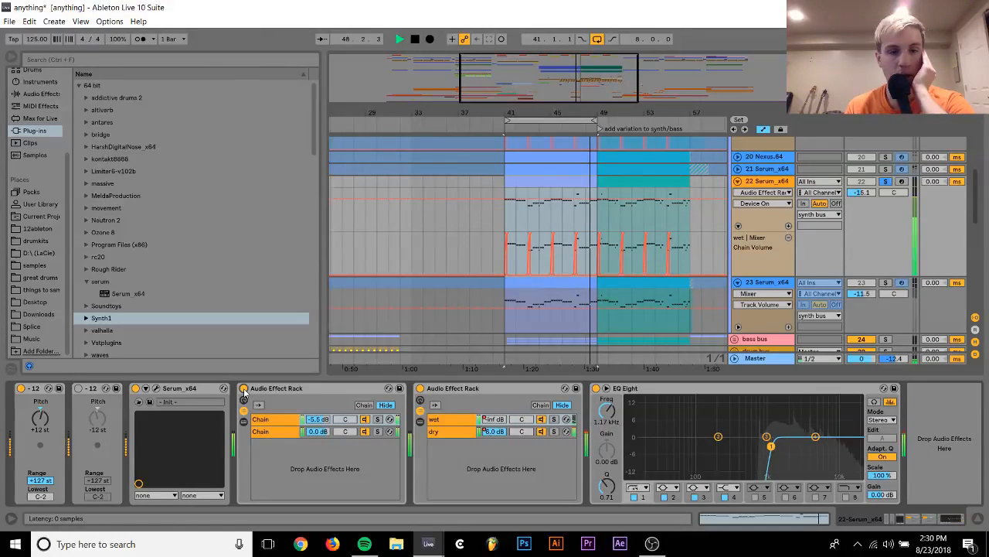
left_click(156, 388)
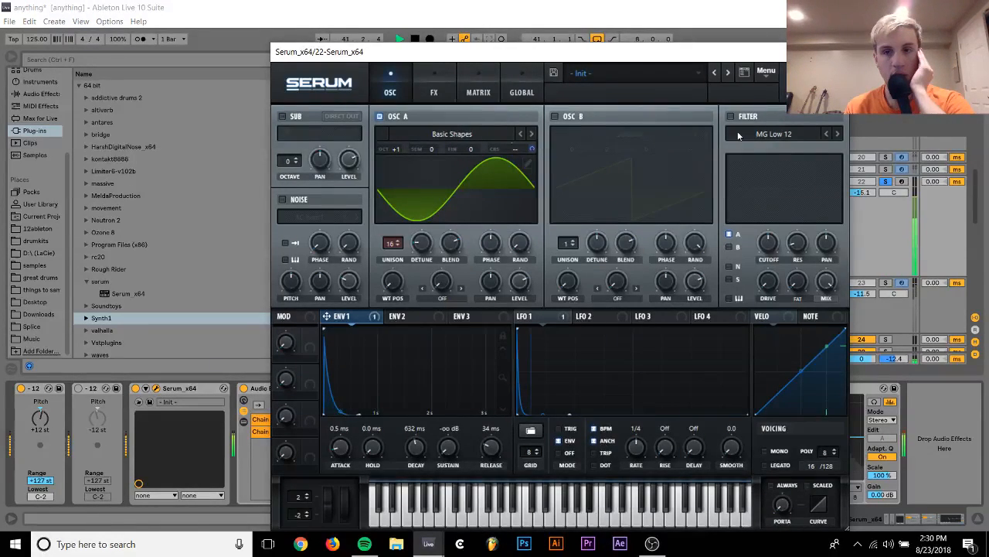
Unsolo track 22, raise OSC A's wavetable position to the square wave and set the track volume to -12.5 dB
left_click(886, 181)
left_click_drag(865, 195, 865, 192)
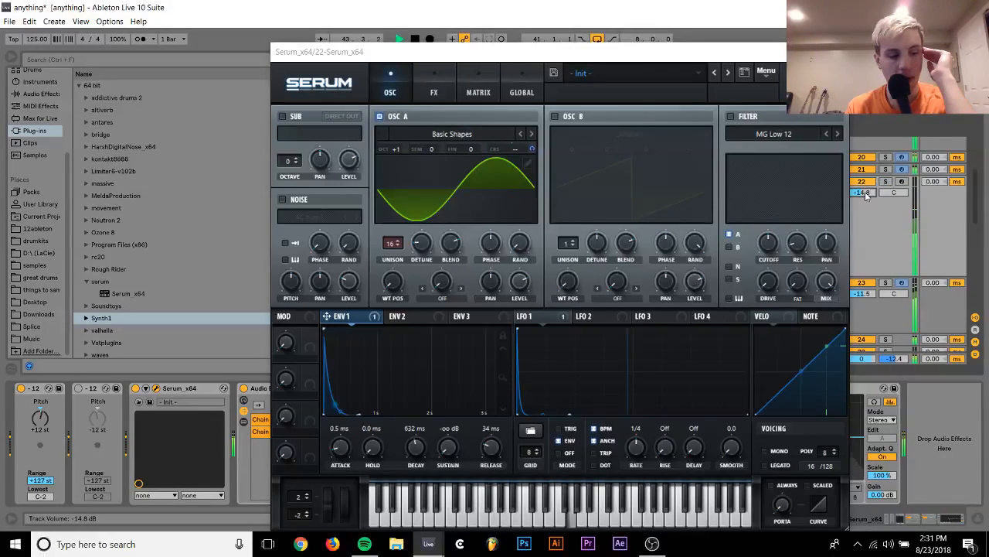
left_click_drag(397, 285, 397, 255)
left_click_drag(864, 192, 863, 175)
Set OSC A's octave to 0 and raise track 22's volume to -6.1 dB
left_click(398, 150)
left_click_drag(399, 151, 399, 164)
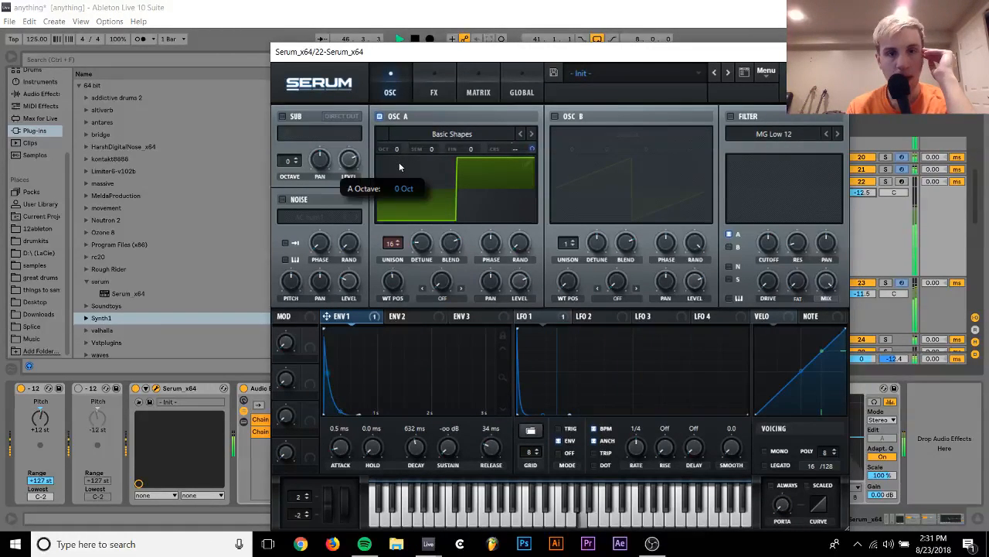
left_click_drag(868, 194, 868, 151)
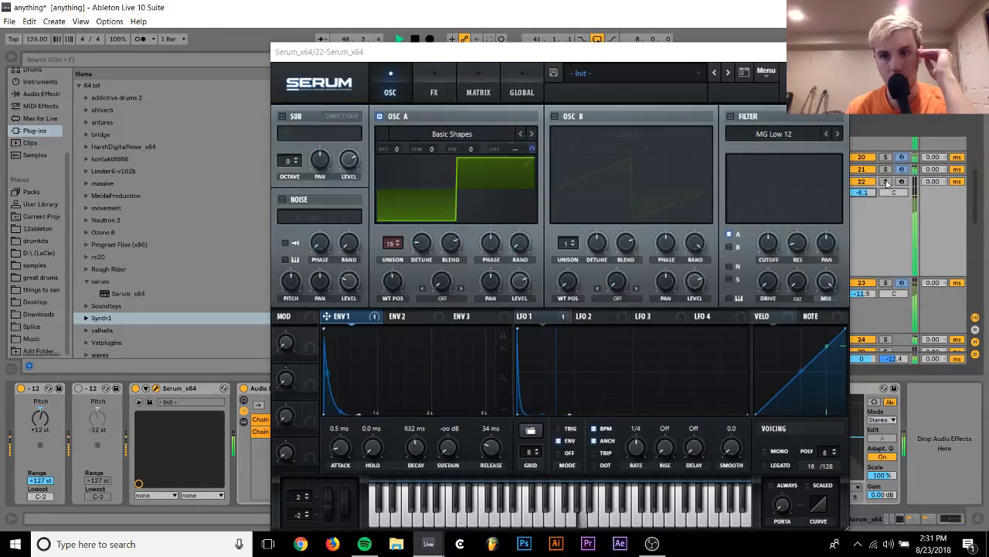
Solo track 22 again, lower its EQ Eight band 1 low-cut frequency to 170 Hz and audition the loop briefly
left_click(838, 52)
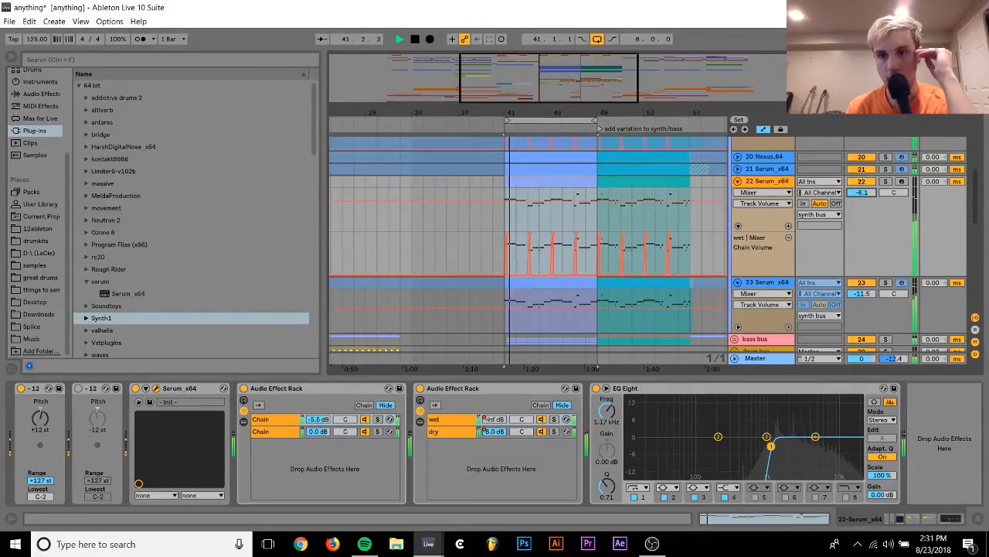
left_click(780, 185)
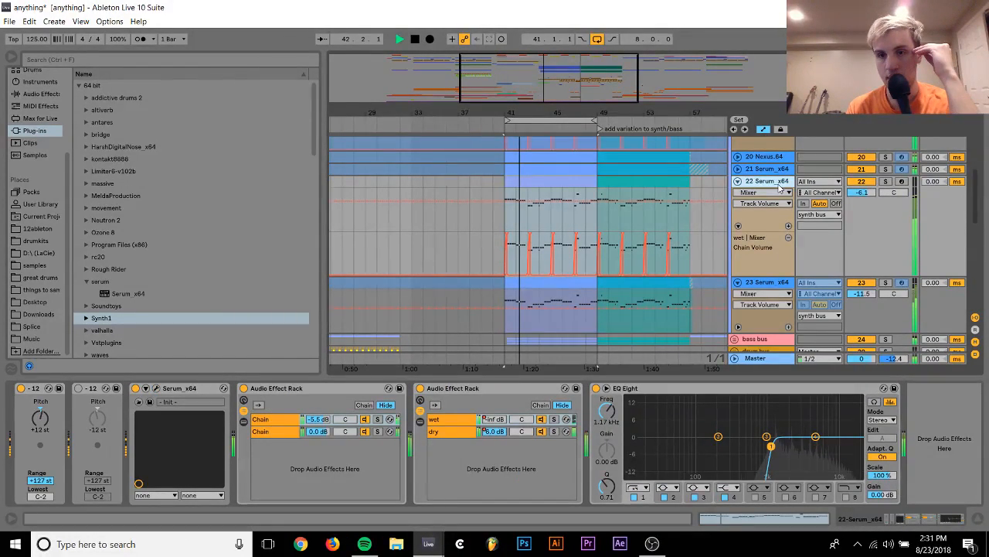
left_click(886, 182)
left_click(157, 388)
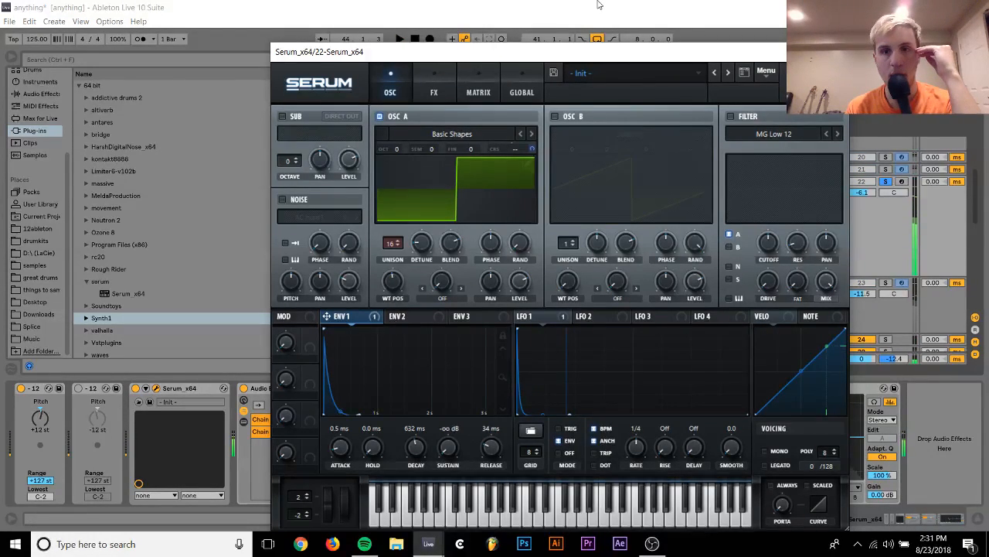
left_click_drag(595, 52, 364, 98)
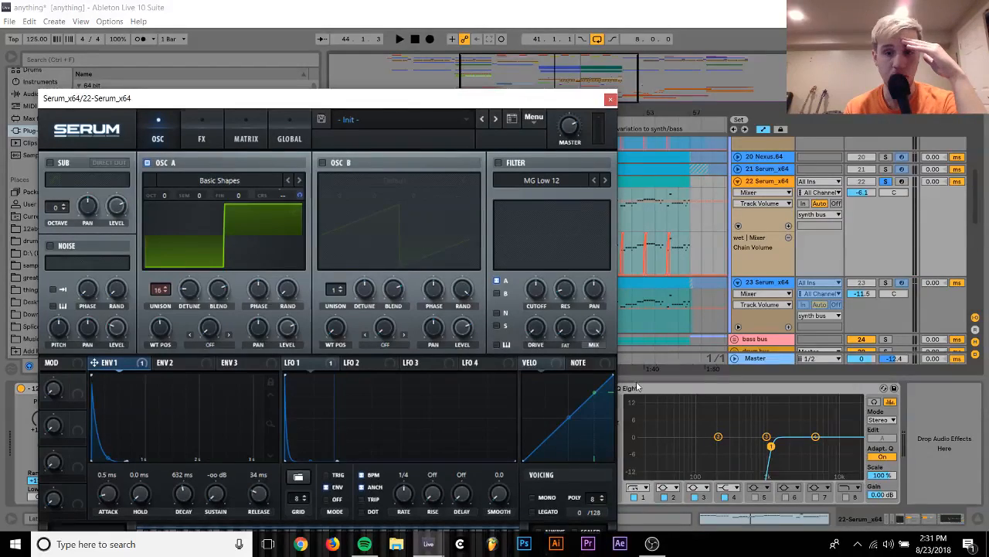
left_click(770, 450)
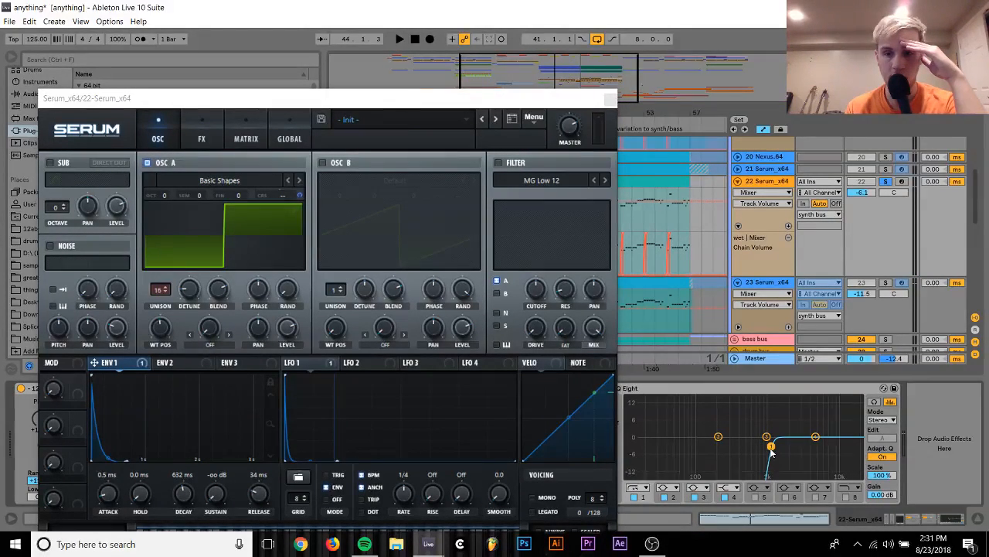
left_click_drag(772, 452, 712, 450)
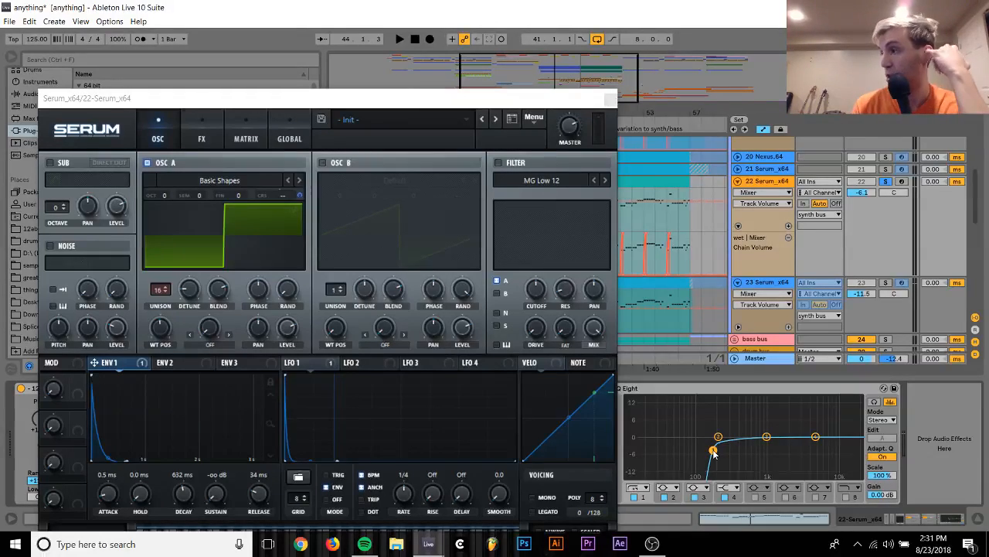
key("space")
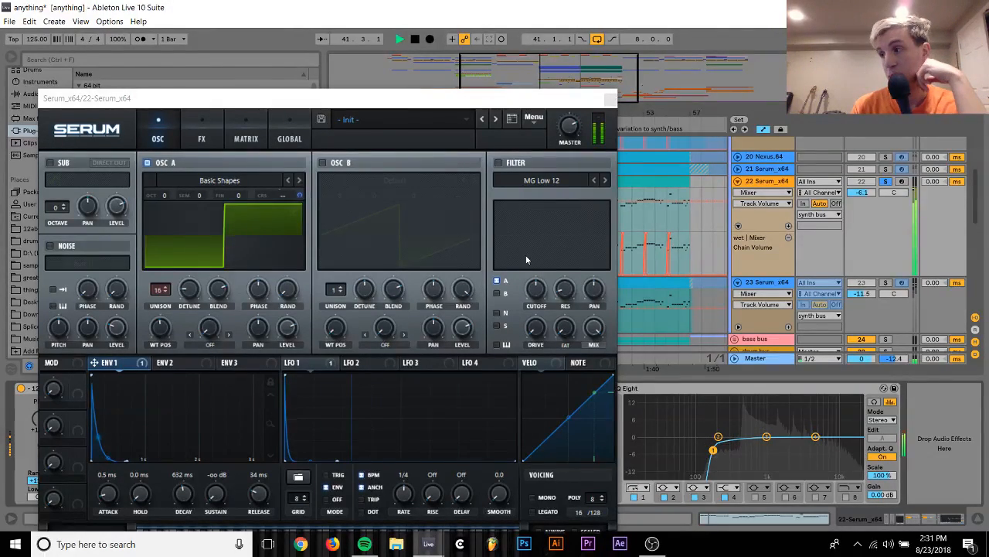
left_click_drag(434, 100, 548, 178)
key("space")
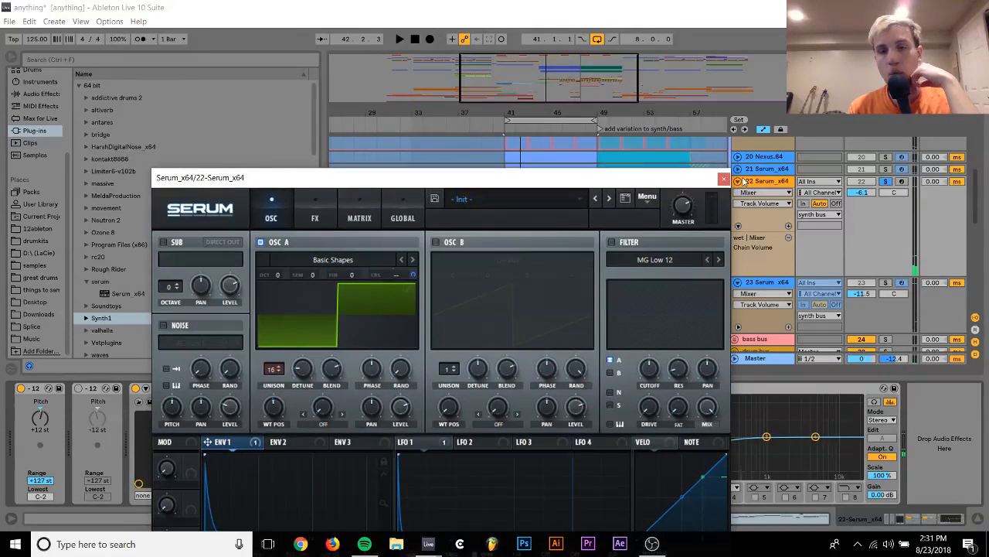
Fold track 23 in the arrangement and check the available commands for the drum bus track
left_click(747, 284)
left_click(743, 284)
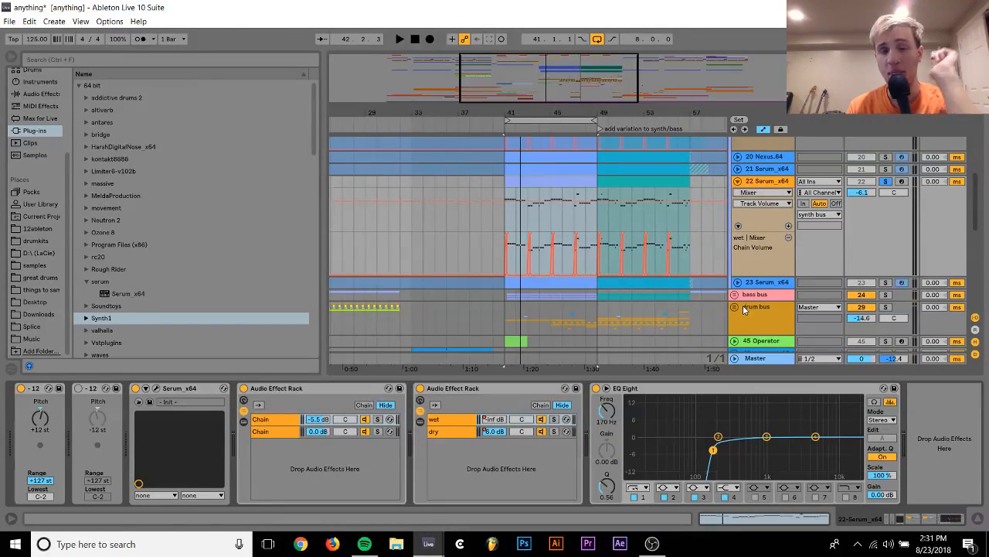
scroll(742, 298, "down", 1)
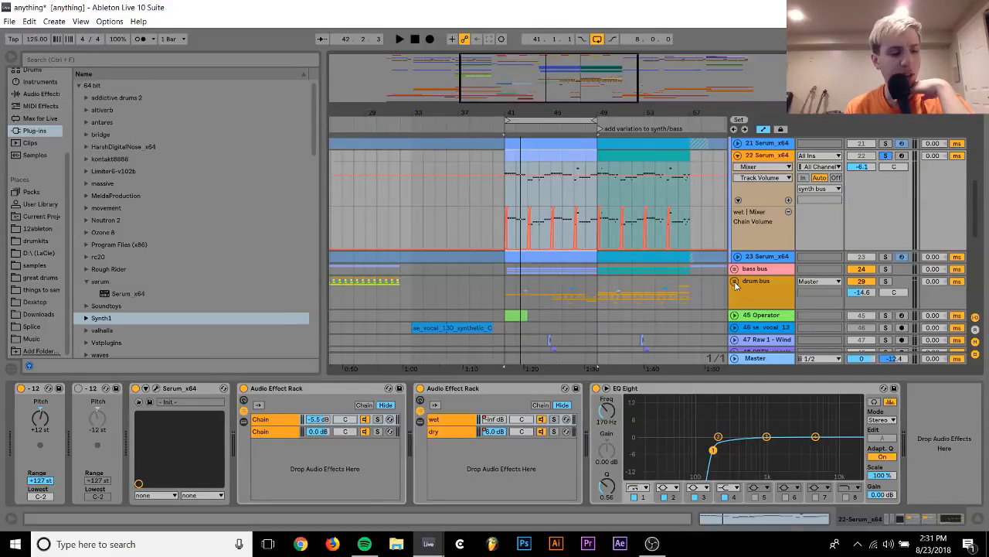
right_click(749, 286)
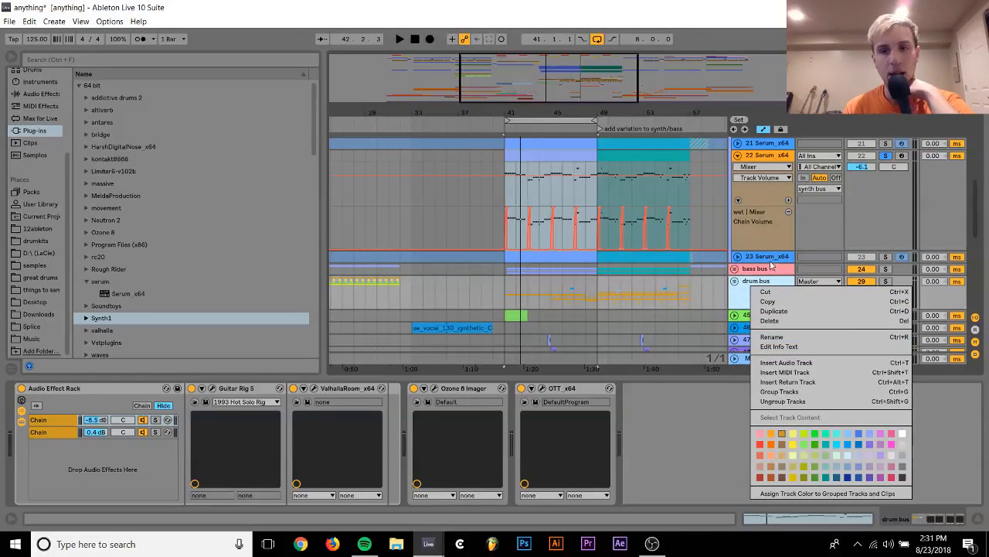
left_click(770, 265)
Select tracks 10 through 18 inside the synth bus and freeze them
scroll(742, 271, "down", 10)
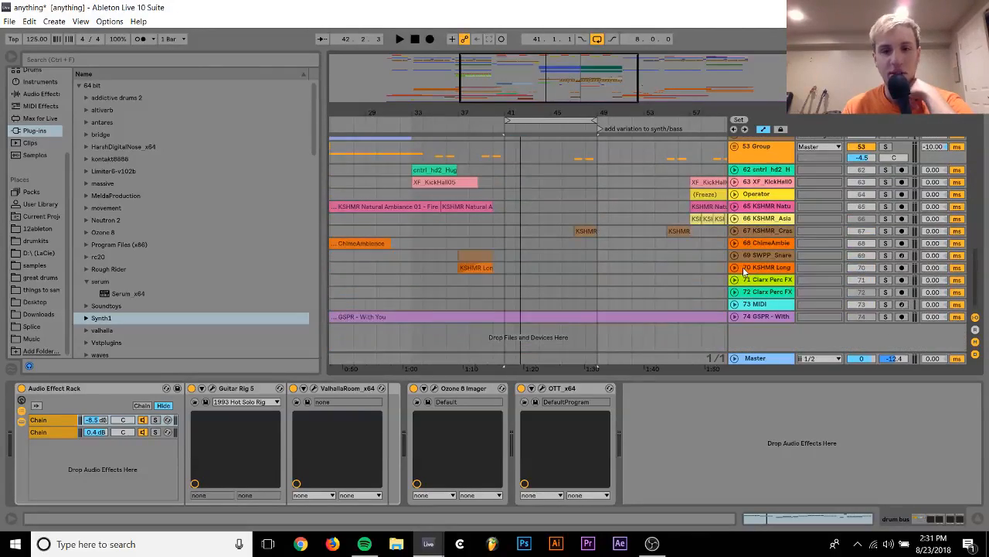
scroll(745, 271, "up", 10)
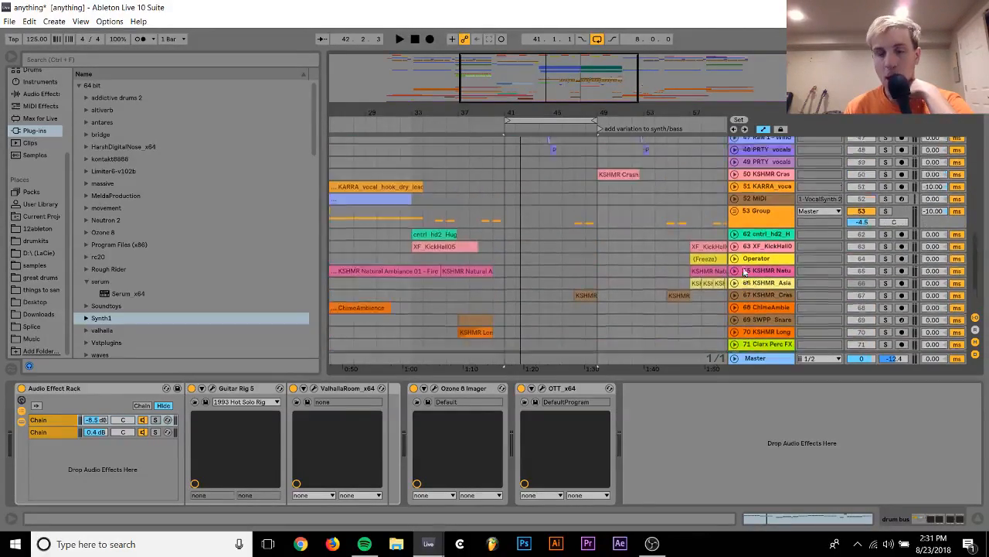
scroll(744, 272, "up", 10)
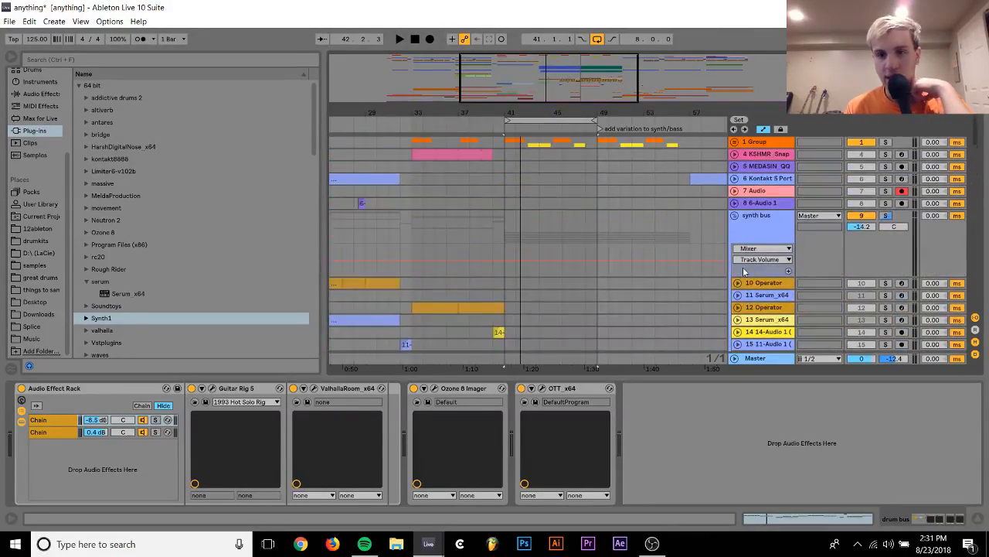
scroll(762, 301, "down", 1)
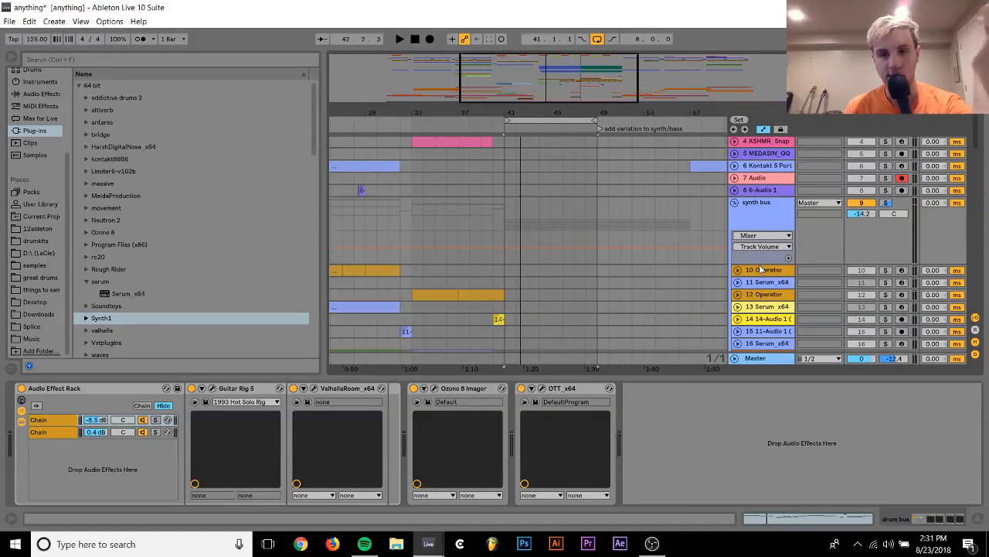
left_click(761, 269)
scroll(762, 271, "down", 8)
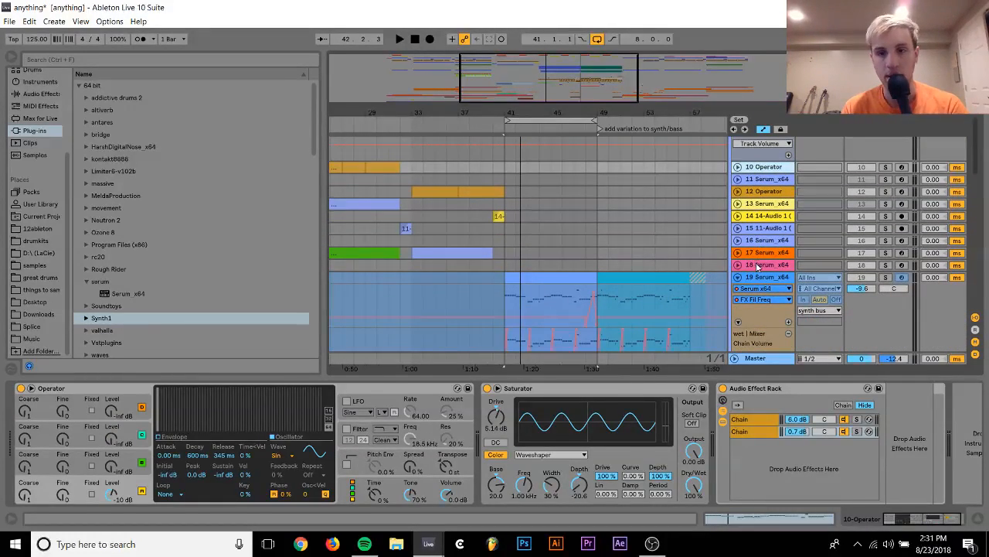
right_click(757, 266)
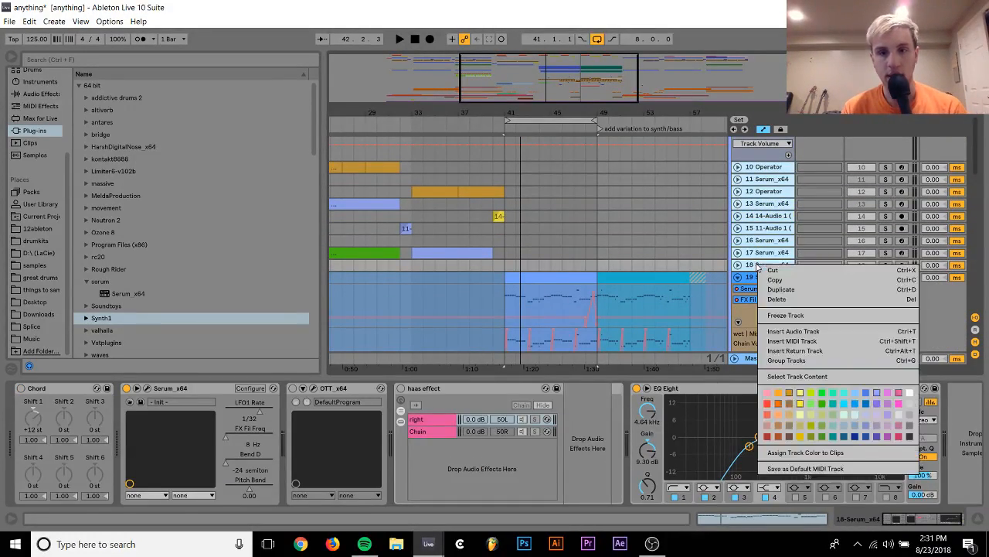
left_click(789, 314)
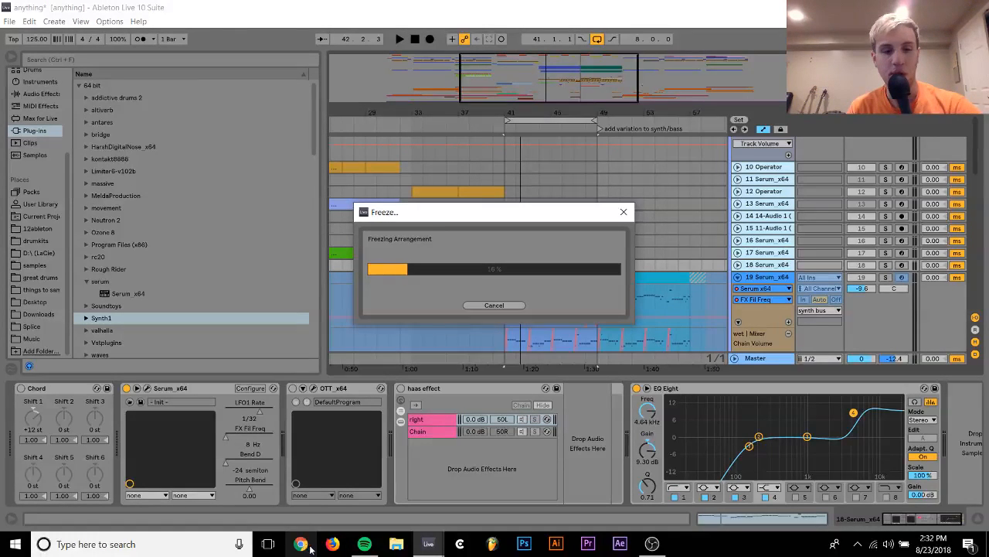
Open Firefox, then switch to the streamingandvideo Live set and set the Gate's threshold to -57.6 dB
left_click(336, 545)
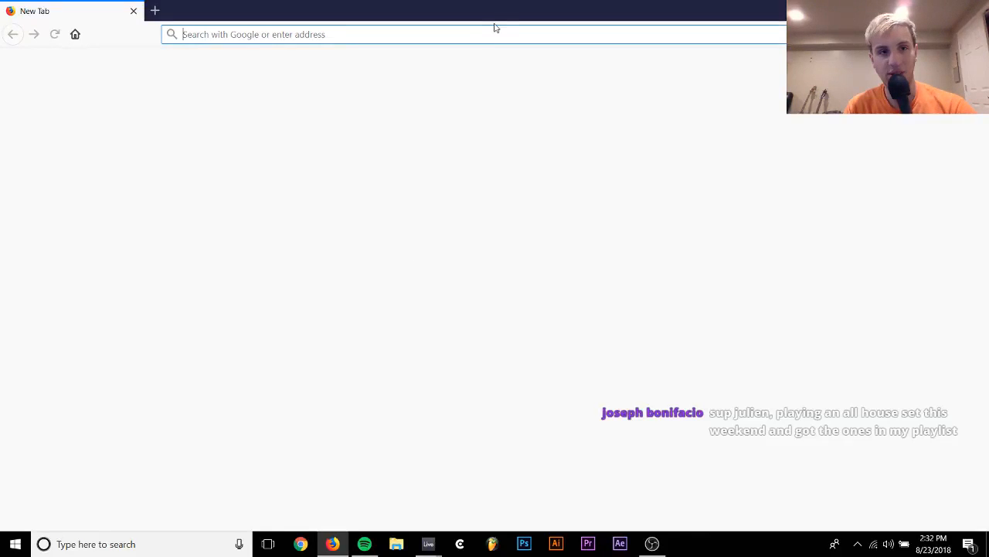
mouse_move(435, 544)
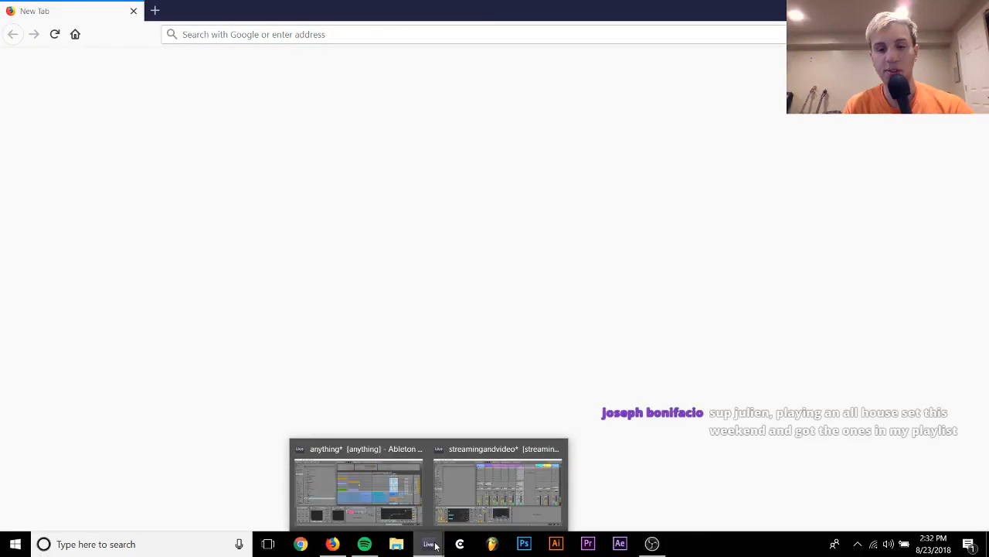
left_click(445, 452)
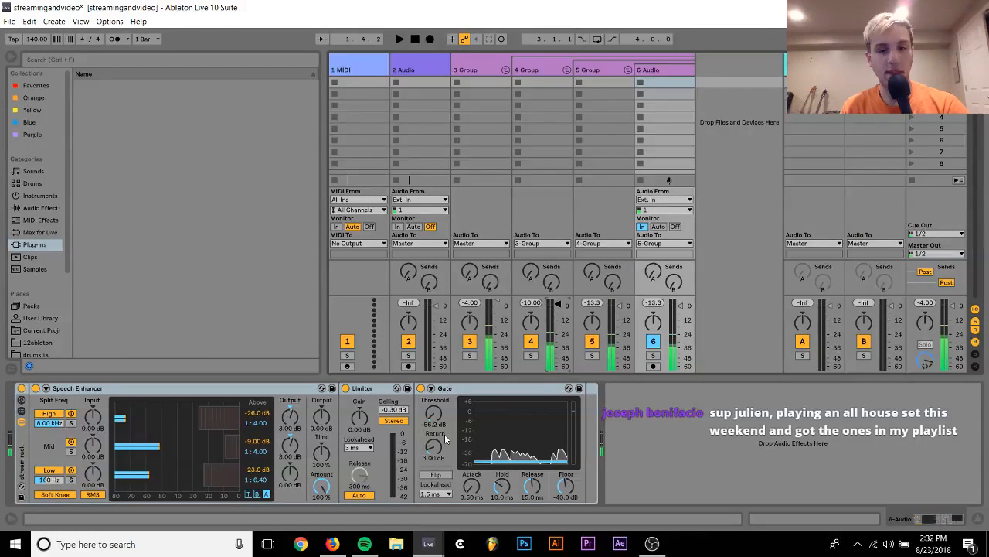
left_click_drag(436, 413, 436, 416)
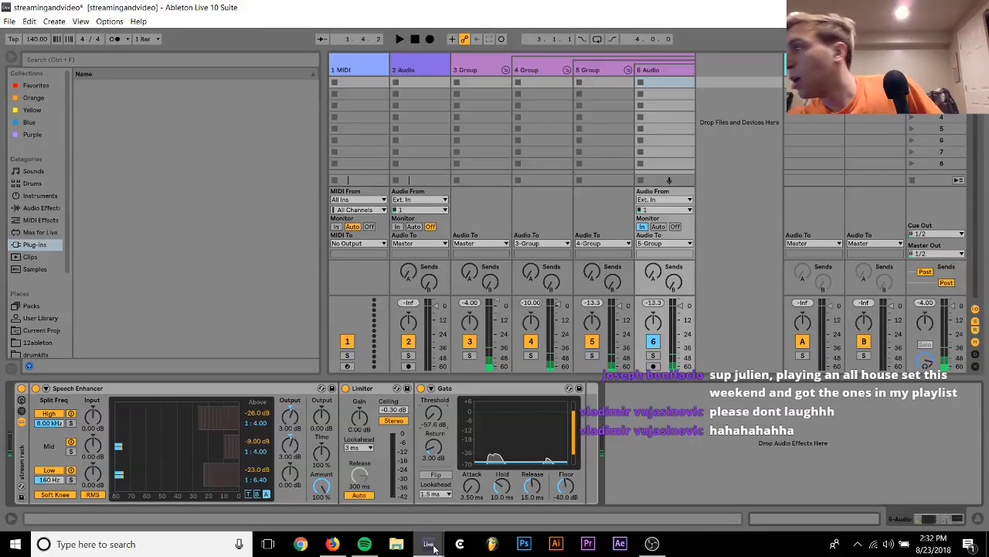
Switch to Firefox and try to load gmail.com
left_click(332, 545)
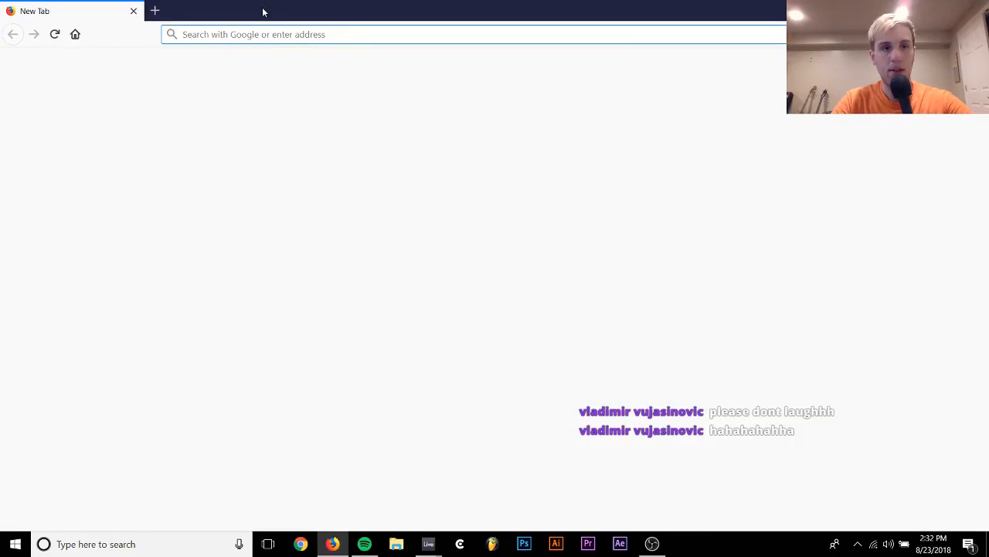
type("gmail.com")
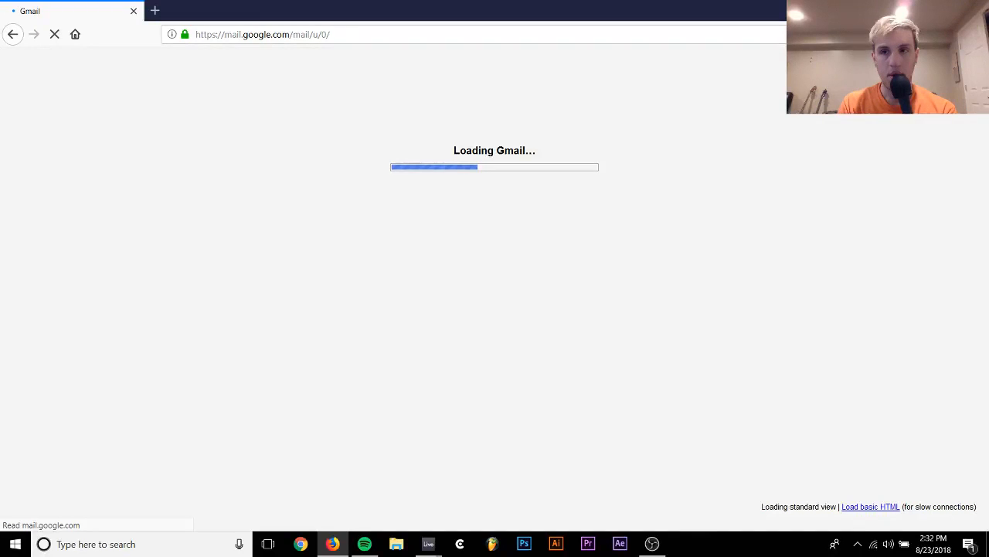
left_click(278, 11)
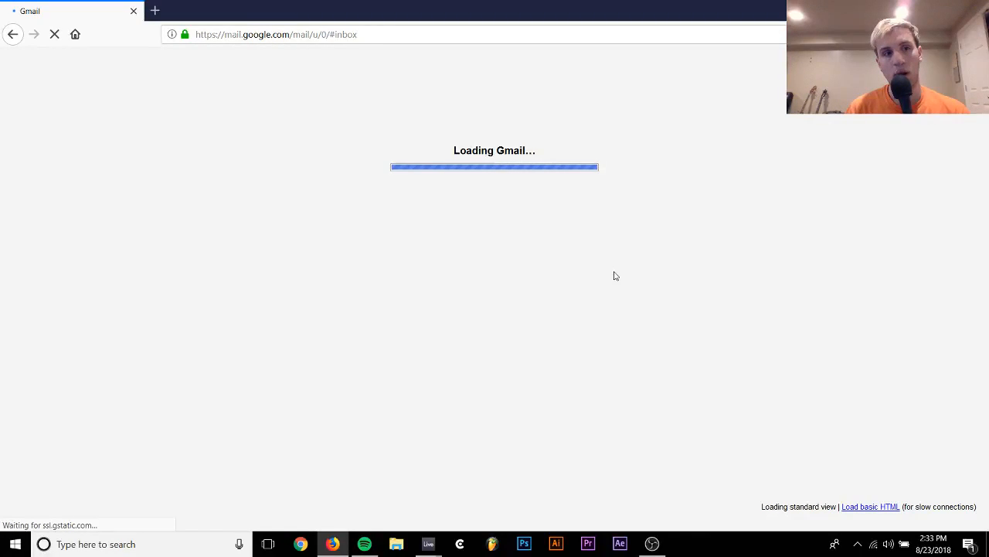
Switch to Chrome and try to load gmail.com
left_click(332, 544)
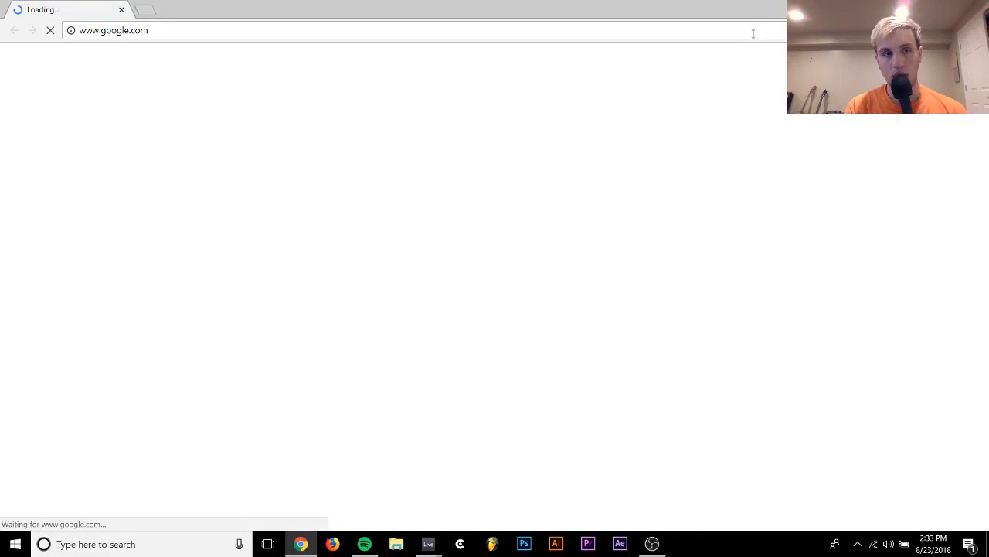
left_click(753, 33)
type("gmail")
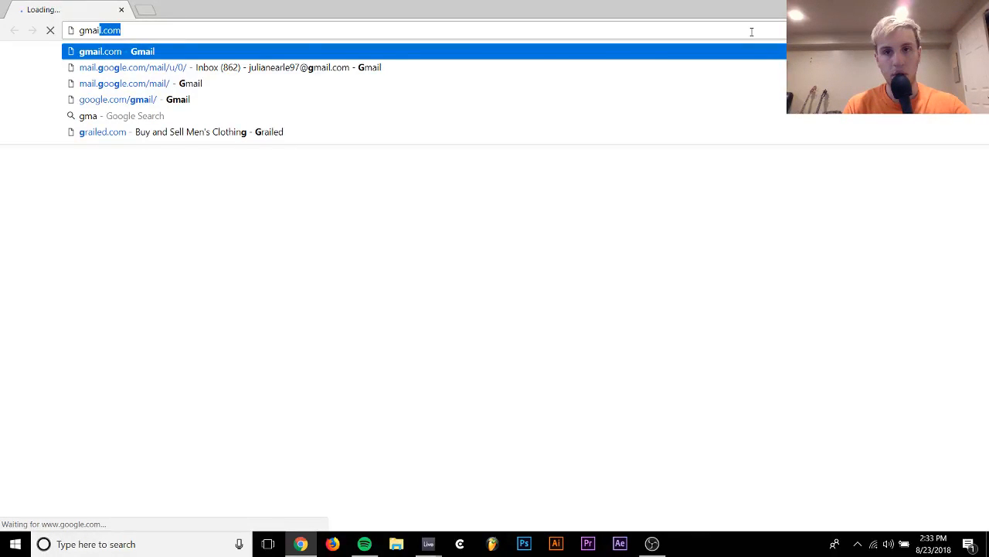
key("Return")
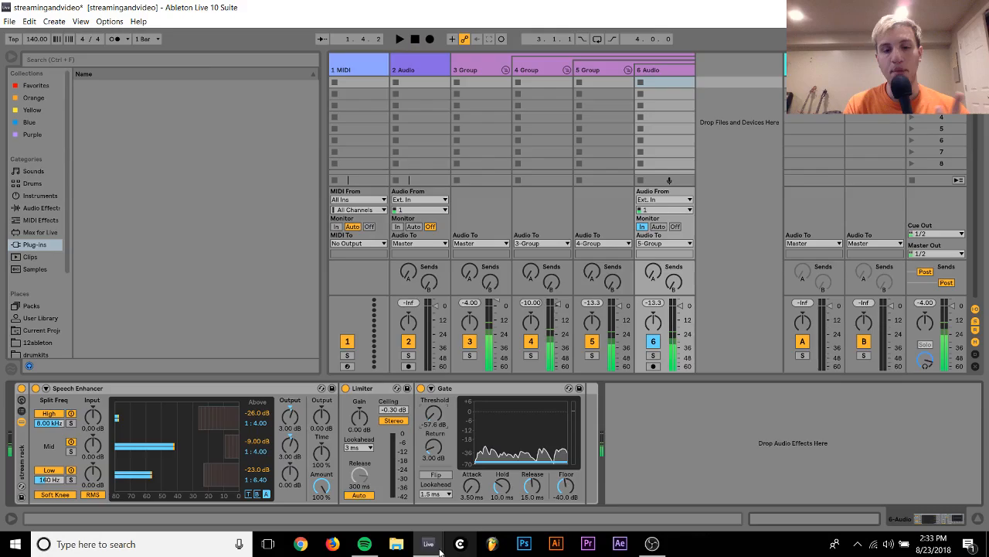
Return to the Live project, play track 22's clip, and turn off the first Audio Effect Rack after its Serum
left_click(427, 542)
left_click(414, 529)
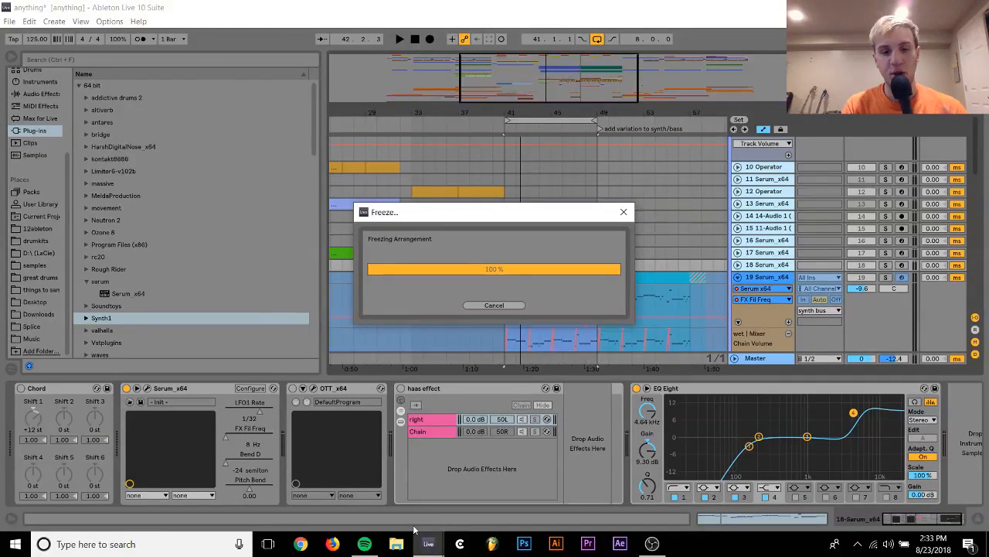
scroll(672, 299, "down", 3)
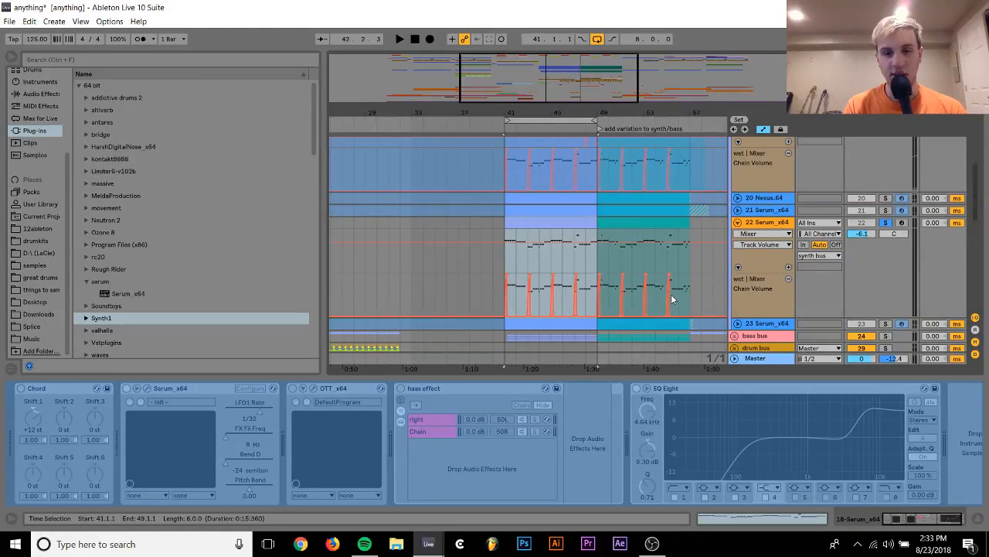
scroll(672, 299, "down", 2)
left_click(525, 183)
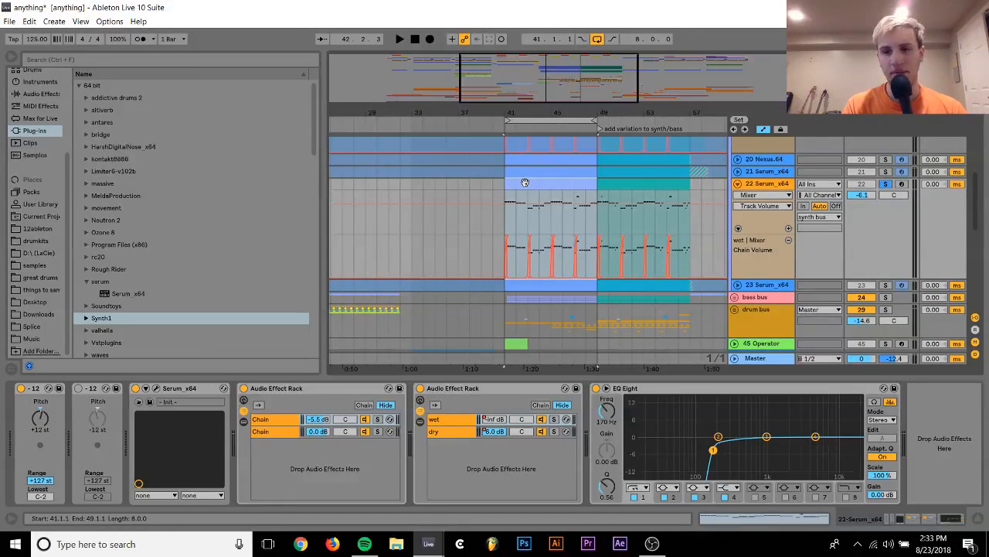
key("space")
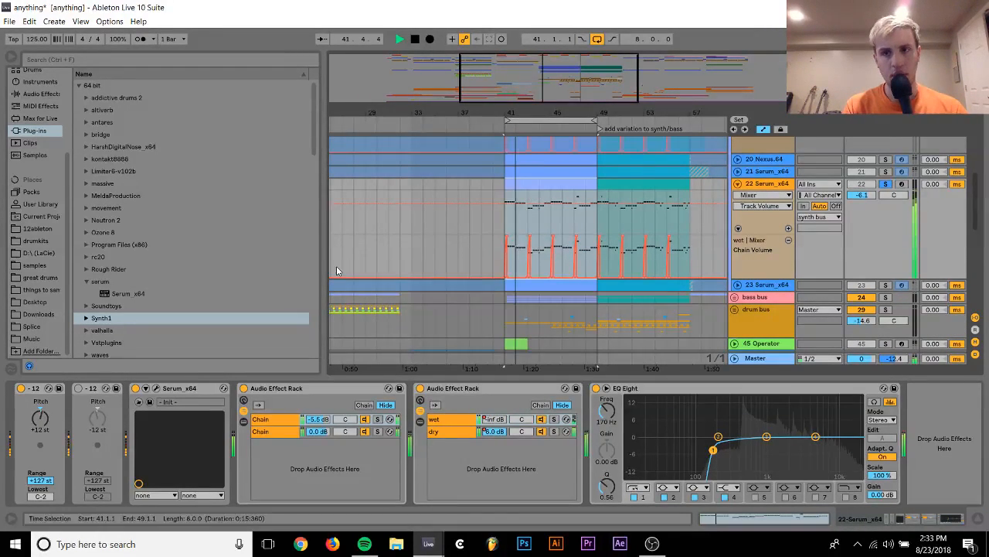
left_click(244, 388)
key("space")
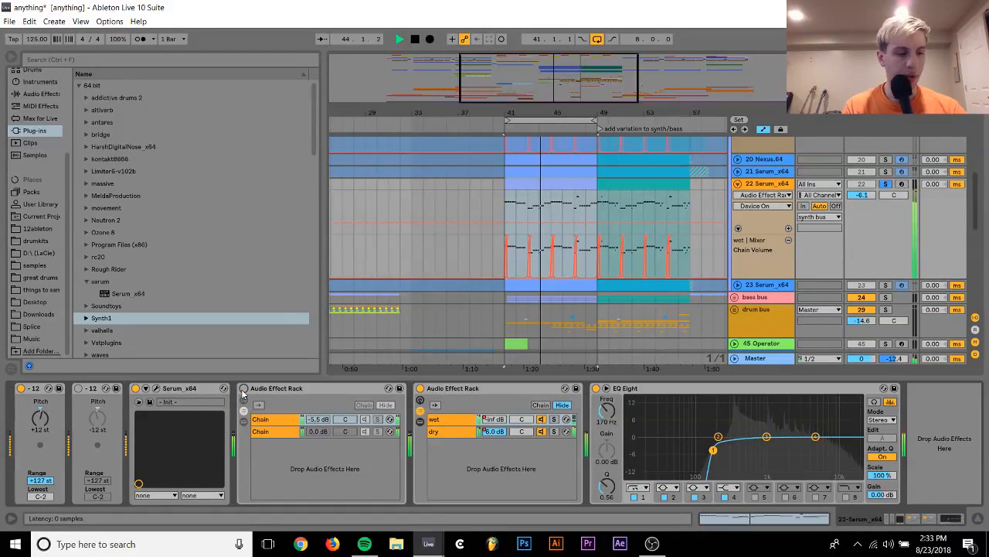
Enable oscillator B in track 22's Serum at +1 octave and +7 semitones, raise its level, and audition it without oscillator A
left_click(155, 389)
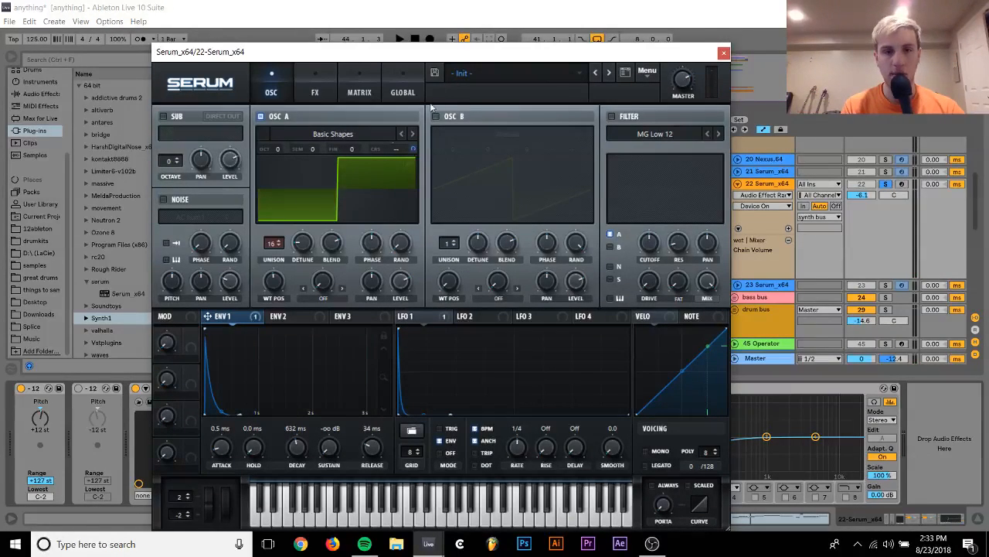
left_click(436, 117)
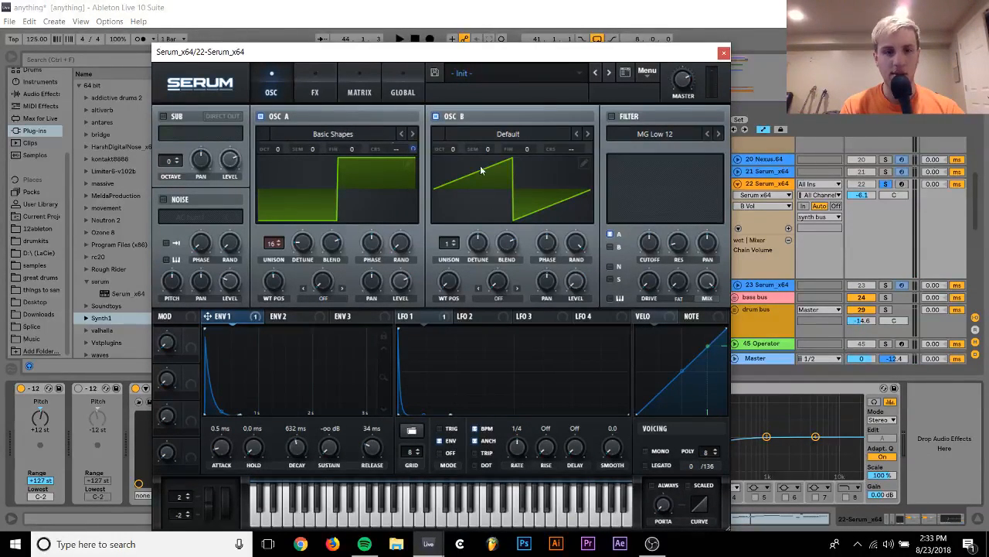
left_click_drag(447, 153, 502, 105)
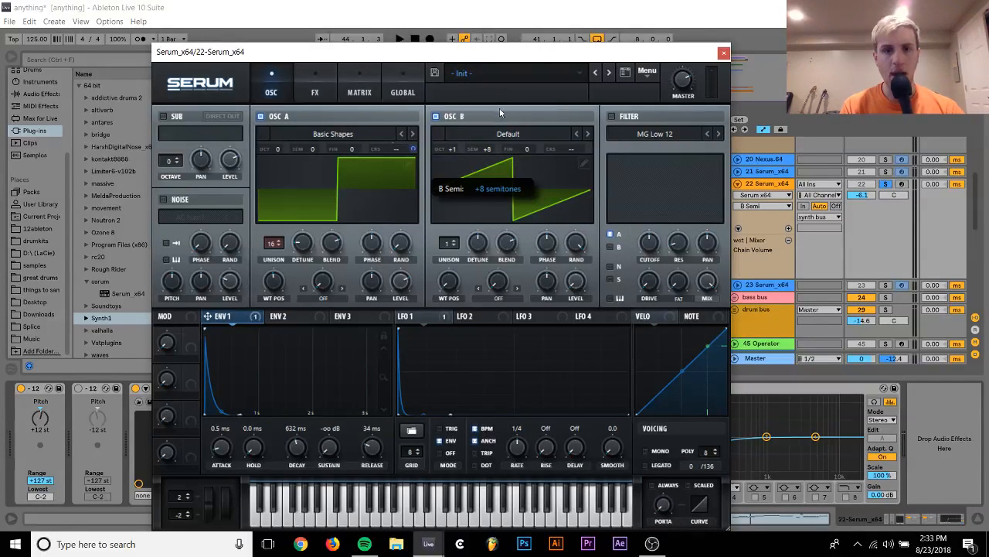
left_click_drag(581, 287, 606, 152)
key("space")
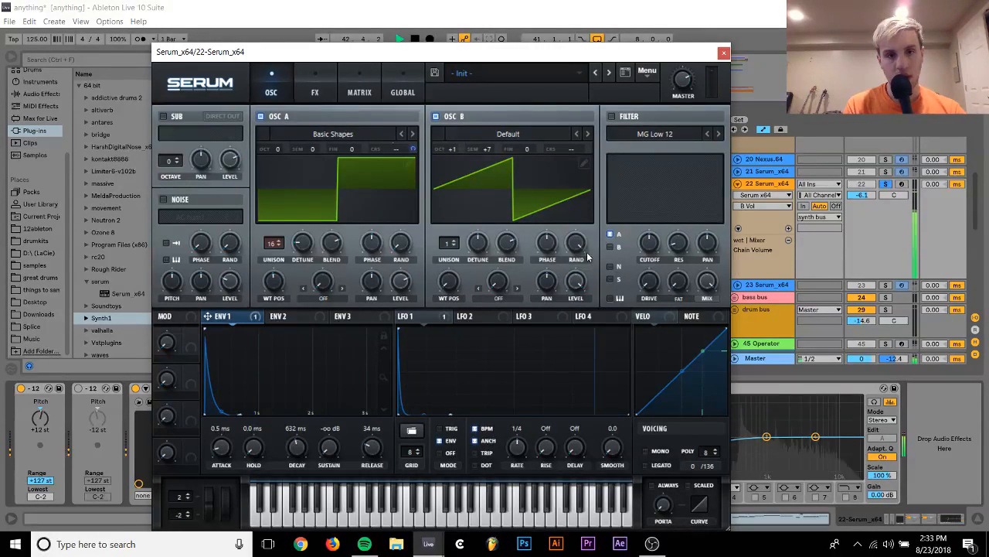
left_click(273, 120)
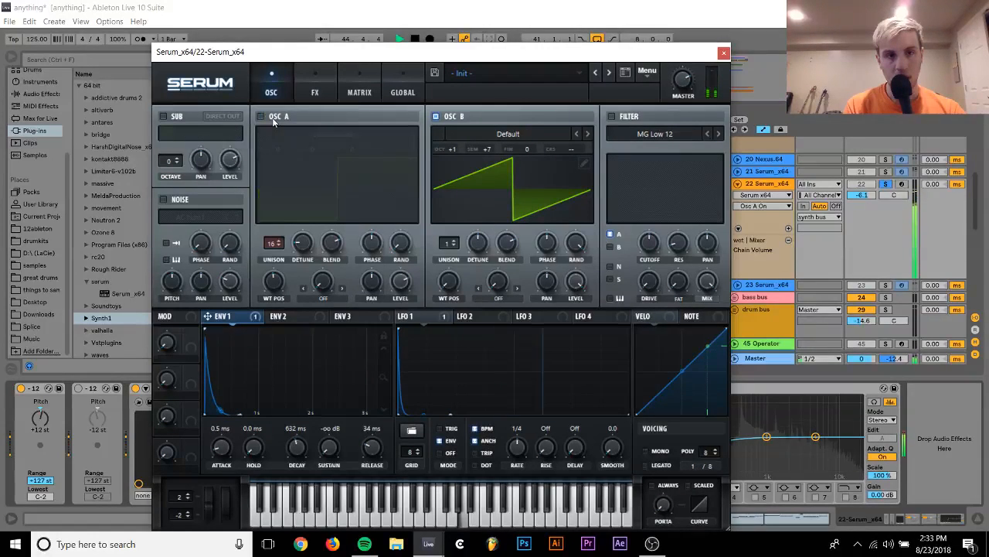
left_click(282, 114)
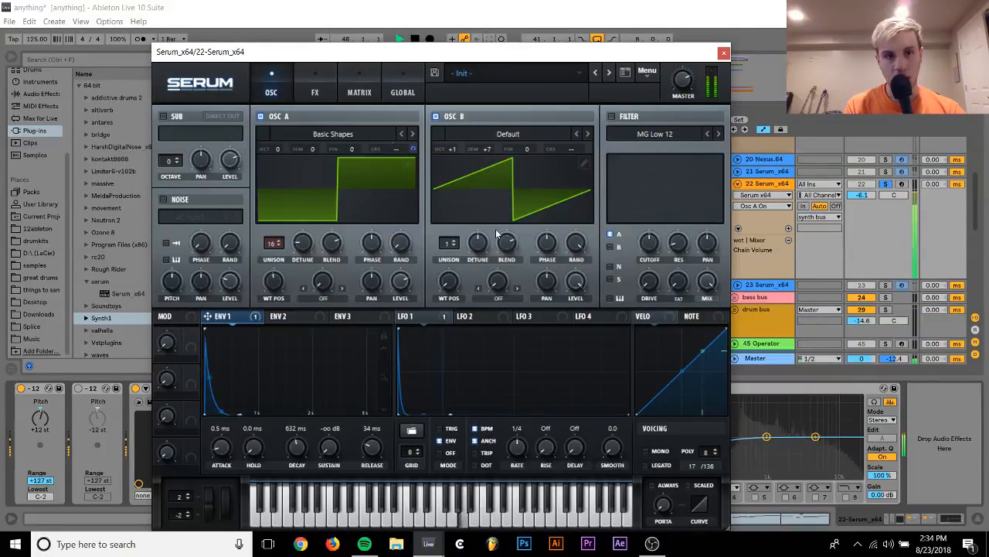
Reduce oscillator A's unison to 1 voice and rebalance its level
left_click_drag(400, 282, 405, 324)
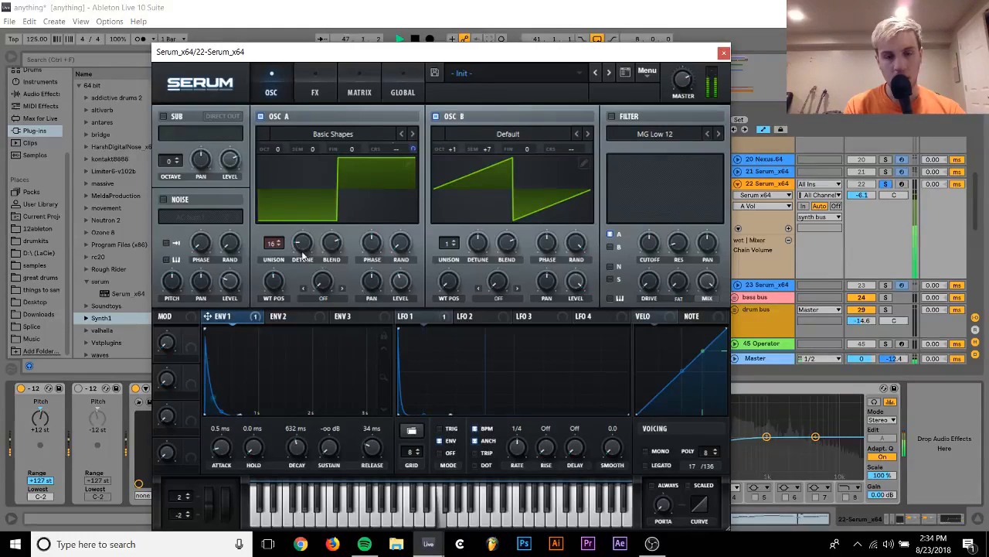
left_click_drag(273, 242, 274, 278)
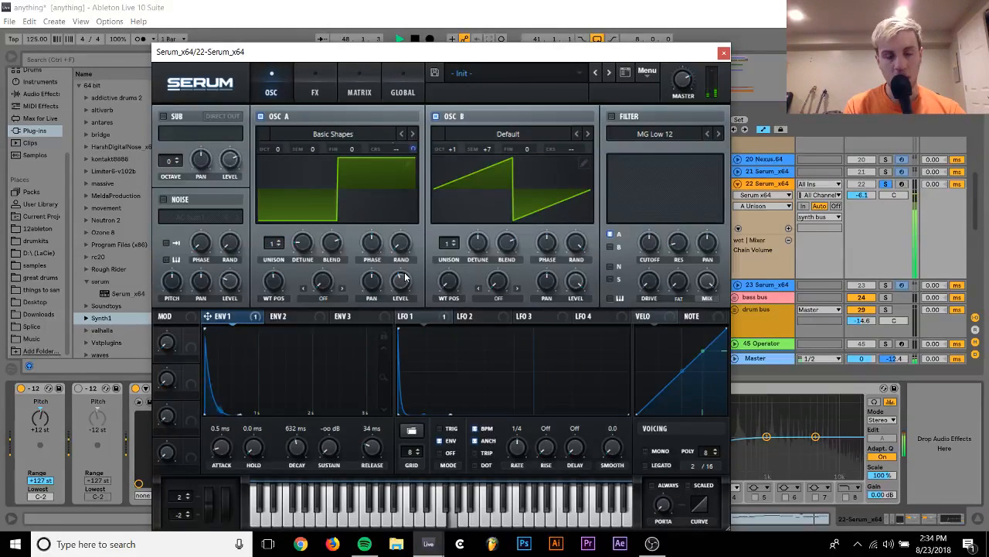
left_click_drag(404, 279, 404, 269)
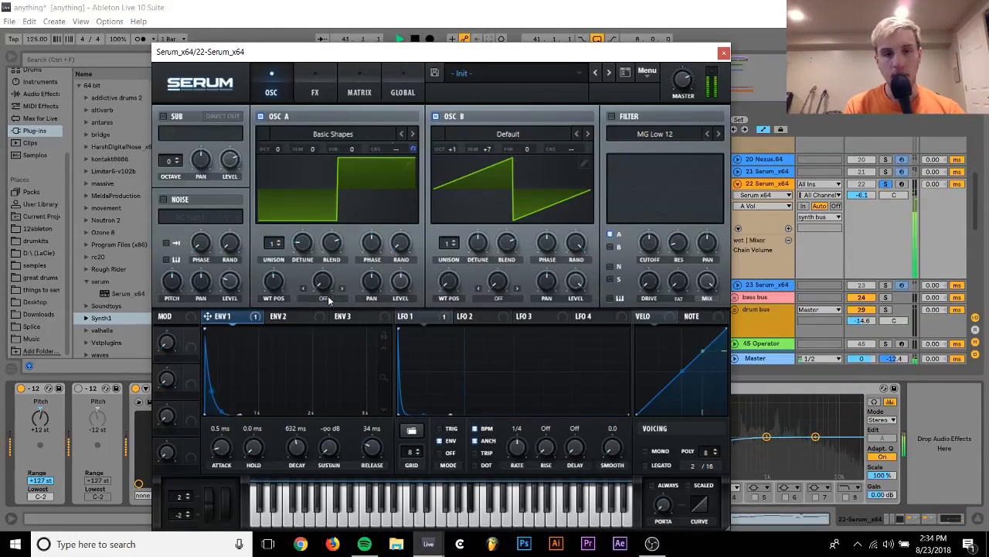
Set oscillator A's warp mode to FM (From B) and balance the warp amount against oscillator B's level during playback
left_click(302, 298)
left_click(374, 465)
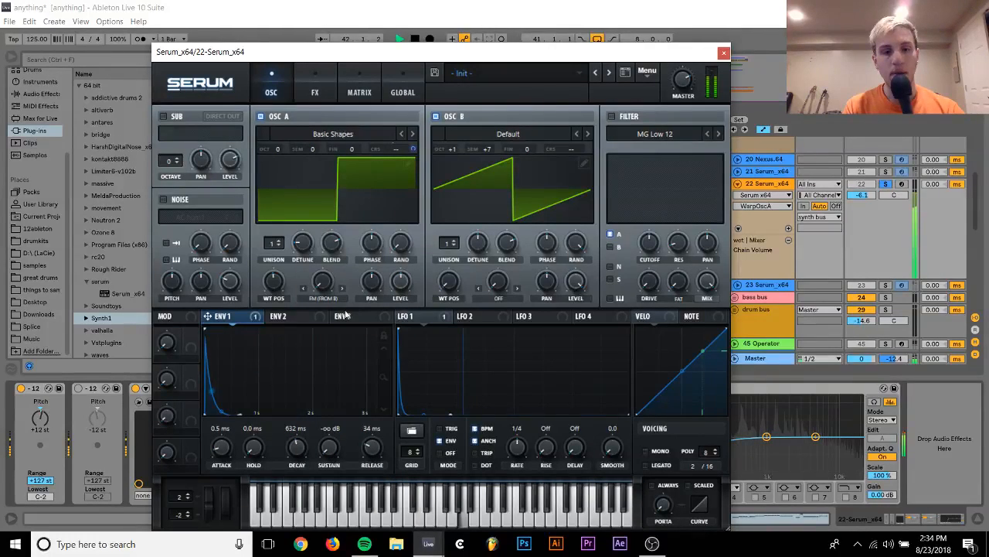
mouse_move(325, 284)
left_mouse_down()
mouse_move(330, 258)
mouse_move(324, 285)
left_mouse_up()
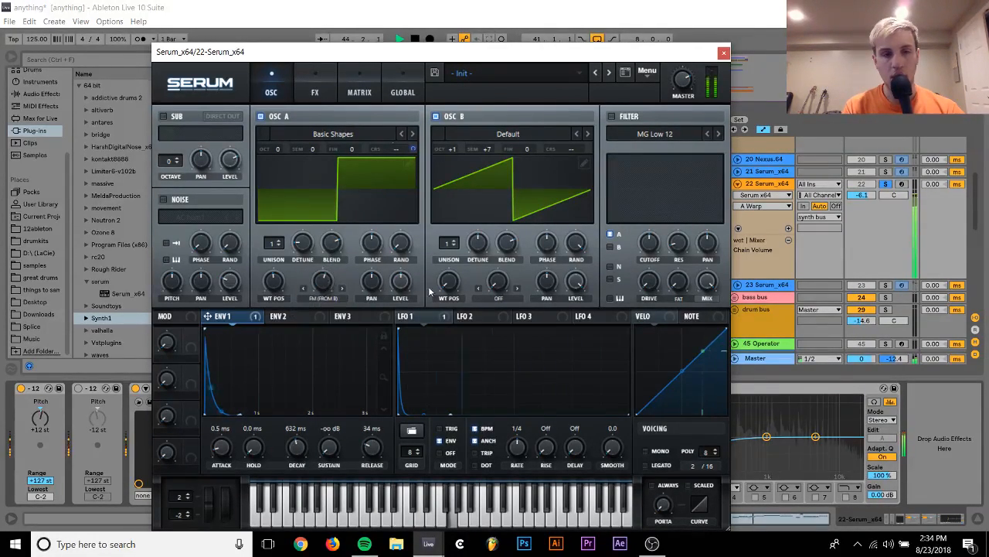
left_click(576, 282)
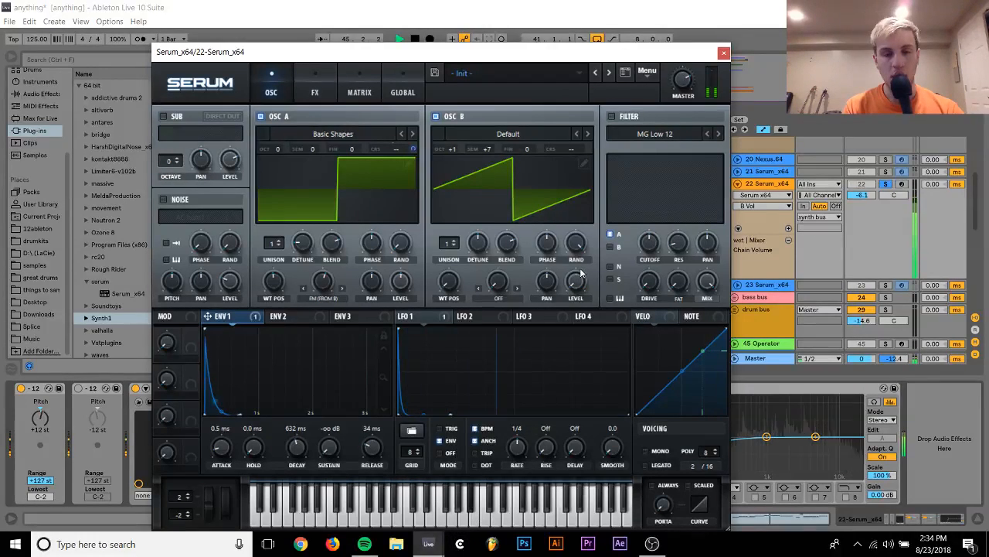
left_click_drag(324, 282, 321, 315)
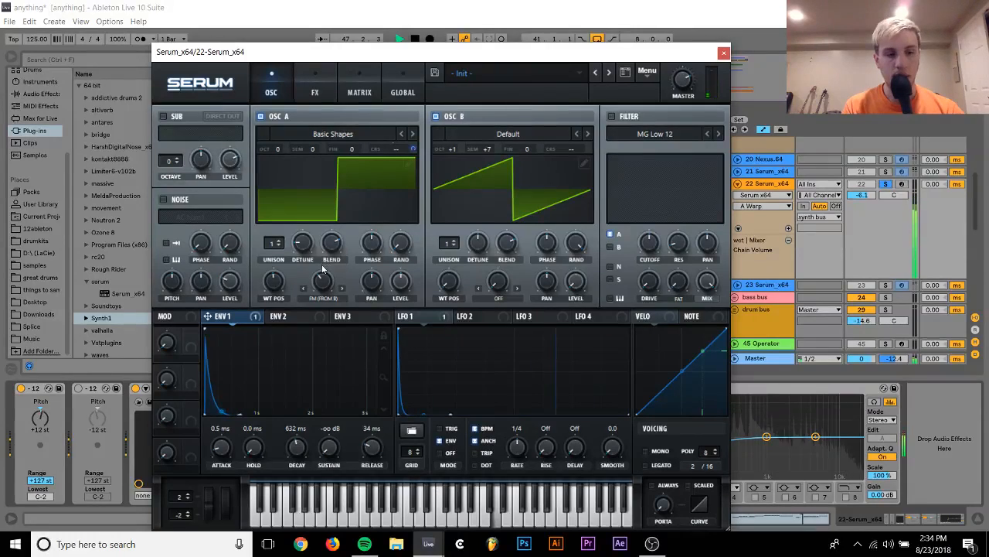
left_click_drag(327, 286, 330, 279)
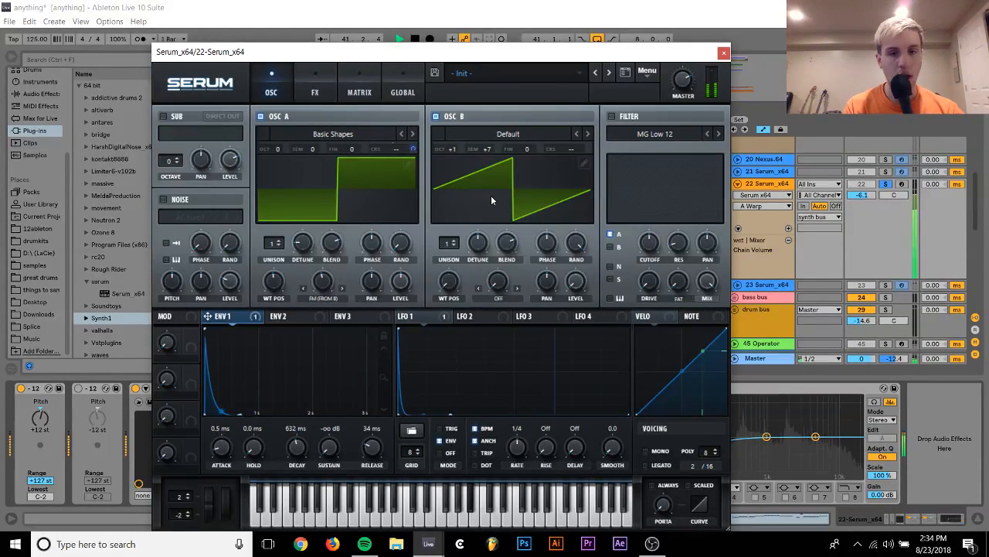
left_click(576, 283)
left_click_drag(584, 204, 585, 195)
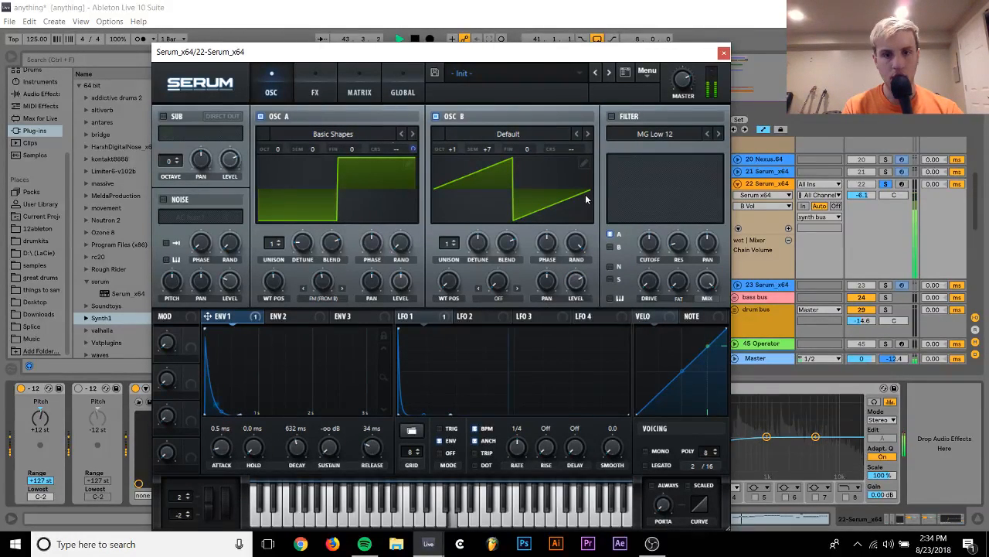
key("space")
Enable Serum's filter with the Cmb - flanger type, raise its resonance, and adjust its cutoff
left_click(612, 116)
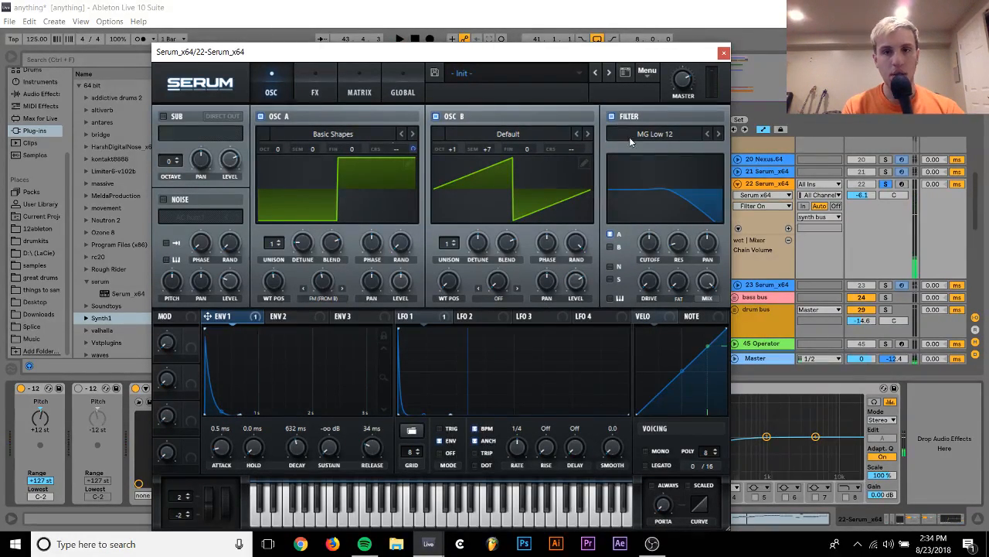
left_click(634, 136)
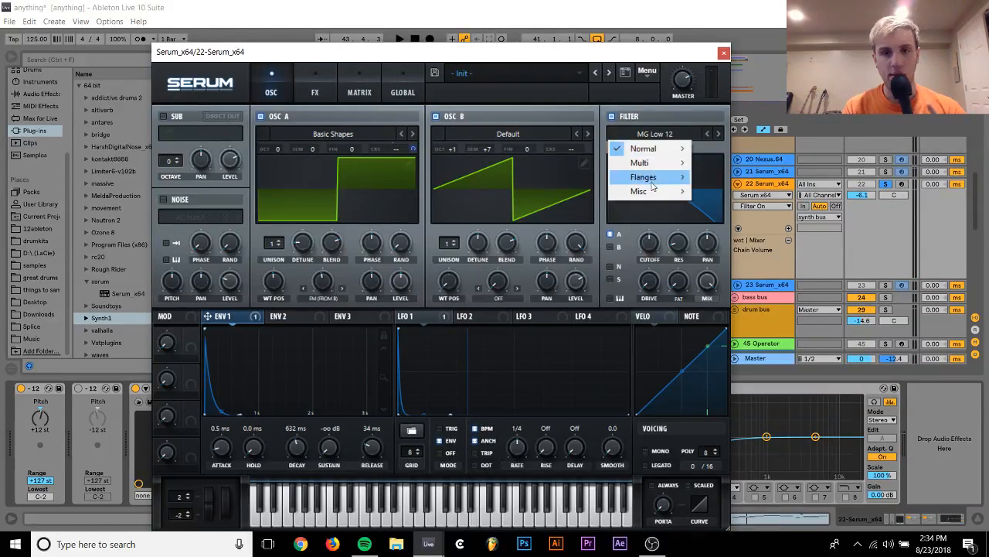
mouse_move(670, 180)
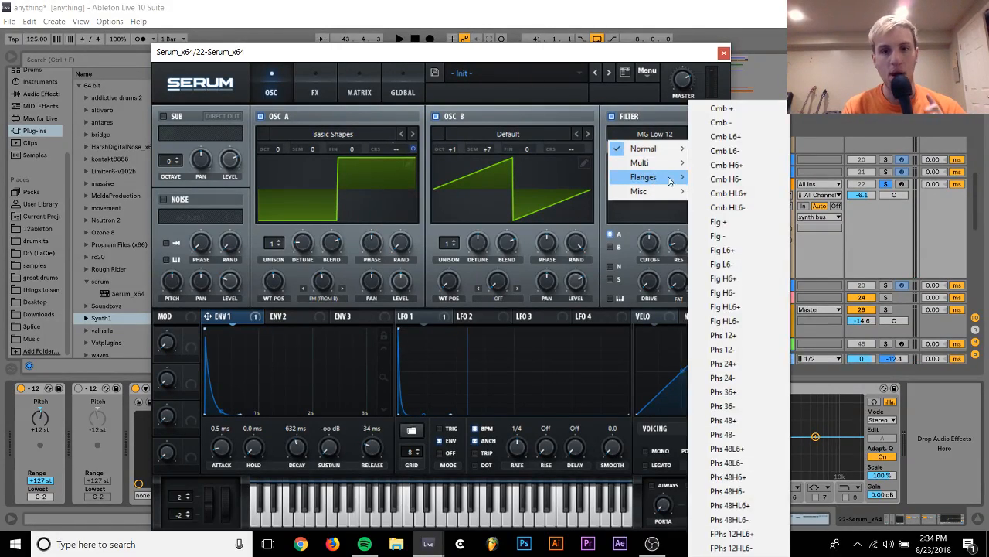
left_click(719, 122)
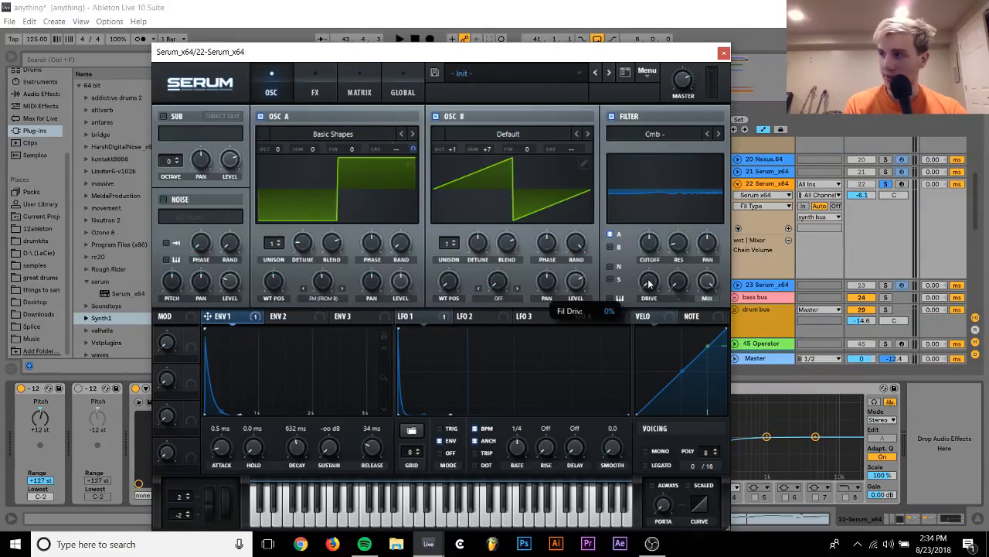
left_click_drag(678, 249, 680, 209)
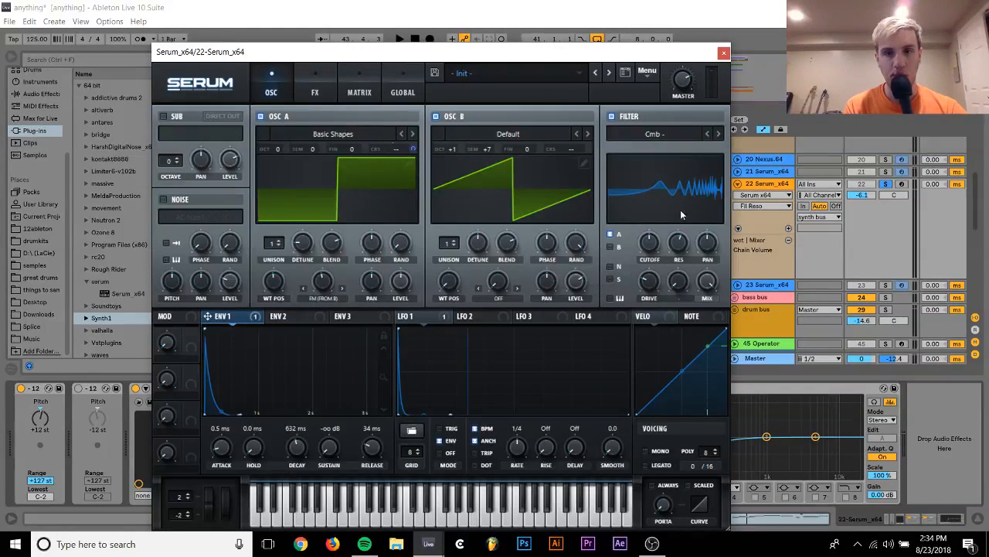
mouse_move(648, 241)
left_mouse_down()
mouse_move(642, 259)
mouse_move(681, 228)
mouse_move(653, 246)
left_mouse_up()
key("space")
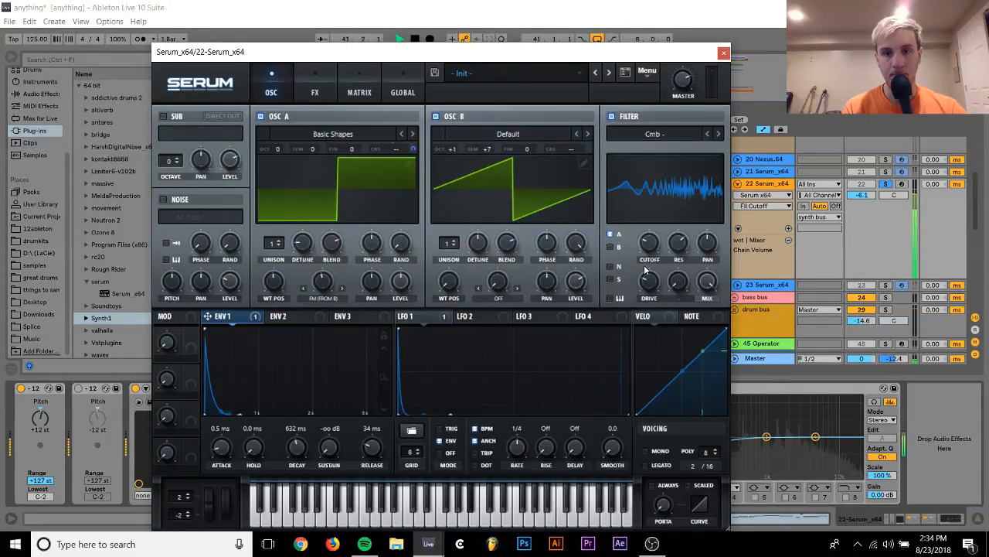
Set the filter drive to 33%, raise the cutoff, and change the filter type to Cmb +
left_click_drag(646, 288, 646, 374)
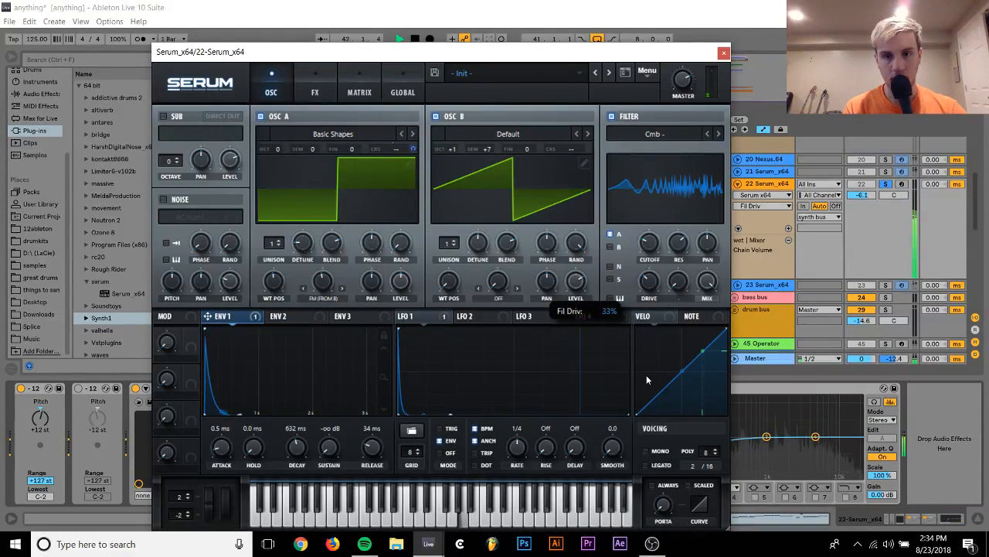
left_click_drag(650, 244, 653, 206)
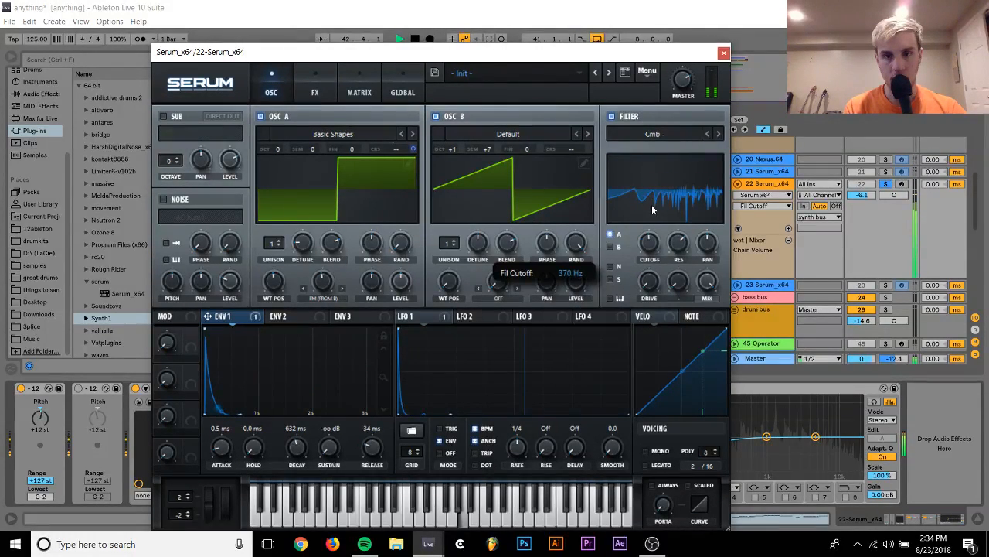
left_click(707, 134)
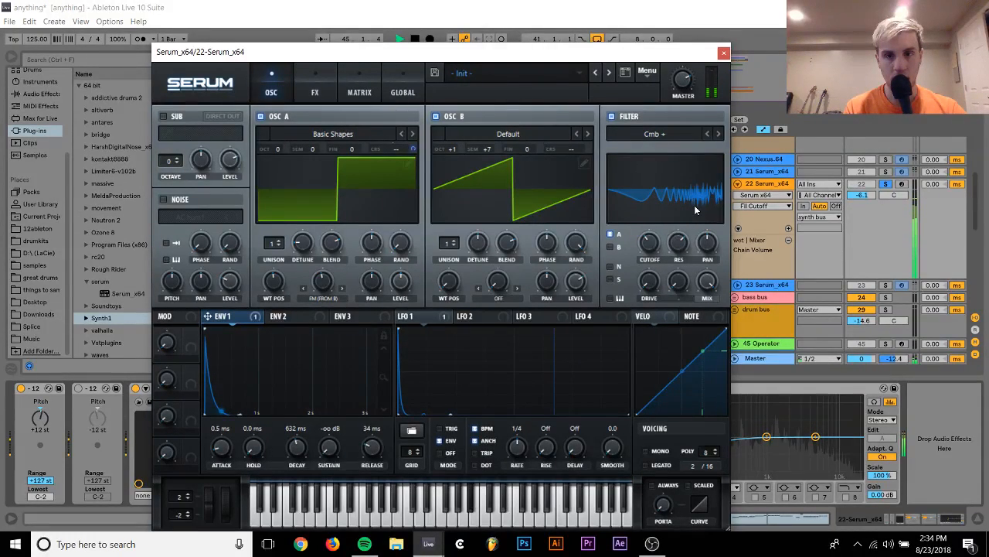
Unsolo track 22 with its volume at -8.8 dB and reset oscillator B's semitone offset
left_click(885, 184)
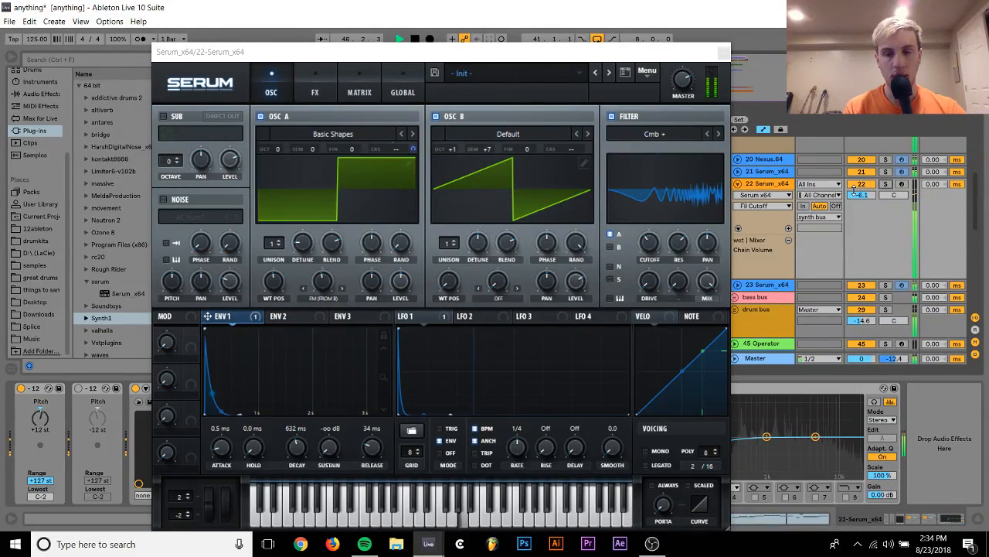
right_click(487, 149)
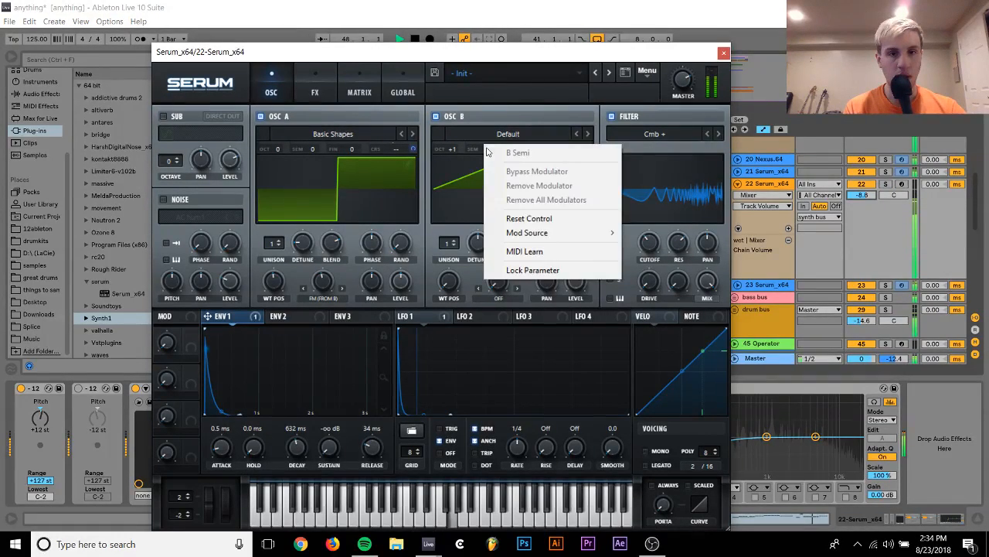
left_click(519, 218)
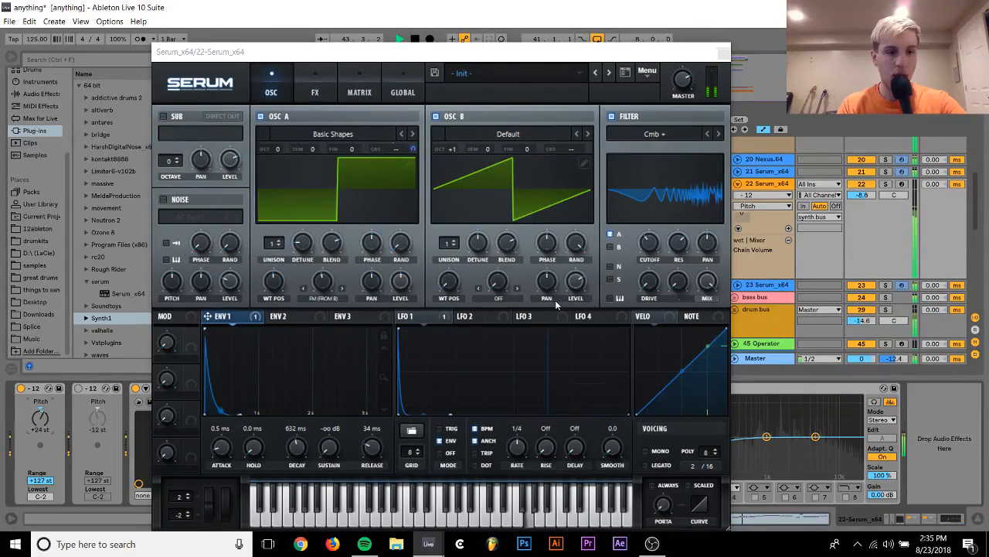
Lower track 22's volume to -12.5 dB and delete its Serum instrument
left_click_drag(861, 195, 861, 209)
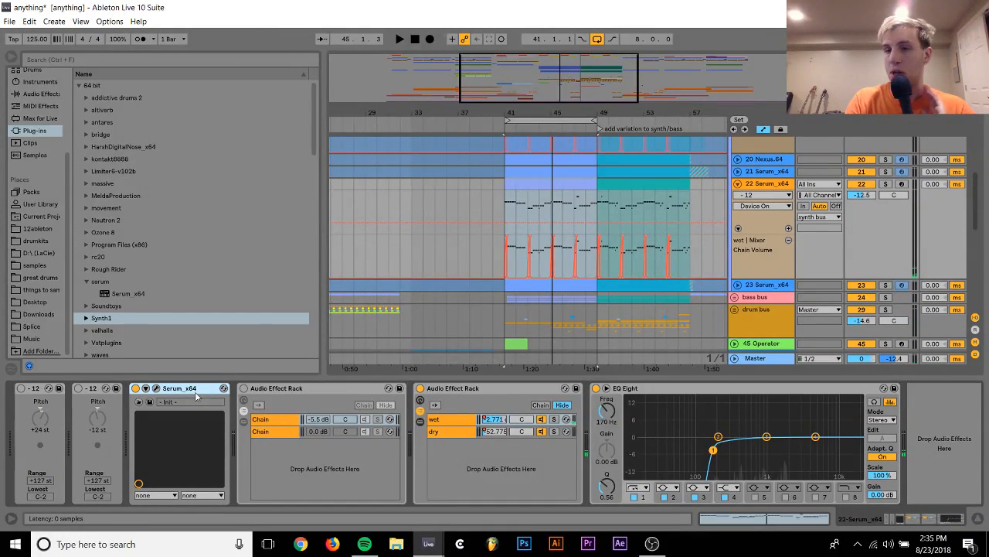
key("Delete")
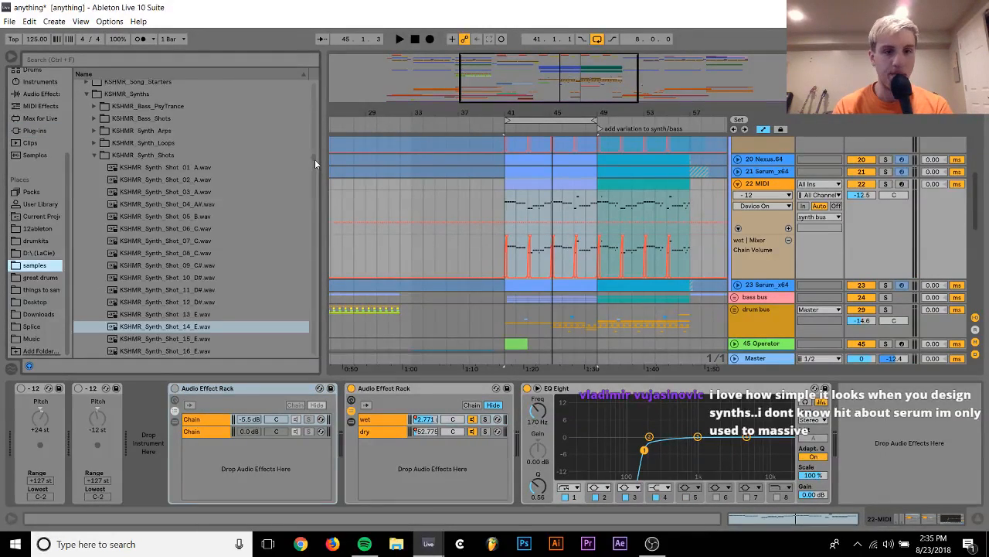
Browse the samples to the synth cuts inside the vengeance deep house 2 pack's VEDH2 Synths folder
left_click_drag(314, 160, 313, 235)
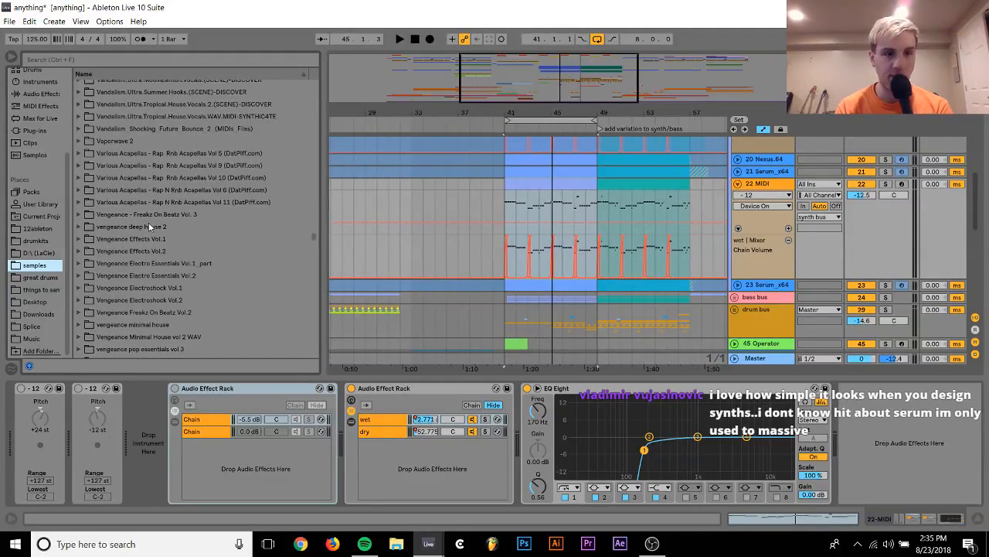
left_click(85, 228)
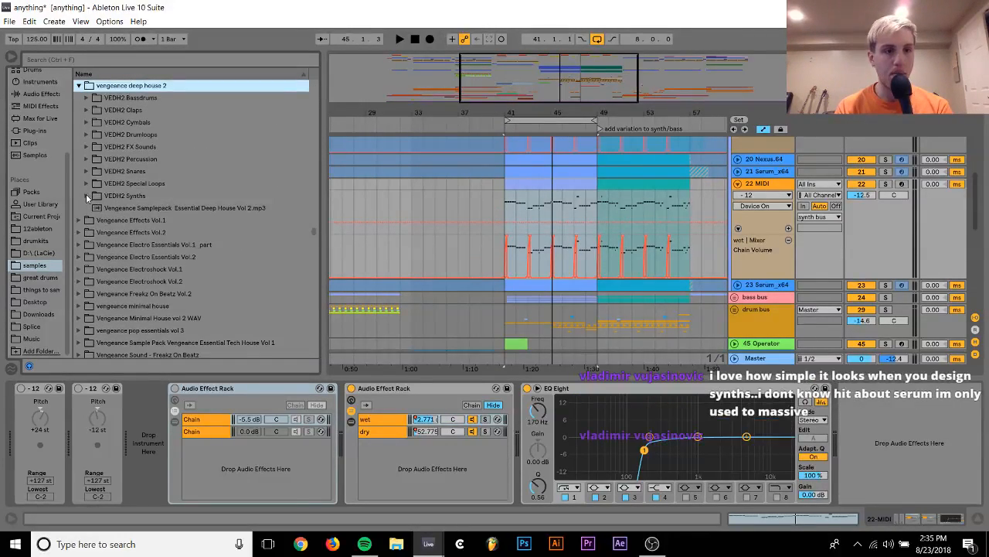
left_click(85, 195)
left_click(95, 221)
scroll(97, 220, "down", 20)
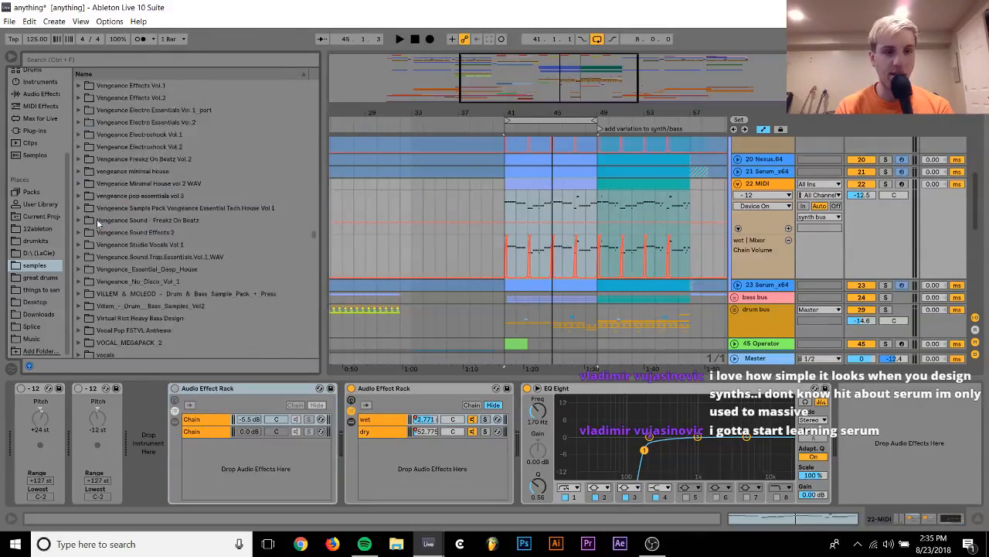
scroll(97, 221, "up", 20)
scroll(97, 219, "down", 12)
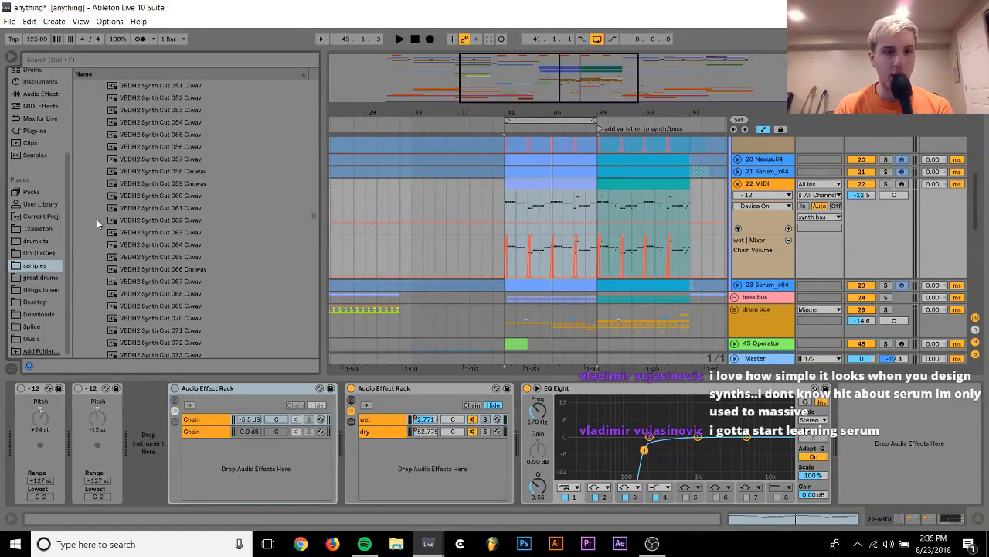
Audition the VEDH2 synth cuts and load VEDH2 Synth Cut 064 C.wav as track 22's instrument
left_click(181, 198)
left_click(182, 204)
key("Down")
key("Down")
key("Down")
key("Down")
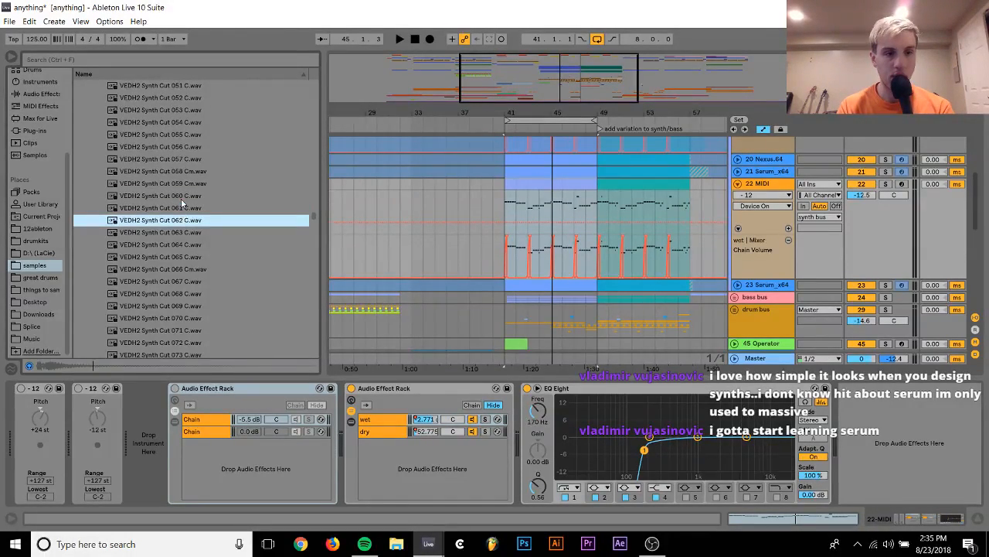
key("Up")
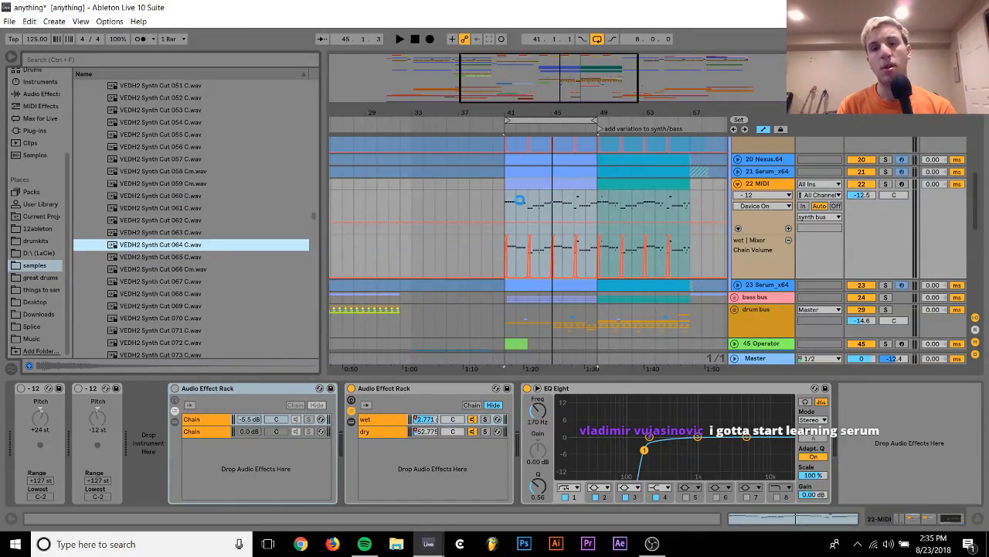
key("Return")
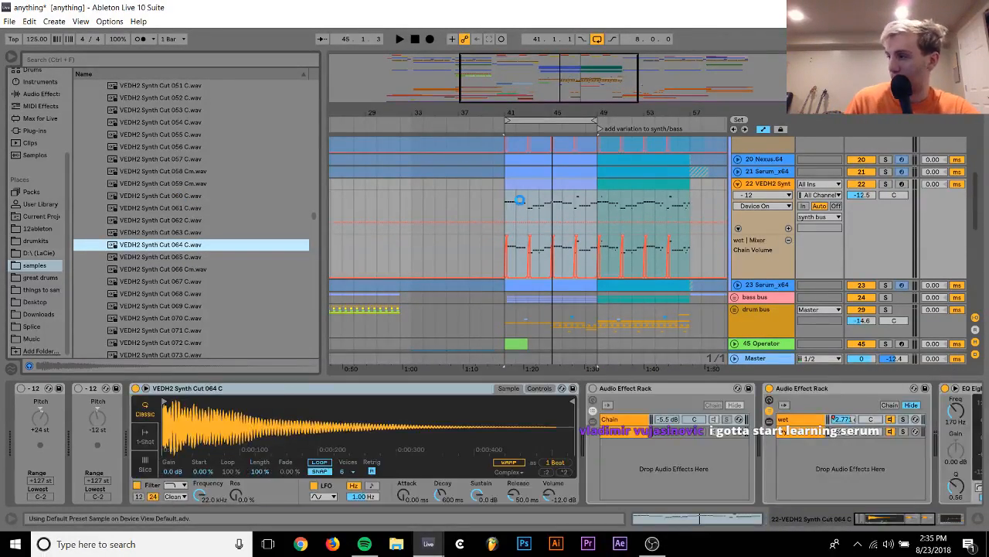
Play track 22 in solo, set its first Pitch device to +12 st, enable the device, and unsolo the track
key("space")
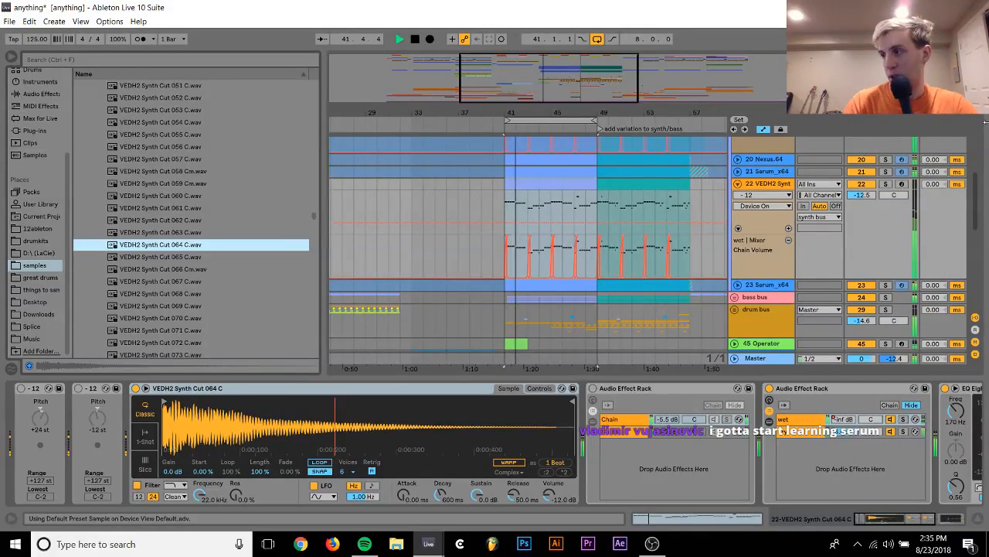
left_click(885, 184)
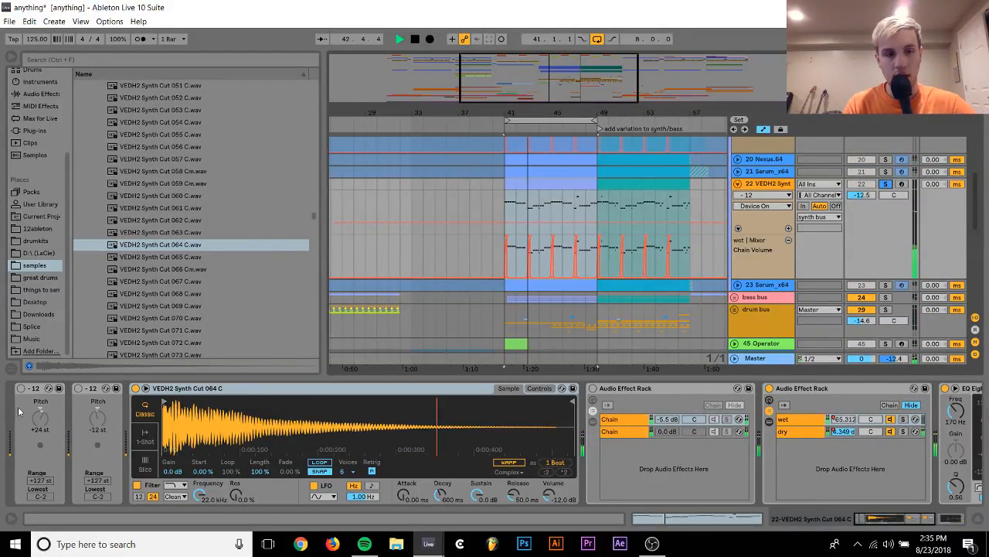
left_click(36, 425)
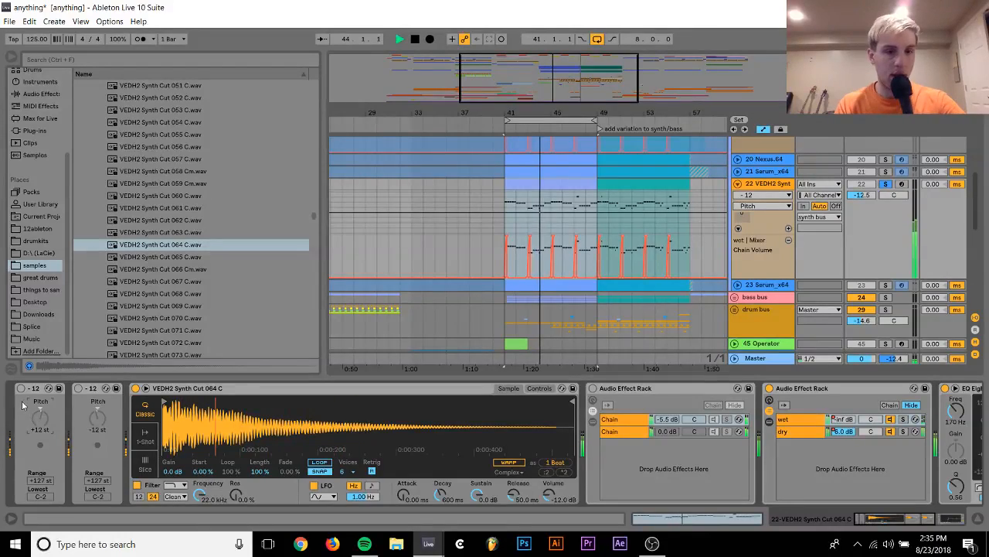
left_click(21, 388)
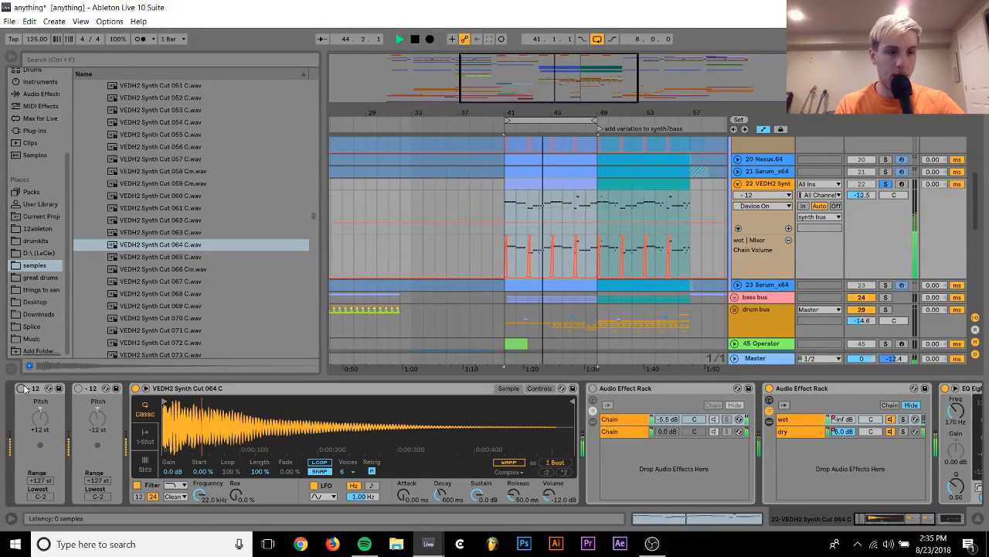
left_click(885, 184)
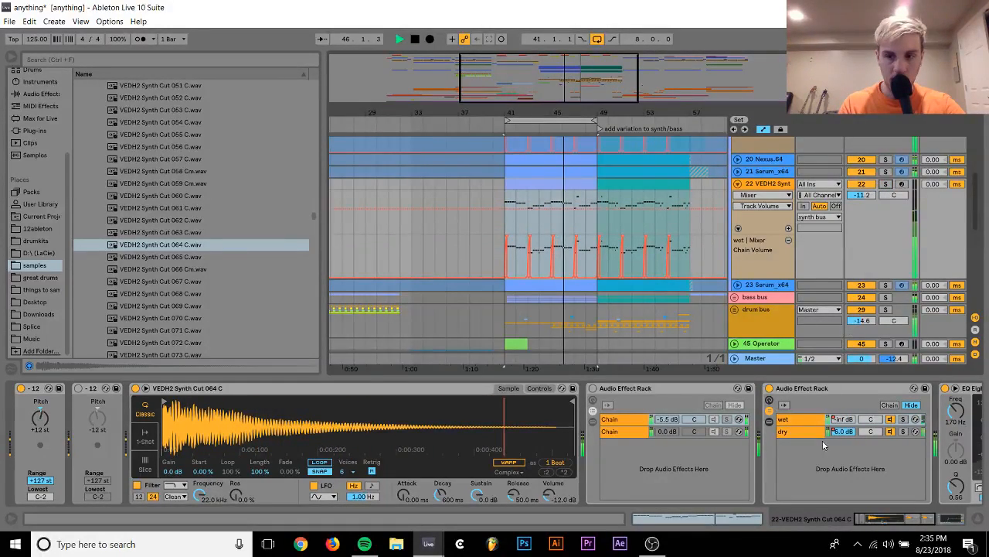
Raise the EQ Eight low cut on track 22 to 530 Hz and set the track volume to -5.0 dB
scroll(827, 447, "down", 5)
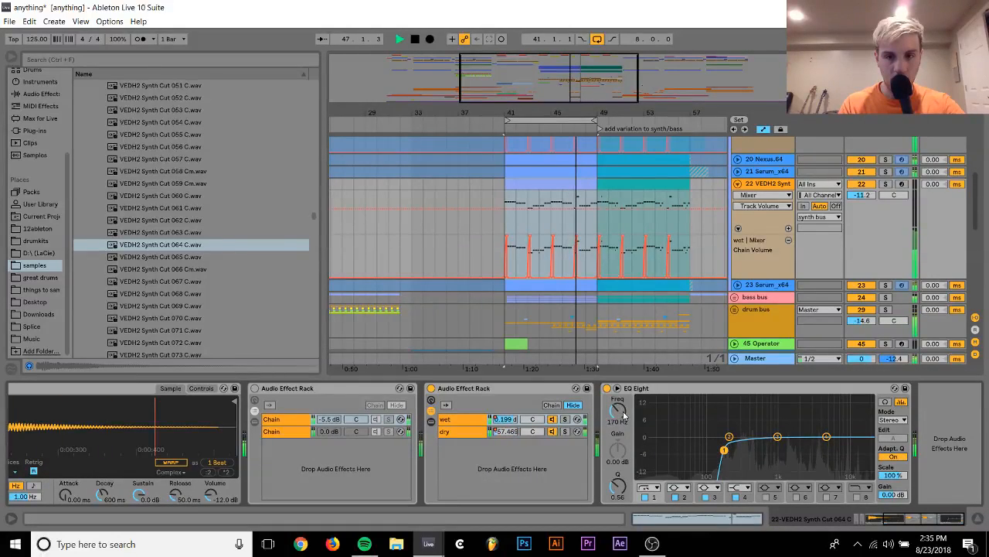
left_click_drag(724, 450, 759, 450)
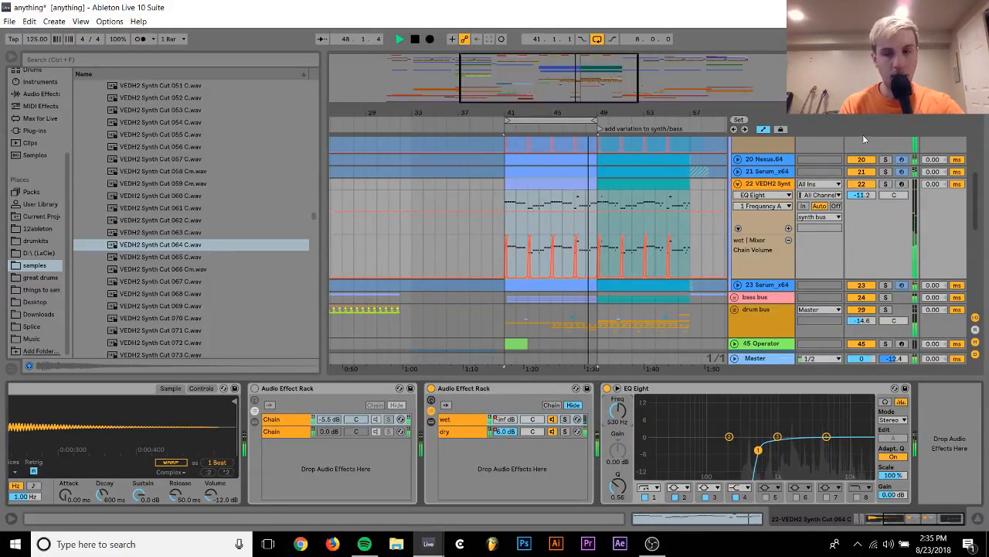
double_click(872, 196)
left_click_drag(872, 198, 872, 201)
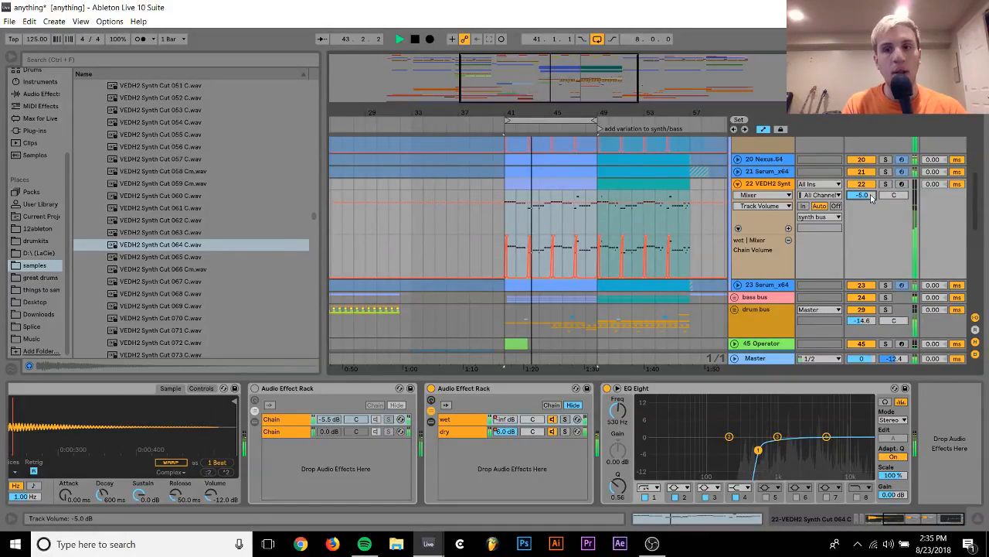
Fold track 22 and the synth bus, stop playback, and unfold the drum bus
left_click(736, 185)
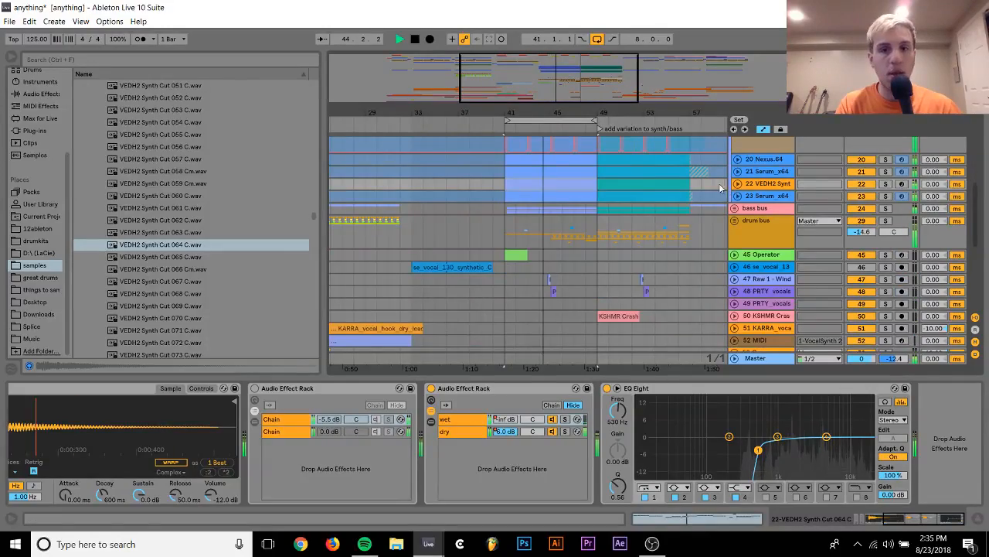
scroll(651, 176, "up", 10)
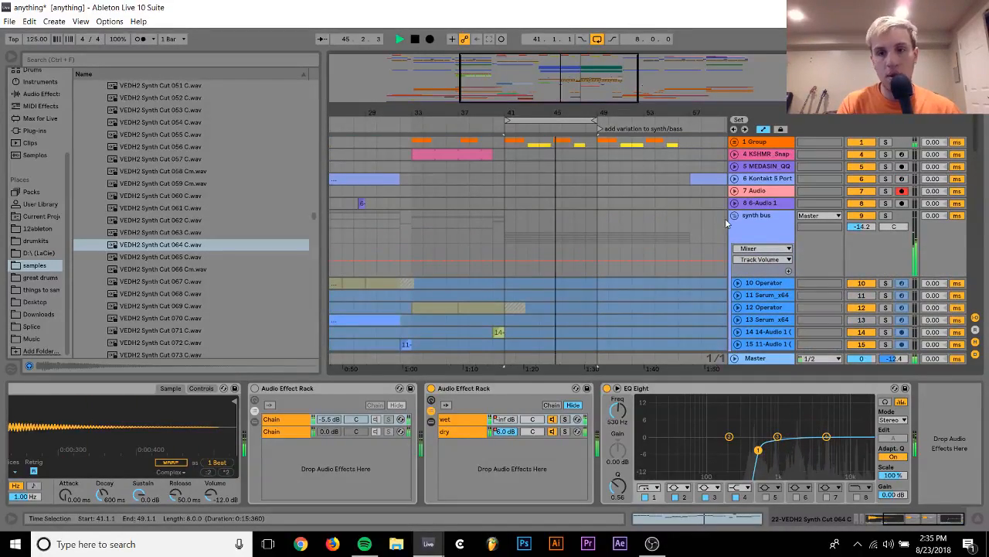
left_click(734, 215)
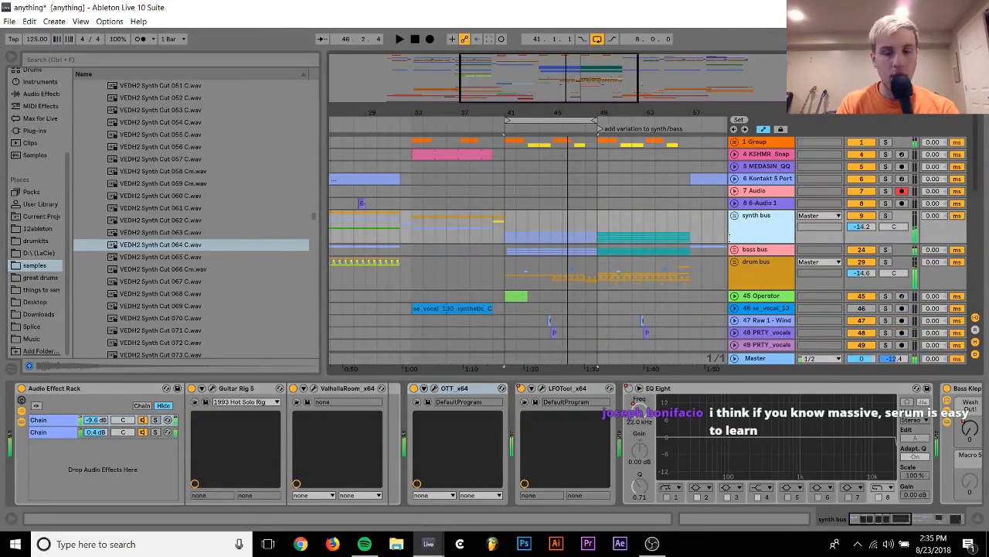
key("space")
left_click(734, 262)
scroll(736, 265, "down", 6)
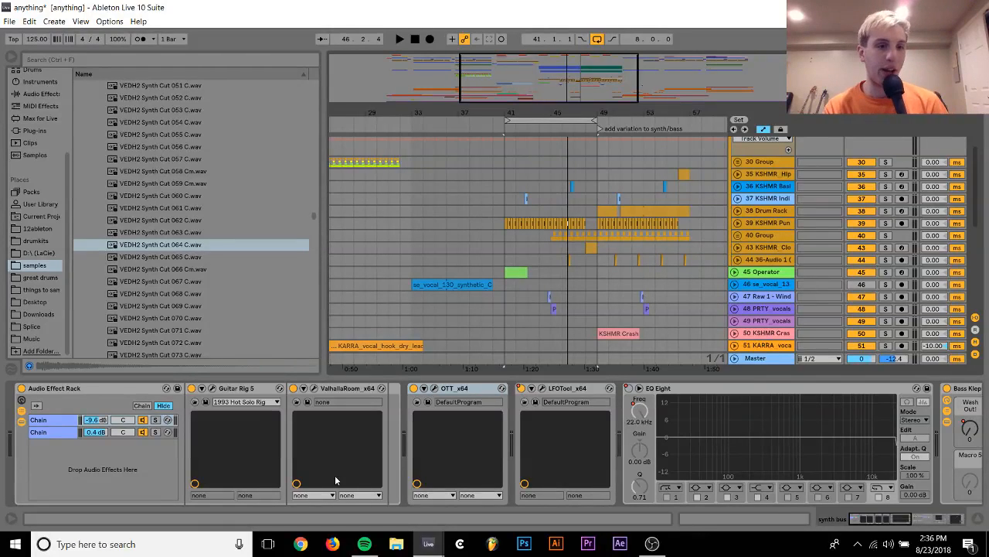
Audition the VEDH2 synth cuts from 065 to 074 and collapse the VEDH2 Synth Cutz folder
left_click(165, 258)
key("Down")
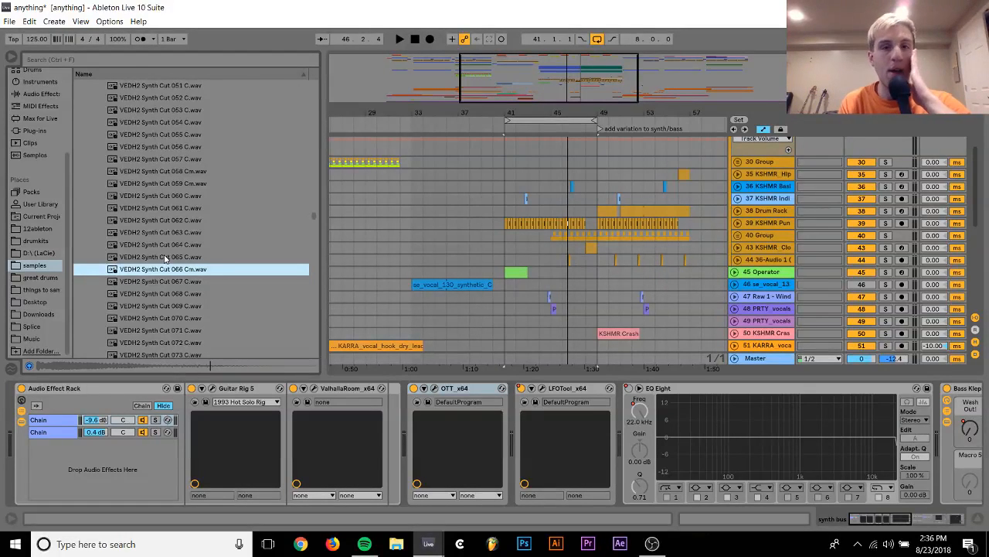
key("Down")
key("Down")
key("Down")
key("Down")
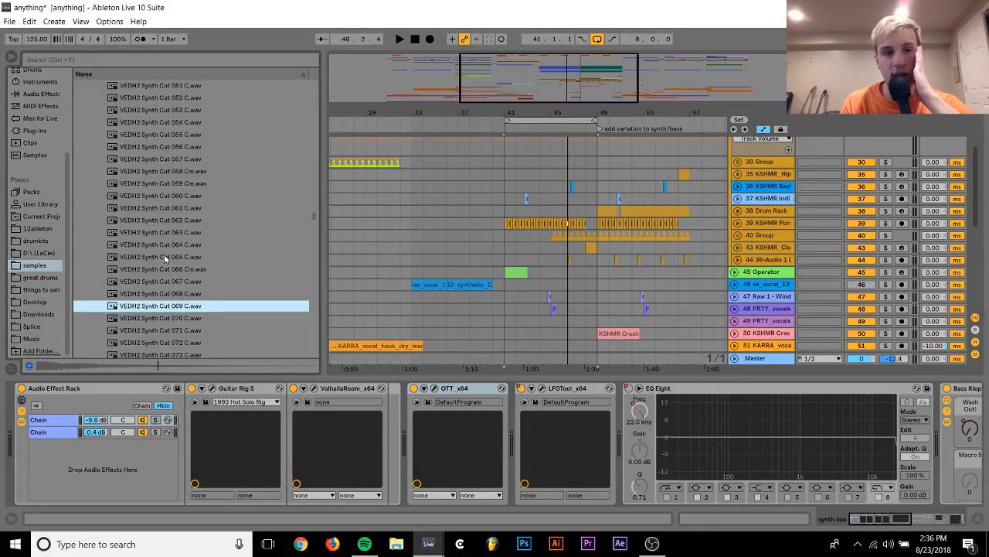
key("Down")
key("Down")
key("Down")
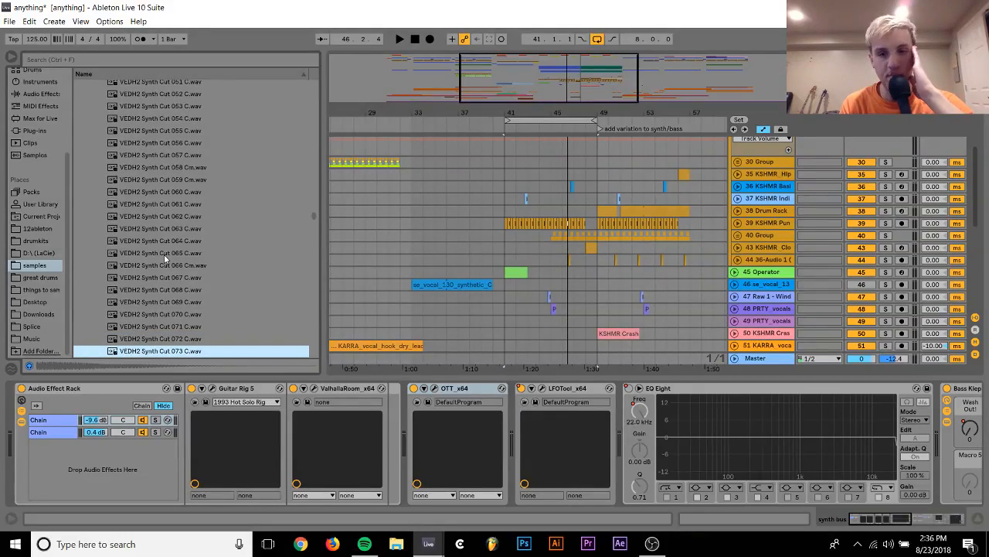
key("Down")
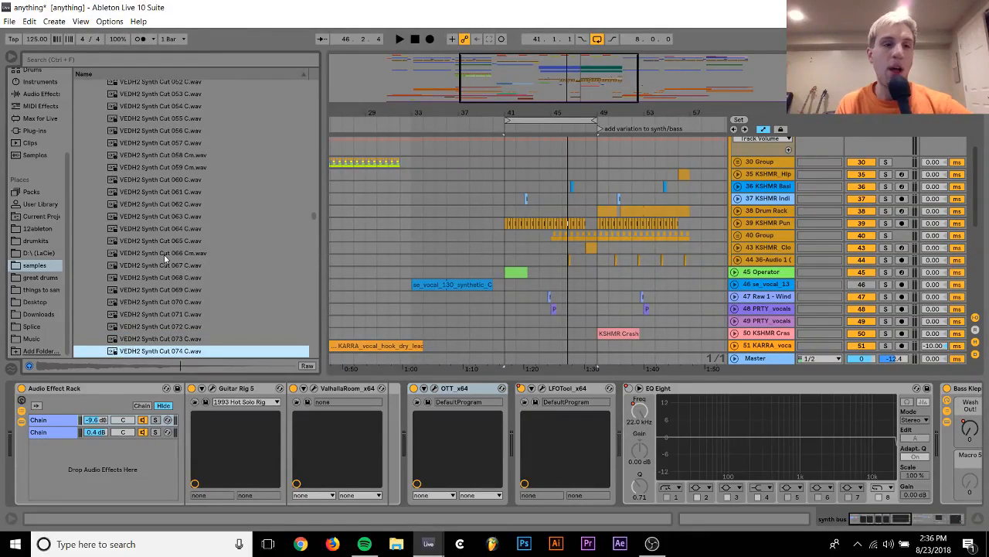
key("Left")
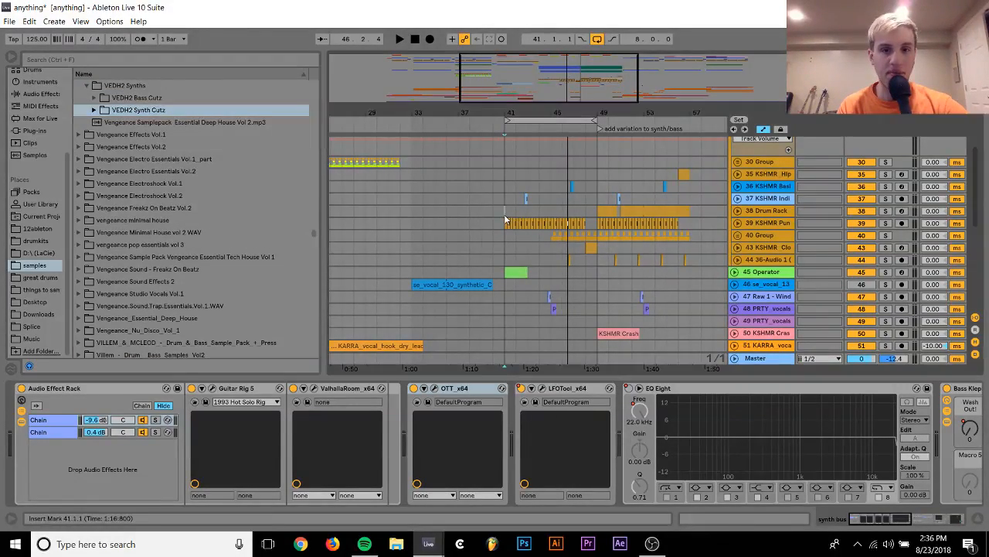
Check kick track 39 in solo from bar 41, deactivate the track, and insert a MIDI track below it
left_click(505, 216)
key("space")
left_click(778, 224)
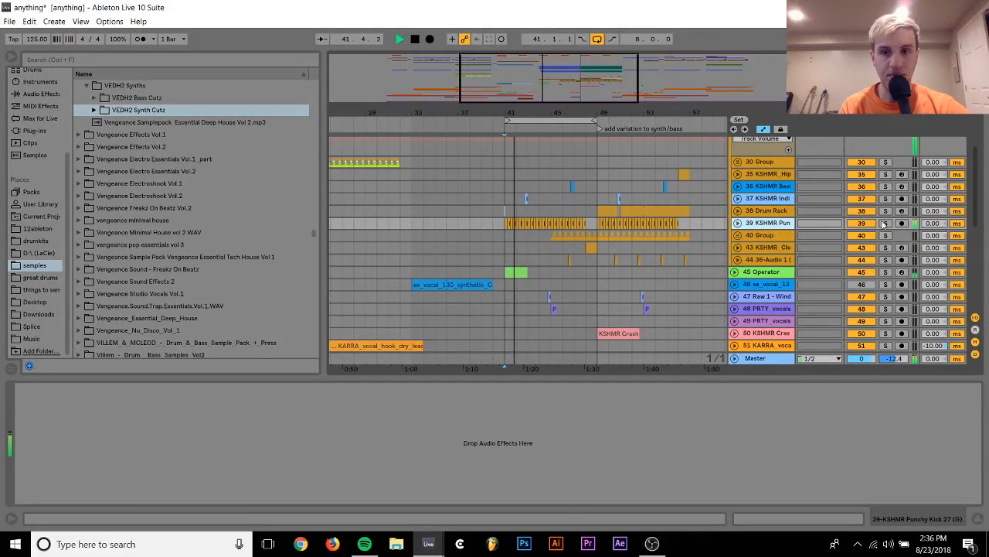
left_click(886, 223)
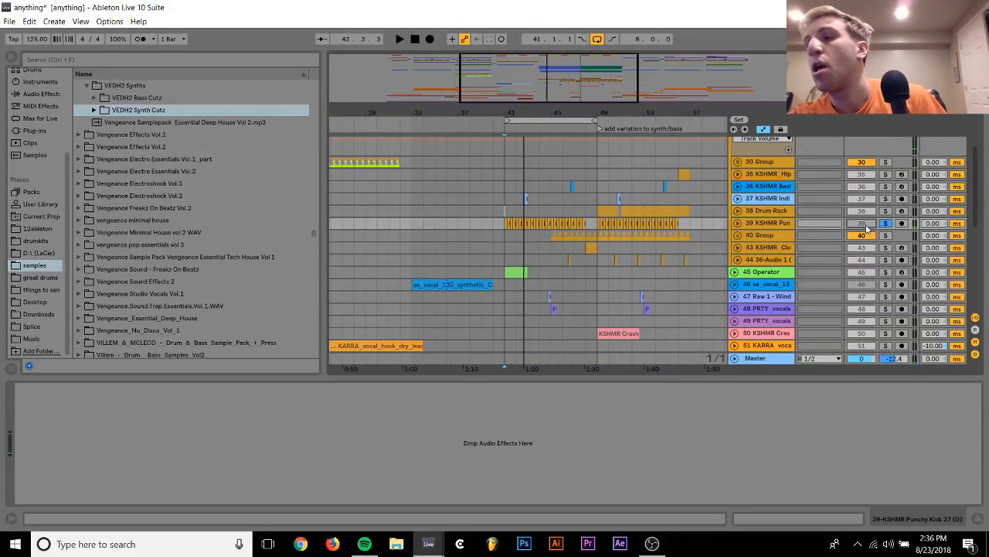
left_click(886, 223)
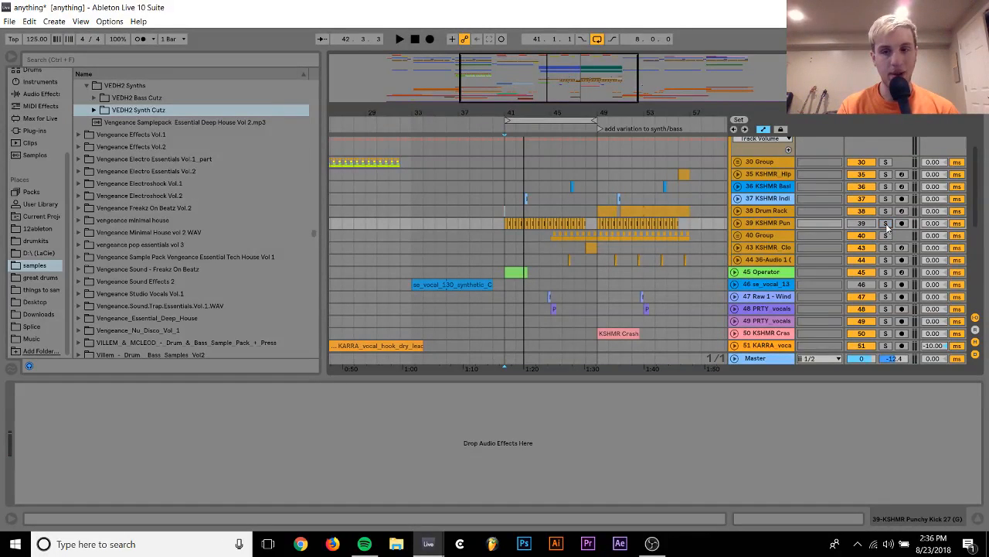
left_click(779, 224)
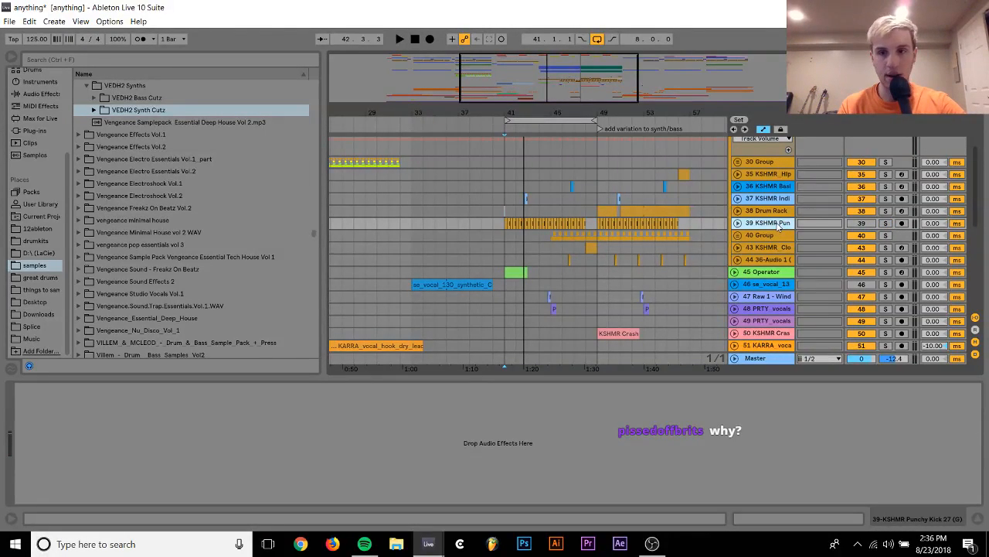
Unfold the bass bus, inspect the MIDI notes of track 26's clip at bar 41, and return to the arrangement
scroll(776, 222, "up", 1)
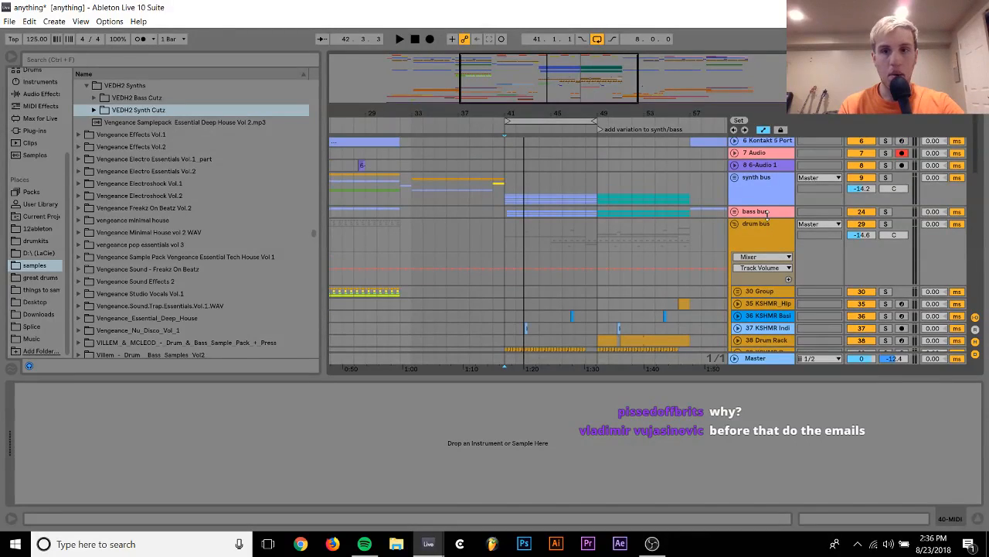
left_click(735, 215)
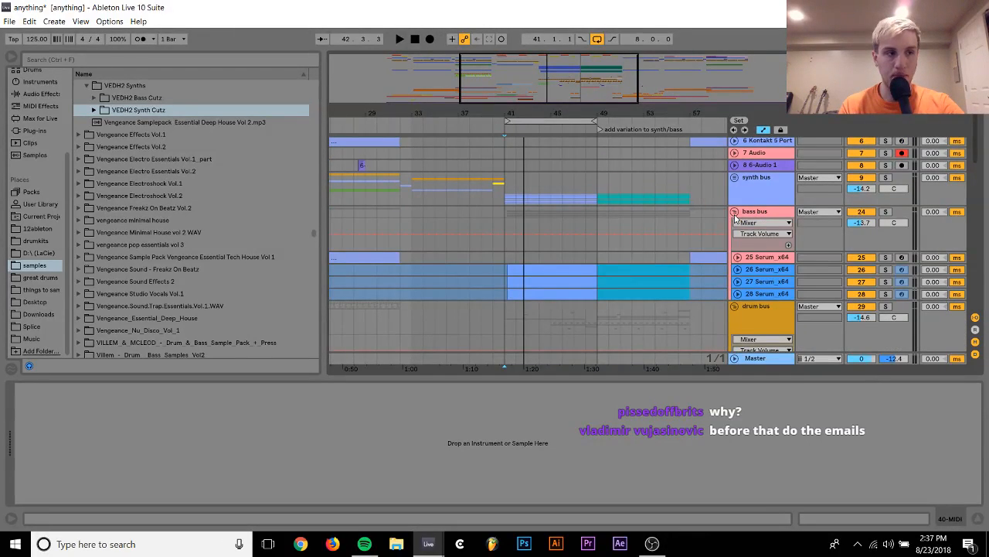
left_click(532, 265)
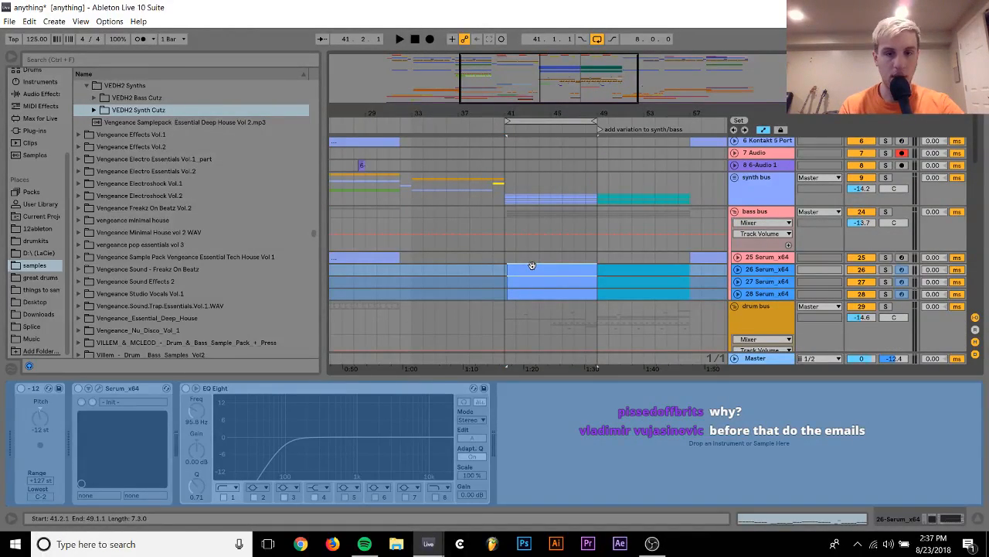
double_click(532, 265)
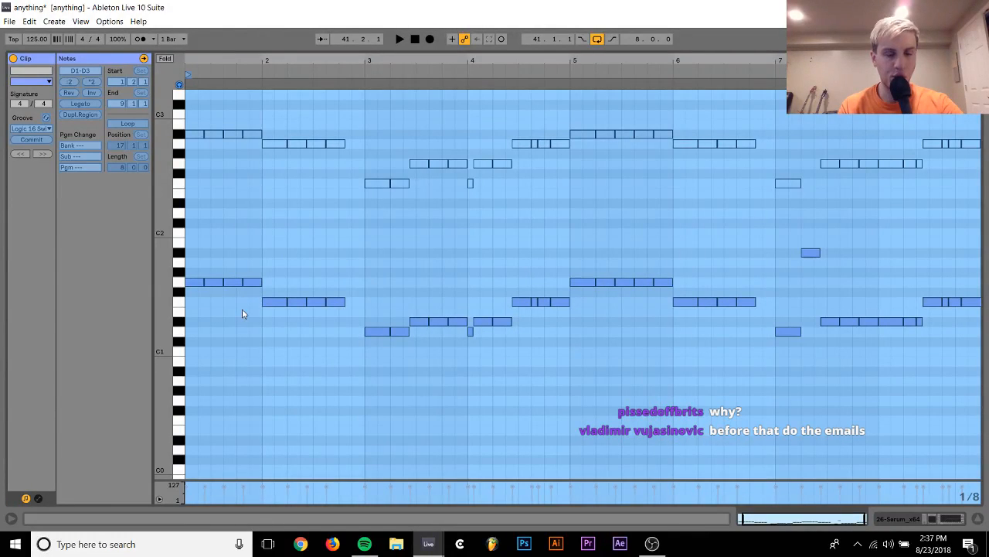
left_click(909, 525)
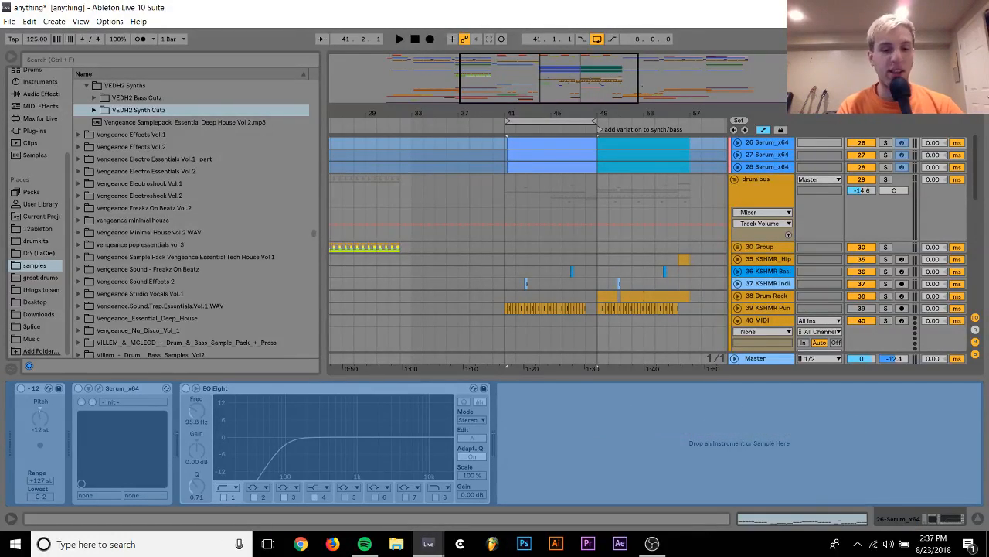
Switch to Chrome, open the Gmail inbox of the second Google account, and accept the Default view
left_click(301, 544)
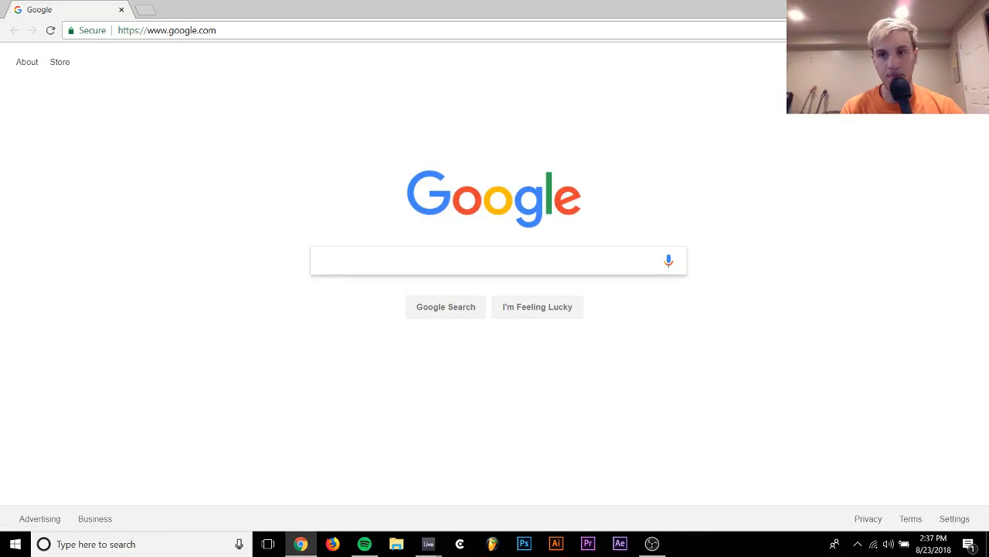
left_click(962, 62)
left_click(842, 199)
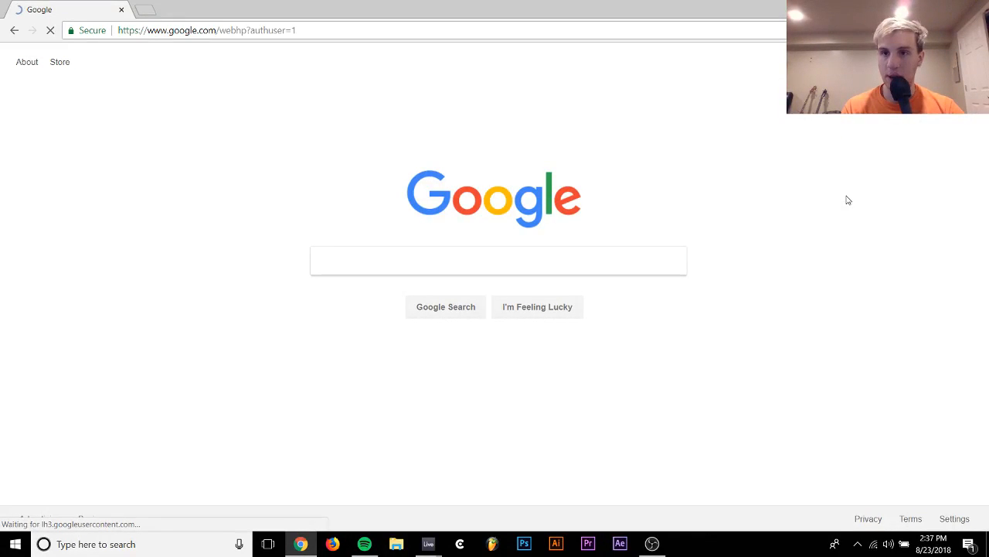
left_click(857, 62)
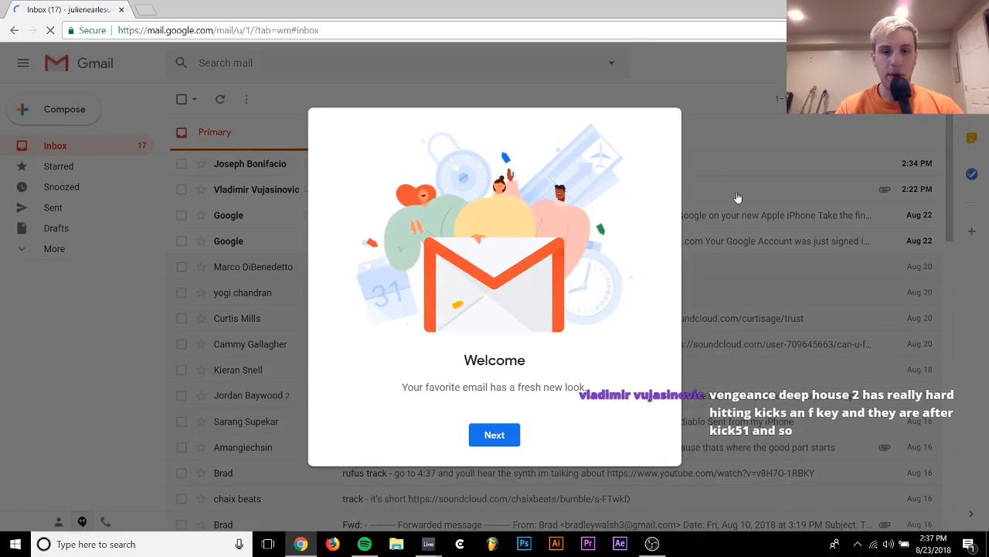
left_click(494, 436)
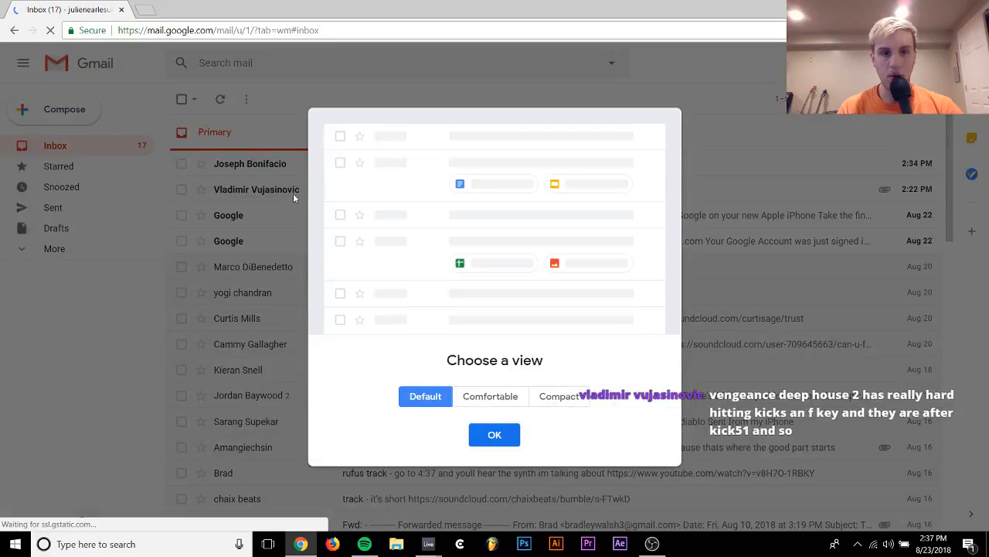
left_click(495, 436)
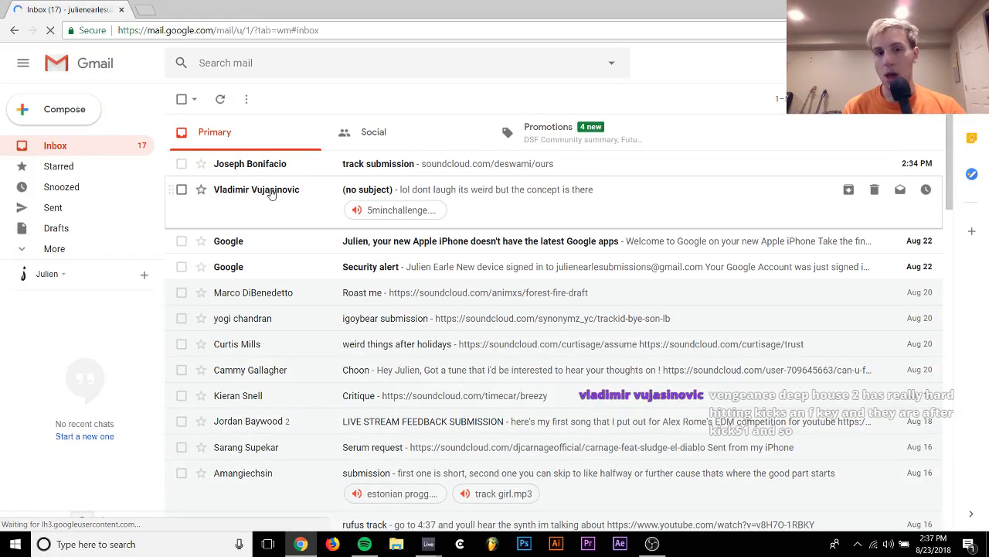
Open the email without a subject, play its 5minchallenge.mp3 attachment at reduced volume, and close the player
left_click(530, 190)
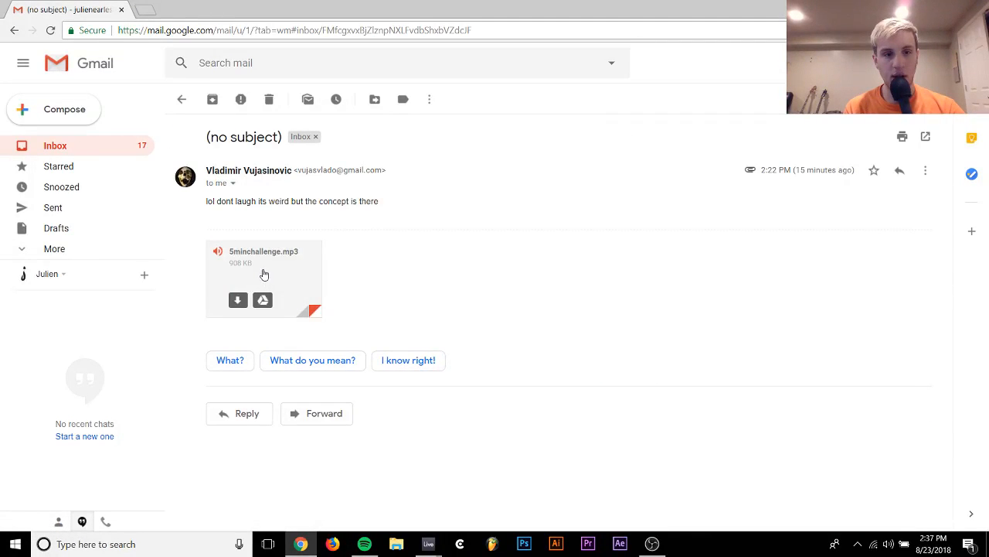
left_click(264, 268)
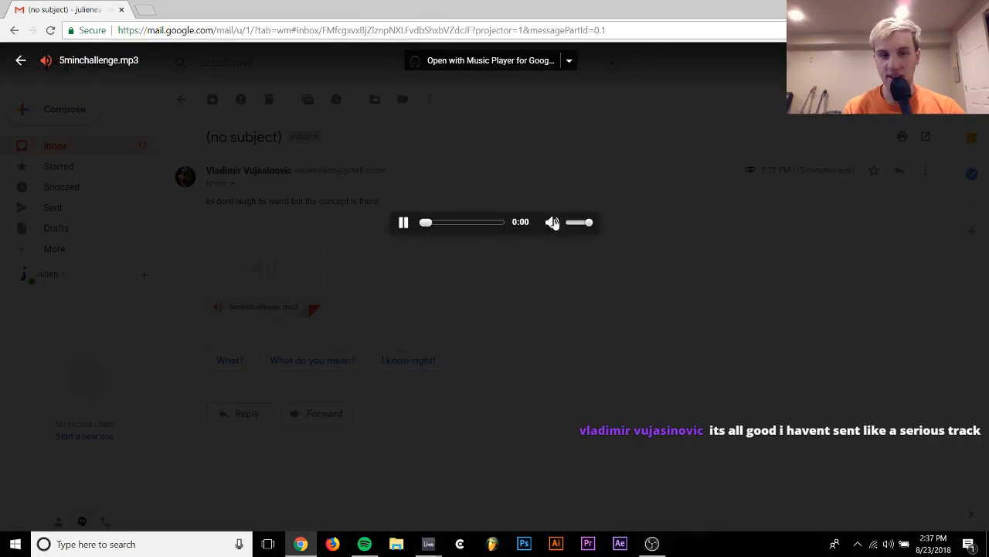
left_click(580, 223)
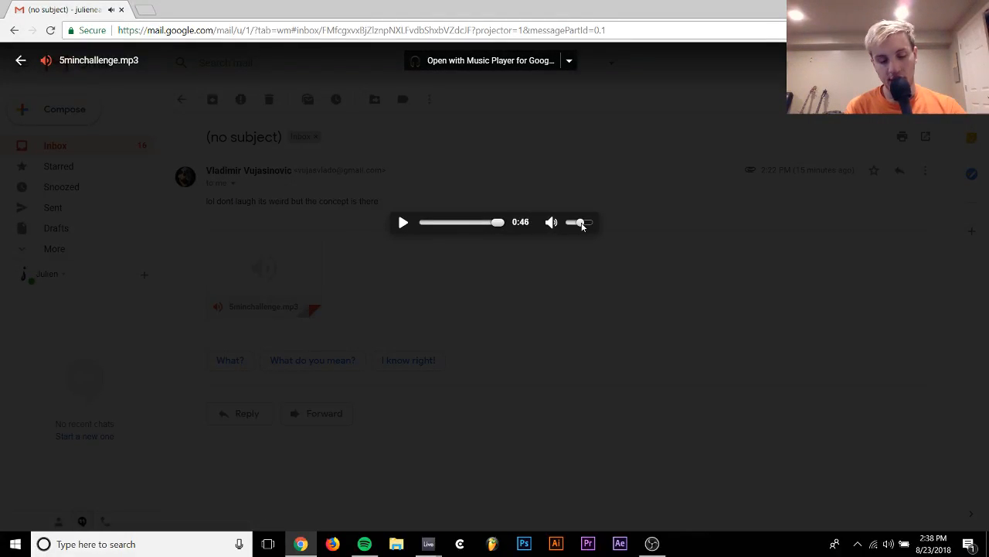
left_click(544, 292)
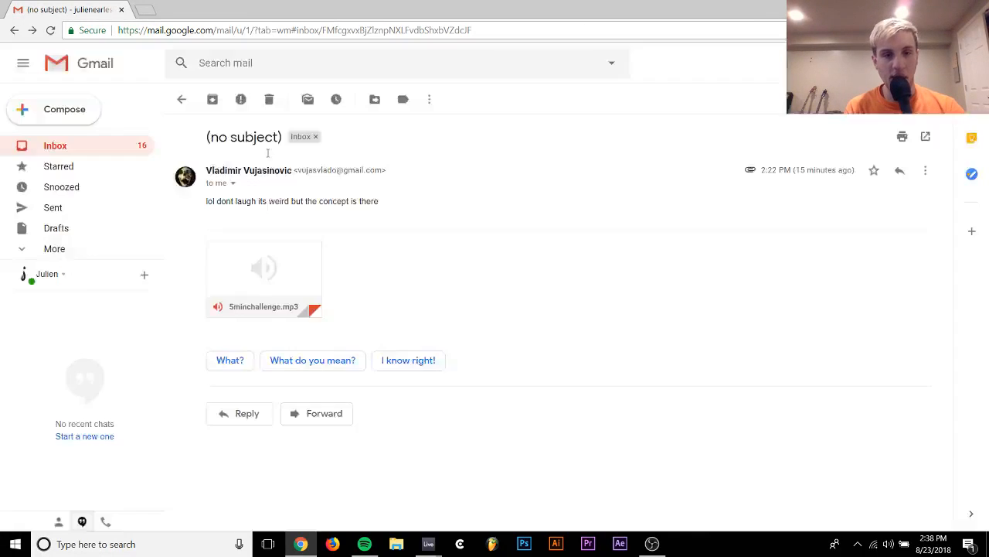
Open the "track submission" email, follow its SoundCloud link, and close the SoundCloud page
left_click(182, 101)
left_click(282, 169)
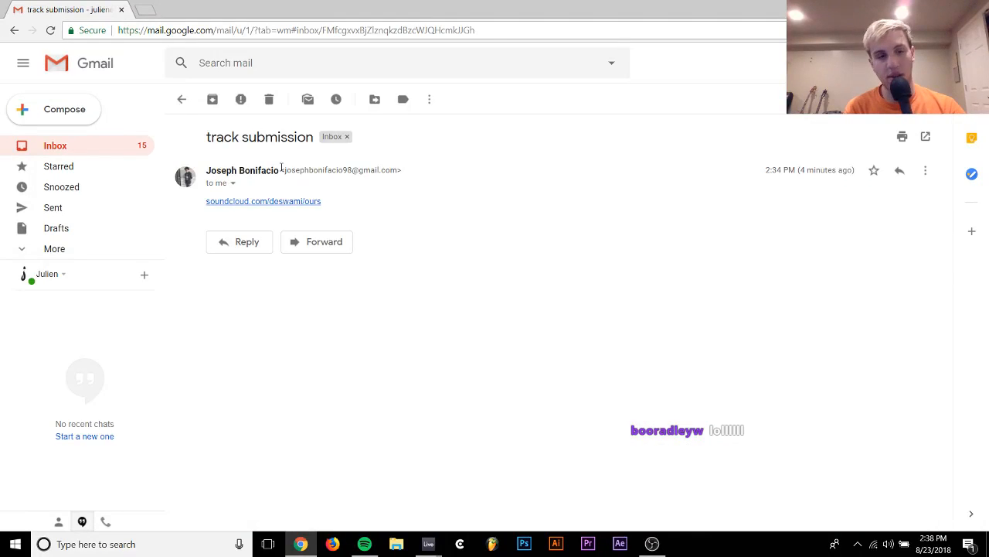
left_click(267, 202)
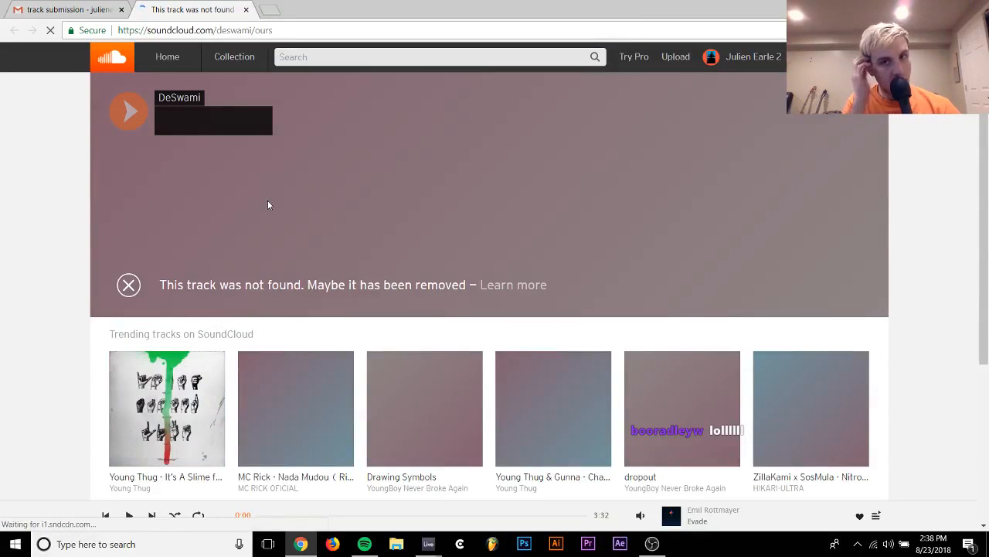
left_click(69, 9)
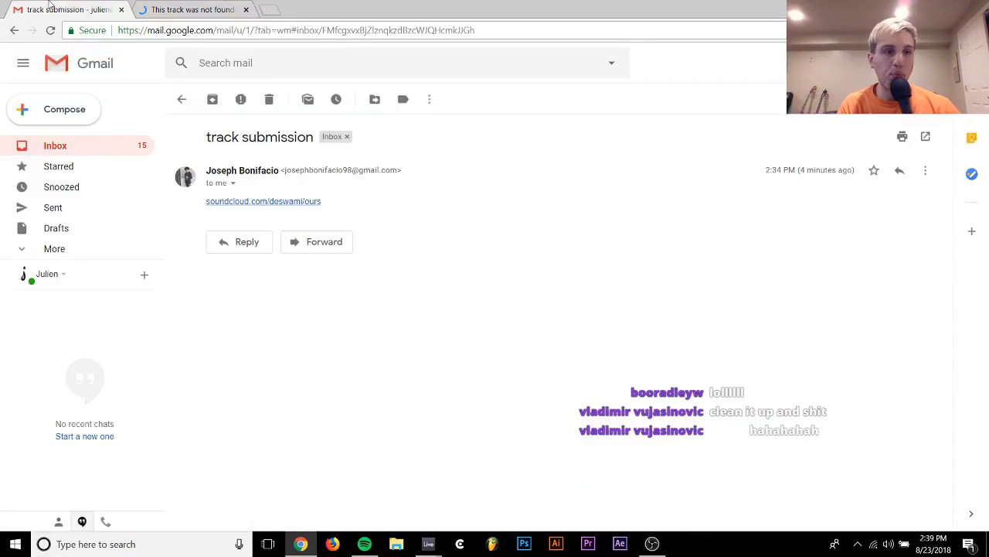
key("ctrl+Tab")
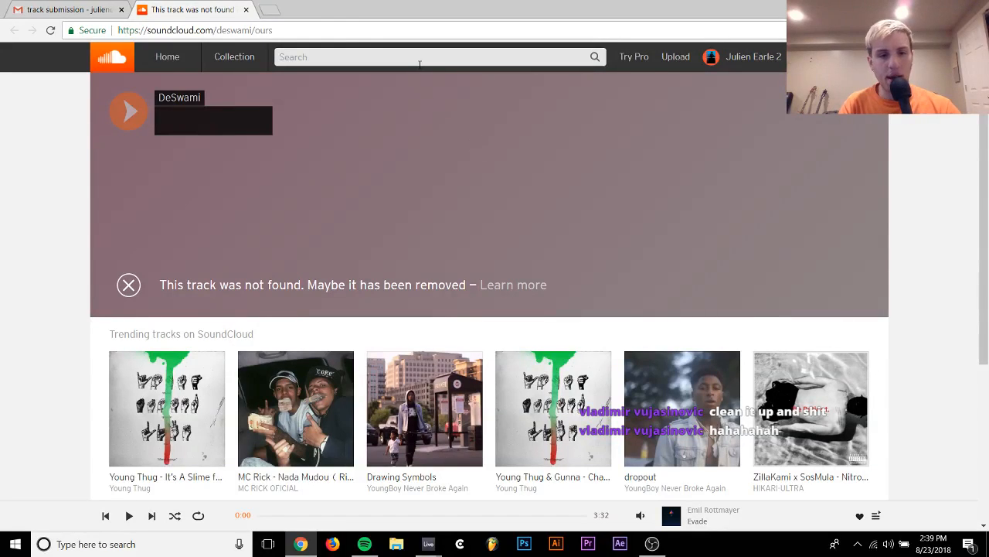
left_click(246, 10)
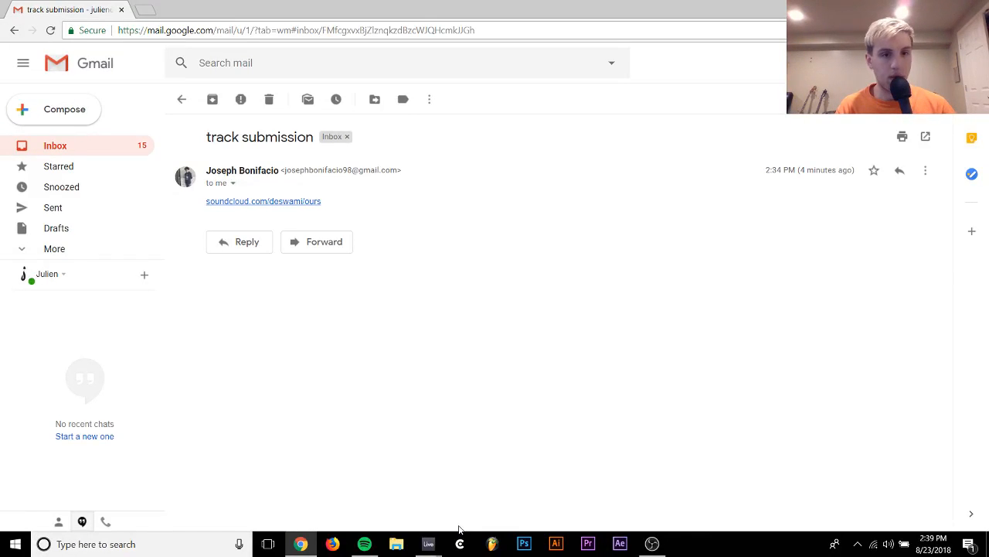
Switch back to the "anything" set in Ableton Live and stop its playback
left_click(428, 543)
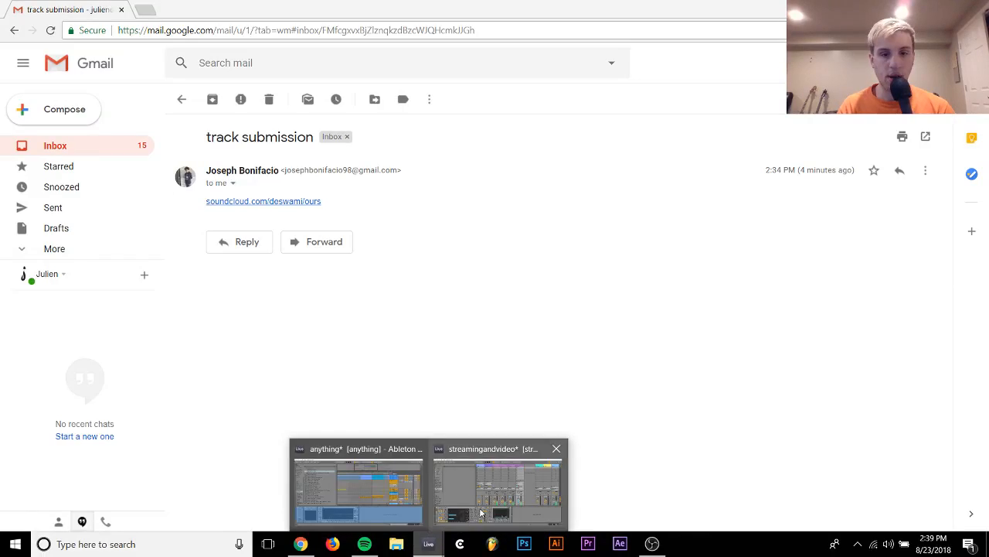
left_click(394, 498)
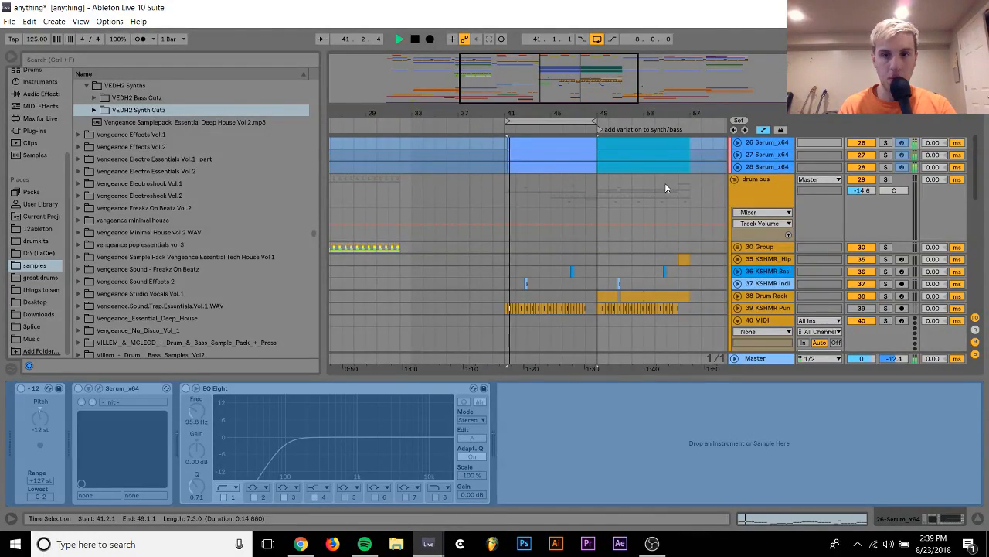
scroll(667, 187, "up", 5)
key("space")
scroll(667, 188, "down", 4)
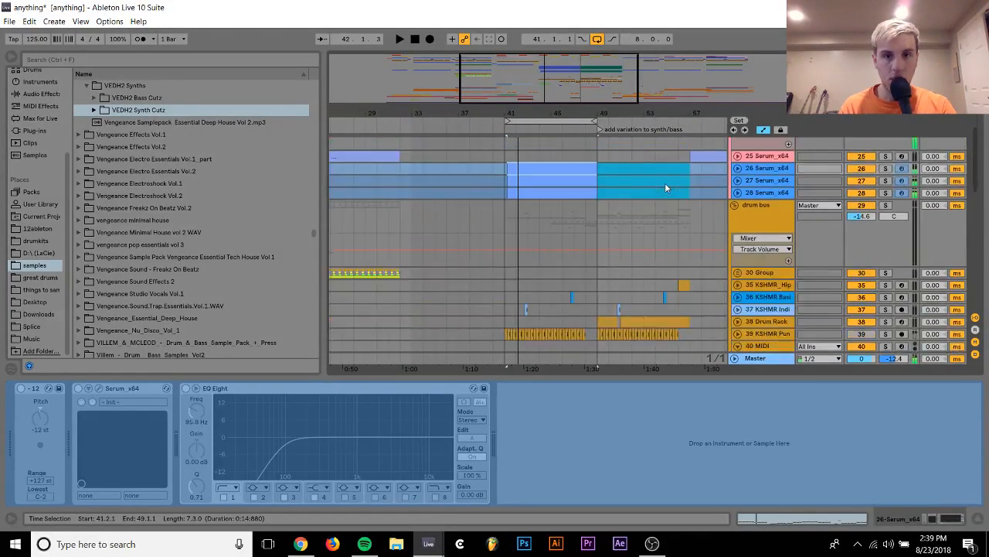
Expand the VEDH2 Bassdrums folder in vengeance deep house 2 and audition VEDH2 Bassdrum 001 F#.wav
scroll(665, 182, "down", 6)
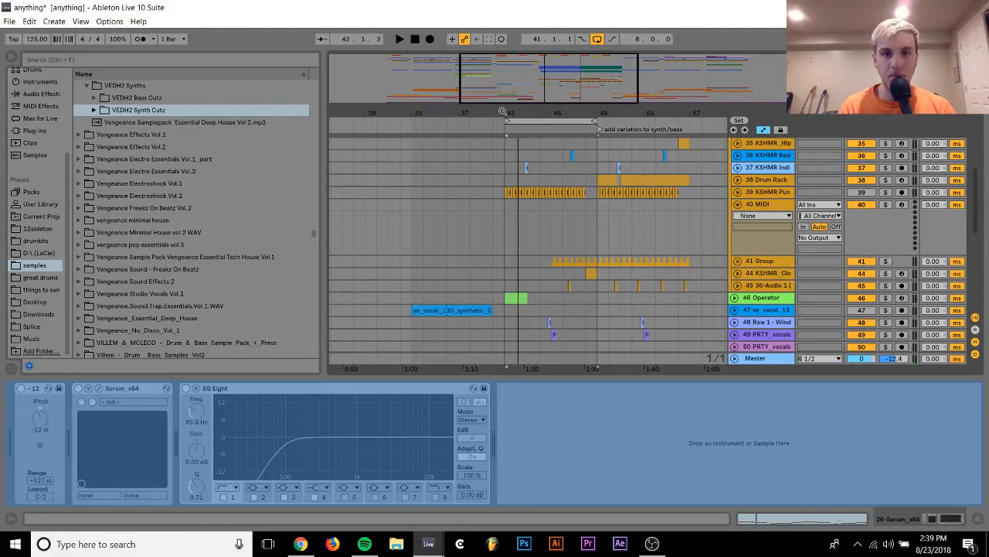
left_click_drag(502, 112, 441, 116)
scroll(159, 242, "up", 3)
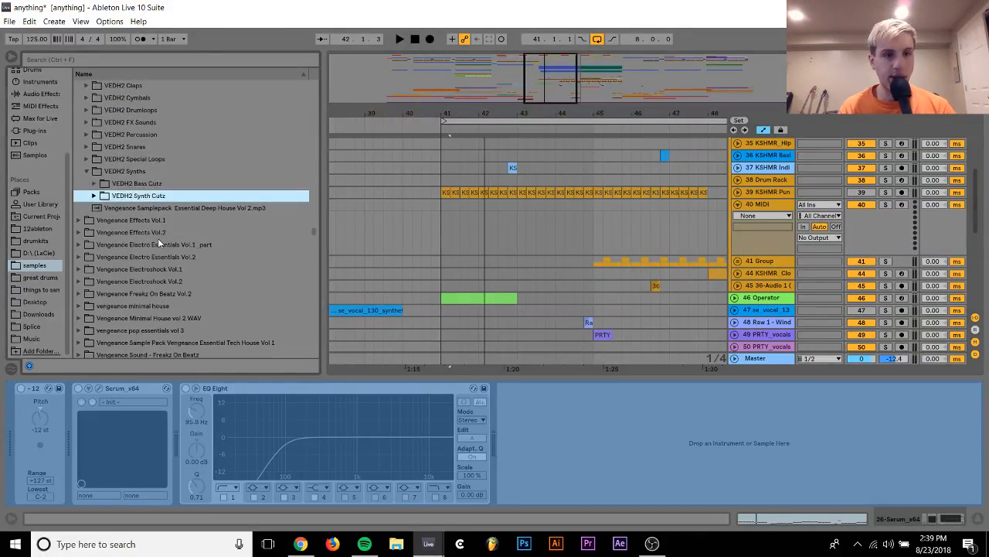
scroll(158, 242, "up", 2)
left_click(85, 133)
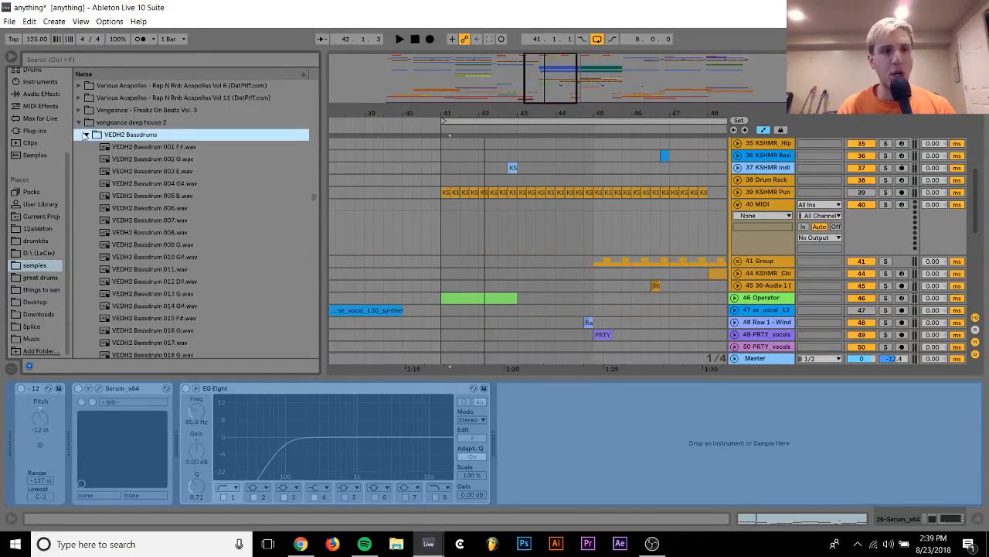
key("Down")
key("Down")
key("Up")
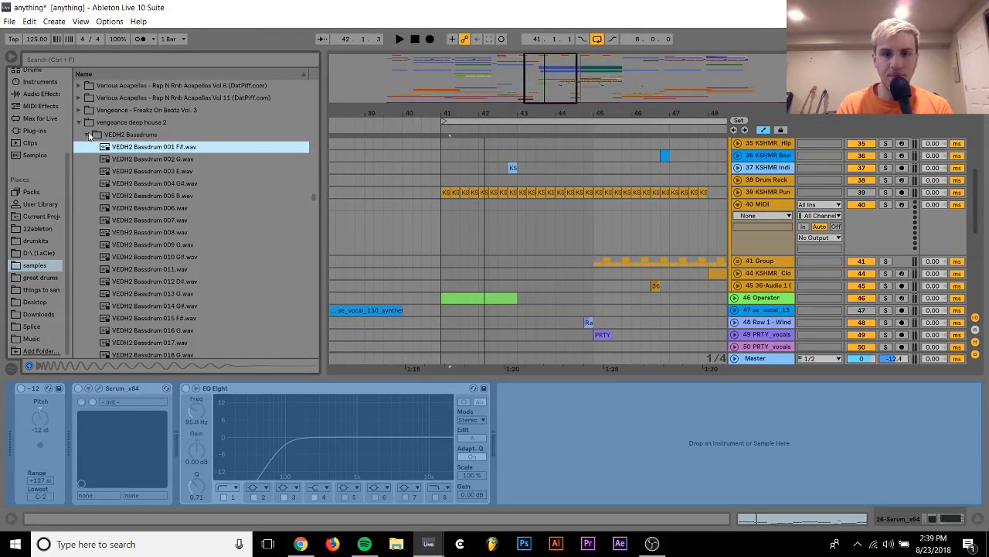
Try placing VEDH2 Bassdrum 001 F#.wav as an audio clip at bar 41 on track 40, and undo it
left_click_drag(121, 147, 452, 205)
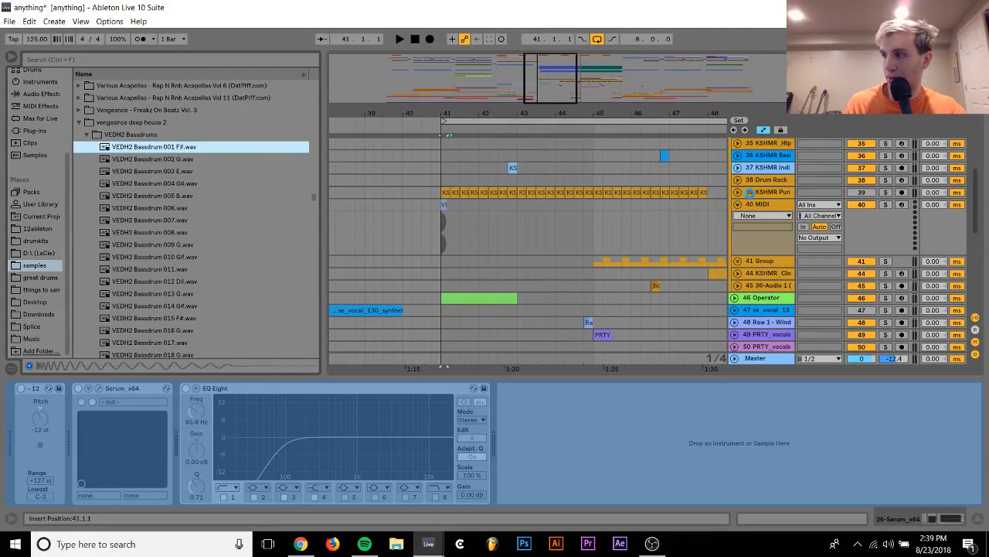
left_click_drag(750, 191, 762, 213)
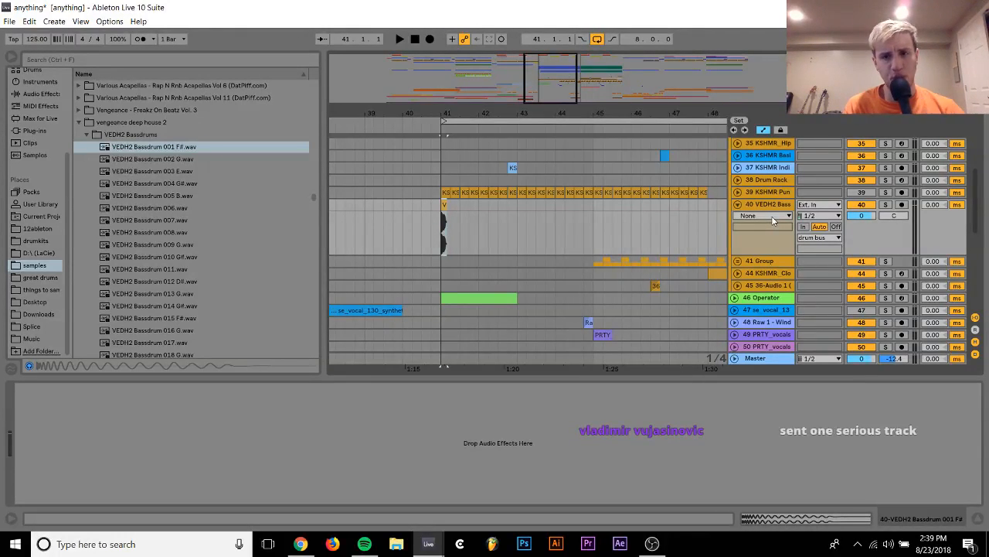
key("ctrl+z")
left_click(772, 215)
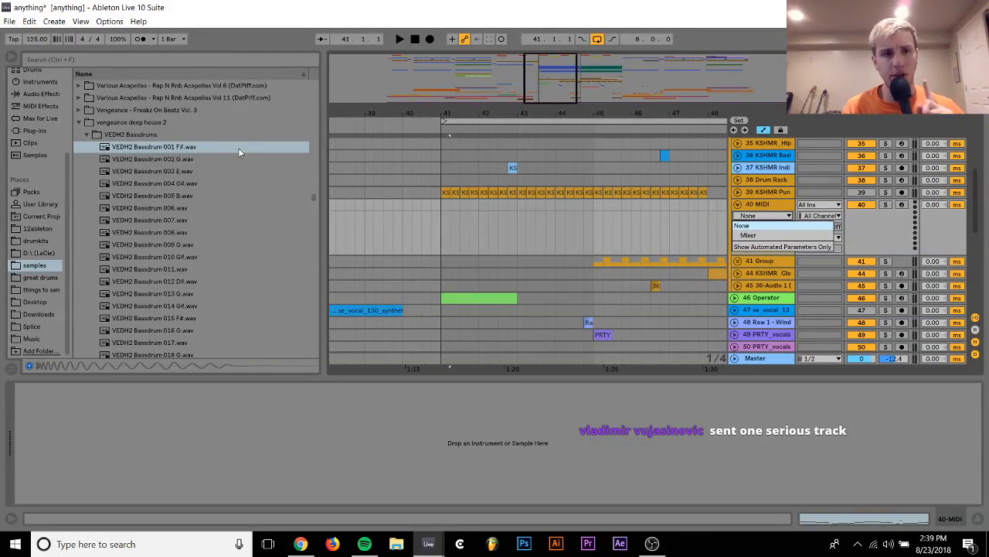
Load VEDH2 Bassdrum 001 F#.wav as a sampler instrument on MIDI track 40 and play a test note
left_click(167, 148)
left_click(168, 148)
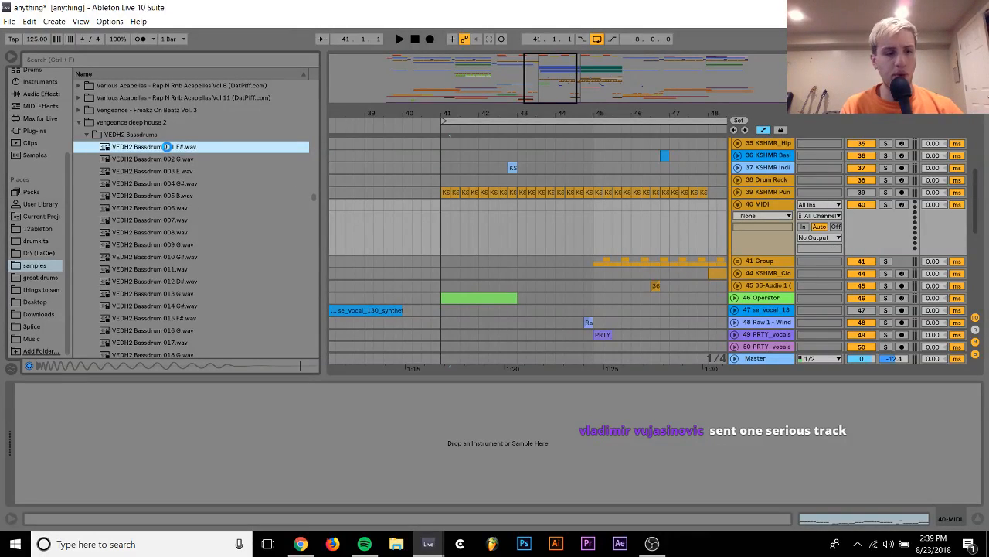
left_click_drag(168, 147, 335, 460)
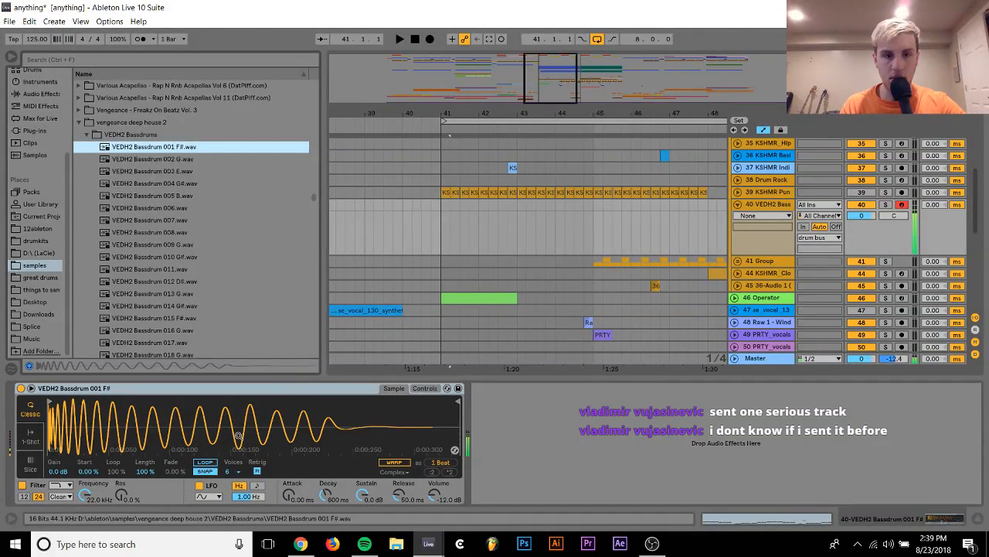
key("z")
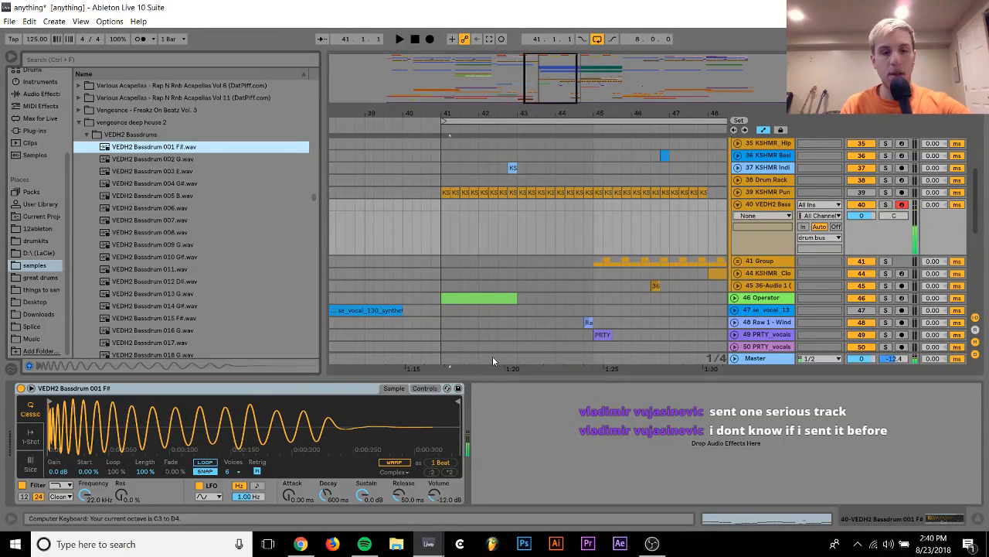
Show the kick sampler's controls and set Transpose to +1 st
left_click(425, 388)
left_click(404, 463)
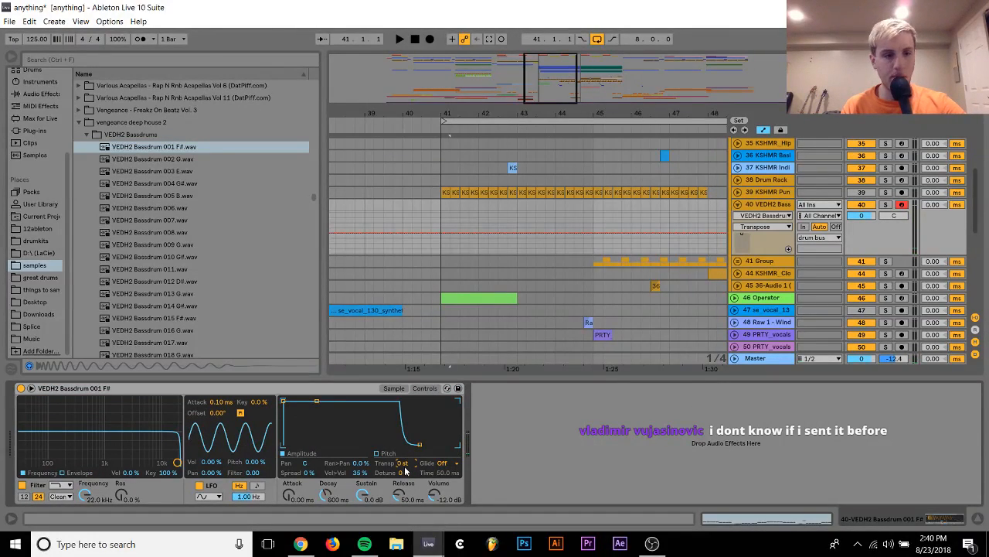
key("Up")
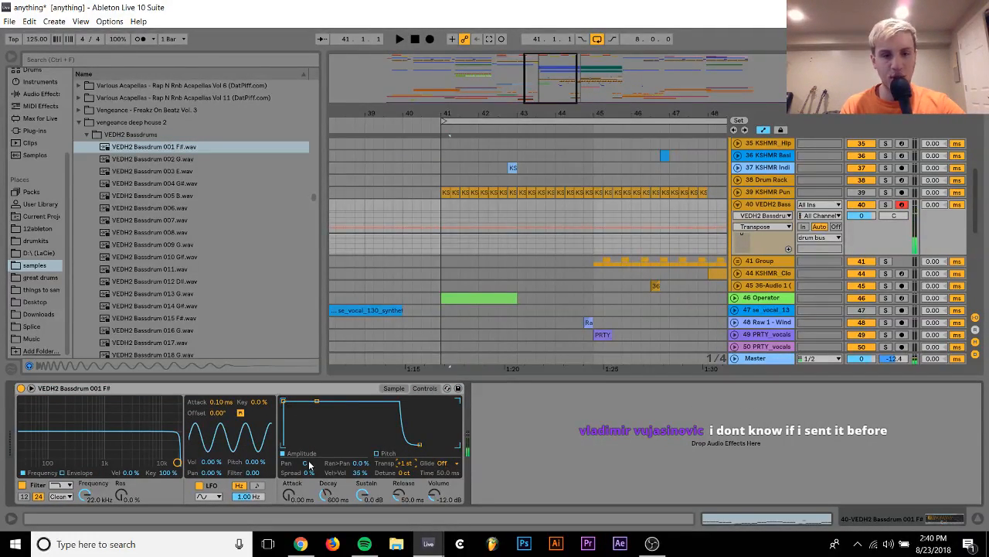
Set the kick sampler's pitch envelope to an amount of +14 st with a decay of 37.0 ms
left_click(383, 453)
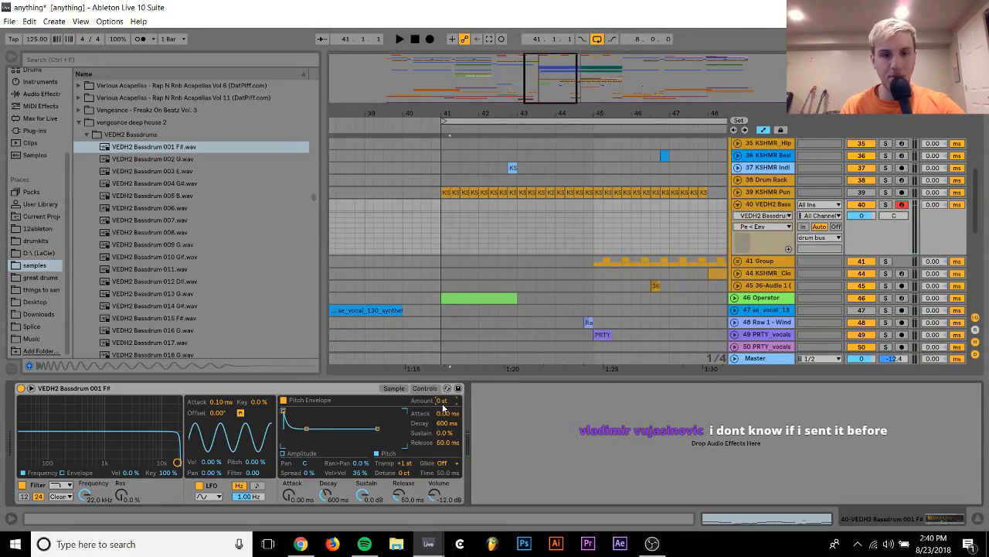
type("14")
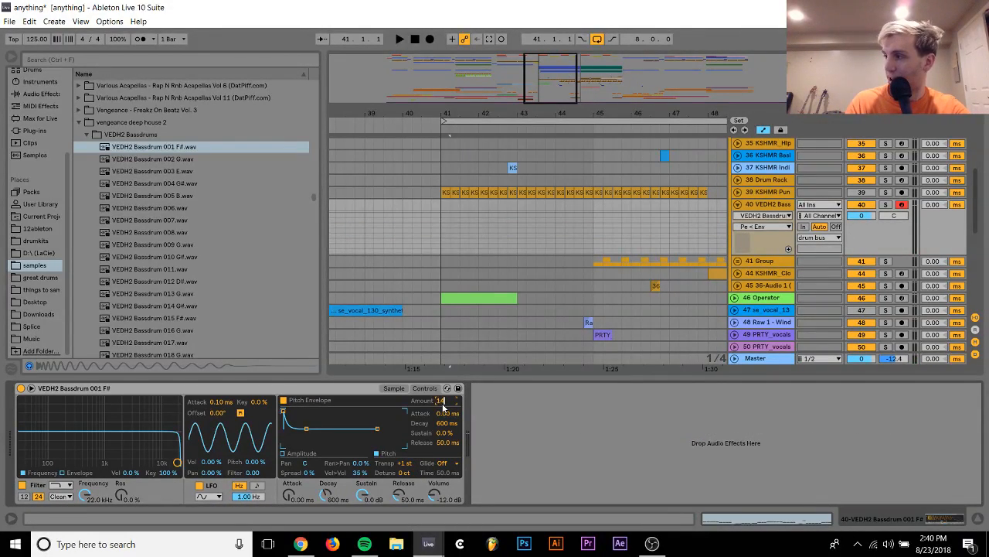
key("Return")
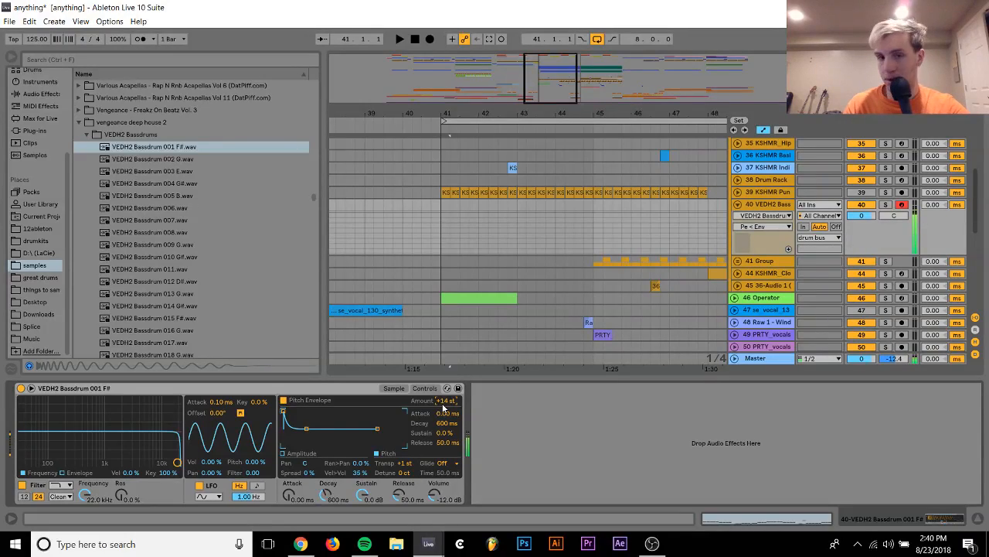
left_click_drag(446, 423, 447, 423)
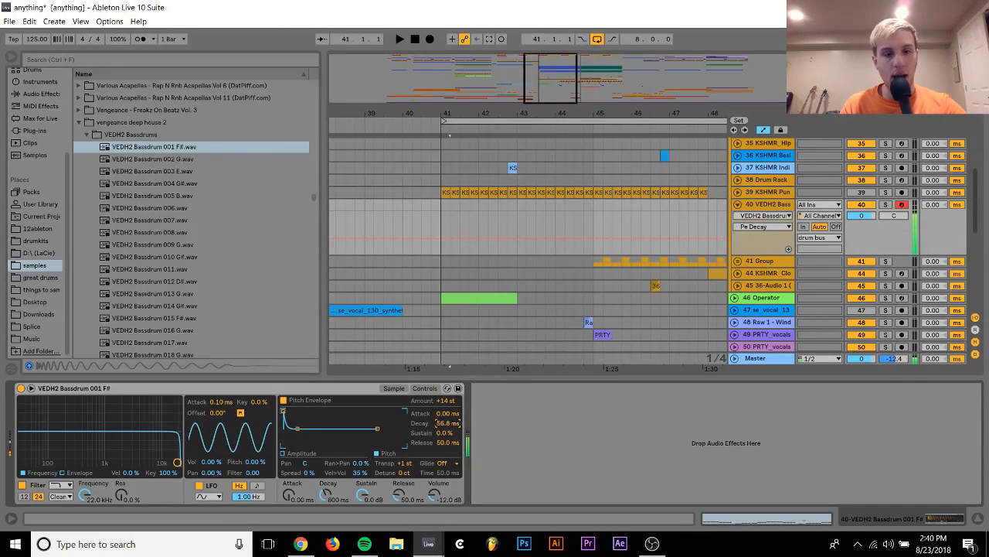
Compare the kick with the pitch envelope off and on, and set the envelope amount to +18 st
left_click(285, 400)
left_click(284, 401)
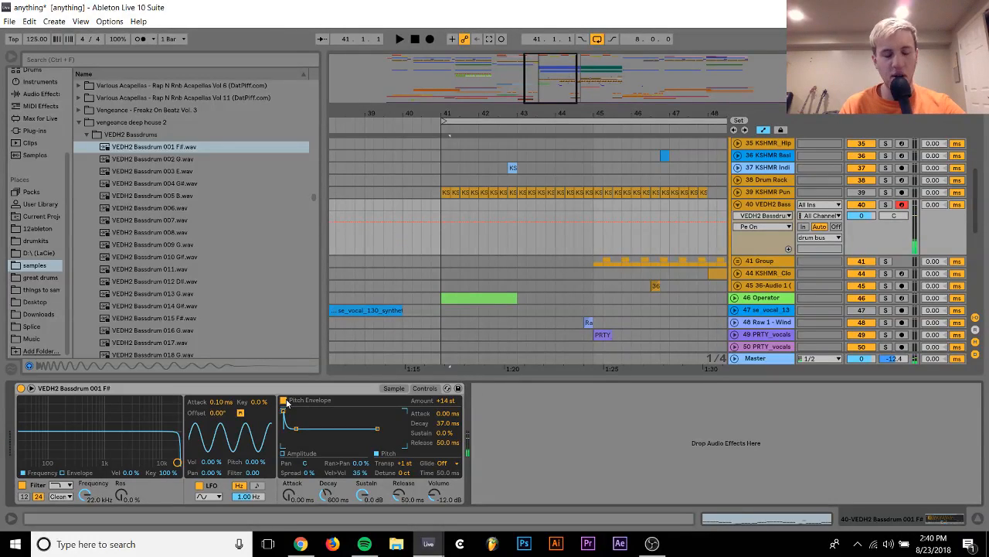
left_click(444, 400)
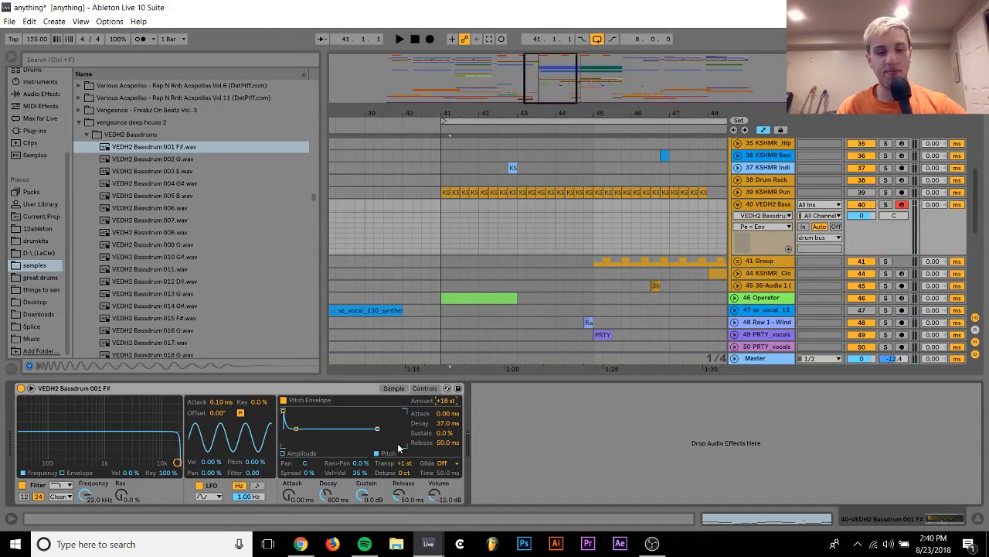
Shape the kick sampler's amplitude envelope with a 2.50 s decay and sustain at -inf dB
left_click(317, 453)
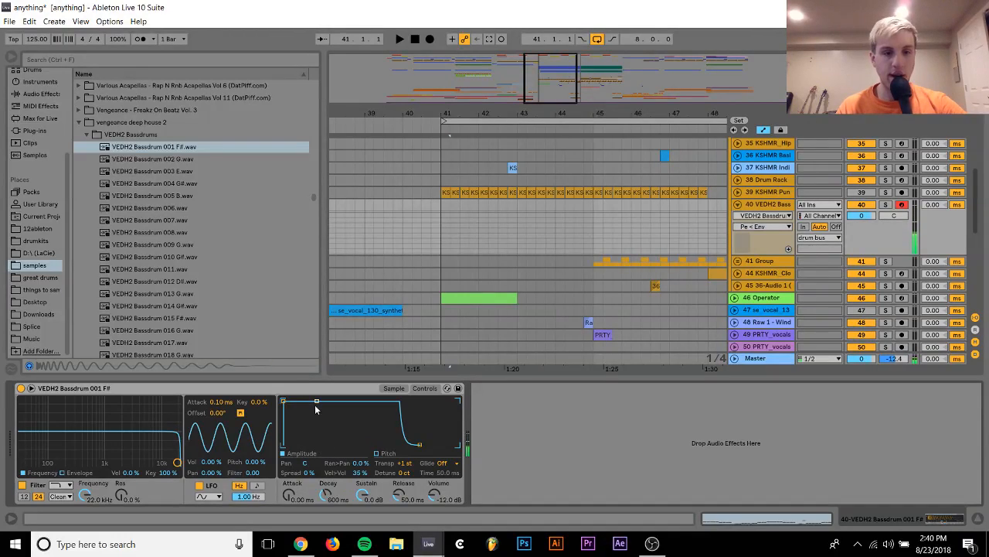
left_click_drag(315, 404, 324, 444)
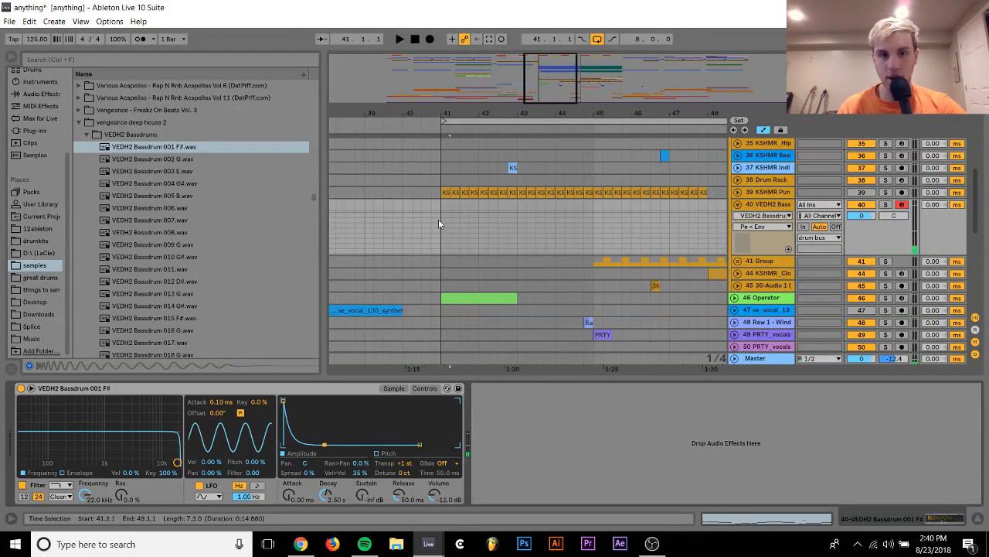
Create a one-bar MIDI clip at bar 41 on track 40 and fill it with four one-beat C3 notes
left_click_drag(442, 207, 479, 209)
key("ctrl+shift+m")
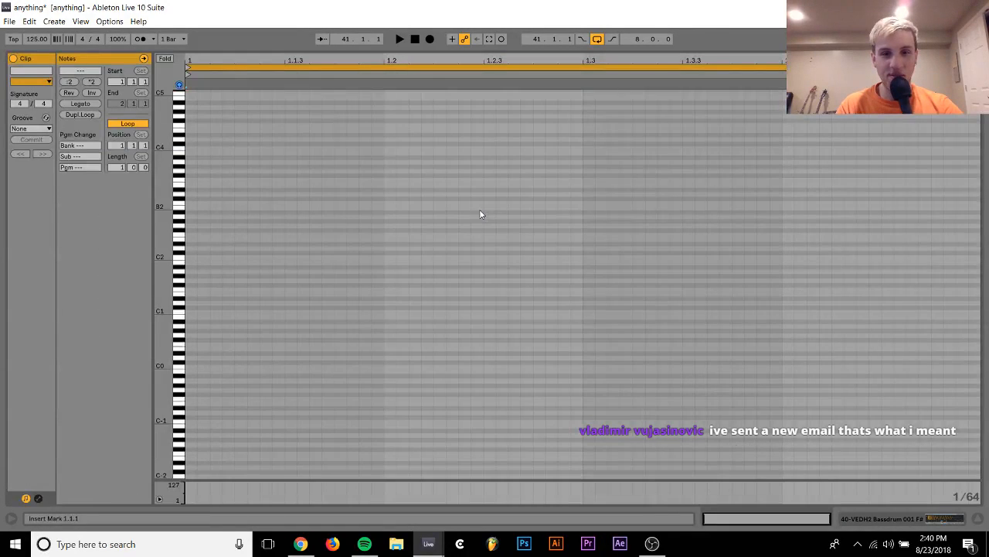
double_click(193, 202)
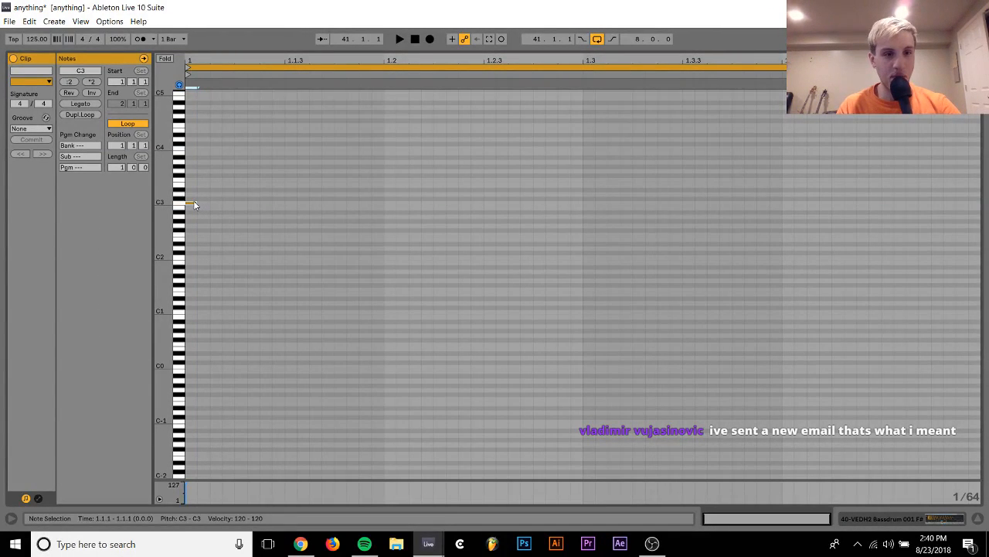
key("shift+Right")
key("shift+Right")
key("shift+Right")
key("shift+Right")
key("shift+Right")
key("shift+Right")
key("shift+Right")
key("shift+Right")
key("shift+Right")
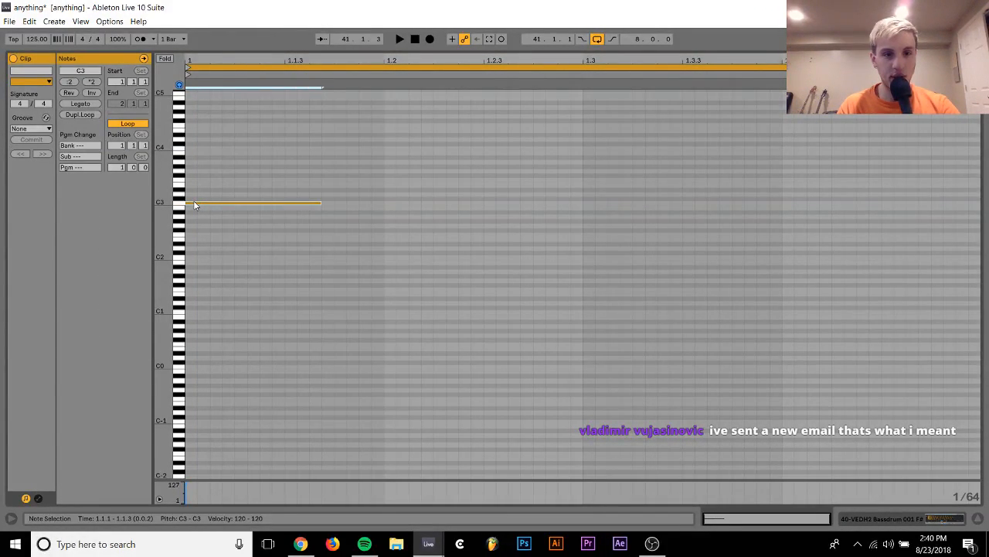
key("shift+Right")
key("shift+Right")
key("shift+Right")
key("shift+Right")
key("shift+Right")
key("ctrl+d")
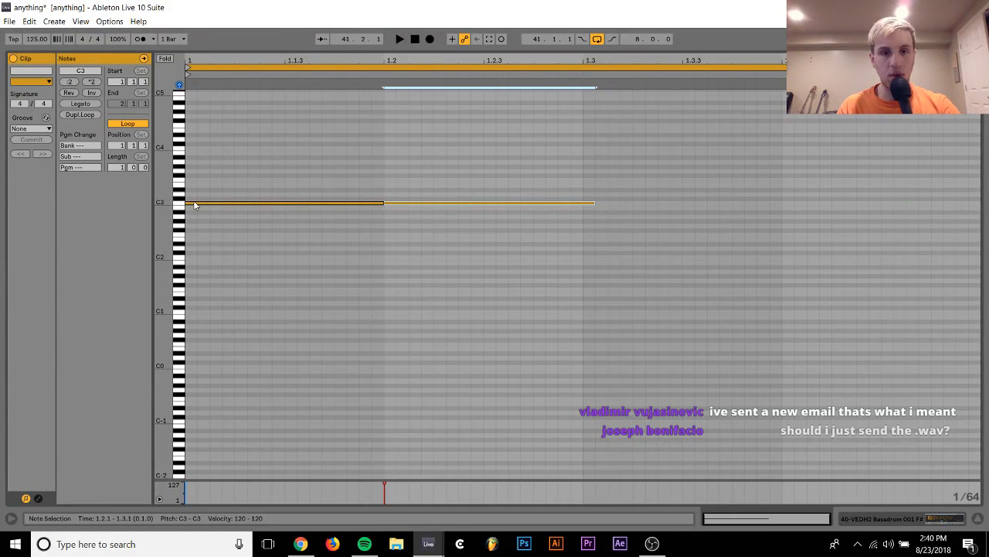
key("ctrl+d")
key("ctrl+d")
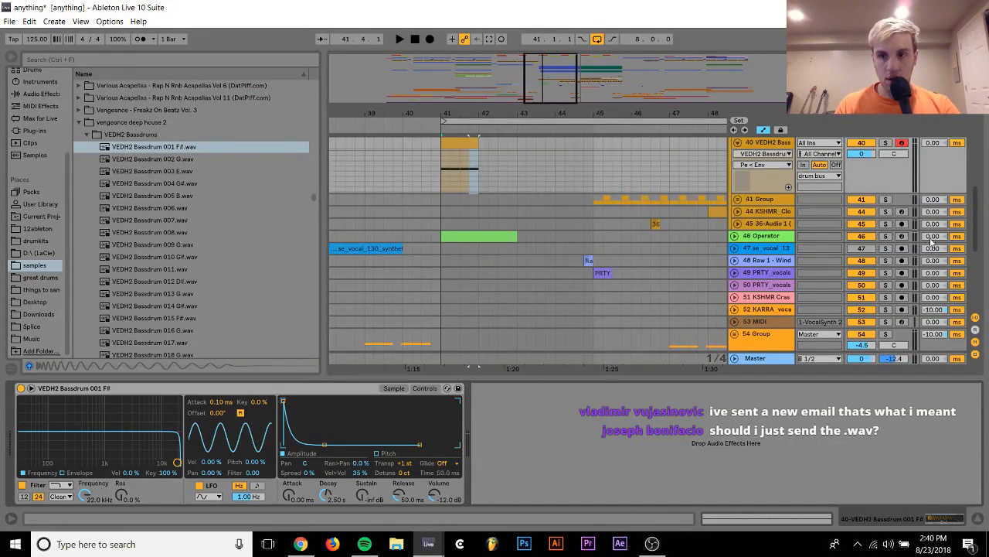
Extend the track 40 kick clip to bar 48 and duplicate the eight-bar section from bars 41–49 to bar 49
left_click_drag(979, 206, 979, 193)
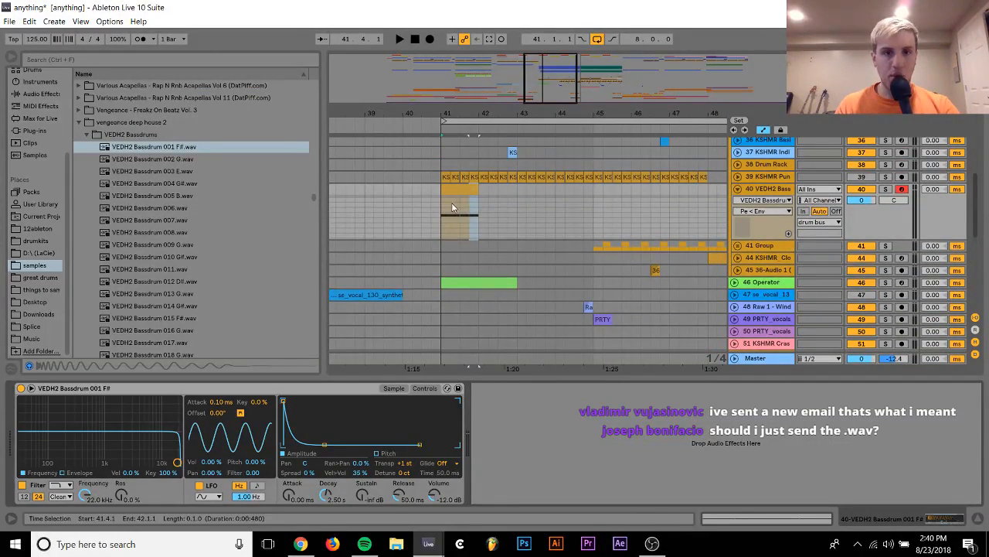
left_click_drag(478, 189, 699, 194)
scroll(701, 196, "right", 2)
scroll(700, 196, "right", 1)
left_click(633, 191, "shift")
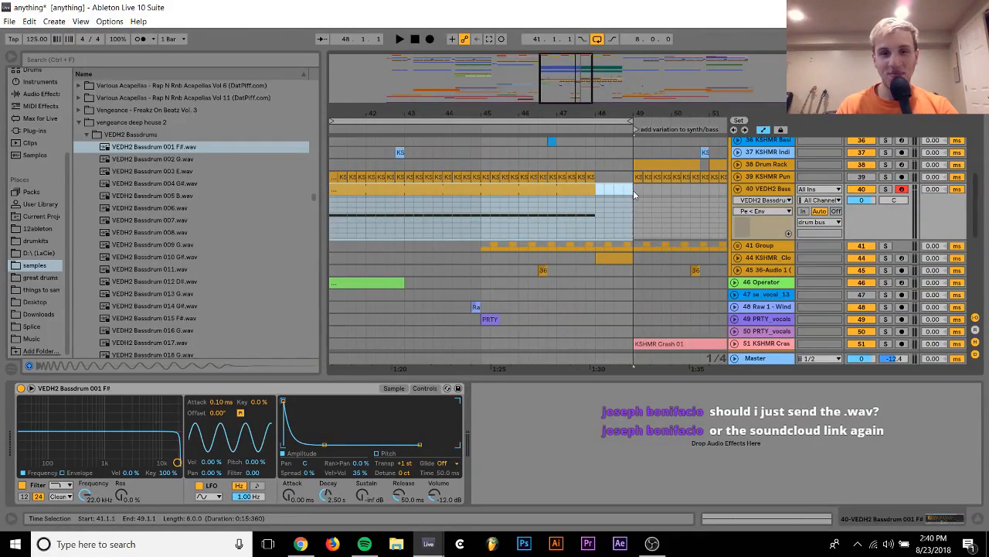
key("minus")
key("minus")
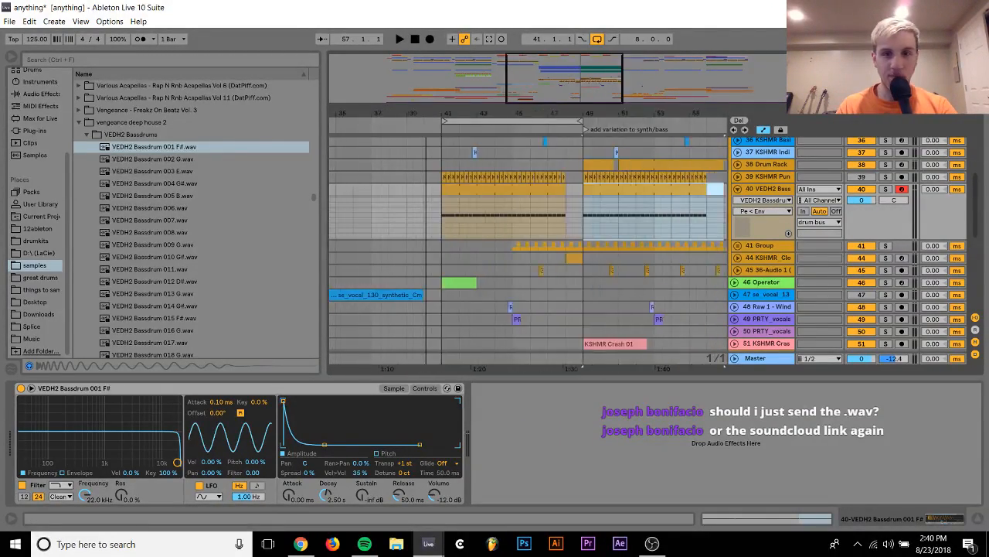
key("ctrl+d")
Play the song from bar 39 and set the kick sampler's volume to -4.43 dB and track 40's volume to -1.8 dB
left_click(415, 189)
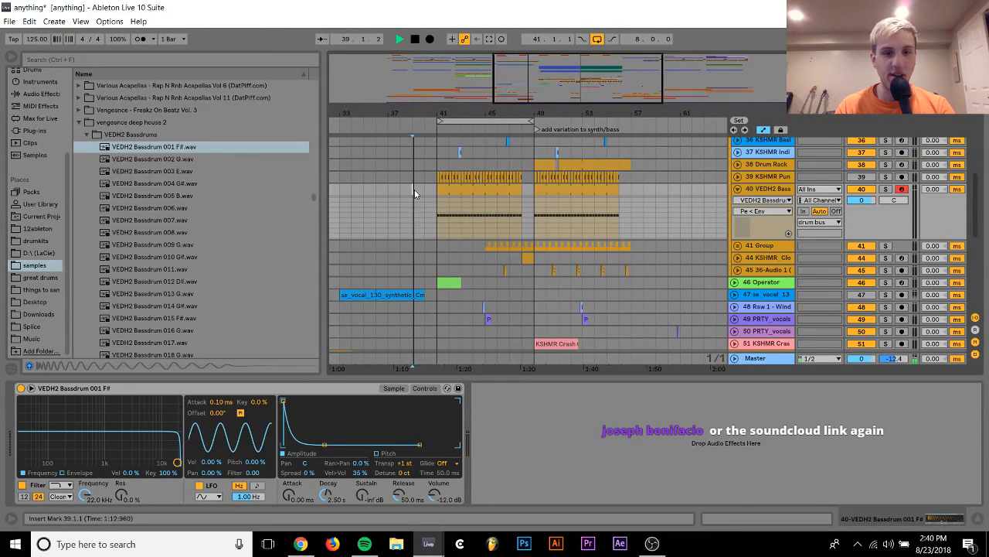
key("space")
left_click_drag(857, 198, 857, 197)
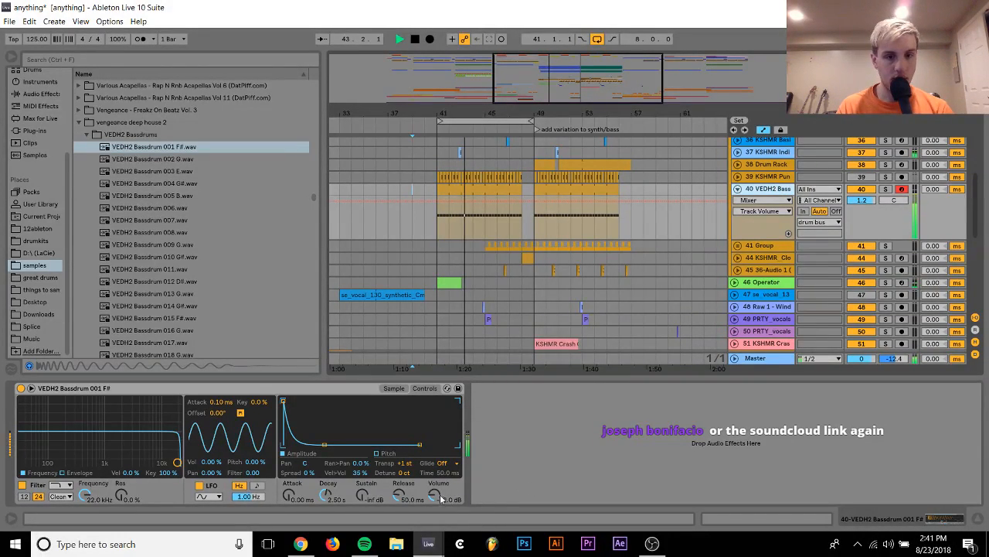
left_click_drag(435, 495, 436, 459)
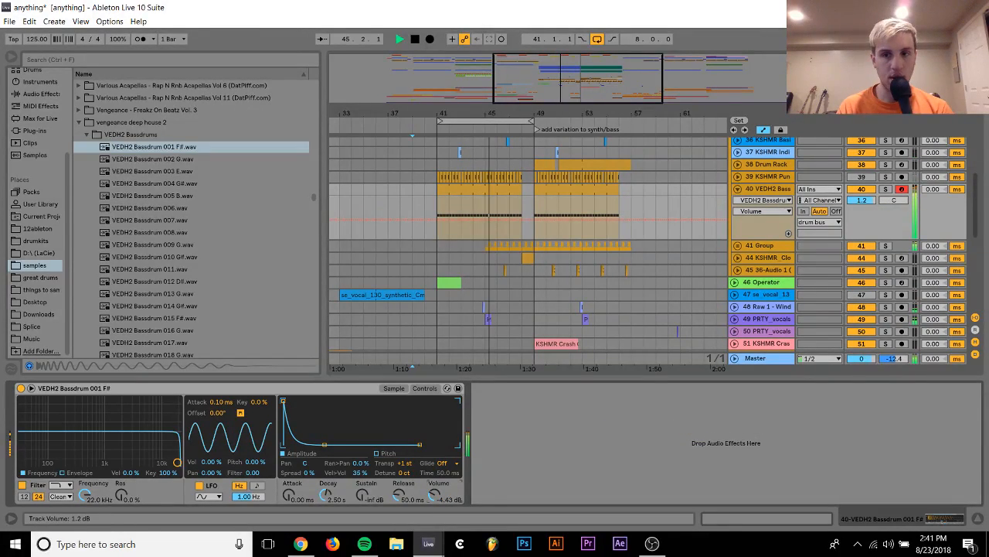
left_click_drag(872, 201, 871, 205)
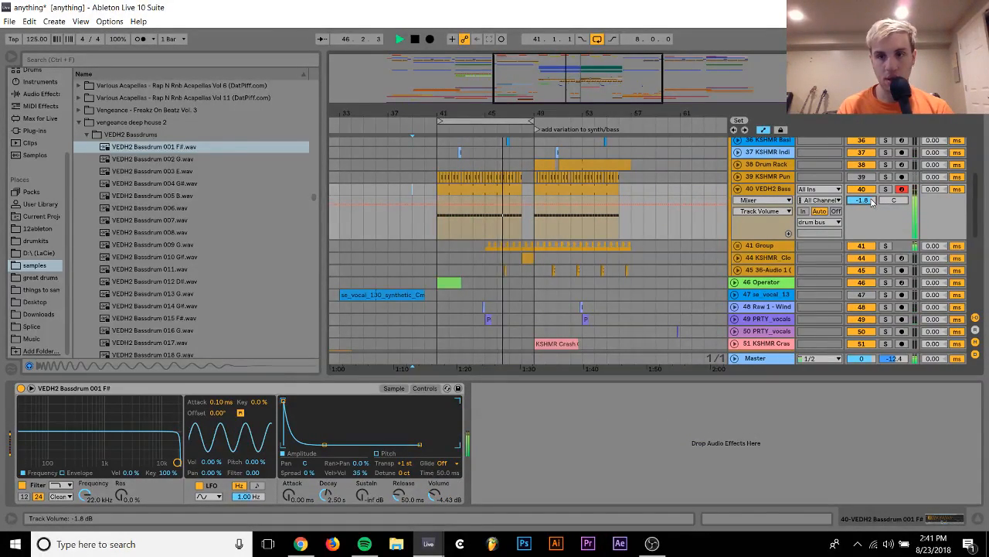
Fold the drum bus group and audition the synth bus layers in solo, including track 20 Nexus
scroll(870, 198, "up", 5)
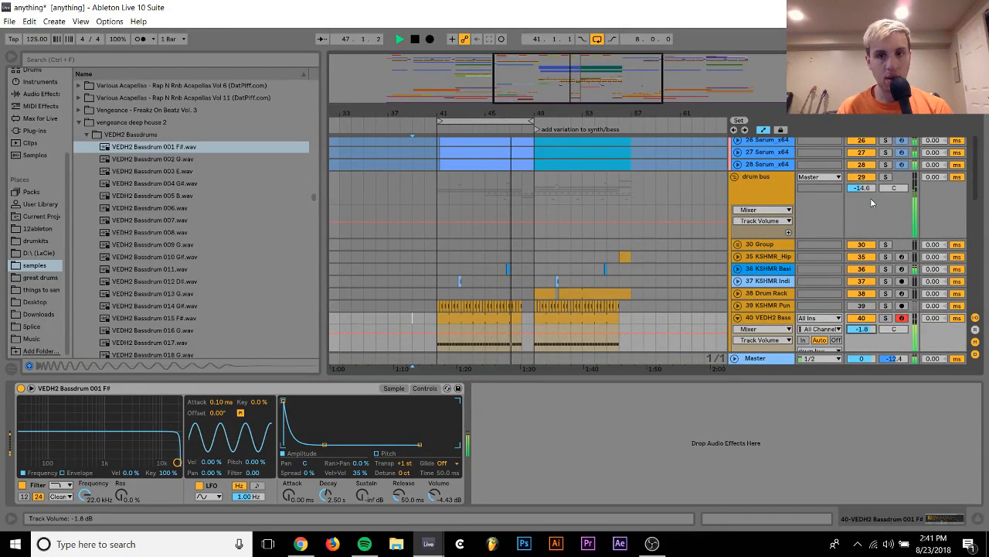
left_click(735, 176)
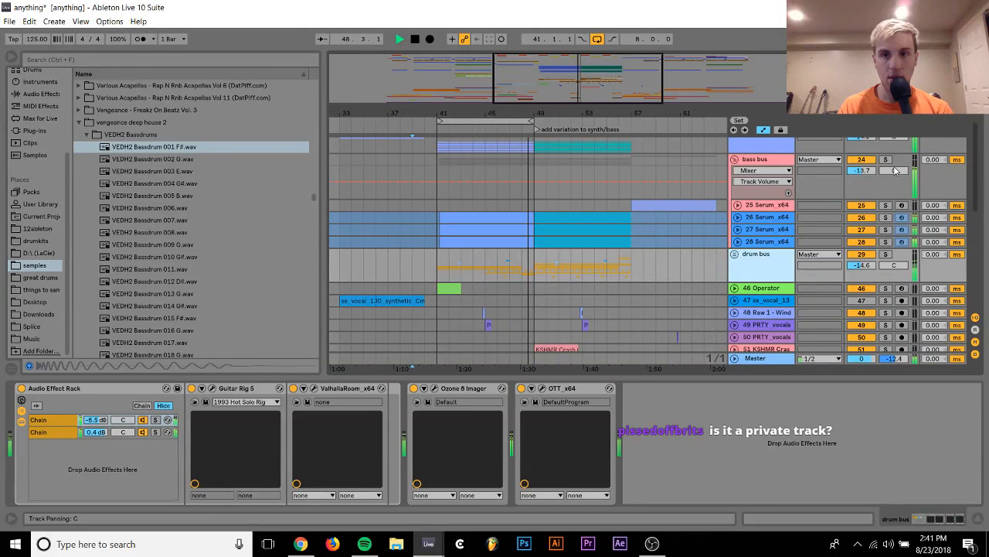
scroll(733, 180, "up", 5)
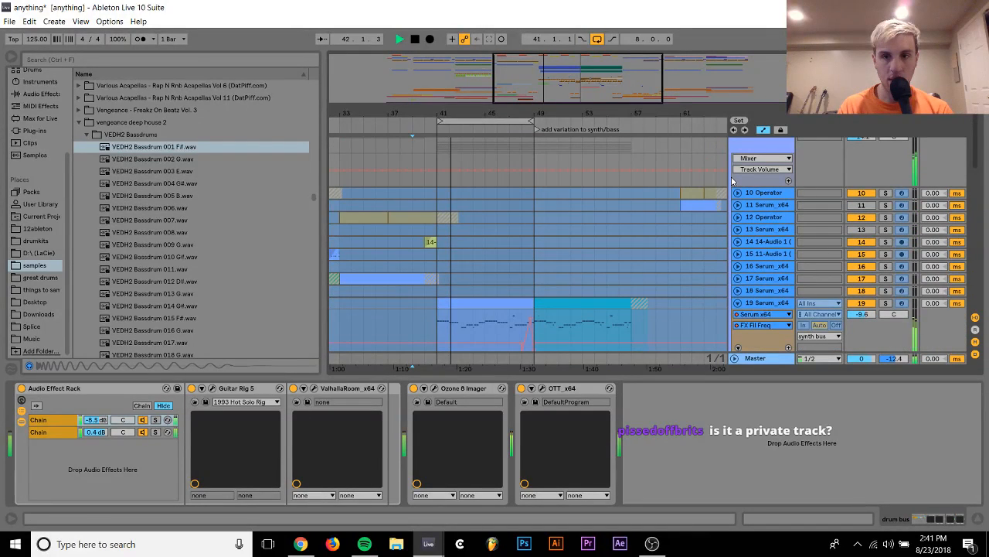
scroll(890, 275, "down", 3)
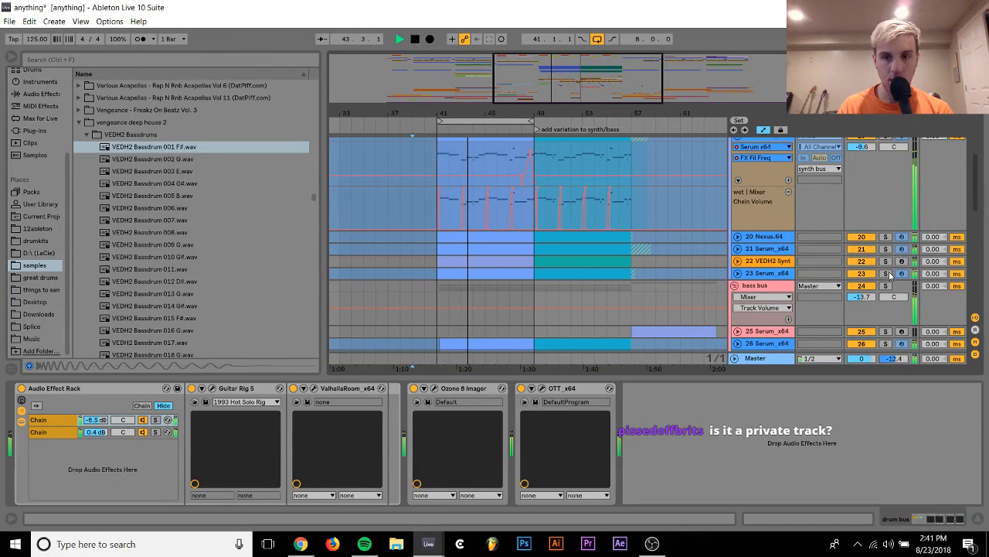
left_click(886, 261)
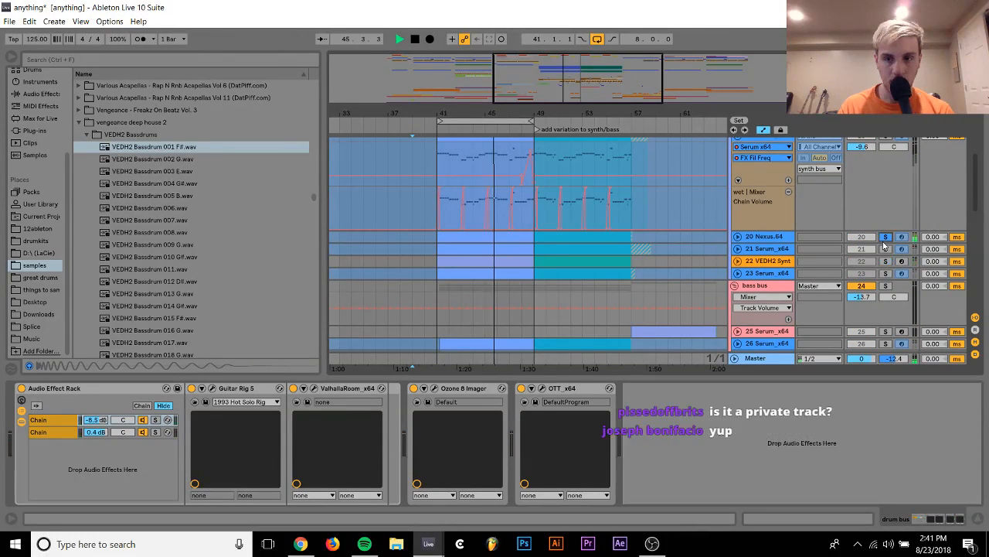
left_click(885, 237)
left_click(886, 238)
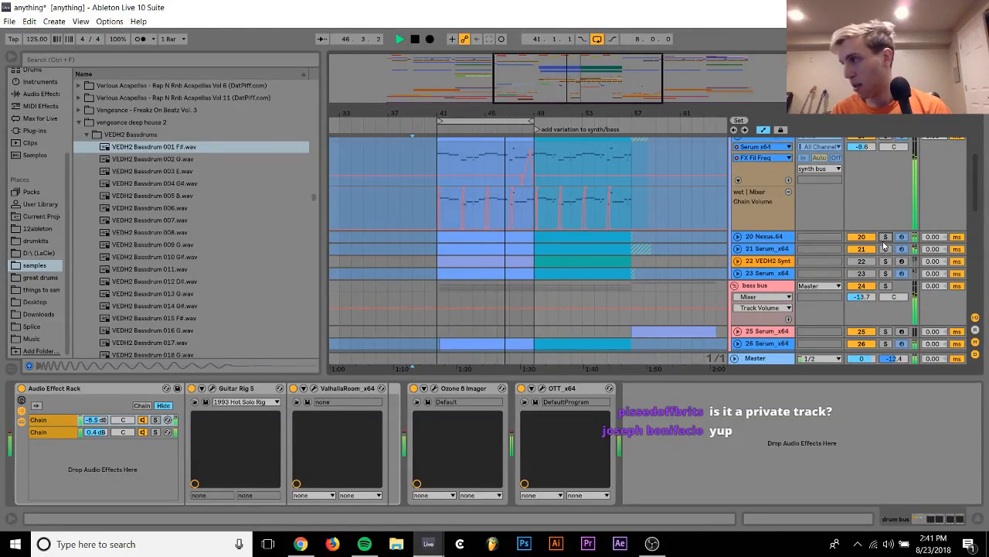
Set the track 21 Serum volume to -9.1 dB and collapse tracks 19 and 21
left_click(737, 249)
left_click_drag(861, 265, 862, 262)
scroll(861, 267, "up", 2)
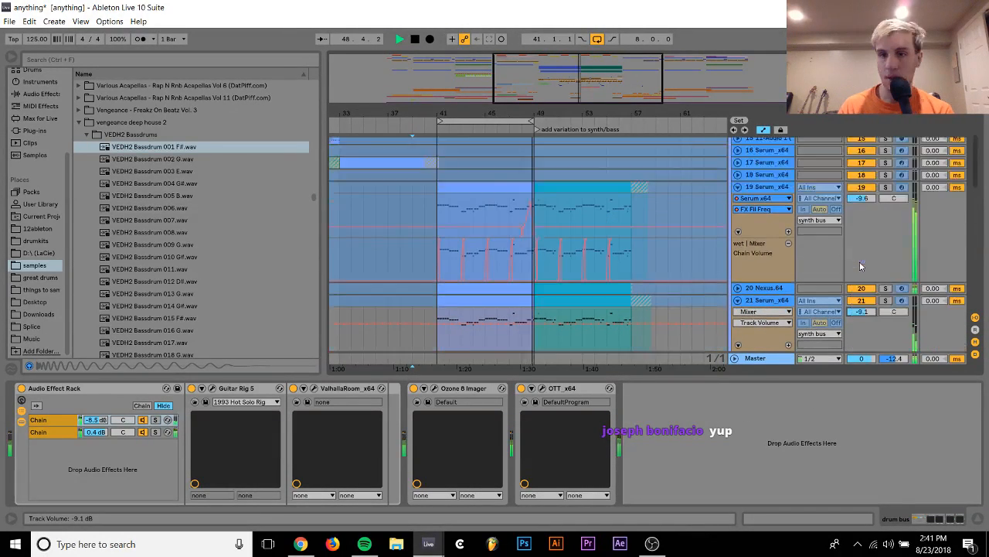
left_click(738, 187)
scroll(739, 190, "down", 1)
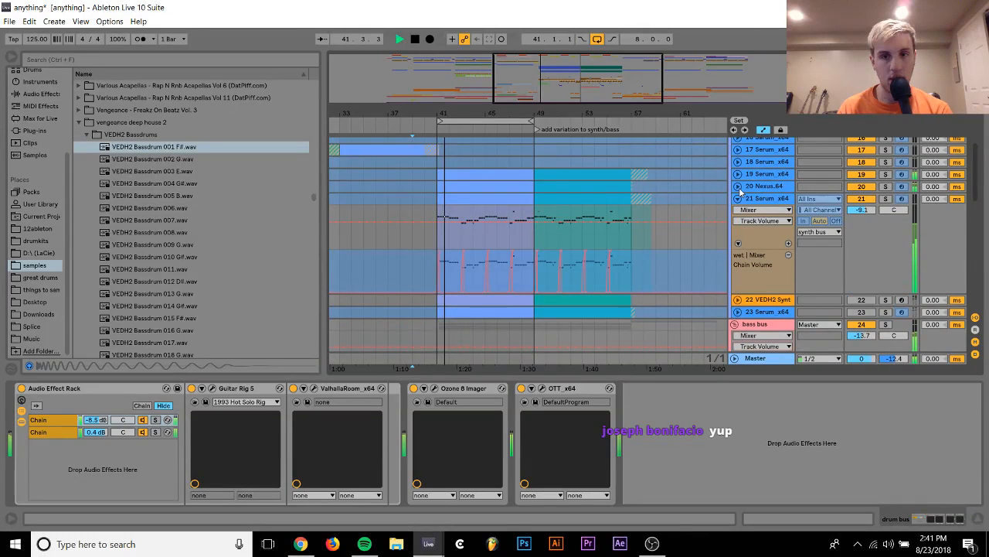
scroll(740, 192, "down", 1)
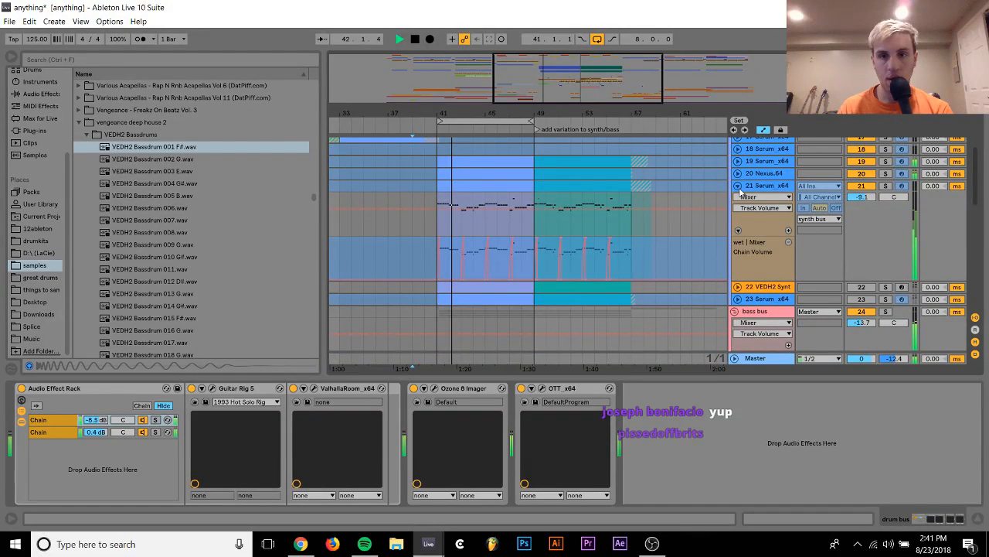
left_click(738, 187)
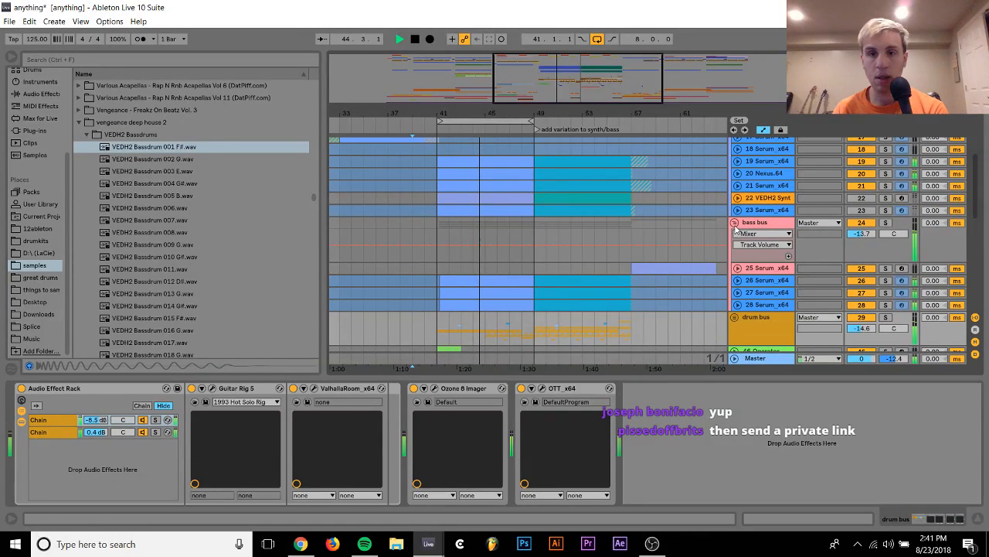
Solo track 28 Serum in the bass bus, unfreeze it and delete its A Bit Warmer device
scroll(735, 229, "down", 2)
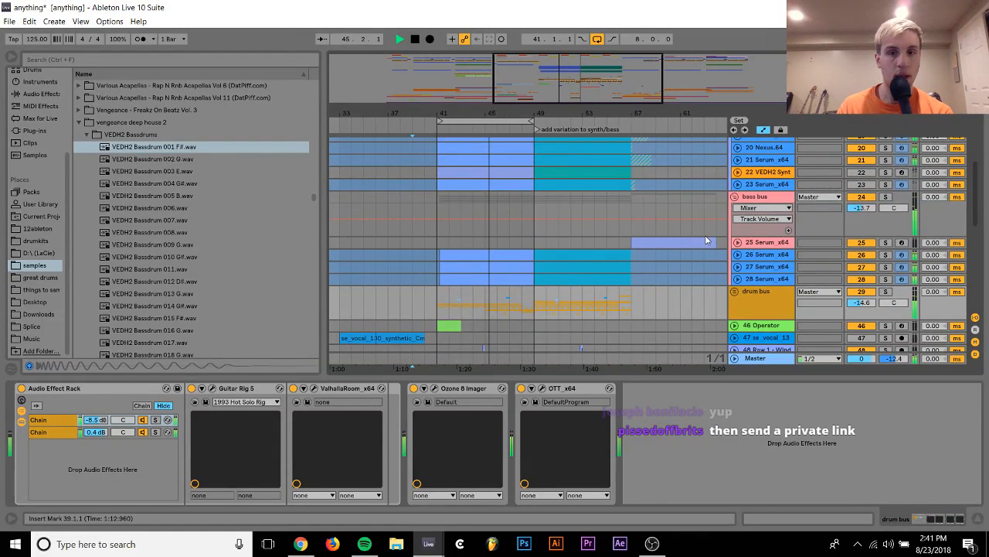
left_click(885, 278)
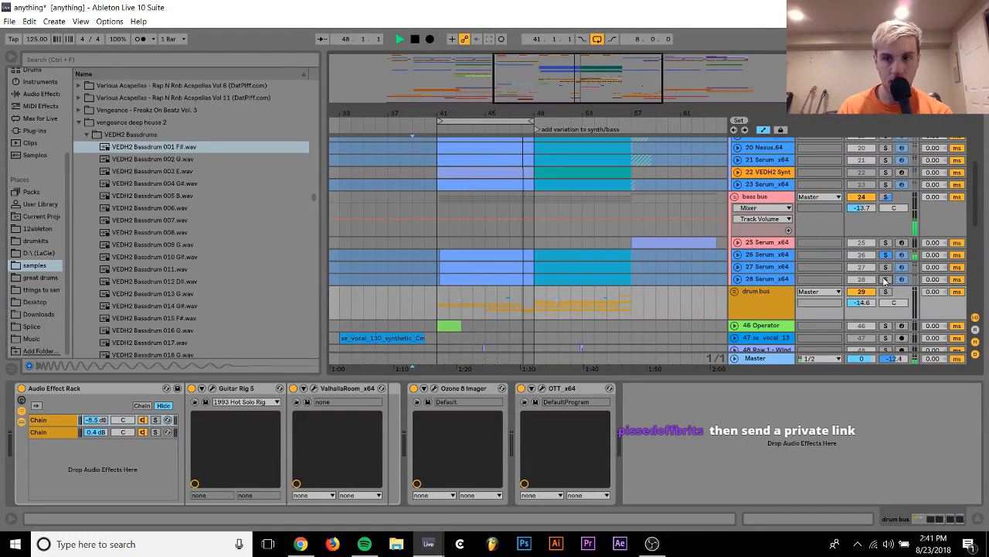
left_click(773, 279)
right_click(773, 280)
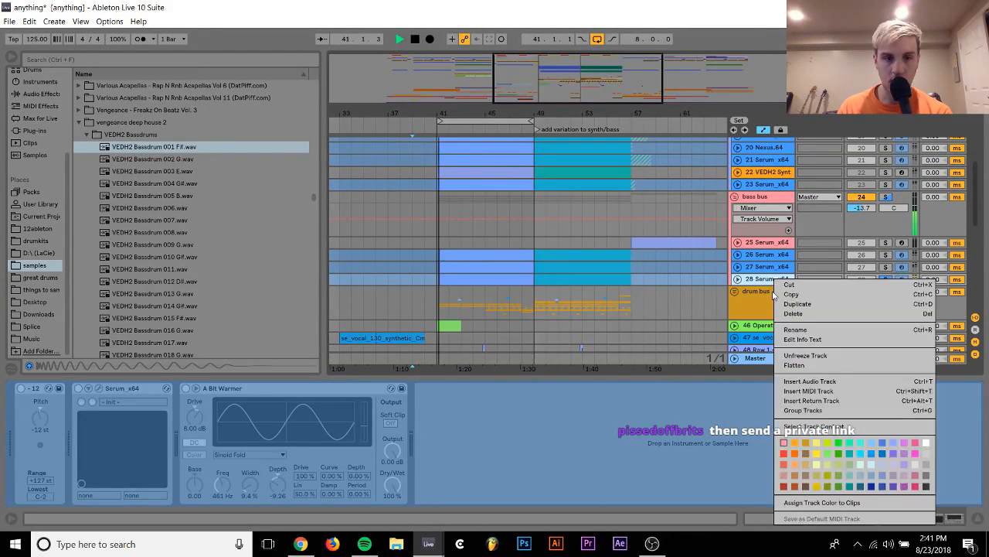
left_click(805, 355)
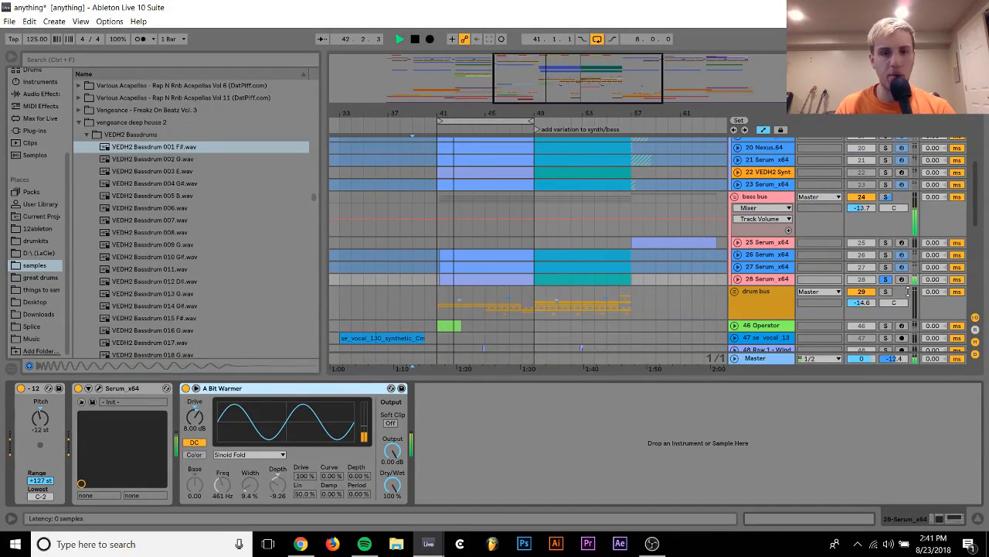
key("Delete")
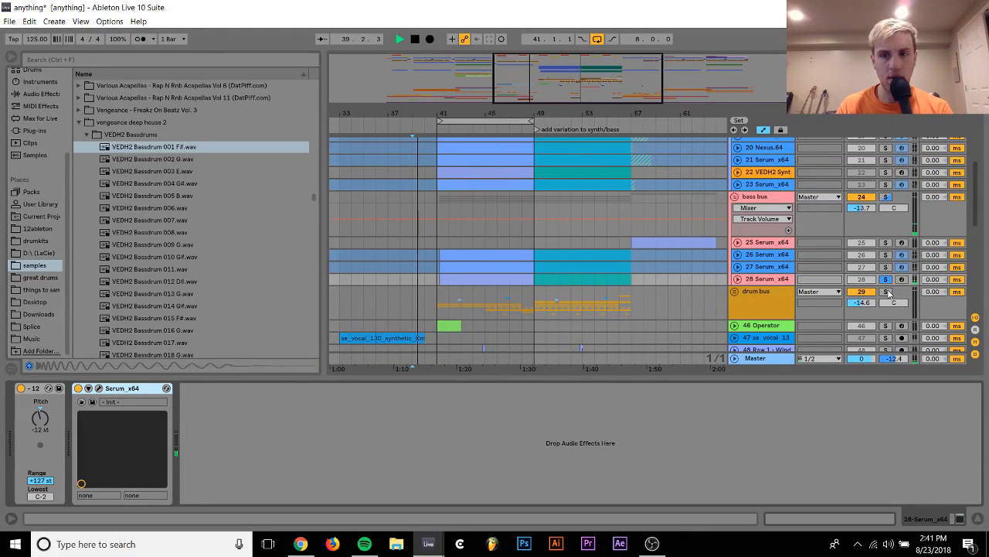
Listen to track 28 together with the drum bus in solo from bar 41, and clear the solos
left_click(494, 279)
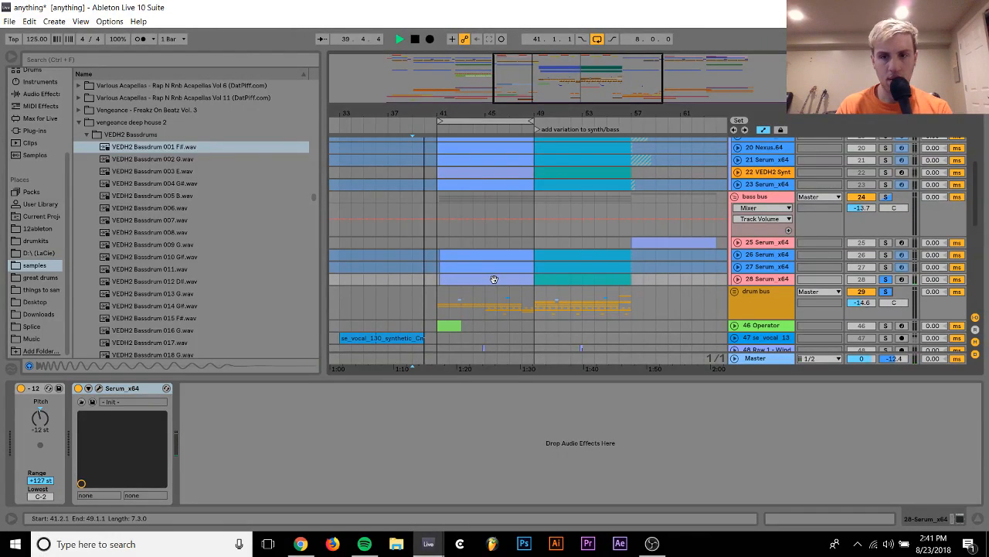
left_click(439, 293)
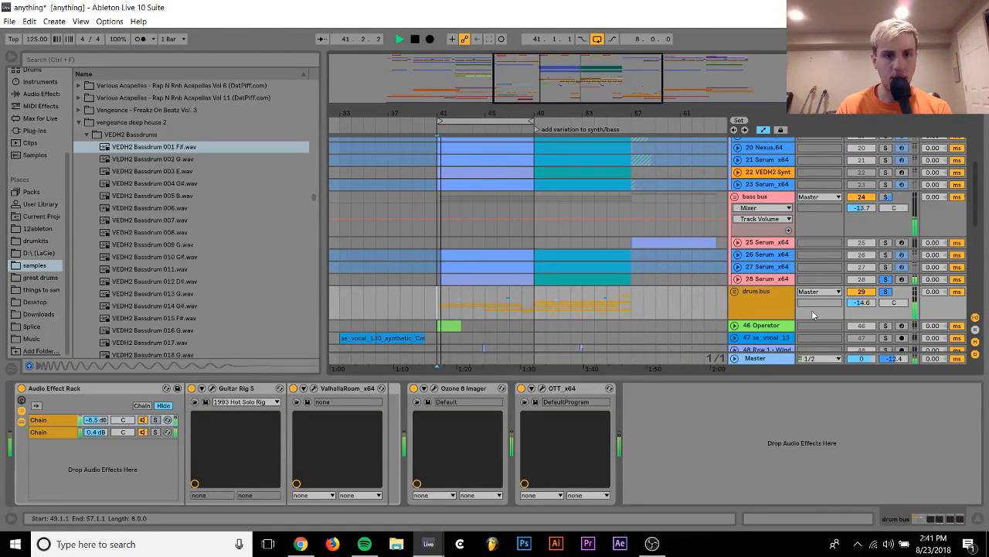
left_click(886, 292)
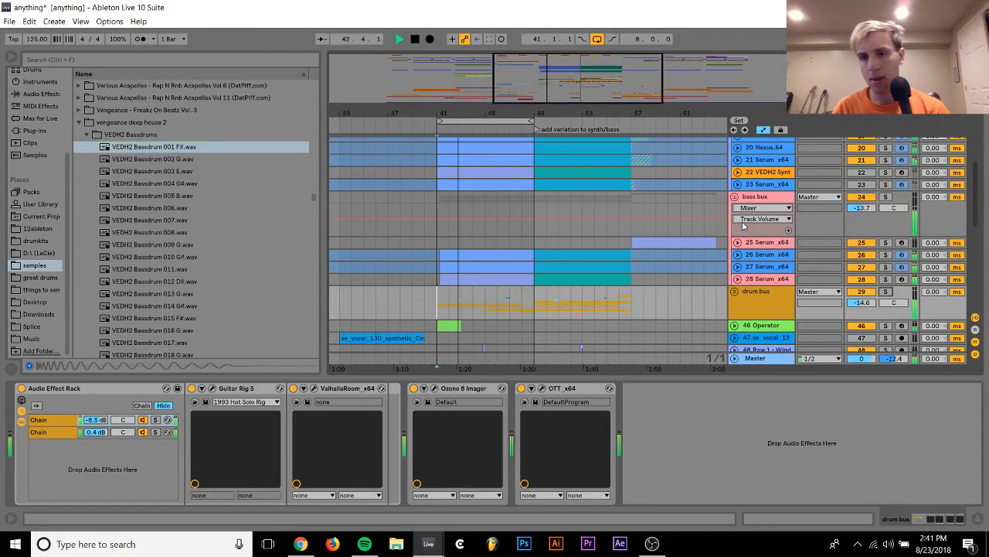
Fold the bass bus and synth bus groups and set the synth bus volume to -11.4 dB
left_click(735, 197)
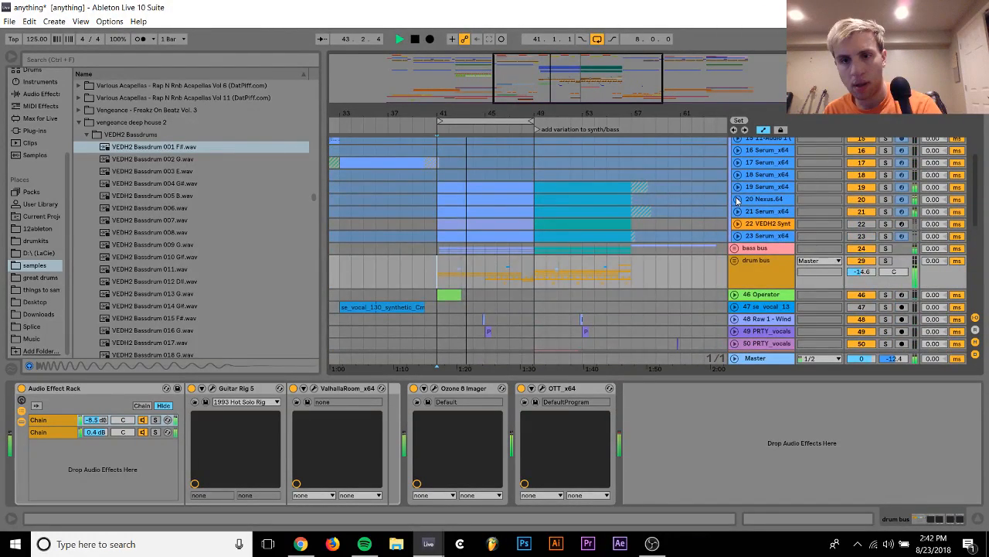
scroll(737, 200, "up", 5)
left_click(735, 191)
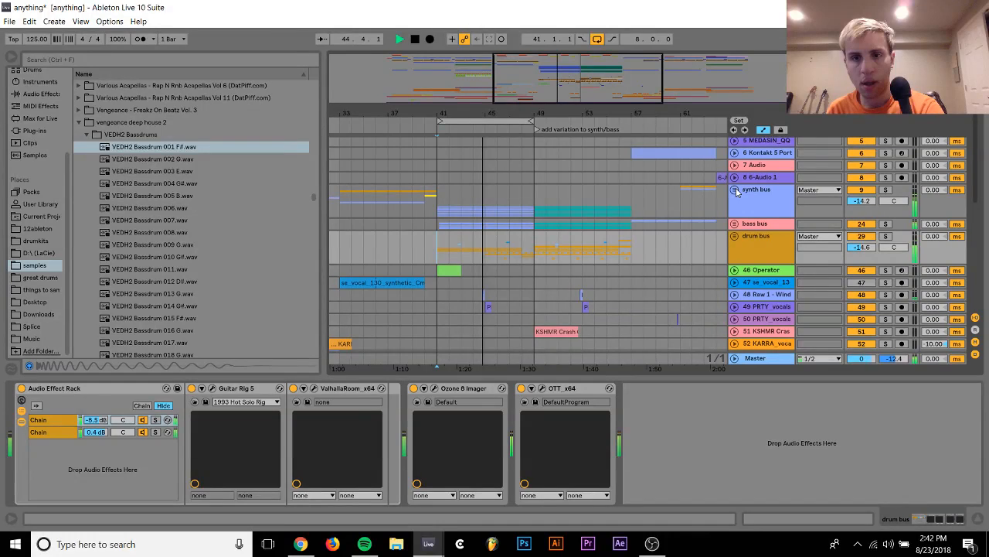
scroll(737, 192, "down", 2)
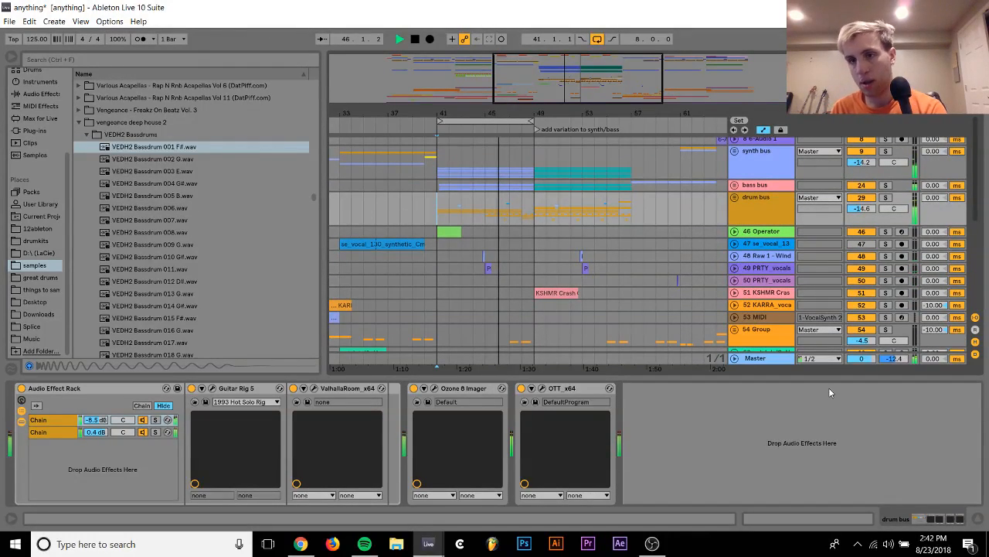
left_click_drag(860, 165, 859, 148)
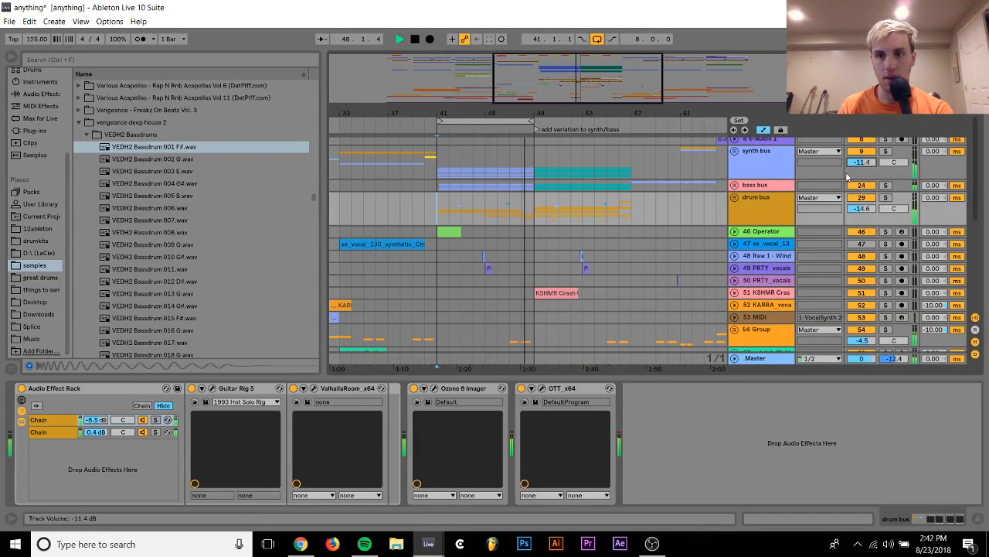
Turn off loop playback and play the transition into the second half of the drop from bar 48
left_click(598, 39)
key("space")
left_click(523, 158)
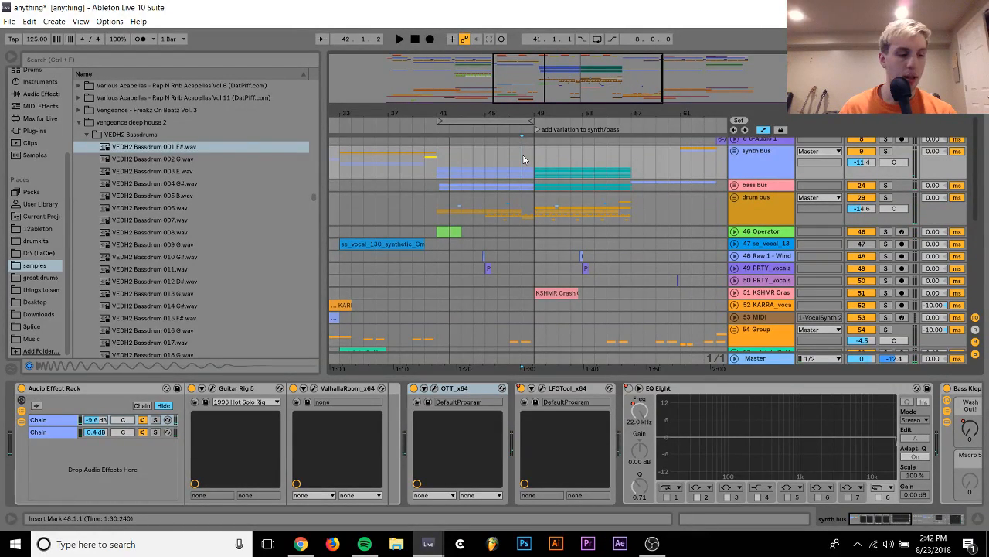
key("space")
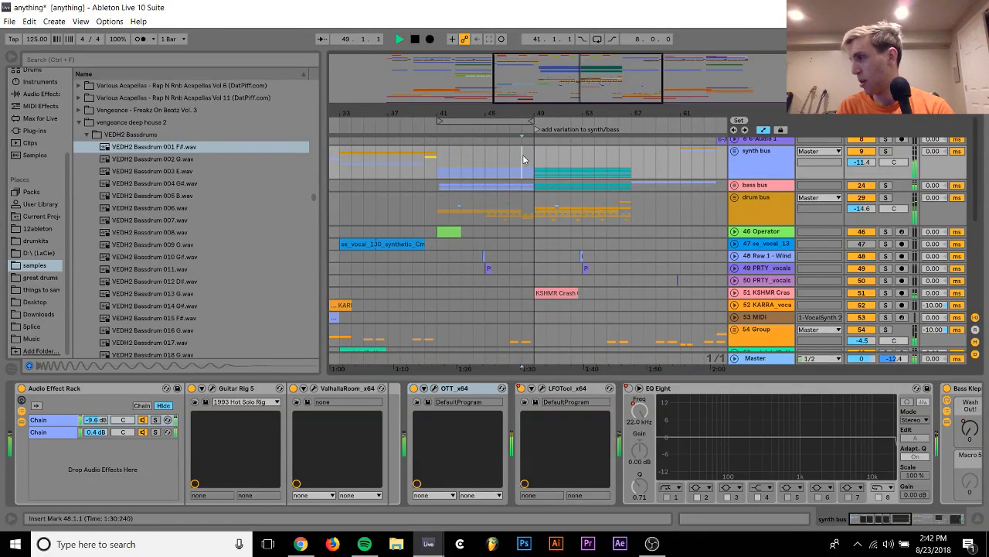
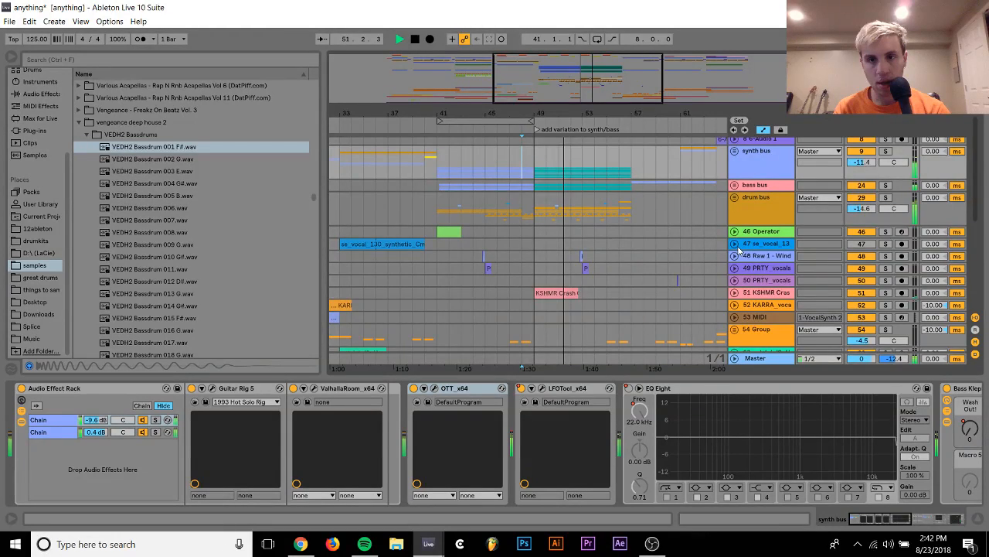
Unfold the synth bus and delete the deactivated track 22 VEDH2 Synth
scroll(739, 185, "up", 1)
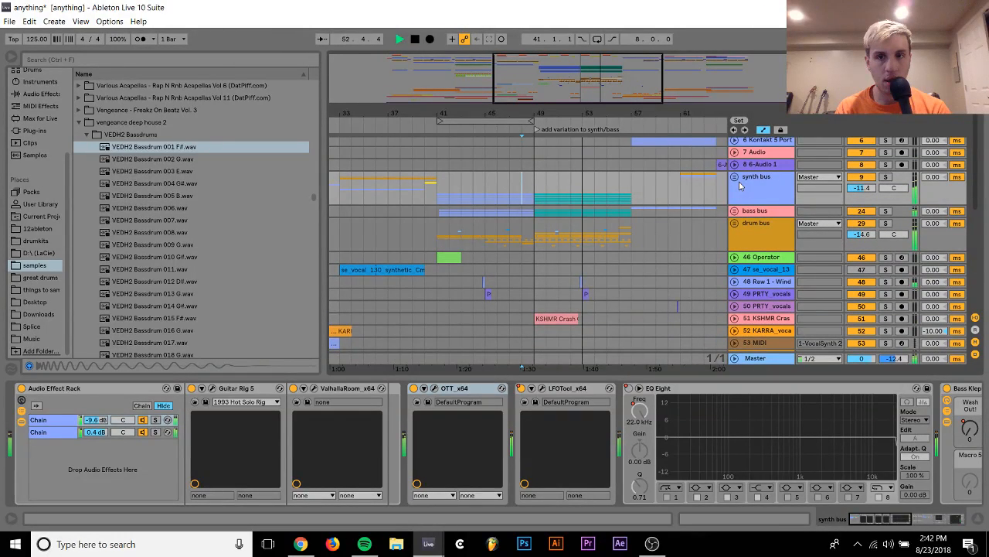
left_click(735, 177)
scroll(754, 270, "down", 3)
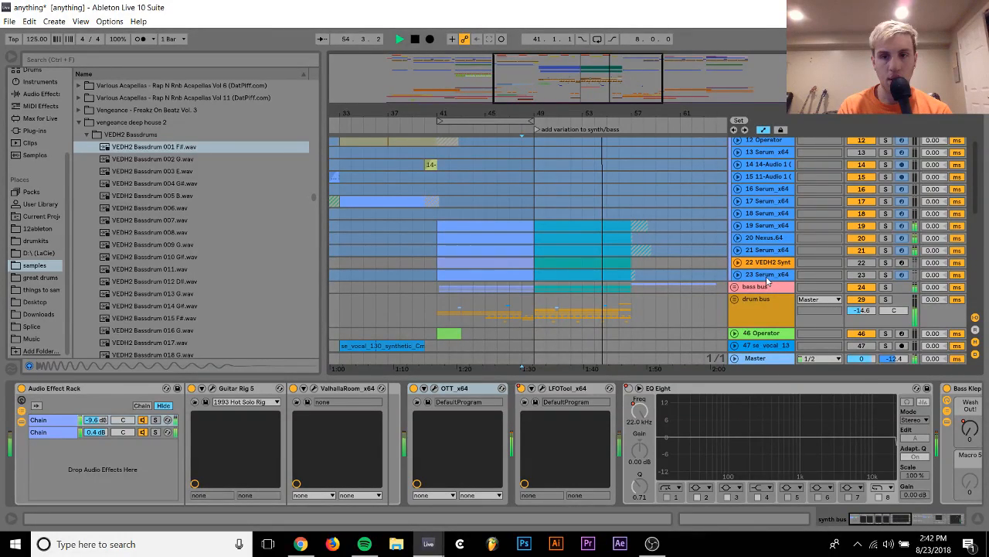
left_click(798, 263)
key("space")
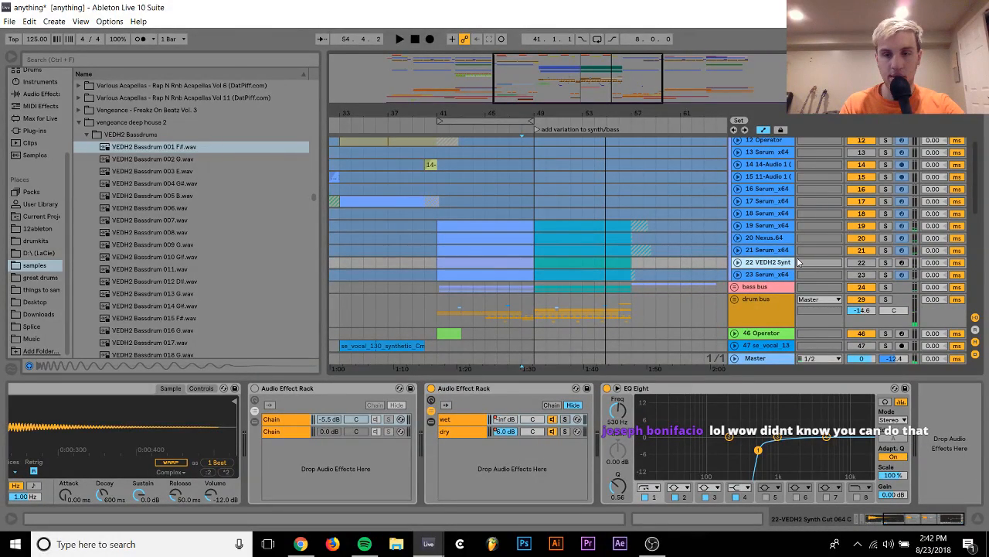
key("Delete")
Solo the frozen track 22 Serum and audition the Recorded samples in the current project's Samples folder
left_click(887, 266)
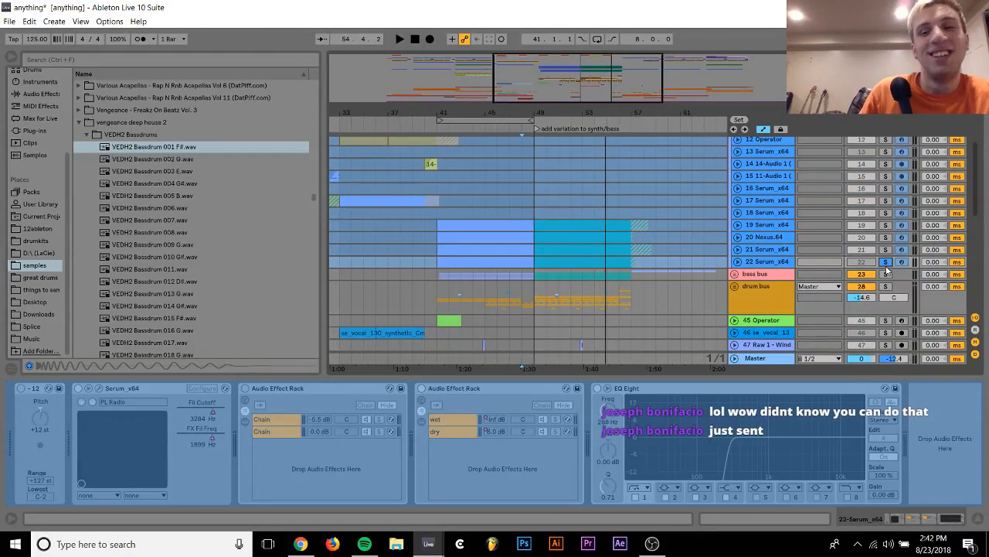
left_click(768, 263)
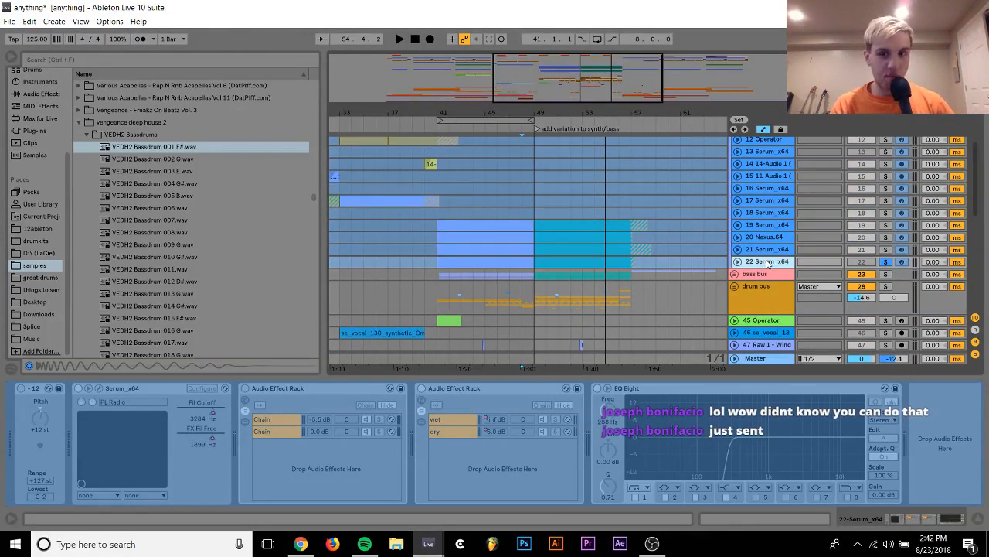
left_click(40, 216)
left_click(87, 98)
left_click(87, 109)
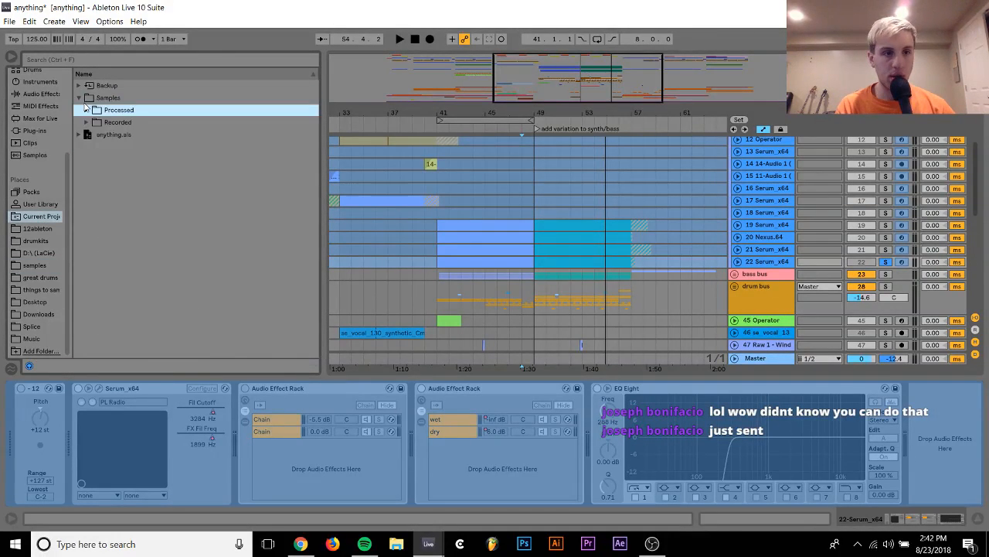
key("Down")
key("Right")
key("Down")
key("Down")
key("Down")
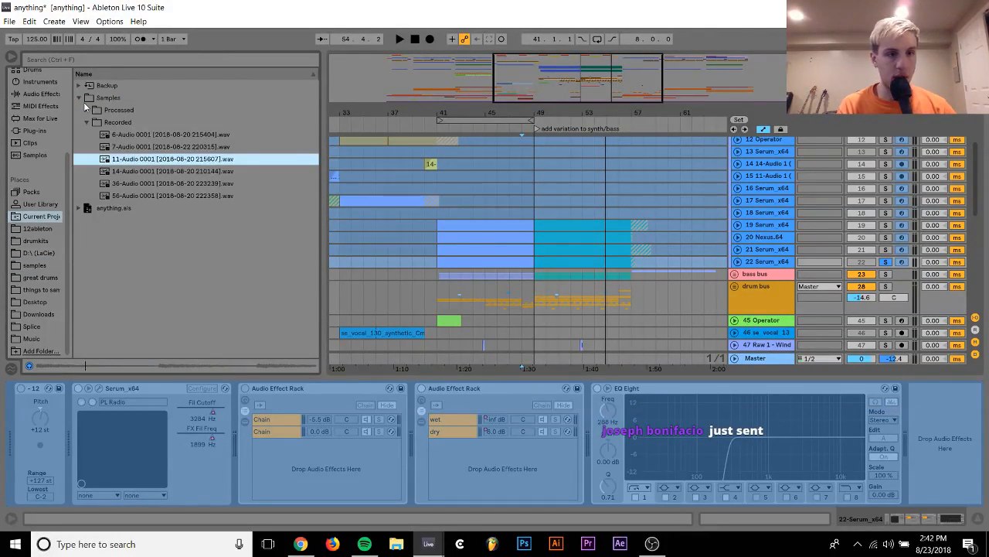
key("Down")
key("Down")
key("Down")
key("Up")
key("Up")
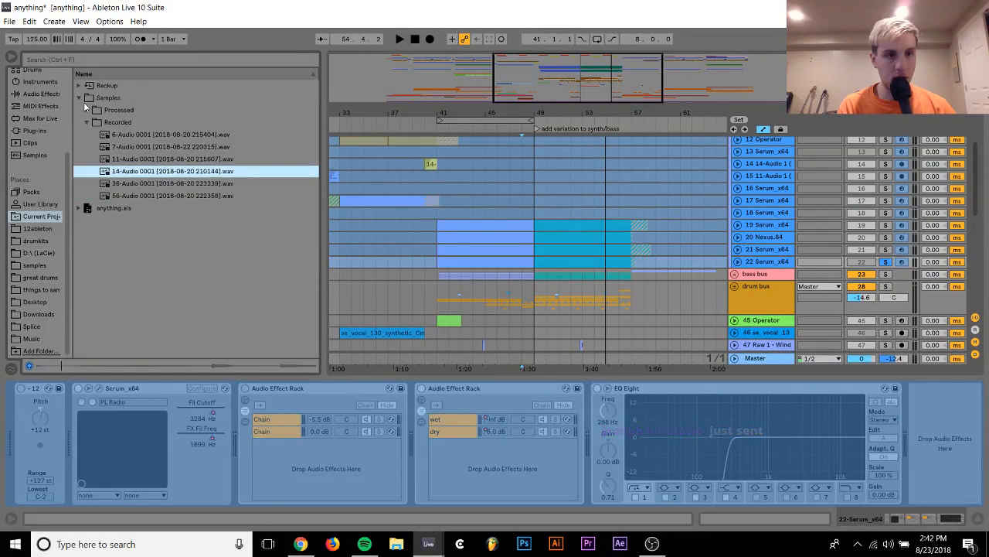
key("Down")
key("Down")
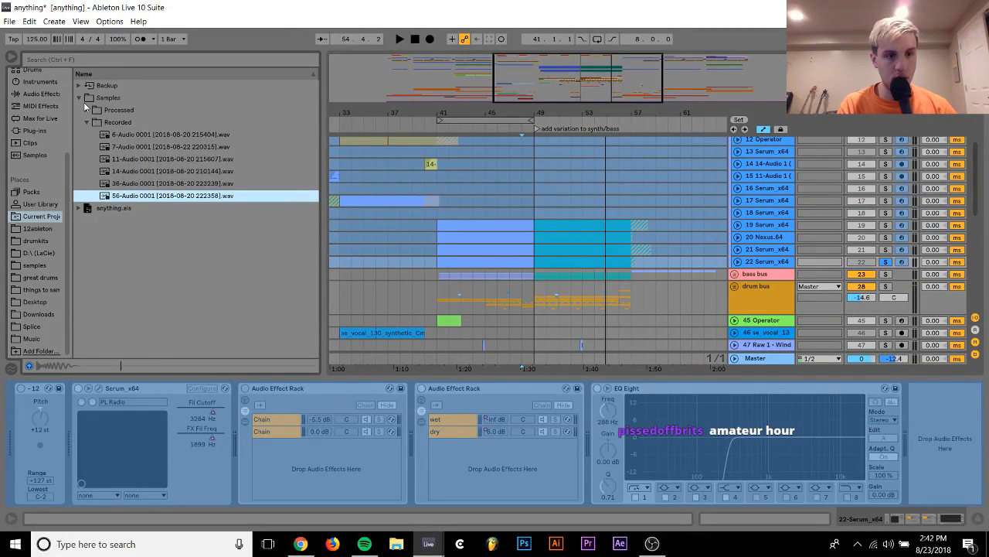
key("Up")
key("Up")
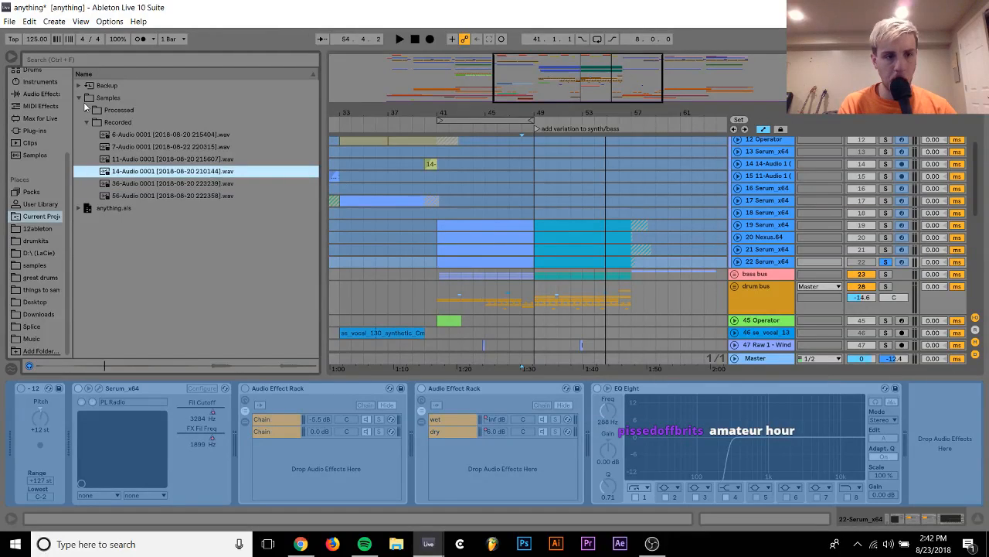
key("Up")
key("Up")
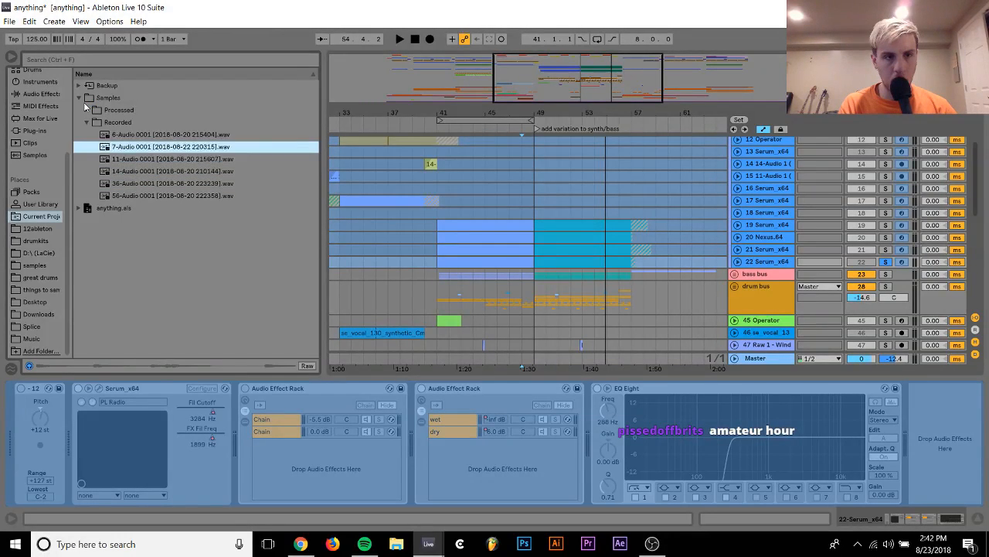
key("Up")
key("Up")
Audition the consolidated 6-Audio 1 sample in the project's Processed samples
key("Left")
key("Up")
key("Right")
key("Down")
key("Right")
key("Down")
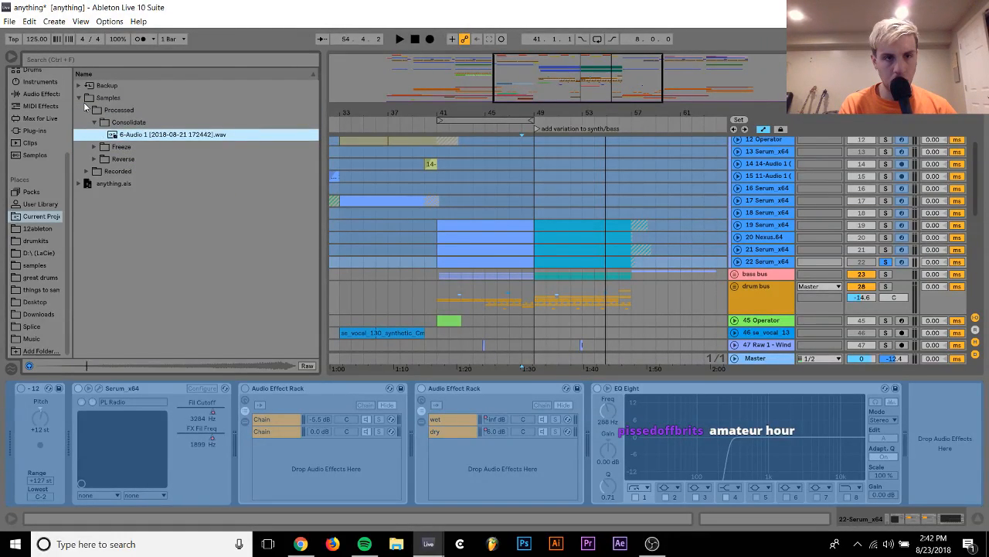
key("Left")
key("Left")
key("Down")
key("Right")
key("Down")
key("Down")
key("Down")
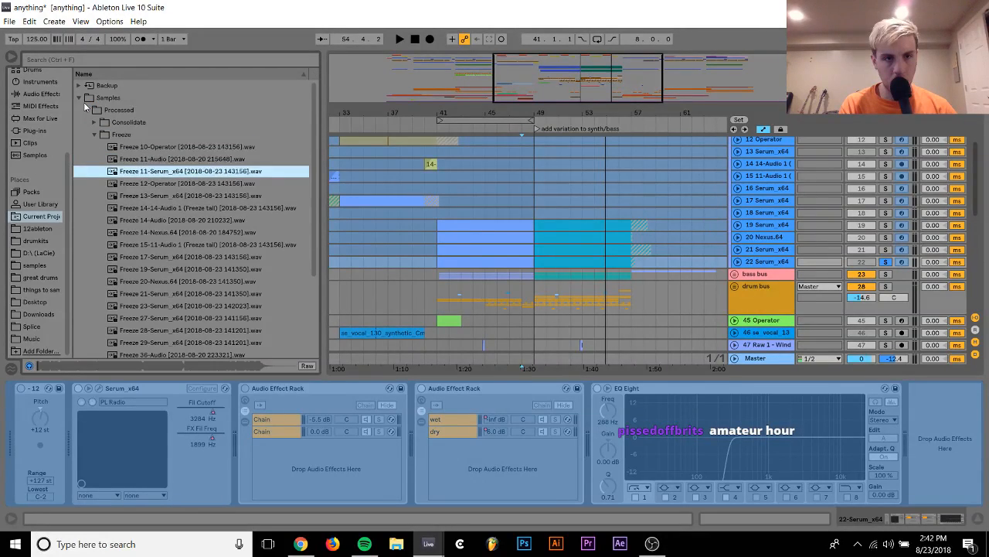
key("Down")
key("Down")
key("Down")
key("Down")
key("Down")
key("Down")
key("Down")
key("Down")
key("Down")
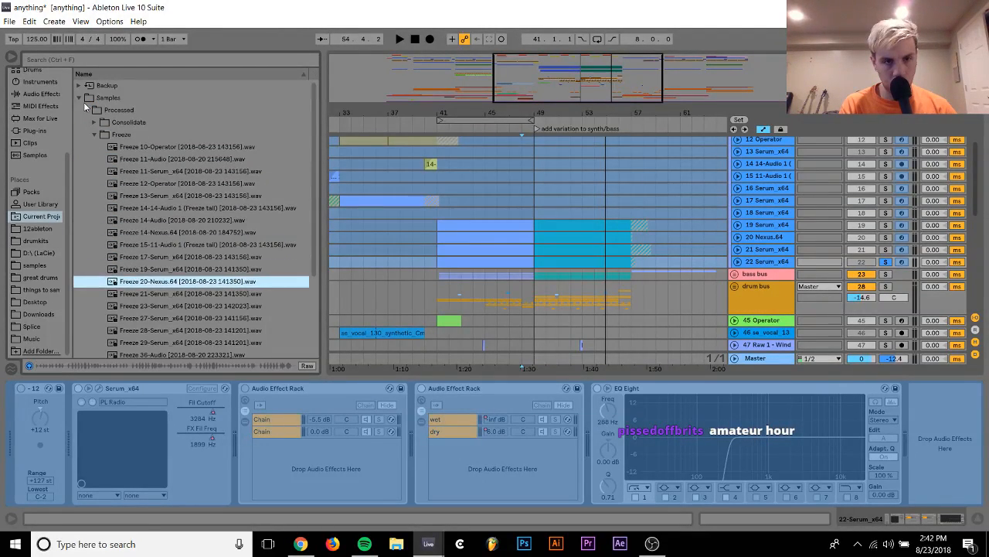
key("Up")
key("Up")
key("Up")
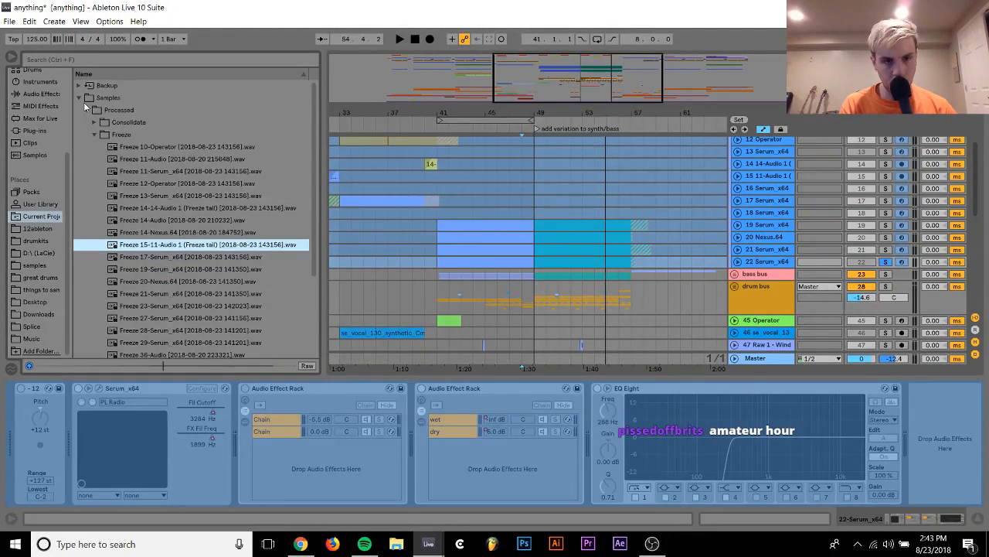
key("Down")
key("Down")
key("Down")
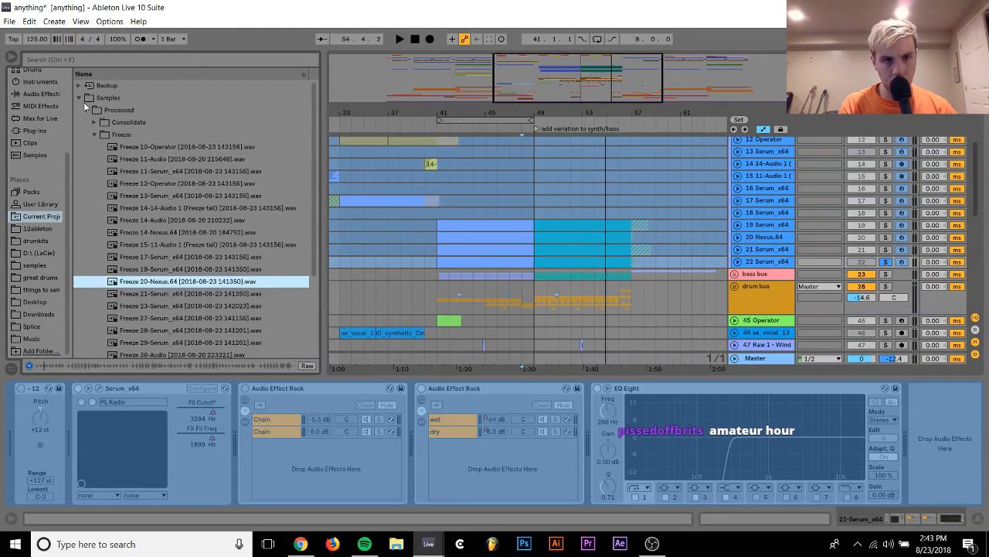
key("Up")
key("Up")
key("Up")
key("Up")
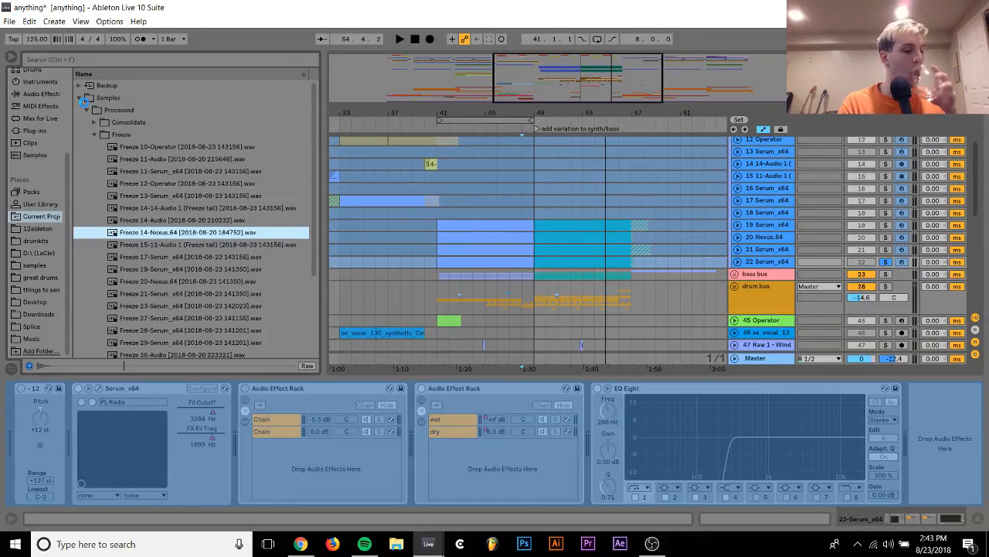
key("Return")
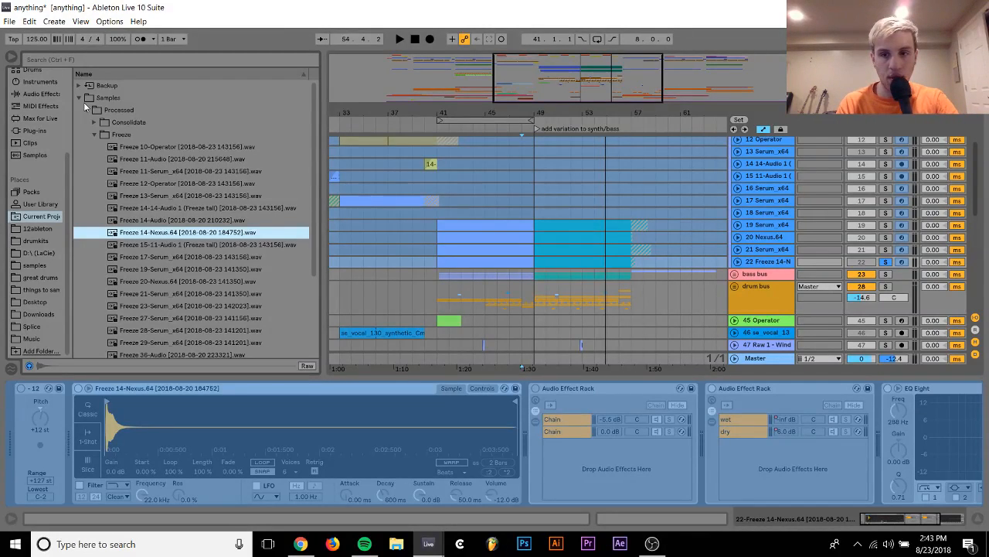
Unfreeze track 22 and listen to its new Nexus sample in solo from bar 48
key("space")
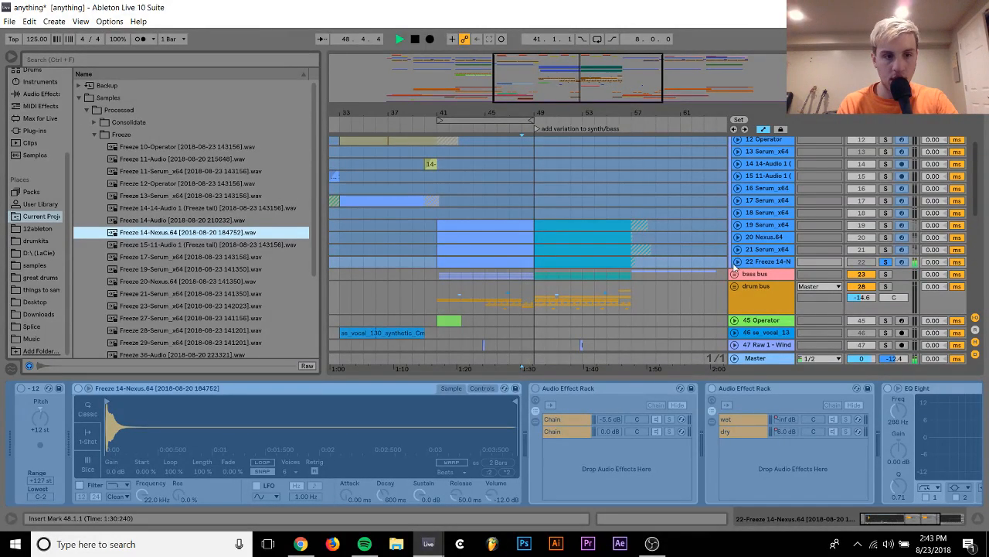
left_click(760, 263)
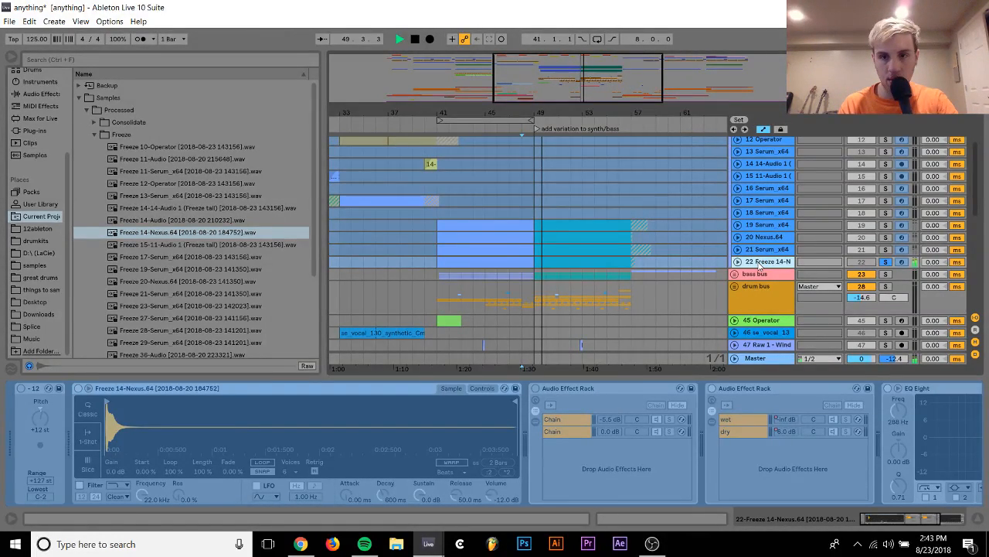
key("space")
right_click(760, 264)
left_click(790, 339)
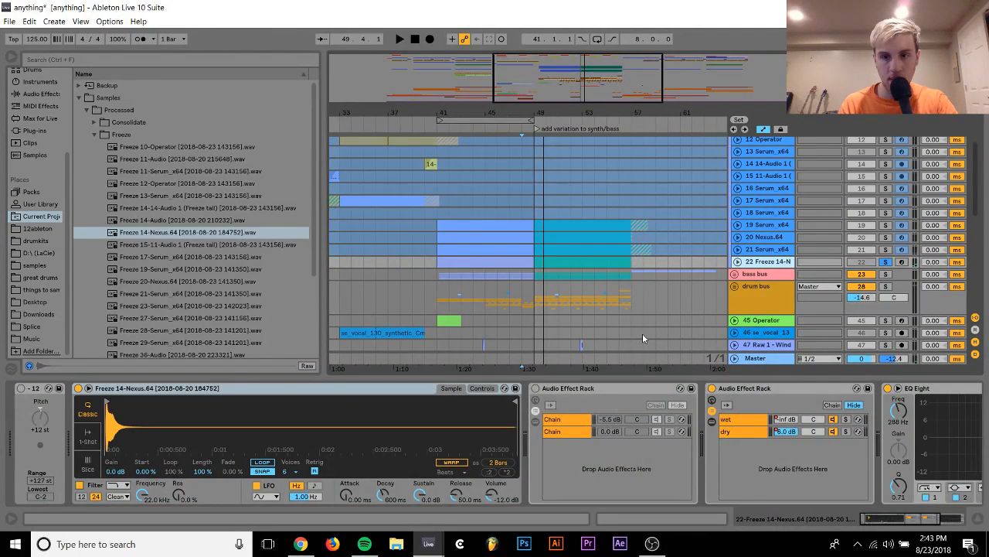
key("space")
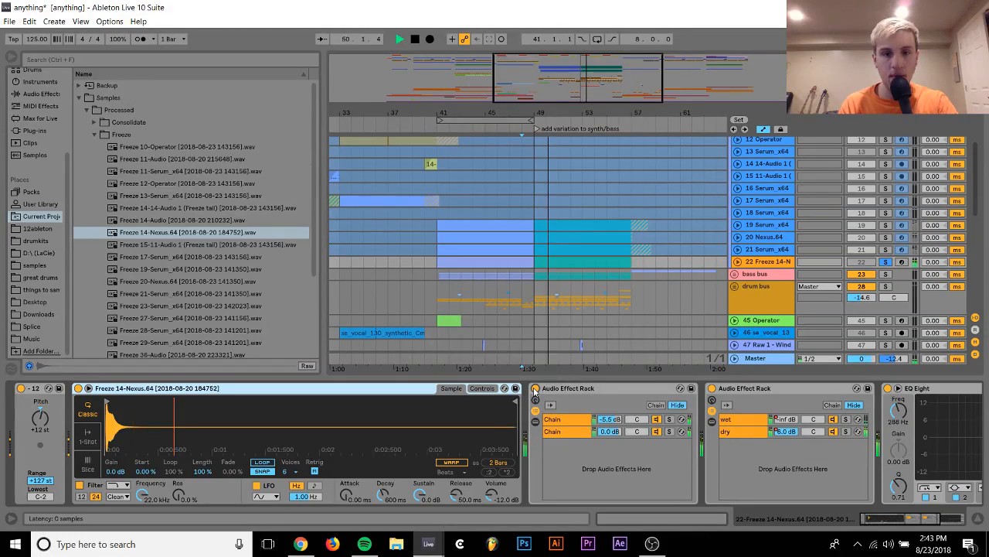
Clear track 22's solo, unfold the track and set its volume to -7.0 dB while the drop plays from bar 41
left_click(886, 261)
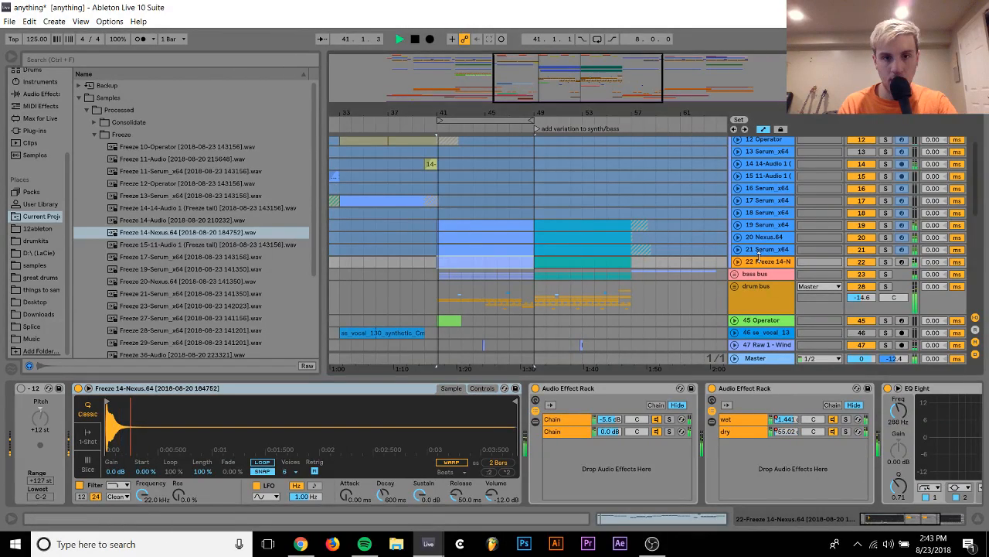
left_click(737, 261)
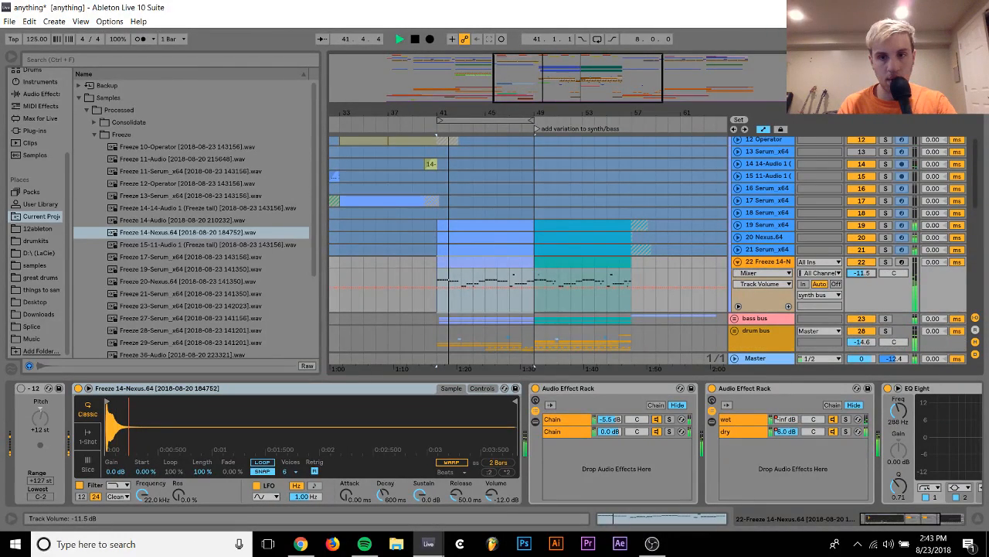
left_click_drag(861, 273, 867, 273)
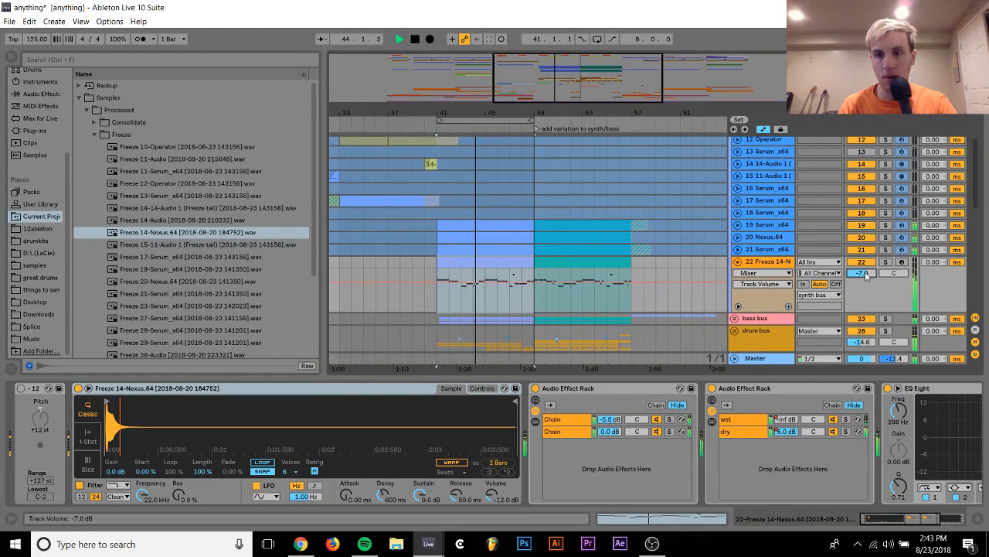
scroll(802, 280, "up", 3)
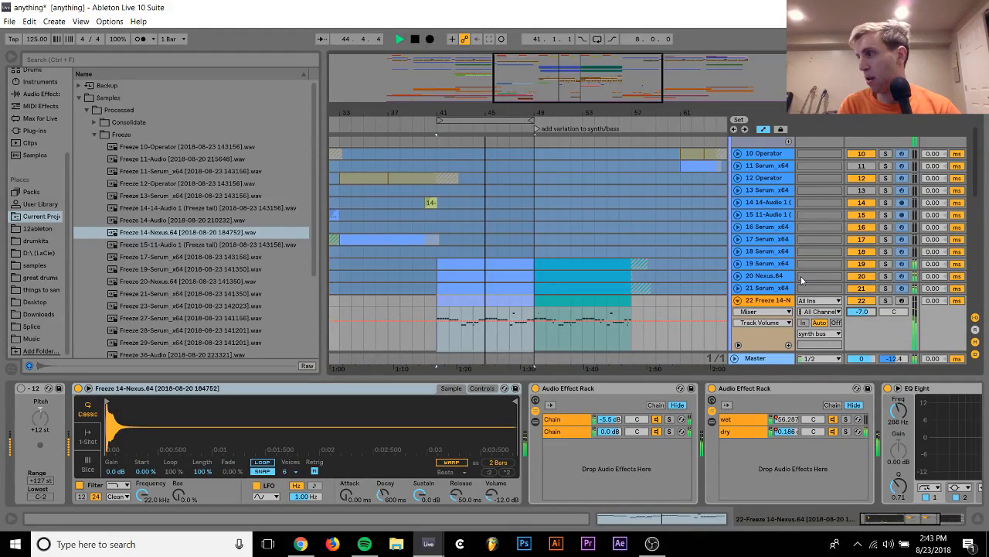
scroll(801, 275, "up", 5)
Play the second half of the drop from bar 49 and hide the device view
key("space")
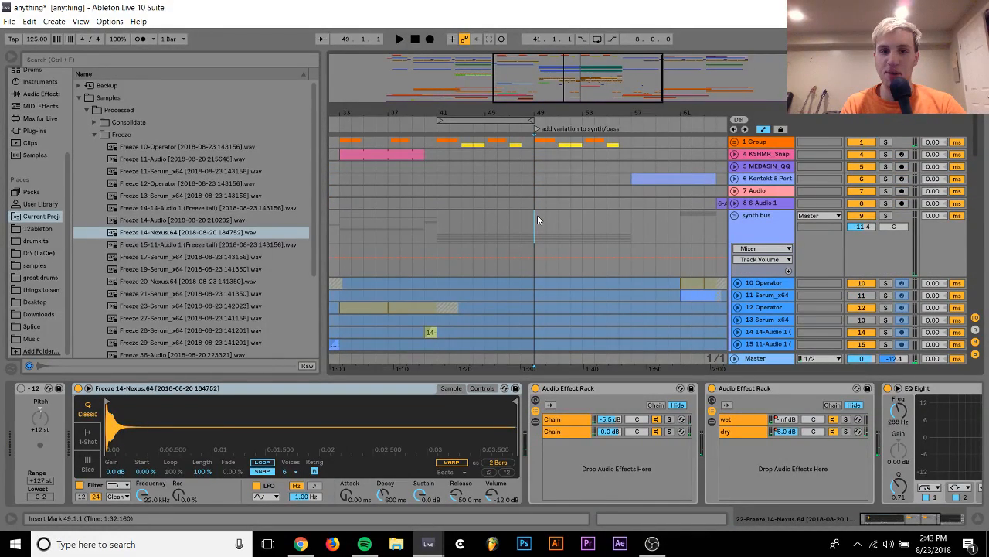
key("space")
scroll(601, 273, "down", 3)
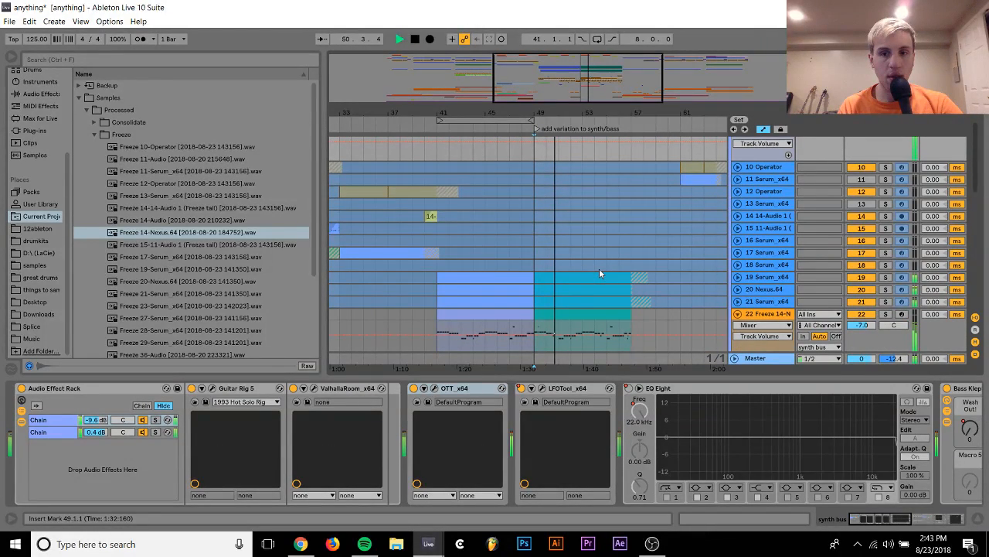
key("ctrl+alt+l")
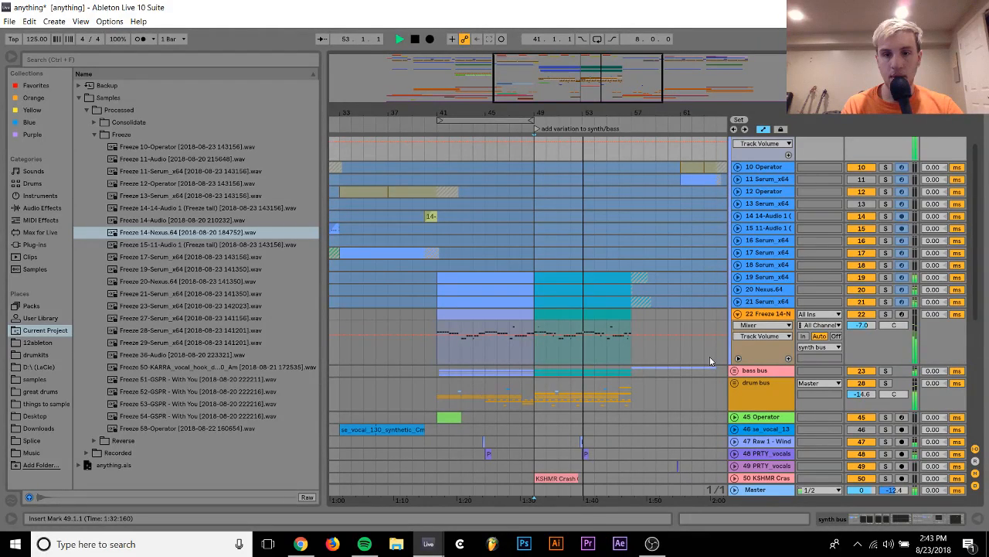
Try to export track 22's combined MIDI clip from bars 41 to 57 as a MIDI file, and undo the clip edits
left_click(554, 313)
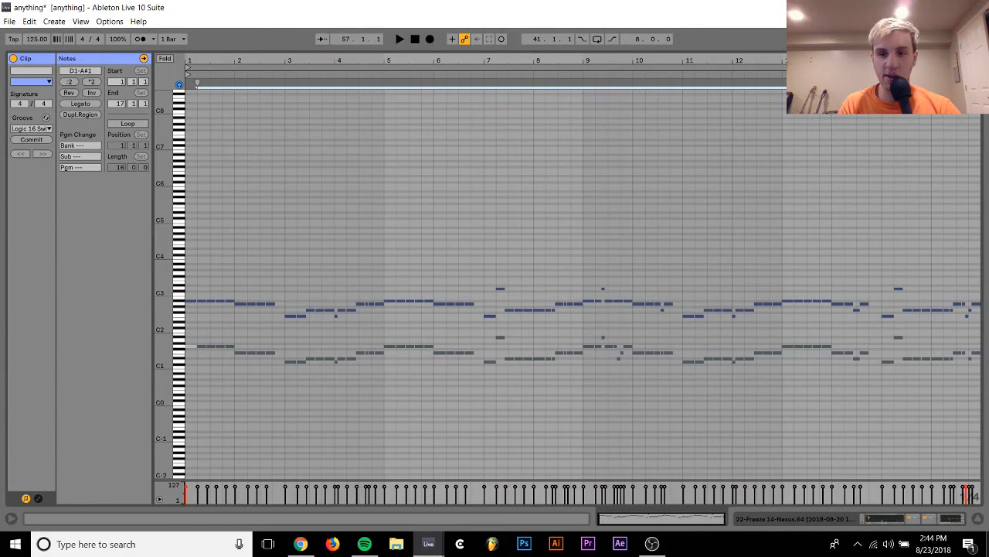
key("ctrl+a")
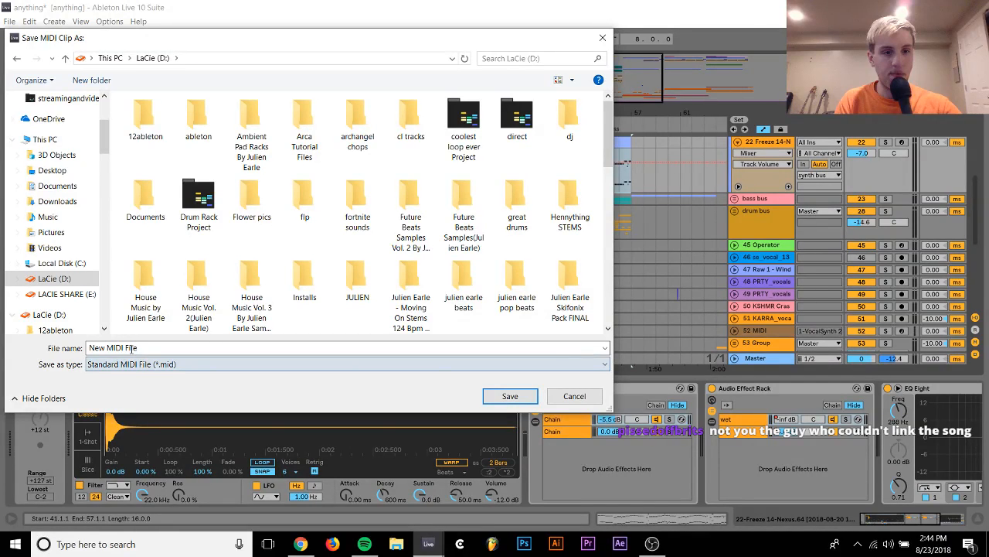
left_click(131, 348)
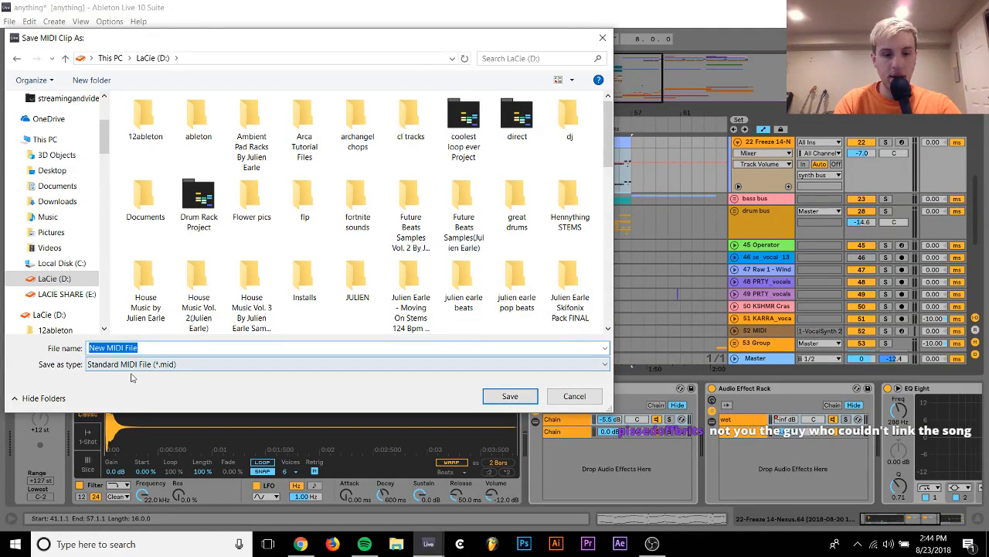
key("Escape")
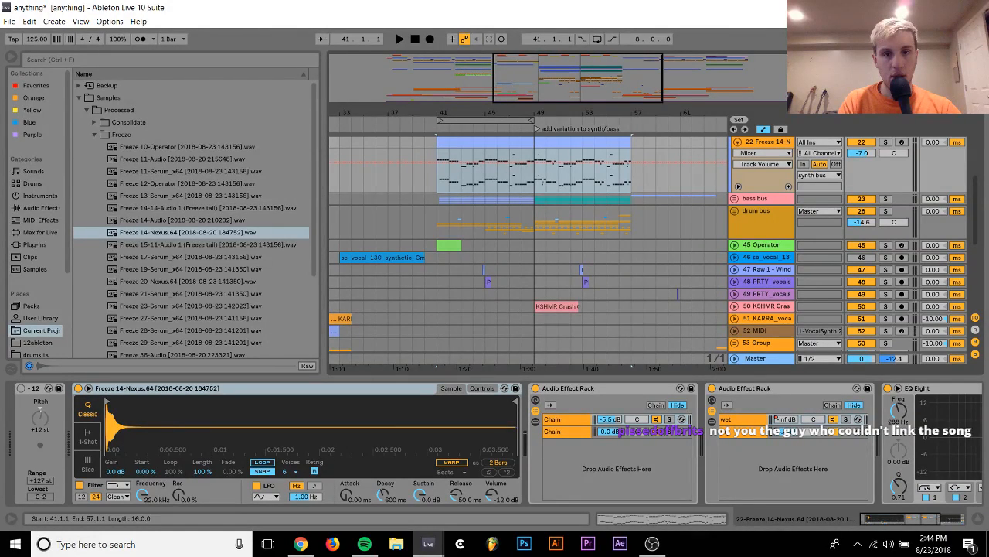
key("ctrl+z")
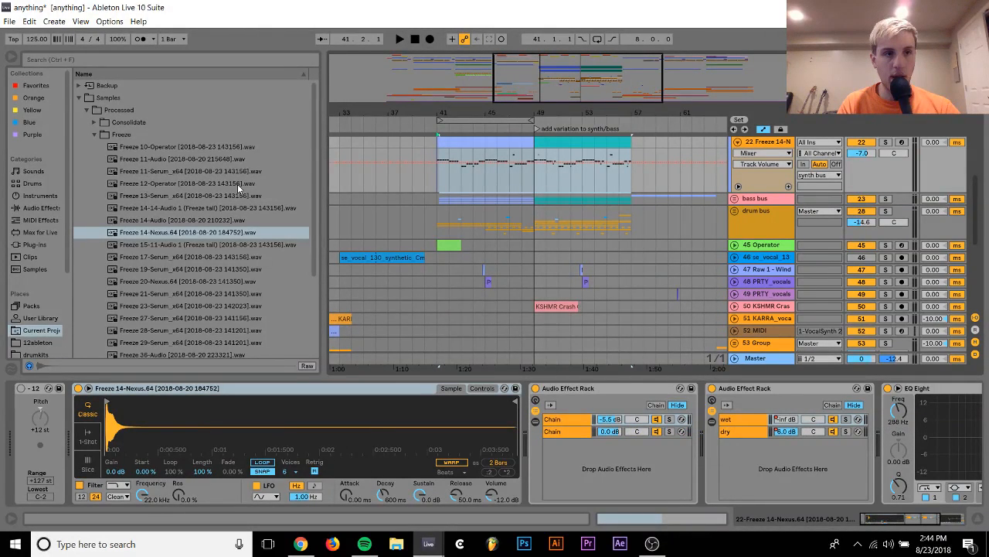
Save the anything set and open a new untitled set
key("ctrl+s")
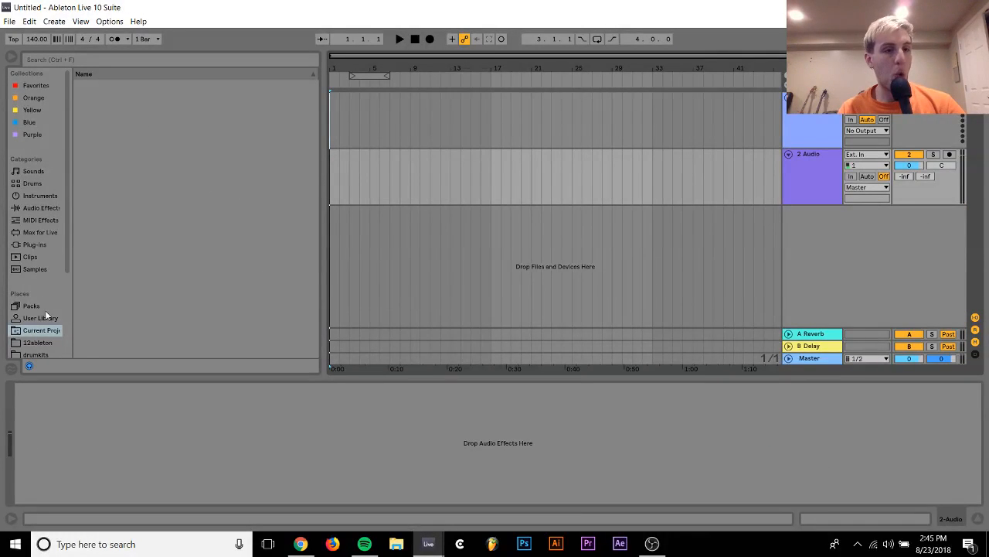
Import drop midi.mid from the D:\ (LaCie) drive onto the MIDI track at bar 1, without its tempo and time signature data
scroll(44, 310, "down", 3)
left_click(36, 253)
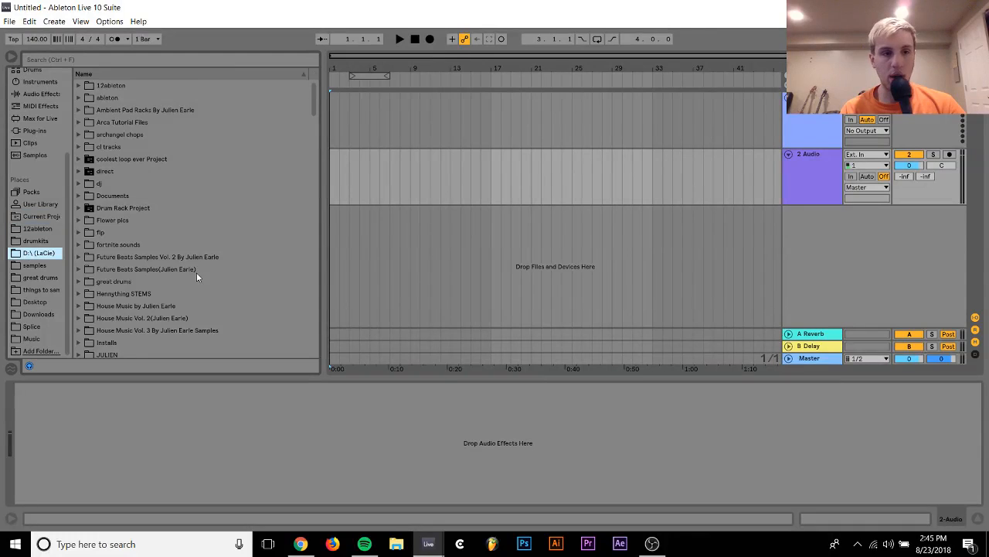
scroll(197, 274, "down", 15)
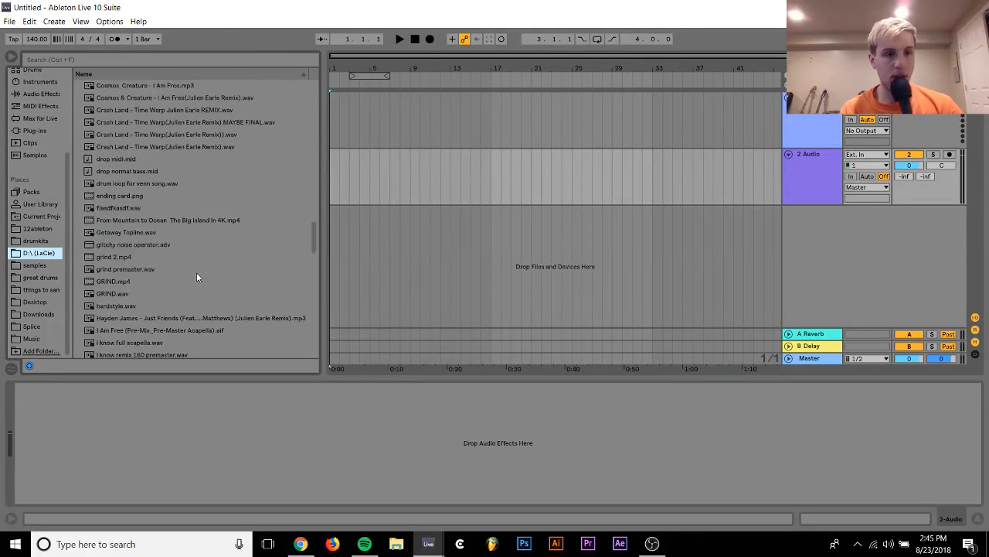
scroll(197, 277, "down", 1)
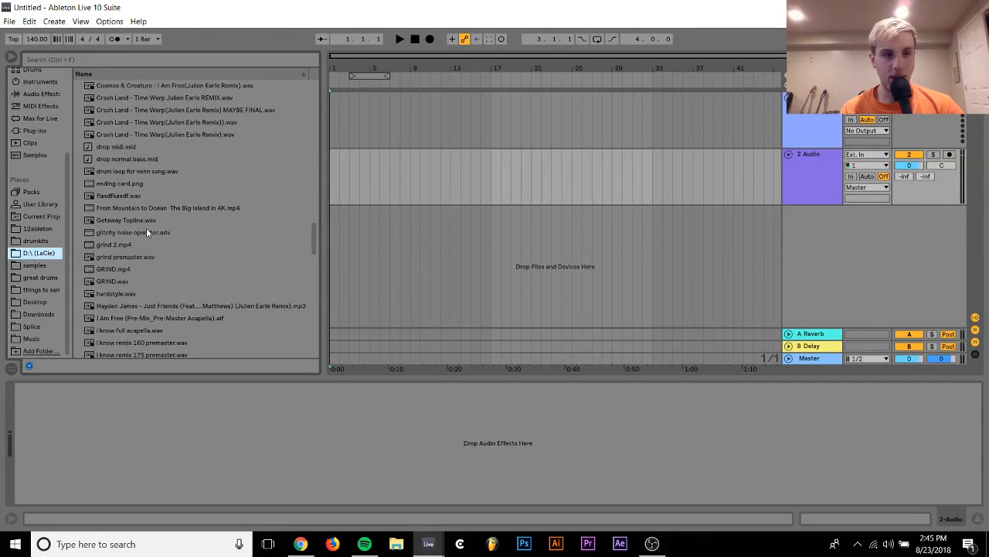
left_click(109, 147)
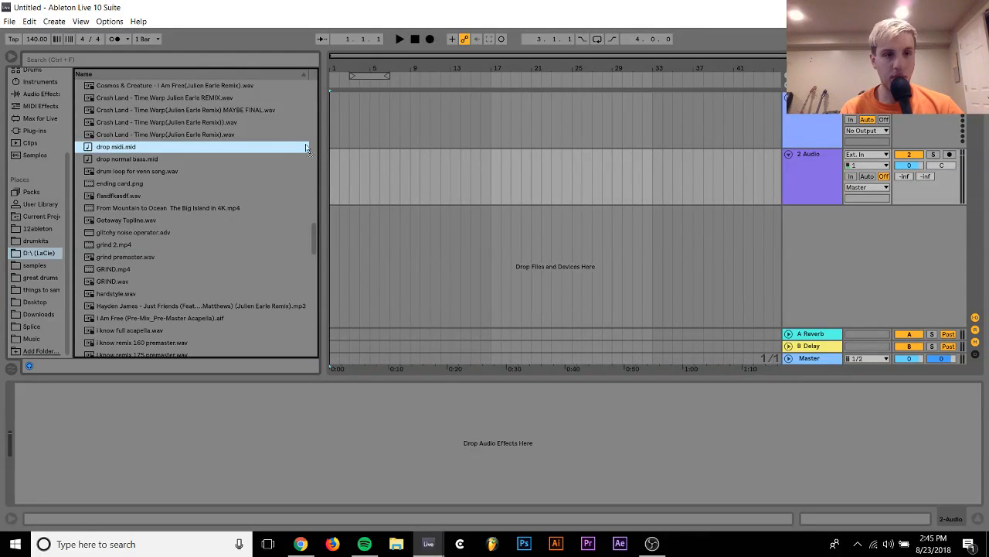
left_click_drag(306, 149, 330, 114)
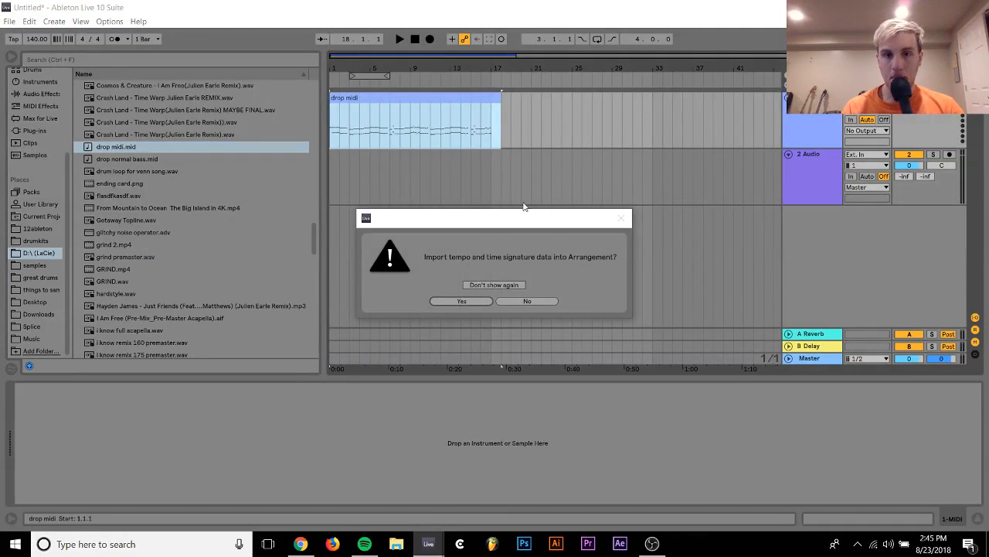
left_click(540, 301)
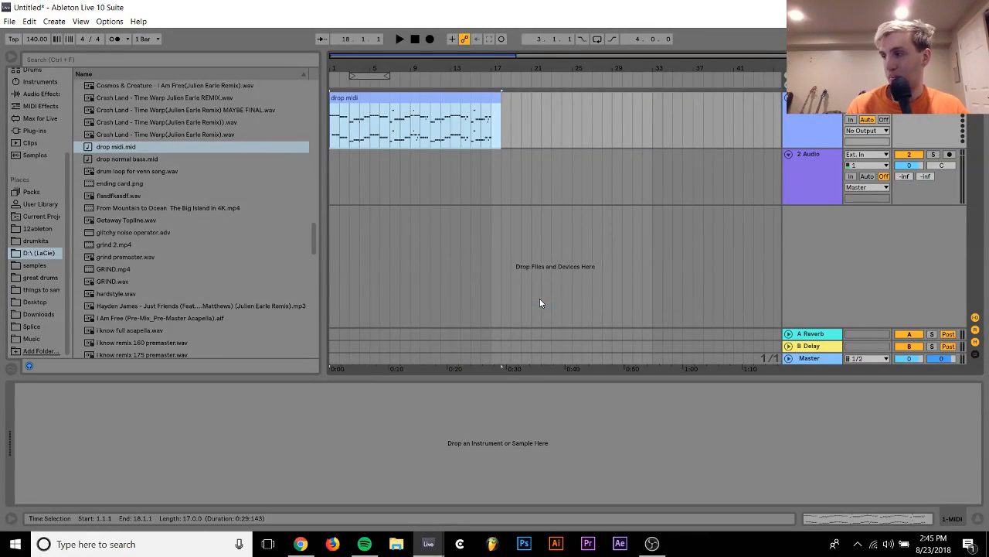
Set the new set's tempo to 122 BPM
left_click(36, 38)
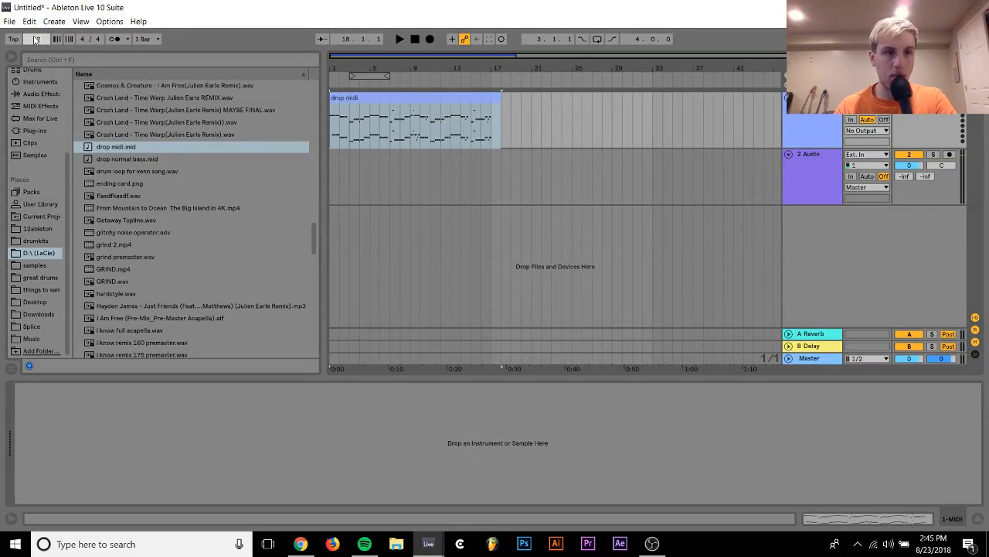
type("122")
key("Return")
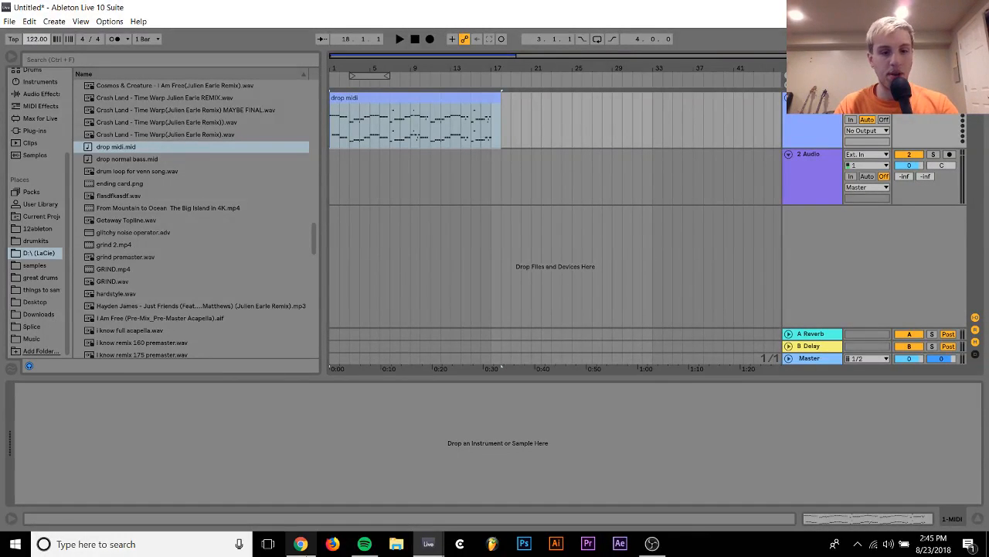
Switch to Chrome, open the "and this one" e-mail in the Gmail inbox and play its PREVIEW.mp3 attachment at reduced volume
left_click(301, 543)
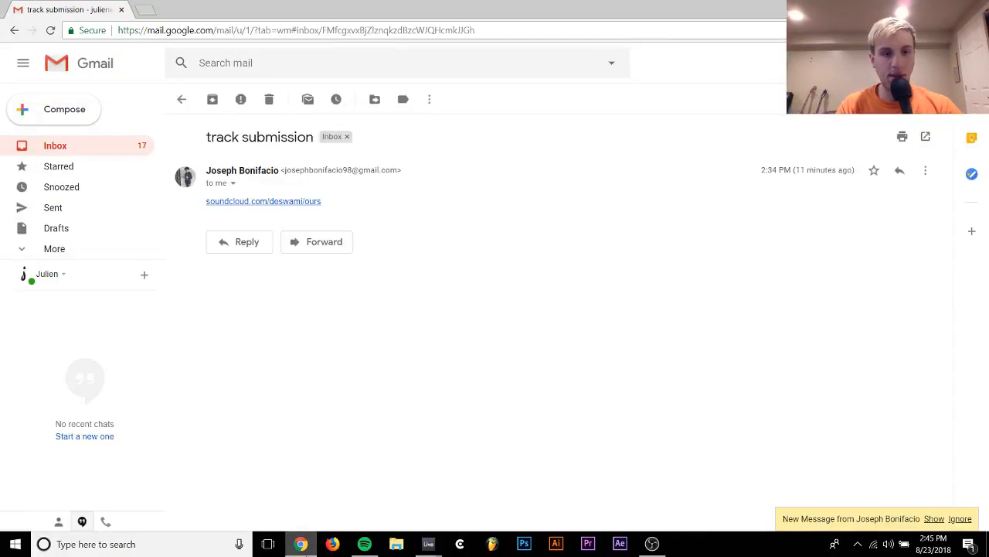
left_click(66, 151)
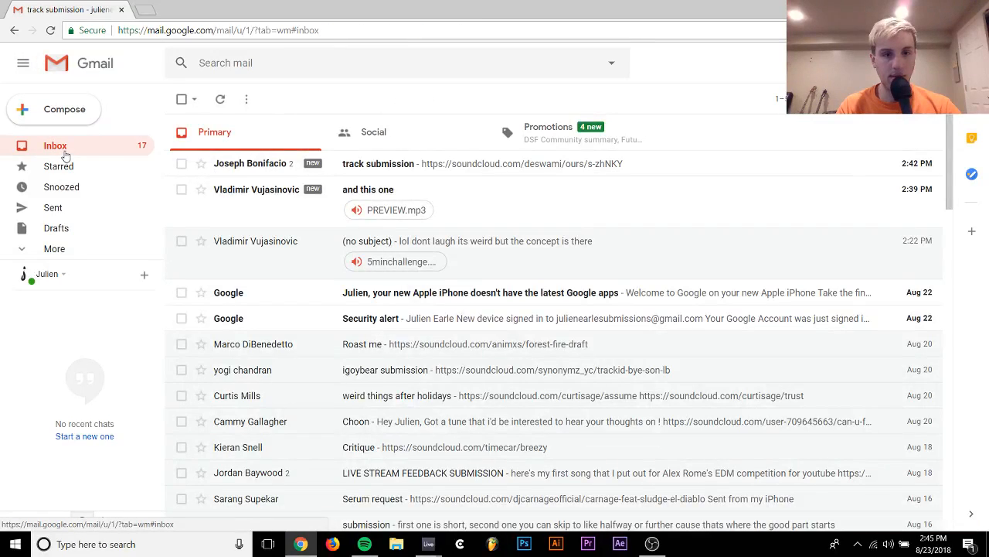
left_click(253, 201)
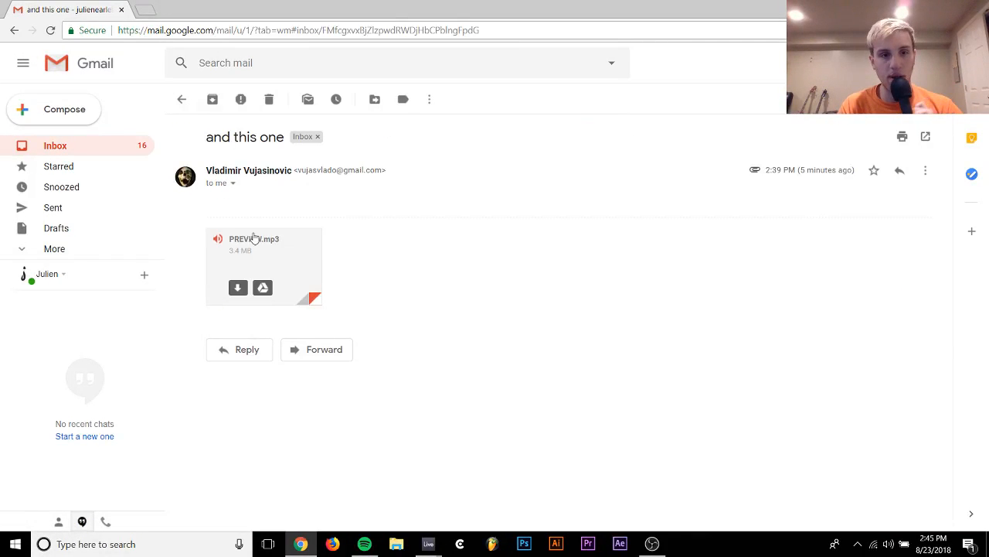
left_click(255, 239)
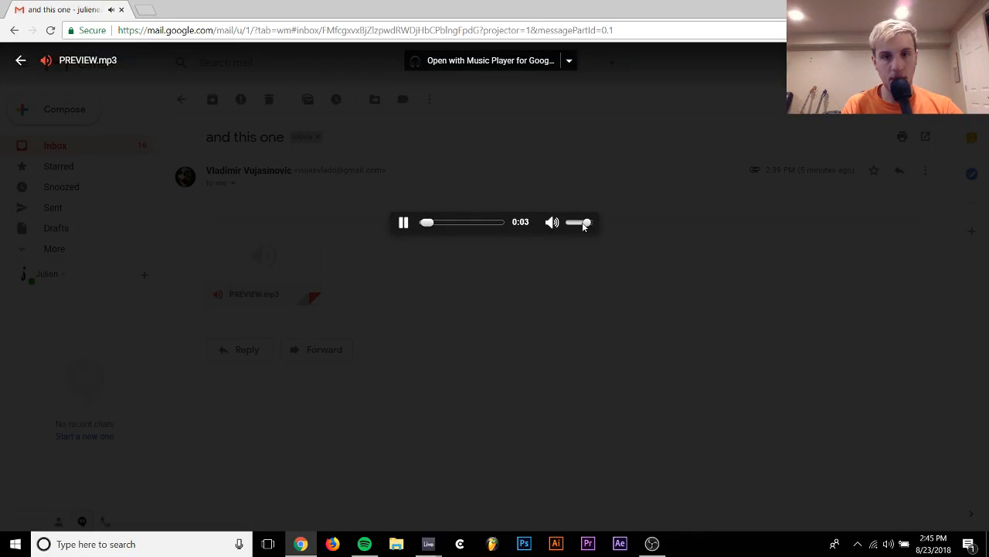
left_click_drag(583, 225, 572, 226)
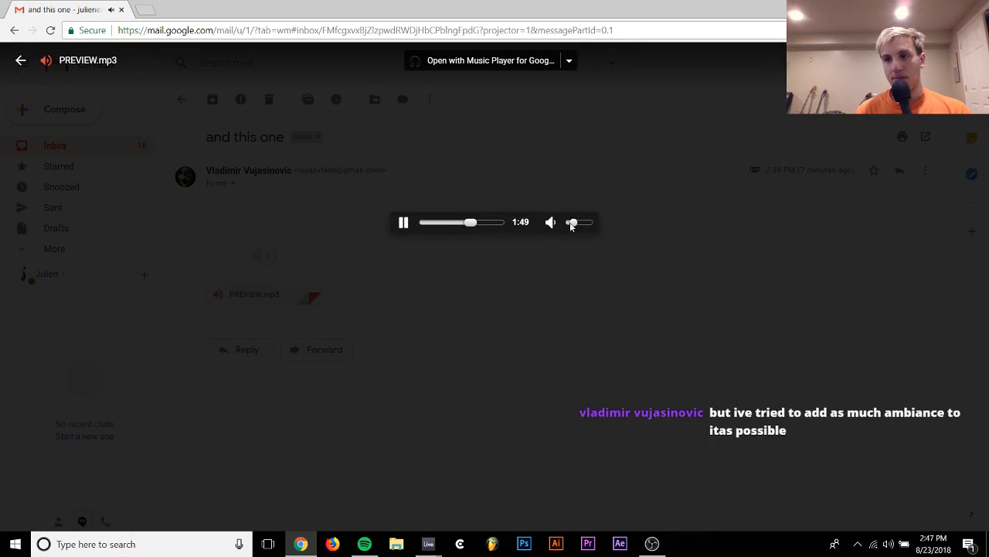
Listen to more of PREVIEW.mp3 in short passages, pausing between them, and close the audio player
left_click(404, 223)
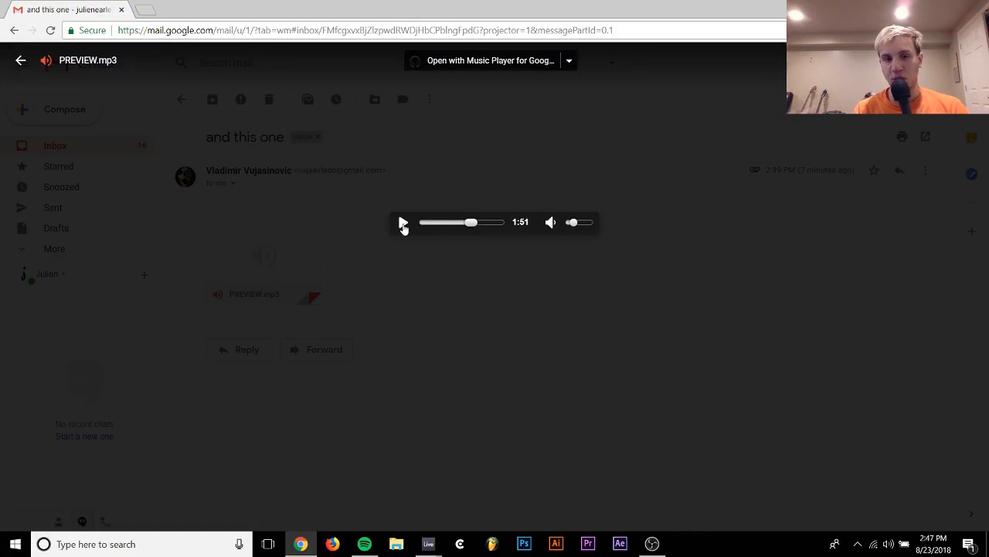
left_click(402, 223)
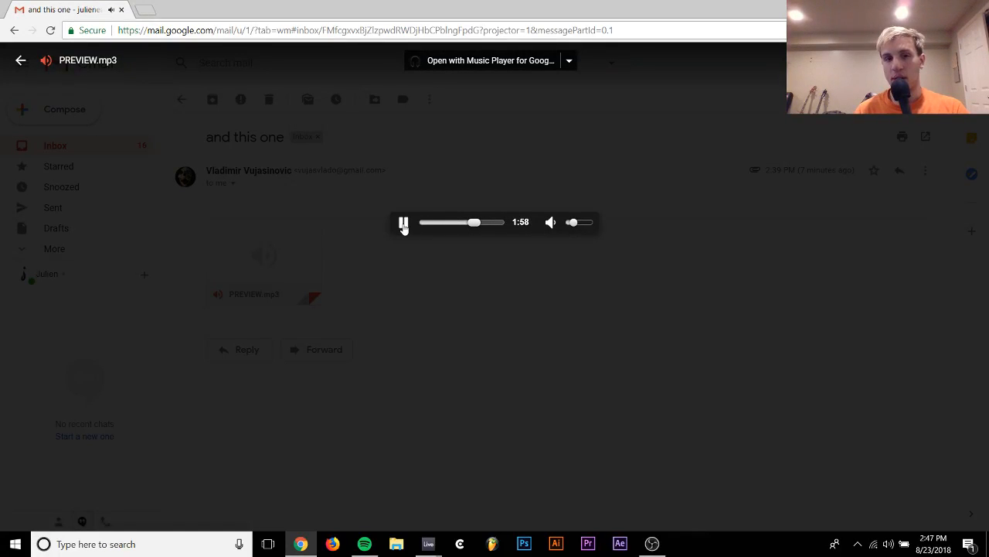
left_click(405, 224)
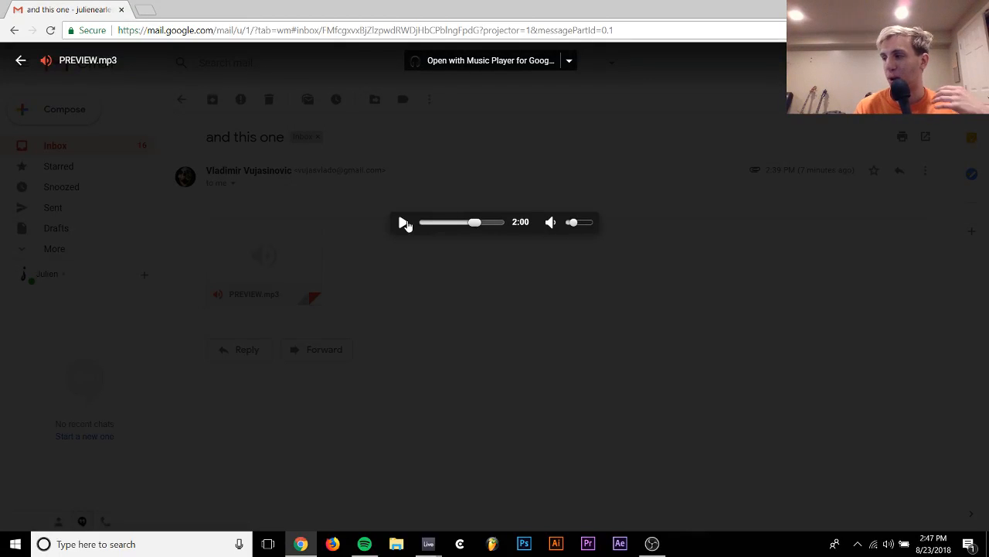
left_click(403, 222)
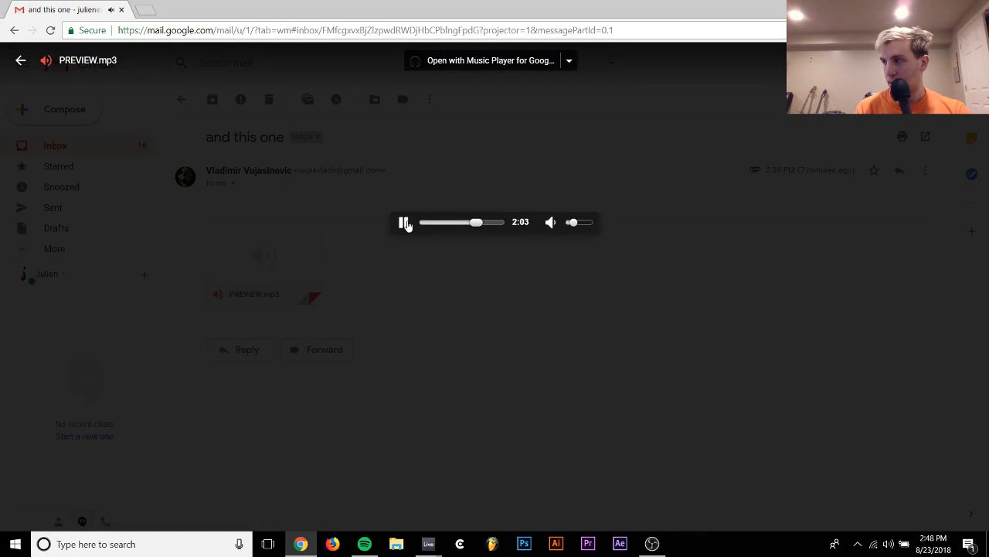
left_click(403, 223)
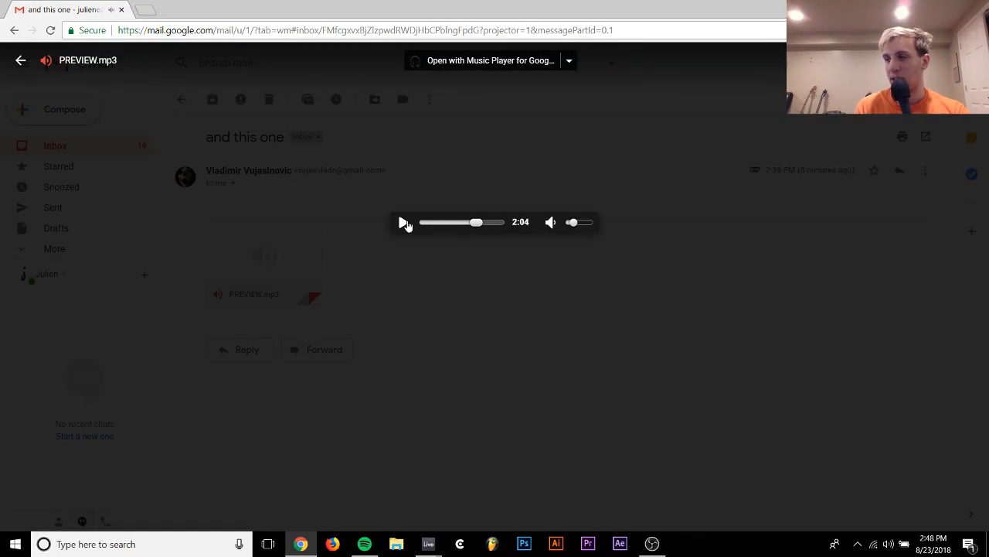
left_click(407, 286)
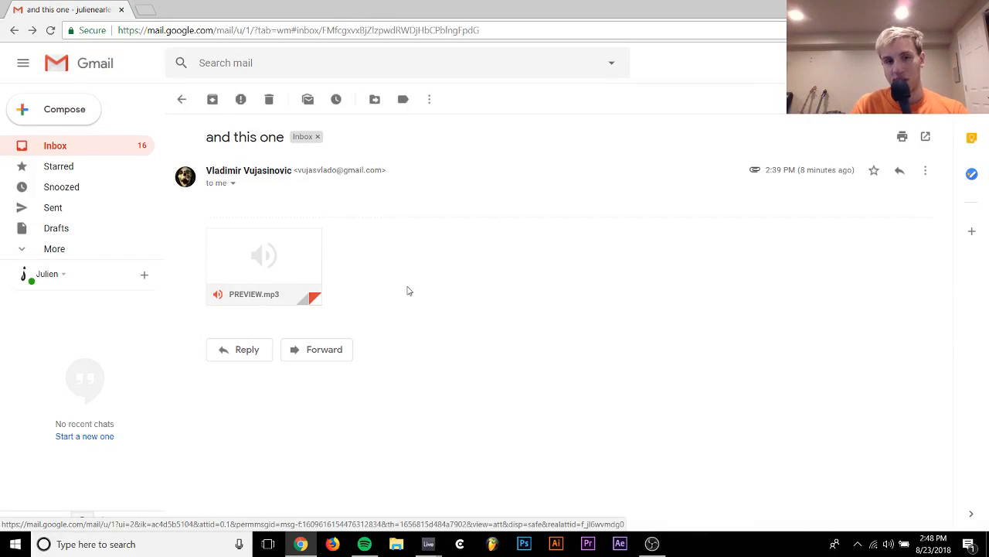
Open the newest "track submission" e-mail from the inbox, play its linked SoundCloud track Ours and pause it
left_click(51, 147)
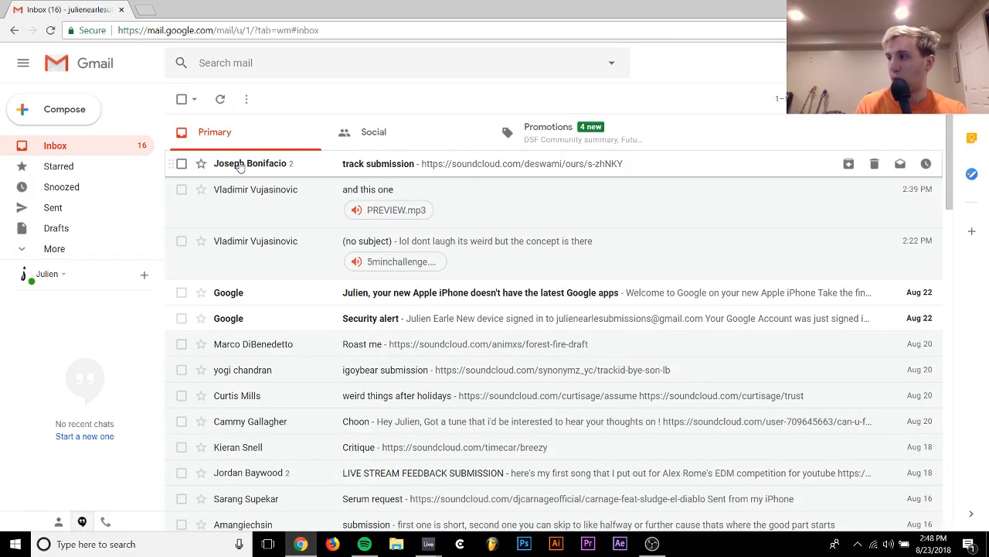
mouse_move(240, 168)
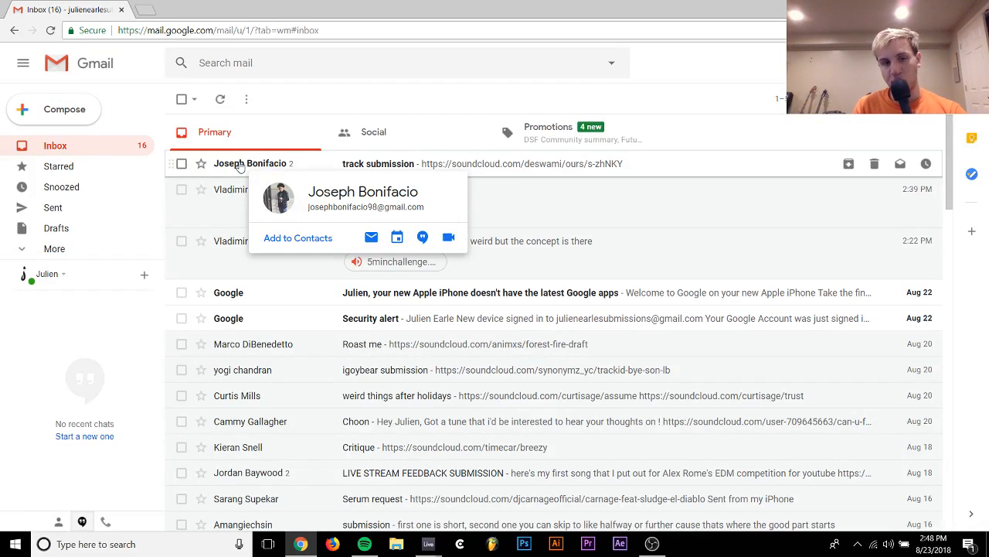
left_click(240, 165)
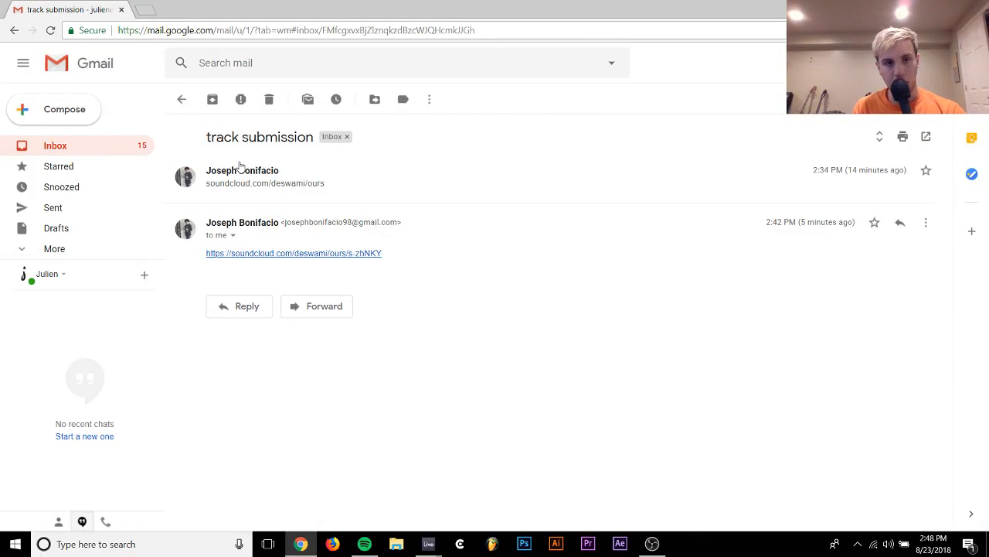
left_click(285, 254)
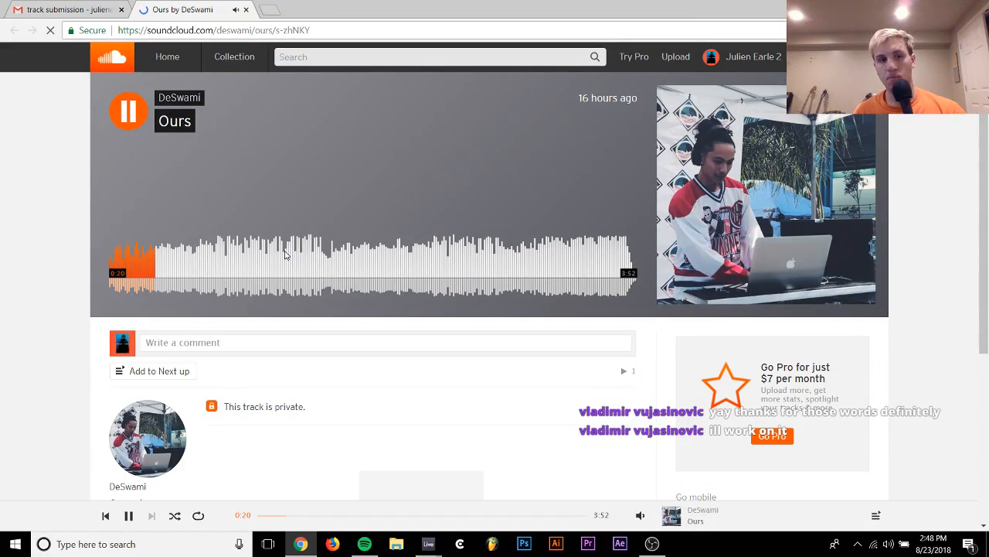
key("space")
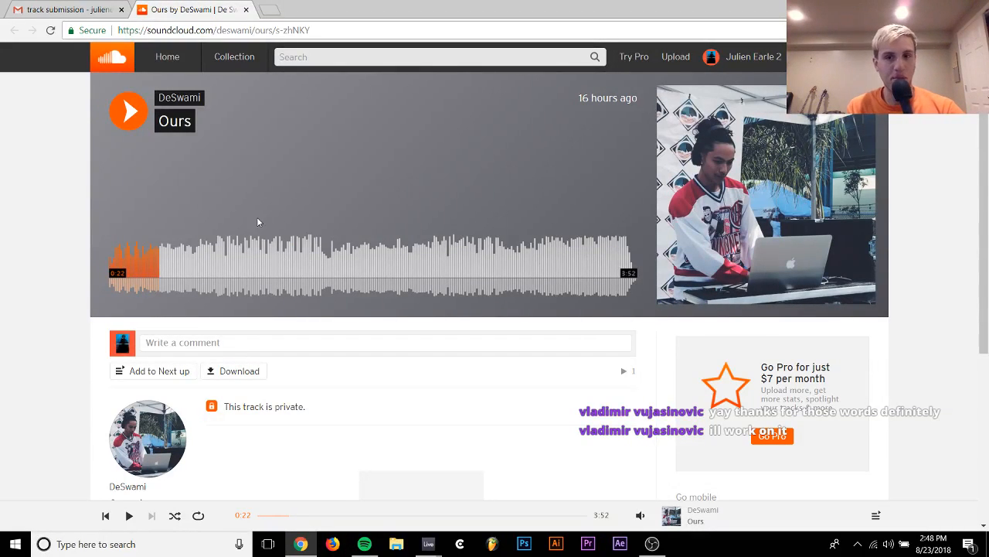
scroll(209, 170, "down", 1)
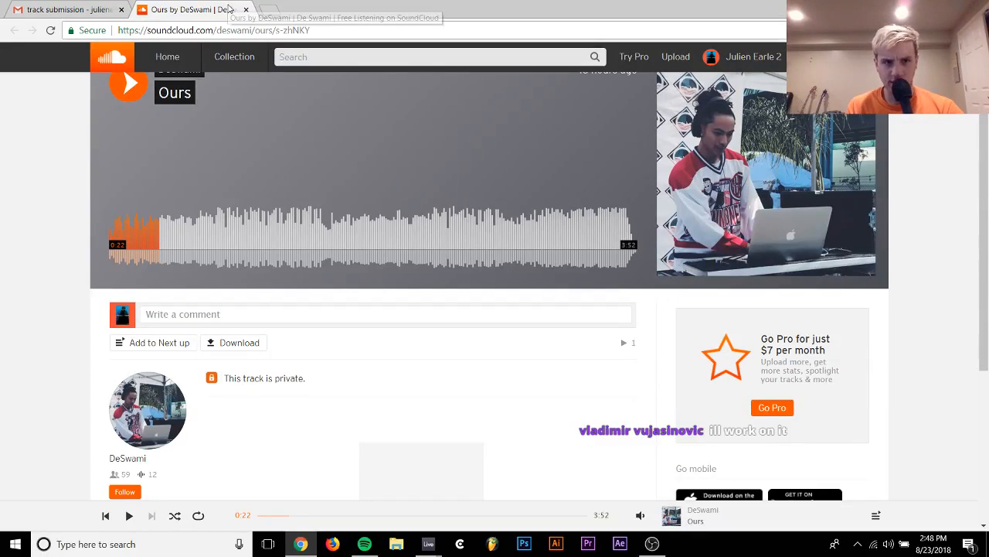
Close the SoundCloud page, return to the Gmail inbox and switch back to Ableton Live
left_click(246, 10)
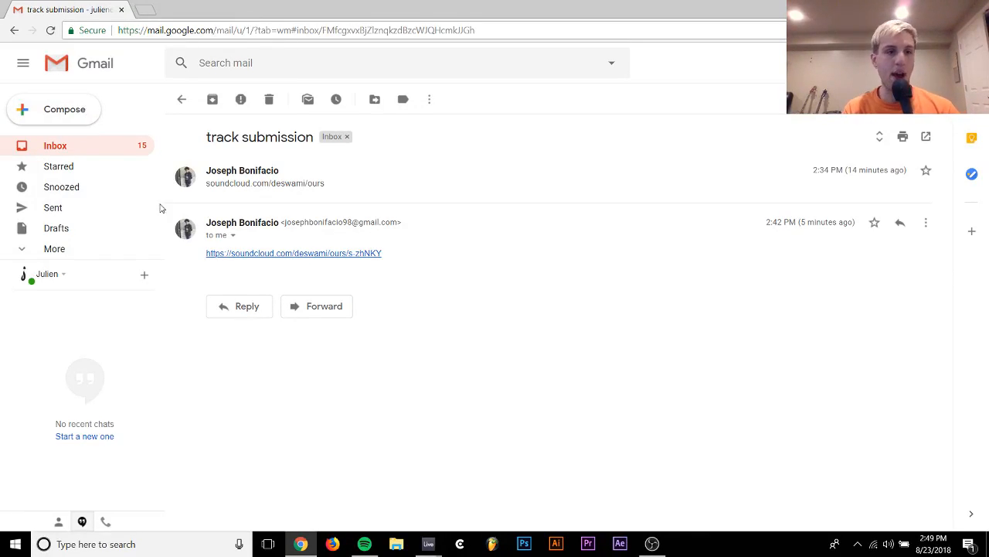
left_click(77, 148)
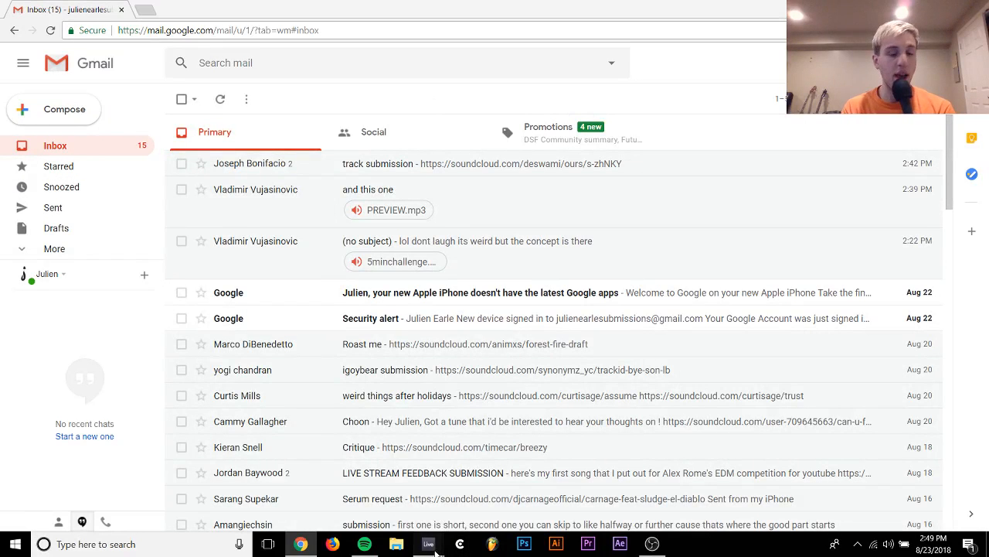
mouse_move(429, 546)
left_click(497, 483)
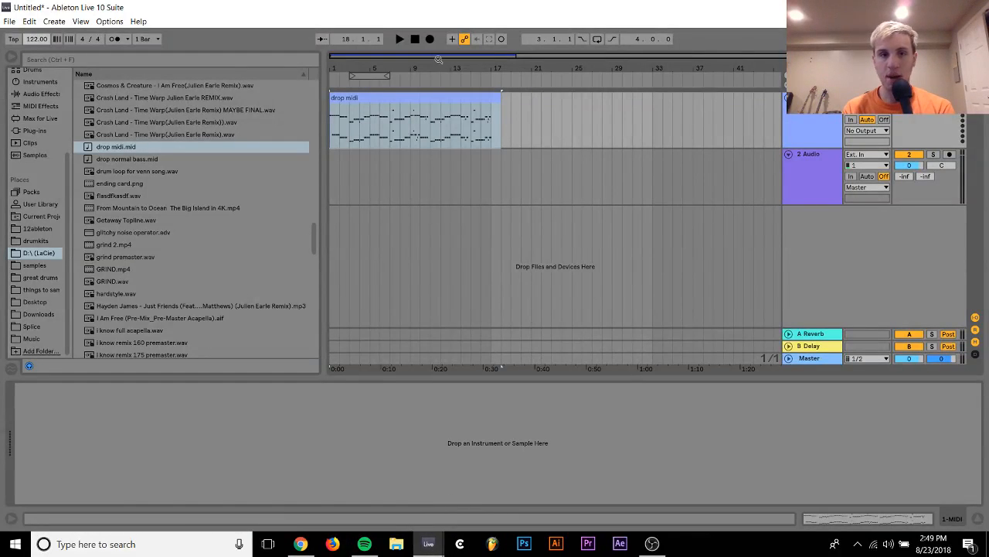
Delete the drop midi clip's tail from bar 17 onward and loop the remaining 16-bar clip
left_click_drag(496, 136, 531, 119)
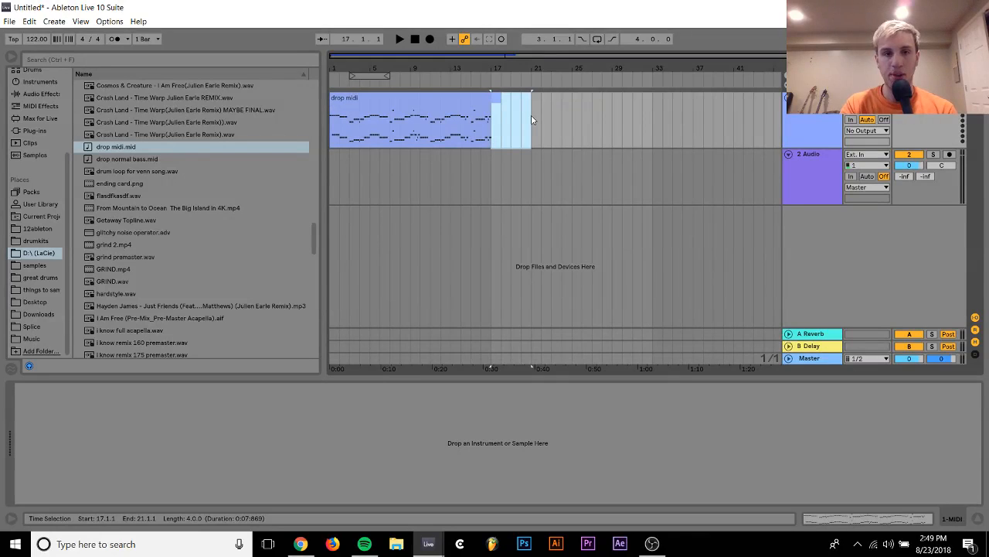
left_click(458, 100)
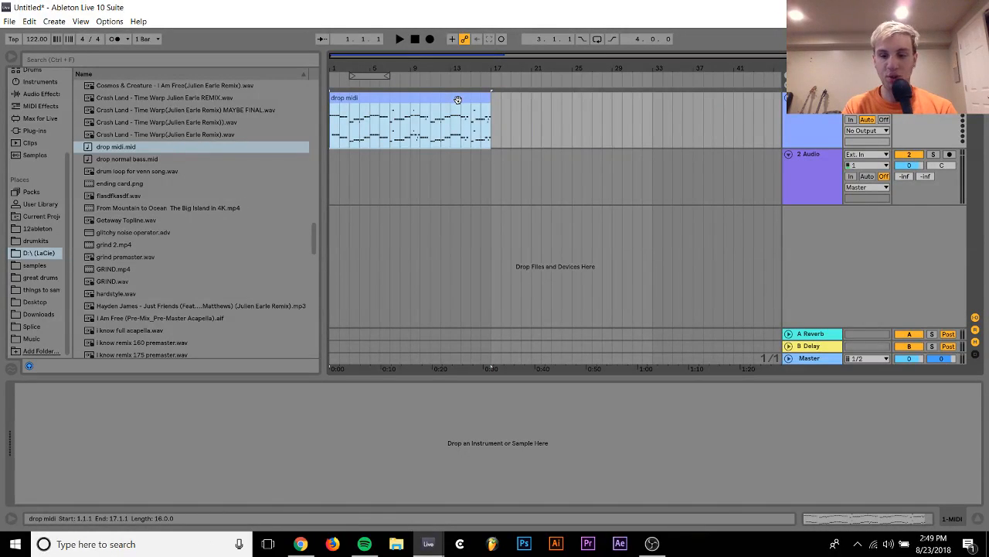
key("ctrl+l")
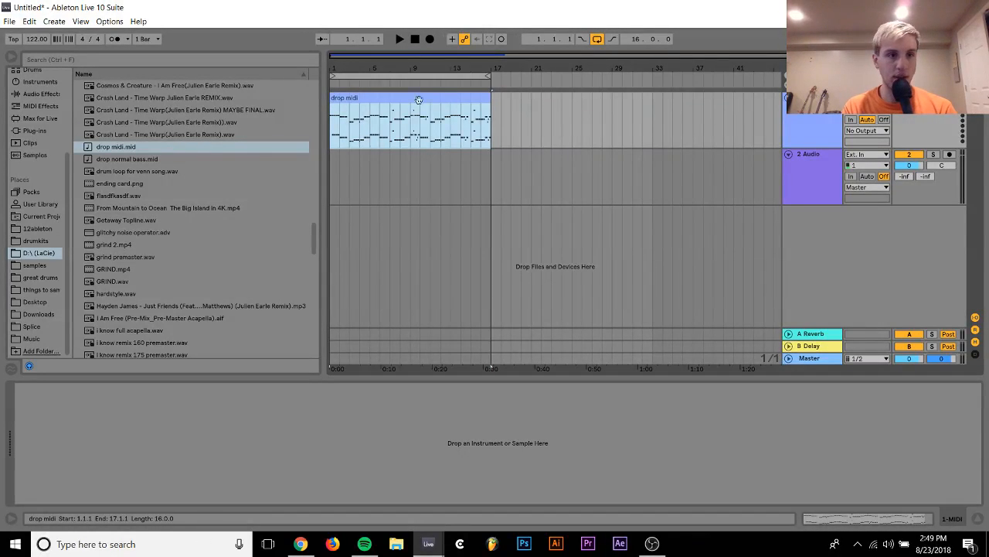
Load Operator onto the MIDI track holding the drop midi clip and lower the track volume to -17.6 dB
left_click(36, 82)
left_click(91, 171)
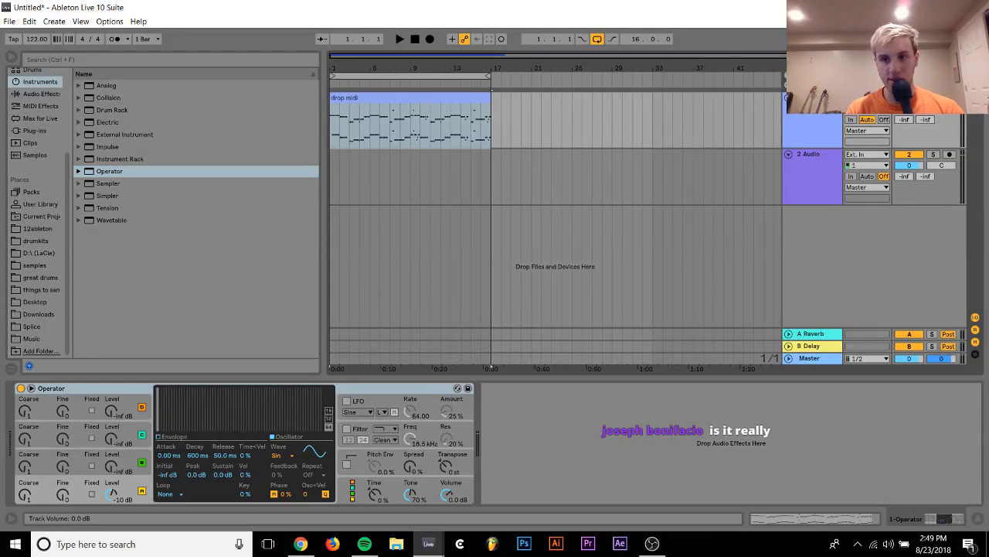
mouse_move(909, 109)
left_mouse_down()
mouse_move(915, 124)
mouse_move(910, 111)
left_mouse_up()
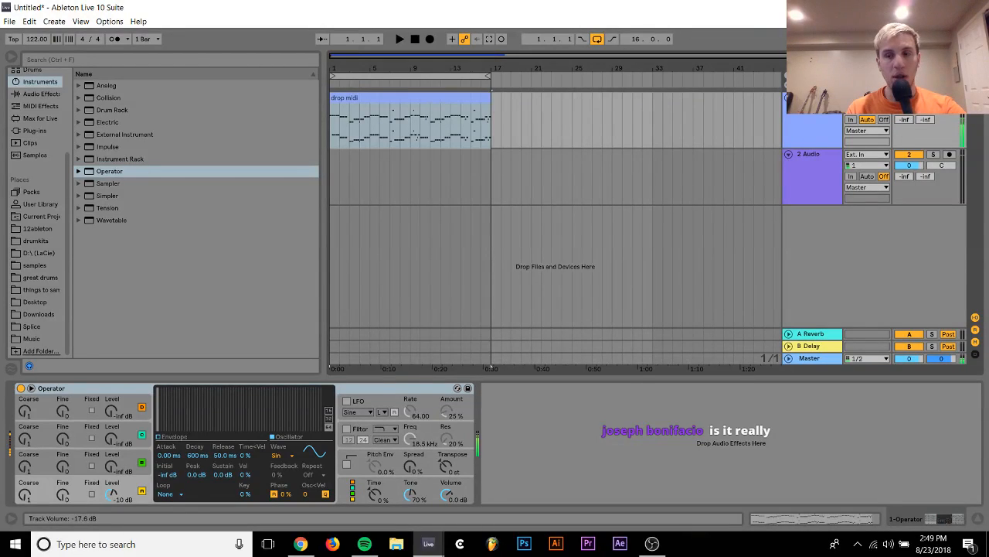
Set Operator's envelope sustain to -inf dB and release to 410 ms, and play the looped clip
left_click_drag(224, 474, 220, 421)
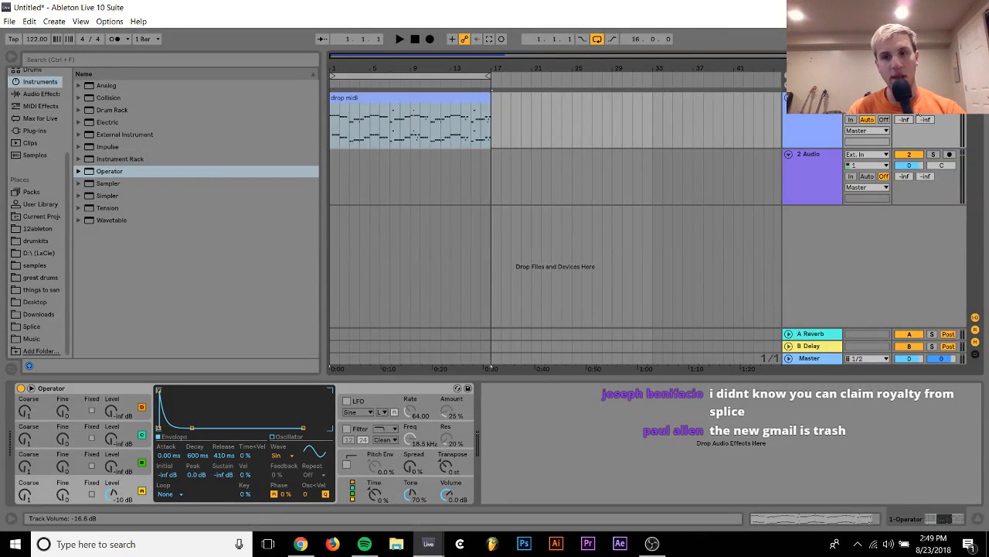
key("space")
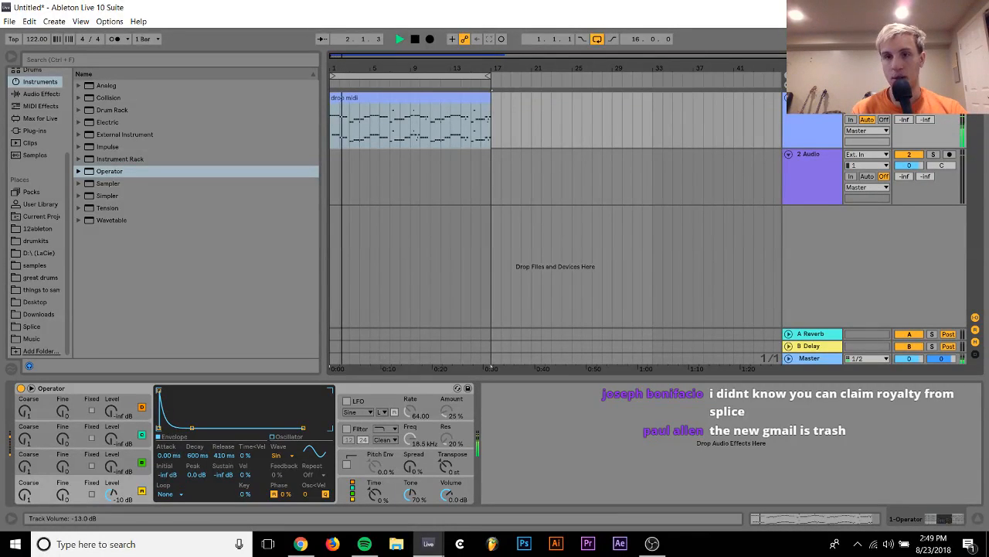
Open the drop midi clip, transpose all its notes up one octave and play its opening bars
key("space")
left_click(449, 99)
double_click(449, 99)
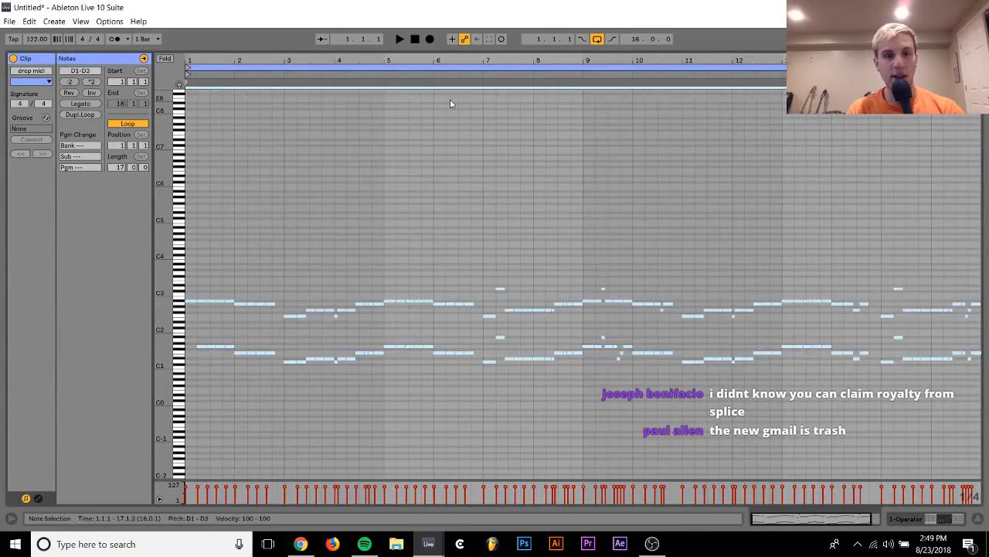
key("space")
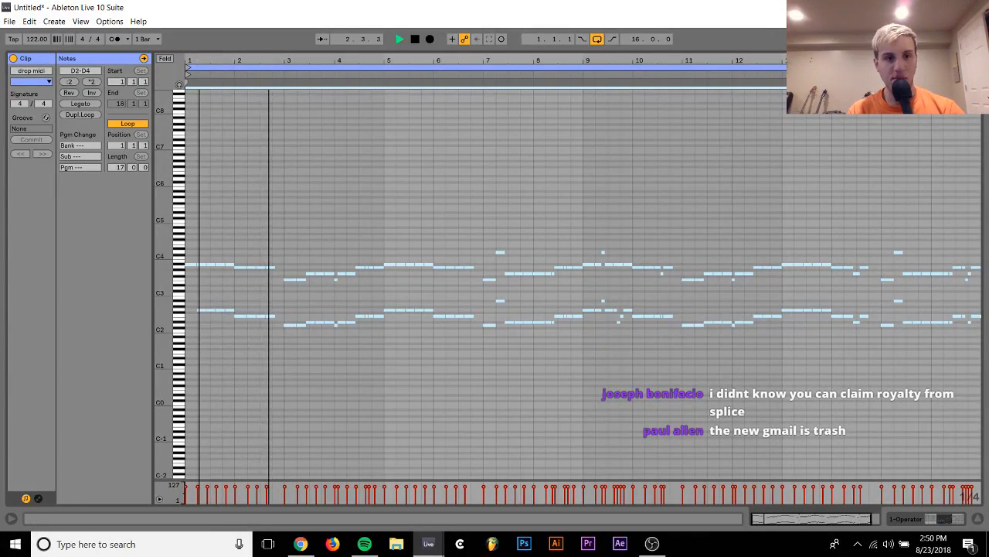
left_click_drag(204, 62, 298, 67)
key("space")
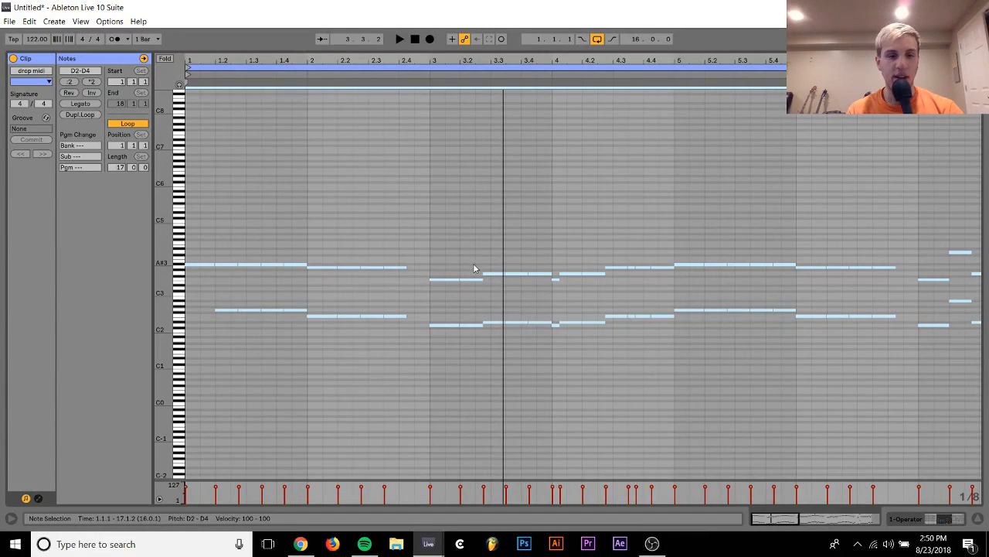
left_click_drag(464, 62, 758, 85)
key("space")
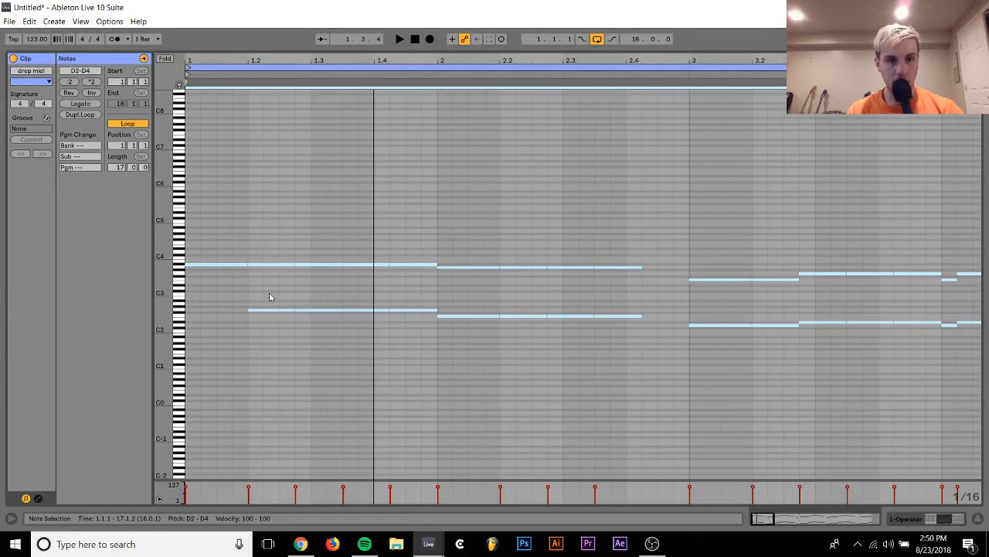
Replace the lower note at 1.2 with a new G2 note lasting until the next lower note, and play it back
key("space")
left_click(267, 310)
key("Delete")
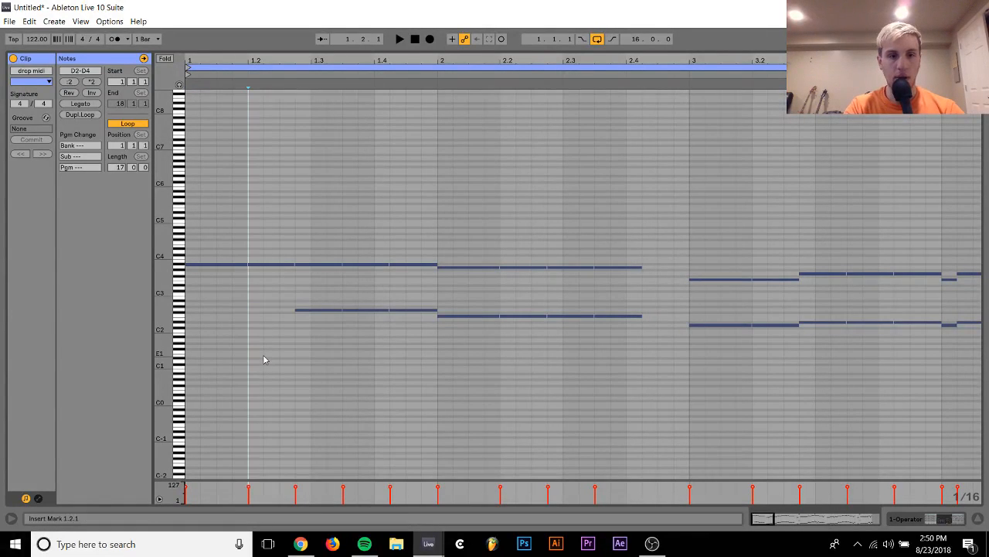
double_click(259, 315)
key("Up")
key("Up")
key("shift+Right")
key("shift+Right")
key("space")
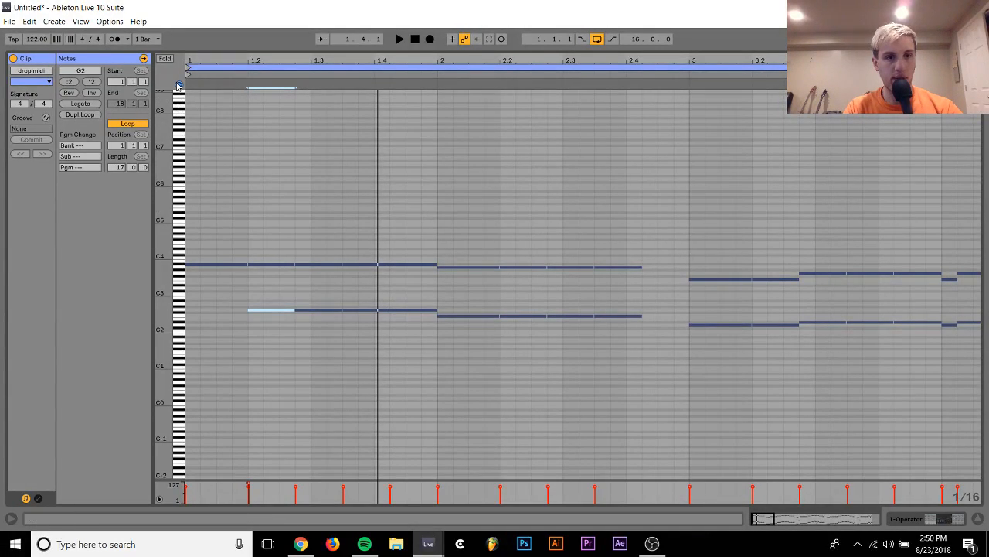
Raise the two notes at 4.3.3 to G2 and A#3
left_click_drag(226, 230, 227, 322)
left_click_drag(288, 369, 418, 371)
key("space")
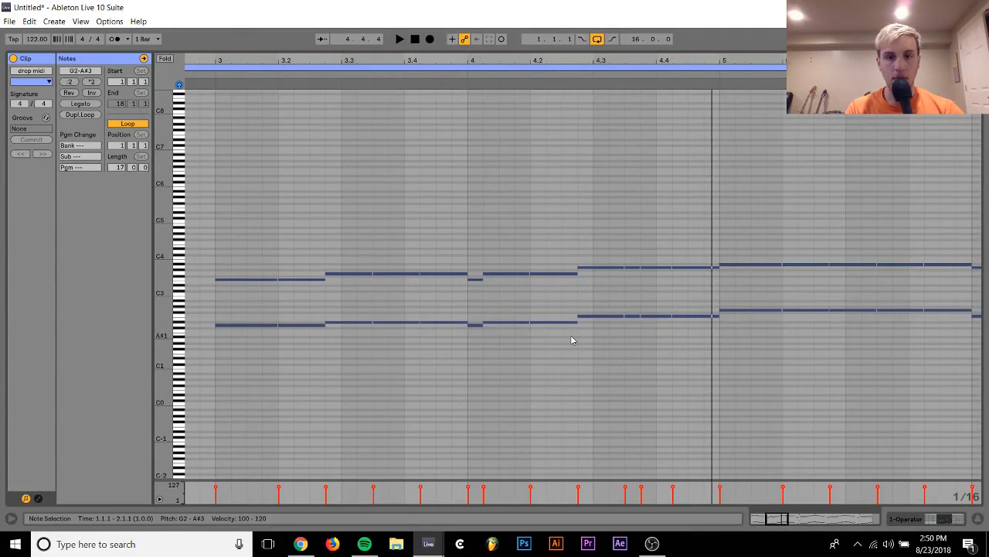
left_click_drag(637, 263, 636, 340)
key("Up")
key("Up")
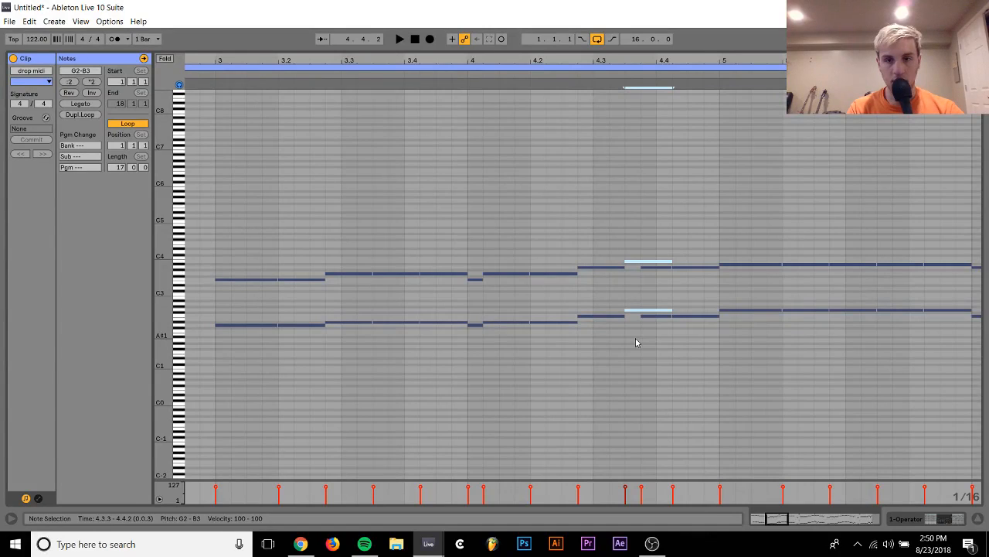
left_click(636, 272)
left_click(635, 262)
key("Down")
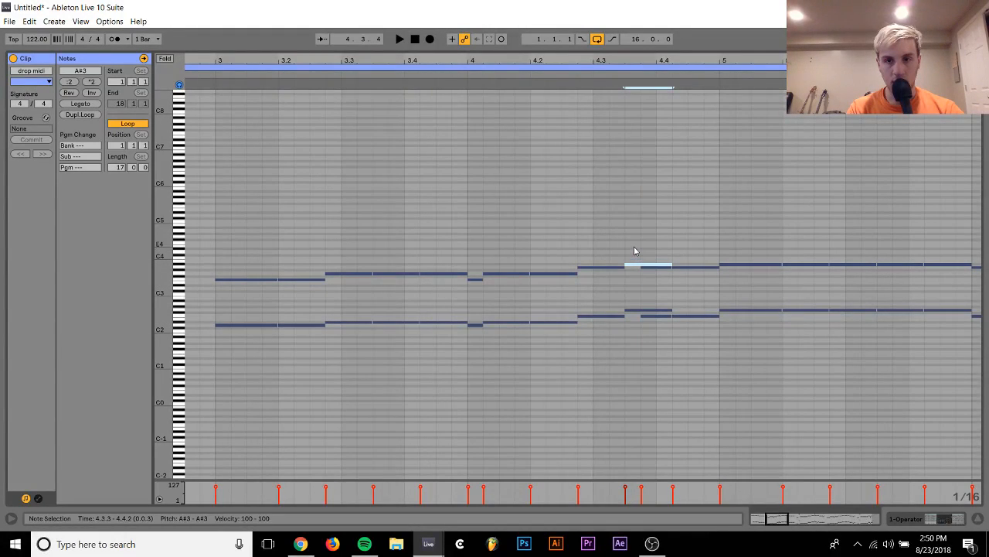
Delete the upper and lower notes starting at 4.3.4 and play the passage
left_click(658, 268)
key("Delete")
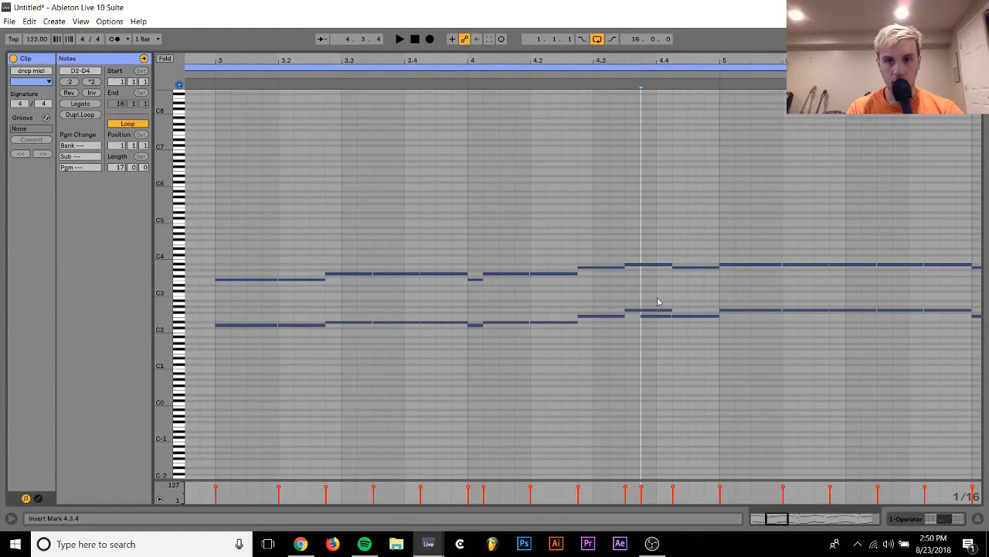
left_click(659, 318)
left_click(659, 319)
key("Delete")
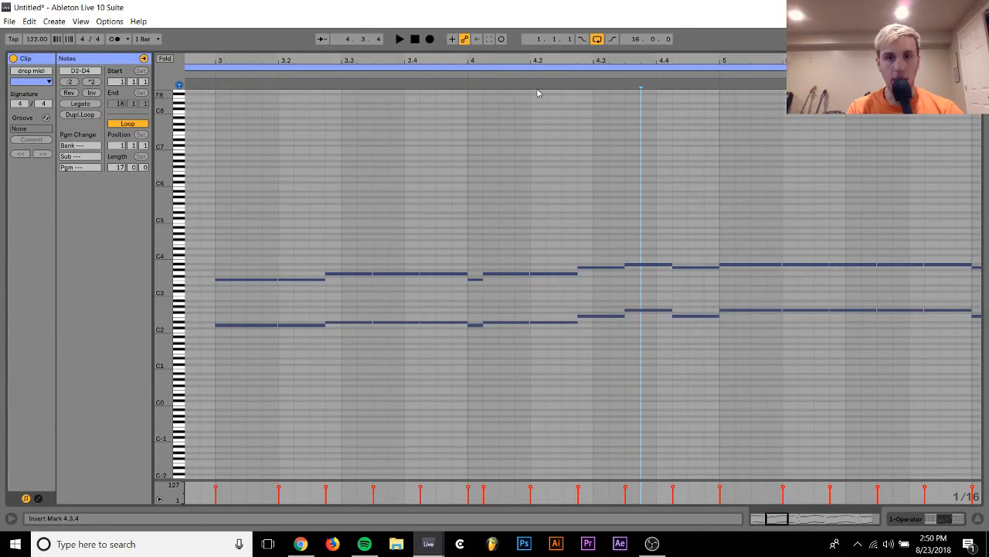
key("space")
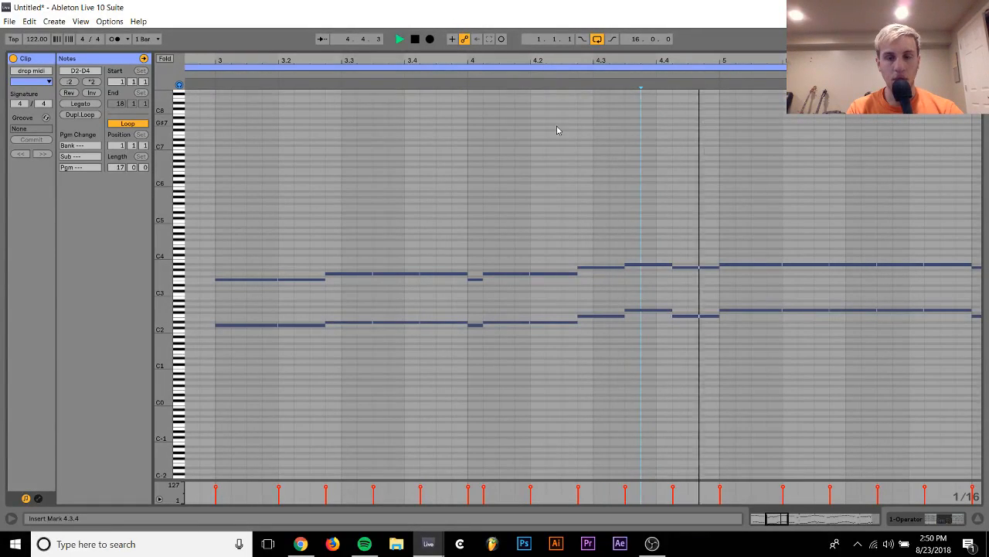
key("space")
Lower the two notes at 4.3.3 to F2 and A3 and play the clip
left_click_drag(646, 236, 647, 345)
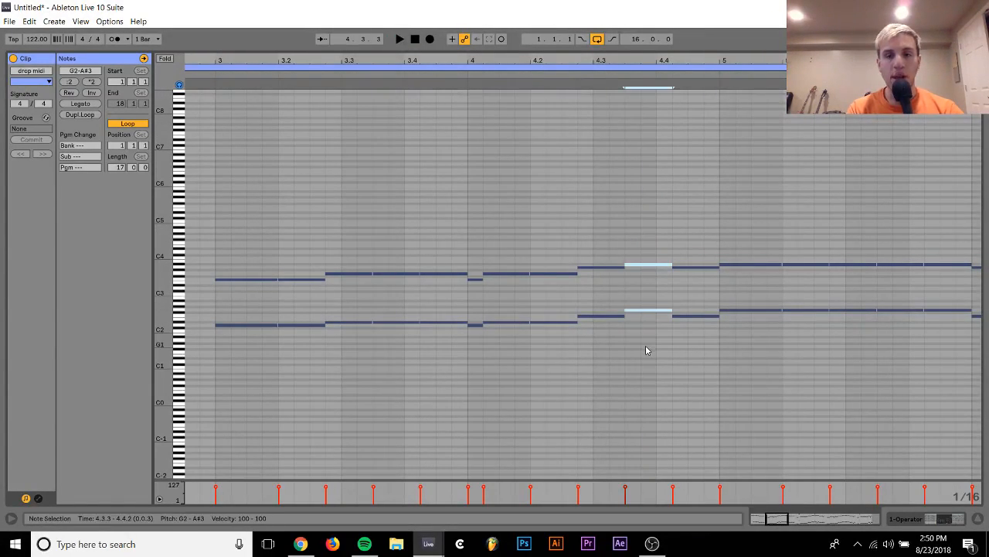
key("Down")
key("Down")
left_click_drag(646, 302, 637, 248)
key("Up")
key("space")
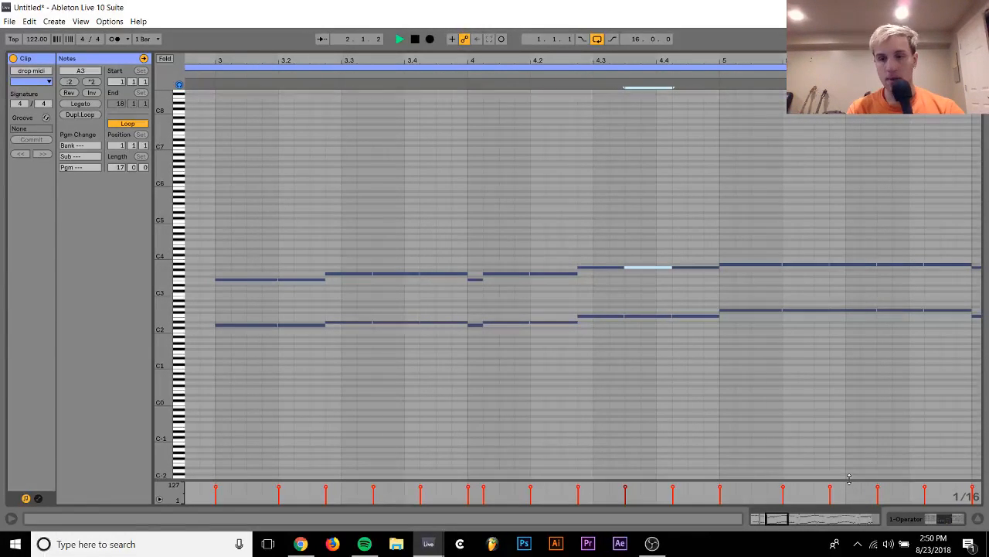
Reopen the drop midi clip, shorten the lower note at bar 6 and add an A#2 note from 6.1.3 to 6.2
key("Tab")
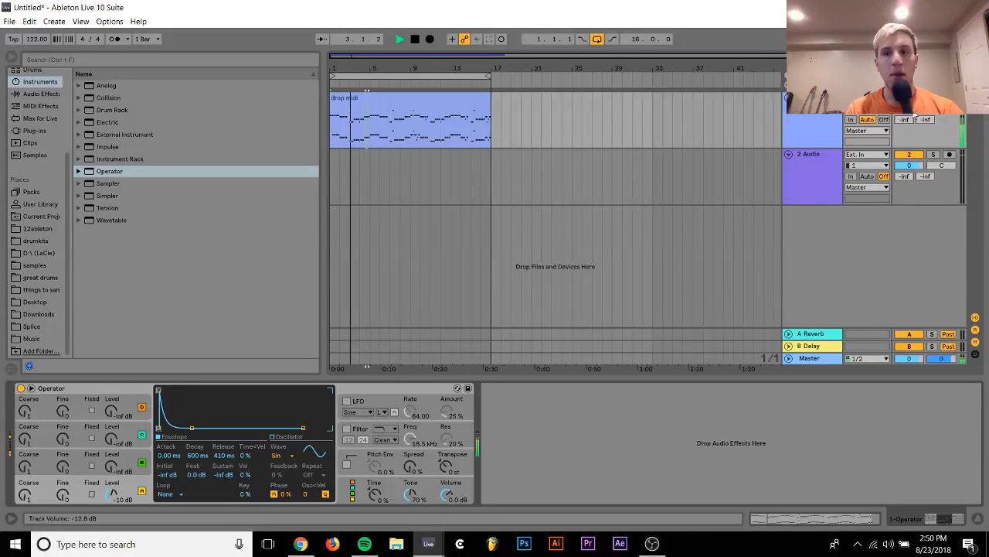
double_click(367, 95)
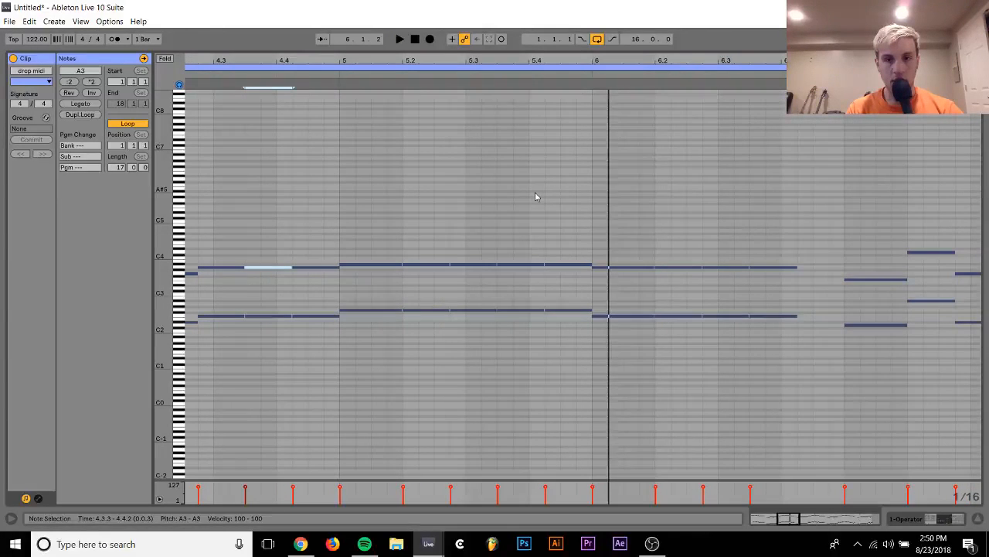
left_click_drag(627, 288, 619, 416)
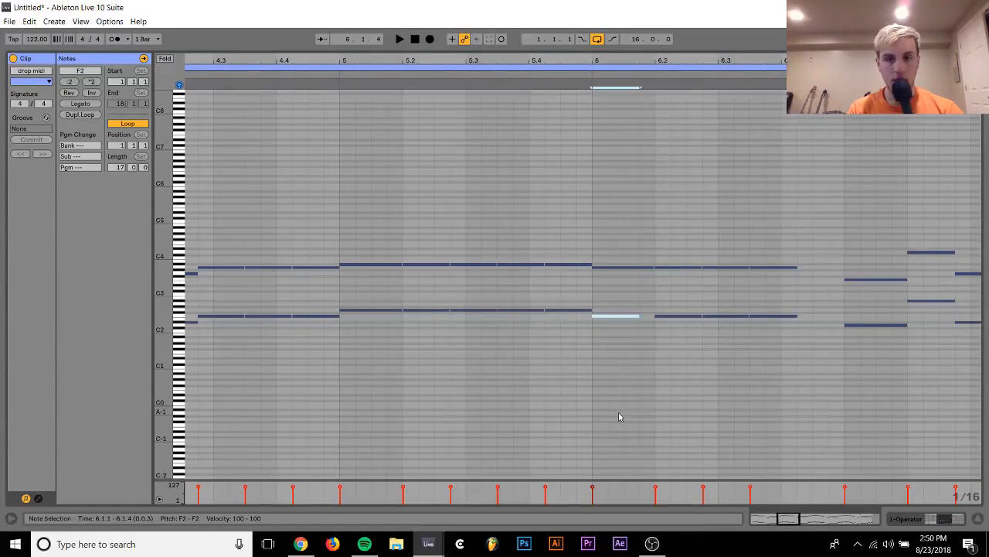
double_click(628, 305)
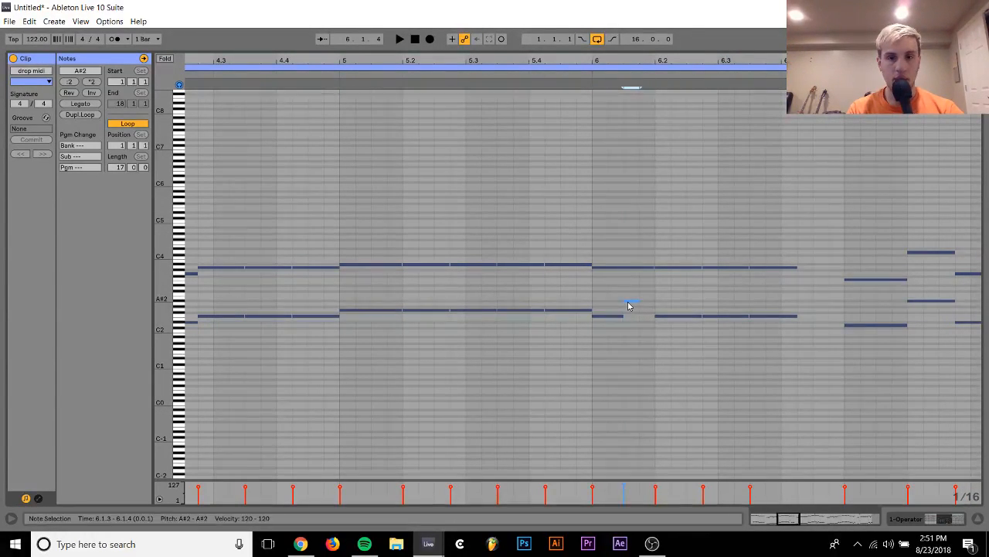
left_click_drag(673, 251, 687, 376)
Lower the last two F2 notes in bar 6, from 6.2.4 onward, to D2 and play the passage
left_click_drag(718, 294, 773, 338)
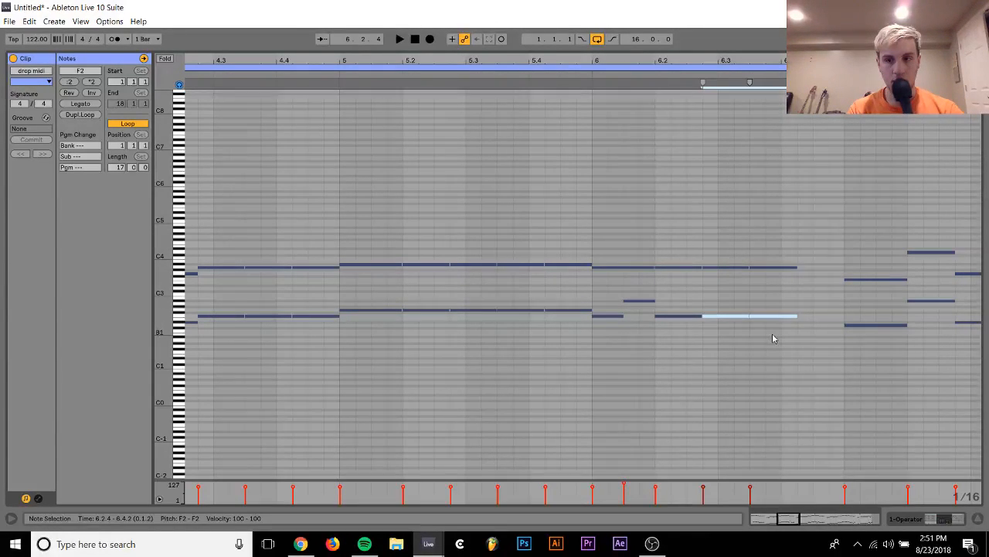
key("Down")
key("Down")
key("Down")
key("Down")
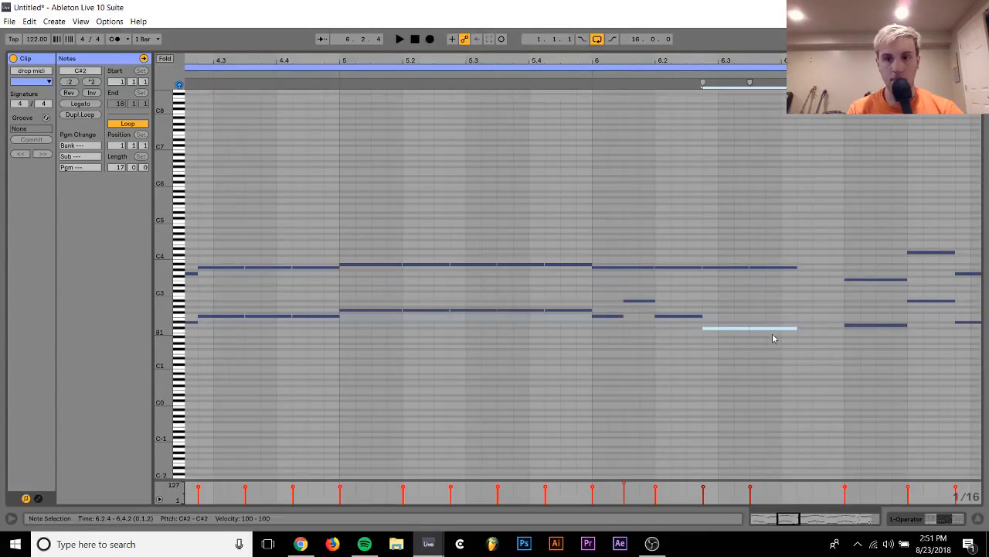
key("Up")
left_click_drag(605, 365, 770, 160)
left_click(568, 70)
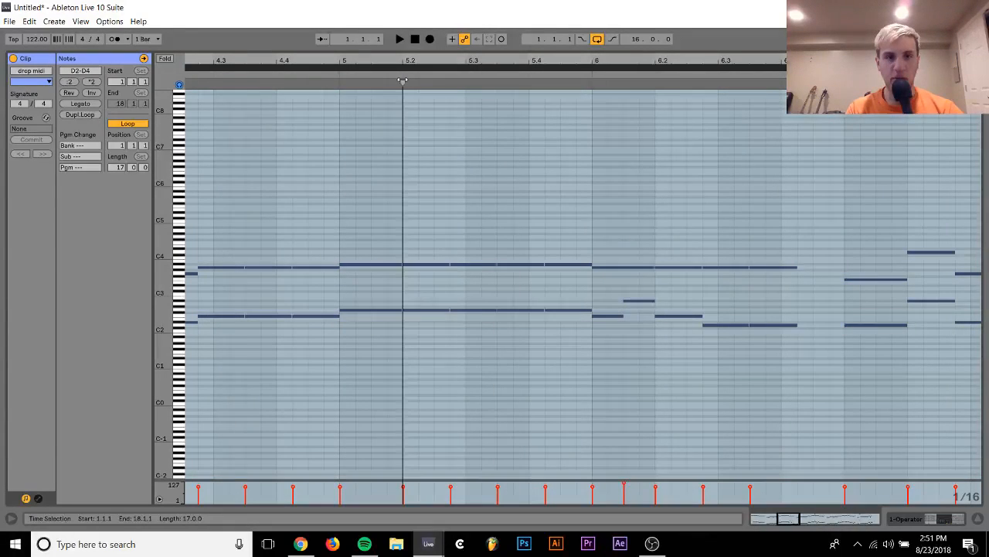
left_click(330, 75)
left_click(332, 159)
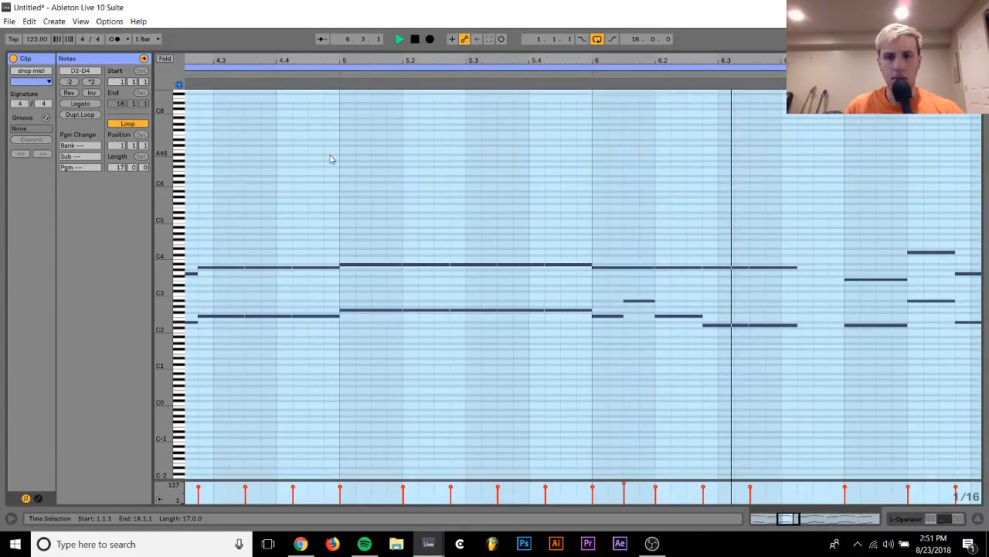
key("space")
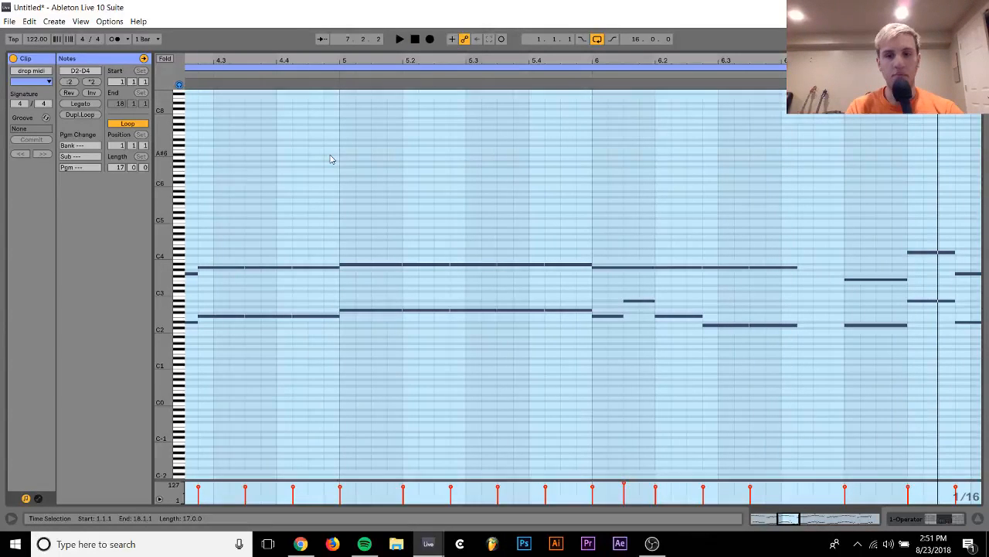
Raise the two D2 notes from 6.2.4 onward to F2 and play the clip through bar 6
left_click_drag(748, 298, 811, 340)
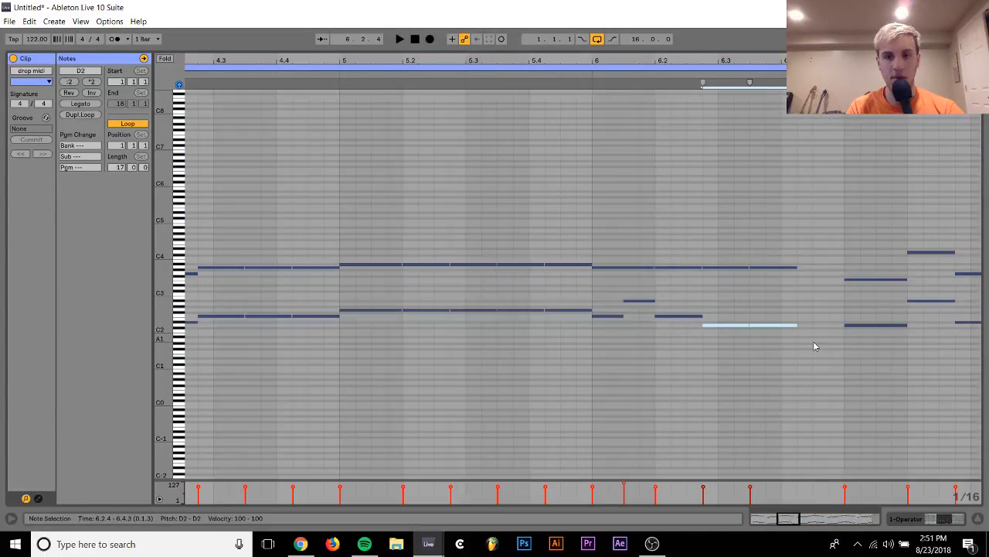
key("Up")
key("Up")
key("Up")
left_click(577, 128)
key("space")
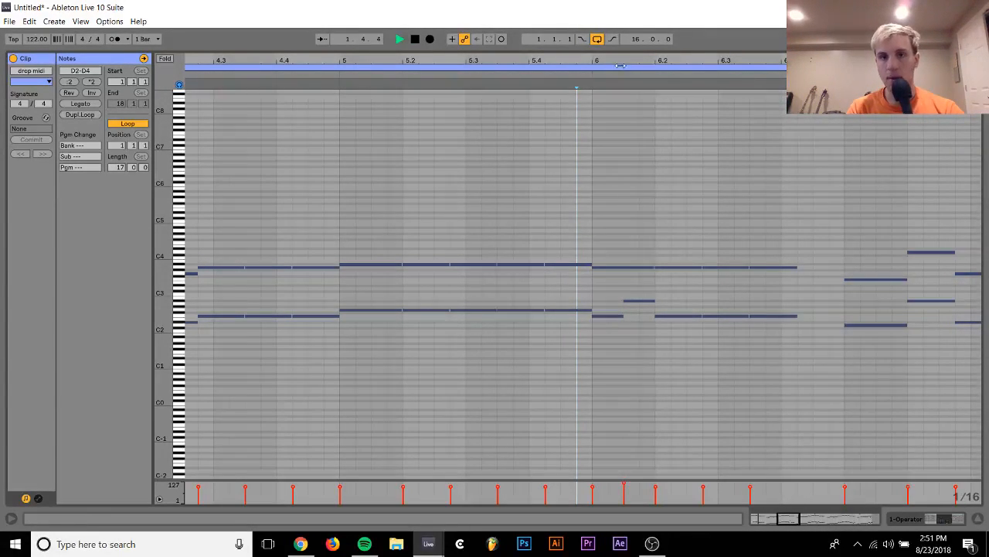
left_click_drag(620, 59, 620, 42)
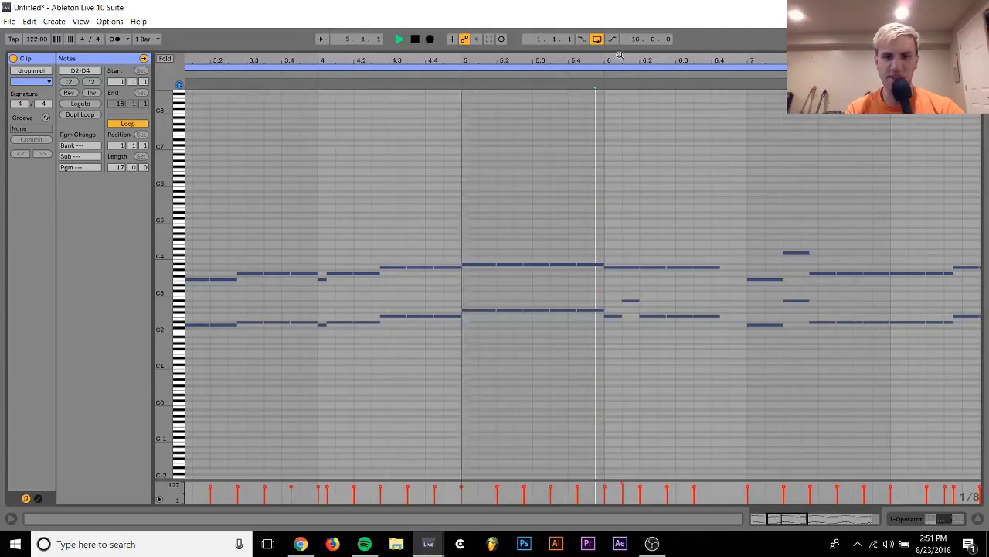
left_click(554, 239)
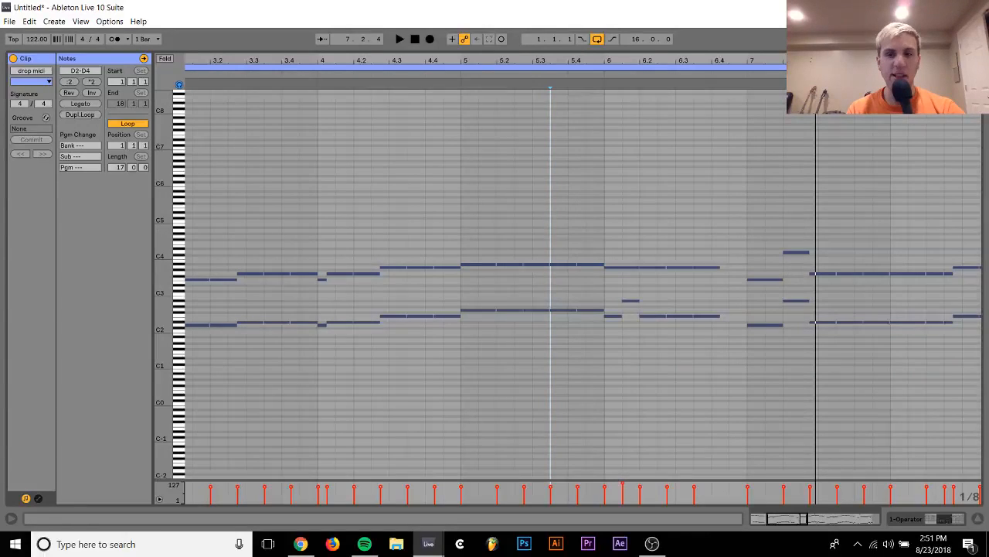
Raise the two short notes at 8.2.3 to A#2 and D4, audition them, and bring them down to G2 and A#3
left_click_drag(879, 60, 712, 84)
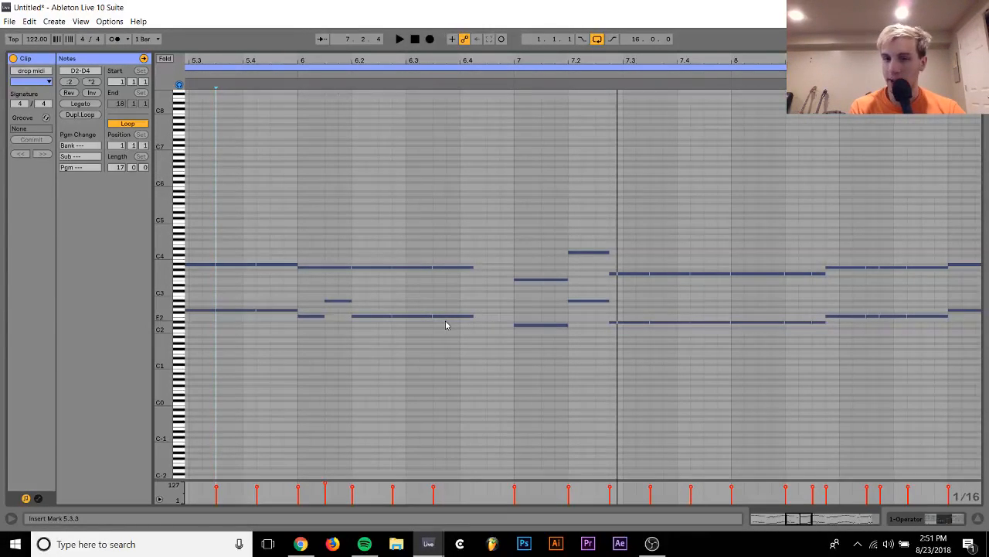
left_click(603, 367)
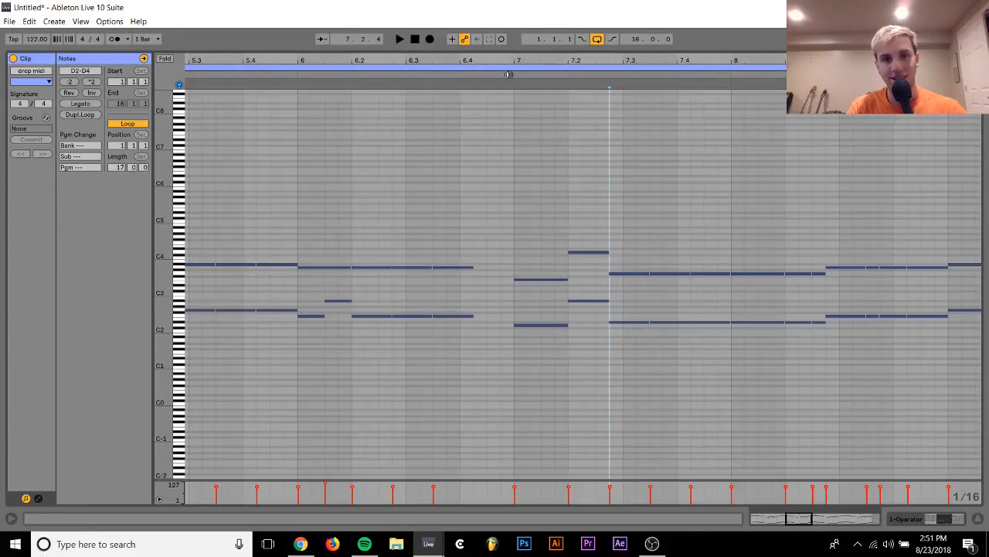
key("space")
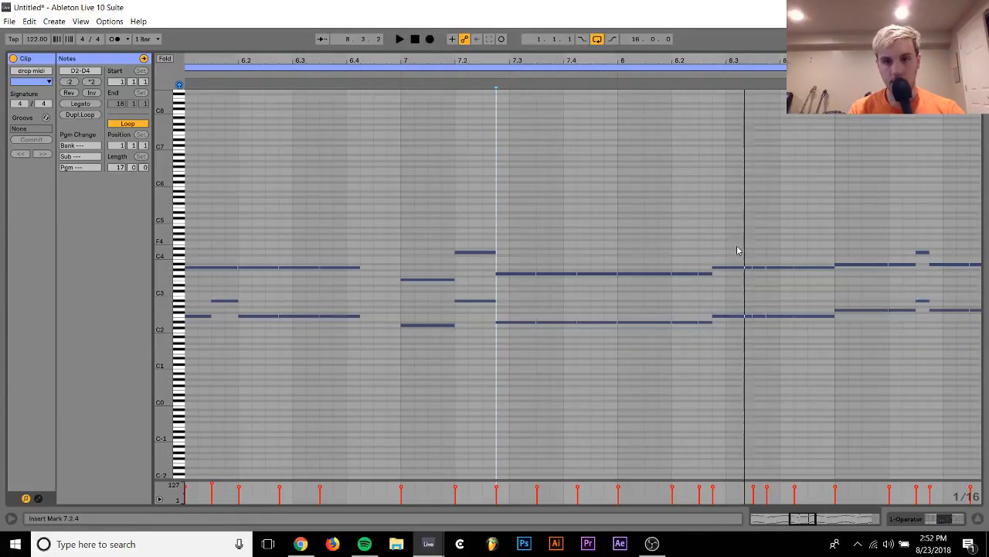
left_click_drag(705, 268, 713, 346)
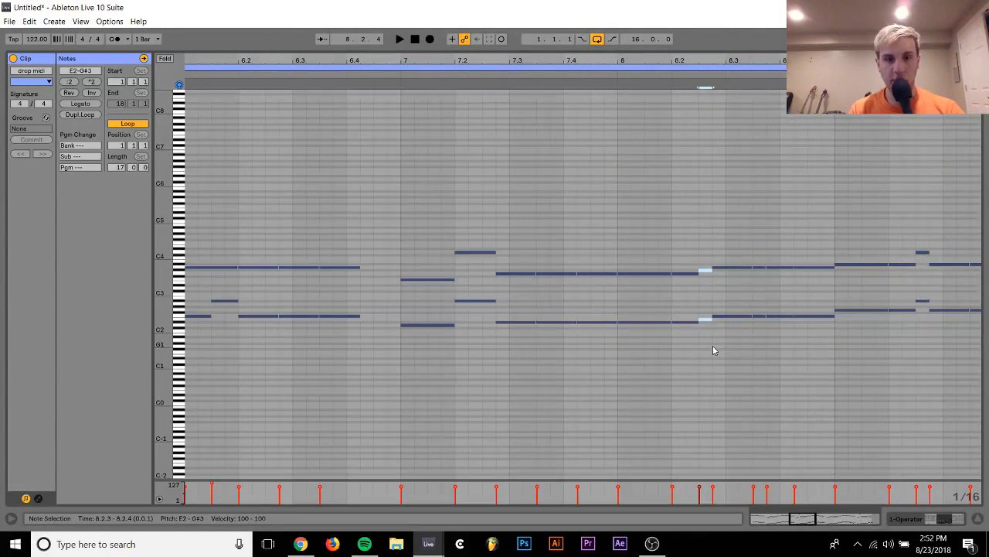
key("Up")
key("Up")
key("Up")
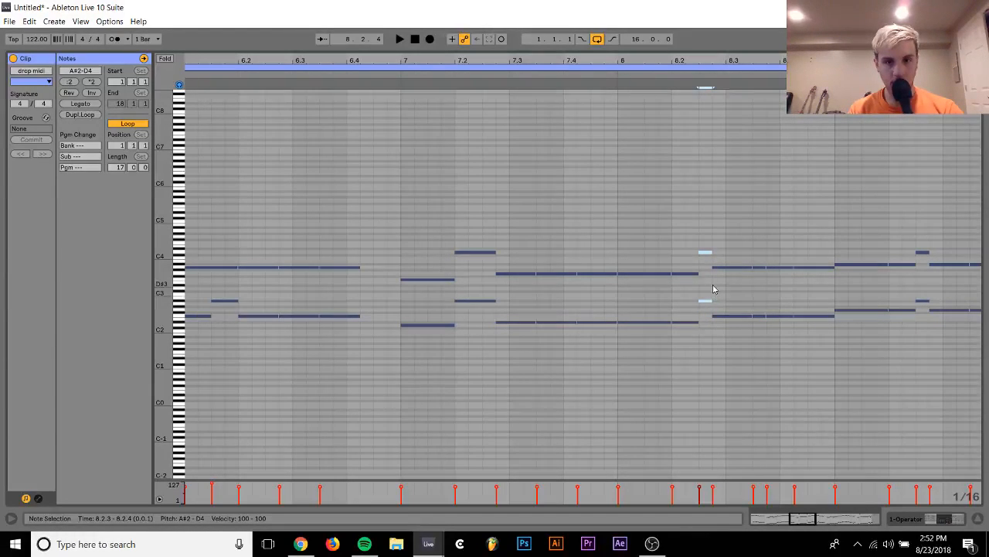
left_click(629, 72)
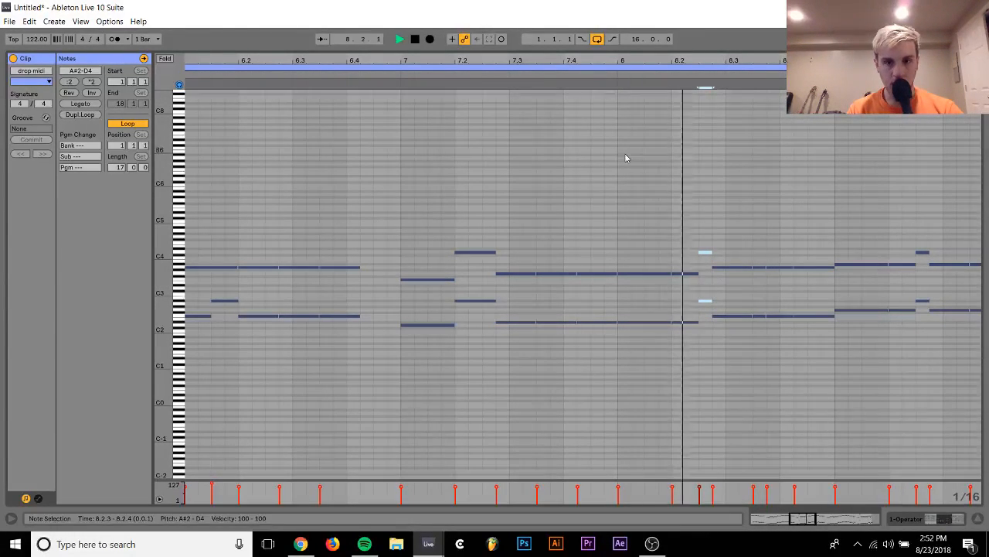
key("space")
key("Down")
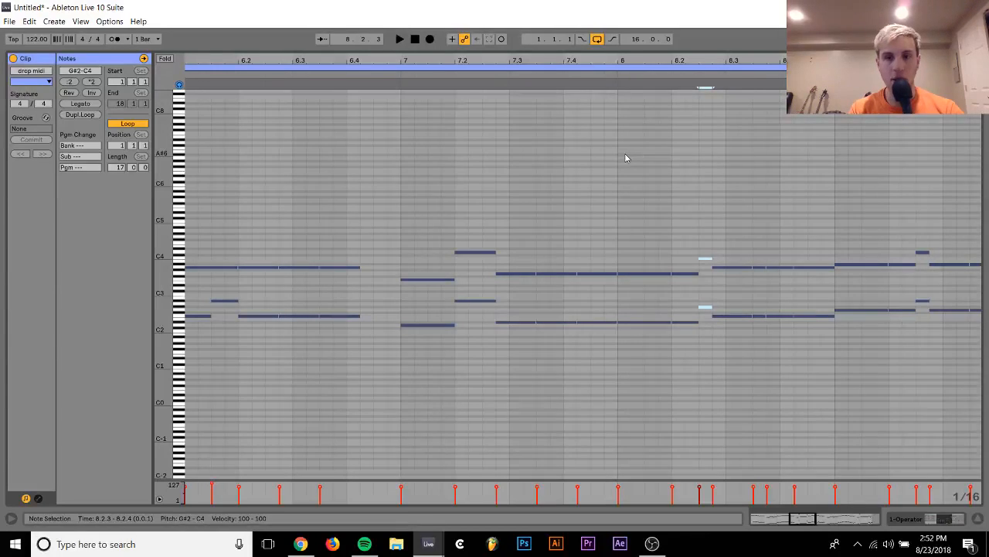
left_click(705, 261)
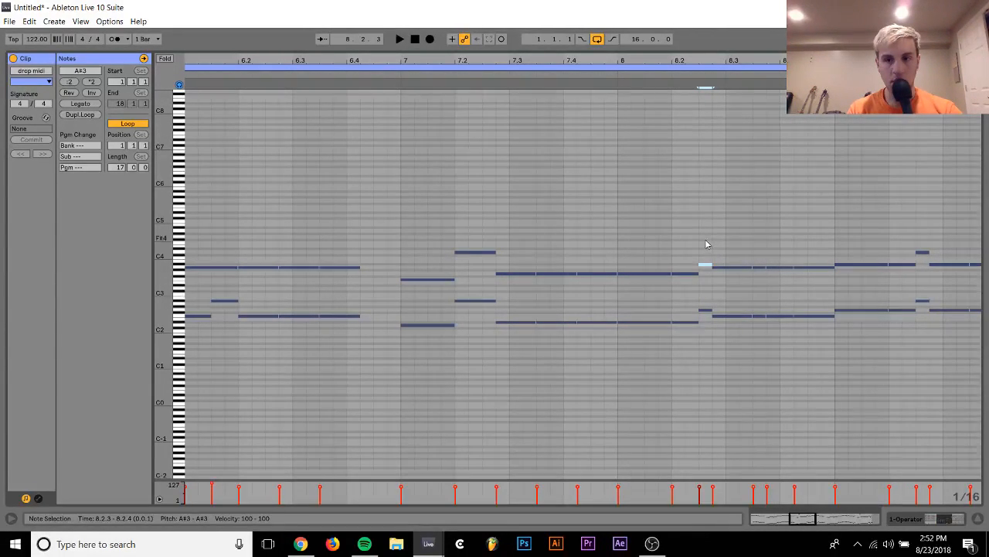
Play the drop midi clip from about 7.4 into bar 9 to audition the short notes at 8.2.3
left_click_drag(706, 244, 706, 314)
left_click(596, 72)
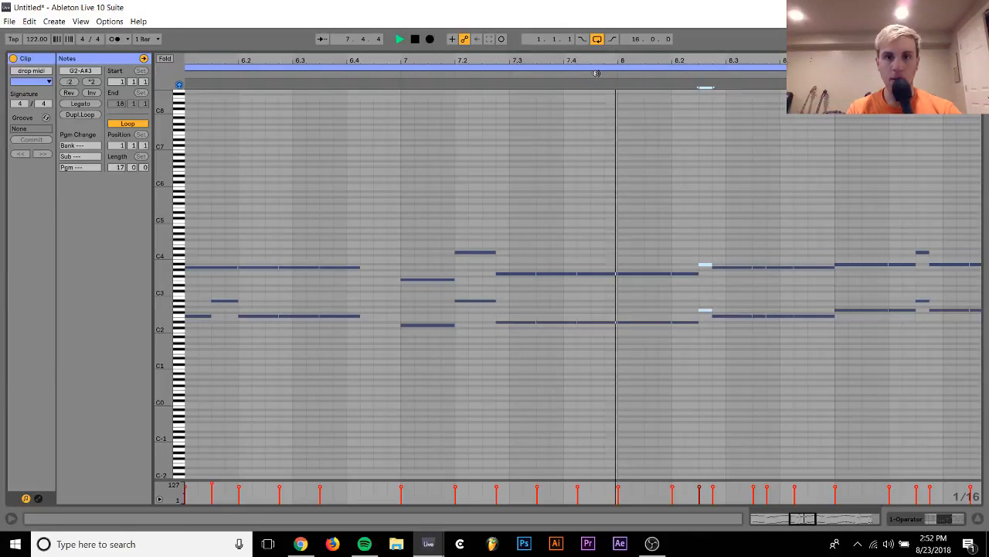
left_click(591, 138)
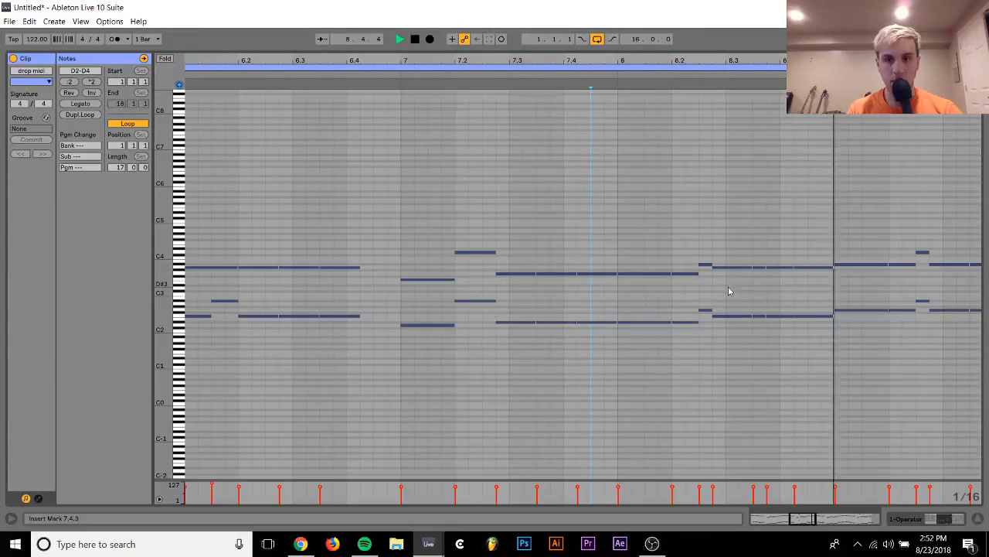
key("space")
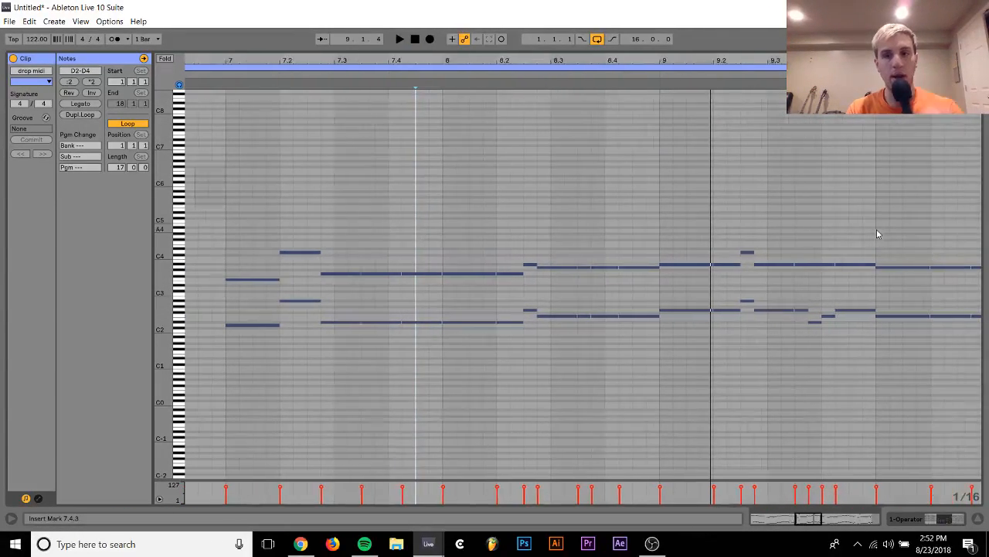
scroll(877, 230, "right", 1)
left_click(598, 81)
key("space")
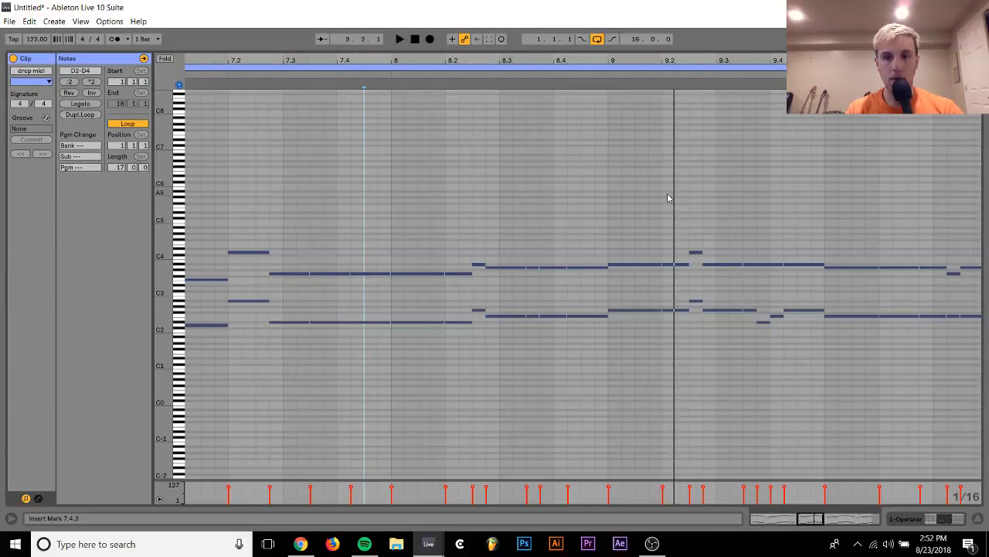
Split the drop midi clip at bar 9 in the arrangement and open its second half for note editing
left_click(944, 523)
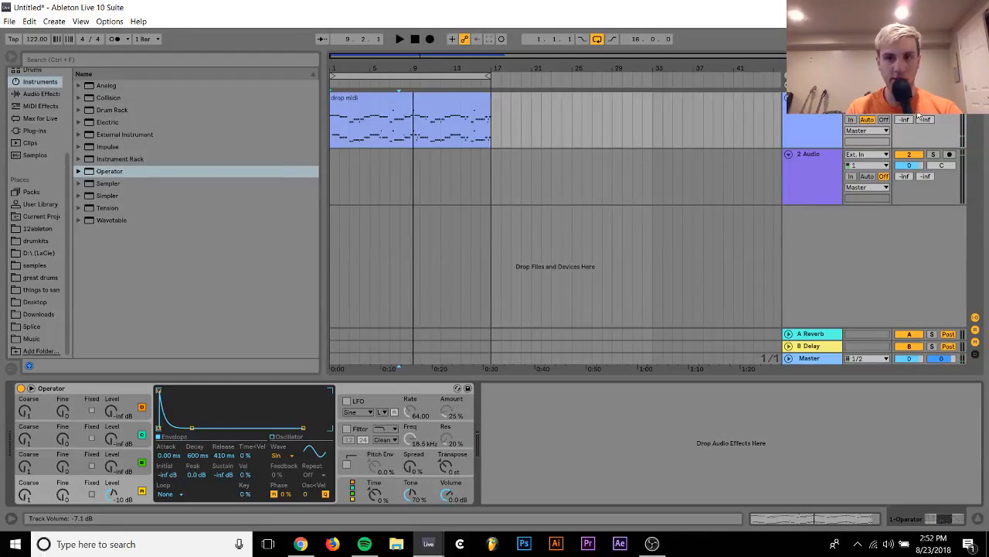
left_click_drag(919, 113, 918, 114)
left_click(418, 137)
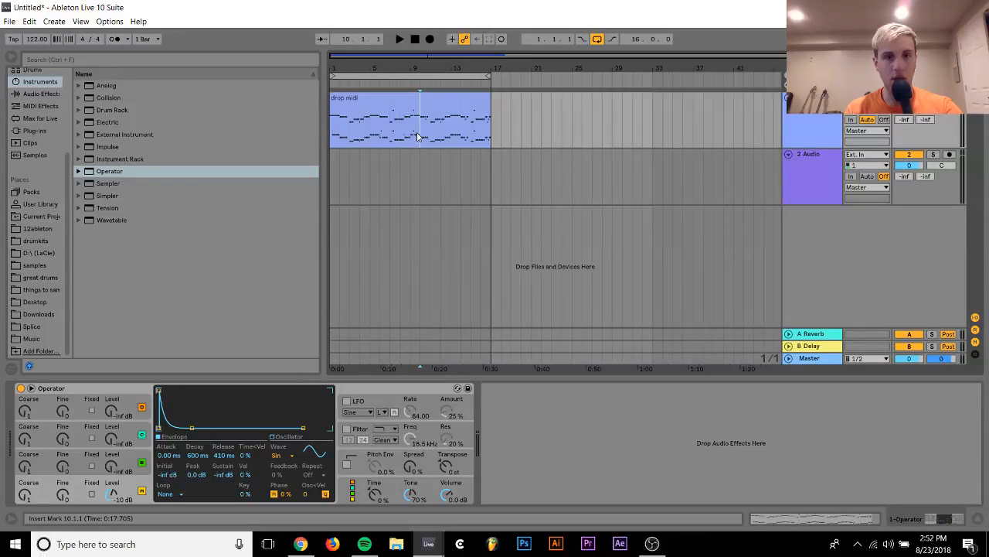
key("ctrl+e")
scroll(518, 133, "right", 2)
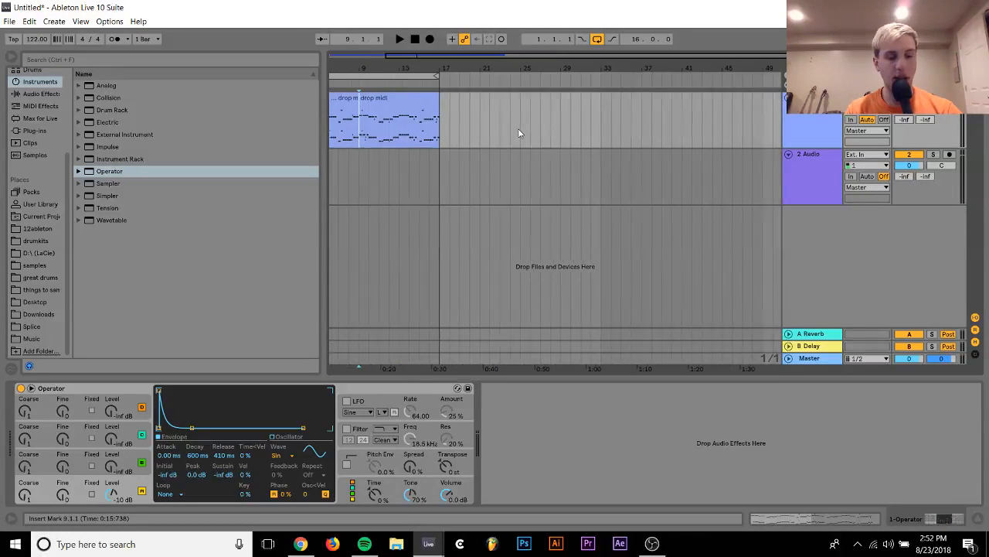
scroll(383, 120, "left", 2)
left_click(443, 113)
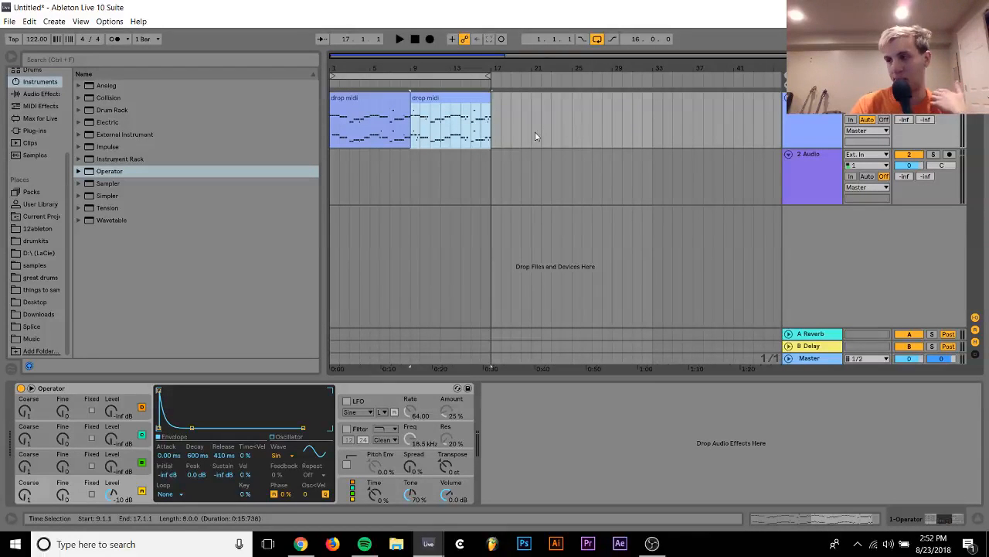
double_click(447, 102)
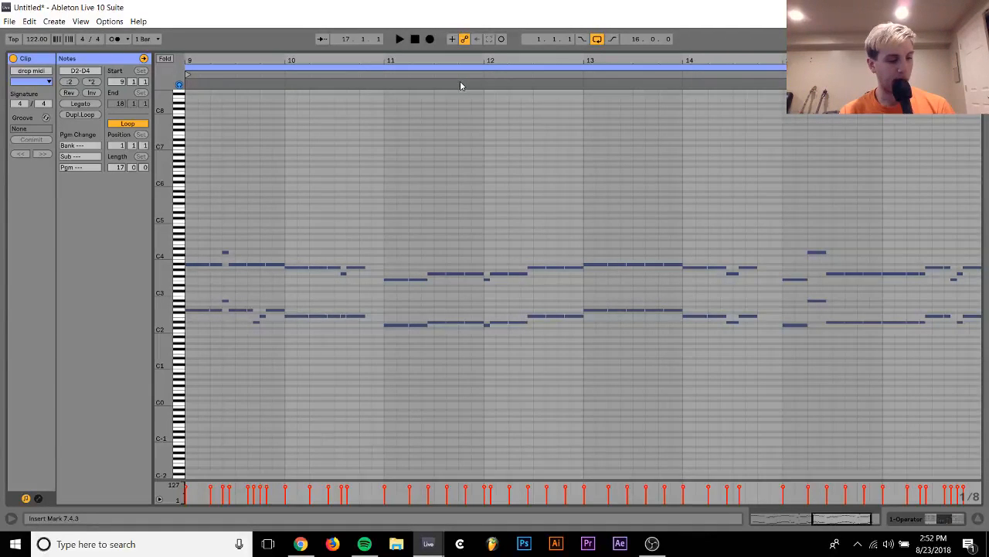
Play the second clip from bar 9 into bar 10 and examine its melody closely
key("space")
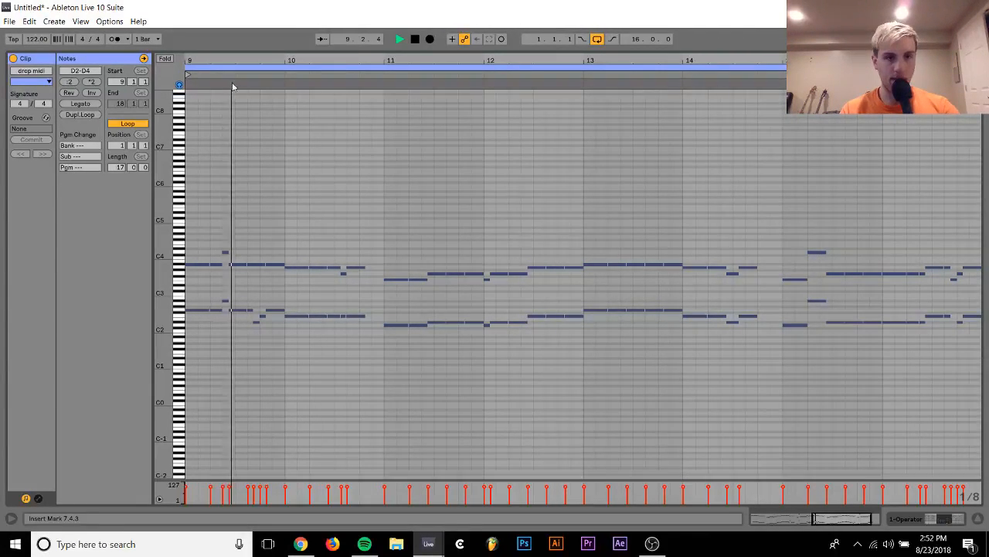
mouse_move(225, 61)
left_mouse_down()
mouse_move(462, 91)
mouse_move(403, 109)
left_mouse_up()
key("space")
key("space")
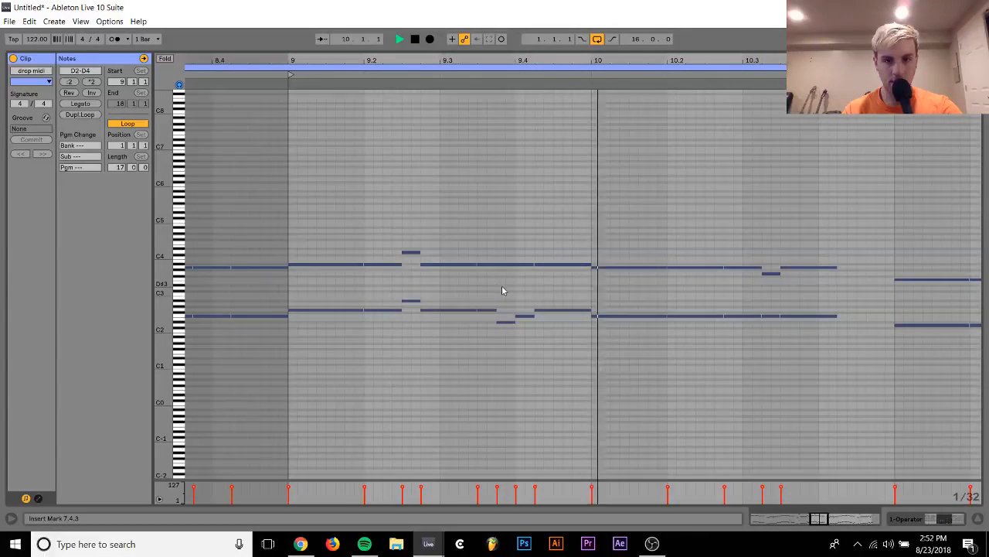
key("space")
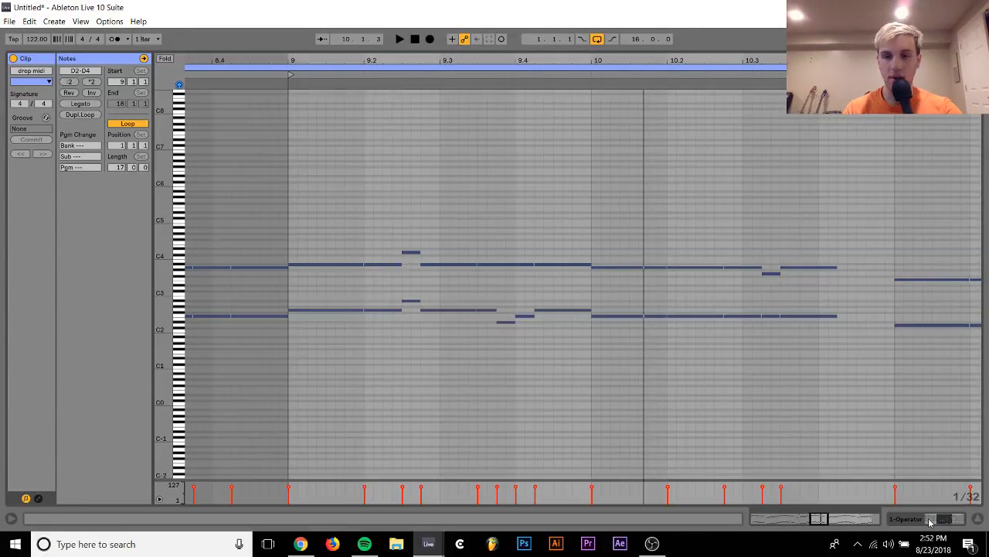
Remove the short D#2 at 9.3.4 and F2 at 9.4.1, extending the G2 at 9.3.3 to 9.4.2, and play bar 9
left_click(505, 321)
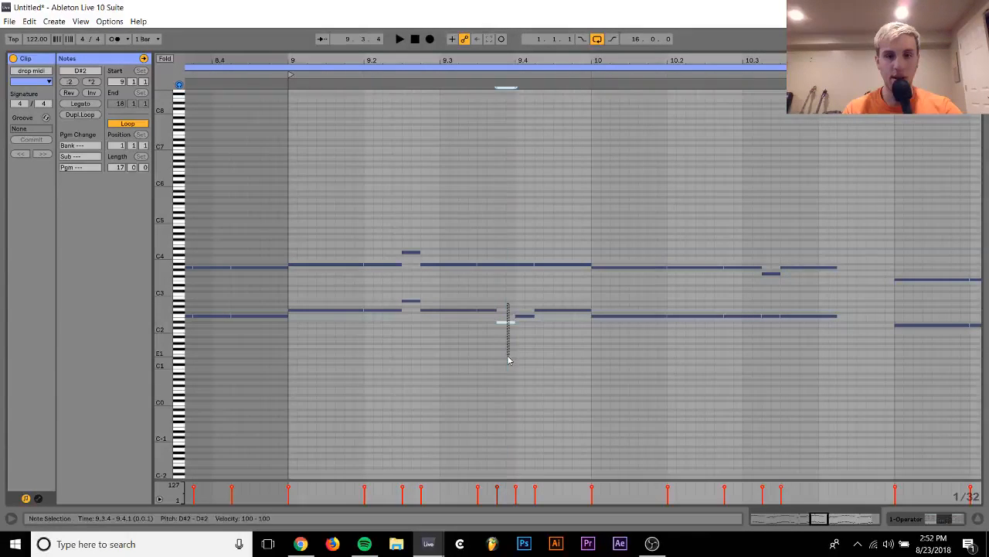
key("Up")
key("Up")
key("Up")
key("Up")
key("Left")
key("Left")
key("Up")
key("shift+Right")
key("shift+Right")
key("shift+Right")
key("shift+Right")
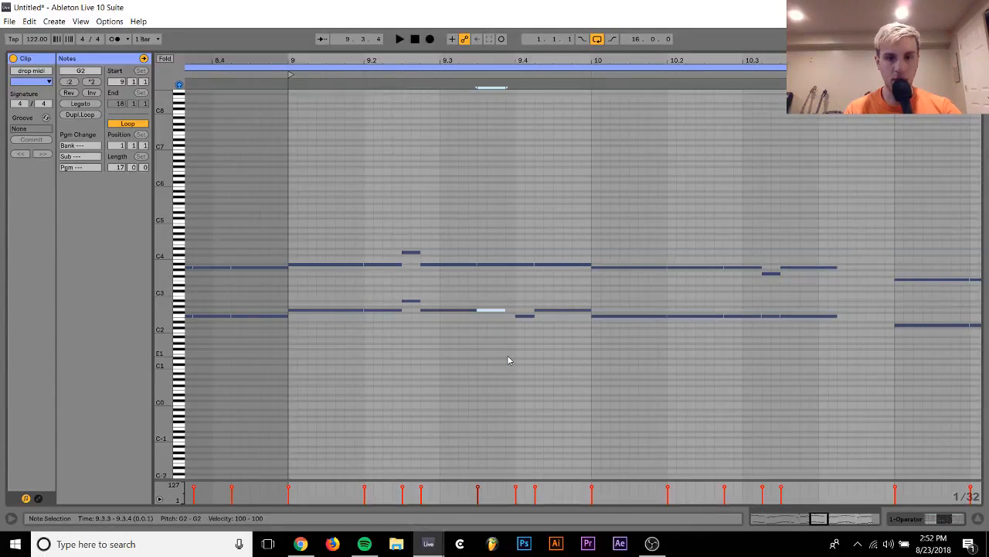
double_click(524, 317)
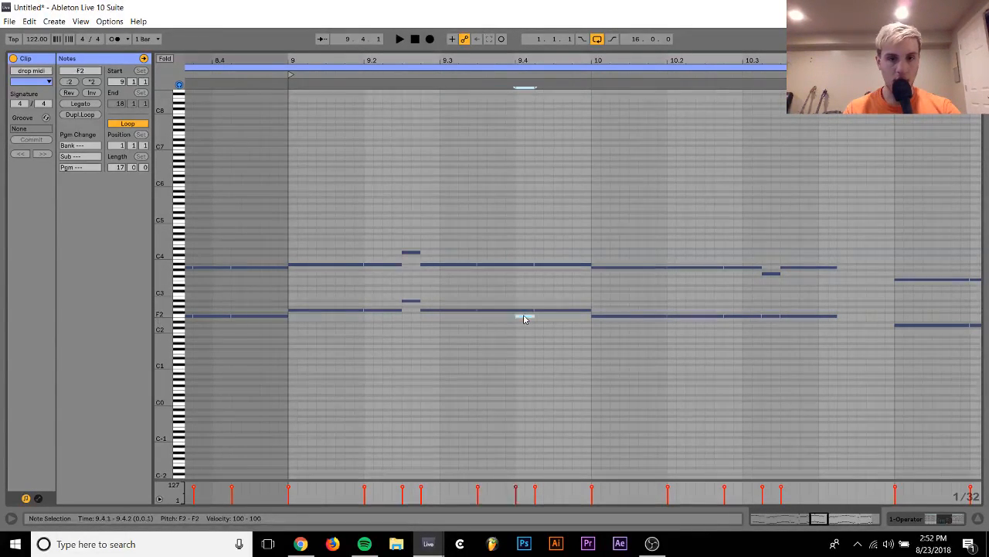
key("space")
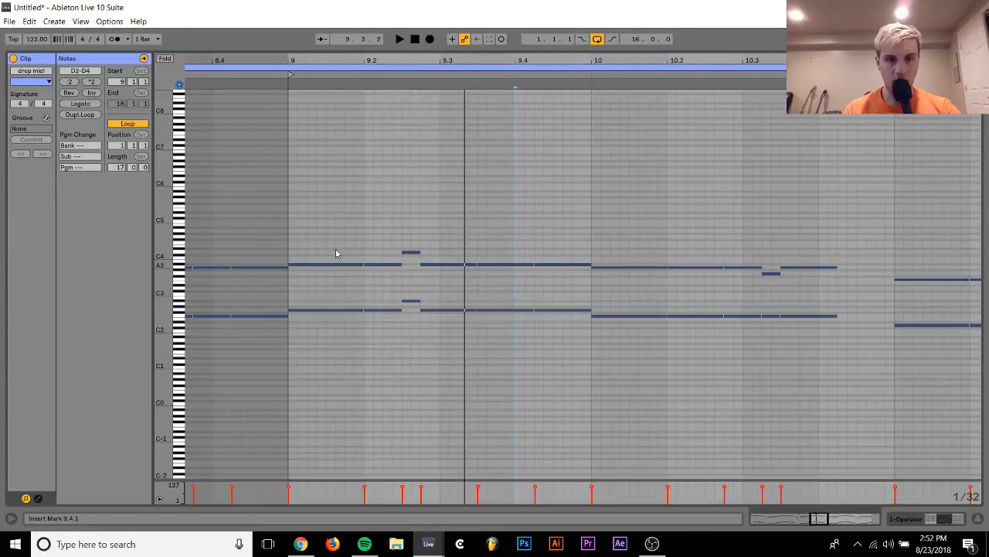
key("space")
Split the A#3 and G2 notes of bar 9's first beat at 9.1.3, lower the second halves to A3 and F2, and play them
left_click(335, 264)
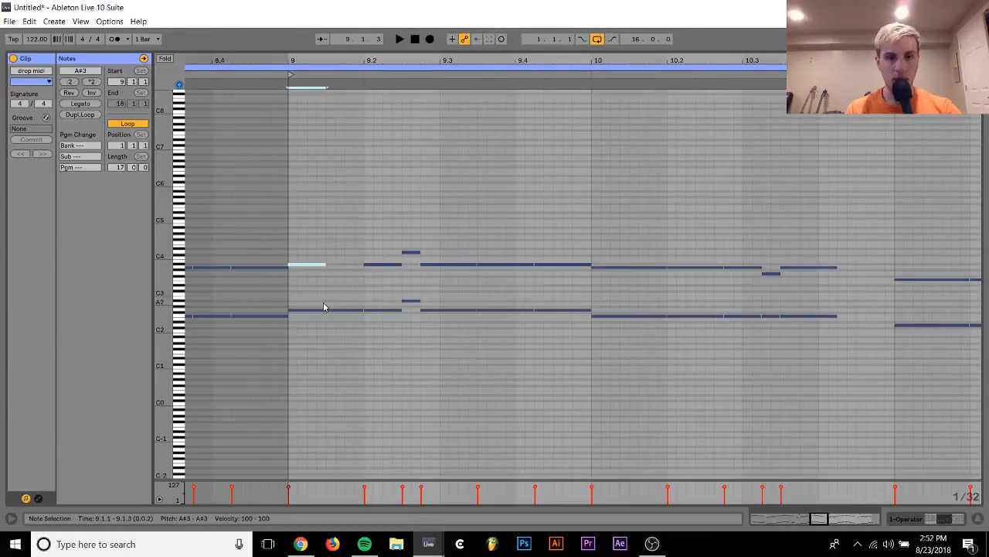
key("Down")
left_click(325, 310)
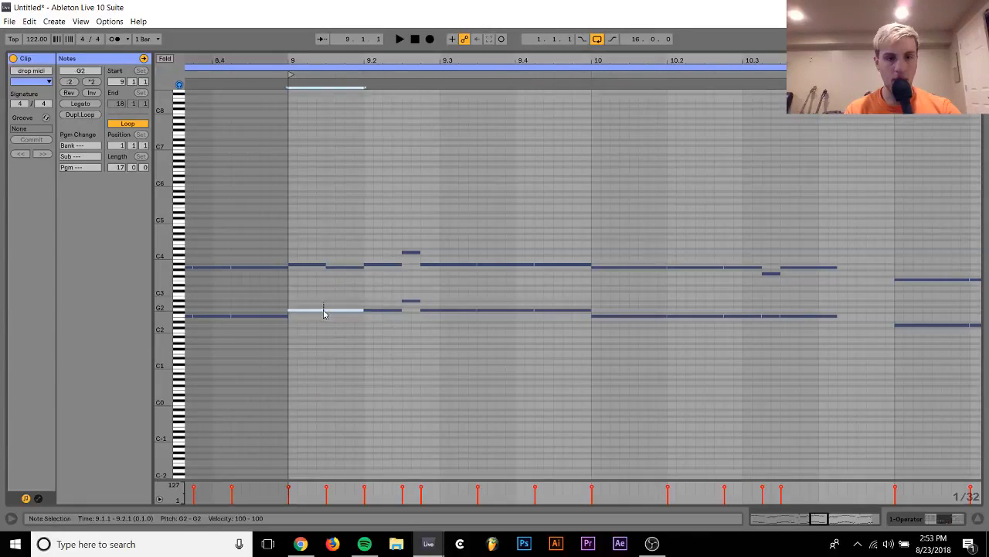
key("Down")
key("Down")
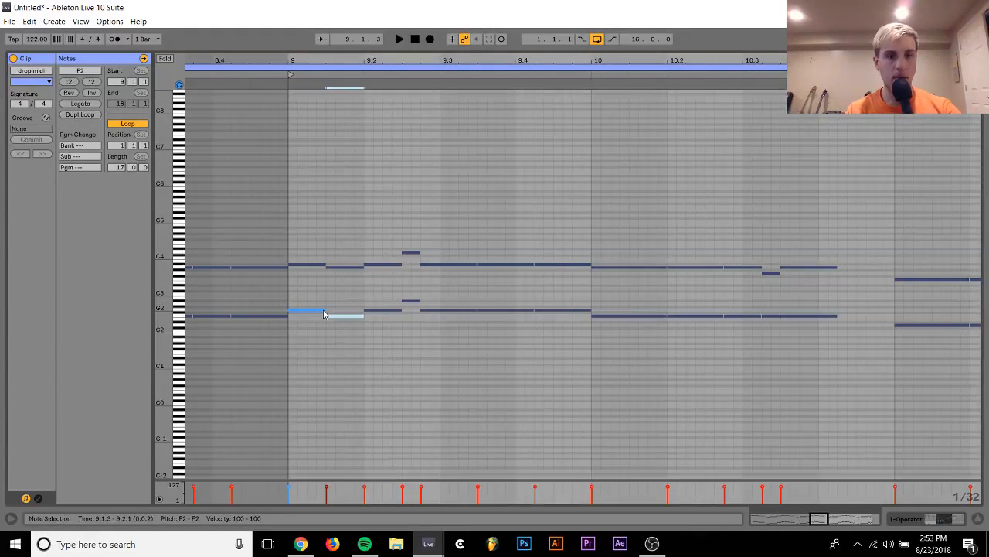
key("space")
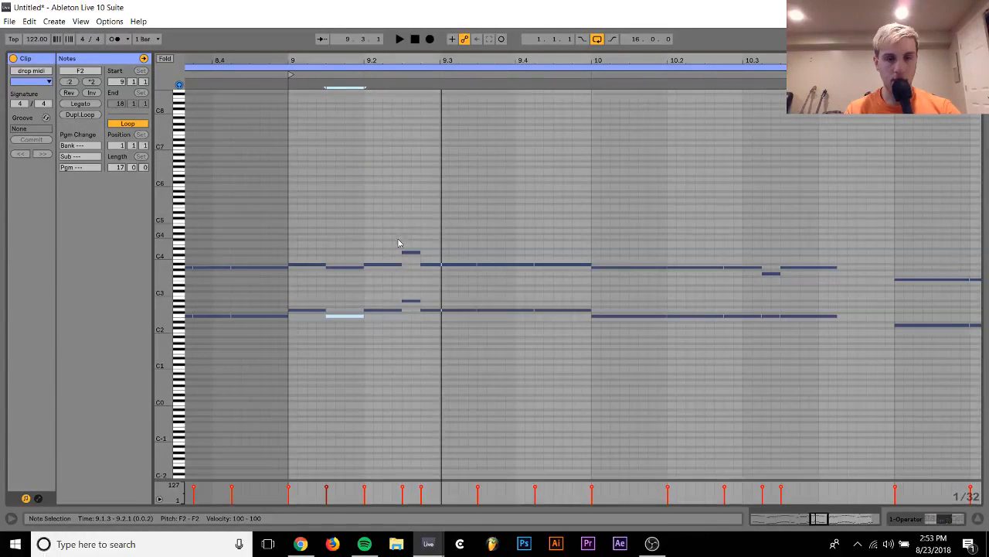
key("space")
Remove the short high notes at 9.2.3, extend the G2 and A#3 notes at 9.2.1 to 9.2.4, and play bar 9
mouse_move(410, 247)
left_mouse_down()
mouse_move(407, 334)
mouse_move(398, 245)
left_mouse_up()
key("space")
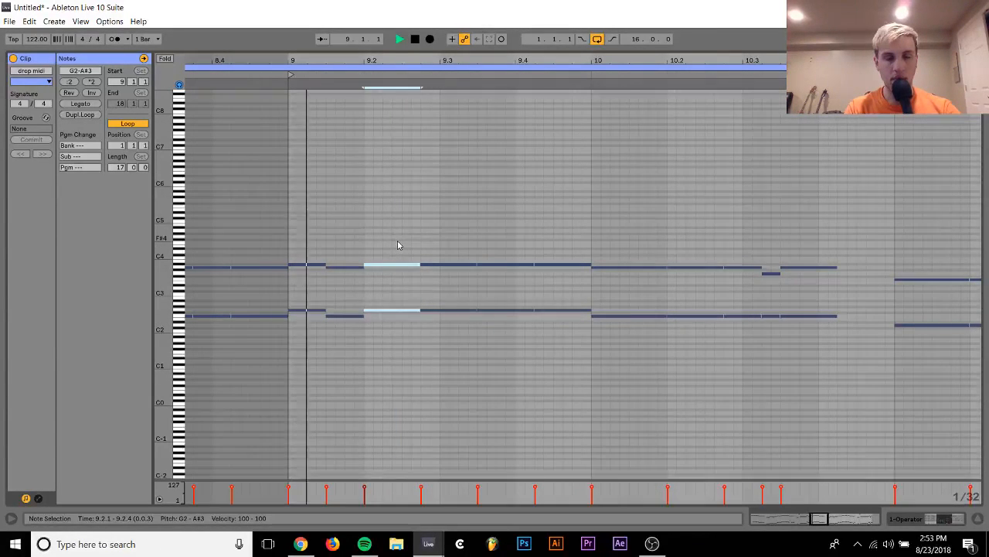
key("space")
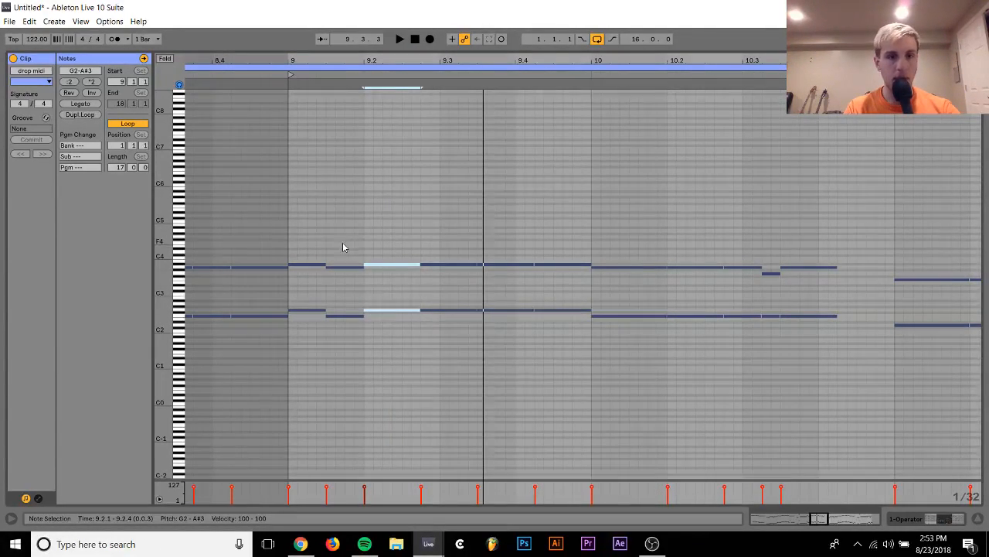
Raise the A3 at 9.1.3 to A#3 and merge it into one A#3 note from 9.1.1 to 9.2.1
left_click_drag(344, 247, 345, 288)
key("Up")
key("space")
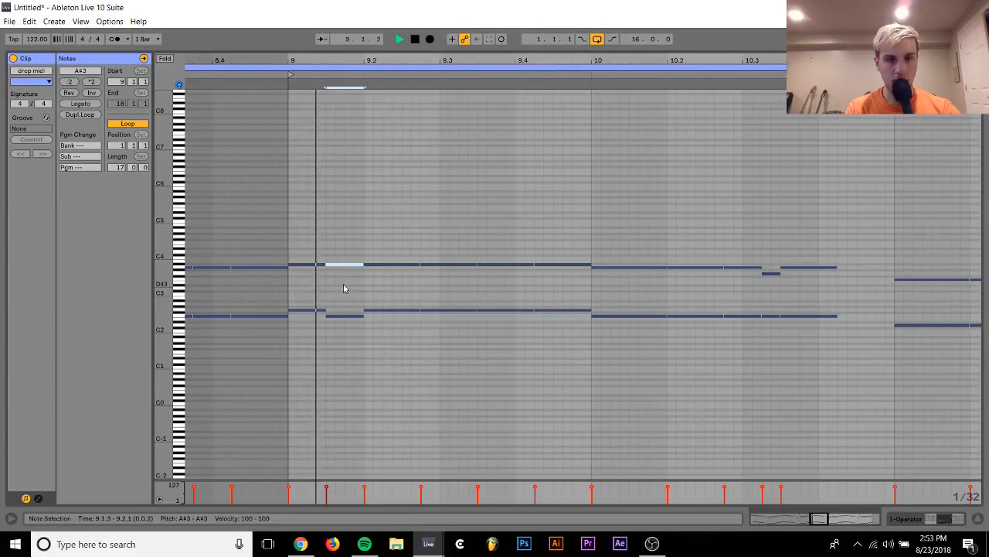
key("Left")
key("Left")
key("Left")
key("Left")
key("shift+Right")
key("shift+Right")
key("shift+Right")
key("shift+Right")
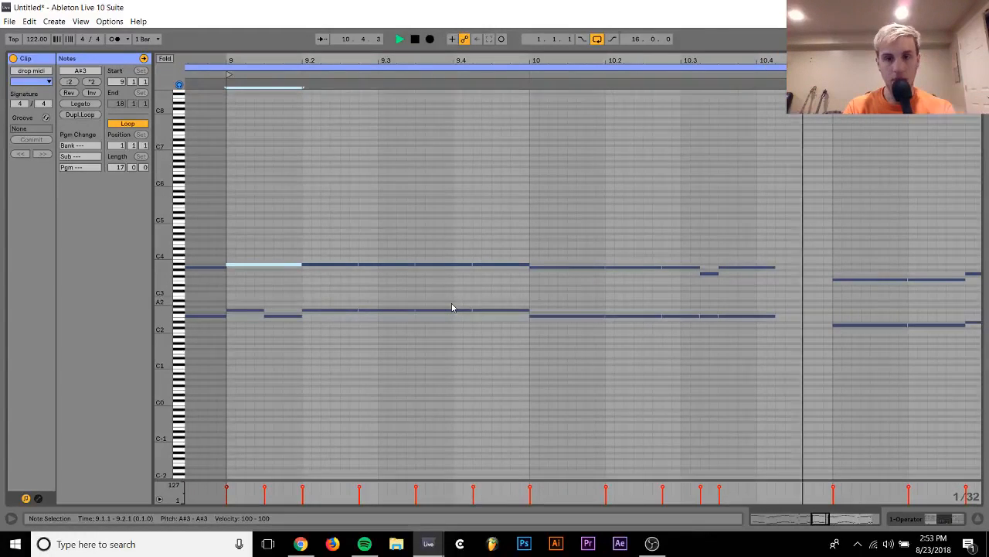
Play bar 11, shorten the F3 at 11.2.1 to end at 11.2.3, and add an A3 from 11.2.3 to 11.2.4
scroll(546, 302, "right", 4)
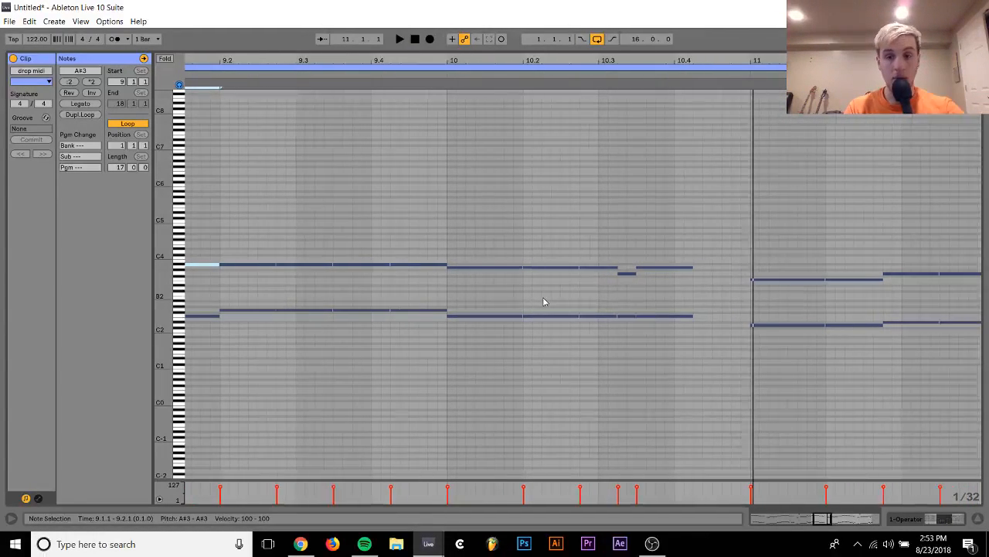
left_click(581, 83)
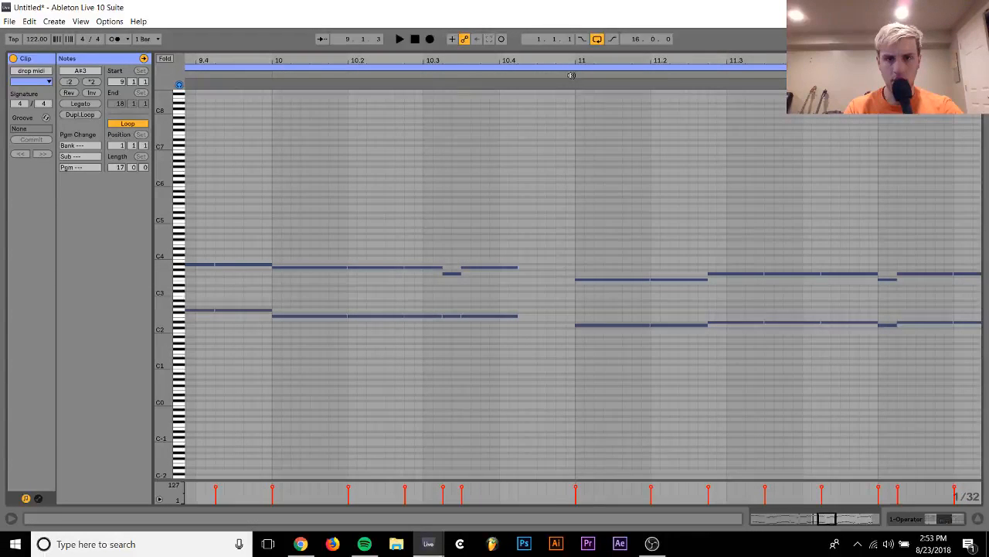
key("space")
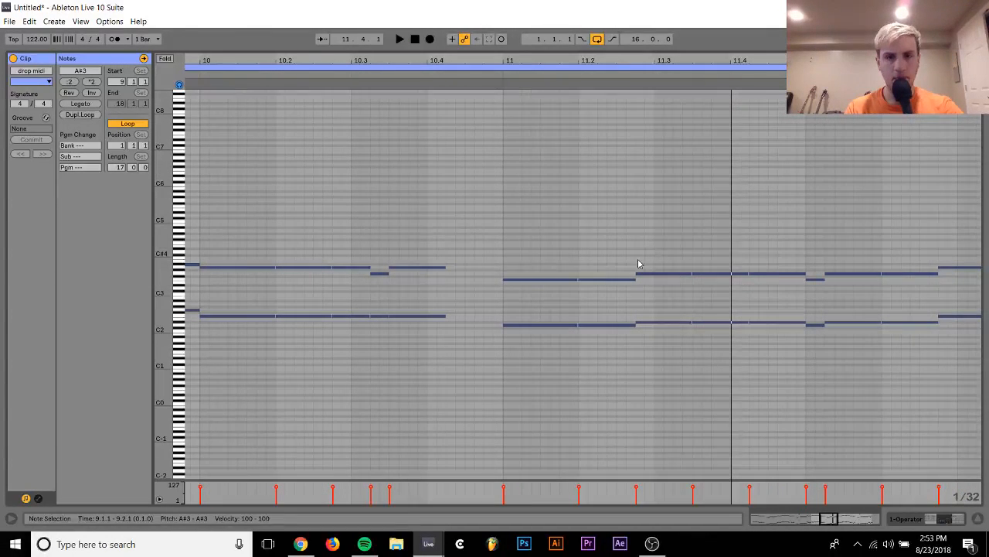
left_click(620, 278)
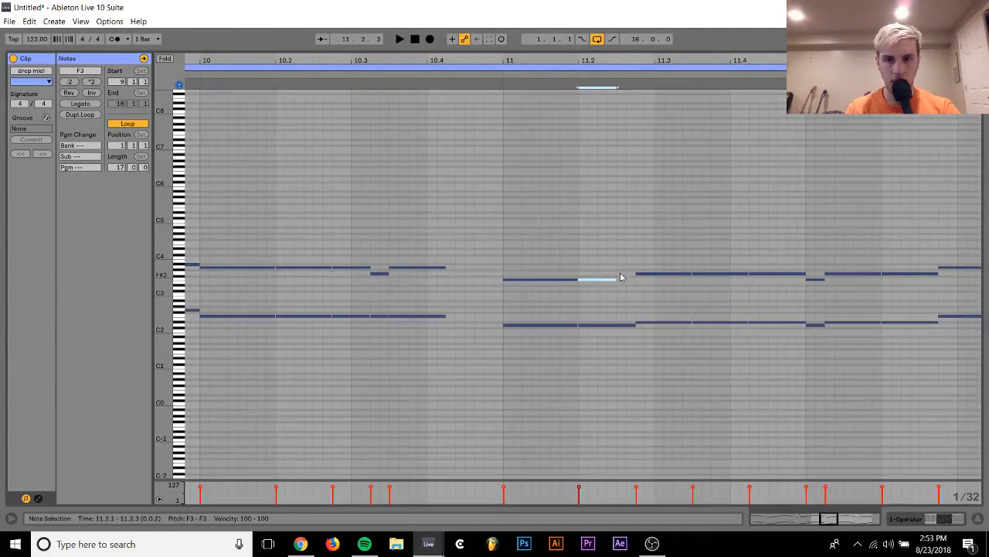
double_click(618, 272)
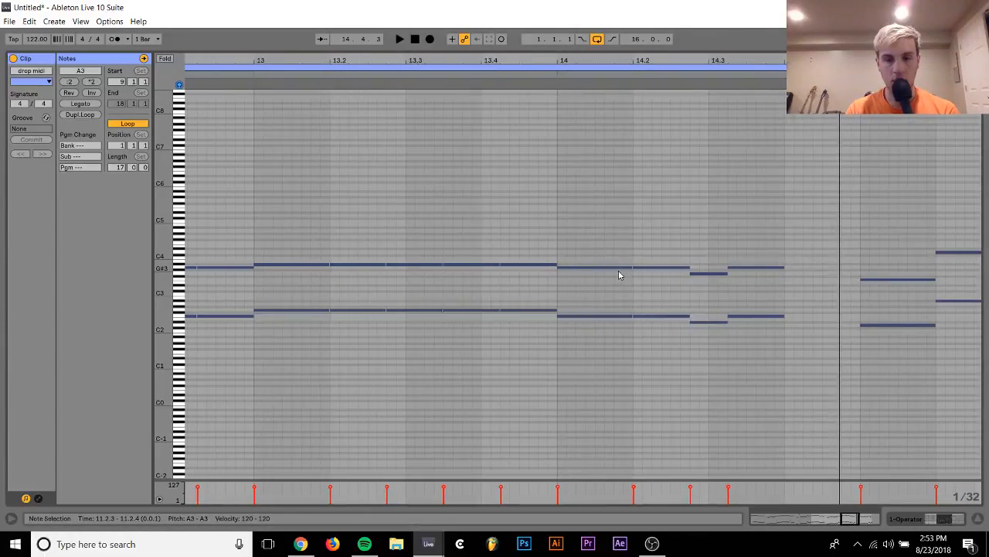
Raise the two notes at 14.2.4 to F2 and A3 and play bar 14
left_click_drag(706, 261, 707, 336)
key("Up")
key("Up")
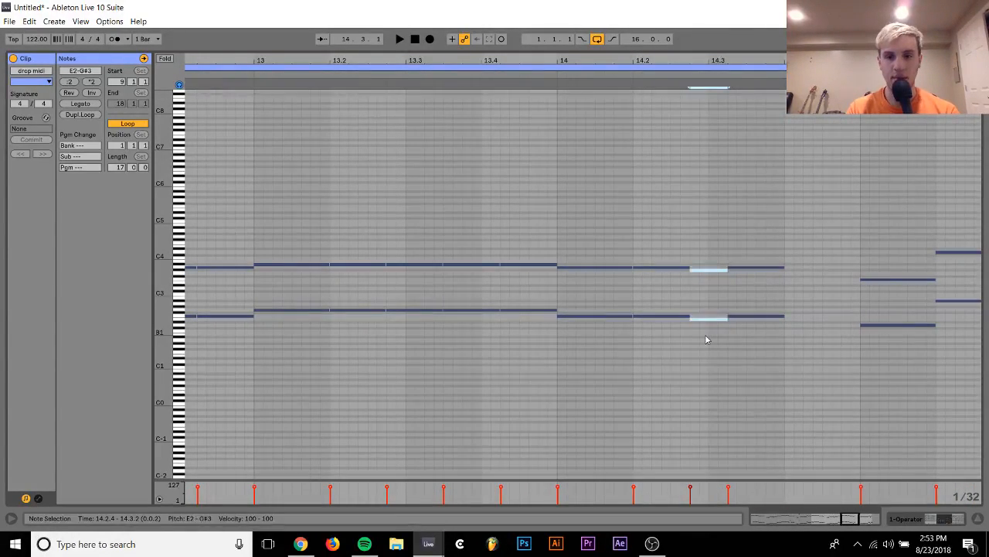
left_click(553, 78)
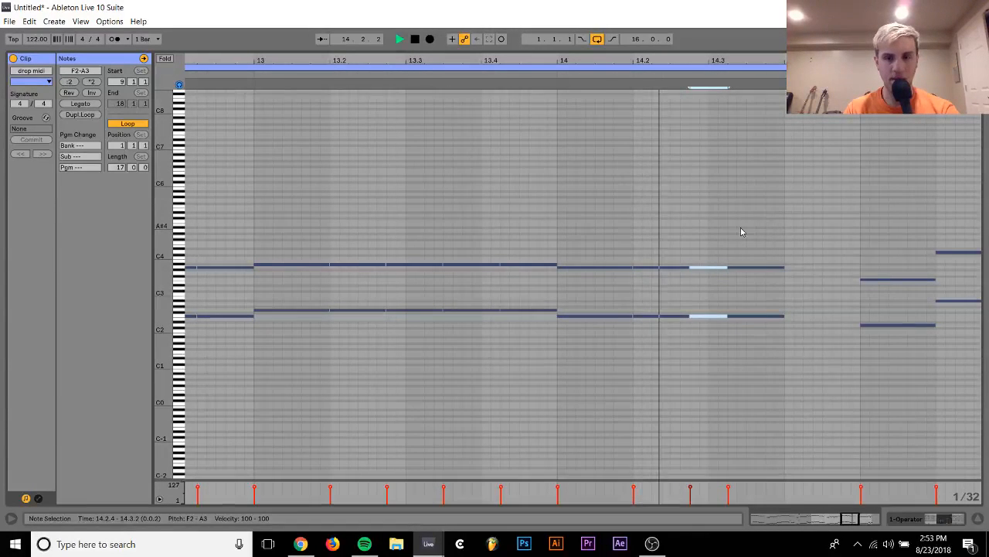
key("space")
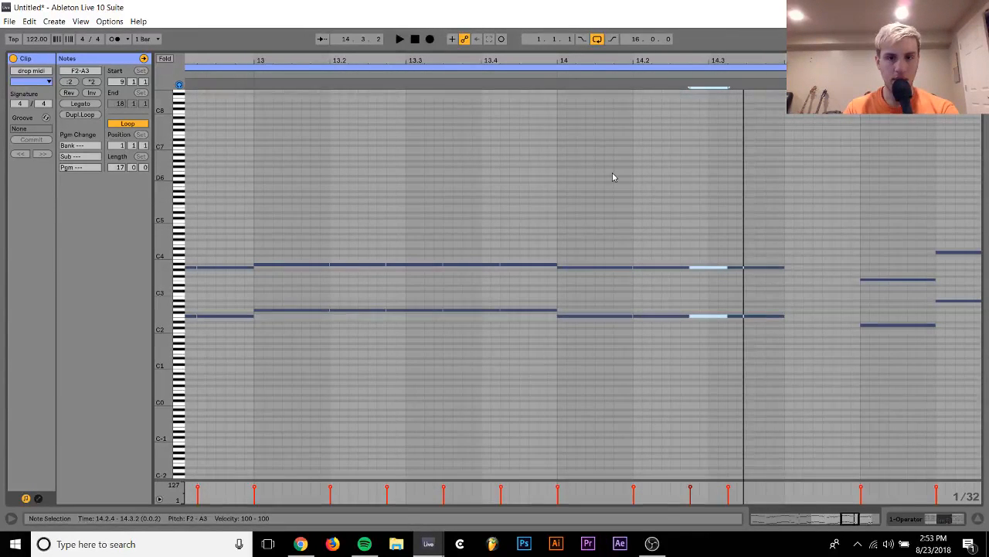
Play bar 13, split its first A#3 note at 13.1.3, lower the second half by a semitone, and replay the bar
left_click(253, 77)
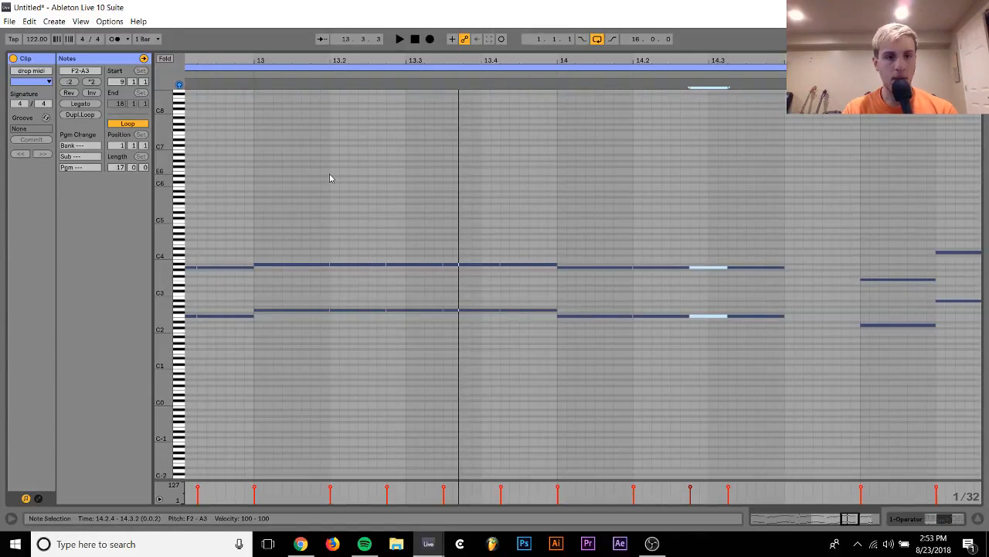
key("space")
left_click(300, 279)
left_click_drag(299, 274, 298, 286)
key("ctrl+d")
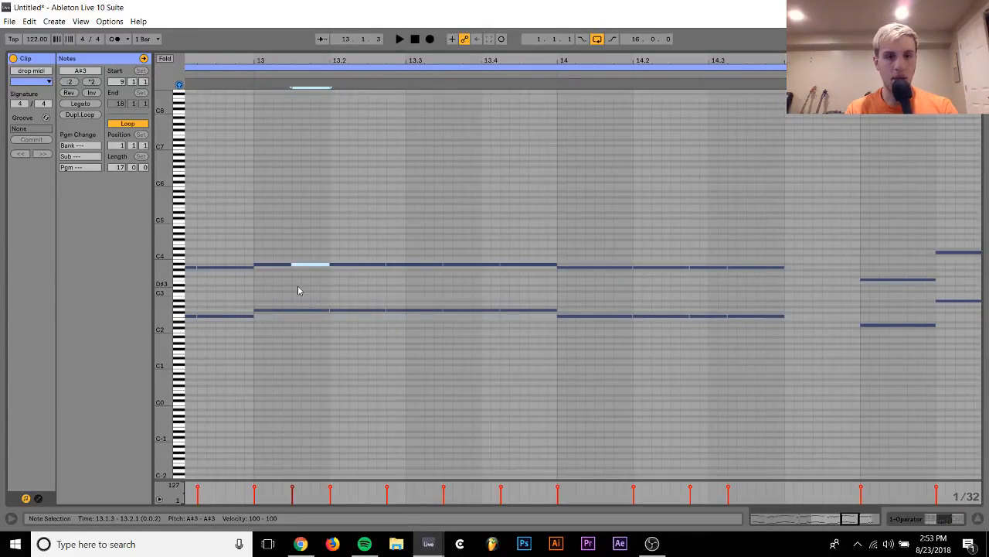
key("Down")
left_click(247, 72)
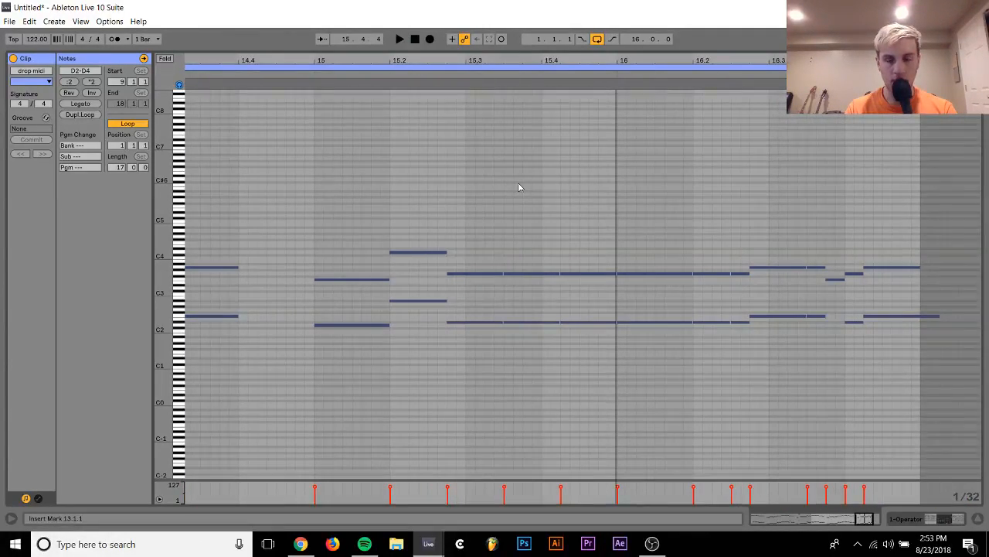
Play bar 16 of the second clip and select the F2 note at 16.3.3 to check the ending
left_click_drag(643, 244, 654, 340)
key("space")
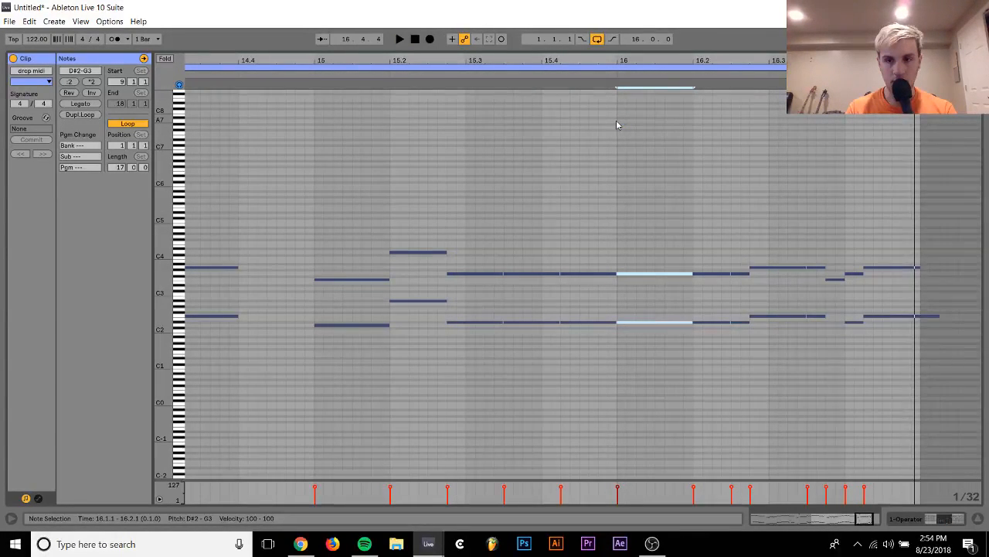
key("space")
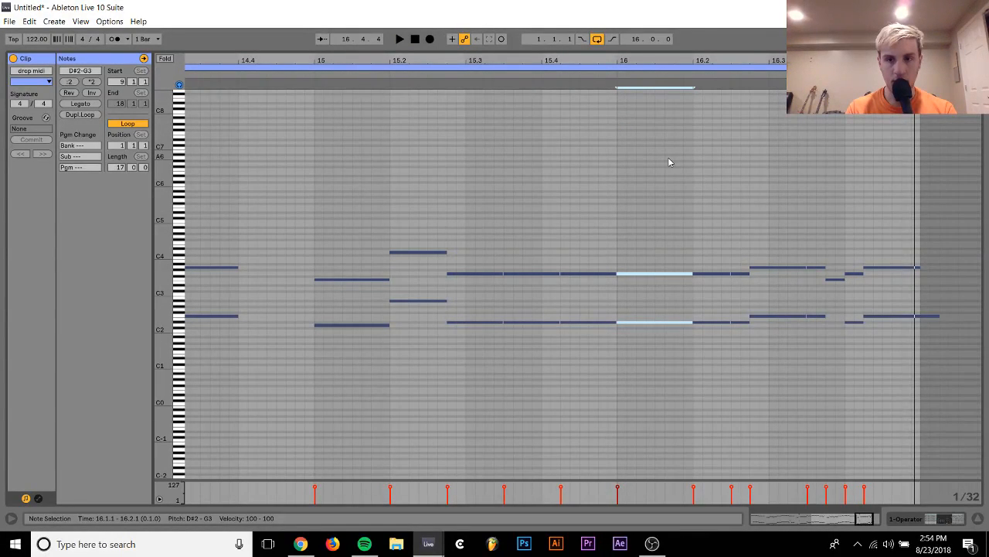
left_click(820, 316)
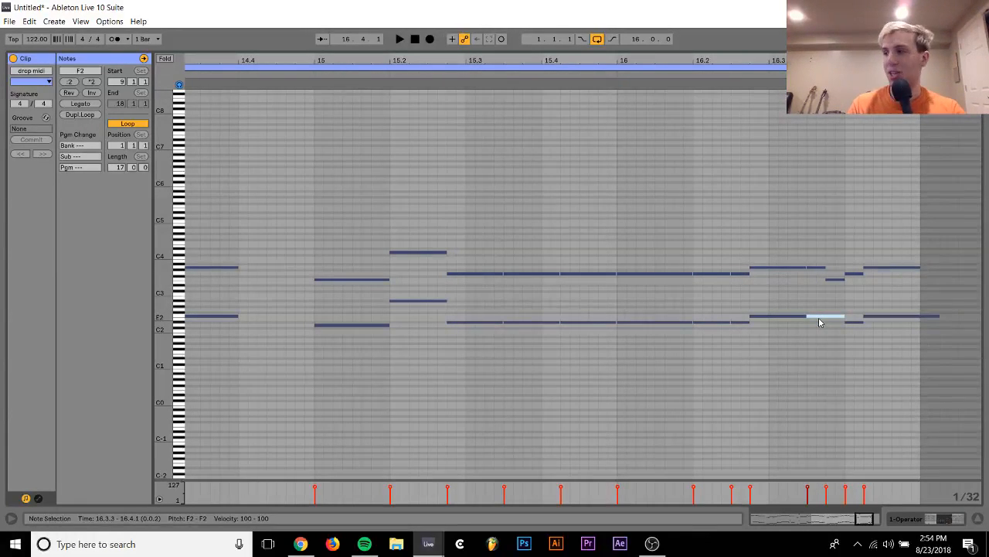
left_click(622, 85)
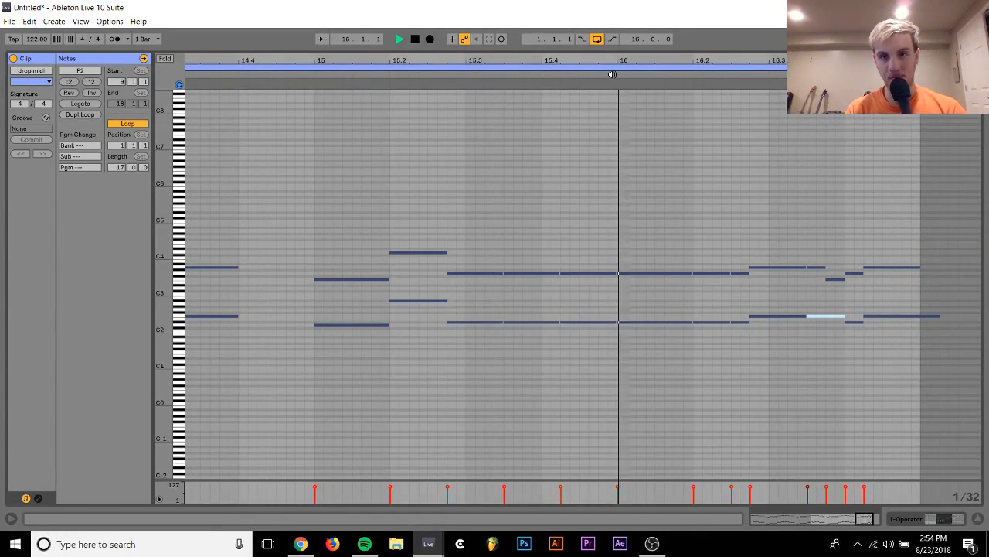
Open the first drop midi clip and examine its bar 4 ending around the A3 at 4.3.3 for comparison
left_click(952, 518)
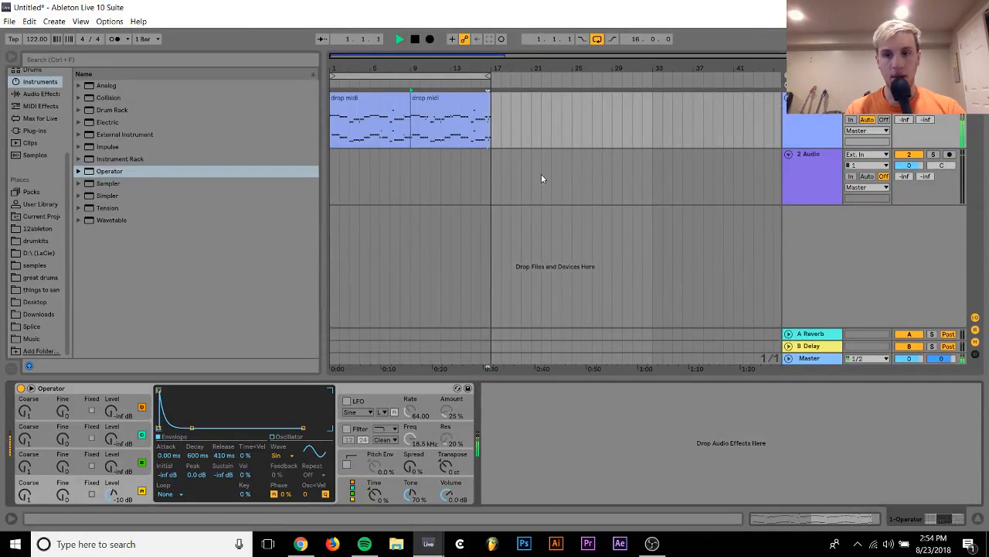
double_click(439, 97)
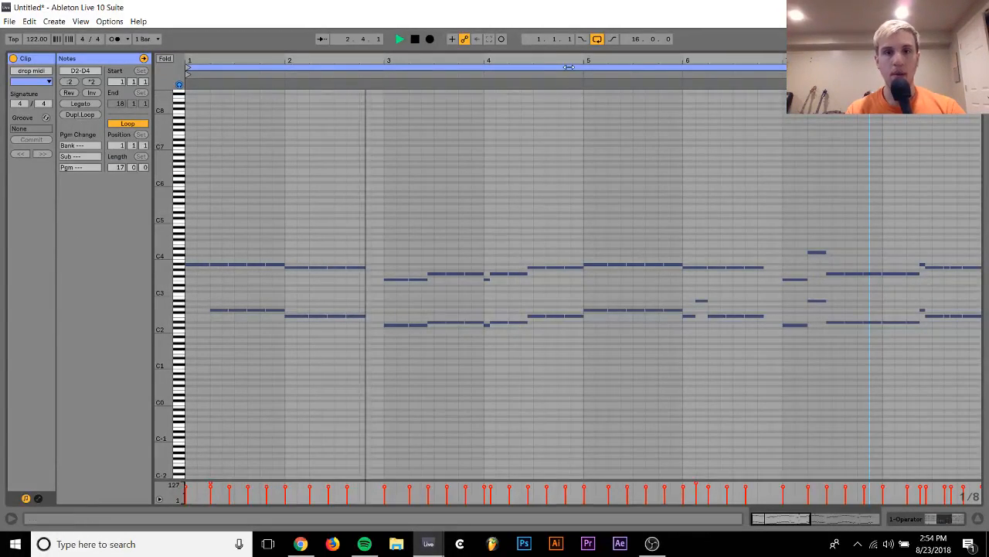
scroll(572, 170, "up", 5)
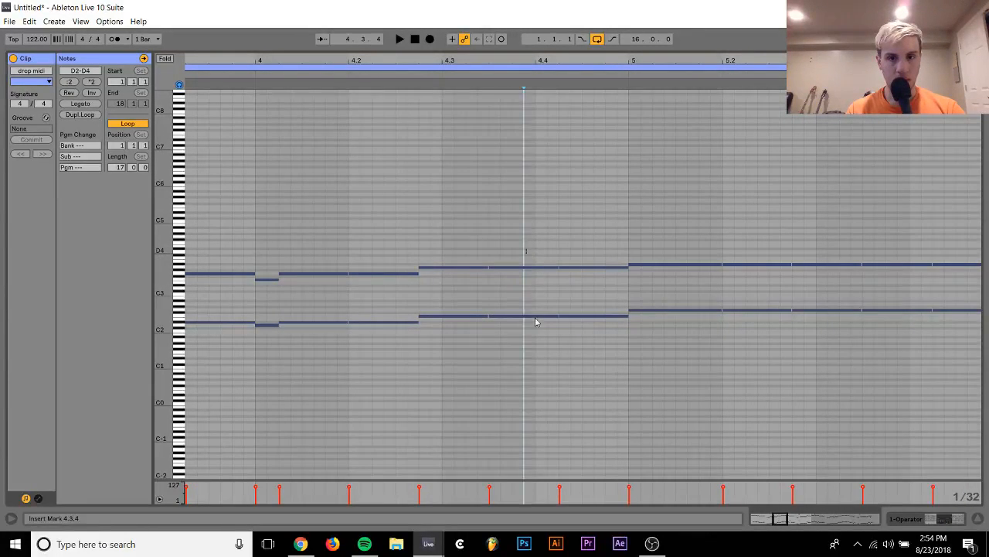
key("space")
left_click(534, 268)
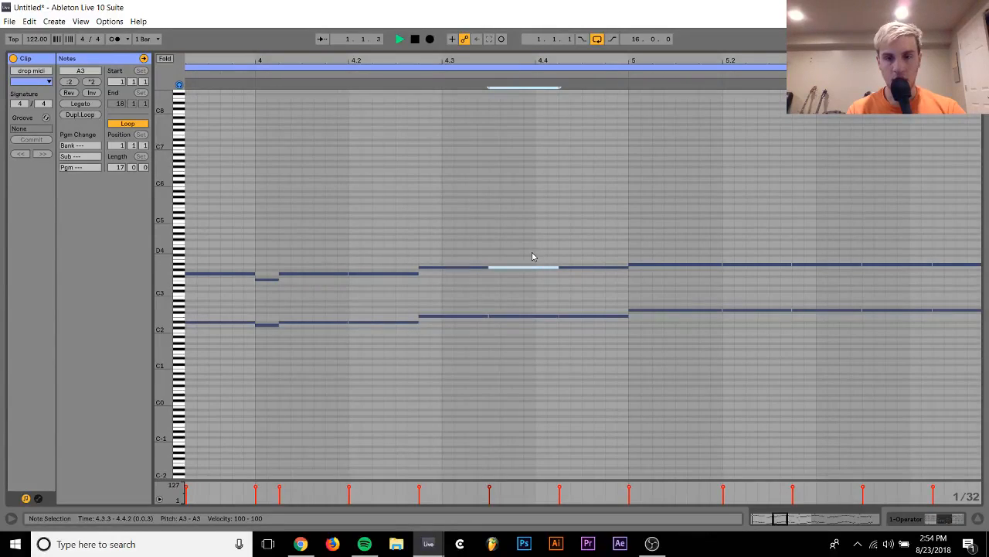
Return to the second drop midi clip and play the end of bar 16 around 16.3.3
left_click(920, 516)
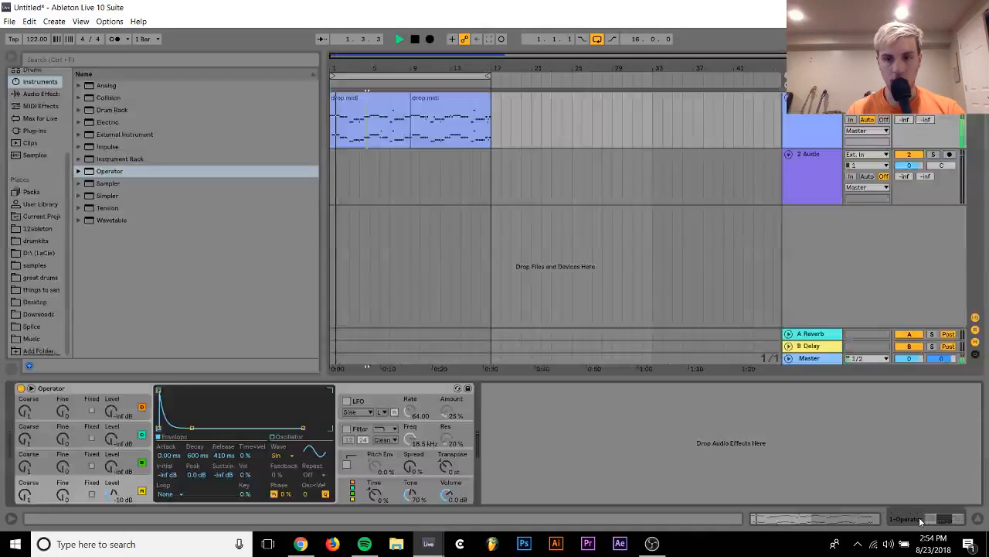
double_click(442, 93)
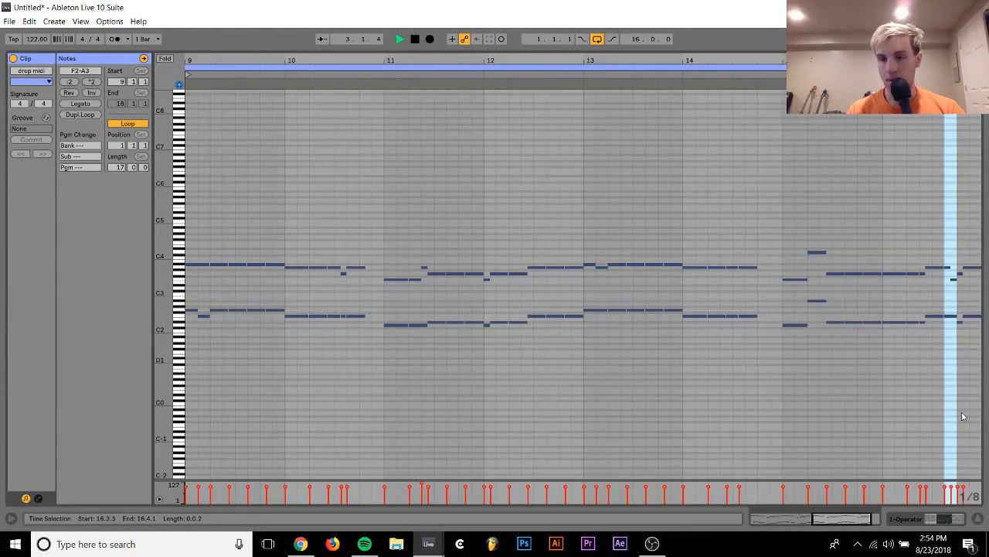
left_click(930, 519)
double_click(480, 97)
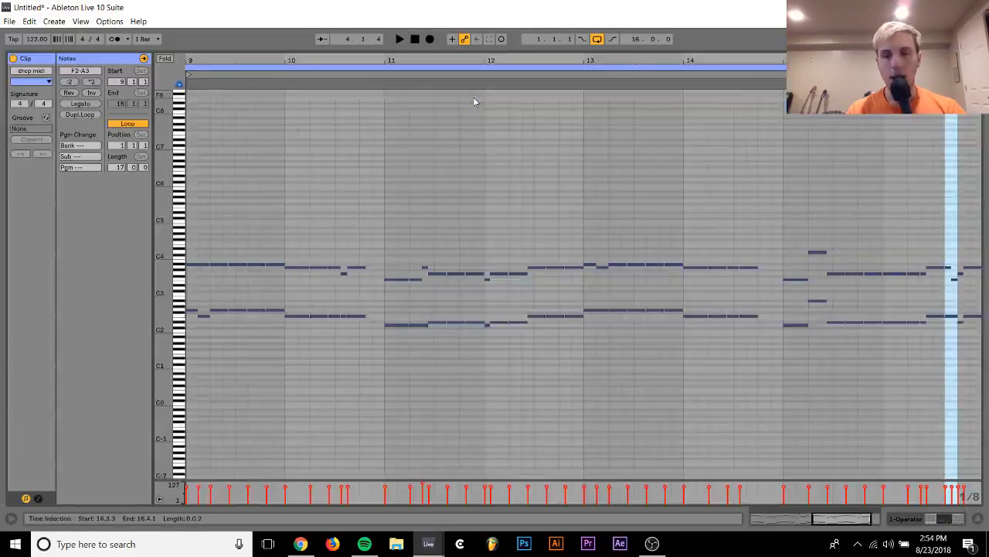
left_click_drag(964, 61, 729, 75)
left_click(640, 75)
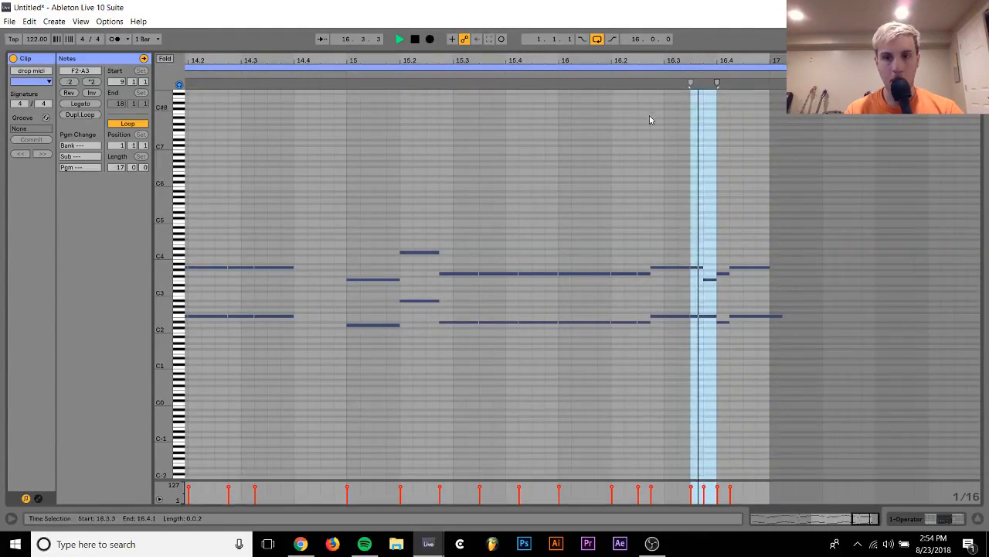
key("space")
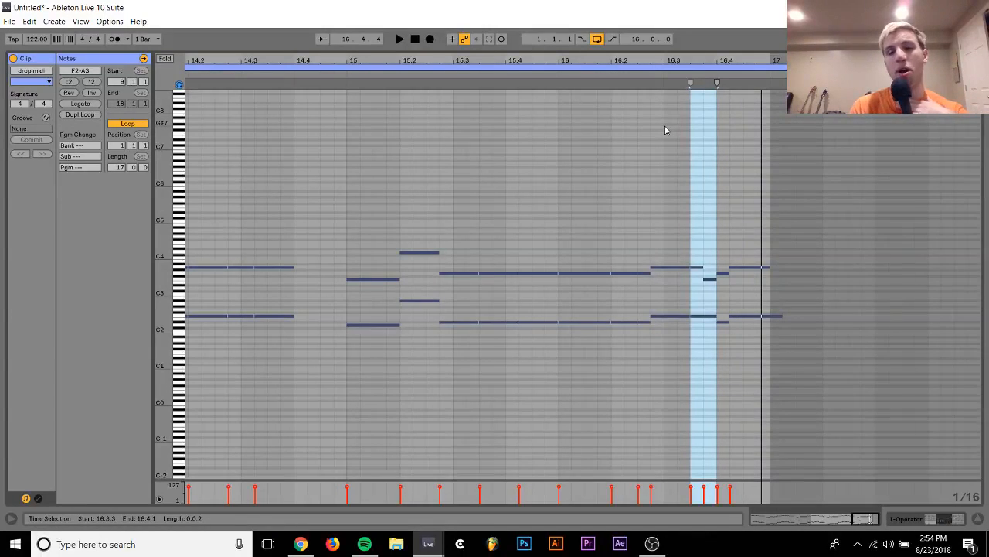
Try the short F3 note at 16.3.4 as G#3 and as G3
left_click(719, 273)
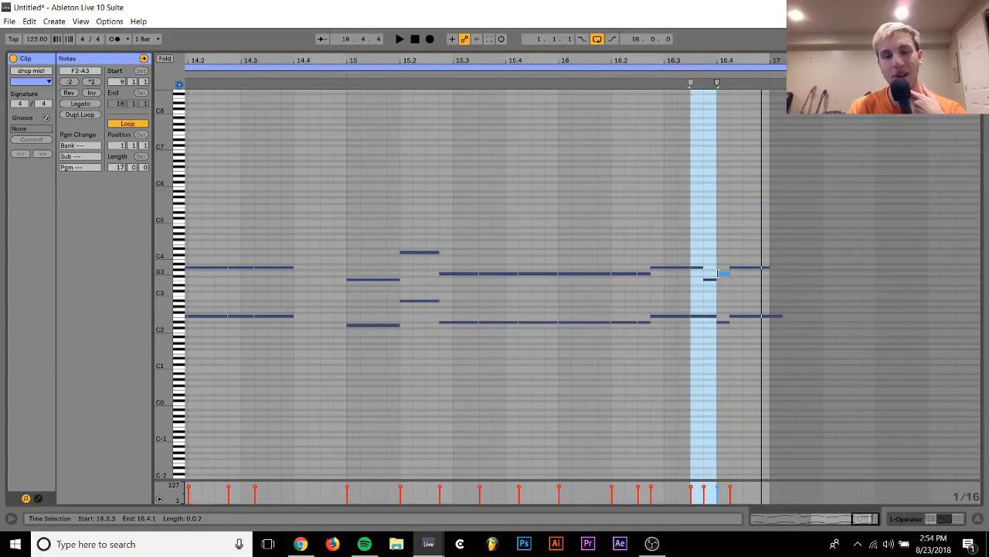
left_click(711, 279)
key("Up")
key("Up")
key("Up")
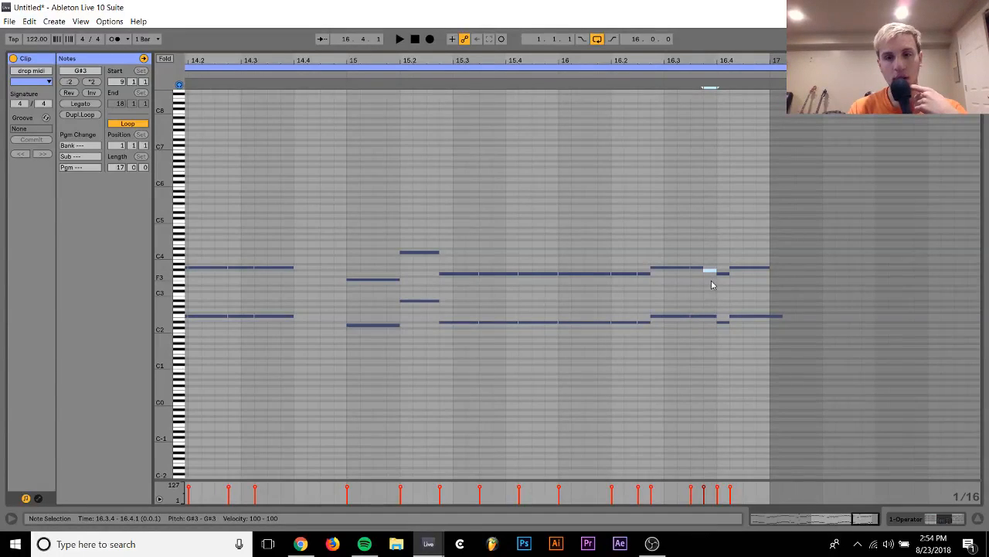
key("Down")
key("Down")
key("Down")
Try the short G3 at 16.4.1 as F2, restore it to G3, and replay the end of bar 16
key("Right")
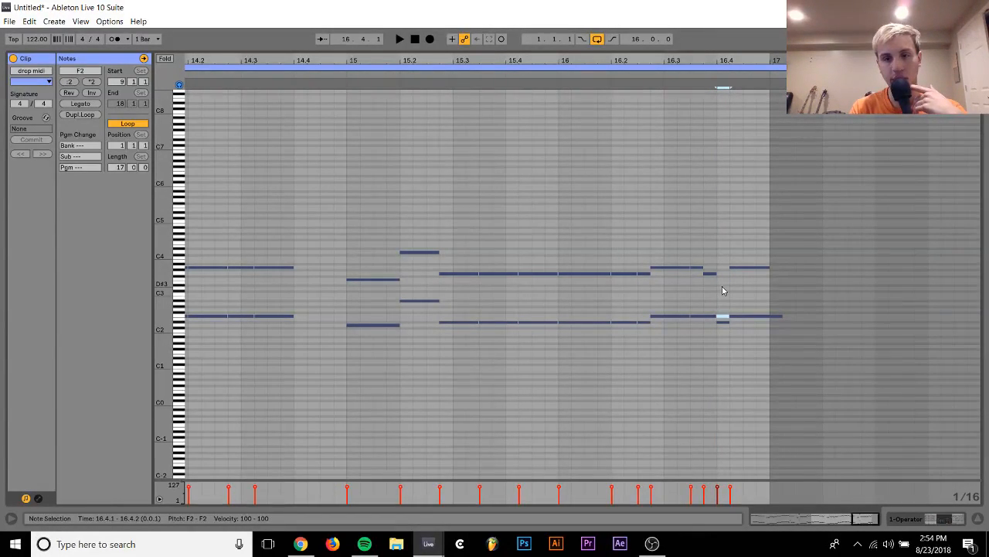
key("Up")
key("Up")
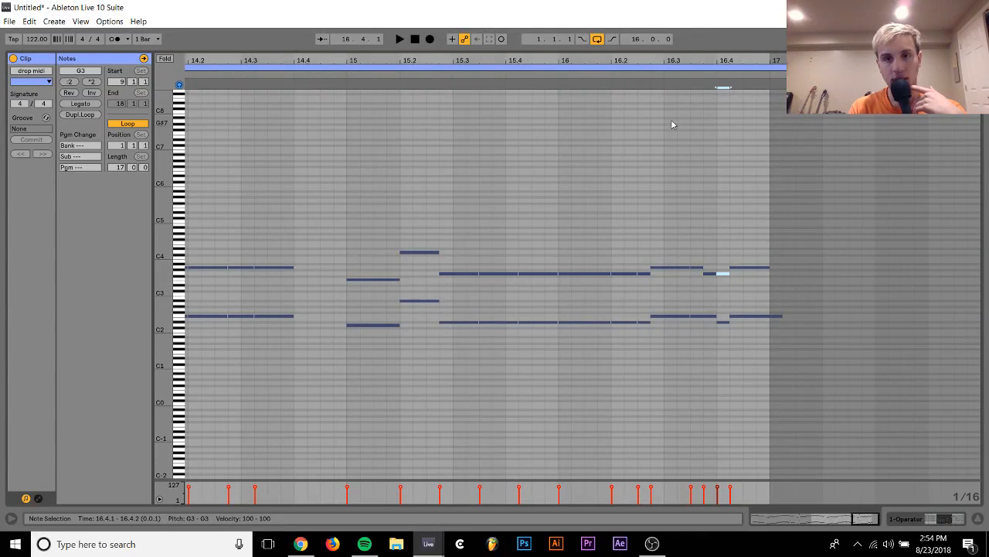
left_click(660, 75)
key("space")
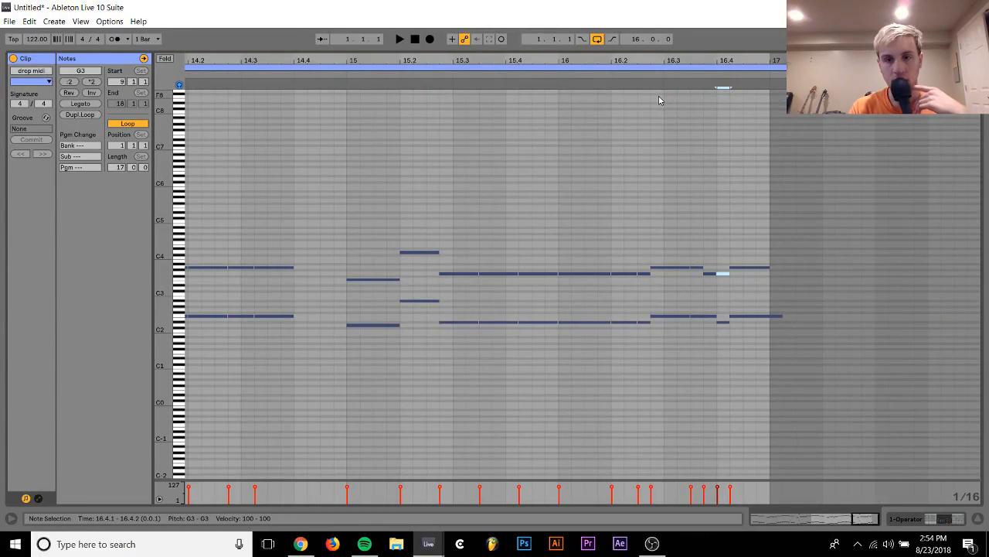
Raise the D#2 at 16.4.1 to F2 and delete the upper notes from 16.3.4 to the end of bar 16
left_click(721, 324)
key("Up")
key("Up")
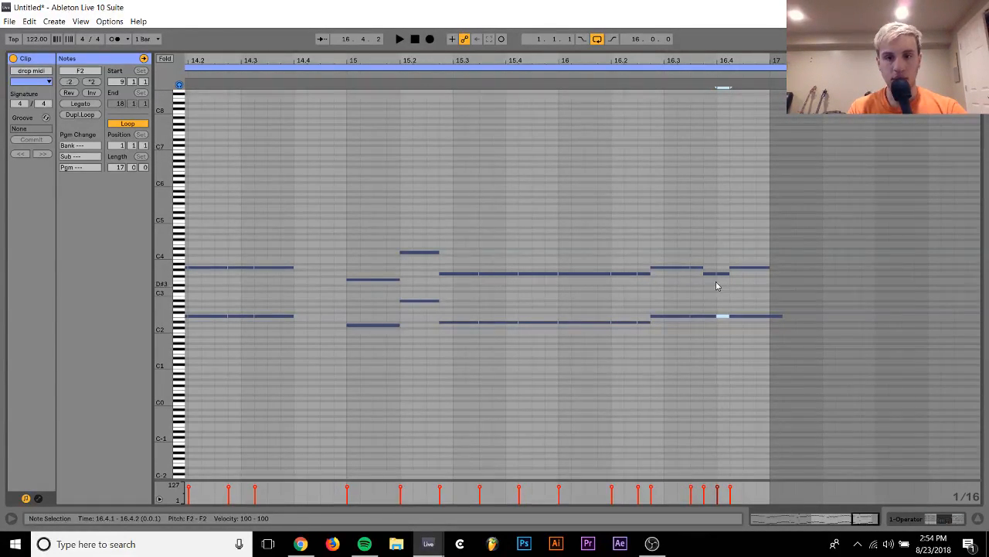
left_click_drag(708, 261, 753, 277)
key("Delete")
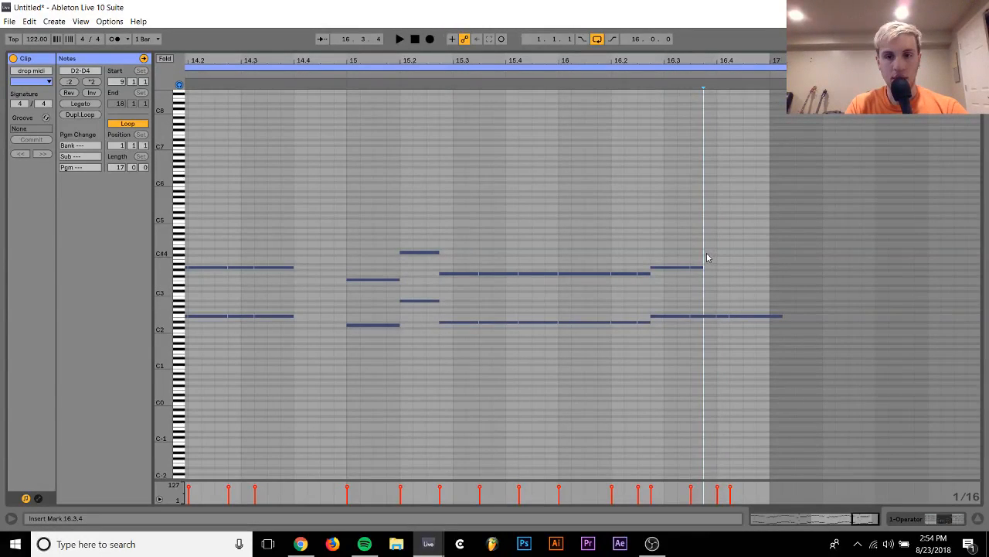
Lengthen the A3 and F2 notes at 16.3.3 to end at 16.4.2 and duplicate them to fill the bar up to 17.1.1
left_click_drag(696, 251, 697, 278)
key("shift+Right")
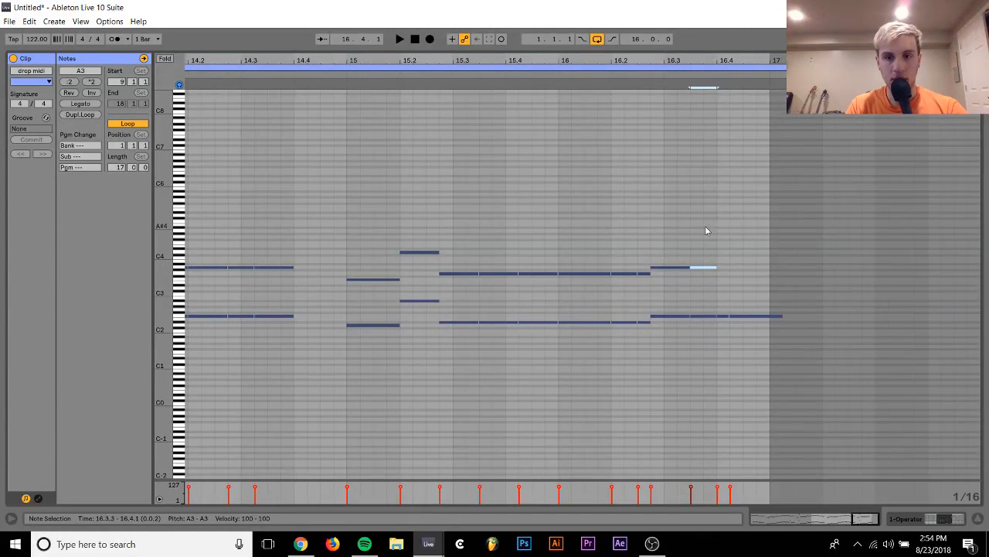
left_click_drag(705, 230, 702, 349)
key("ctrl+d")
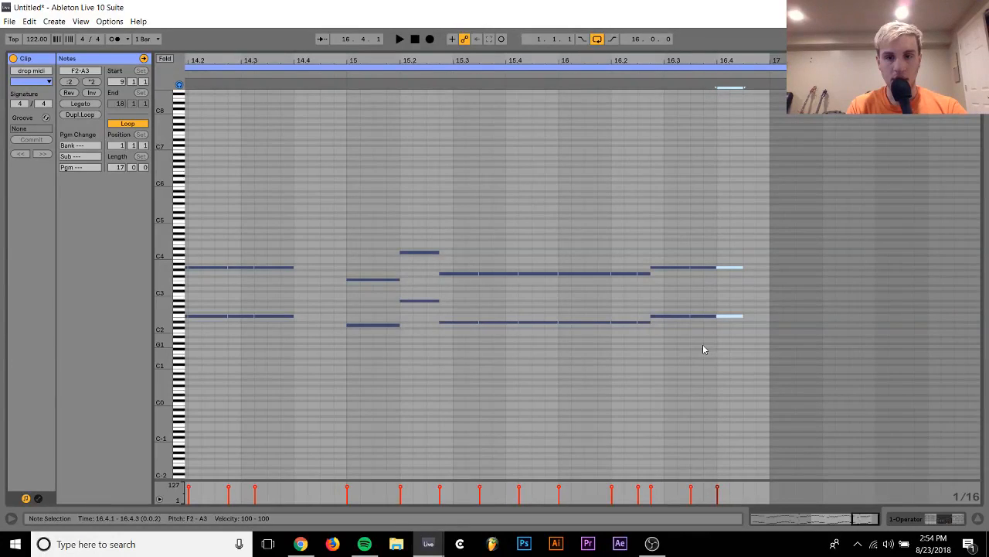
key("ctrl+z")
key("shift+Right")
key("ctrl+d")
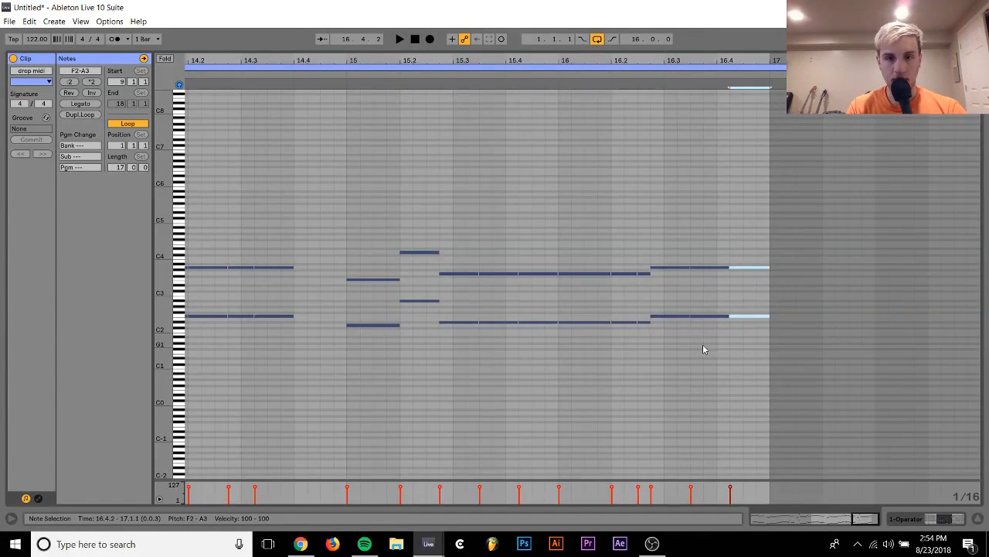
Raise the duplicated notes at 16.4.2 to G2 and A#3, delete the leftover F2 beneath them, and play bar 16
key("Up")
key("Up")
left_click(747, 262)
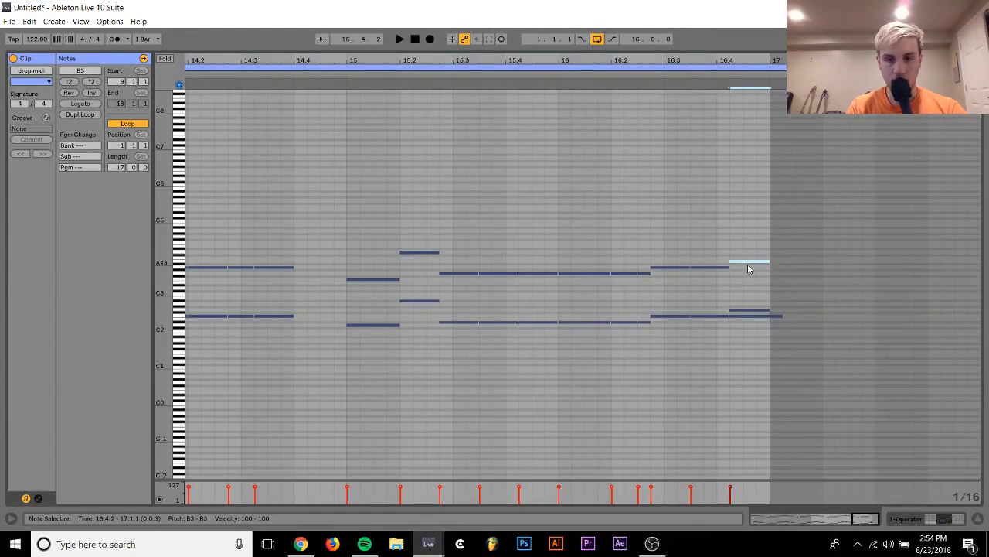
key("Down")
left_click(746, 316)
key("Delete")
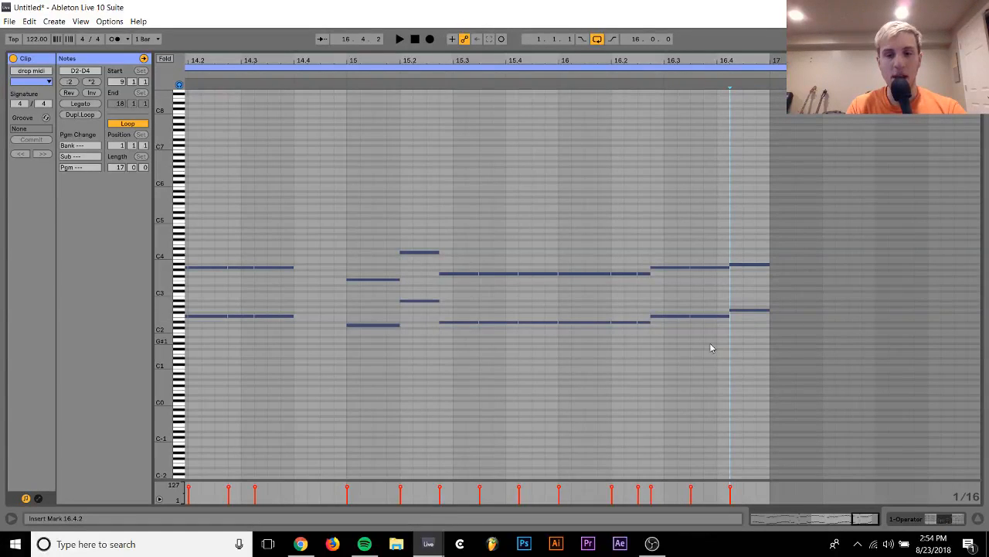
left_click_drag(610, 377, 750, 194)
key("space")
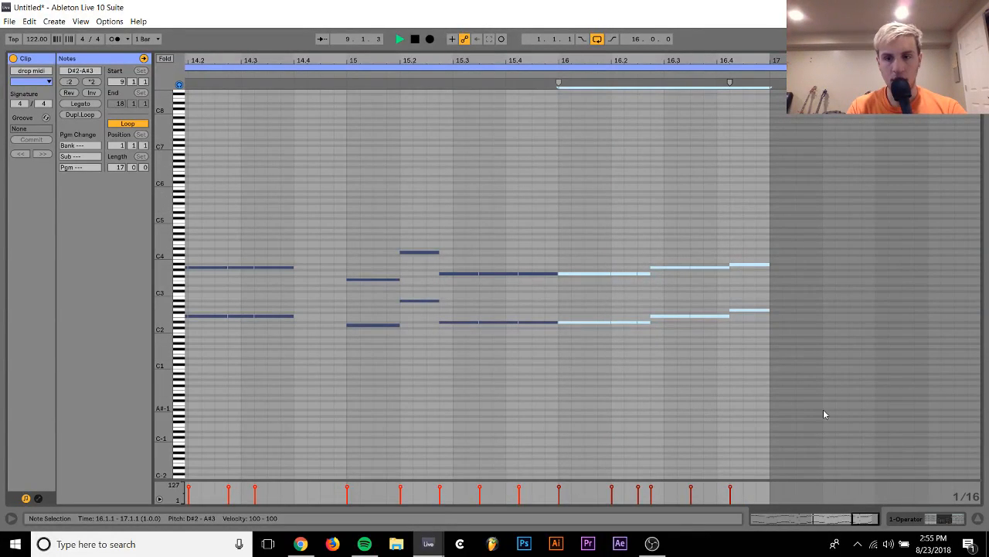
Consolidate the two drop midi clips in the arrangement into one clip spanning bars 1 to 17
left_click(909, 517)
left_click(443, 102)
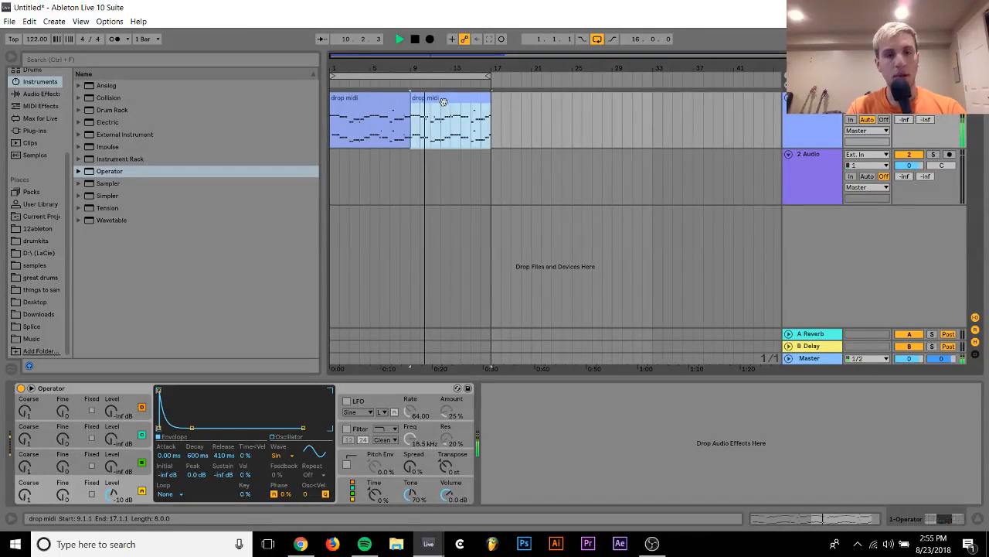
left_click(392, 99, "shift")
key("ctrl+j")
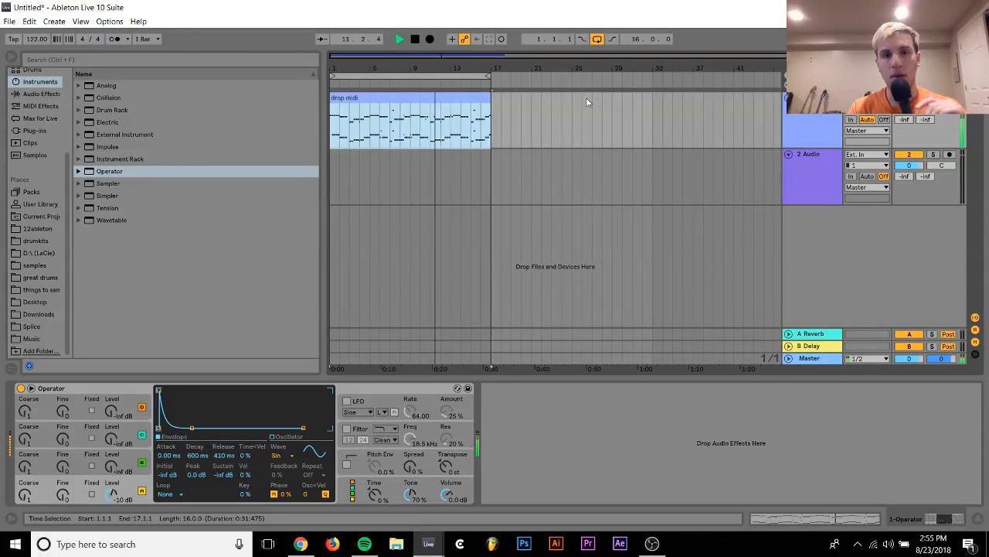
Add a Reverb after Operator with Dry/Wet at 22% and Decay Time at 1.68 s
left_click(32, 94)
scroll(232, 317, "down", 5)
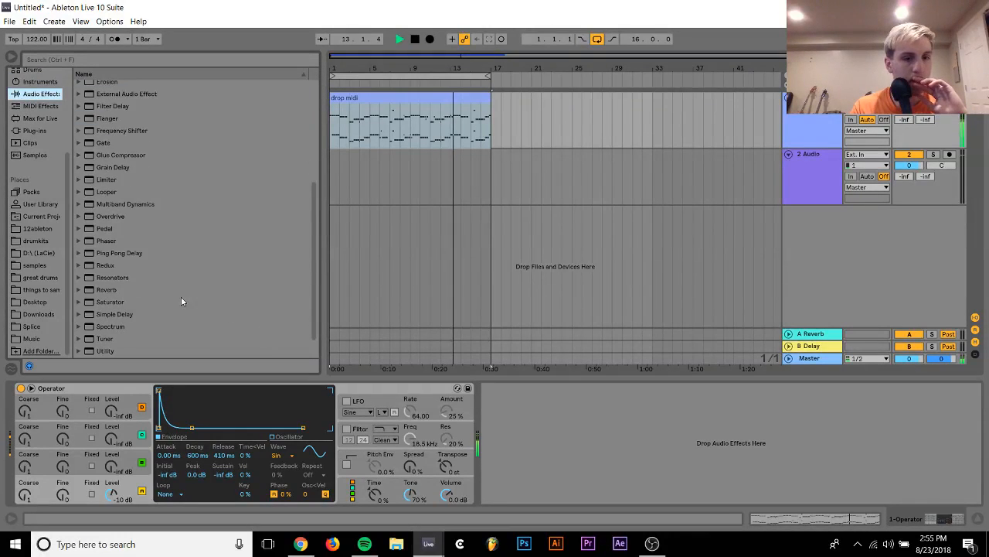
double_click(108, 291)
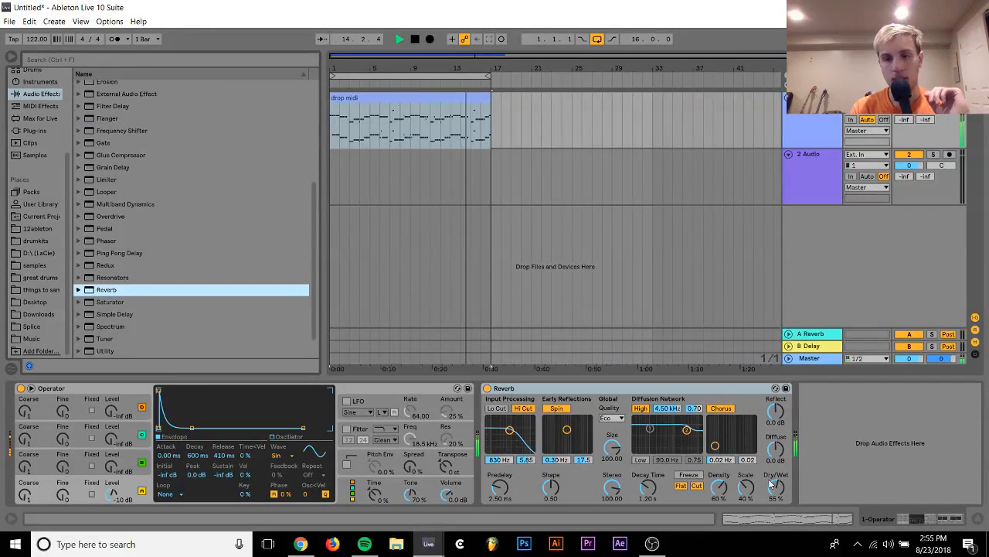
left_click_drag(771, 483, 772, 495)
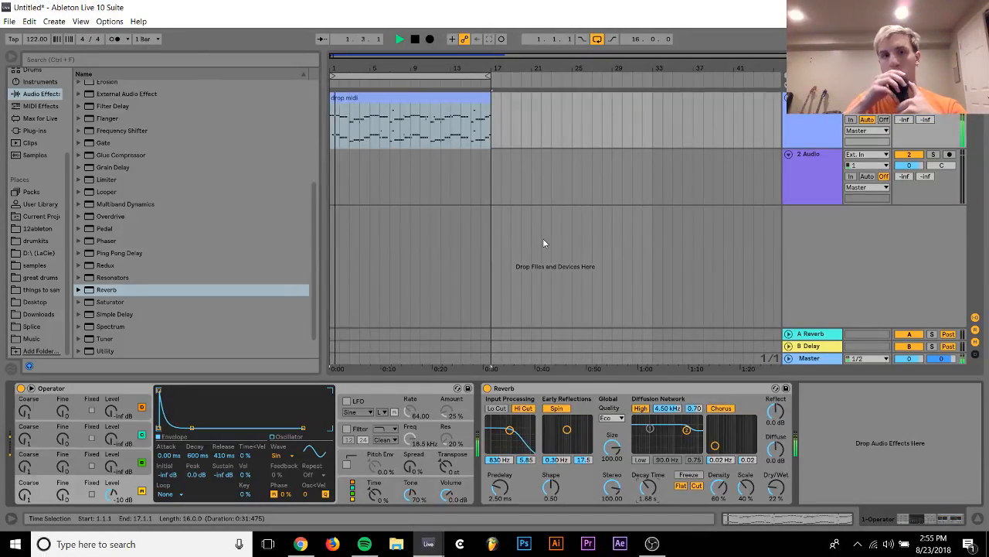
Play the opening bars of the consolidated clip with the reverb applied and select the clip
key("space")
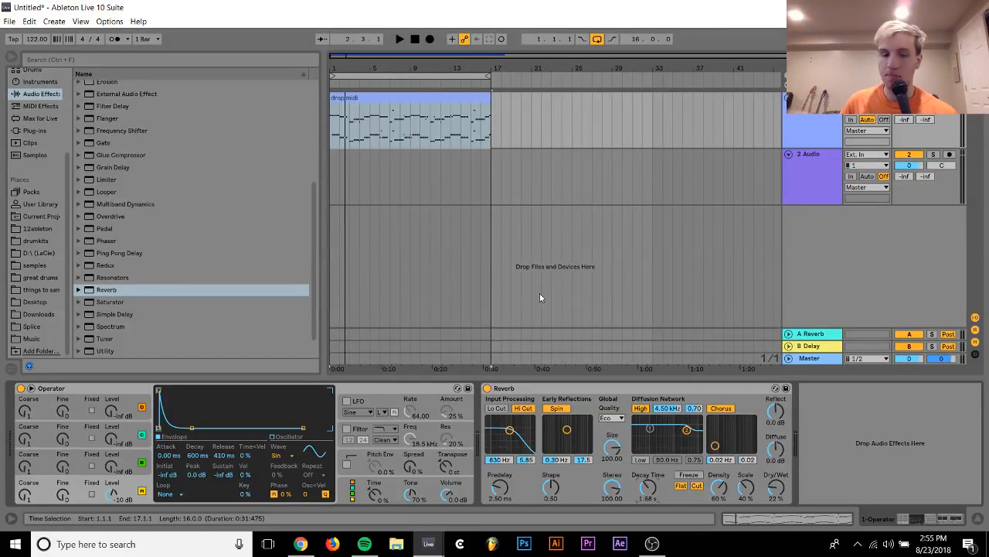
key("space")
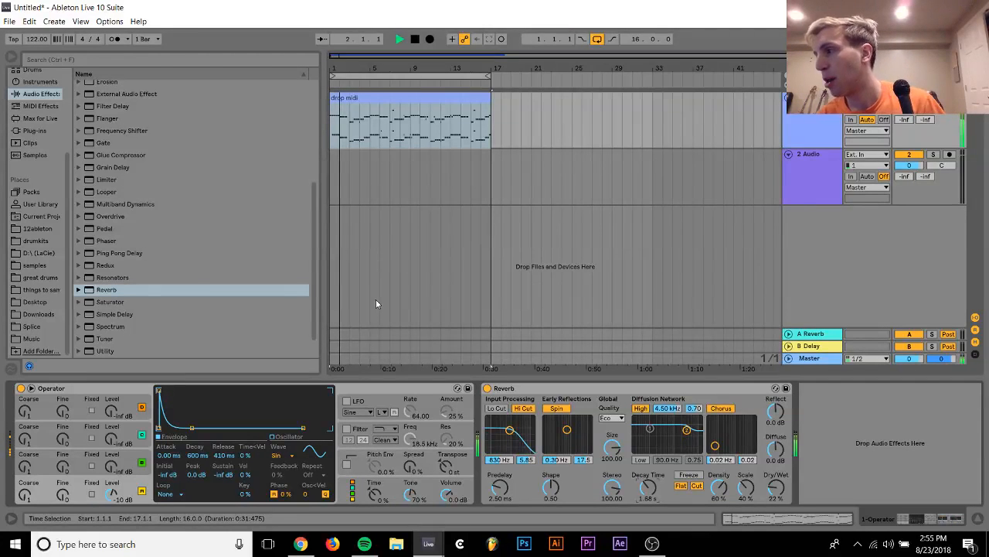
key("space")
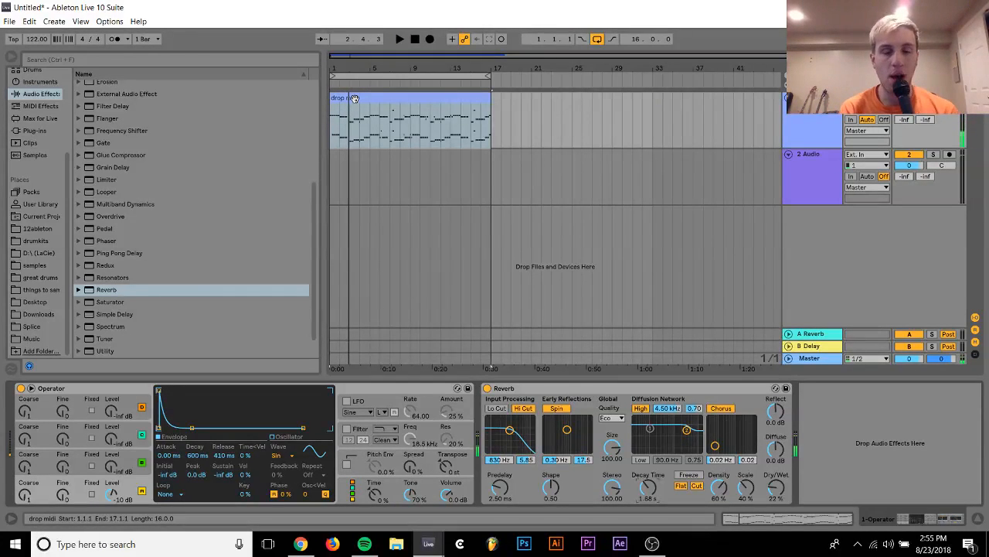
left_click(354, 98)
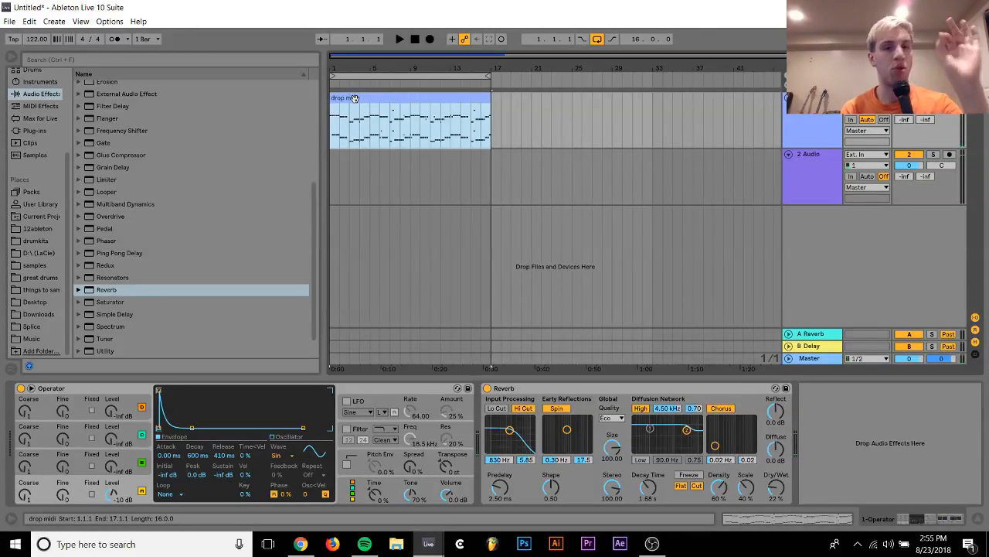
Look over all notes of the consolidated drop midi clip and play its opening bar
double_click(355, 98)
key("ctrl+a")
key("space")
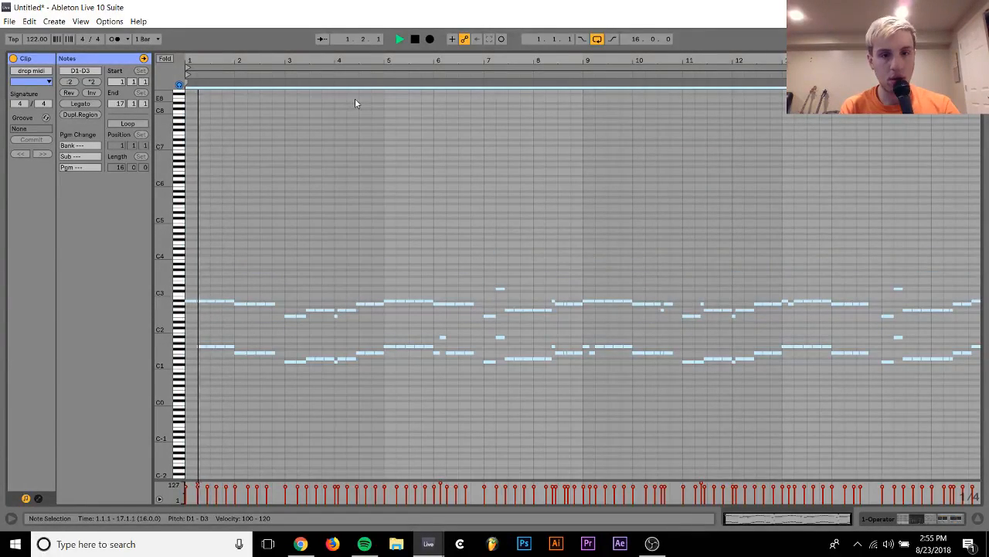
left_click(934, 520)
key("space")
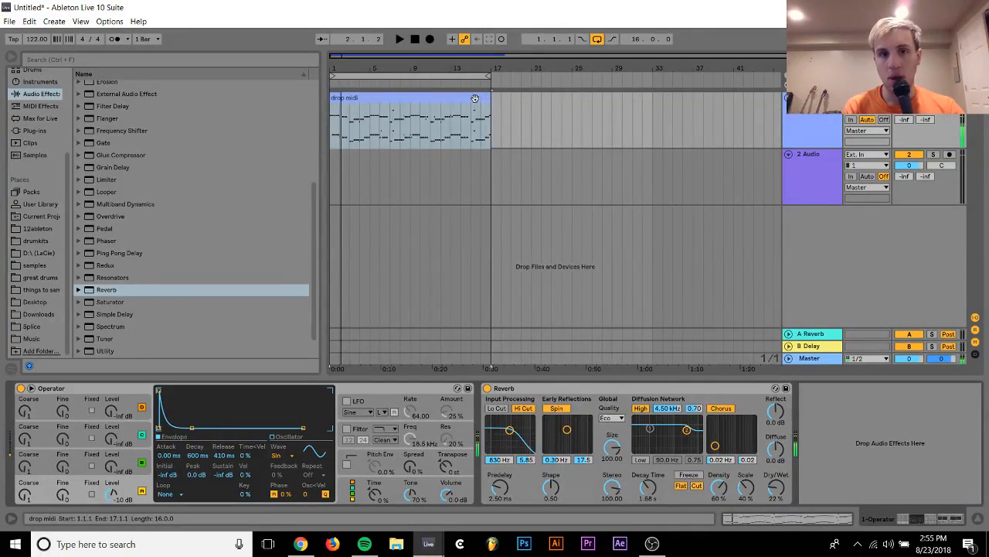
Export the consolidated drop midi clip to the LaCie (D:) drive as the MIDI file "drop midi 2"
left_click(475, 98)
key("ctrl+shift+e")
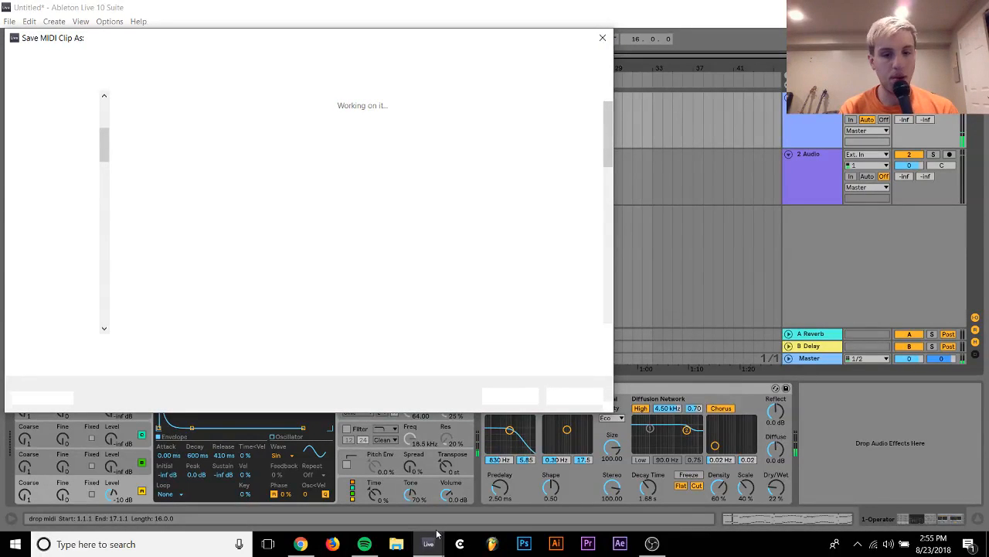
mouse_move(430, 543)
left_click(399, 507)
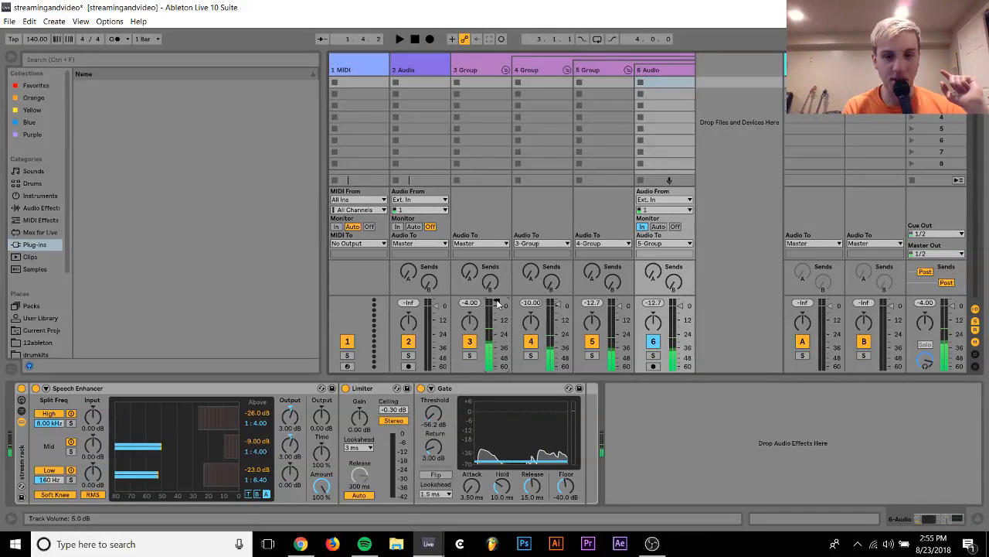
mouse_move(428, 543)
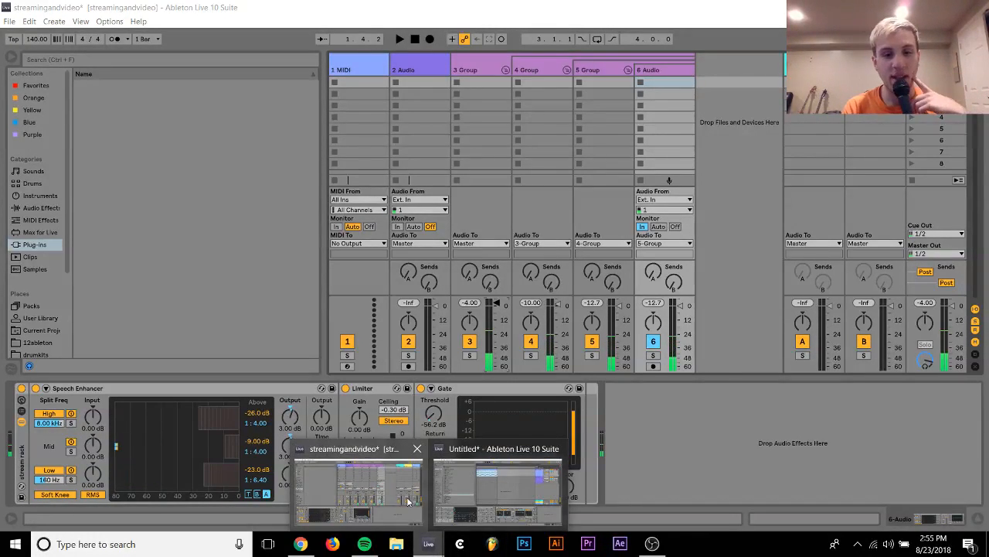
left_click(459, 498)
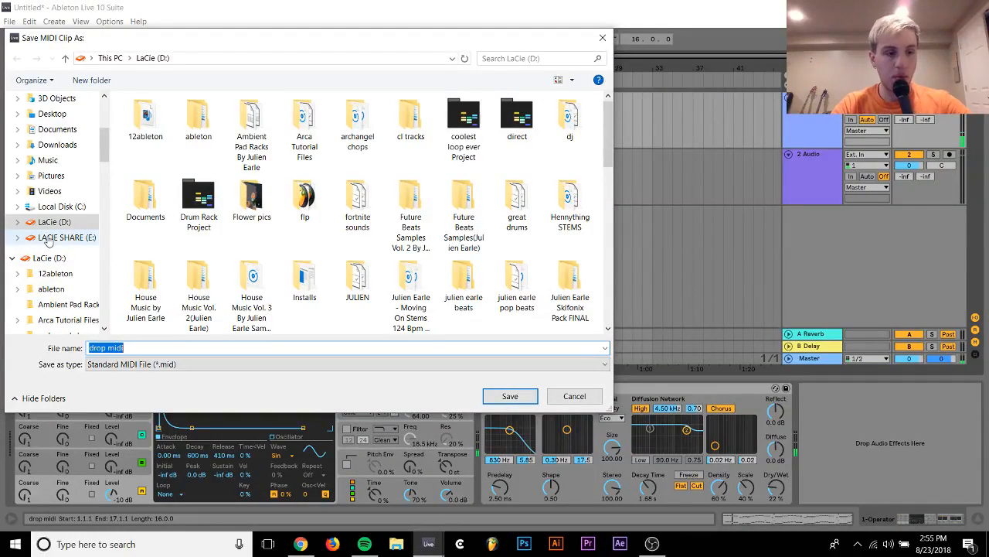
key("Right")
key("Return")
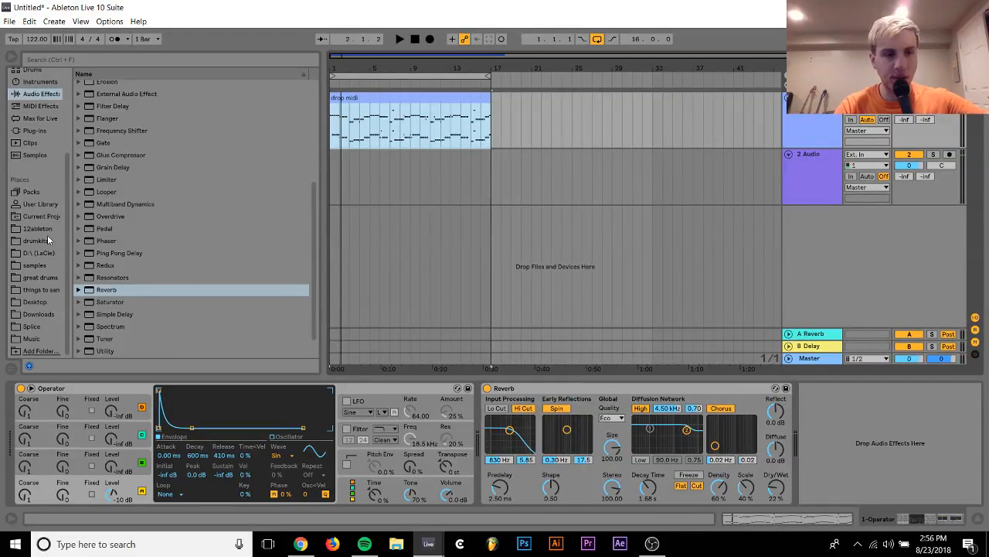
Open the recent set "anything" without saving the changes to the untitled set
left_click(9, 20)
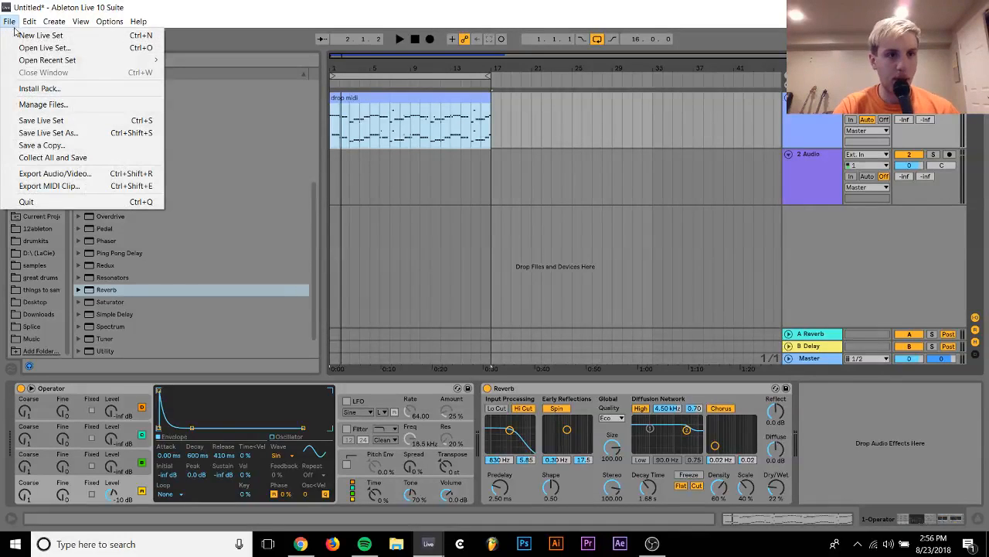
mouse_move(62, 61)
left_click(234, 60)
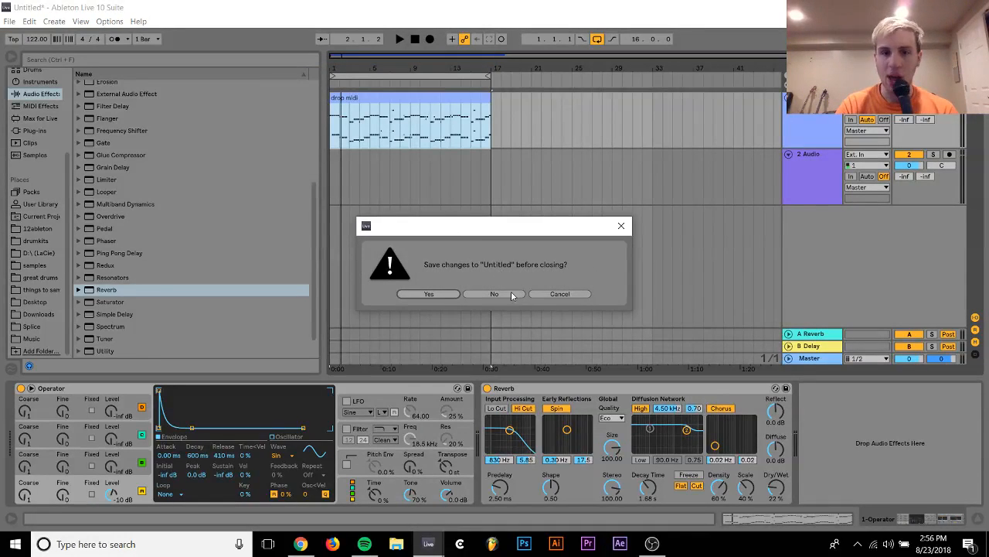
left_click(495, 295)
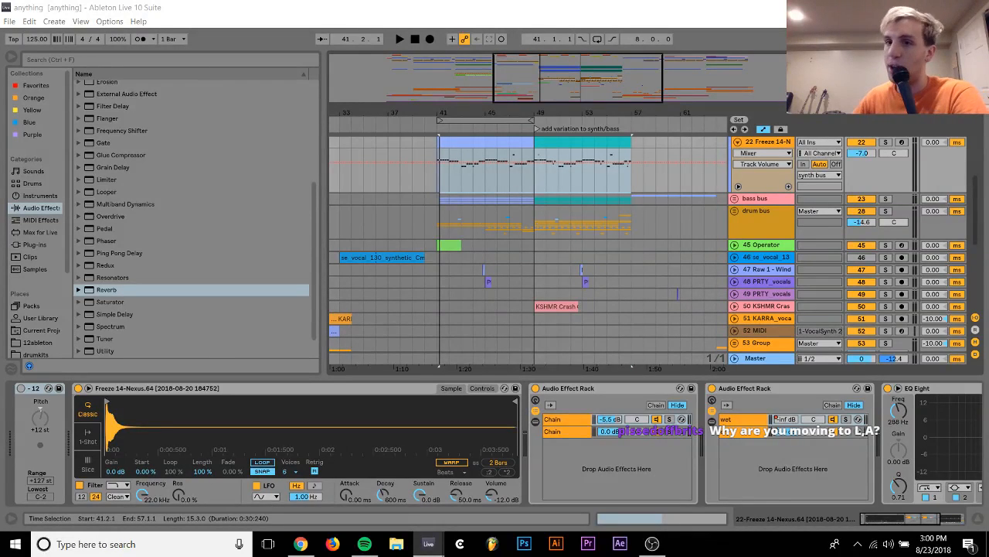
Place drop midi 2.mid from the D: drive on track 22 at bar 41 without importing its tempo and time signature data
left_click(738, 142)
left_click(735, 167)
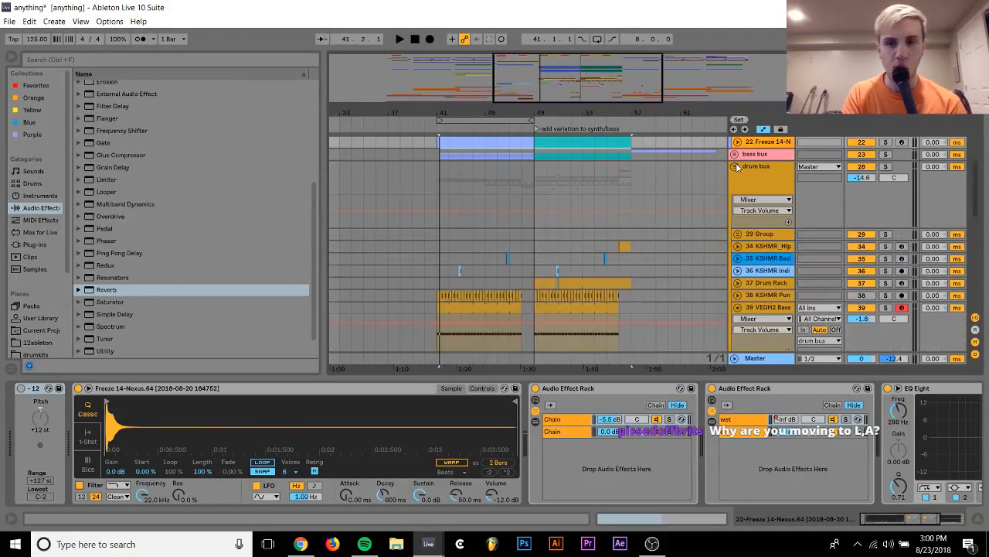
left_click(739, 167)
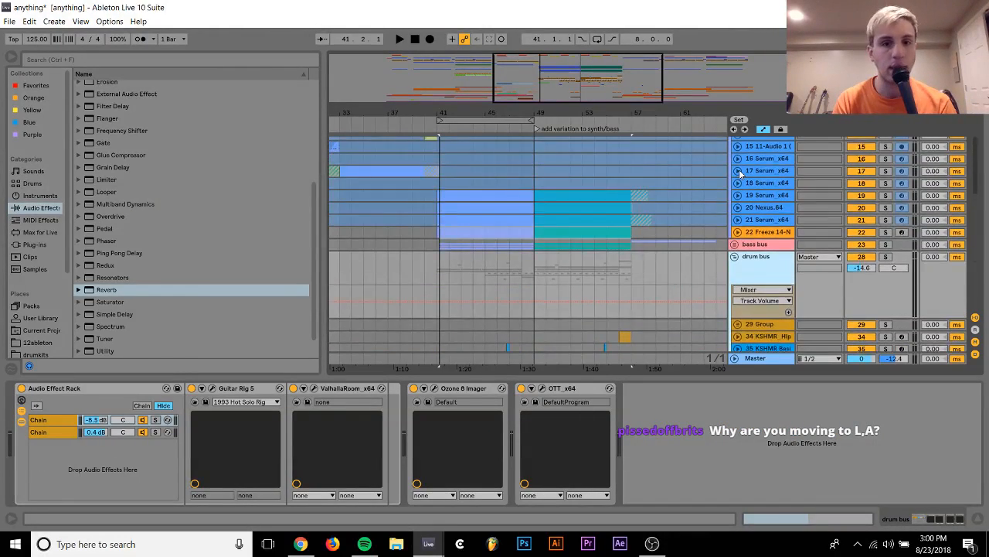
left_click(977, 520)
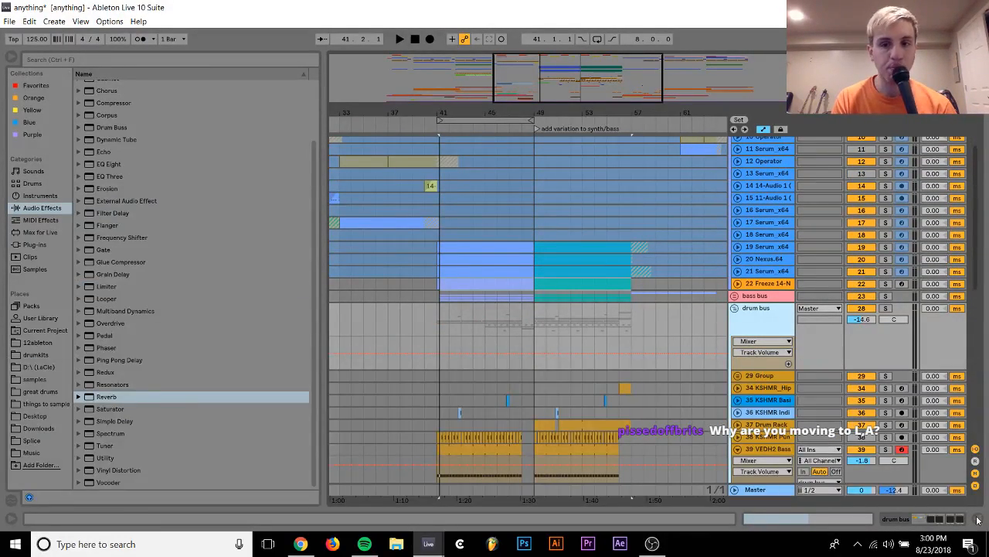
left_click(737, 283)
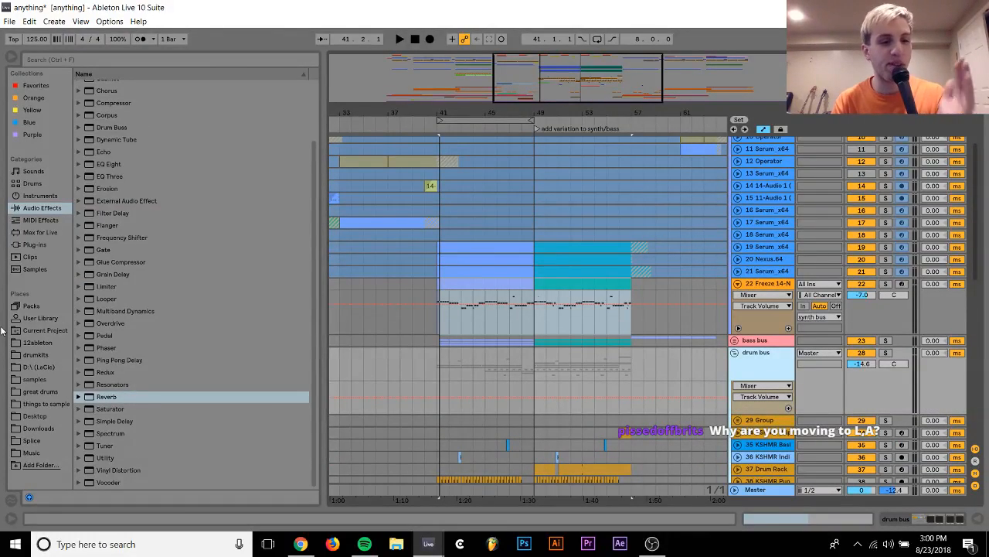
left_click(41, 366)
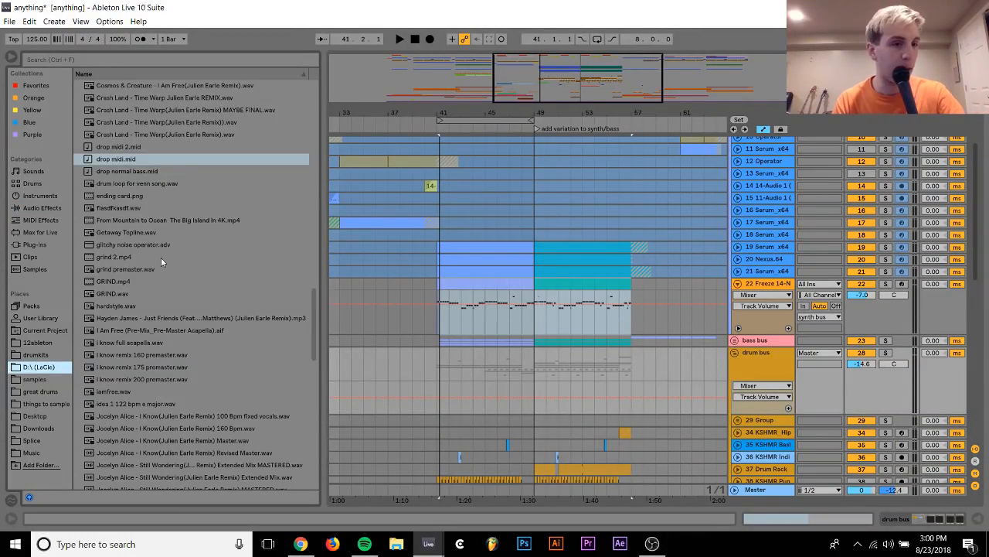
mouse_move(118, 152)
left_mouse_down()
mouse_move(239, 193)
mouse_move(387, 297)
mouse_move(443, 296)
left_mouse_up()
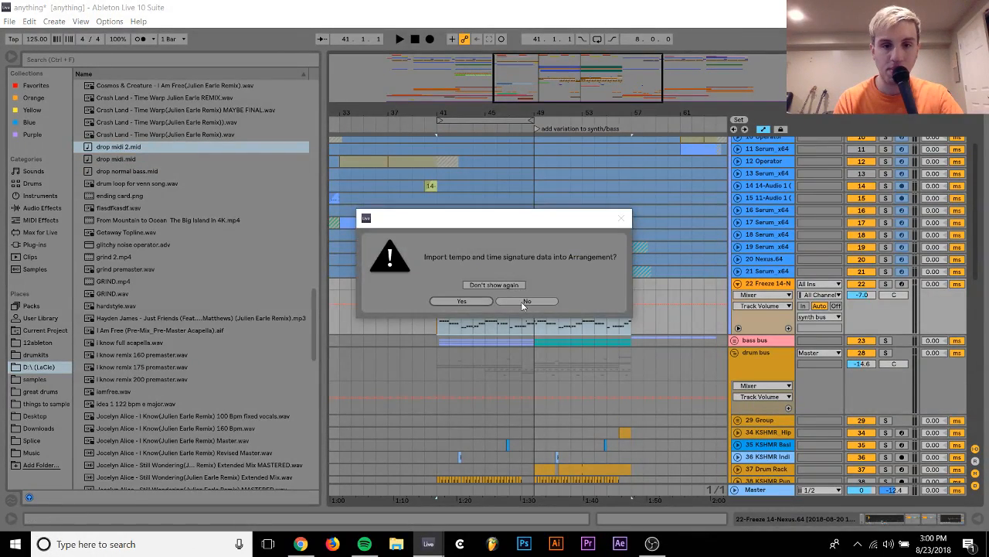
left_click(522, 301)
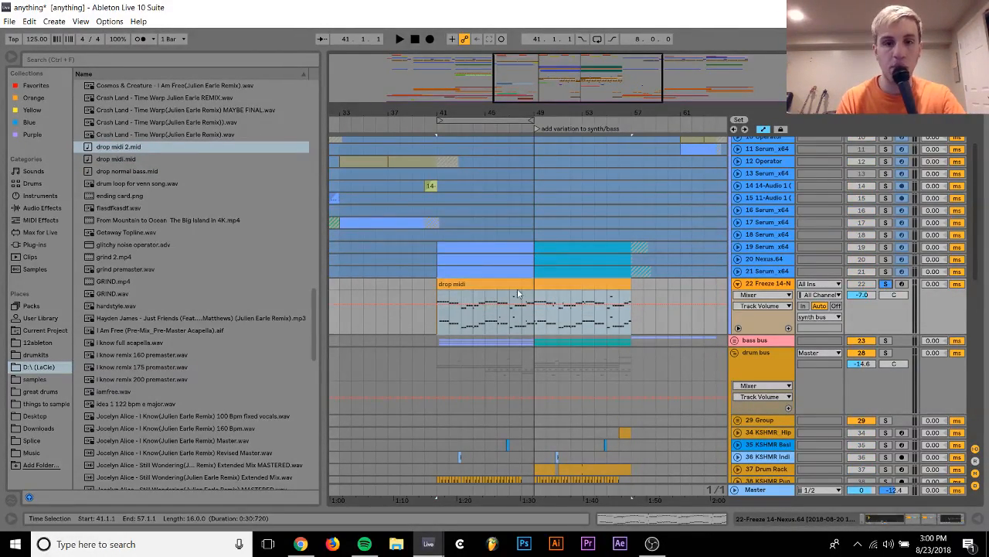
Delete the lower-octave notes from the drop midi clip on track 22 and play it from bar 41
double_click(504, 284)
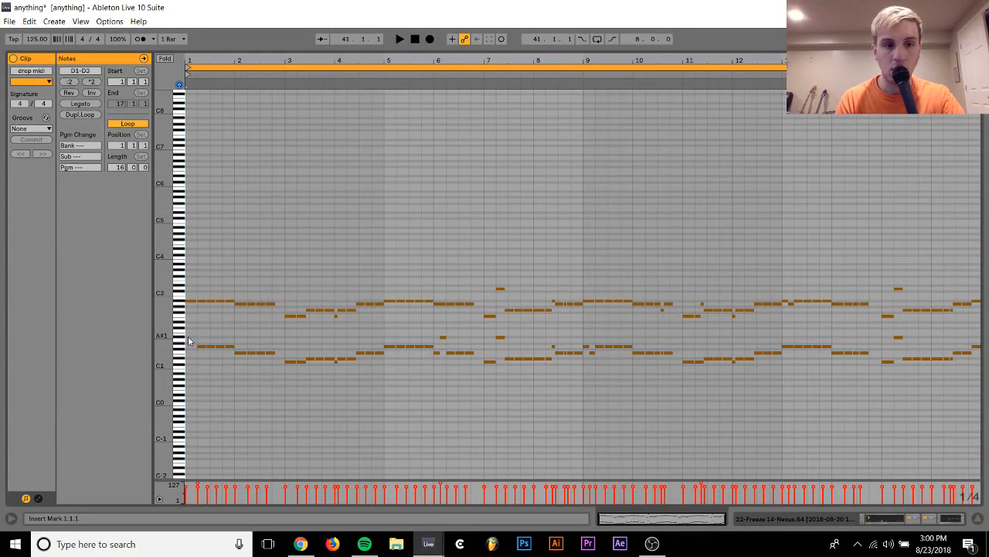
left_click_drag(195, 325, 983, 476)
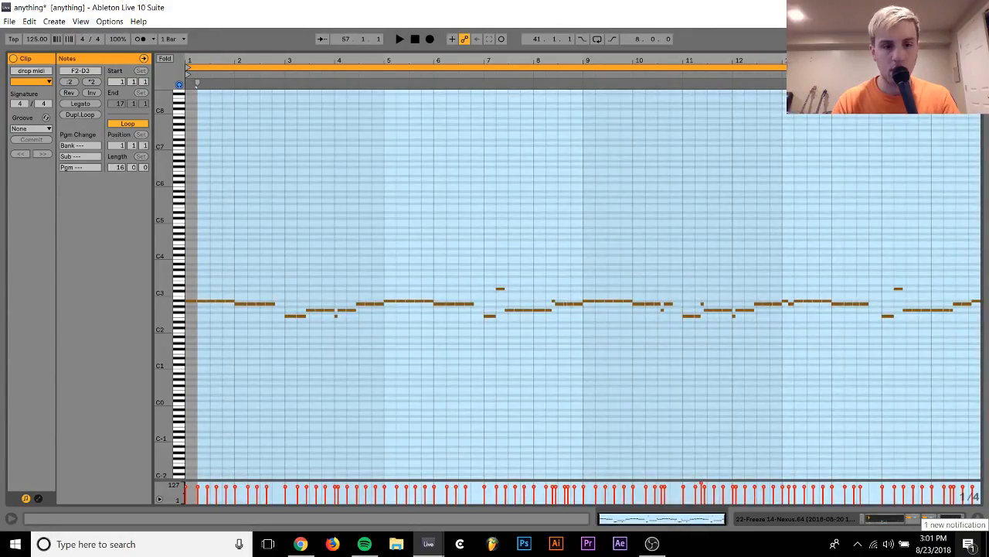
key("Delete")
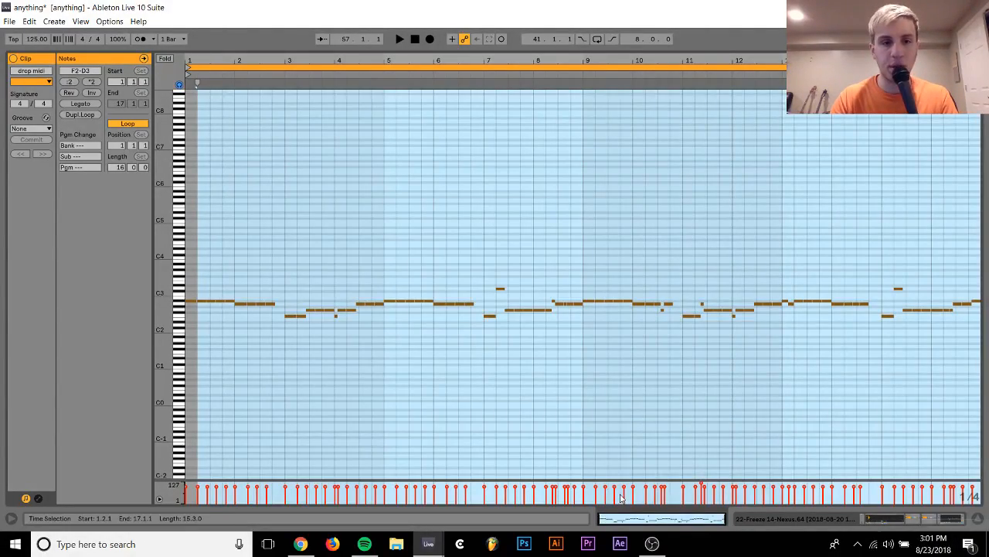
key("space")
left_click(882, 518)
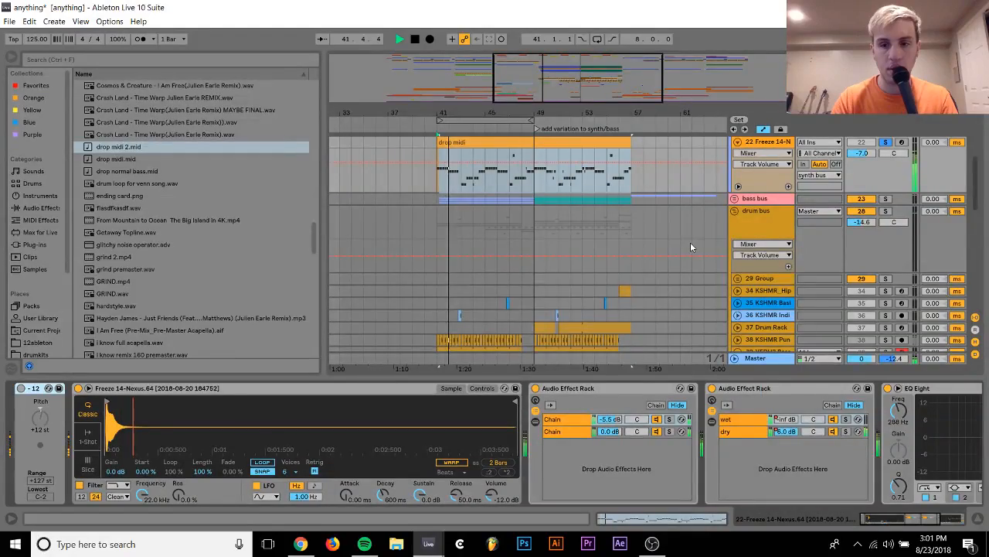
scroll(690, 242, "up", 3)
key("space")
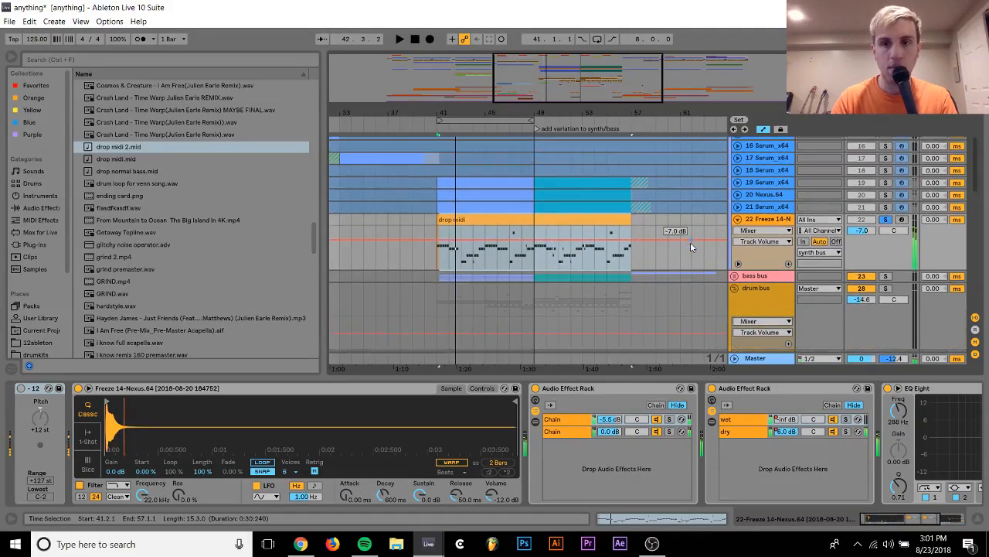
Unfreeze tracks 19 to 21, the Serum and Nexus layers above track 22
left_click(766, 207)
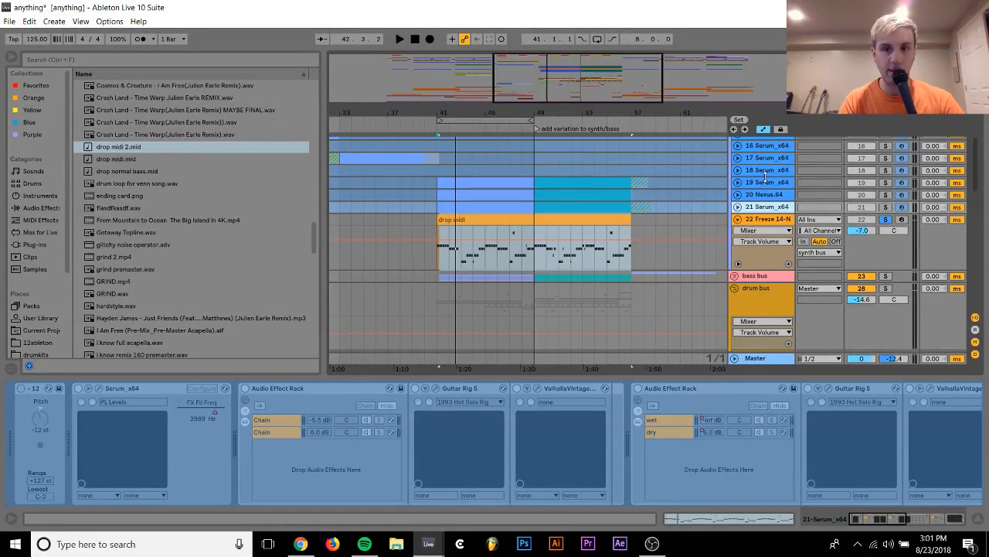
left_click(766, 181)
right_click(765, 181)
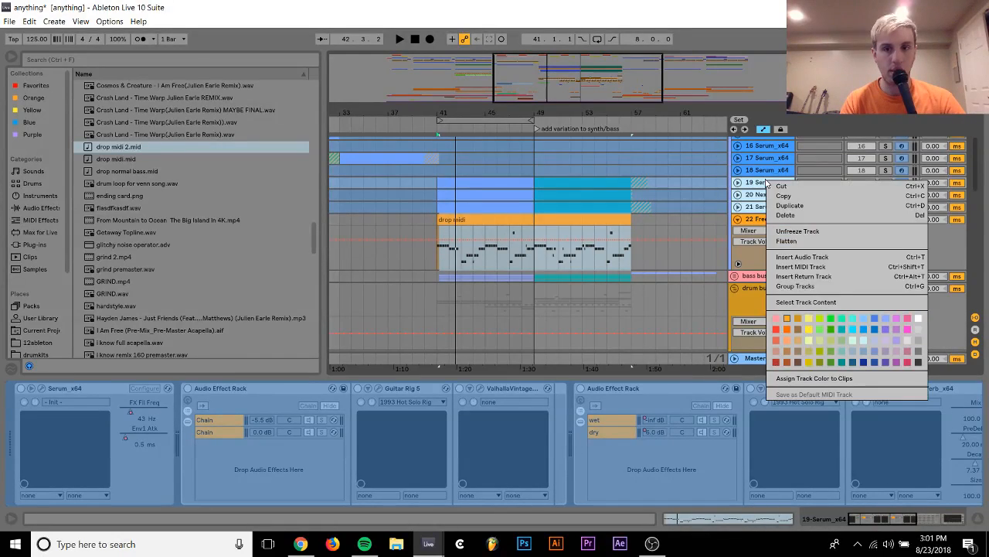
left_click(797, 231)
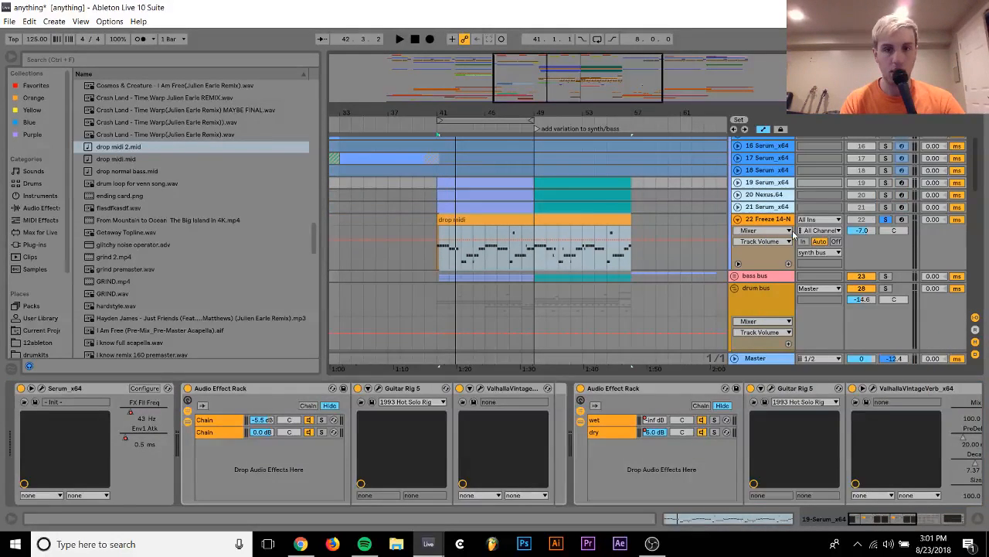
Copy the drop midi clip from track 22 to tracks 21, 20 and 19 at bar 41, replacing their old clips
left_click(475, 220)
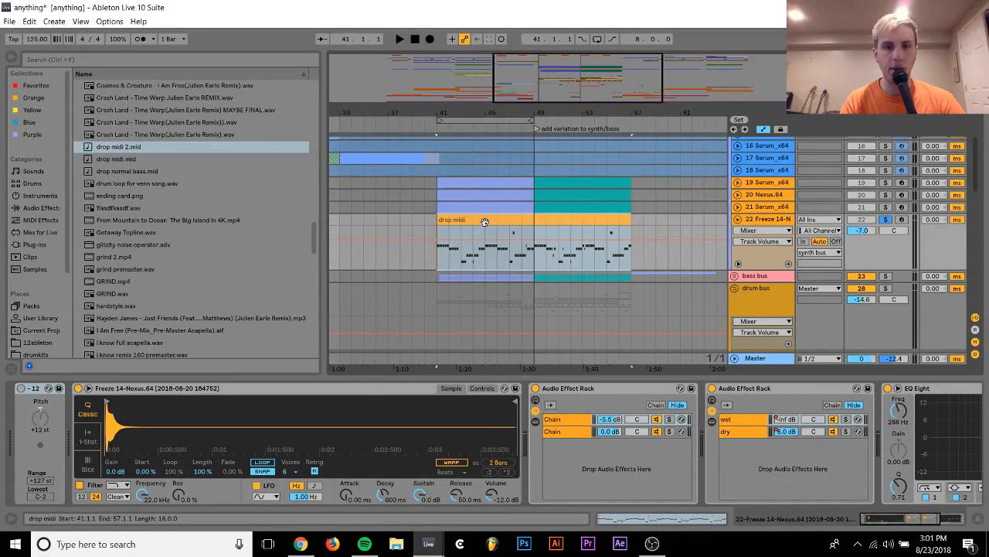
left_click_drag(494, 220, 494, 208)
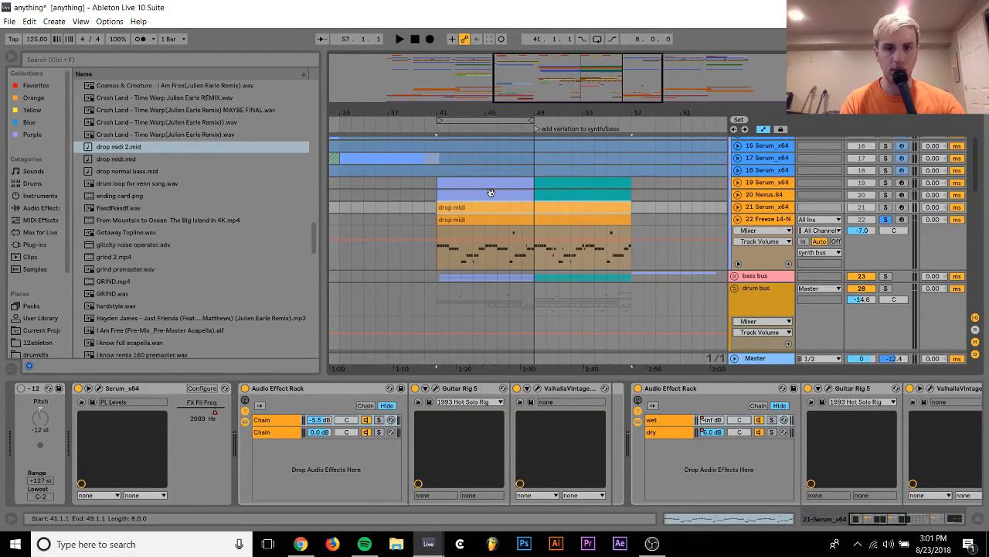
left_click(491, 192)
key("ctrl+v")
left_click(487, 179)
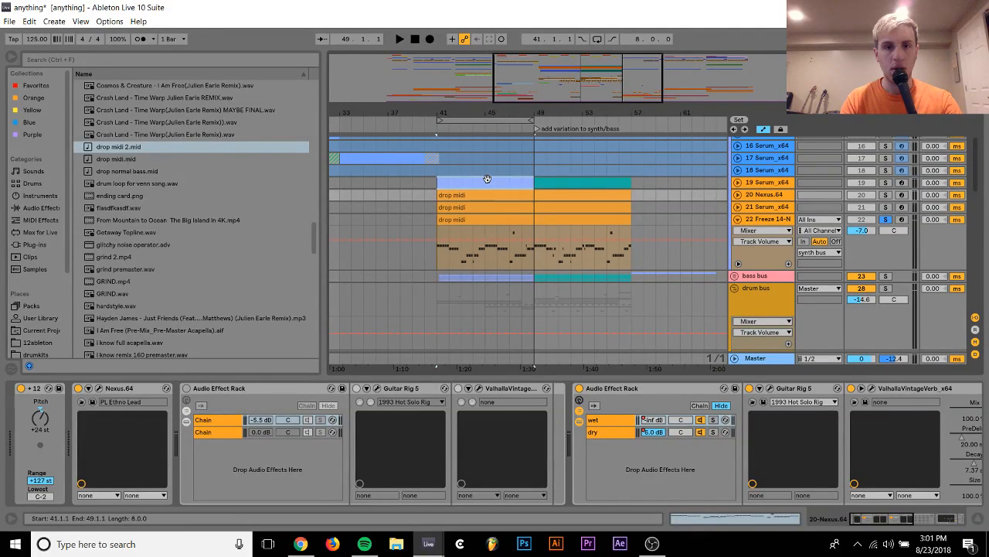
key("ctrl+v")
Play the drop from bar 41 and solo tracks 19, 20 and 21 together with track 22
key("space")
scroll(570, 182, "up", 1)
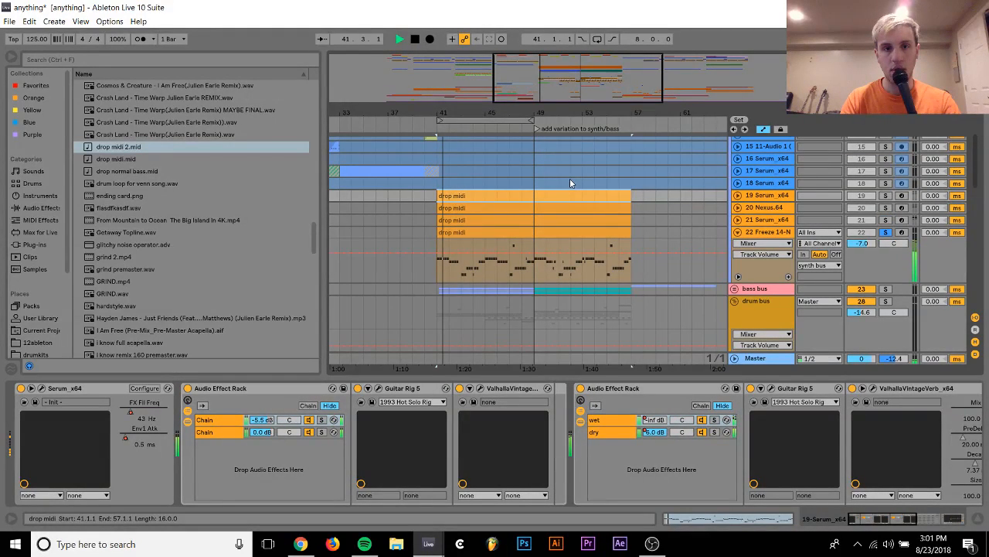
left_click(887, 196, "ctrl")
left_click(887, 207, "ctrl")
left_click(887, 219, "ctrl")
scroll(768, 252, "down", 2)
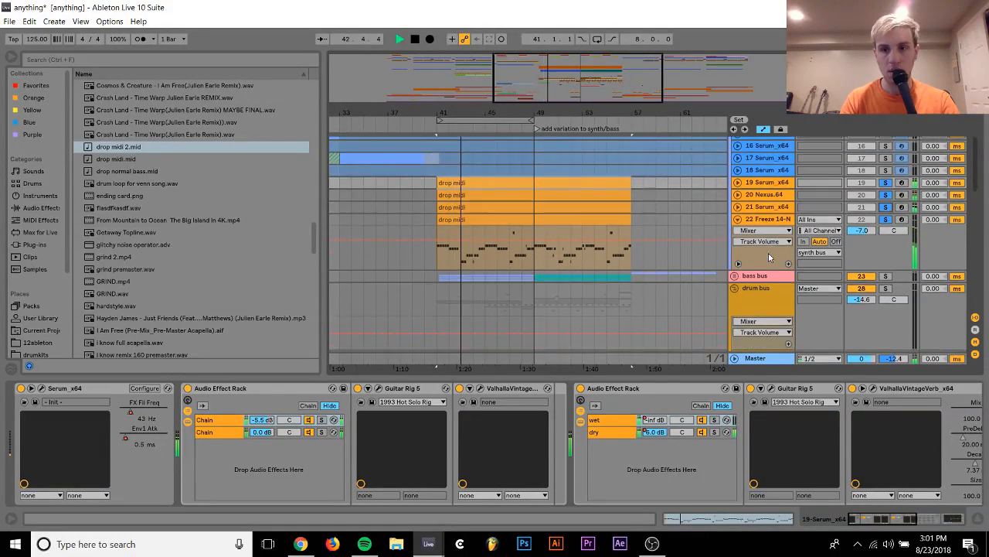
Unfold the bass bus group and unfreeze its Serum tracks 25 and 26
left_click(735, 263)
scroll(742, 271, "down", 2)
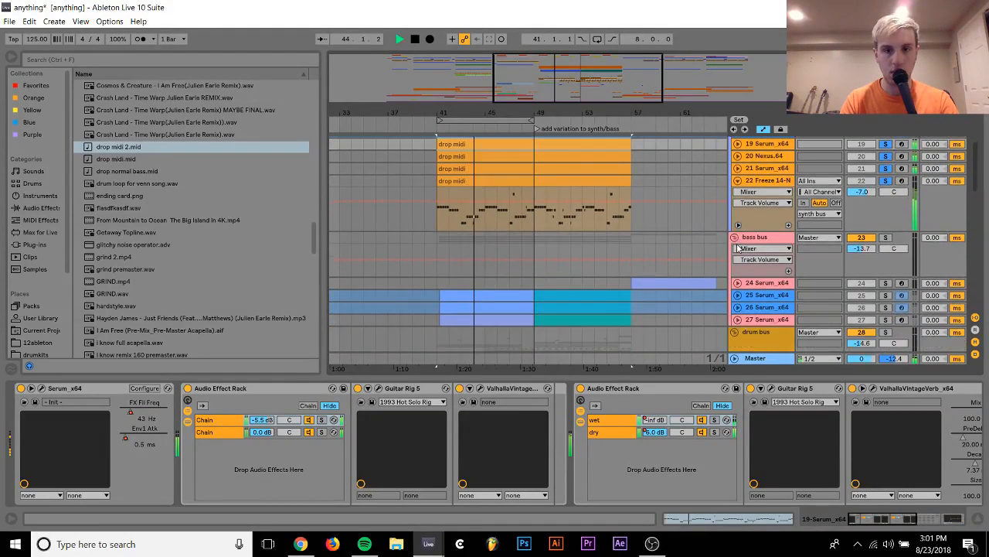
left_click(765, 296)
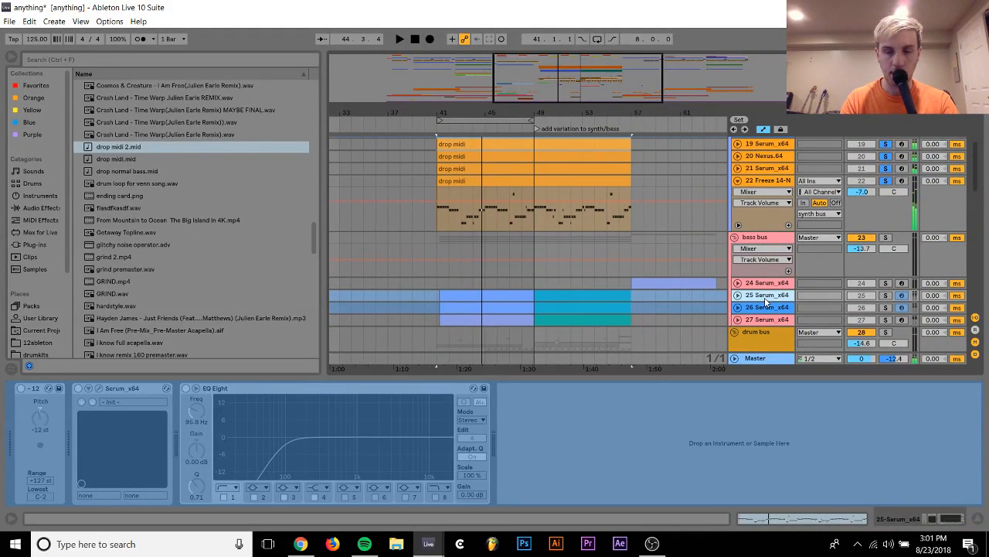
right_click(765, 302)
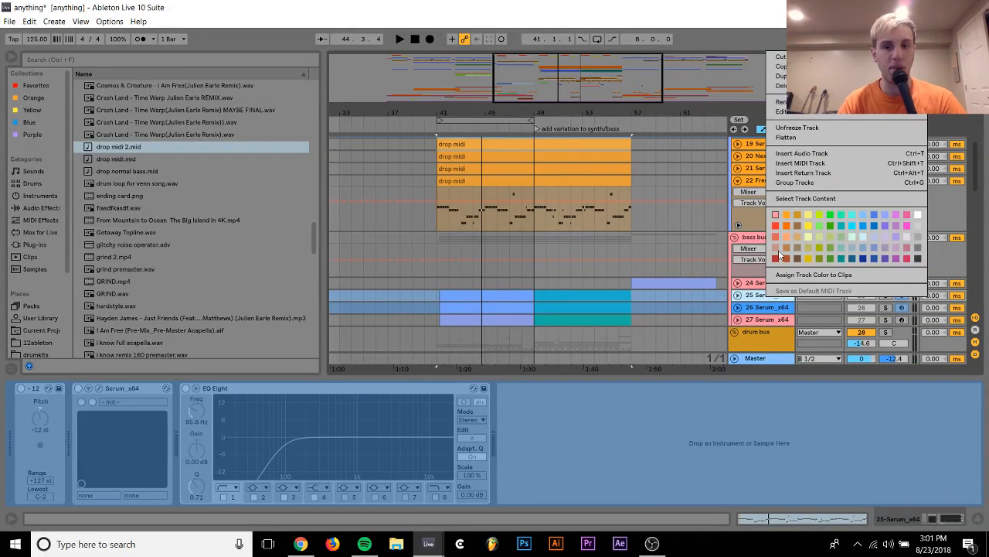
left_click(816, 128)
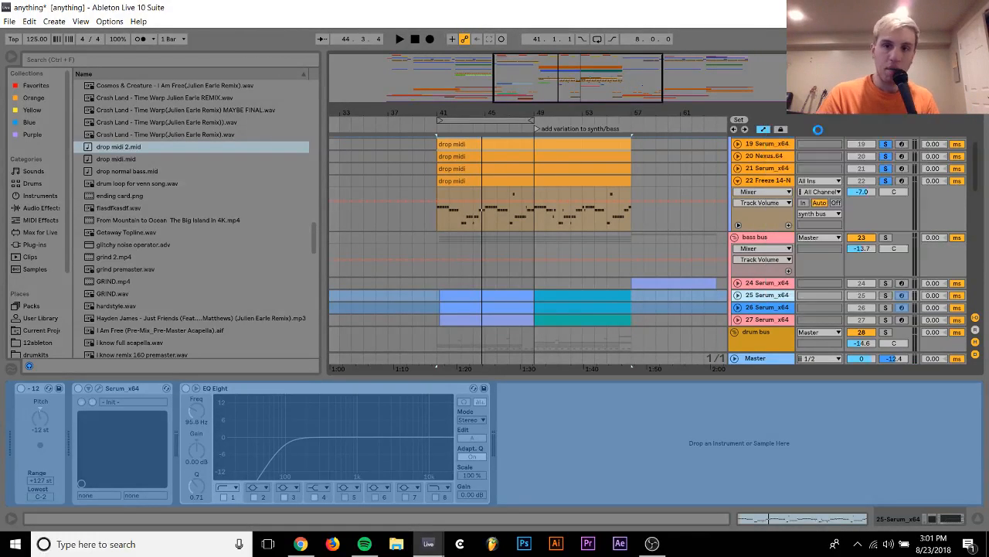
right_click(766, 309)
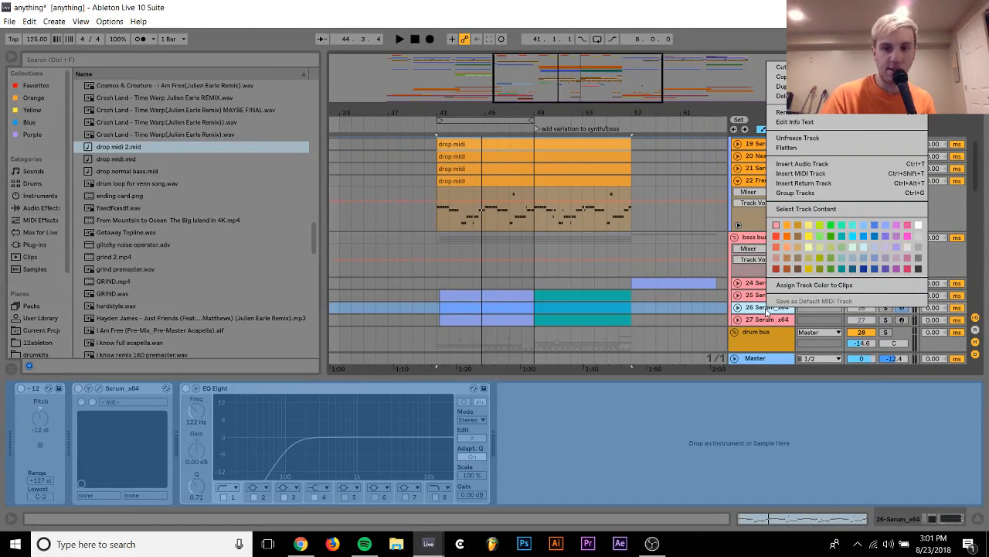
left_click(798, 137)
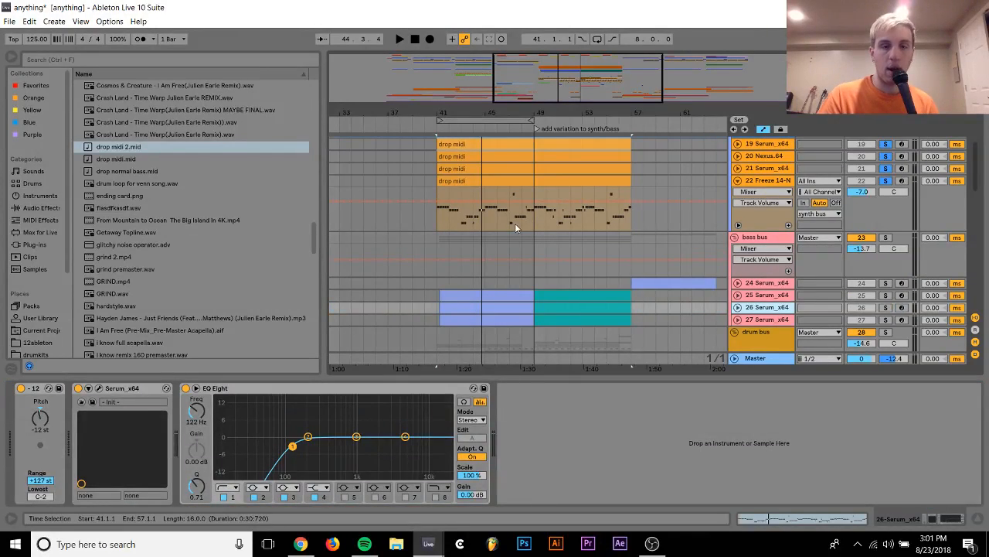
Place drop midi 2.mid on bass track 25 at bar 41, replacing the old clips
left_click(511, 181)
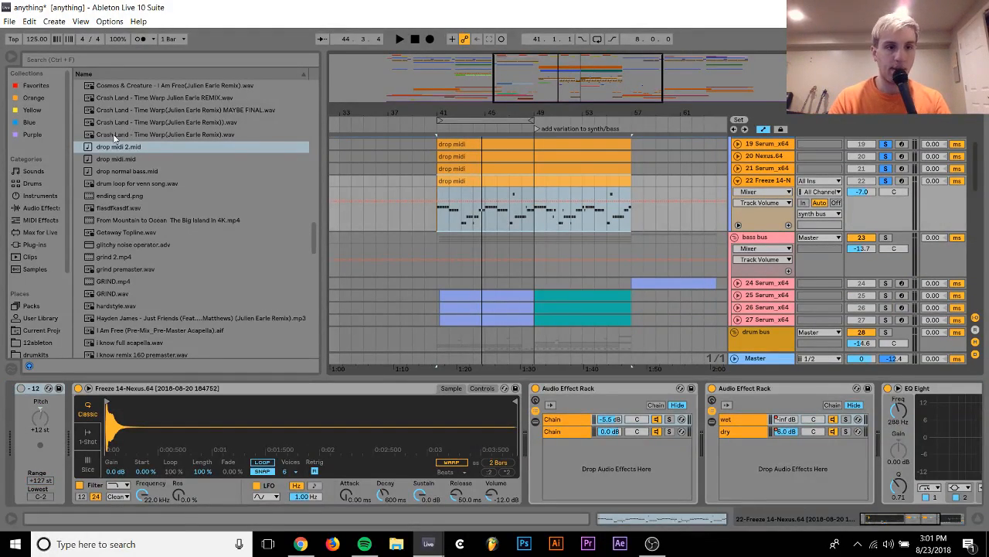
left_click_drag(116, 146, 438, 293)
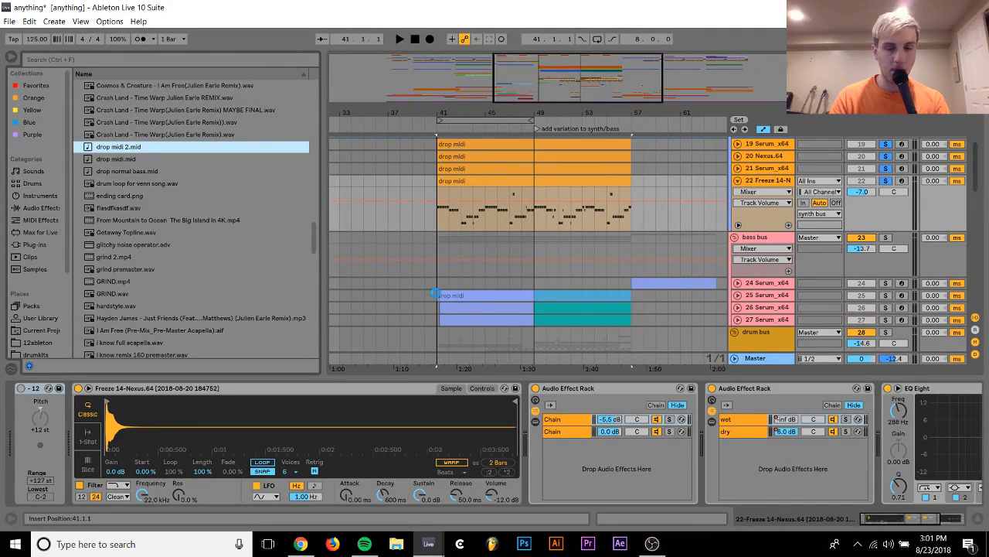
left_click(529, 303)
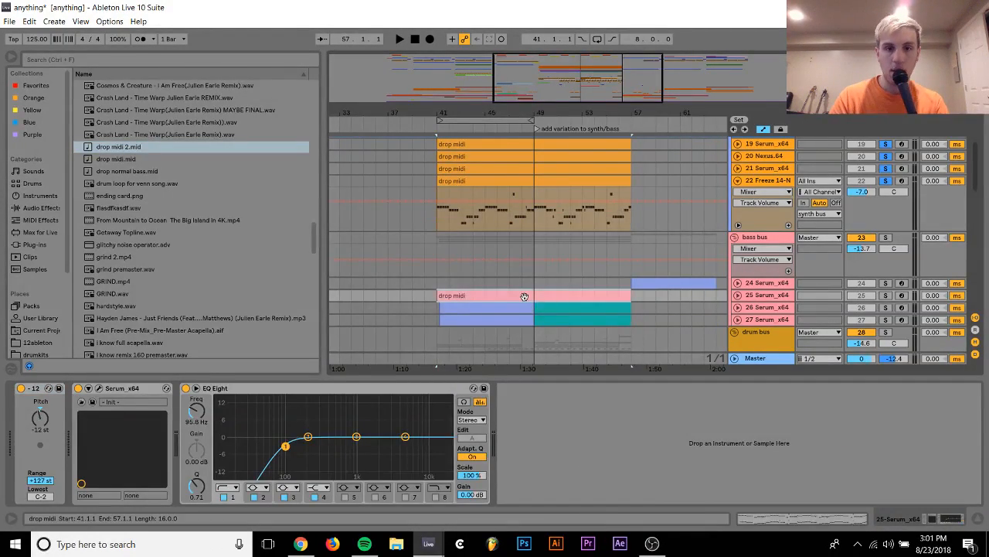
Delete the upper-octave notes from the drop midi clip on track 25, keeping only the lower octave
double_click(524, 295)
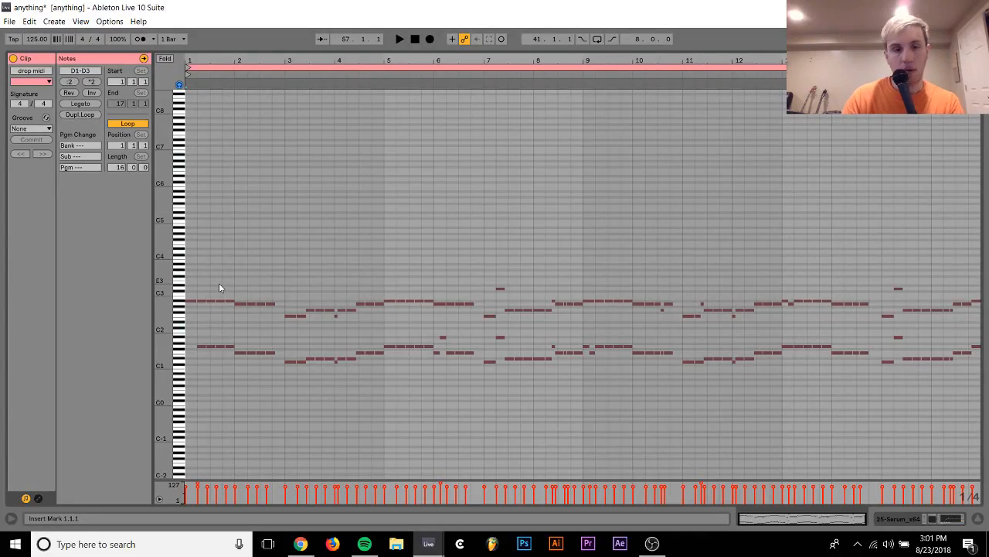
left_click_drag(193, 326, 920, 198)
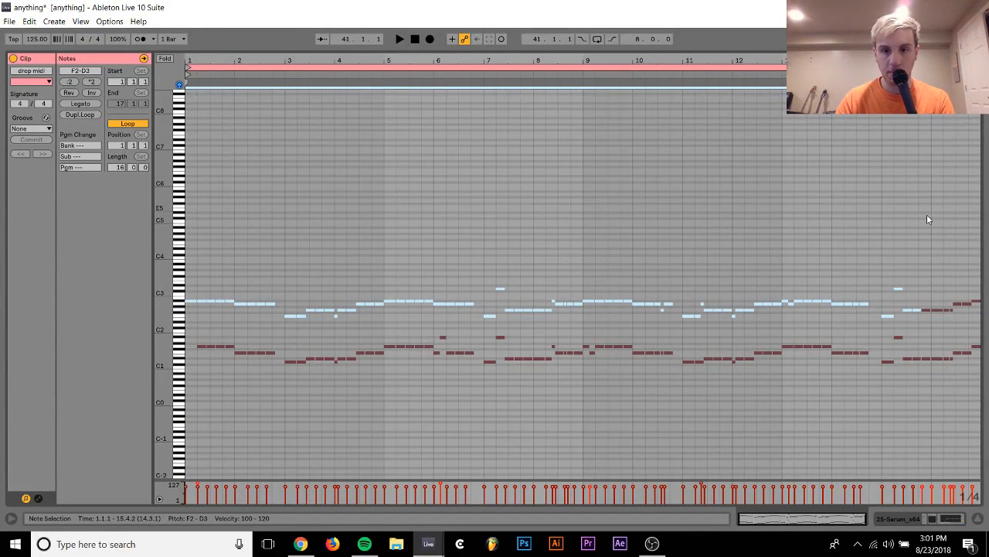
left_click_drag(932, 320, 985, 246)
key("Delete")
left_click_drag(900, 286, 939, 318)
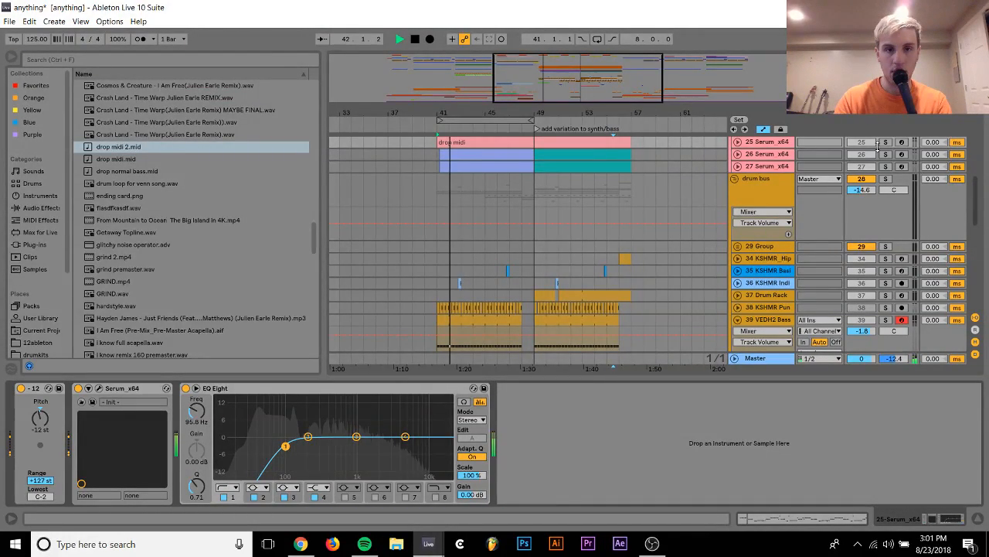
Copy the drop midi clip from track 25 to tracks 26 and 27 at bar 41, soloing each bass layer during playback
left_click(885, 142)
scroll(772, 184, "up", 1)
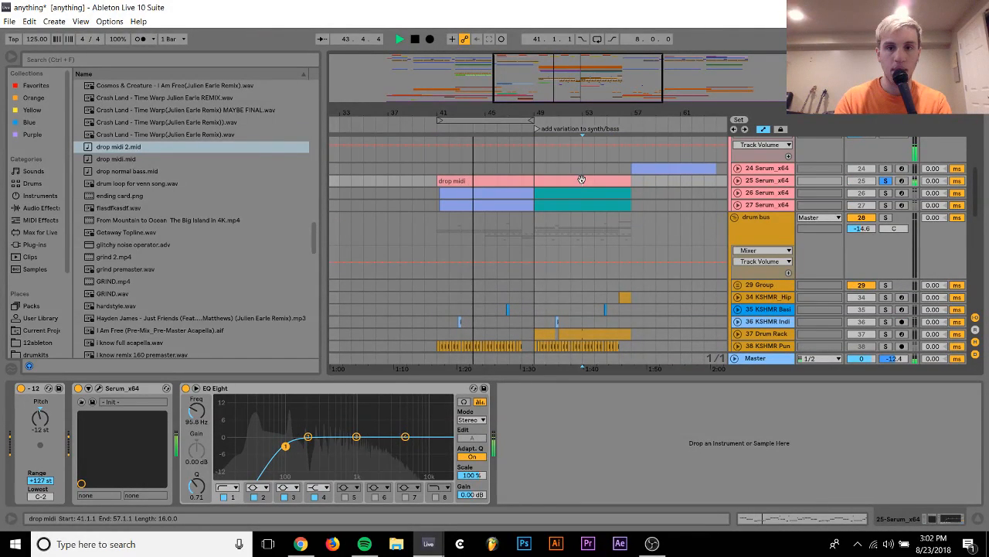
left_click_drag(581, 180, 576, 189)
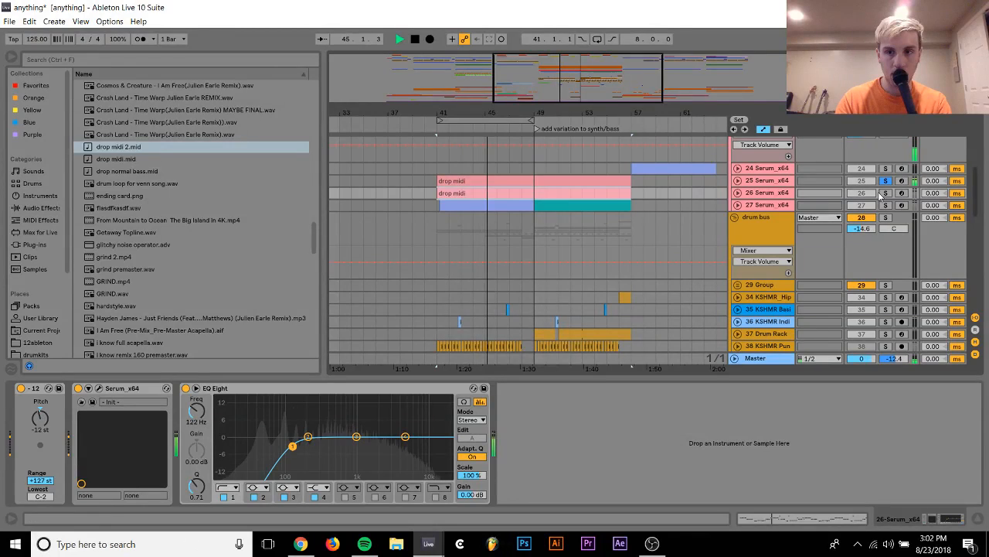
left_click(885, 193)
left_click_drag(604, 193, 600, 199)
left_click(885, 205)
Freeze the three bass Serum tracks 25 to 27 together
left_click(765, 205)
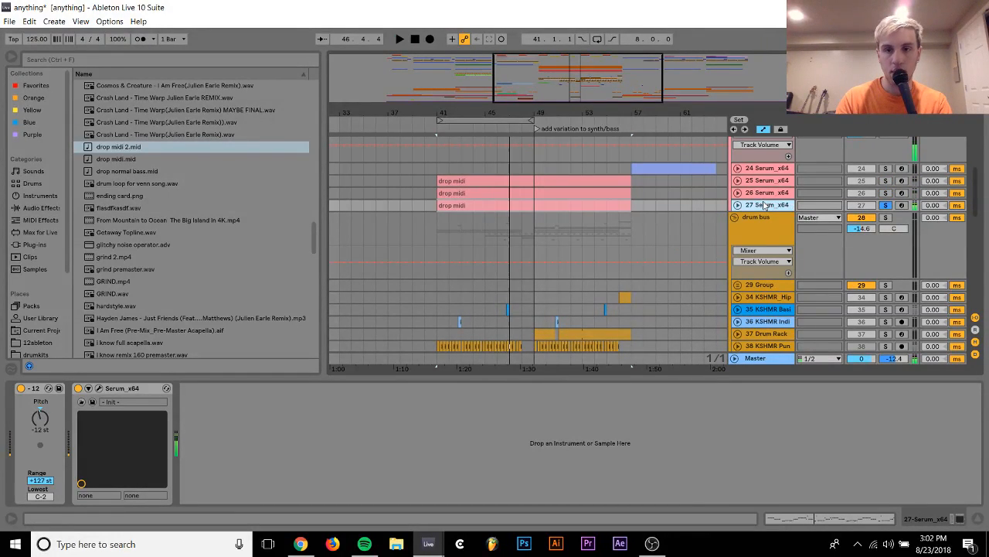
left_click(764, 180)
right_click(764, 180)
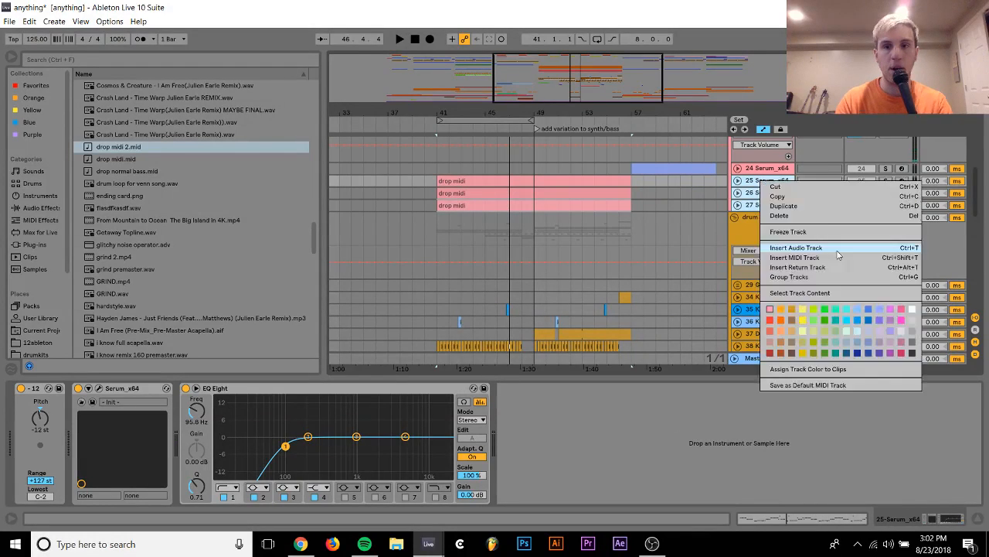
left_click(804, 231)
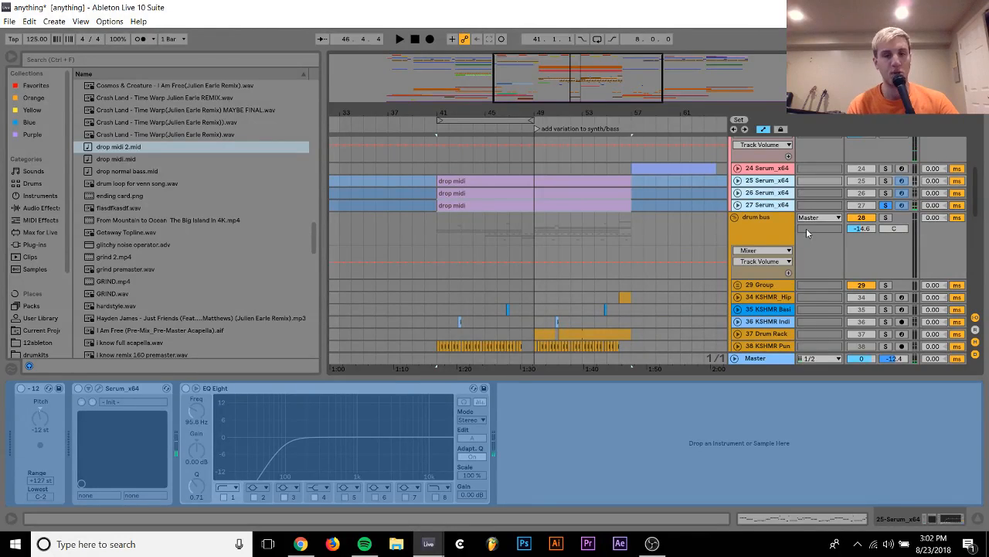
Solo the Serum synth layer on track 19 and play the drop from bar 41
scroll(789, 224, "up", 5)
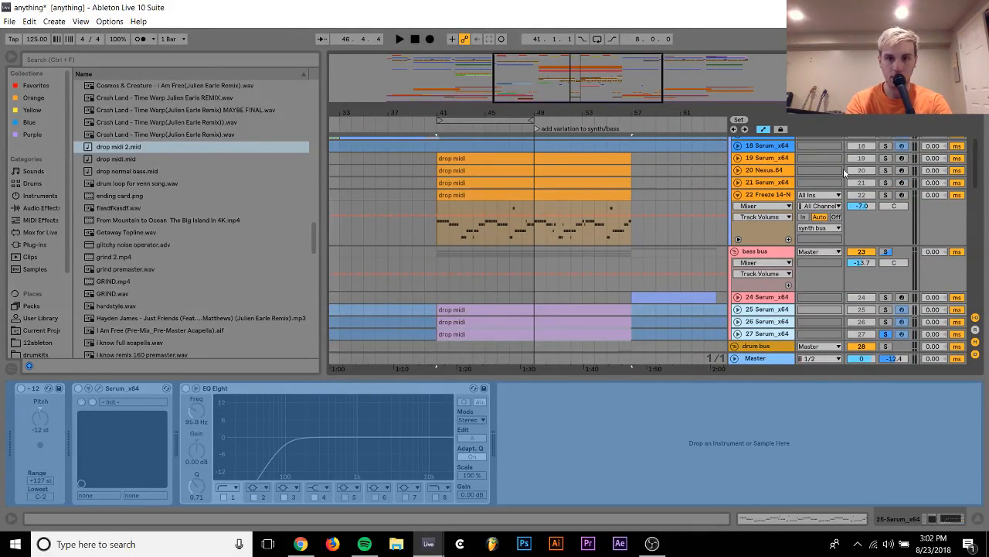
scroll(904, 201, "up", 2)
left_click(885, 185)
left_click(885, 197)
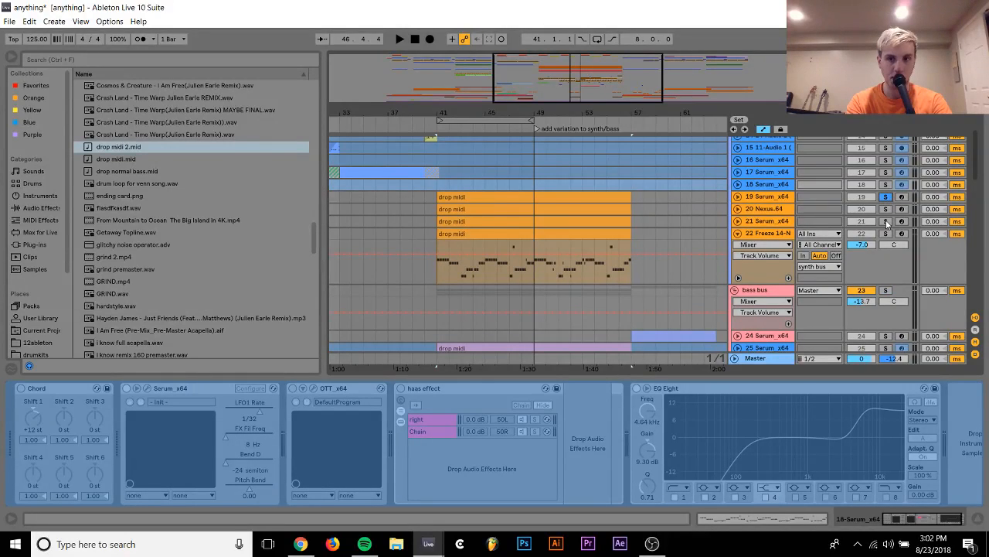
left_click(886, 209)
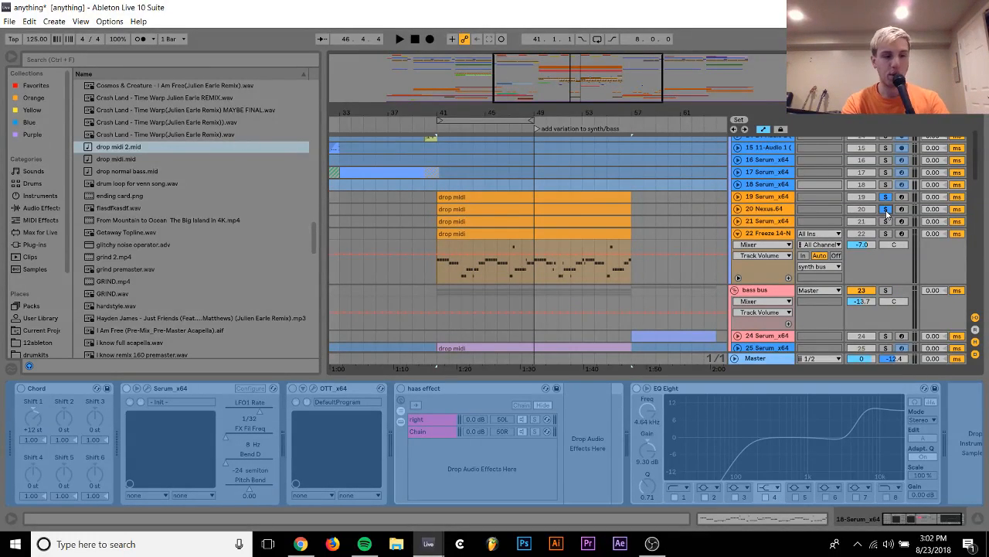
key("space")
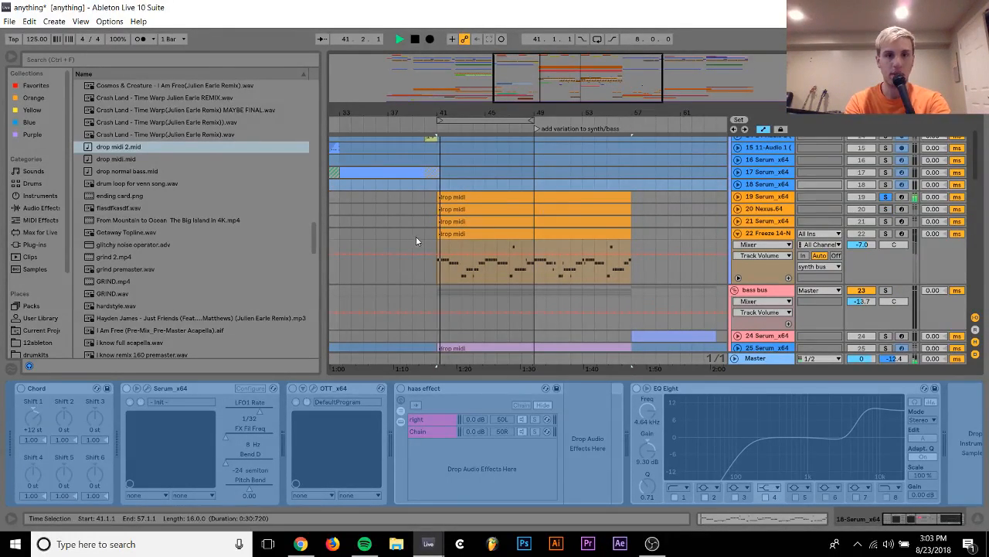
Stop playback and set the loop to the drop midi clip on track 19, bars 41 to 57
left_click(486, 195)
key("space")
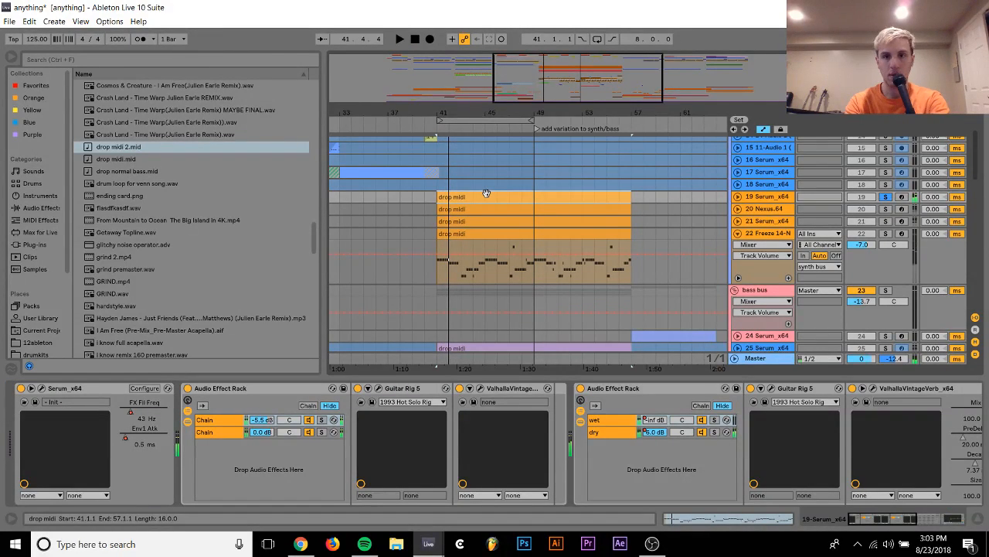
key("ctrl+l")
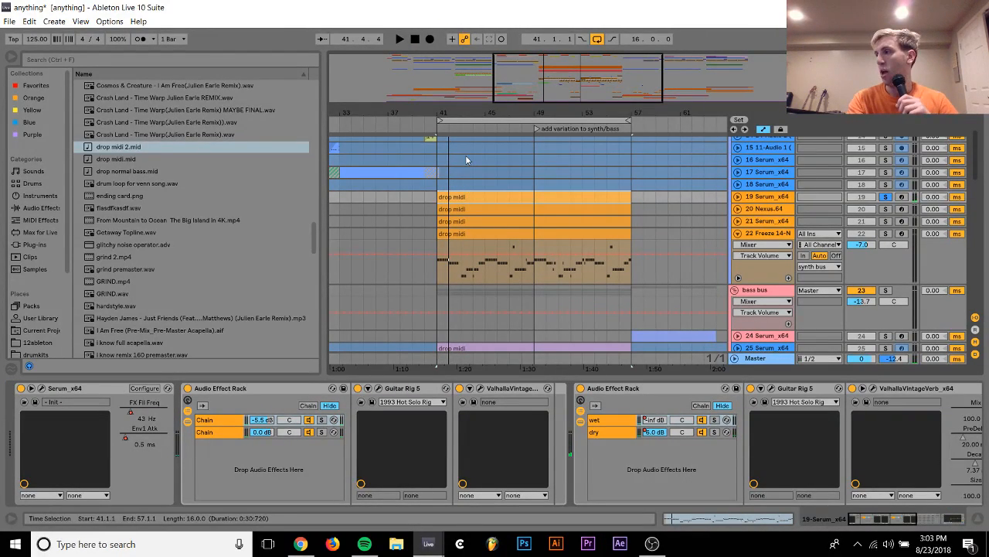
Set oscillator A of track 19's Serum to a square wave with 1 unison voice, and audition it with Nexus track 20 soloed
left_click(42, 388)
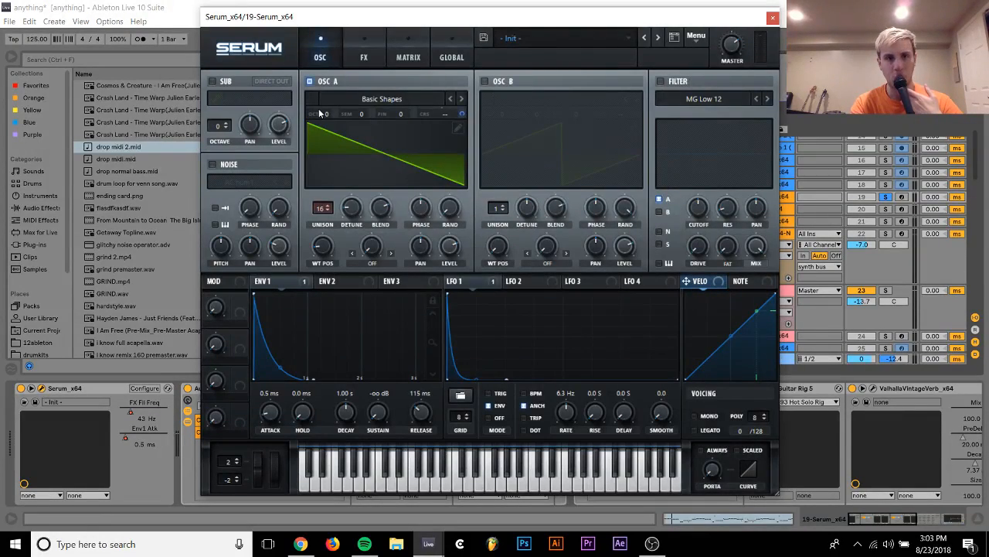
left_click_drag(322, 244, 323, 196)
key("space")
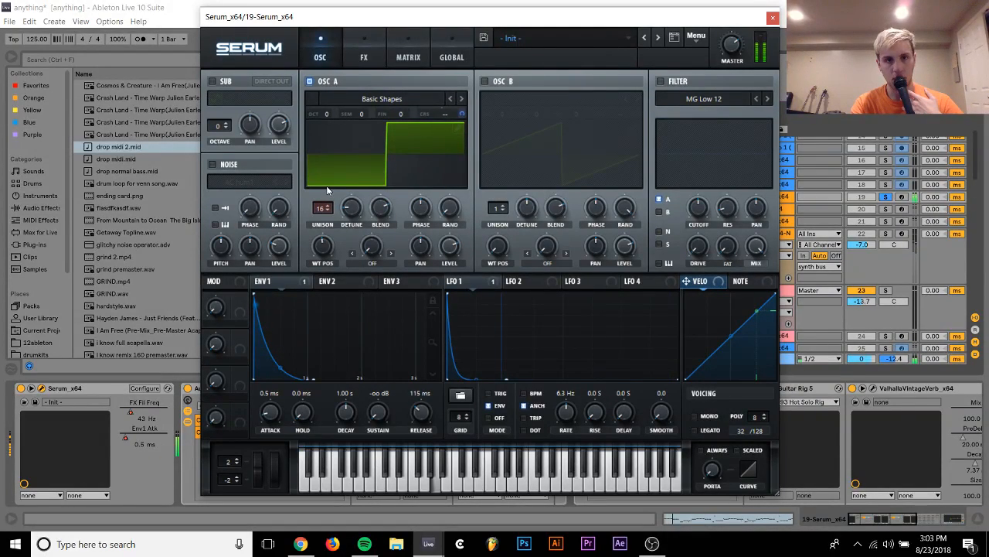
left_click_drag(325, 207, 326, 267)
left_click(886, 210)
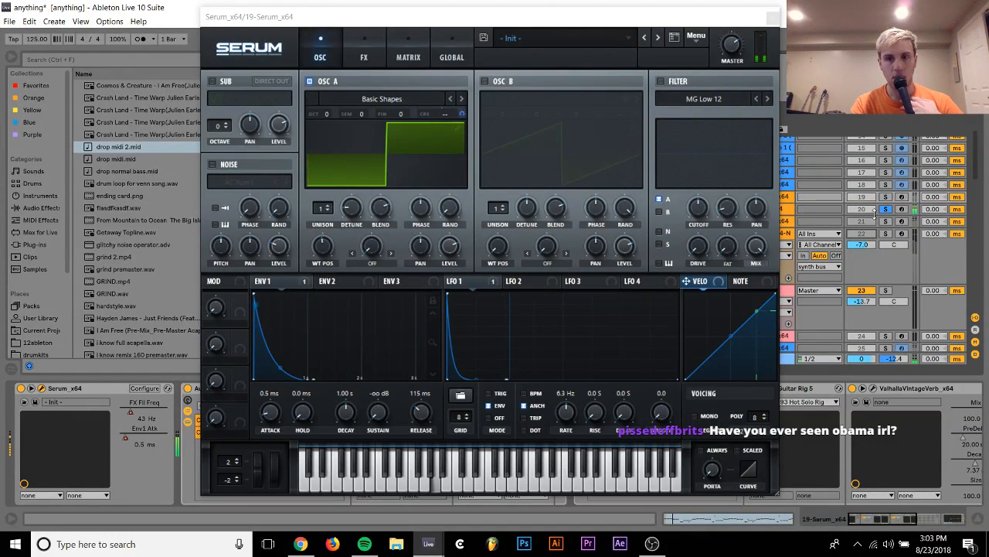
left_click(884, 196)
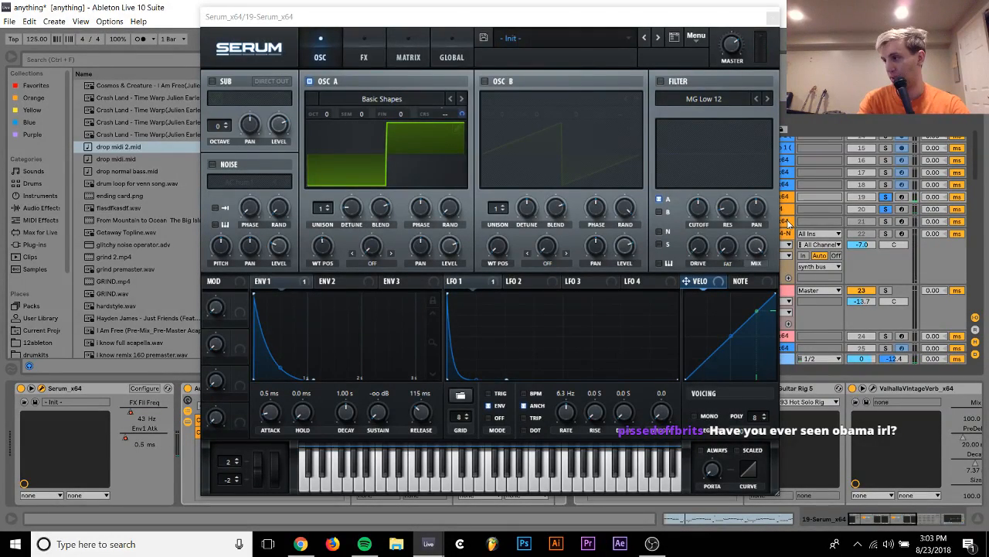
Delete Serum track 21 and the Freeze 14-Nexus track below it
left_click(788, 222)
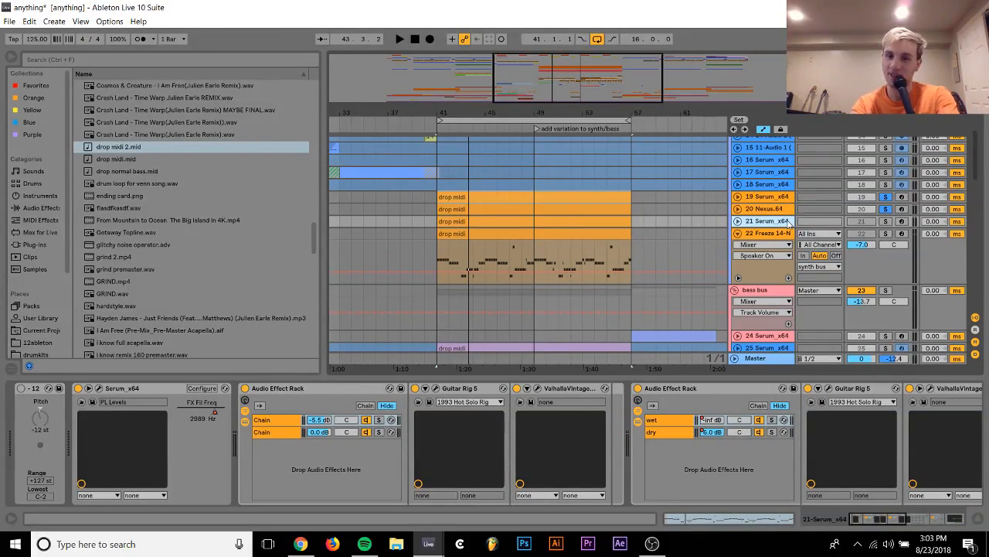
key("Delete")
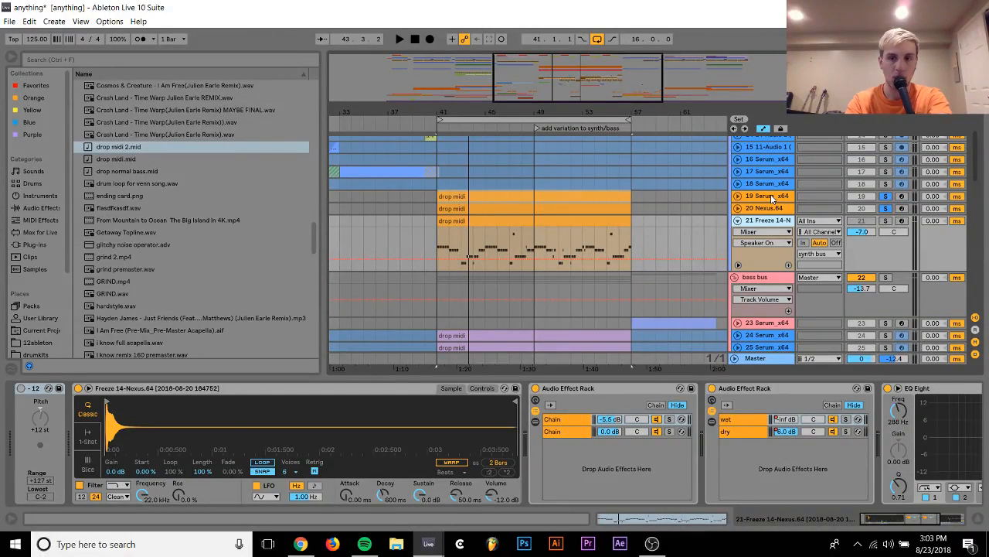
key("Delete")
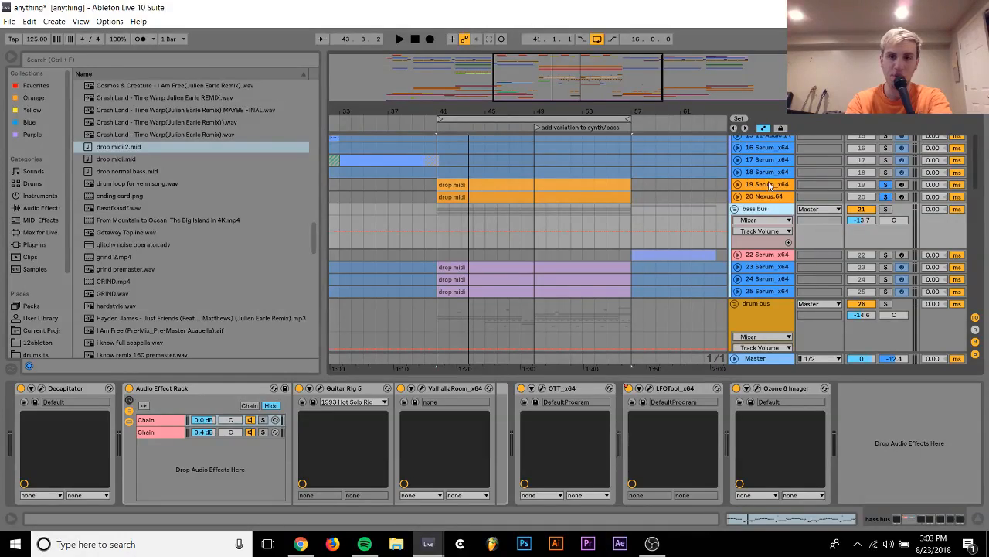
Raise oscillator A of track 19's Serum to +1 octave, clear the solos and close the synth window
left_click(769, 187)
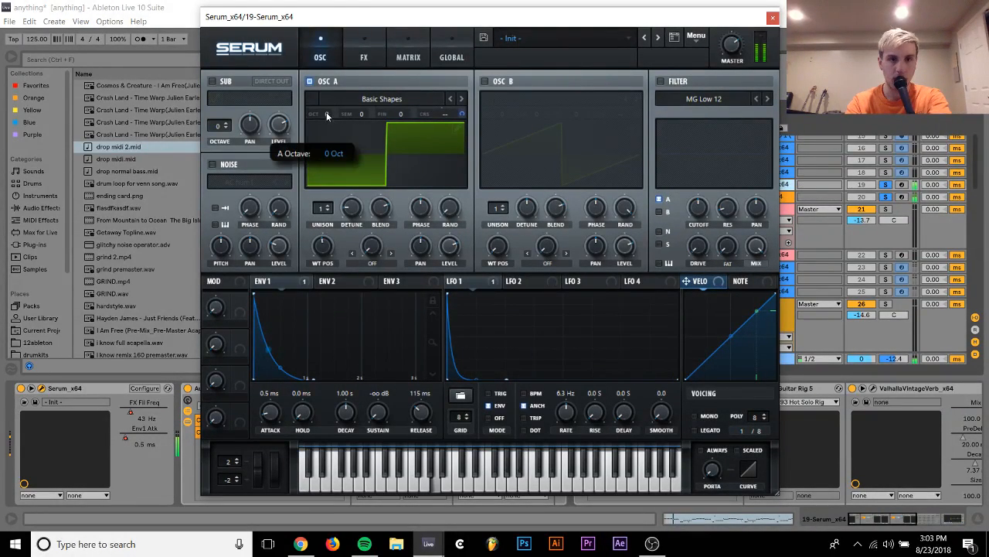
left_click_drag(326, 112, 327, 98)
left_click(887, 186)
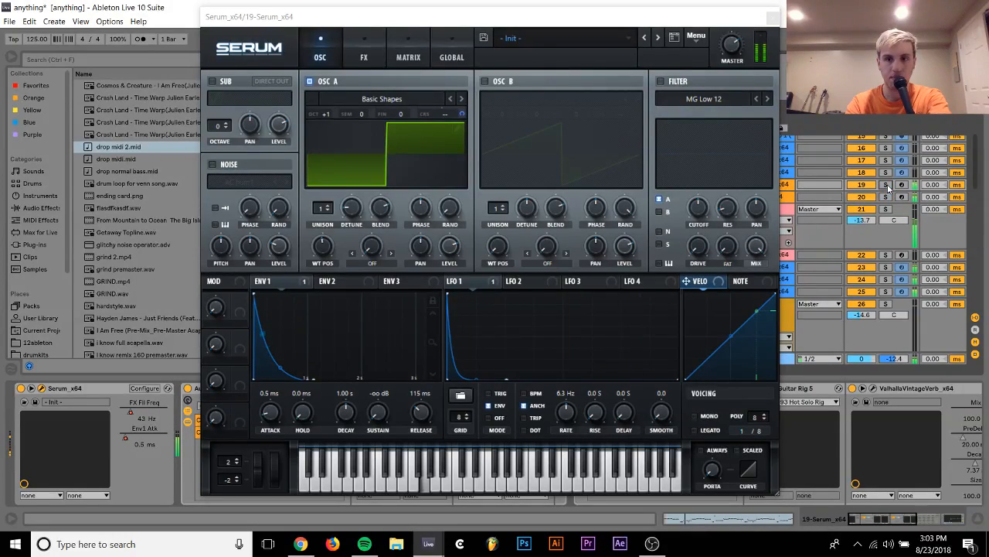
left_click(773, 16)
Unfold track 19 and lower its track volume to -11.7 dB
left_click(737, 184)
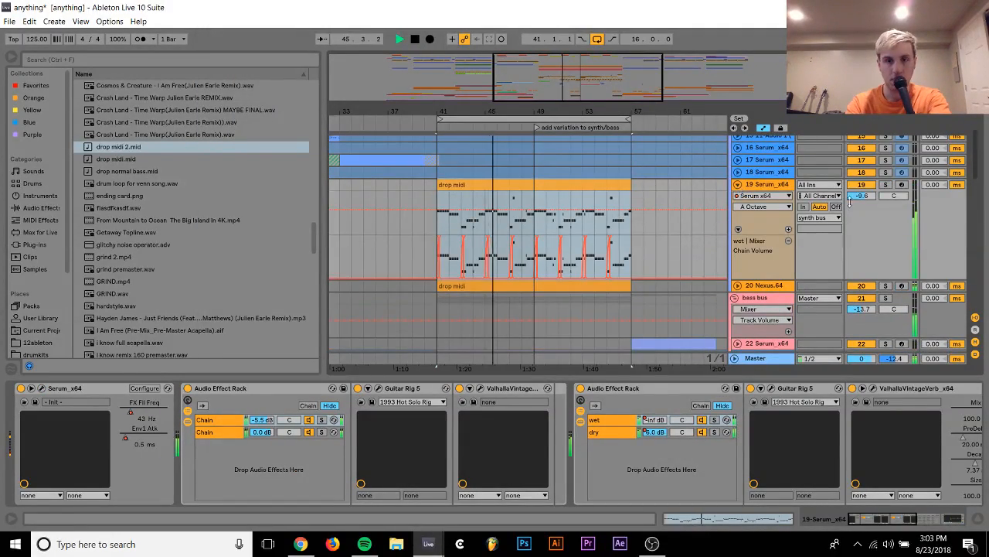
left_click_drag(861, 196, 859, 193)
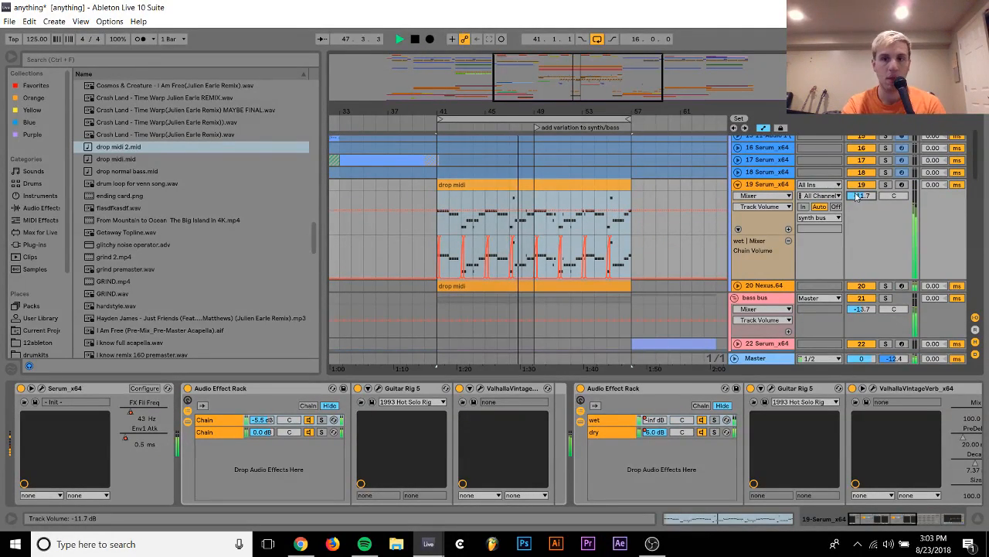
left_click(775, 187)
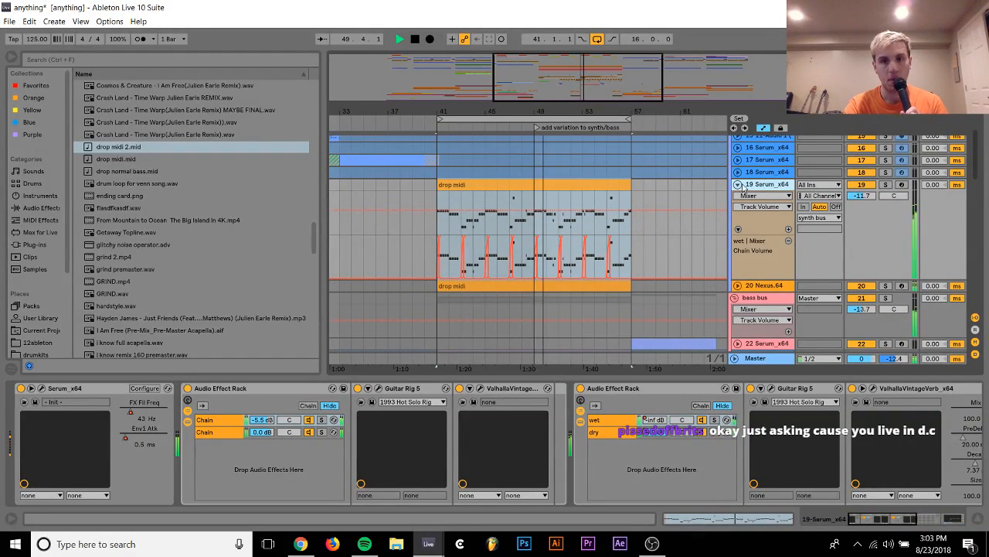
Lower the volume of Serum track 19 to -13.6 dB while the drop plays
left_click_drag(850, 195, 850, 196)
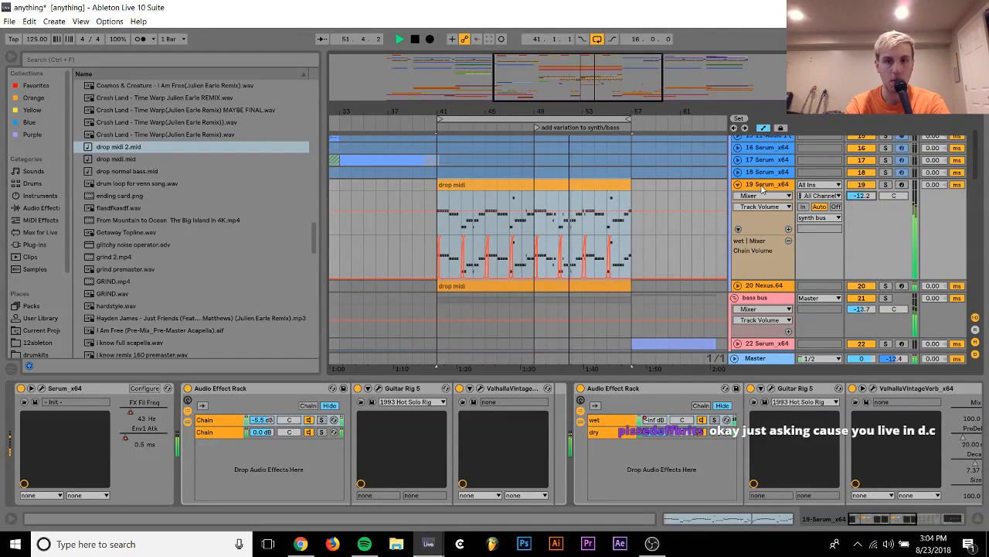
left_click_drag(862, 200, 863, 206)
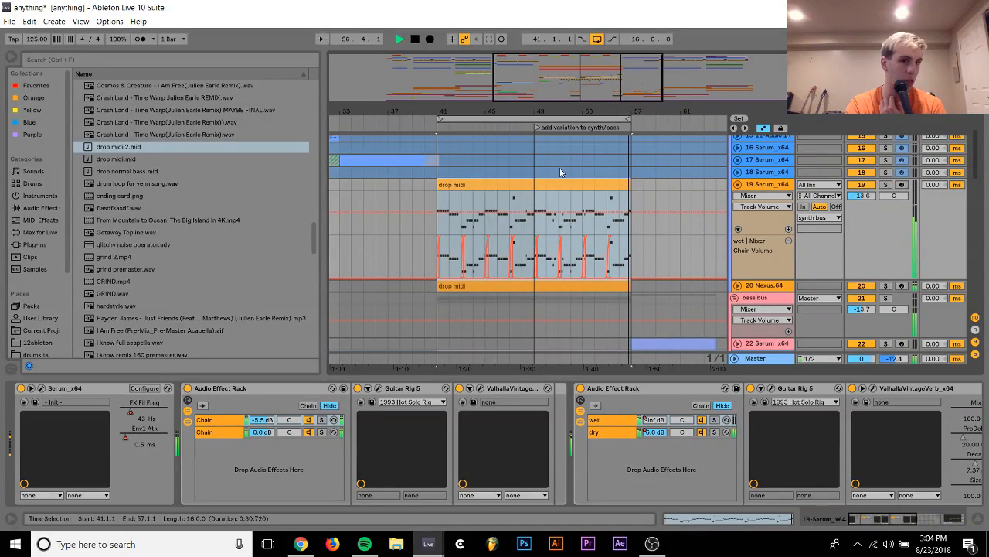
Stop playback and apply the Logic 16 Swing 60 groove to the two drop midi clips on tracks 19 and 20
key("space")
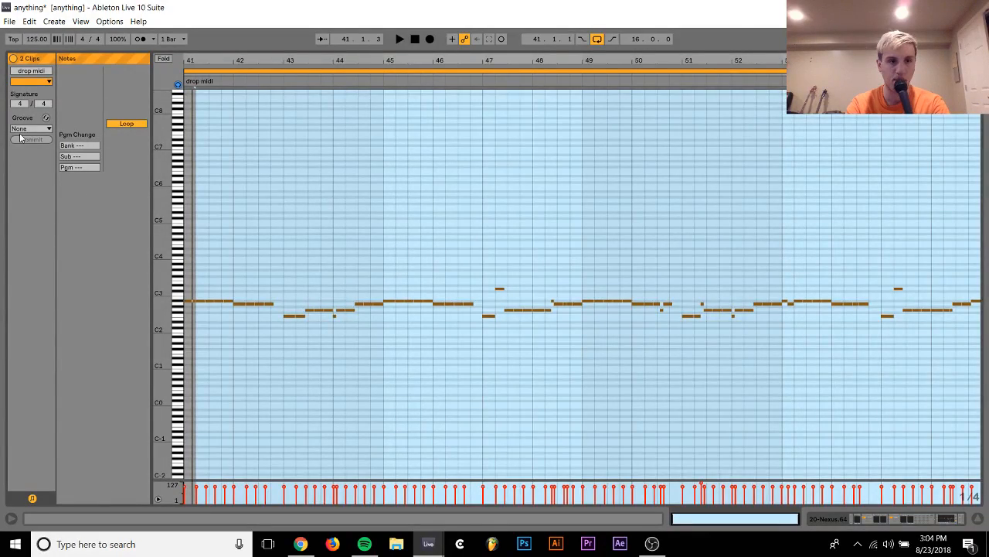
left_click(29, 128)
left_click(39, 143)
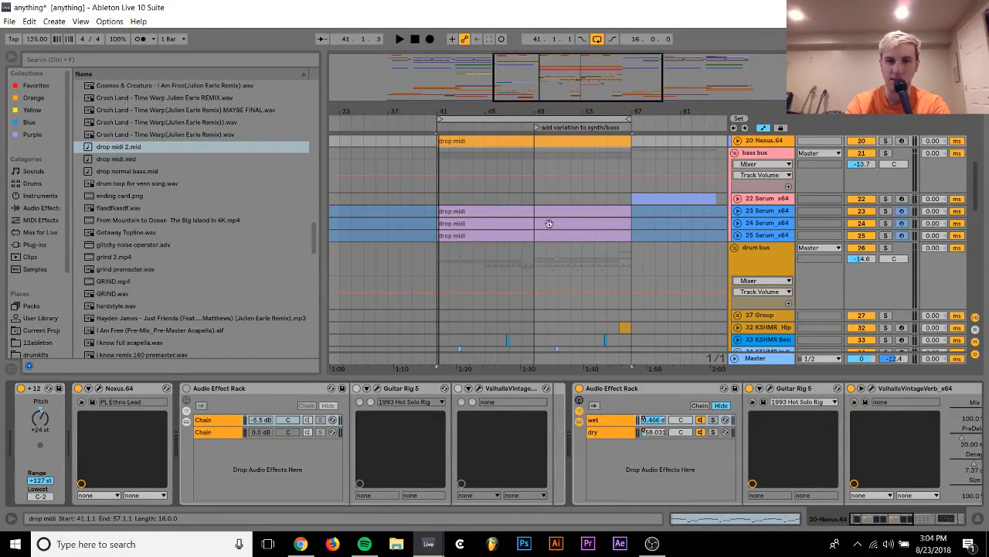
Unfreeze the bass bus's Serum tracks 23 to 25
left_click(769, 210)
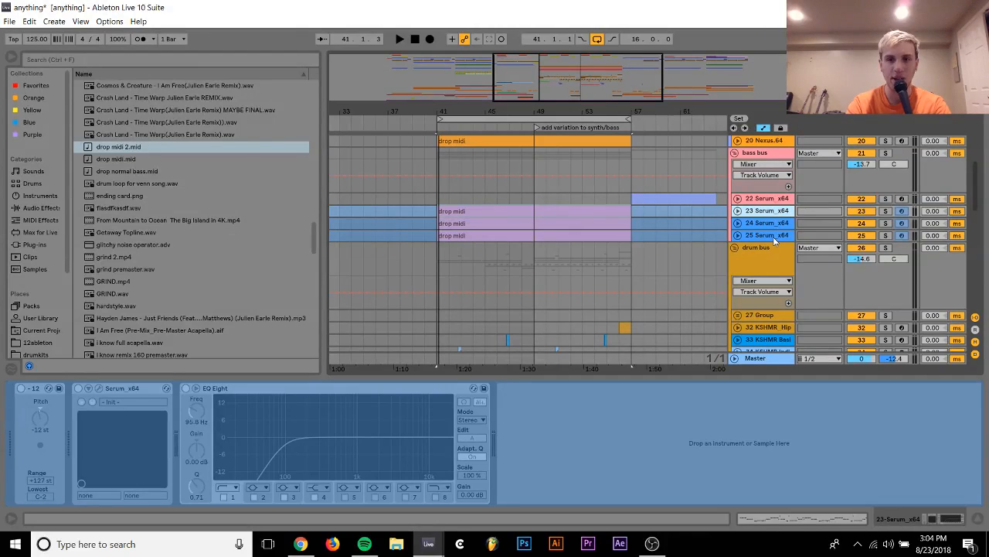
left_click(775, 238, "shift")
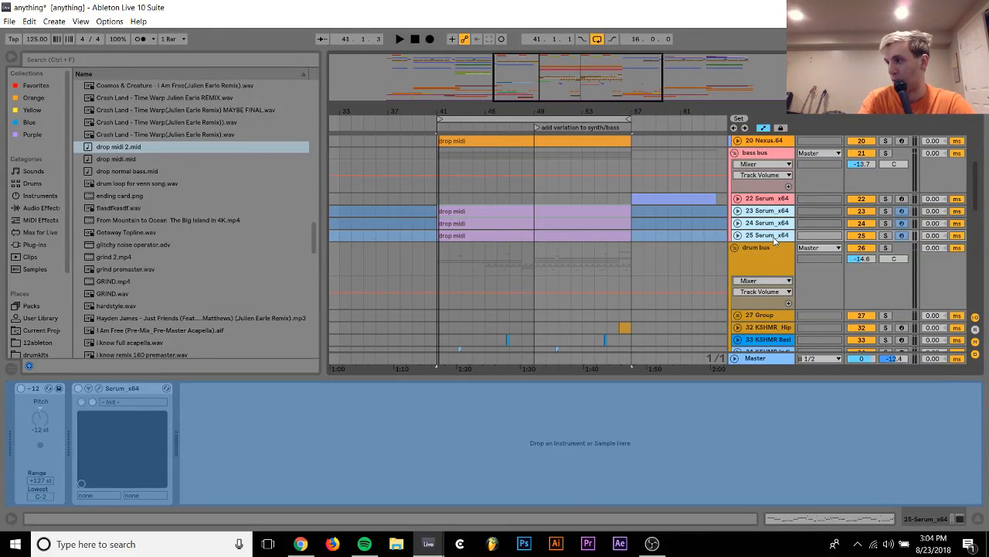
right_click(775, 240)
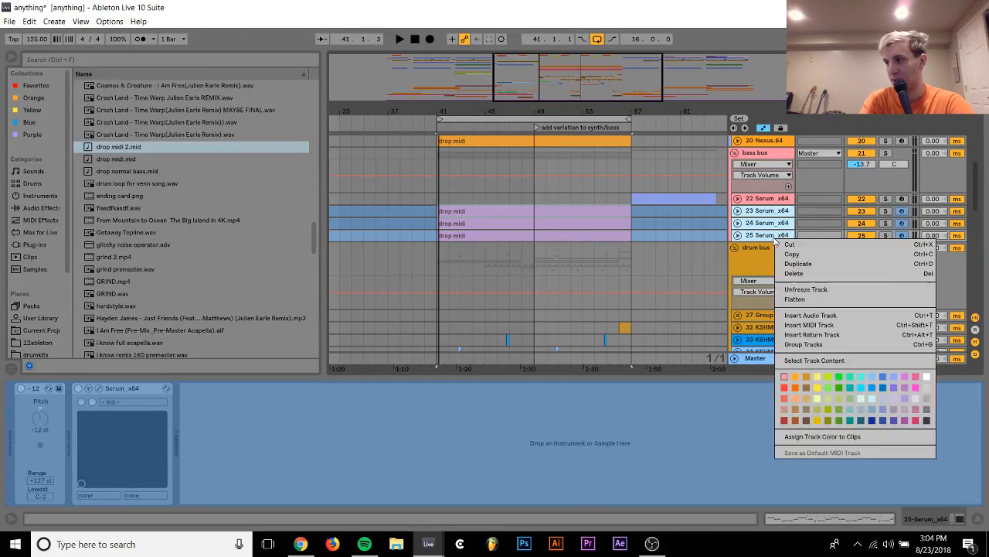
left_click(797, 290)
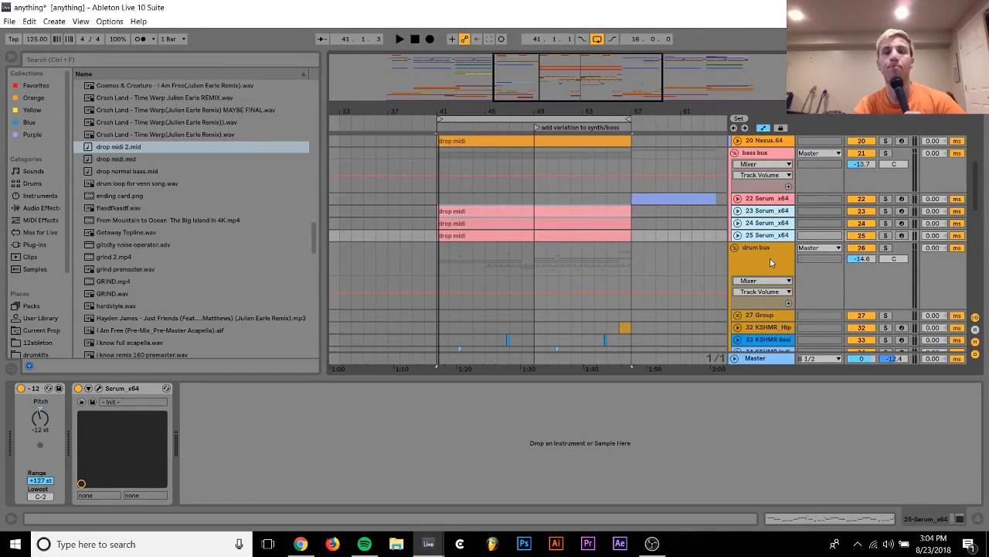
Apply the Logic 16 Swing 60 groove to the drop midi clip on Serum track 23
double_click(570, 210)
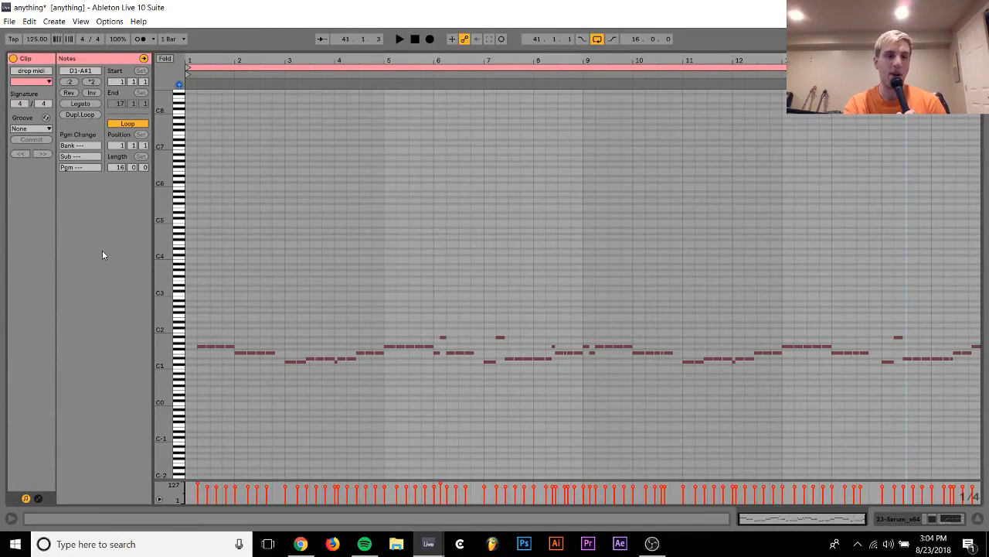
left_click(48, 130)
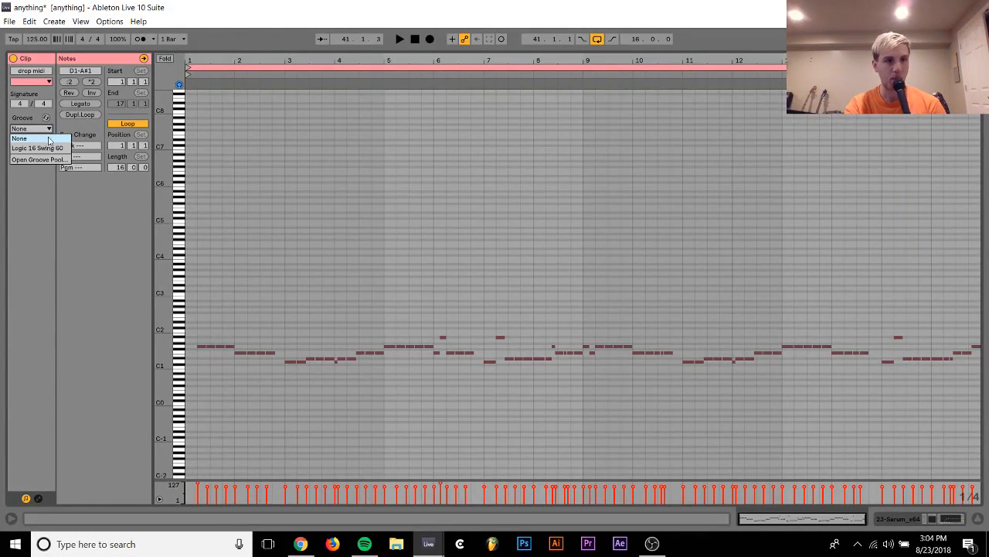
left_click(49, 145)
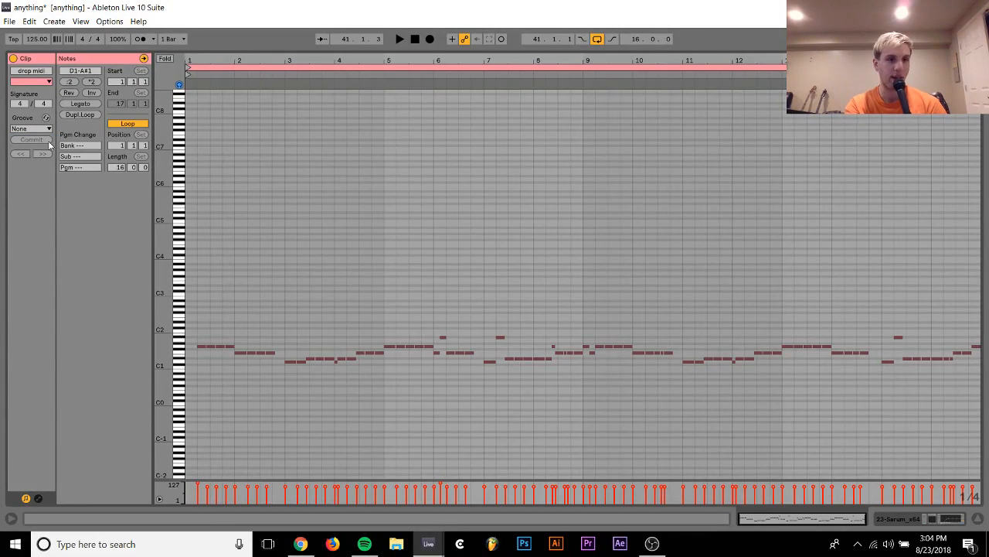
left_click(31, 127)
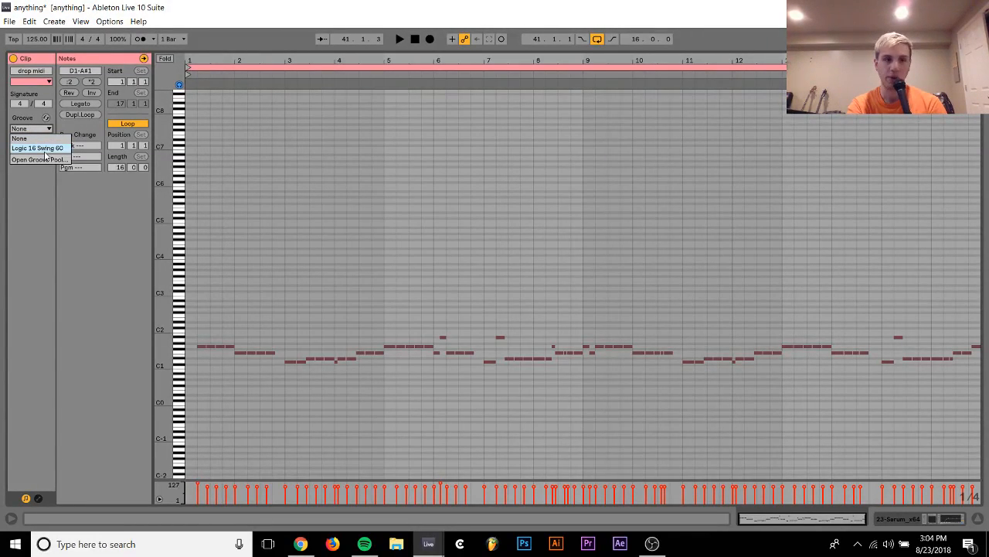
left_click(39, 147)
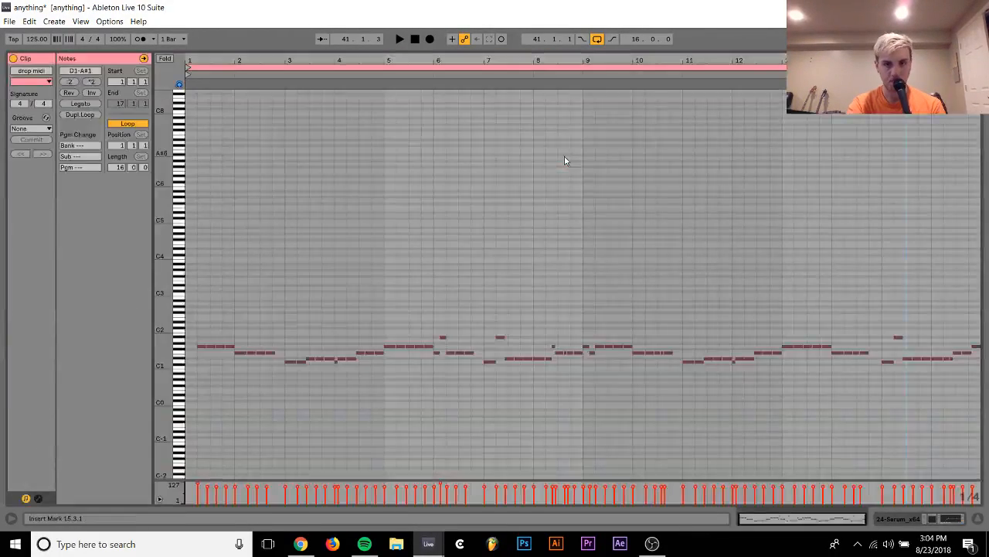
Give the drop midi clips on Serum tracks 24 and 25 the Logic 16 Swing 60 groove
left_click(44, 128)
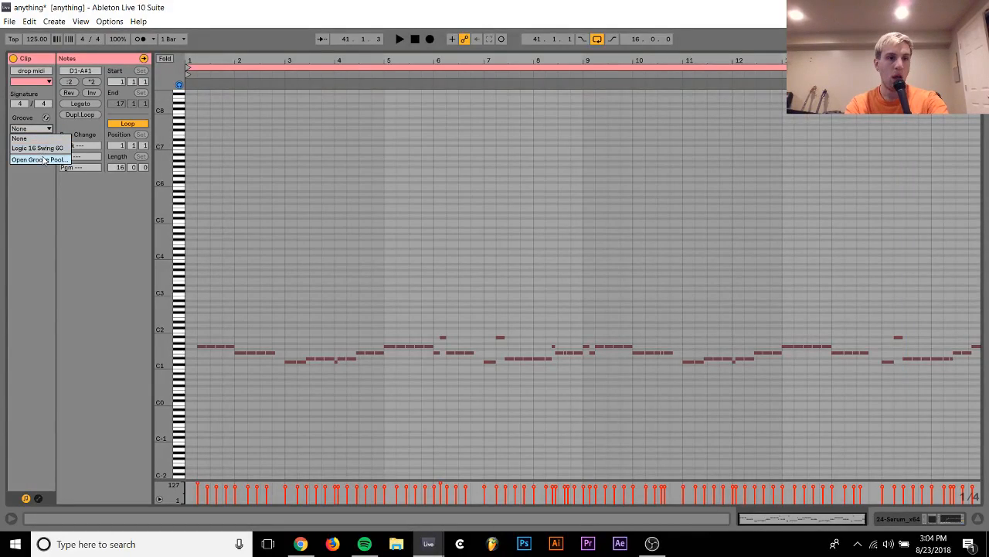
left_click(35, 146)
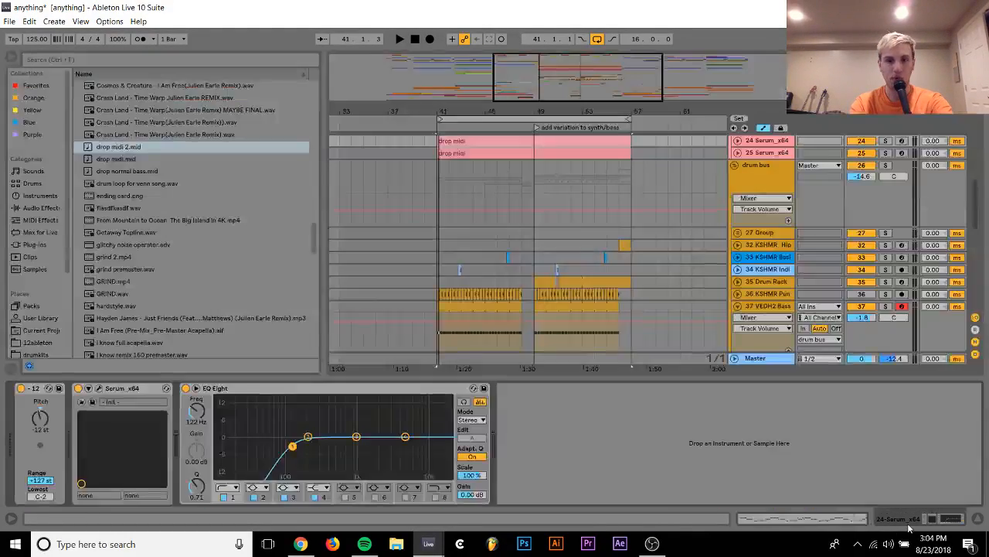
double_click(475, 153)
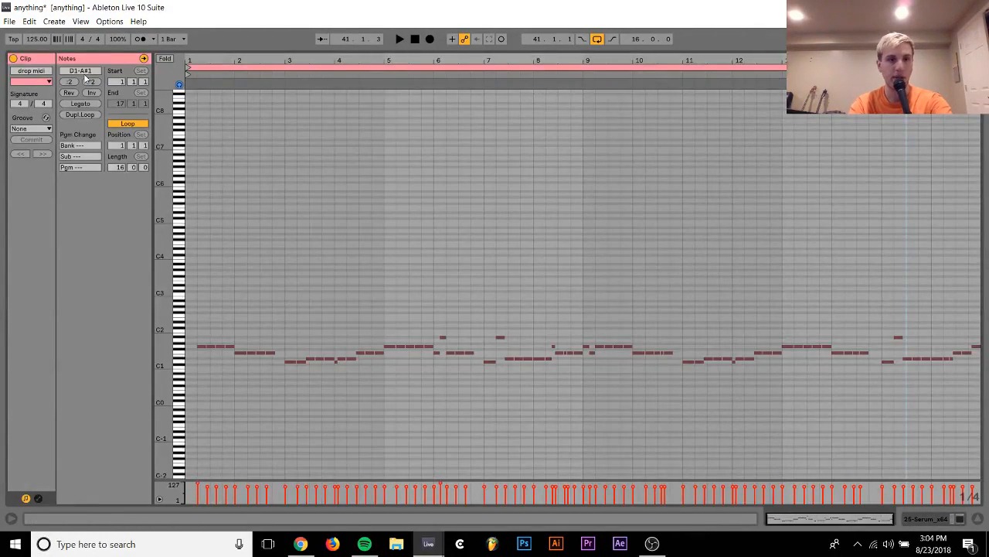
left_click(40, 130)
left_click(34, 146)
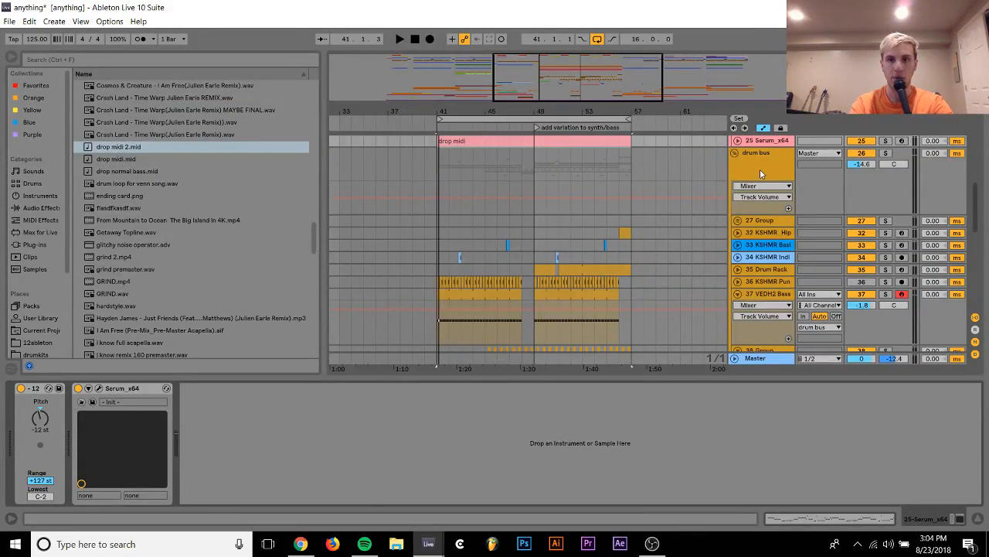
Freeze Serum tracks 23 to 25 again
left_click(768, 191)
right_click(767, 167)
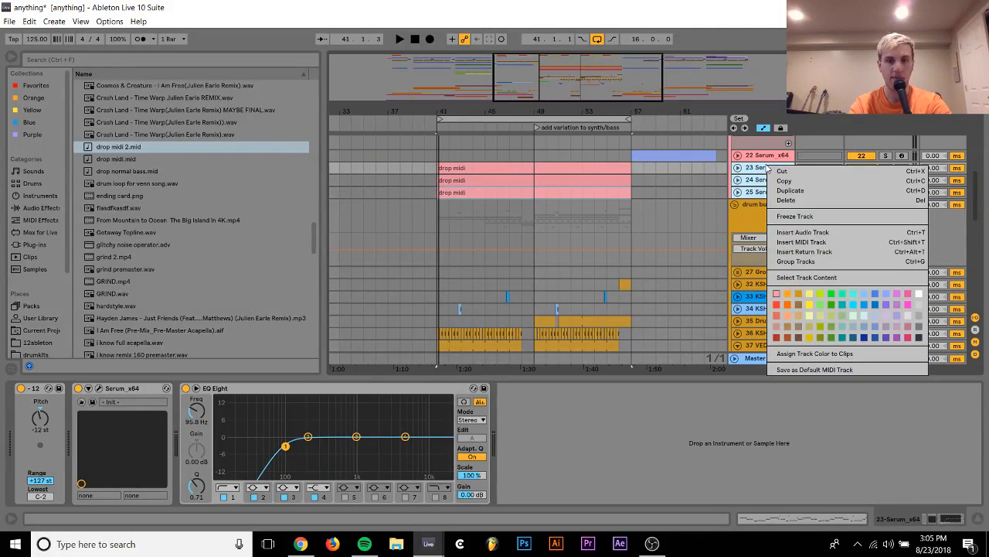
key("Escape")
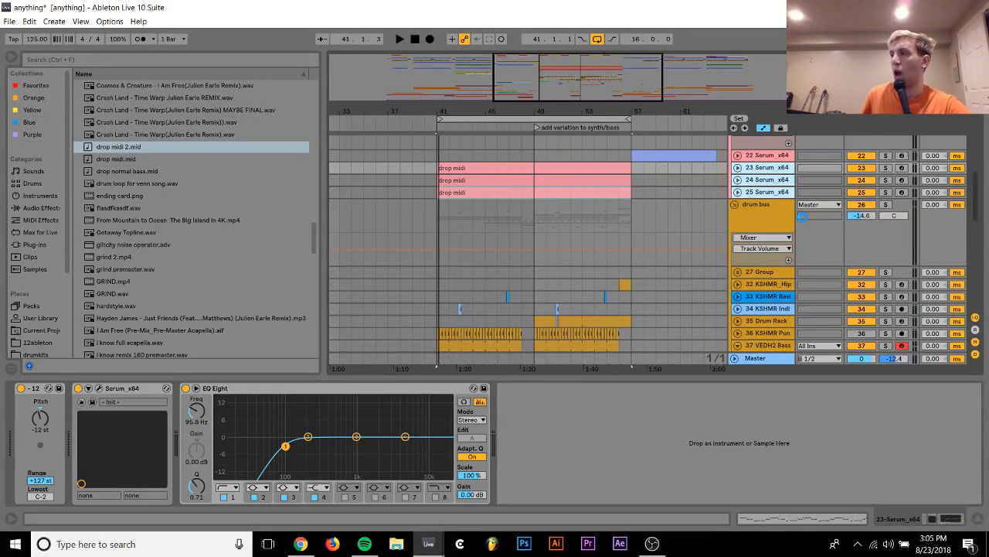
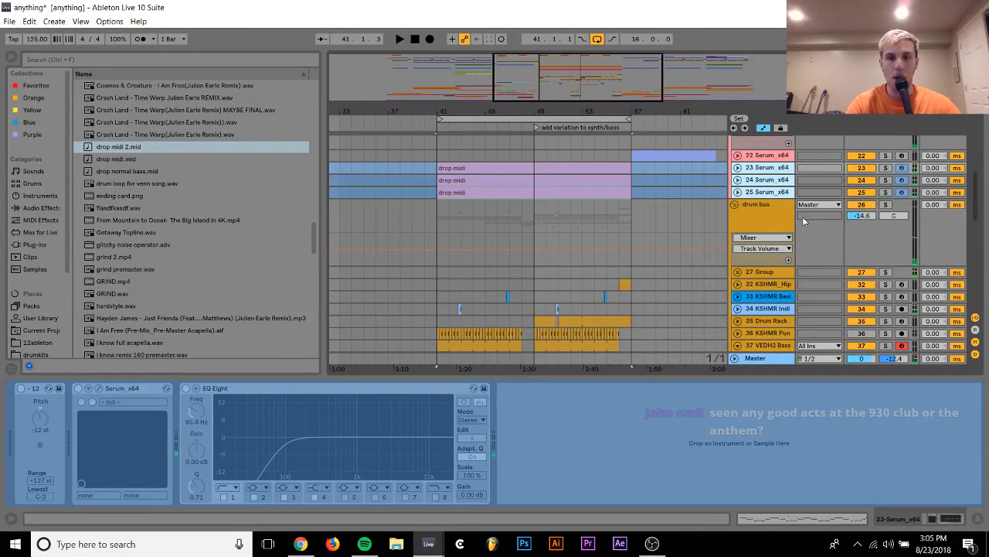
Set the volume of track 19 Serum_x64 to -12.2 dB while playing the drop section
scroll(662, 192, "up", 5)
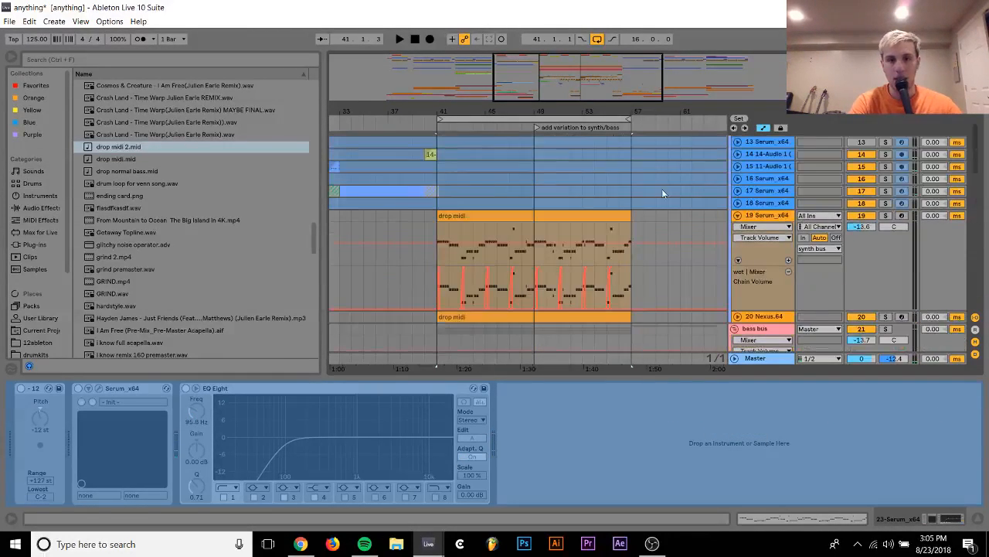
left_click(777, 207)
left_click(776, 223)
key("space")
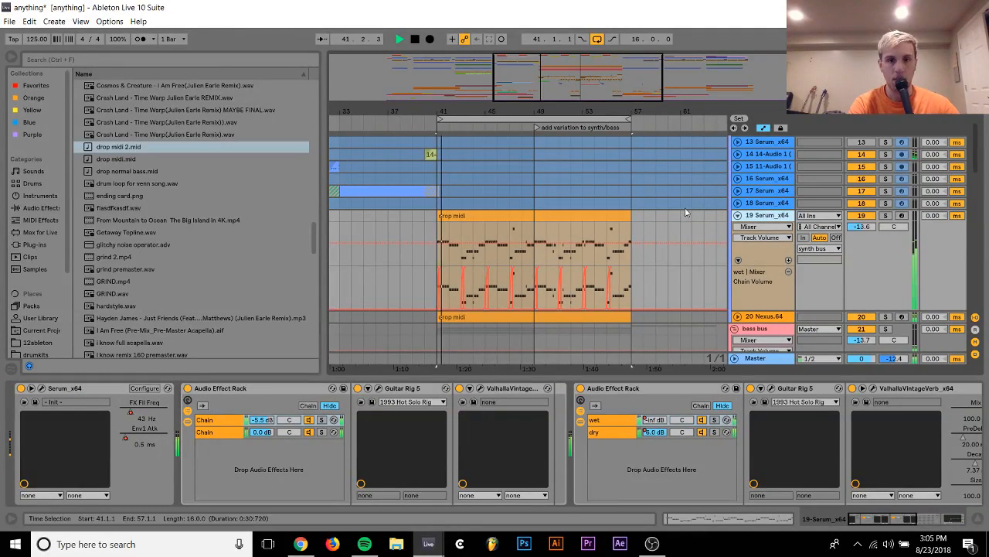
left_click(737, 216)
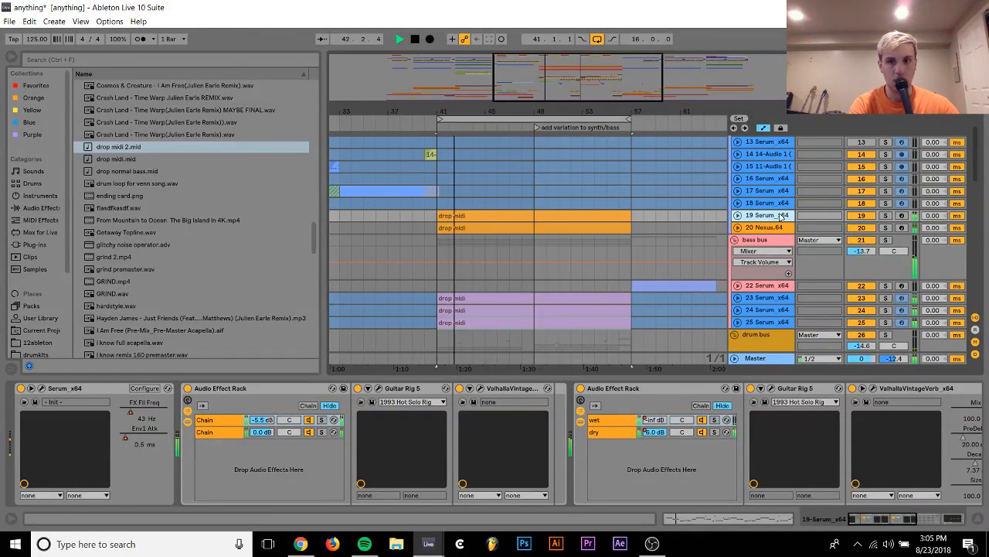
left_click(737, 216)
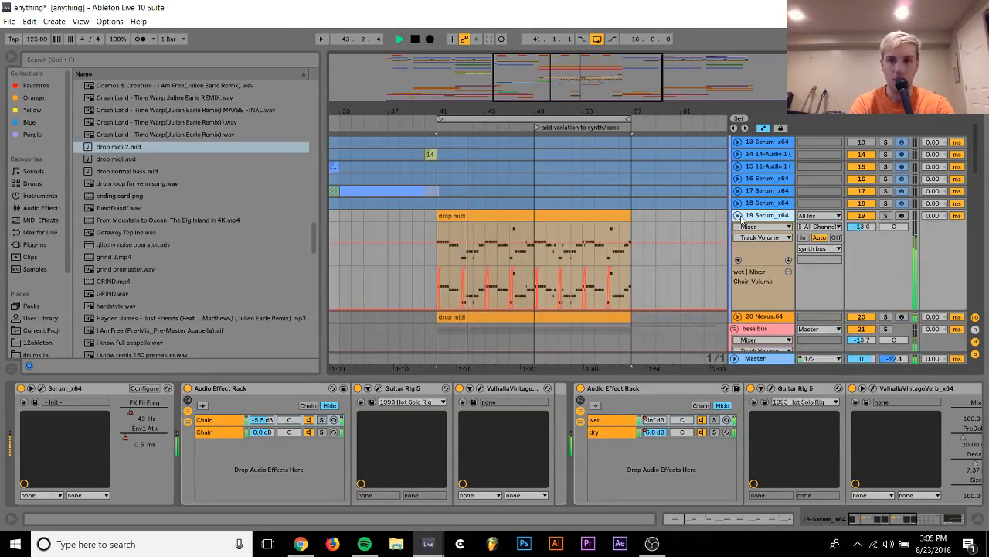
left_click(861, 227)
left_click_drag(861, 226, 860, 220)
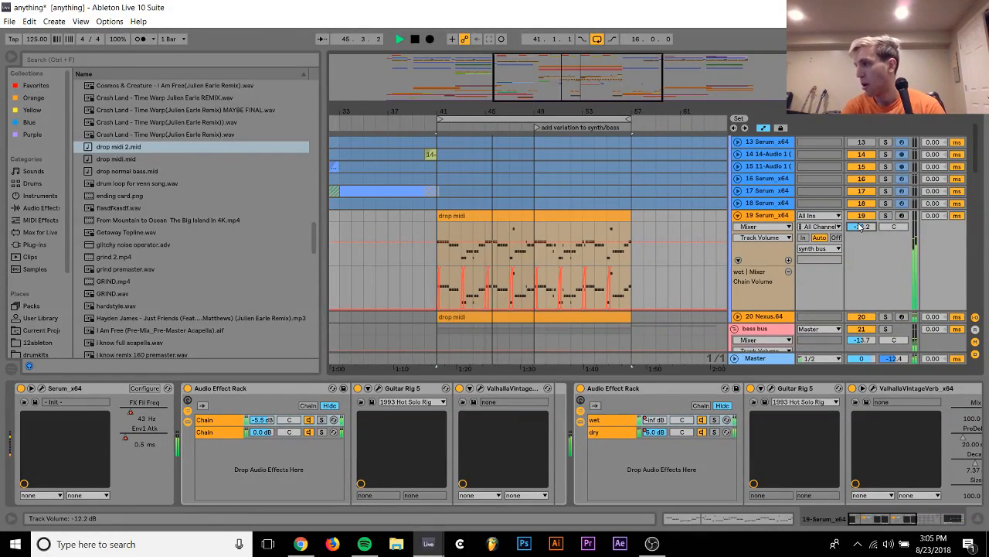
key("space")
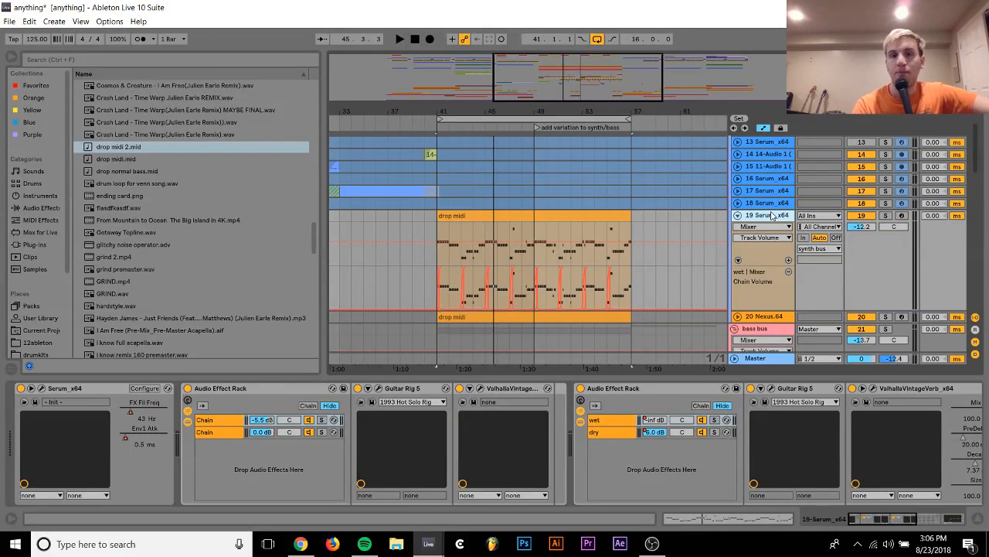
Duplicate track 19 Serum_x64, solo the duplicate and play the drop section
key("ctrl+d")
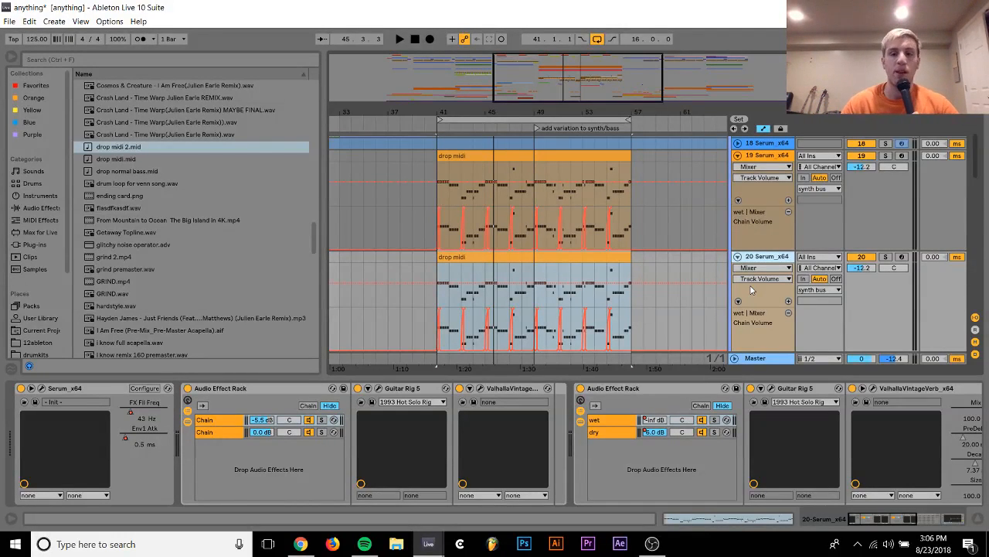
left_click(886, 258)
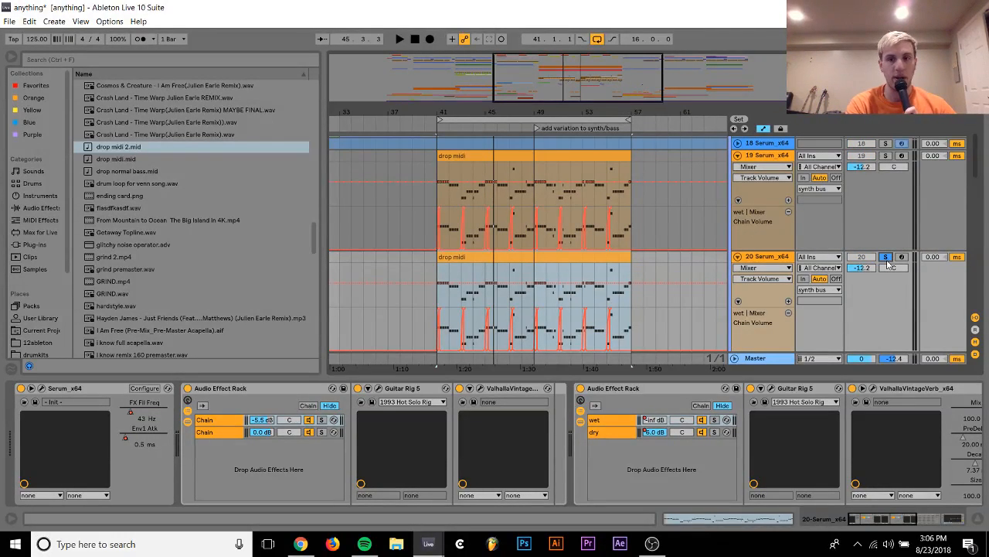
key("space")
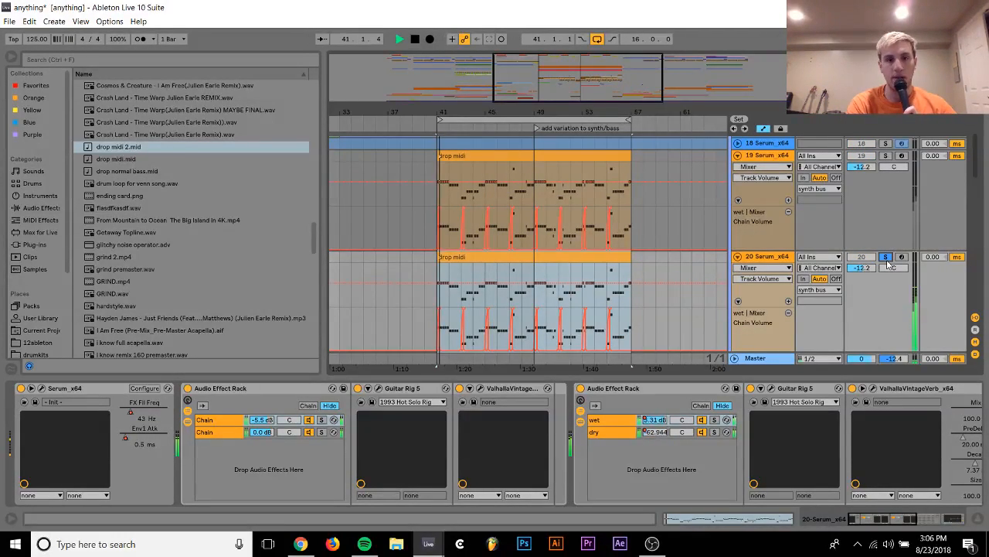
Stop playback and freeze the original track 19 Serum_x64
key("space")
right_click(781, 160)
left_click(818, 235)
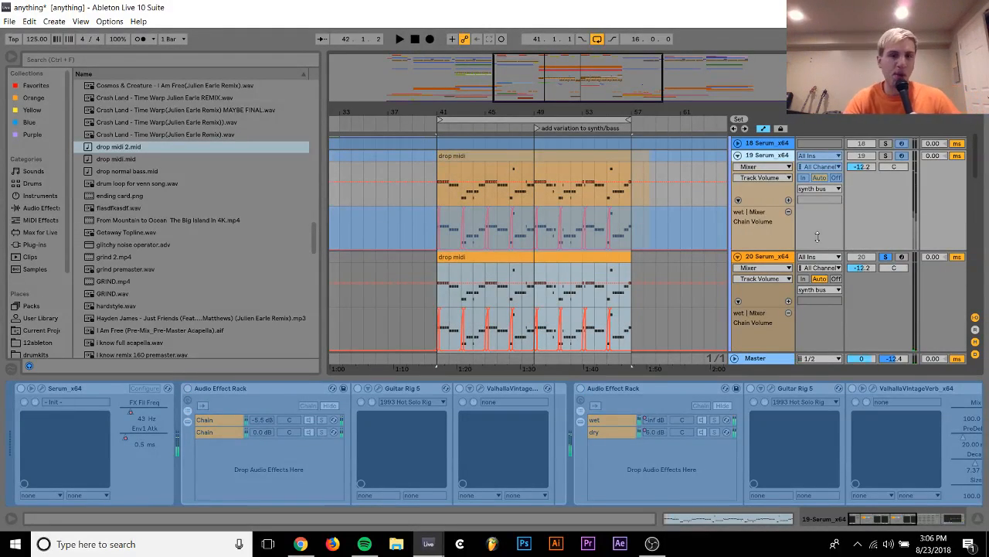
Replace Serum on the duplicated track 20 with the Kontakt 5 Portable x64 8out plug-in from the kontakt6666 VST folder
left_click(767, 256)
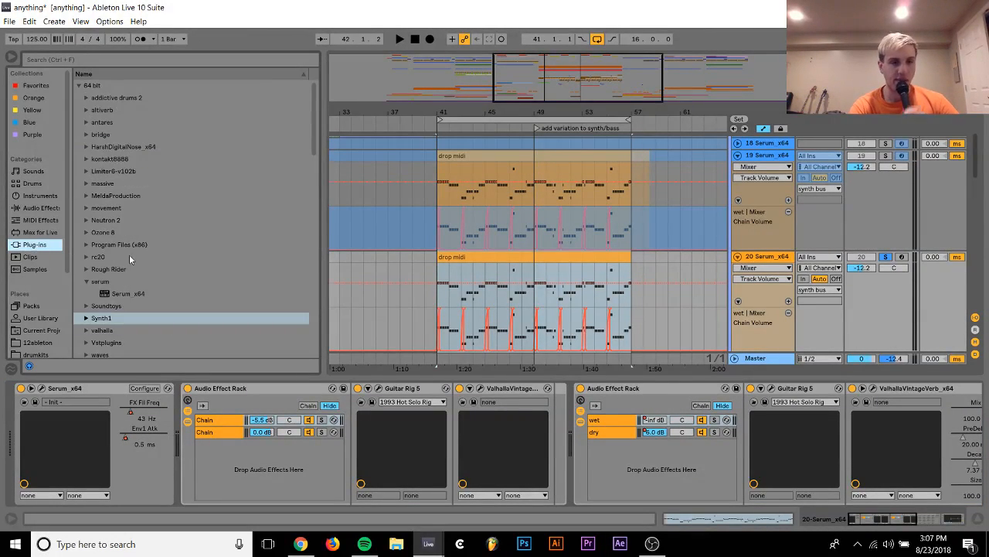
left_click(110, 184)
key("Up")
key("Up")
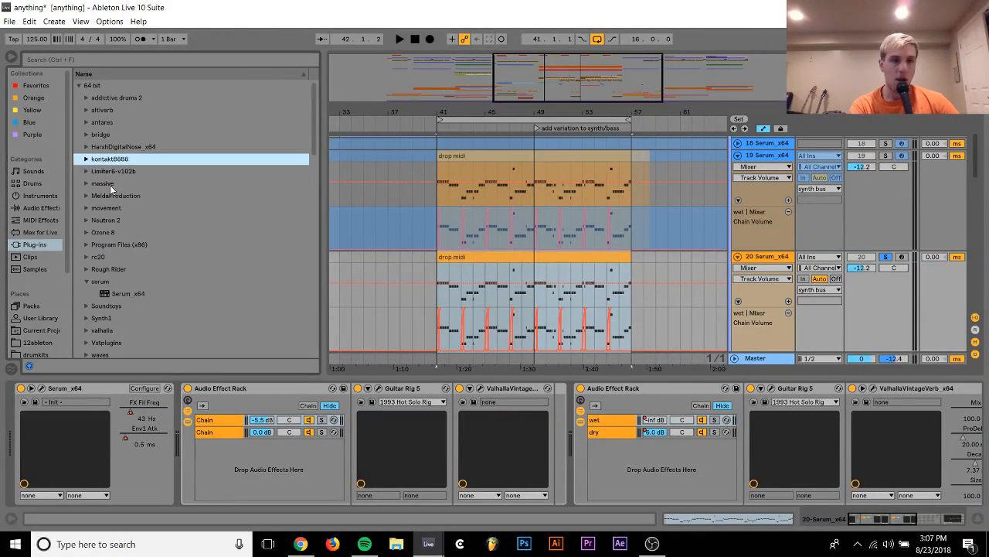
key("Right")
key("Down")
key("Right")
key("Down")
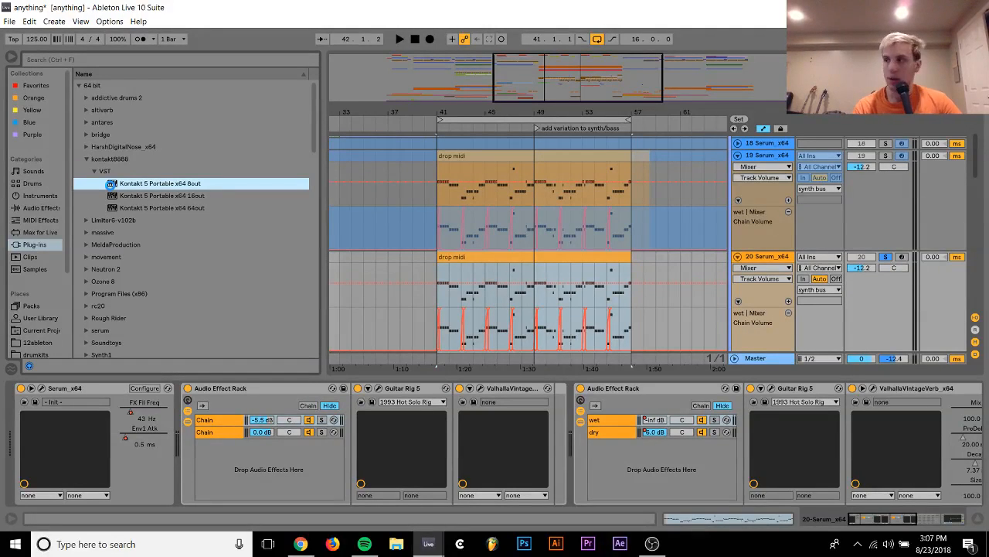
key("Return")
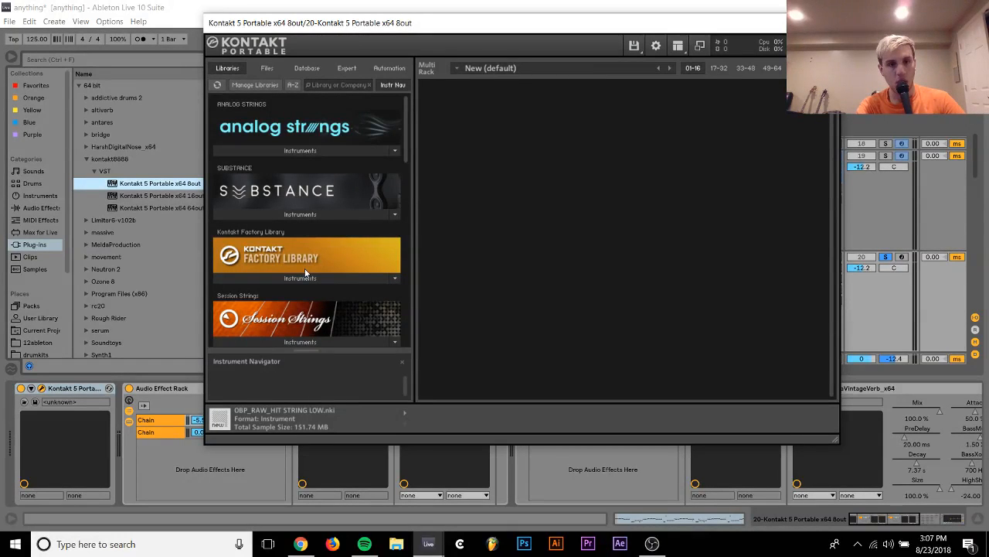
Load Marimba.nki from the Orchestral, 4 - VSL Percussion folder of the Kontakt Factory Library
left_click(304, 274)
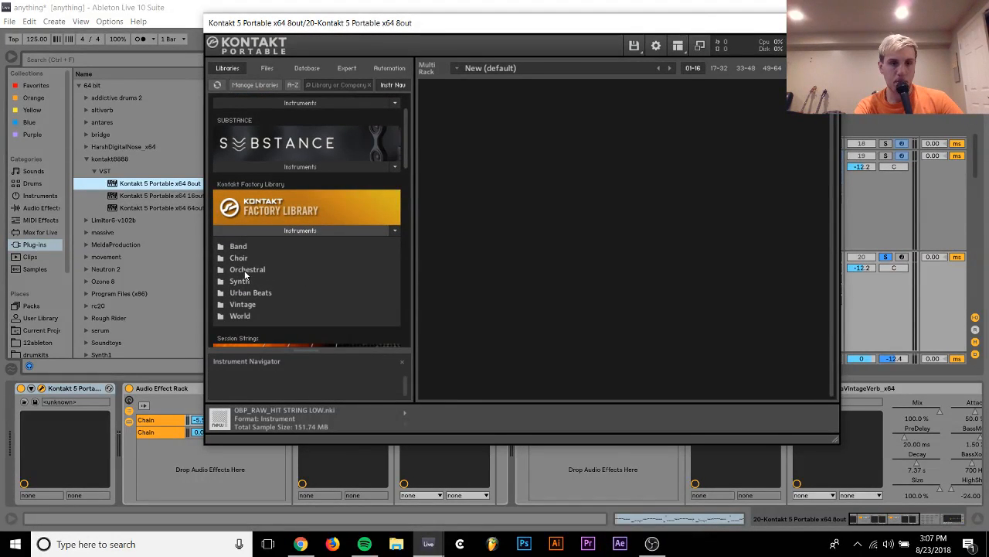
double_click(246, 270)
double_click(286, 306)
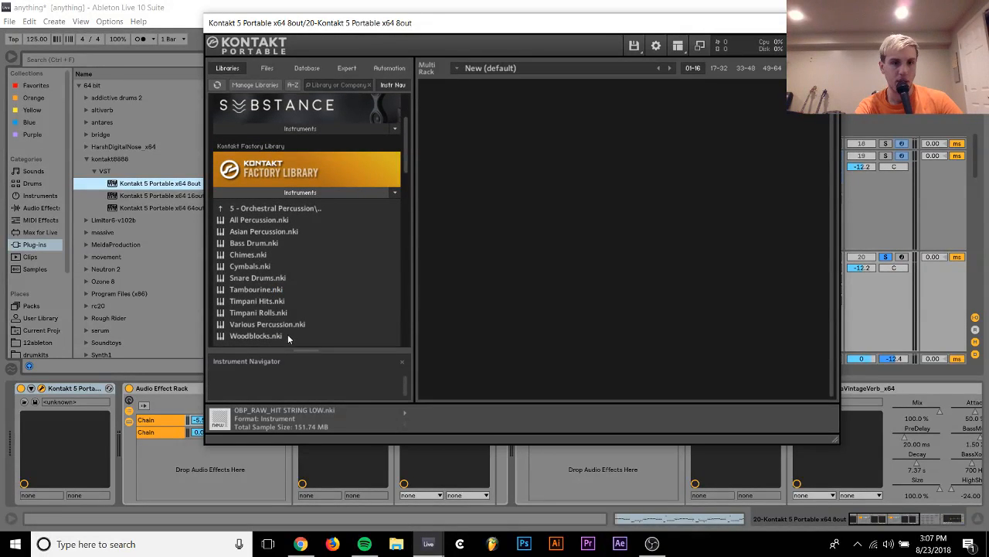
double_click(262, 208)
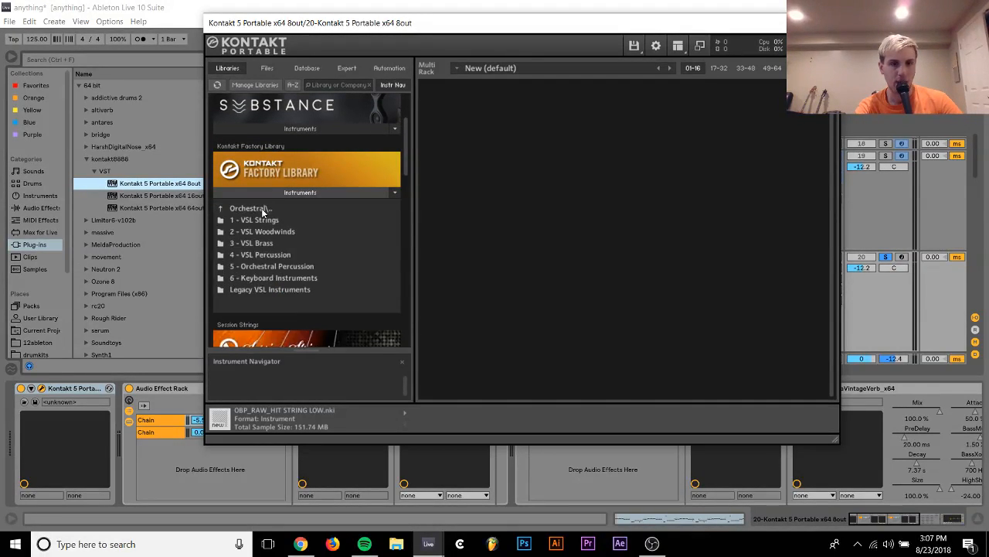
double_click(266, 255)
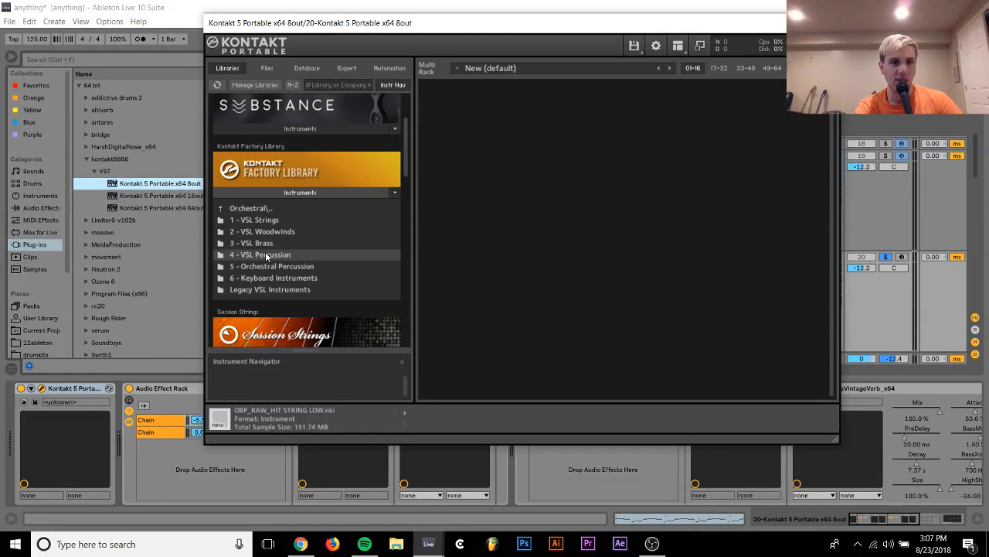
left_click(265, 249)
left_click_drag(495, 224, 498, 167)
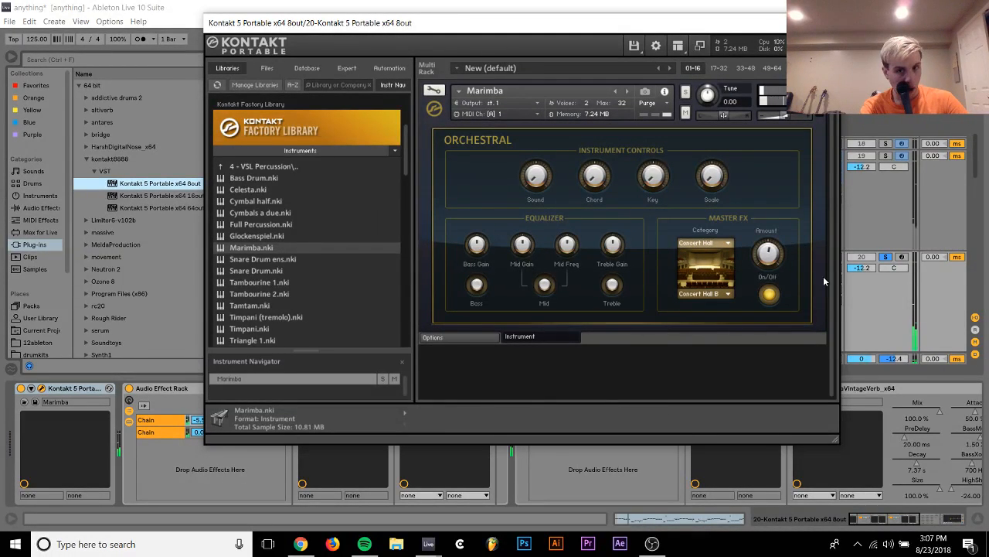
Turn off the marimba's Concert Hall master effect and add the +12 Pitch MIDI effect preset to track 20
left_click(769, 293)
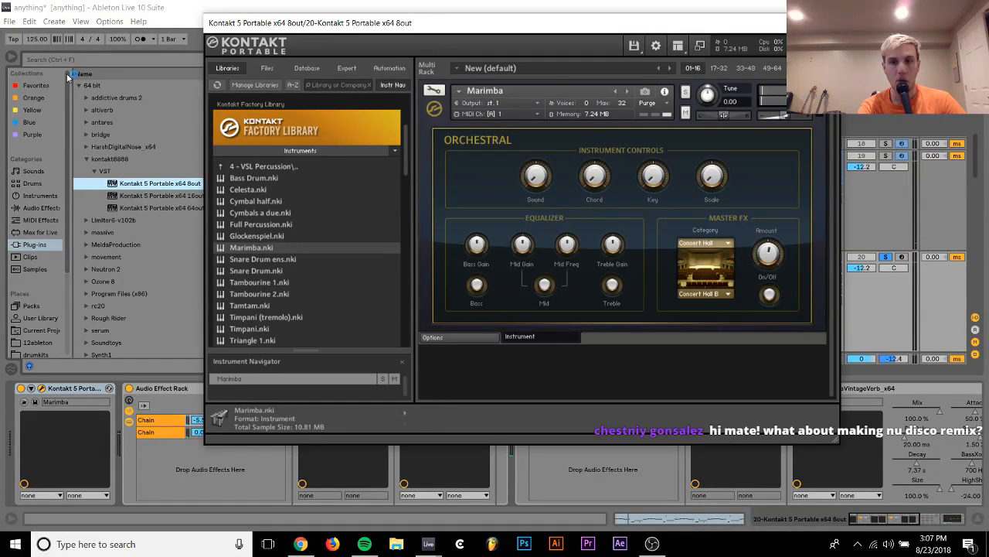
left_click(42, 223)
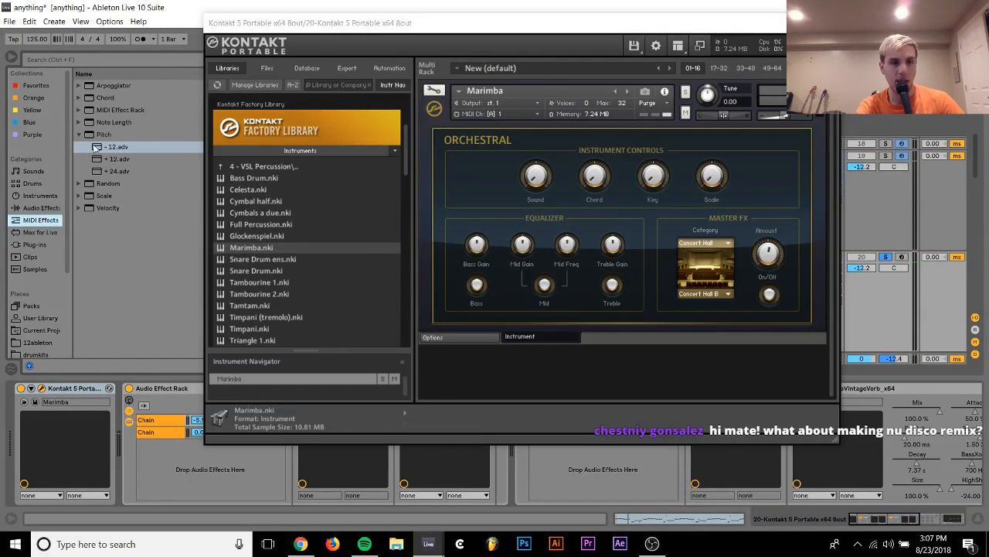
left_click(116, 159)
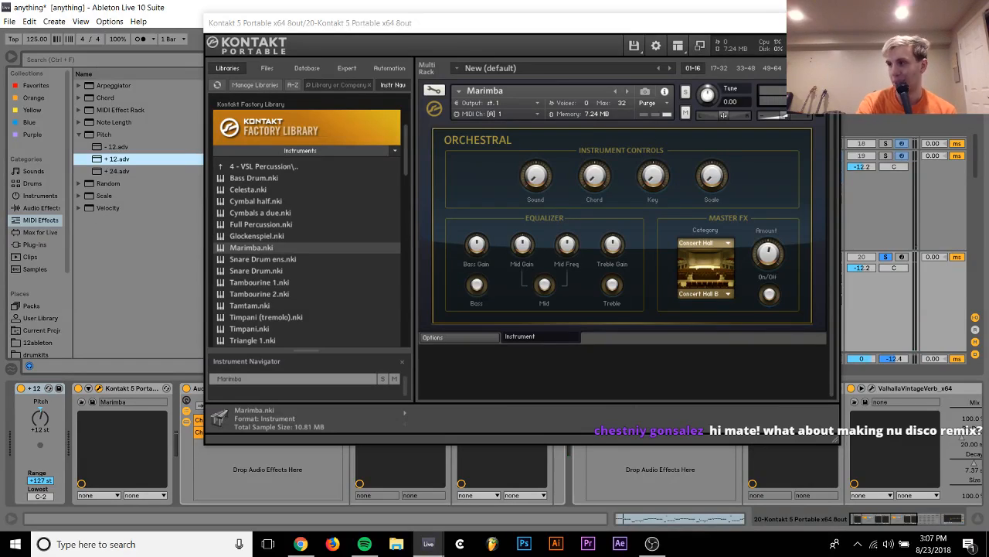
left_click(826, 24)
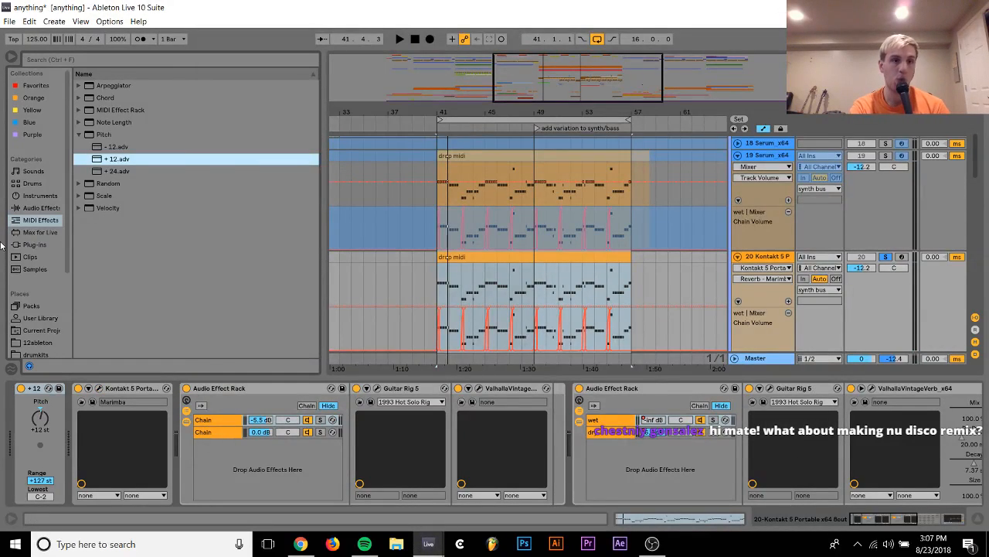
Set track 20's volume to -6.8 dB during playback and deactivate its first Audio Effect Rack
key("space")
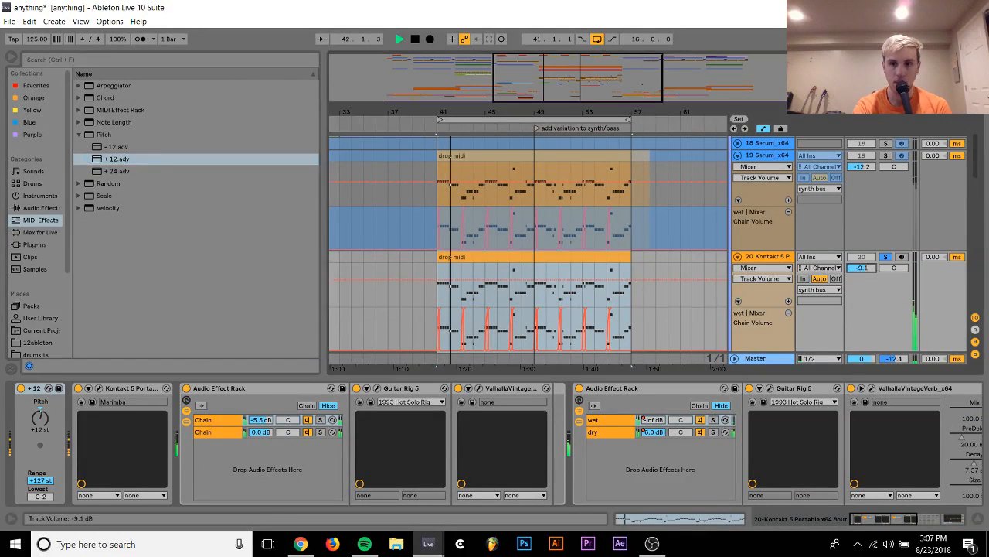
left_click_drag(868, 269, 870, 272)
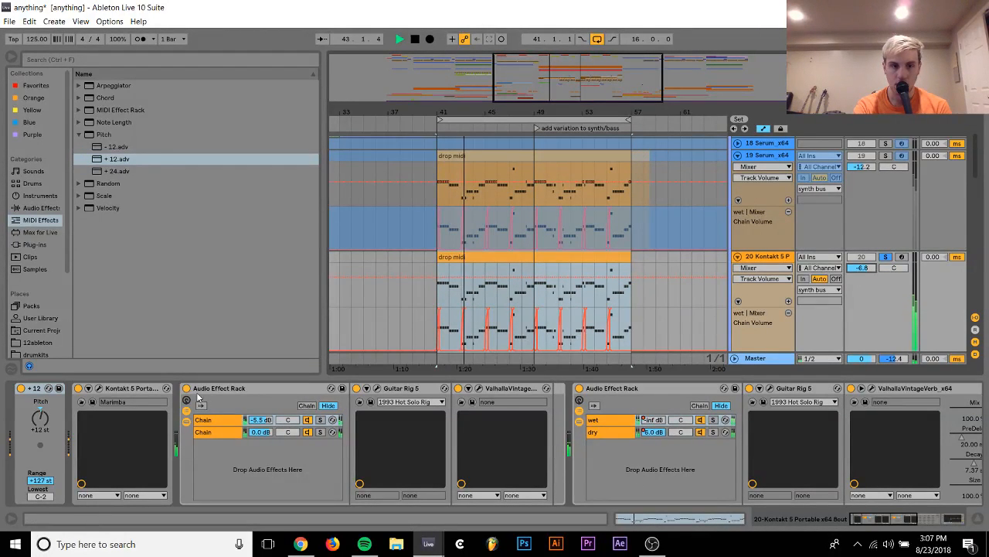
left_click(189, 390)
left_click(188, 389)
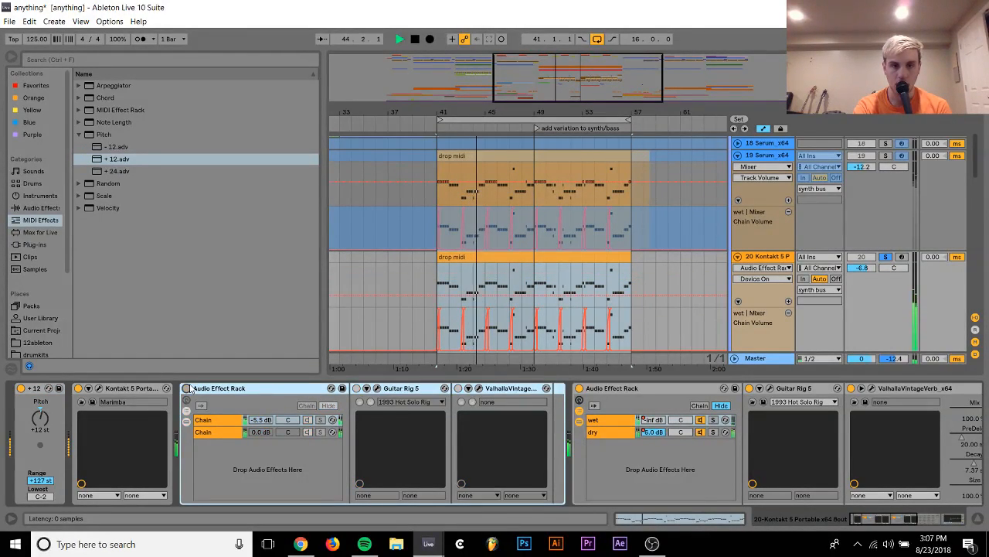
Examine the rest of track 20's effect chain and the devices on the synth bus
scroll(191, 390, "down", 5)
scroll(190, 389, "down", 2)
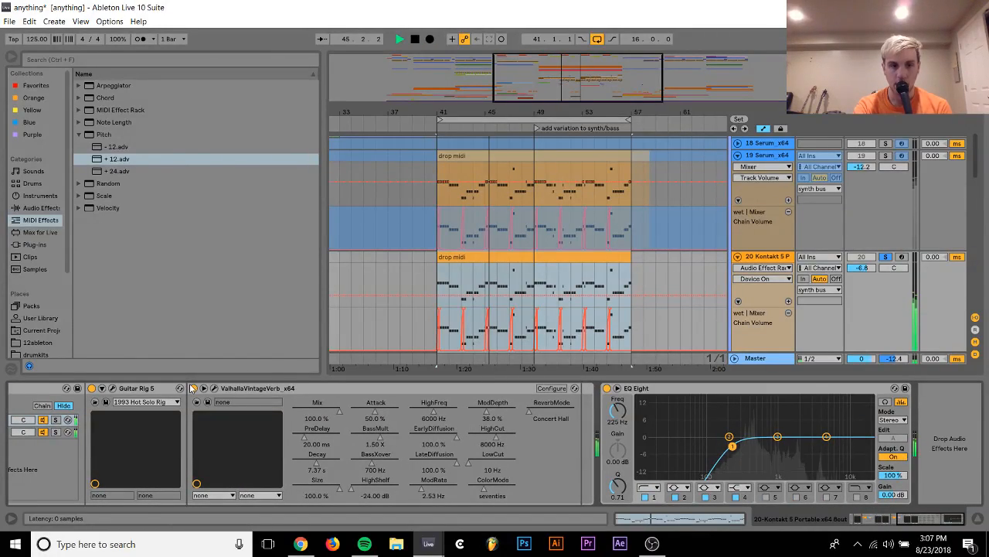
scroll(495, 259, "up", 10)
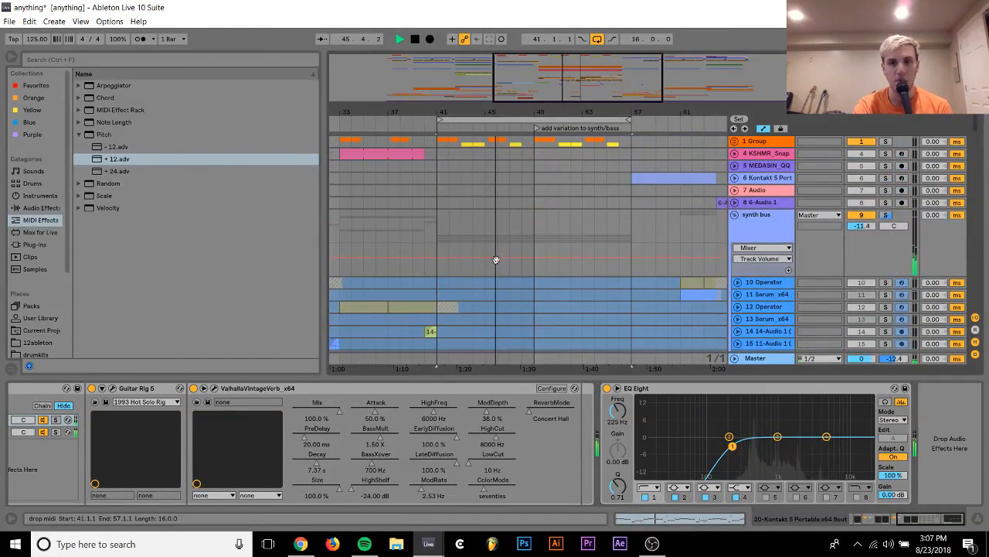
left_click(769, 226)
scroll(660, 271, "down", 8)
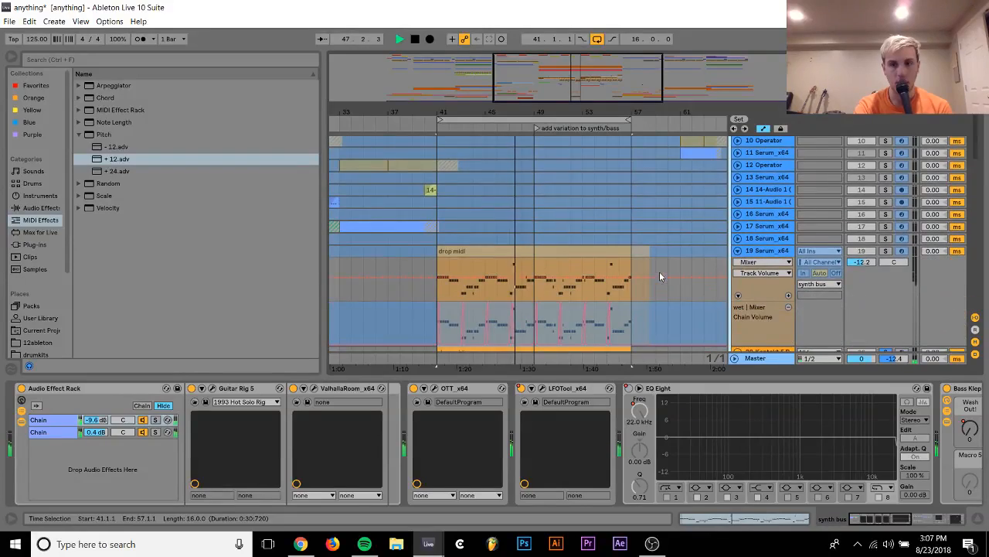
left_click(769, 301)
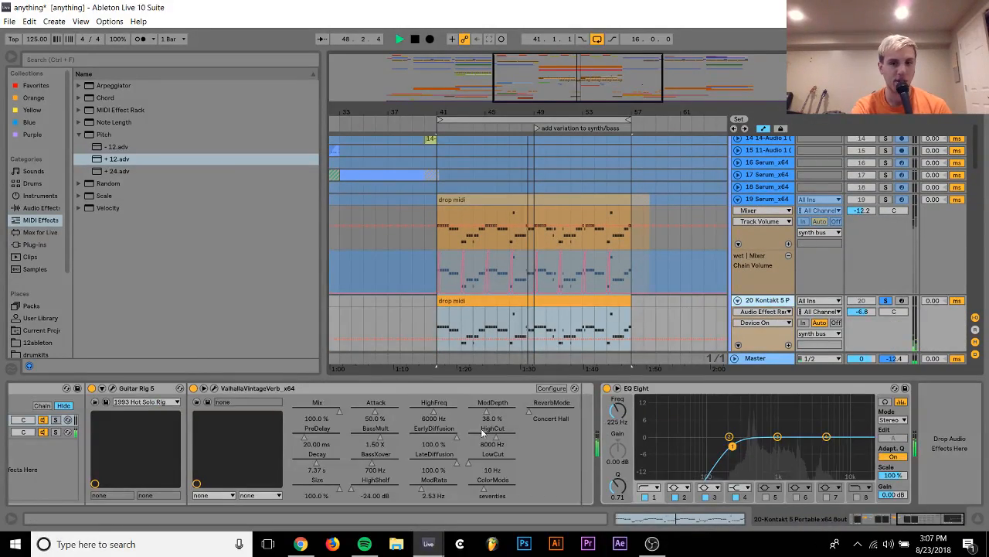
scroll(438, 474, "up", 5)
scroll(436, 471, "up", 5)
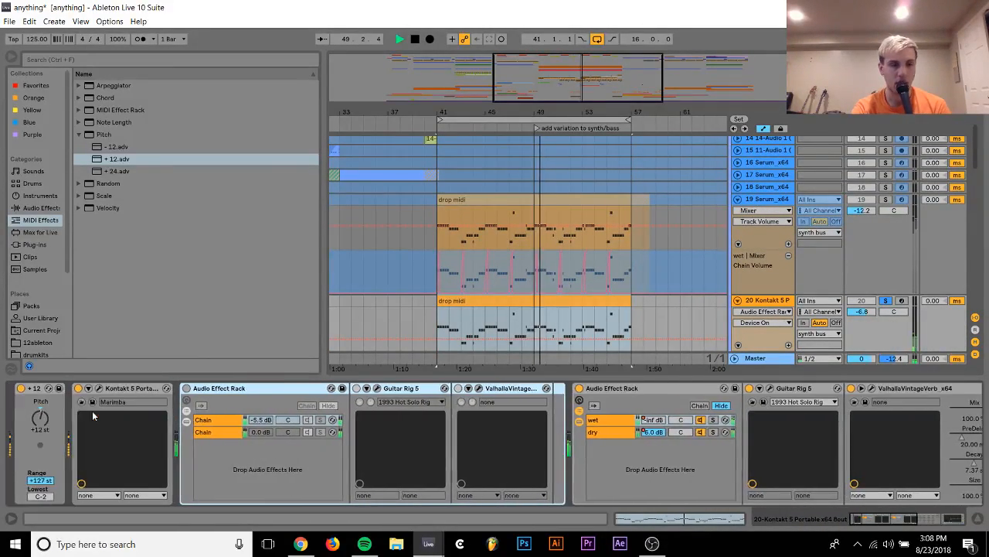
Unsolo the marimba track and set its volume to -8.1 dB to hear it in the full mix
left_click(98, 388)
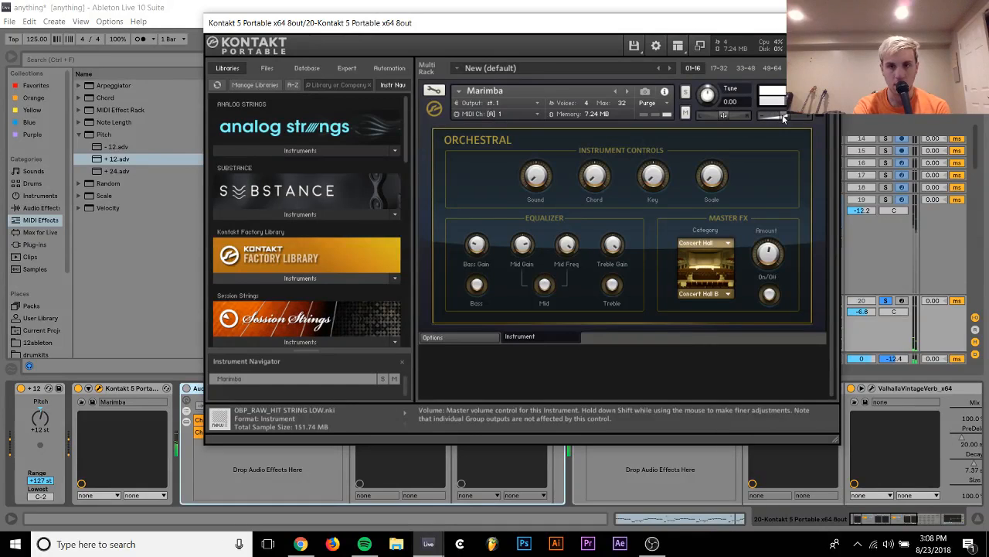
left_click(889, 301)
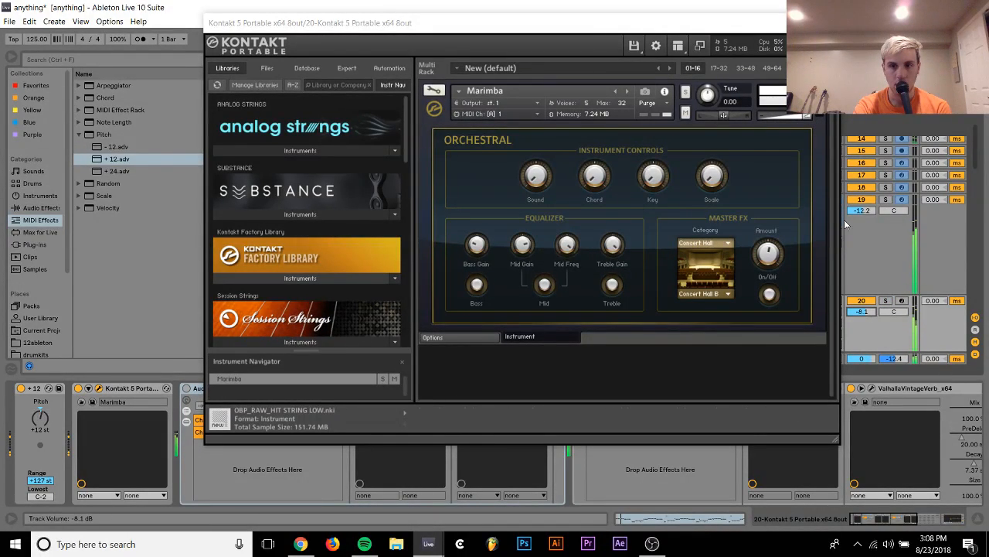
left_click(828, 23)
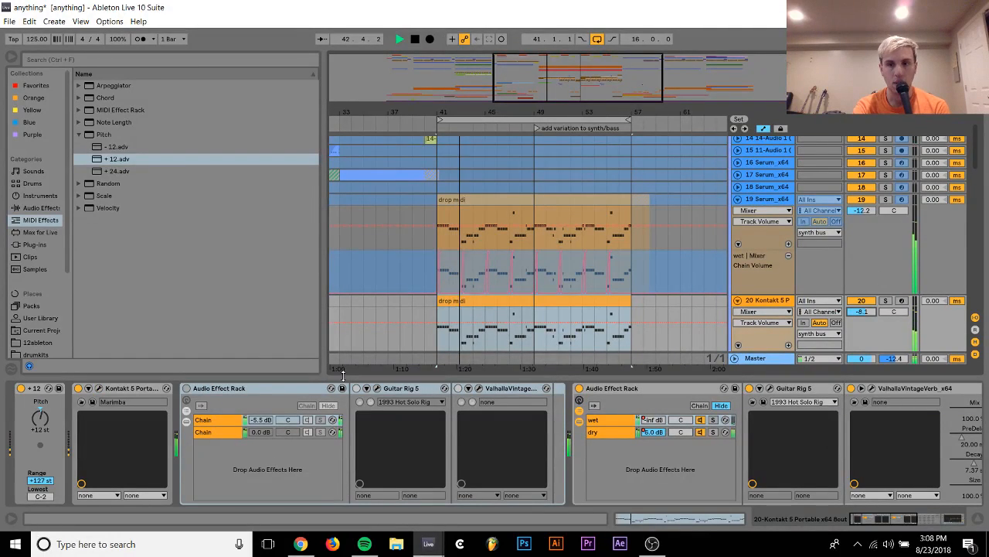
Deactivate the +12 Pitch device on the marimba track
left_click(21, 389)
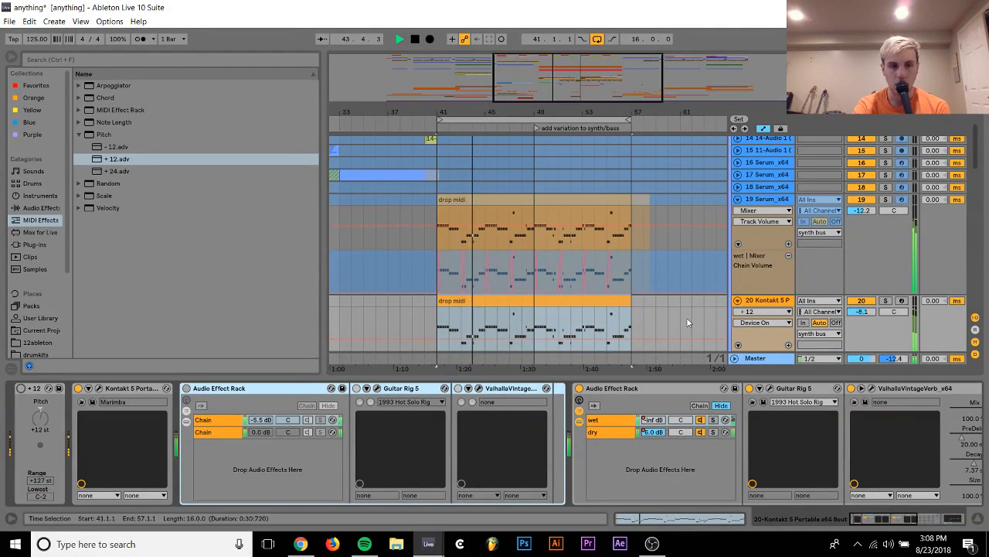
Set the marimba track's volume to -14.7 dB during playback and fold the track
mouse_move(862, 312)
left_mouse_down()
mouse_move(861, 329)
mouse_move(864, 320)
left_mouse_up()
left_click(750, 301)
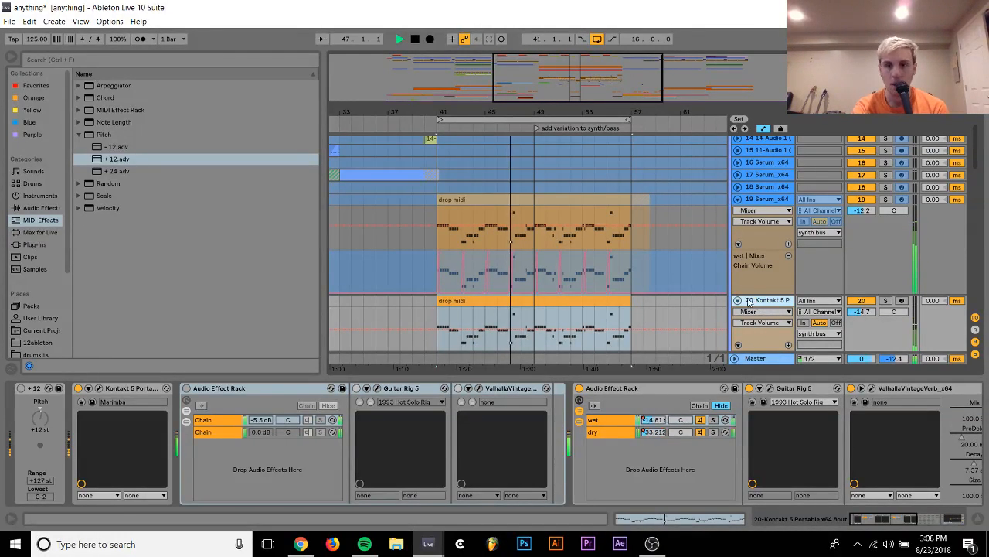
left_click(738, 301)
Solo track 25 briefly to hear that bass layer alone, and return to the full mix
scroll(740, 301, "down", 5)
scroll(753, 294, "down", 2)
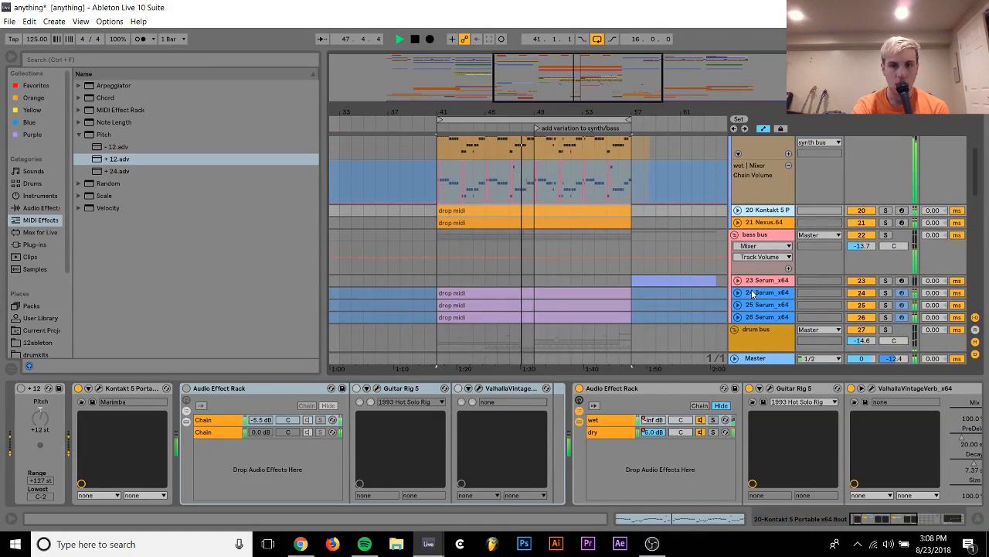
left_click(886, 304)
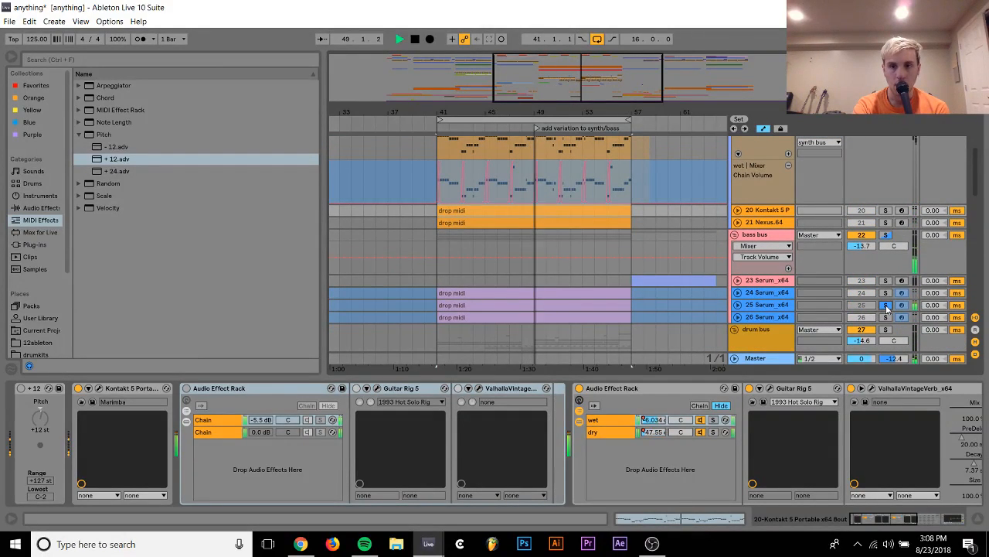
scroll(759, 221, "up", 5)
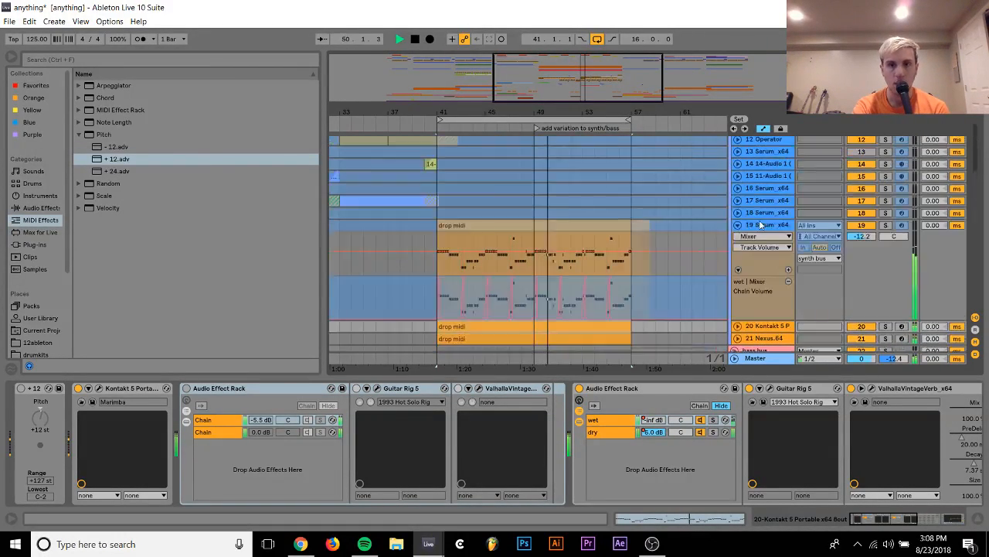
scroll(759, 232, "down", 1)
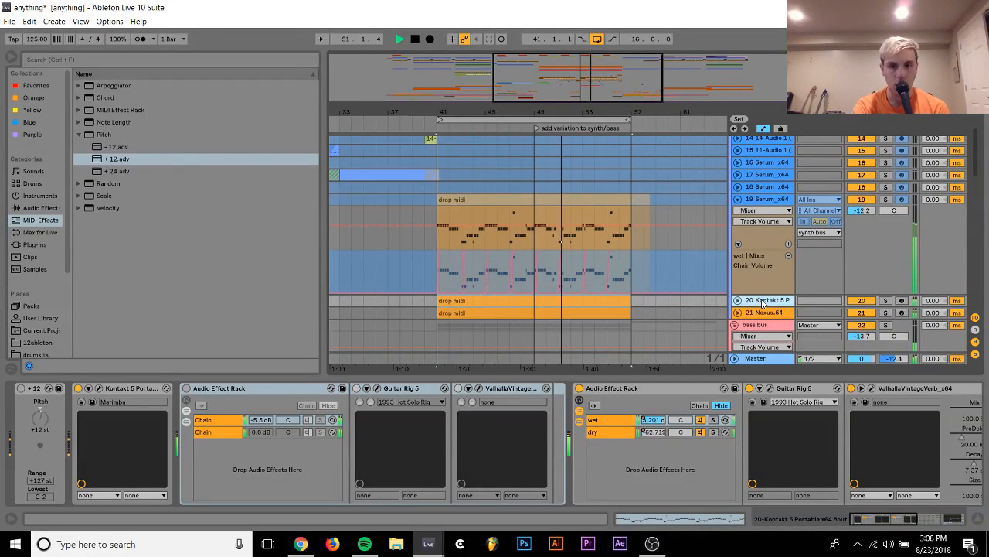
Compare the drop with track 20 muted and active, and reactivate its +12 Pitch device
left_click(737, 300)
key("space")
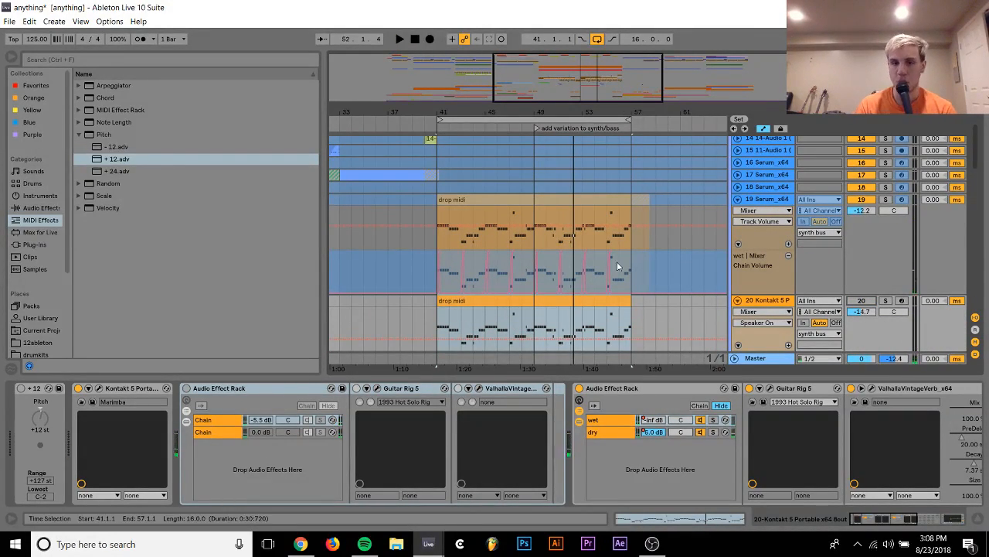
key("space")
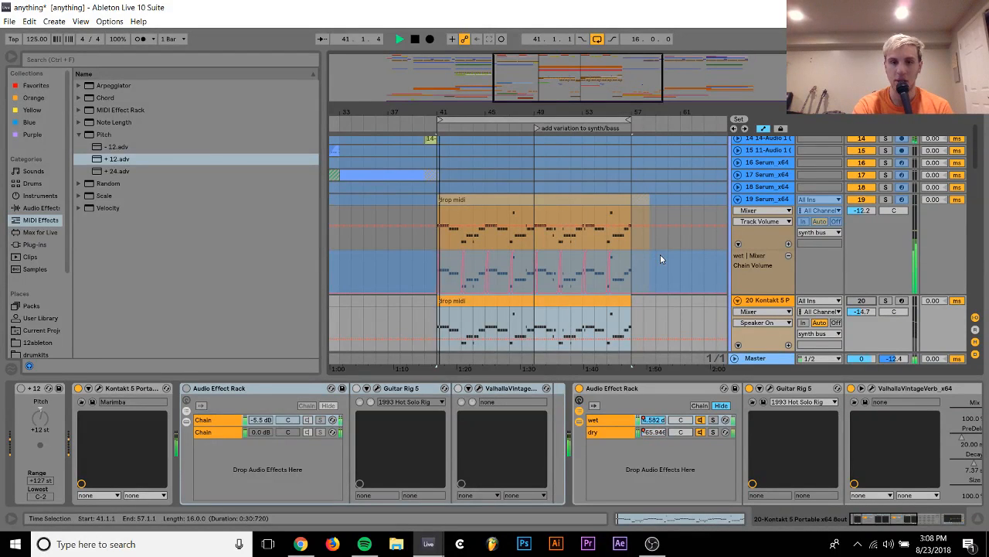
left_click(863, 311)
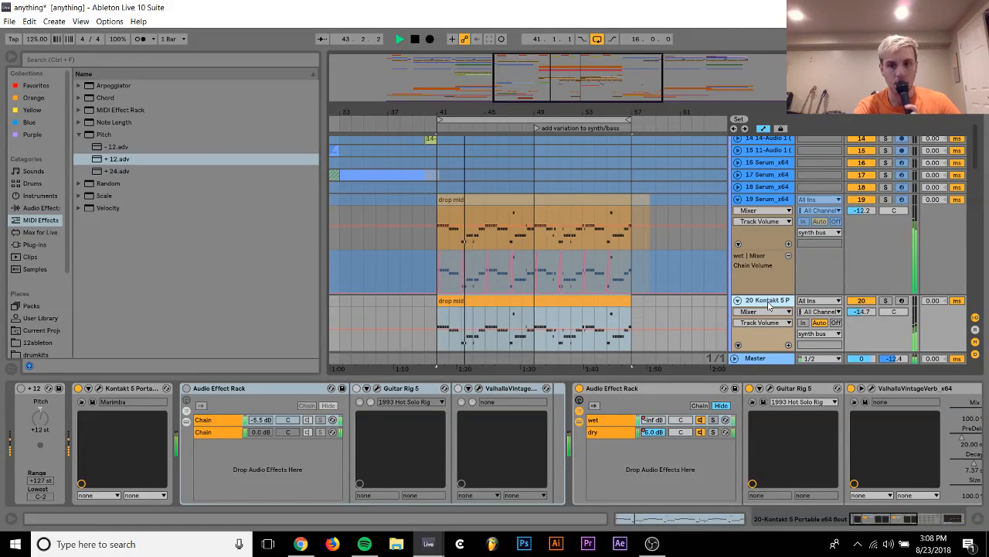
left_click(26, 389)
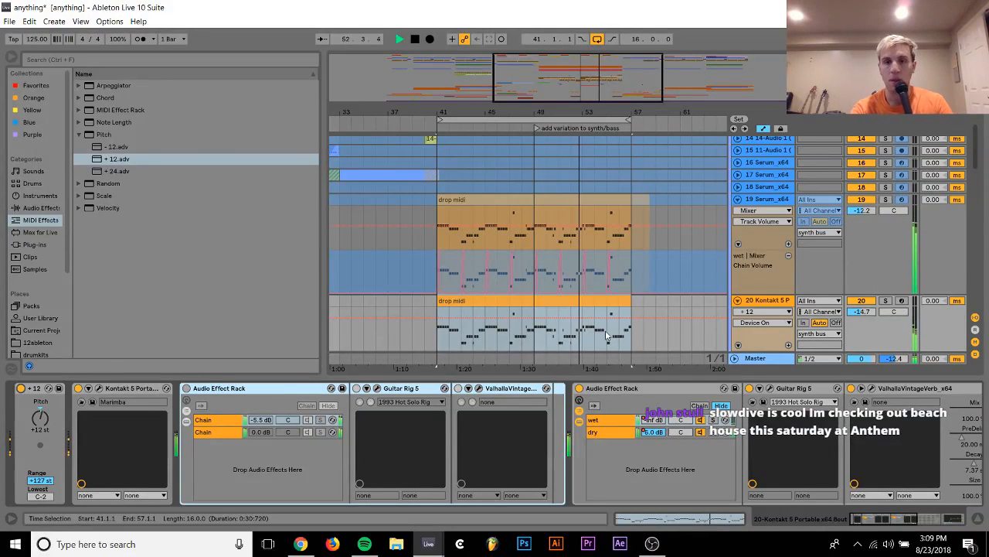
Replay the drop and compare the mix with bass track 25 muted and active
key("space")
scroll(693, 291, "down", 5)
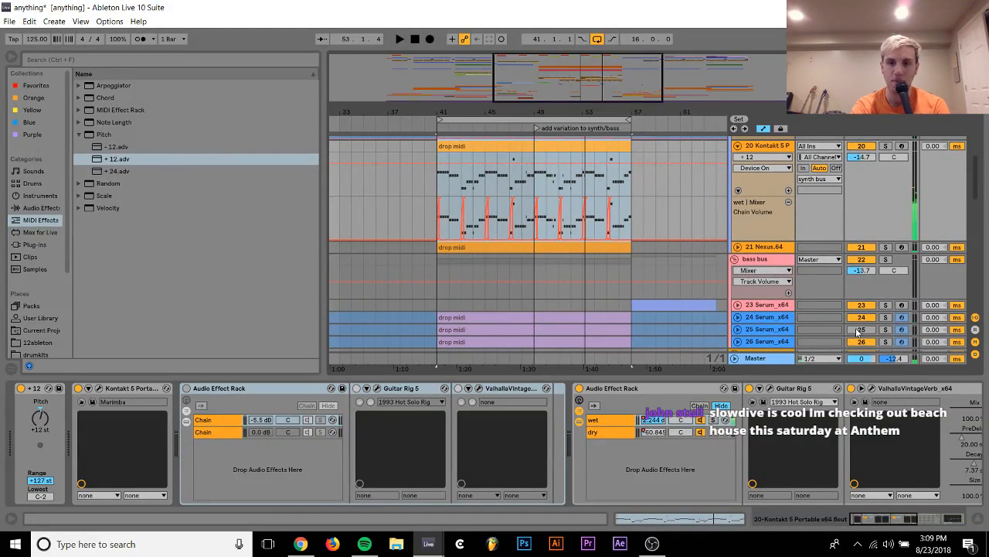
key("space")
scroll(856, 333, "up", 2)
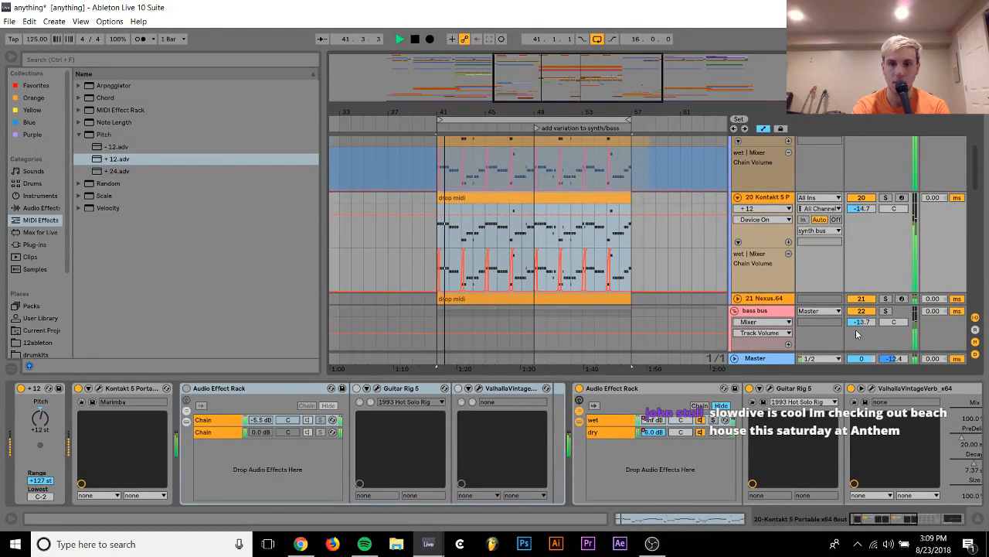
scroll(856, 333, "up", 2)
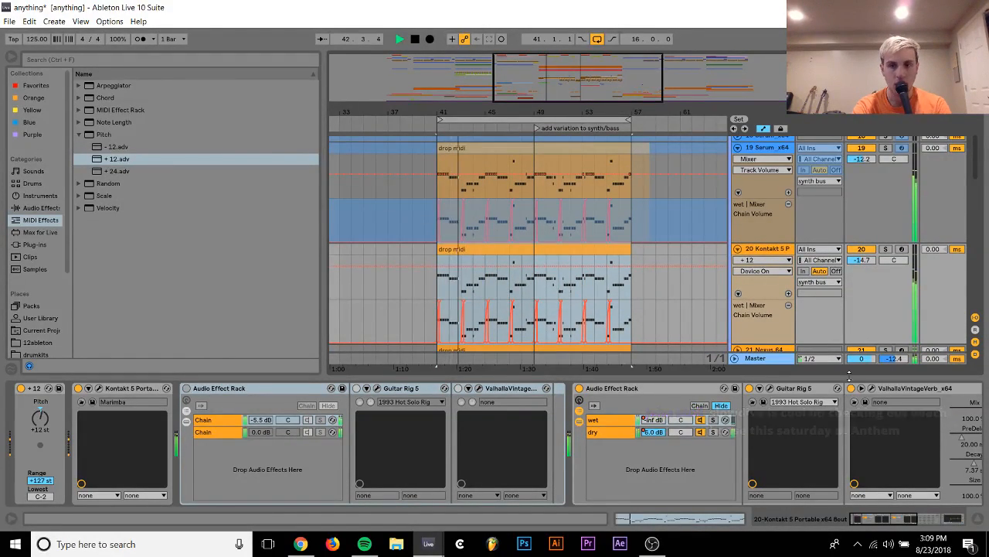
scroll(839, 273, "down", 3)
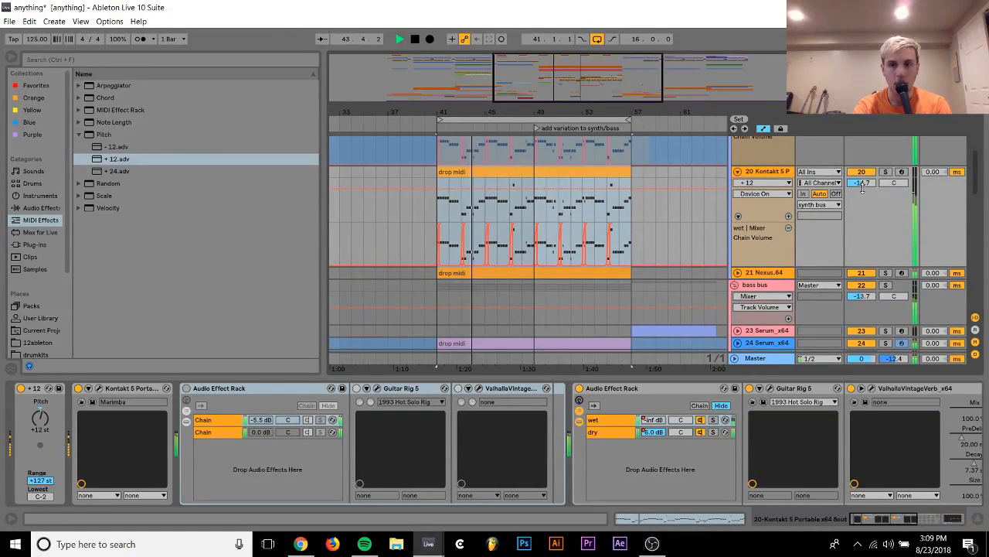
scroll(858, 272, "down", 3)
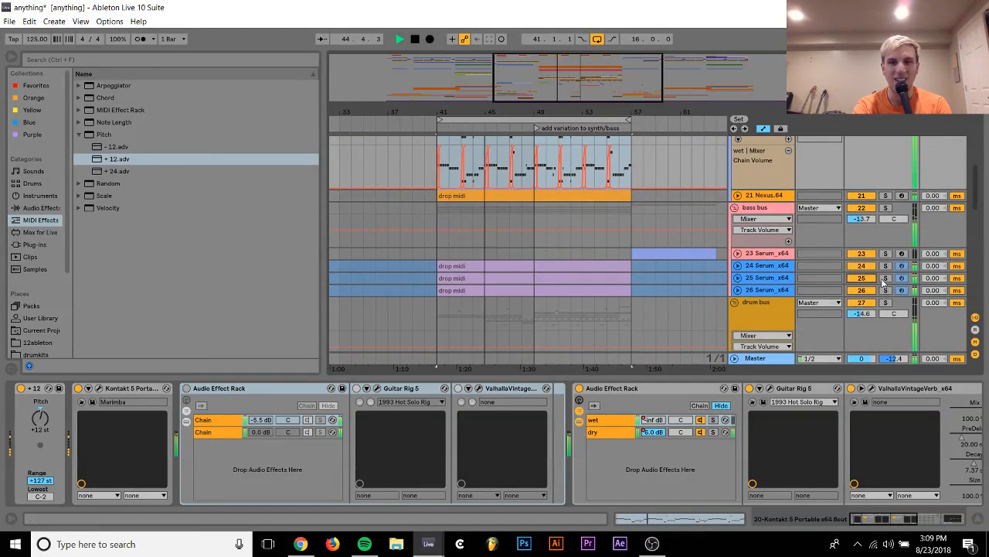
Listen to bass track 25 in solo, unfold it, and replay the drop with the full mix
left_click(886, 278)
left_click(738, 278)
left_click(886, 278)
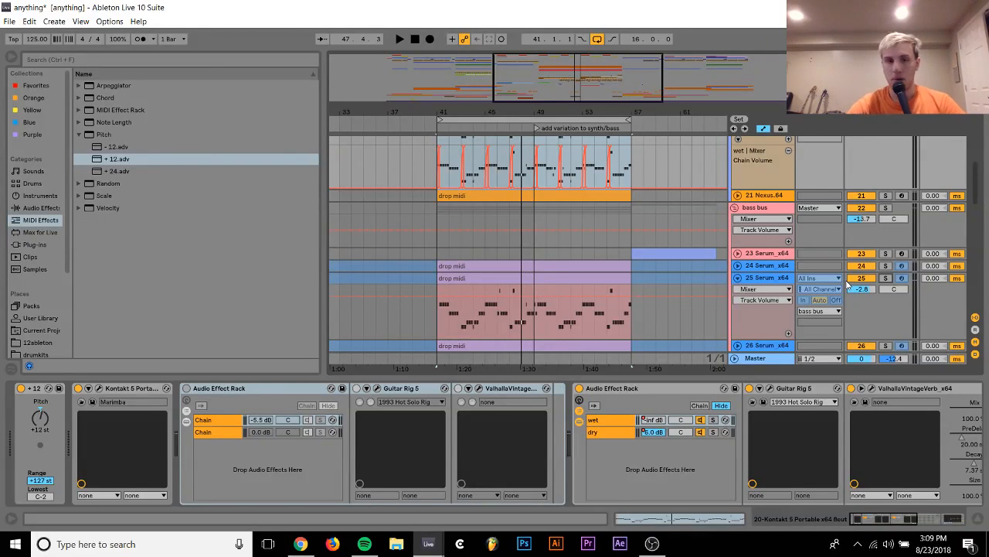
key("space")
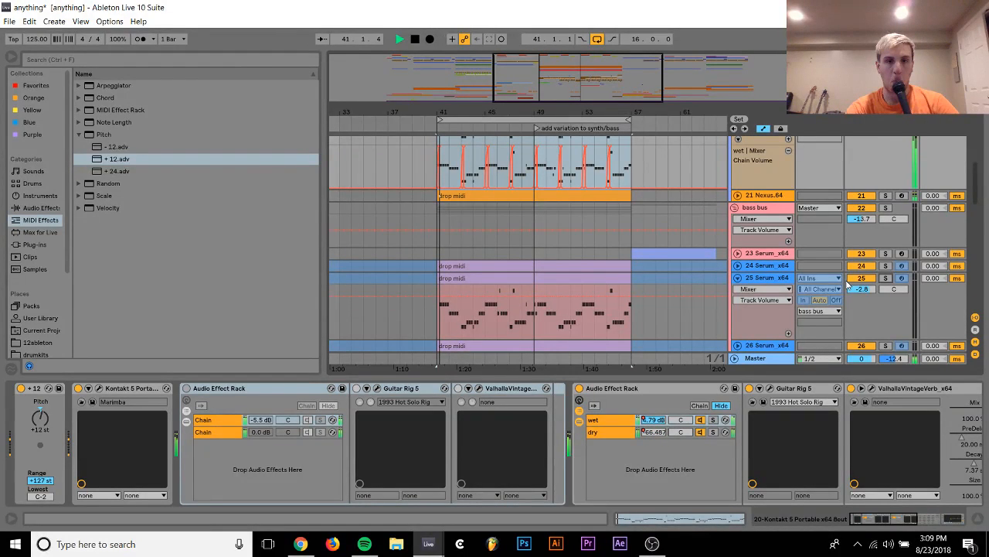
Unfold track 21 Nexus.64 and audition it in solo, alone and with track 20, leaving only track 20 soloed
scroll(744, 222, "up", 1)
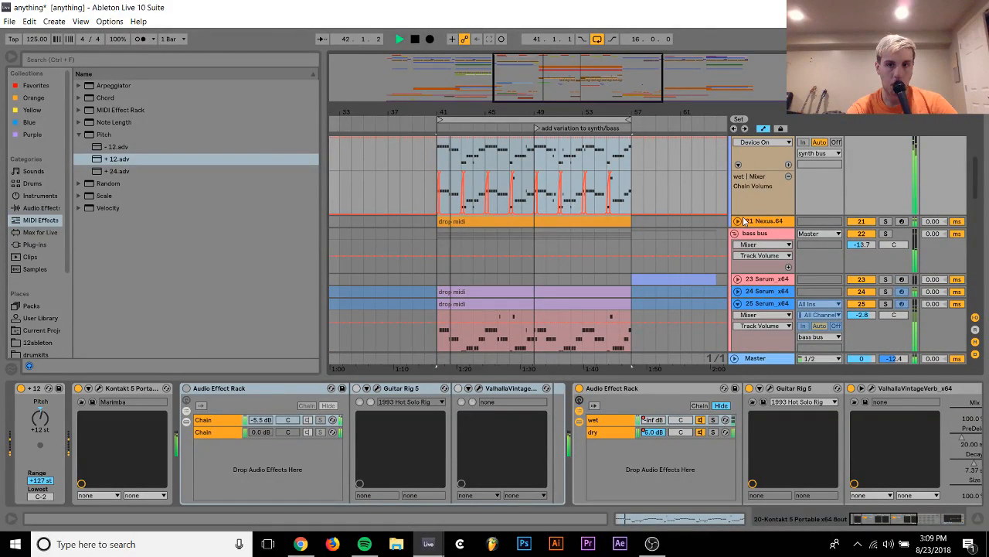
left_click(739, 221)
left_click(886, 223)
left_click(871, 223)
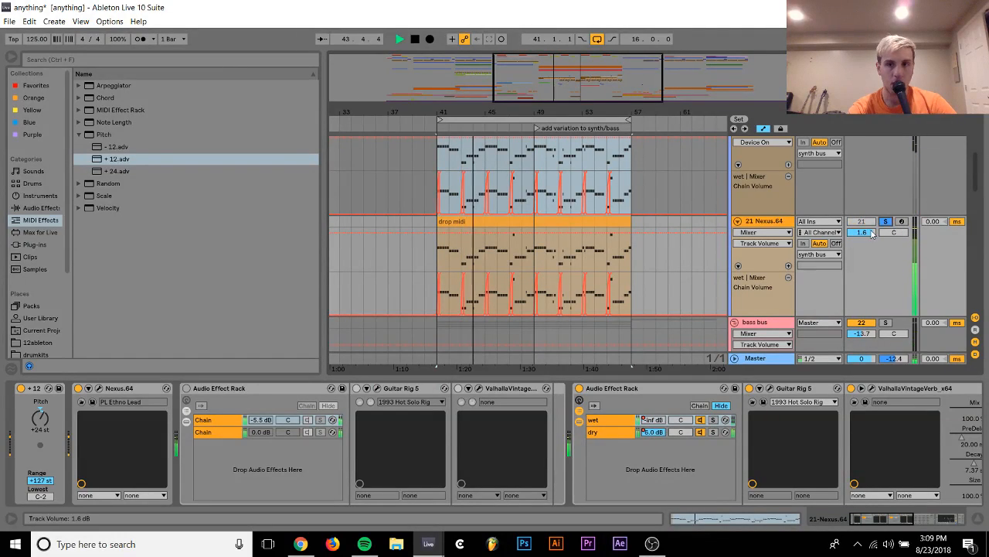
scroll(889, 173, "up", 2)
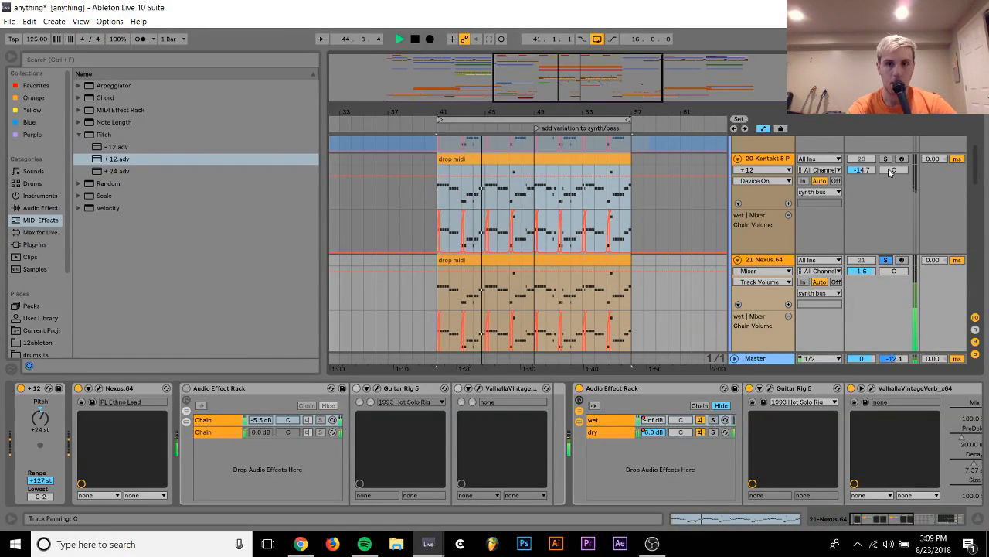
left_click(886, 158)
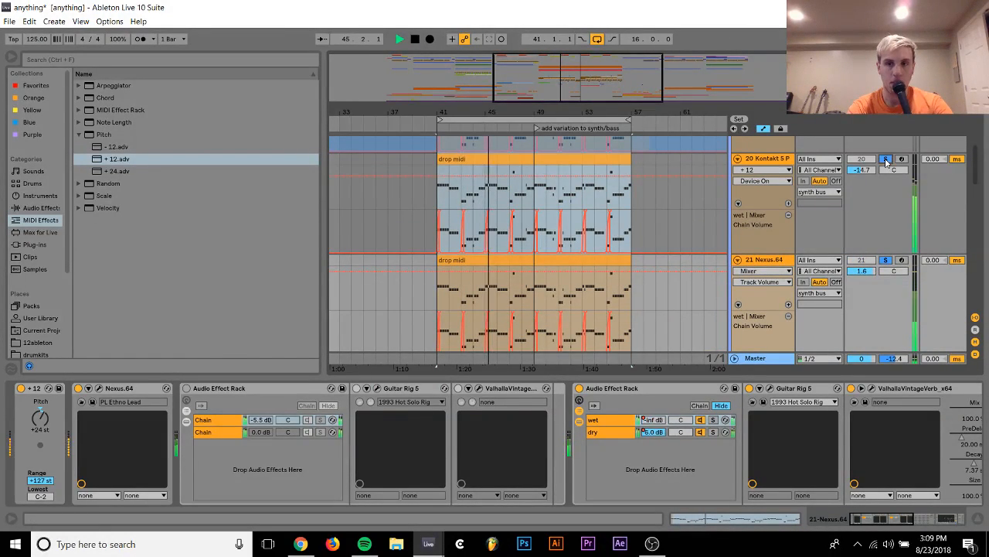
left_click(888, 261)
Replace the Kontakt instrument on track 20 with the Nexus.64 plug-in from the Program Files (x86) folder
left_click(765, 161)
key("space")
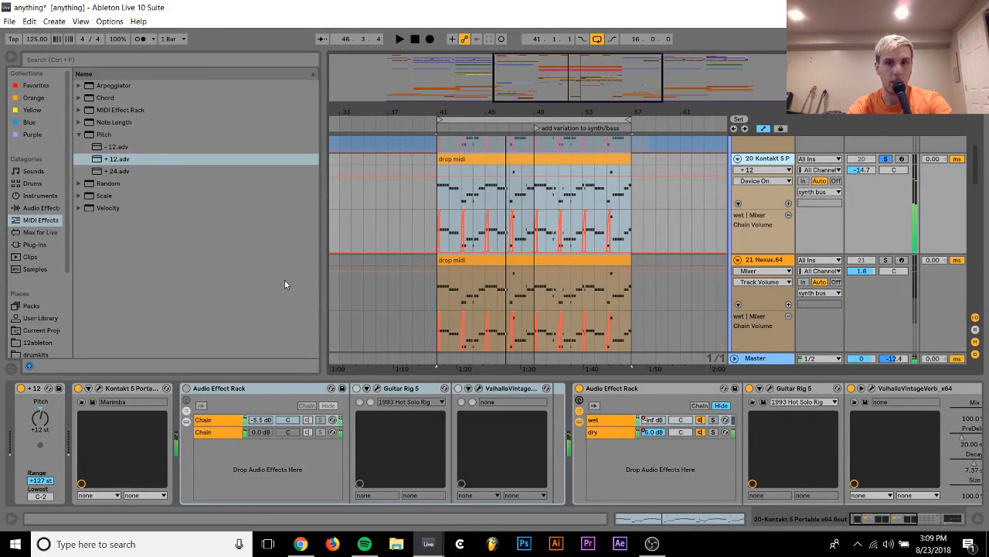
left_click(33, 244)
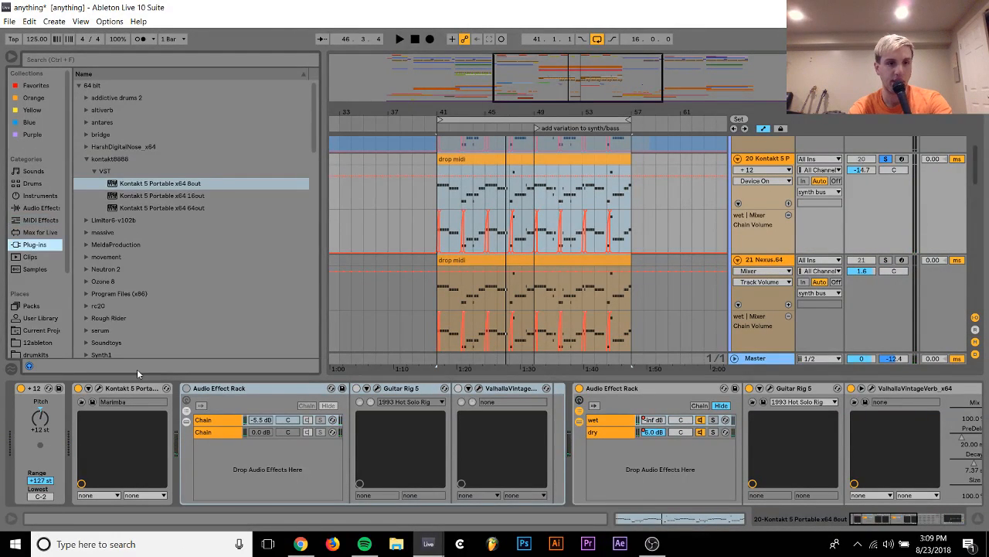
left_click(86, 293)
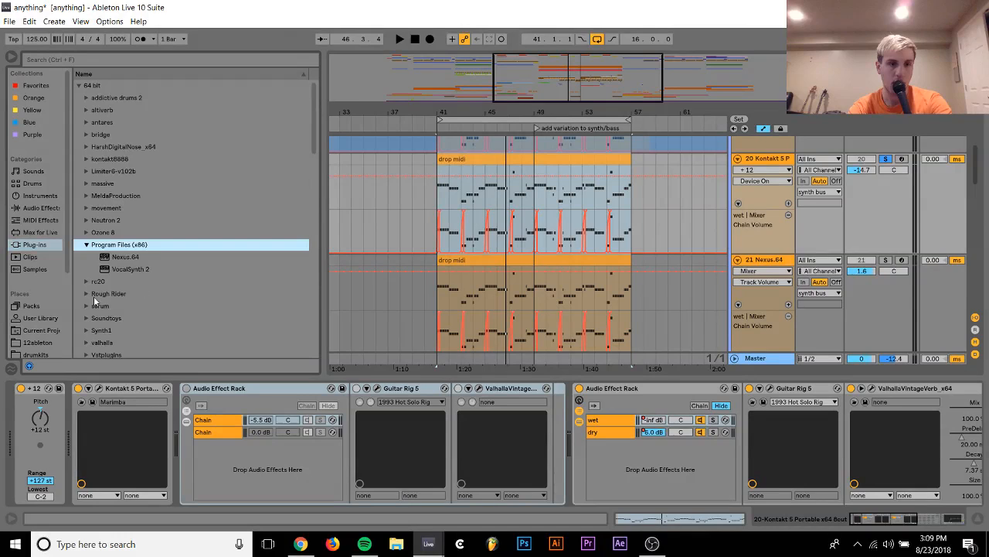
double_click(117, 256)
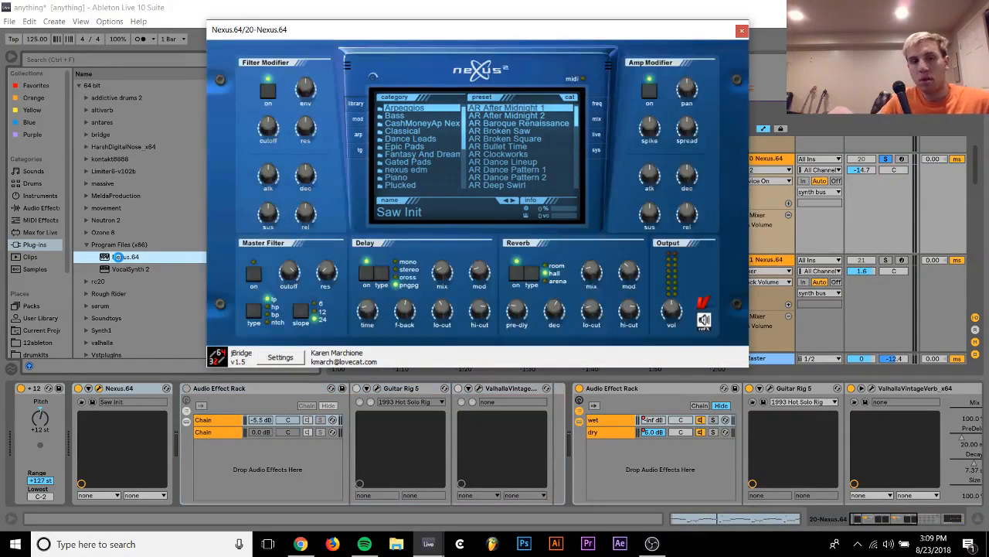
Load the LD Butterfield preset from Nexus's Dance Leads category and set track 20's volume to -7.4 dB
left_click(417, 138)
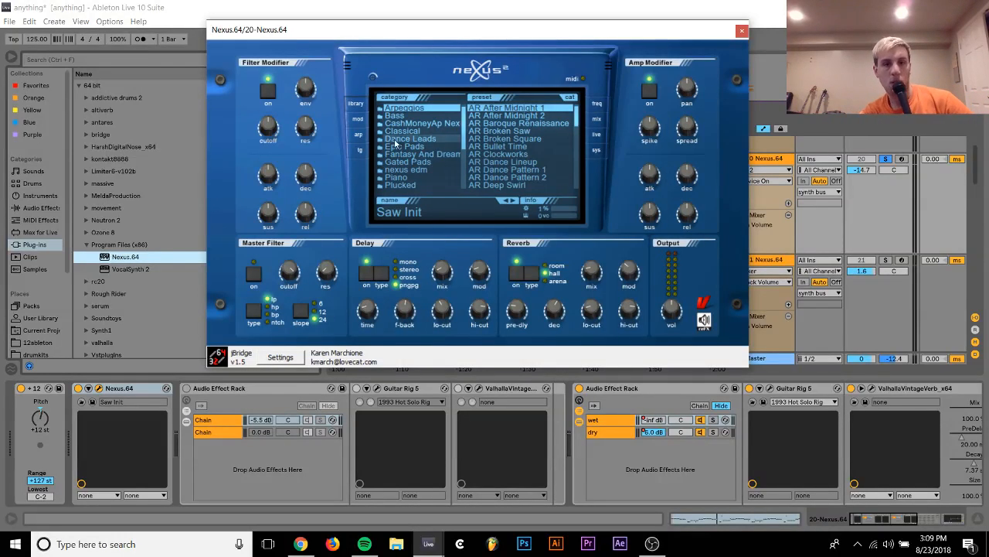
left_click(499, 146)
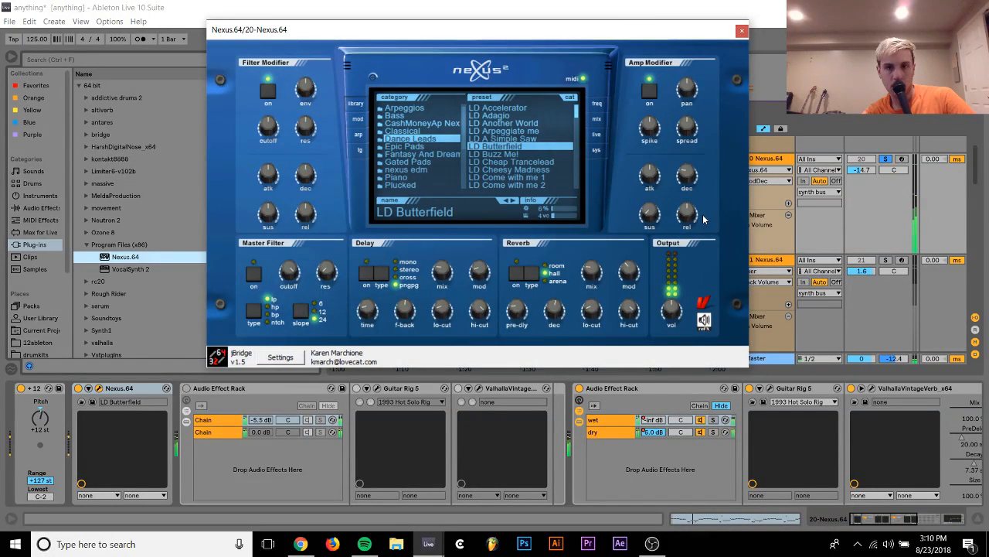
left_click(862, 170)
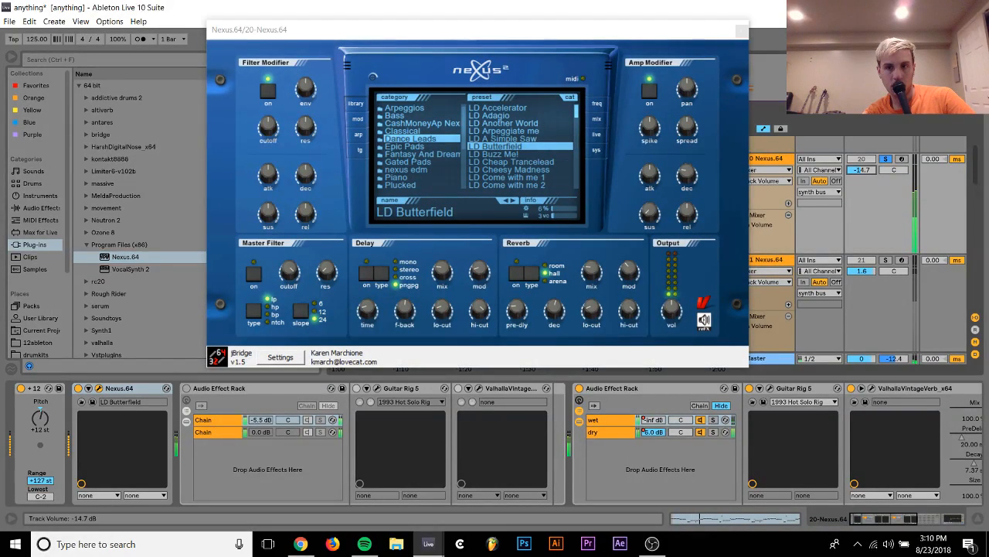
Check the preset's fx1 and fx2 effect settings, then unsolo track 20 and set its volume to -3.8 dB
left_click(593, 122)
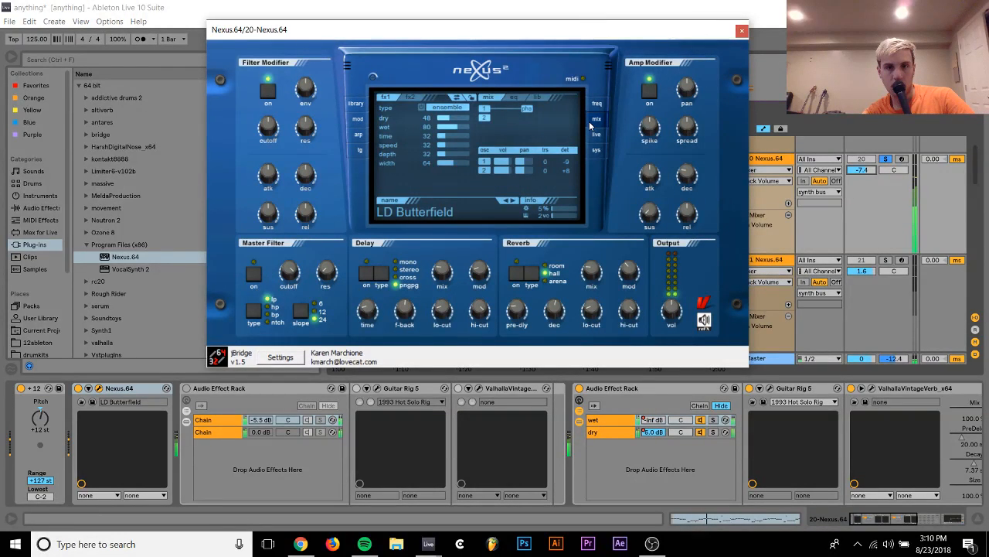
left_click(407, 96)
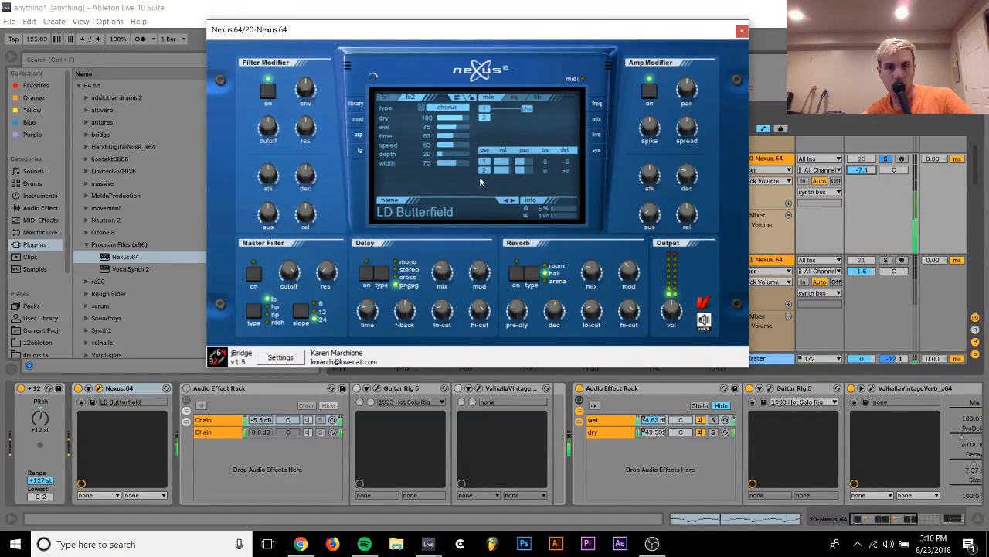
left_click(886, 158)
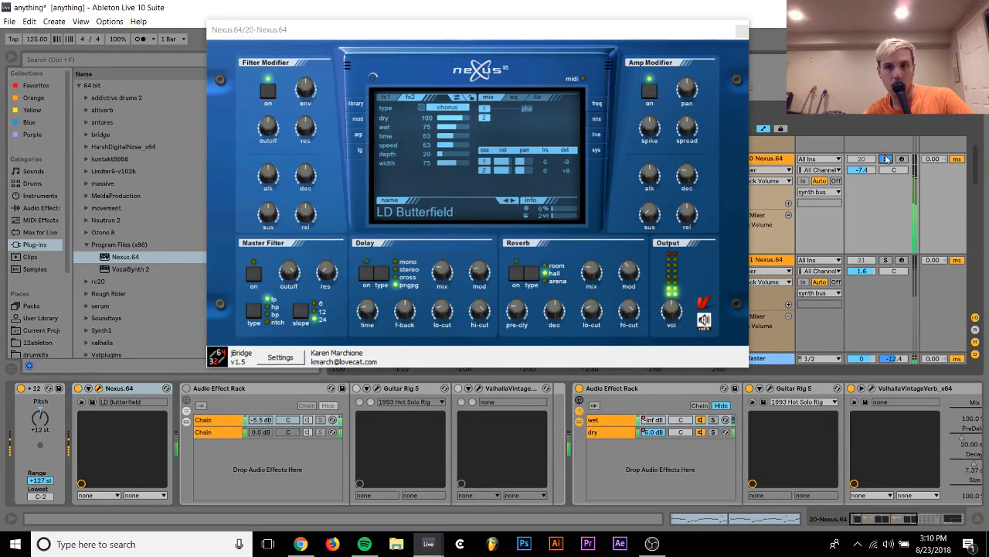
left_click(887, 159)
left_click_drag(862, 170, 862, 168)
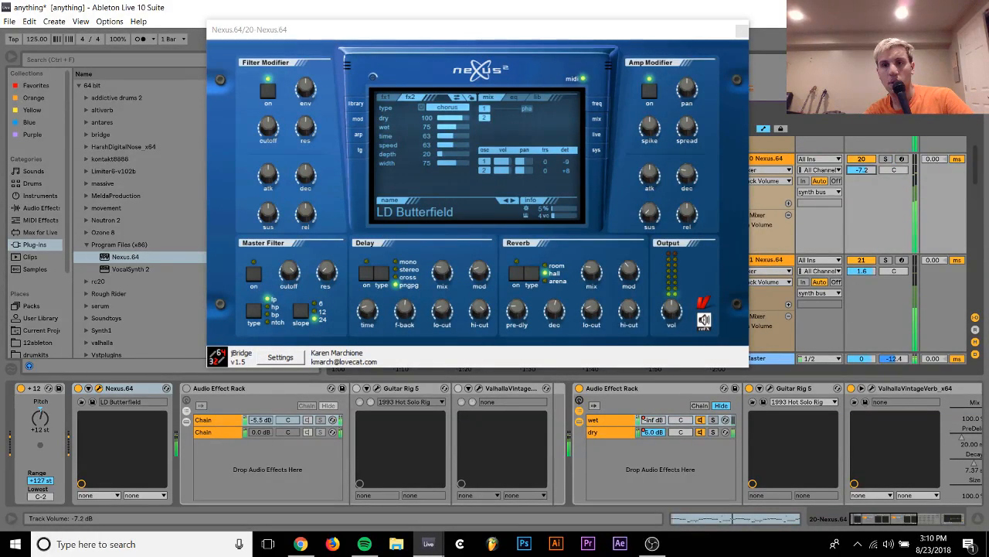
scroll(854, 206, "up", 3)
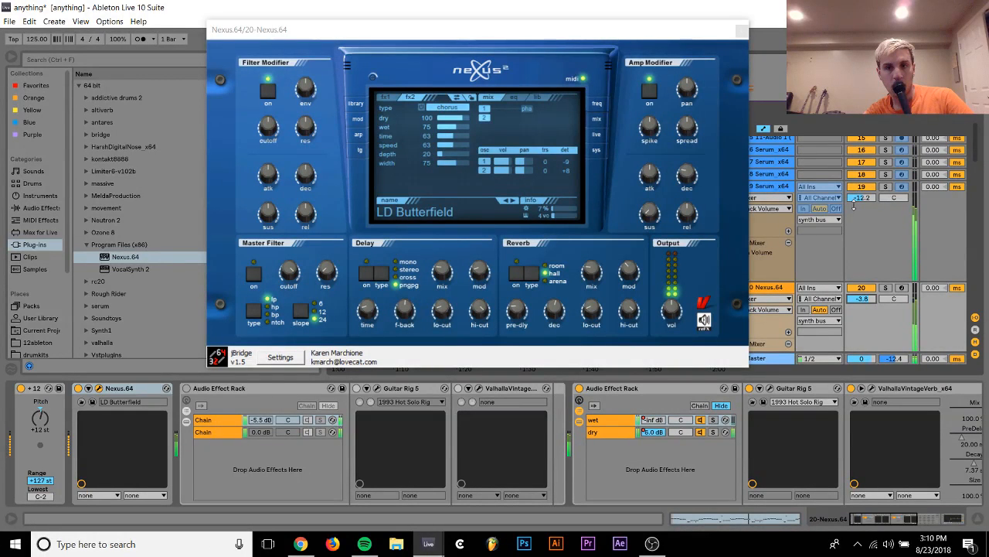
Deactivate track 19 and load the AR Tribal Trance 1 preset from the XP Dance Vol.2 category in track 20's Nexus
left_click(859, 188)
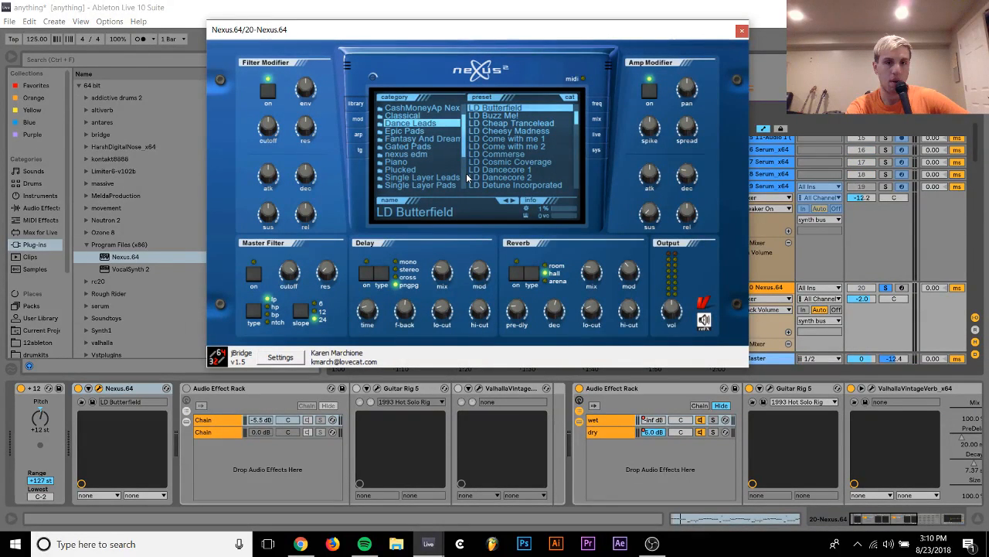
left_click(464, 183)
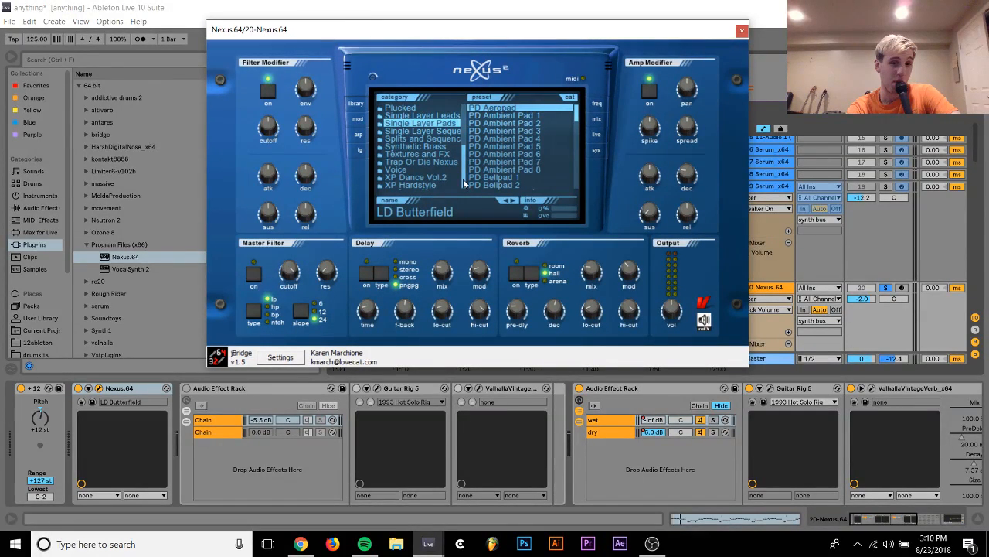
left_click(439, 184)
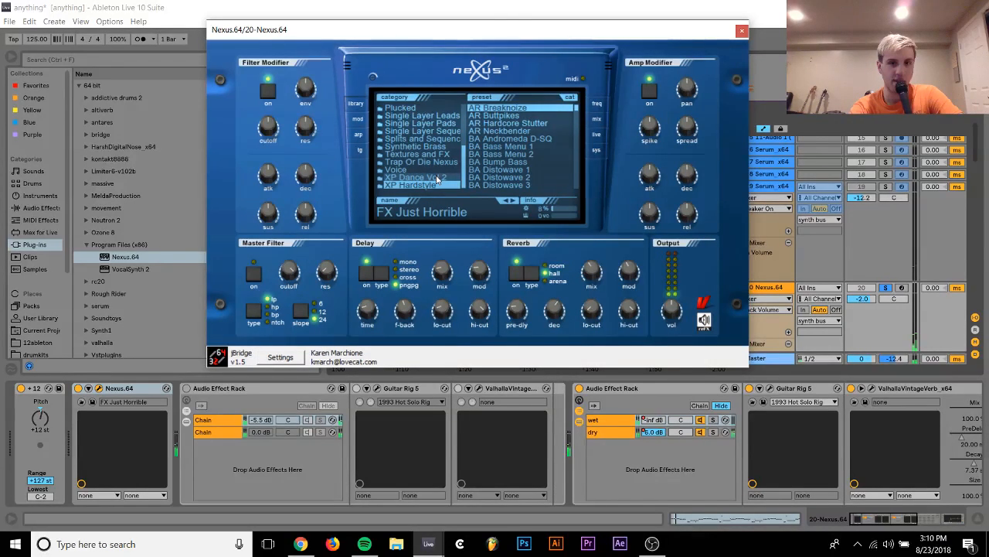
left_click(437, 179)
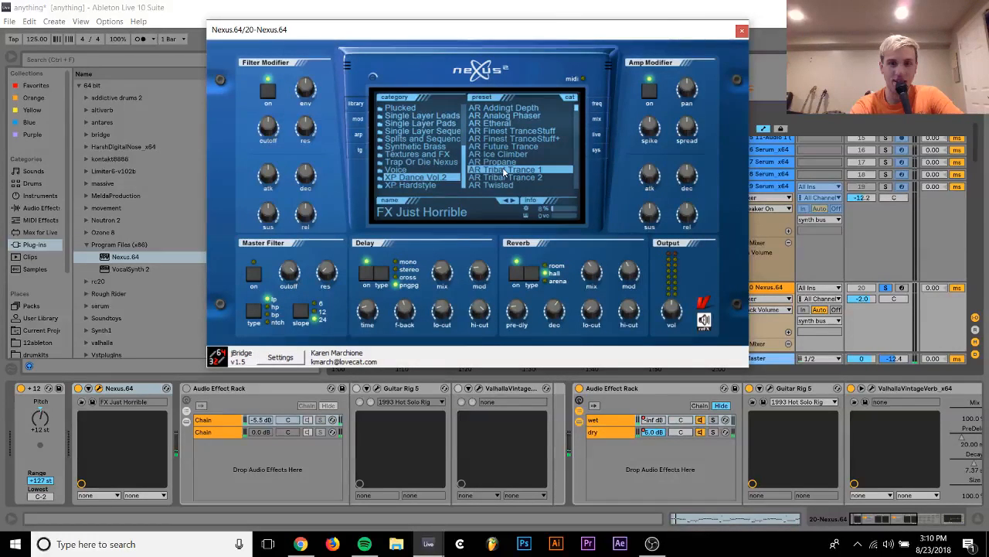
left_click(504, 172)
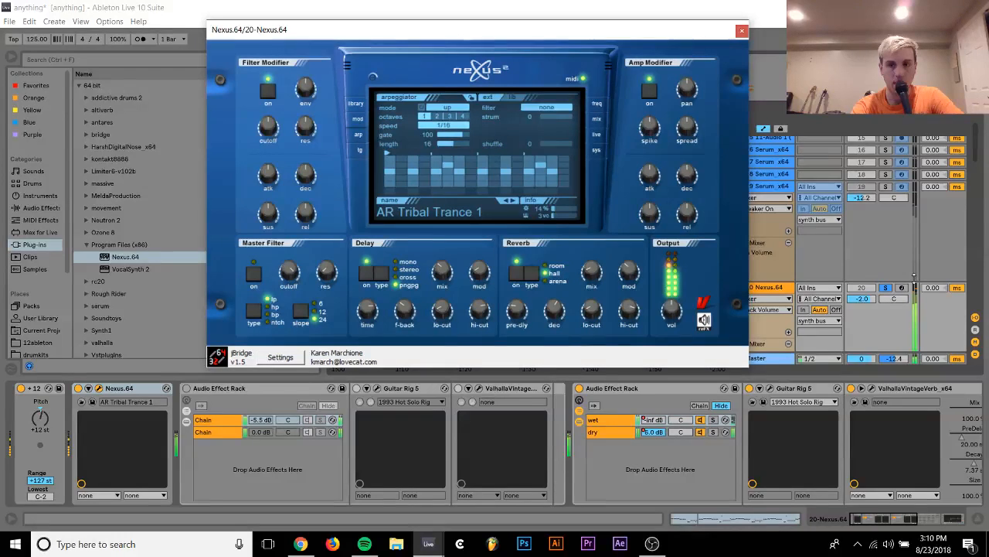
Compare the preset's two oscillators in Nexus's mixer by switching them off and on, leaving only oscillator 1 active
left_click(598, 119)
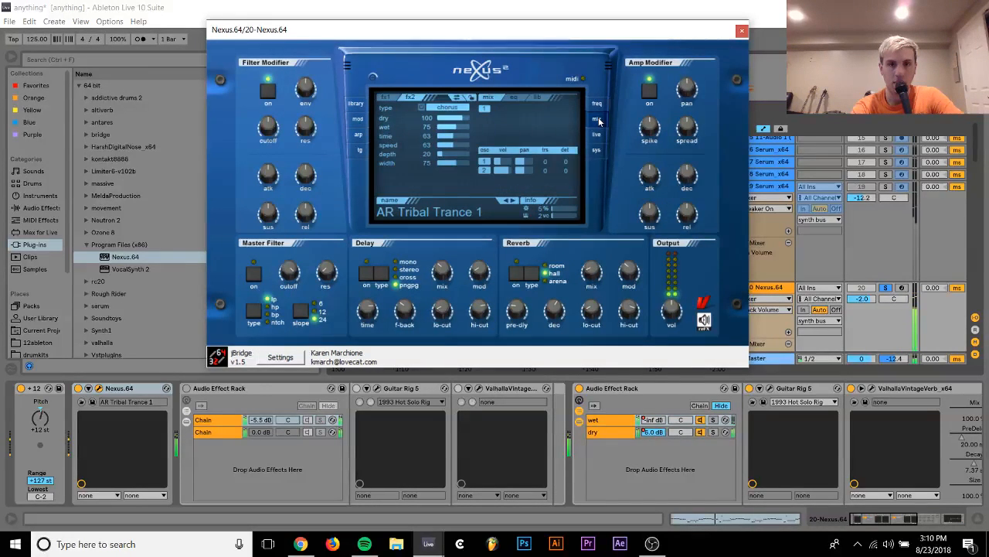
left_click(485, 162)
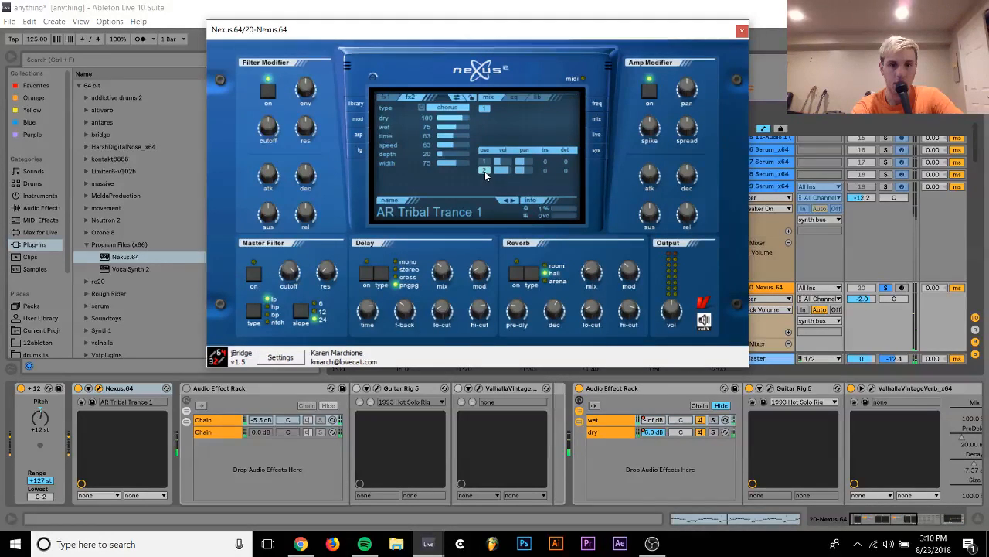
left_click(485, 172)
left_click(485, 163)
Unsolo track 20, reactivate track 19 and set track 19's volume to -8.2 dB
left_click(885, 287)
left_click(862, 288)
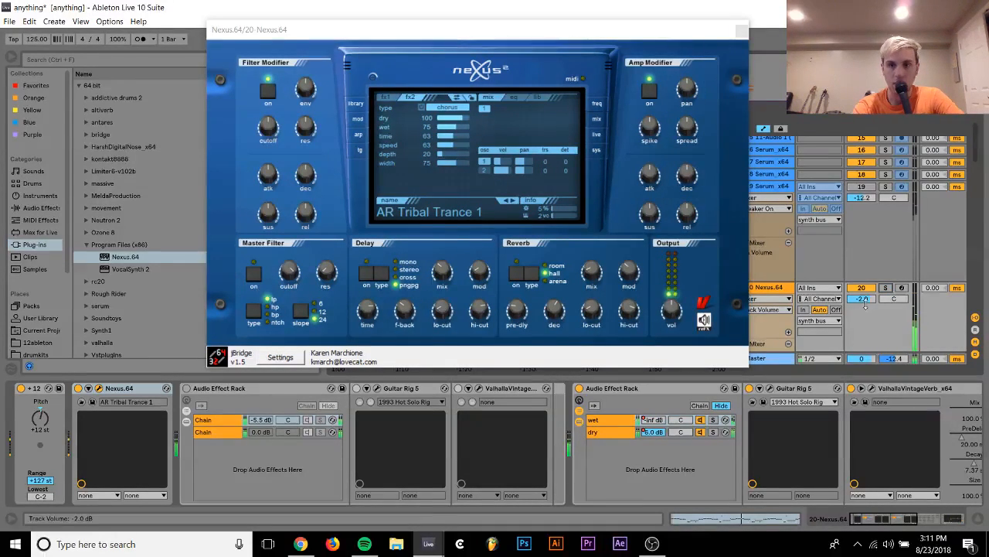
left_click(861, 187)
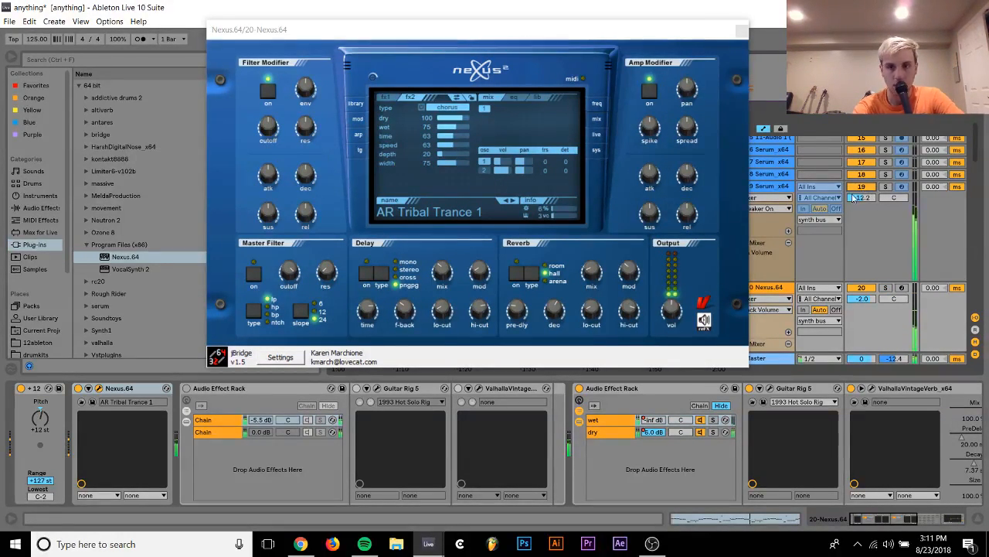
left_click_drag(855, 198, 866, 190)
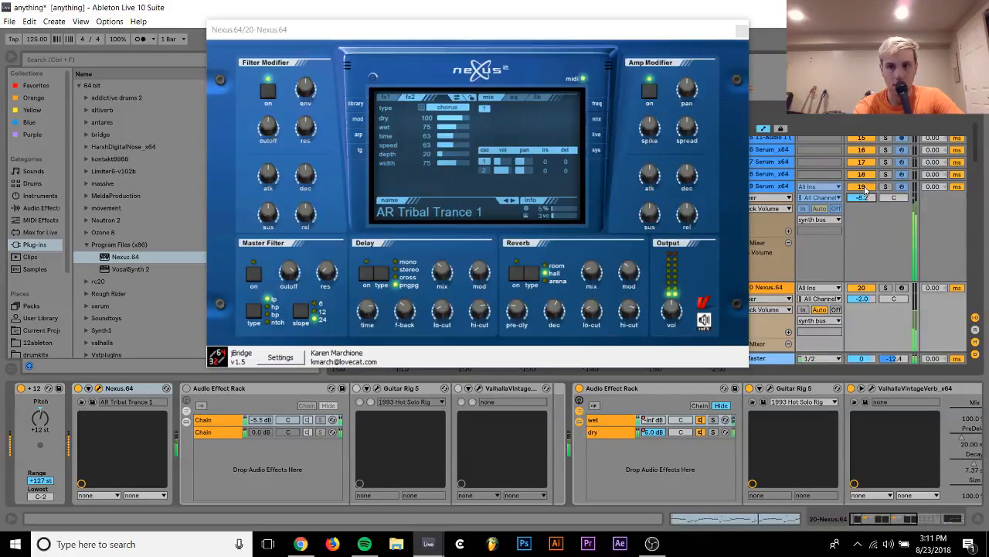
Switch the preset's oscillator 2 back on, set track 20's volume to -6.7 dB and close the Nexus window
left_click(484, 171)
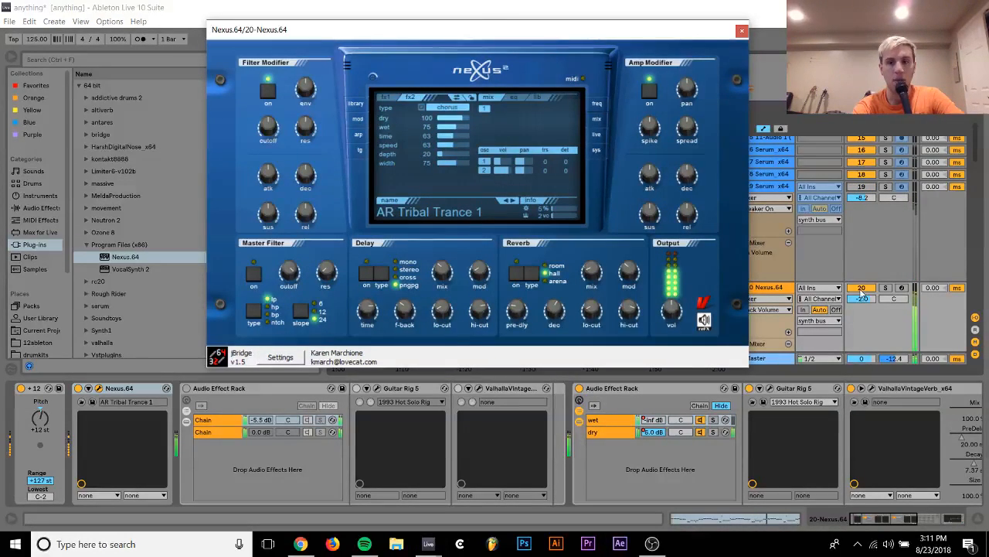
left_click_drag(864, 298, 864, 303)
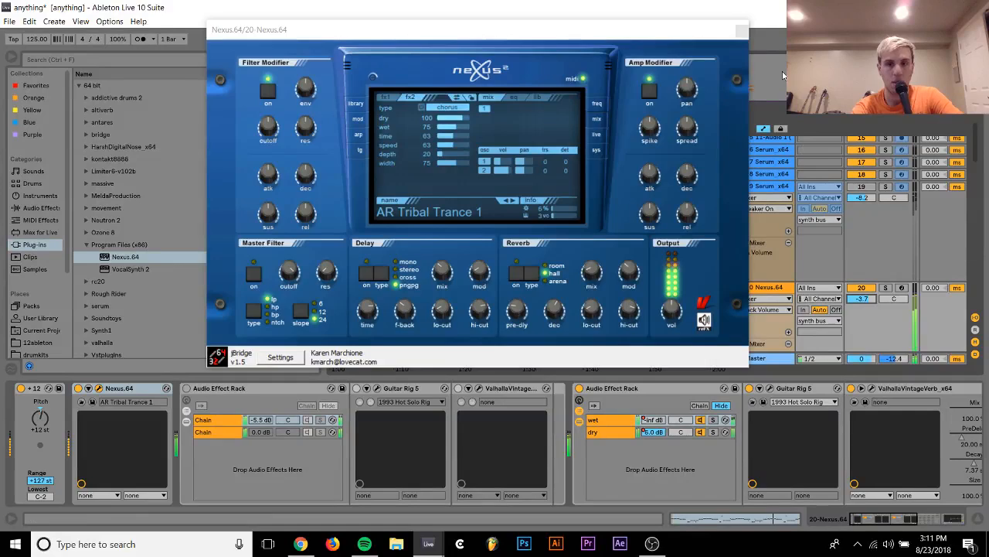
left_click(741, 33)
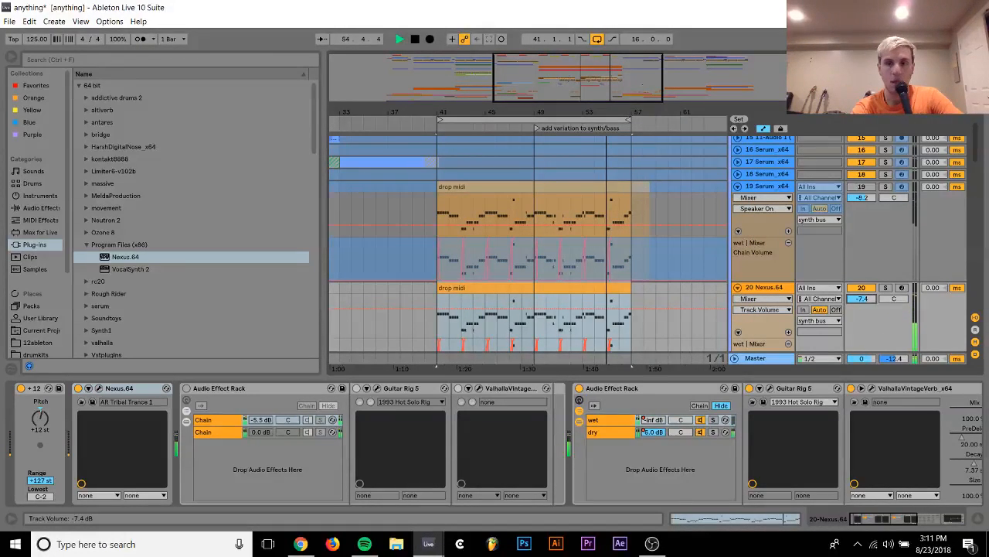
left_click_drag(869, 299, 869, 296)
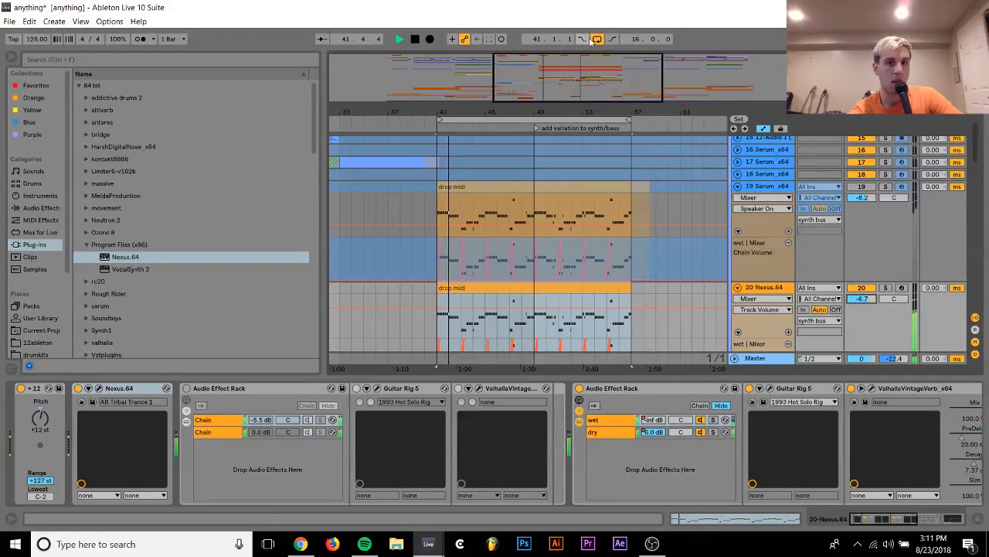
Play the arrangement from bar 38 with the loop off, collapsing and re-expanding the synth bus group while listening
left_click(397, 203)
key("space")
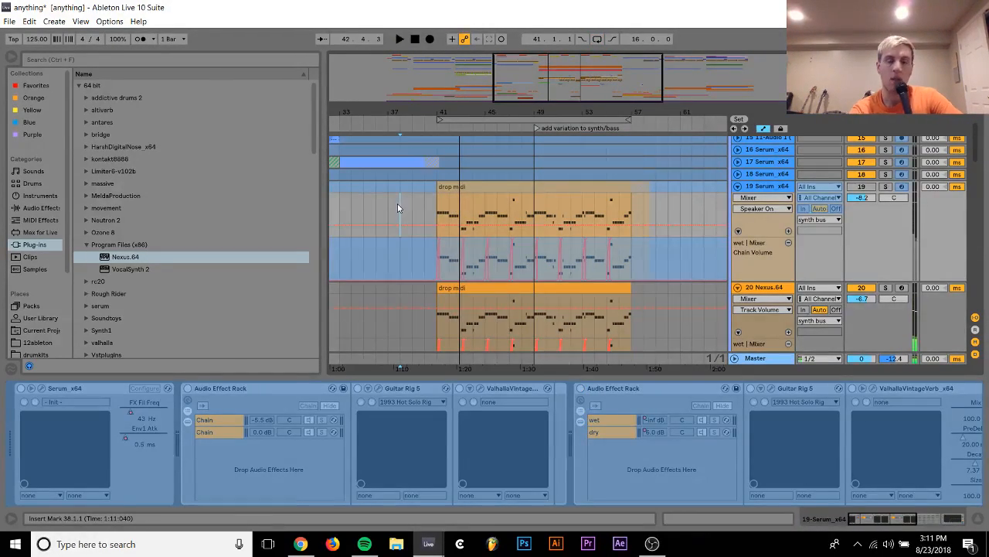
key("space")
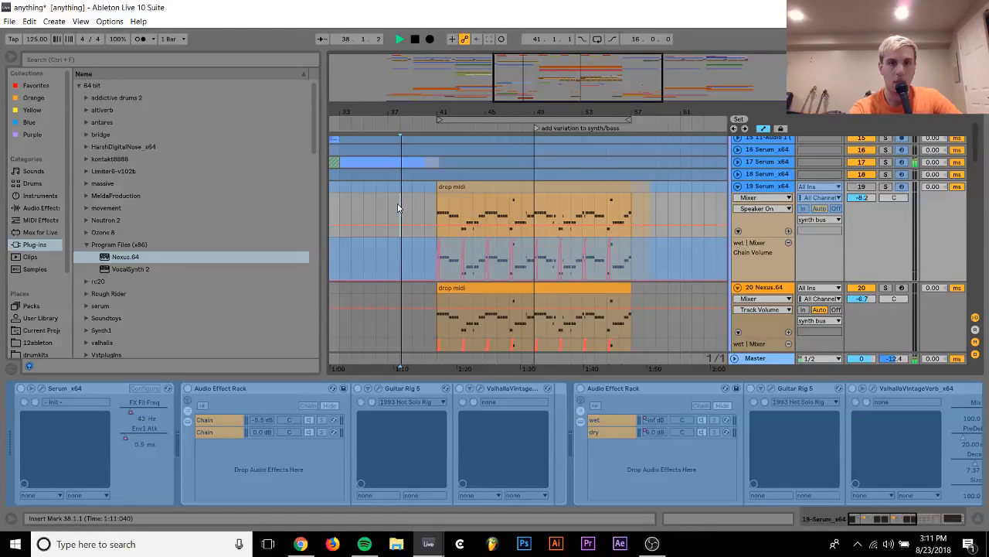
scroll(737, 200, "up", 10)
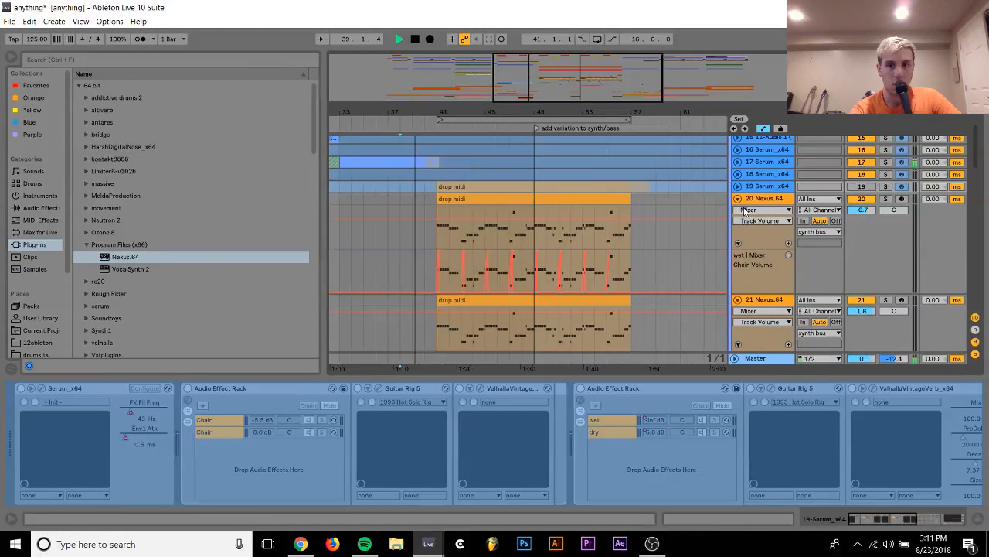
scroll(738, 200, "up", 2)
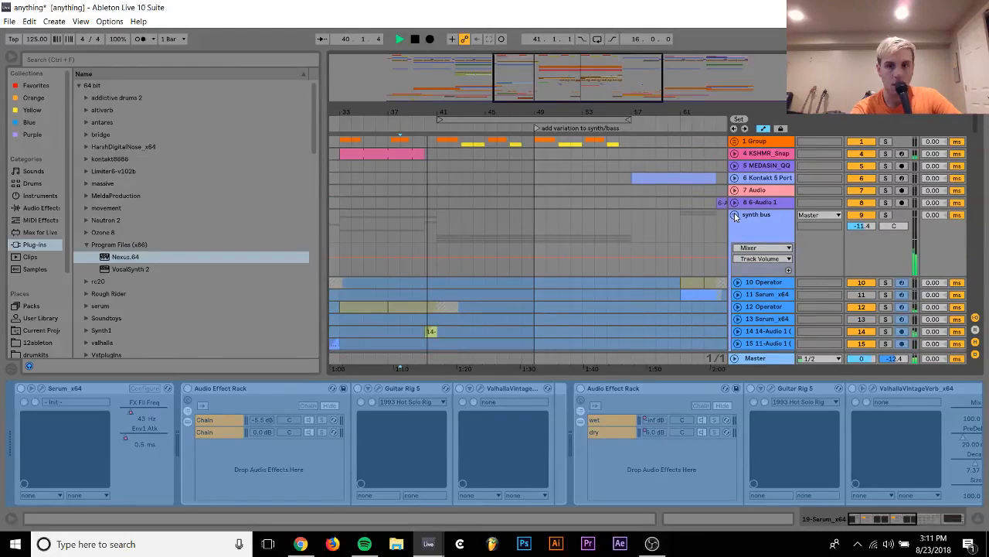
left_click(735, 215)
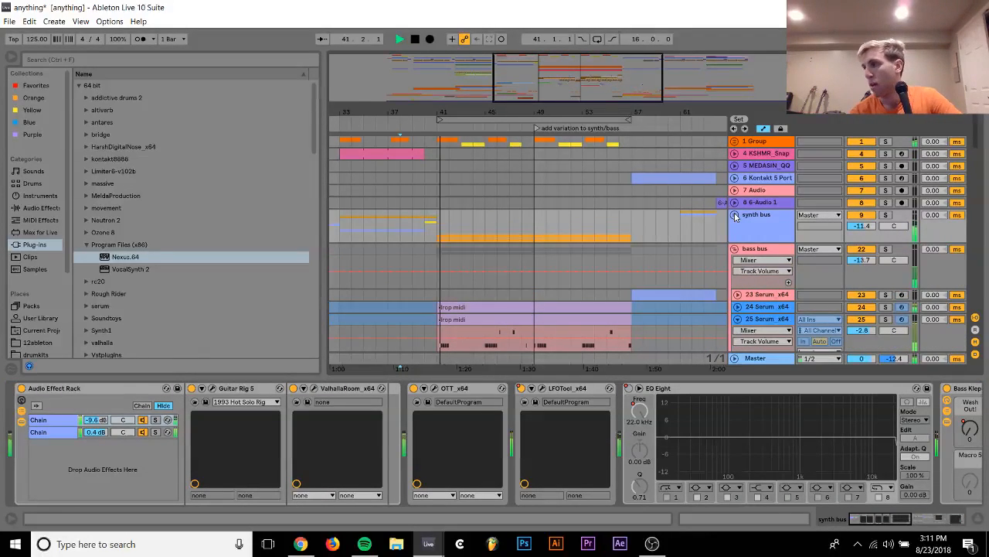
left_click(735, 215)
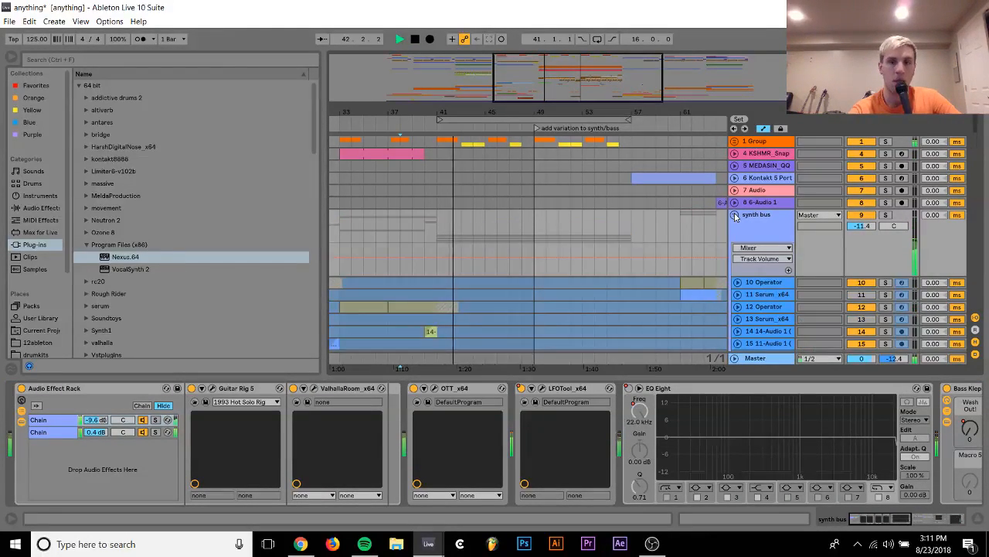
Check the Pitch device on track 21 and set track 20's pitch to +24 st
scroll(746, 224, "down", 5)
left_click(761, 288)
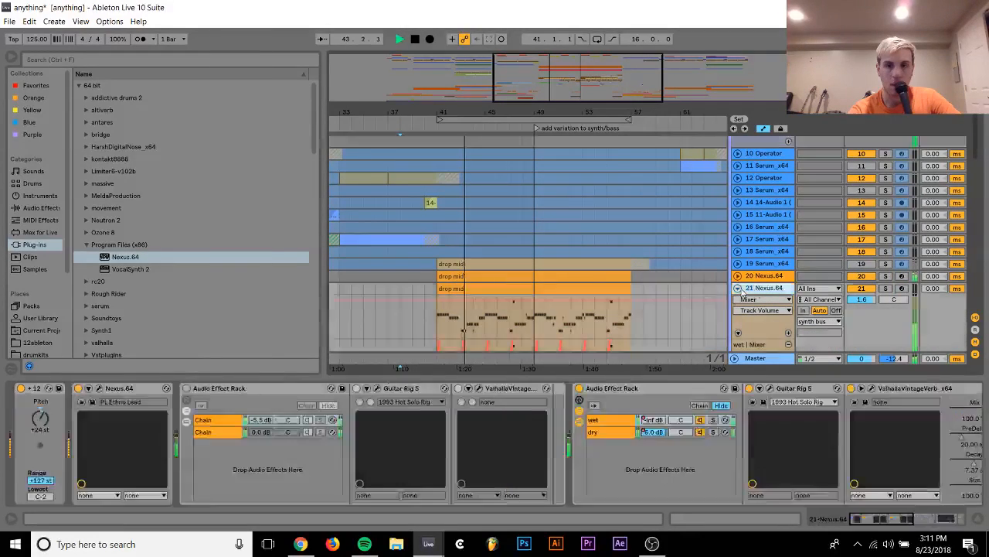
left_click(41, 416)
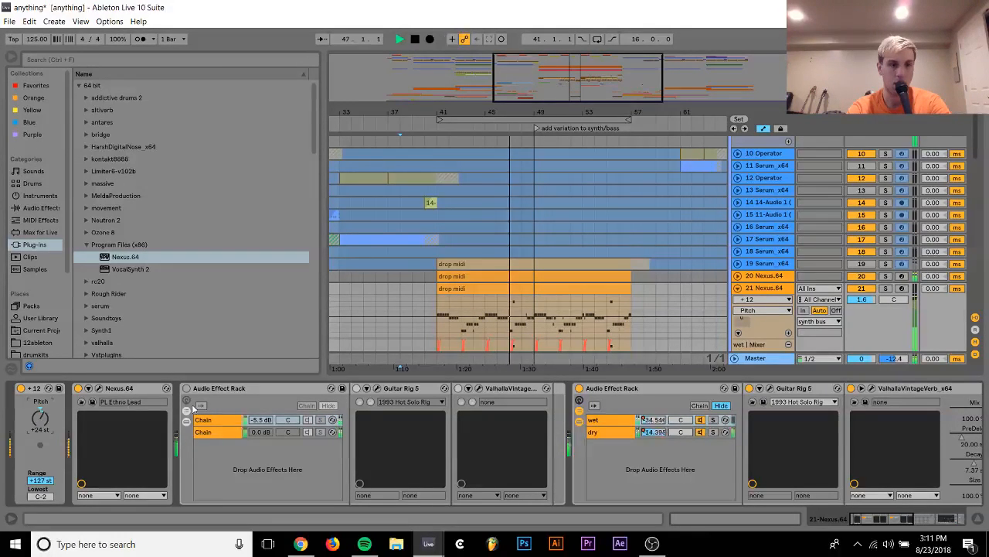
left_click(775, 276)
left_click(46, 423)
type("24")
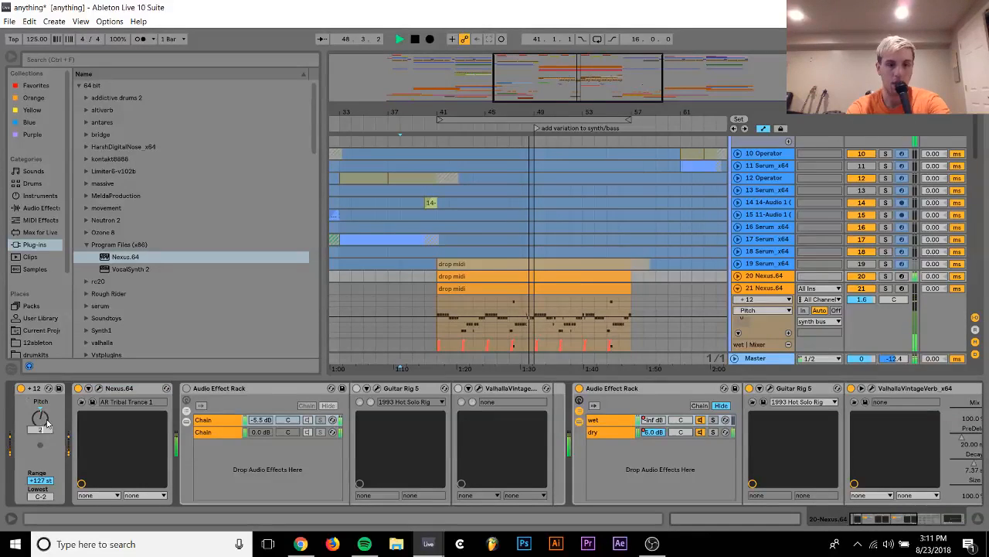
key("Return")
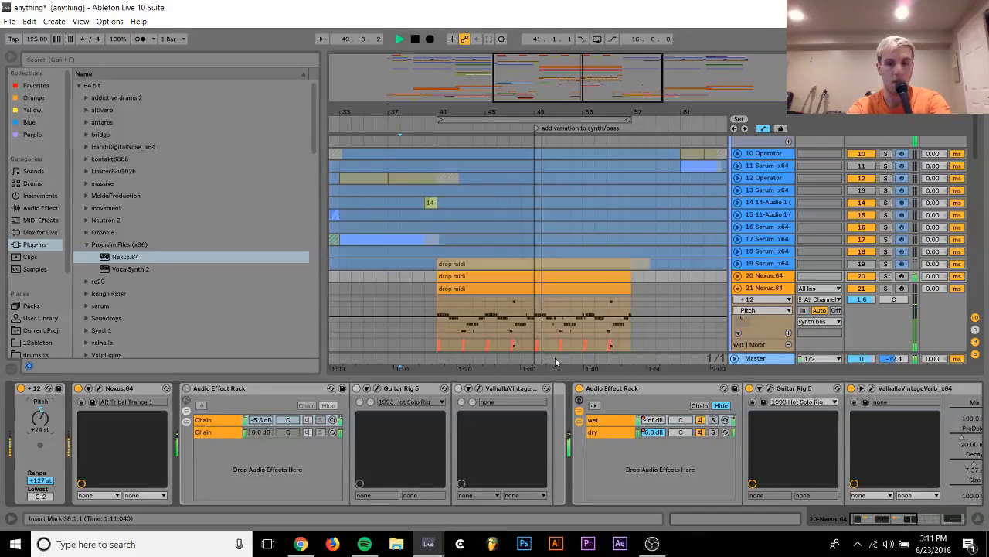
Audition track 20 with its pitch reset to 0 st and set the pitch back to +12 st
double_click(46, 423)
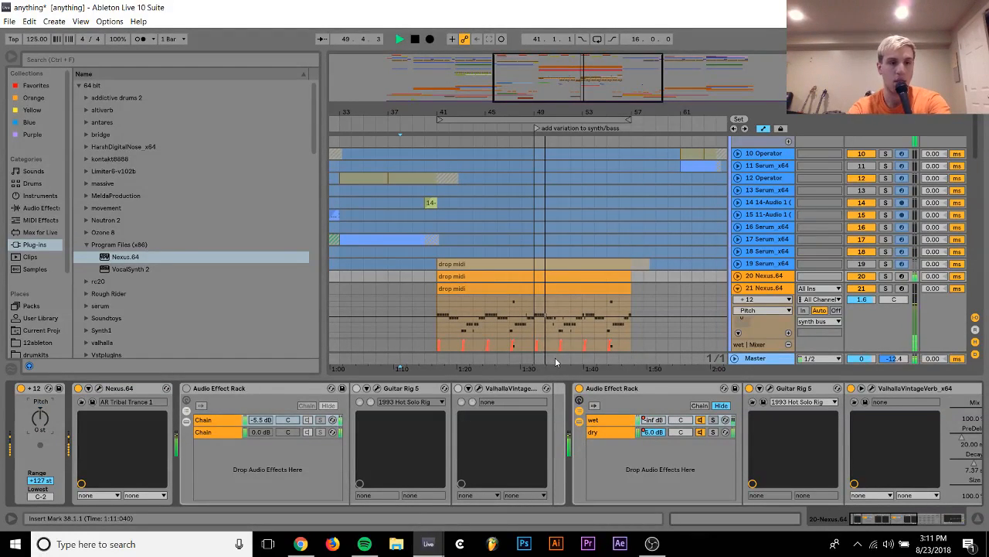
left_click(762, 276)
scroll(854, 455, "right", 4)
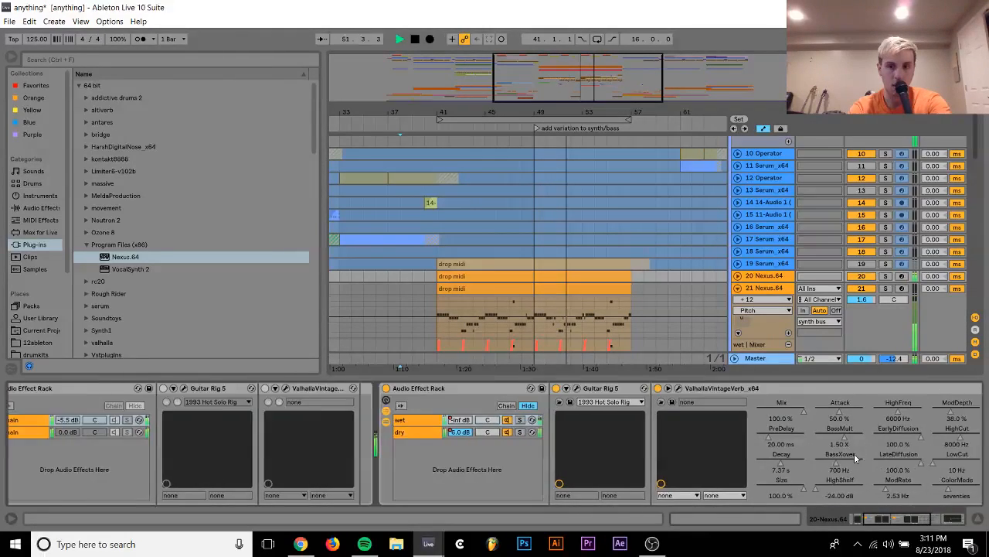
scroll(854, 455, "left", 4)
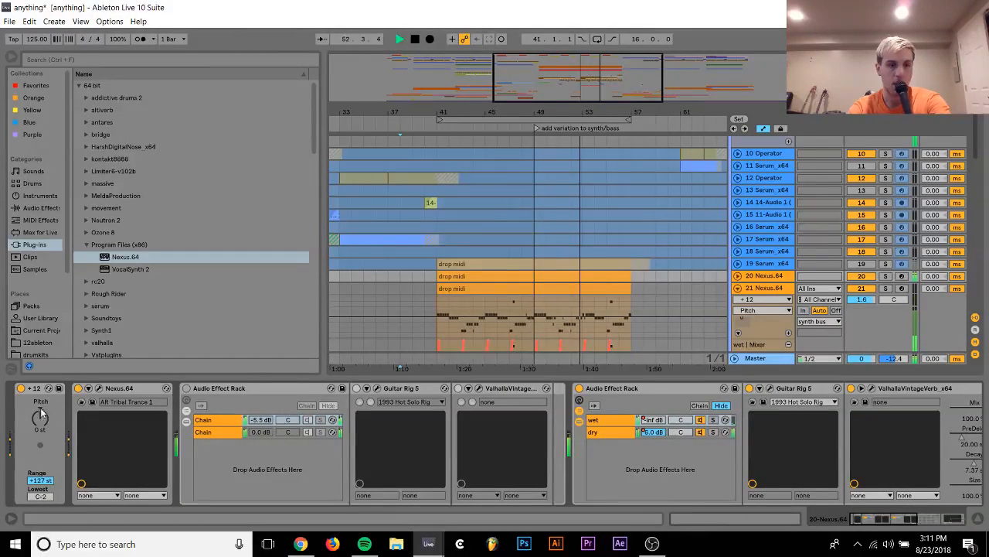
left_click_drag(43, 421, 44, 417)
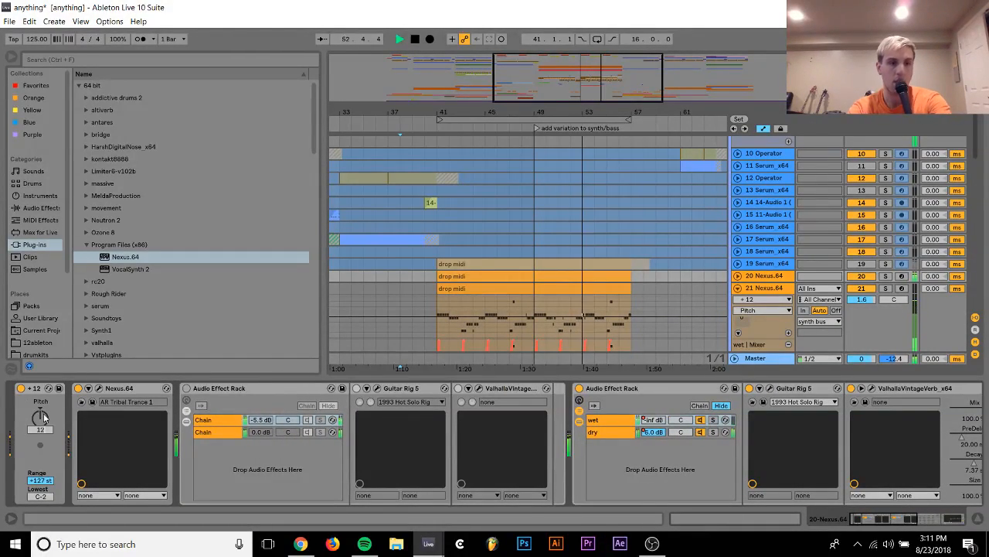
Audition track 19 in solo, unsolo it and solo track 20 instead
left_click(885, 264)
left_click(883, 264)
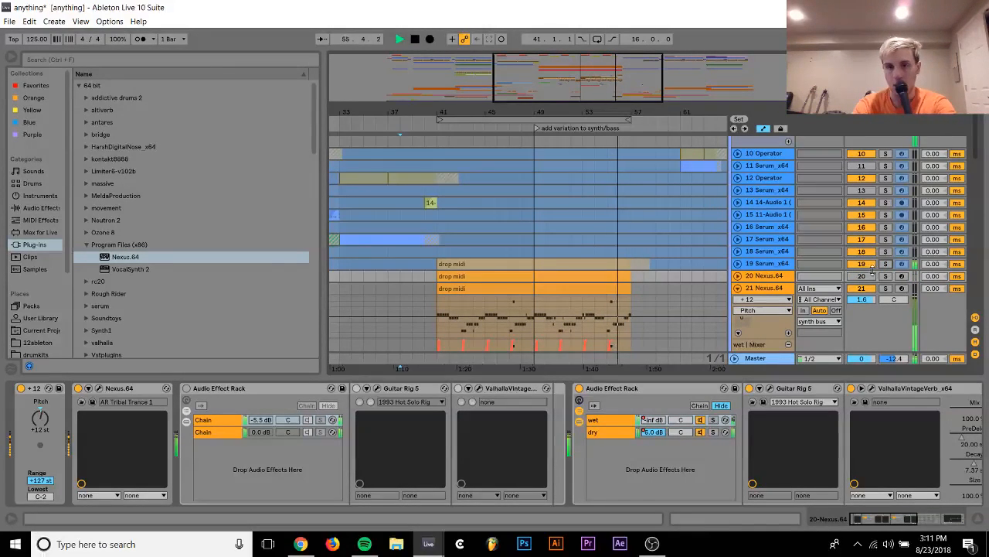
left_click(886, 276)
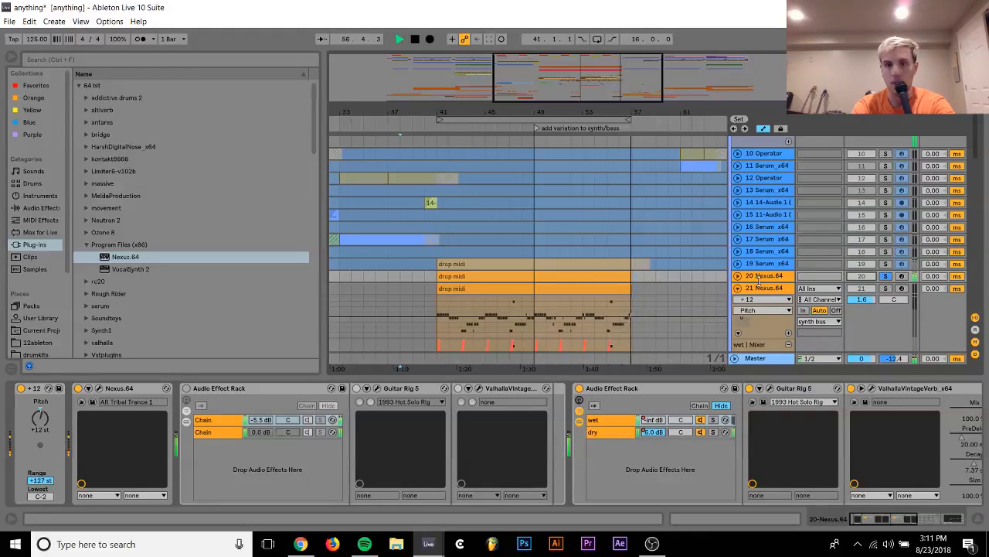
Loop the drop midi clip on track 20, play it briefly from its start and stop playback
left_click(503, 277)
key("space")
key("space")
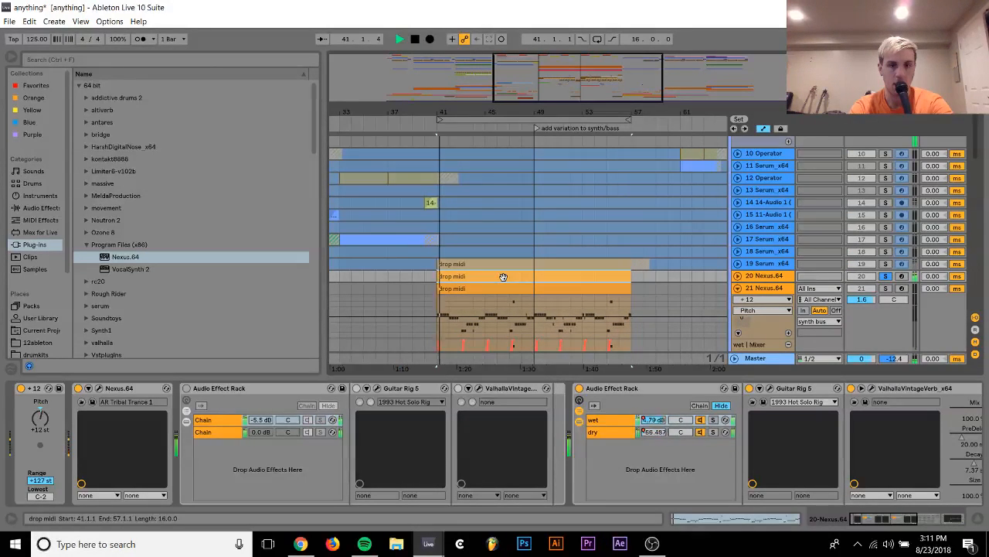
key("ctrl+l")
key("space")
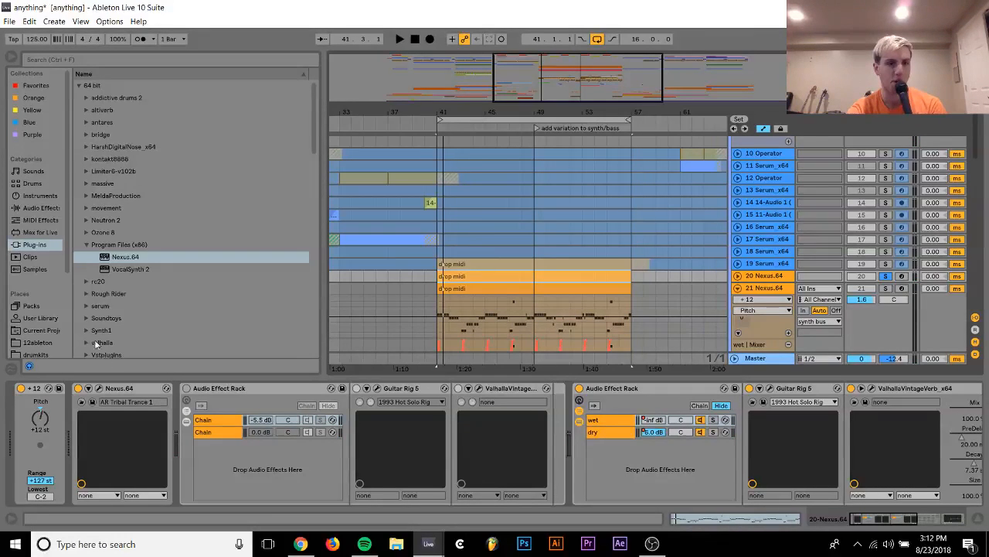
Replace the Nexus instrument on track 20 with Serum_x64 from the serum plug-in folder
left_click(90, 308)
left_click(111, 297)
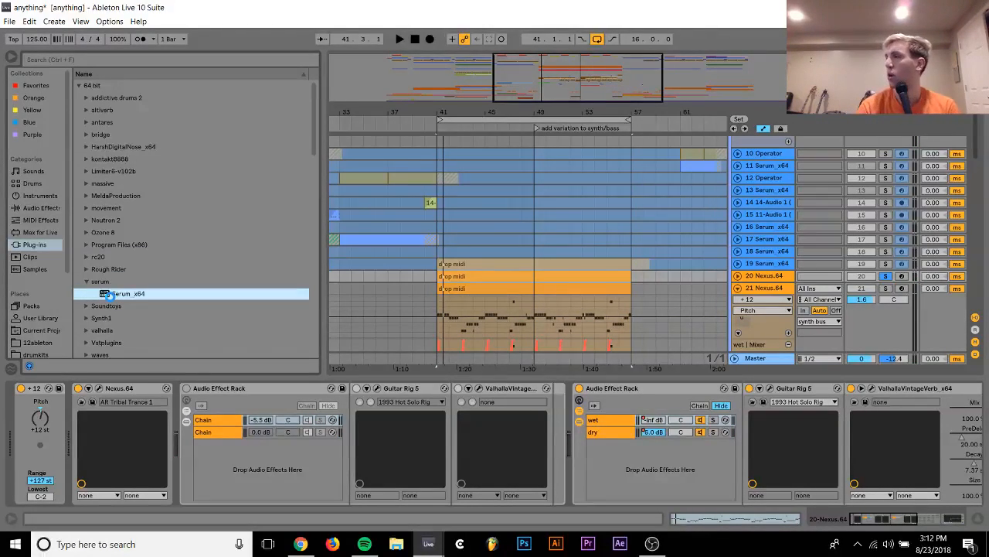
double_click(110, 293)
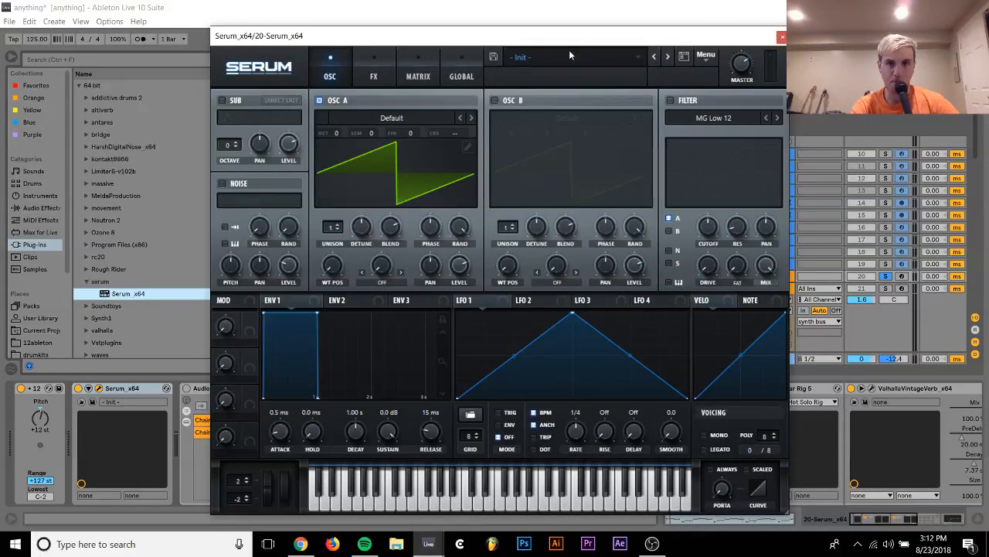
Audition LD_Background from the Vandalism_Shocking_Future_Bounce_2 leads, advance Serum to LD_Black Hole, and unsolo track 20
left_click(569, 54)
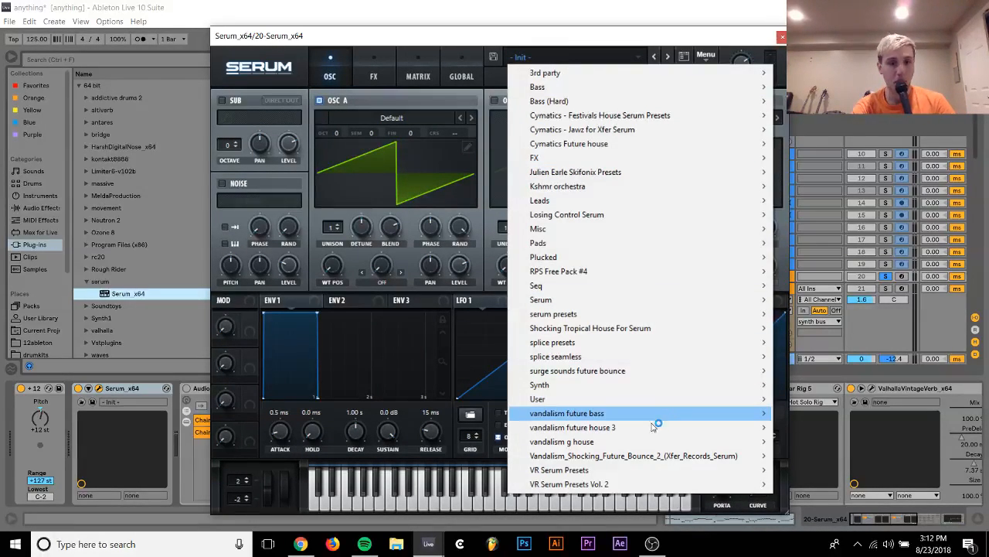
mouse_move(666, 455)
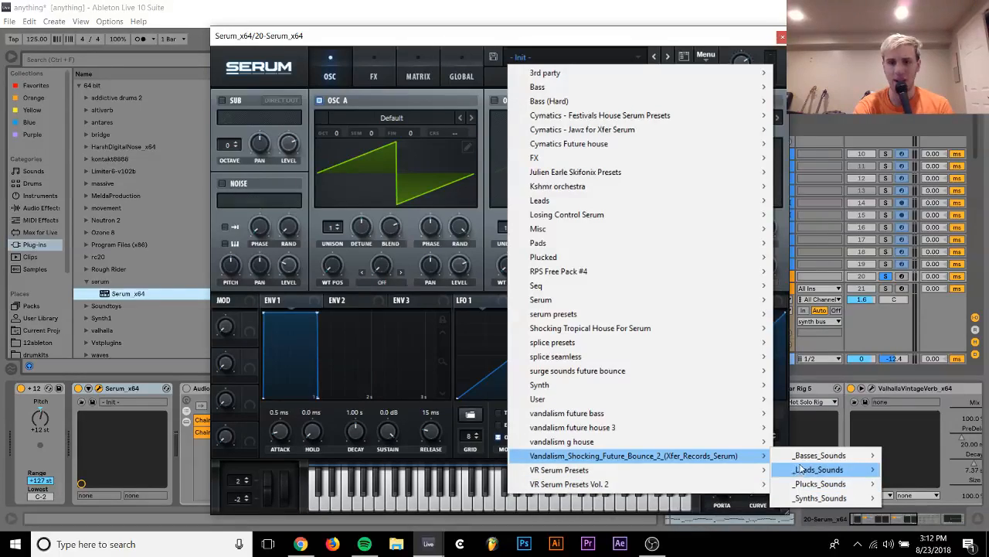
mouse_move(803, 469)
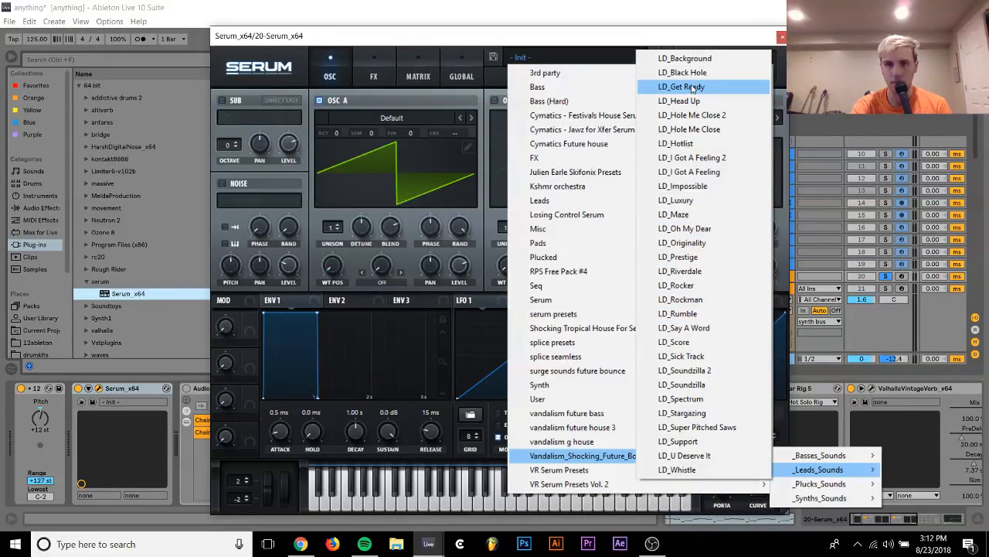
left_click(692, 58)
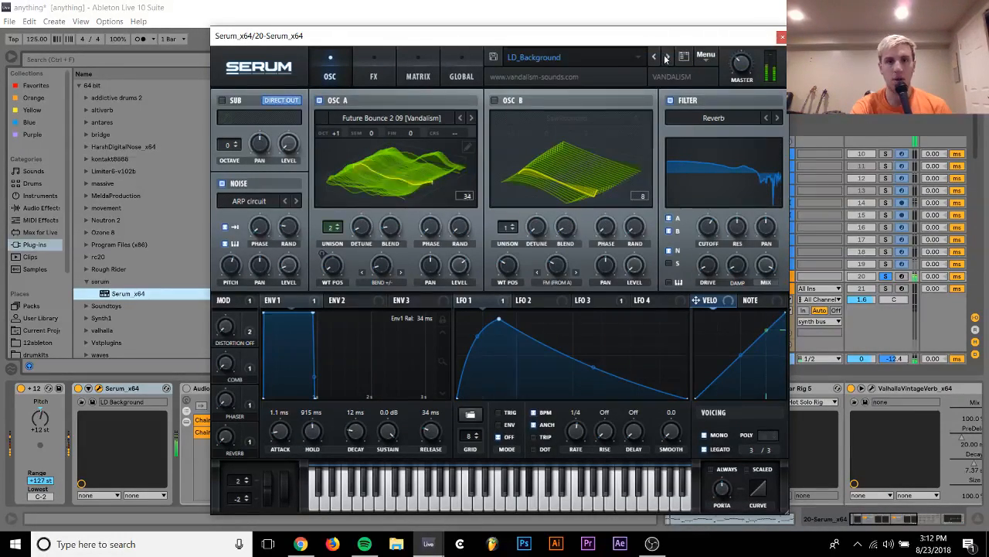
left_click(654, 58)
left_click(629, 57)
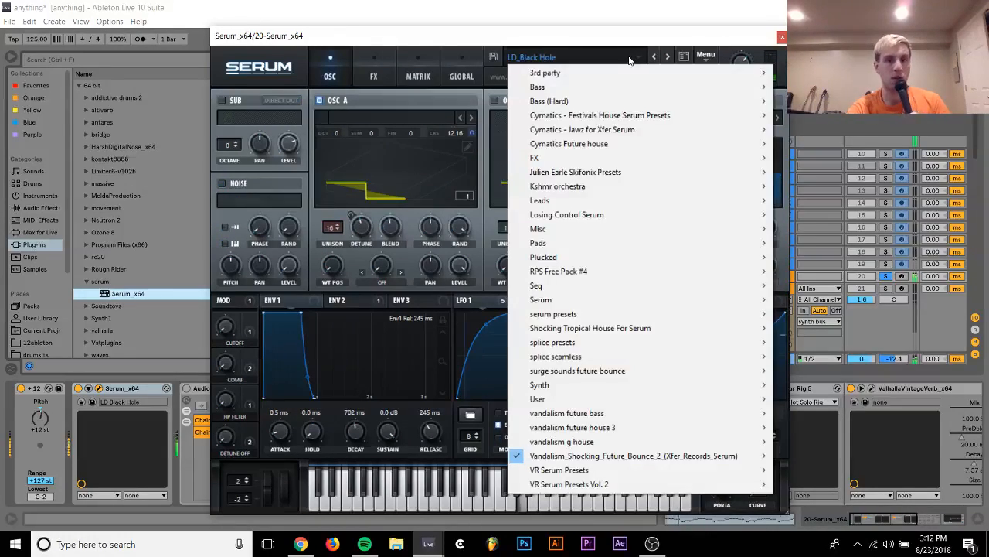
left_click(887, 276)
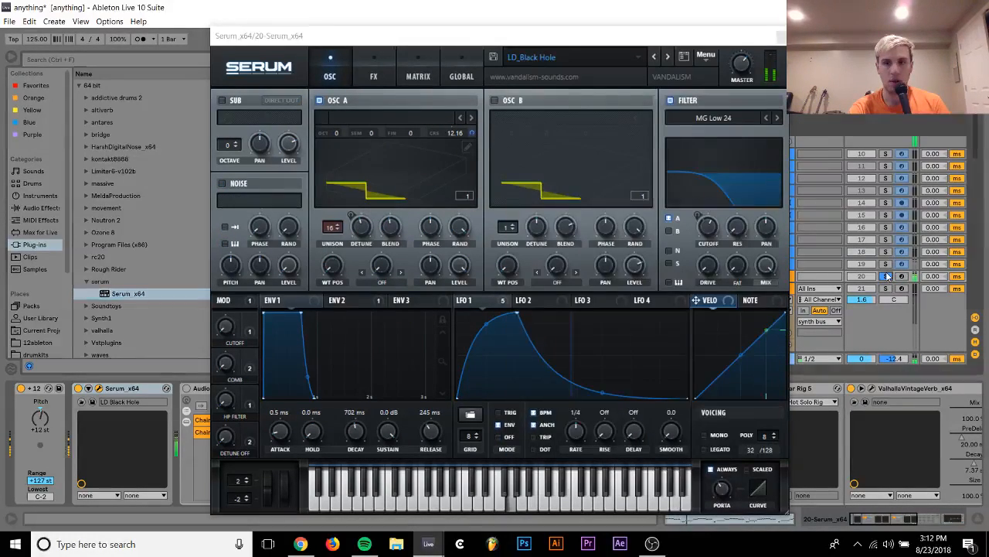
left_click(619, 56)
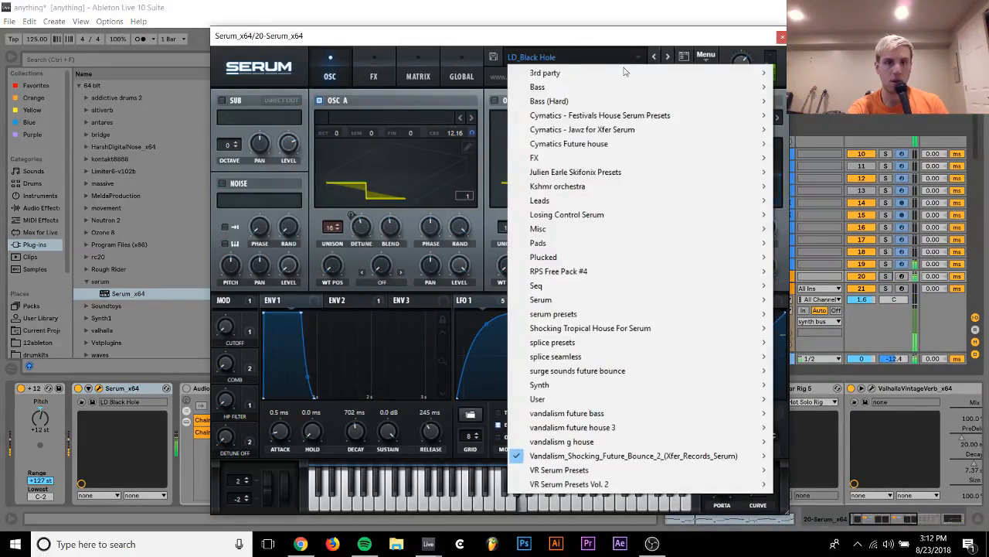
mouse_move(754, 456)
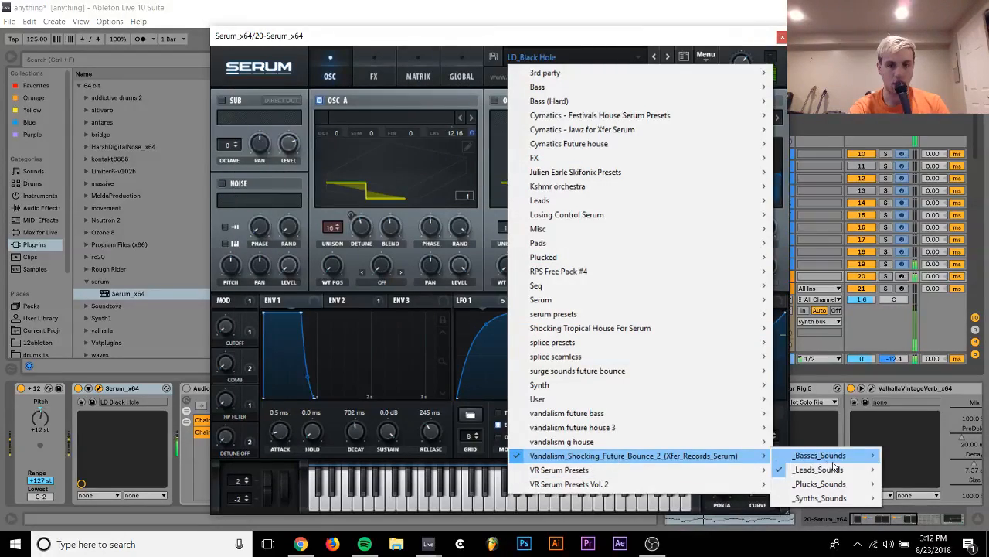
left_click(867, 343)
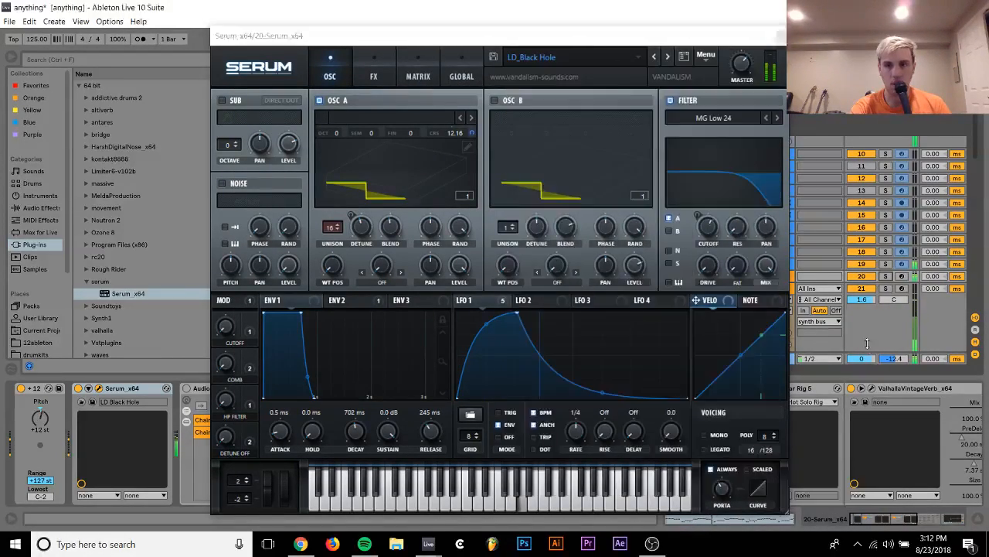
Unfold track 20 and lower its volume to -8.5 dB while the drop loop plays
left_click(738, 276)
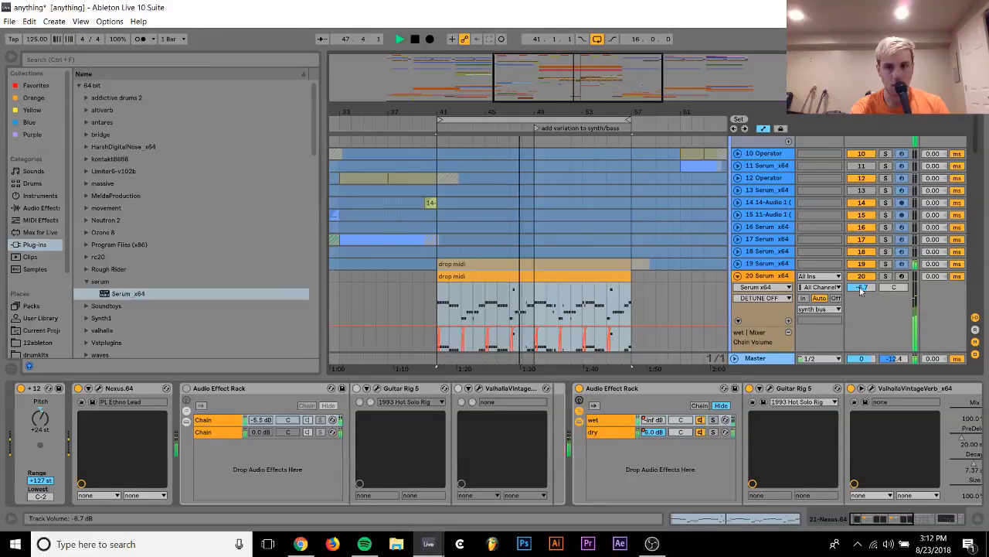
left_click_drag(860, 290, 866, 291)
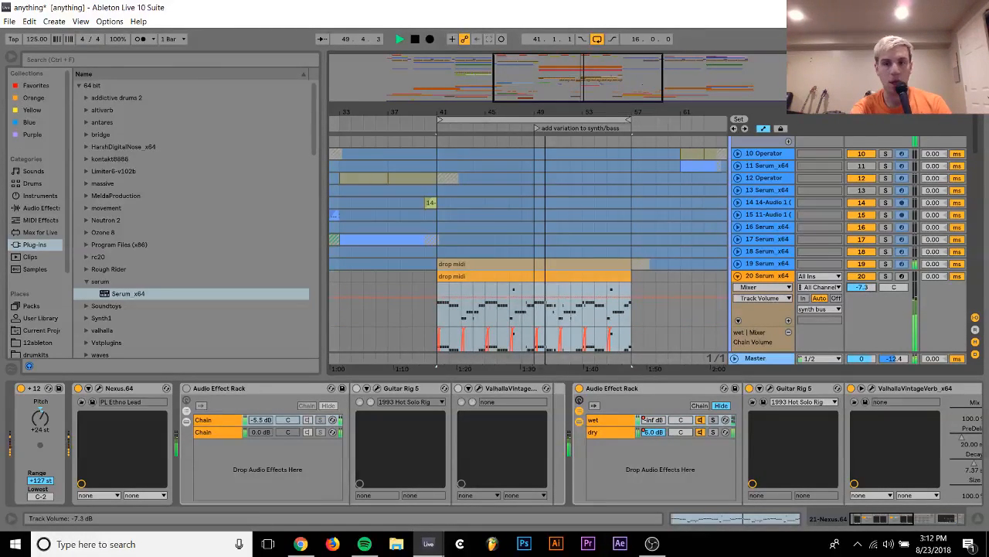
left_click_drag(863, 286, 862, 292)
Audition track 20 with its +12 pitch device bypassed, re-enable the device and close the Serum window
left_click(768, 279)
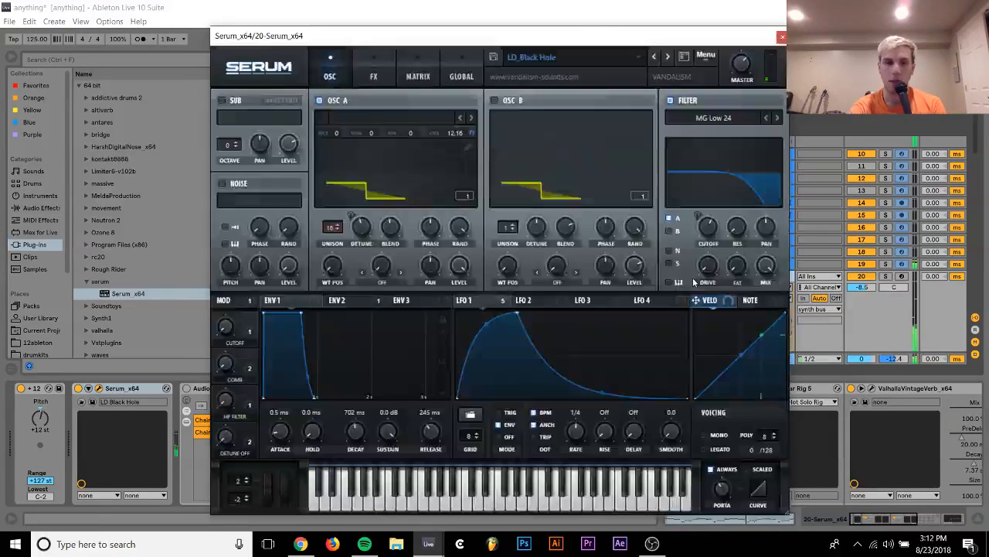
left_click(20, 388)
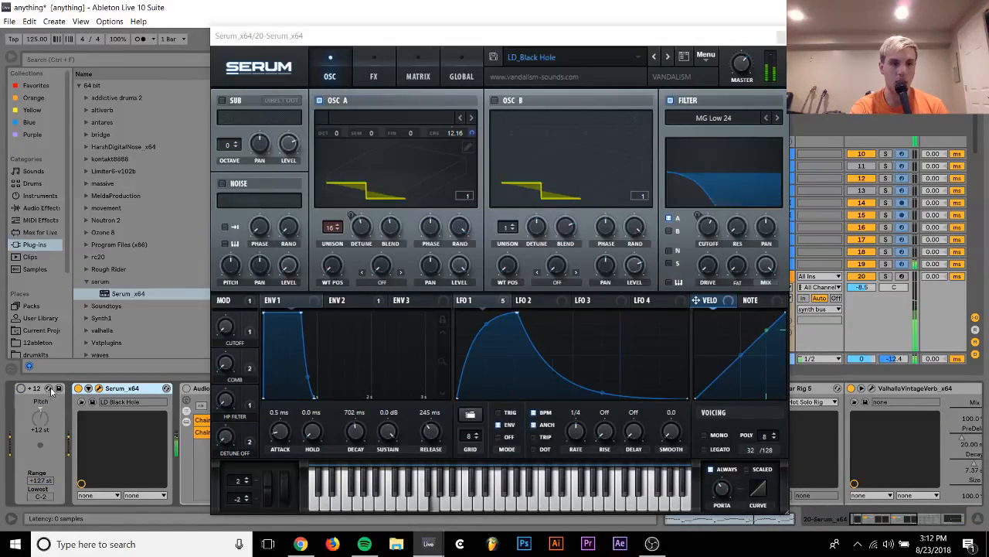
left_click(21, 389)
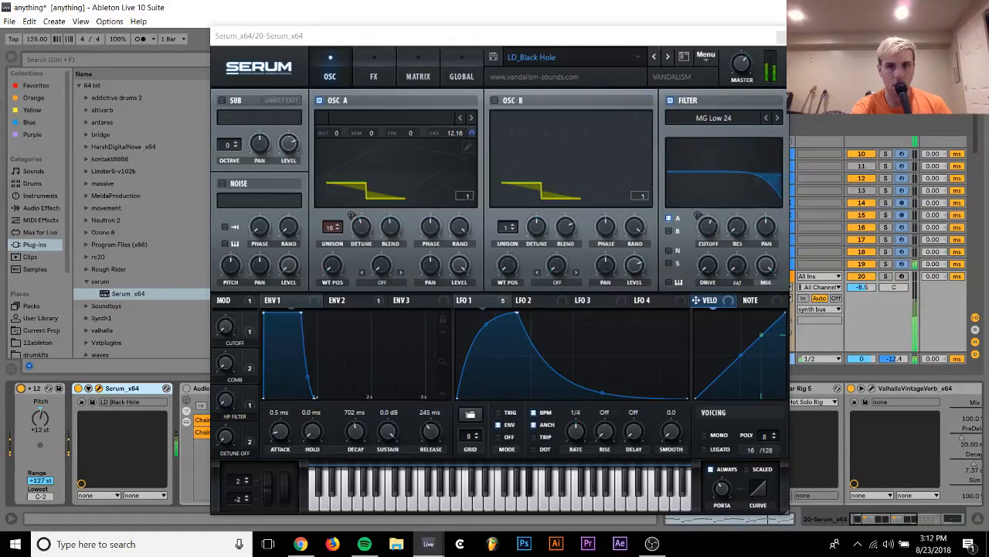
left_click(782, 37)
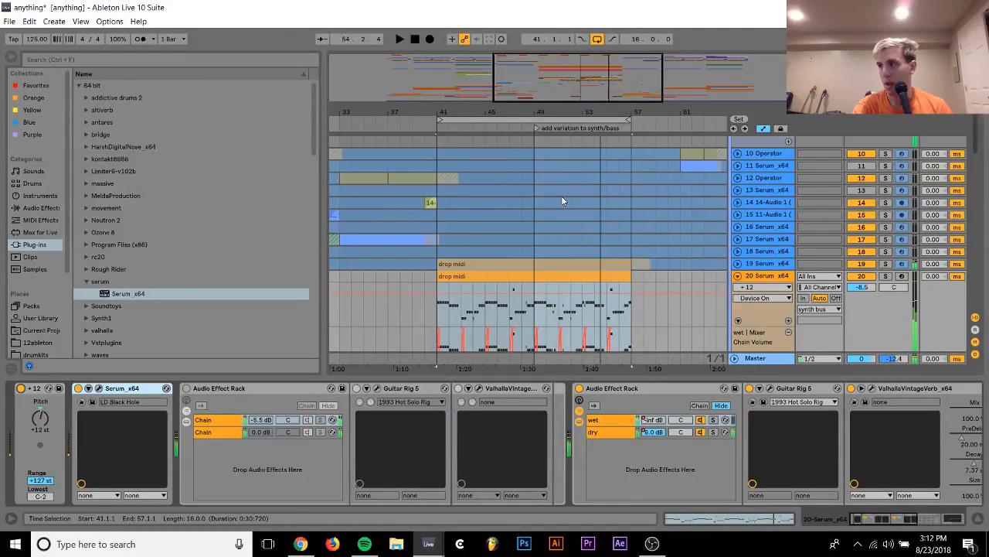
Fold track 20, check it briefly in the drop loop and freeze the track
left_click(737, 276)
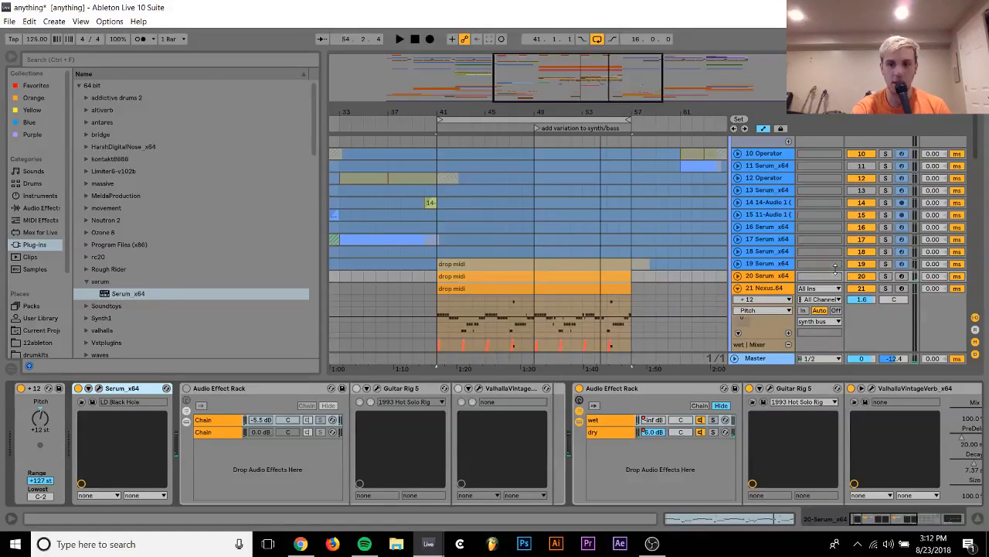
key("space")
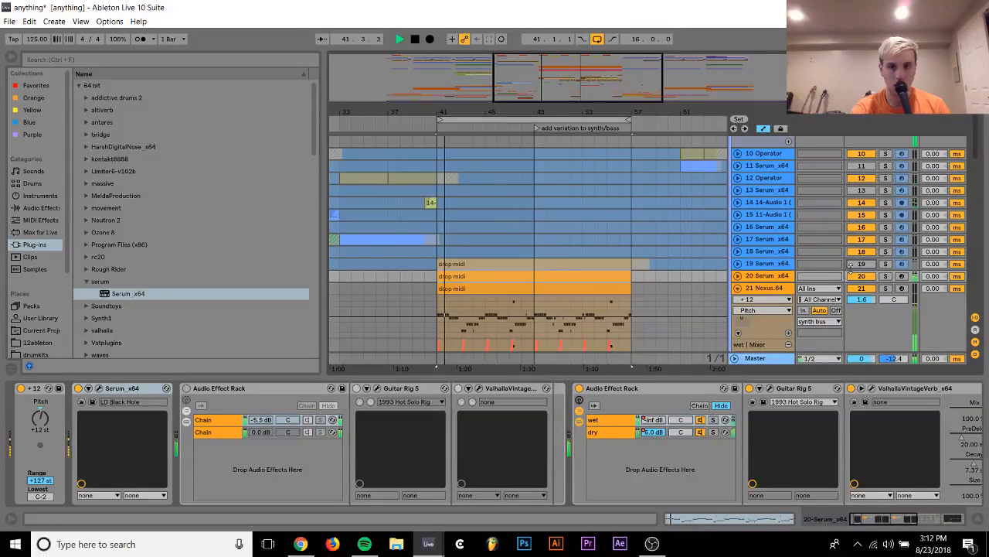
left_click(759, 278)
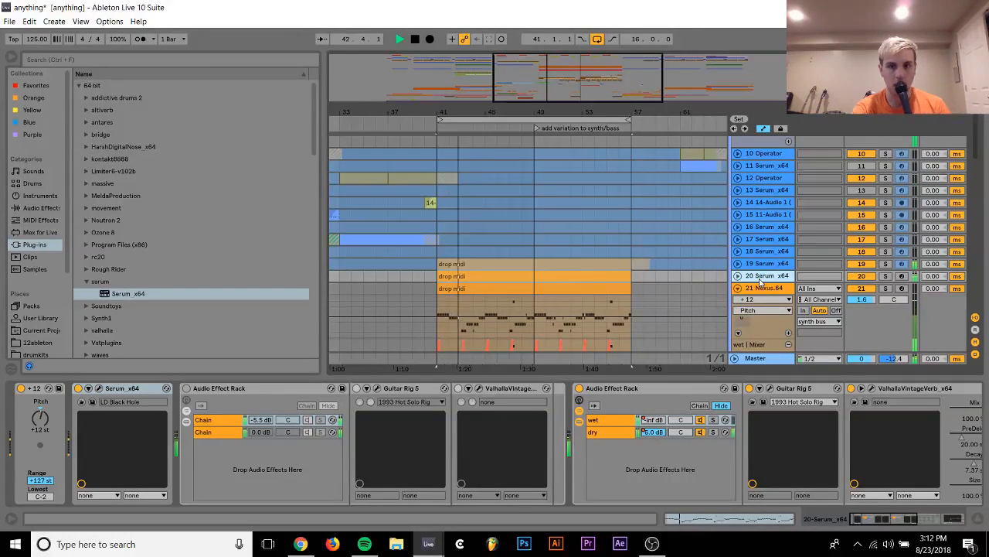
key("space")
right_click(759, 280)
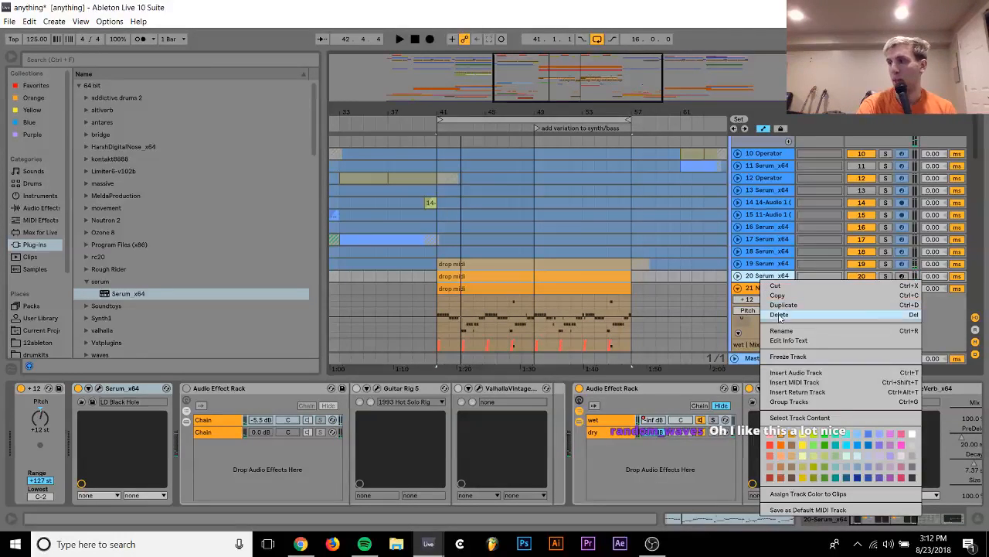
left_click(788, 356)
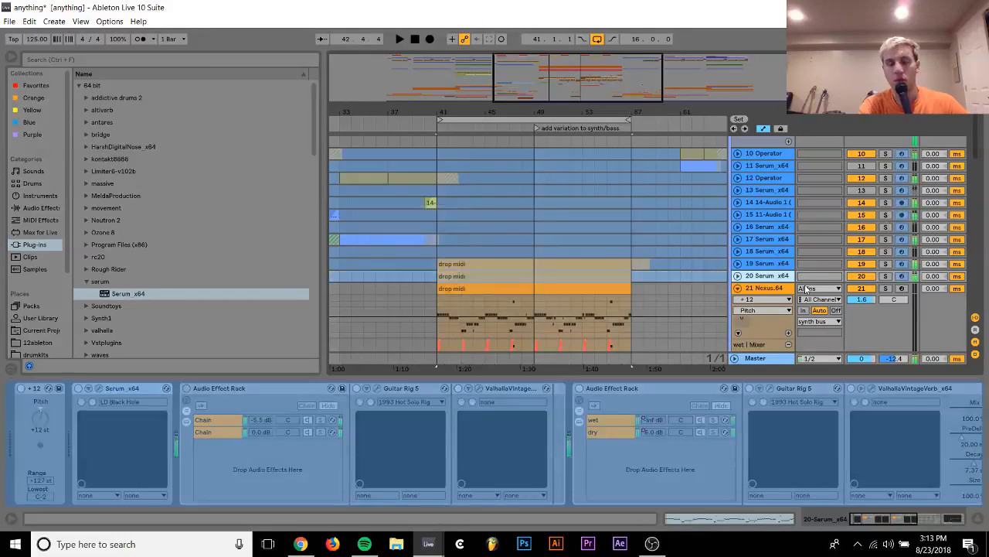
Compare tracks 19, 20 and 21 in solo, set track 21's volume to 1.3 dB and unsolo them all
left_click(886, 264)
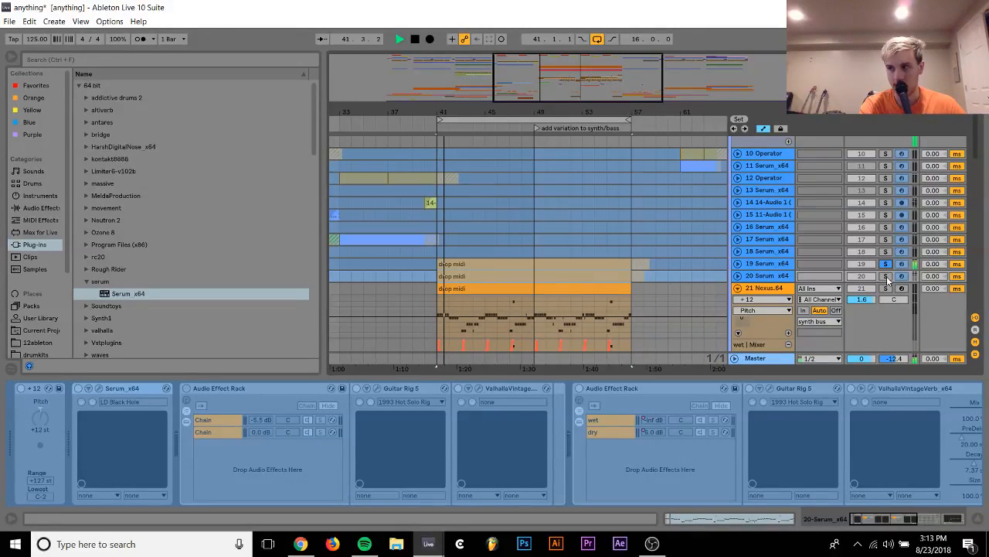
left_click(887, 288)
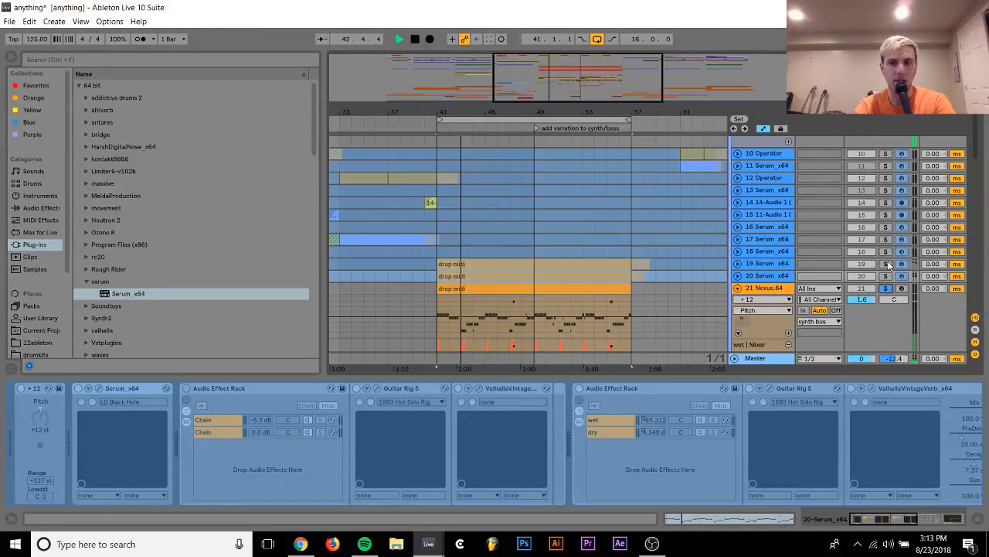
left_click(887, 264, "ctrl")
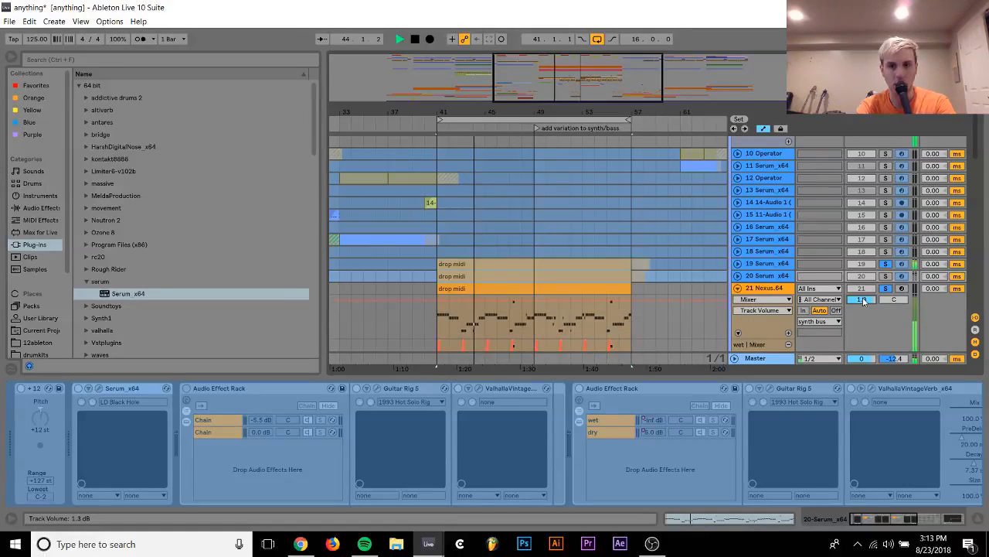
left_click(886, 276, "ctrl")
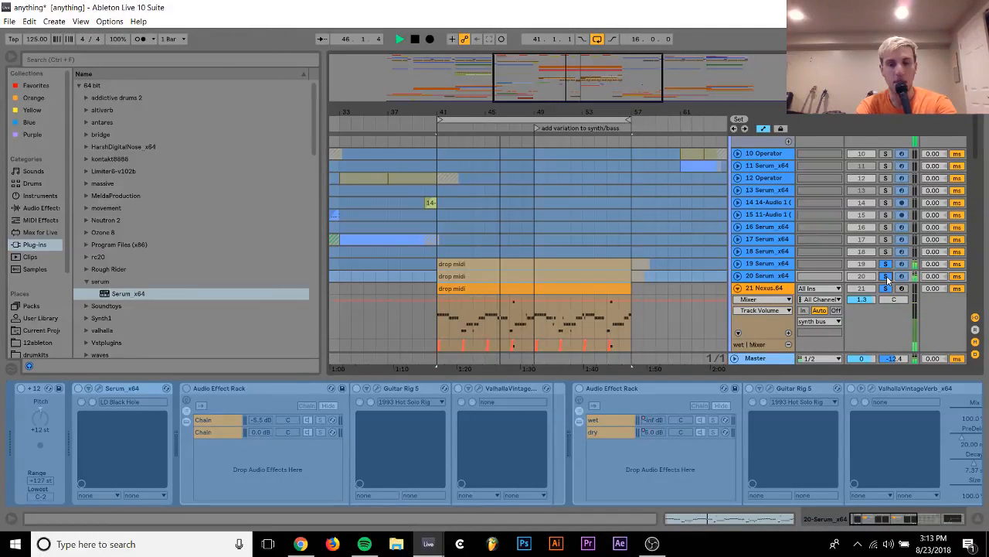
left_click(887, 276)
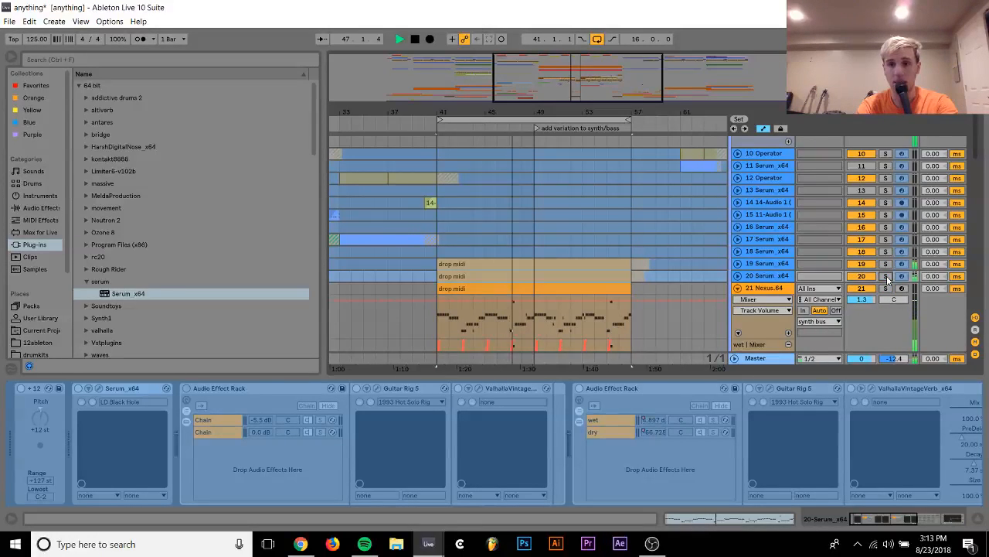
Fold track 21 and play the arrangement from bar 37 to hear the transition into the drop
left_click(738, 289)
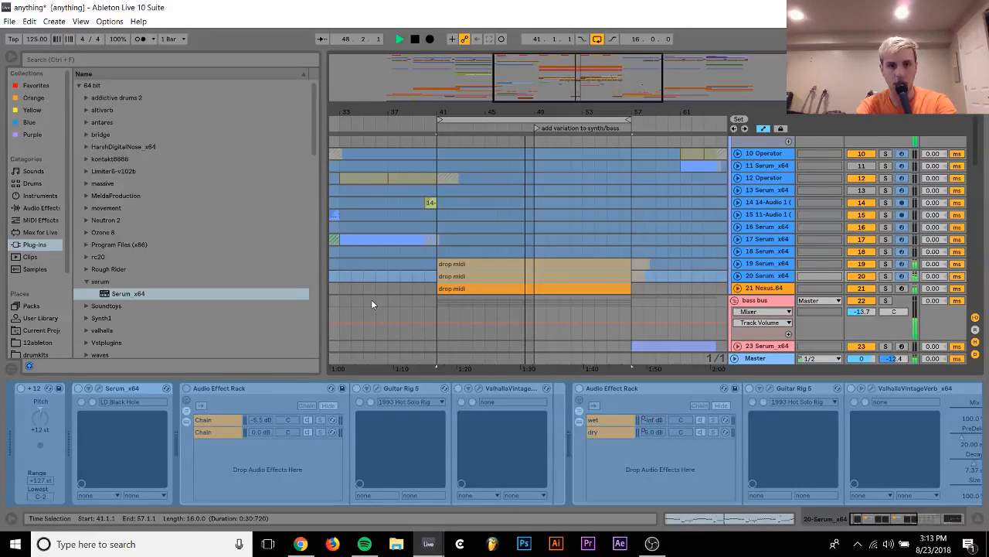
left_click(387, 264)
key("space")
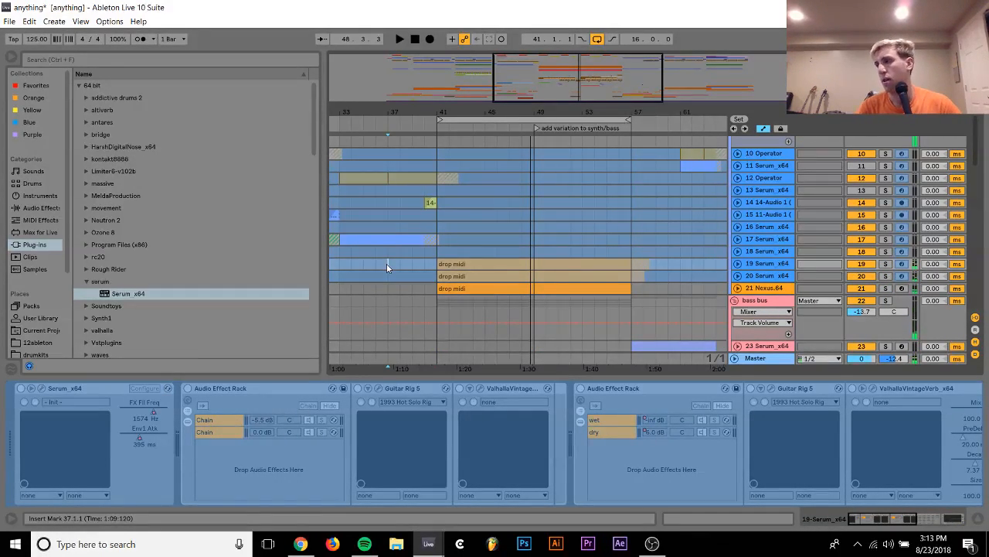
key("space")
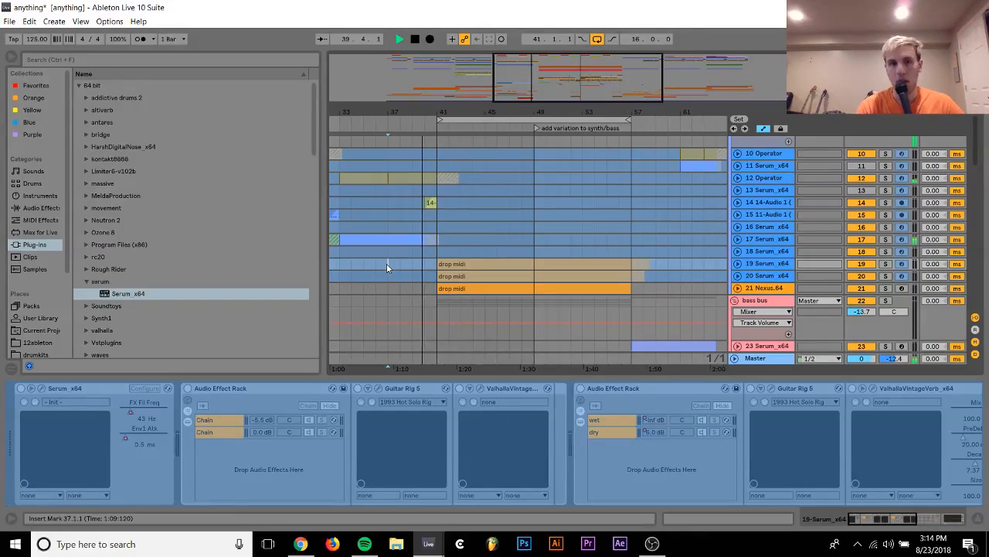
Extend the start of the KSHMR Long Sweep 01 clip on track 69 back to bar 33
scroll(386, 264, "down", 10)
scroll(386, 264, "left", 5)
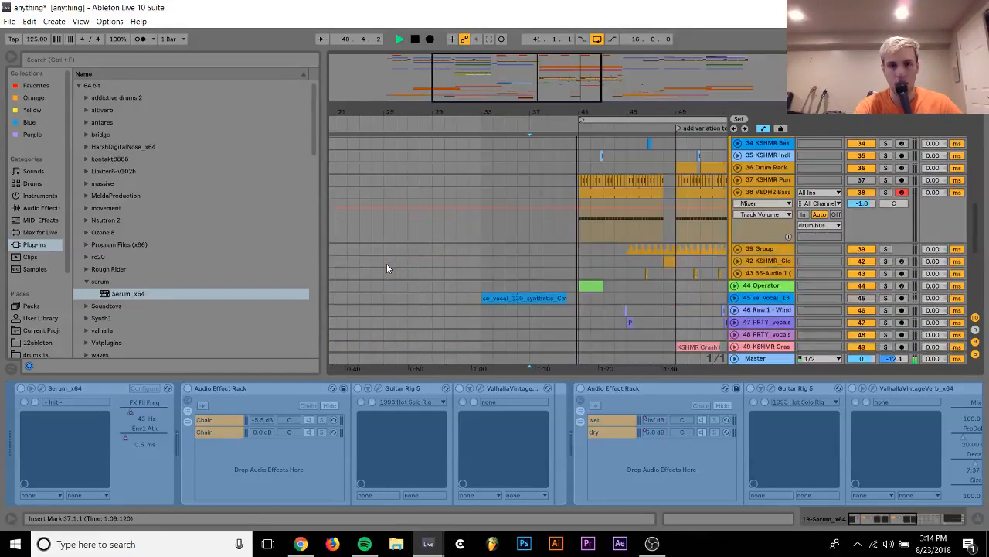
scroll(386, 267, "down", 5)
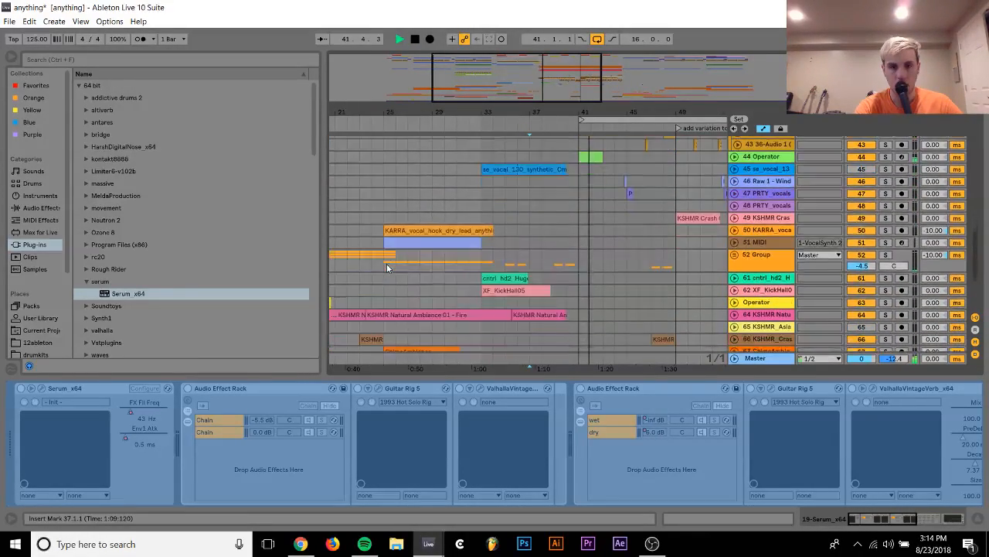
scroll(386, 263, "down", 3)
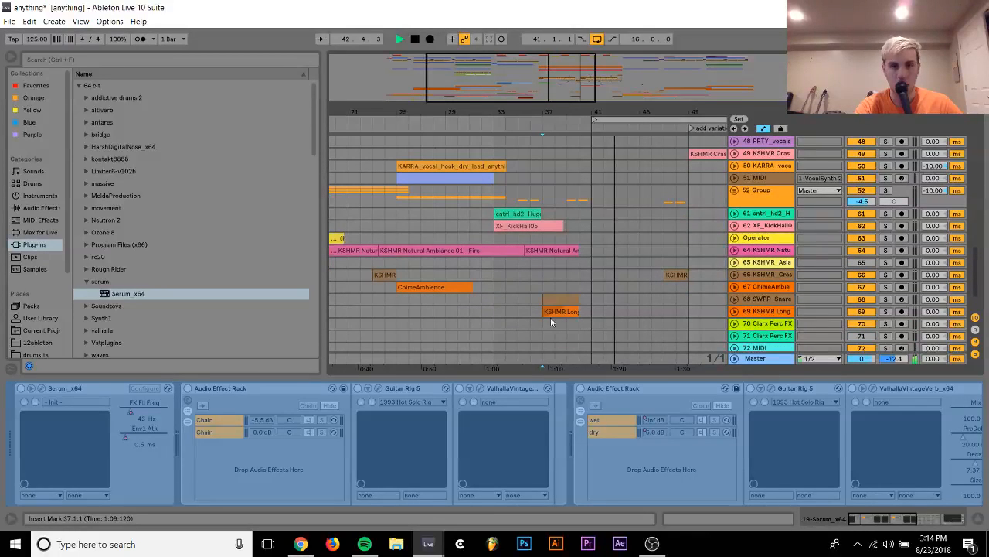
left_click_drag(544, 312, 493, 310)
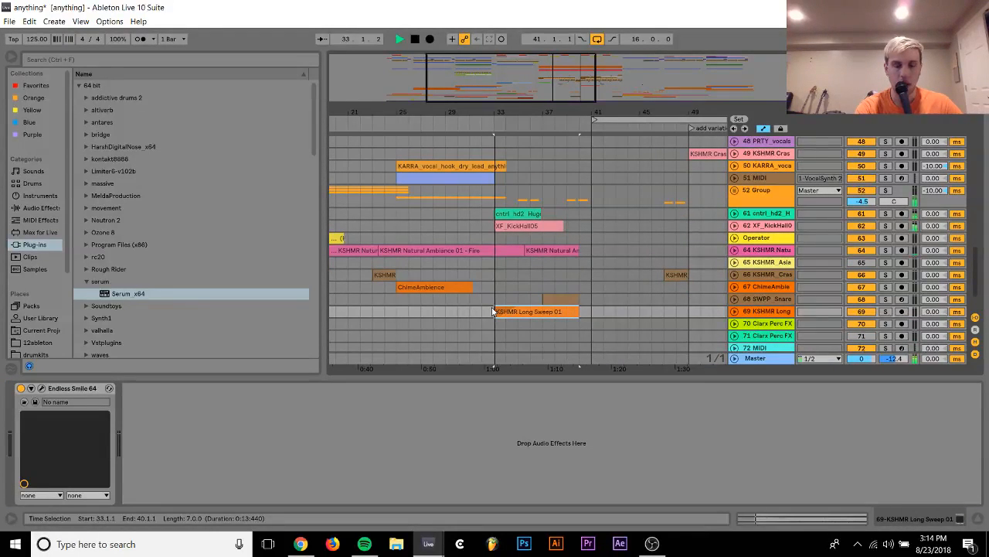
Unfold track 69, switch off automation display and draw a long fade-in on the KSHMR Long Sweep 01 clip
left_click(734, 312)
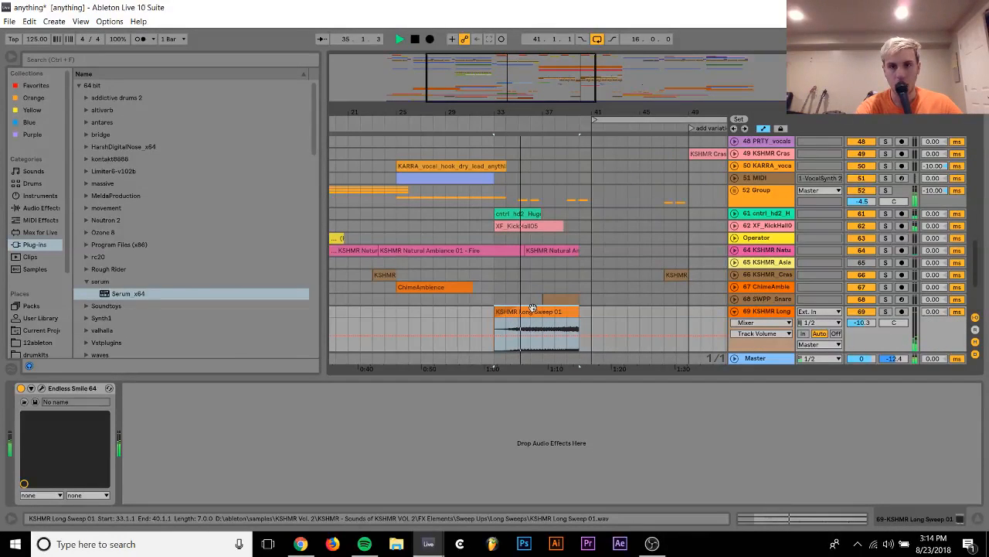
key("a")
left_click_drag(517, 308, 649, 332)
Add an EQ Eight to track 69 and turn its first band into a steep low cut at about 255 Hz
left_click(737, 317)
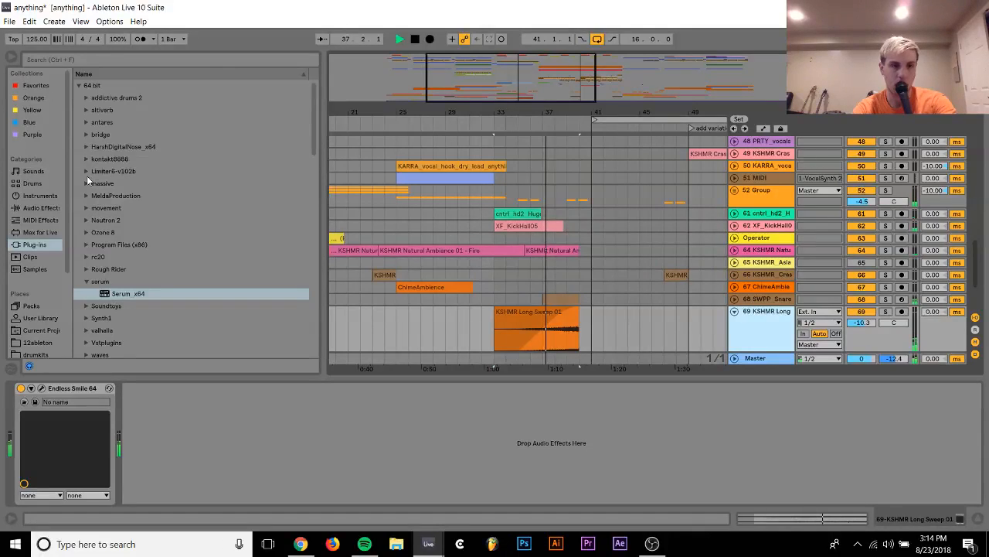
left_click(42, 208)
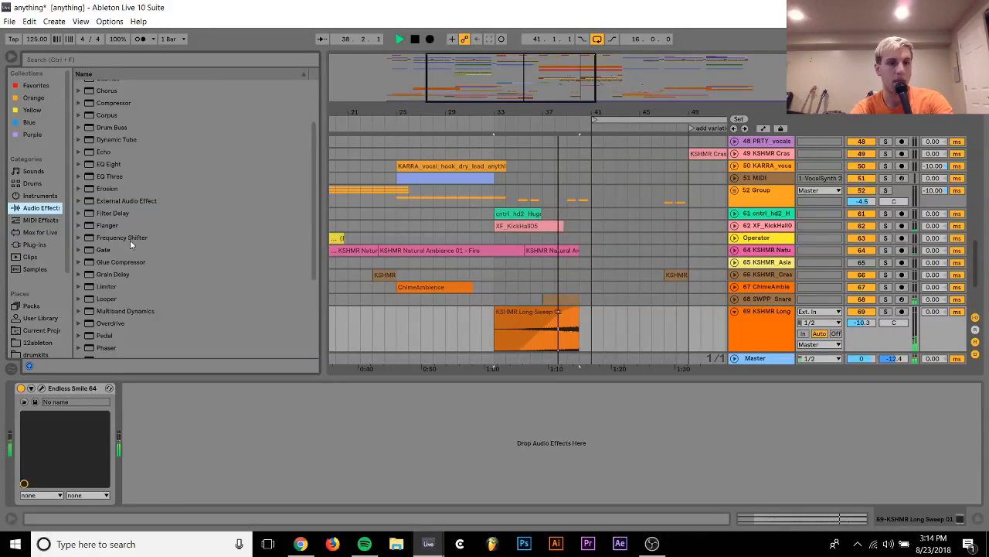
left_click(102, 166)
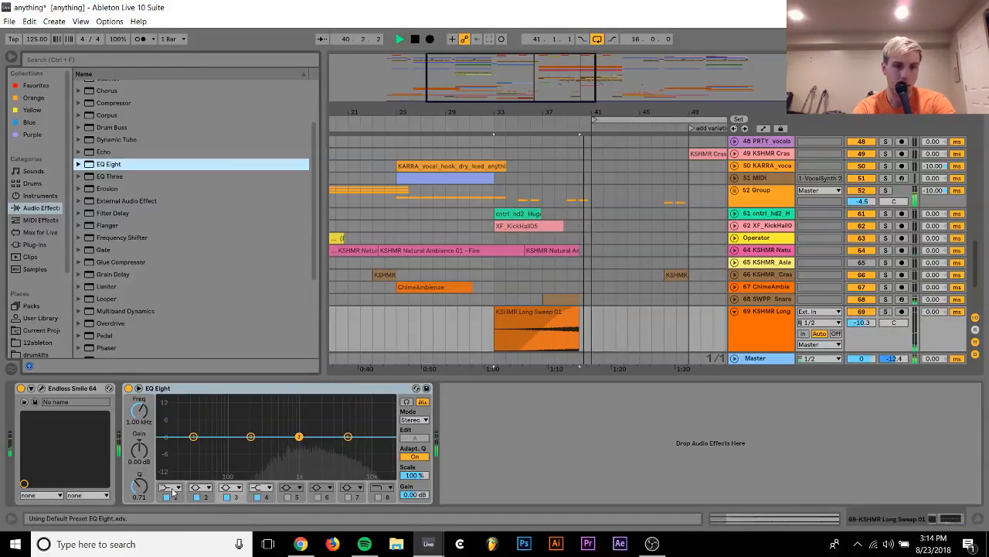
left_click(171, 488)
left_click(173, 413)
left_click_drag(194, 437, 258, 446)
Fold track 38 and the drum bus group while listening through the drop
scroll(560, 286, "up", 3)
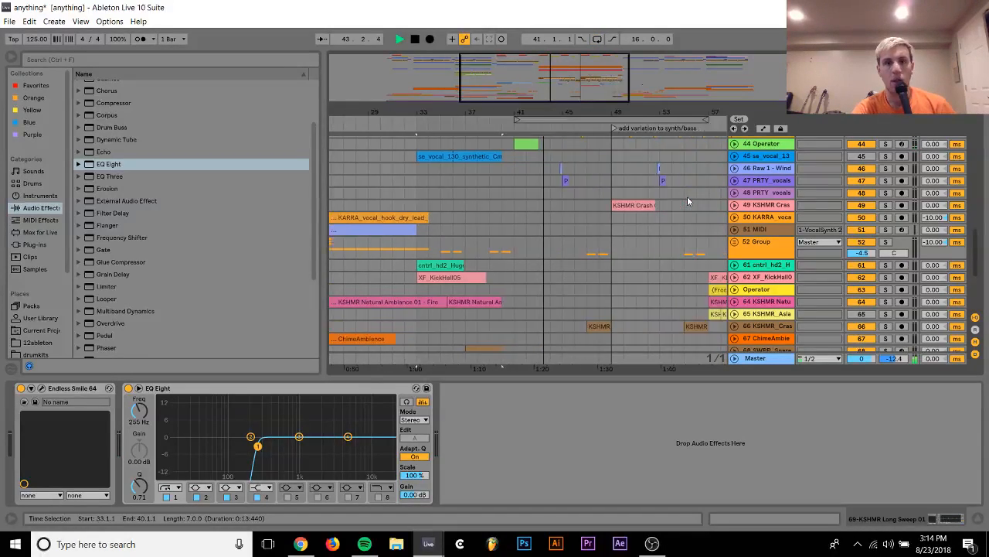
scroll(687, 198, "up", 5)
scroll(687, 196, "up", 6)
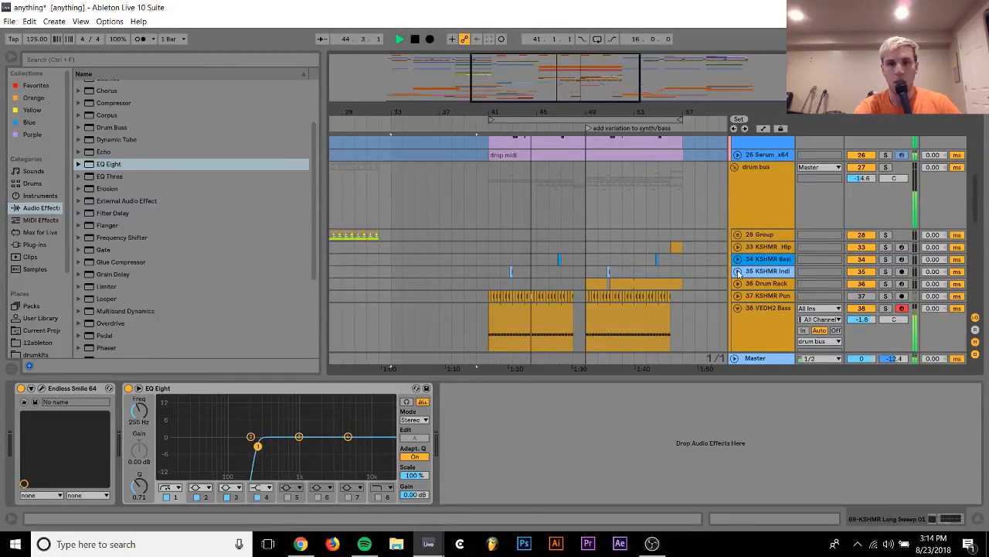
left_click(738, 307)
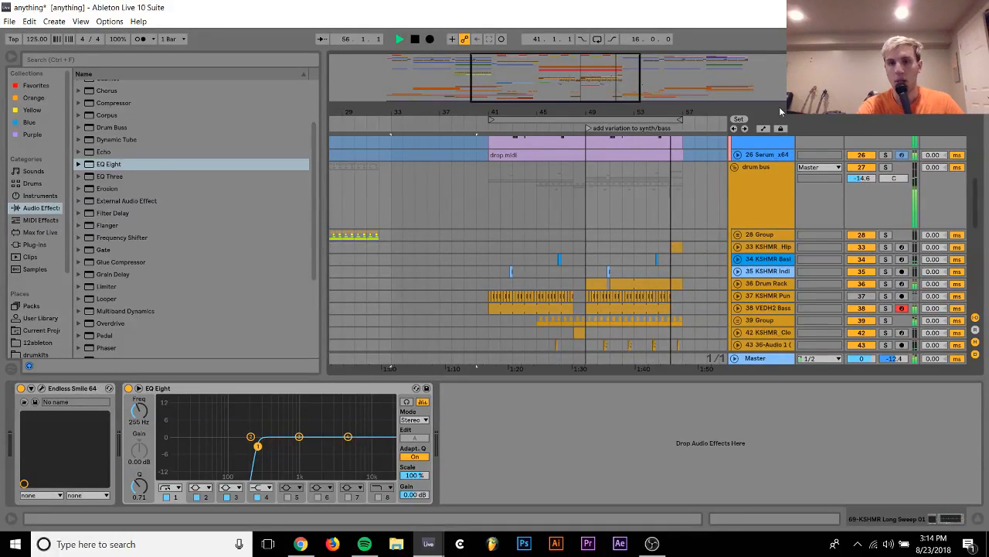
left_click(735, 167)
scroll(735, 168, "up", 5)
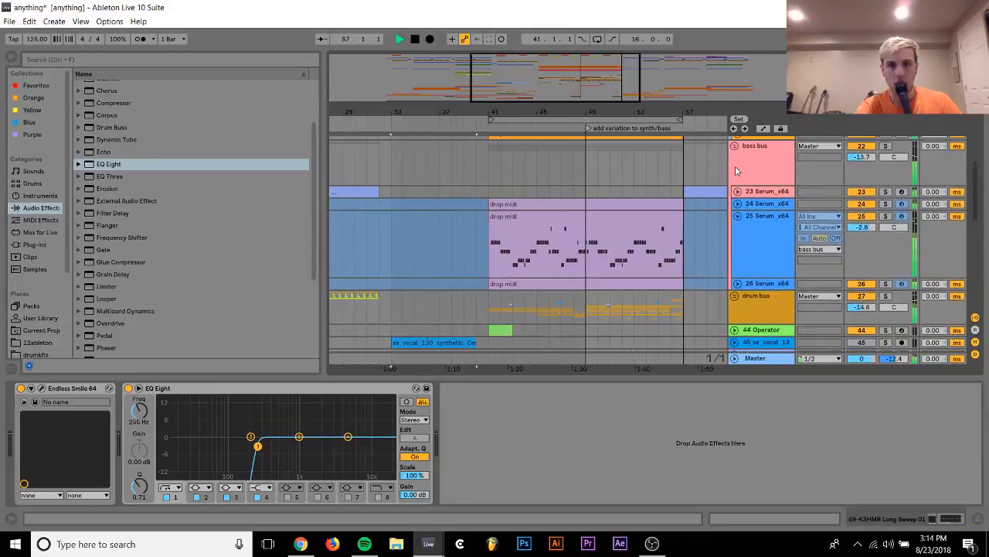
Select bars 41 to 57 on the unfolded bass bus, play the section and check track 20's volume
left_click(736, 224)
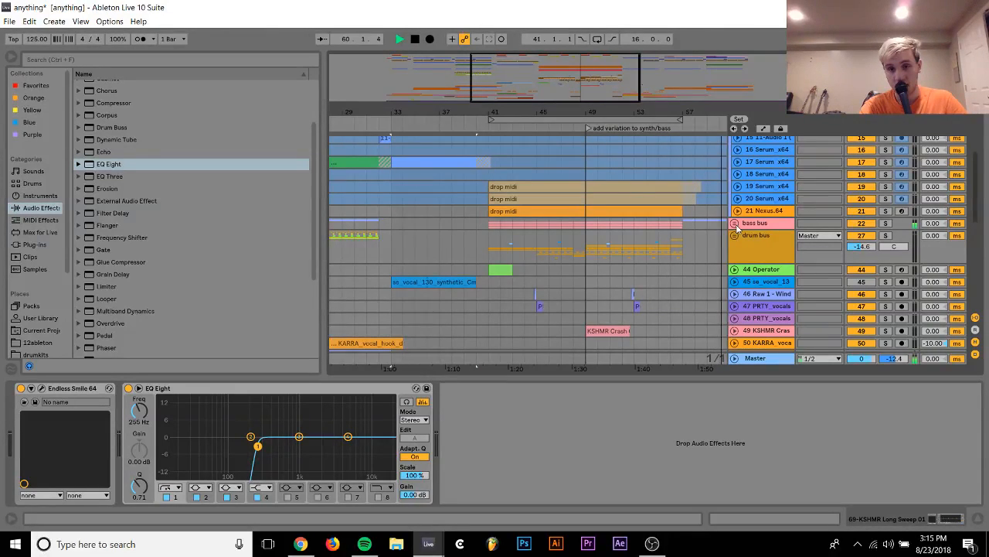
scroll(737, 226, "up", 2)
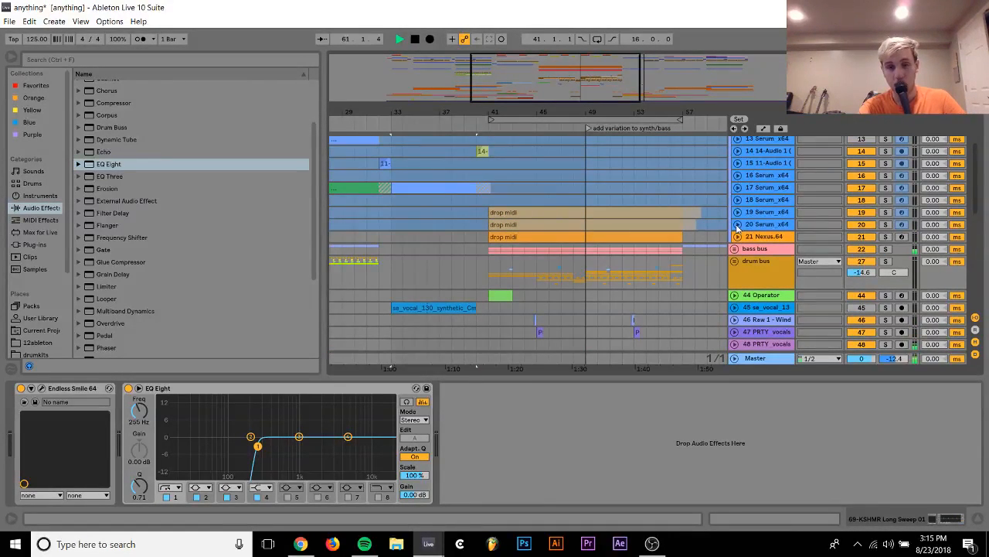
left_click(734, 249)
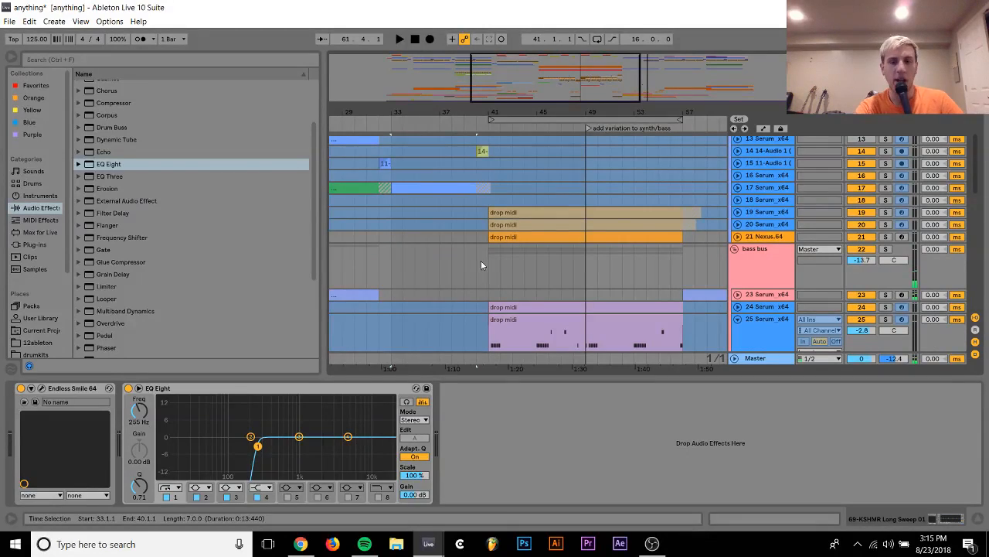
left_click_drag(490, 253, 684, 253)
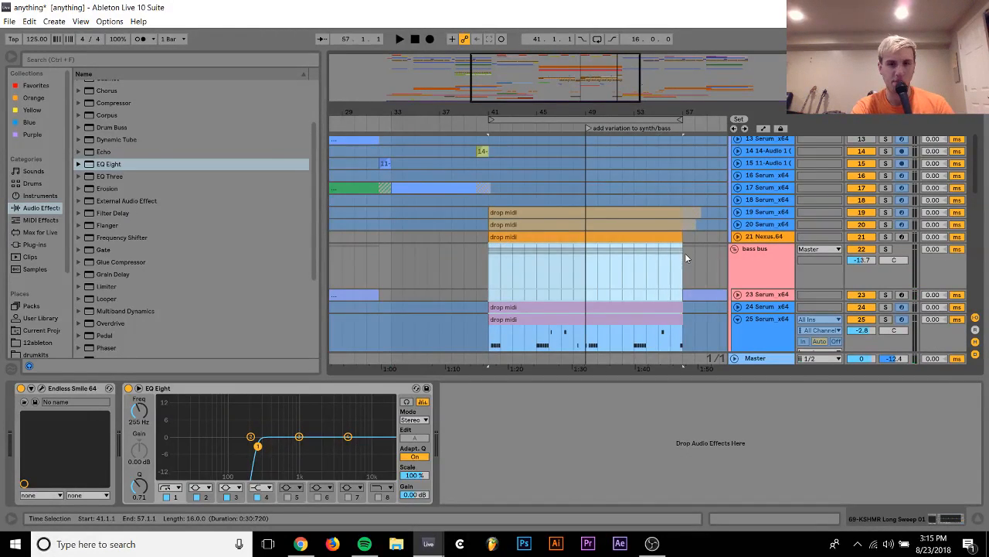
key("space")
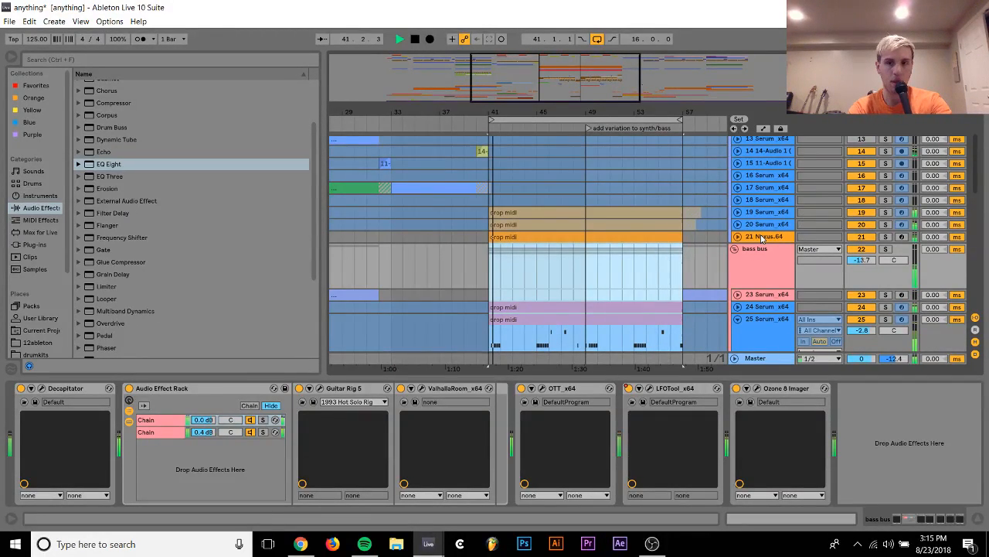
left_click(739, 225)
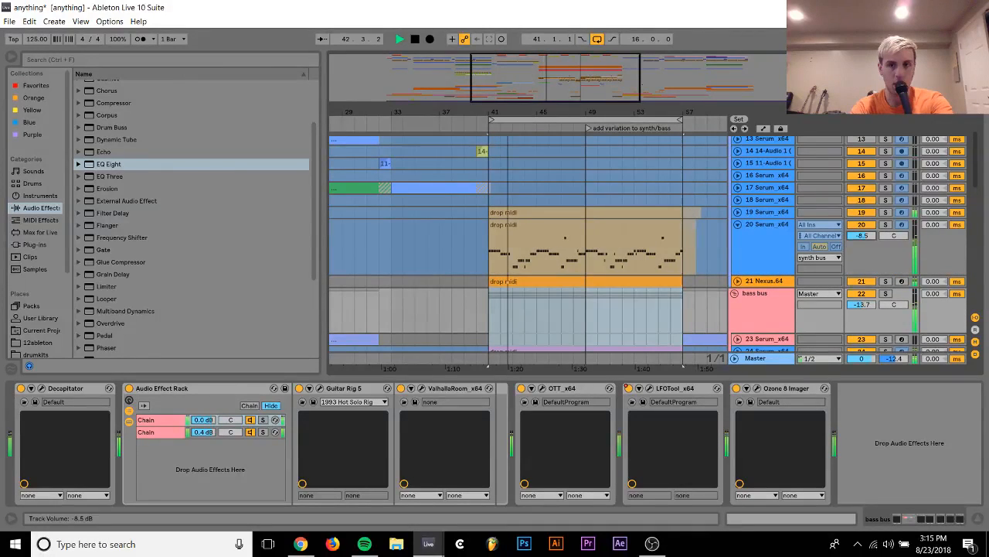
left_click(737, 224)
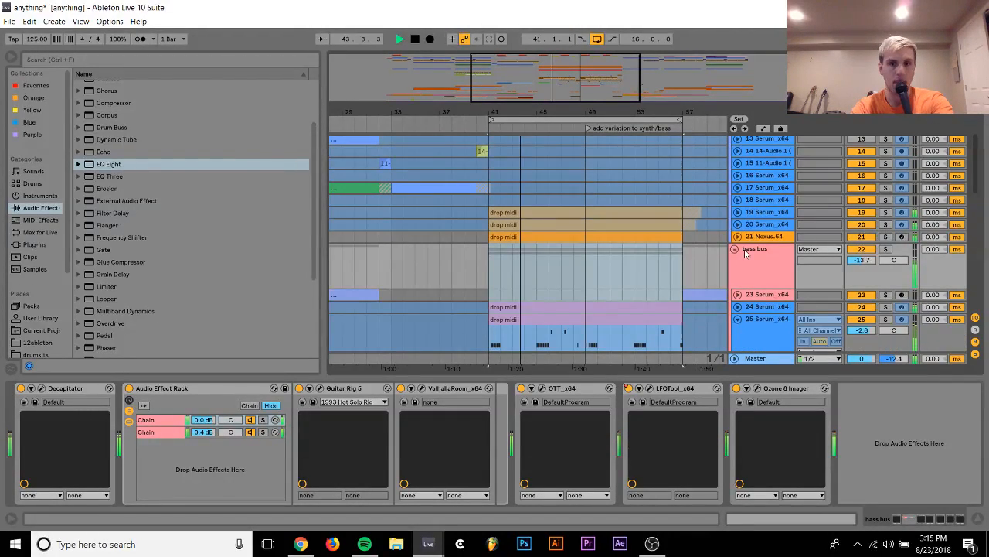
Unfold track 26 and compare bass tracks 24, 25 and 26 in solo
scroll(746, 268, "down", 1)
scroll(761, 304, "down", 3)
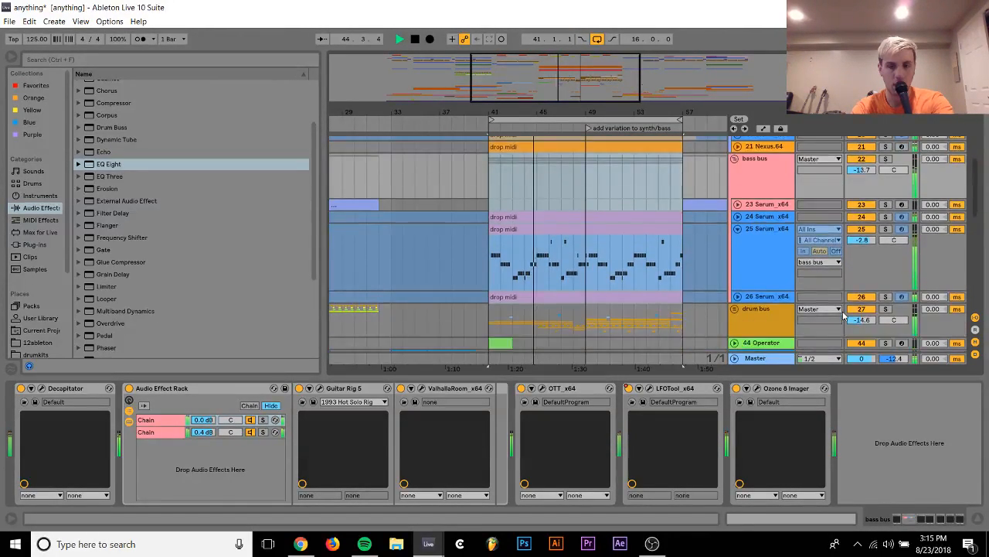
left_click(738, 296)
left_click(885, 290)
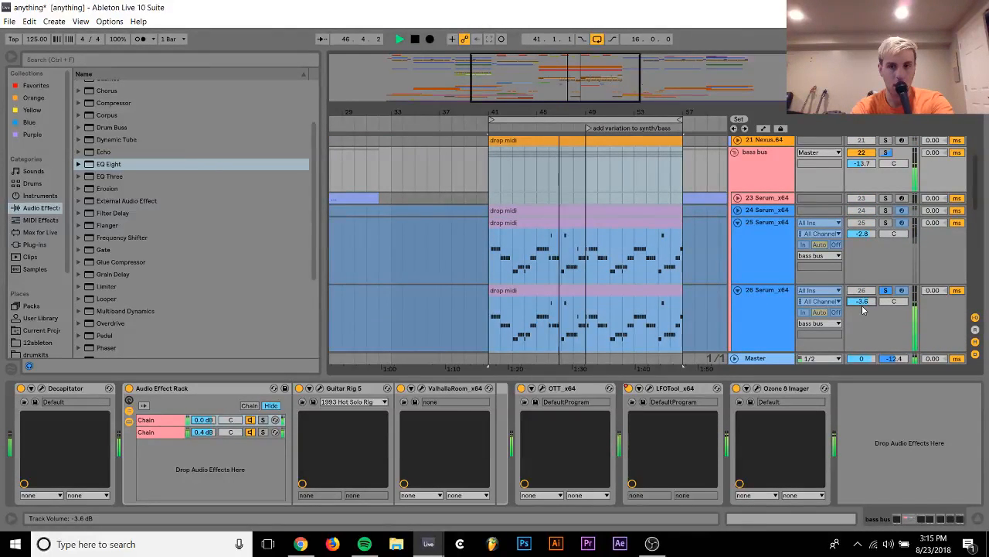
left_click(885, 211)
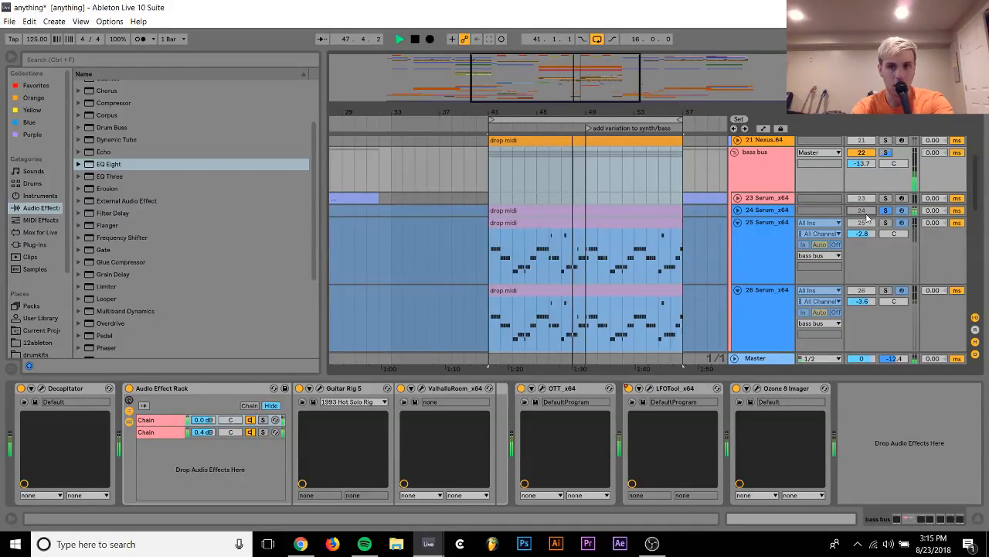
left_click(886, 290)
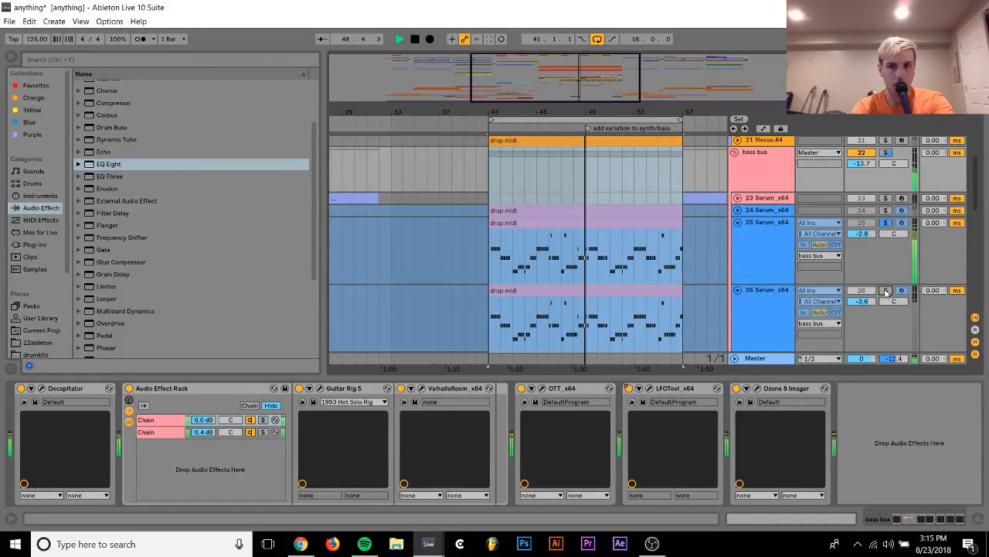
Check the devices on tracks 26 and 24, unfreeze track 26 and play it in solo
left_click(755, 303)
key("space")
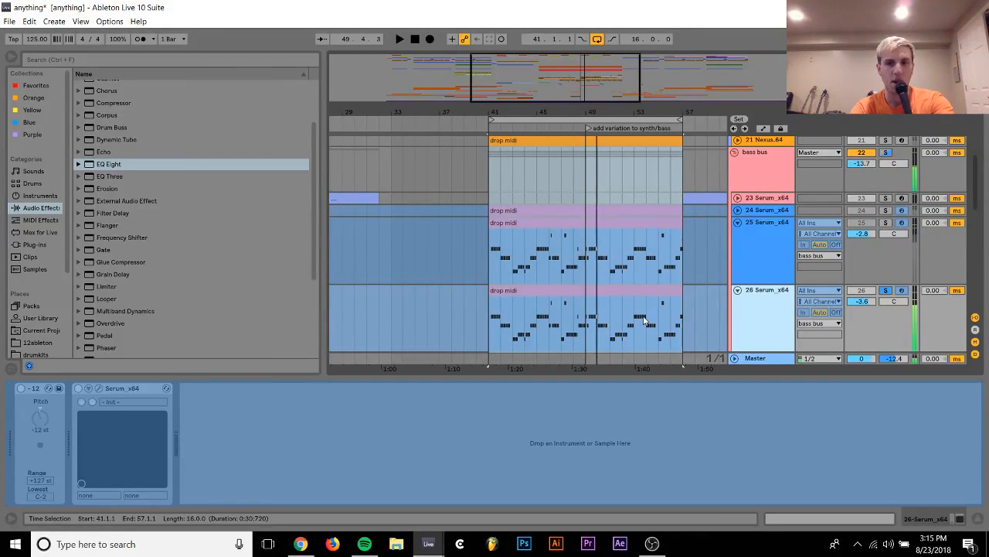
left_click(756, 214)
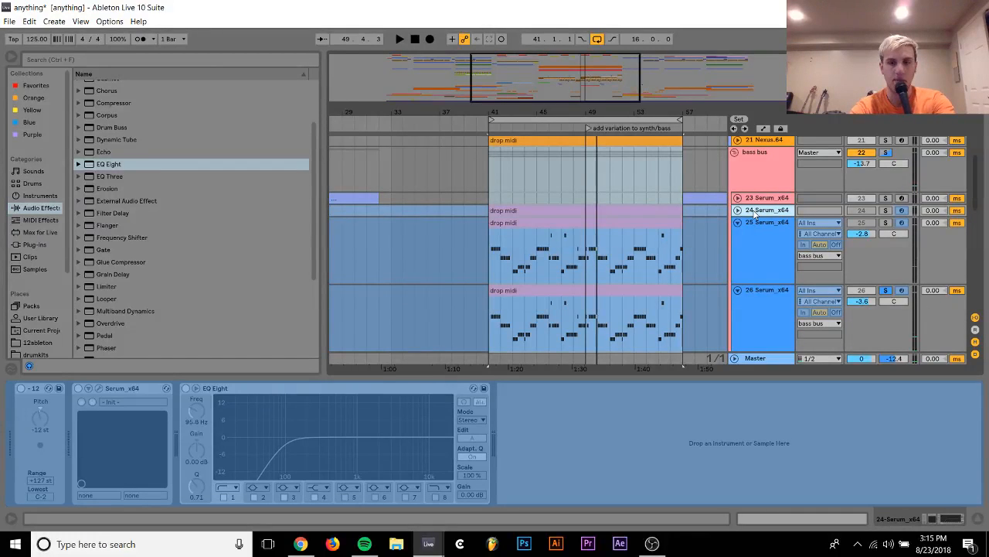
right_click(757, 334)
left_click(804, 156)
key("space")
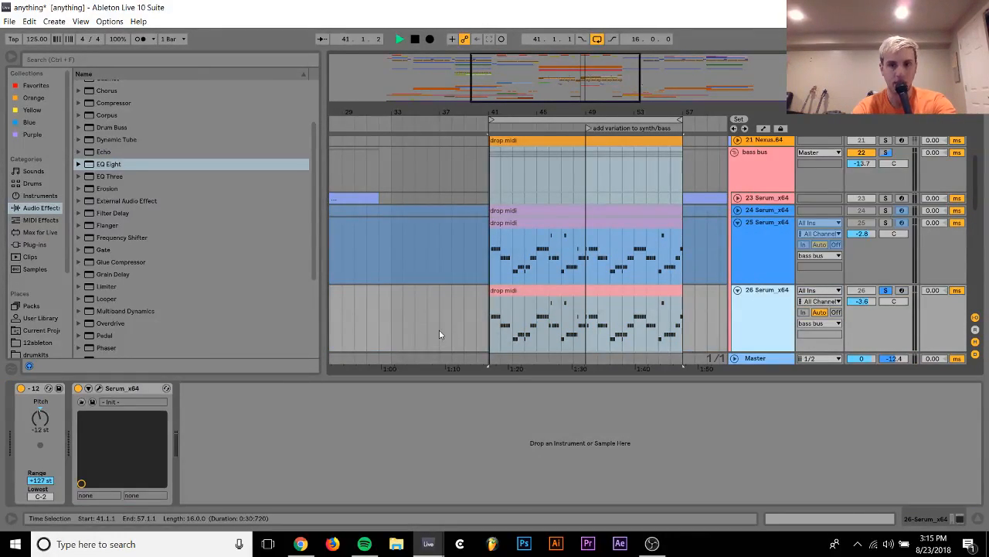
Open Serum on track 26, enable its Tube distortion effect and adjust the drive
left_click(99, 388)
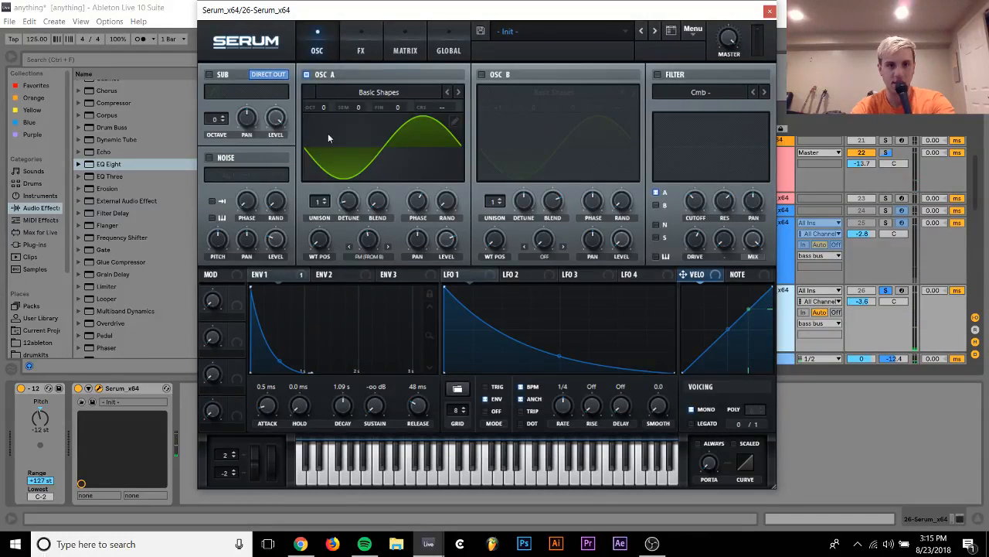
left_click(361, 44)
left_click(222, 95)
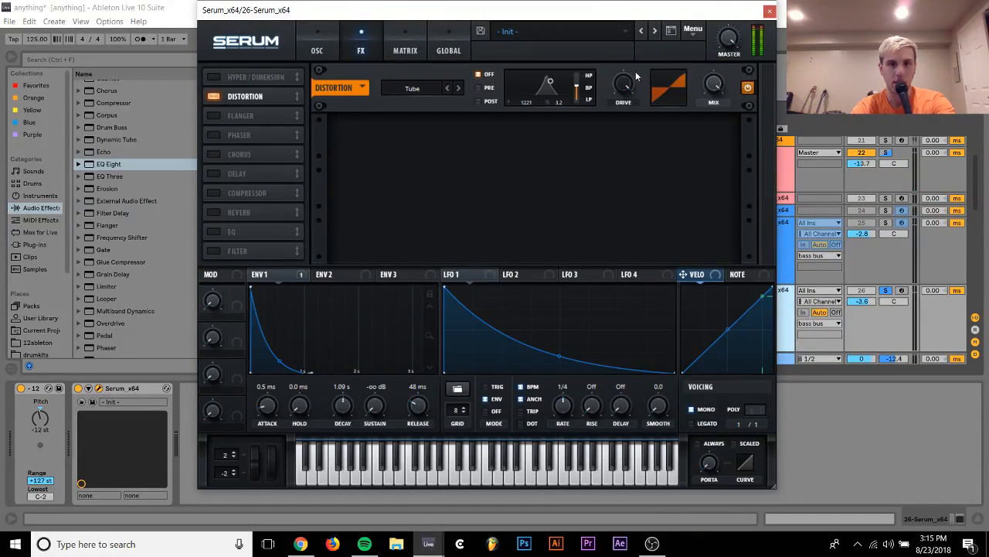
mouse_move(635, 82)
left_mouse_down()
mouse_move(618, 150)
mouse_move(627, 94)
left_mouse_up()
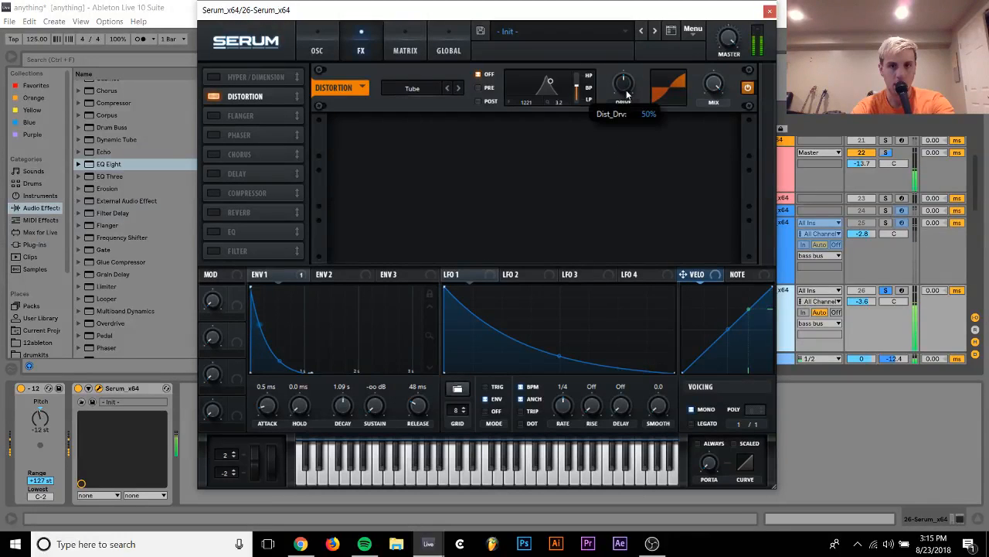
Shape Serum's LFO 2 into a short decay and use it to modulate oscillator A's coarse pitch
left_click(317, 45)
left_click(507, 277)
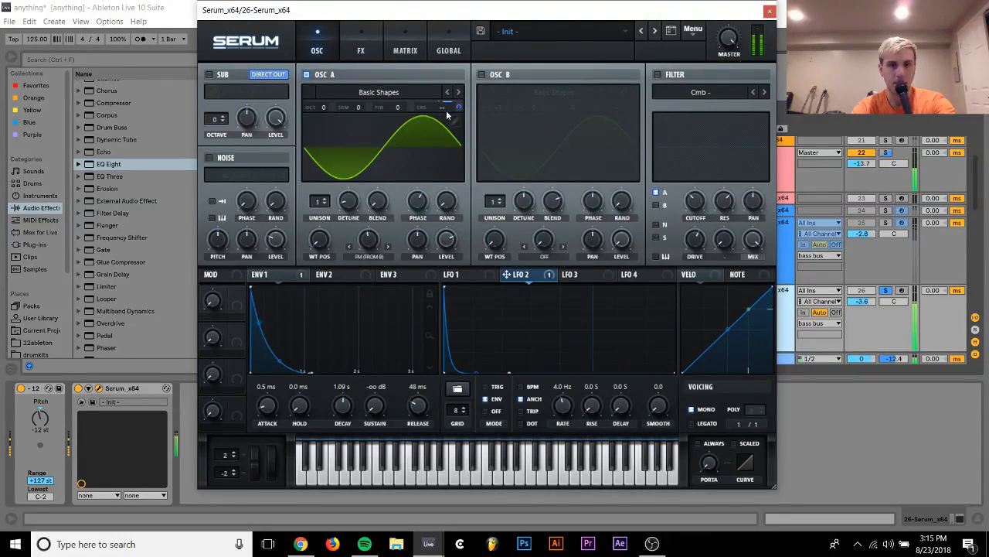
left_click_drag(457, 108, 461, 60)
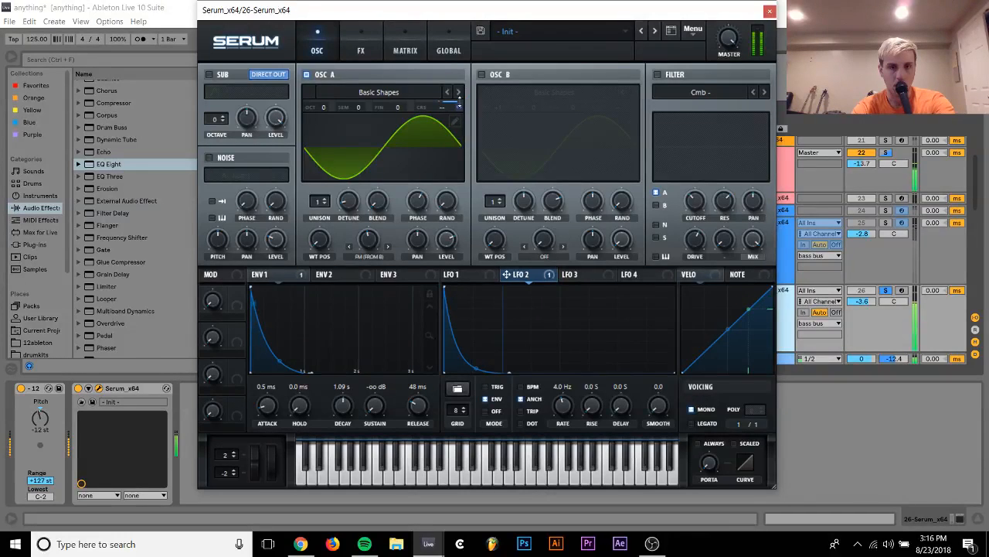
Unsolo track 26, close Serum and compare the bass with its -12 st Pitch device off and on
left_click(886, 291)
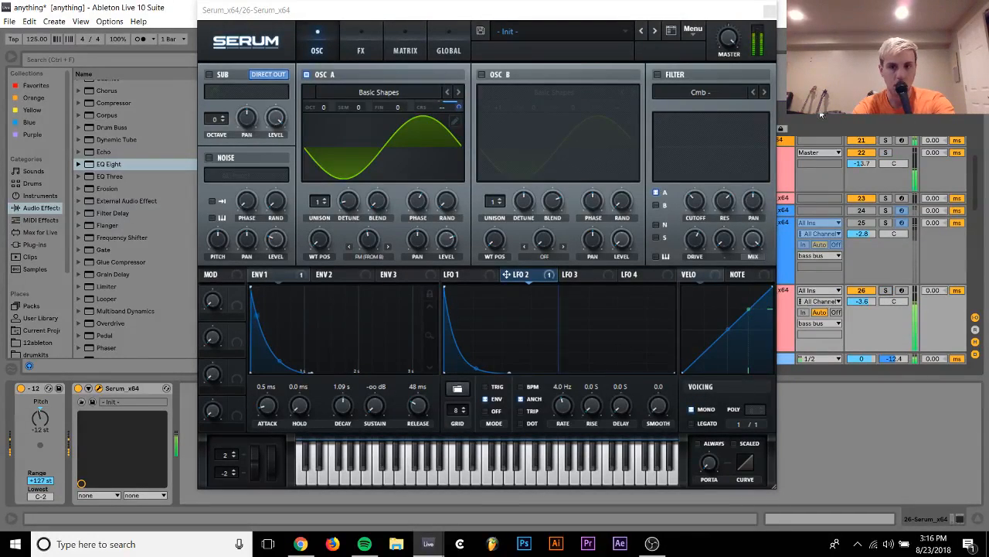
left_click(770, 11)
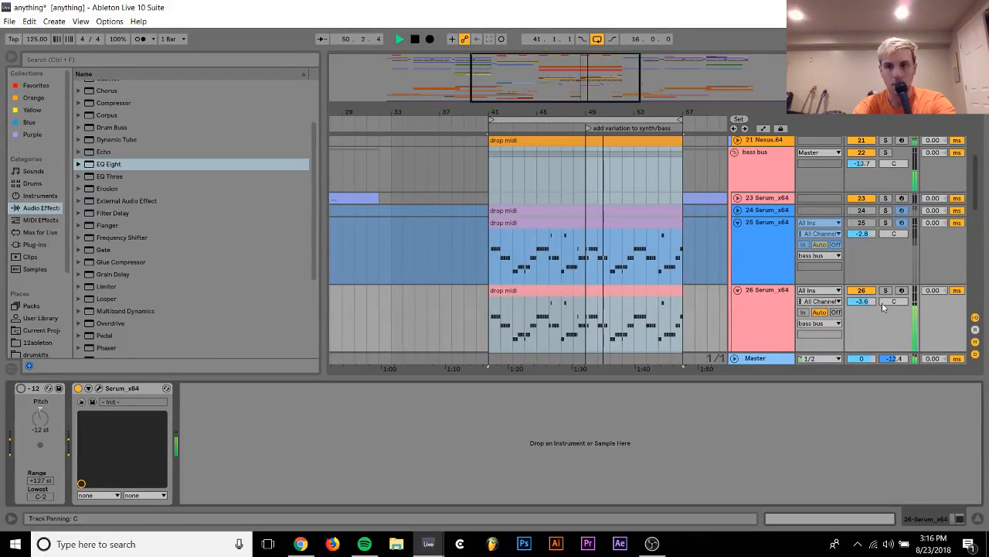
left_click(21, 388)
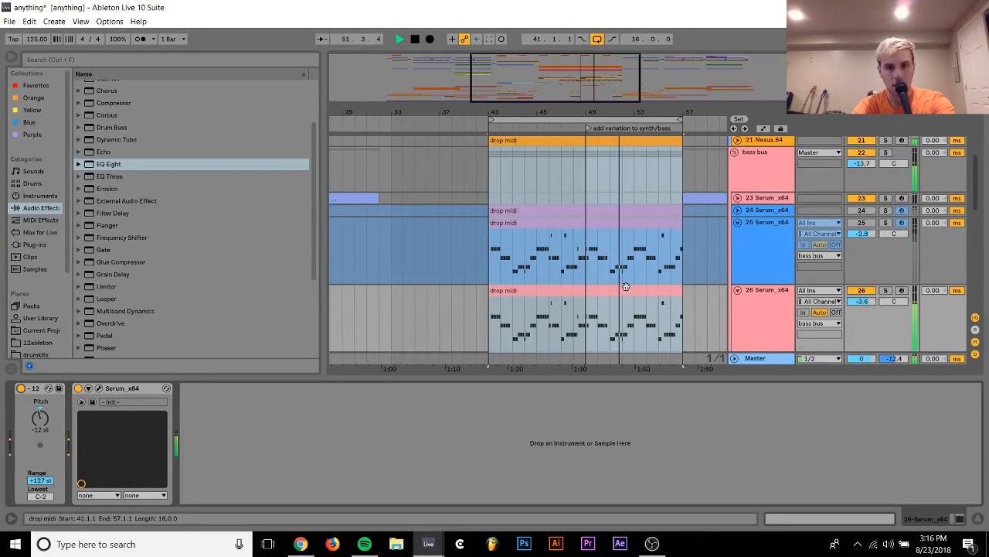
Solo track 24 and compare its sound with track 26 in solo
left_click(886, 209)
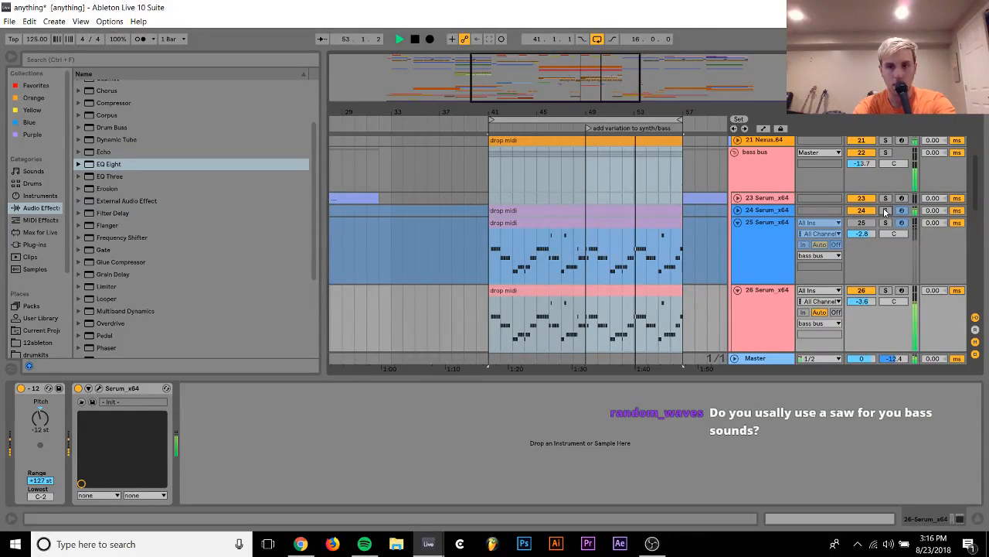
left_click(886, 290)
left_click(887, 290)
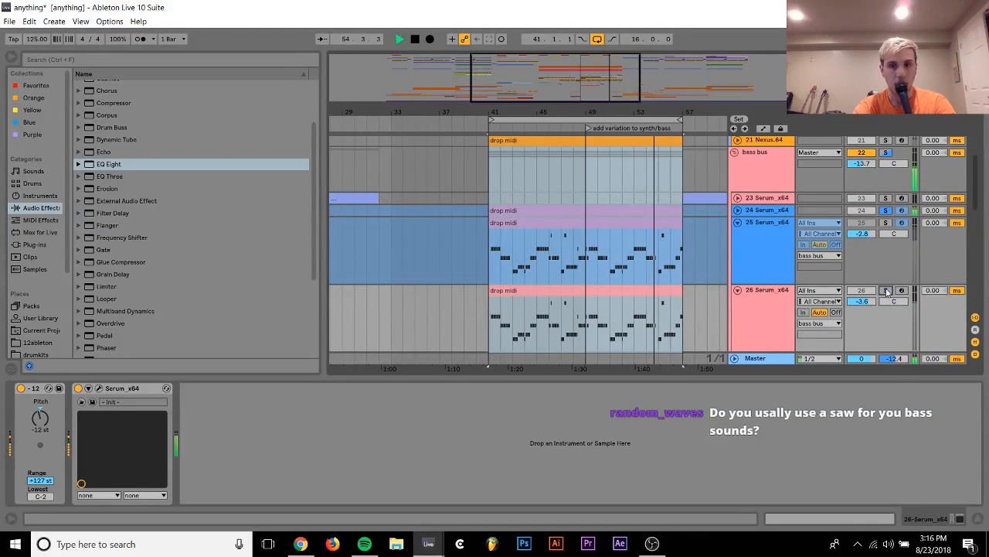
Unfreeze track 24, play it in solo and bypass its EQ Eight, with the track unfolded
left_click(766, 199)
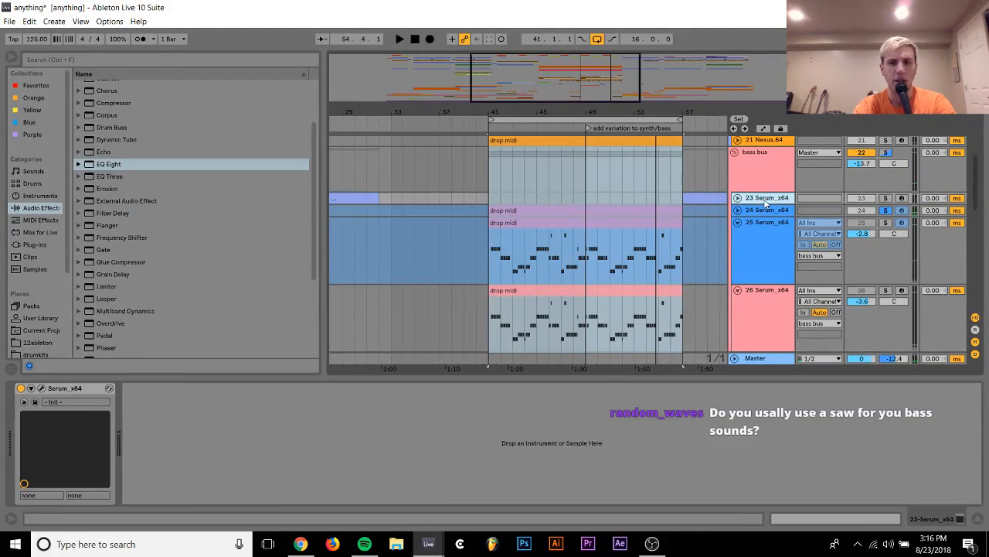
right_click(767, 213)
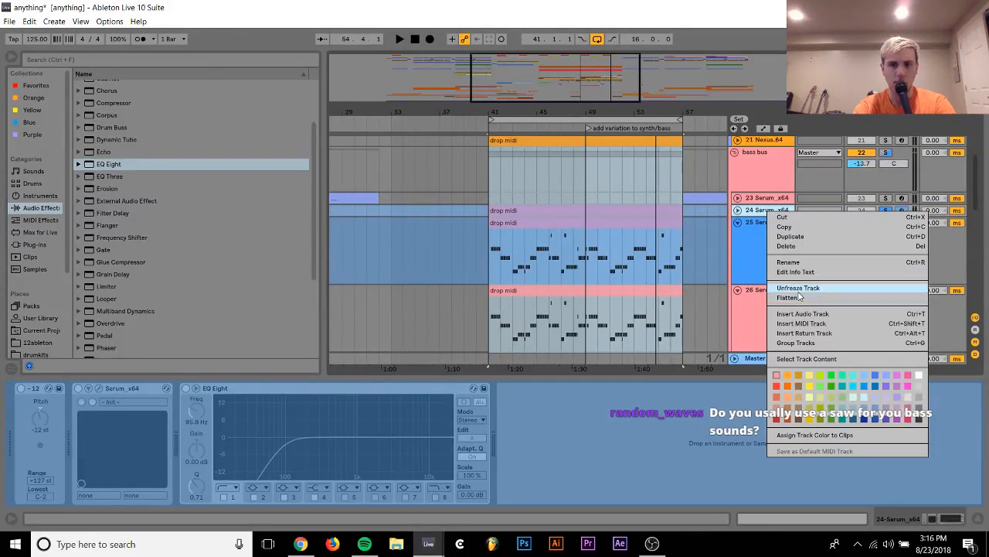
key("Escape")
key("space")
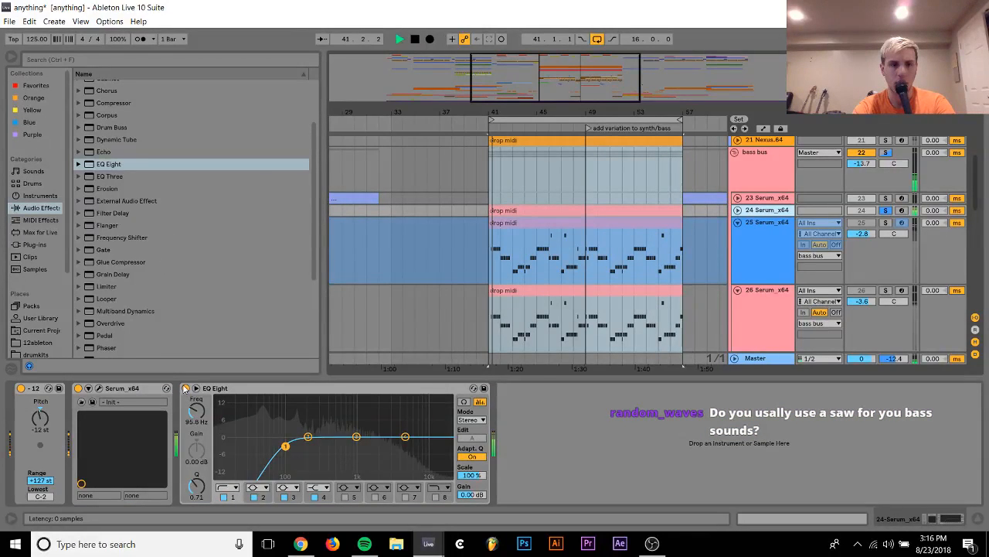
left_click(186, 388)
left_click(737, 210)
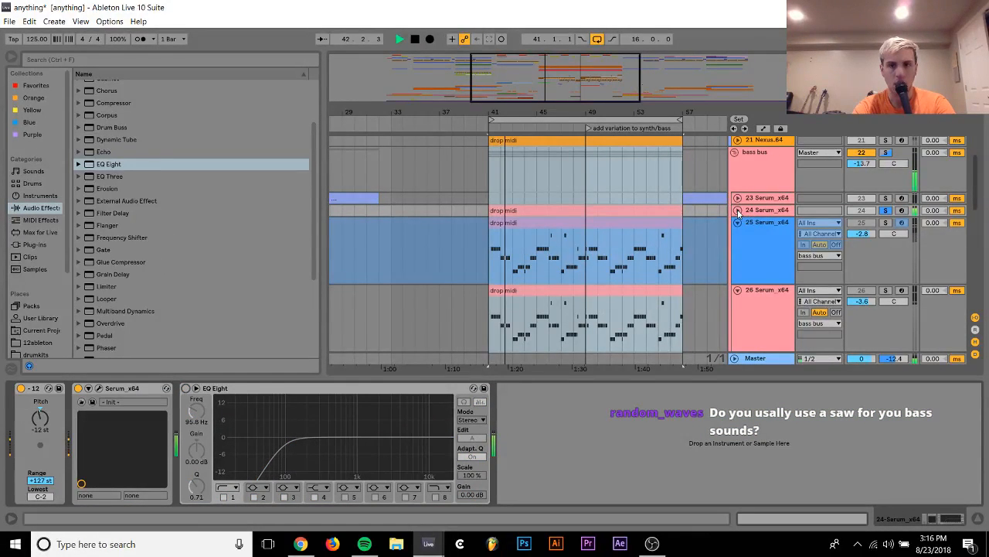
Set track 24's volume to -6.9 dB, take it out of solo and raise the bass bus to -12.6 dB
left_click_drag(865, 226, 866, 220)
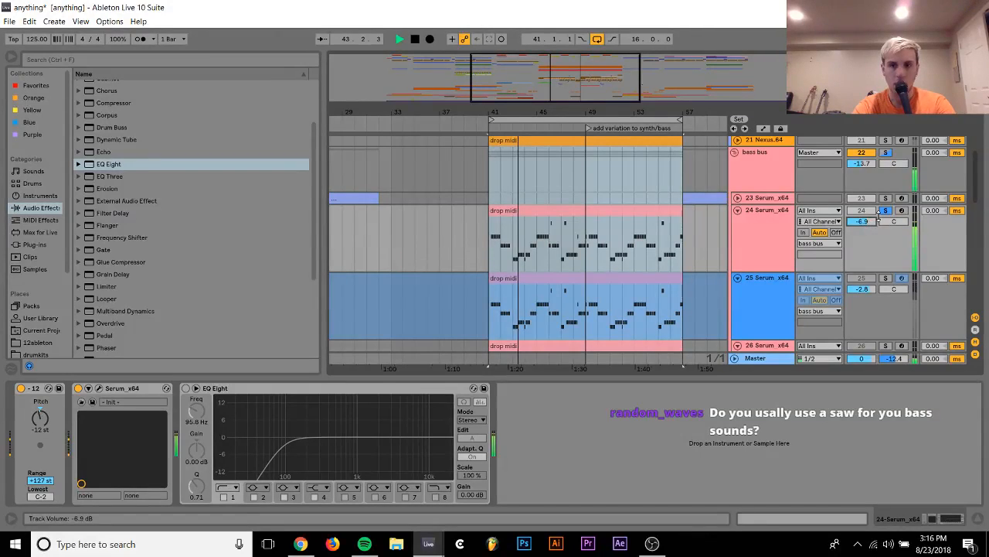
left_click(886, 279)
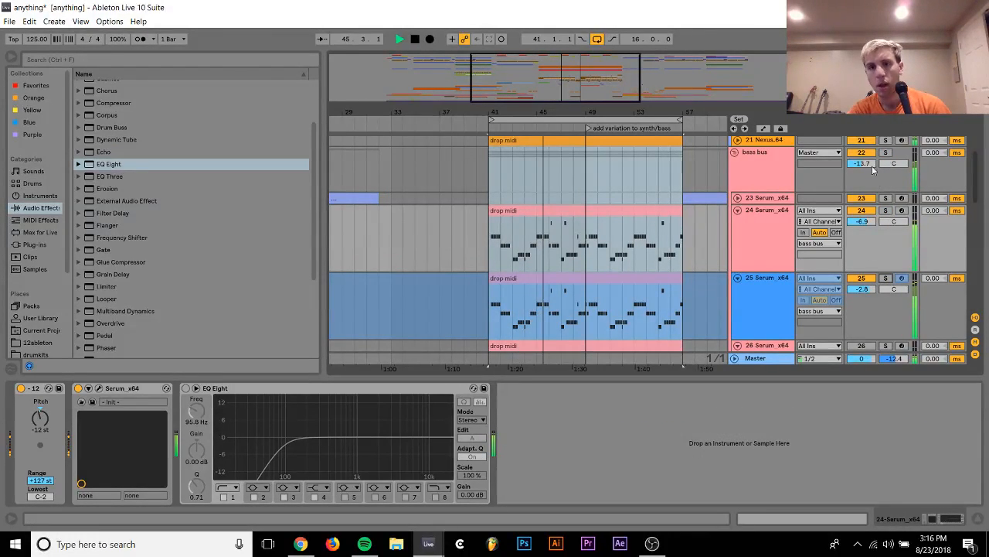
left_click_drag(870, 169, 870, 166)
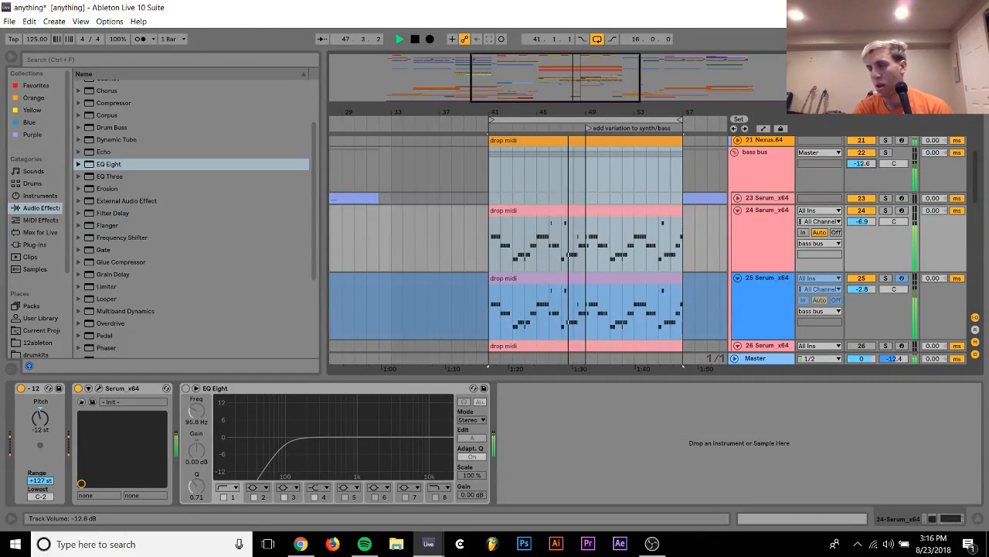
left_click_drag(869, 167, 870, 165)
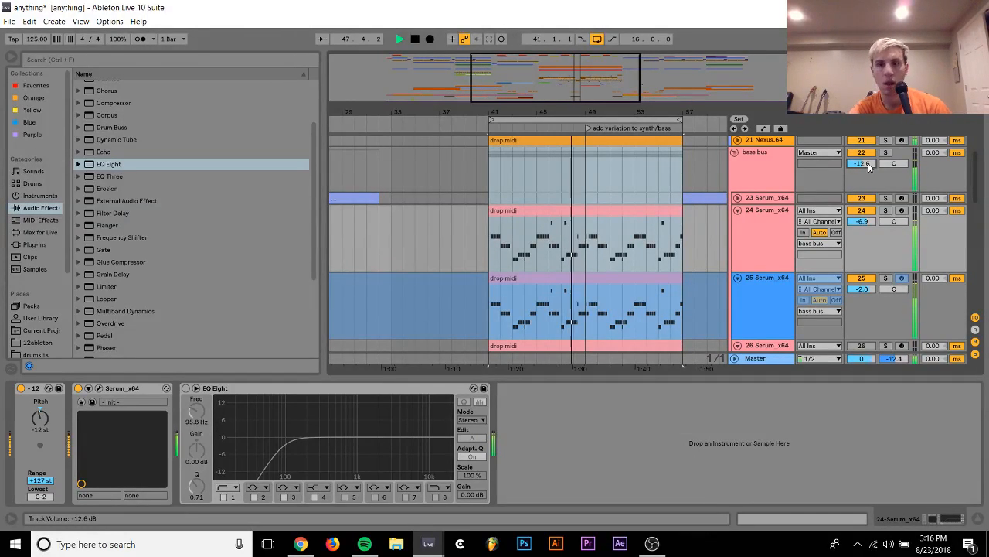
Fold tracks 24 and 25, play track 25 in solo and unfreeze it
left_click(739, 210)
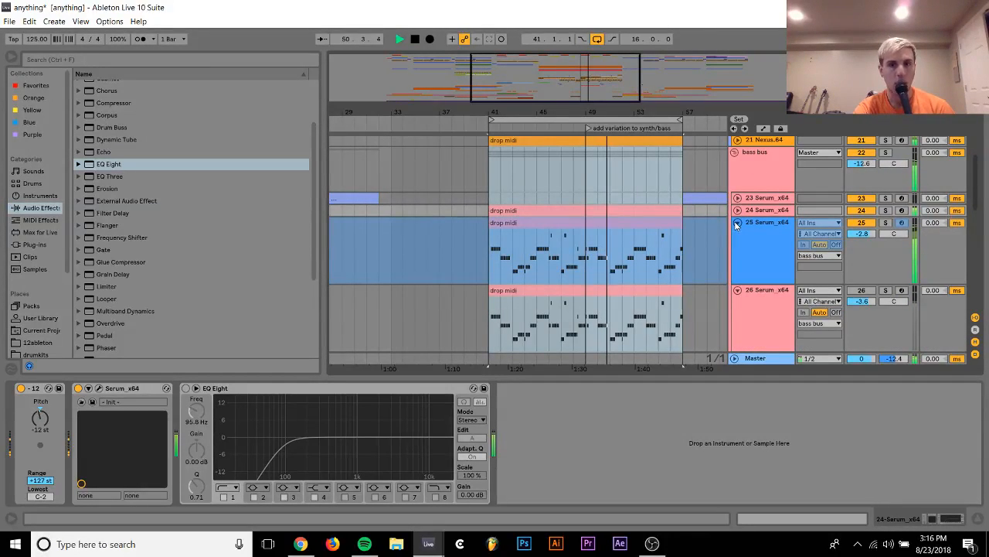
left_click(737, 223)
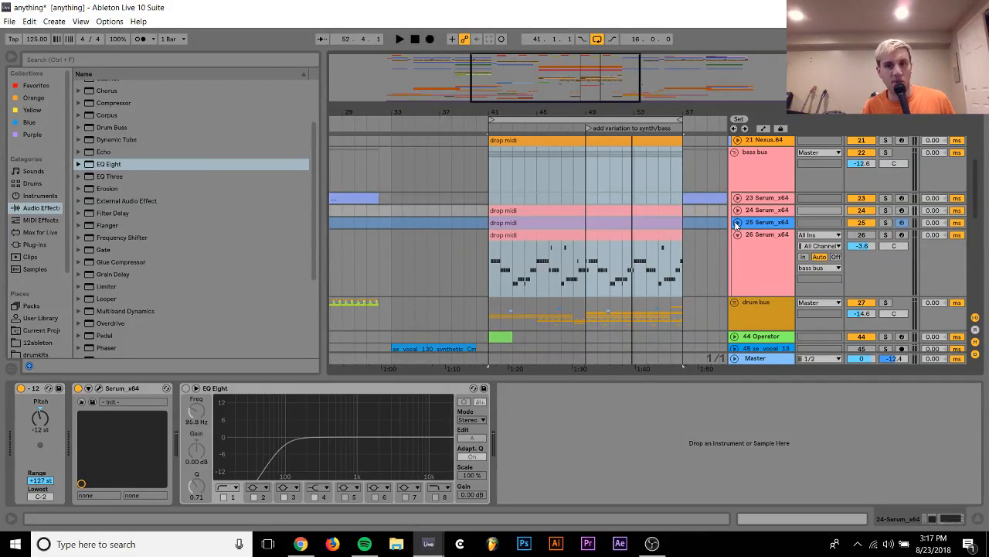
left_click(886, 222)
key("space")
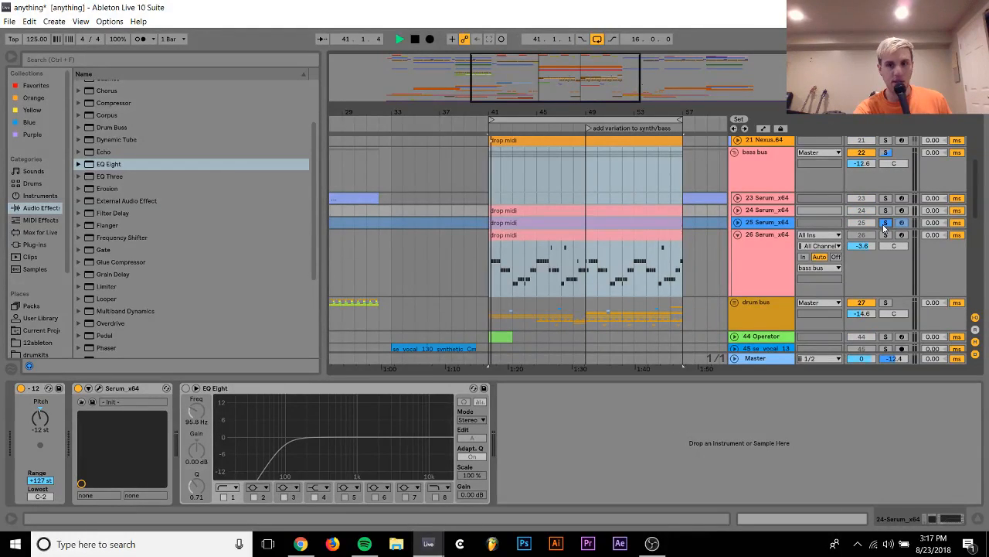
left_click(773, 223)
right_click(772, 222)
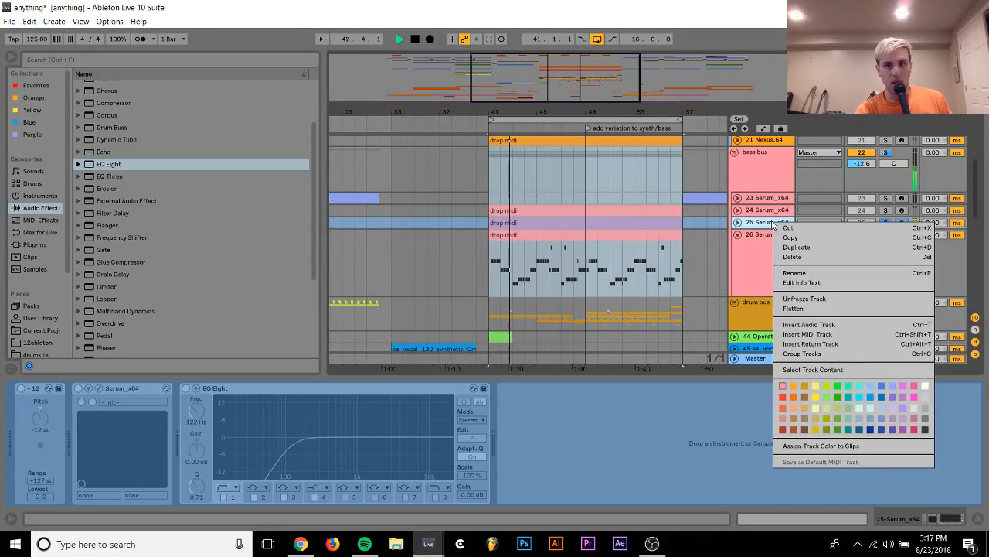
left_click(813, 298)
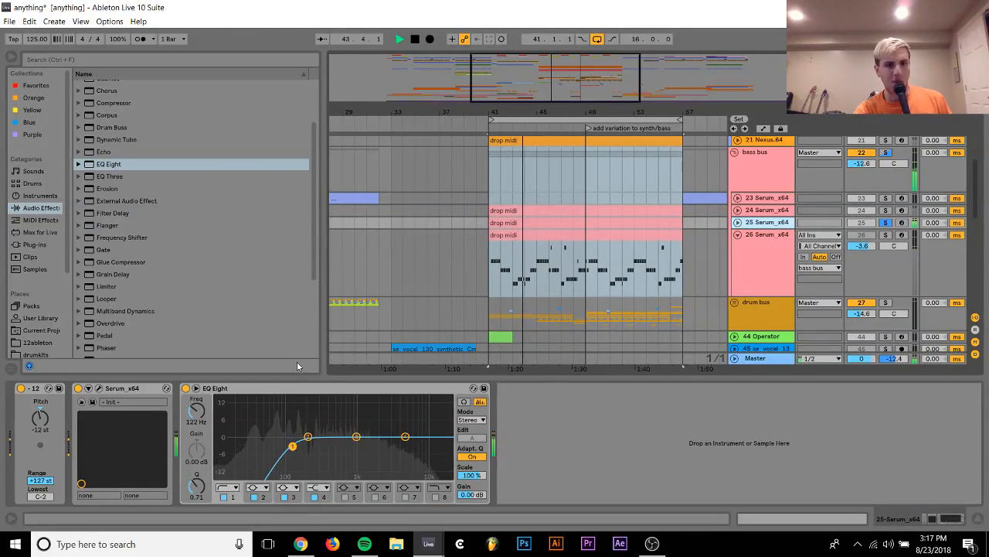
Lengthen the envelope 1 decay in track 25's Serum to 1.65 s, unsolo the track and close the synth
left_click(98, 388)
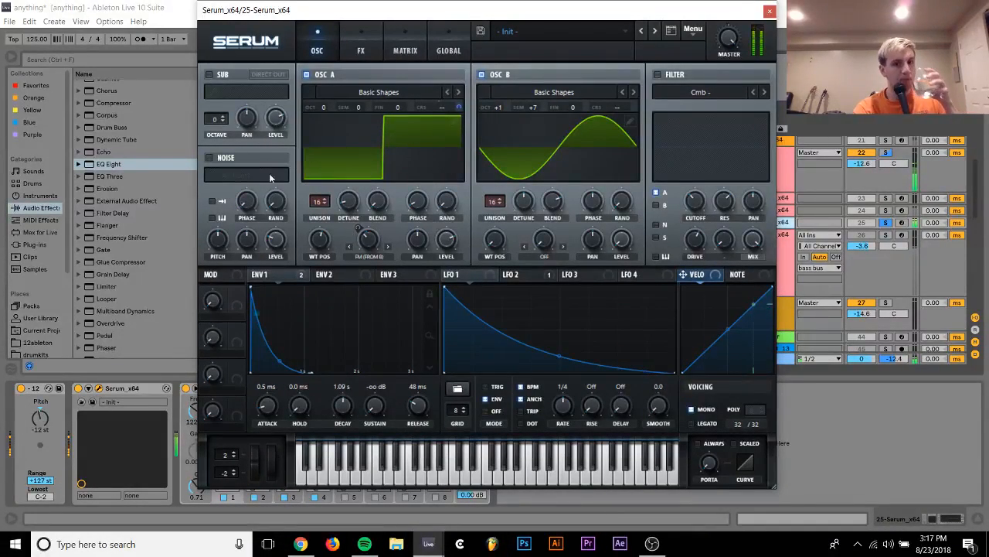
left_click(667, 75)
left_click(667, 75)
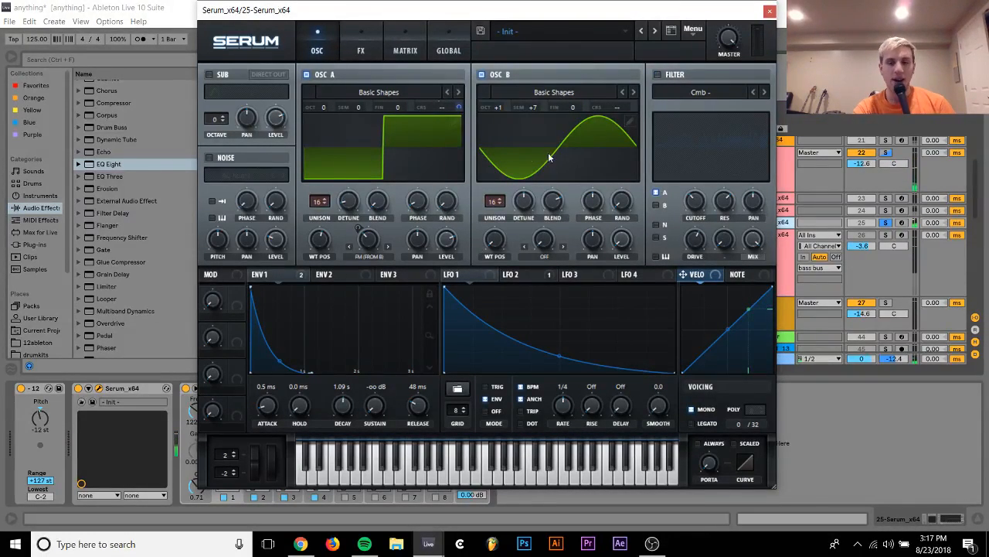
left_click_drag(353, 406, 349, 412)
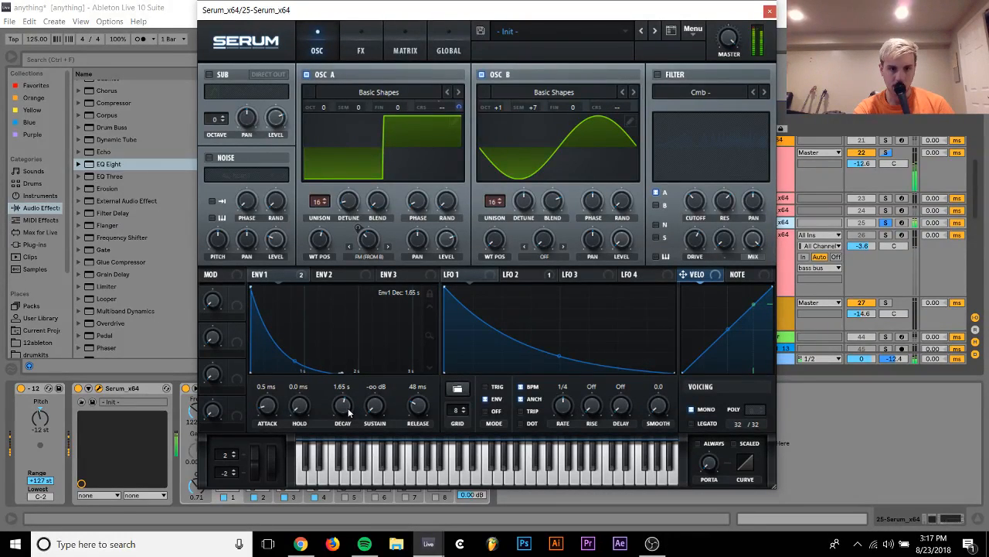
left_click(886, 223)
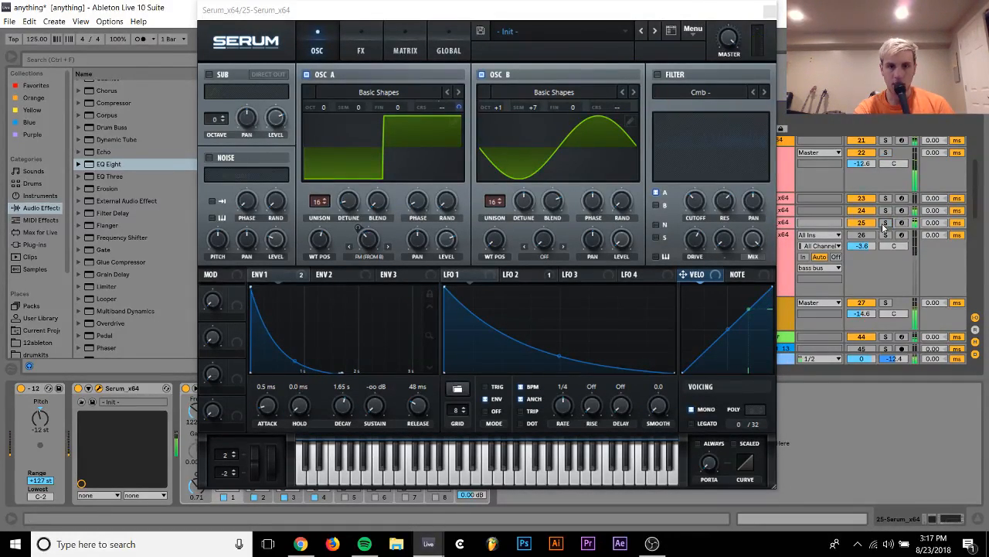
left_click(765, 12)
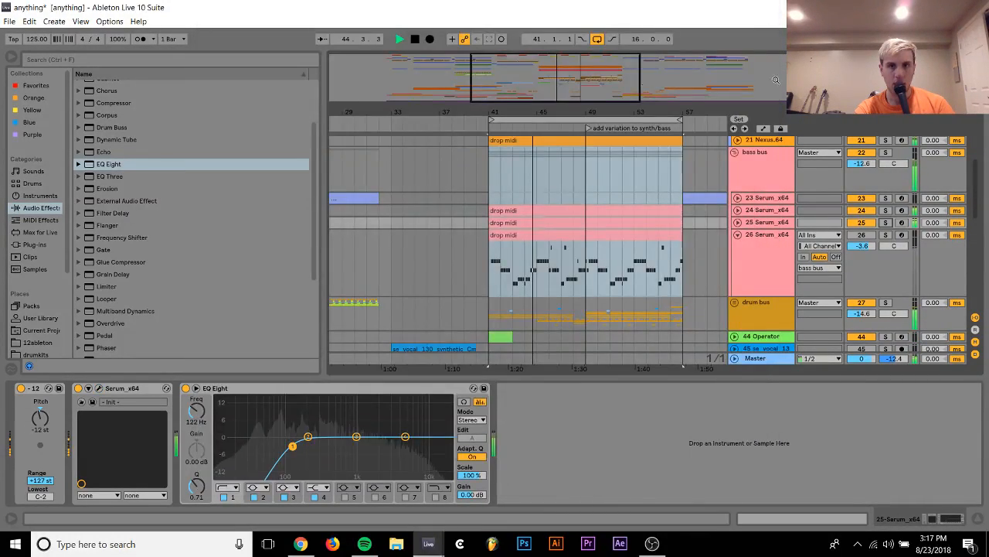
Freeze tracks 25 and 24 again
right_click(764, 221)
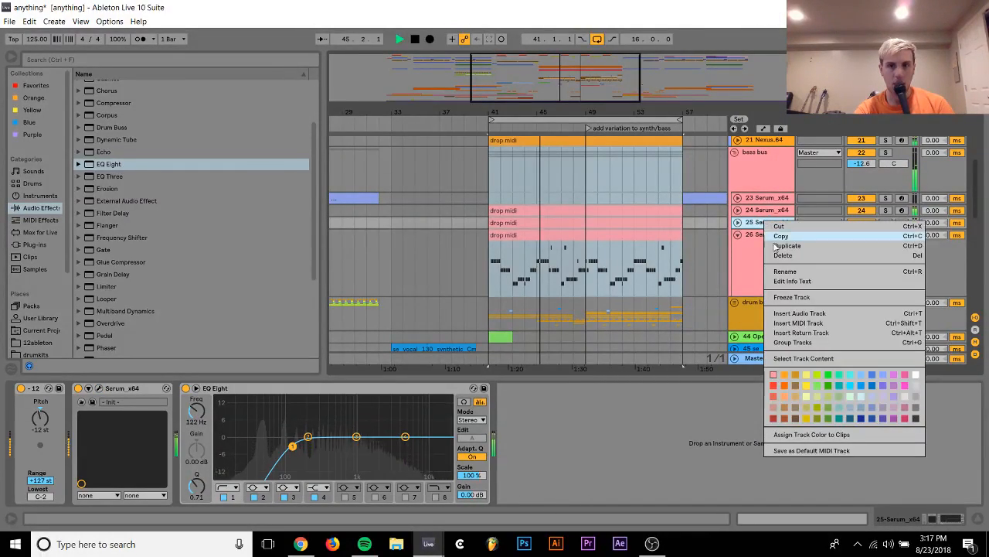
left_click(790, 297)
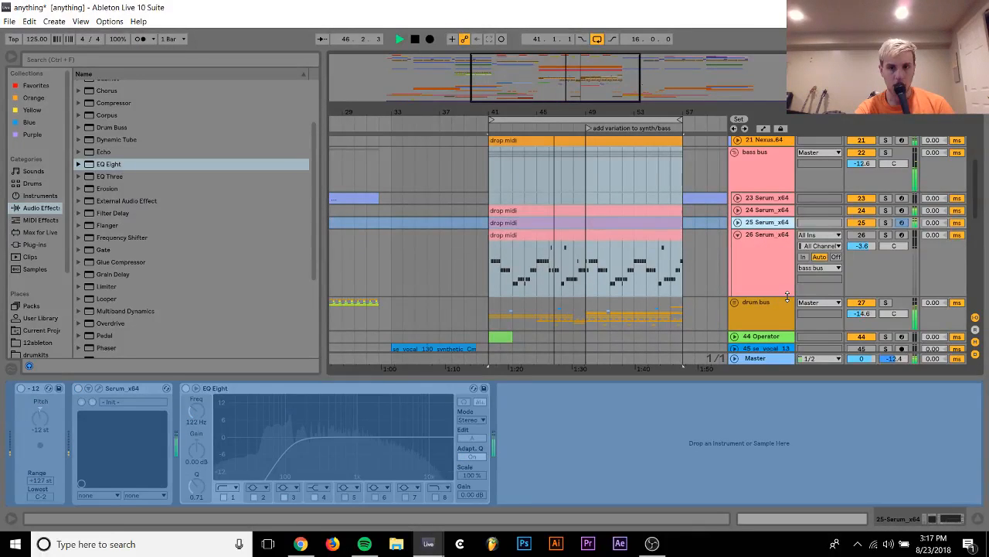
left_click(769, 210)
right_click(766, 210)
left_click(790, 286)
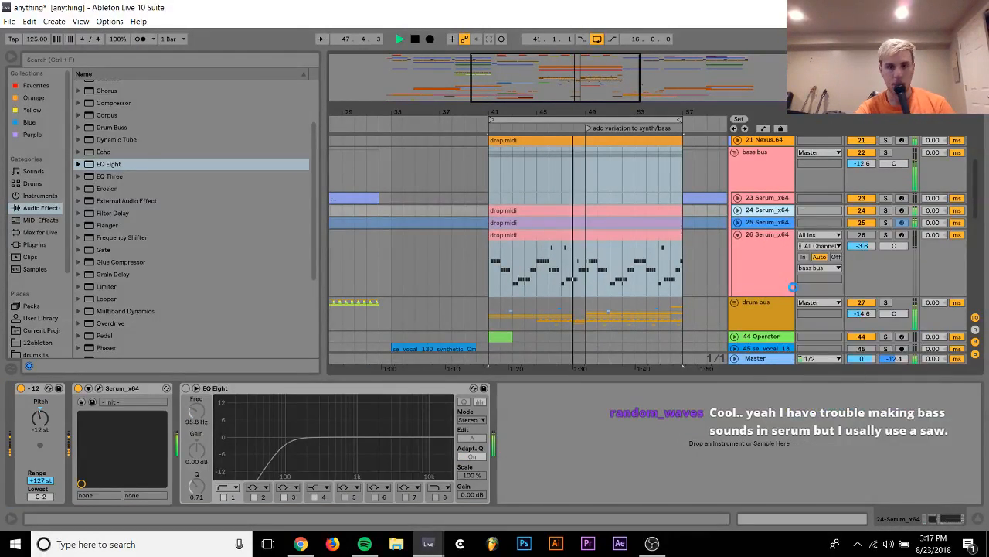
Delete Serum track 26 from the bass bus and stop playback
left_click(770, 252)
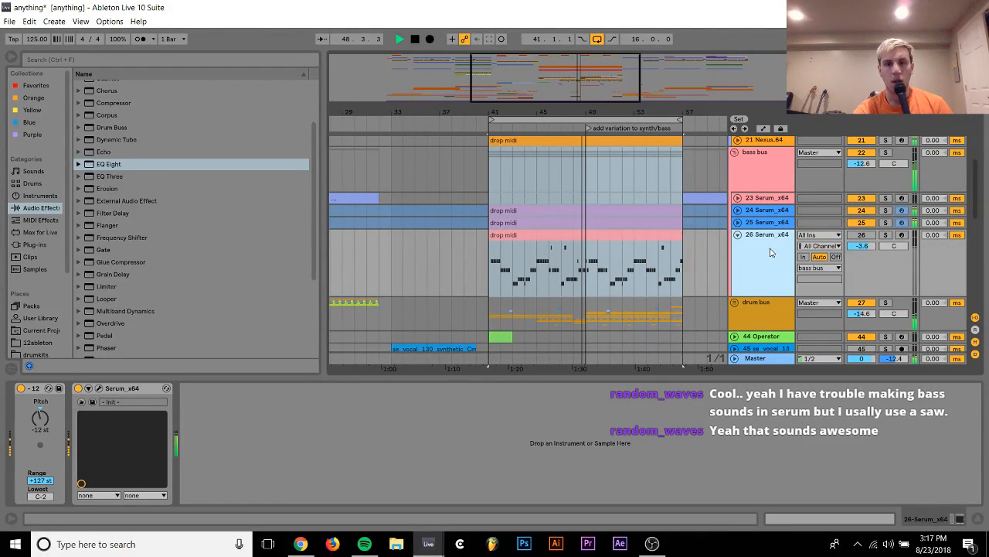
key("Delete")
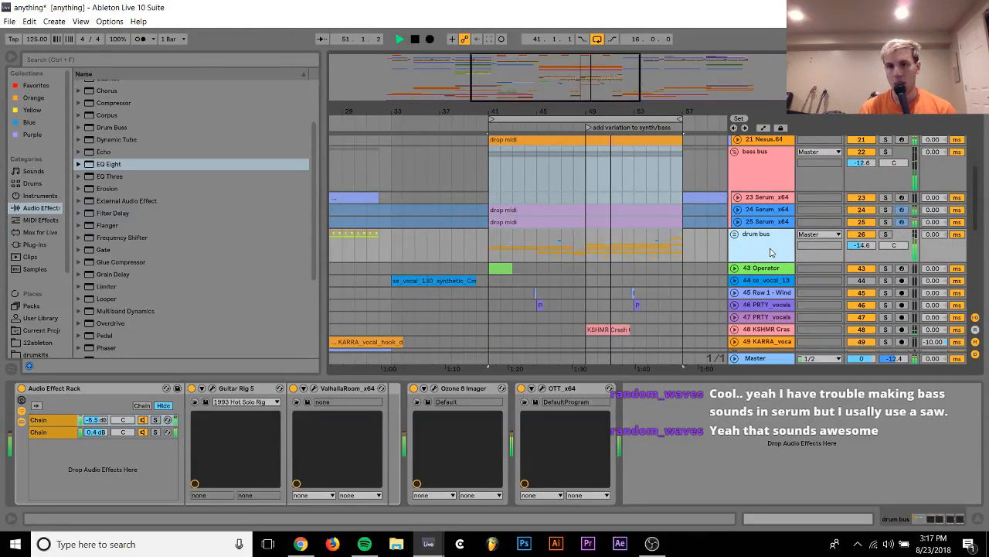
scroll(769, 252, "up", 5)
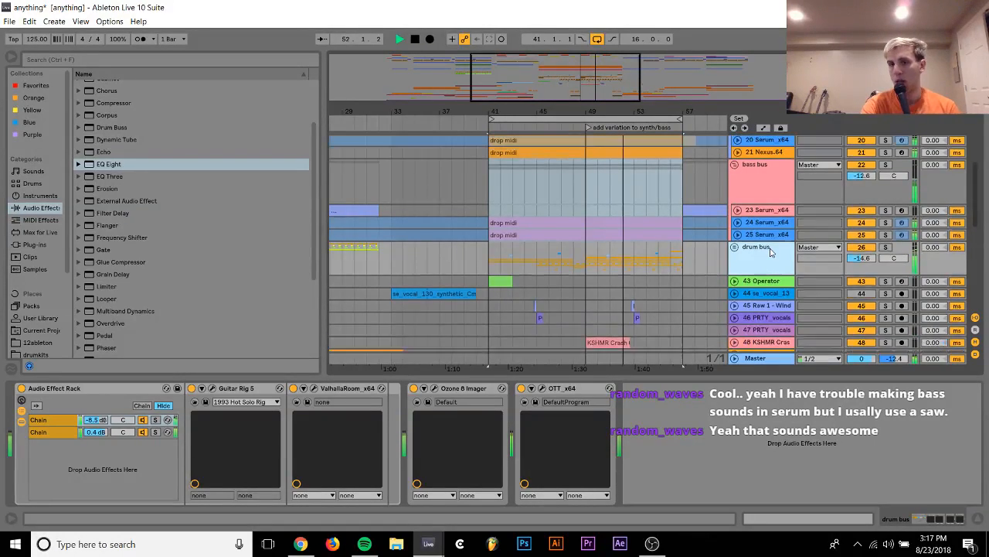
key("space")
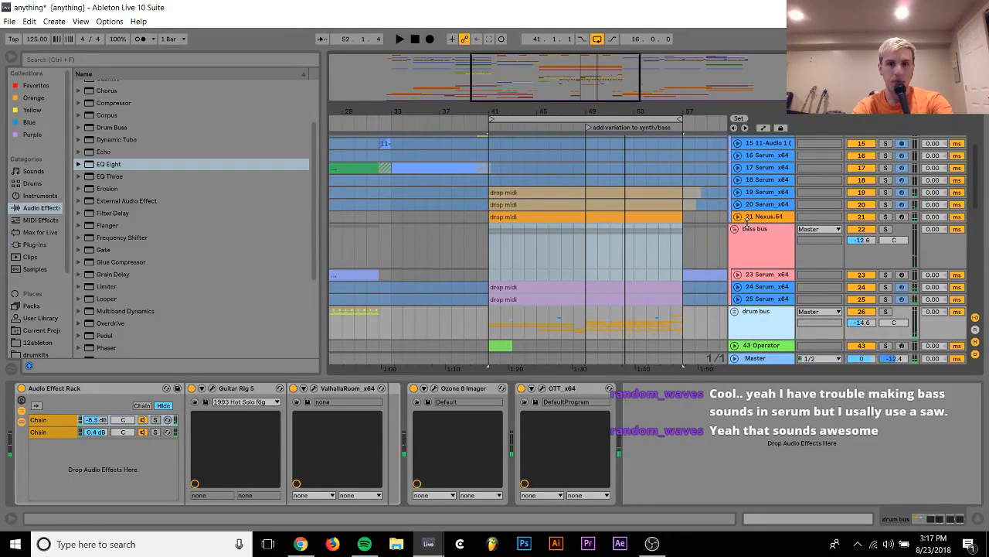
Unfreeze Serum tracks 19 and 20 together
left_click(761, 195)
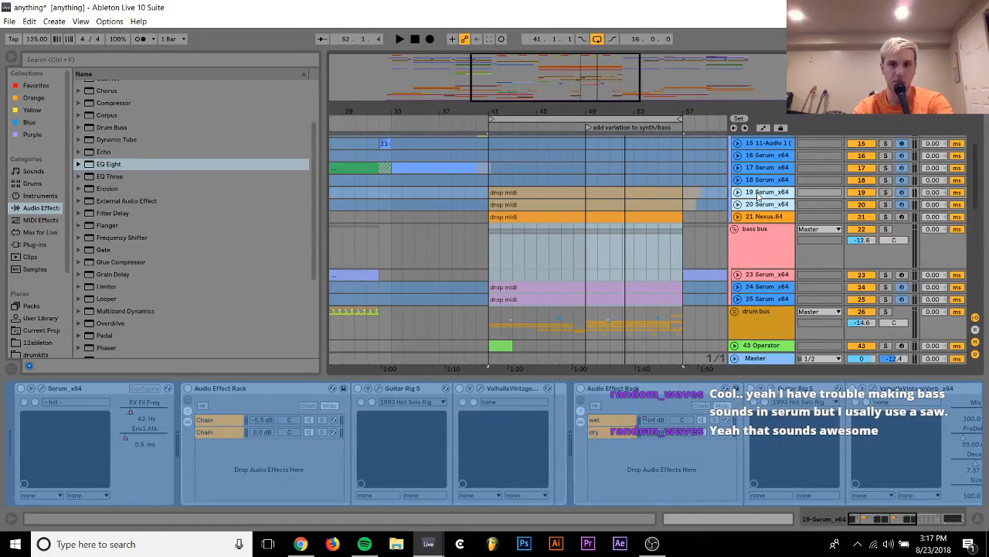
right_click(760, 194)
left_click(779, 253)
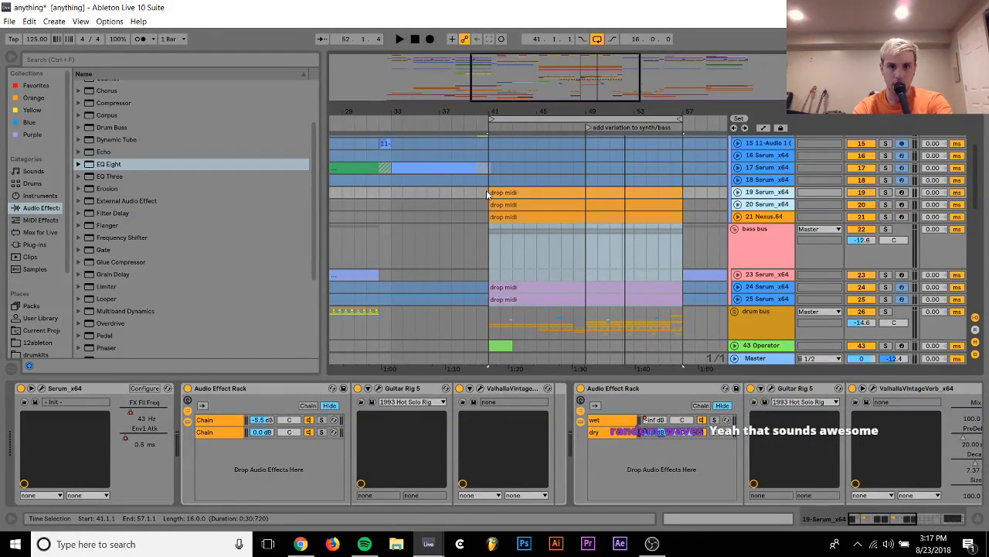
Split the drop MIDI clips on tracks 19, 20, 21, 24 and 25 at bars 49 and 53, with track 19 unfolded
left_click_drag(488, 191, 540, 273)
left_click(538, 298)
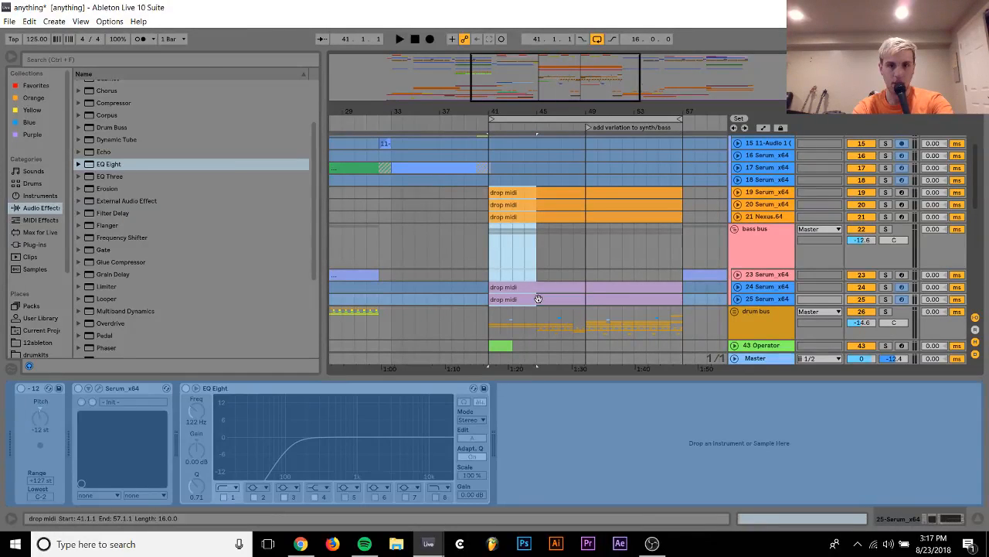
left_click(737, 191)
left_click(589, 223)
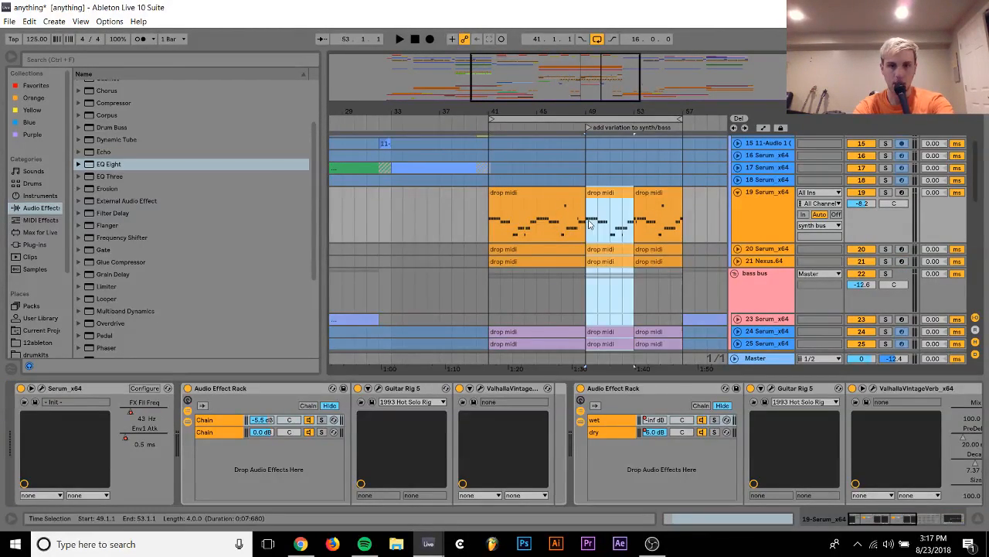
Play the drop from bar 49 and set track 24's volume to -1.7 dB and the bass bus to -11.8 dB
key("space")
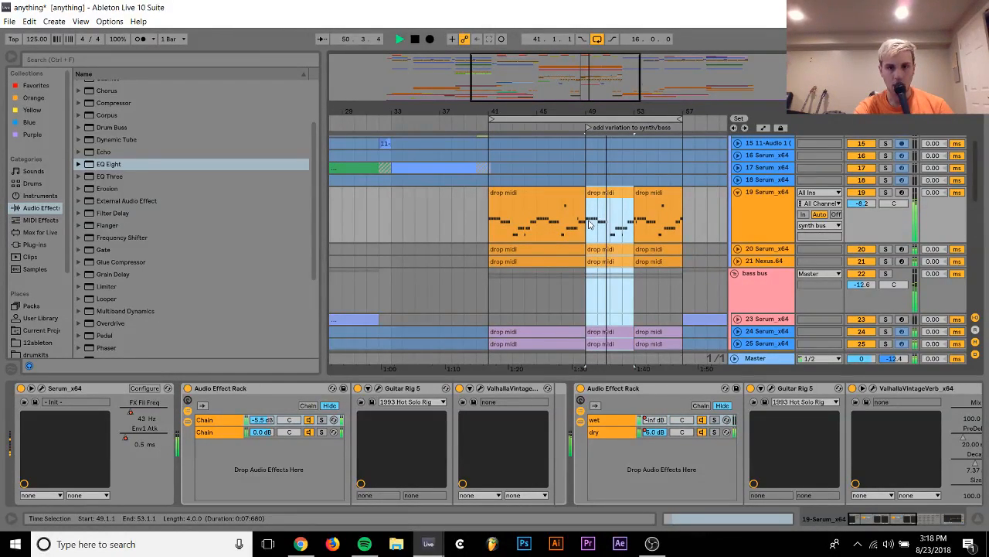
scroll(589, 223, "down", 5)
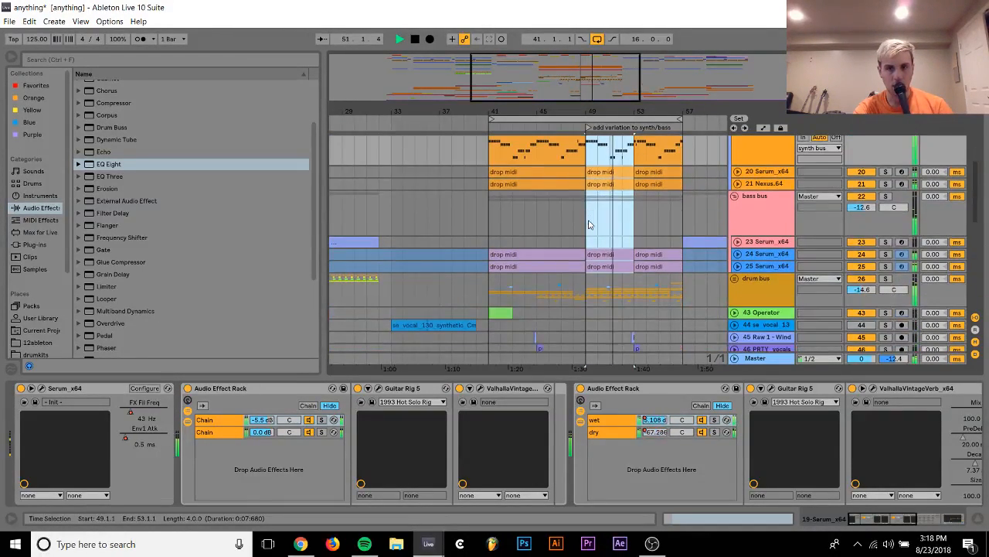
left_click(738, 254)
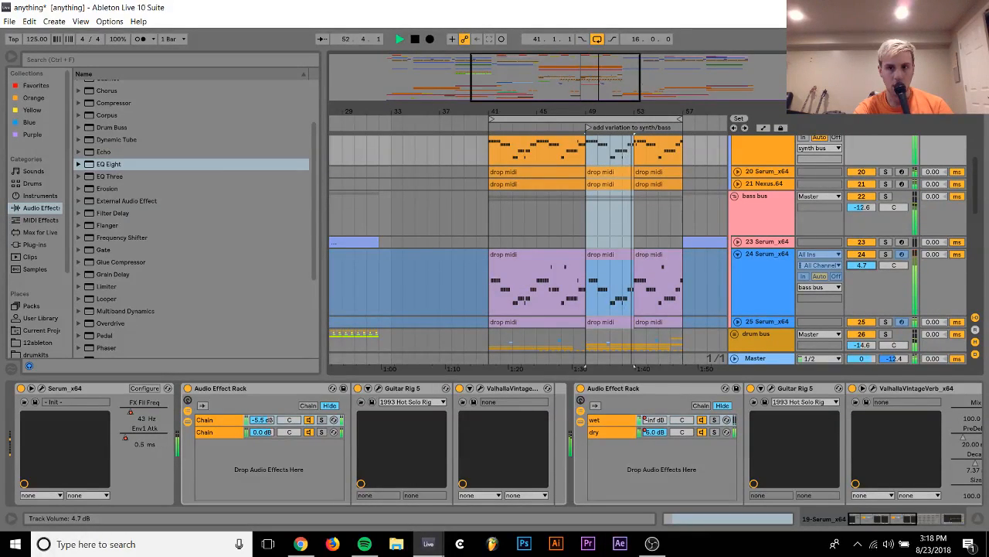
left_click_drag(863, 265, 870, 268)
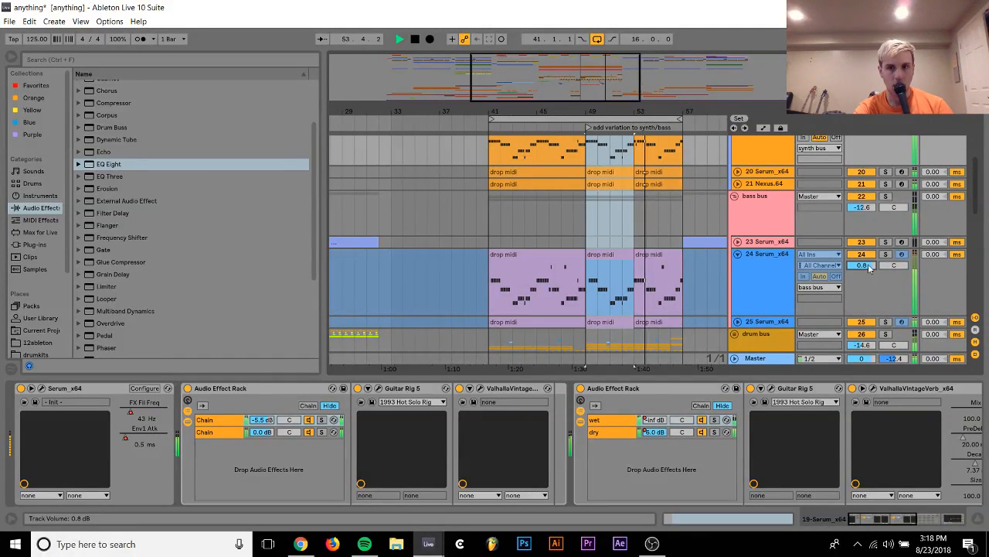
left_click_drag(865, 207, 865, 204)
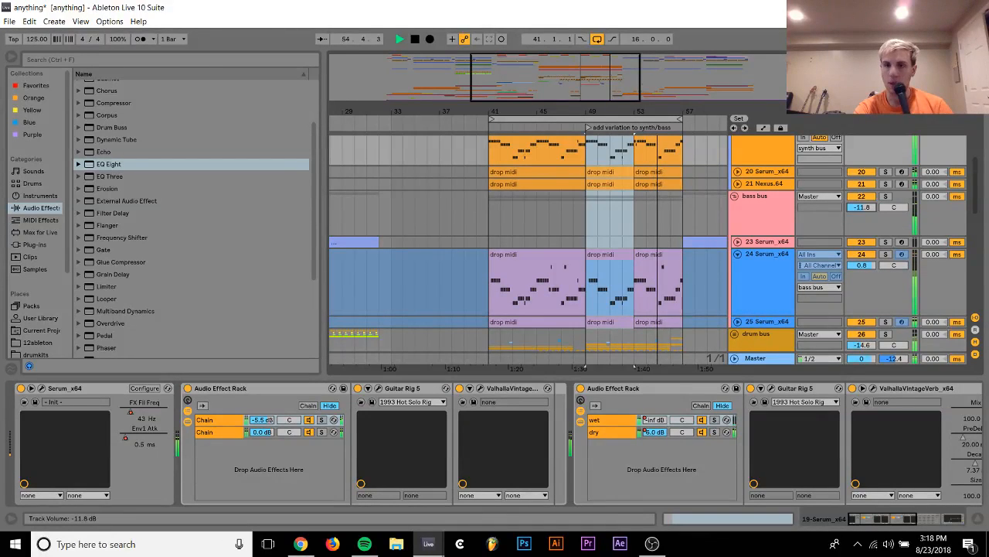
left_click_drag(864, 265, 858, 270)
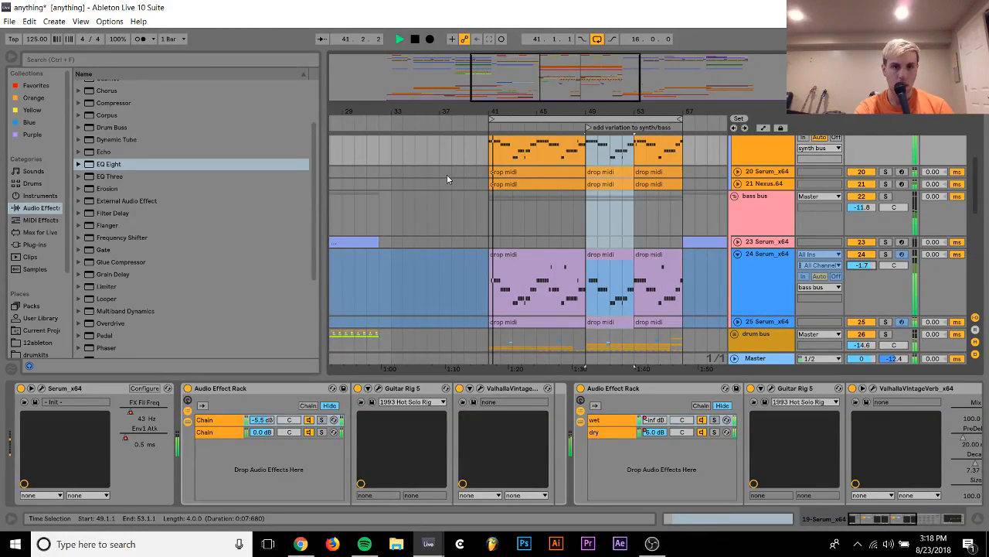
key("space")
Freeze tracks 19 through 21 together and place the insert mark at bar 38 on track 19
scroll(448, 179, "up", 3)
left_click(769, 249)
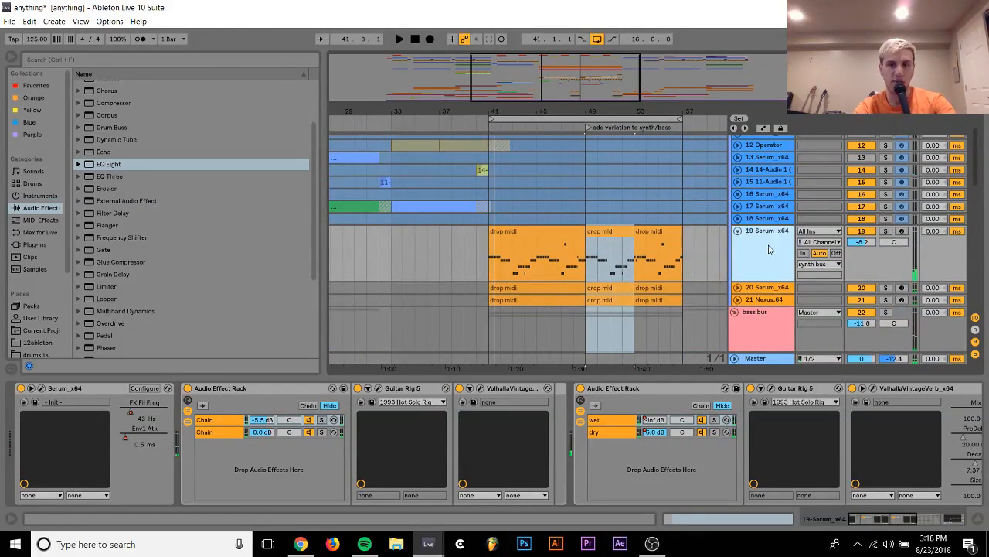
right_click(775, 305)
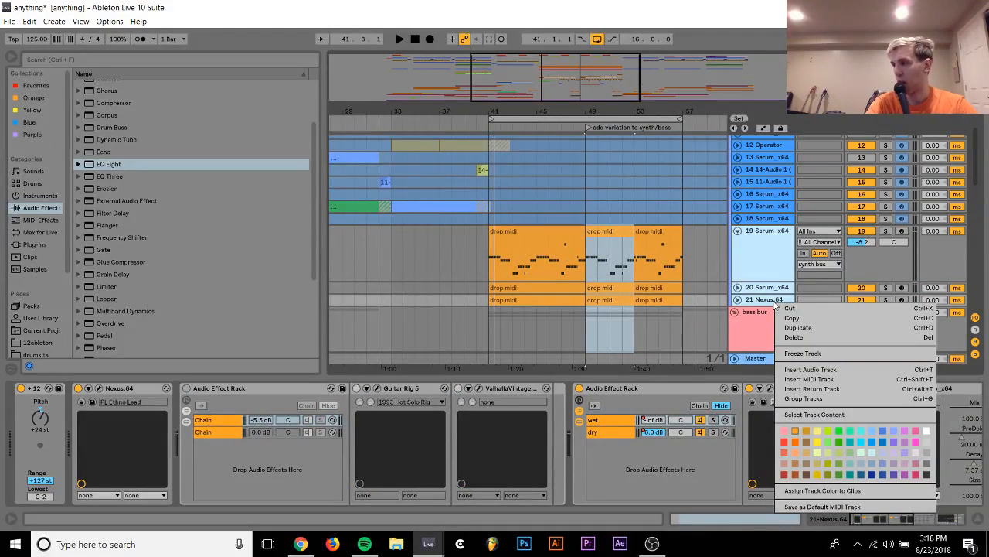
left_click(815, 355)
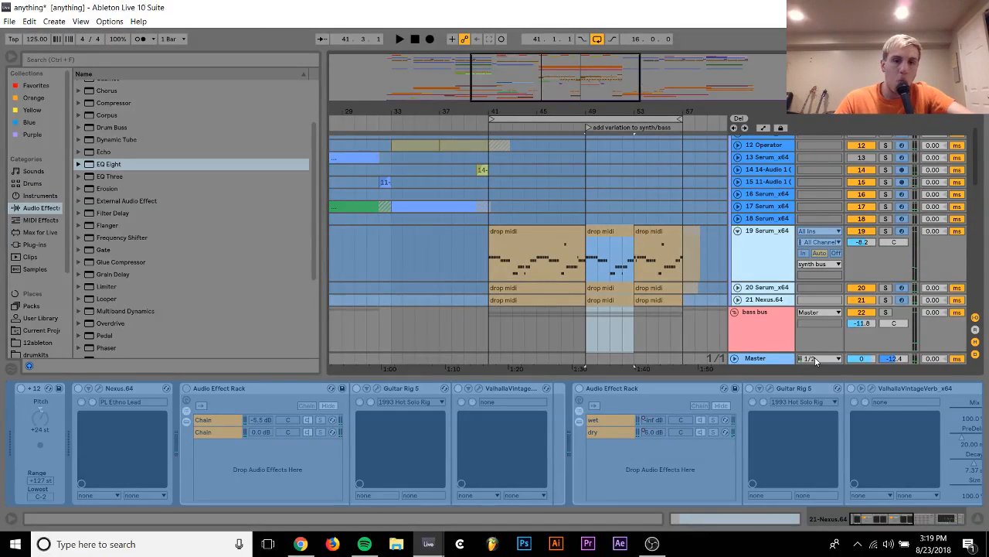
left_click(457, 251)
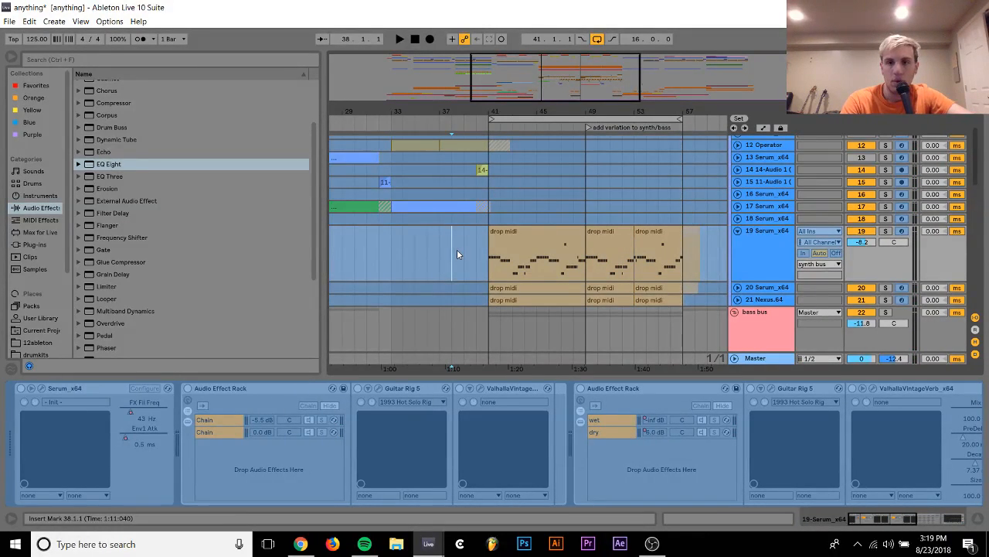
Play the arrangement from bar 38 and collapse track 19 and the bass bus
key("space")
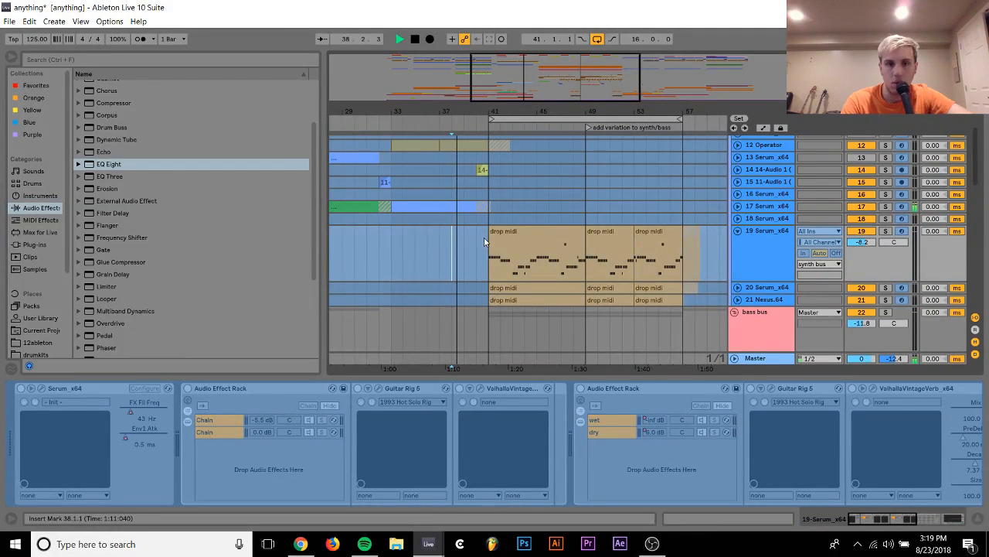
left_click(738, 230)
left_click(734, 267)
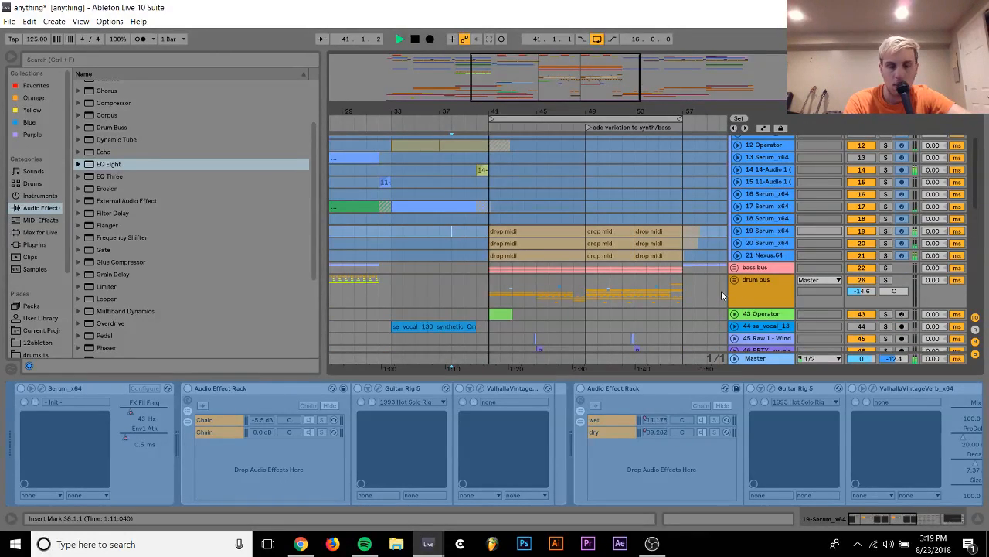
scroll(706, 295, "up", 2)
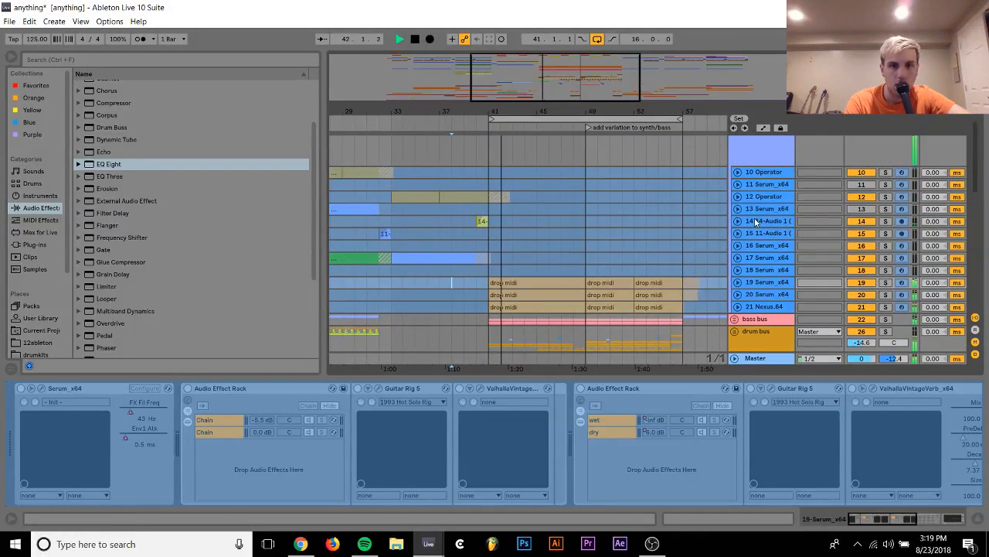
scroll(574, 279, "down", 2)
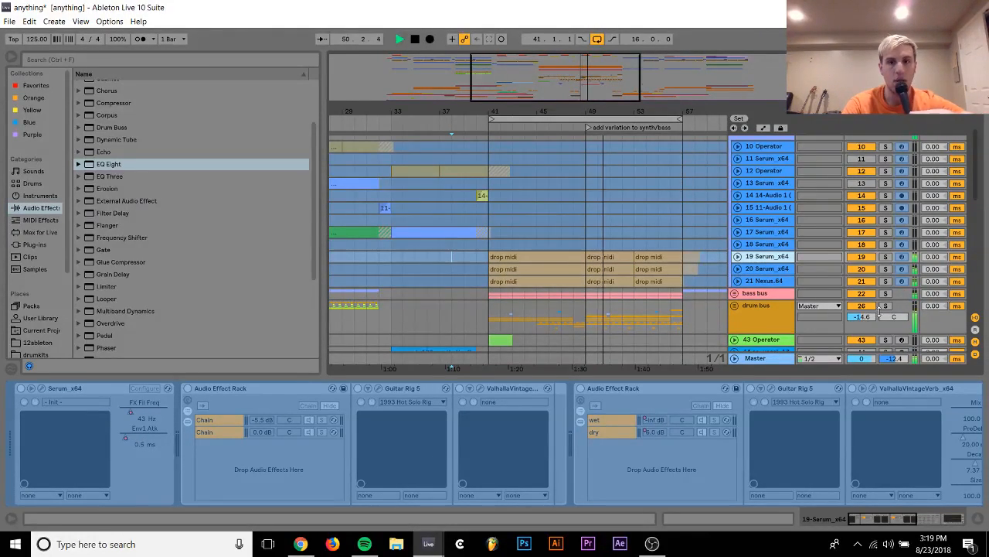
Expand the drum bus to show its tracks, and unfold Drum Rack track 35 and closed hat track 41
scroll(730, 280, "down", 2)
left_click(735, 253)
scroll(735, 250, "down", 3)
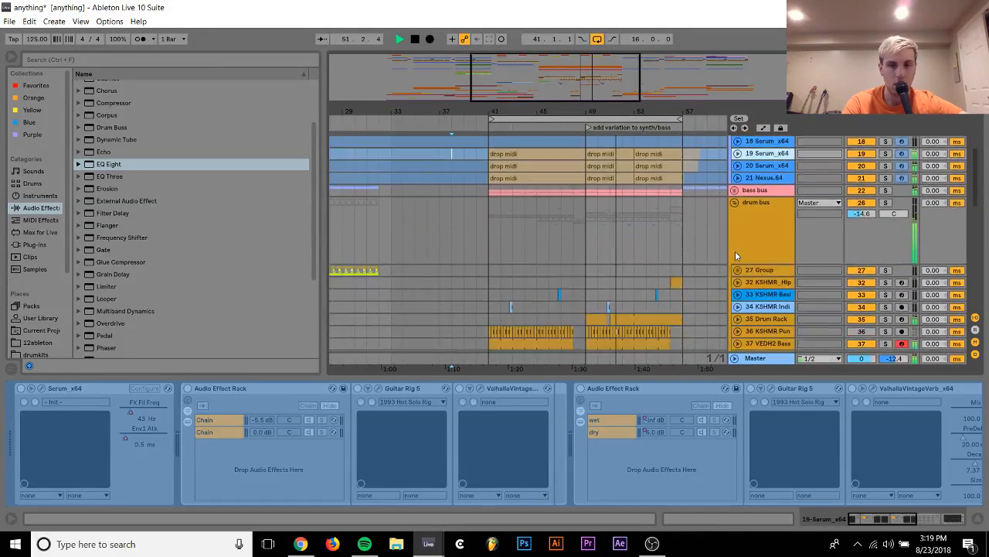
left_click(739, 255)
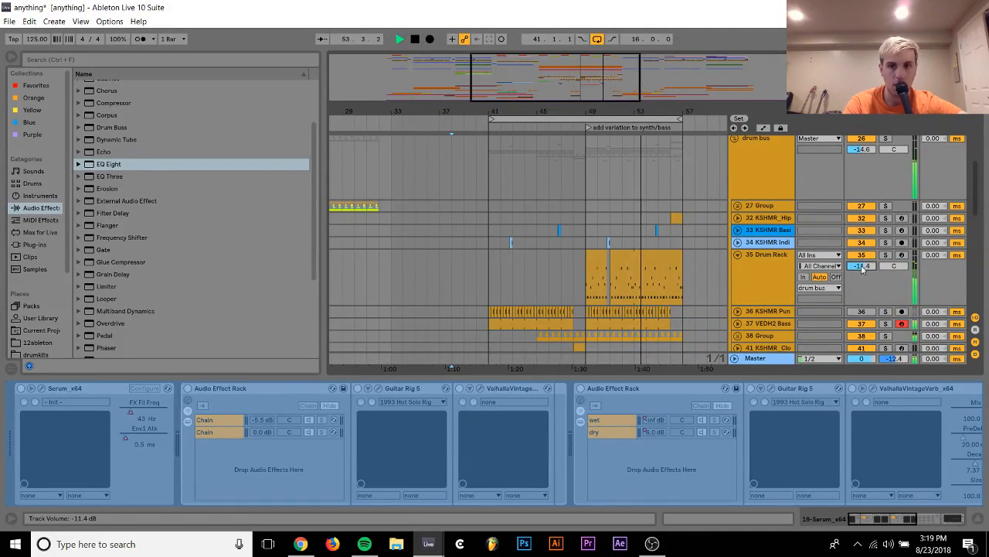
scroll(746, 277, "down", 2)
scroll(747, 281, "down", 1)
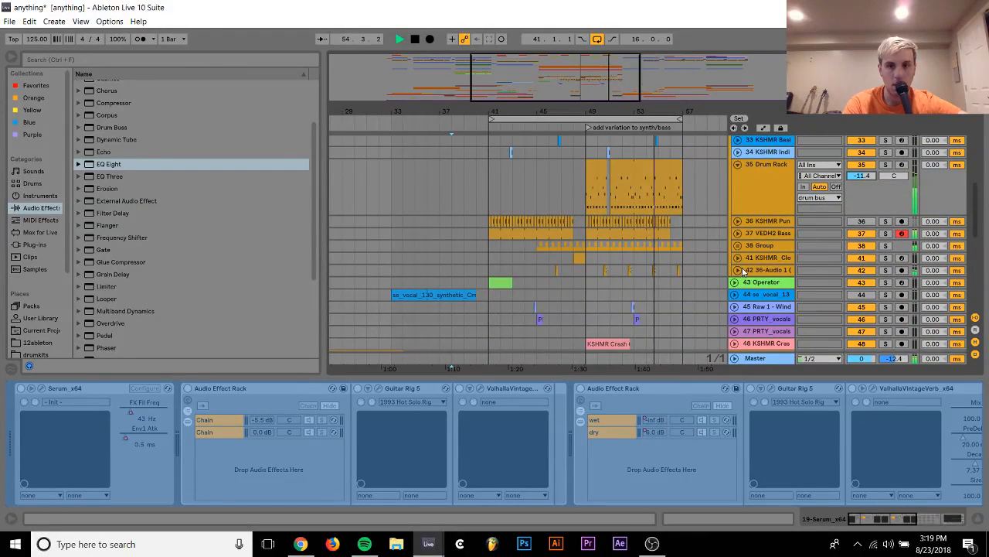
left_click(738, 257)
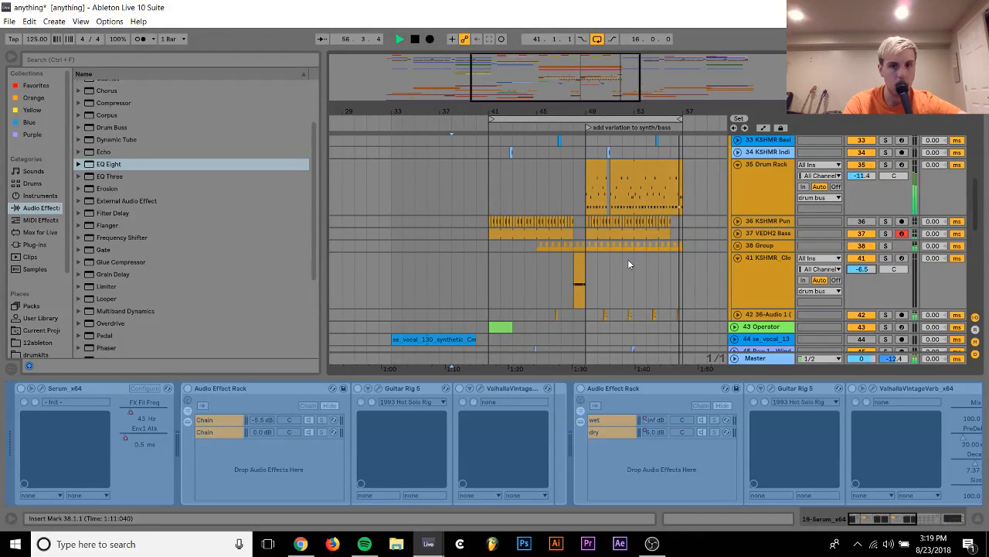
Save the project, set closed hat track 41's volume to -3.5 dB and play the transition from bar 47
key("space")
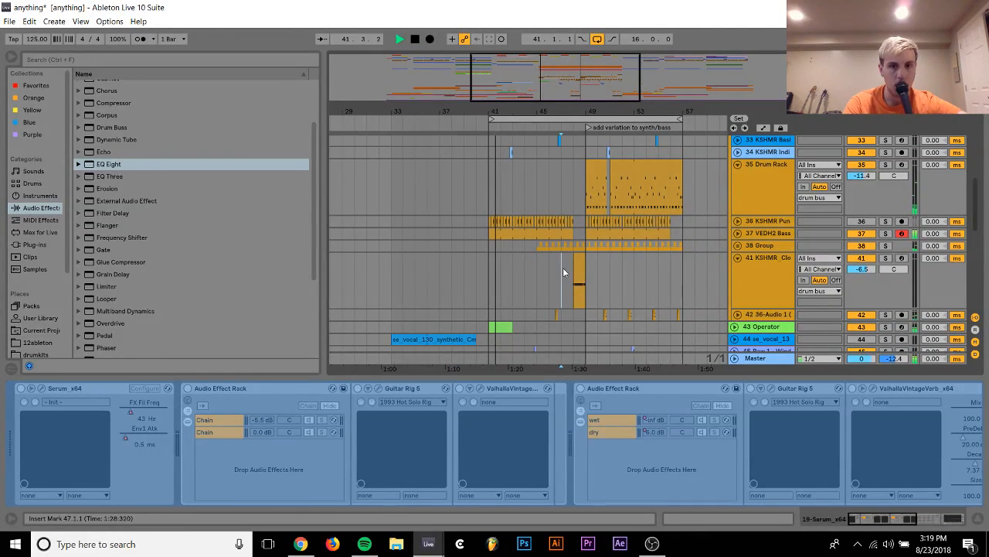
left_click(563, 270)
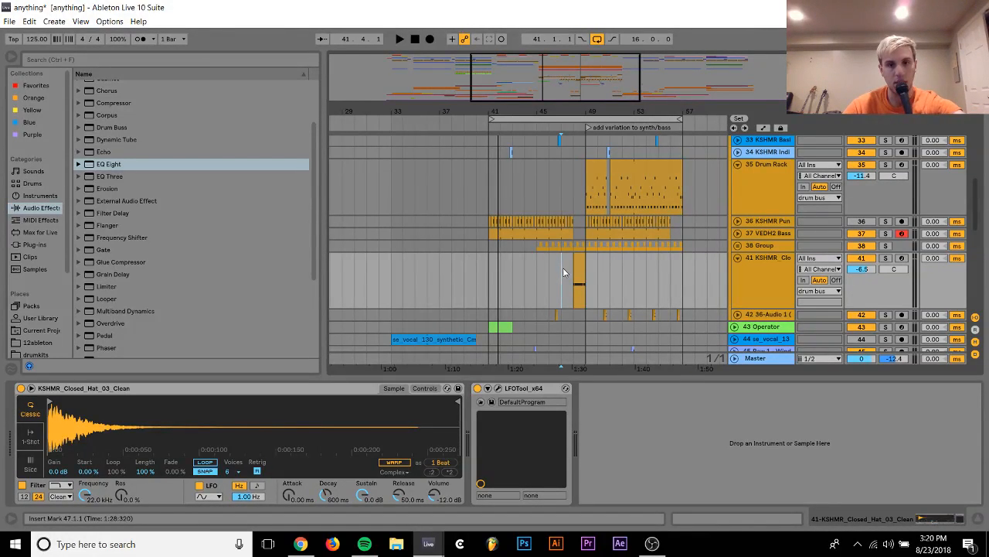
key("space")
key("ctrl+s")
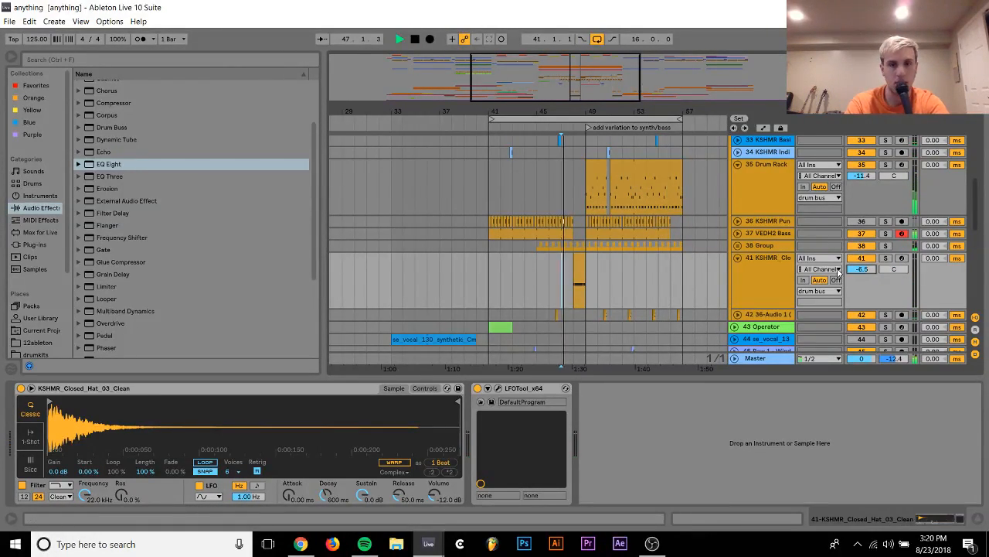
left_click_drag(849, 272, 849, 271)
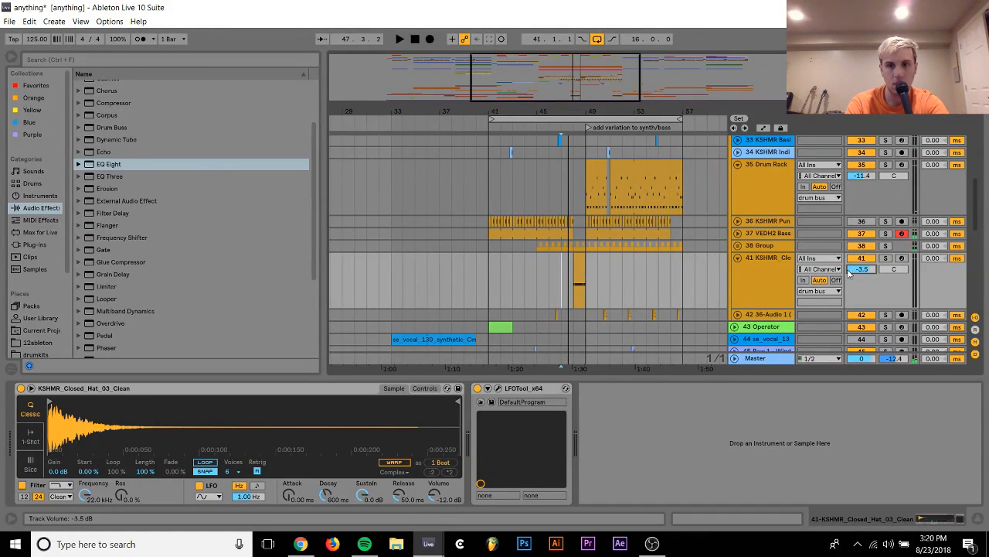
key("space")
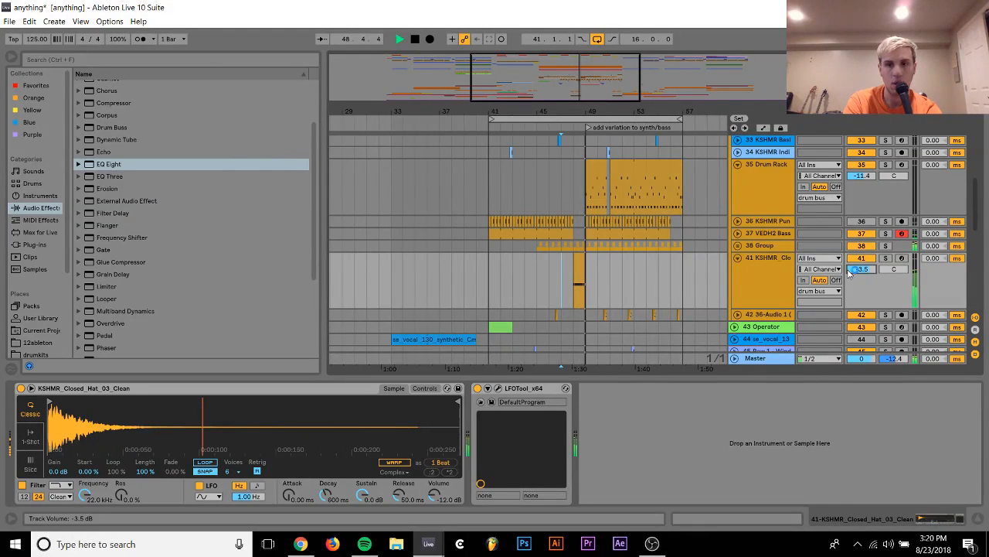
key("space")
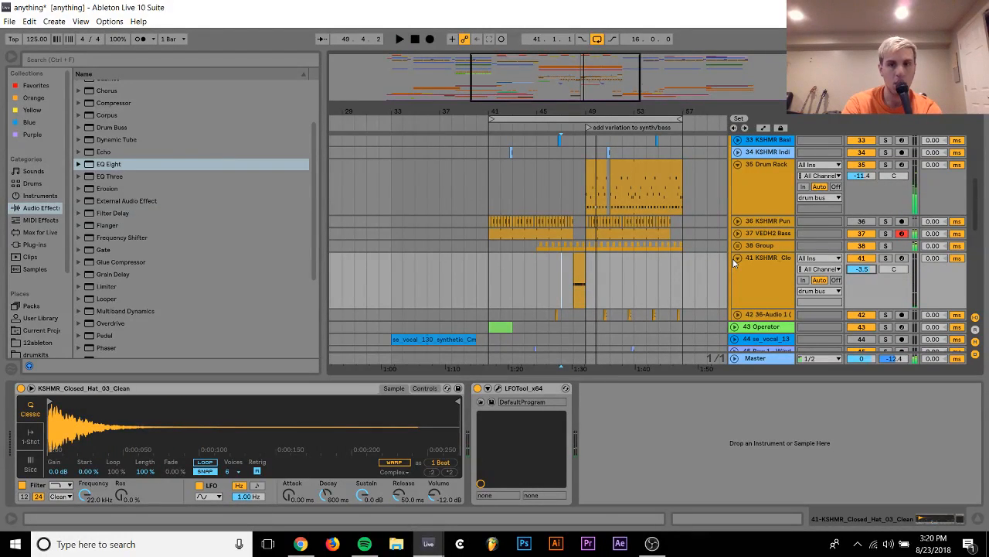
Copy the last bar of track 35's Drum Rack clip, at bar 56, to bar 48 just before the clip
left_click(669, 186)
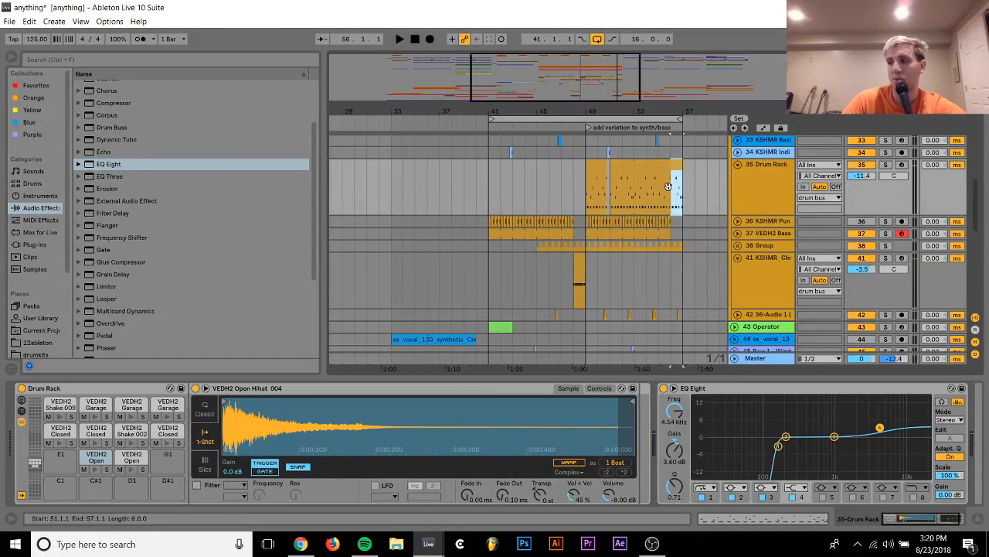
left_click(571, 179)
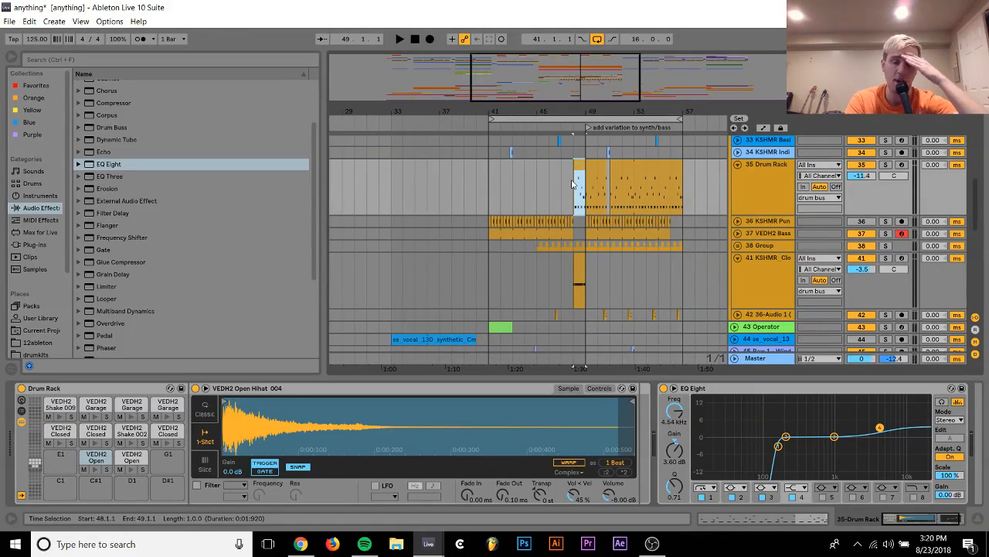
scroll(572, 183, "up", 3)
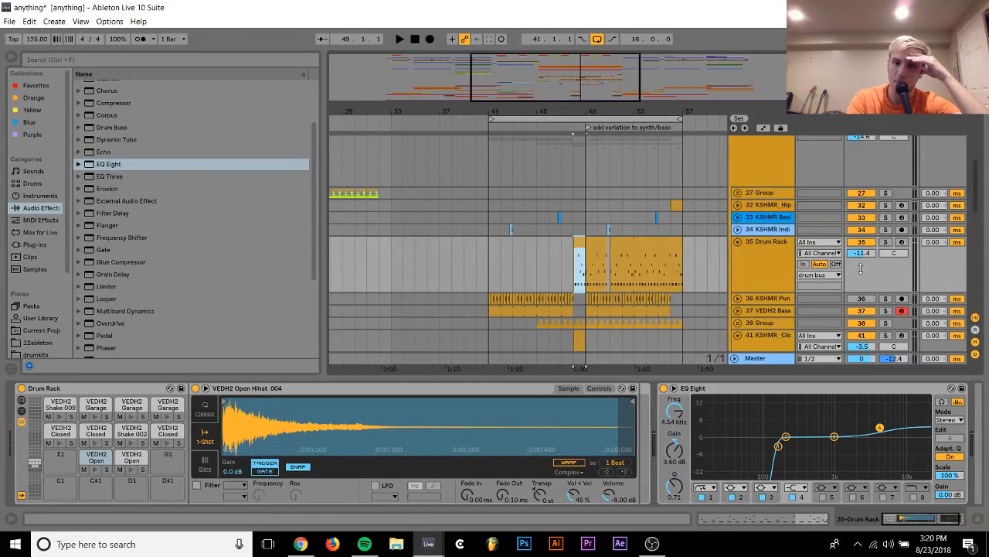
Solo Drum Rack track 35 and listen to it briefly on its own
left_click(759, 260)
left_click(887, 242)
key("space")
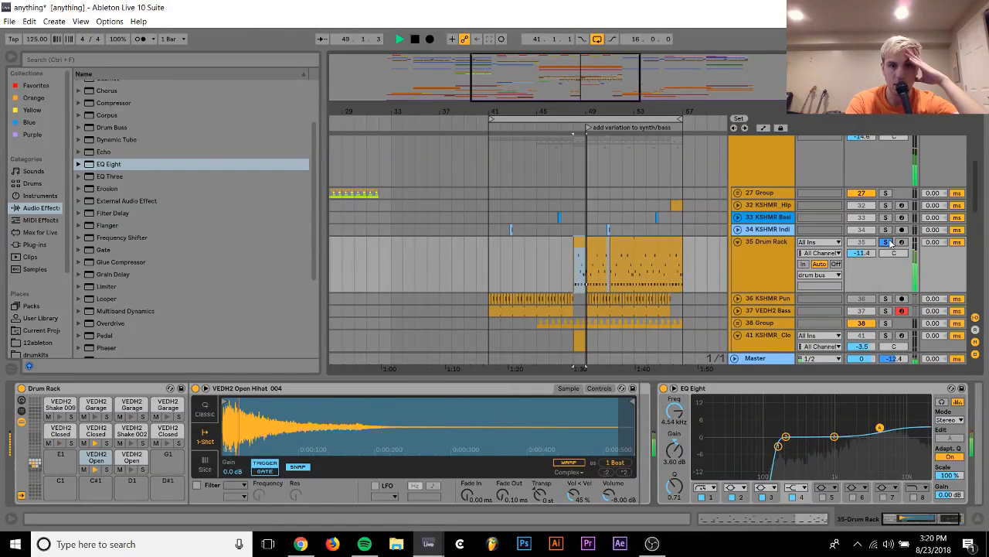
key("space")
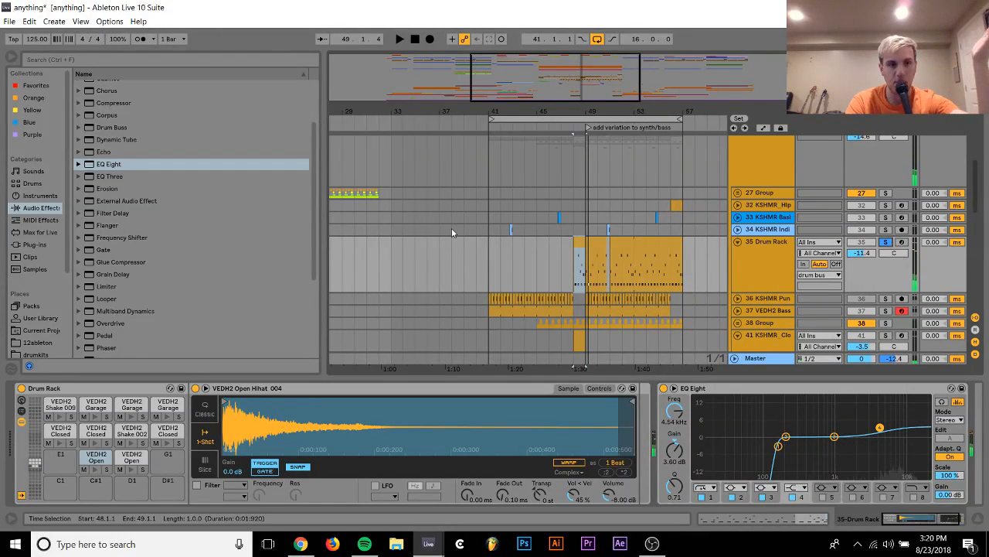
Add the Waves SoundShifter Pitch Stereo plug-in to Drum Rack track 35 and close its plug-in window
left_click(35, 244)
scroll(106, 296, "down", 4)
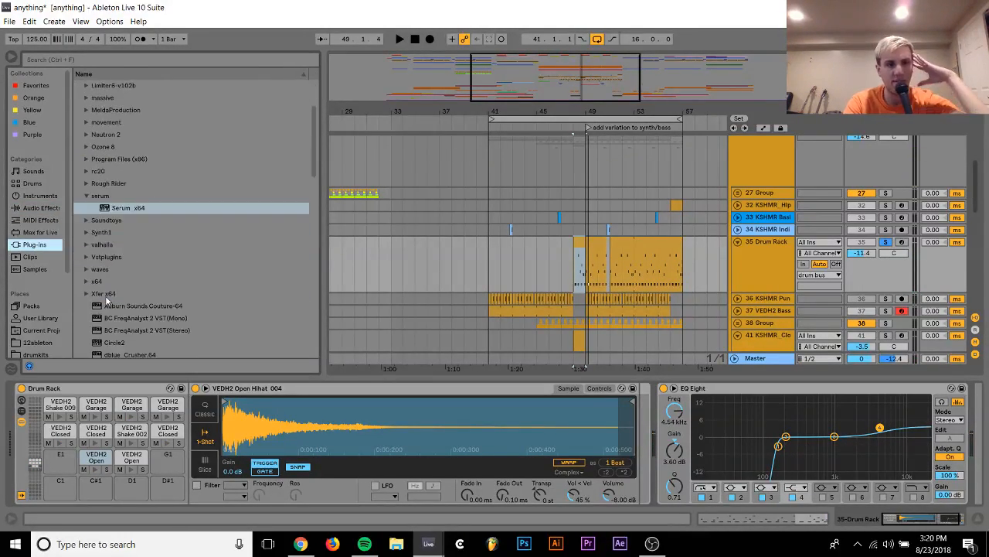
left_click(86, 269)
scroll(87, 263, "down", 3)
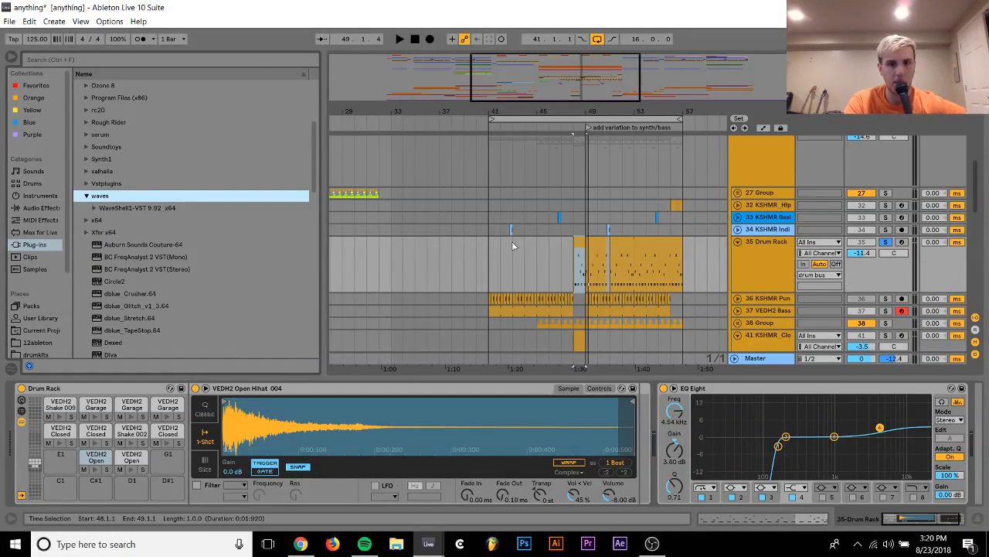
left_click(96, 209)
scroll(137, 261, "down", 10)
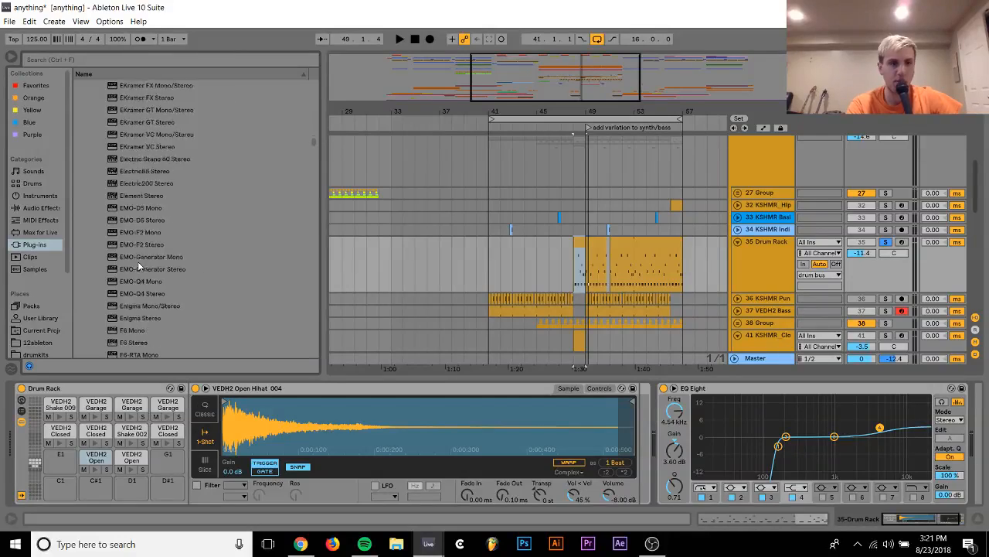
scroll(138, 262, "down", 15)
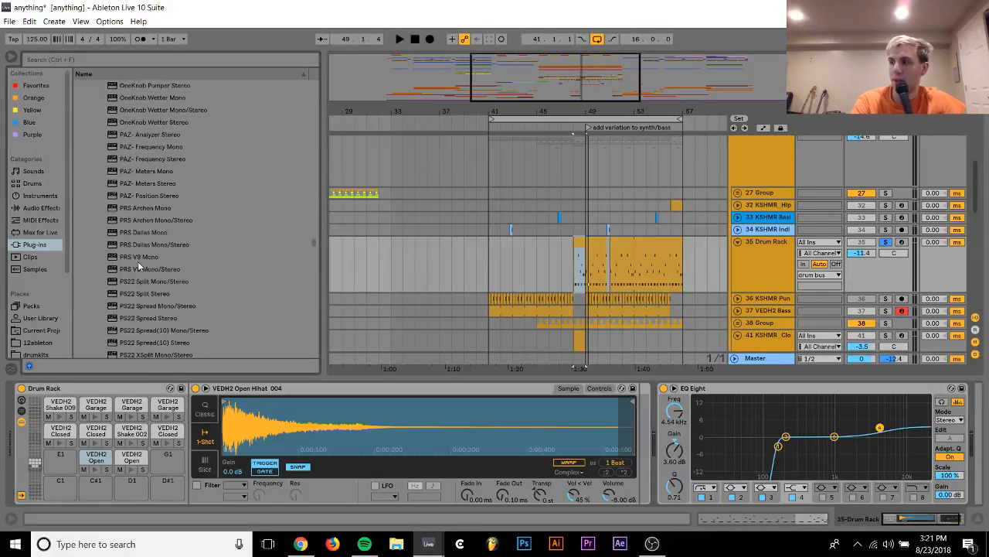
scroll(138, 262, "down", 8)
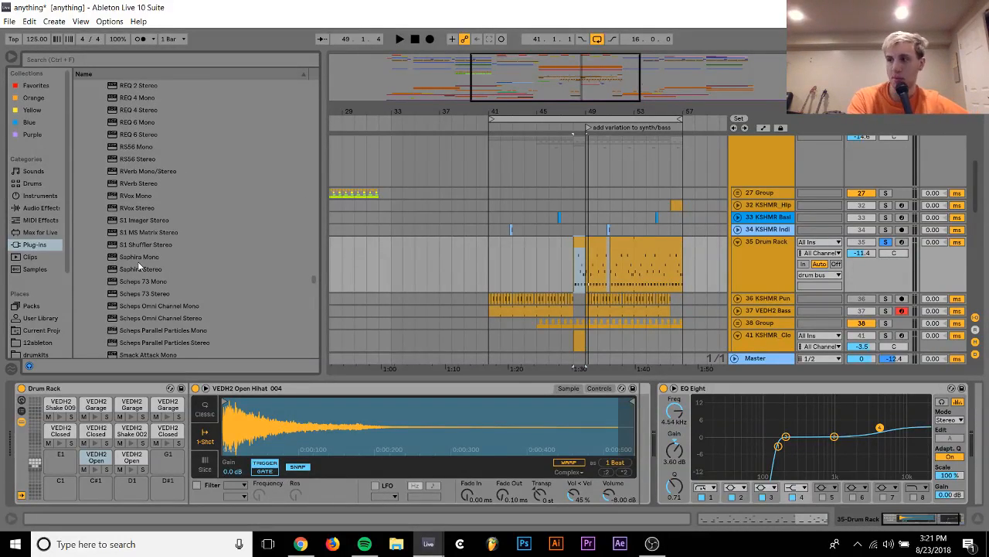
scroll(139, 266, "down", 3)
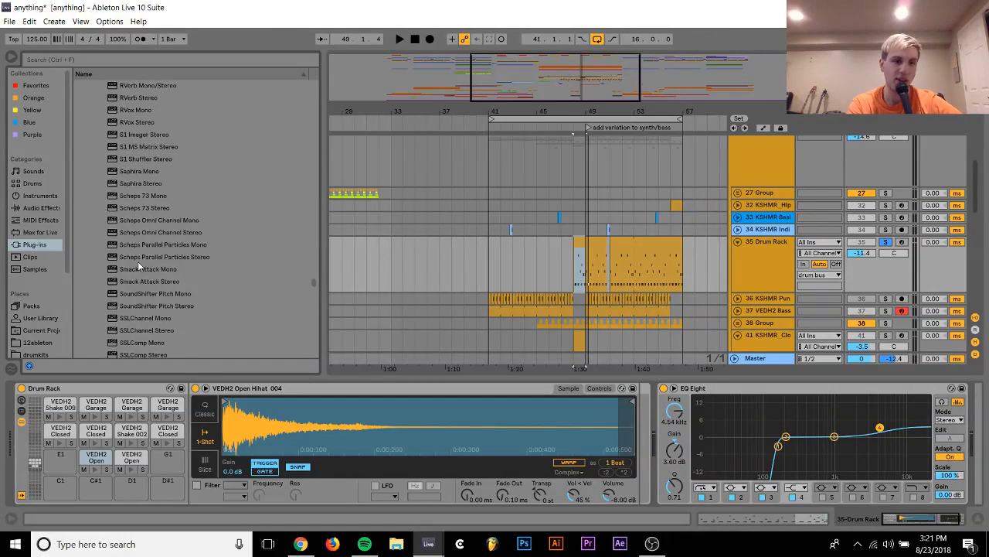
double_click(164, 306)
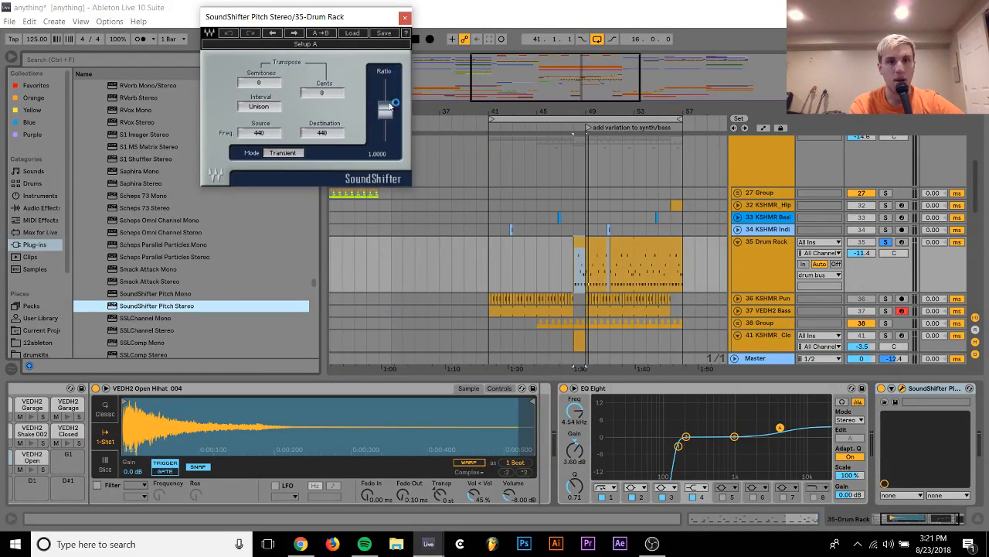
left_click(405, 17)
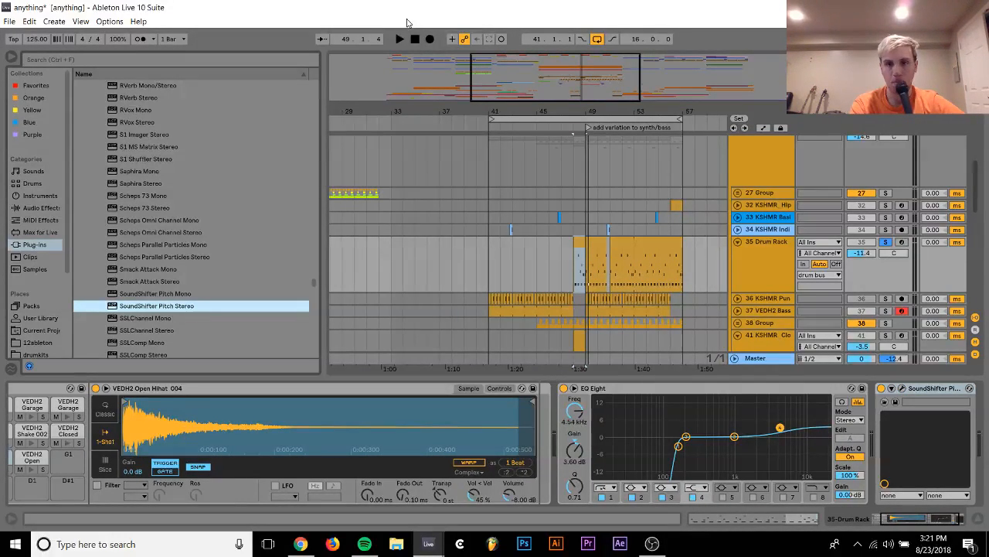
Automate SoundShifter's Pitch on track 35 to ramp from about 0.5 at bar 48 to 1.0 at bar 49, and play it
left_click(891, 389)
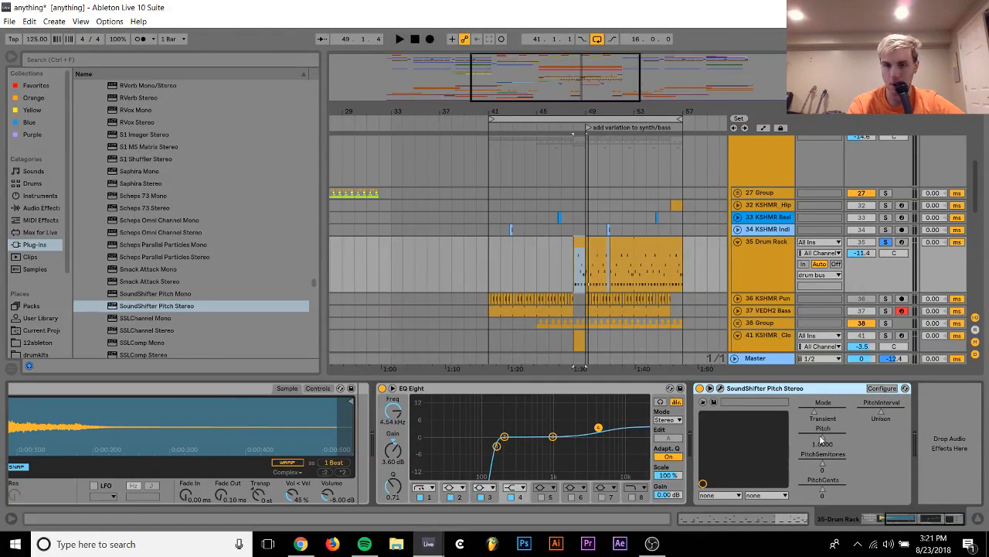
right_click(822, 439)
left_click(846, 446)
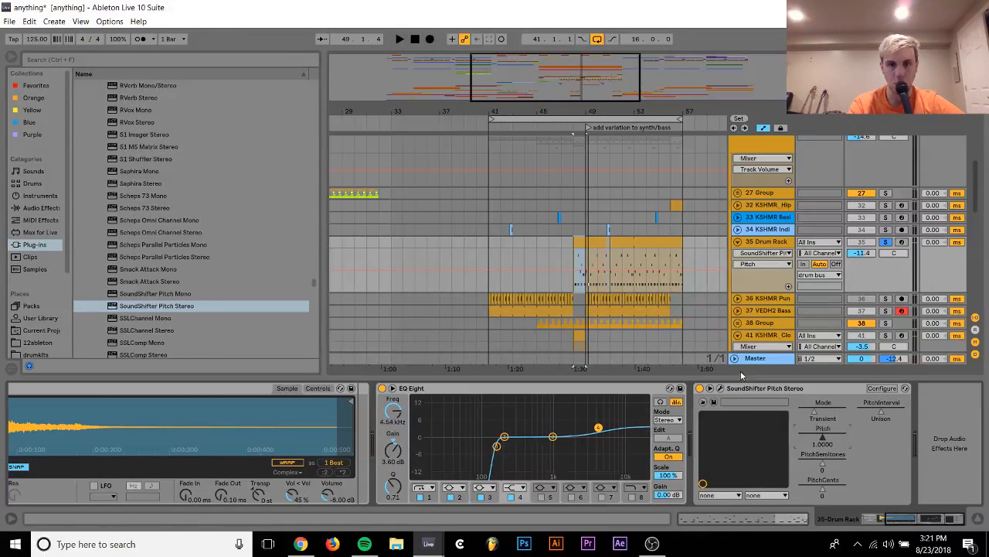
left_click(585, 272)
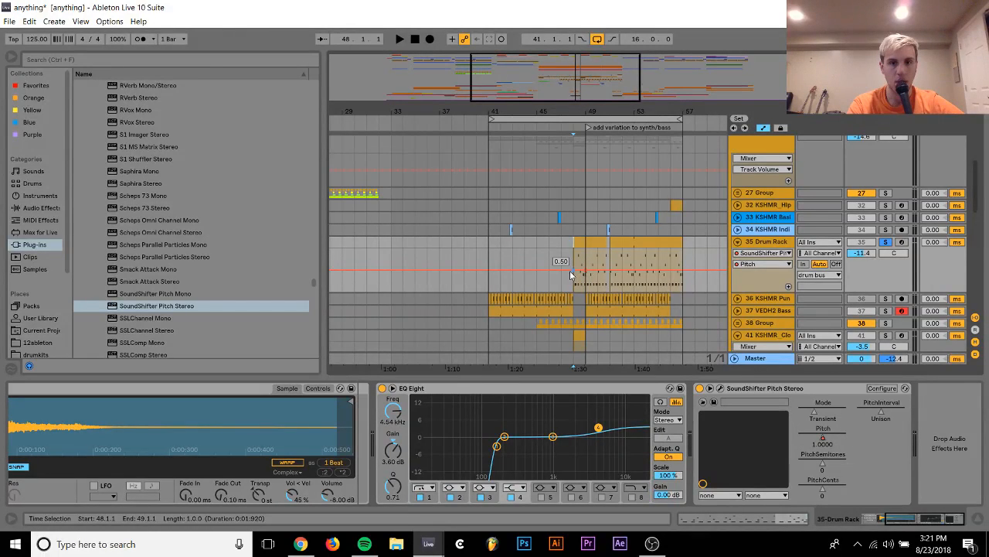
left_click_drag(574, 270, 573, 291)
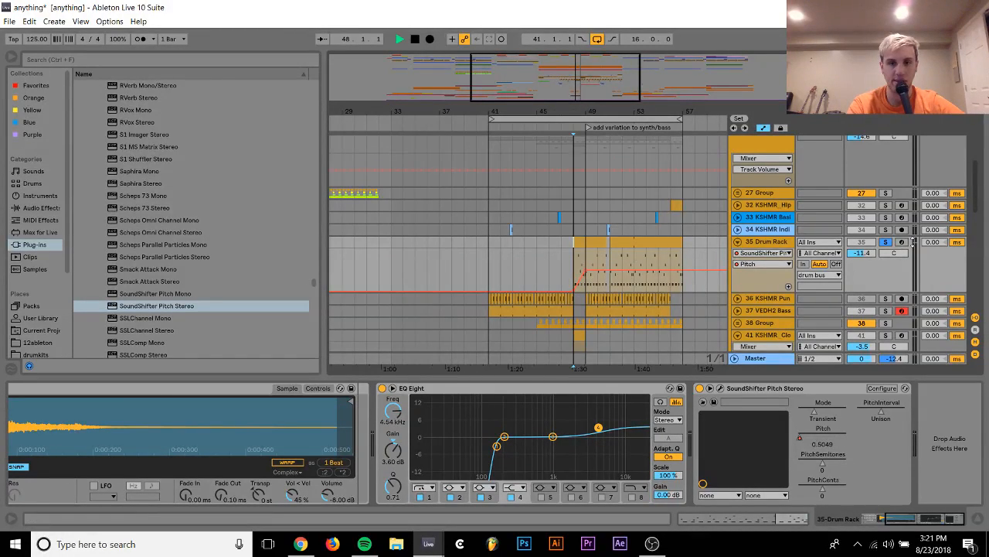
key("space")
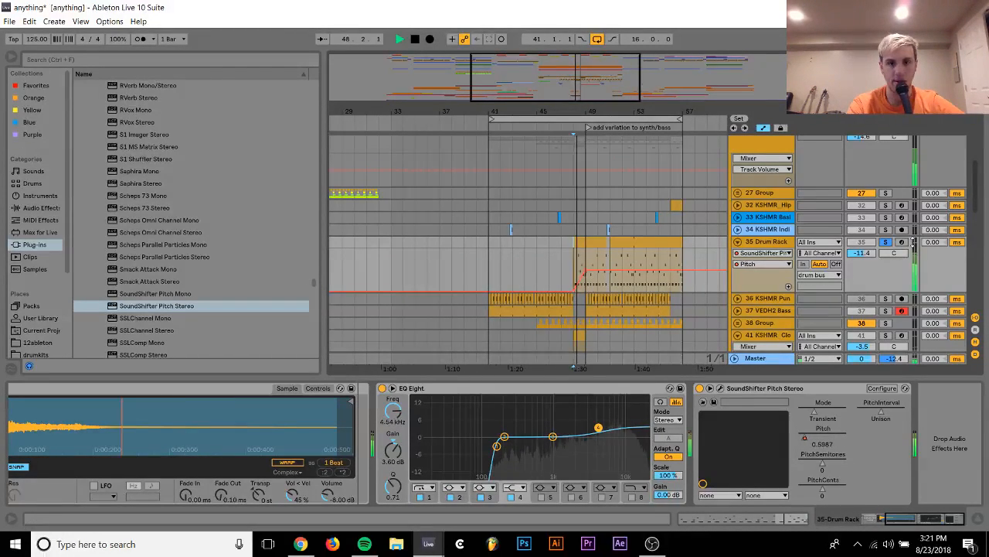
Collapse and unsolo Drum Rack track 35, and play the full mix from bar 47
left_click(737, 242)
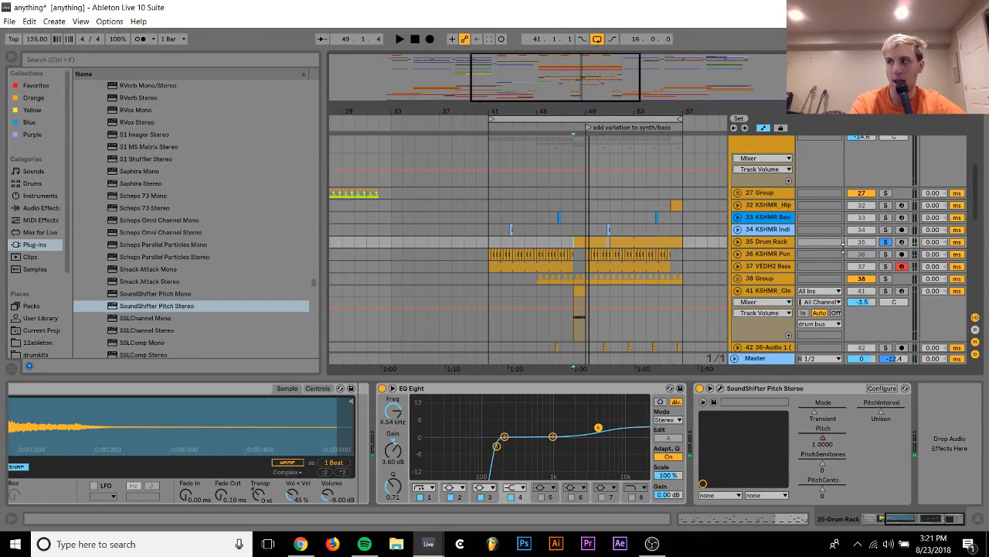
left_click(886, 243)
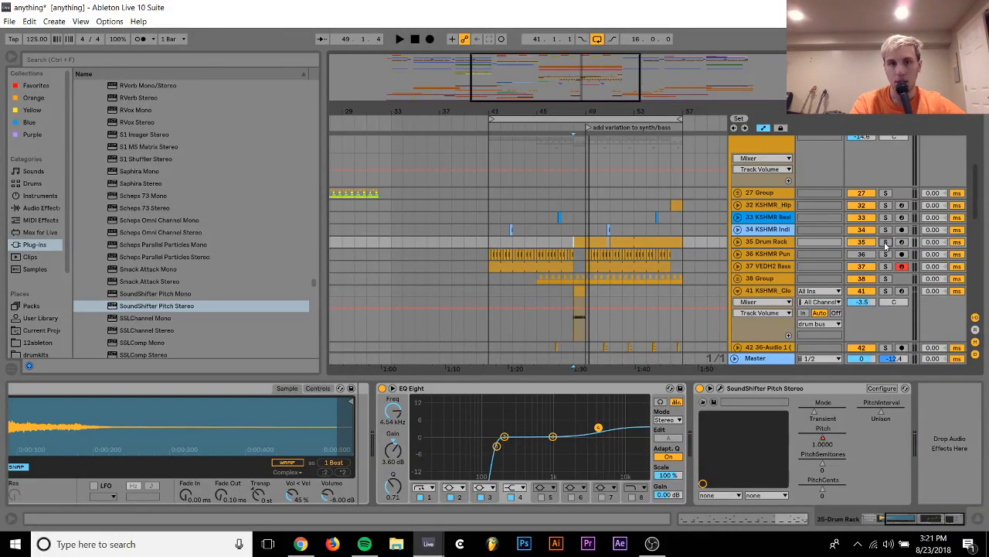
left_click(559, 235)
key("space")
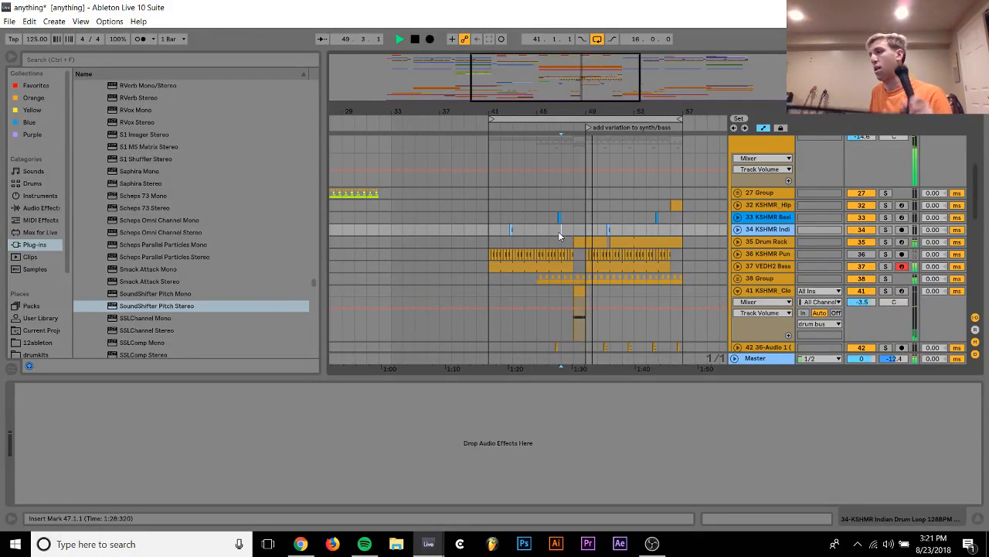
Duplicate the closed-hat clip at bar 48 on track 41 repeatedly, filling the track up to bar 57
left_click(580, 292)
key("ctrl+d")
key("ctrl+d")
key("ctrl+d")
key("ctrl+d")
key("ctrl+d")
key("ctrl+d")
key("ctrl+d")
key("ctrl+d")
key("ctrl+d")
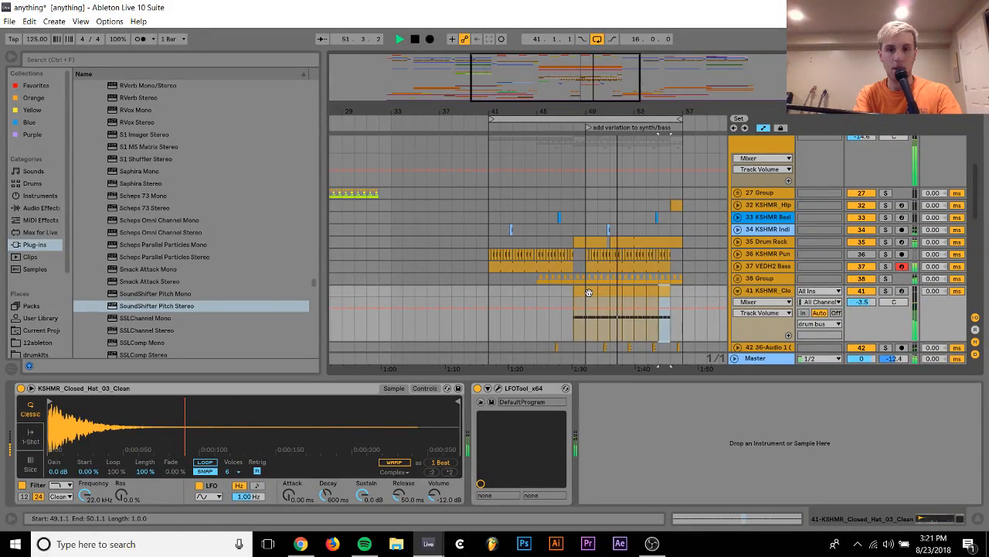
key("ctrl+z")
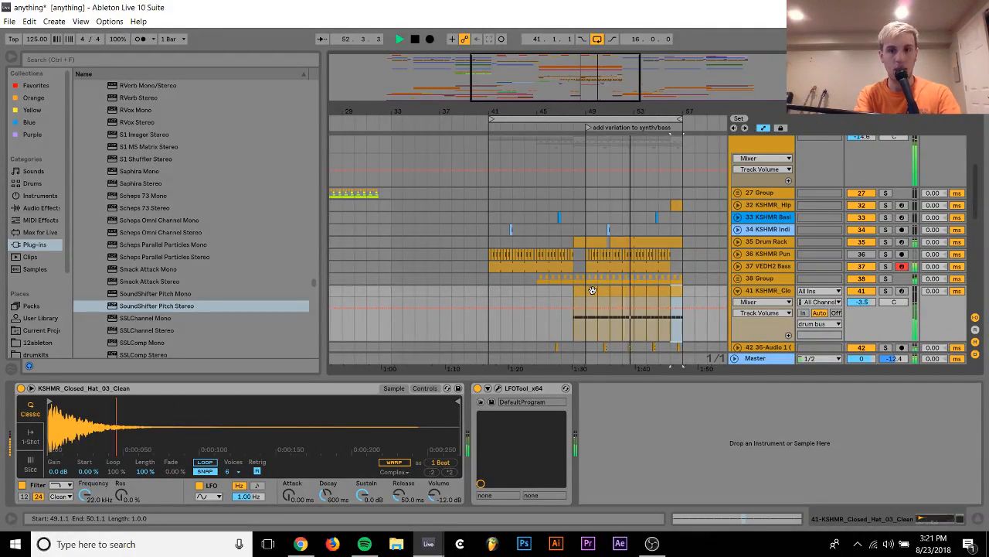
left_click(582, 290, "shift")
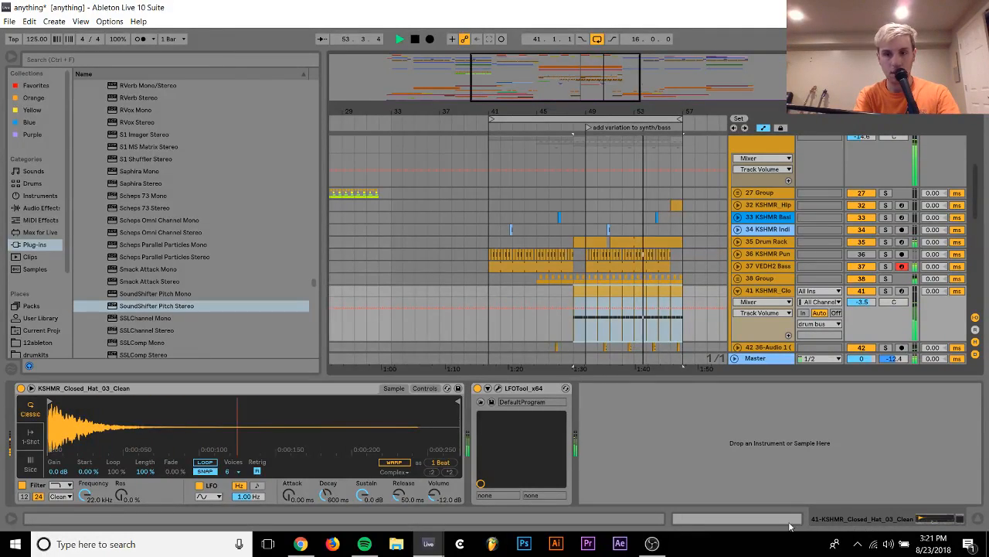
In the bar 49 closed-hat clip, replace the two short C3 notes at beat 3 with one evenly spaced sixteenth note
left_click(762, 519)
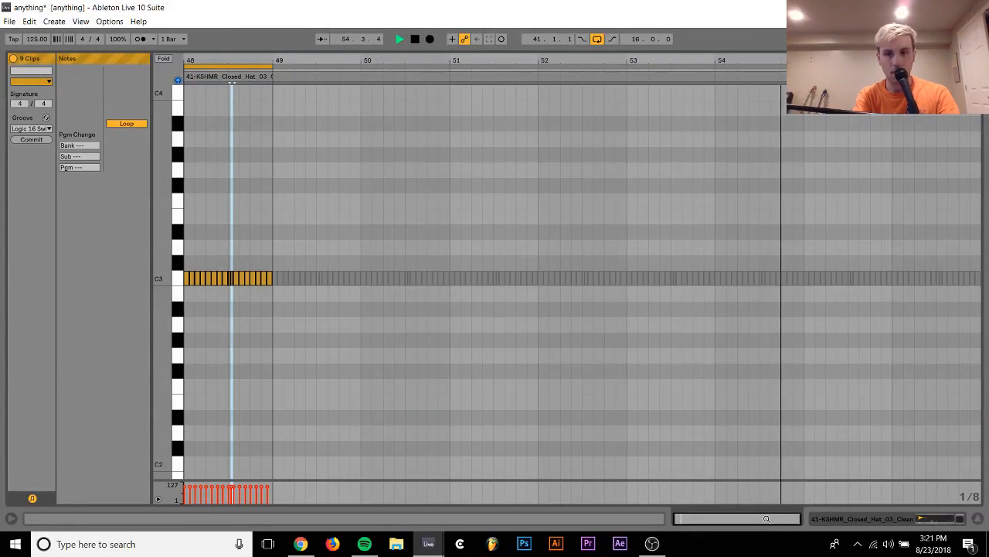
left_click(938, 521)
key("space")
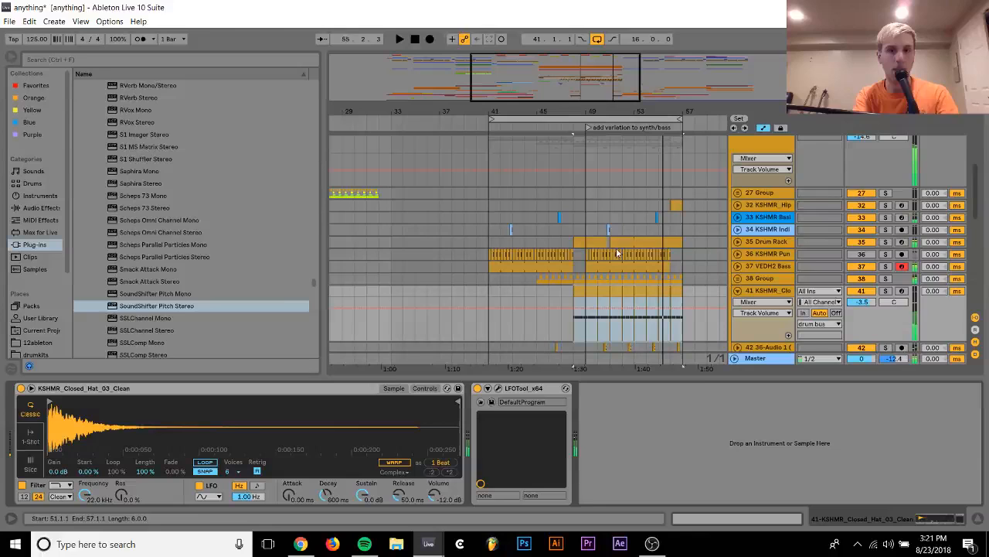
double_click(593, 292)
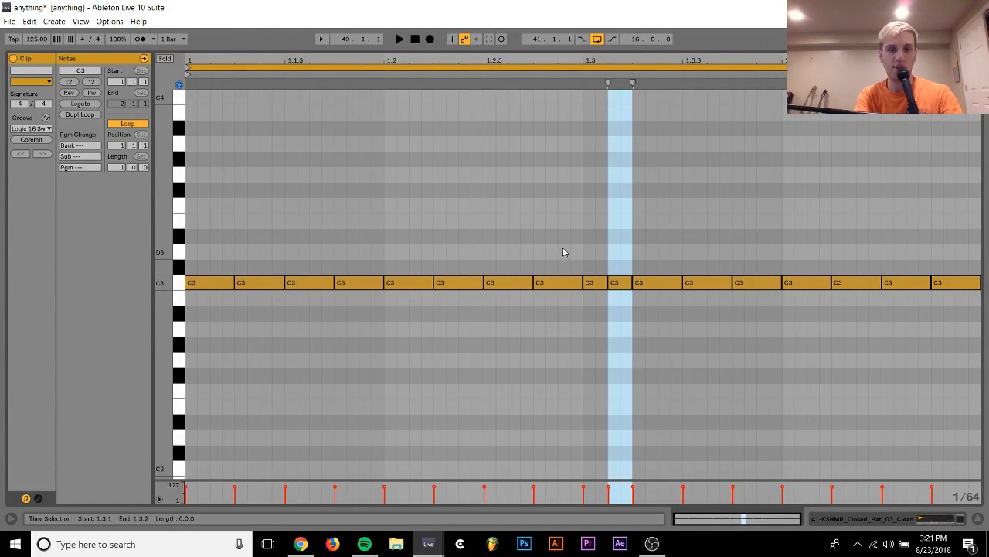
left_click_drag(563, 252, 158, 331)
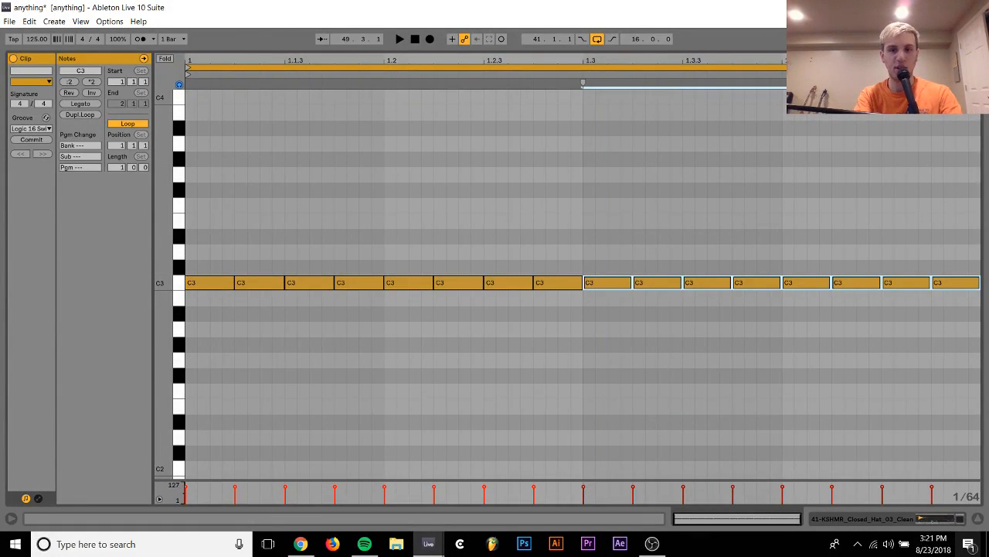
left_click(938, 519)
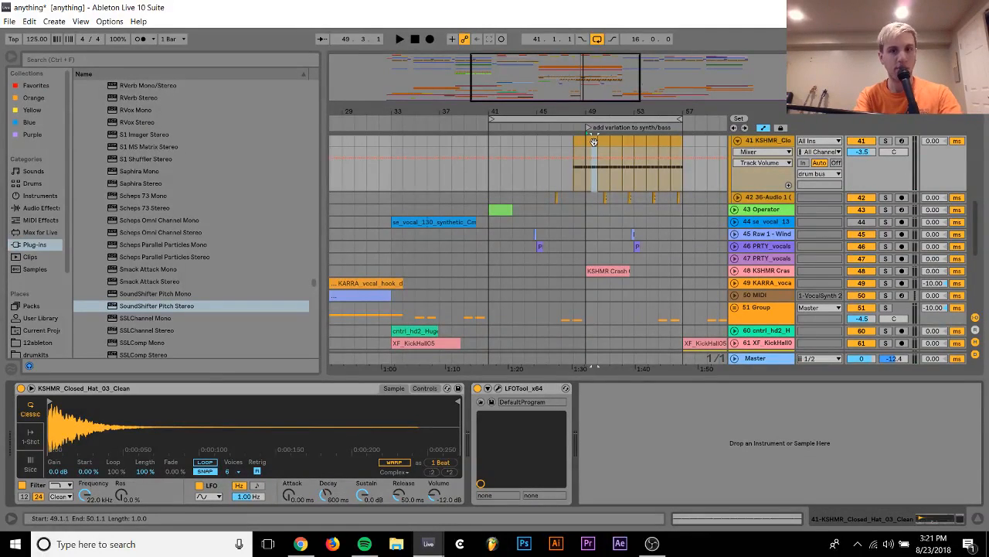
Duplicate the corrected bar 49 closed-hat clip over the following bars on track 41, up to bar 58
left_click(595, 143)
key("ctrl+d")
key("ctrl+d")
key("ctrl+d")
key("ctrl+d")
key("ctrl+d")
key("ctrl+d")
key("ctrl+d")
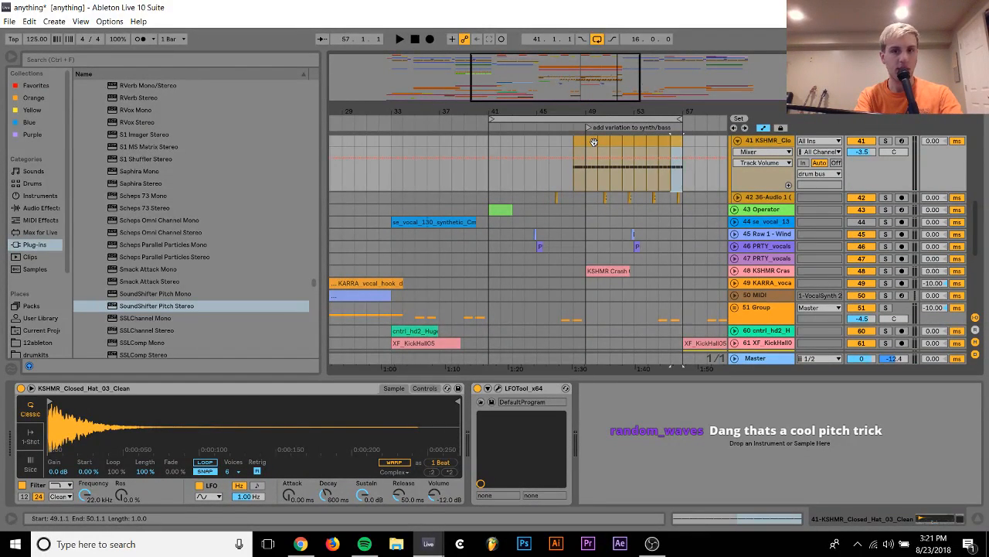
key("ctrl+d")
Play the mix from bar 48 and lower closed-hat track 41's volume to -7.2 dB
left_click(594, 142)
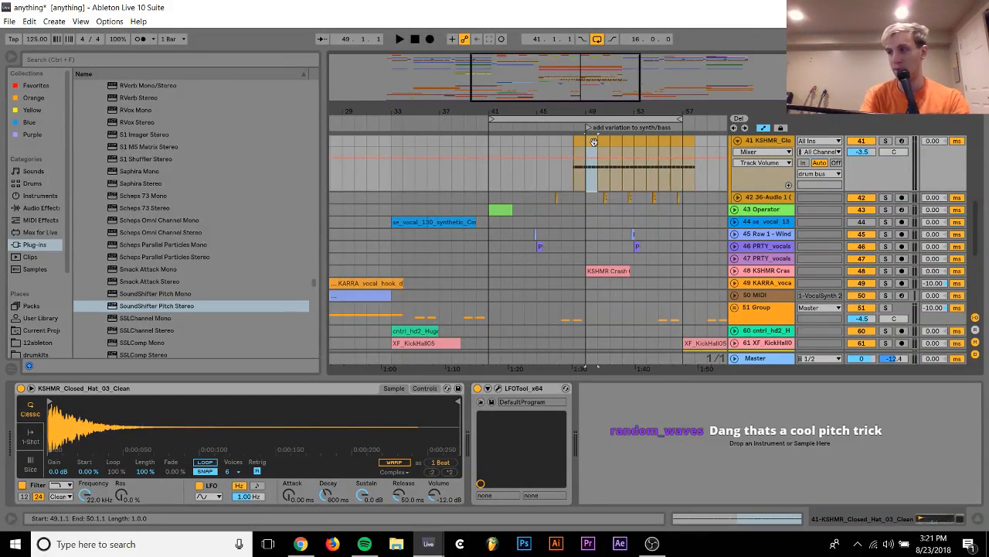
scroll(576, 143, "up", 4)
key("space")
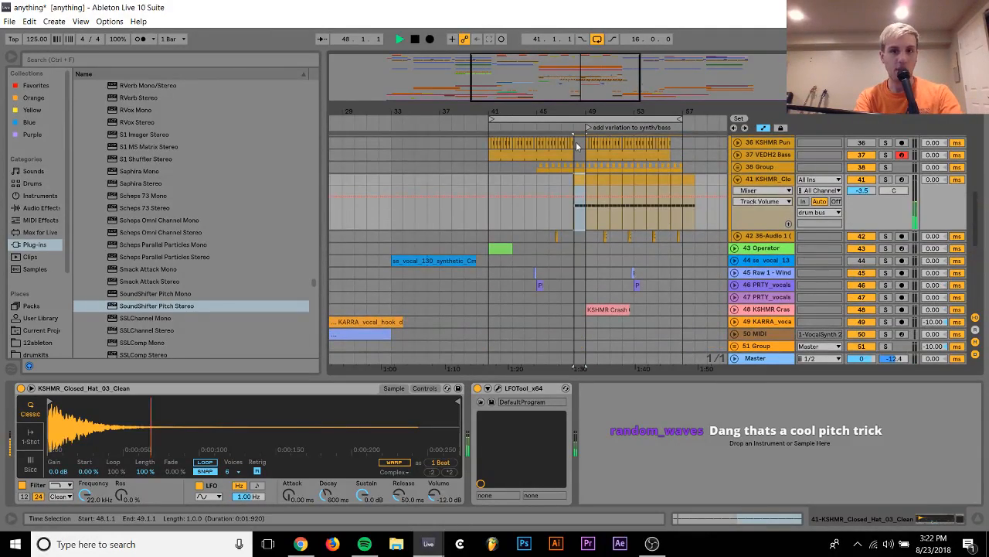
scroll(585, 153, "up", 1)
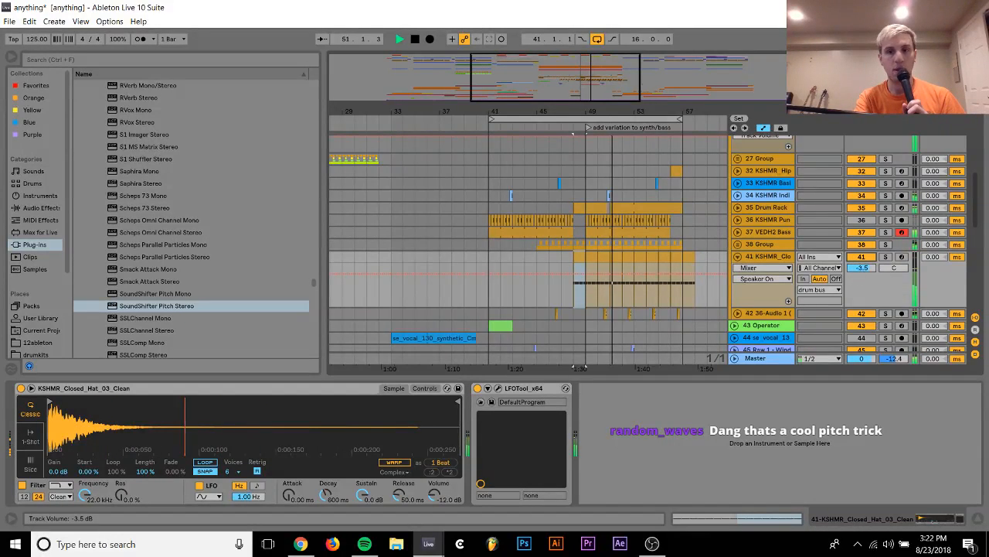
left_click_drag(856, 265, 856, 293)
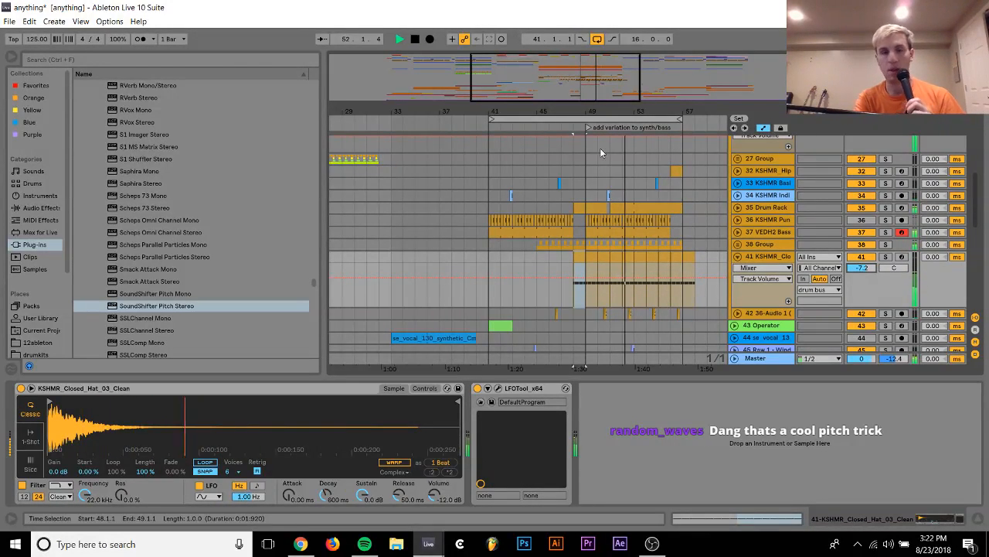
Clear the closed hats on track 41 from 50.4 to 51.1, beneath the Indian drum loop, and stop playback
scroll(633, 221, "up", 6)
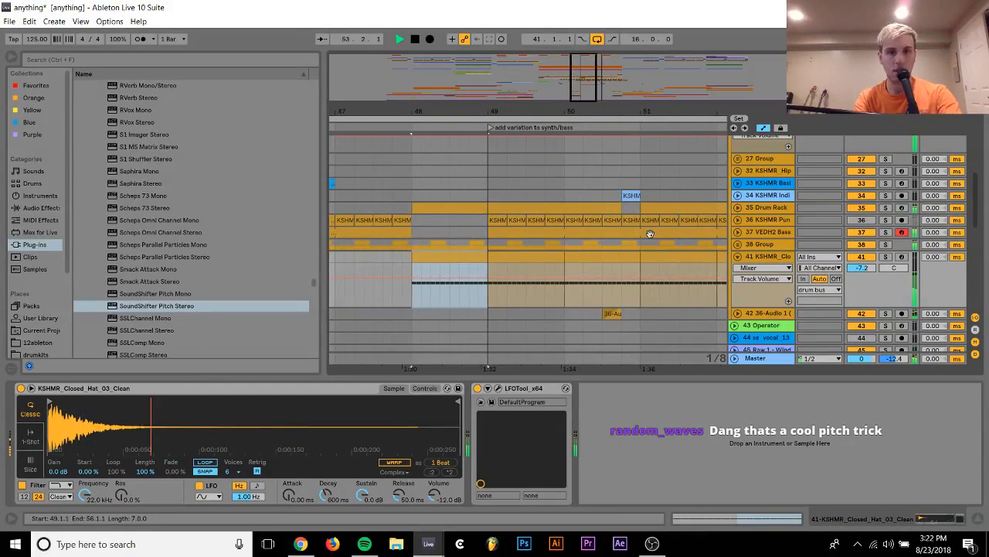
left_click(626, 256)
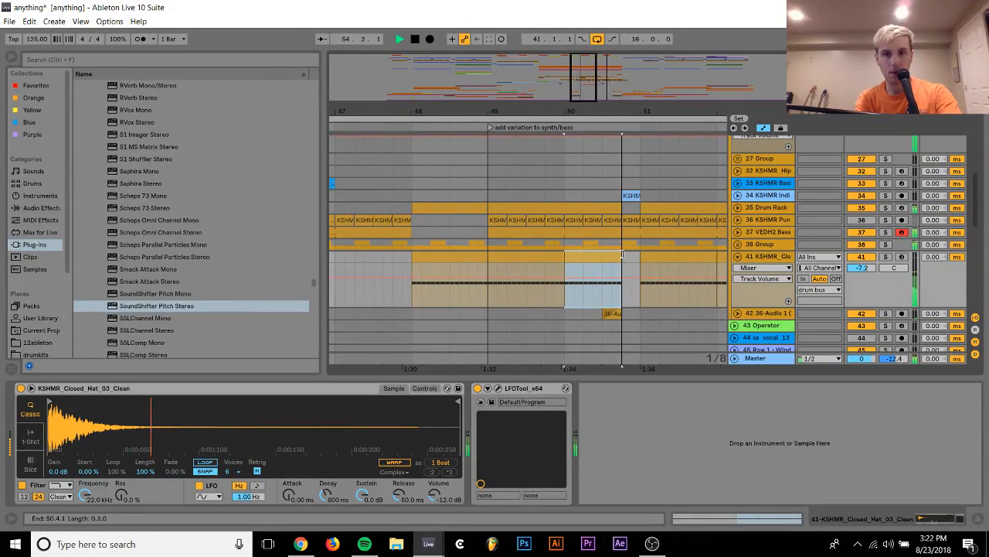
left_click_drag(483, 112, 423, 65)
key("space")
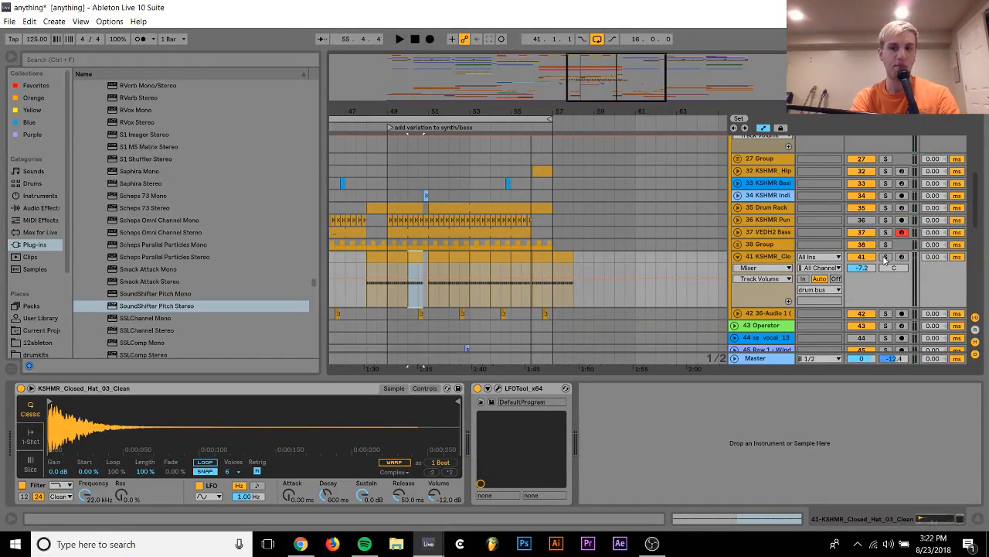
Compare the mix from about bar 50 with closed-hat track 41 active and deactivated, leaving the track active
key("space")
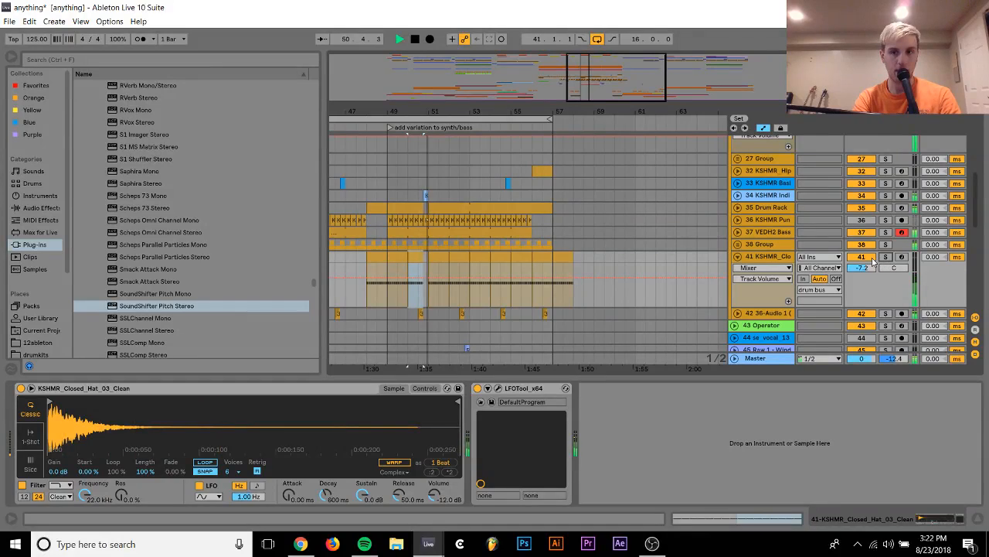
left_click(862, 257)
key("space")
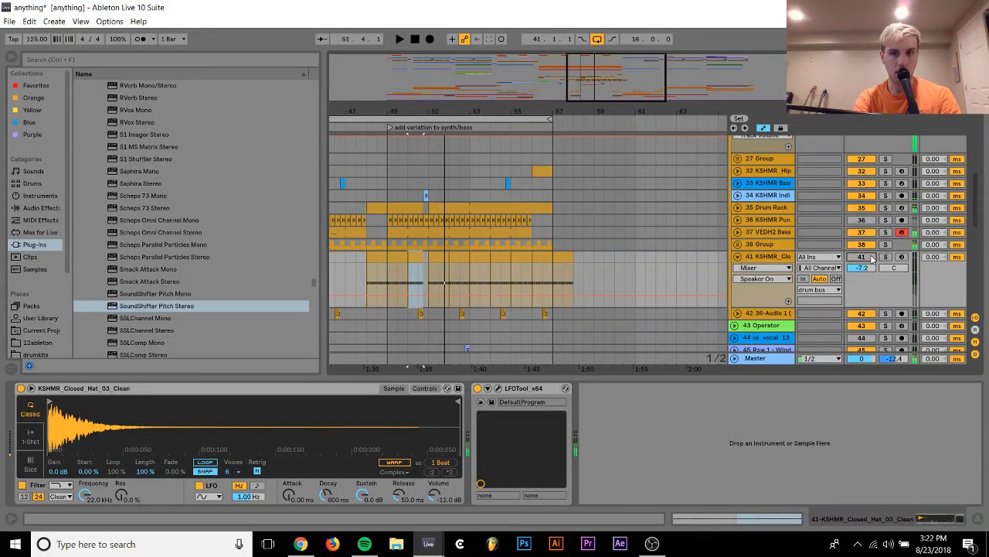
key("space")
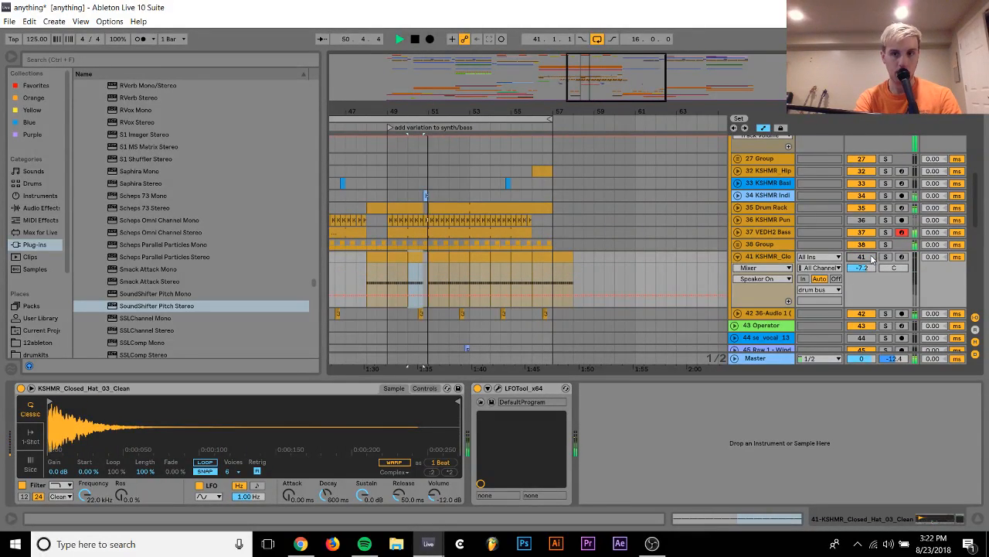
left_click(871, 259)
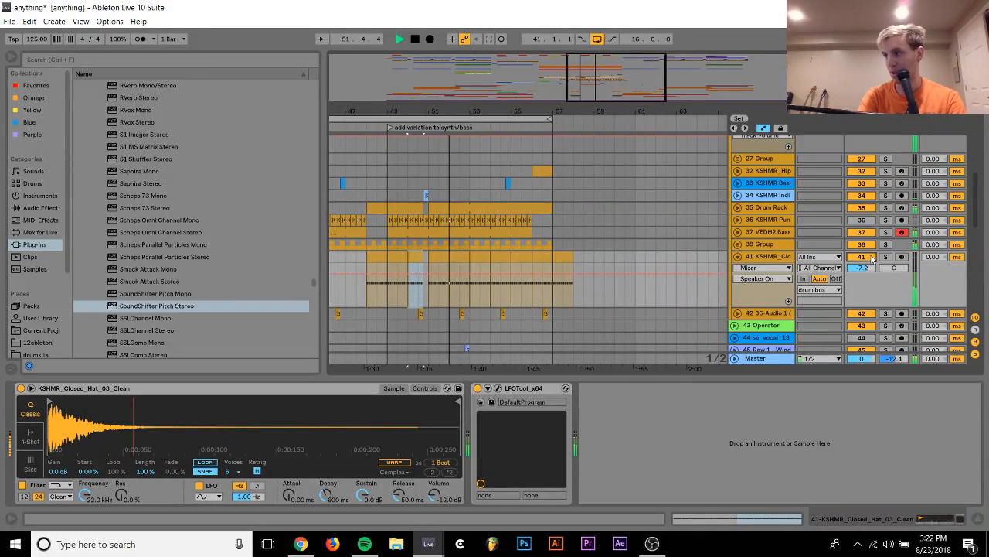
key("space")
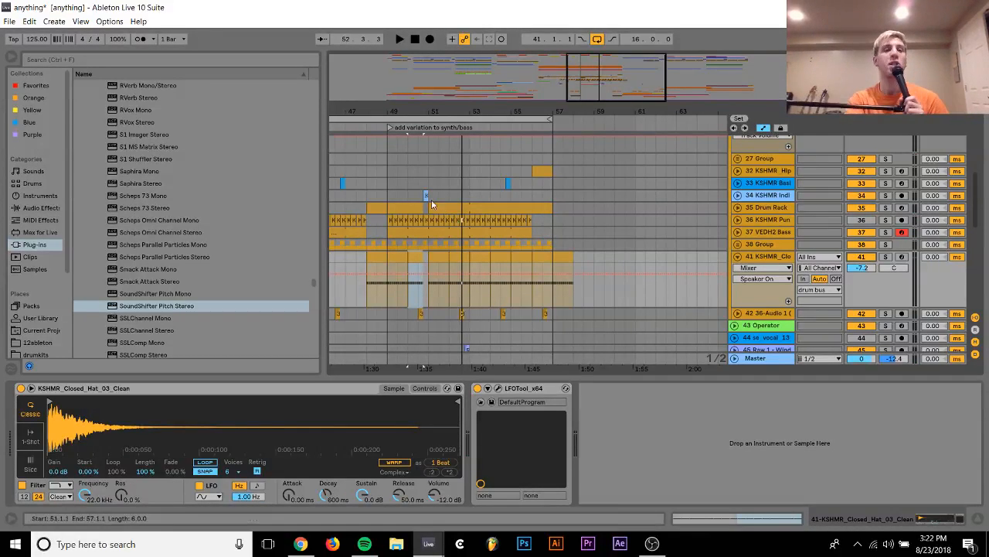
Select the one-bar clip at bar 48 on Drum Rack track 35
left_click(375, 208)
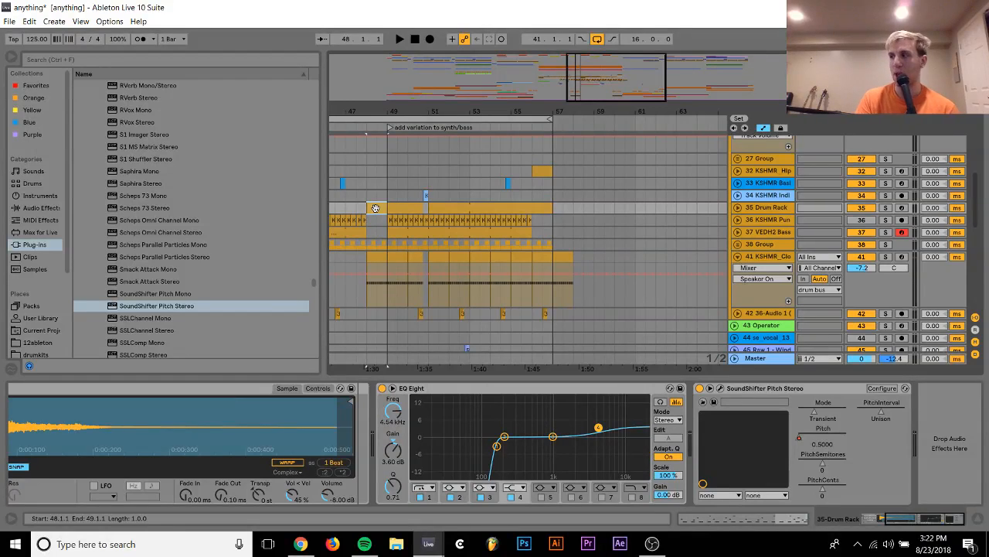
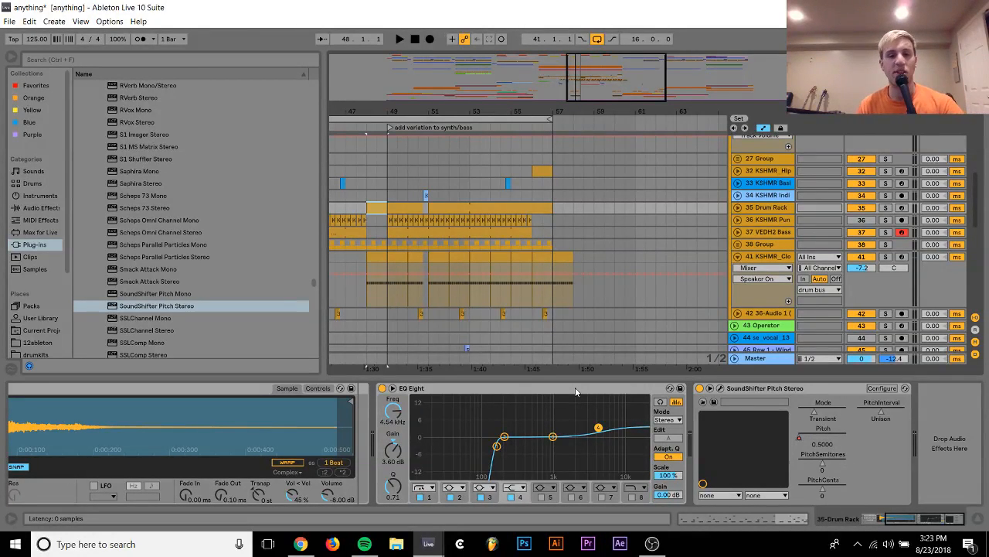
Show the SoundShifter Pitch automation on Drum Rack track 35, play the fill from bar 48, and fold the track
right_click(801, 442)
left_click(827, 443)
key("space")
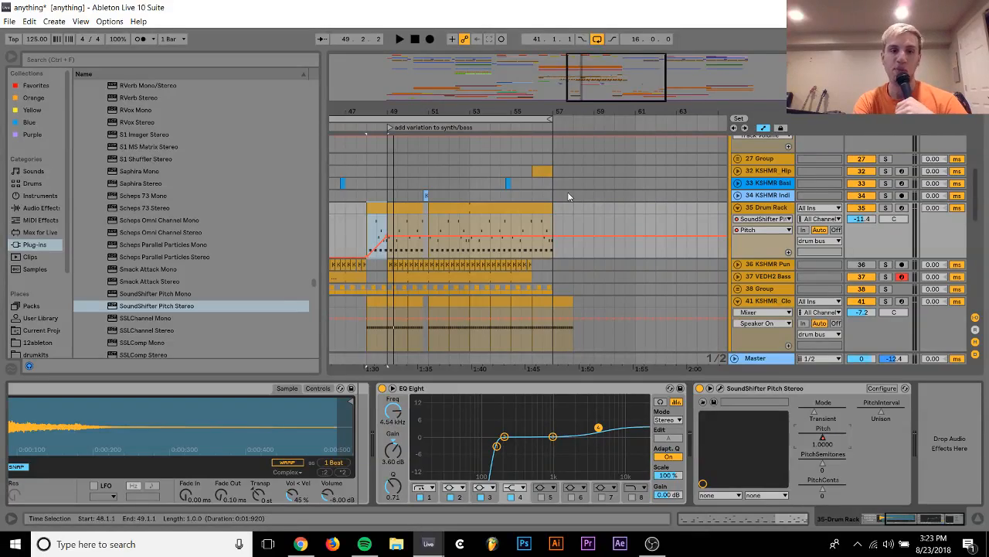
key("space")
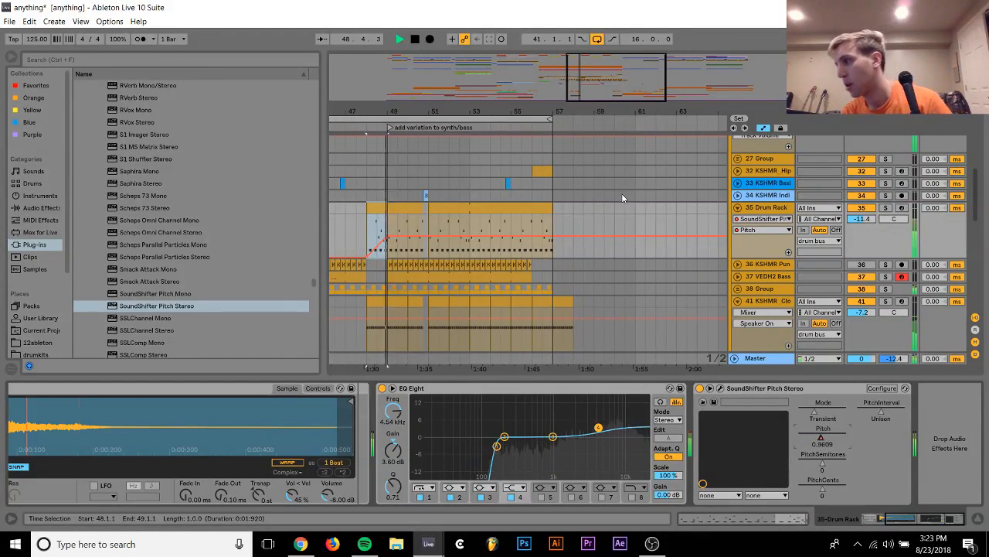
left_click(737, 208)
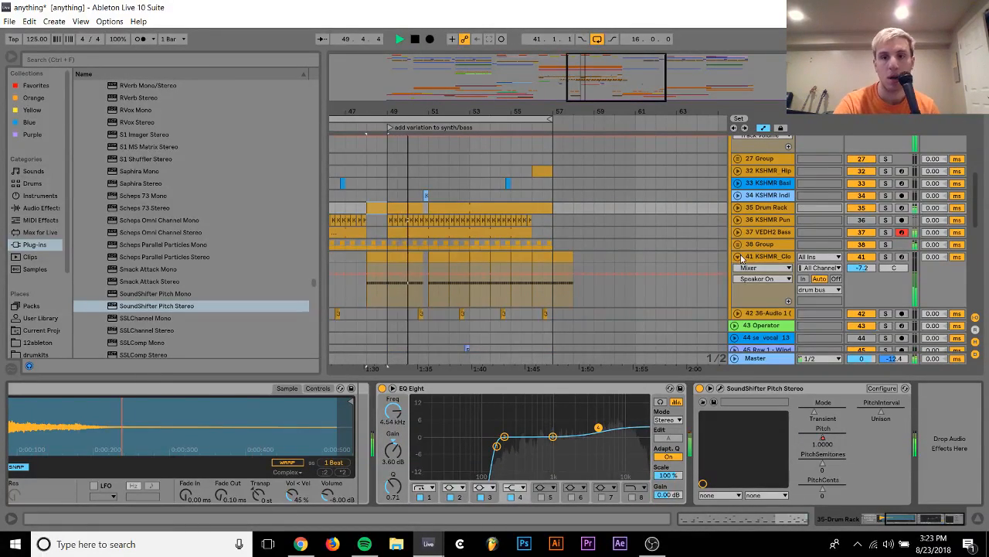
Fold the drum bus, unfold the bass bus, and lower the bass bus volume to -11.8 dB during playback
scroll(741, 257, "up", 5)
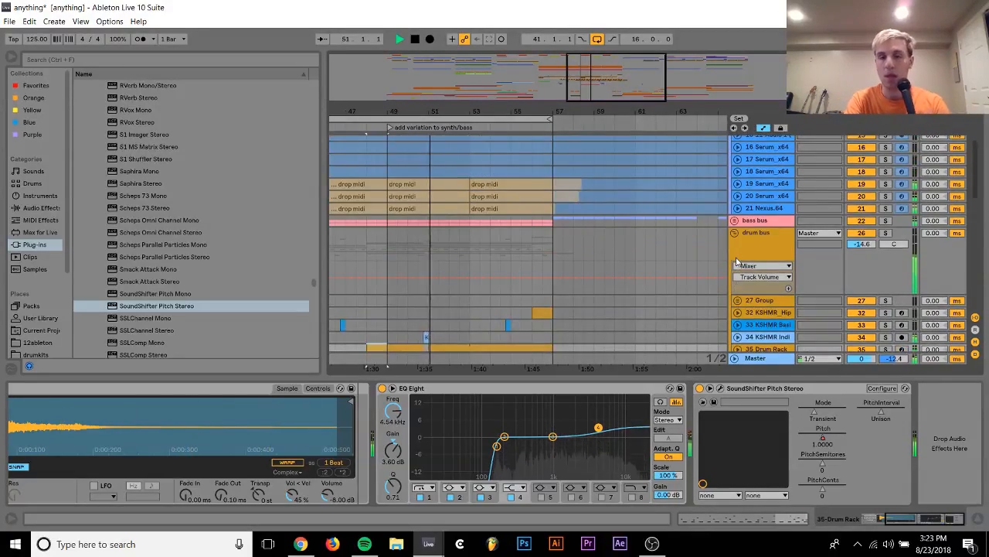
left_click(734, 232)
left_click(751, 222)
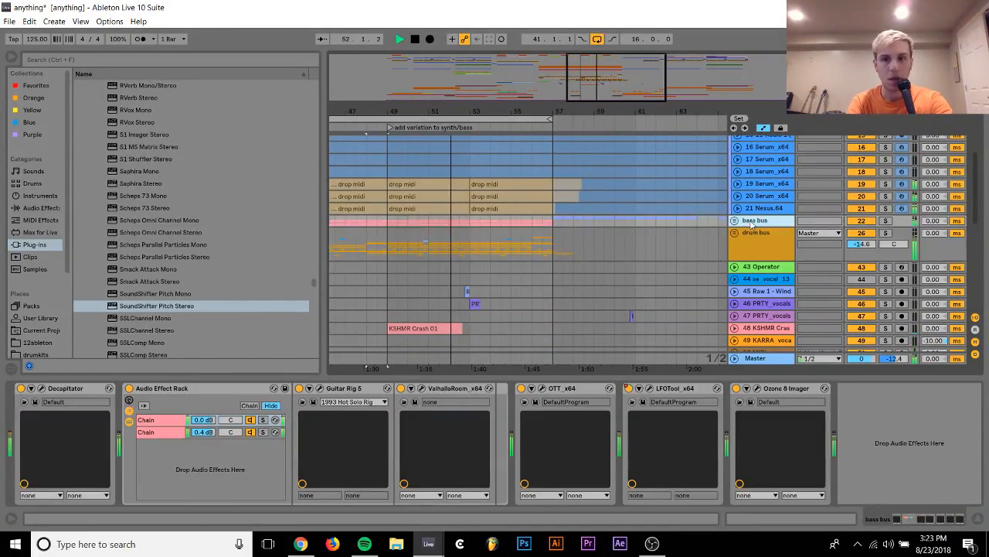
scroll(746, 201, "up", 6)
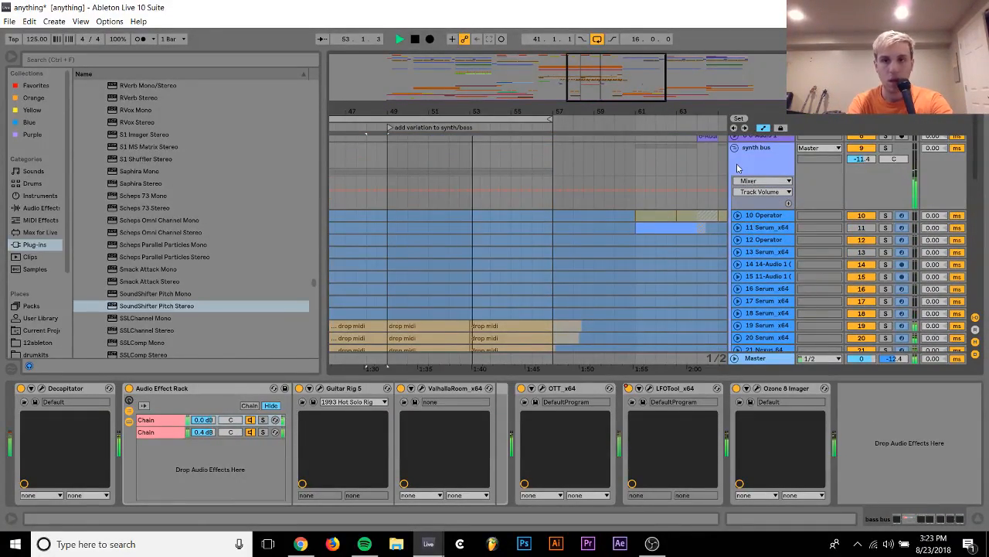
scroll(736, 201, "down", 5)
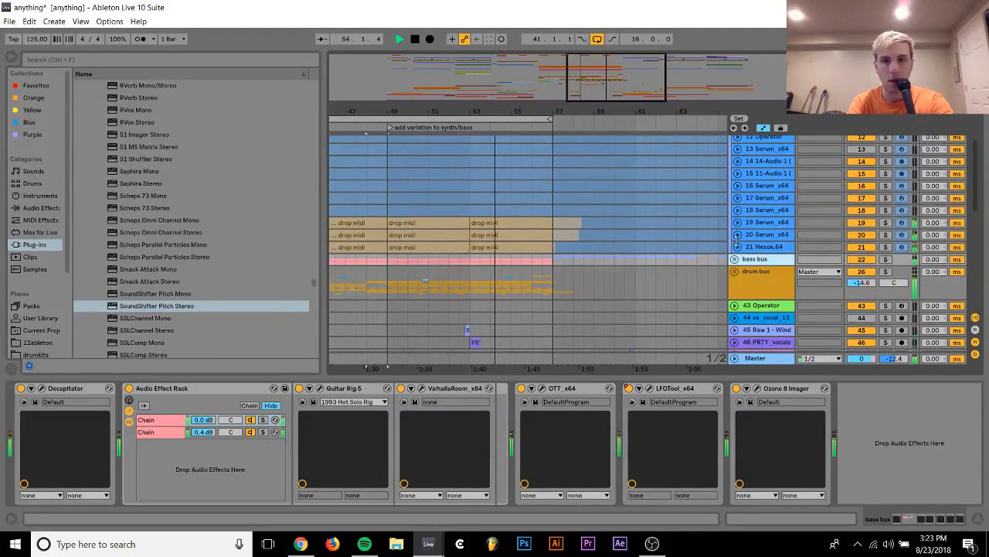
left_click(734, 259)
left_click(861, 271)
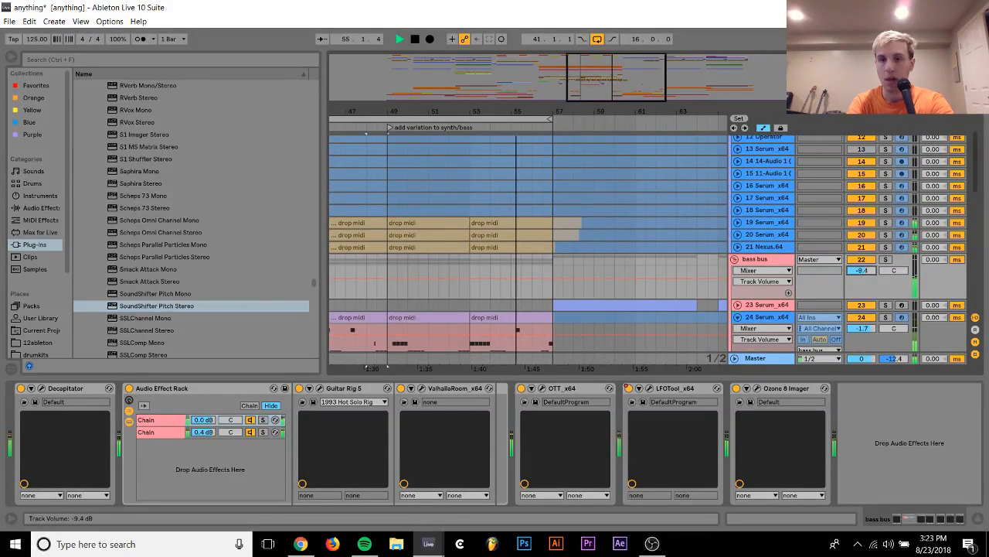
left_click_drag(861, 271, 861, 282)
left_click_drag(858, 270, 858, 274)
left_click(667, 275)
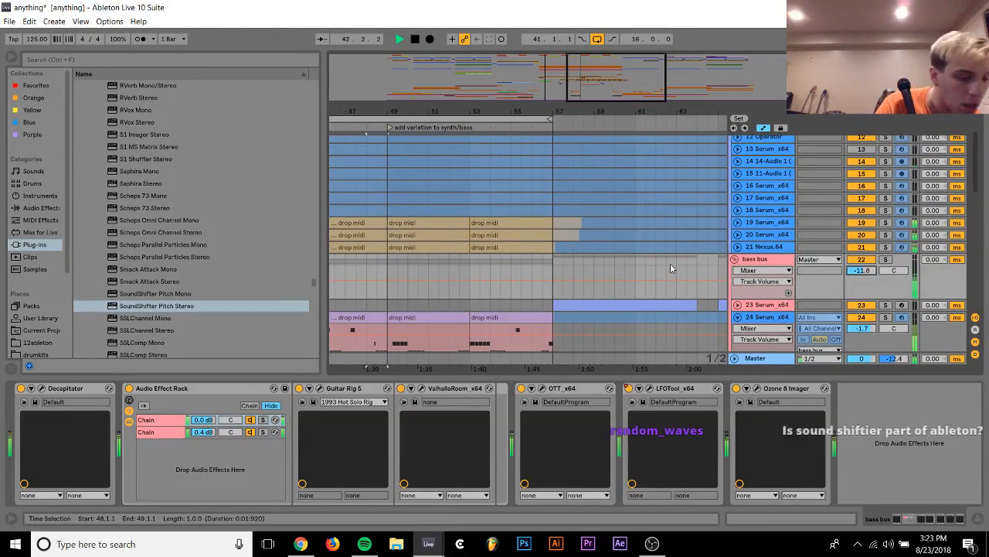
Listen to Serum tracks 19 and 20, Nexus track 21 and the bass bus soloed together, and stop playback
left_click(772, 235)
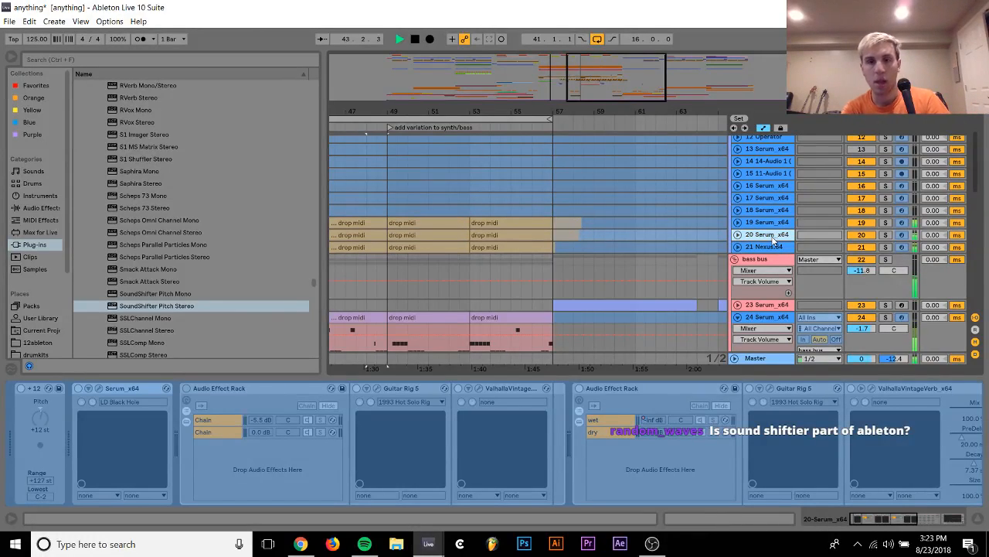
left_click(886, 223)
left_click(887, 235, "ctrl")
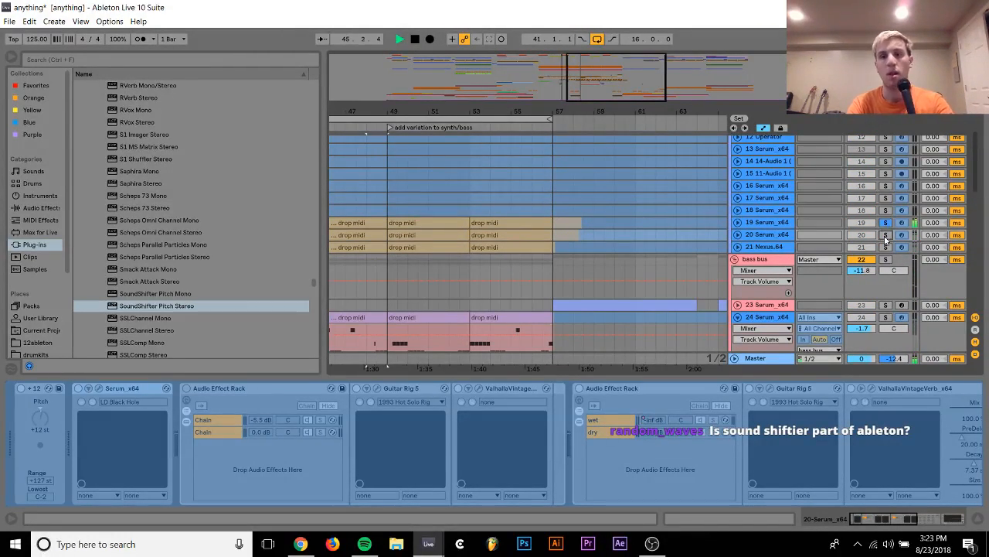
left_click(886, 247, "ctrl")
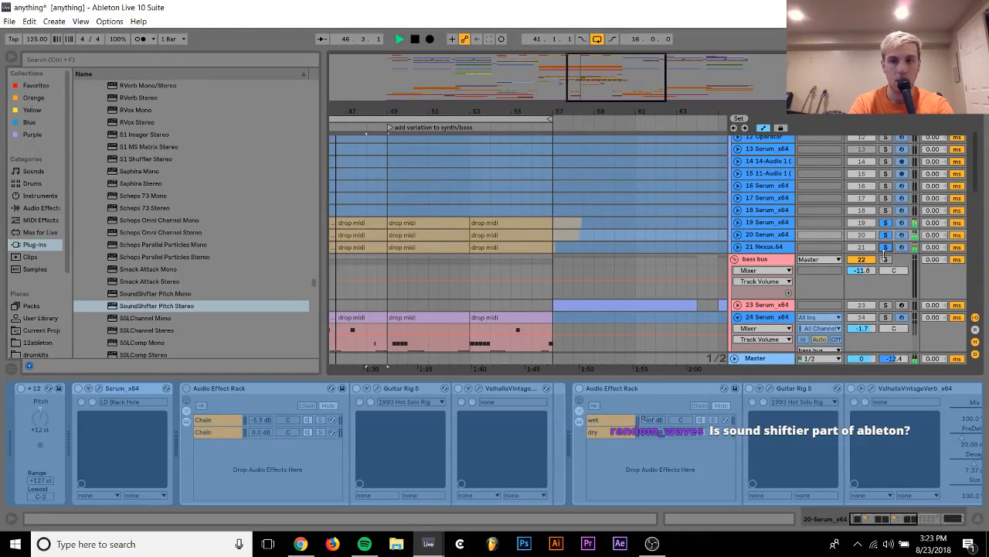
left_click(886, 259, "ctrl")
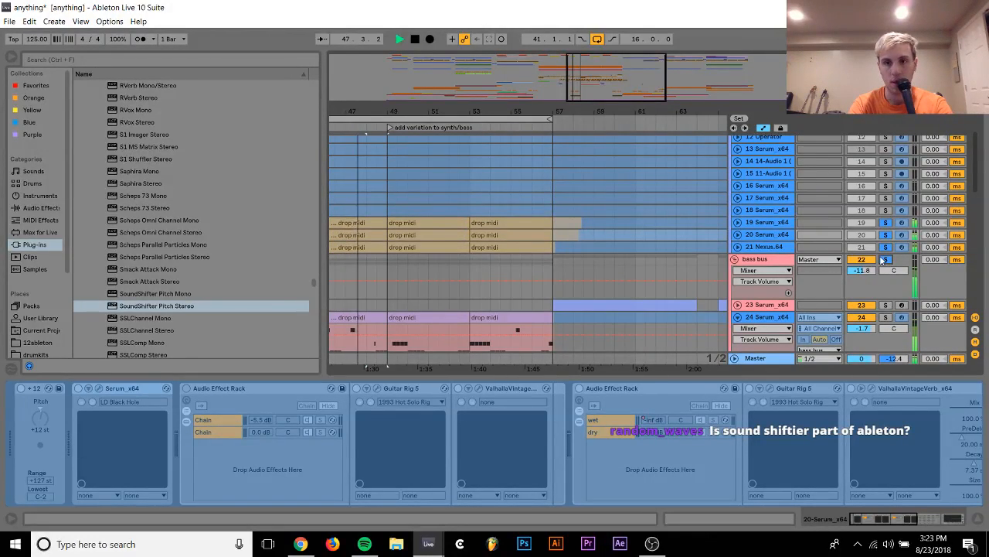
left_click(765, 259)
left_click(767, 223)
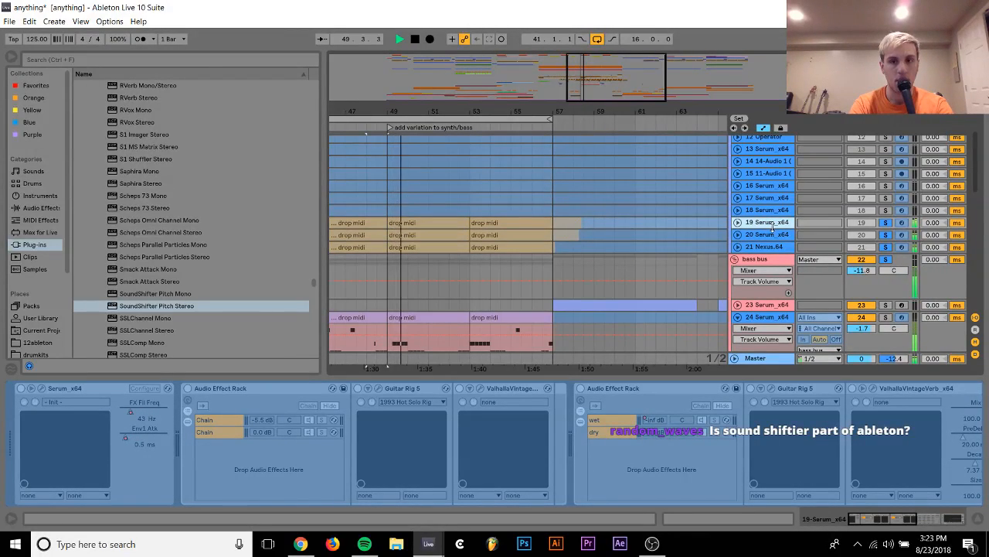
key("space")
Unfreeze Serum track 20, unfold it, and play it briefly in solo
left_click(766, 236)
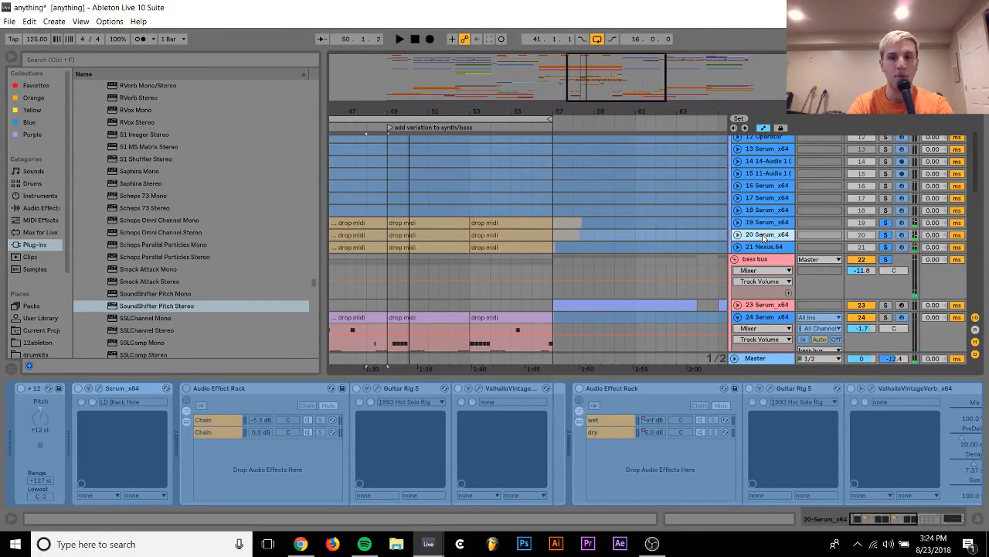
right_click(765, 236)
left_click(800, 317)
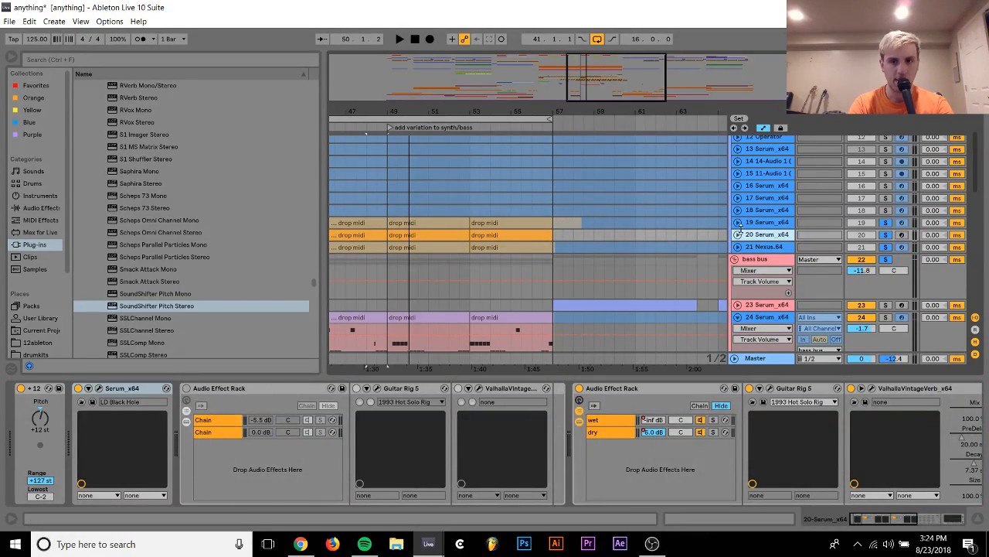
left_click(738, 235)
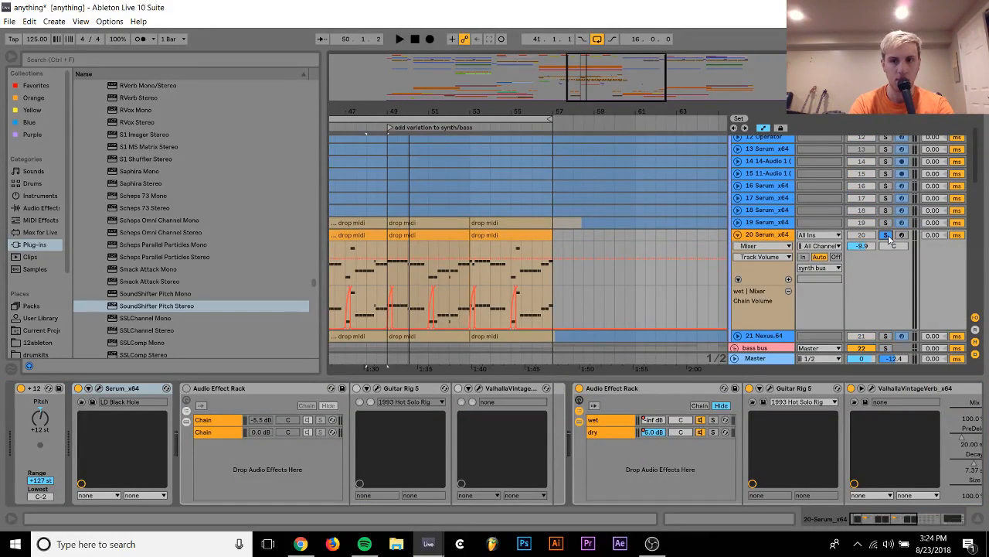
key("space")
key("space")
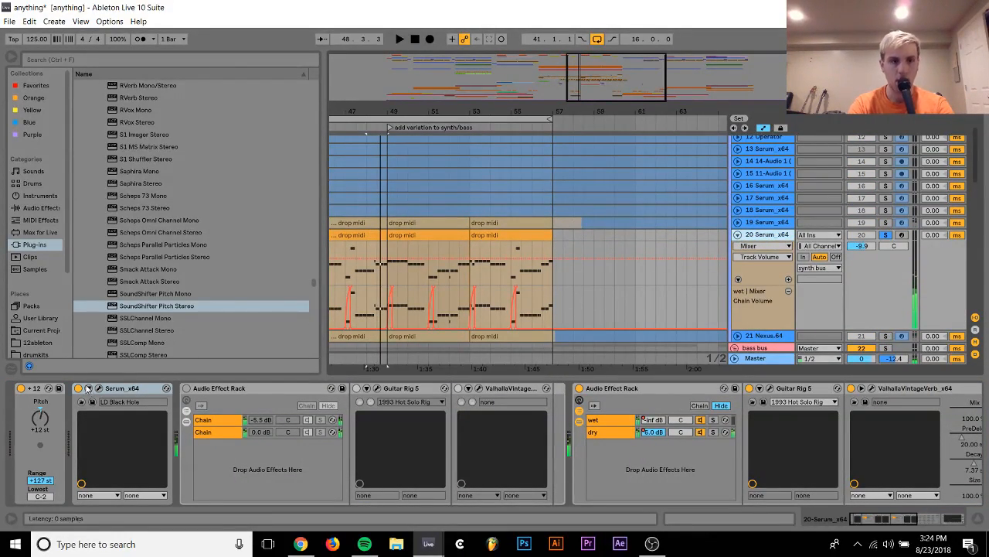
Expose Serum's filter cutoff on track 20 as a device parameter, view its effects page, and show the Fil Cutoff automation
left_click(88, 388)
left_click(201, 388)
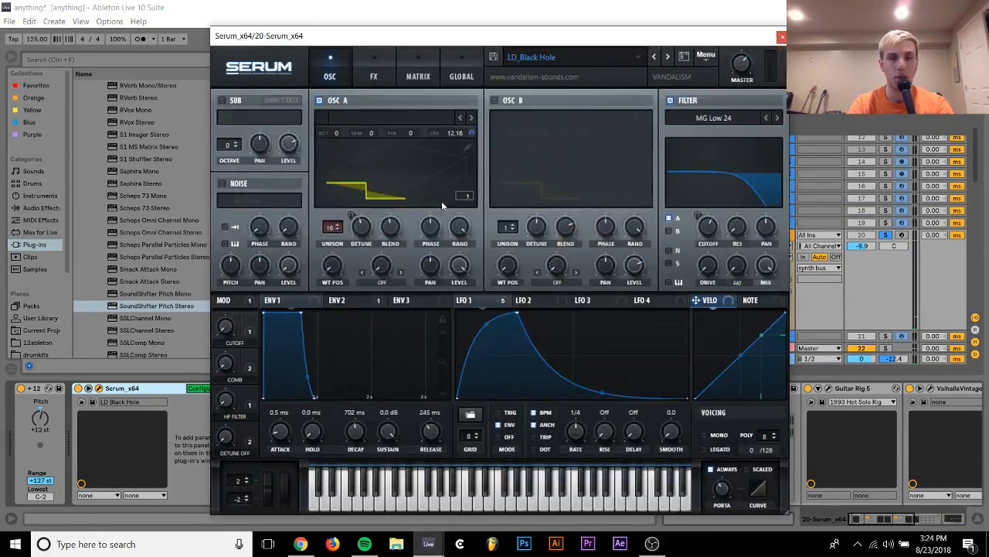
left_click(714, 235)
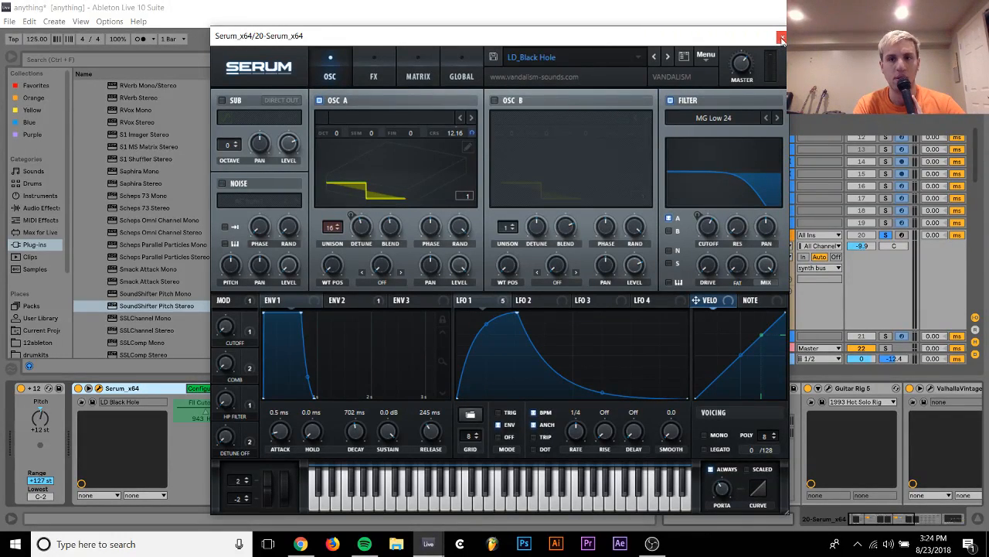
left_click(365, 68)
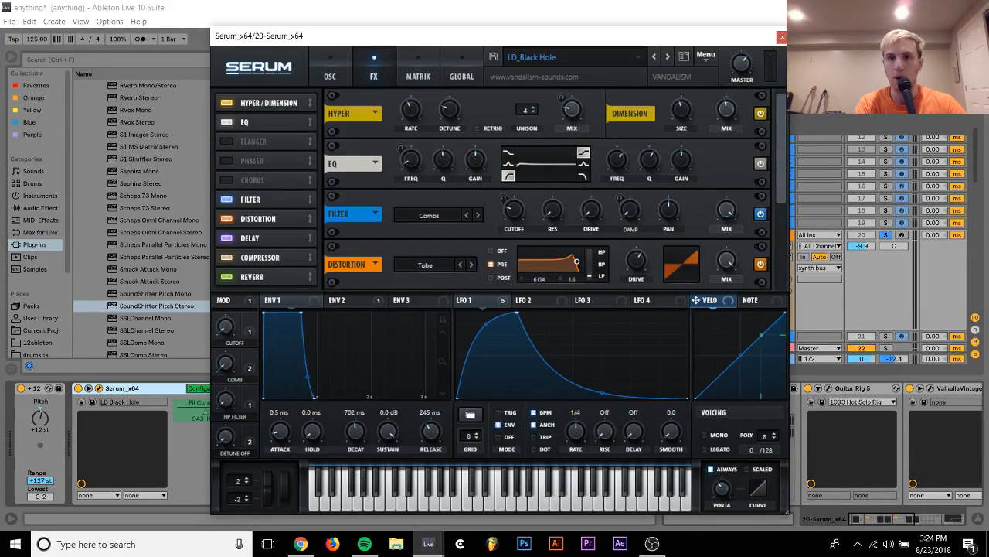
left_click(780, 38)
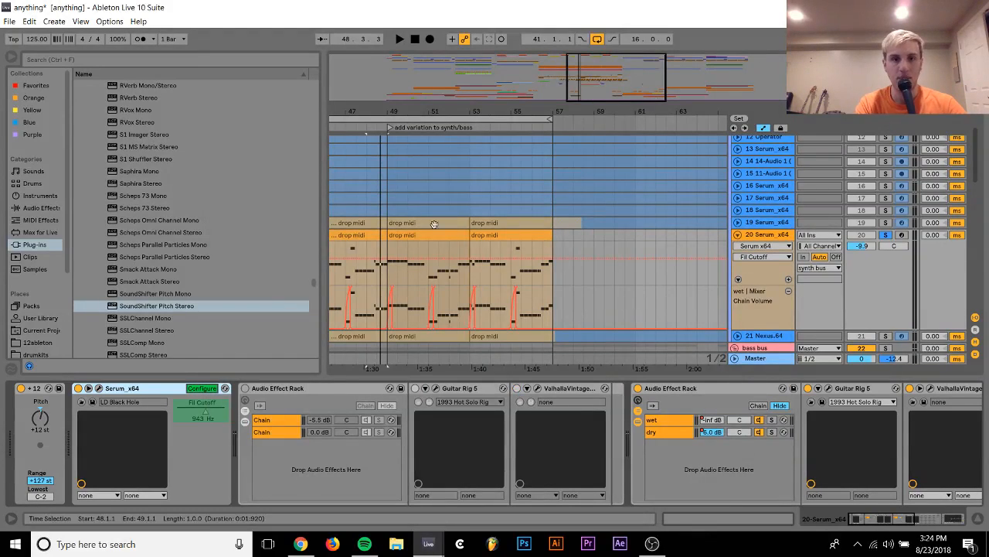
left_click(207, 392)
right_click(207, 410)
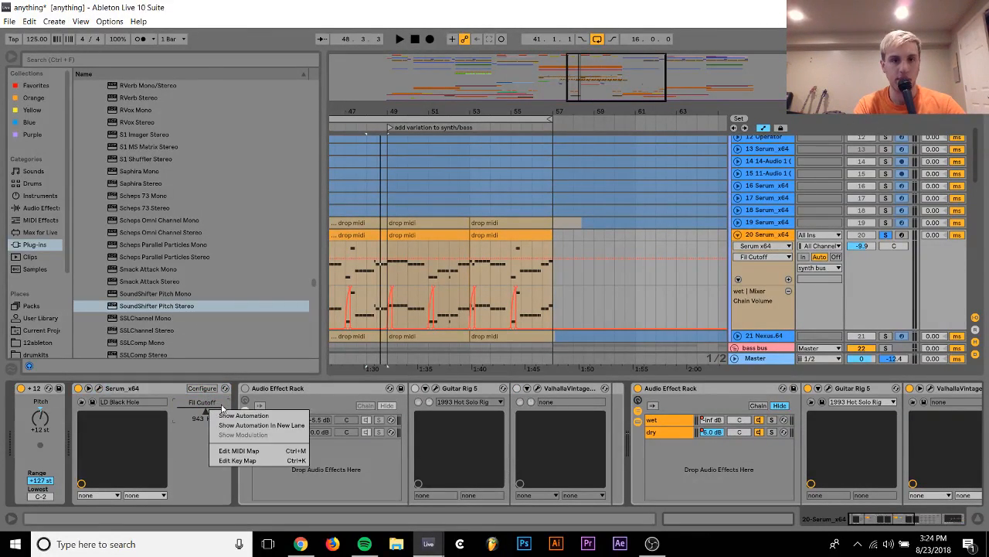
left_click(239, 415)
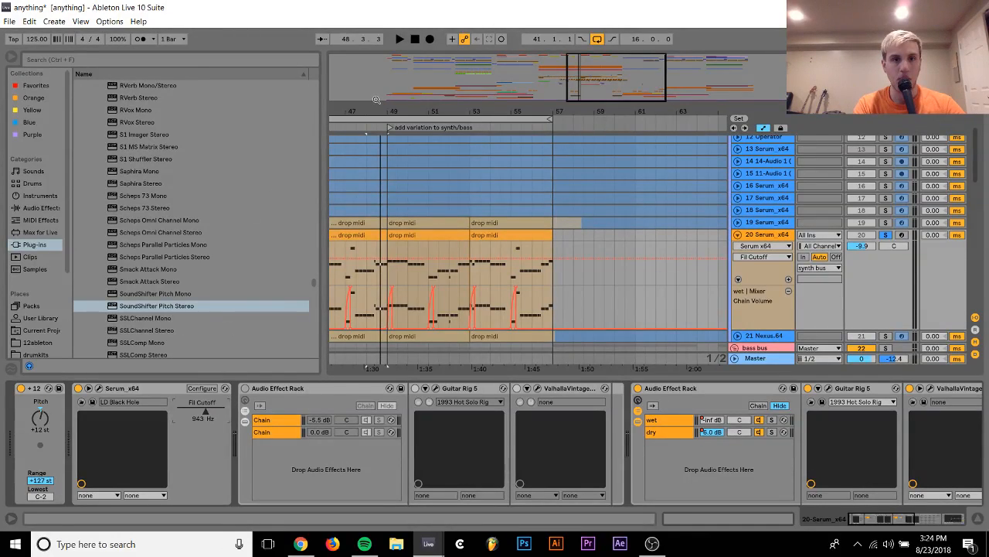
Audition Serum track 19 in solo, show its FX Fil Freq automation, and examine the curve around bar 48
left_click_drag(376, 100, 603, 102)
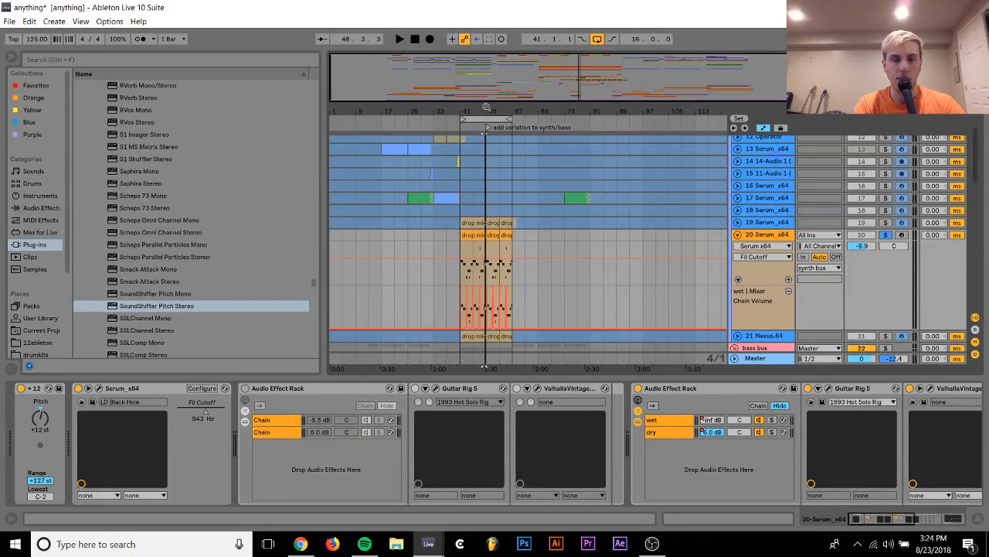
left_click_drag(487, 107, 491, 187)
left_click(737, 222)
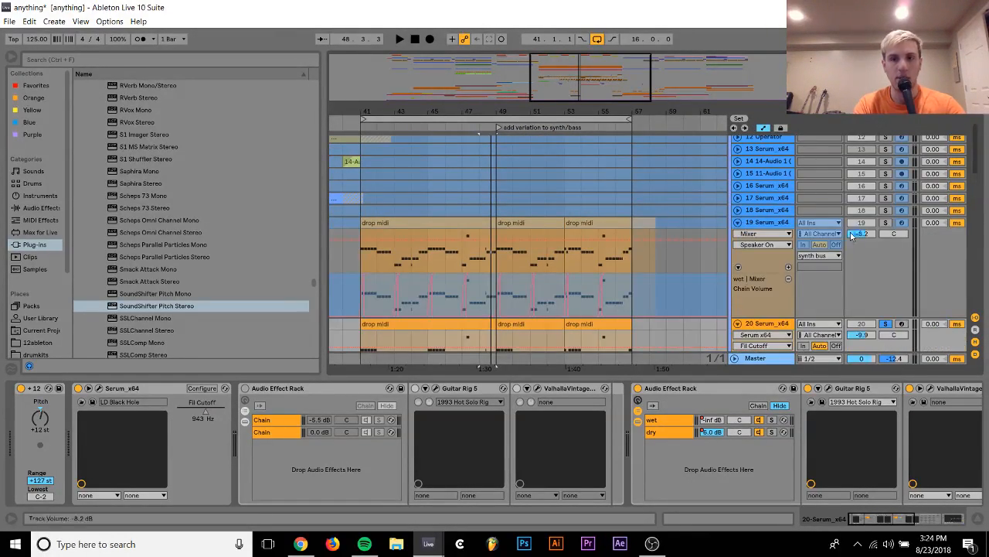
key("space")
left_click(762, 234)
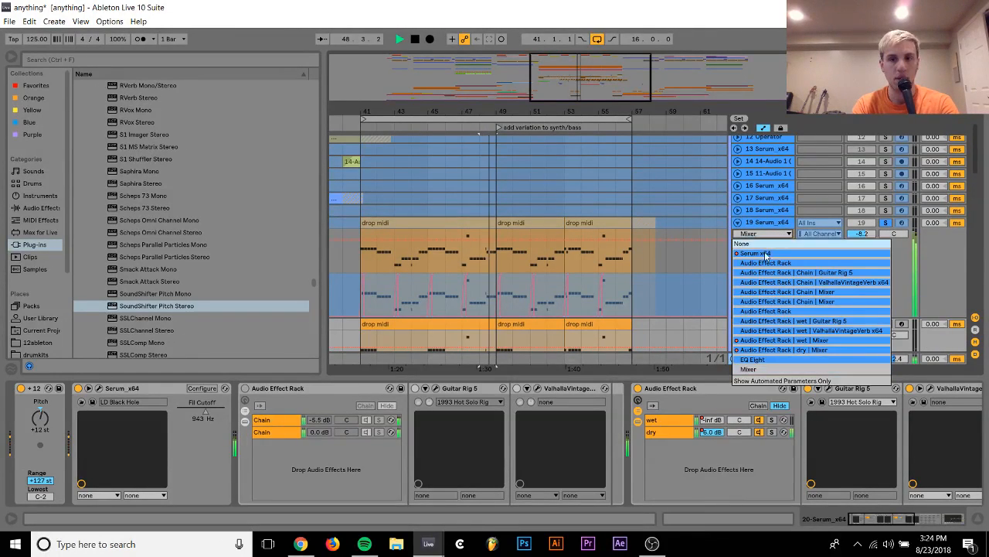
left_click(756, 253)
key("space")
left_click(754, 245)
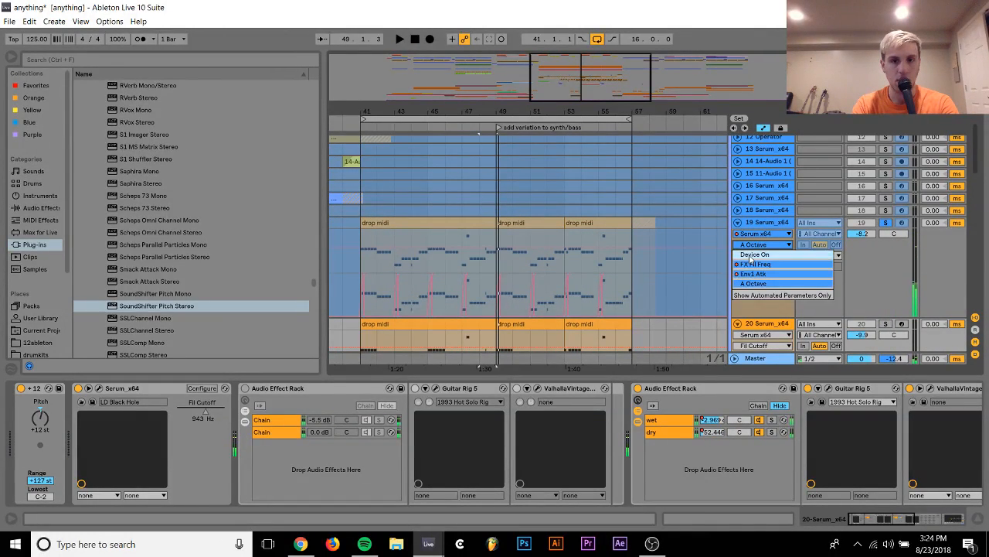
left_click(753, 264)
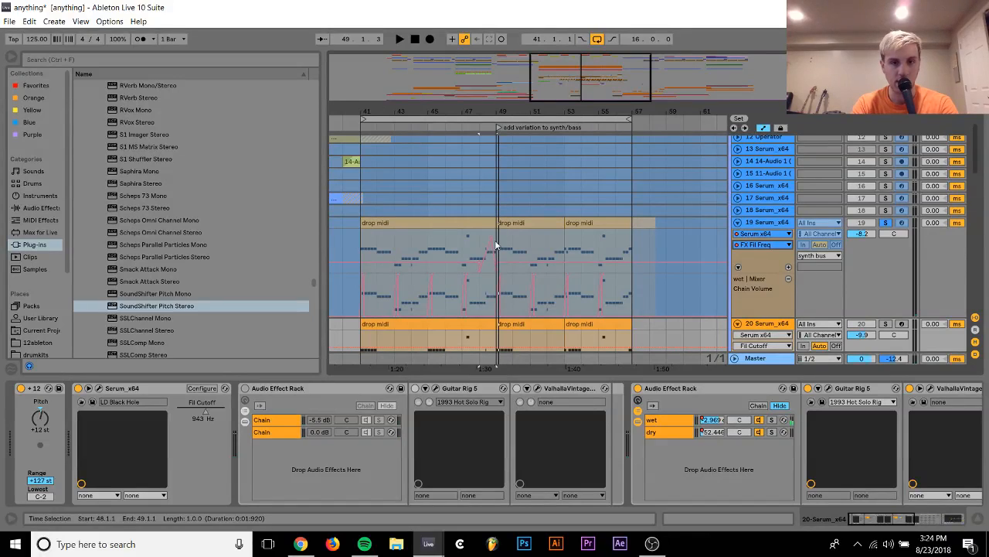
left_click_drag(490, 113, 497, 257)
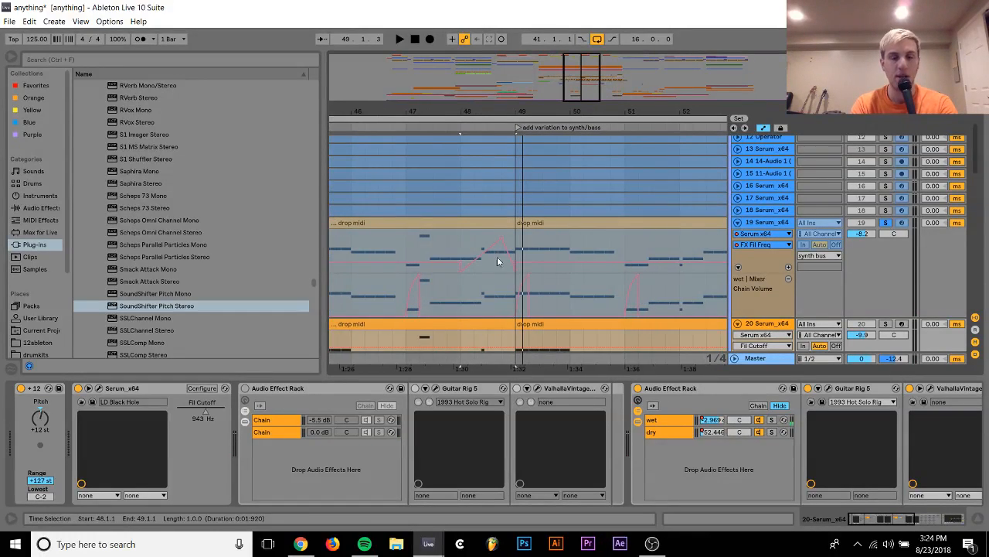
Hide the wet Chain Volume automation lanes on Serum tracks 19 and 20, and solo track 20
scroll(494, 266, "down", 2)
scroll(496, 269, "down", 2)
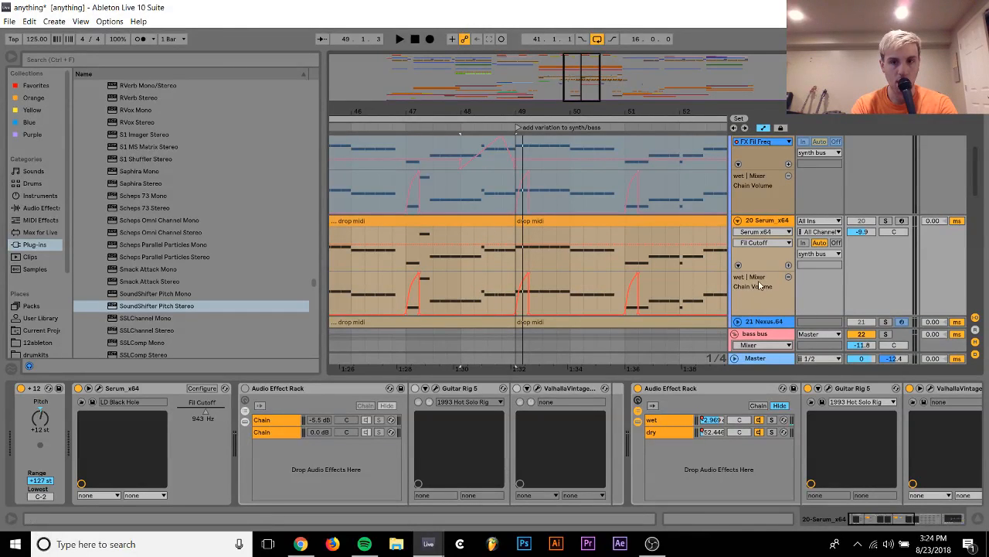
left_click(738, 266)
left_click(738, 165)
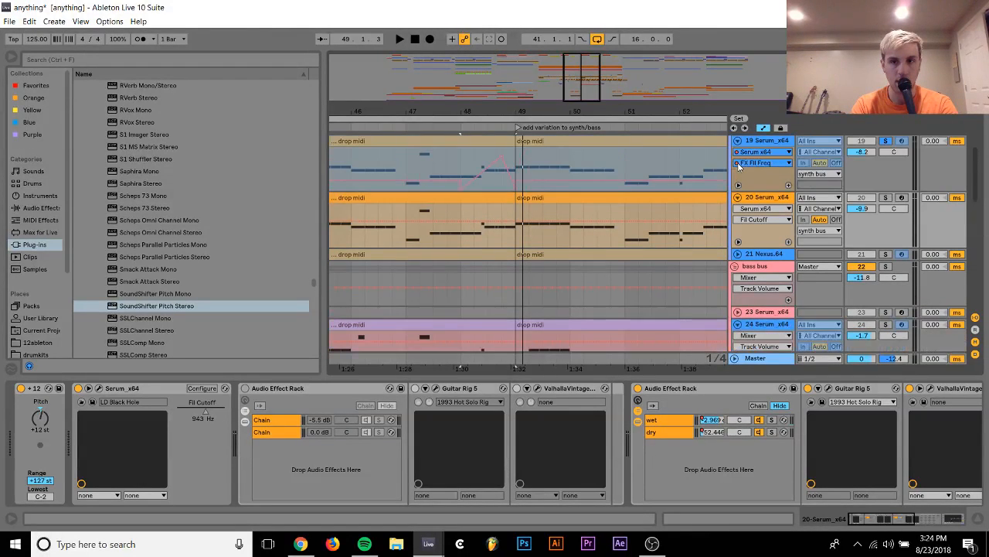
left_click(886, 197)
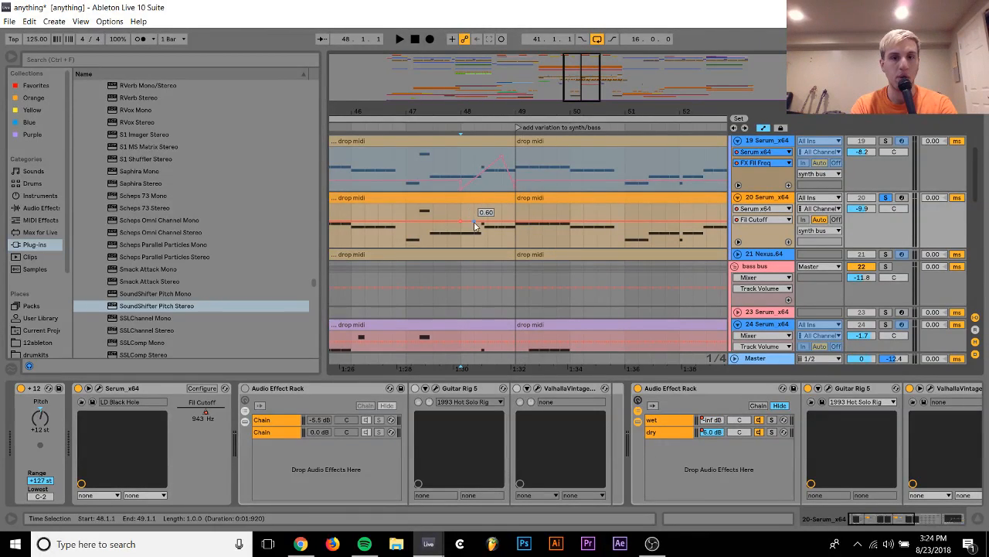
Shape track 20's Fil Cutoff automation to drop to about 0.11 at bar 48, then rise to a peak shortly before bar 49
left_click_drag(462, 225, 460, 247)
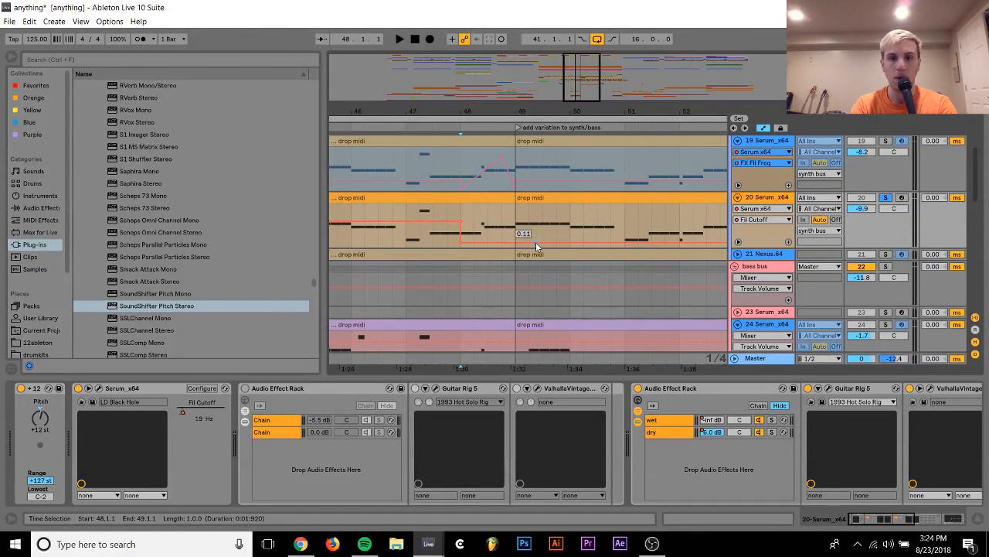
mouse_move(524, 245)
left_mouse_down()
mouse_move(524, 227)
mouse_move(516, 240)
mouse_move(503, 205)
left_mouse_up()
key("ctrl+z")
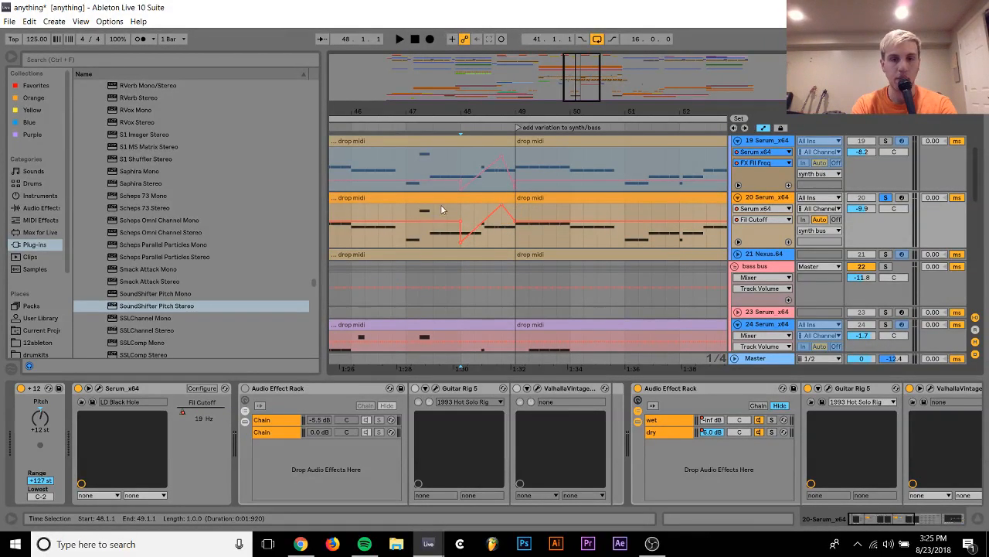
Audition track 20 from bar 47, bow the Fil Cutoff rise after bar 48 upward, and lower its bar 49 point to 0.00
left_click(409, 213)
key("space")
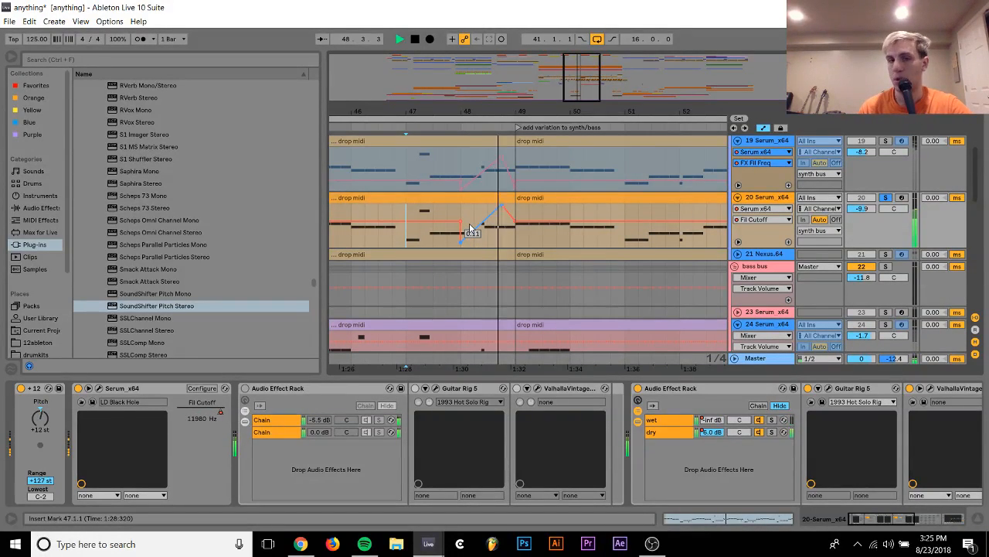
key("space")
key("space")
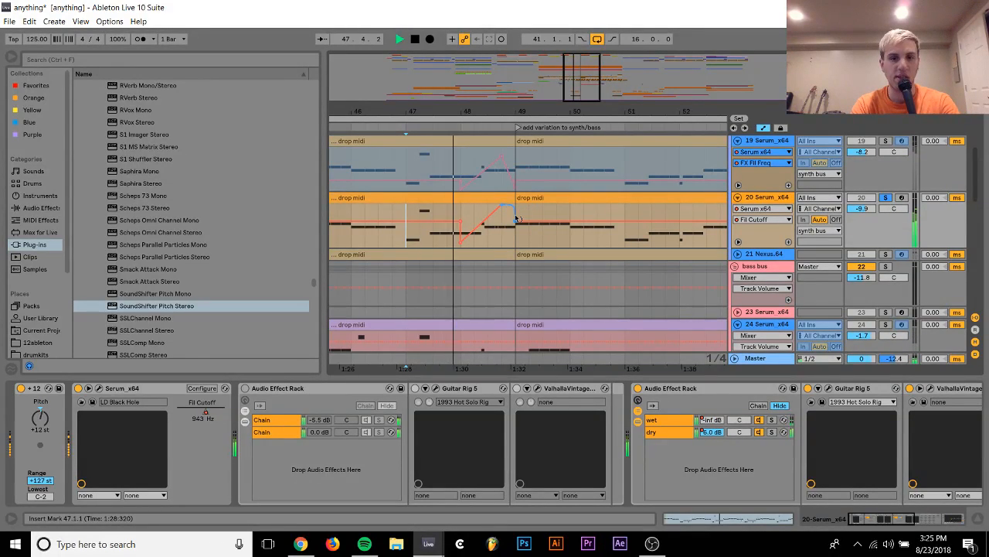
left_click_drag(501, 206, 484, 222)
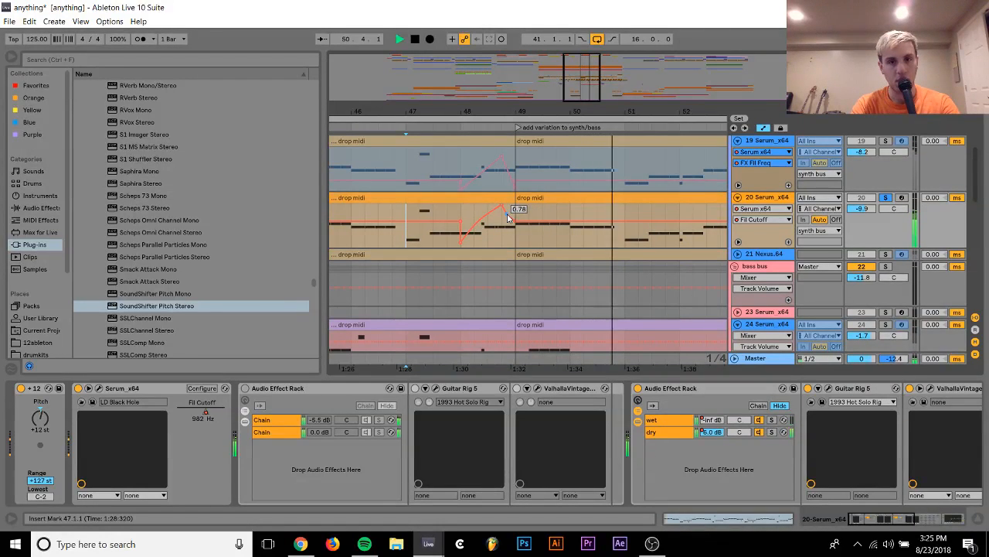
left_click_drag(508, 217, 516, 250)
key("space")
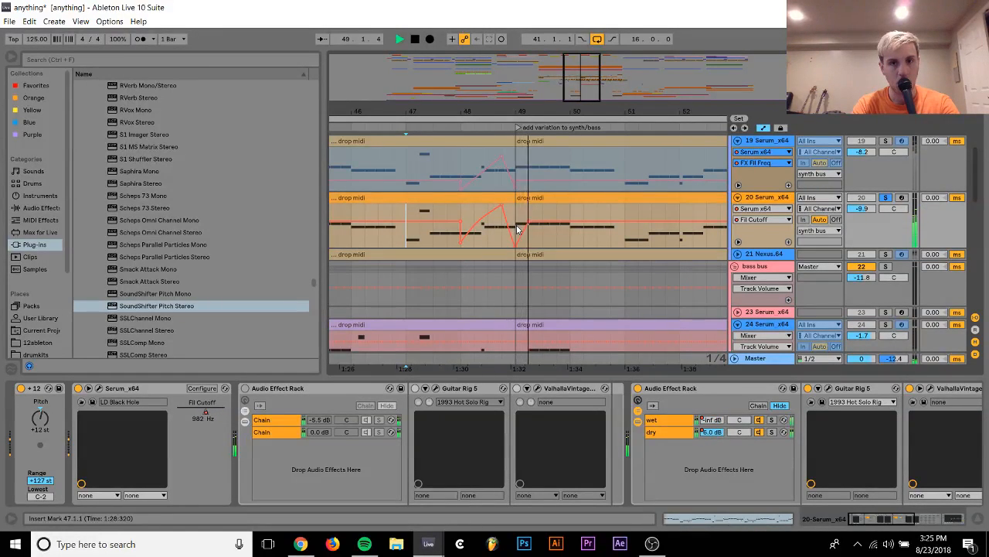
Lower track 20's Fil Cutoff peak before bar 49 to about 0.73 and bow its fall outward, checking by playback
left_click_drag(502, 206, 502, 214)
key("space")
key("space")
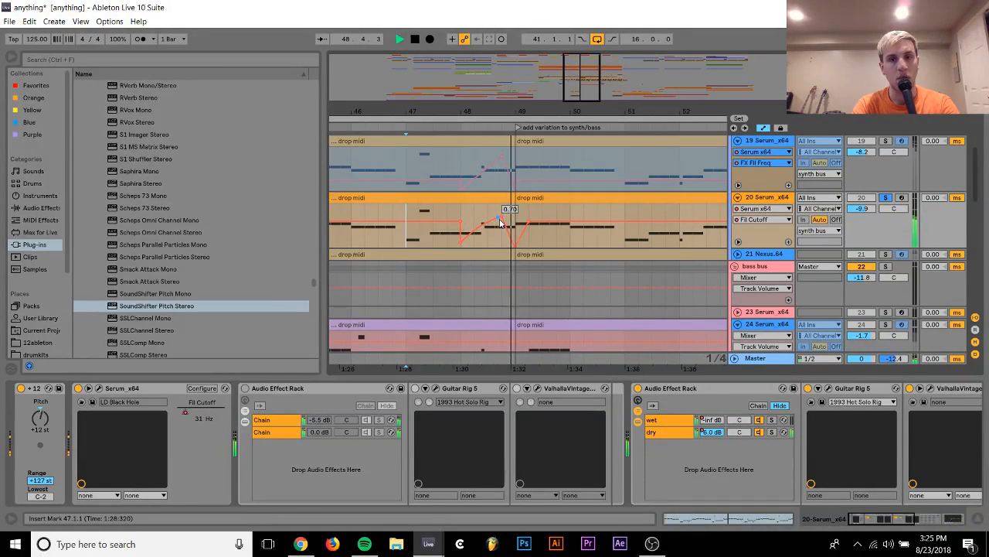
key("space")
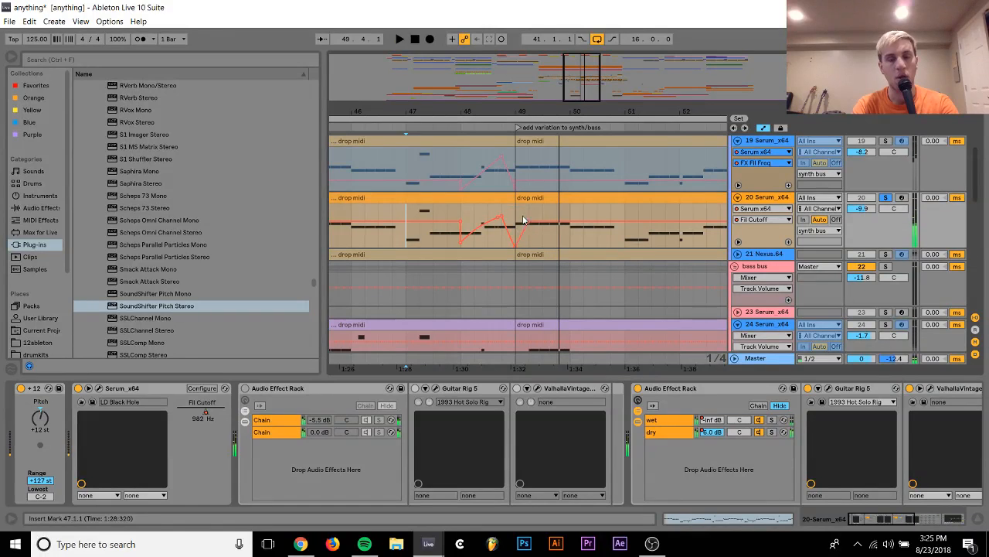
left_click(488, 234)
key("space")
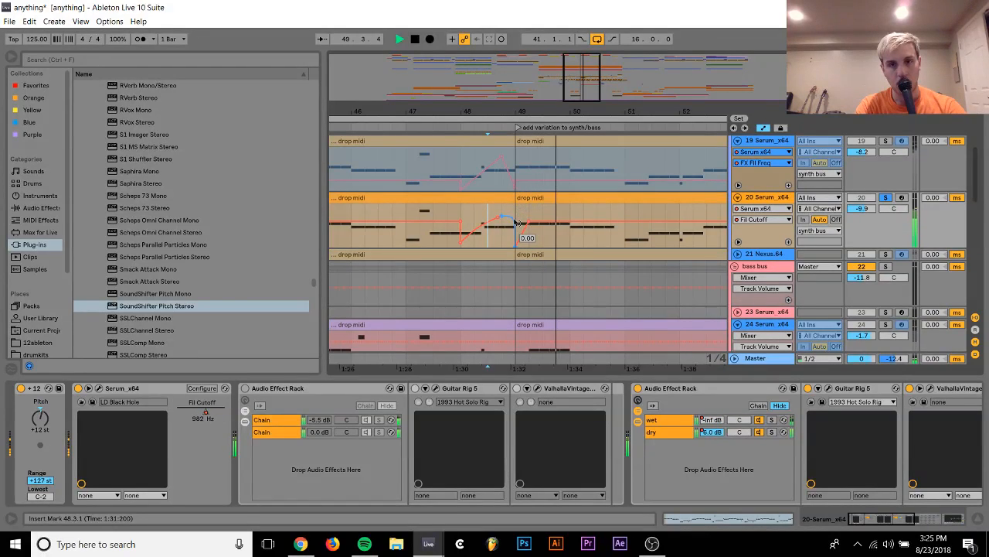
Stop playback and freeze Serum track 20
left_click(886, 191)
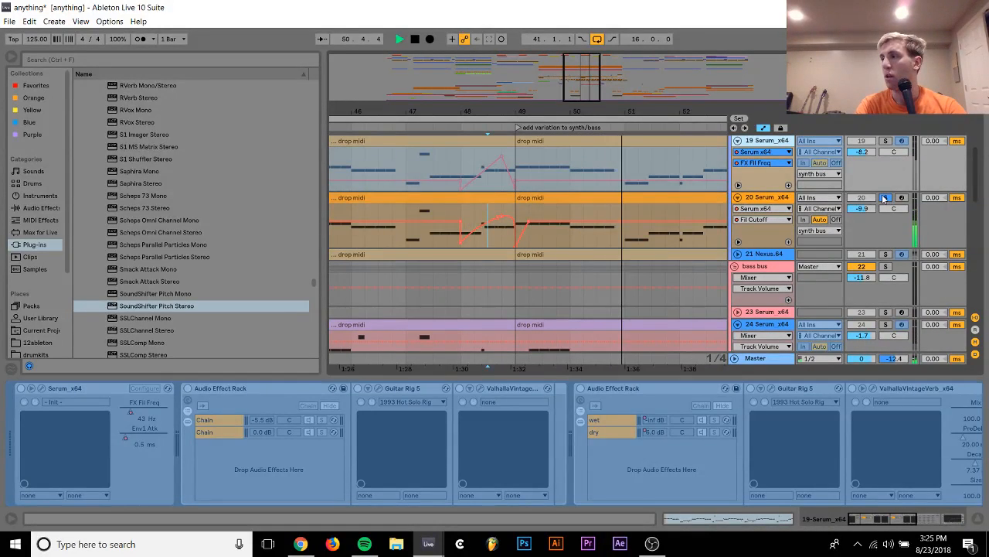
key("space")
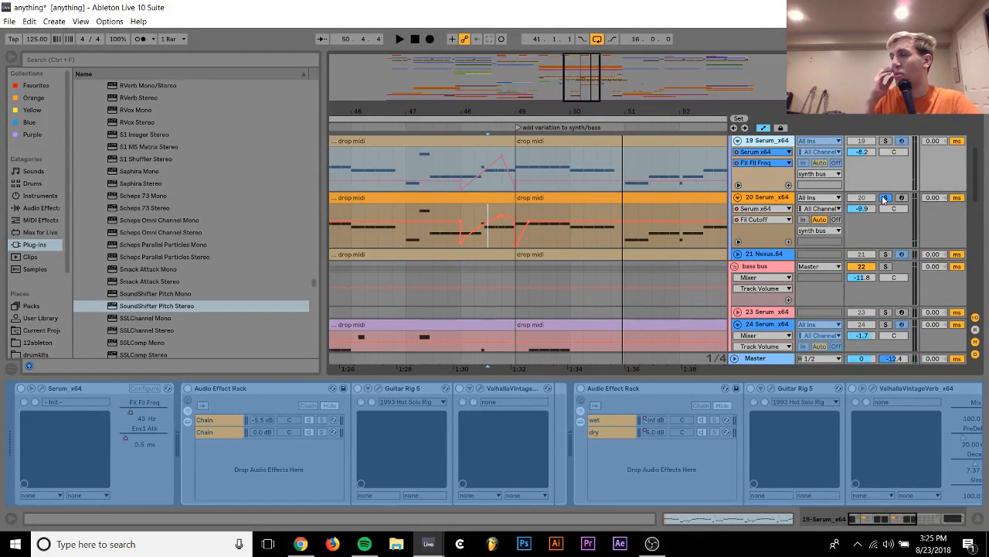
right_click(783, 204)
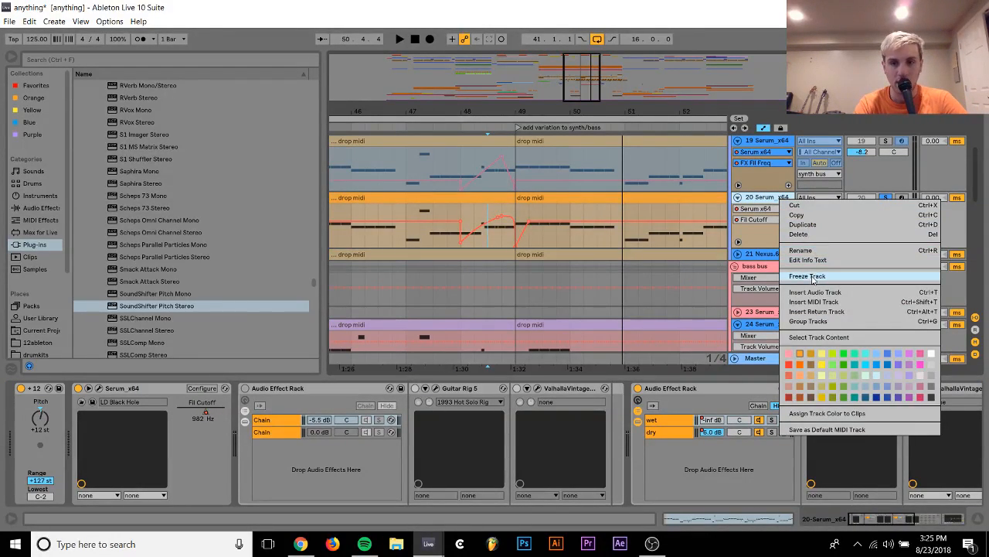
left_click(811, 276)
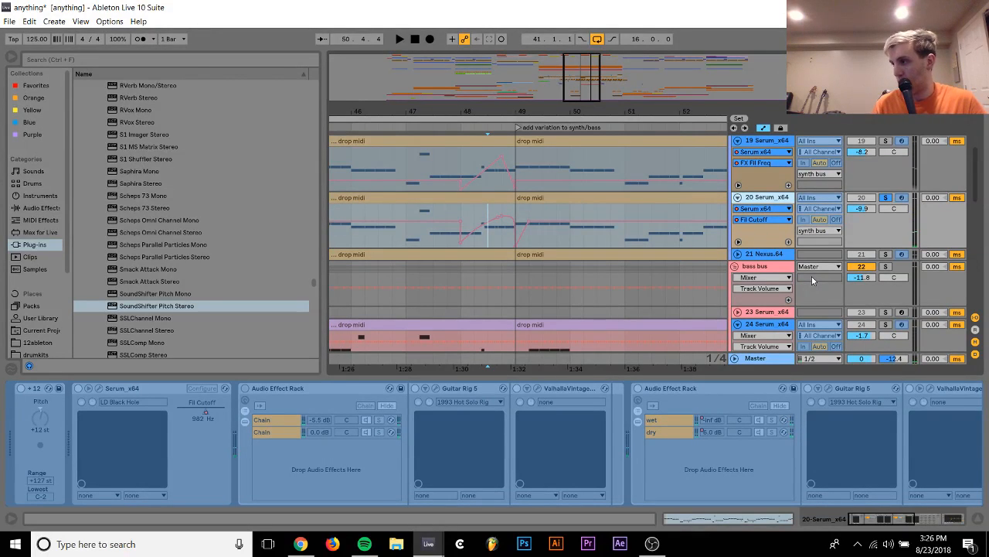
Unsolo track 20 during playback and set the track volumes to -7.0 dB on track 19 and -10.9 dB on track 20
key("space")
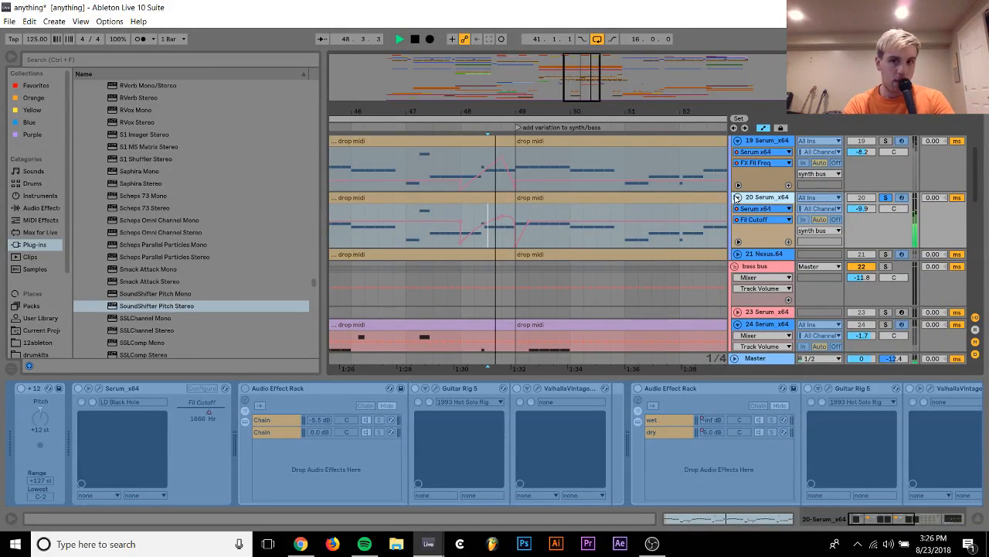
left_click(891, 197)
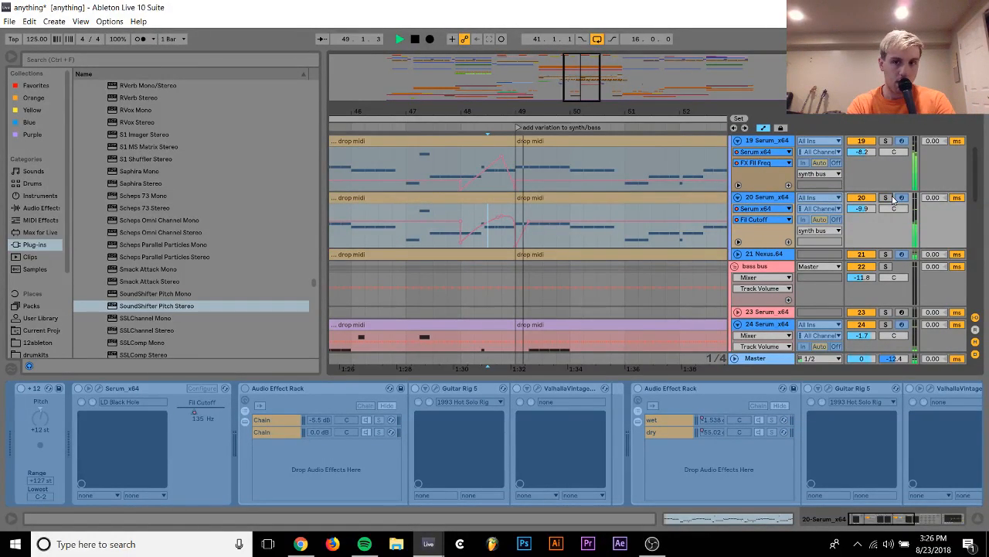
left_click_drag(435, 113, 435, 46)
left_click_drag(869, 153, 868, 146)
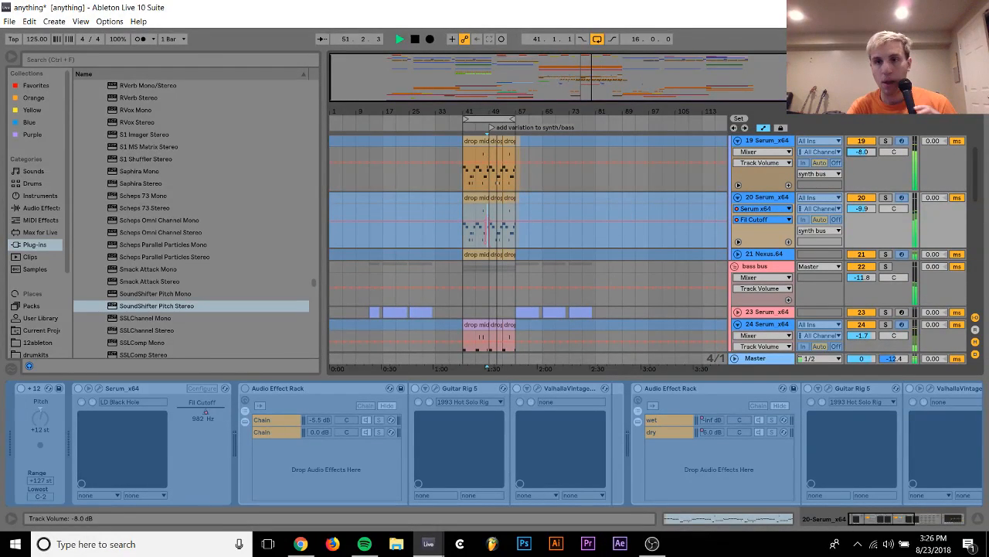
left_click(860, 155)
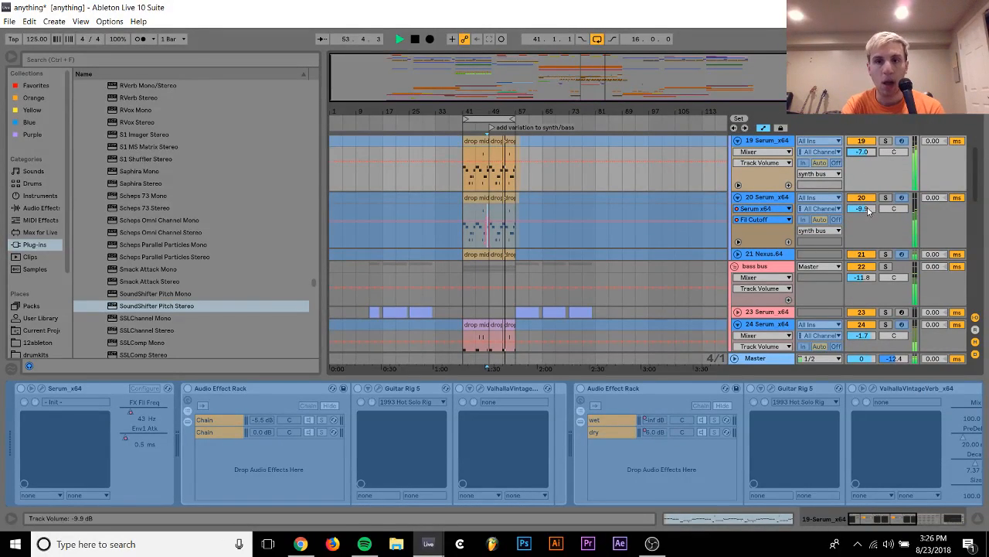
left_click_drag(869, 210, 868, 215)
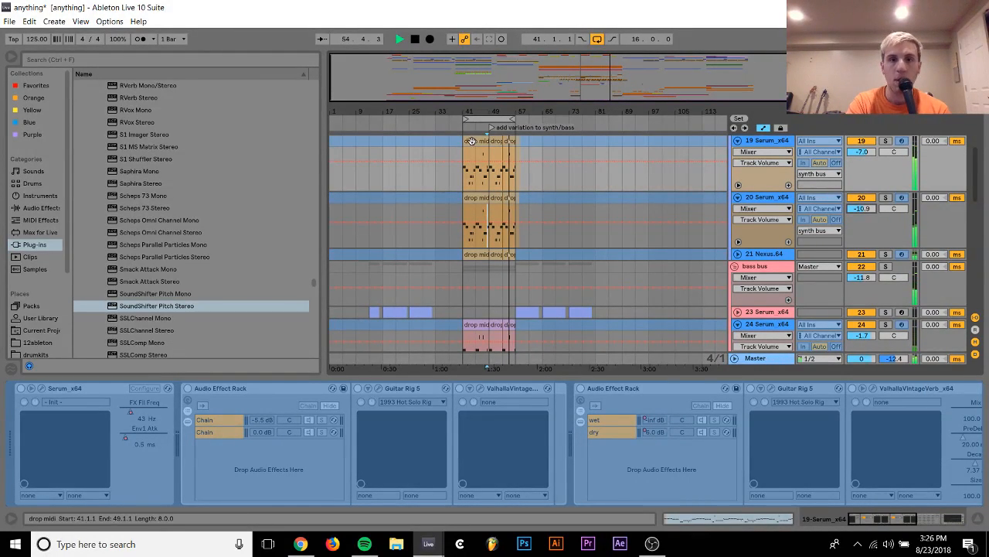
Solo Serum bass track 24 and raise its volume to 3.6 dB
scroll(924, 246, "down", 1)
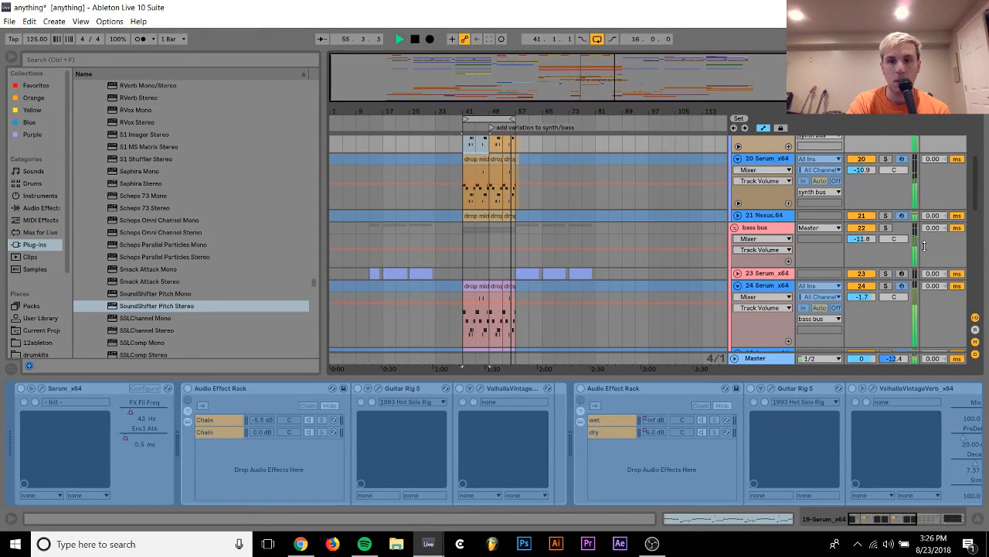
left_click(886, 273)
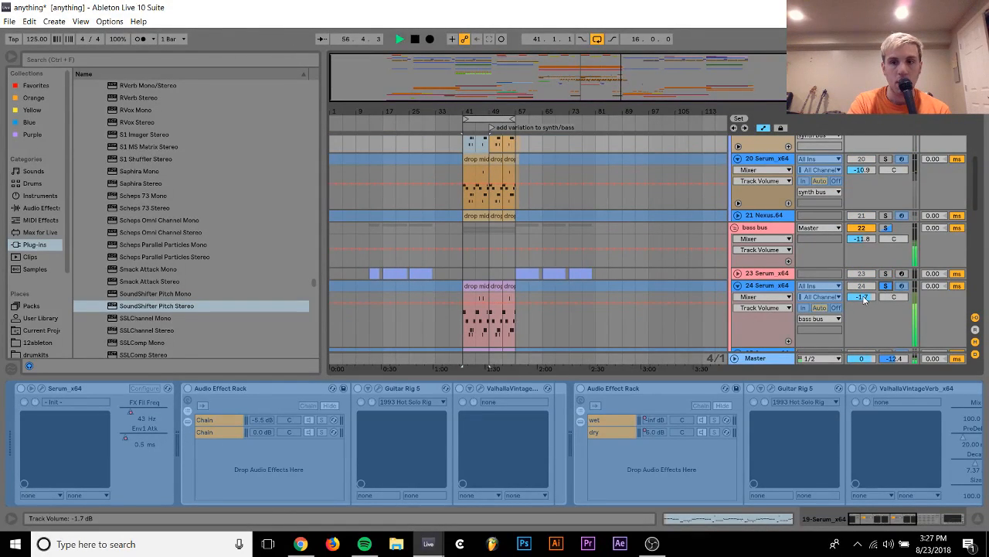
scroll(864, 300, "up", 5)
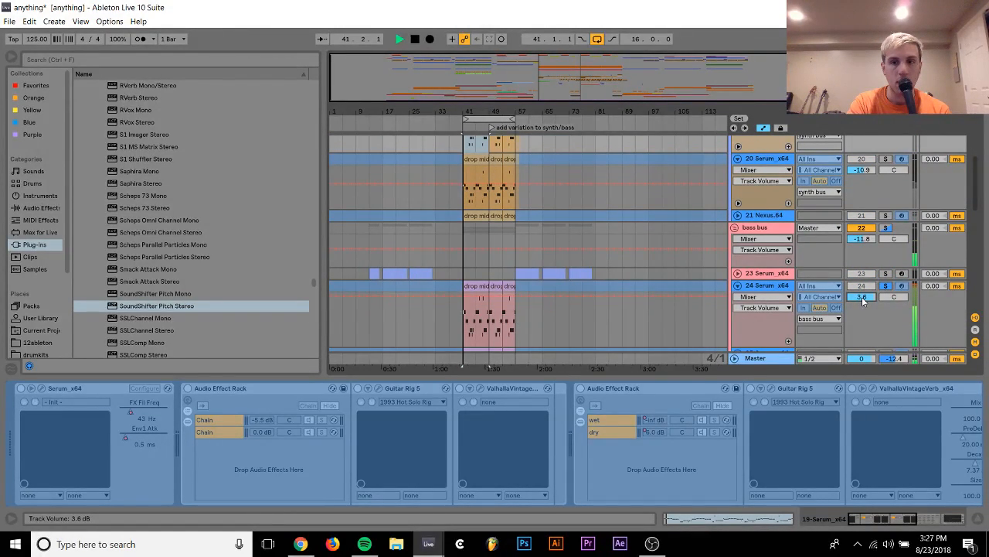
Enable the sub oscillator with Direct Out in bass track 24's Serum
left_click(761, 287)
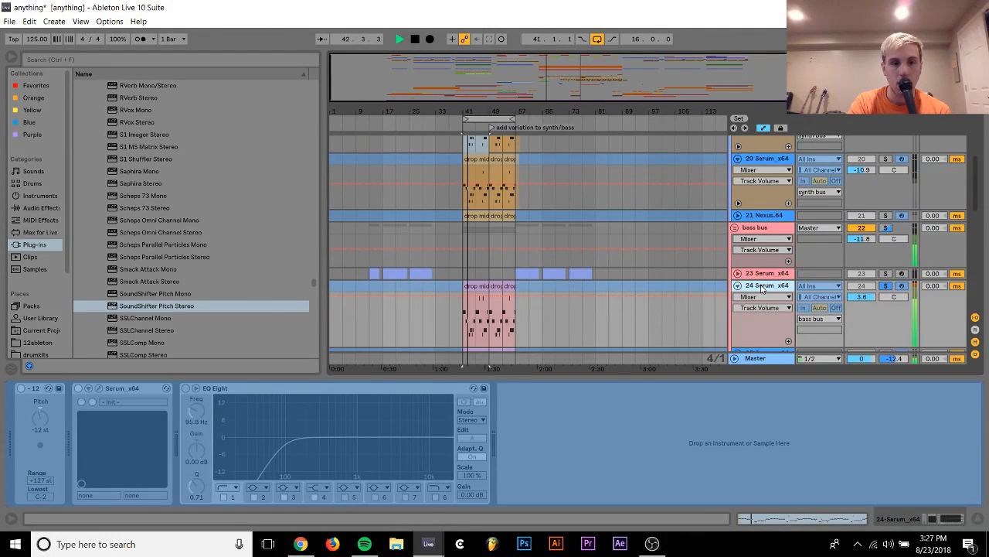
left_click(746, 169)
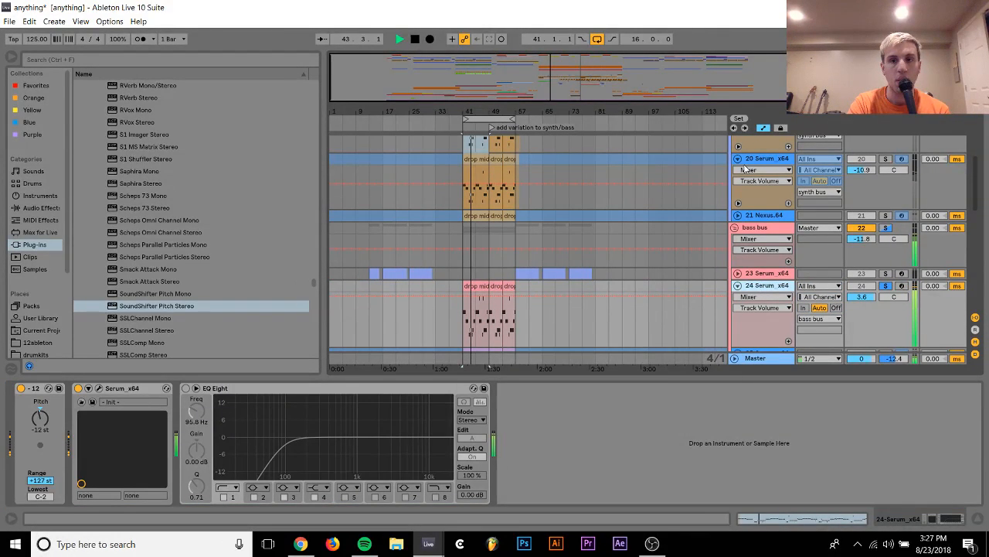
left_click(98, 388)
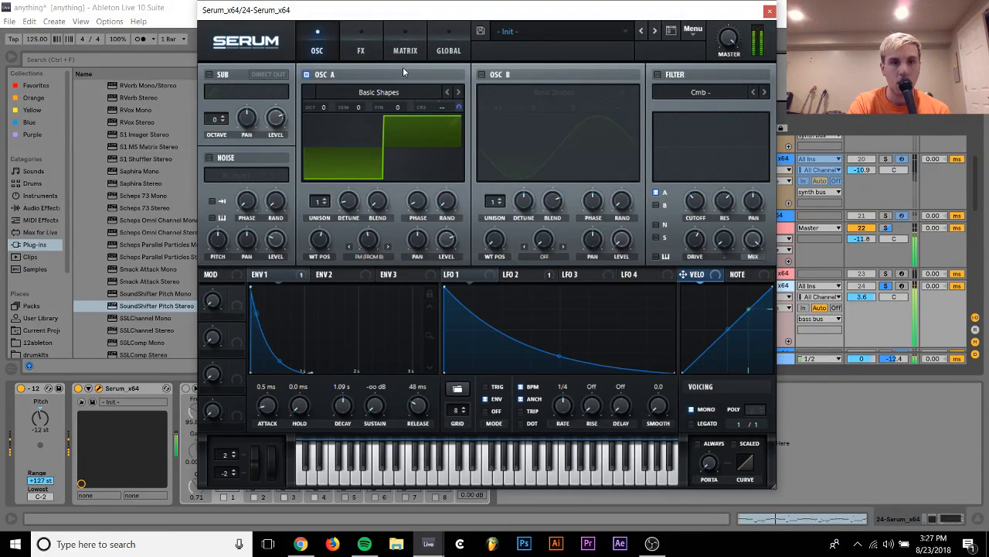
left_click(209, 74)
left_click(268, 75)
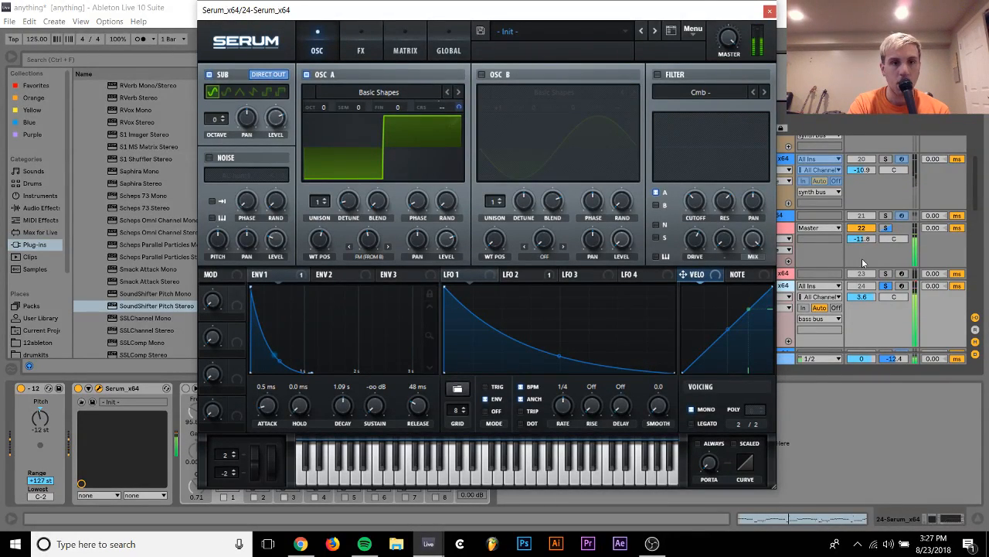
Unsolo bass track 24, set its volume to 1.0 dB, and close its Serum window
left_click(886, 287)
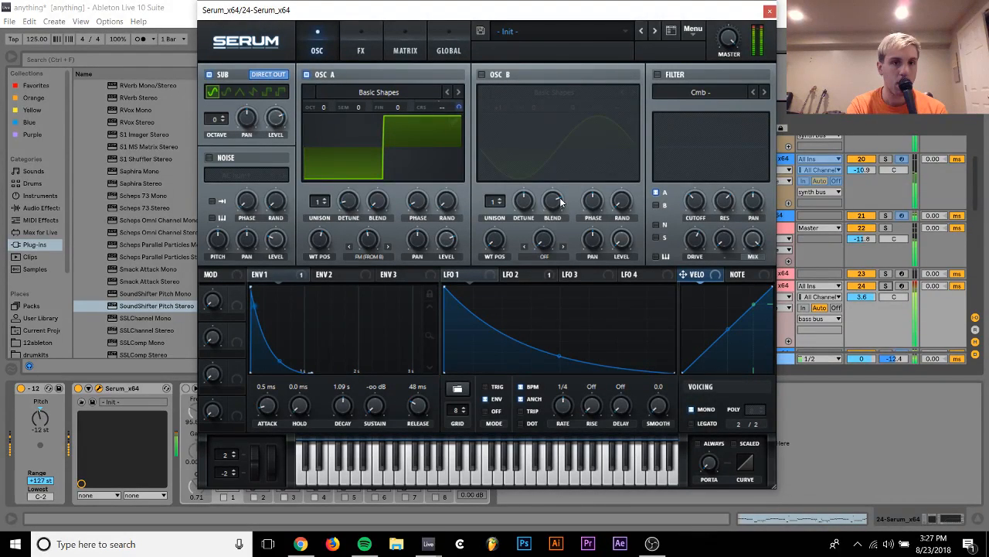
left_click(865, 298)
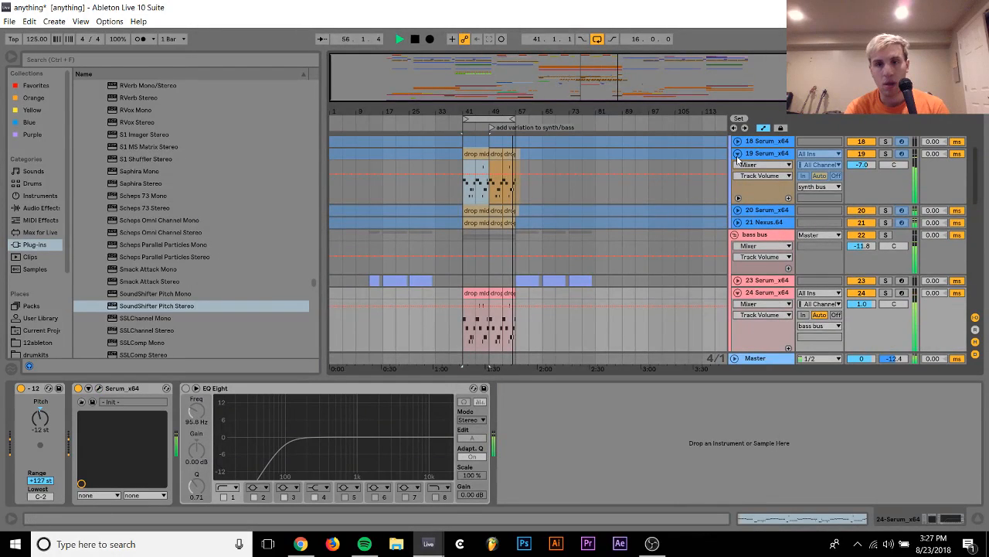
Fold the Serum tracks and the synth and bass bus groups, and set the synth bus volume to -11.8 dB
left_click(737, 154)
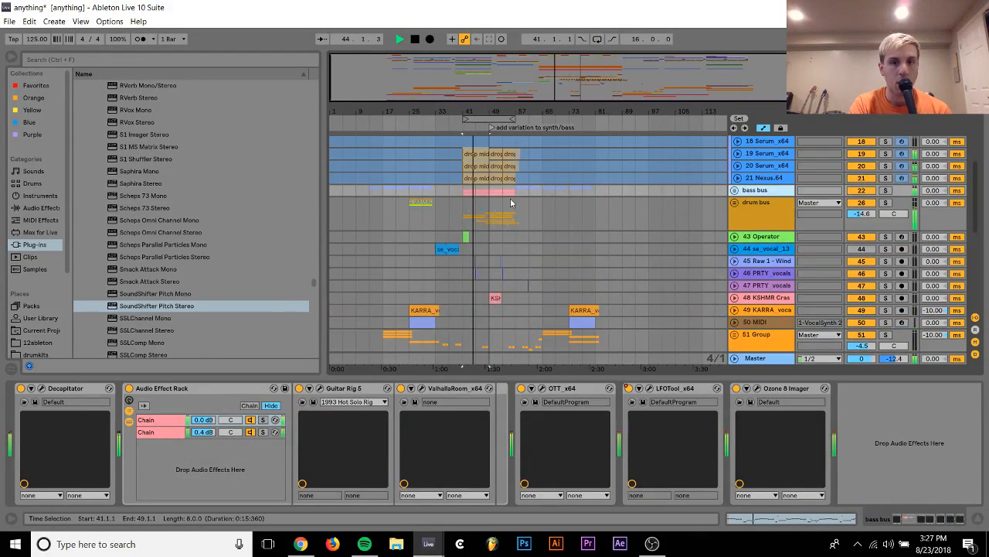
scroll(510, 199, "up", 3)
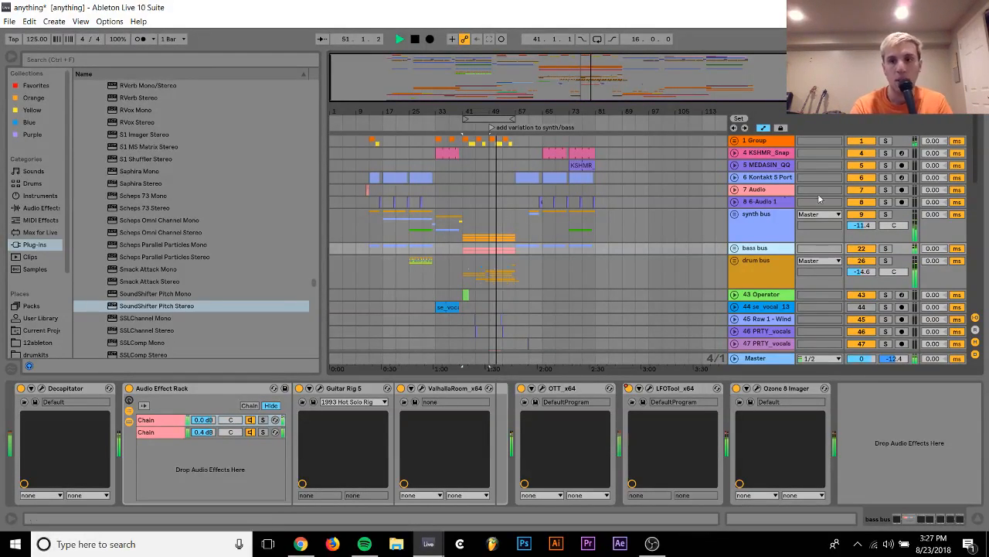
left_click_drag(867, 224, 867, 227)
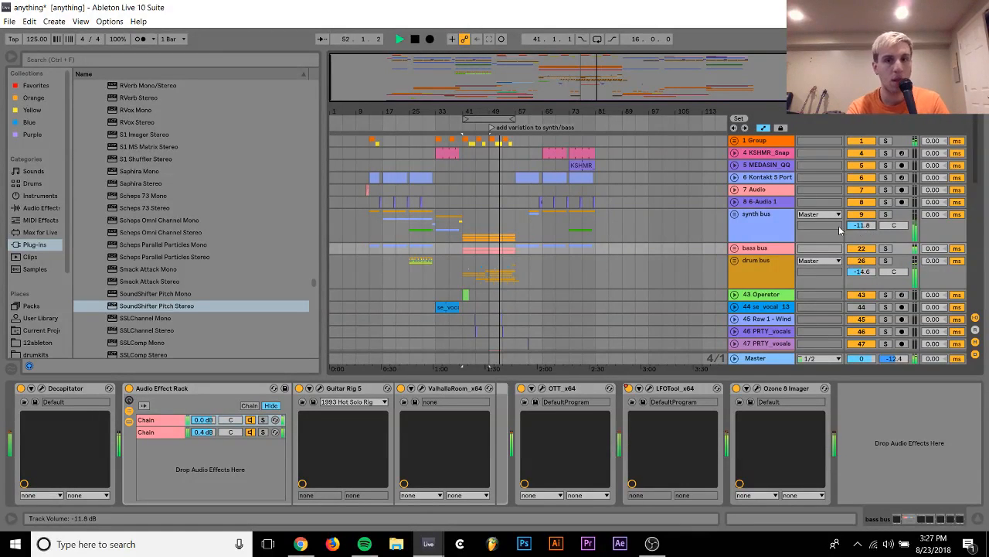
Unfold the drum bus and remove the closed hat's overhang from bar 57 to 58 on track 41
left_click(749, 266)
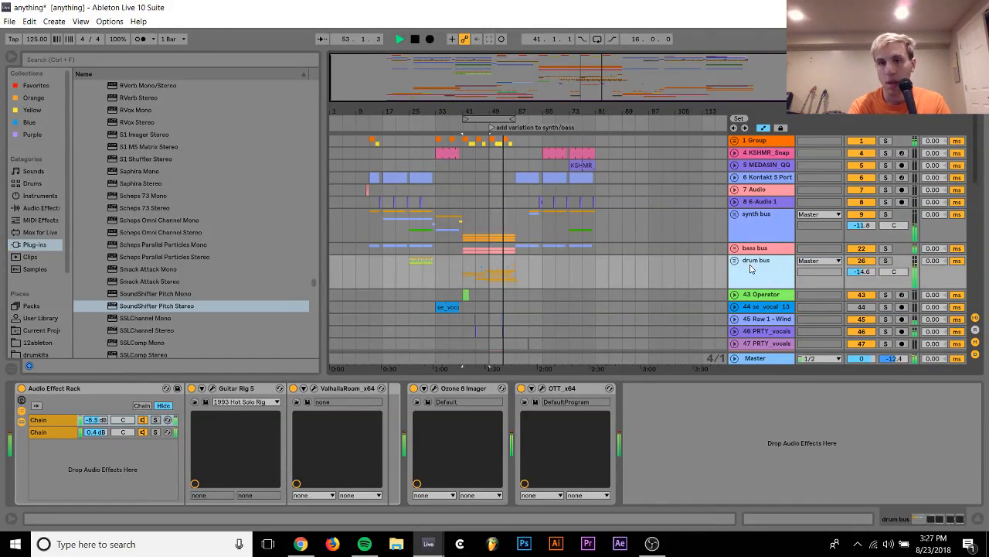
left_click(734, 263)
scroll(584, 297, "down", 5)
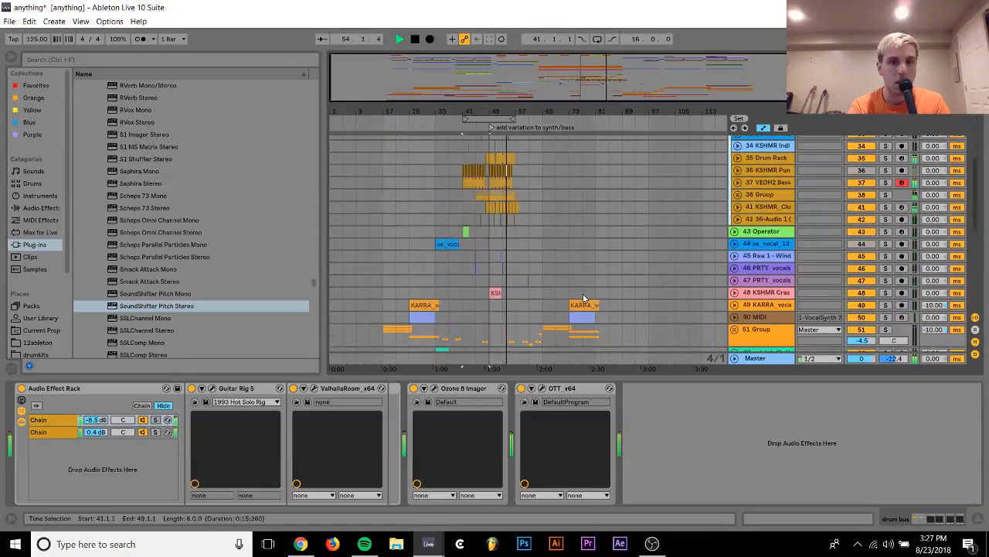
scroll(584, 297, "up", 5)
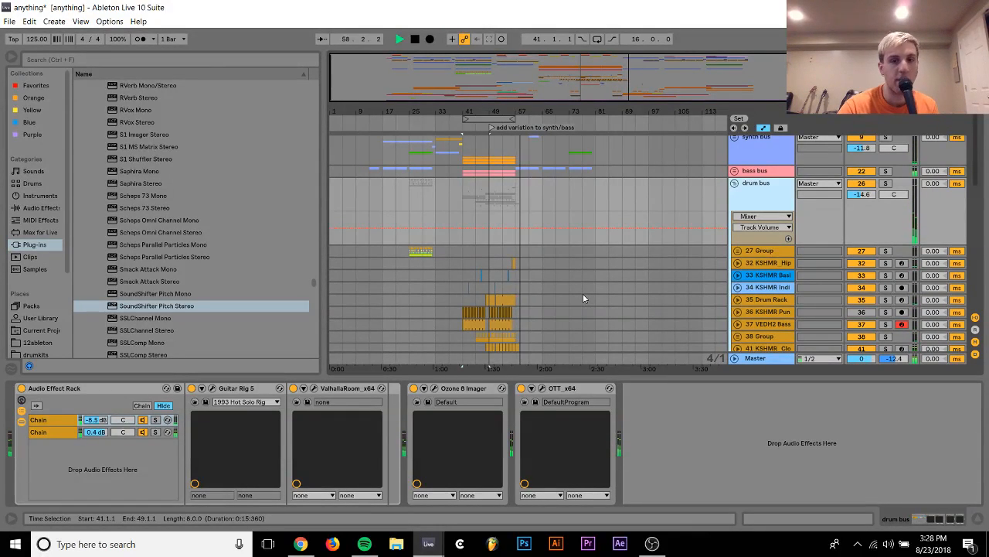
left_click_drag(523, 115, 517, 130)
key("space")
left_click(499, 347)
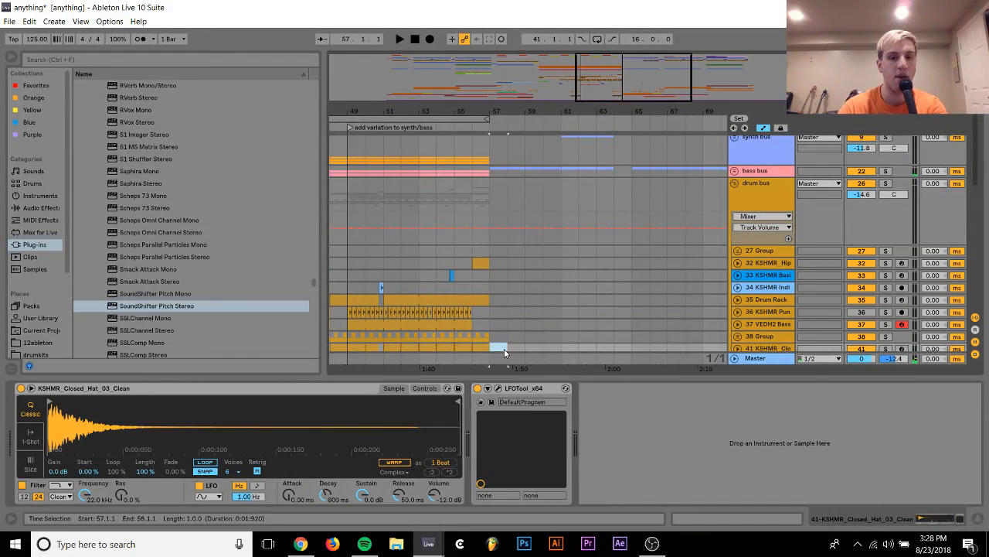
Play the end of the drop from bar 54 and fold the drum bus
left_click(429, 265)
key("space")
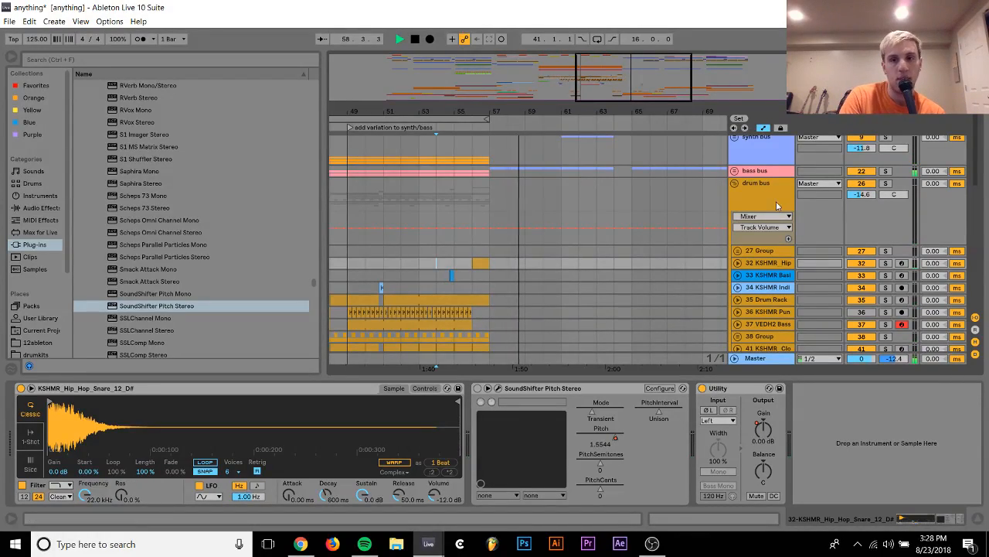
left_click(735, 183)
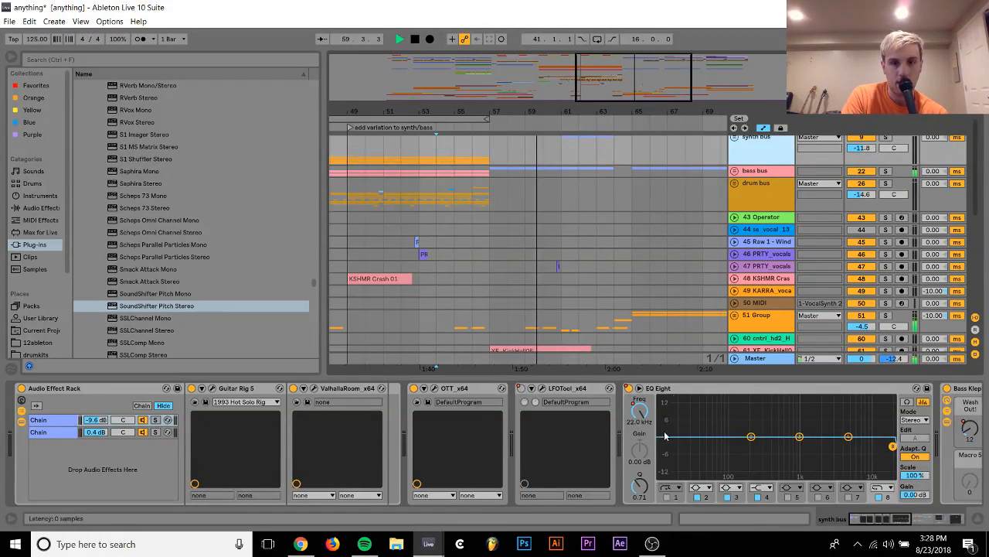
Show the Wash Out! macro automation on the synth bus and curve its descent from bar 57 to bar 61
scroll(664, 439, "down", 2)
scroll(664, 439, "down", 5)
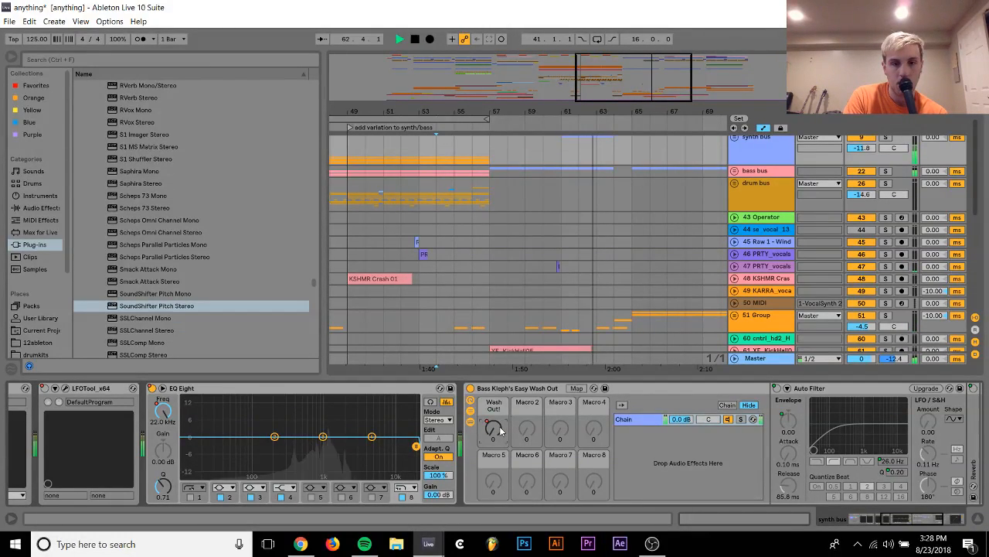
right_click(502, 433)
left_click(575, 155)
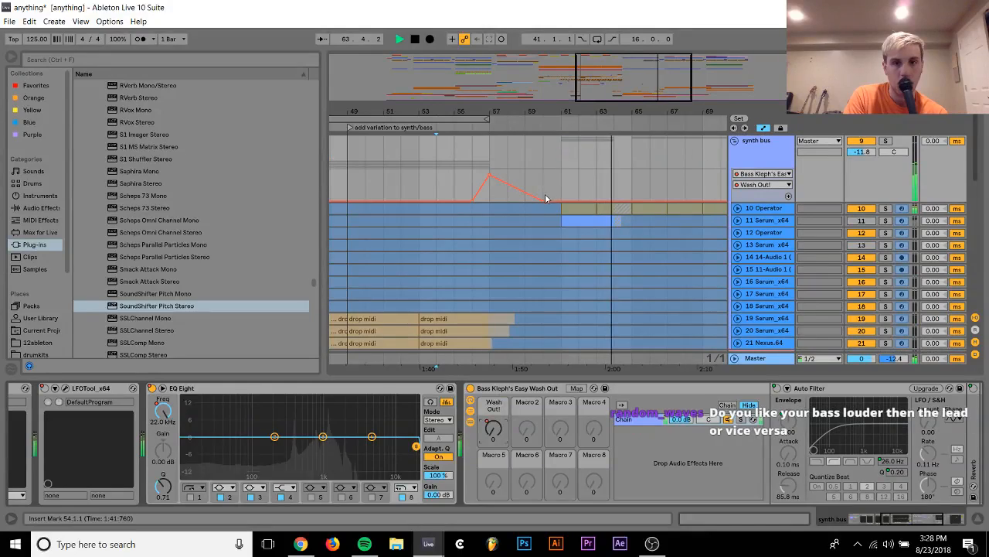
scroll(524, 198, "up", 3)
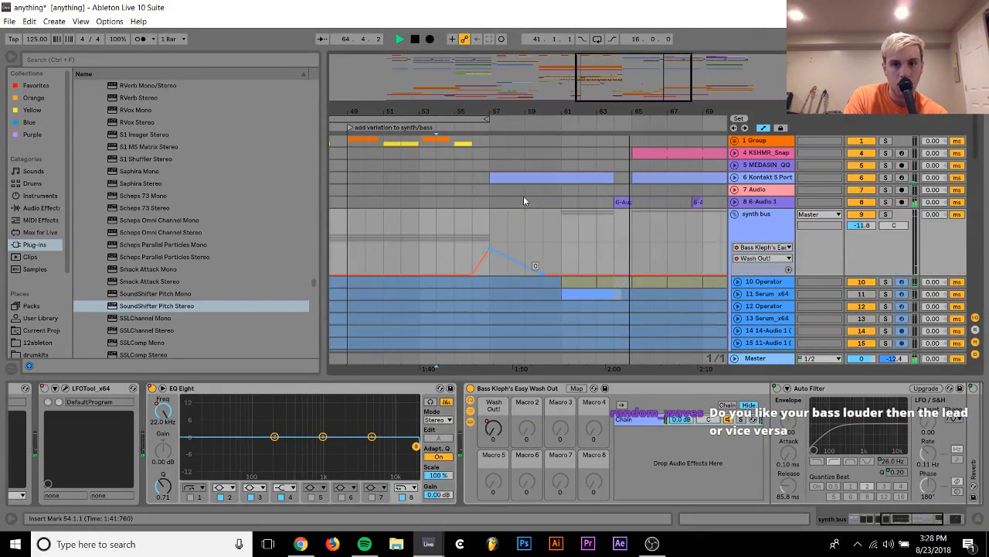
scroll(523, 200, "down", 1)
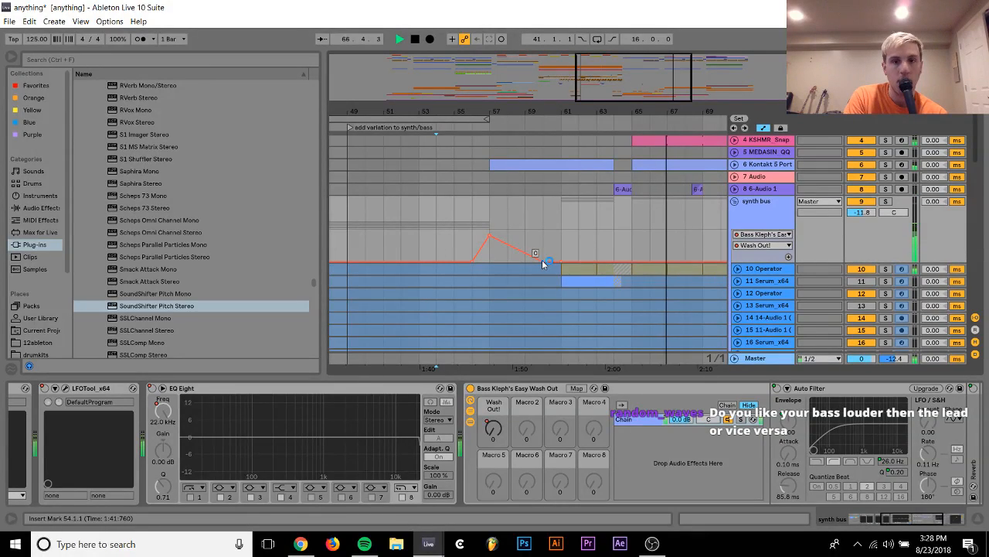
left_click_drag(541, 260, 535, 249)
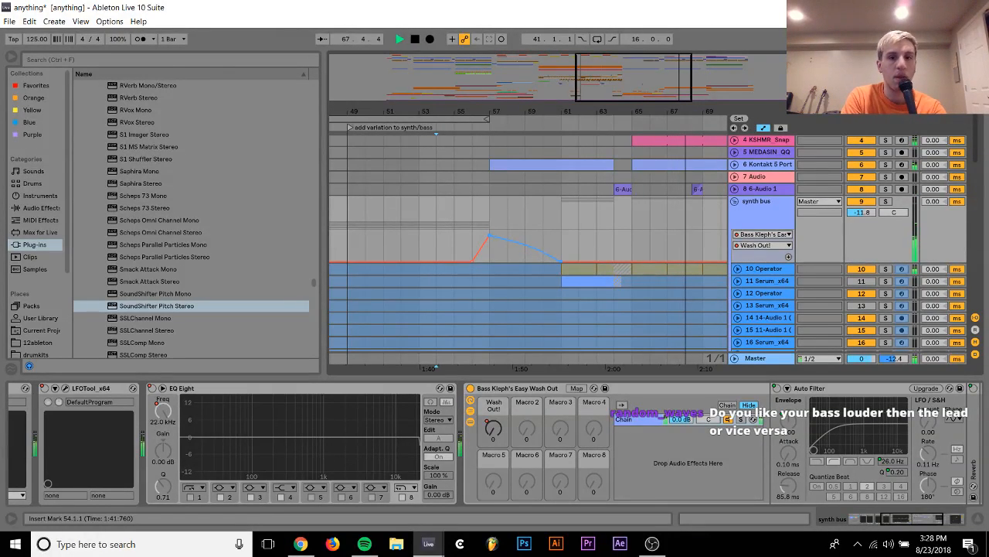
Play the transition from bar 55 and bend the Wash Out! curve to stay high until just before bar 61
left_click(454, 246)
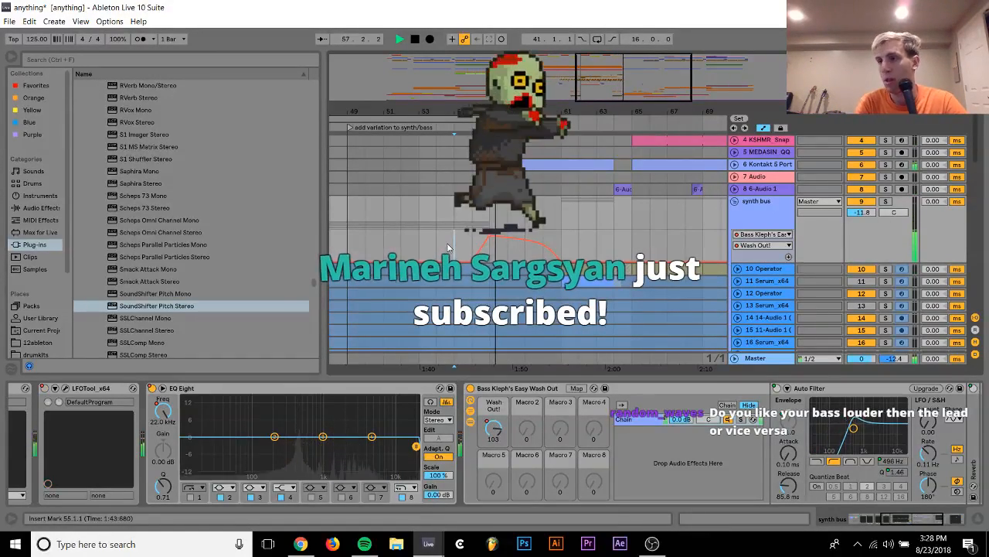
key("space")
key("space")
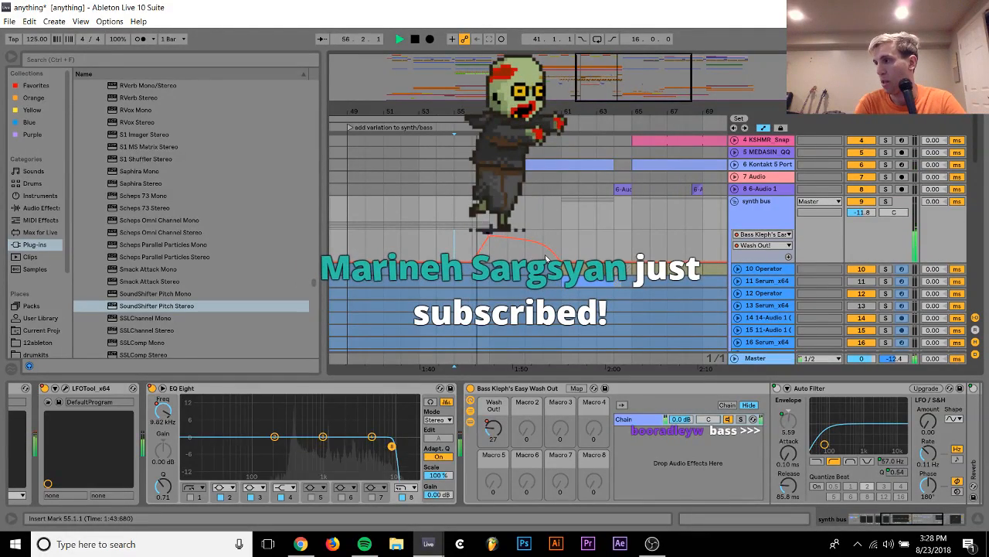
left_click_drag(543, 246, 551, 242)
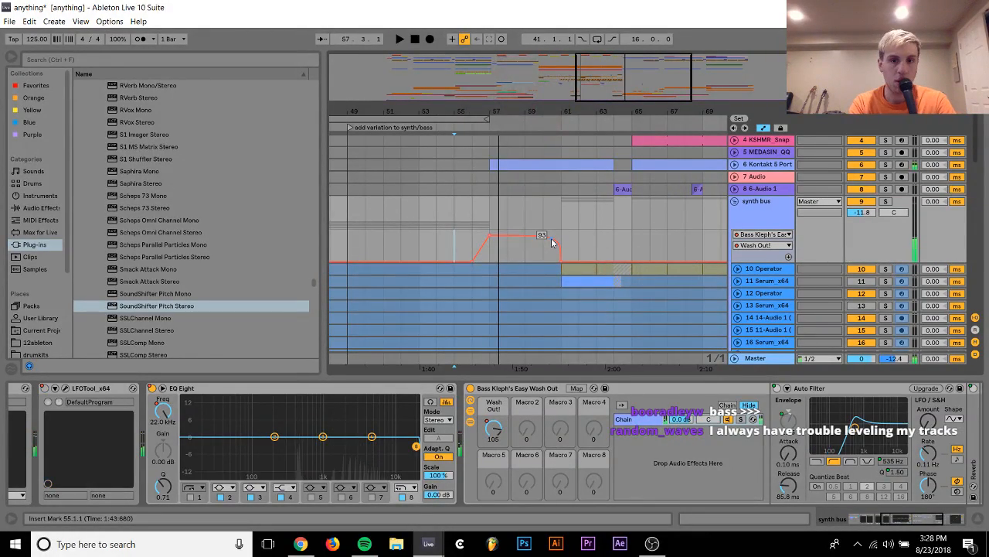
key("space")
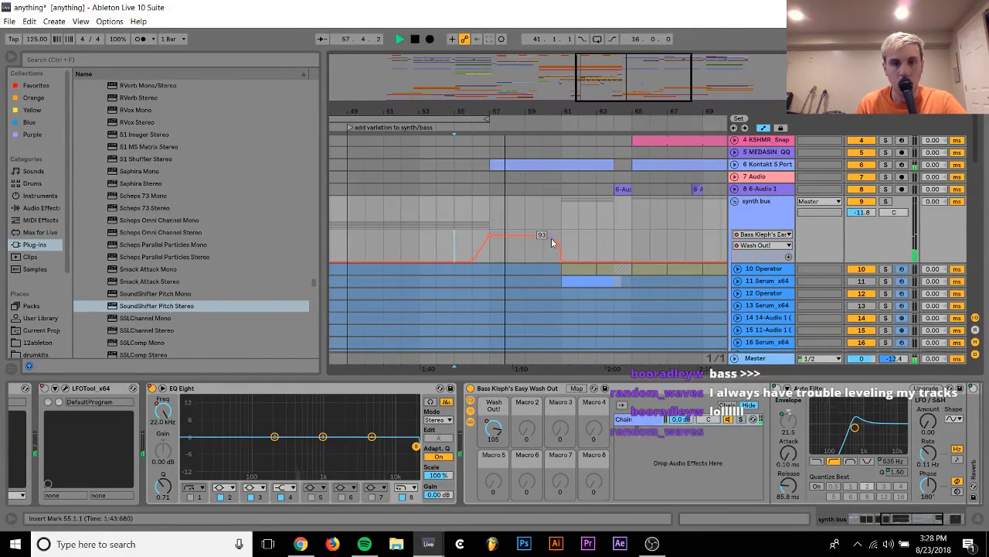
key("space")
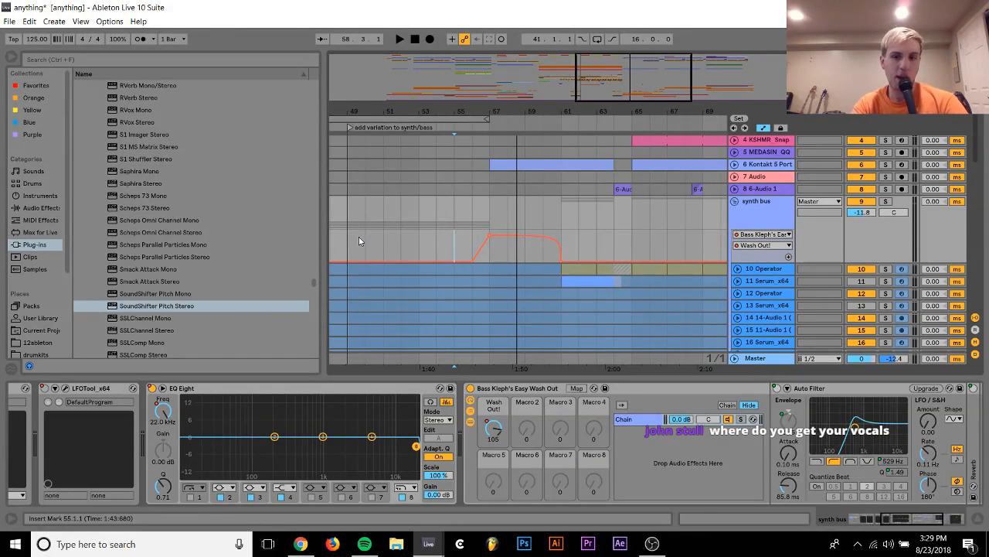
Add ValhallaRoom_x64 from the valhalla plug-in folder to the synth bus and close its window
scroll(114, 197, "up", 10)
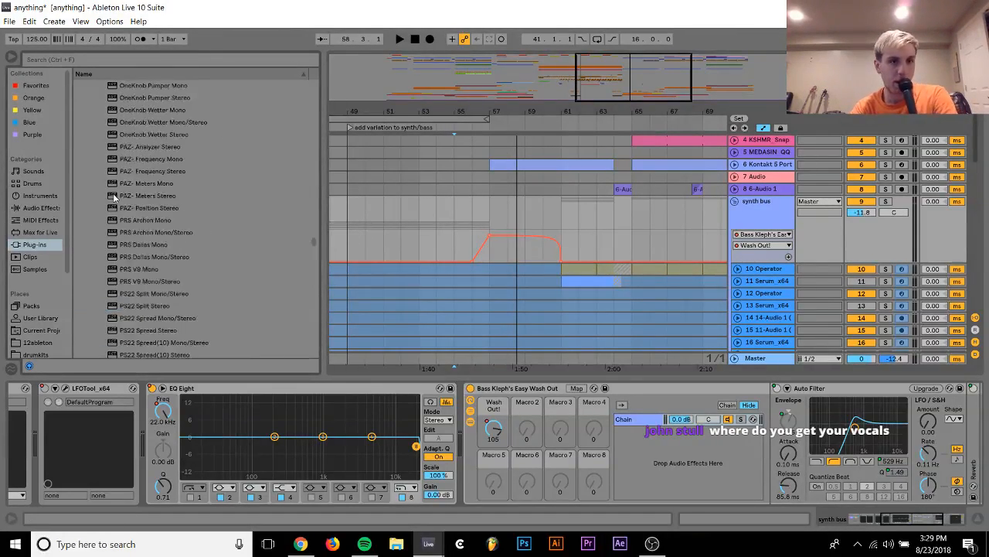
scroll(113, 197, "up", 15)
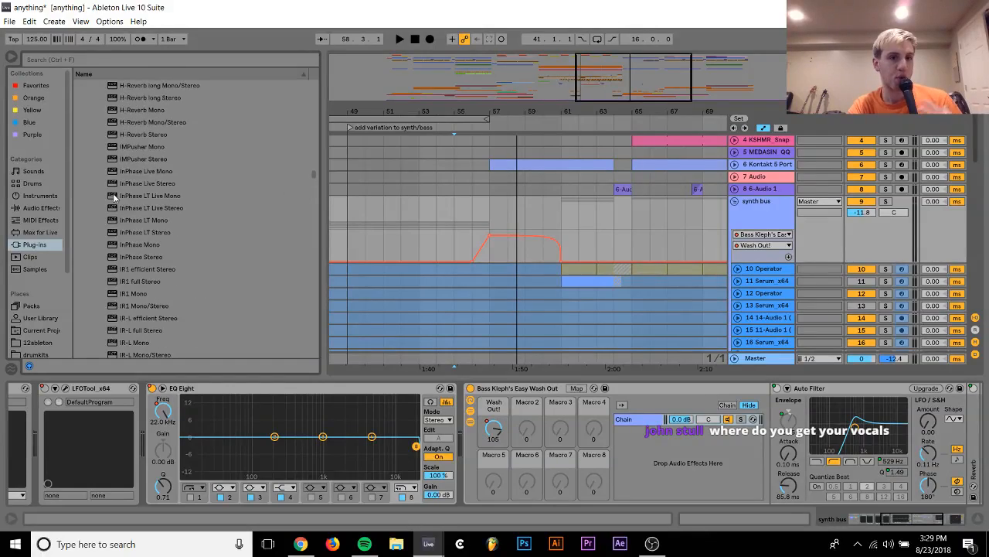
scroll(114, 197, "up", 1)
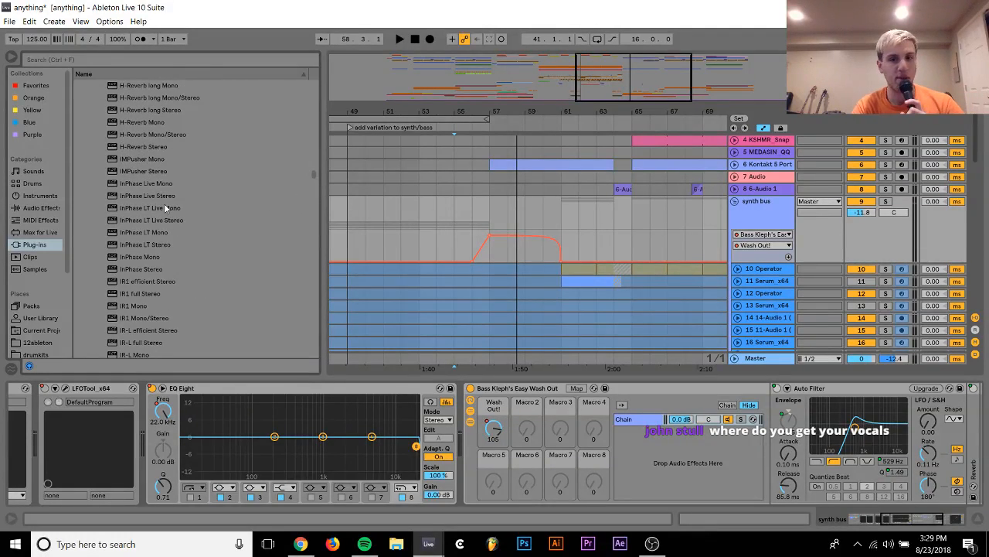
scroll(164, 203, "up", 2)
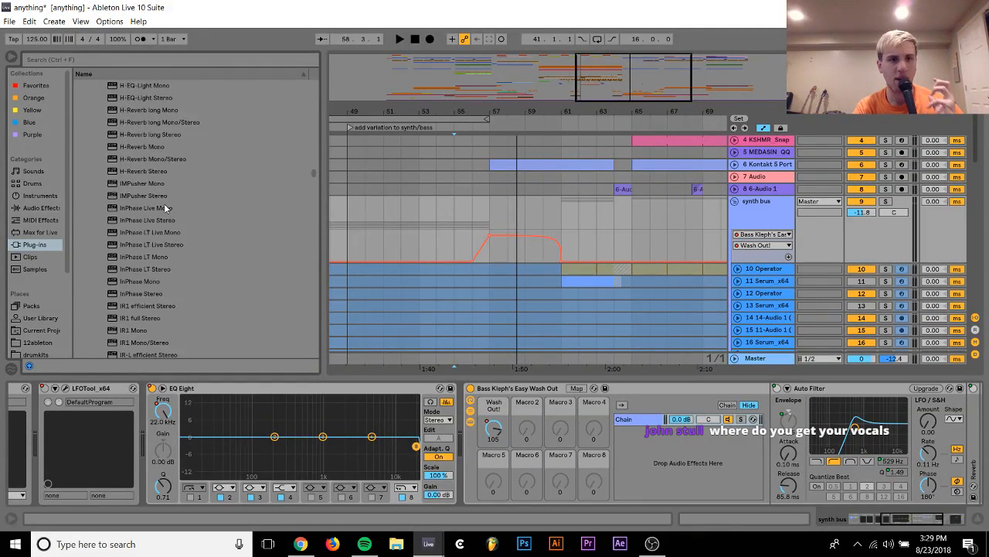
scroll(163, 207, "up", 15)
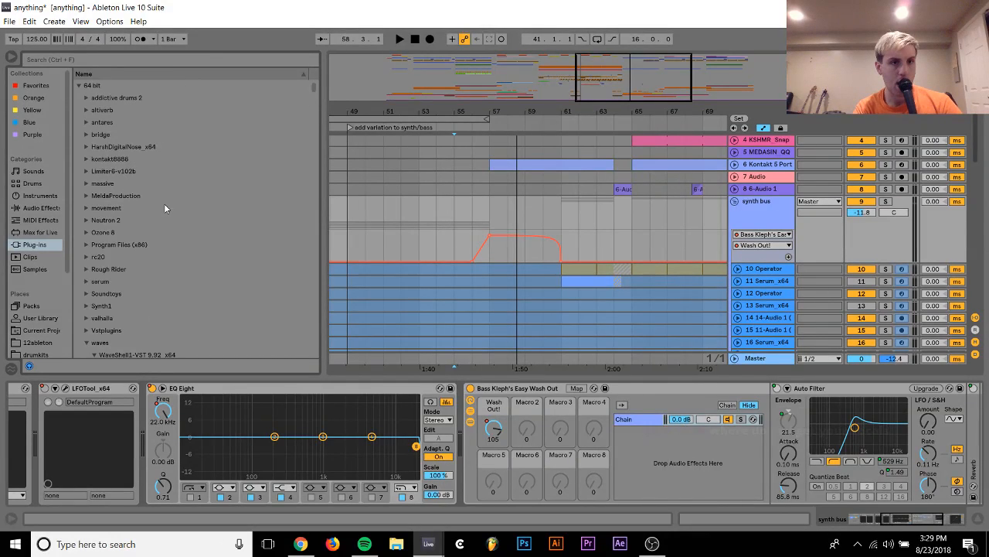
scroll(164, 208, "down", 4)
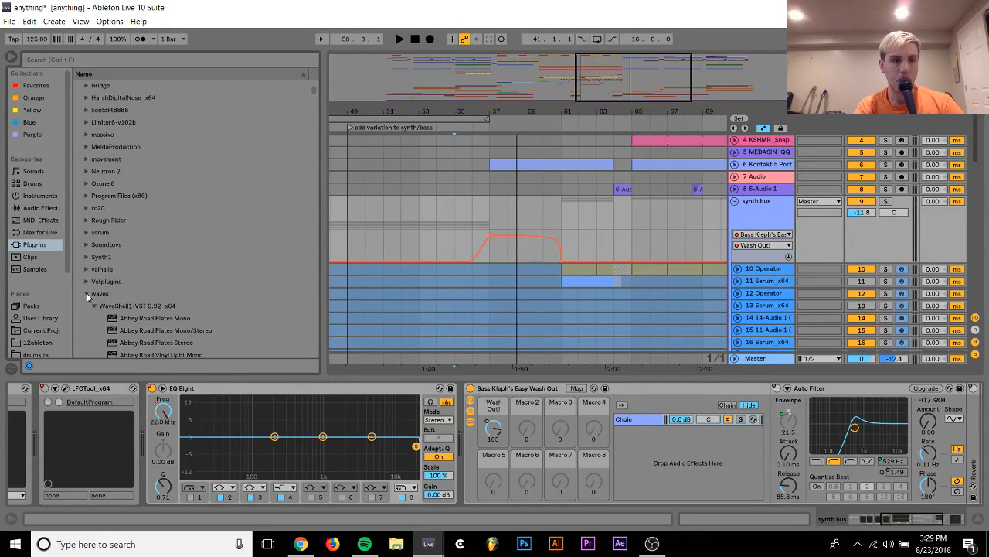
left_click(86, 269)
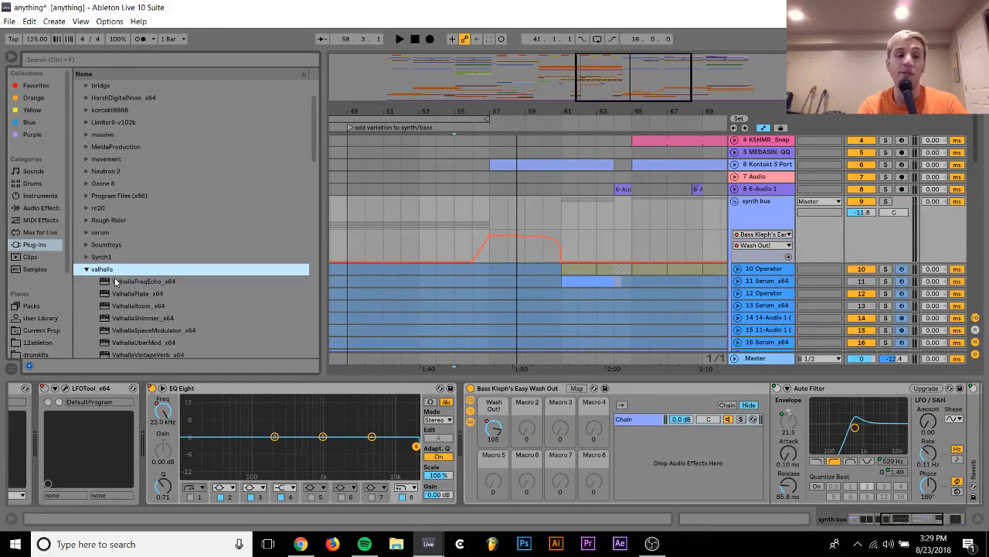
scroll(118, 316, "down", 3)
double_click(137, 270)
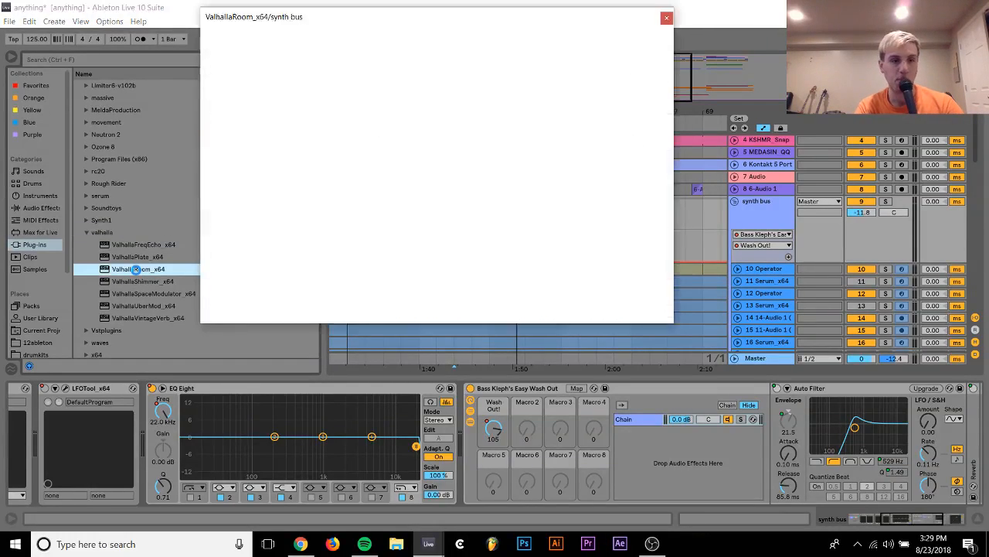
left_click(666, 18)
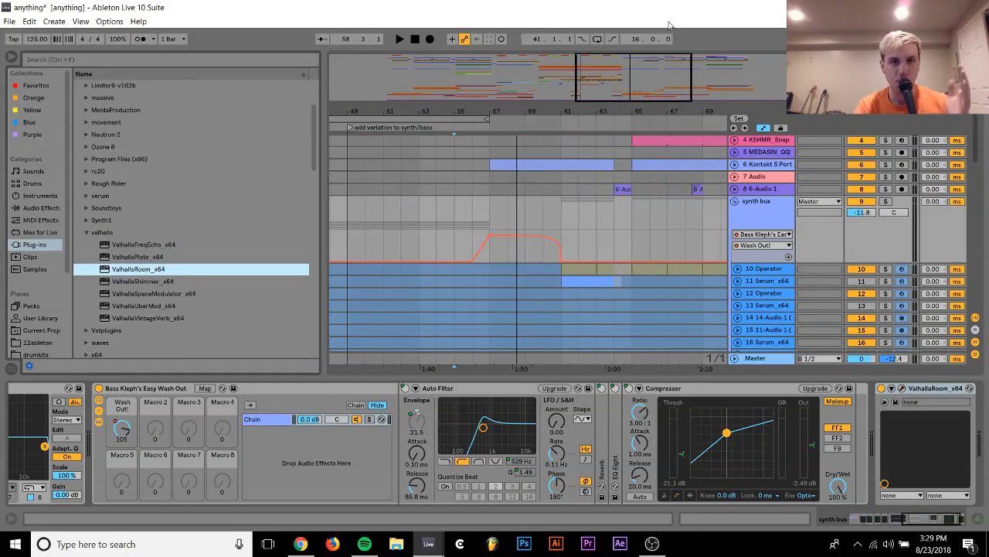
Set ValhallaRoom's mix to 0% and automate it up to about 82% at bar 57, held until bar 60, returning to zero at bar 61
left_click(923, 395)
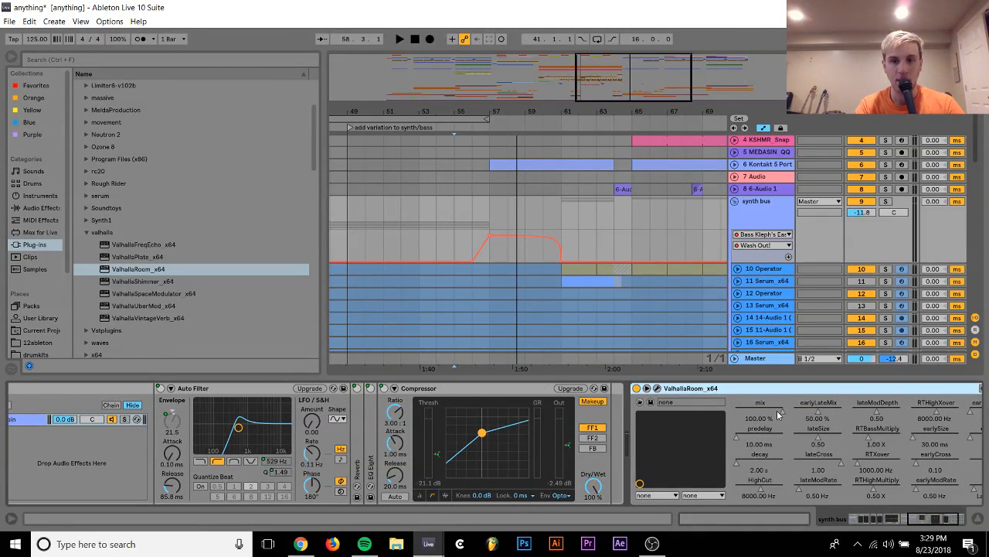
left_click_drag(779, 415, 770, 415)
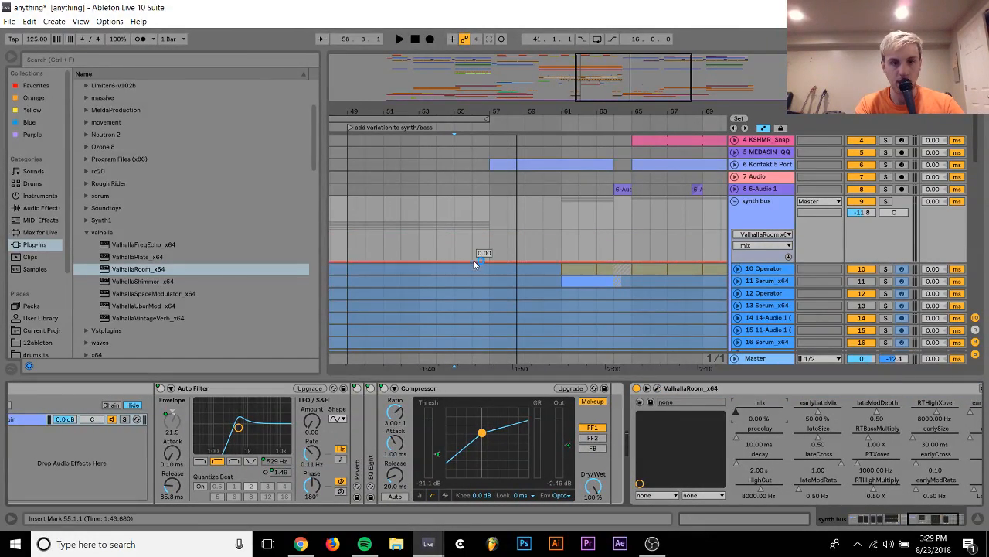
left_click_drag(489, 260, 487, 235)
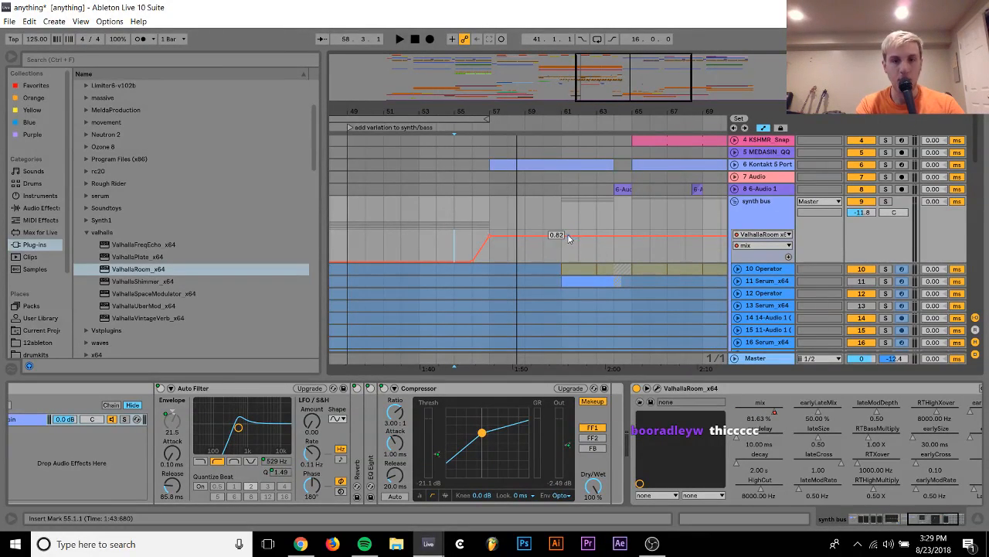
left_click_drag(564, 236, 543, 235)
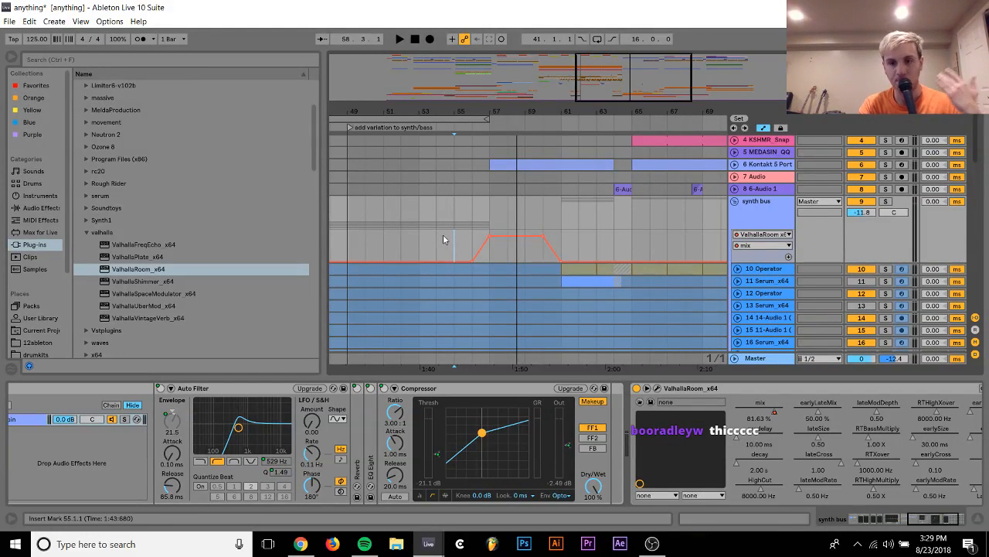
Set ValhallaRoom's decay to 6.03 s, close its window, and fold the synth bus
left_click(657, 388)
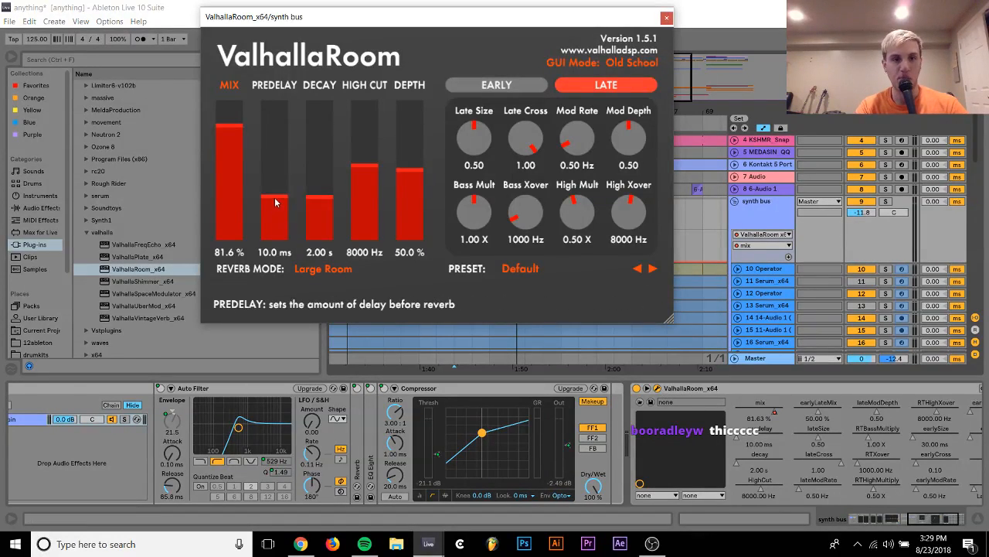
left_click(319, 184)
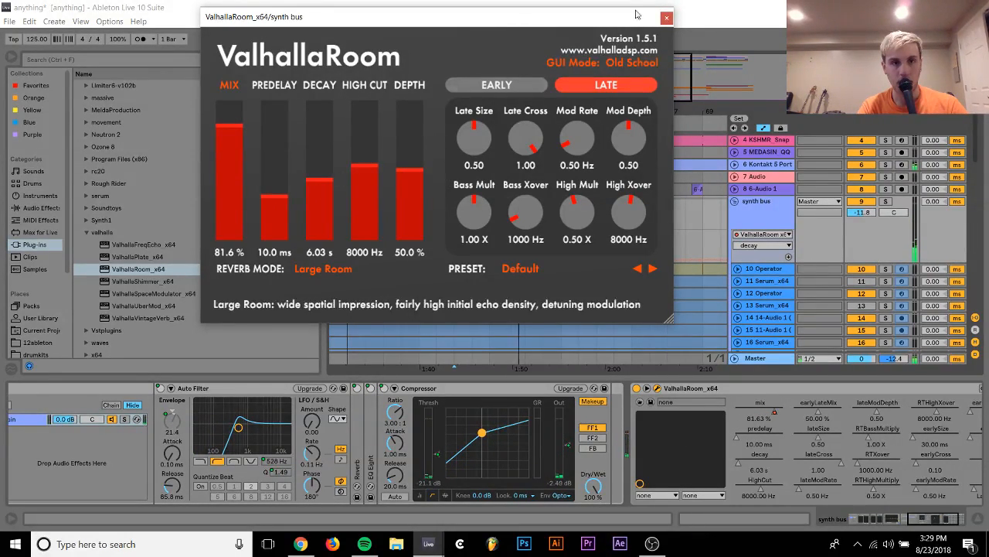
left_click(669, 16)
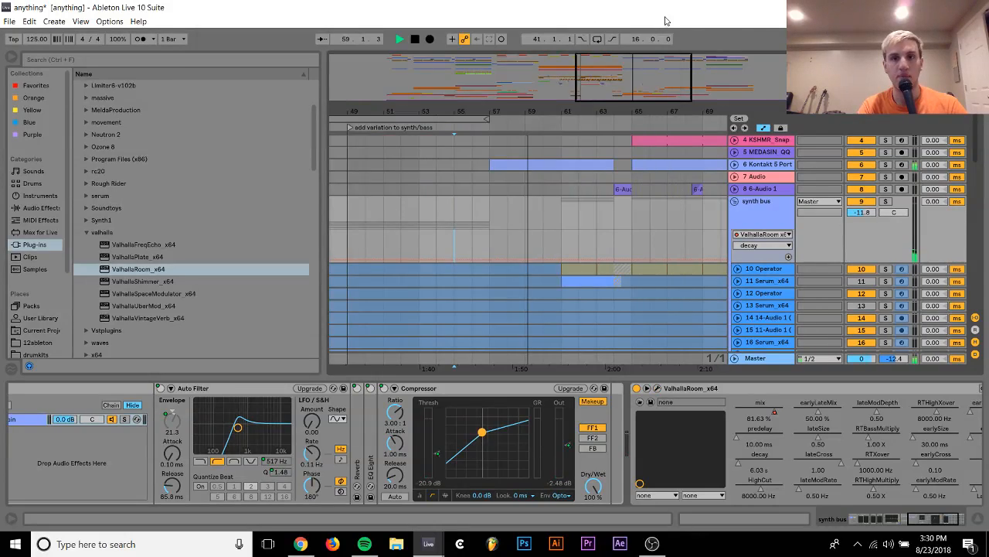
left_click(734, 201)
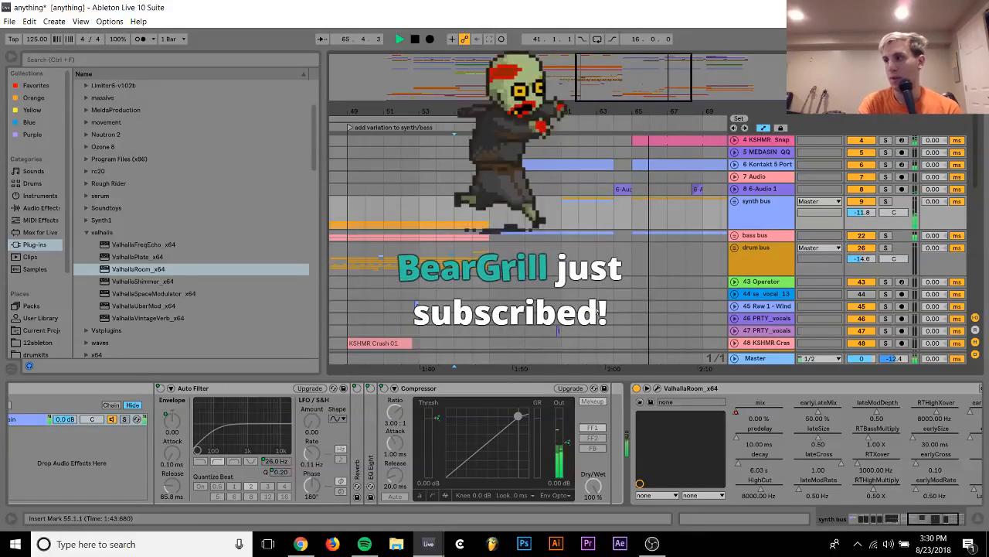
Trim the snap, break beat loop and Kontakt clips on tracks 4 to 6 to end at bar 80
scroll(645, 239, "right", 4)
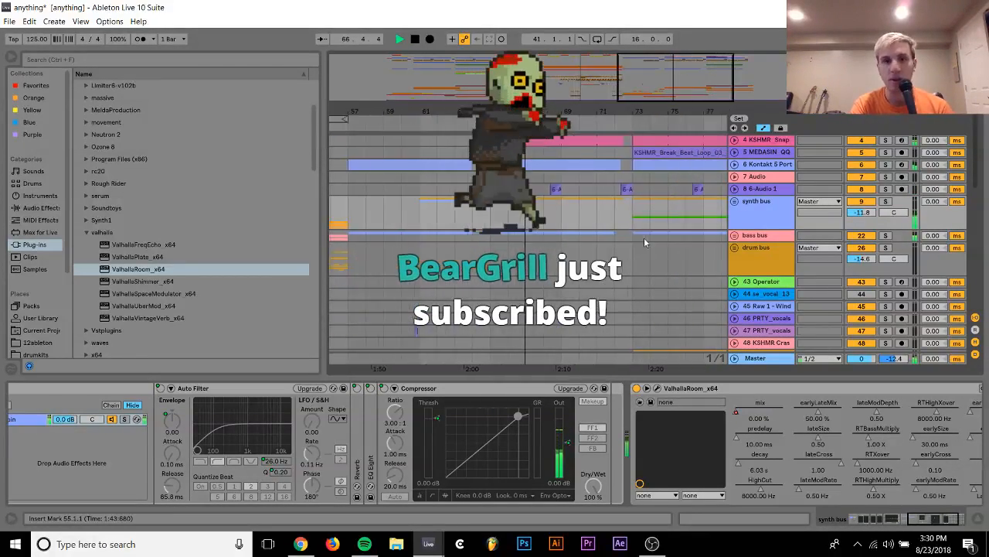
scroll(645, 239, "up", 1)
scroll(644, 243, "right", 1)
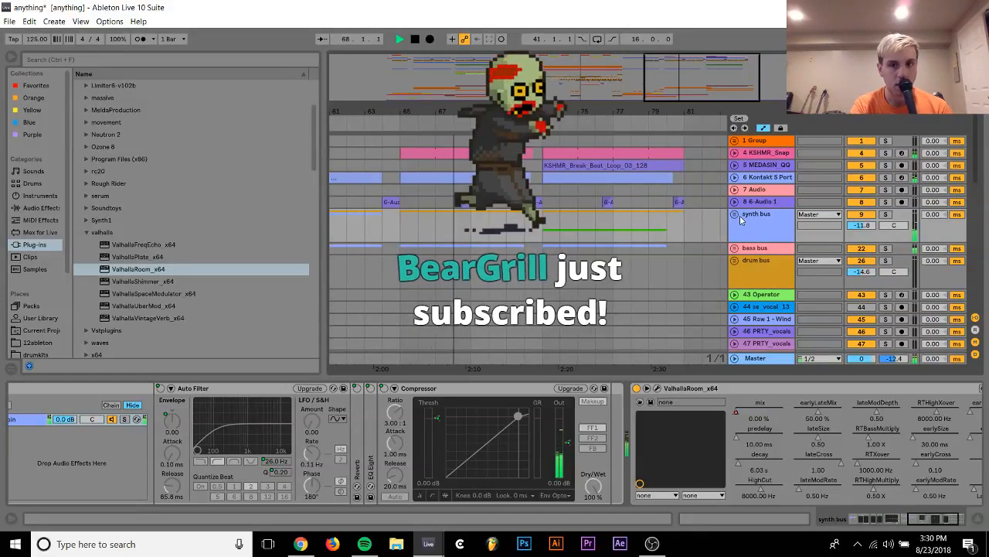
scroll(611, 238, "right", 3)
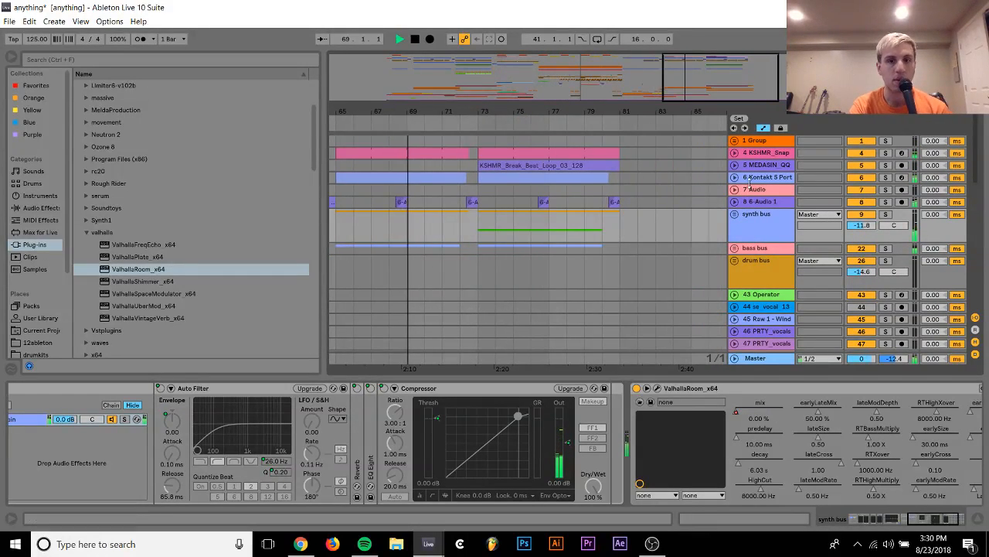
scroll(627, 170, "up", 2)
left_click_drag(624, 165, 597, 177)
left_click(607, 155)
left_click(602, 177)
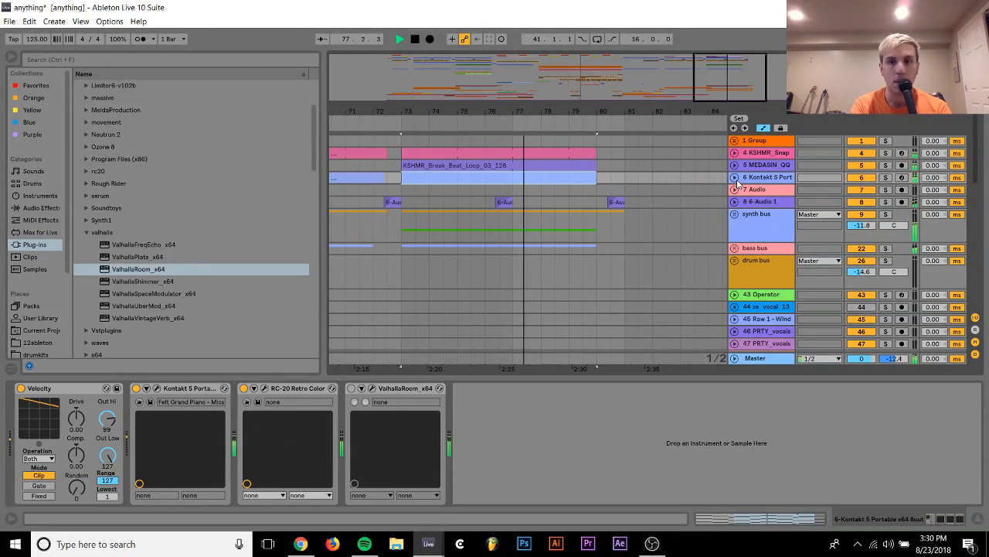
Undo the trim of the Kontakt clip on track 6 and unfold break beat track 5
key("ctrl+z")
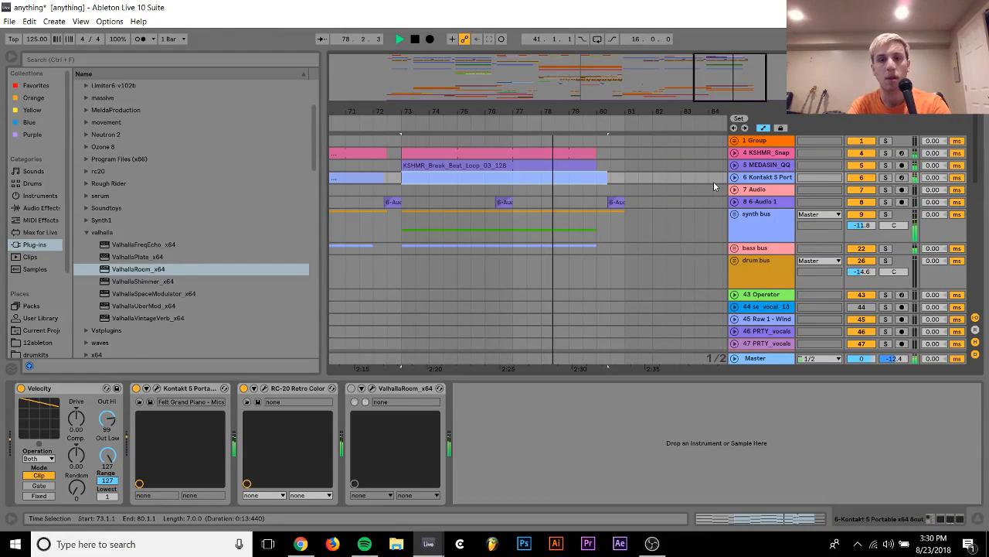
left_click(735, 164)
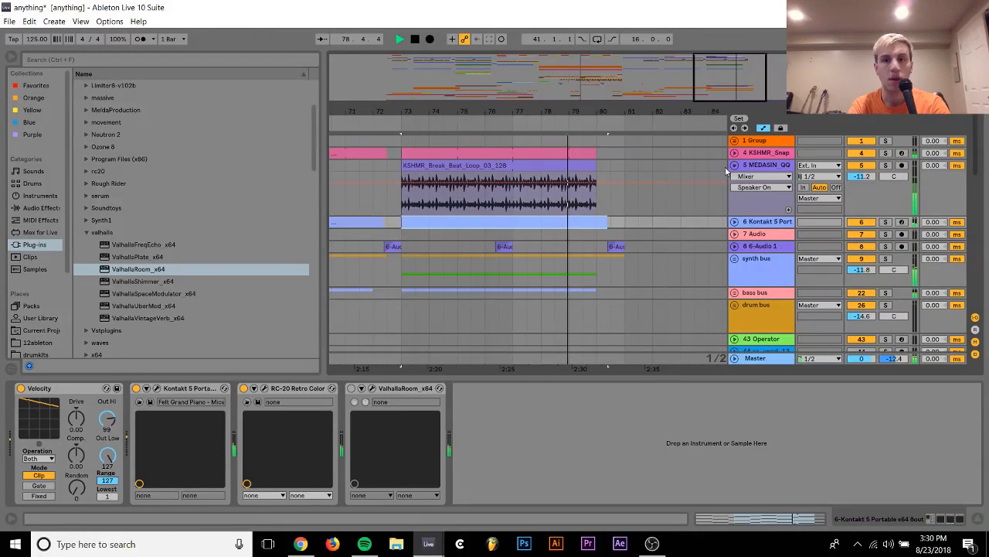
Solo track 5 and listen to its KSHMR break beat loop clip
left_click(555, 177)
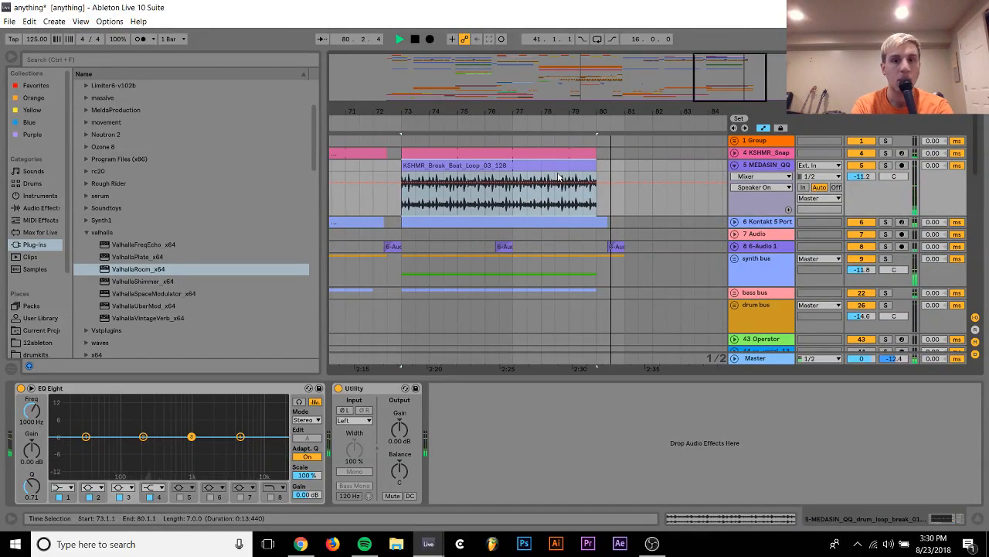
key("space")
left_click_drag(601, 266, 670, 271)
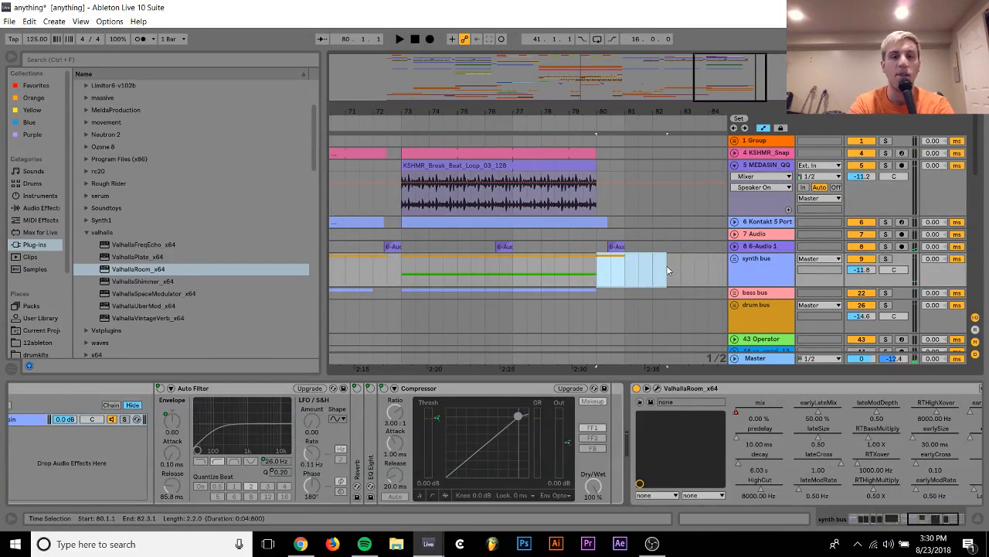
left_click(437, 165)
left_click(887, 165)
key("space")
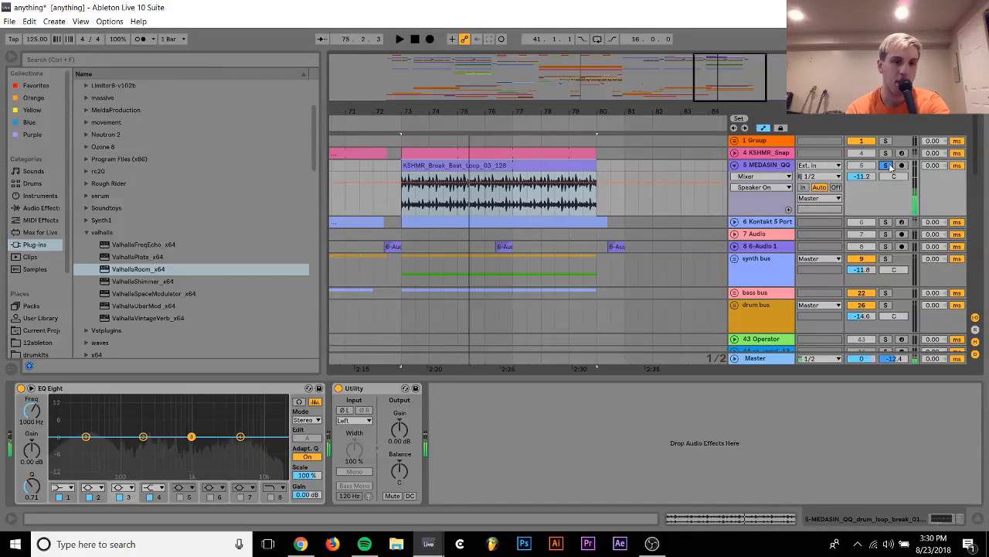
key("space")
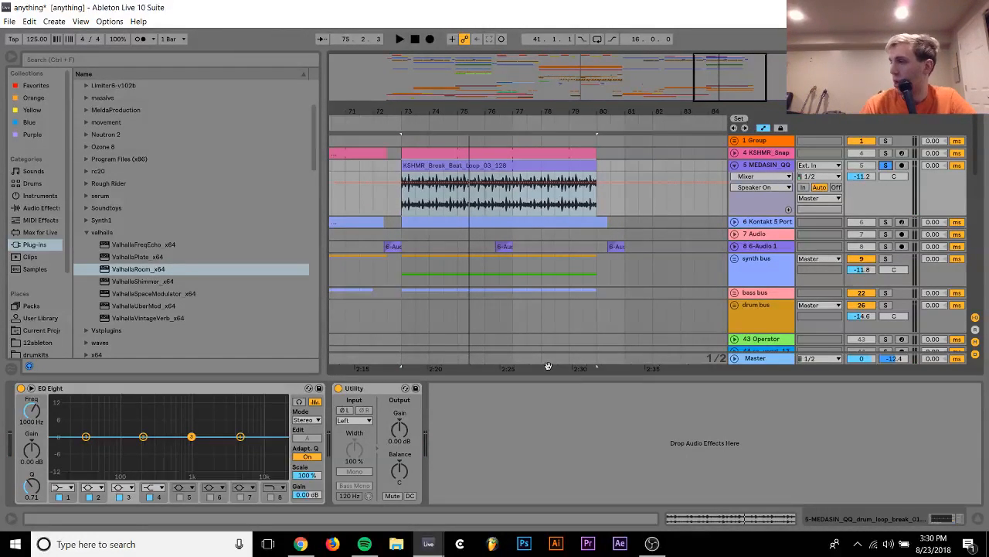
Switch to Chrome, try to load splice.com/sounds, and return to Ableton Live
left_click(300, 543)
left_click(173, 29)
type("splice.com/sounds")
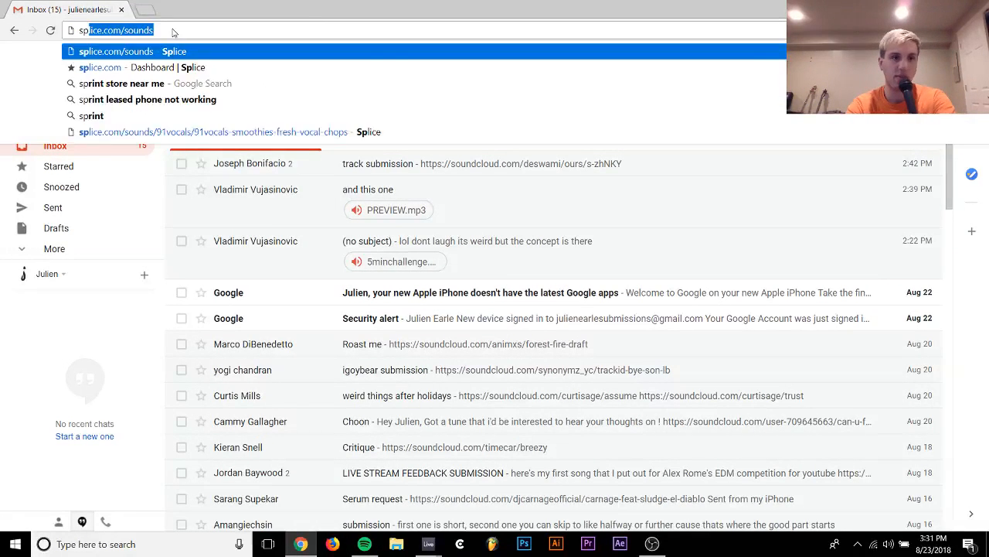
key("Return")
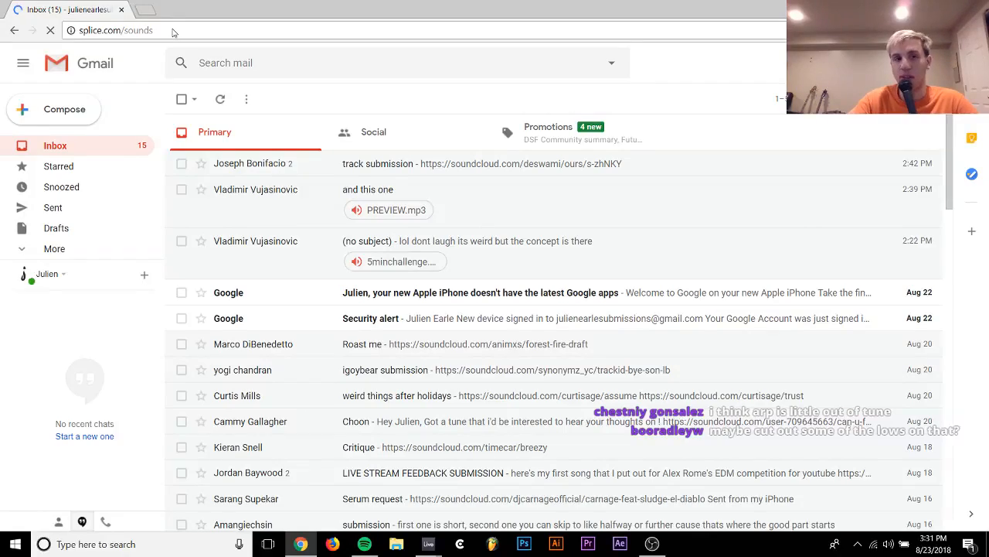
left_click(978, 30)
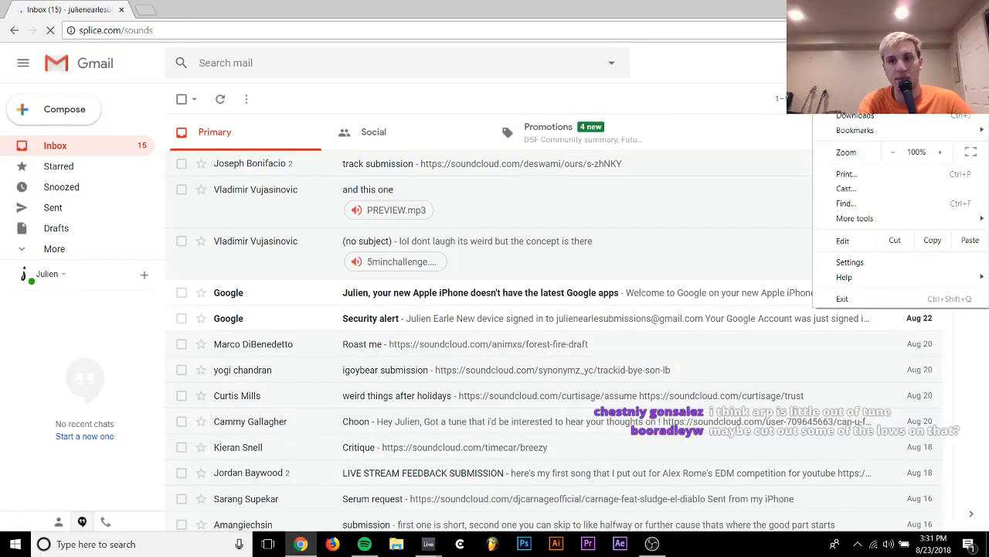
left_click(977, 7)
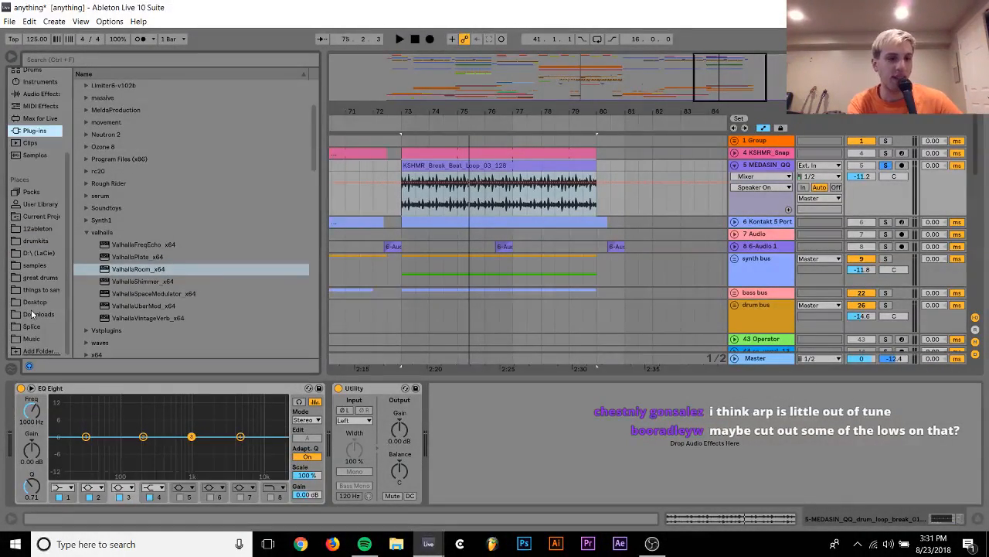
Search the Splice sample folder for "break" and go into its list of packs
left_click(41, 328)
left_click(93, 60)
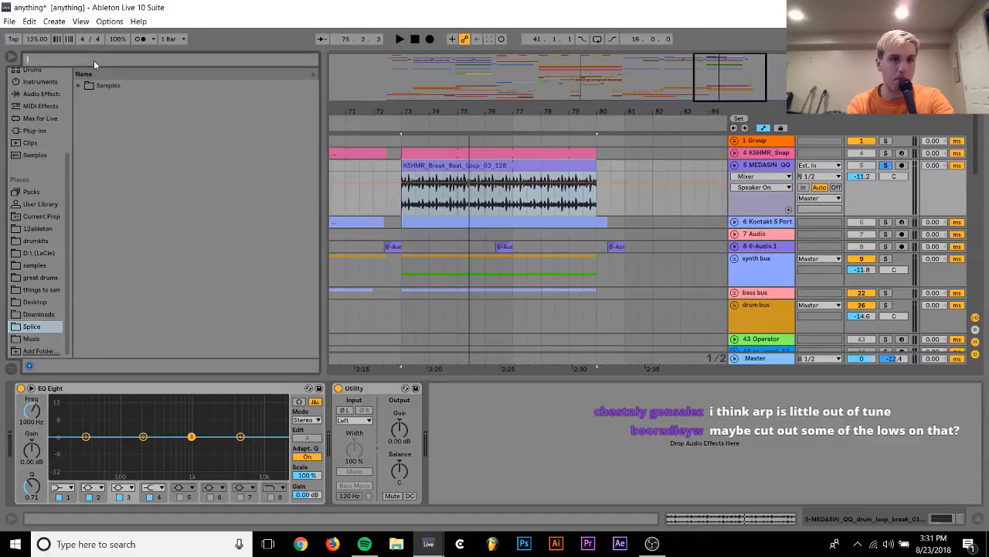
type("break")
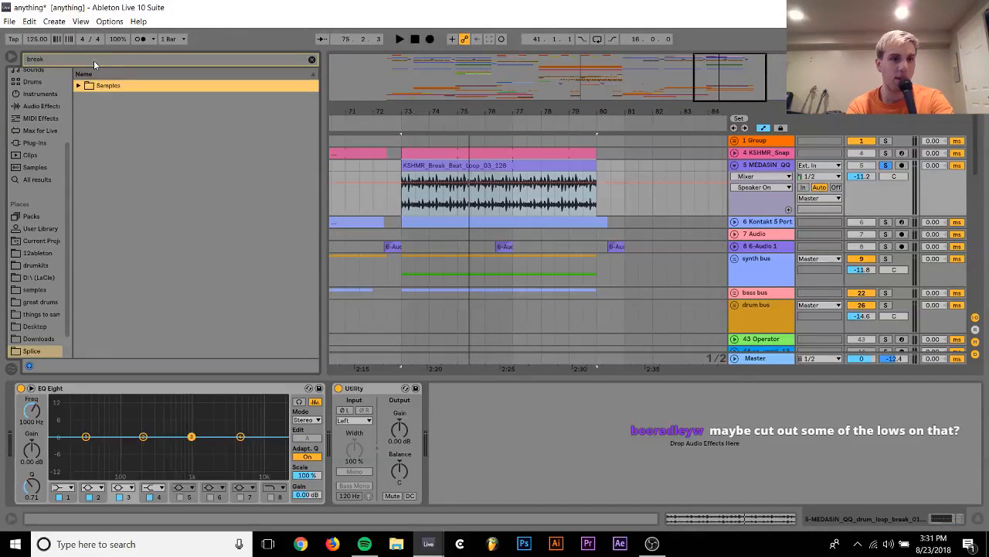
key("Down")
key("Down")
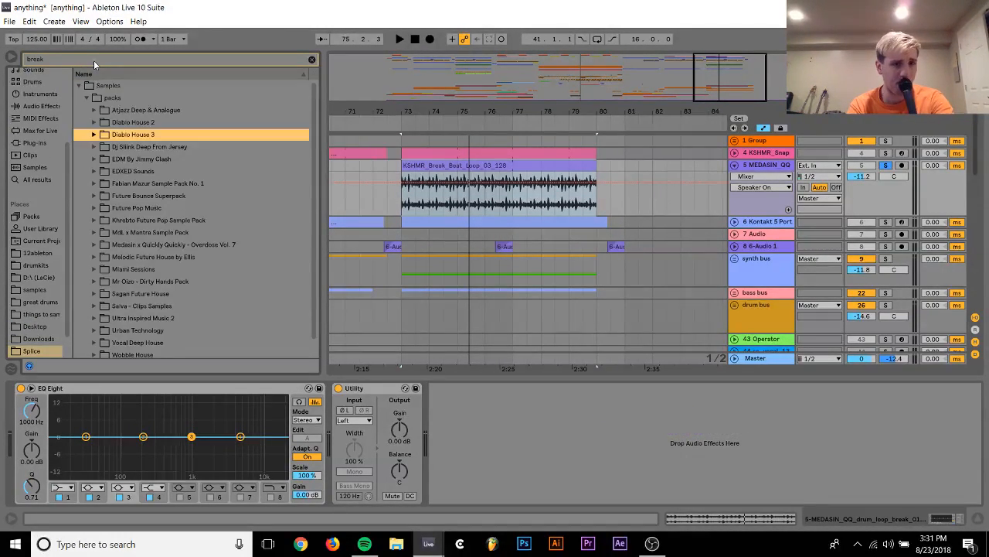
Look for break samples in the Diablo House 2 and Diablo House 3 packs
key("Right")
key("Down")
key("Right")
key("Down")
key("Right")
key("Down")
key("Right")
key("Down")
key("Down")
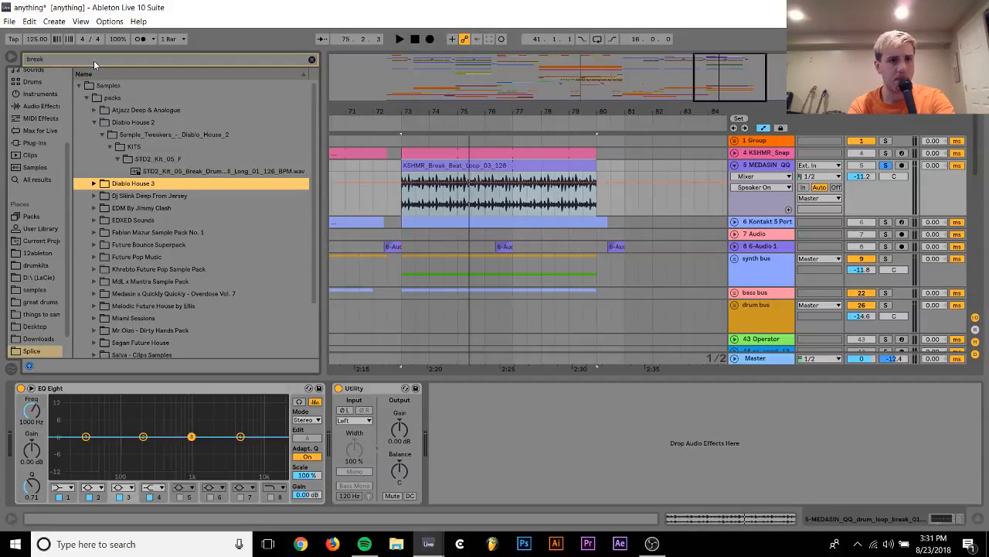
key("Up")
Look through the remaining packs, checking Sagan Future House and Salva - Clips Samples for break samples
key("Down")
key("Right")
key("Down")
key("Down")
key("Down")
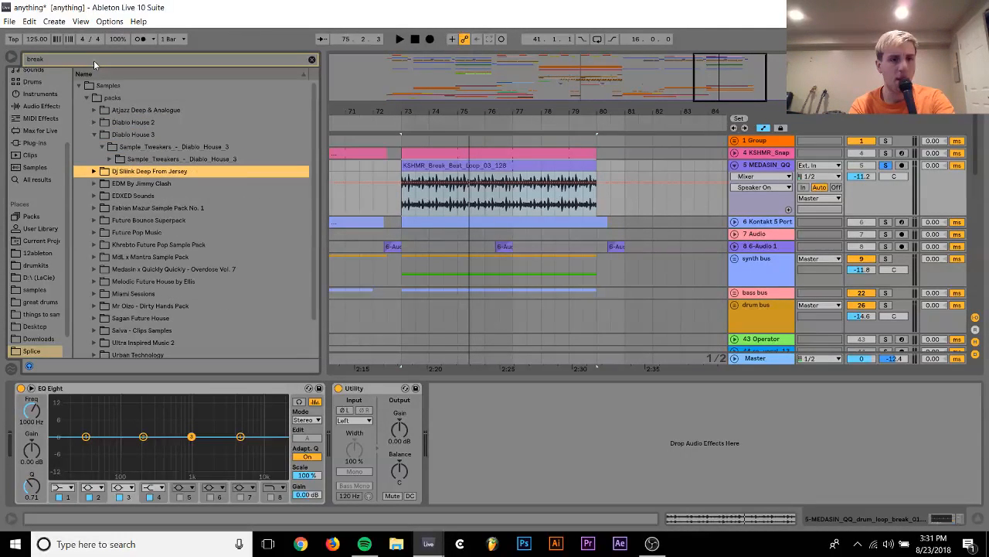
key("Down")
key("Down")
key("Down")
key("Down")
key("Down")
key("Down")
key("Down")
key("Down")
key("Down")
key("Down")
key("Down")
key("Down")
key("Down")
key("Down")
key("Down")
key("Down")
key("Down")
key("Down")
key("Up")
key("Up")
key("Up")
key("Up")
key("Up")
key("Up")
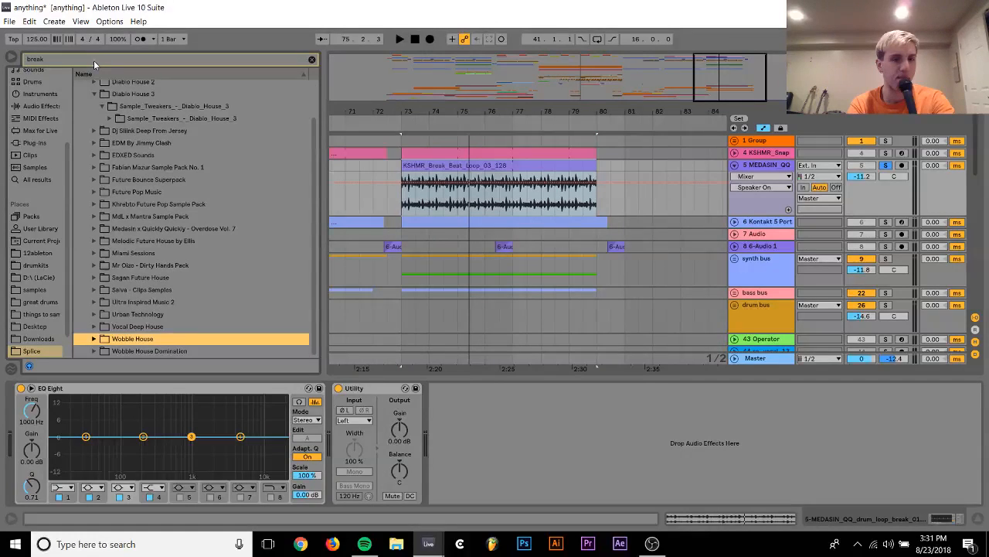
key("Right")
key("Down")
key("Right")
key("Down")
key("Down")
key("Right")
key("Down")
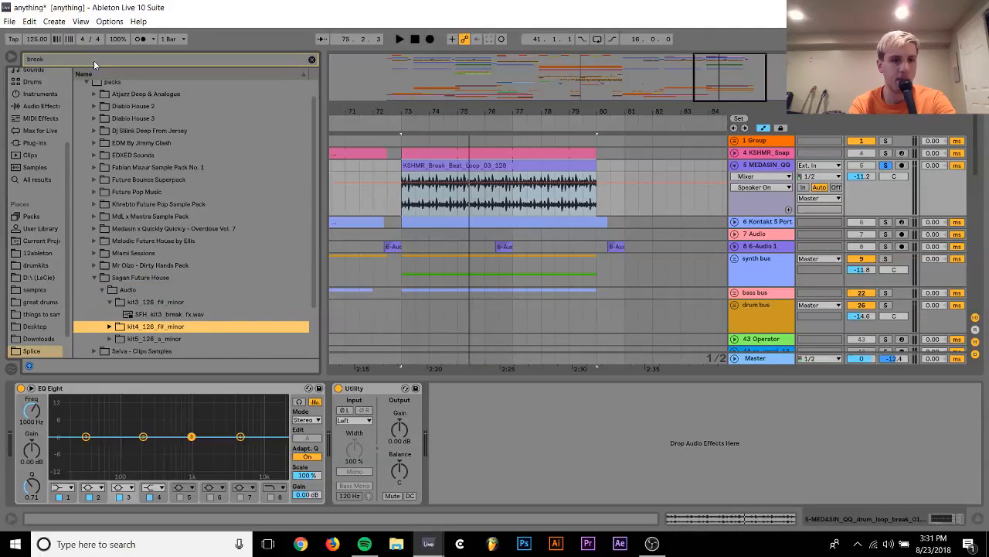
Preview SFH_kit5_break_long_fill_126.wav from the kit5 folder of the Sagan Future House pack
key("Down")
key("Down")
key("Right")
key("Down")
key("Up")
key("Up")
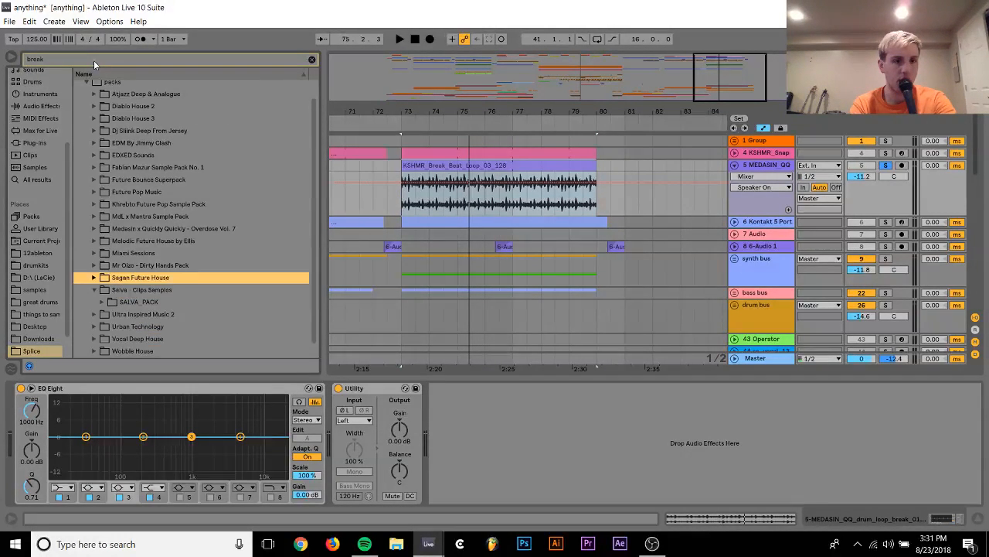
key("Right")
key("Down")
Find and preview SFH_kit3_break_fx.wav in the kit3 folder of the Sagan Future House pack
key("Down")
key("Down")
key("Down")
key("Down")
key("Right")
key("Down")
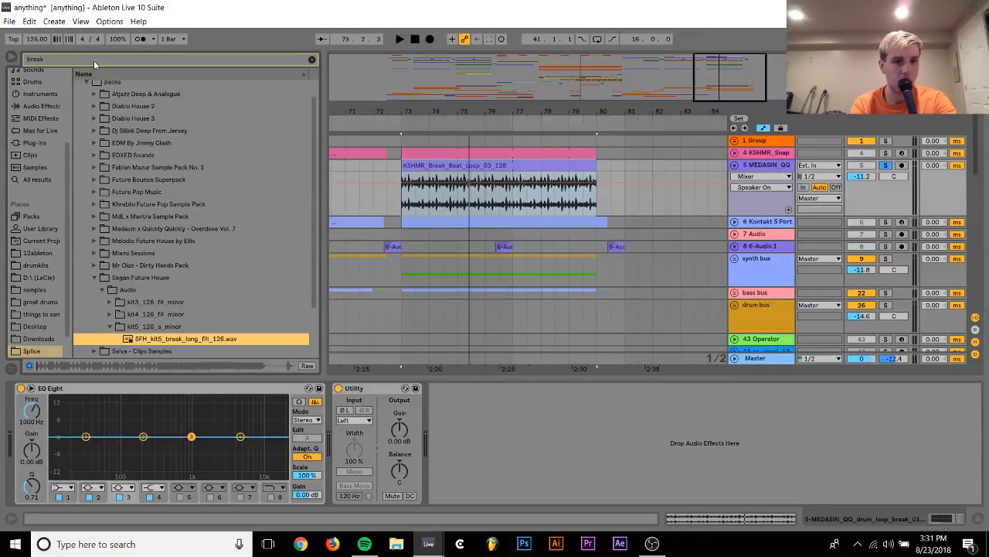
key("Left")
key("Up")
key("Up")
key("Up")
key("Down")
key("Right")
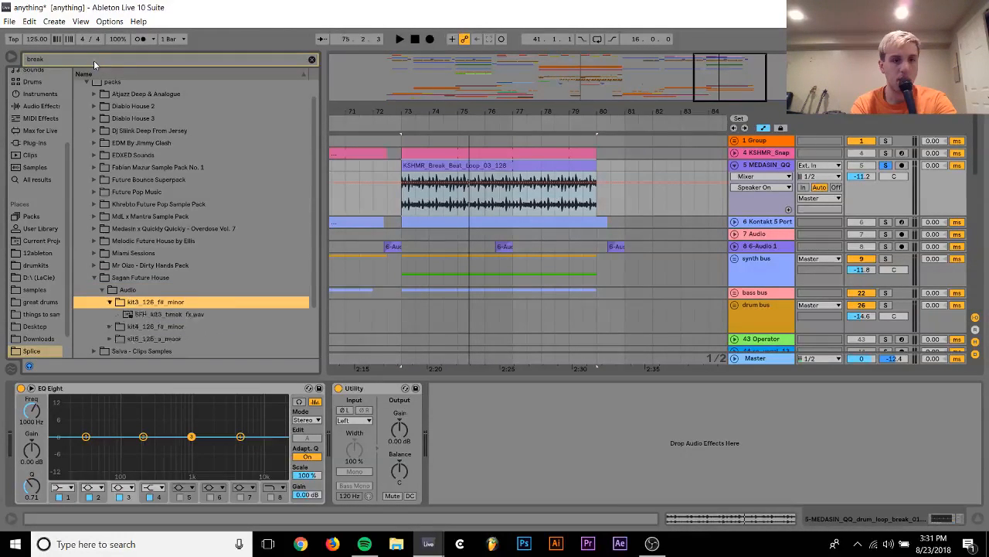
key("Down")
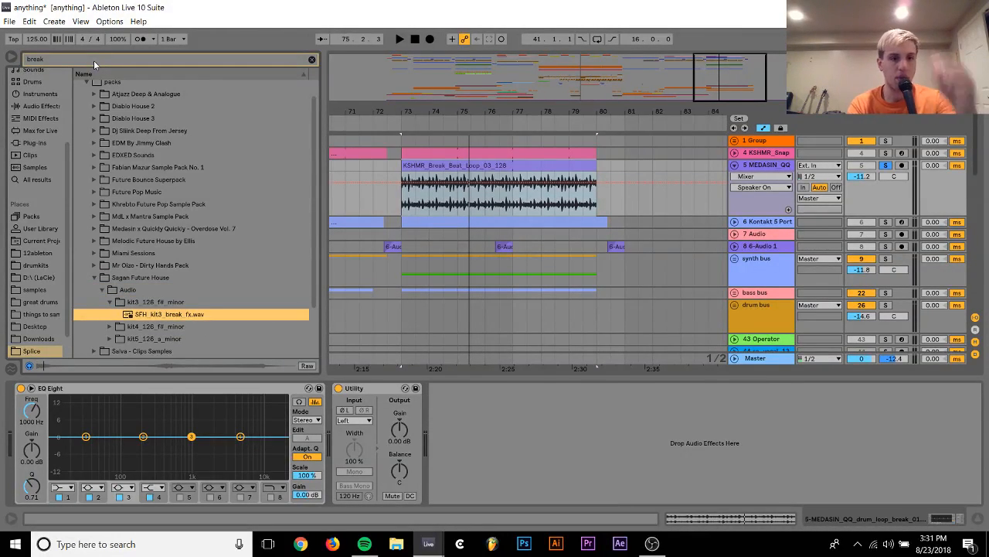
Hide the device view, then fold and unsolo break beat track 5
left_click(977, 520)
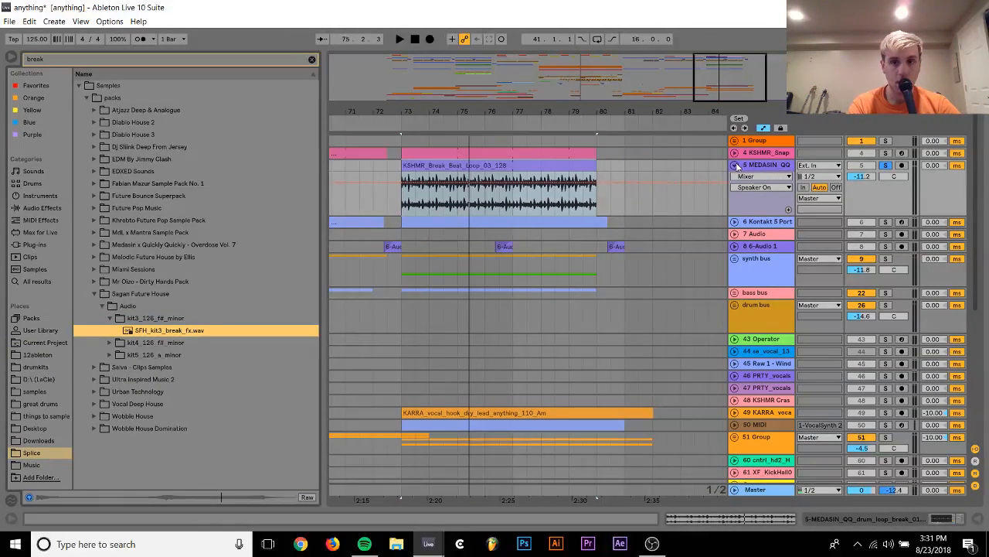
left_click(735, 165)
left_click(886, 165)
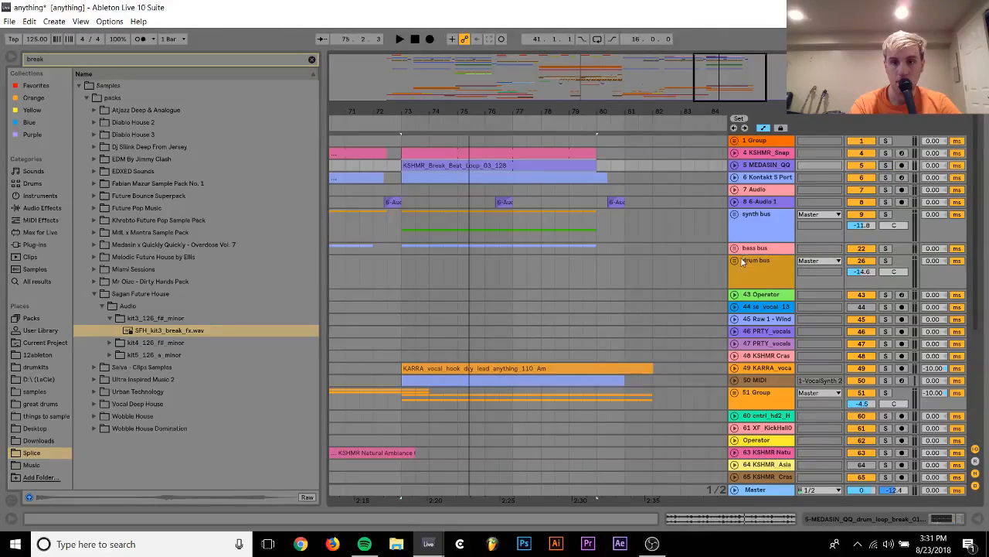
Place SFH_kit3_break_fx.wav on the empty track 71 at bar 81 and listen to it
scroll(645, 297, "down", 4)
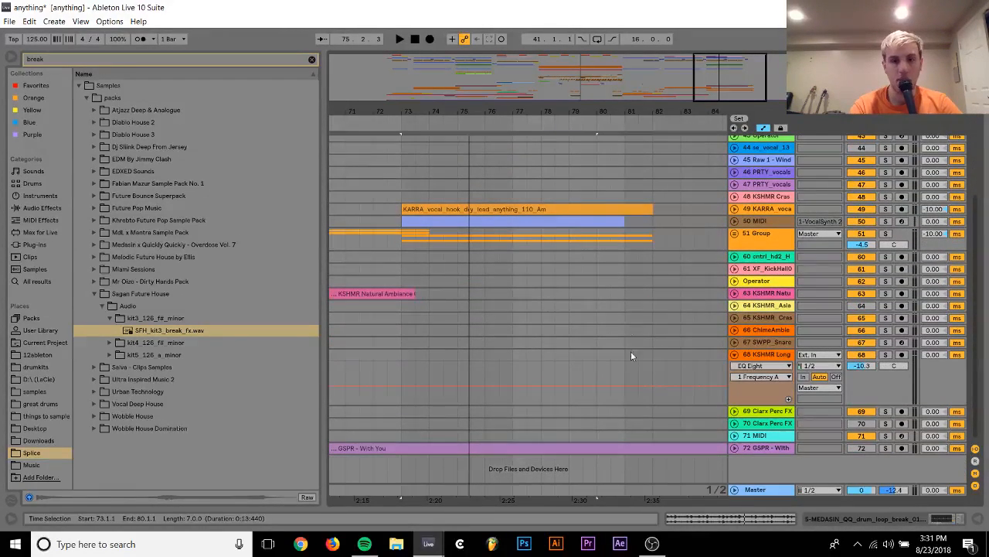
left_click(742, 435)
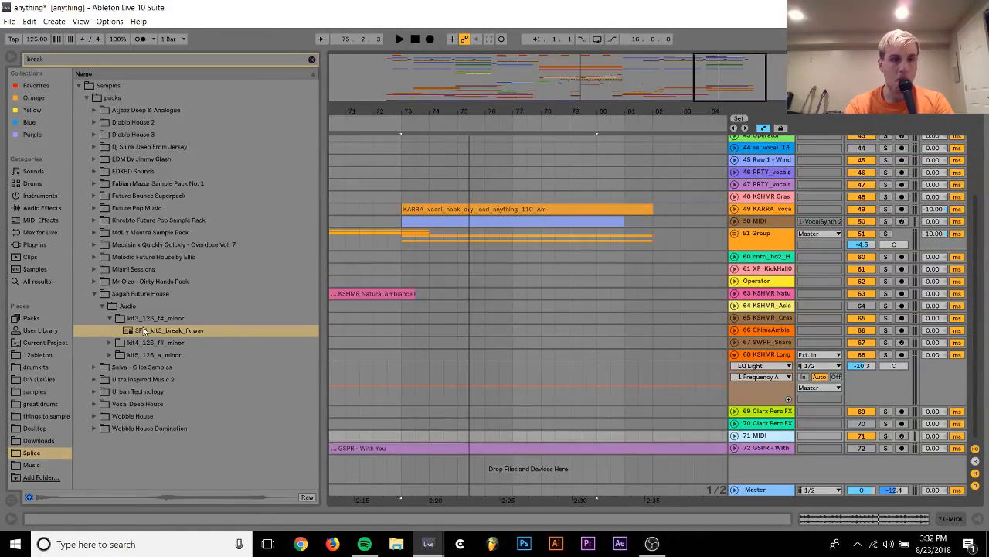
left_click_drag(143, 330, 657, 435)
key("space")
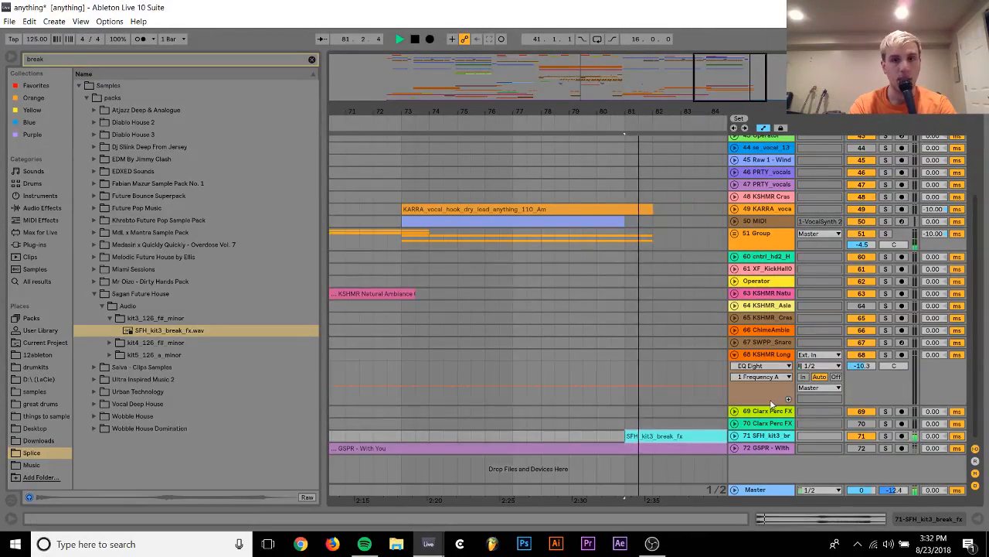
key("space")
Play the arrangement from bar 61, then from the start of the break beat clip at bar 73
scroll(686, 377, "up", 1)
scroll(733, 456, "up", 1)
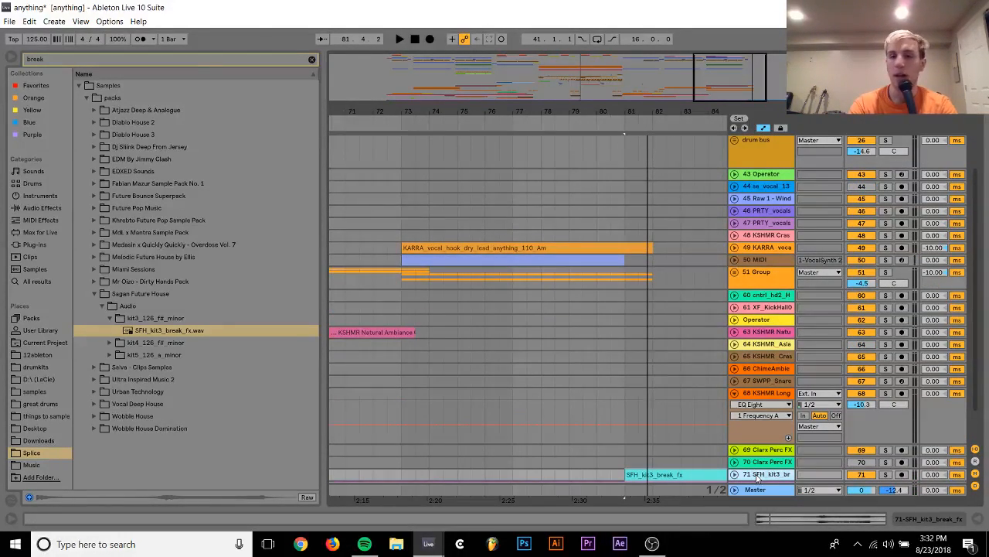
scroll(601, 347, "up", 5)
left_click_drag(506, 109, 677, 77)
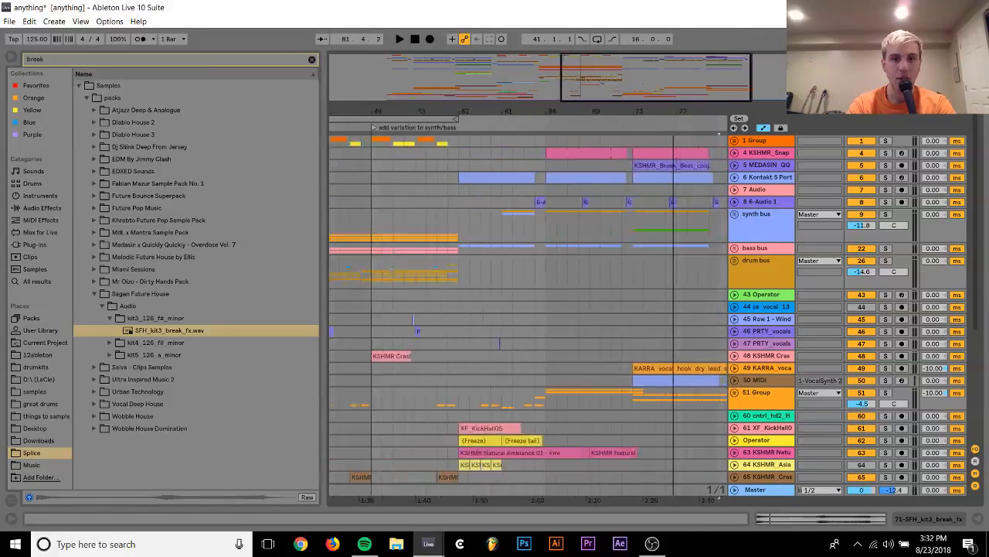
left_click(550, 145)
key("space")
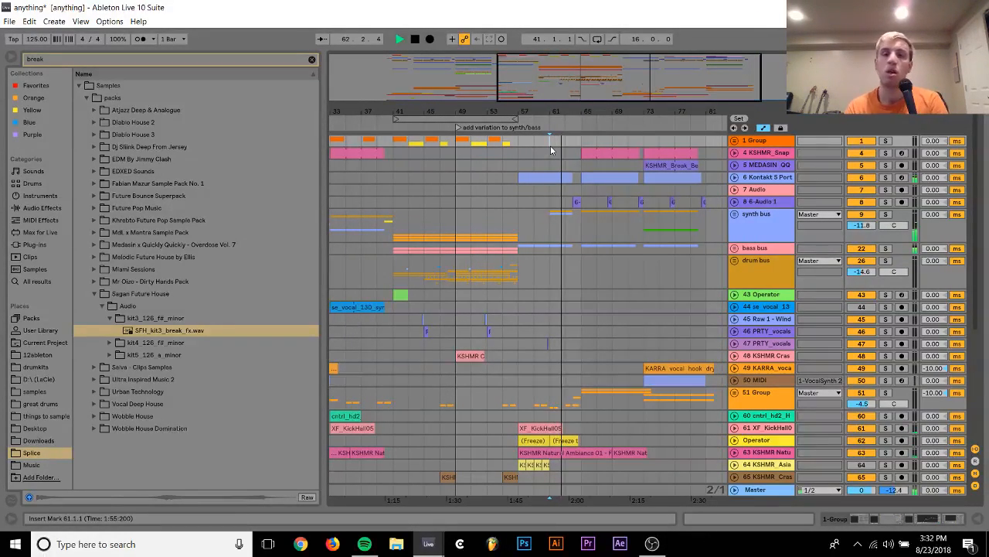
left_click(667, 166)
key("space")
key("space")
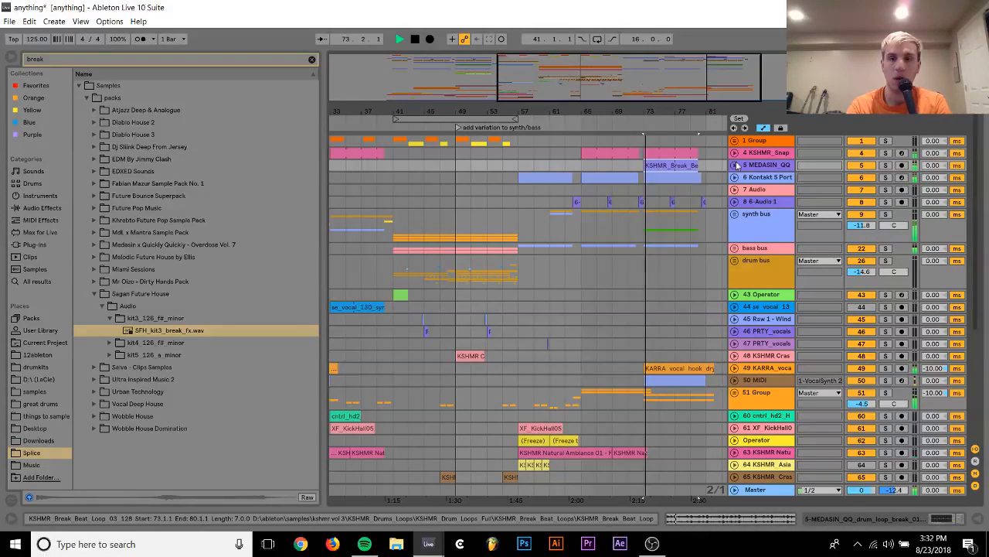
Solo track 5 and change the warp mode of its KSHMR break beat clip
key("s")
left_click(767, 166)
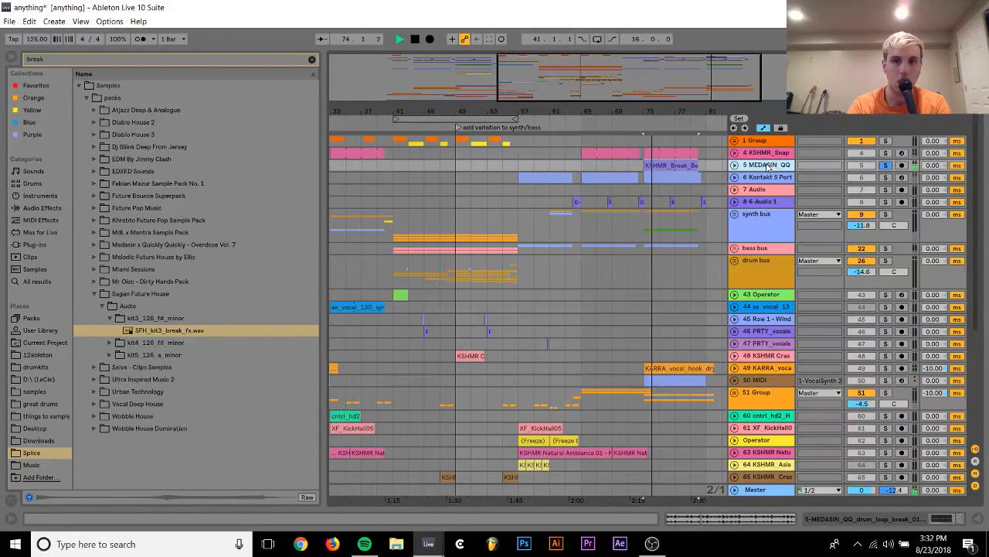
double_click(767, 167)
double_click(667, 166)
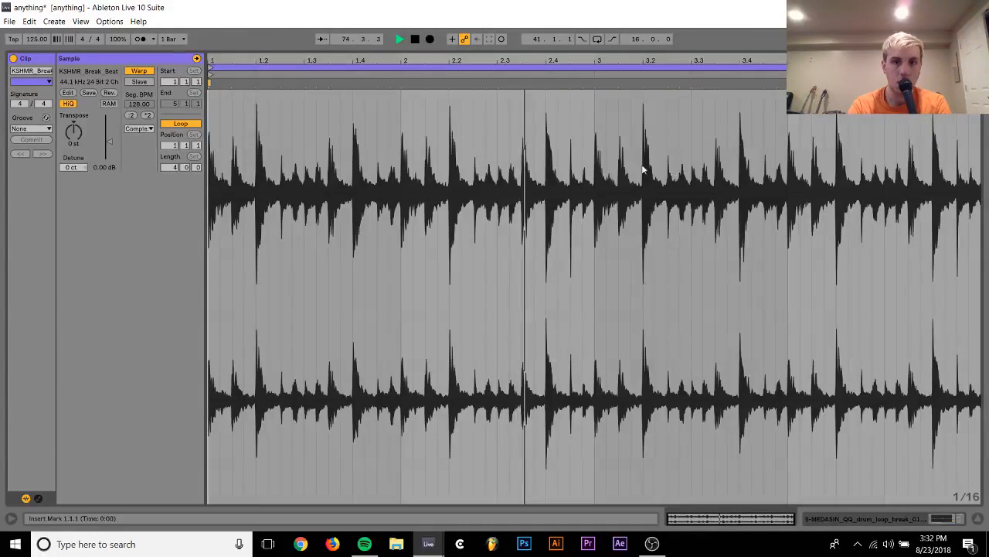
left_click(139, 128)
left_click(141, 166)
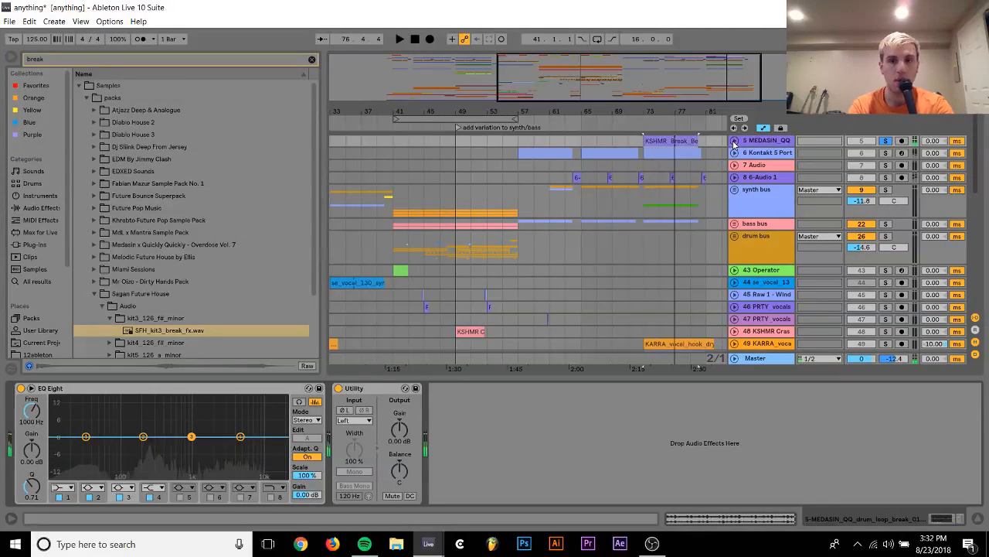
Unfold track 5 and loop playback of the break beat clip from bar 73 to bar 77
left_click(734, 142)
left_click(674, 165)
left_click_drag(674, 179, 645, 152)
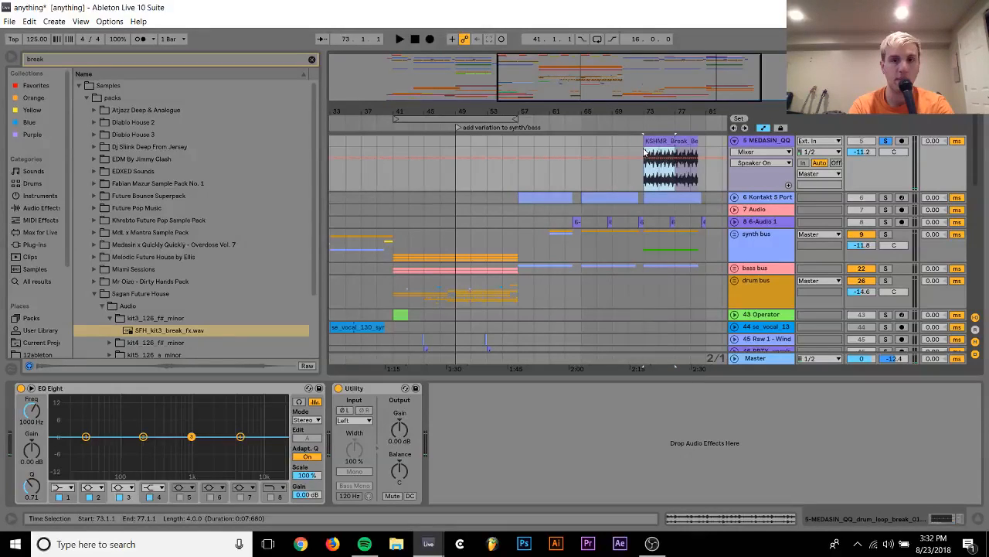
key("ctrl+l")
key("space")
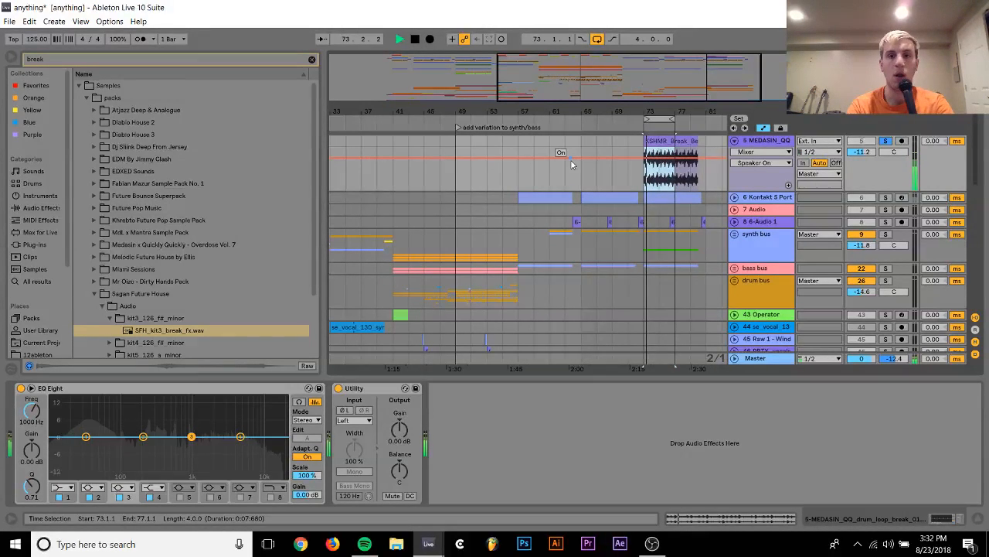
Make EQ Eight's band 1 on track 5 a low cut just above 100 Hz and enable the high cut on band 8
left_click(63, 488)
left_click(64, 412)
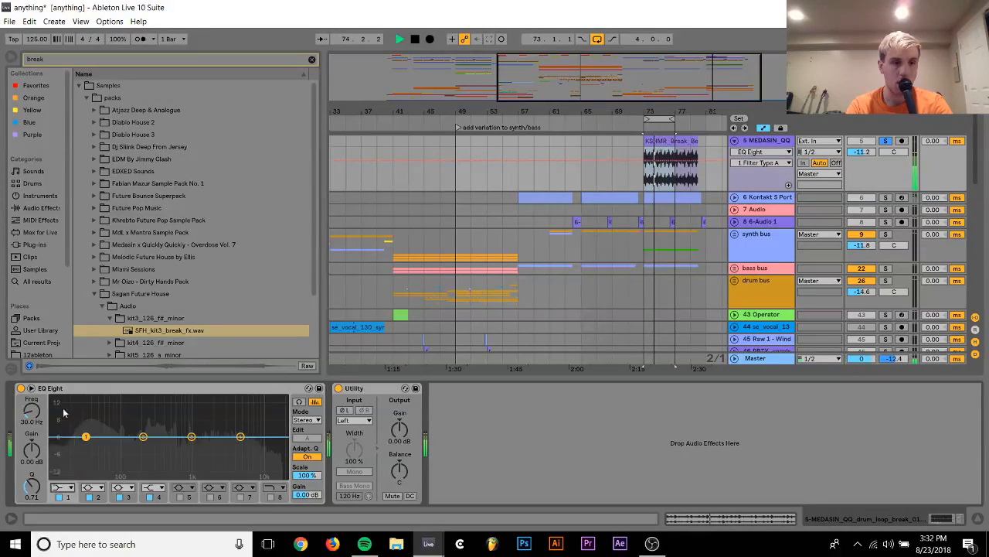
mouse_move(40, 412)
left_mouse_down()
mouse_move(40, 393)
mouse_move(41, 401)
left_mouse_up()
left_click(280, 496)
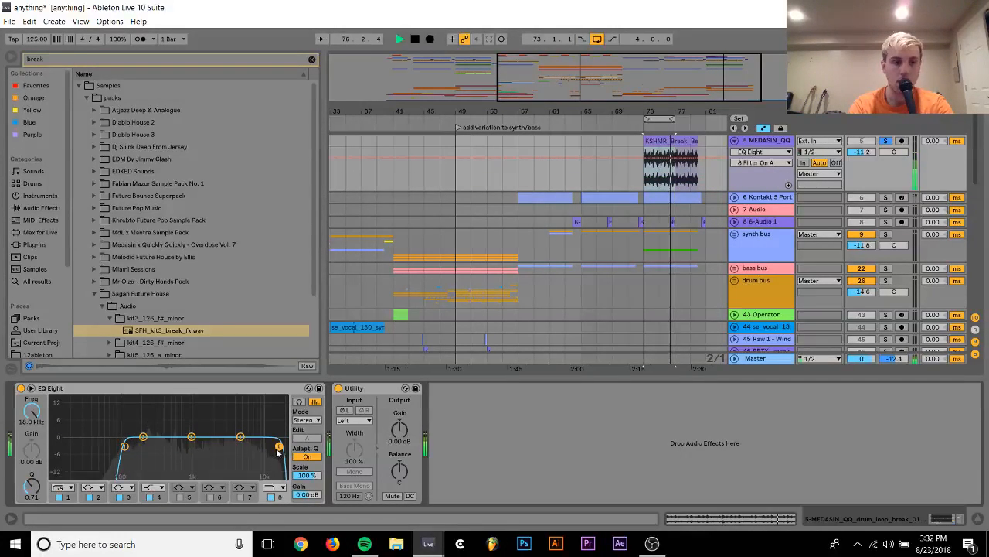
Add a Saturator at the end of track 5's device chain and set EQ Eight's band 8 high cut to about 6.39 kHz
left_click_drag(278, 446, 222, 442)
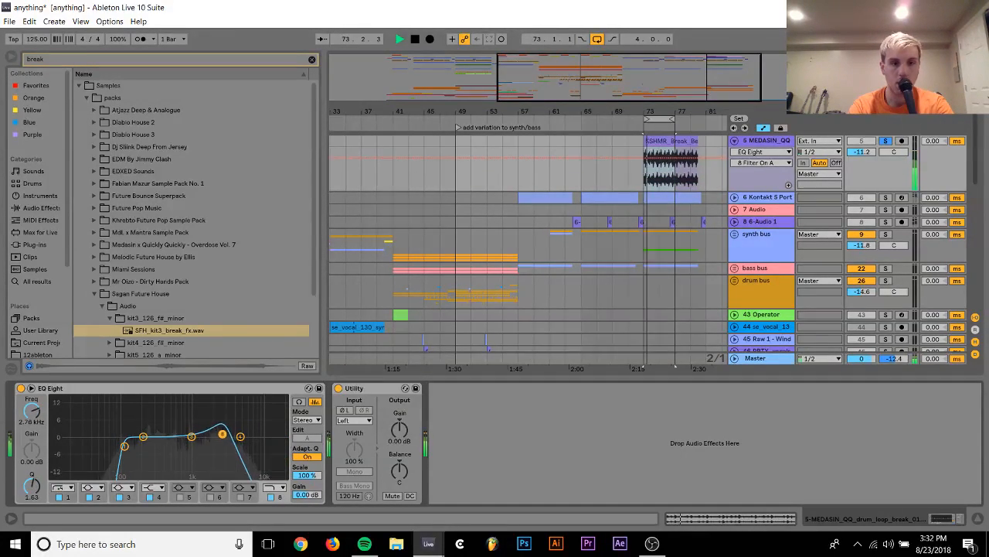
left_click(311, 59)
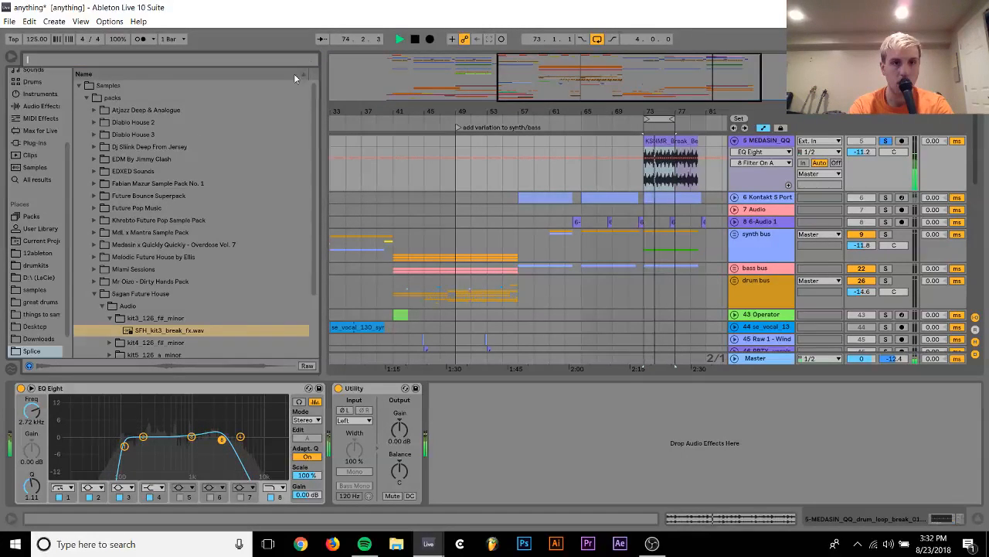
left_click(38, 118)
scroll(125, 227, "down", 5)
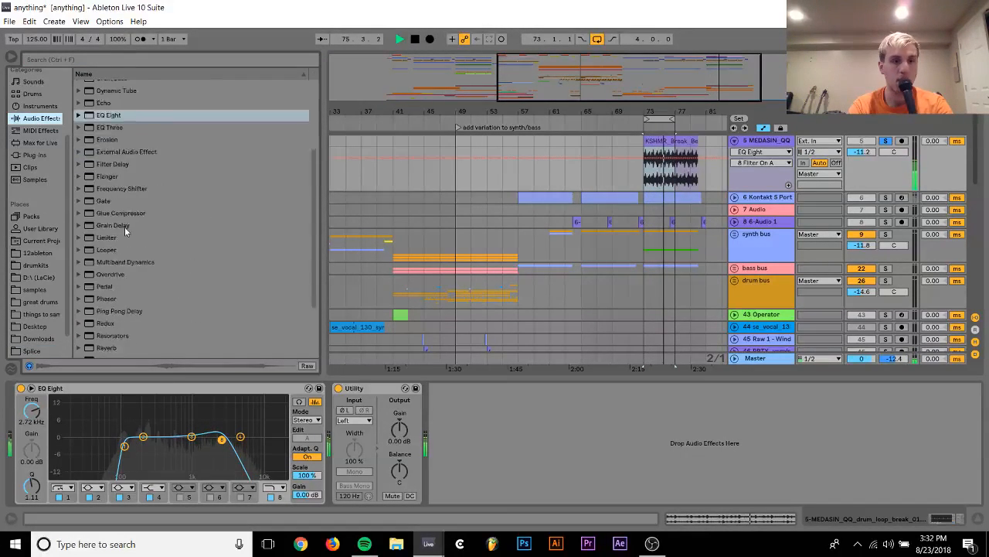
left_click(106, 298)
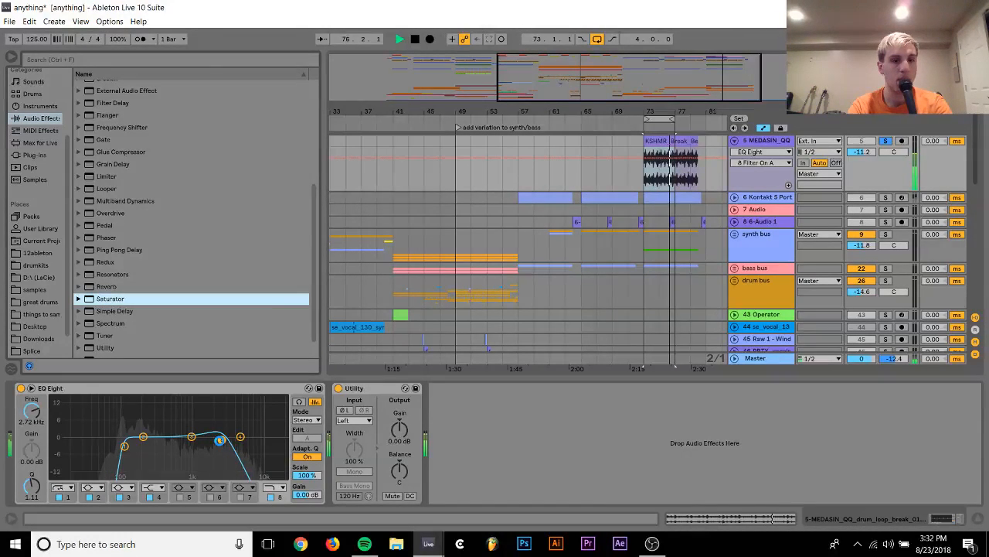
key("Return")
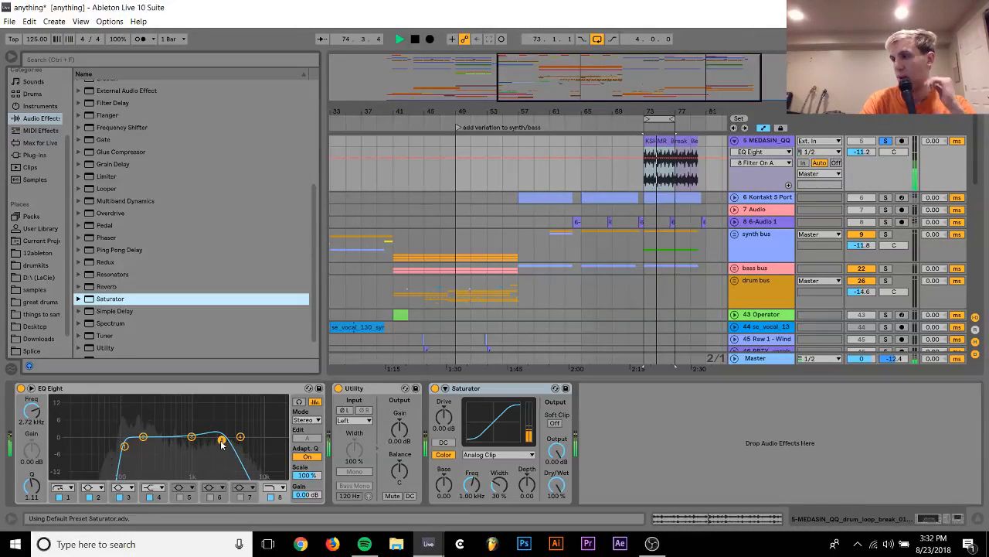
left_click(224, 441)
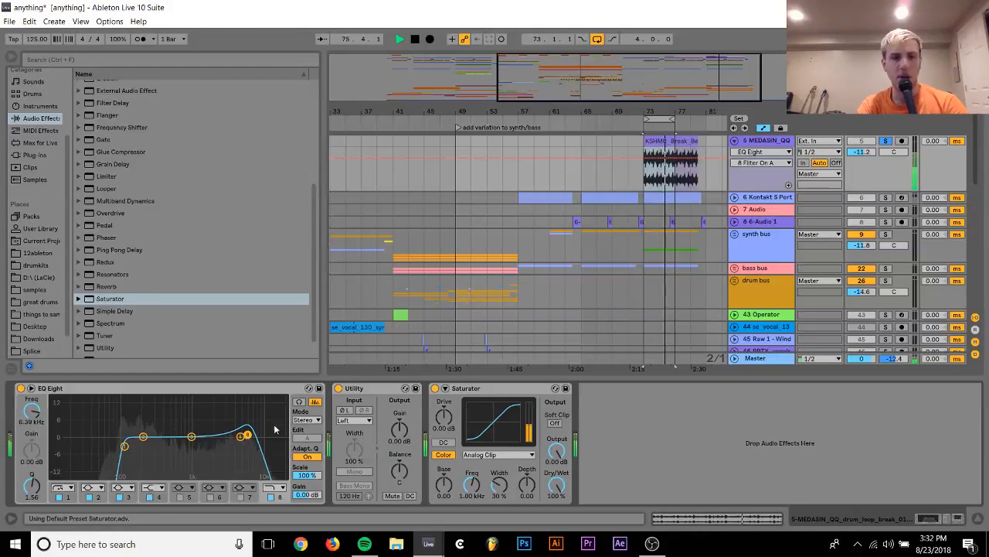
Expand the Saturator and use the Waveshaper curve with Depth at 72.7 % and Period at 22.7 %
left_click(446, 388)
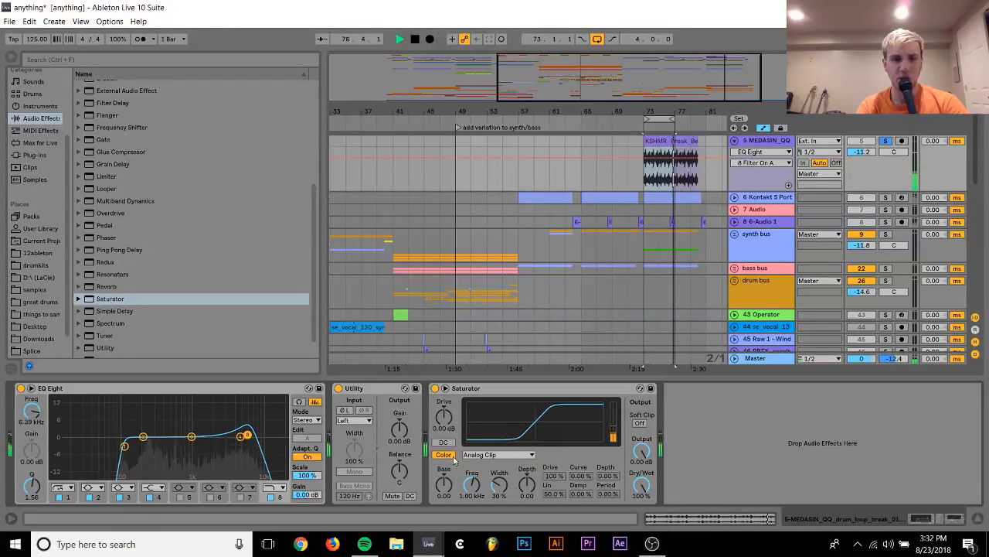
left_click(498, 454)
left_click(483, 525)
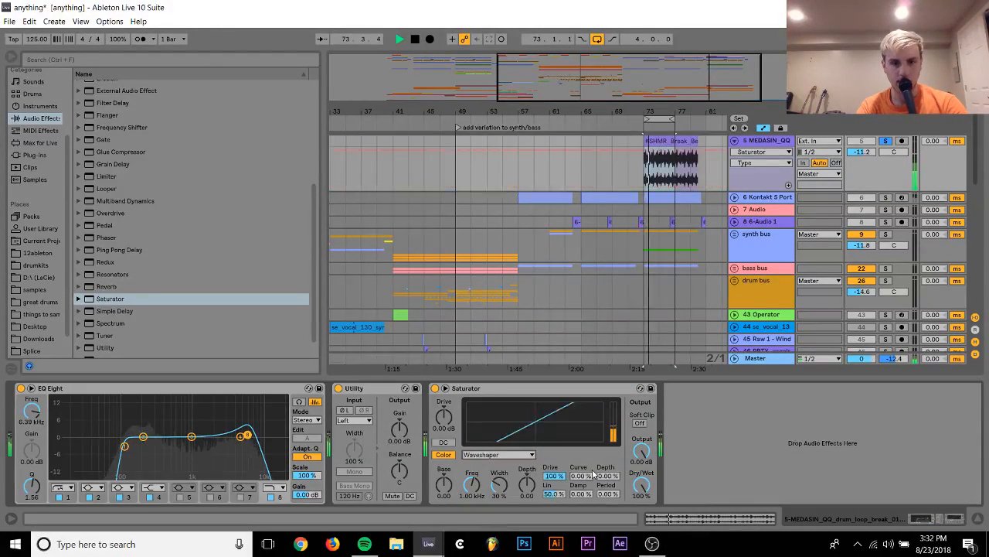
left_click_drag(607, 474, 607, 418)
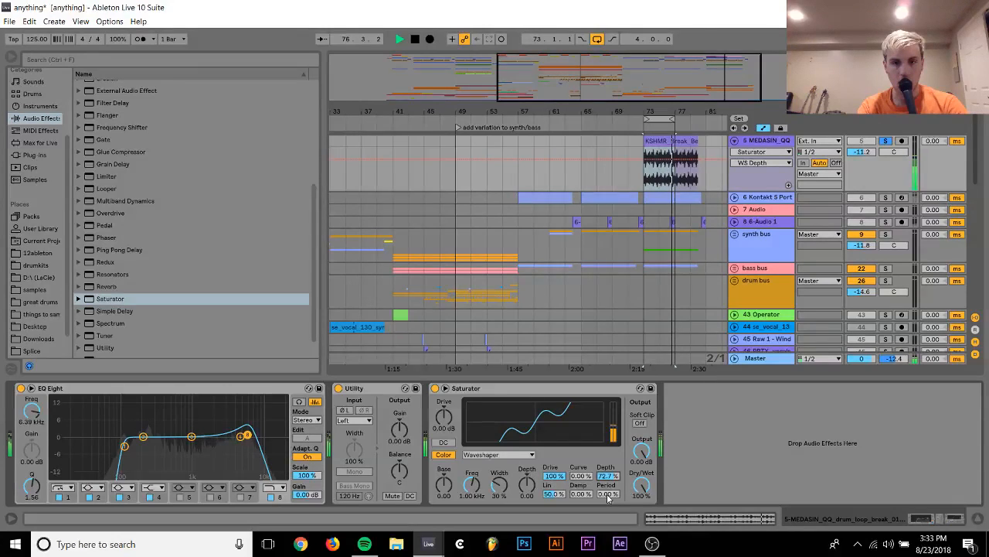
left_click_drag(608, 498, 608, 486)
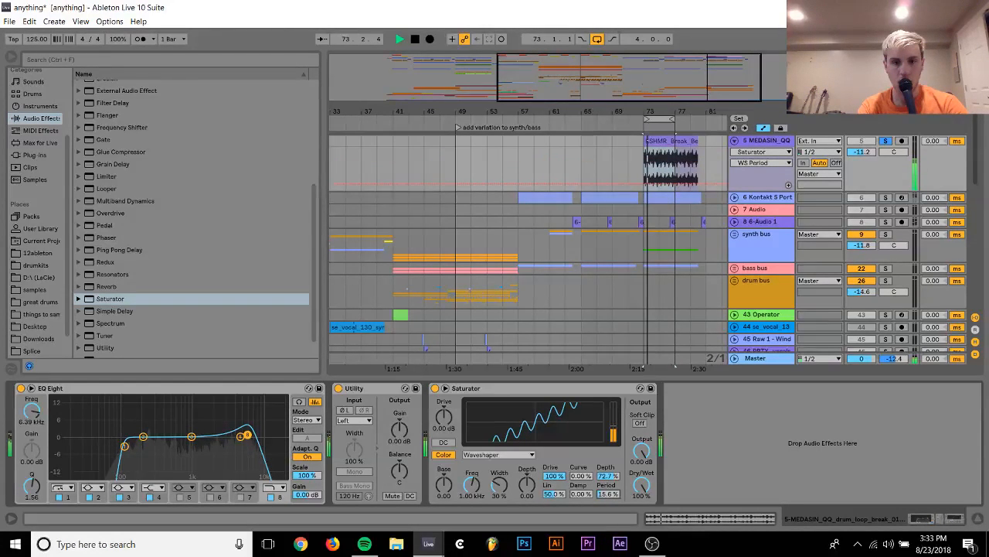
Lower track 5's volume to -20.3 dB, unsolo it, and stop looped playback with the loop turned off
mouse_move(865, 153)
left_mouse_down()
mouse_move(865, 172)
mouse_move(863, 153)
left_mouse_up()
left_click(886, 141)
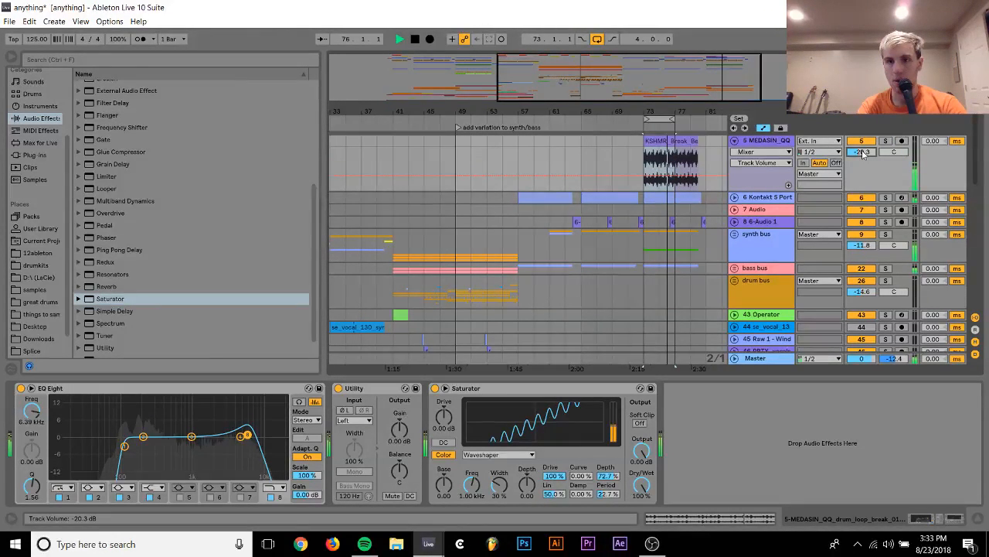
key("ctrl+l")
key("space")
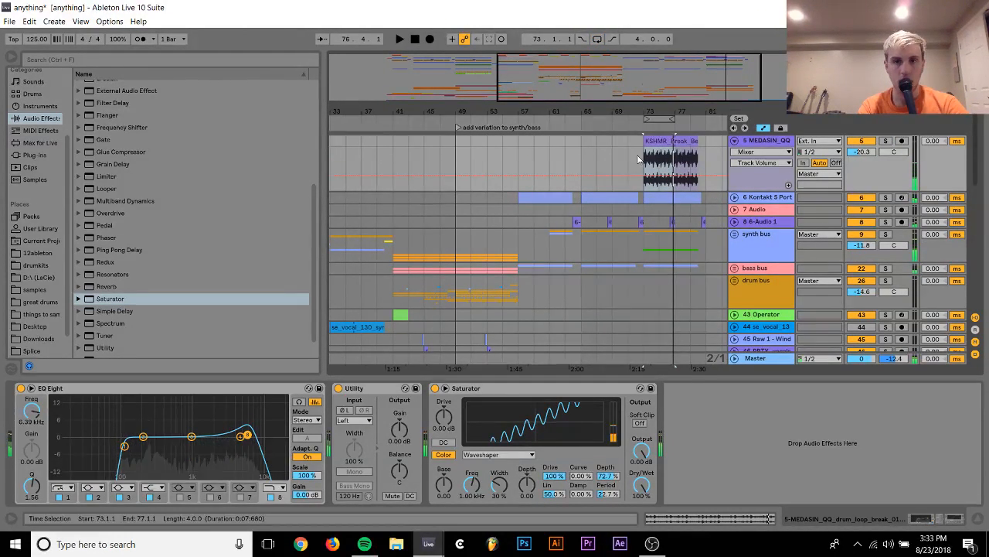
Play the arrangement from bar 71, and freeze the Kontakt 5 track 6
scroll(634, 153, "up", 1)
left_click(627, 146)
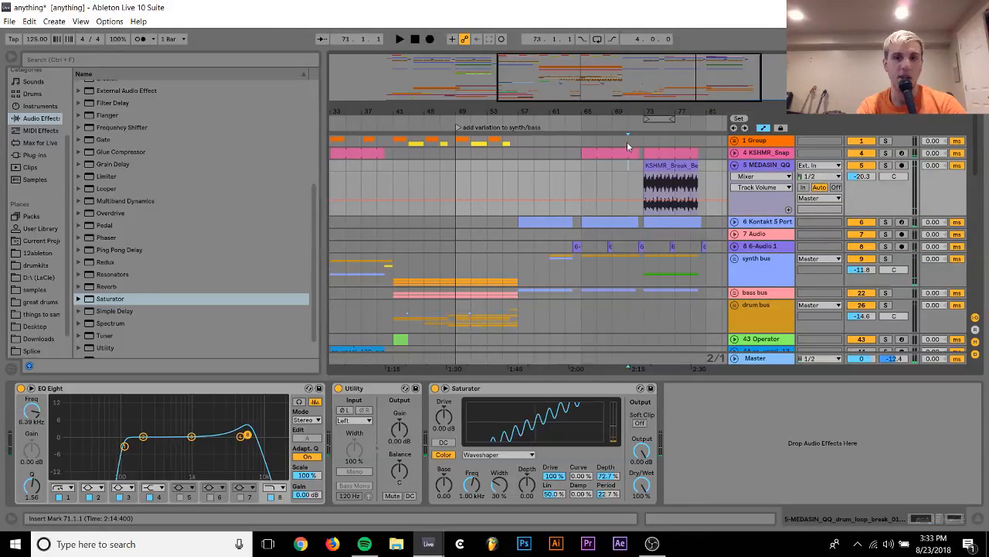
scroll(752, 154, "down", 4)
key("space")
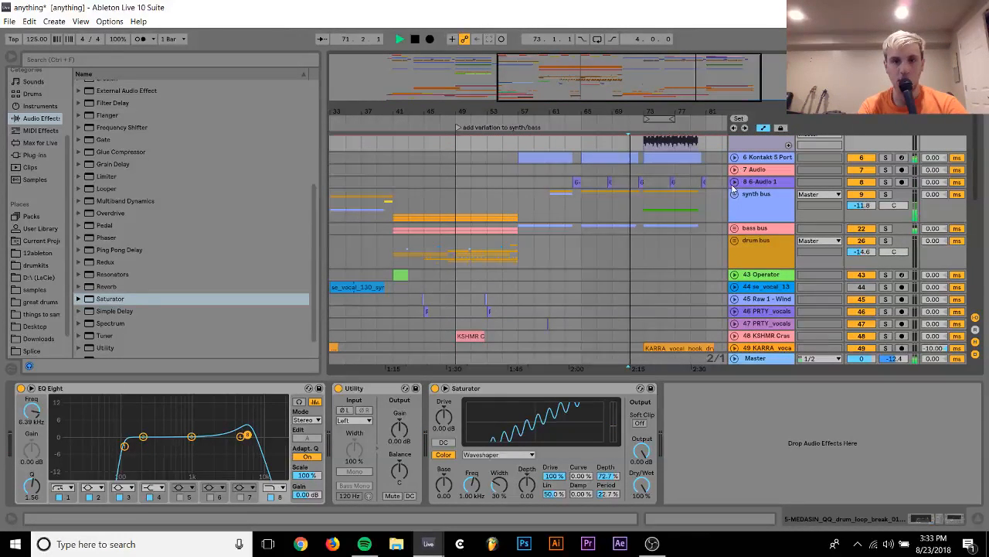
right_click(758, 163)
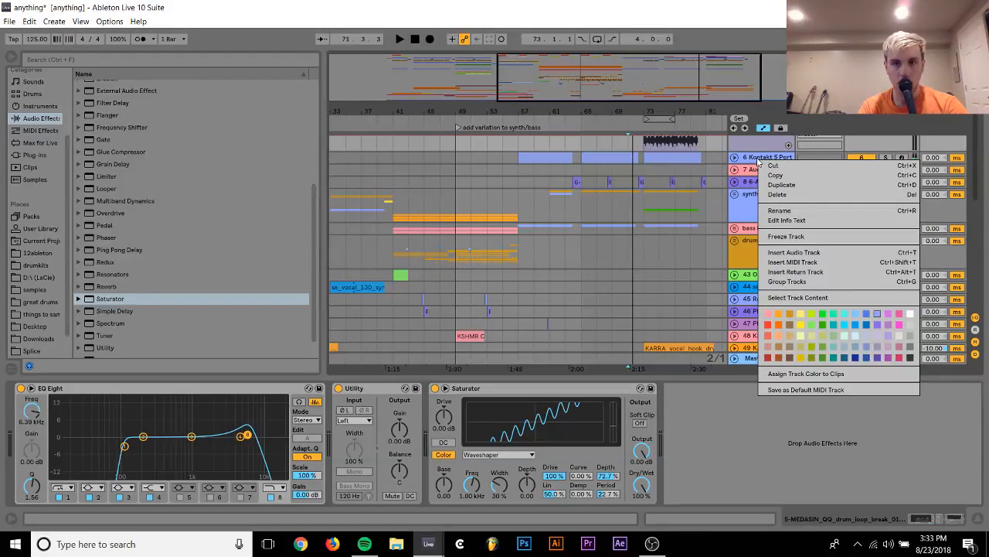
left_click(798, 240)
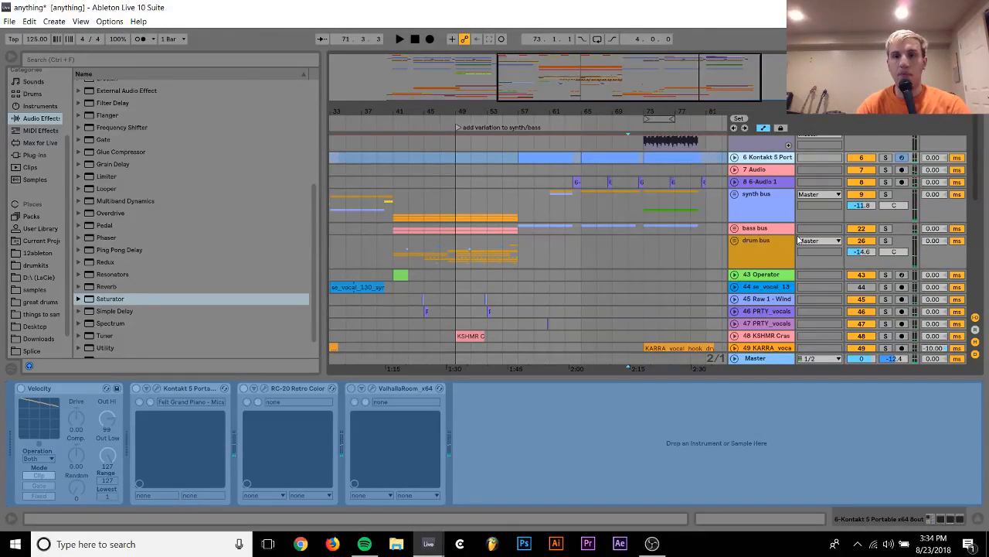
Resume playback into the break beat and raise track 5's volume to -17.9 dB
key("space")
scroll(812, 177, "up", 5)
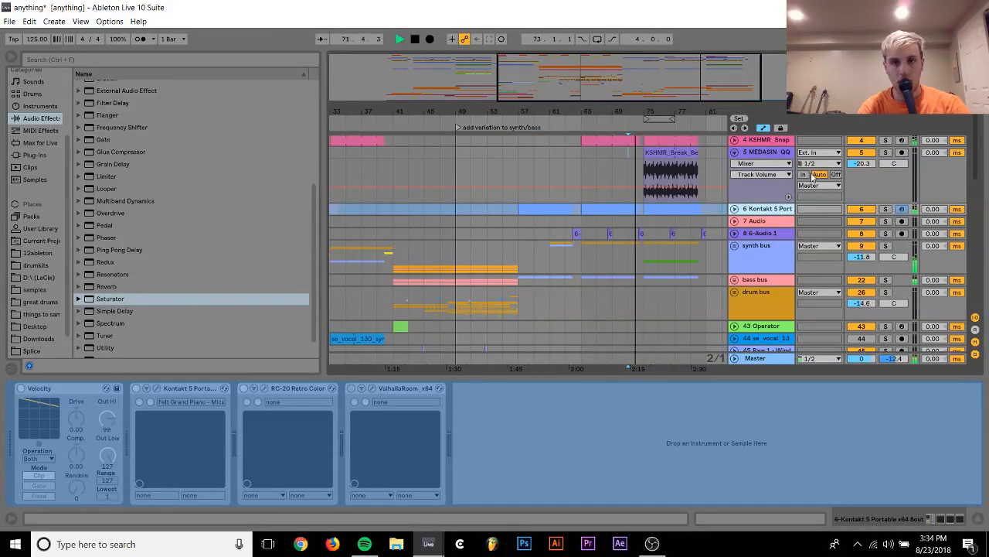
left_click(671, 166)
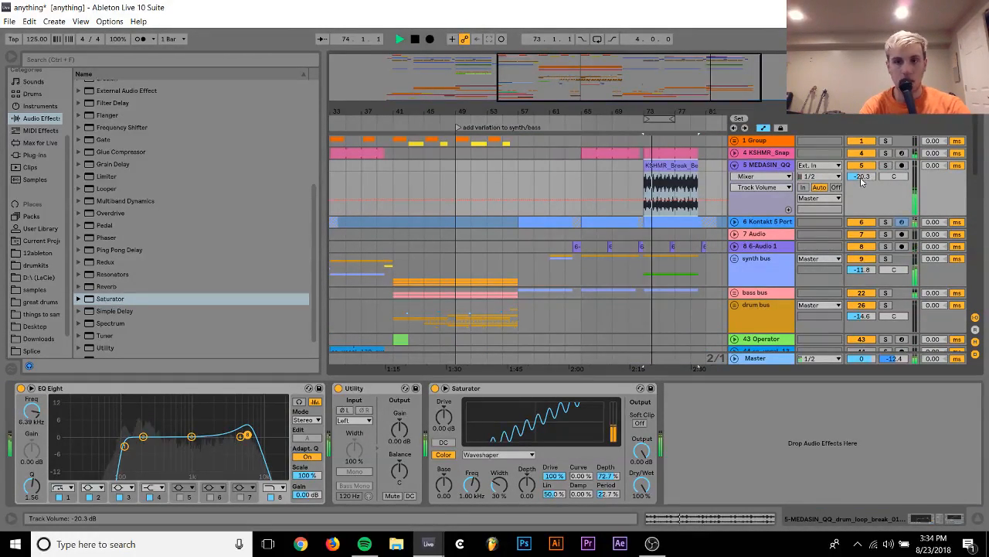
left_click_drag(862, 178, 862, 170)
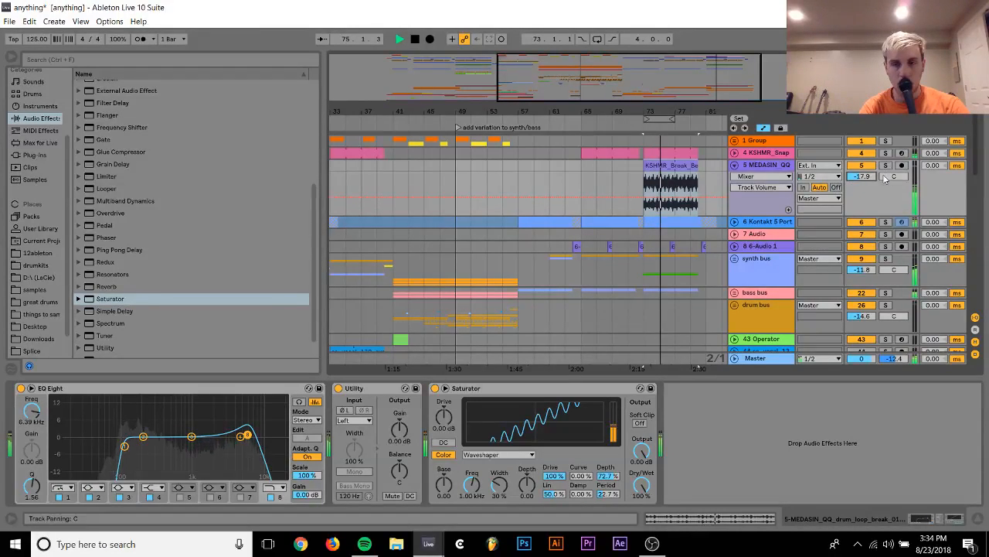
scroll(804, 205, "down", 5)
key("space")
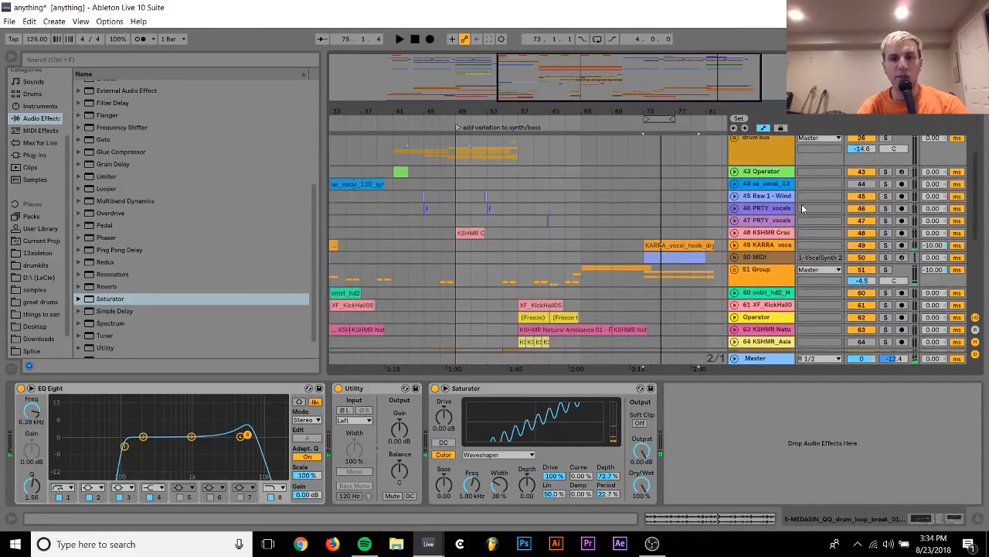
Try to freeze the KARRA vocal track 49
left_click(762, 247)
left_click(765, 258)
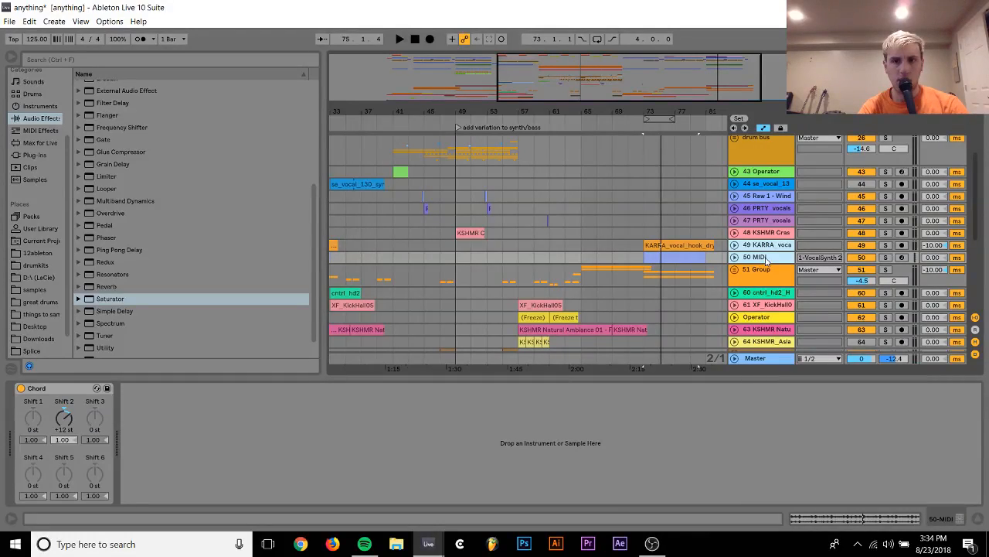
right_click(761, 249)
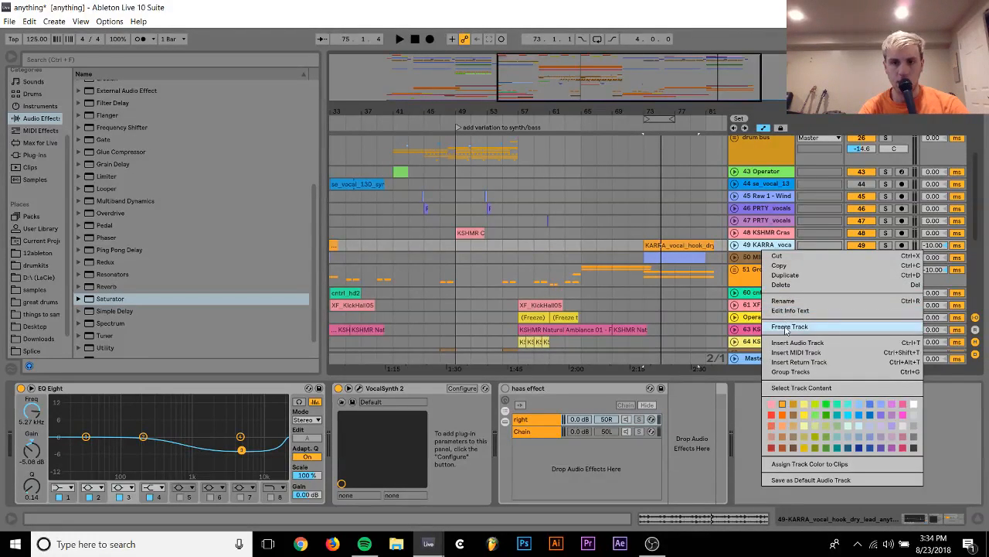
left_click(784, 328)
left_click(495, 296)
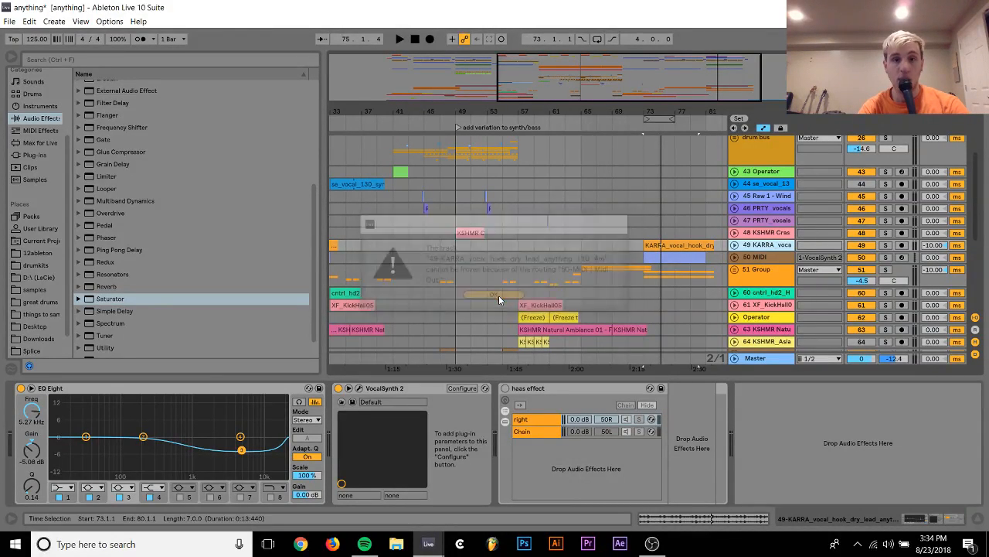
Group the KARRA vocal track 49 with MIDI track 50 and fold the new group
left_click(773, 258)
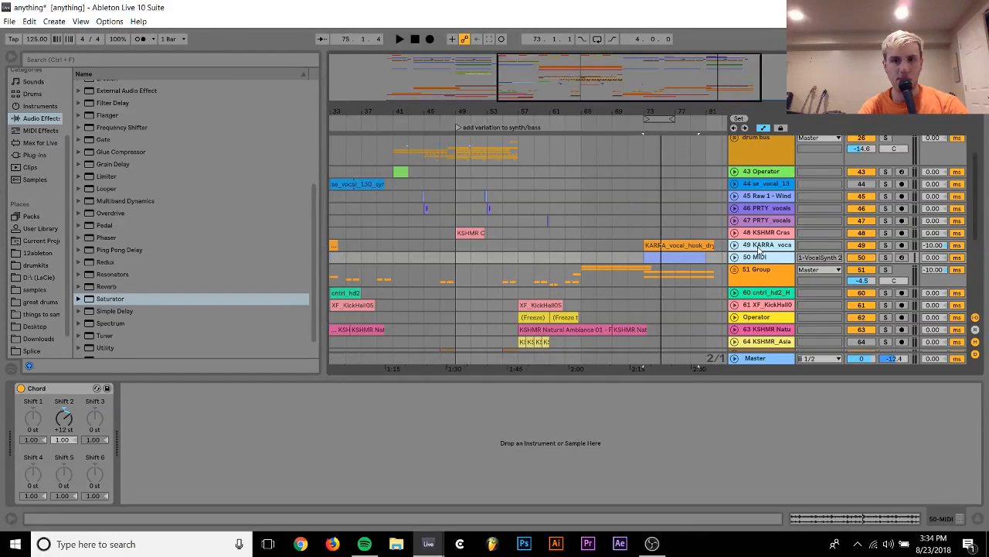
key("ctrl+g")
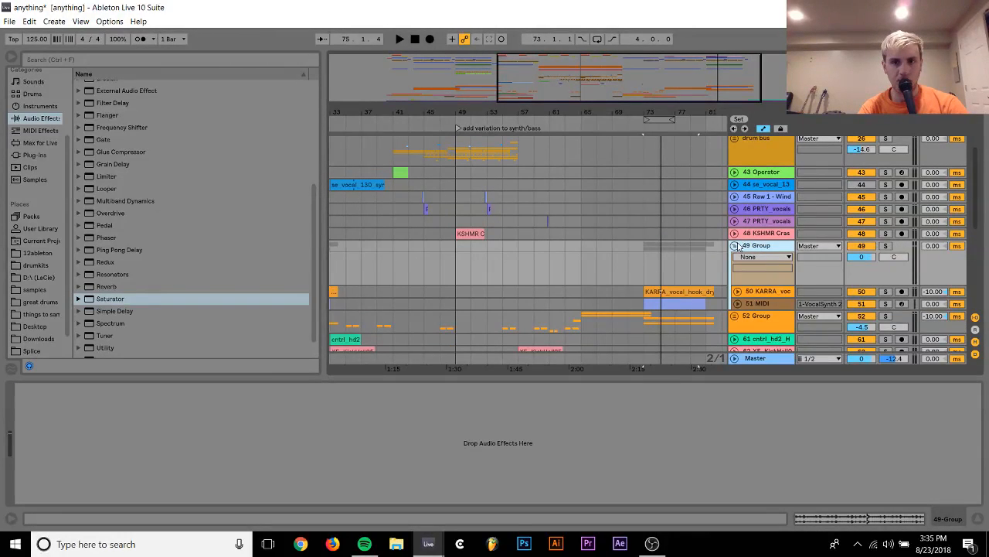
right_click(741, 247)
left_click(732, 249)
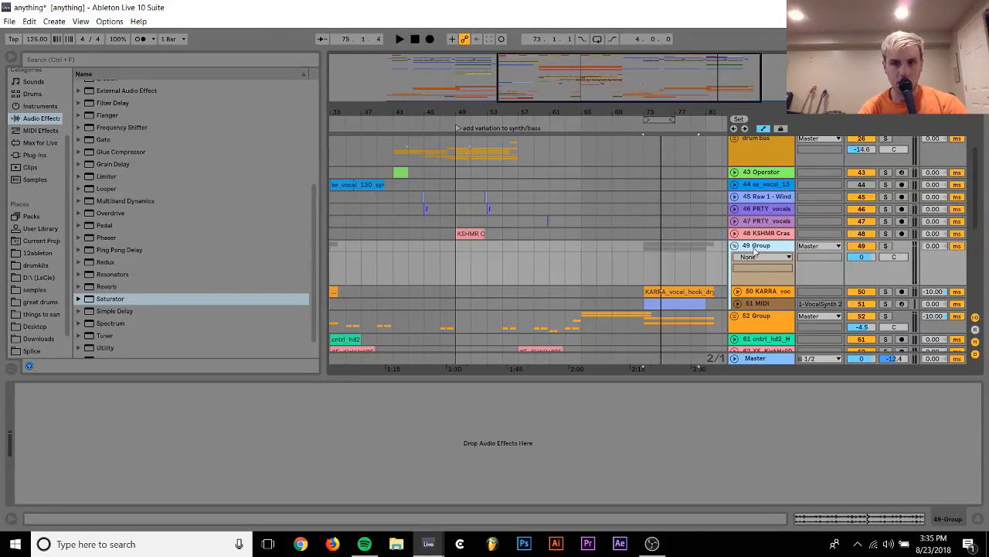
right_click(755, 250)
left_click(735, 249)
left_click(734, 246)
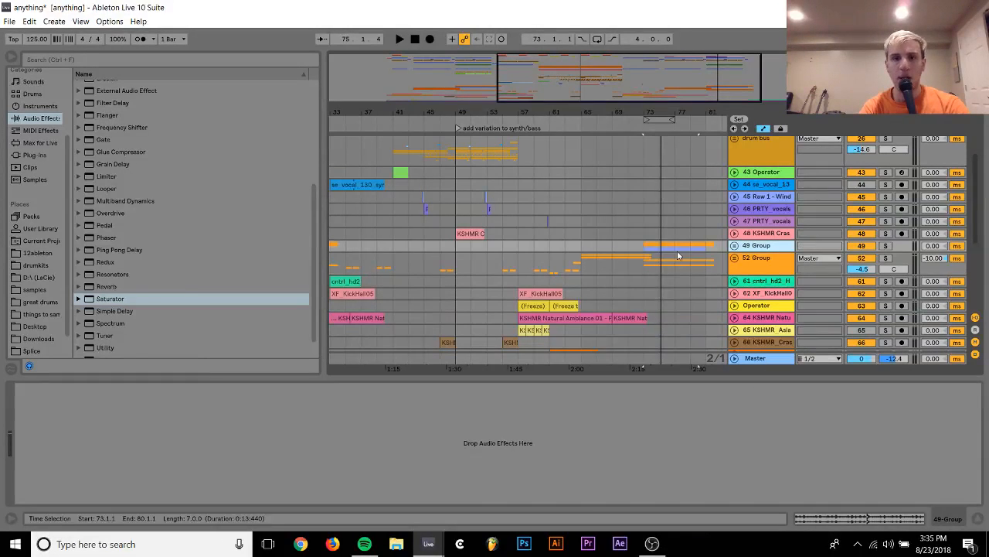
Insert an audio track below the vocal group, arm it and record about one bar from bar 73
left_click(646, 250)
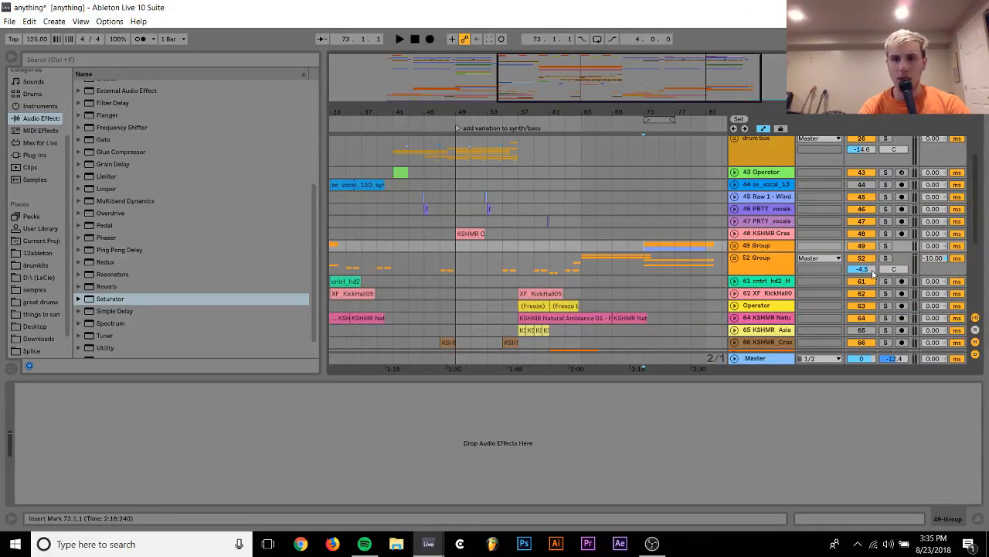
key("ctrl+t")
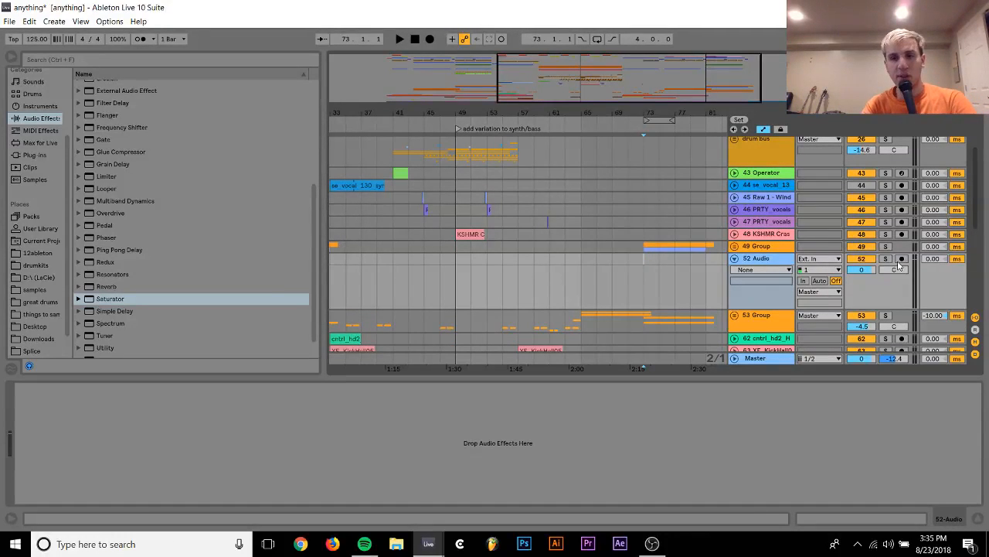
left_click(901, 259)
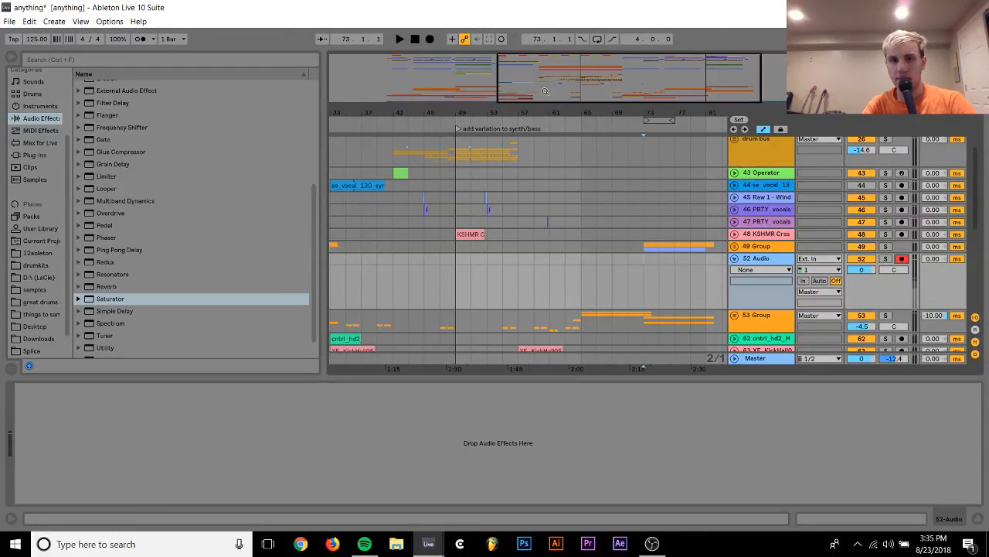
left_click(430, 41)
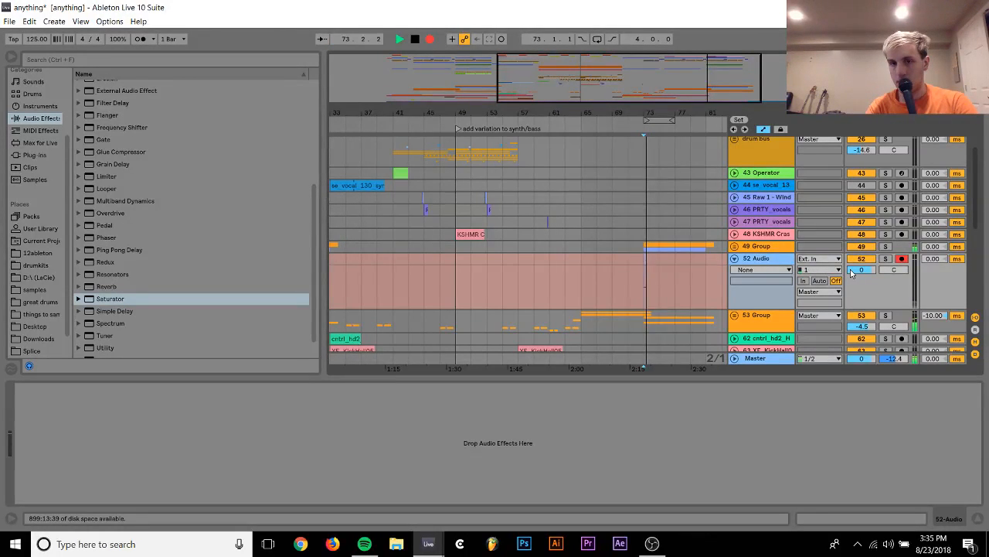
key("space")
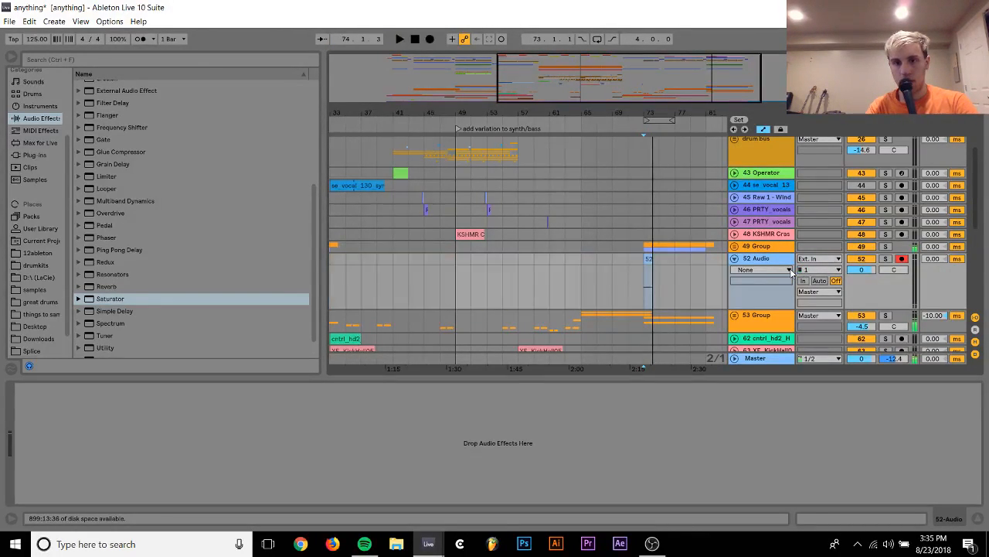
Try to set 49-Group as the audio input of track 52
left_click(813, 258)
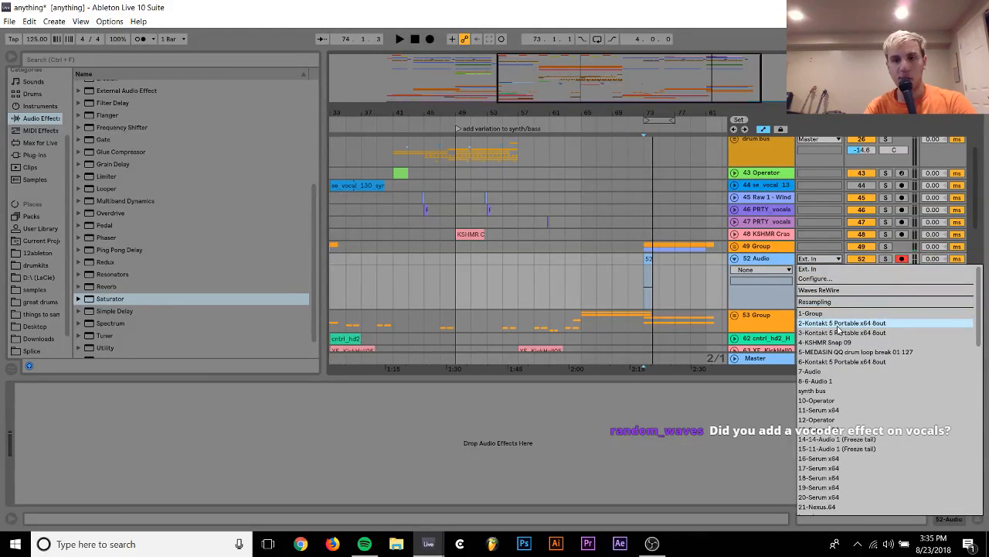
scroll(847, 392, "down", 15)
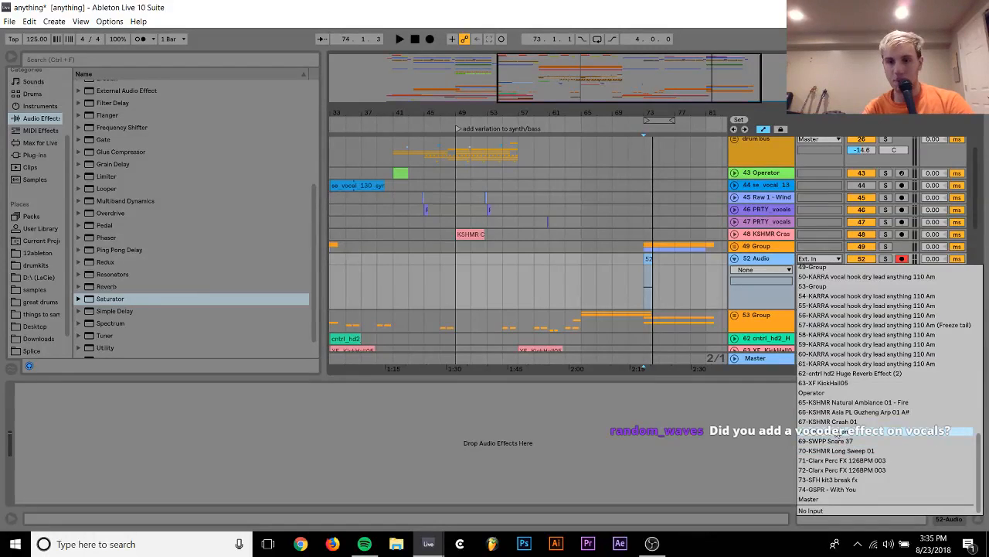
left_click(824, 272)
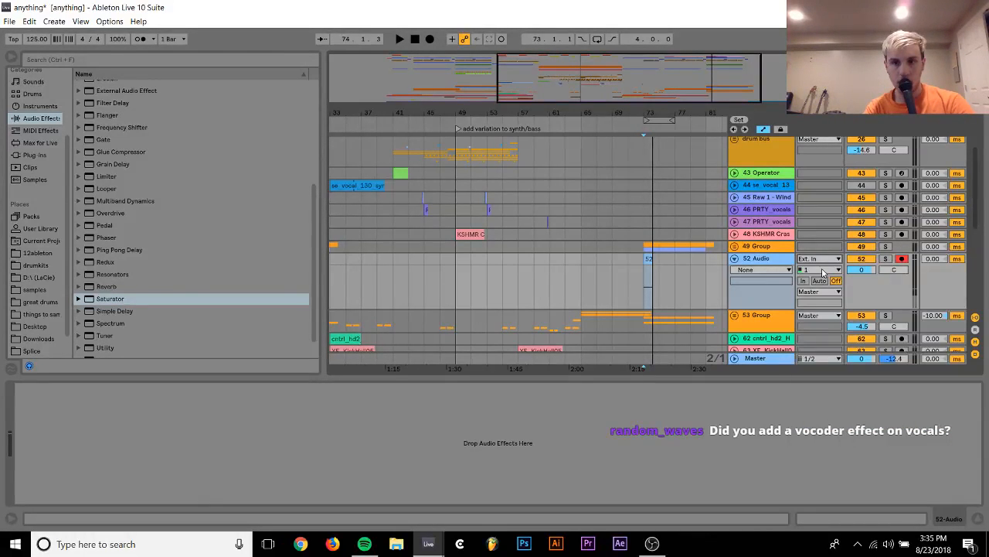
Record 49-Group onto track 52 from bar 73 to bar 82, and solo the recorded track
left_click(428, 39)
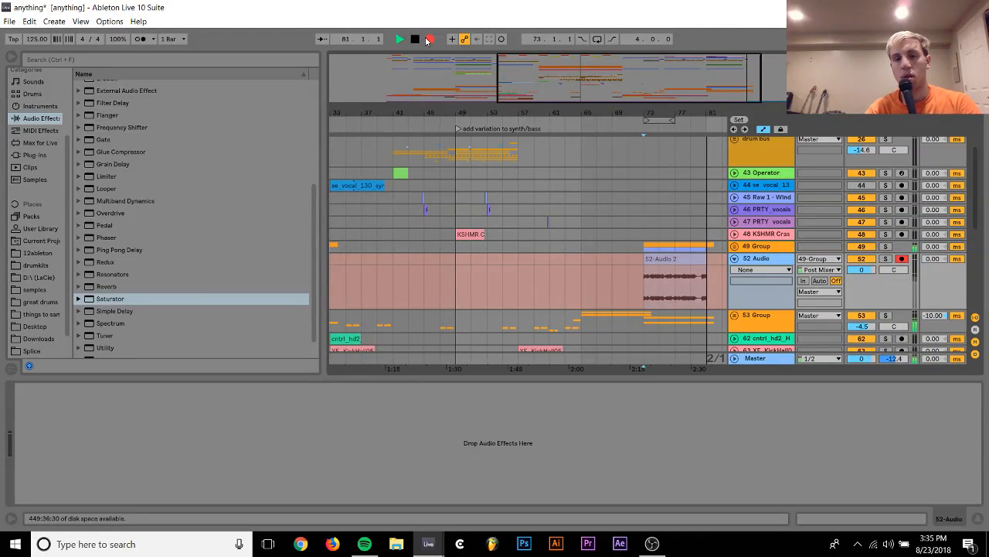
key("space")
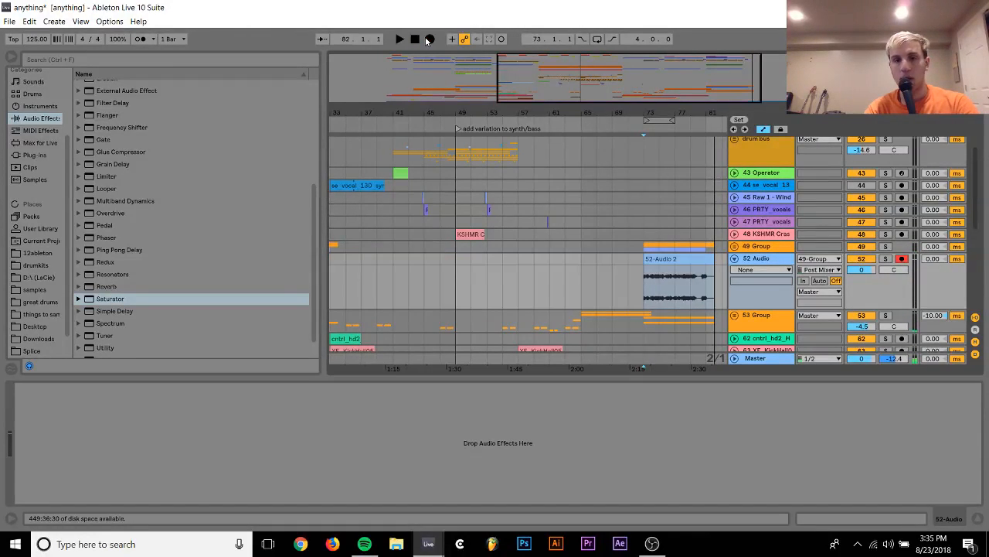
left_click(886, 261)
left_click_drag(670, 113, 556, 111)
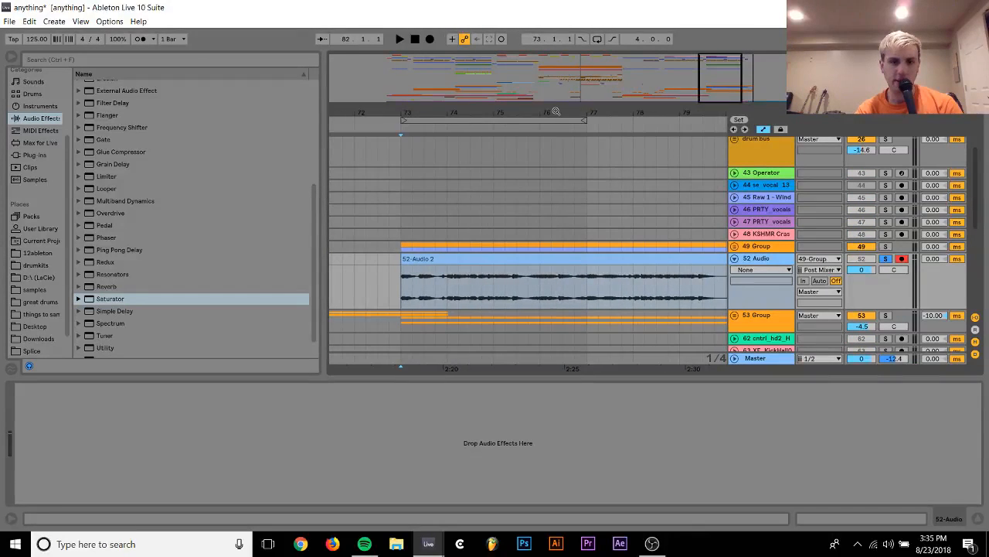
Copy the recorded vocal clip on track 52 to bar 25 and remove the original 49 Group
left_click(769, 247)
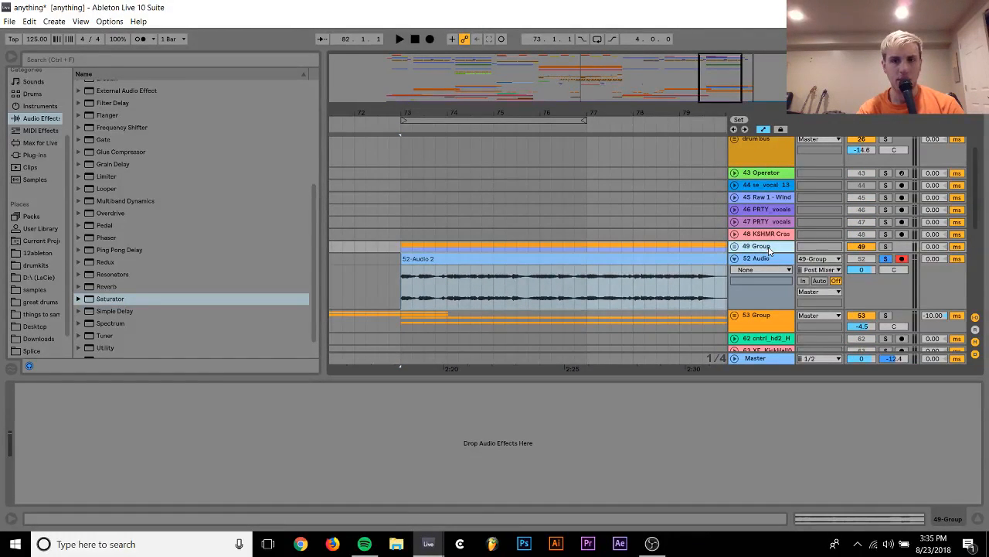
left_click_drag(459, 109, 570, 109)
left_click_drag(587, 255, 431, 265)
left_click(758, 246)
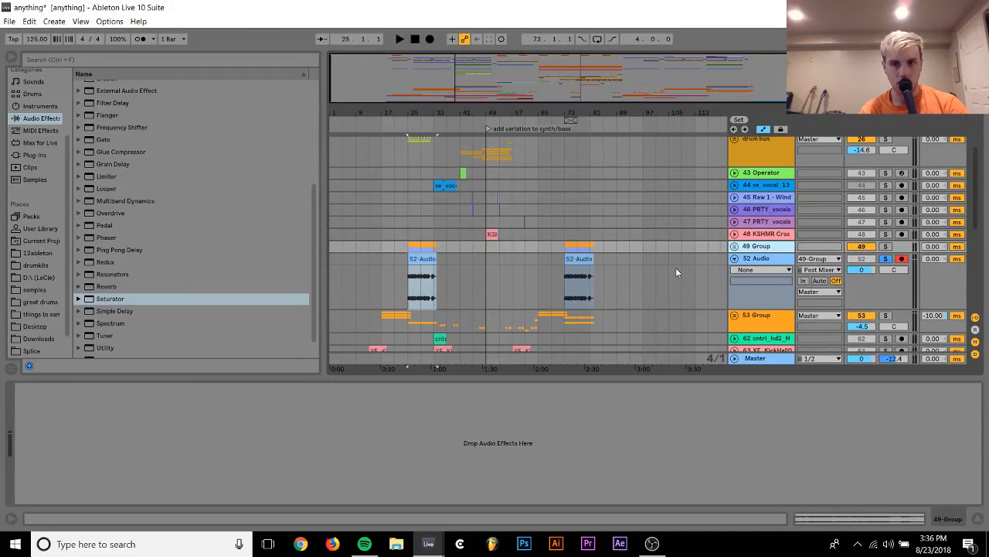
key("ctrl+shift+g")
Unsolo the recorded vocal track and audition its two clips in the mix from bars 25 and 73
key("space")
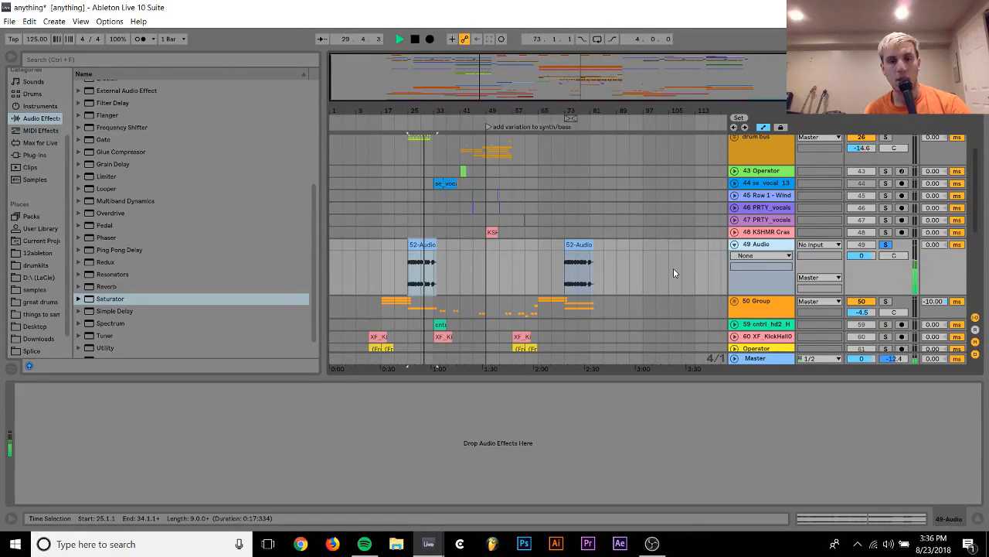
left_click(885, 245)
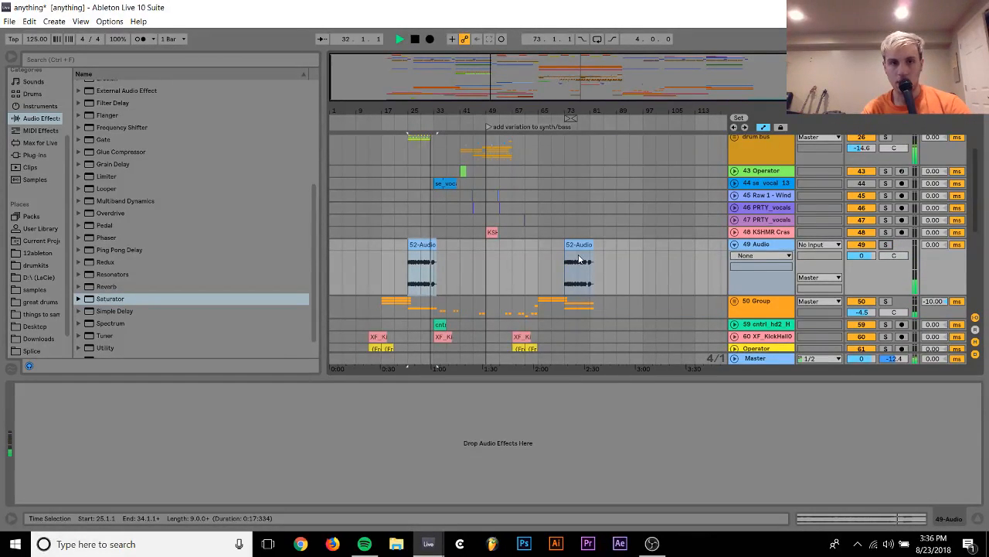
scroll(569, 262, "up", 3)
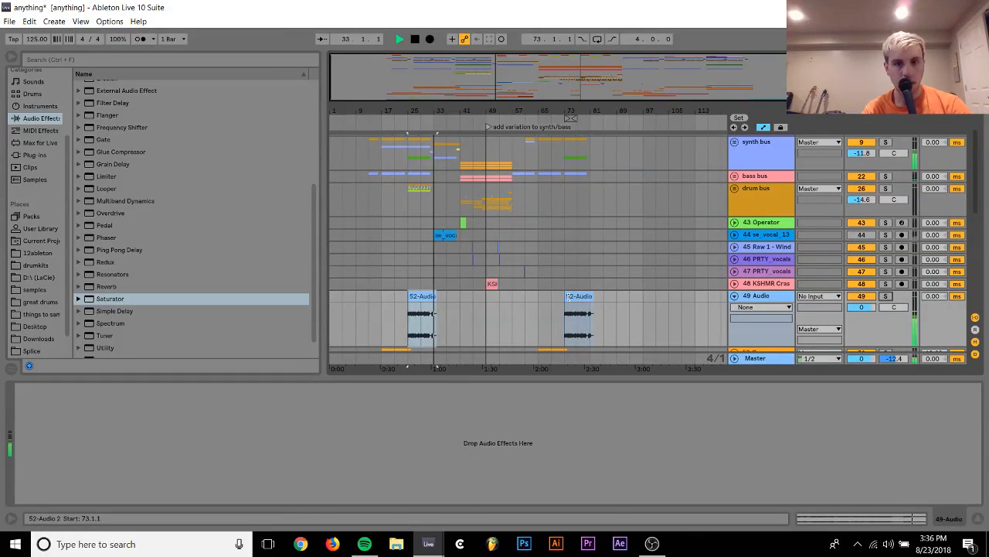
left_click(576, 296)
key("space")
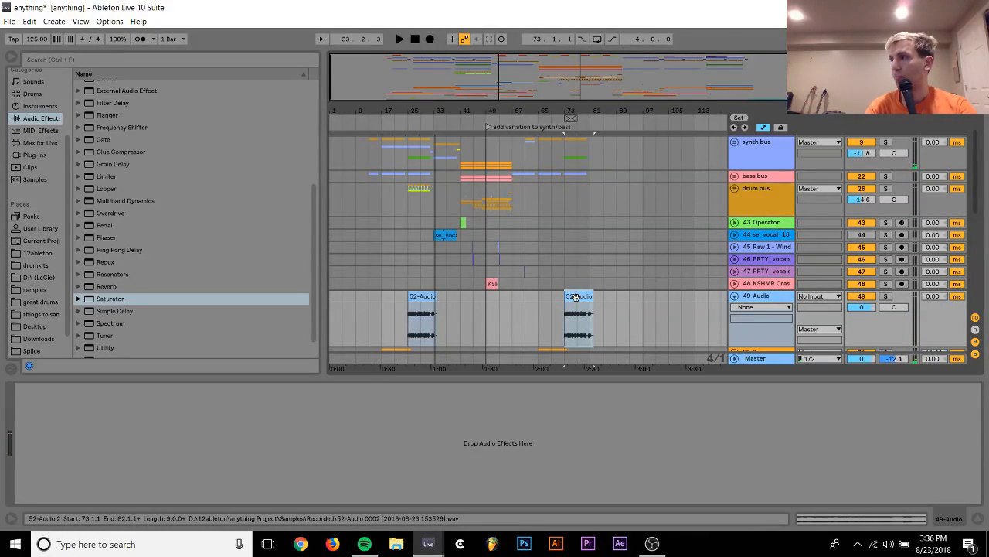
key("space")
scroll(574, 297, "up", 6)
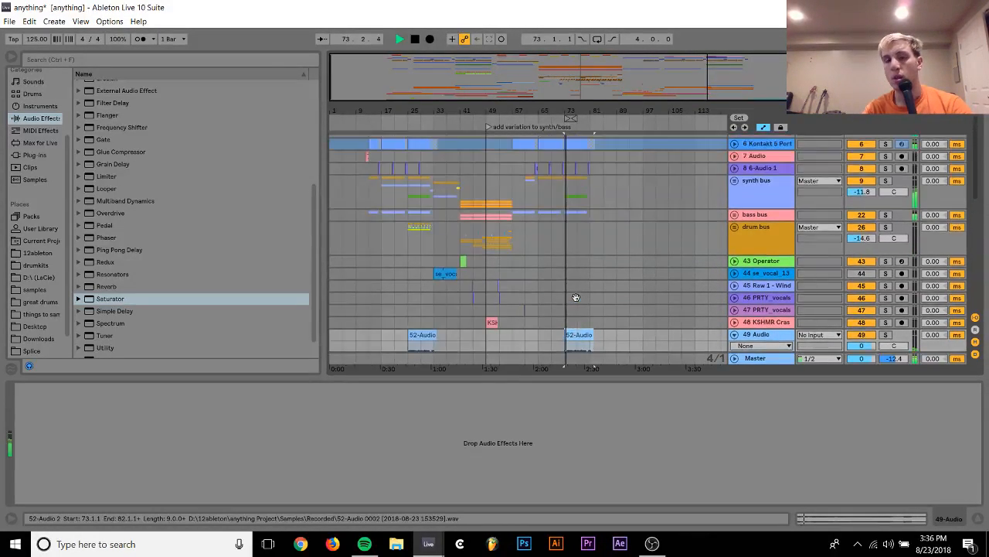
scroll(574, 170, "up", 1)
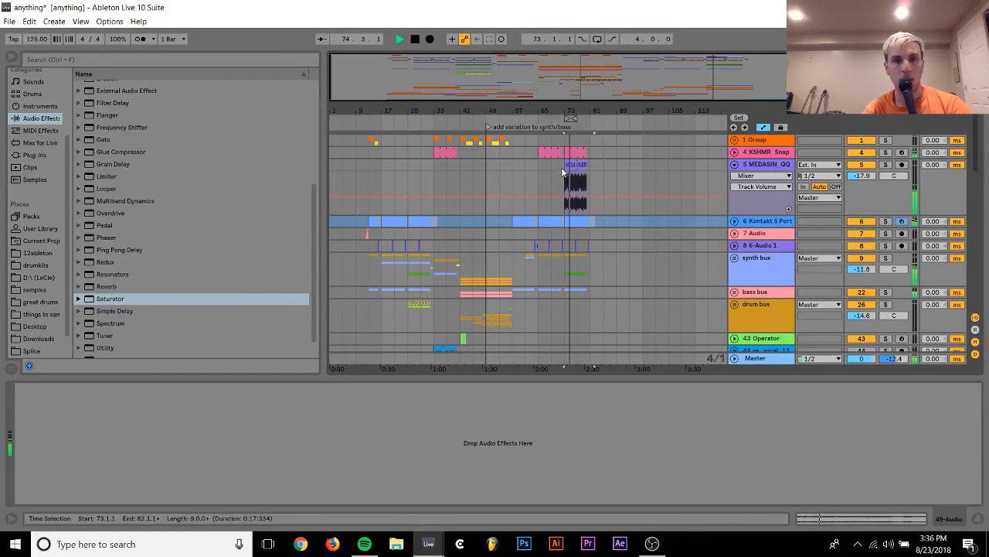
Loop the first four bars of the break beat clip, from bar 73 to 77, and solo its track
left_click(577, 168)
key("ctrl+l")
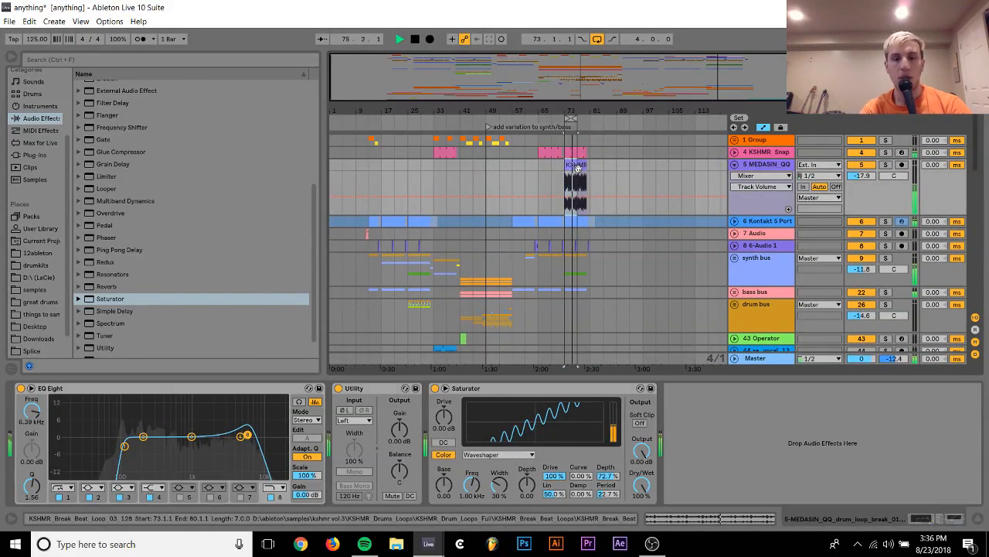
left_click(886, 166)
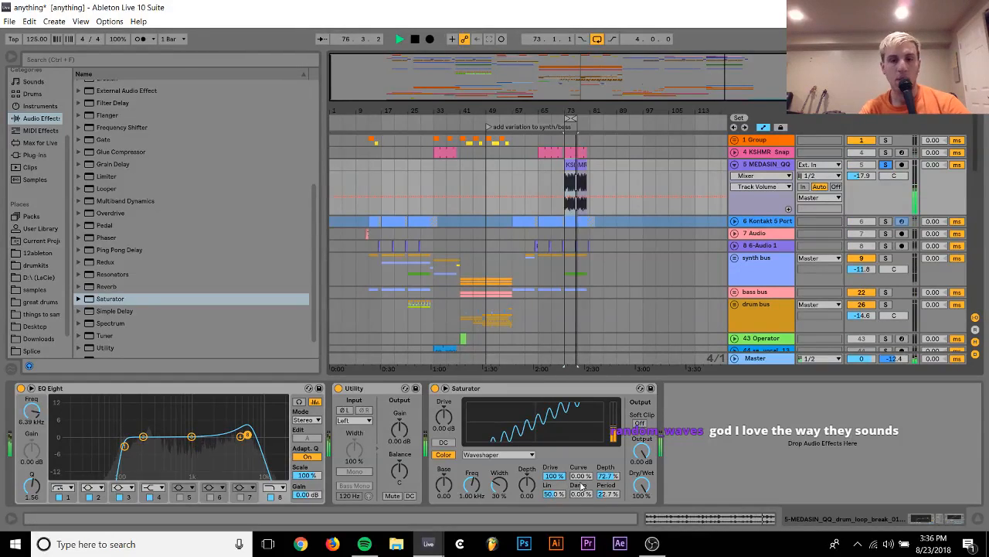
Set the Saturator's waveshaper Drive, Lin and Curve to 100%, Damp to about 17% and Depth to 78.1%
mouse_move(553, 475)
left_mouse_down()
mouse_move(555, 499)
mouse_move(554, 464)
left_mouse_up()
mouse_move(641, 485)
left_mouse_down()
mouse_move(641, 529)
mouse_move(642, 486)
left_mouse_up()
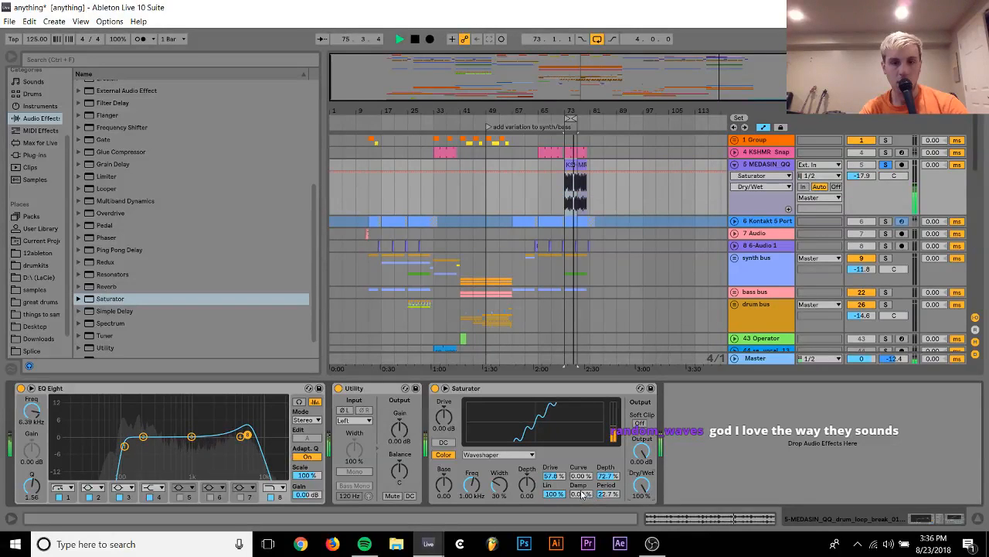
left_click_drag(581, 477, 555, 447)
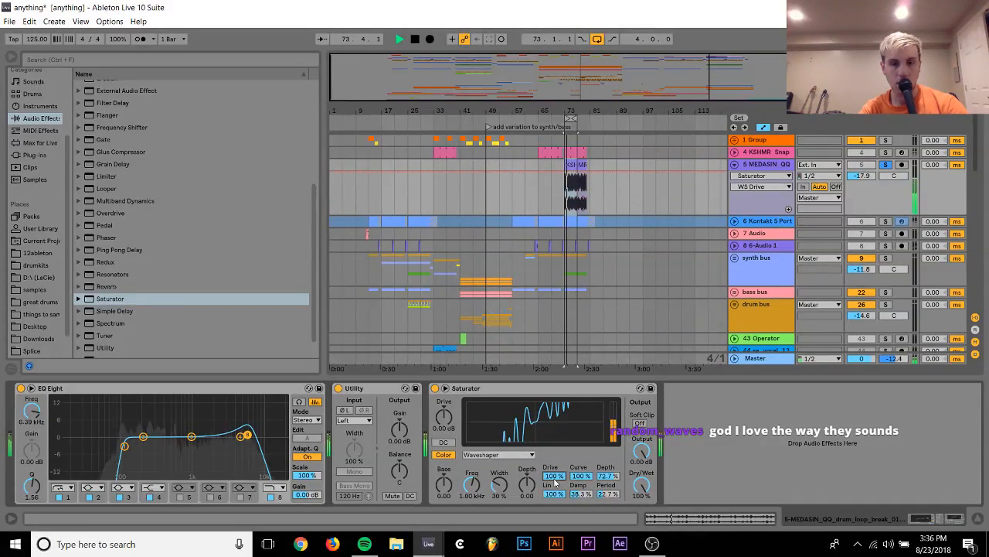
left_click_drag(581, 494, 581, 511)
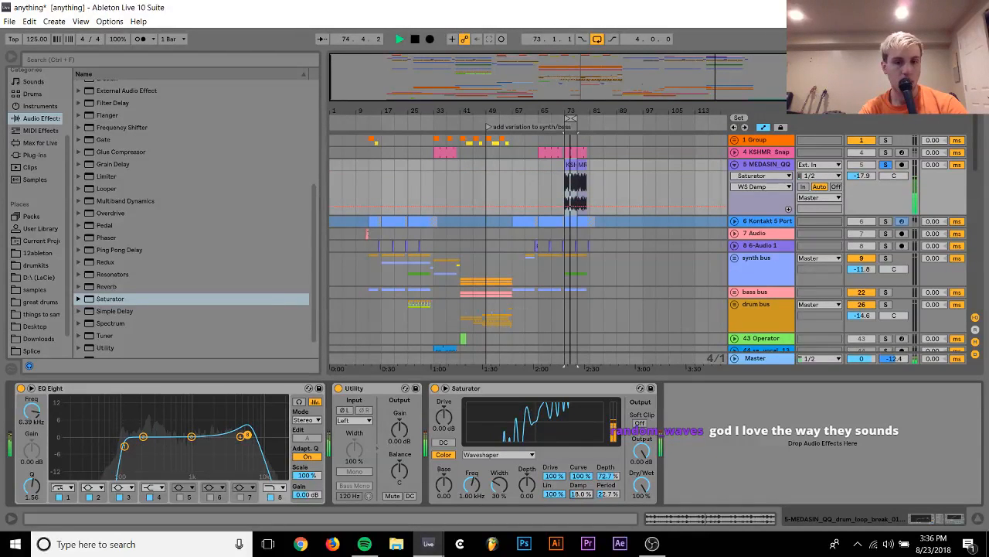
mouse_move(555, 476)
left_mouse_down()
mouse_move(555, 534)
mouse_move(554, 473)
mouse_move(603, 481)
mouse_move(603, 472)
left_mouse_up()
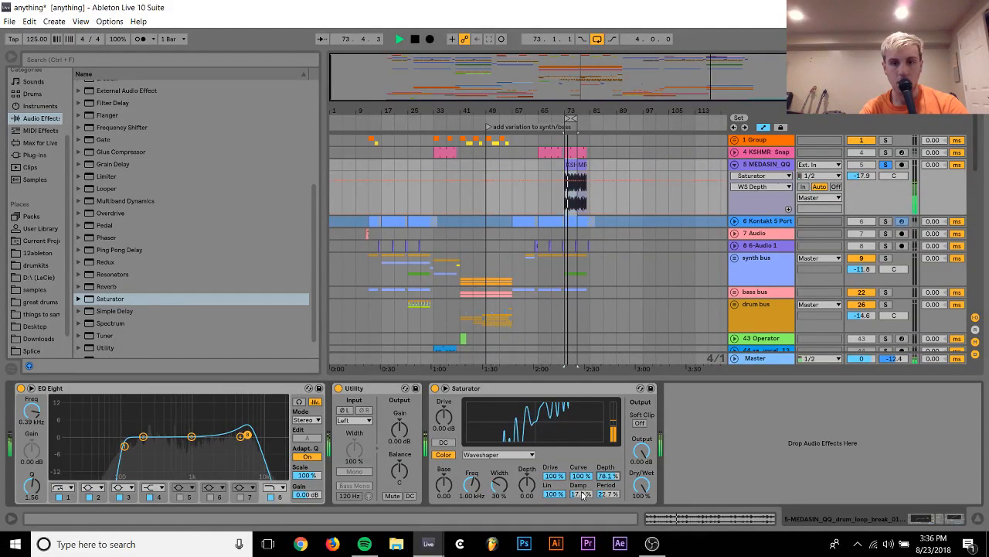
Set the waveshaper's Lin to 96.9%, Curve to 28.1% and Period to 84.4%
left_click_drag(554, 493, 554, 541)
left_click_drag(582, 477, 581, 541)
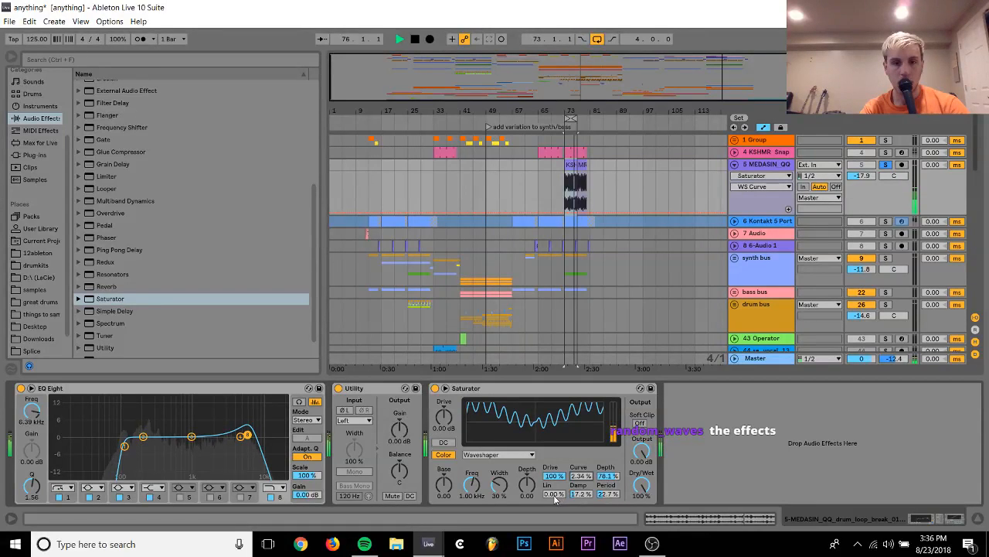
left_click_drag(554, 494, 554, 434)
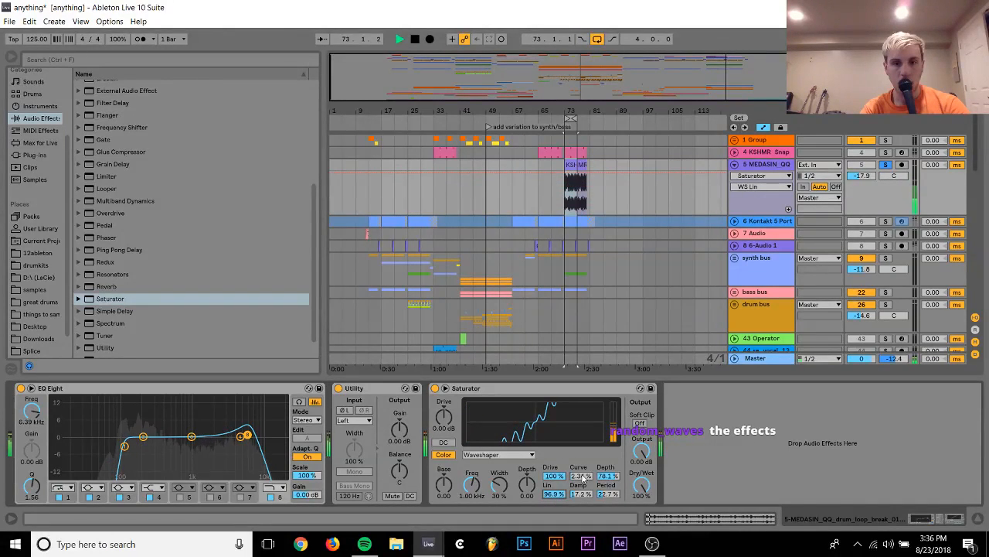
left_click_drag(581, 477, 582, 459)
left_click_drag(609, 494, 608, 453)
Set the Saturator's color controls to Base -12.6, Freq 138 Hz, Width 71% and Depth -1.14, with waveshaper Damp at 0%
left_click_drag(527, 486, 527, 510)
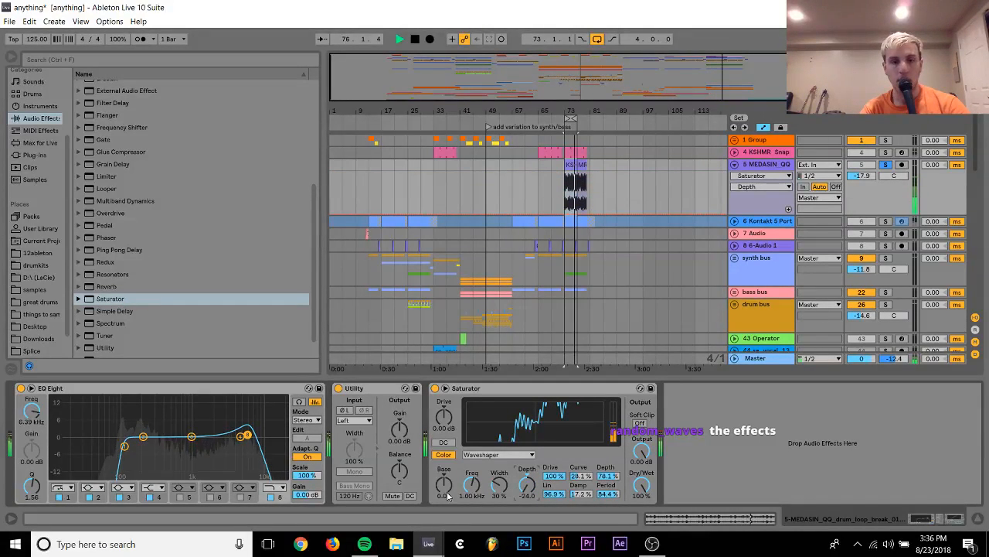
left_click_drag(443, 485, 443, 514)
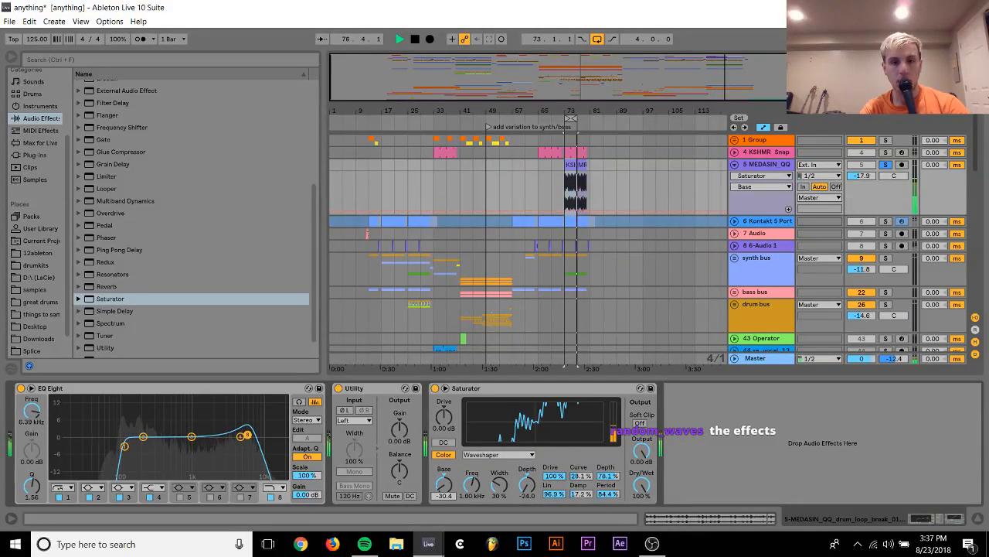
left_click(471, 495)
left_click_drag(472, 485, 576, 499)
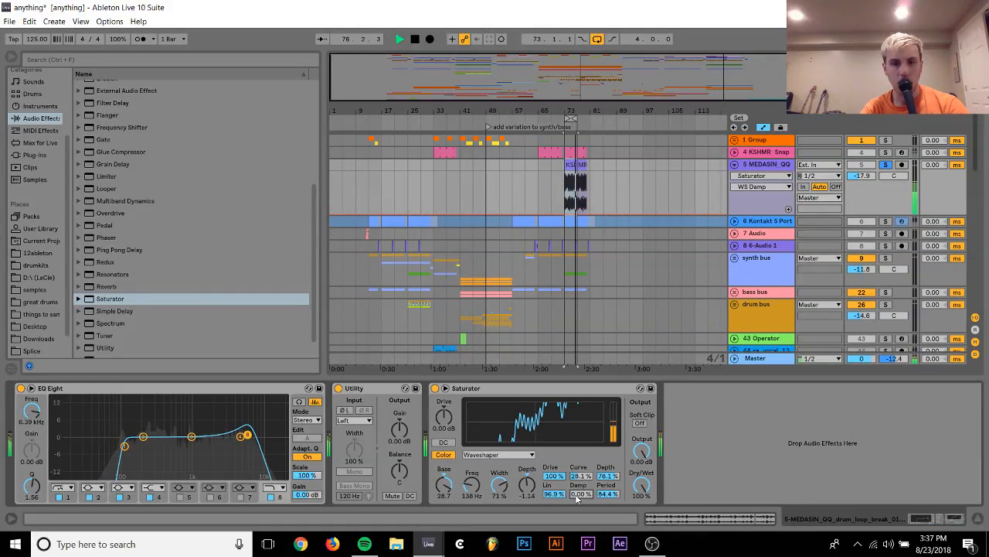
left_click_drag(443, 485, 444, 480)
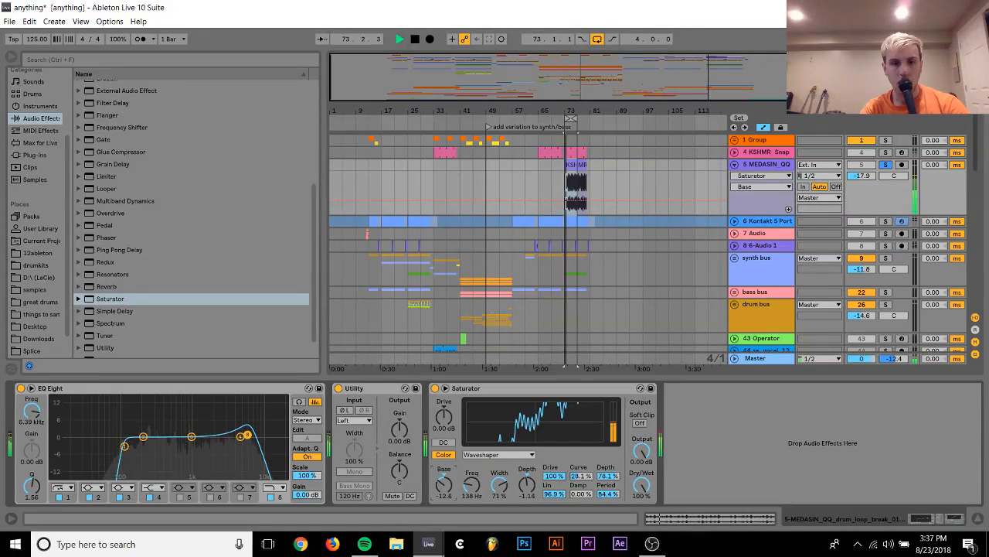
Set the Saturator's waveshaper Lin to 68.8% and Period to 0%, with color Depth at -11.8 and Base at 5.14
left_click_drag(527, 484, 553, 514)
left_click_drag(606, 494, 606, 526)
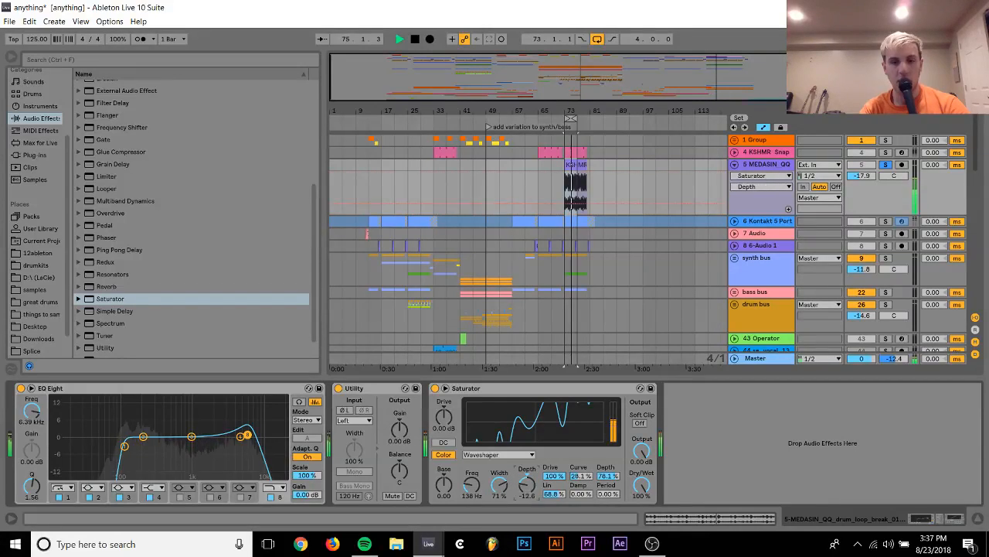
left_click_drag(527, 485, 527, 496)
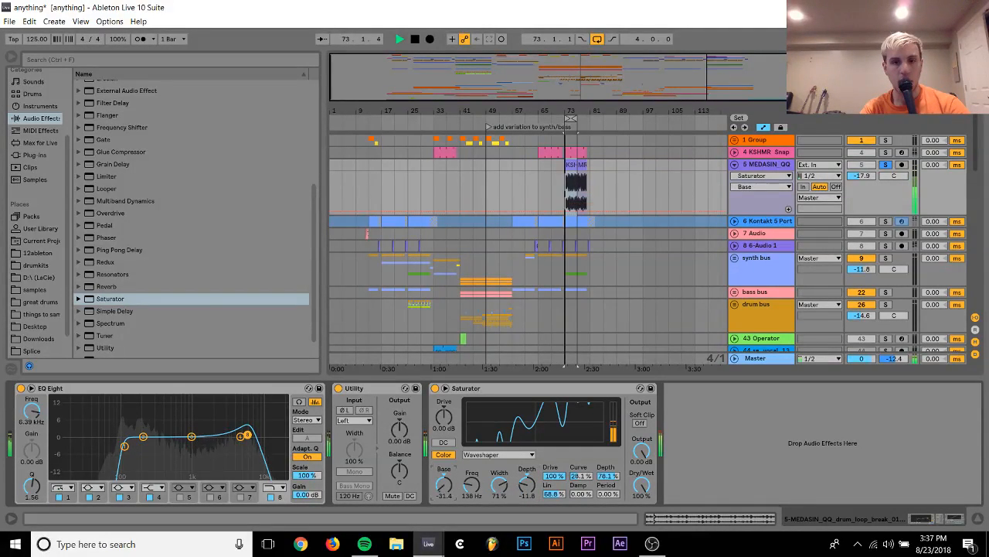
left_click_drag(444, 487, 444, 485)
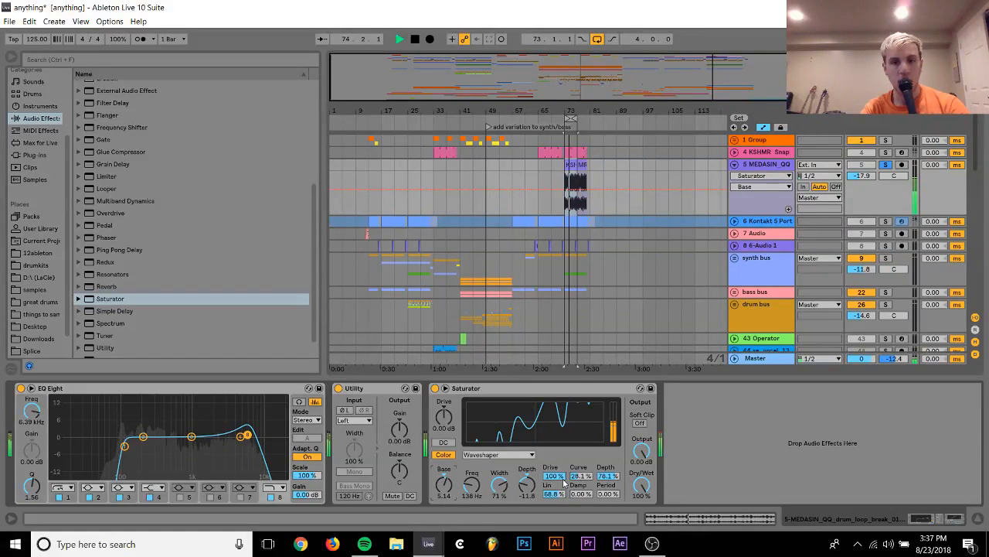
Set the waveshaper's Curve to 100% and Damp to 20.3%, set color Depth to -9.14, and stop playback
left_click_drag(579, 475, 579, 452)
left_click(528, 484)
left_click_drag(527, 484, 528, 495)
left_click_drag(606, 494, 582, 503)
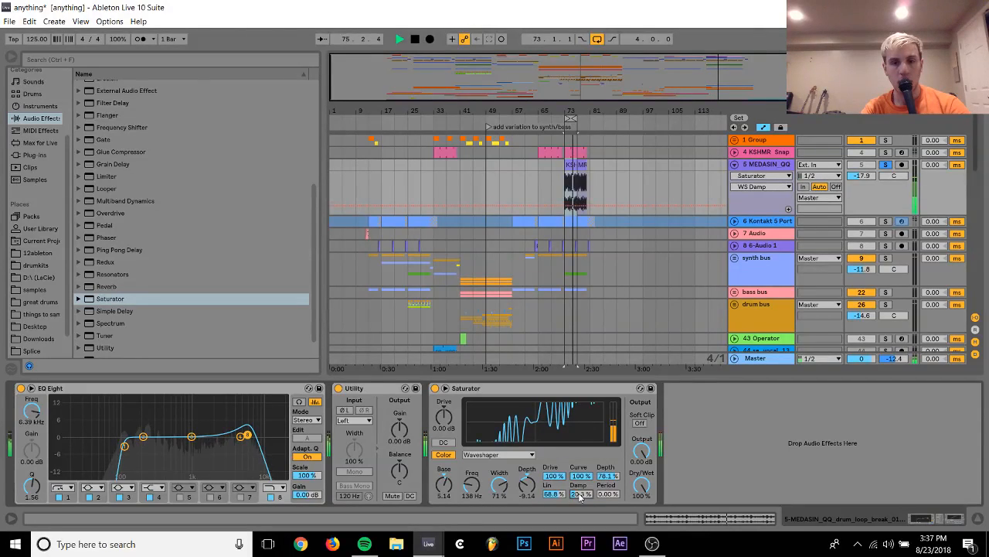
key("space")
Replace the break beat's Saturator with a fresh default one after Utility and expand its waveshaper controls
left_click(503, 390)
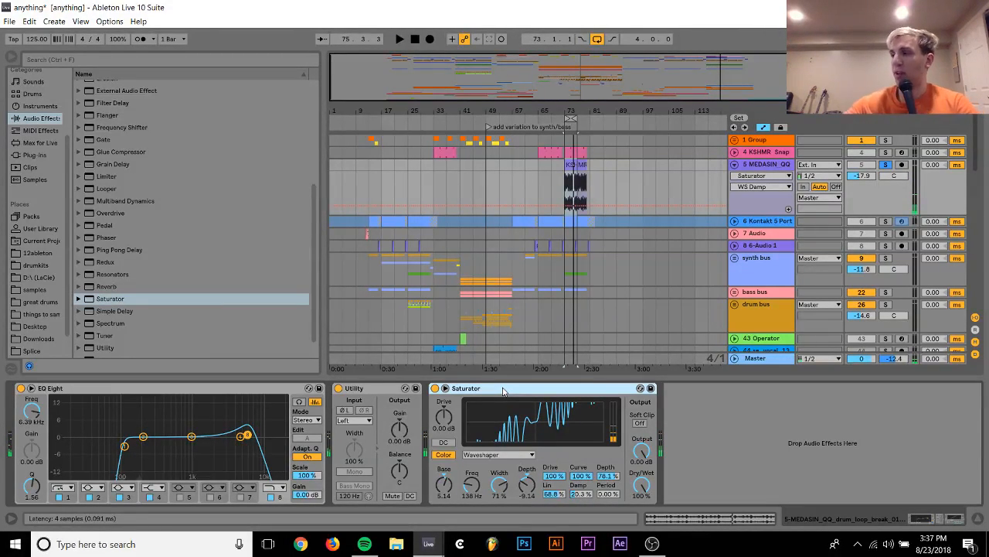
key("Delete")
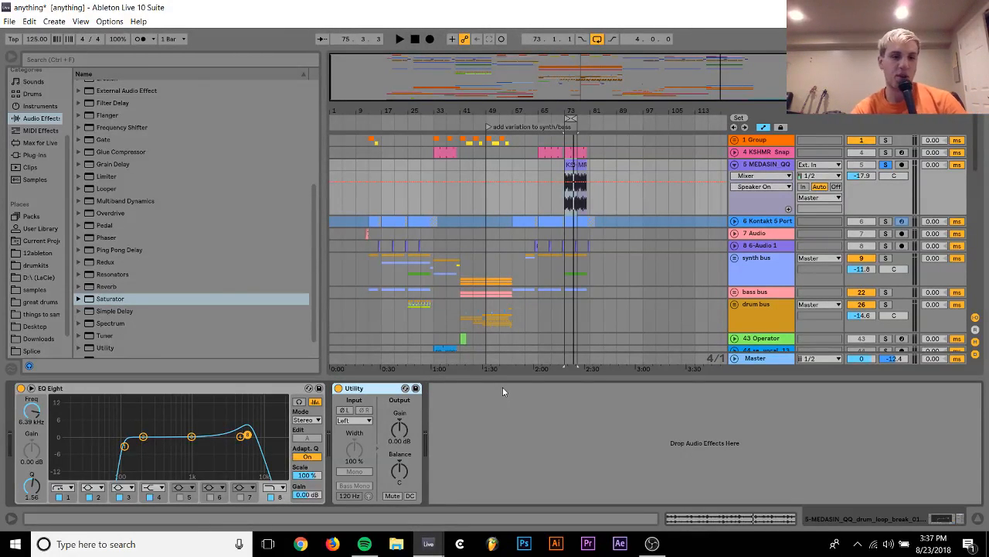
left_click(113, 300)
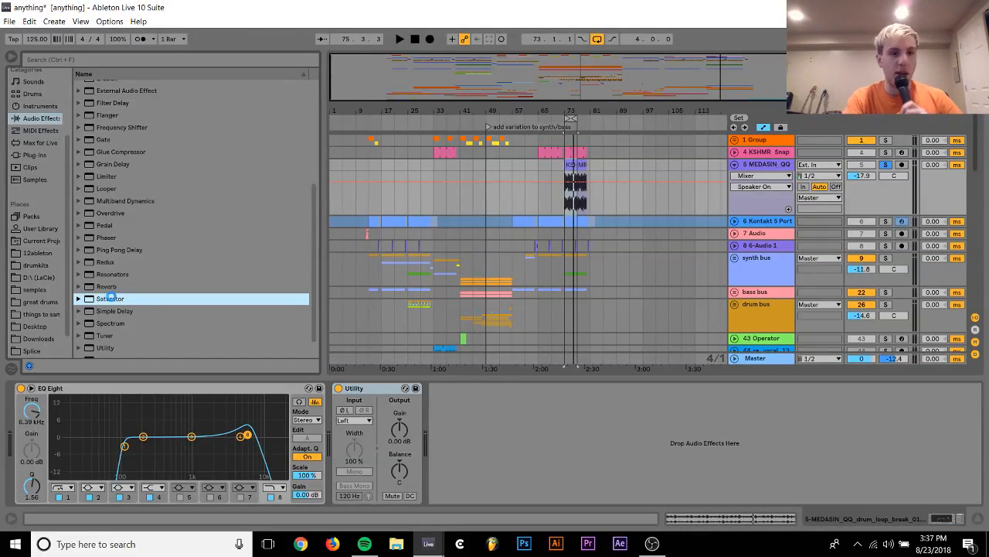
left_click_drag(384, 427, 372, 407)
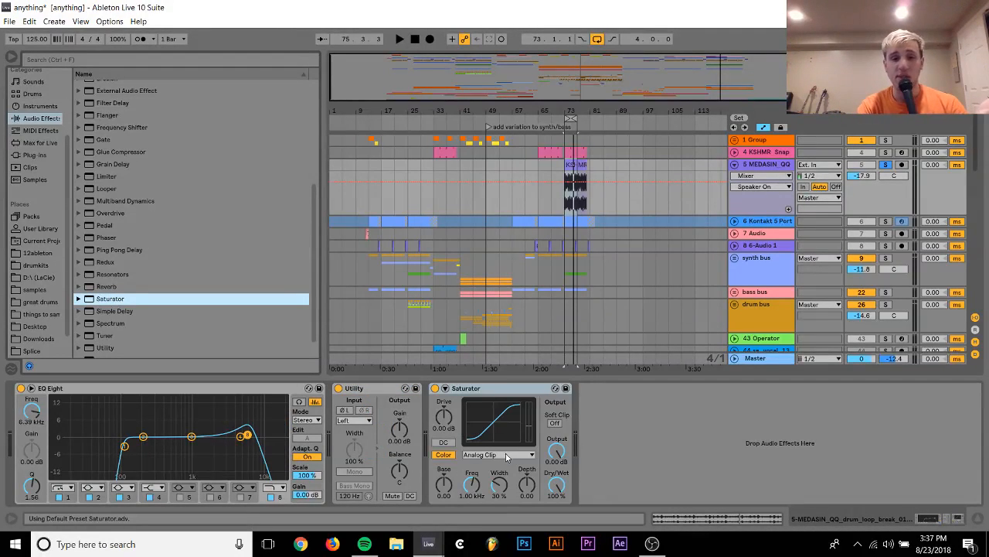
left_click(446, 388)
Set the new Saturator to Sinoid Fold with color Base 16.6, Freq 3.79 kHz and Depth 20.6 while the loop plays
left_click(502, 454)
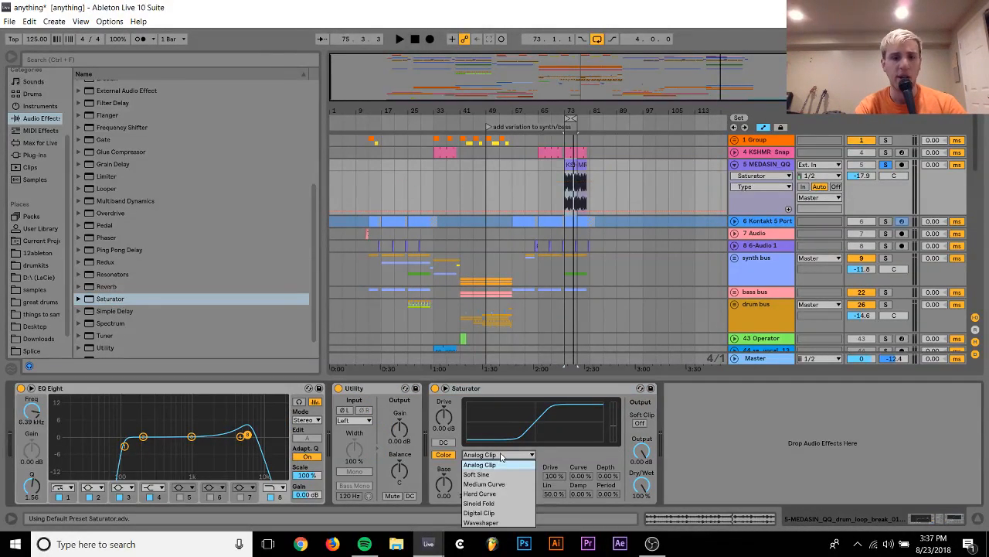
left_click(485, 503)
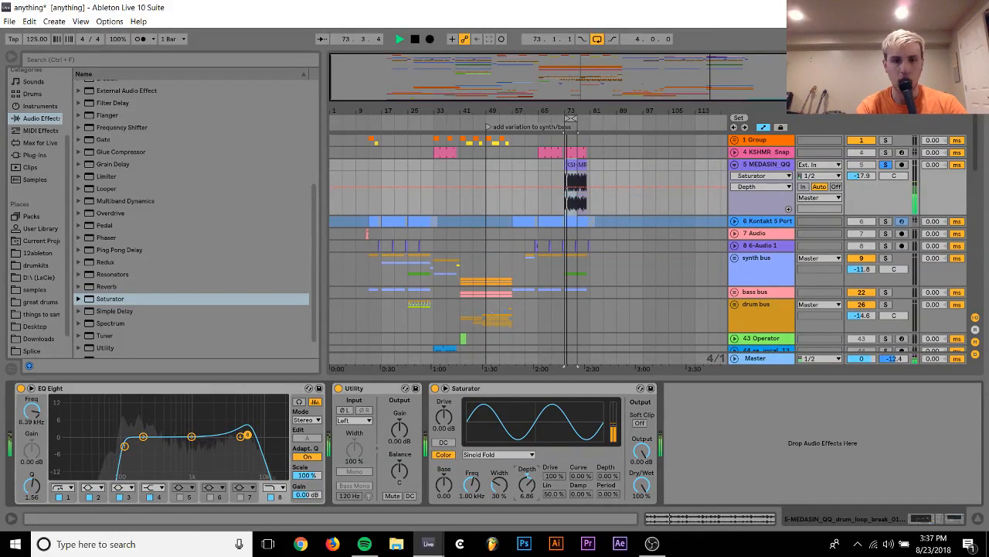
left_click(527, 493)
left_click_drag(439, 488, 471, 498)
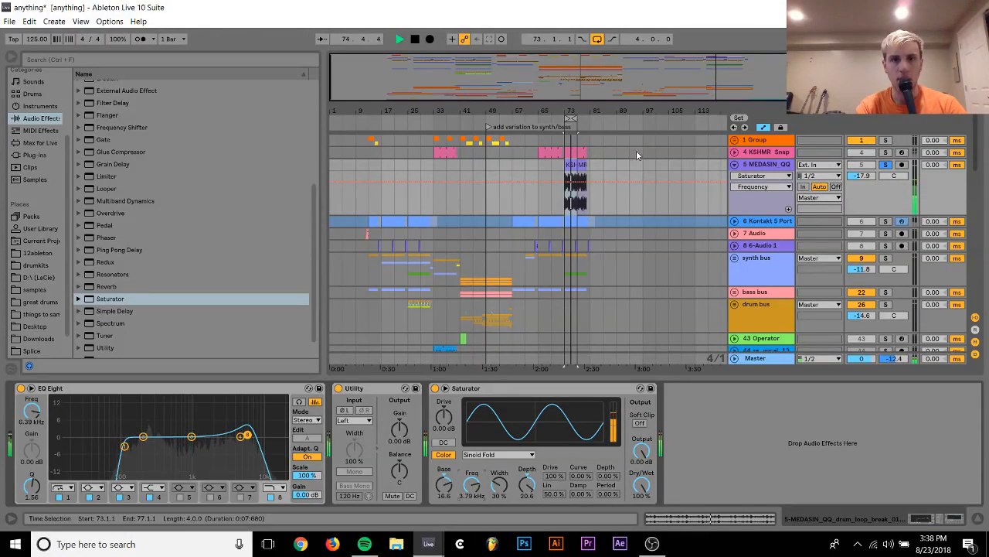
left_click_drag(578, 110, 545, 111)
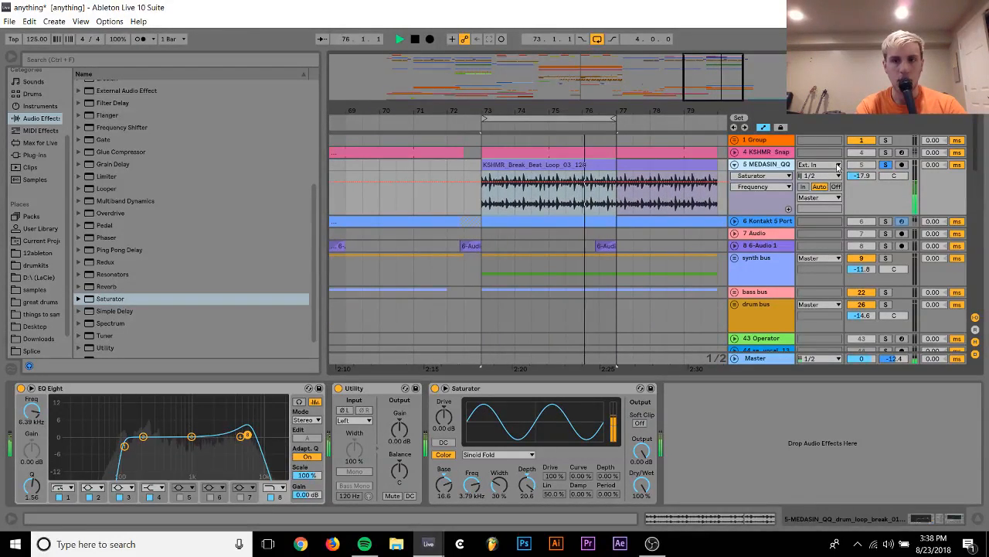
Set the break beat track's volume to -9.9 dB and add Auburn Sounds Couture-64 after its Saturator
left_click_drag(861, 176, 861, 157)
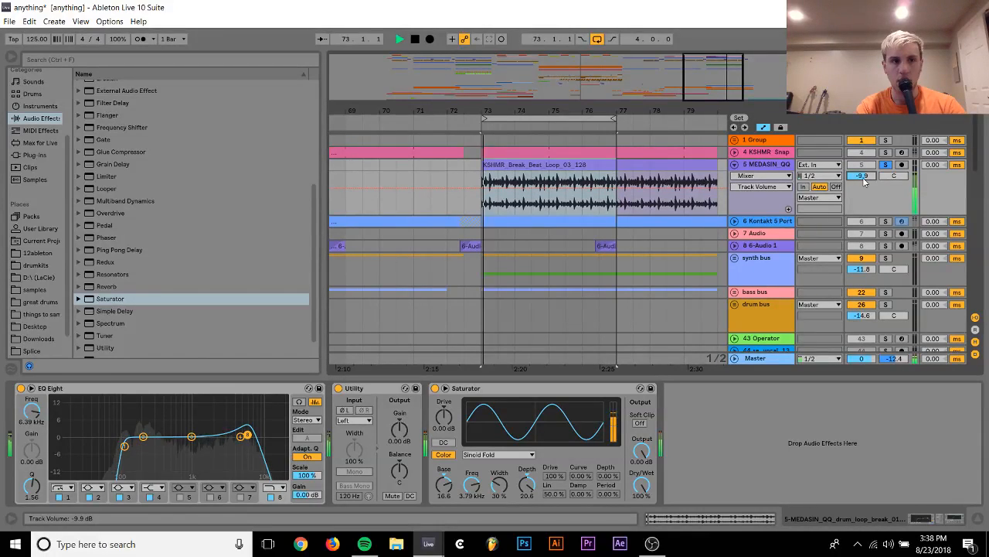
left_click(42, 156)
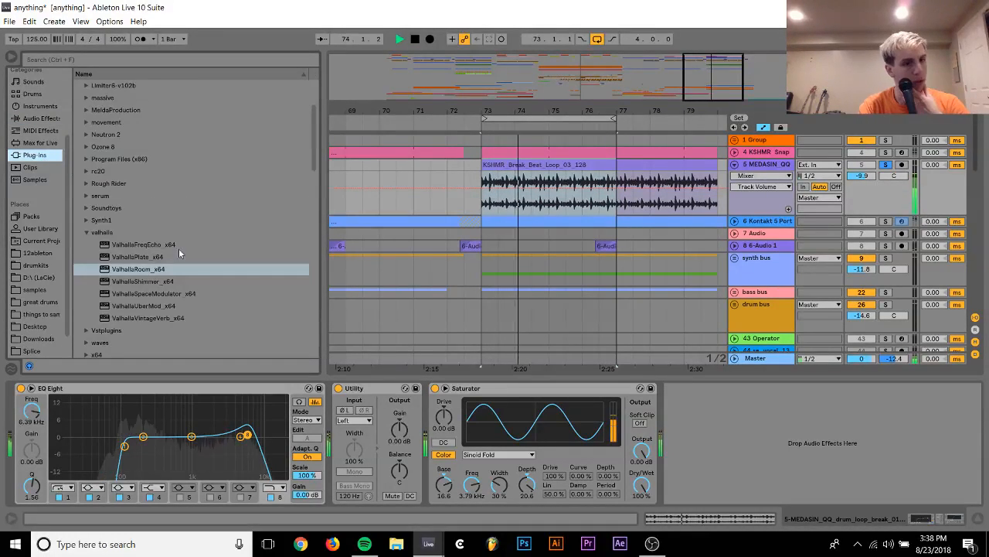
scroll(186, 271, "down", 10)
scroll(214, 353, "up", 2)
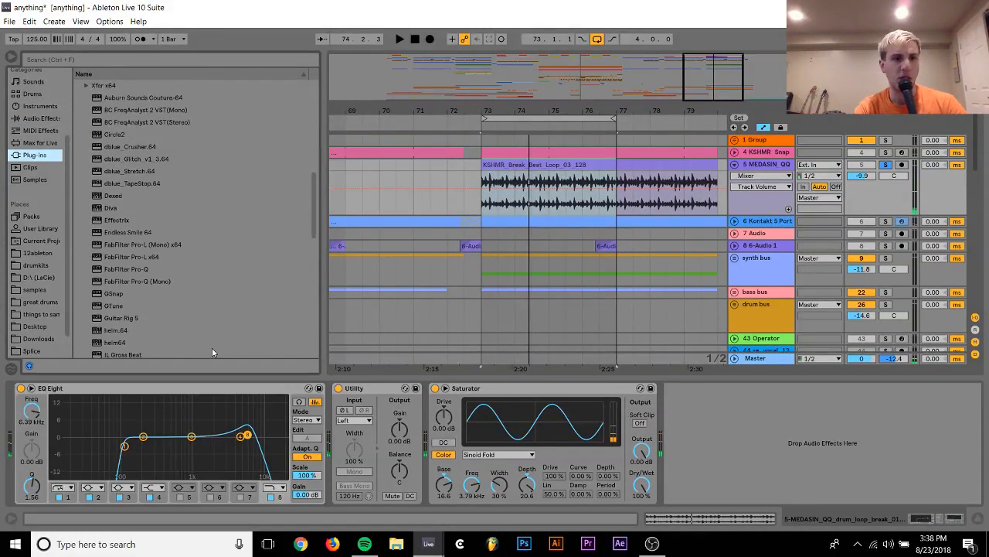
double_click(127, 134)
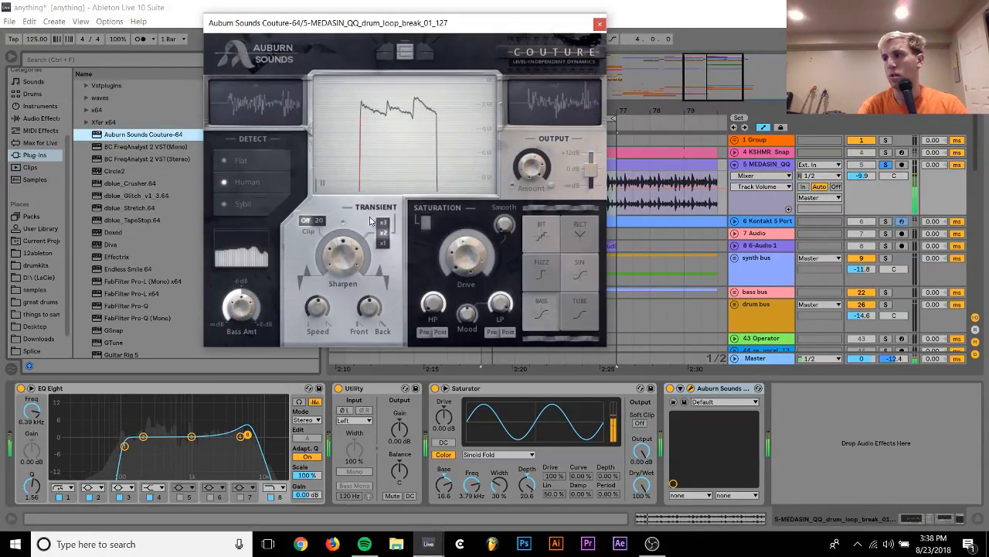
Raise Couture's transient Sharpen with the x3 multiplier and lower the break beat track's volume to -15.2 dB
left_click_drag(352, 266, 358, 172)
left_click(370, 311)
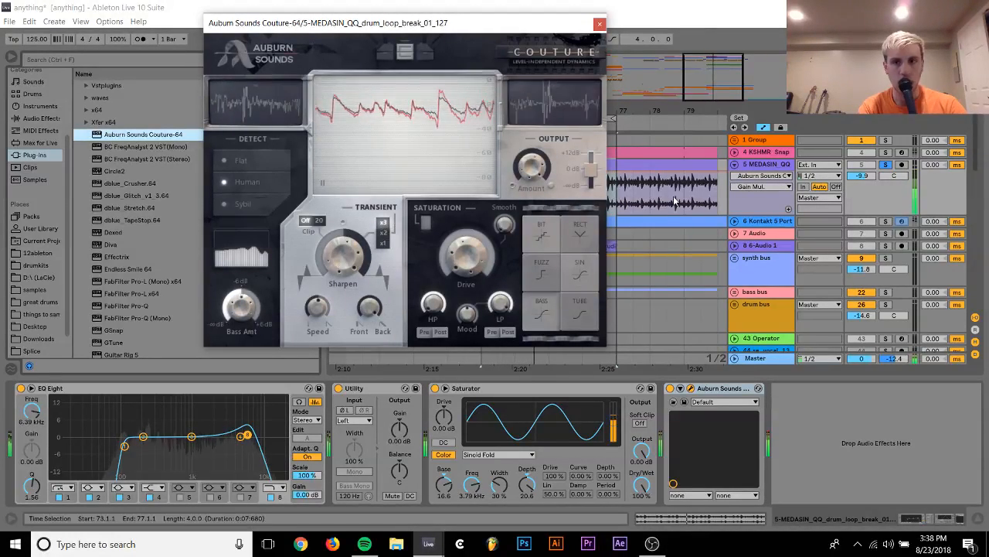
left_click(862, 175)
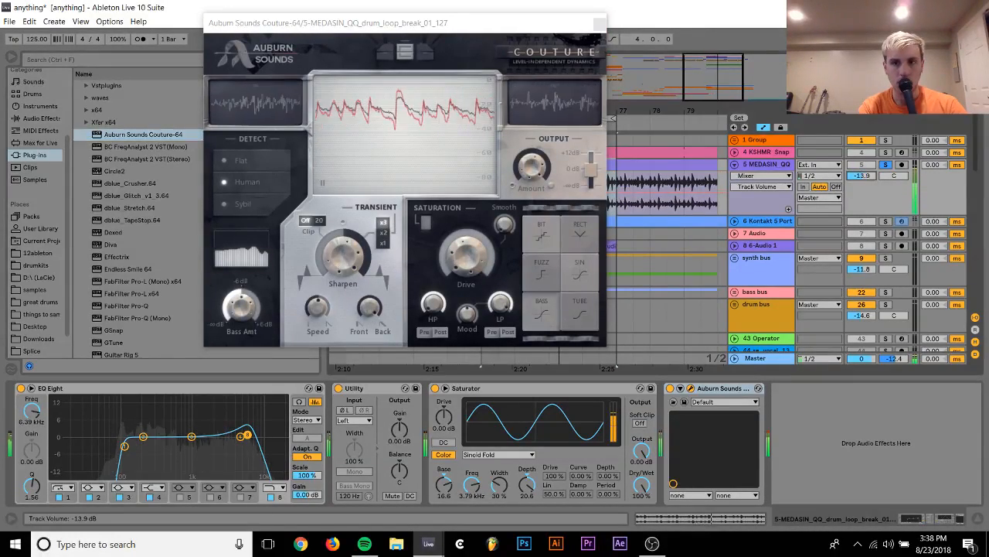
Compare the break beat in the full mix and soloed, setting Saturator Depth to 5.71 and track volume to -10.7 dB
left_click(886, 165)
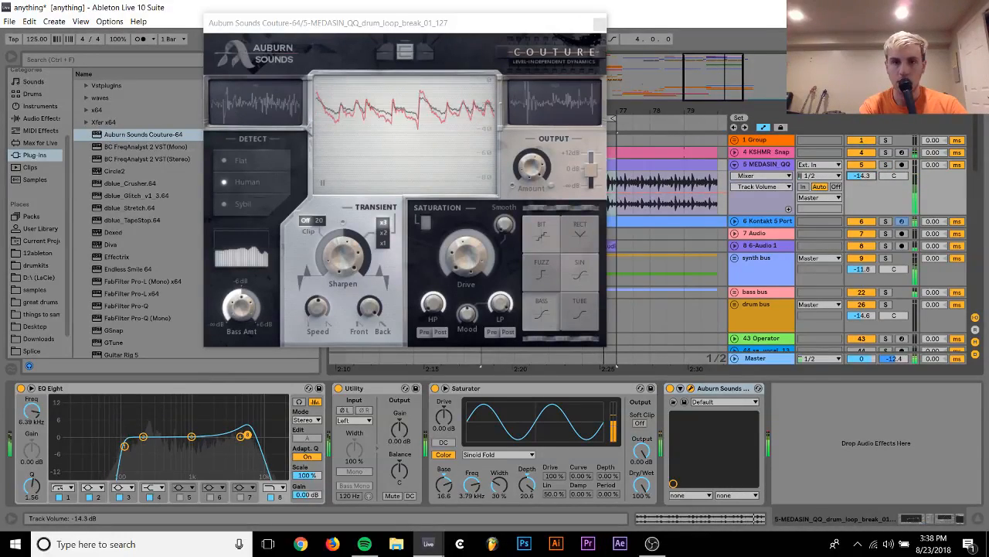
left_click_drag(862, 176, 862, 173)
left_click(527, 484)
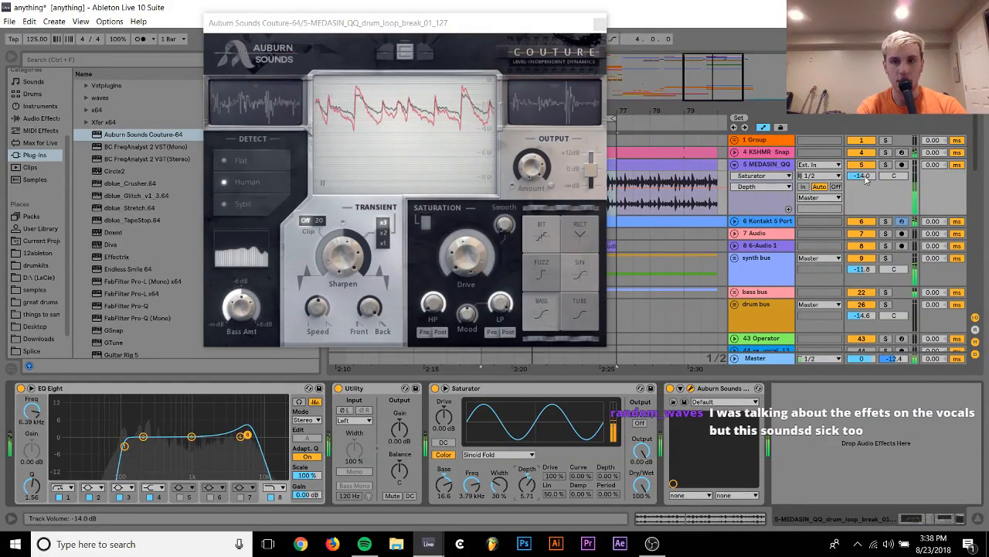
left_click_drag(862, 176, 891, 173)
left_click(886, 165)
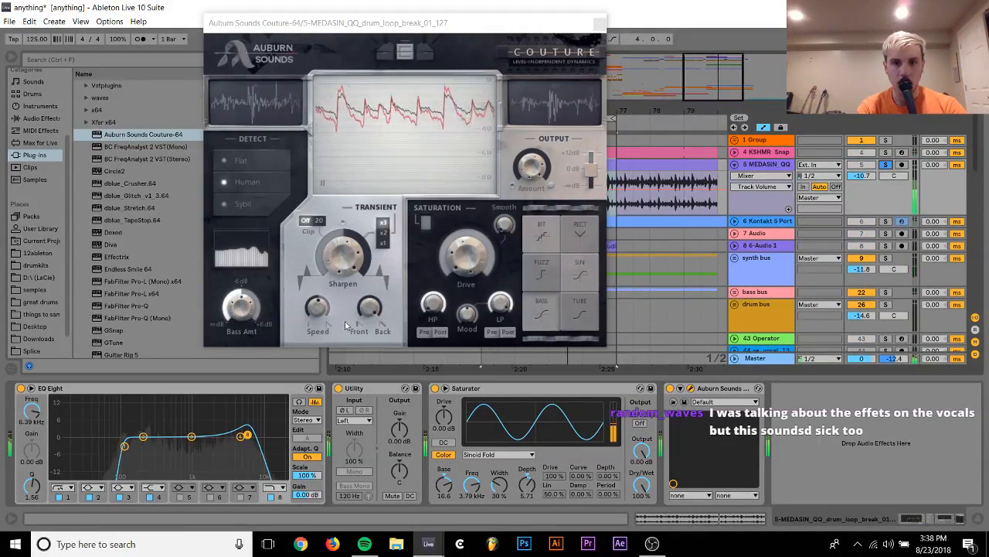
Adjust Couture's transient Front/Back balance and Sharpen amount, with the multiplier set to x1
left_click_drag(369, 308, 388, 245)
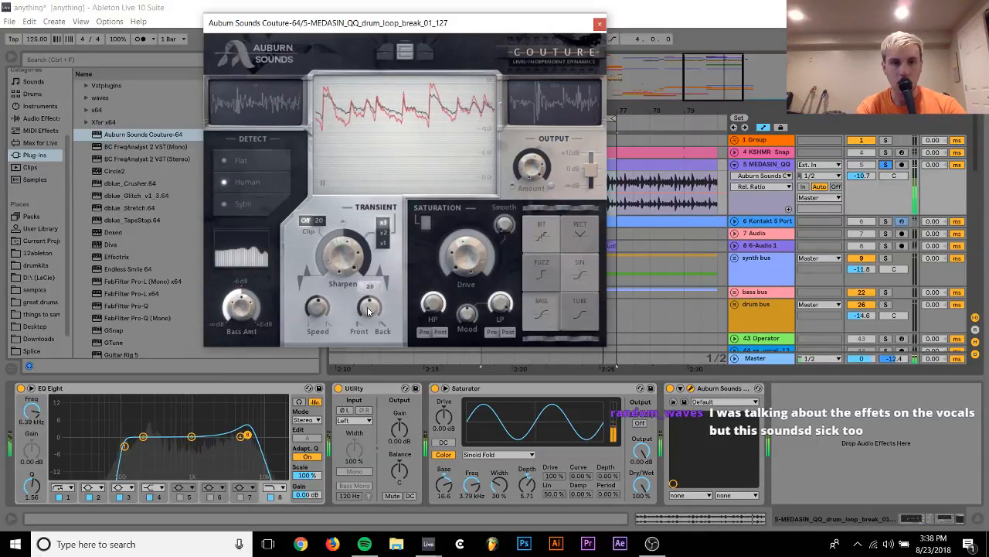
left_click(383, 243)
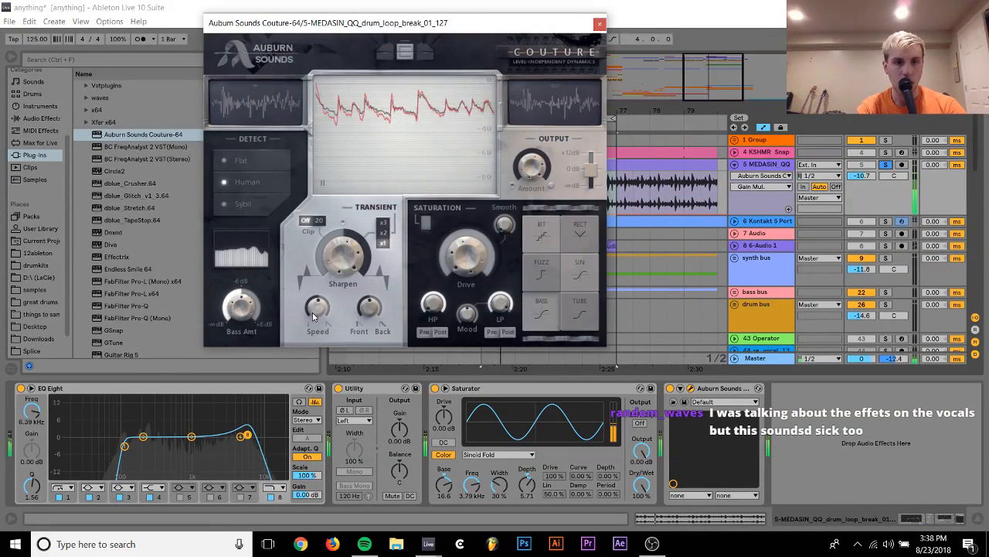
left_click_drag(346, 246, 346, 264)
Try Couture's saturation on the break beat with the Bit, Fuzz, Rect and Sin curves, adjusting Drive
left_click_drag(471, 258, 473, 237)
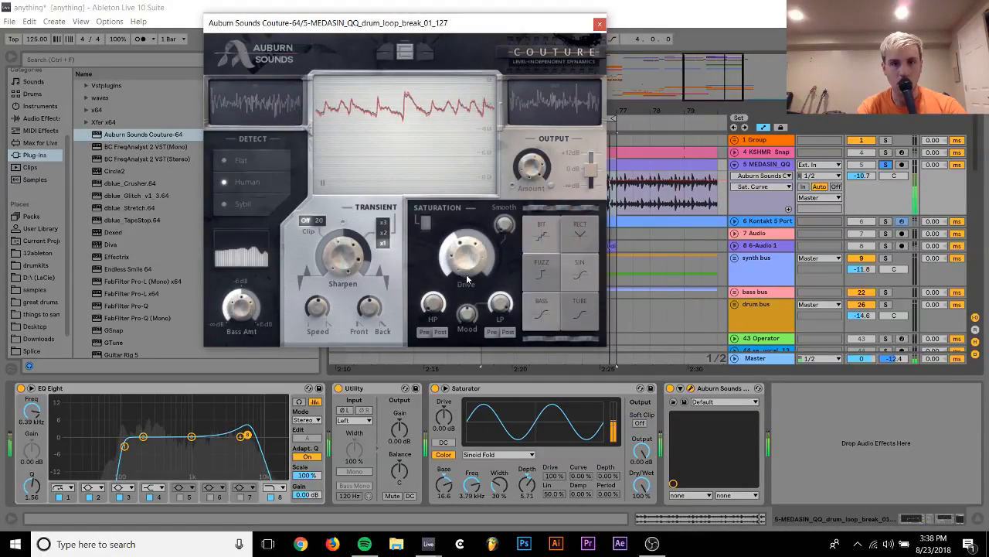
left_click(541, 232)
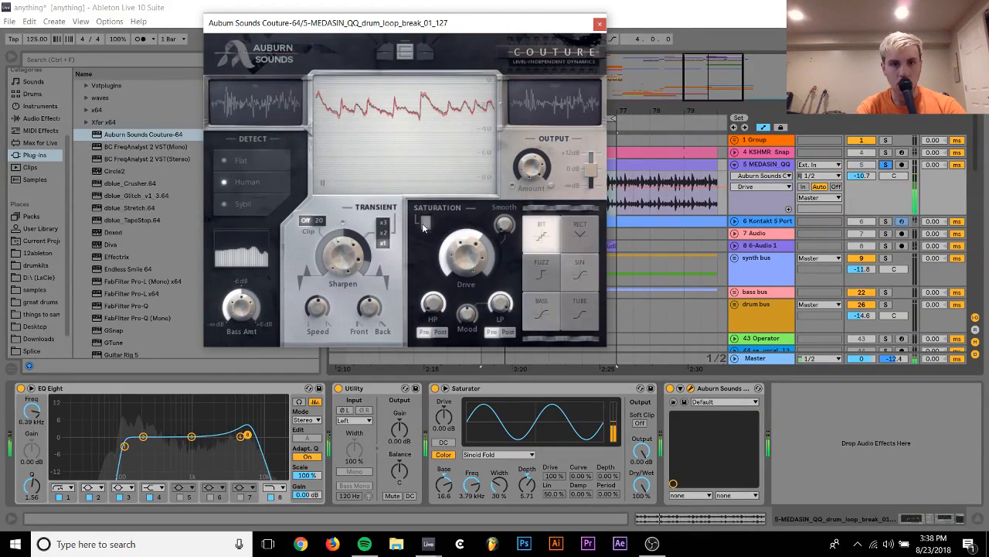
left_click(433, 303)
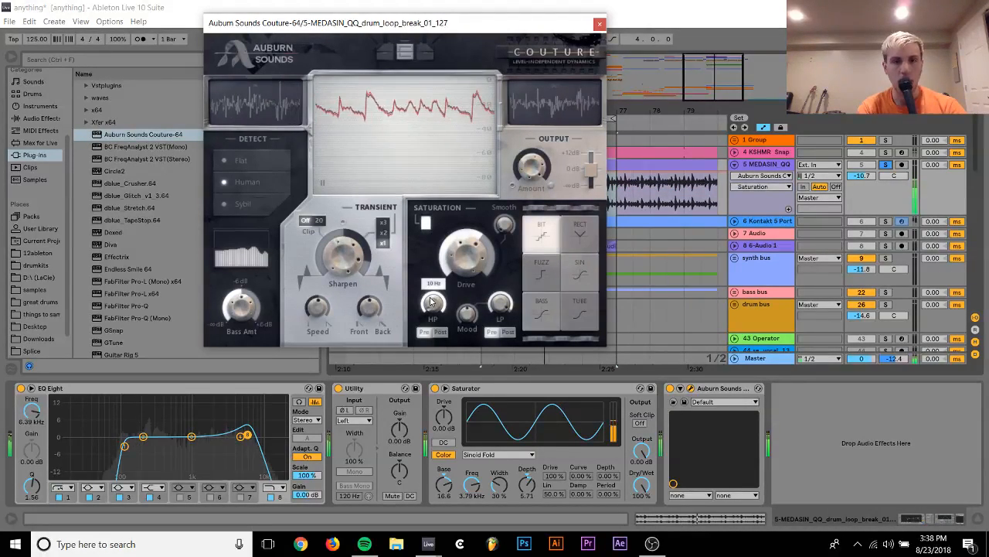
left_click(544, 276)
left_click(580, 233)
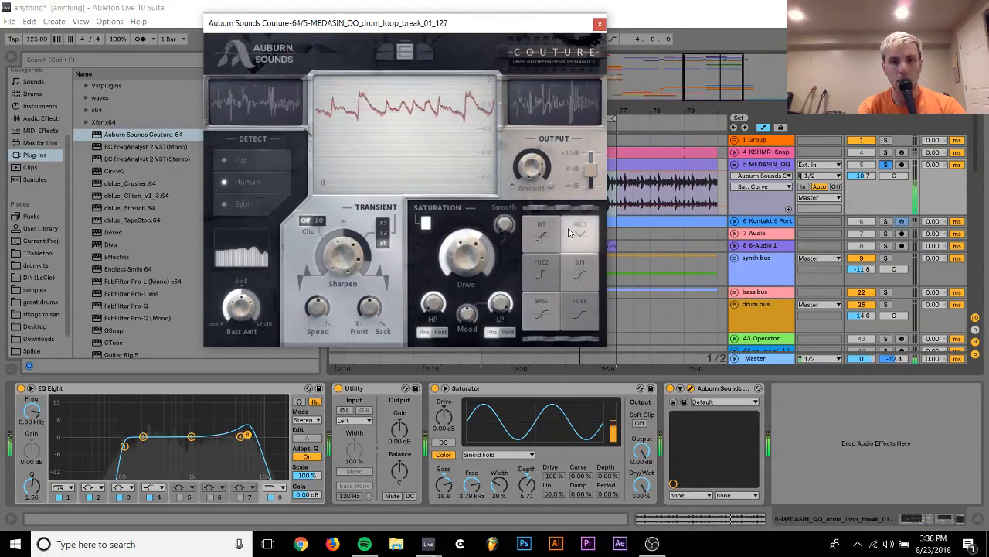
left_click(581, 276)
left_click(466, 252)
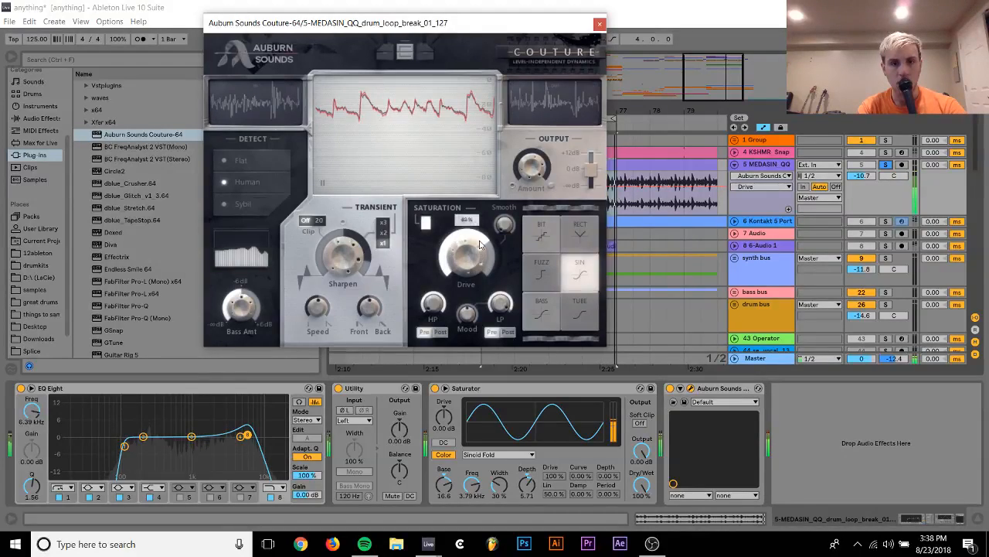
Bypass the Saturator and try Couture's Tube and Bass saturation curves, adjusting Drive and Mood
left_click(435, 388)
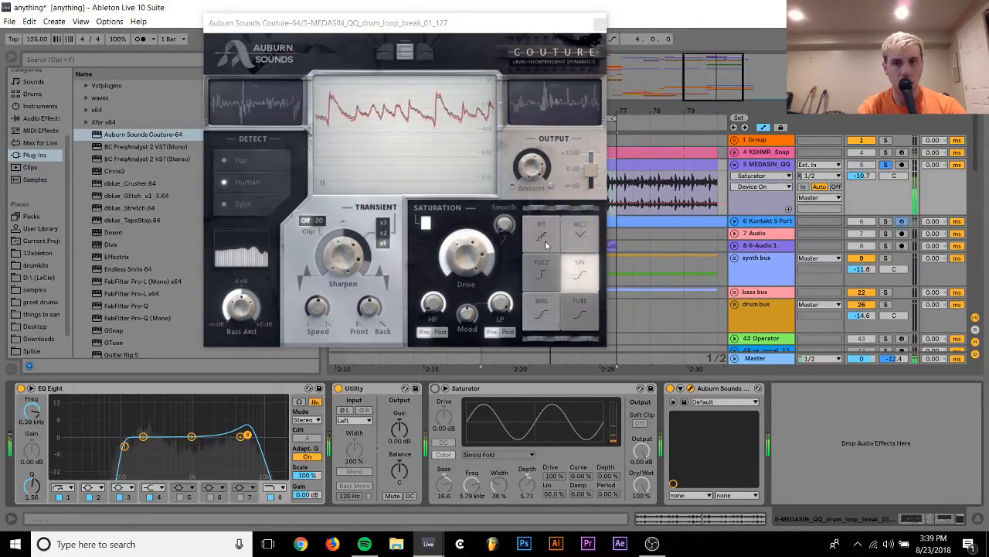
left_click(583, 311)
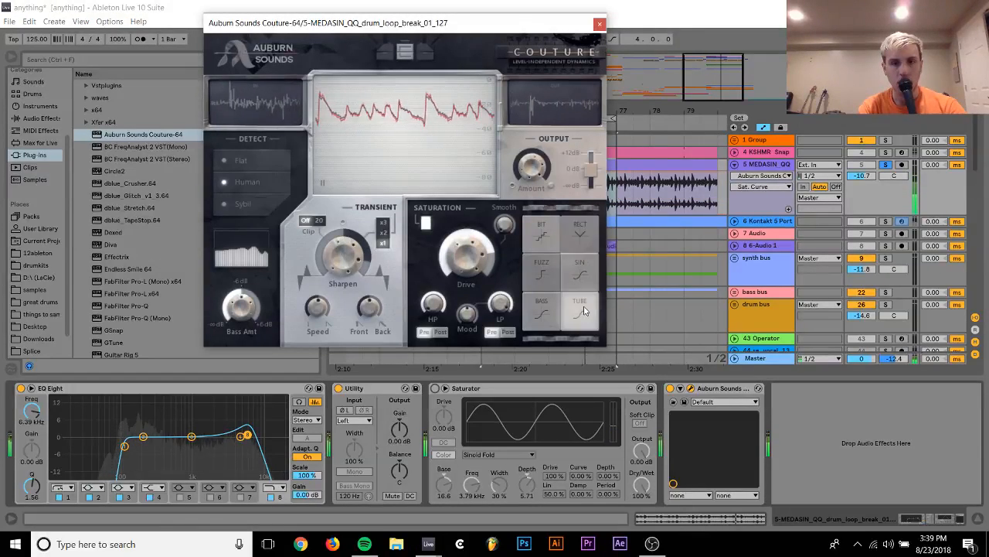
left_click(542, 312)
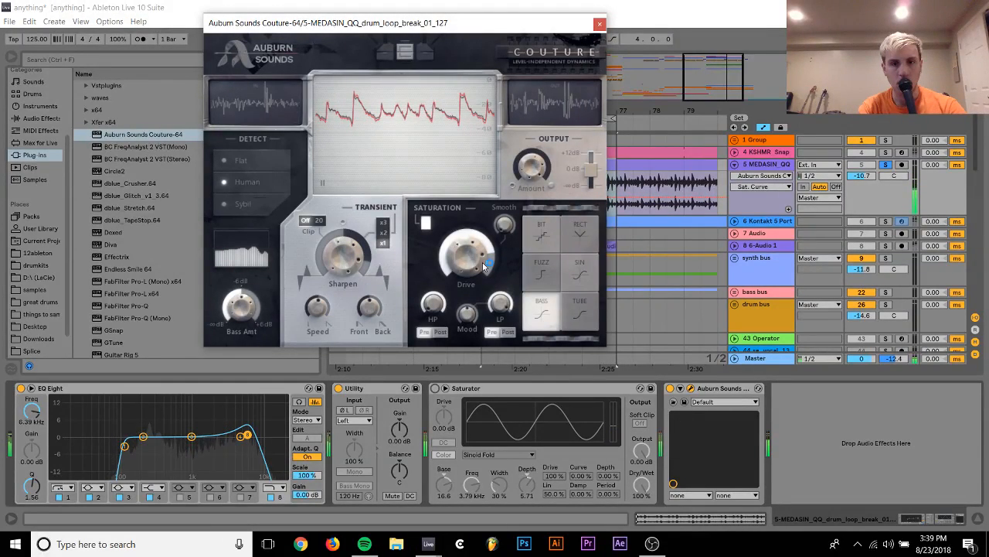
left_click_drag(483, 266, 482, 236)
left_click_drag(468, 313, 478, 270)
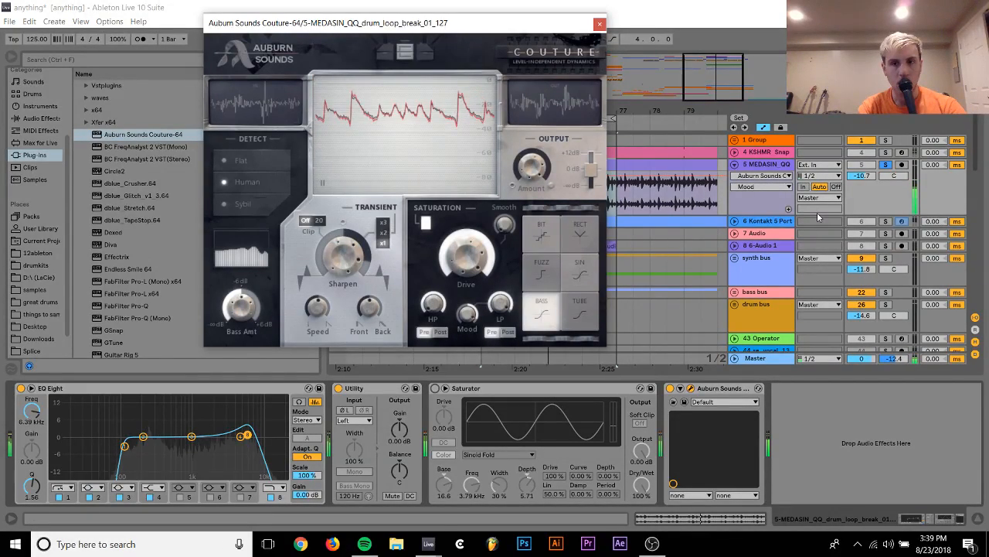
Unsolo the break beat at -9.8 dB, and turn off Couture's saturation and EQ Eight's band 8
left_click(885, 165)
left_click(427, 223)
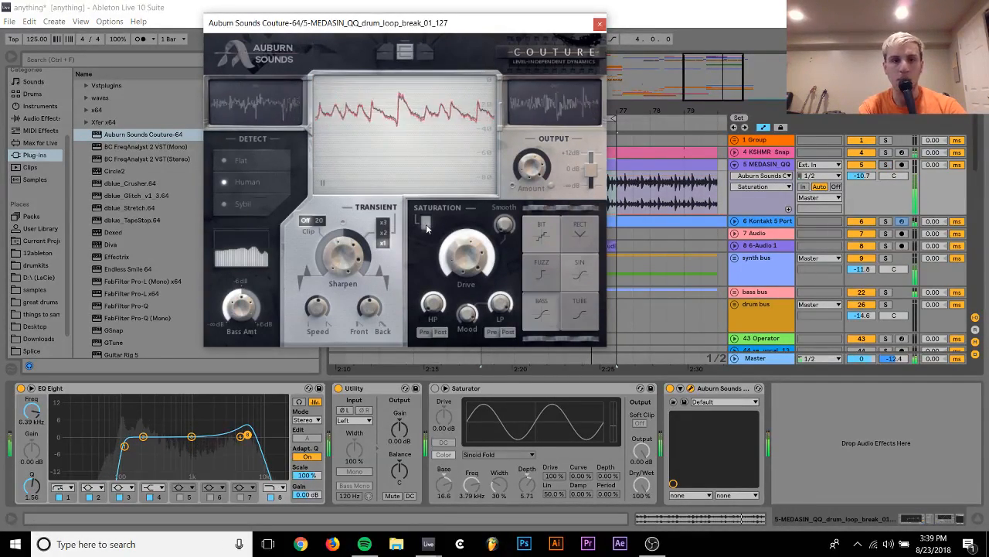
left_click(599, 24)
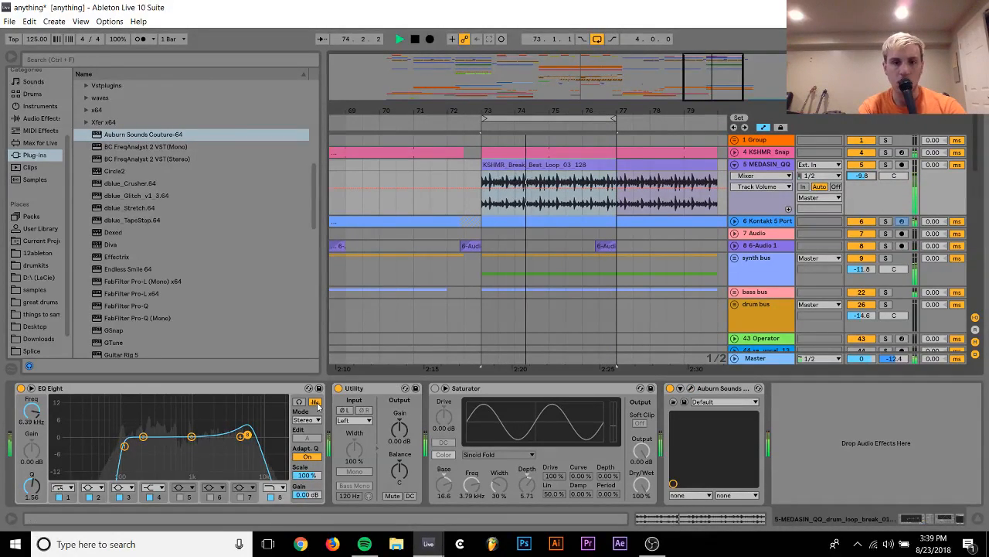
left_click(270, 497)
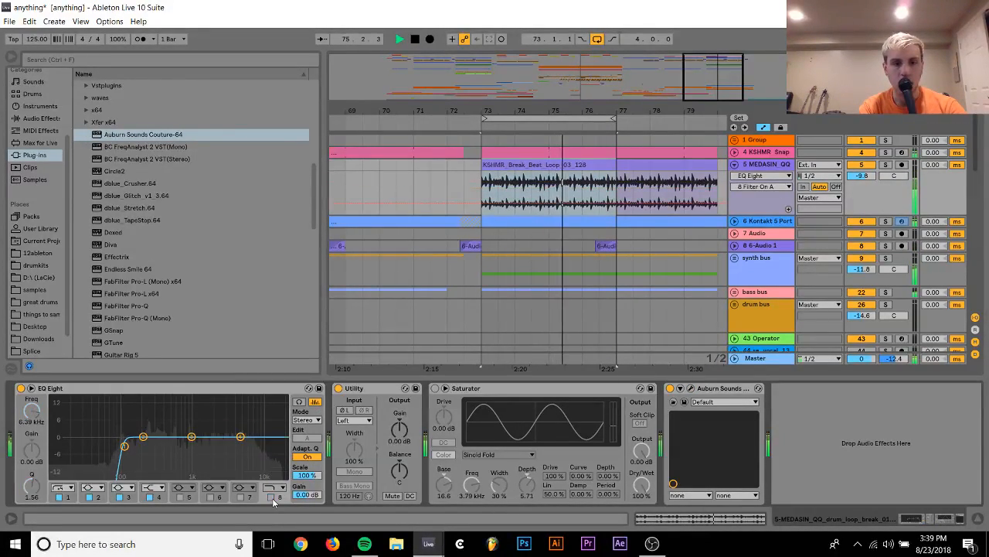
Turn off arrangement looping and play from 71.3.1, comparing the mix with the break beat track muted and unmuted
left_click(600, 40)
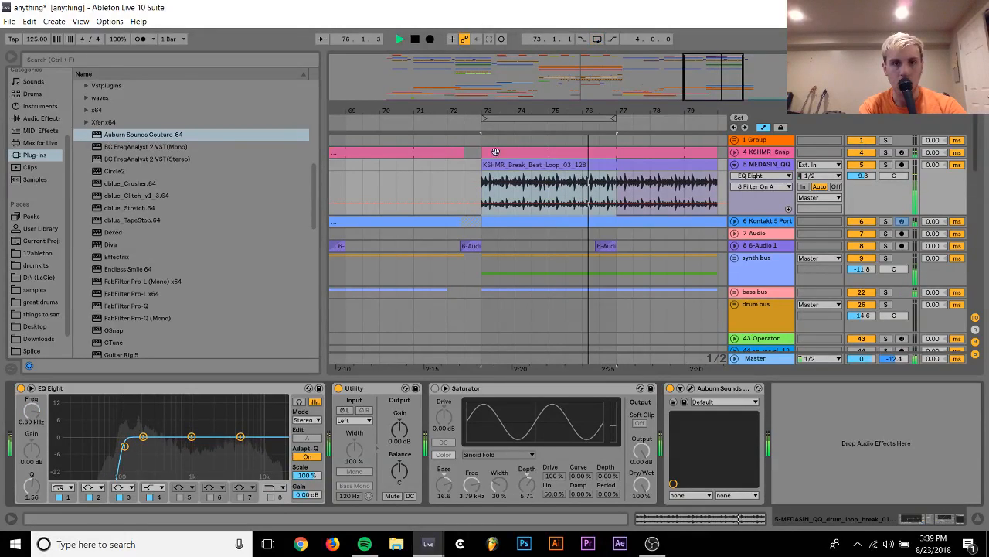
left_click(422, 166)
key("space")
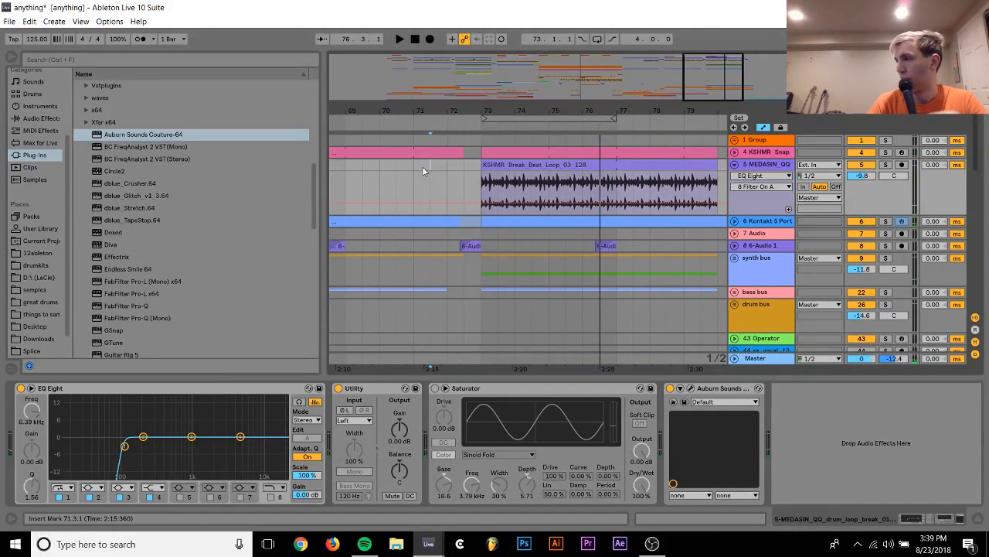
key("space")
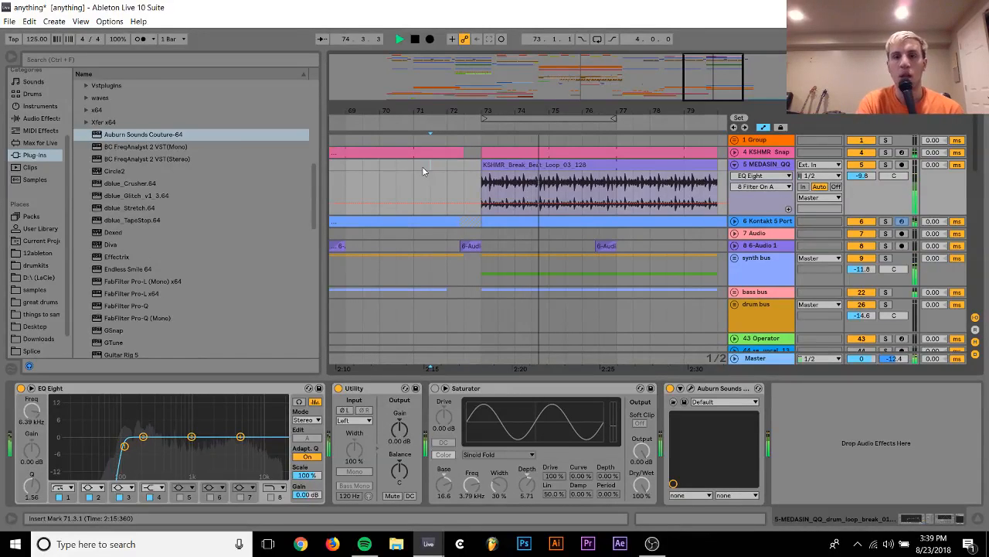
left_click(861, 166)
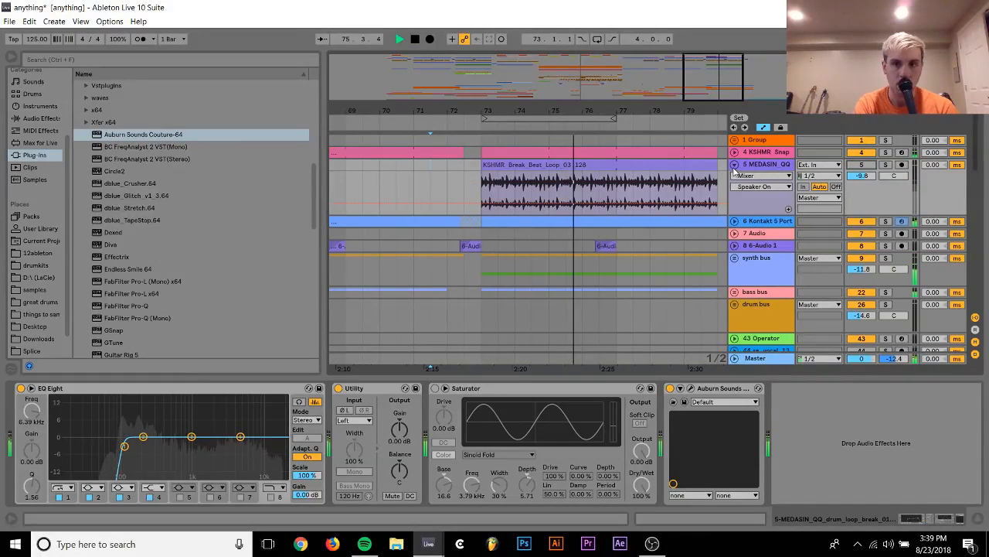
left_click(867, 155)
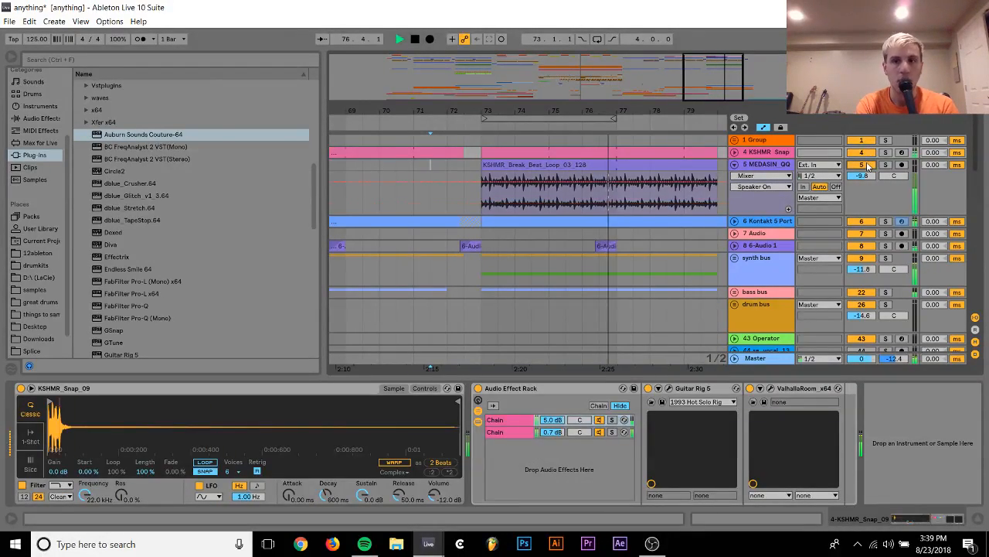
Collapse the break beat track, expand the SFH_kit3_break_fx track and split its clip at bar 83, stopping playback
left_click(734, 165)
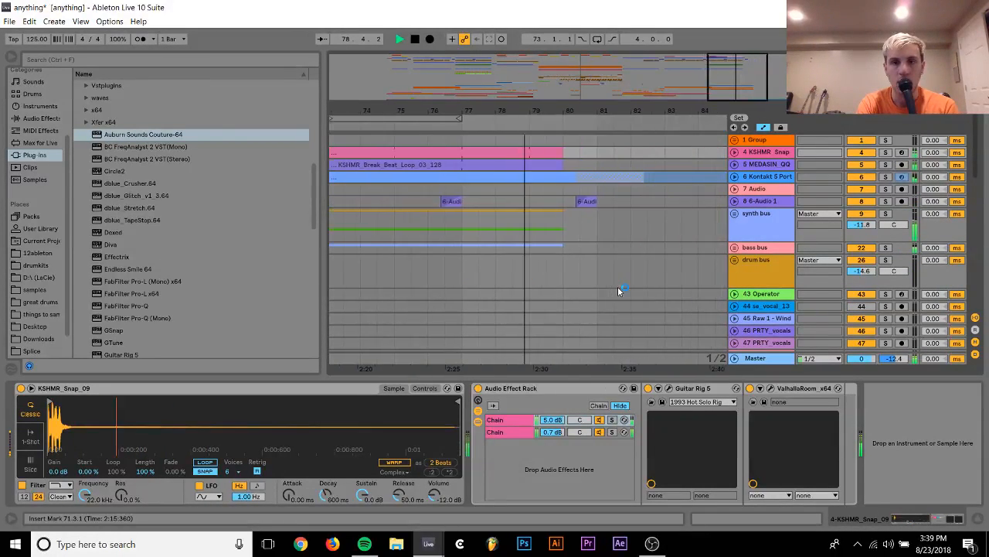
scroll(618, 291, "left", 5)
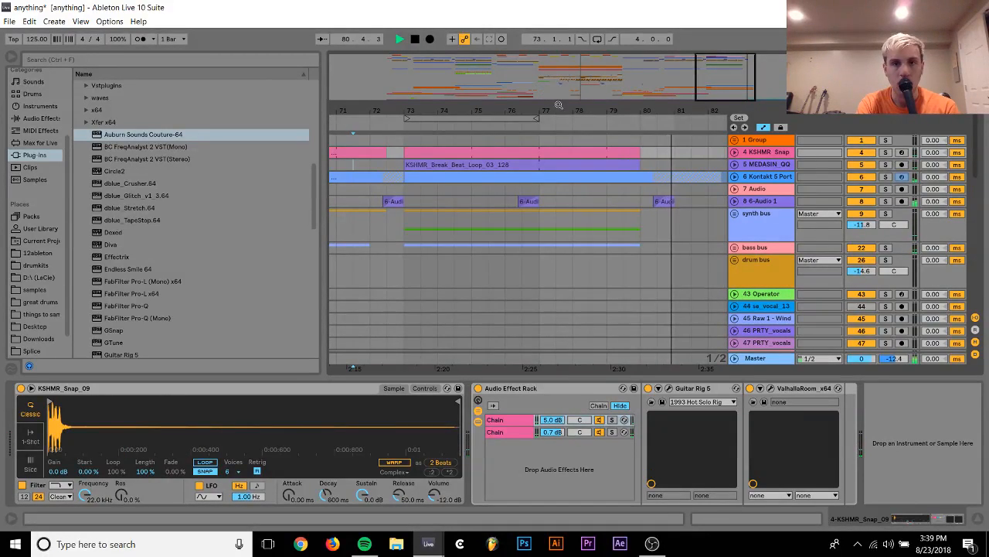
left_click_drag(540, 88, 508, 108)
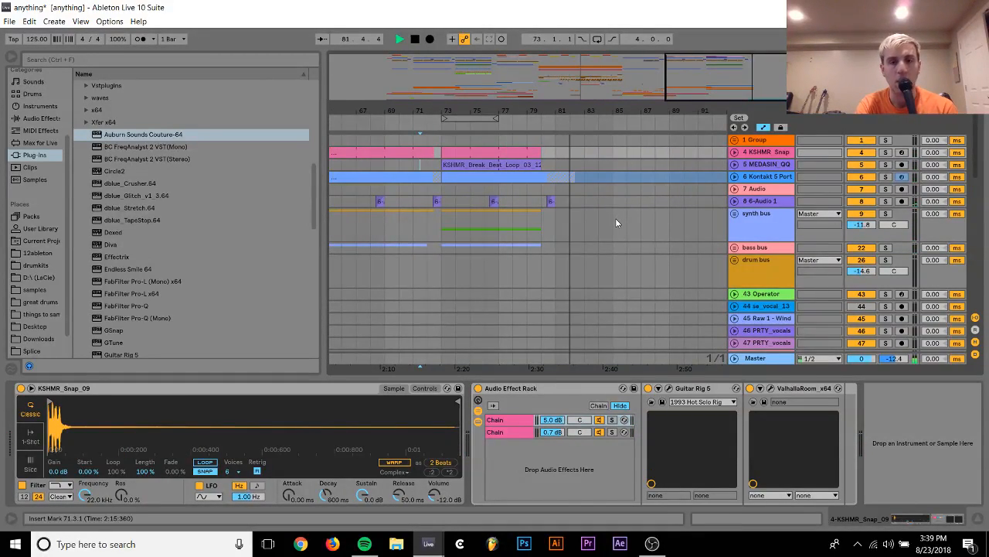
scroll(615, 218, "down", 10)
scroll(616, 218, "down", 2)
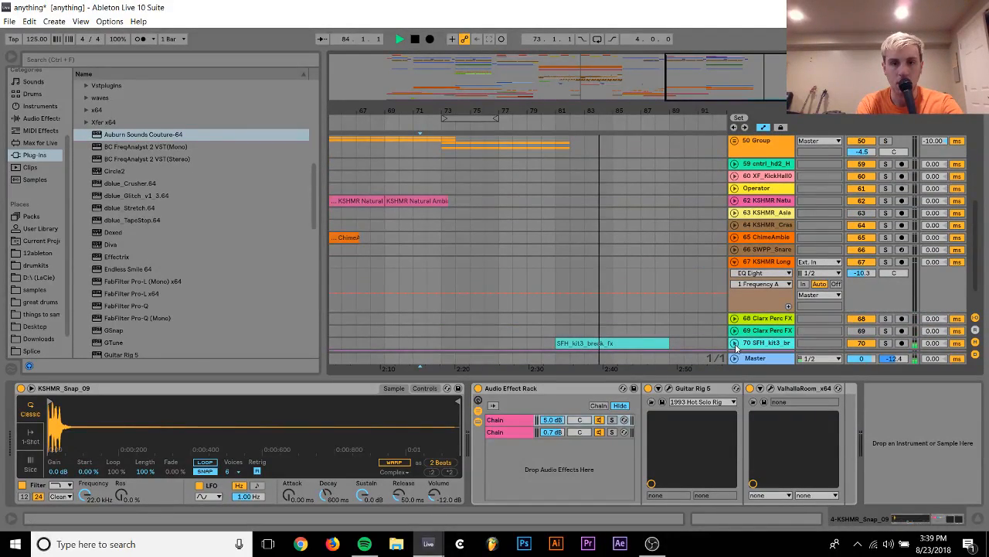
left_click(735, 342)
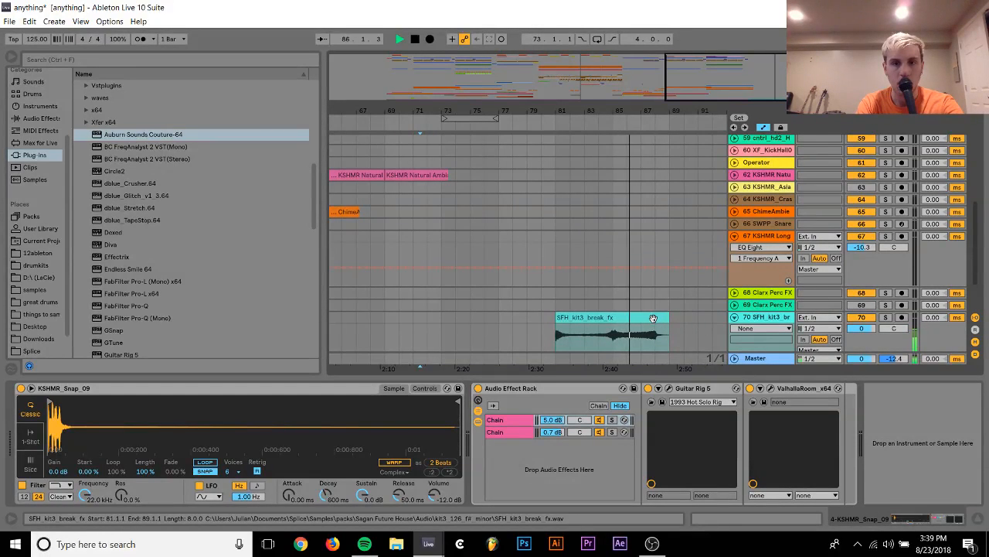
left_click(584, 341)
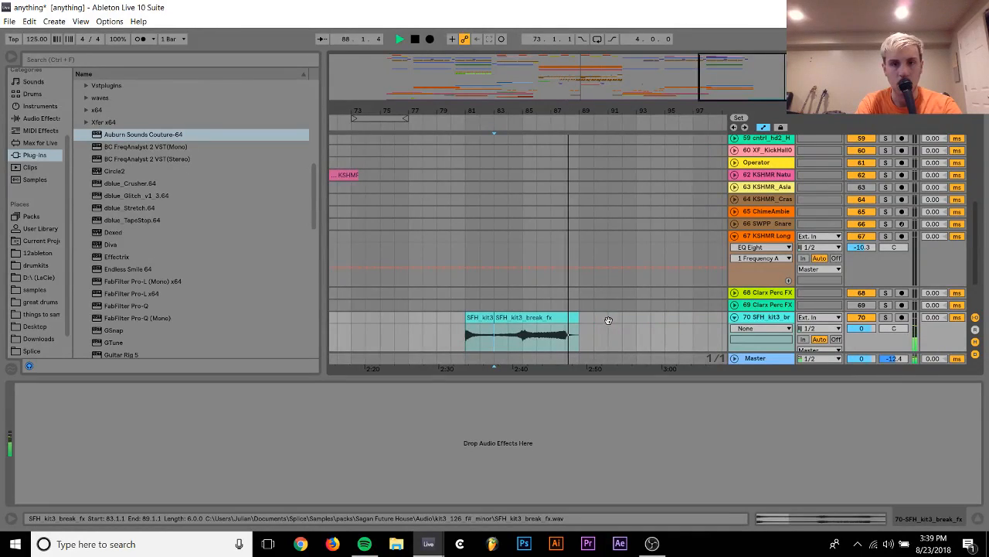
key("space")
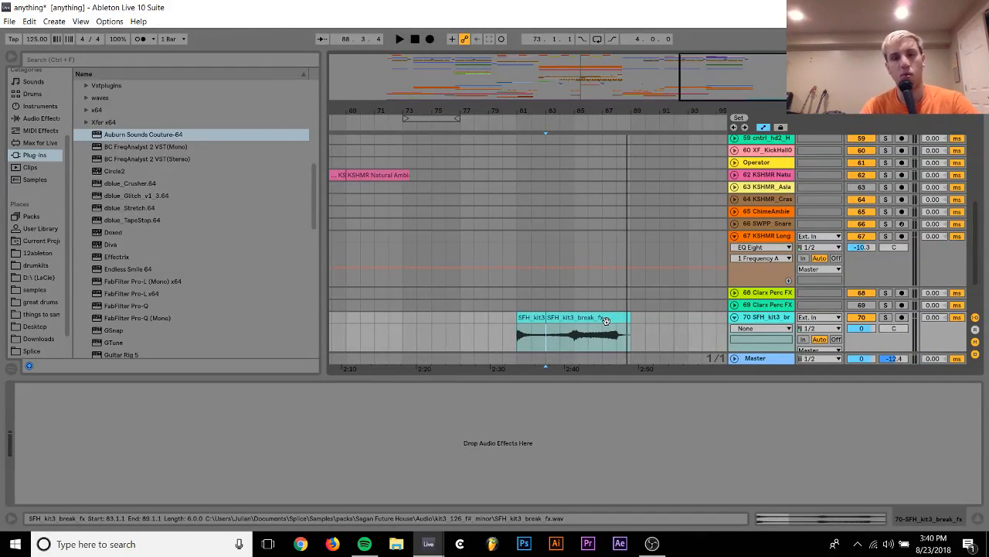
Play briefly from bar 65 and examine the whole arrangement across all tracks
scroll(572, 293, "left", 5)
scroll(541, 255, "up", 5)
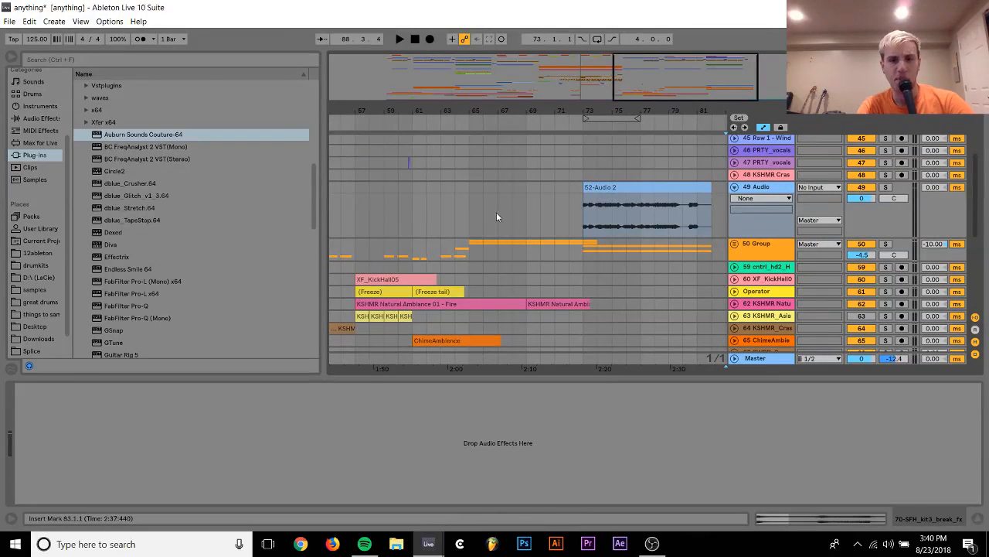
left_click(466, 208)
key("space")
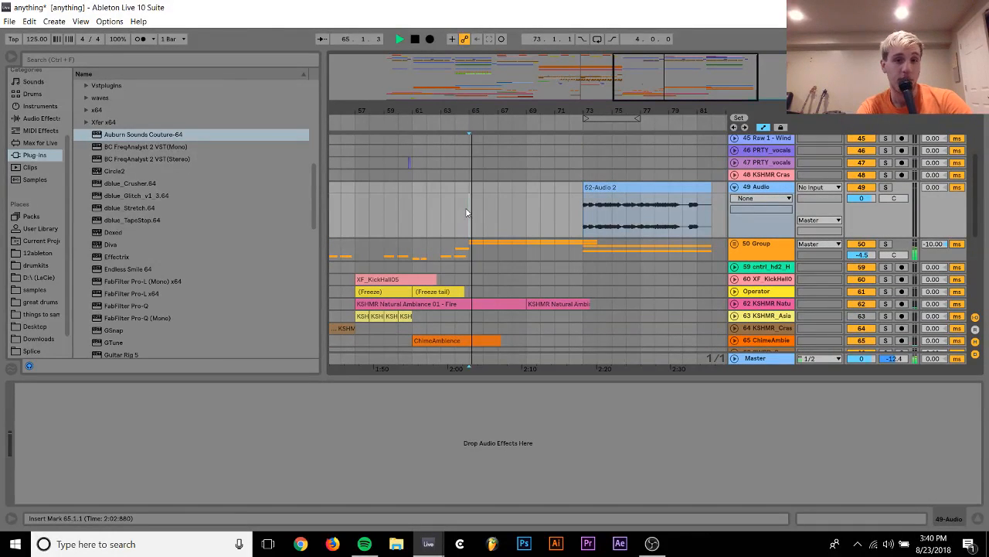
left_click_drag(510, 108, 512, 59)
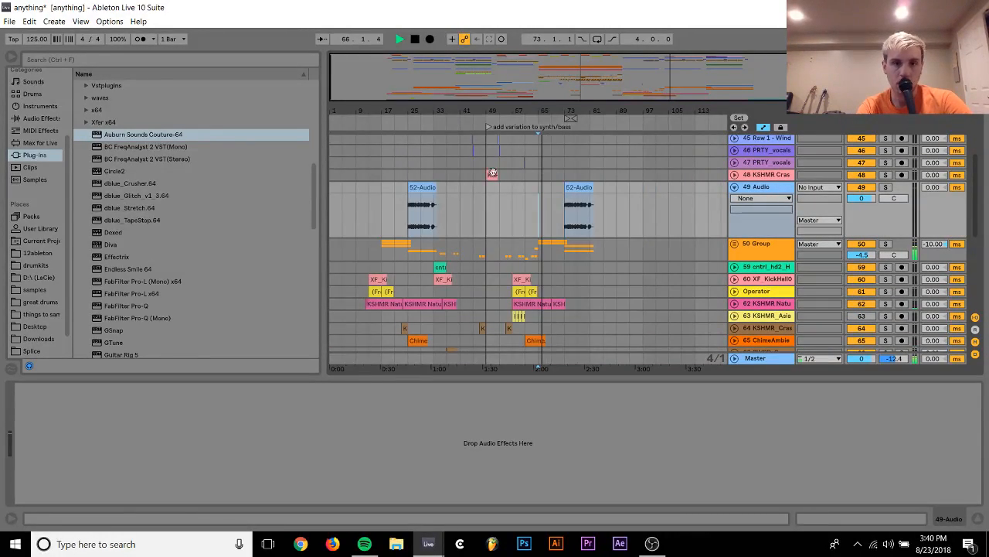
scroll(456, 186, "up", 15)
key("space")
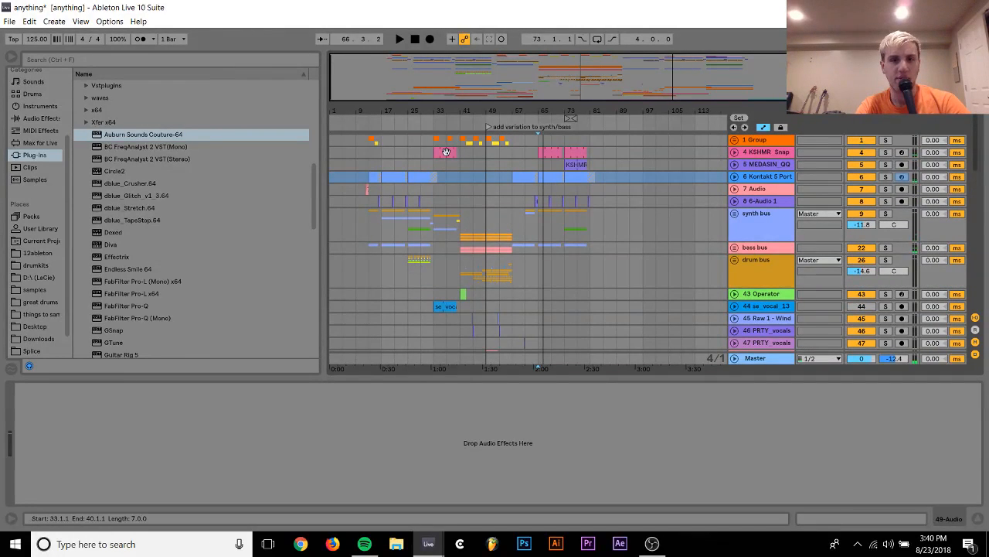
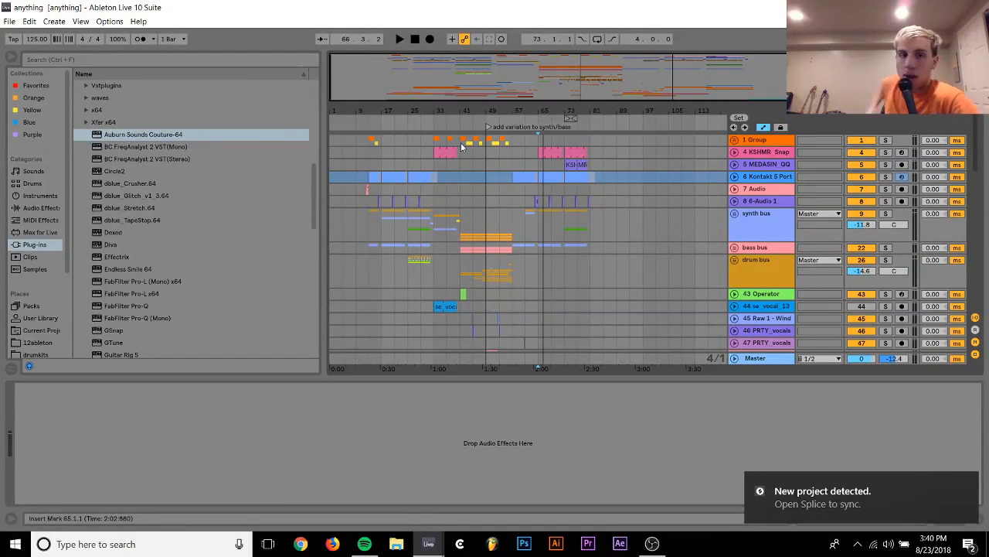
Copy the 1 Group track's material from bars 41–49 to bar 73 and play it briefly
left_click_drag(469, 145, 485, 145)
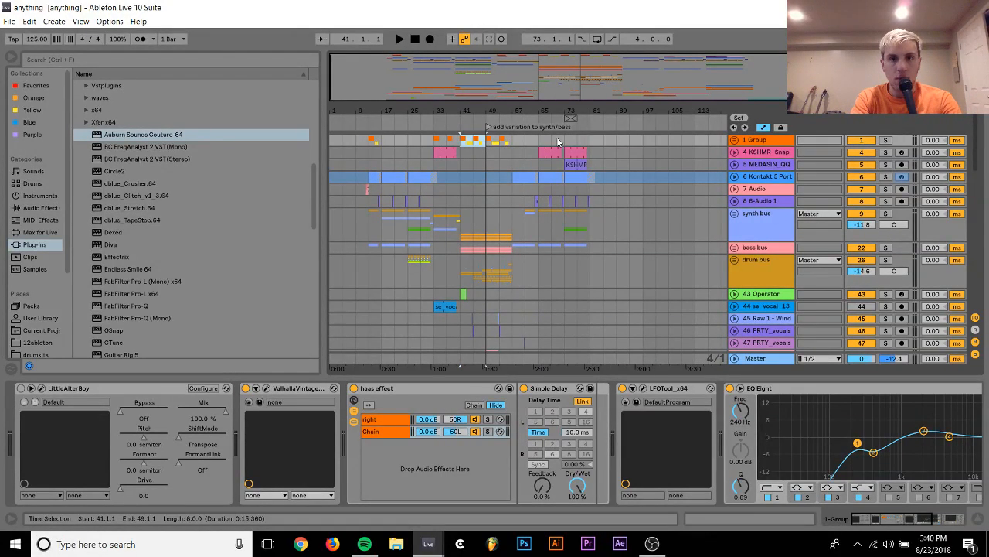
left_click_drag(565, 141, 590, 141)
key("space")
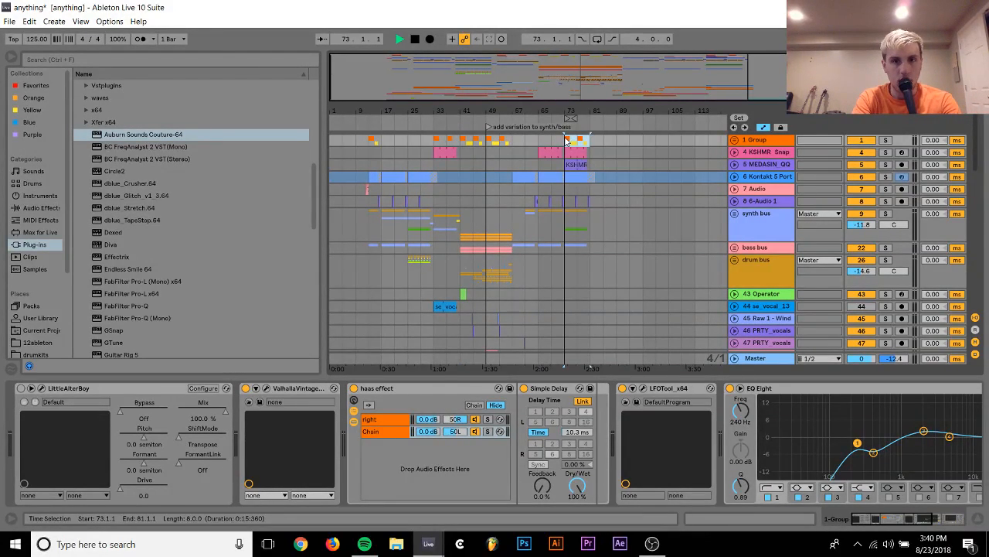
key("space")
Duplicate bars 33 to 57 across all tracks from 1 Group through SFH_kit3_break_fx, placing the copy at bar 81
left_click(432, 140)
scroll(433, 139, "down", 2)
scroll(432, 140, "down", 5)
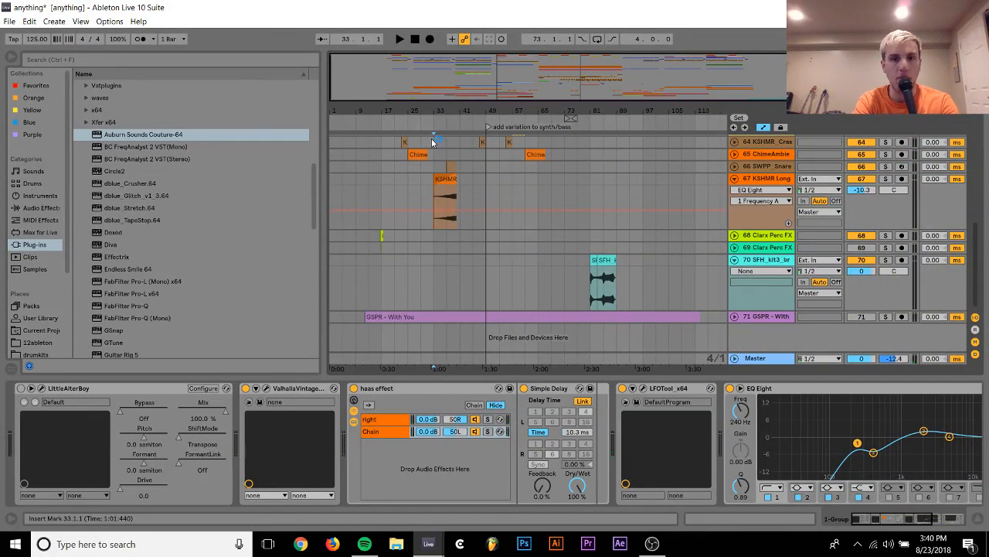
left_click(514, 275, "shift")
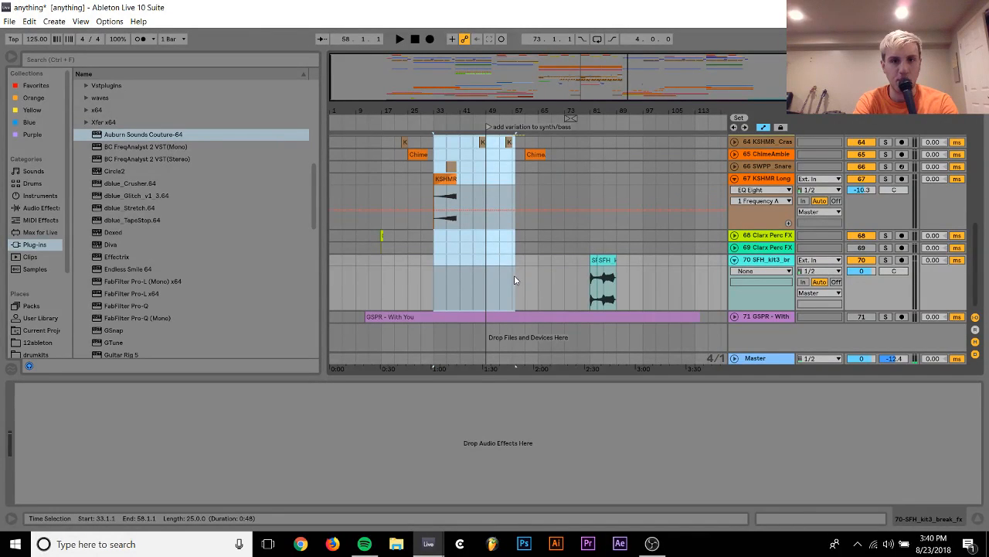
left_click(523, 277, "shift")
left_click(524, 275, "shift")
scroll(524, 276, "up", 10)
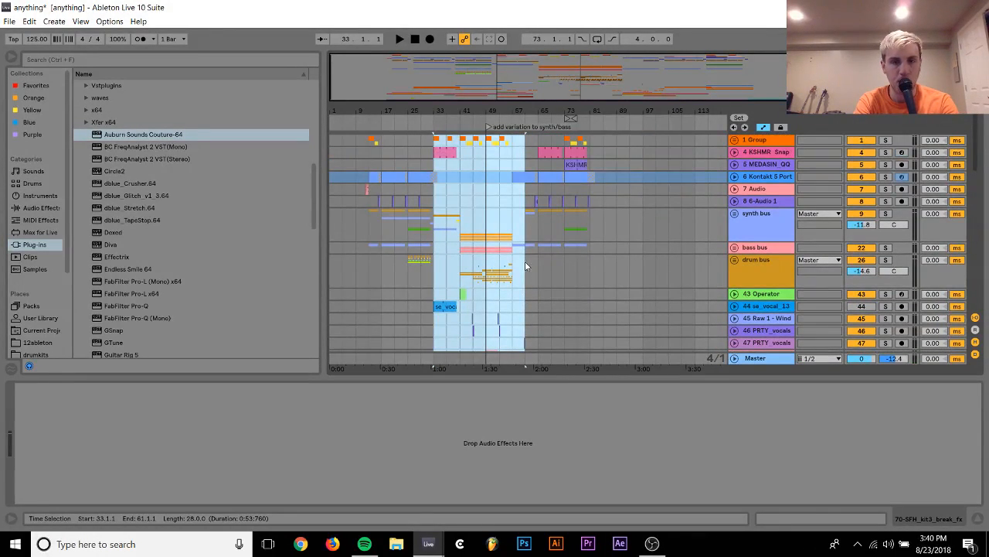
left_click(511, 140, "shift")
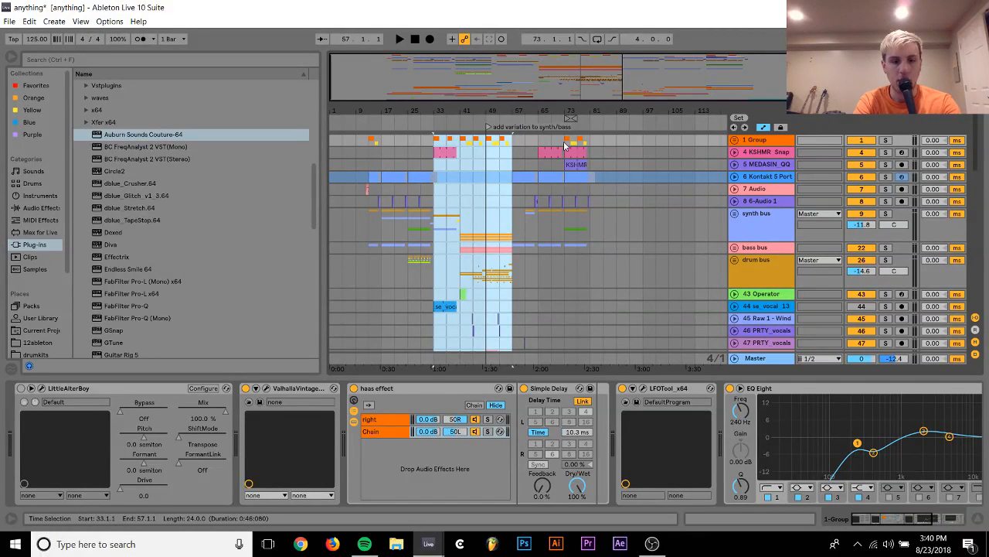
left_click(593, 140)
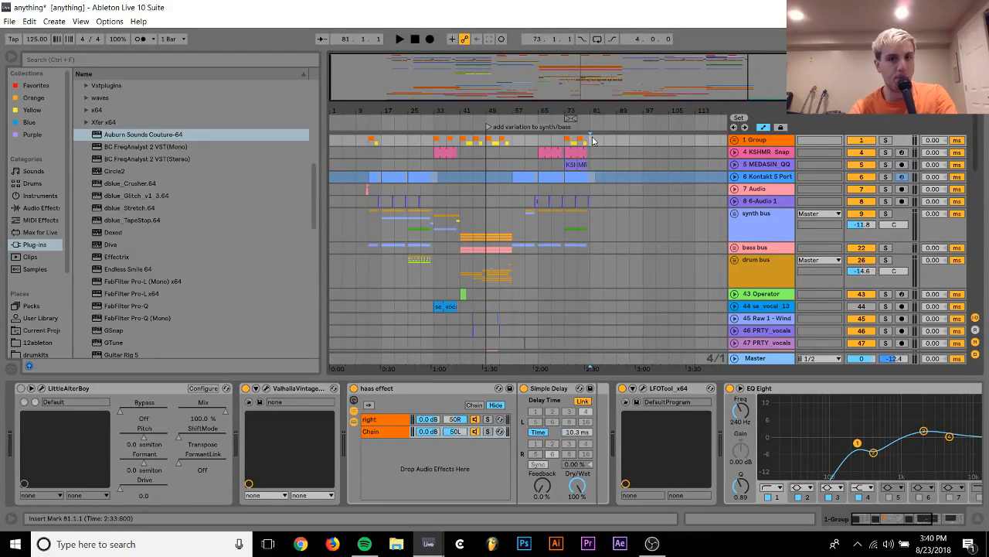
key("ctrl+v")
scroll(599, 209, "down", 10)
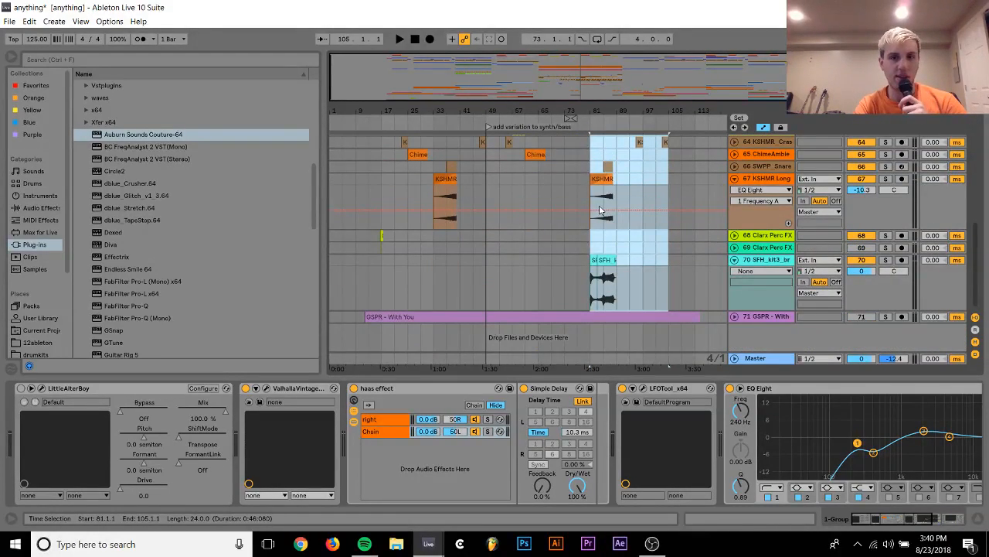
Play from bar 77 and delete the copied KSHMR Long Sweep clip at bar 81
left_click(582, 179)
key("space")
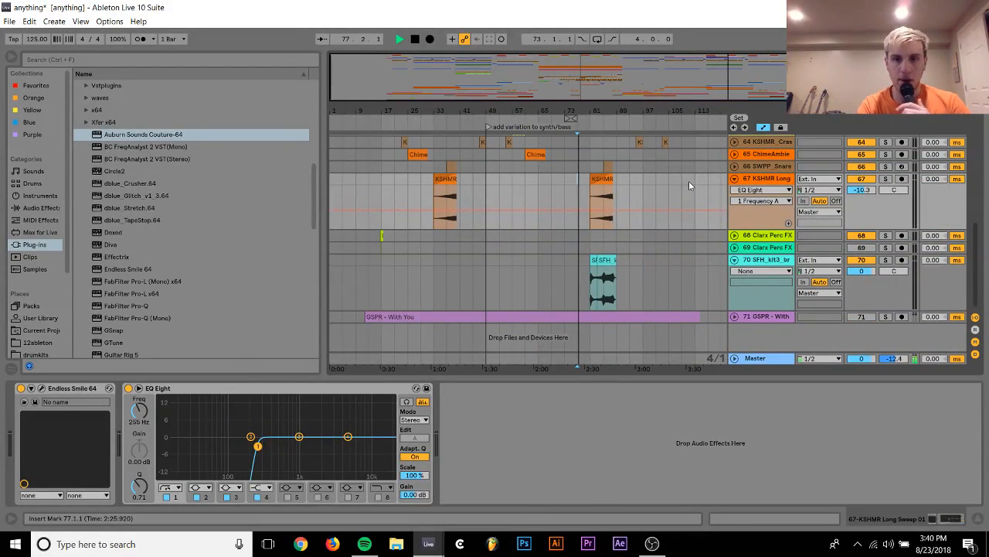
left_click(606, 179)
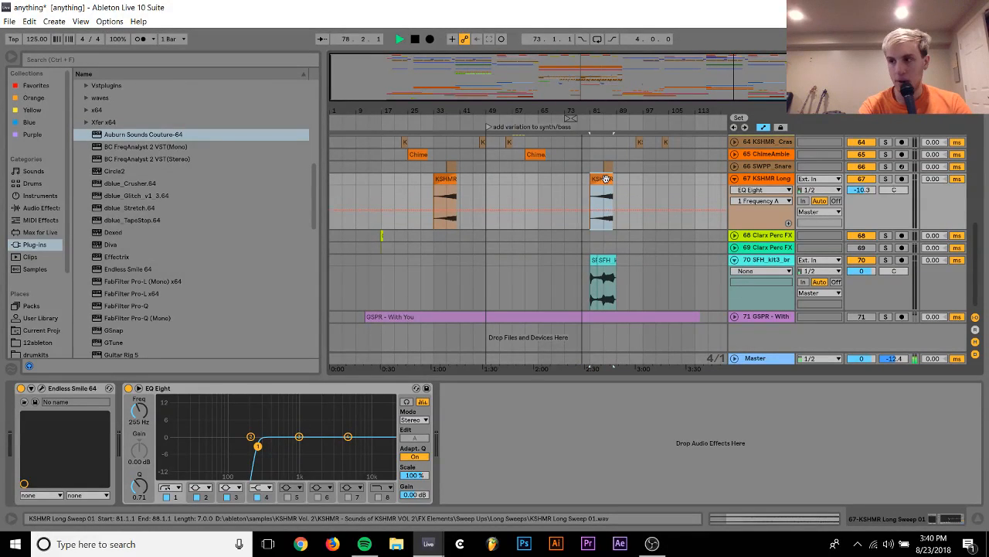
key("Delete")
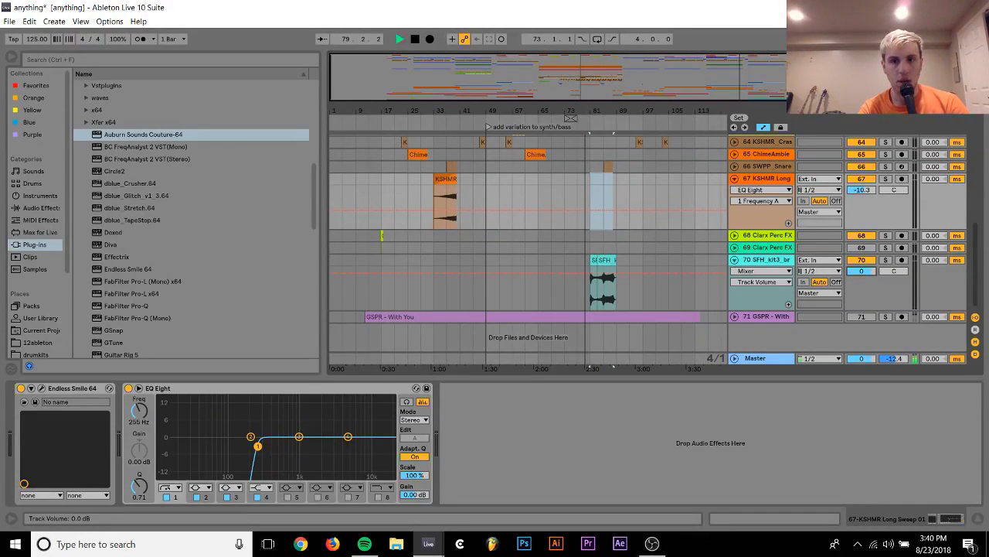
Lower the SFH_kit3_break_fx track's volume to -12.0 dB during playback
left_click(767, 261)
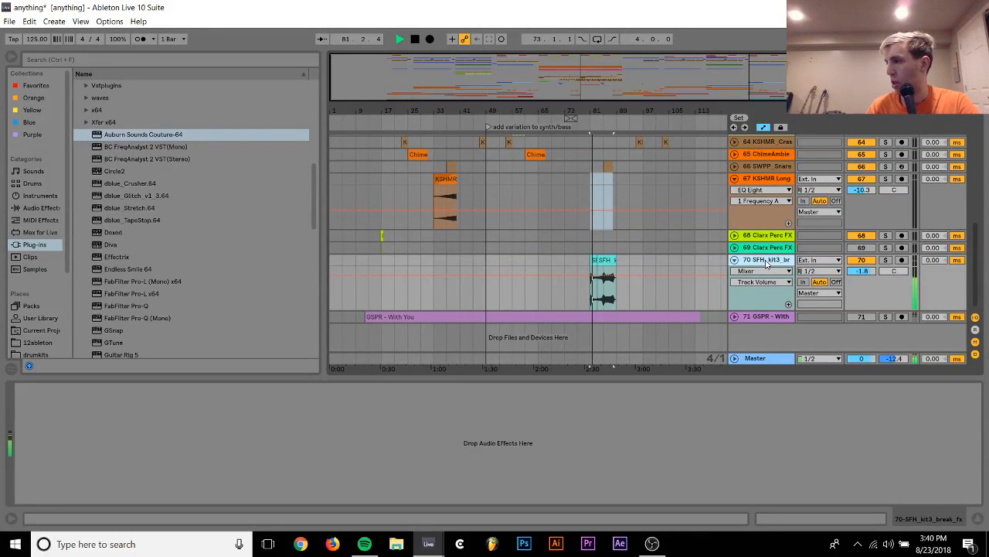
left_click_drag(862, 271, 862, 272)
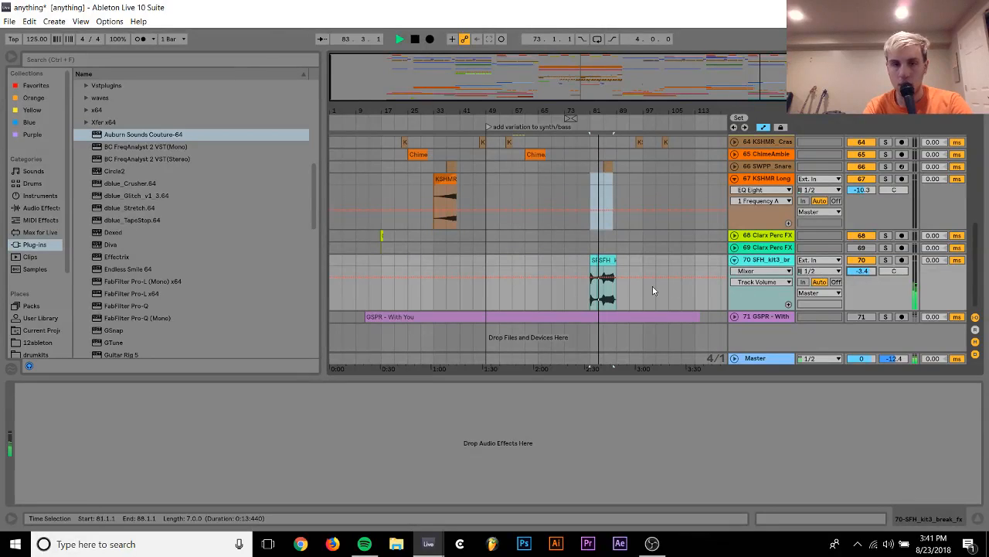
scroll(622, 281, "up", 2)
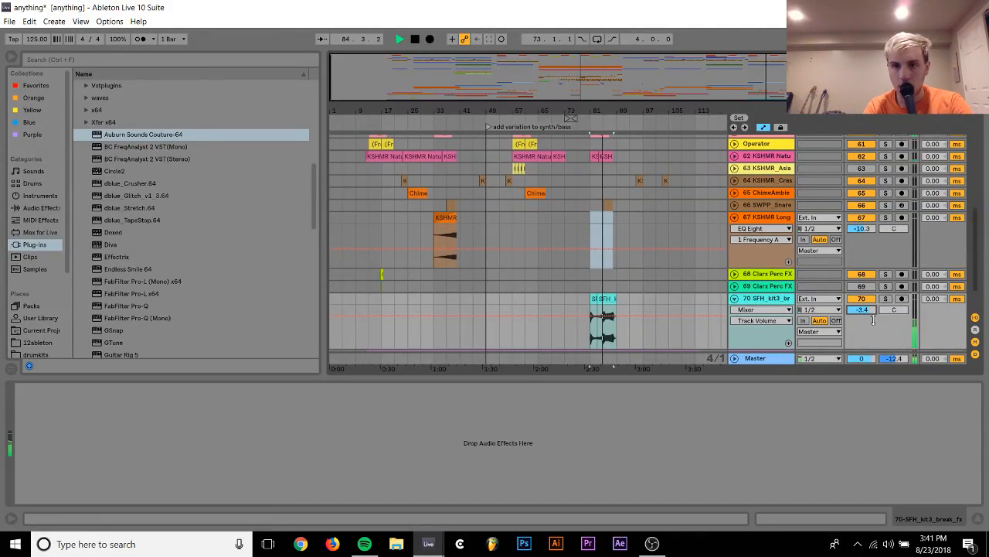
left_click_drag(862, 309, 871, 313)
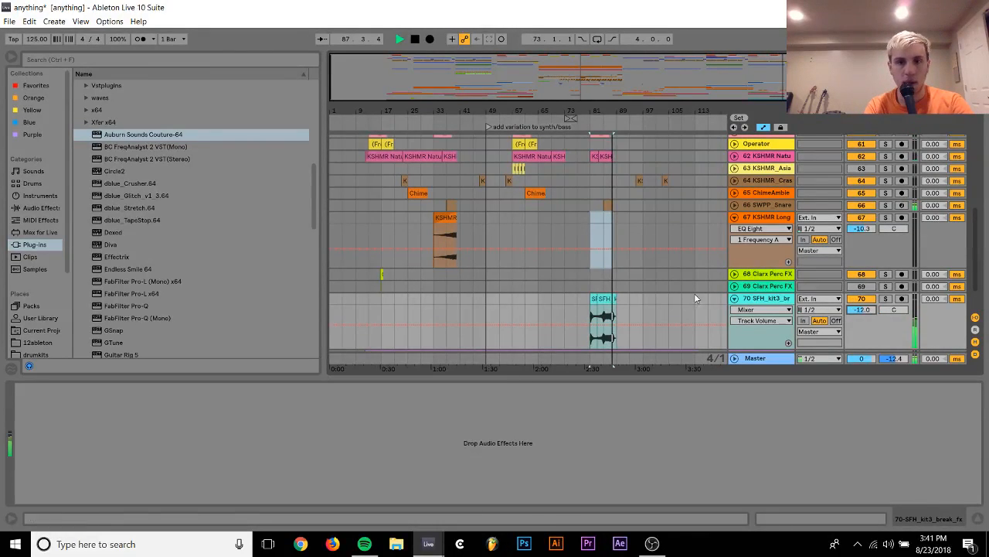
Copy both SFH_kit3_break_fx clips from bar 81 to bar 33 on the same track
left_click(604, 299)
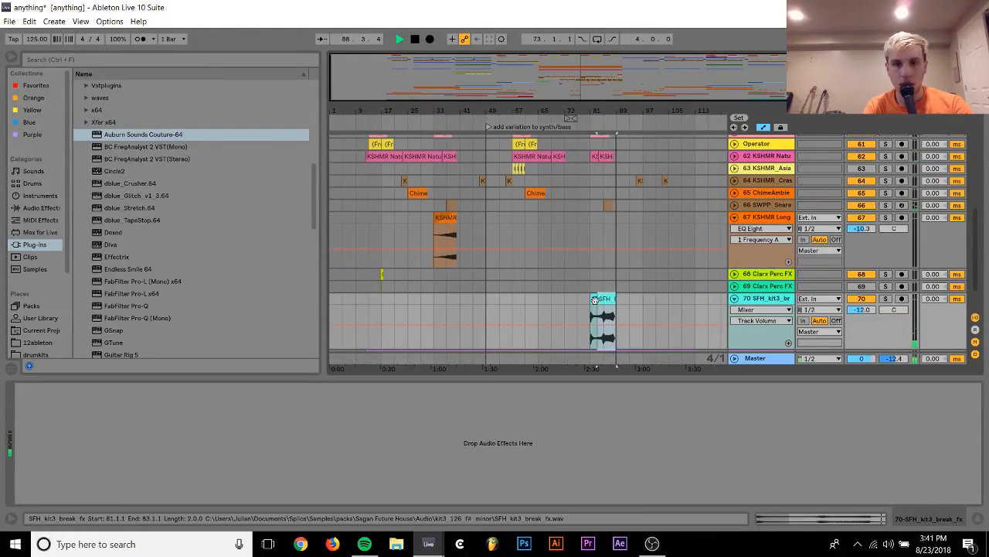
left_click(592, 299, "shift")
left_click_drag(604, 300, 452, 315)
scroll(452, 315, "up", 1)
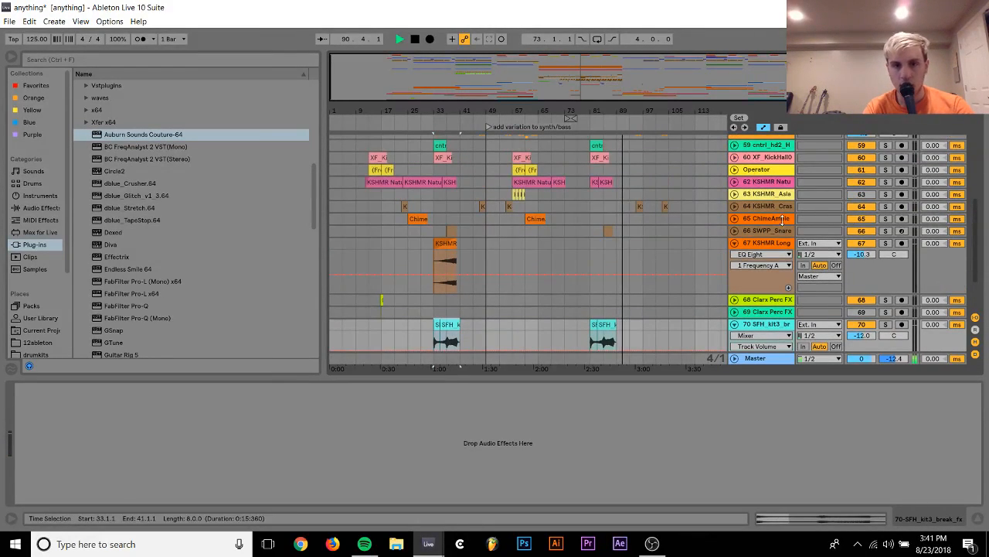
Mute the KSHMR Long Sweep track and restart playback from bar 33 to hear the section without it
left_click(863, 244)
key("space")
key("space")
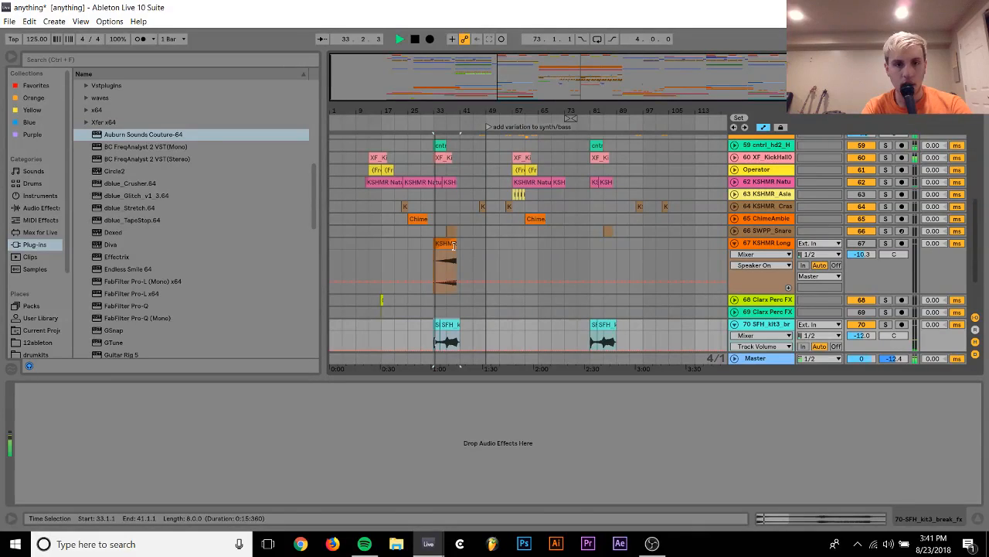
Copy the KSHMR Long Sweep clip from bar 33 to bar 81, unmute its track and collapse it
left_click_drag(453, 263, 609, 260)
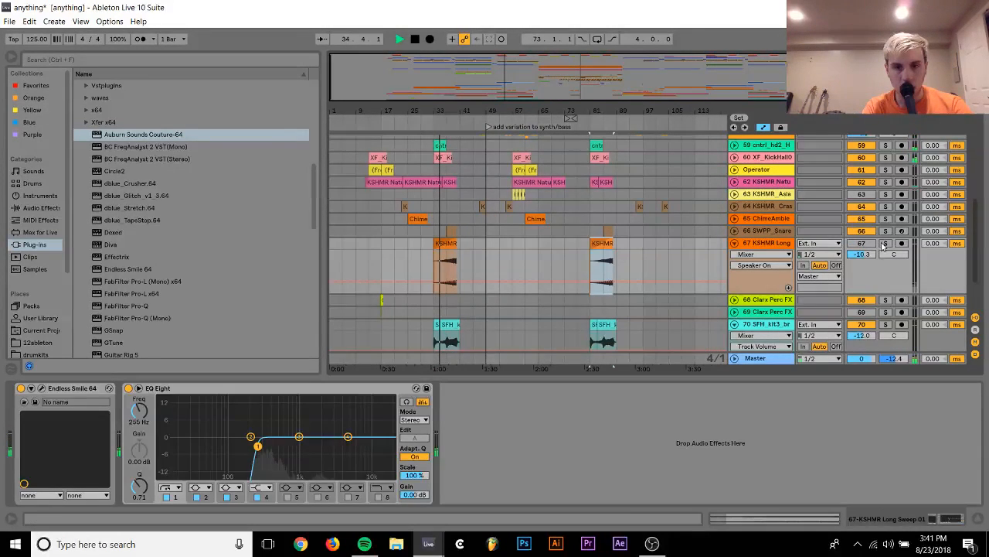
left_click(444, 286)
key("space")
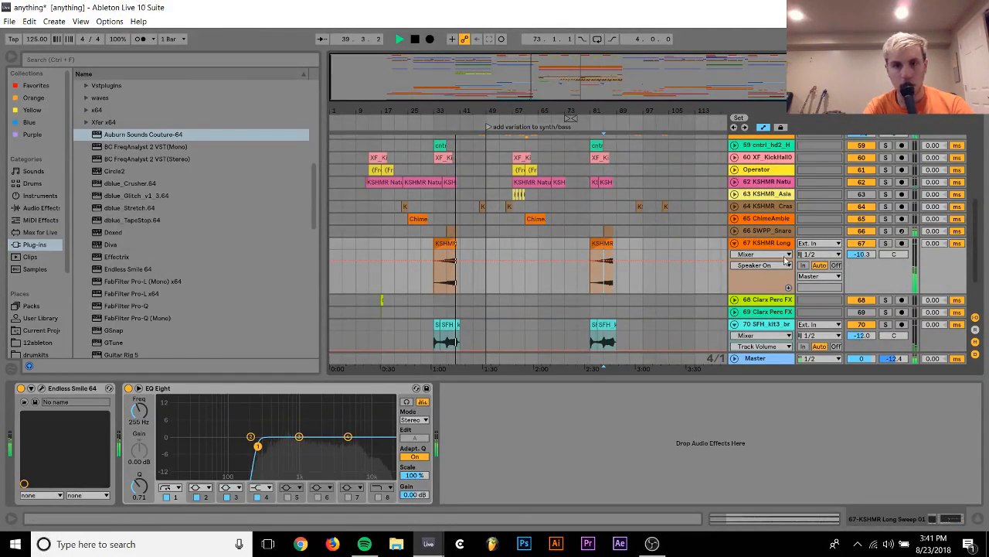
left_click(734, 244)
Expand the drum bus group and solo it together with the bass bus
scroll(625, 250, "up", 5)
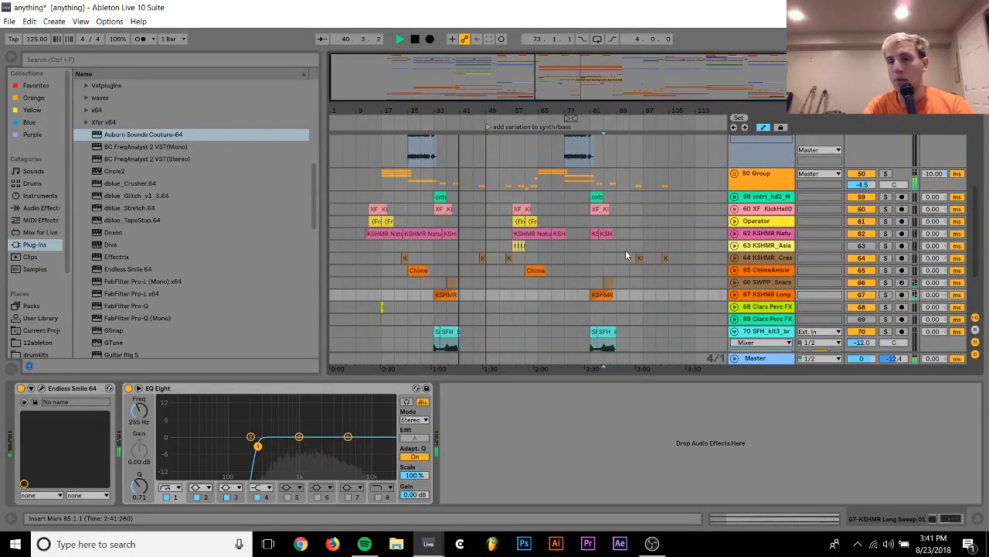
scroll(625, 250, "up", 8)
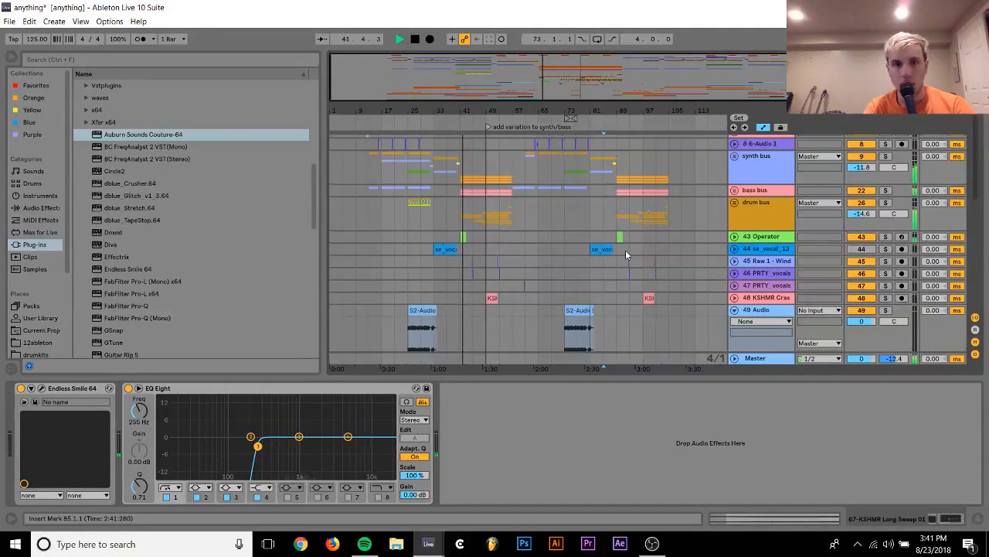
left_click(745, 207)
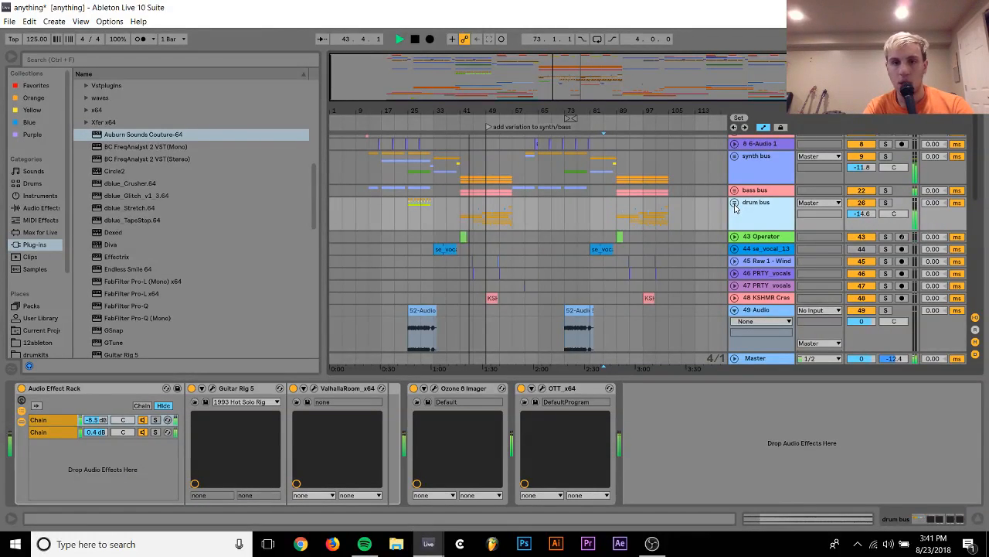
left_click(734, 204)
left_click_drag(469, 110, 493, 143)
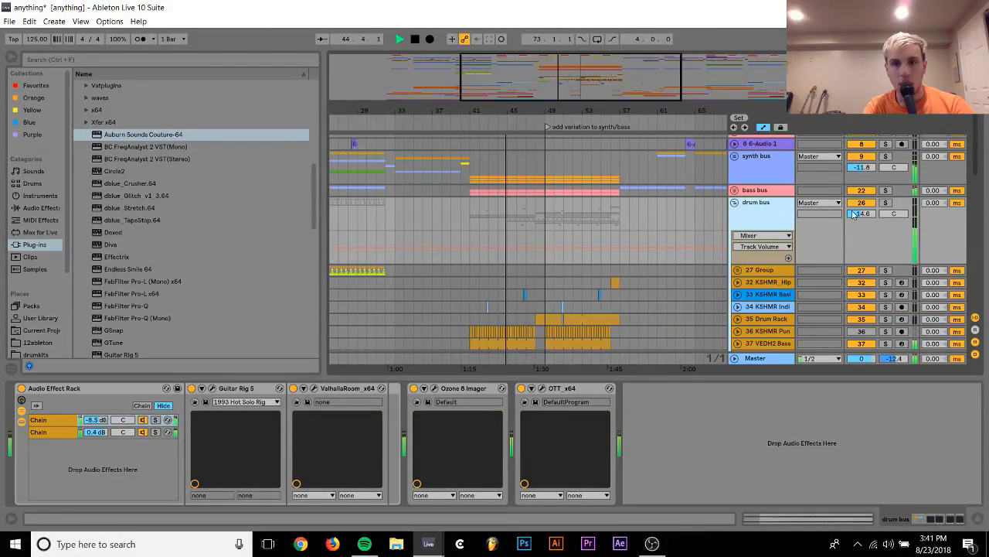
left_click(886, 202)
left_click(888, 191, "ctrl")
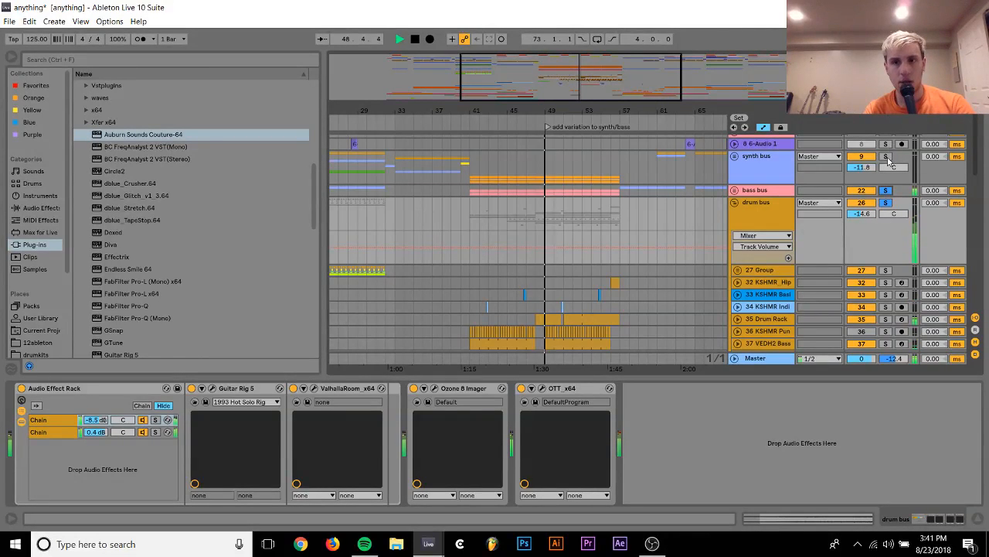
Expand the 35 Drum Rack track inside the drum bus and stop playback
scroll(749, 295, "down", 1)
left_click(739, 294)
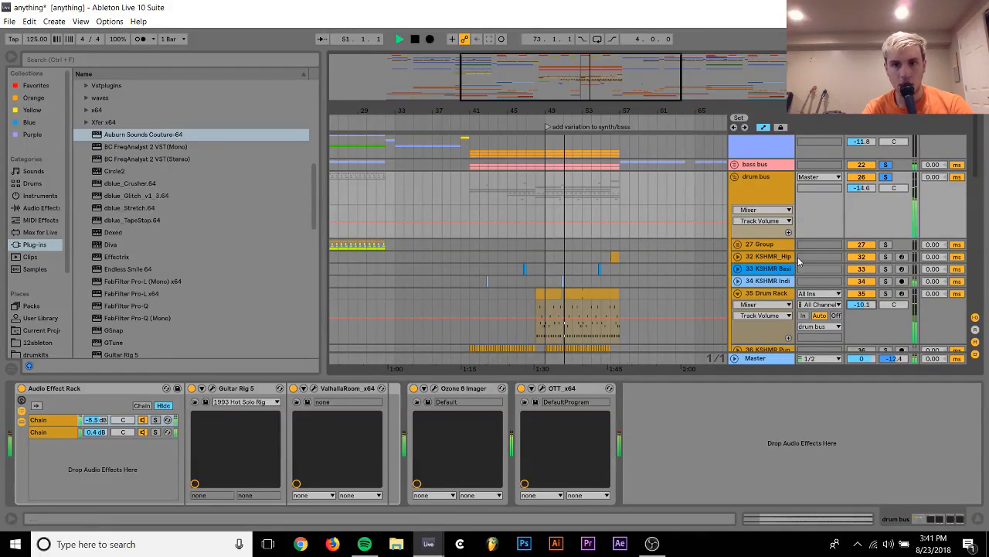
scroll(798, 257, "up", 2)
scroll(798, 256, "down", 1)
scroll(798, 257, "down", 3)
key("space")
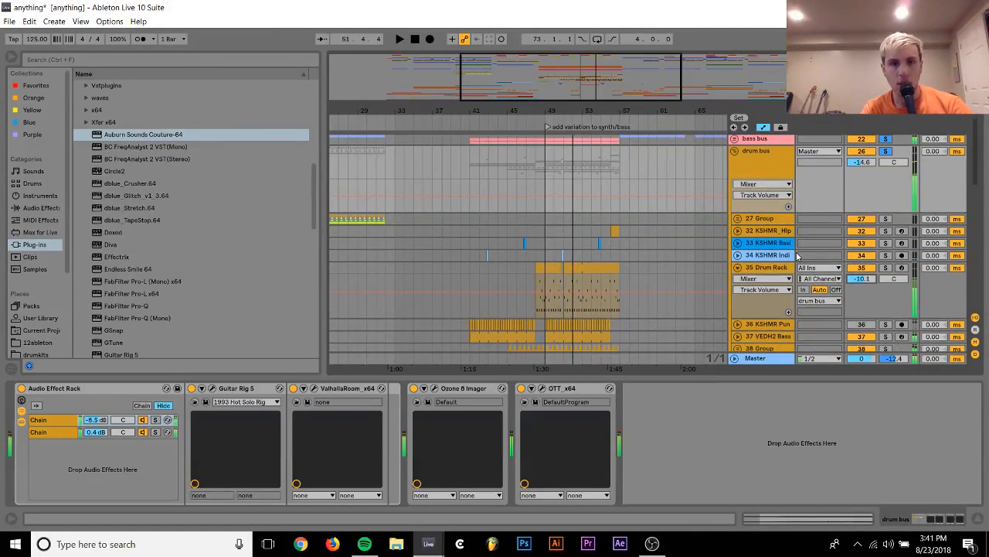
Expand the KSHMR Indian Drum Loop track at 50.4 and solo it
left_click_drag(563, 110, 563, 247)
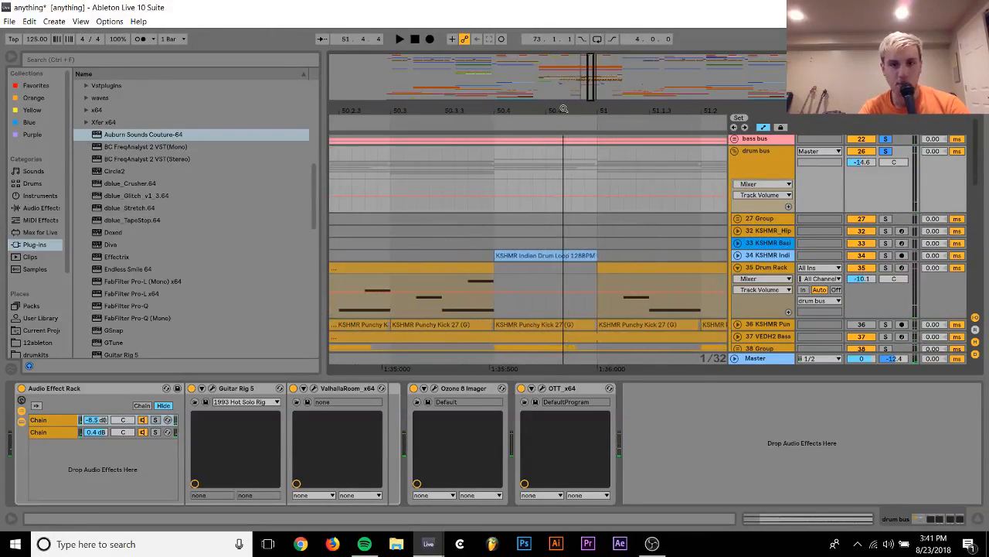
left_click(737, 256)
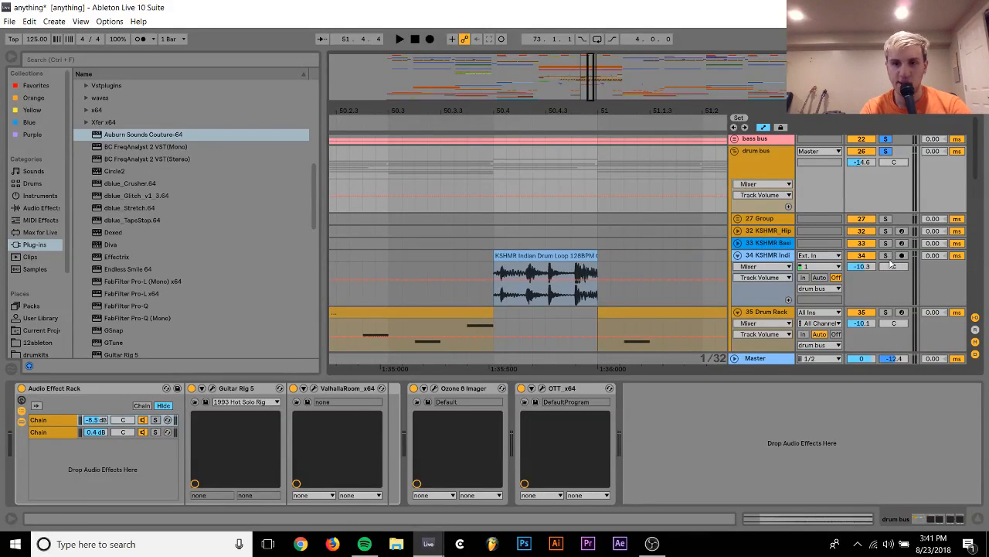
left_click(886, 256)
left_click_drag(491, 106, 491, 146)
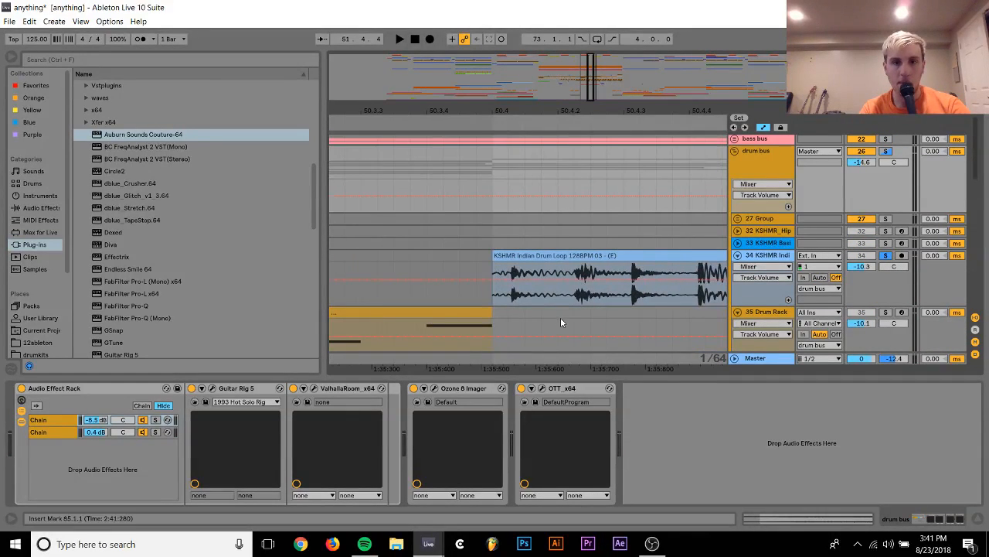
Separate the drum loop's second hit between 50.4.2 and 50.4.3 and move it slightly later
left_click(532, 256)
key("space")
left_click_drag(515, 302, 607, 290)
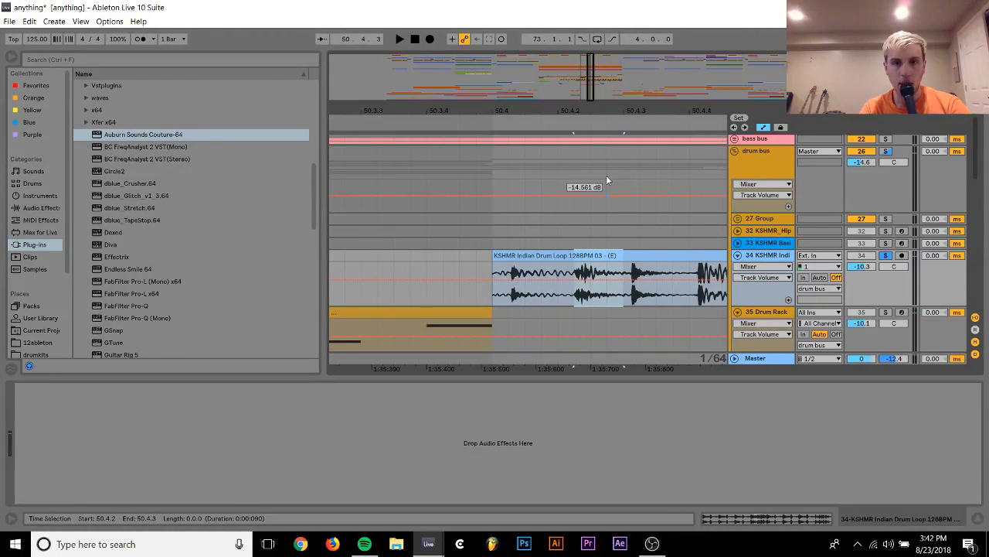
scroll(606, 180, "up", 3, "ctrl")
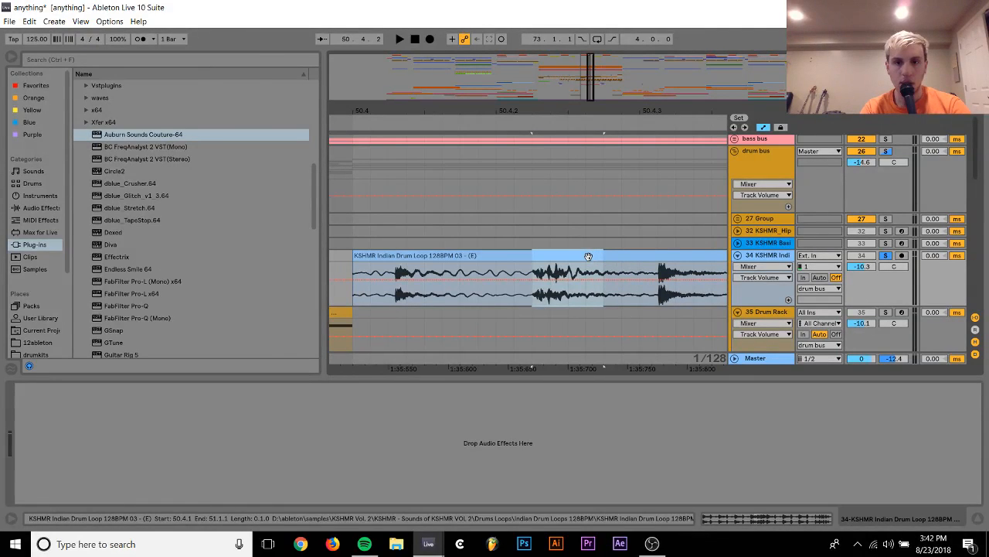
left_click_drag(589, 255, 619, 262)
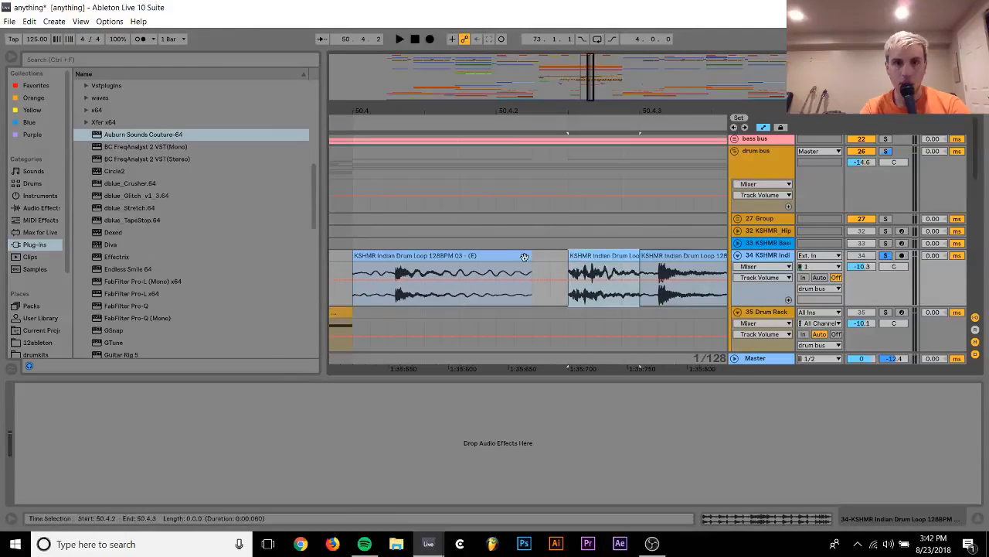
Play the edited Indian drum loop from 50.4.1 and split its remaining clip just after 50.4.4
left_click(420, 254)
key("space")
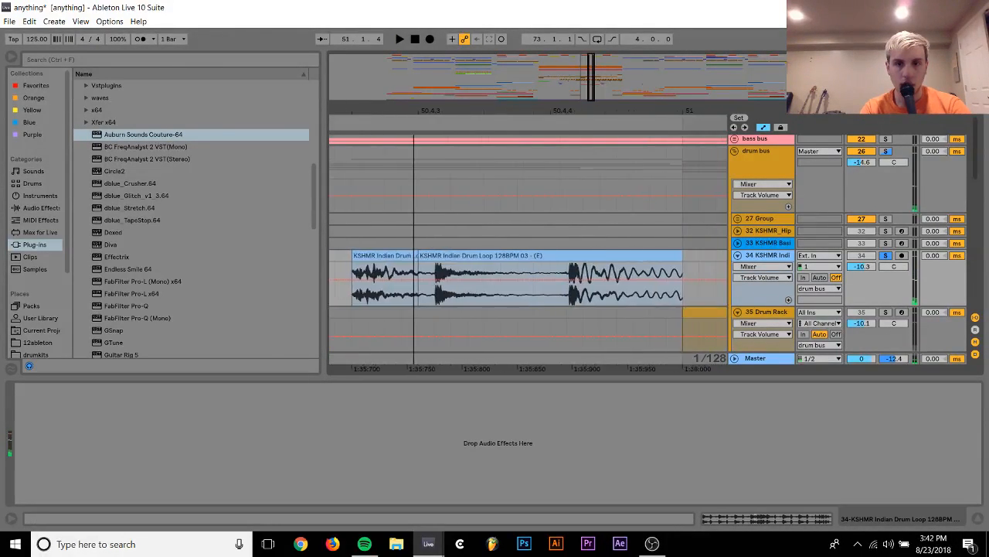
key("space")
left_click(524, 298)
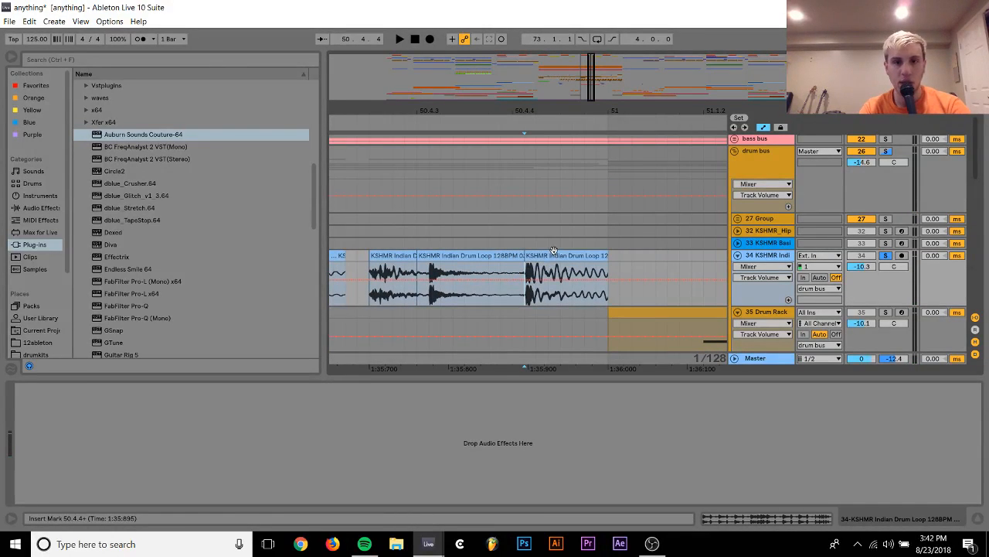
Move the Indian drum loop's last hit slightly later, past 50.4.4, and play the loop from 50.4.1
left_click_drag(553, 251, 584, 254)
left_click(495, 313)
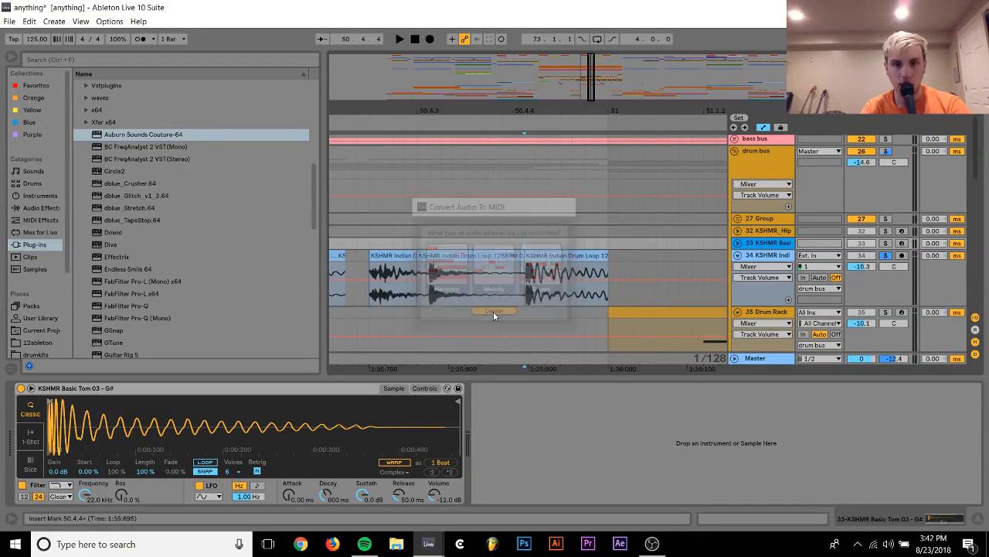
left_click_drag(586, 260, 594, 256)
scroll(594, 257, "left", 6)
left_click(642, 256)
key("space")
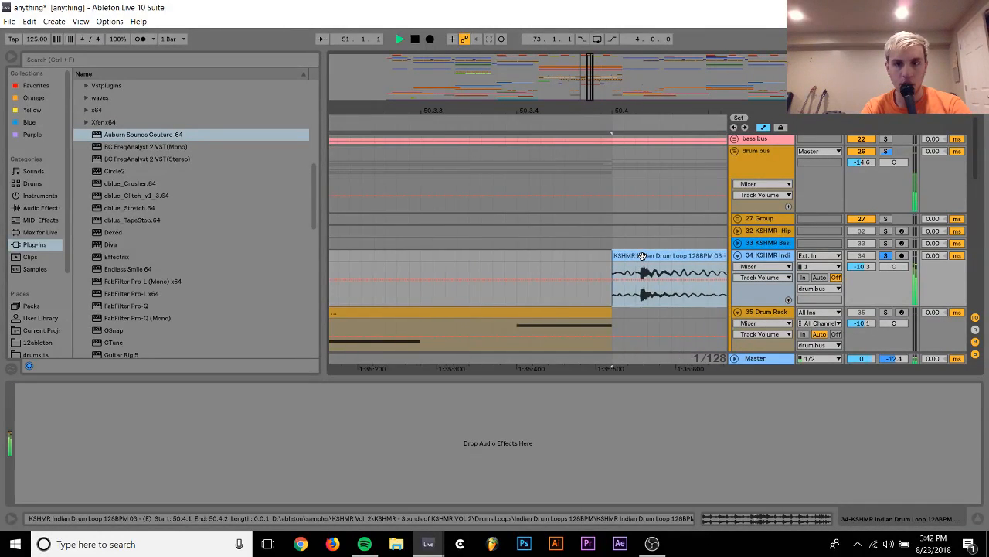
key("space")
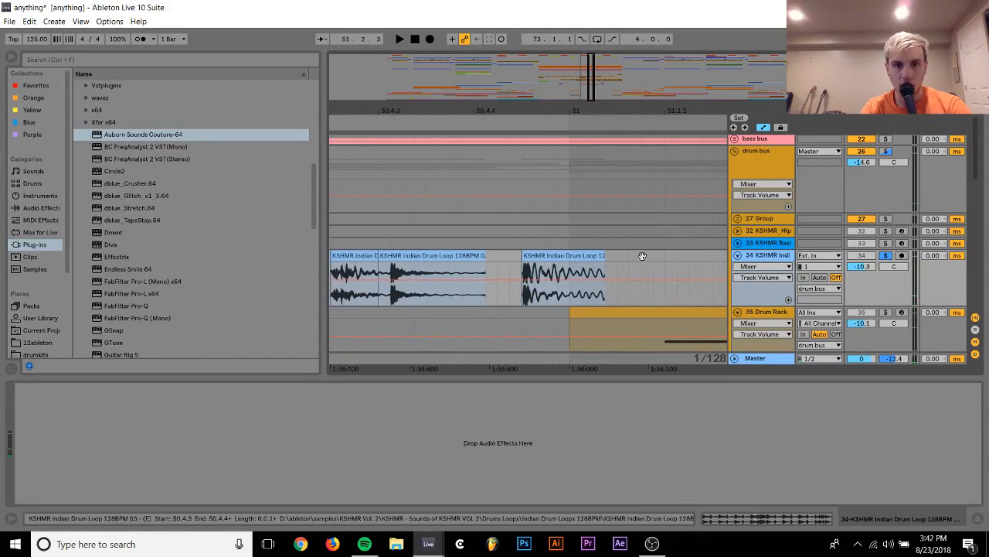
Trim the third drum hit to start at its transient, shift it just before 50.4.3, and play from 50.4.1
scroll(642, 256, "left", 1)
left_click(408, 256)
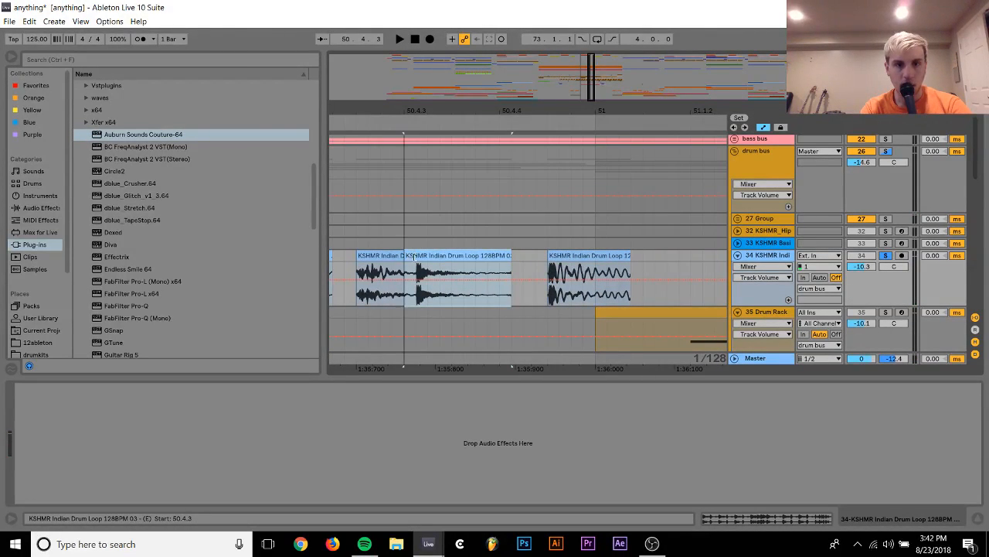
left_click_drag(414, 255, 431, 260)
scroll(431, 260, "left", 3)
left_click(431, 259)
key("space")
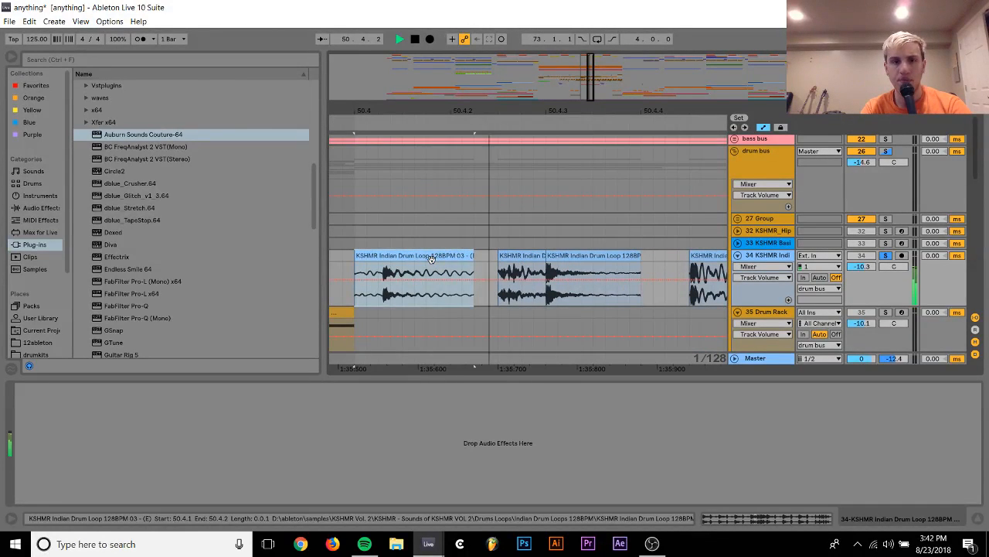
key("space")
Unsolo the KSHMR Indian Drum Loop track and play it within the full mix from 50.2.3
left_click_drag(536, 110, 585, 102)
left_click(890, 257)
key("space")
key("space")
left_click(415, 252)
key("space")
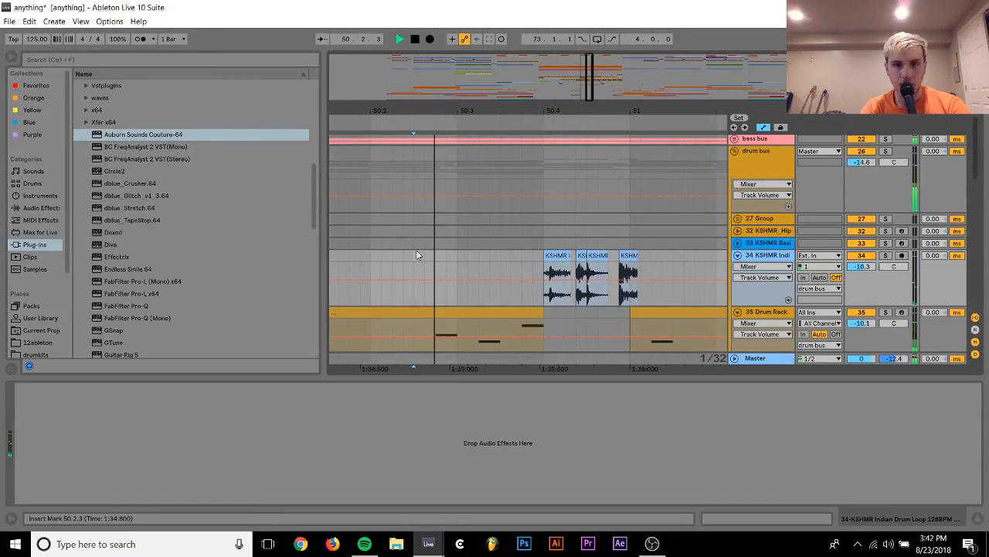
Undo the last move of the third drum hit and play again from 50.2.3
key("ctrl+z")
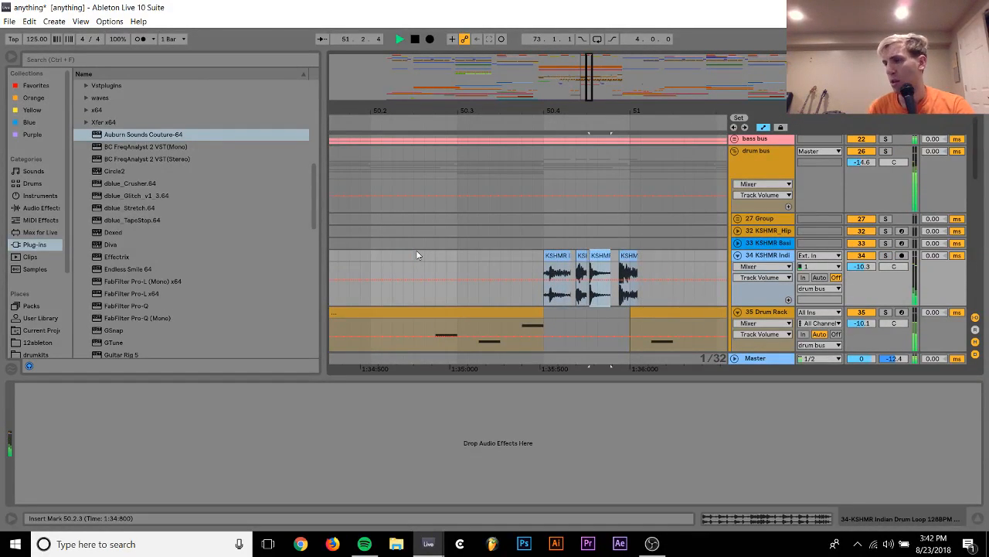
key("space")
key("space")
left_click(416, 250)
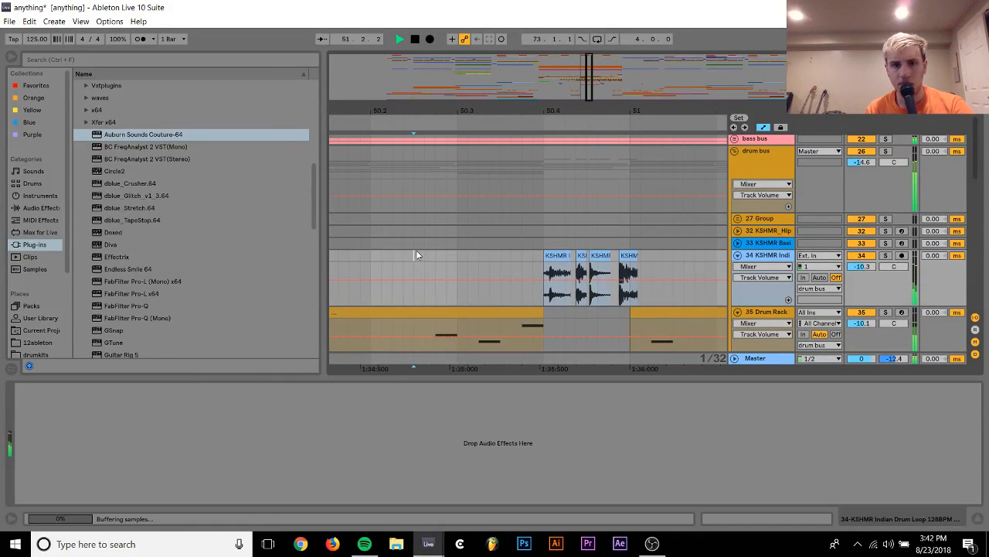
Move the last drum hit slightly earlier, closer to 50.4.4, and extend the second hit's clip to meet the third
key("space")
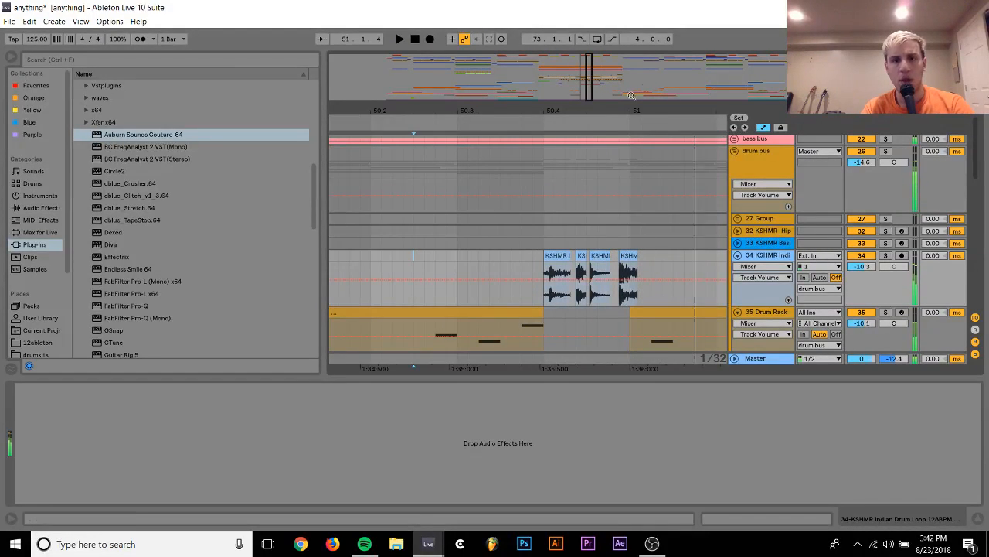
left_click_drag(625, 111, 635, 133)
left_click_drag(636, 254, 624, 254)
left_click(381, 257)
key("space")
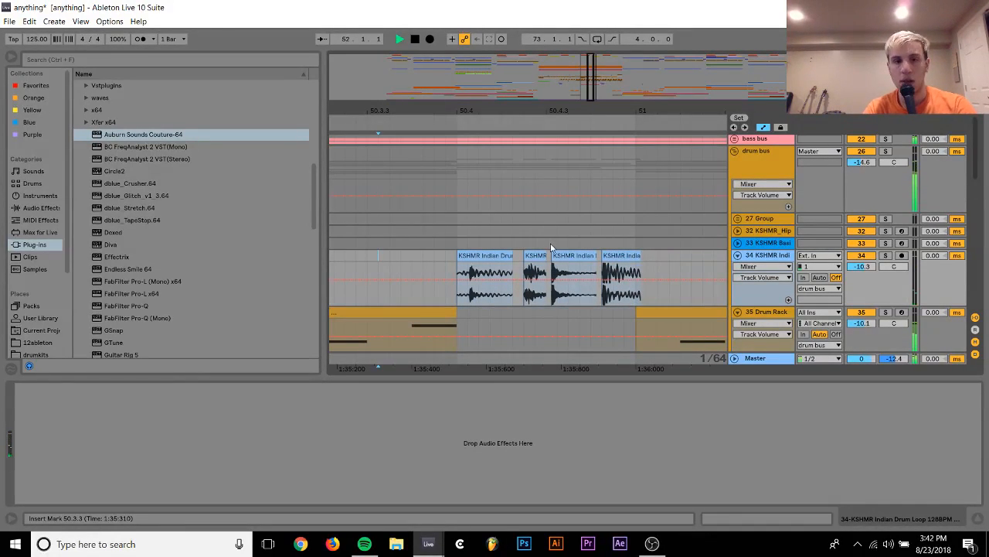
left_click_drag(521, 109, 522, 133)
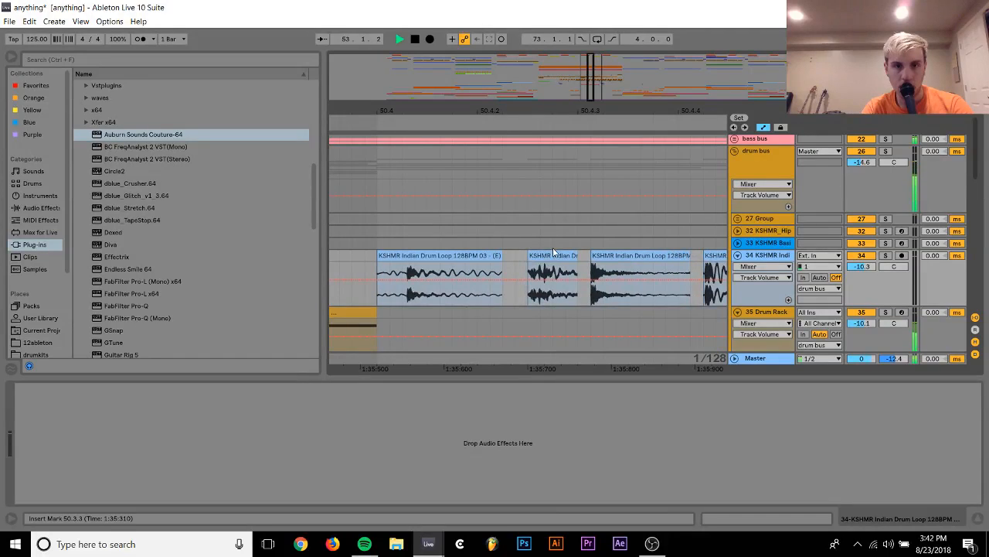
left_click_drag(553, 255, 590, 254)
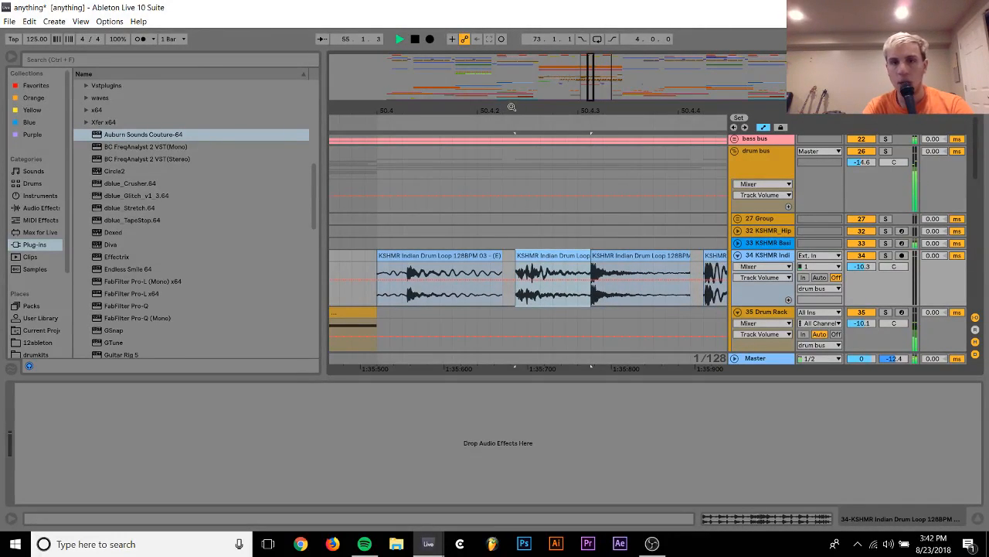
Play from bar 49 and set the KSHMR Indian Drum Loop track's volume to -10.1 dB
left_click_drag(512, 107, 523, 61)
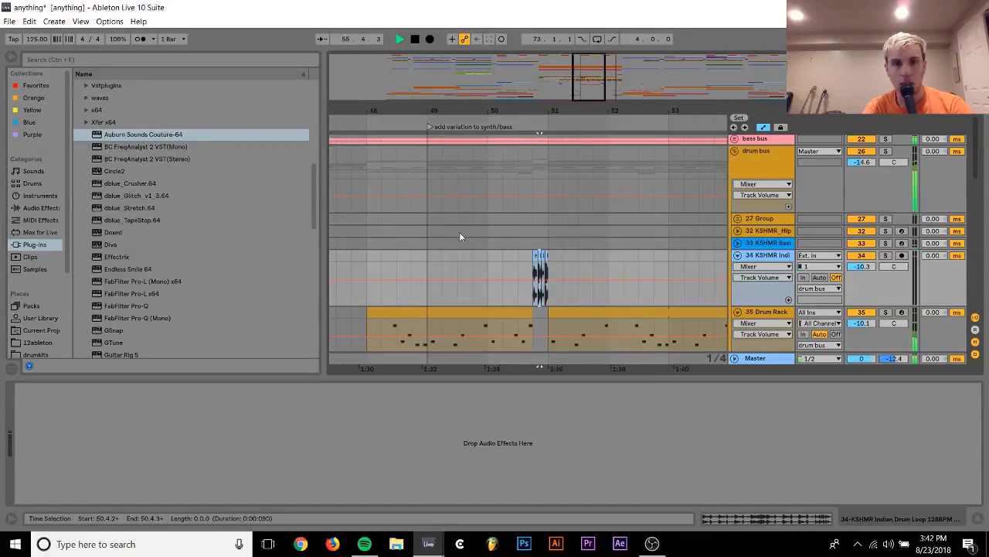
left_click(425, 261)
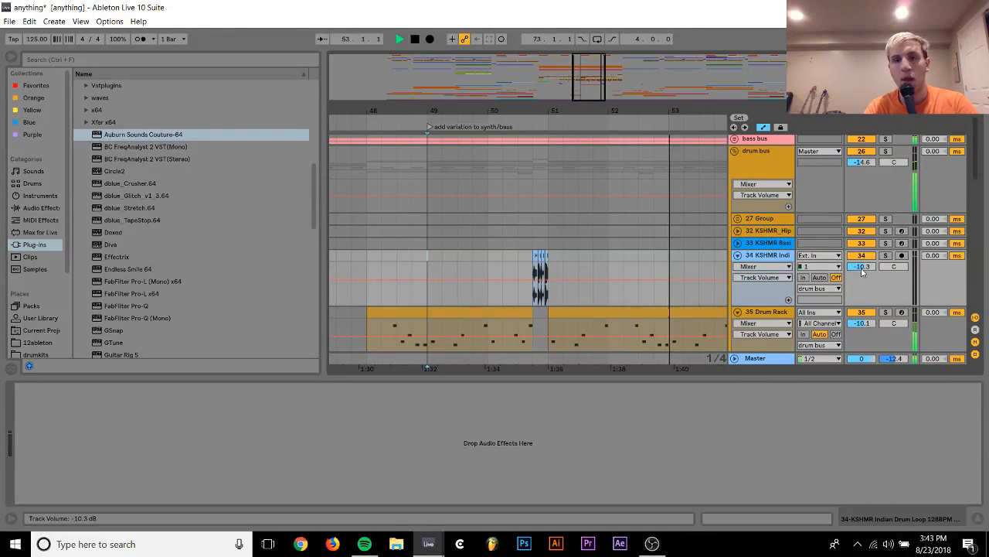
left_click_drag(862, 270, 863, 268)
Replace the Indian drum loop clips at bars 97 to 101 with a copy of the edited section from bars 49 to 53
left_click_drag(510, 112, 509, 31)
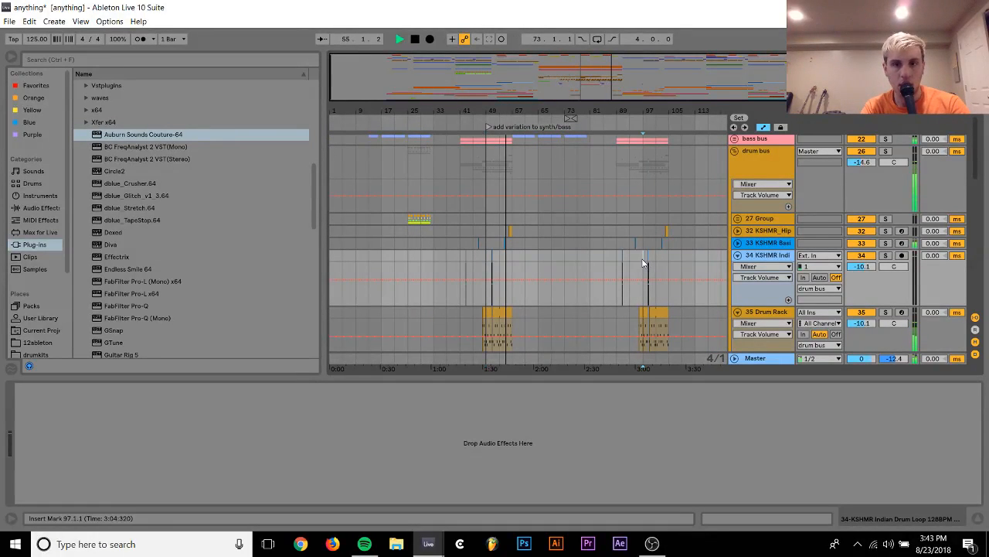
left_click_drag(648, 260, 657, 258)
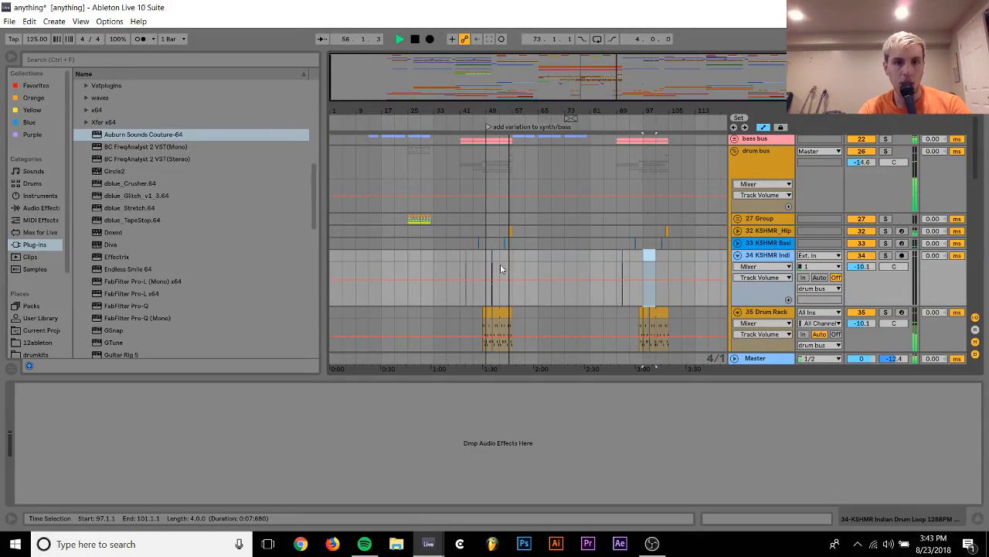
left_click_drag(499, 262, 487, 260)
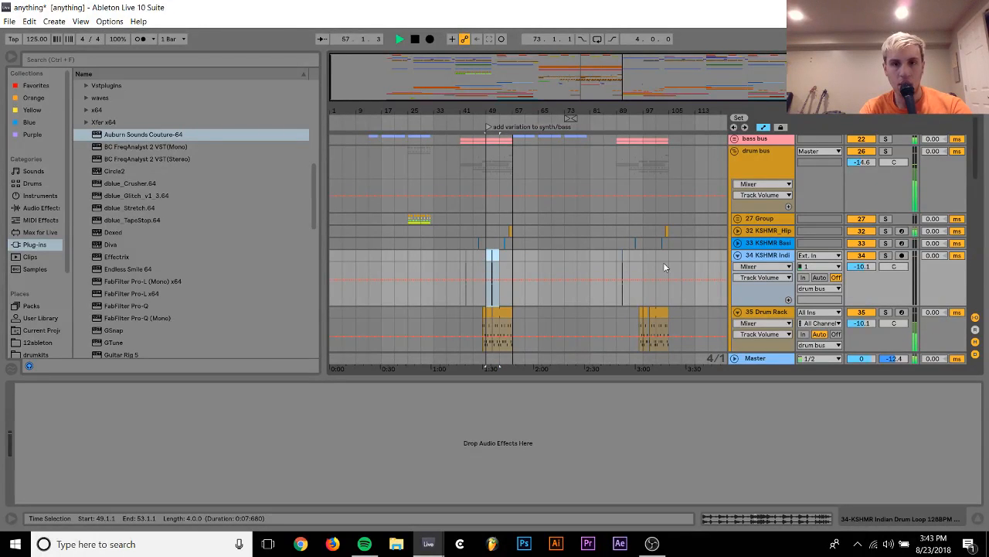
left_click_drag(644, 255, 646, 259)
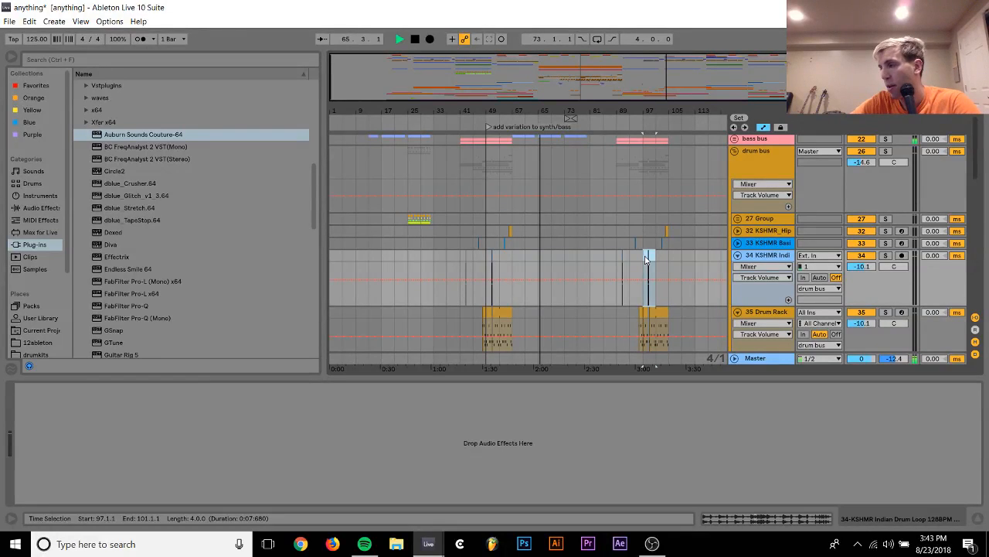
Put the Kontakt 5 track into its own group and browse the Valhalla plug-ins
scroll(647, 257, "up", 5)
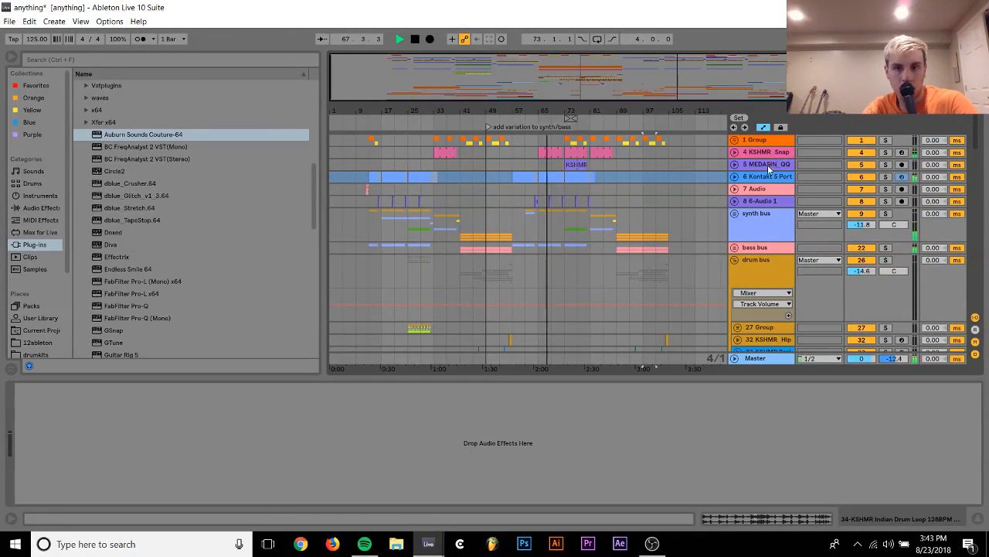
left_click(767, 178)
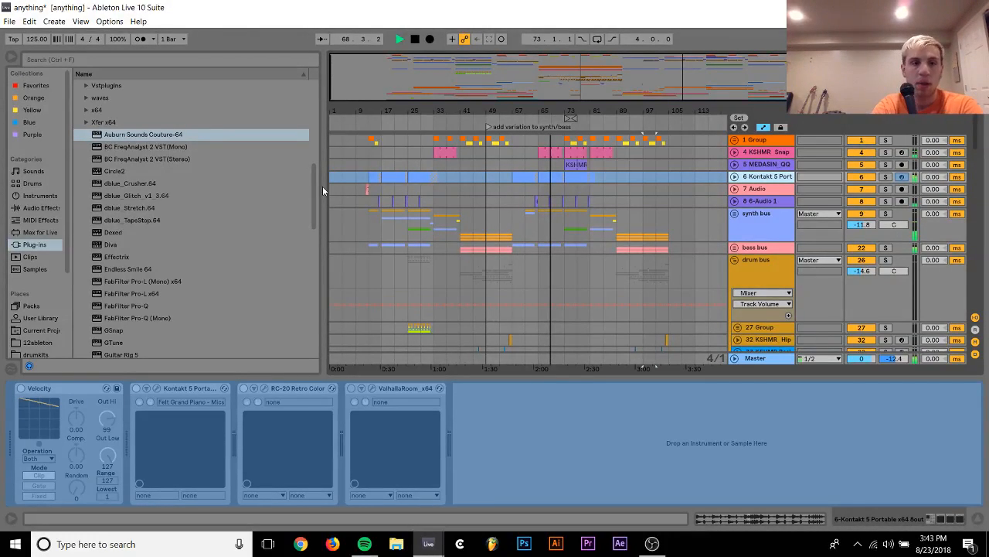
key("ctrl+g")
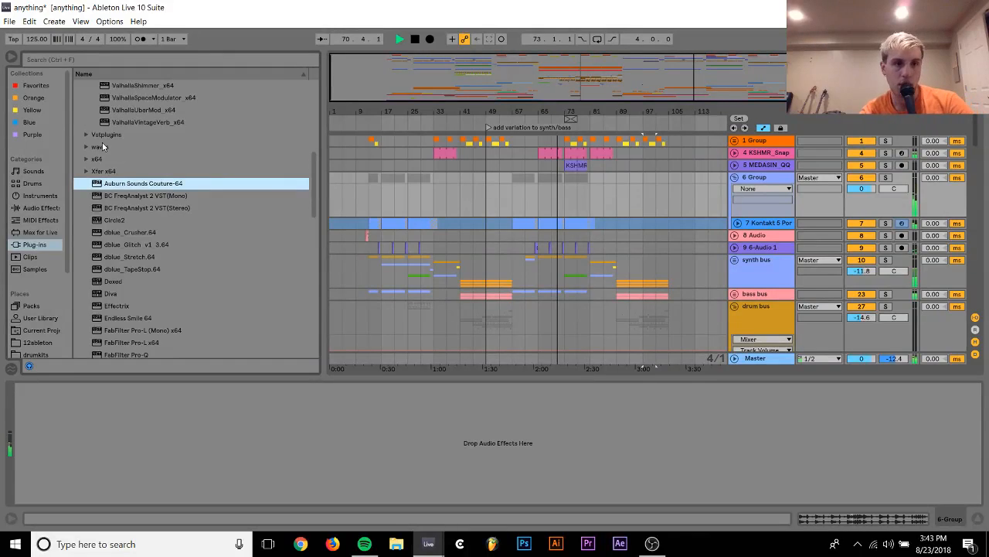
scroll(103, 147, "up", 6)
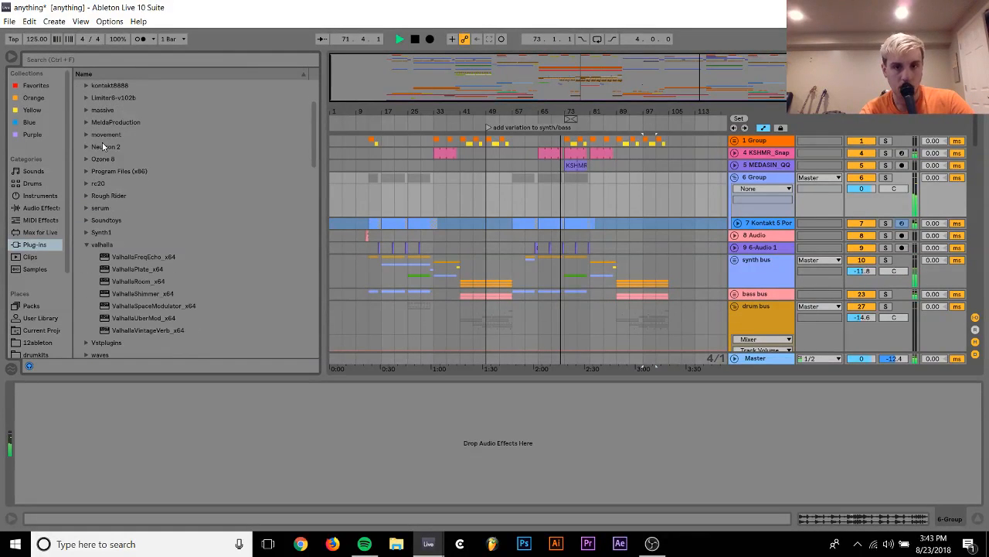
scroll(109, 151, "down", 2)
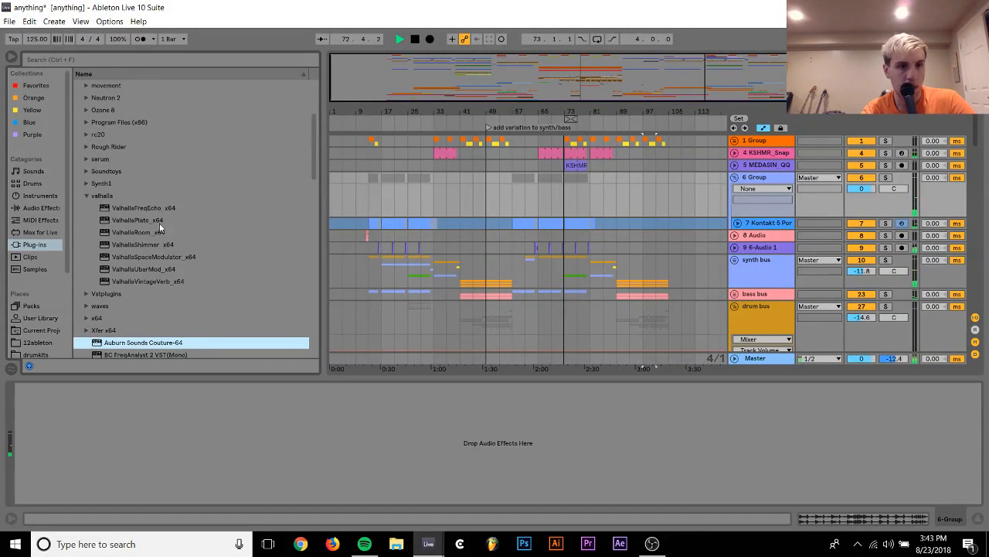
Try the MEDASIN drum loop track muted around bars 73 to 81, and reactivate it
left_click(776, 166)
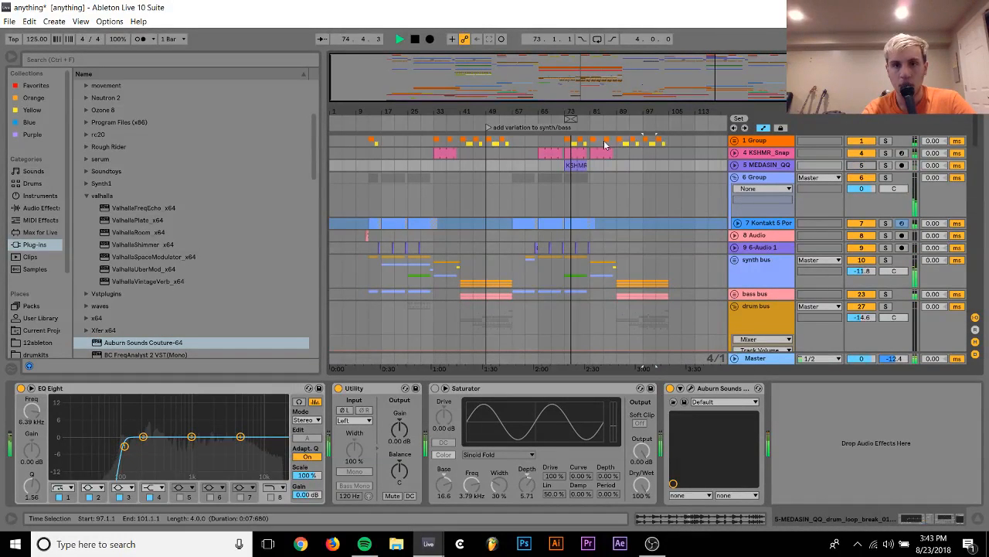
left_click(587, 144)
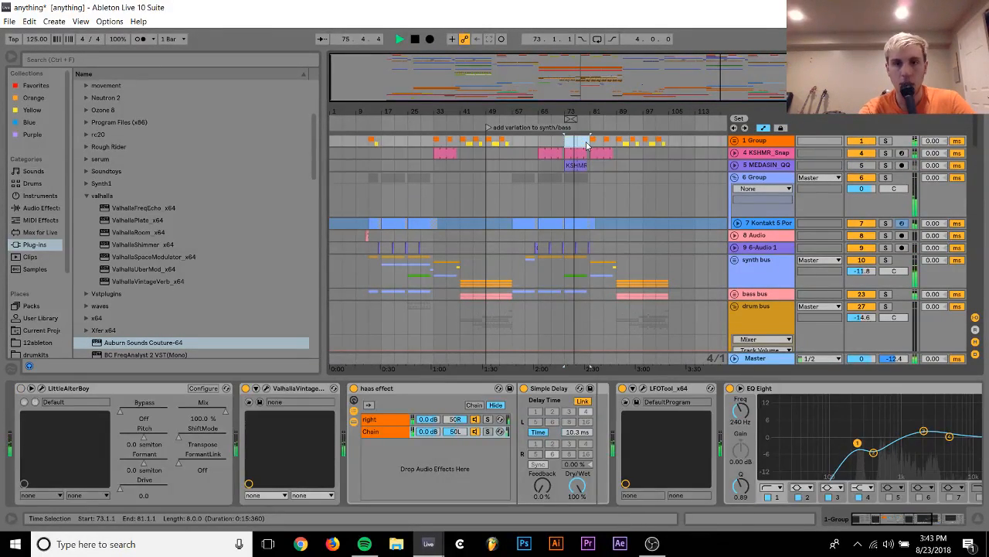
left_click(861, 166)
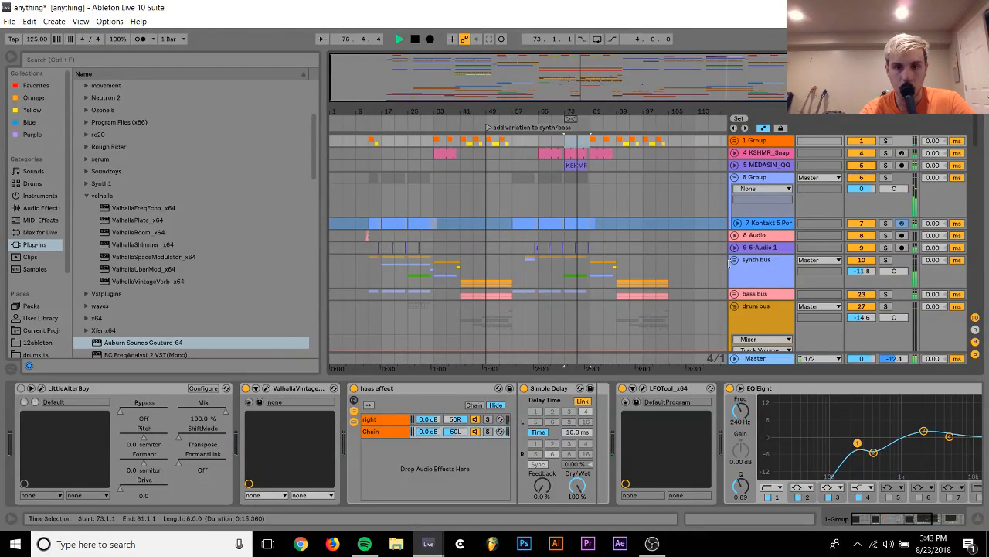
Collapse the new Kontakt group, solo the synth bus and go to the start of its device chain
left_click(734, 178)
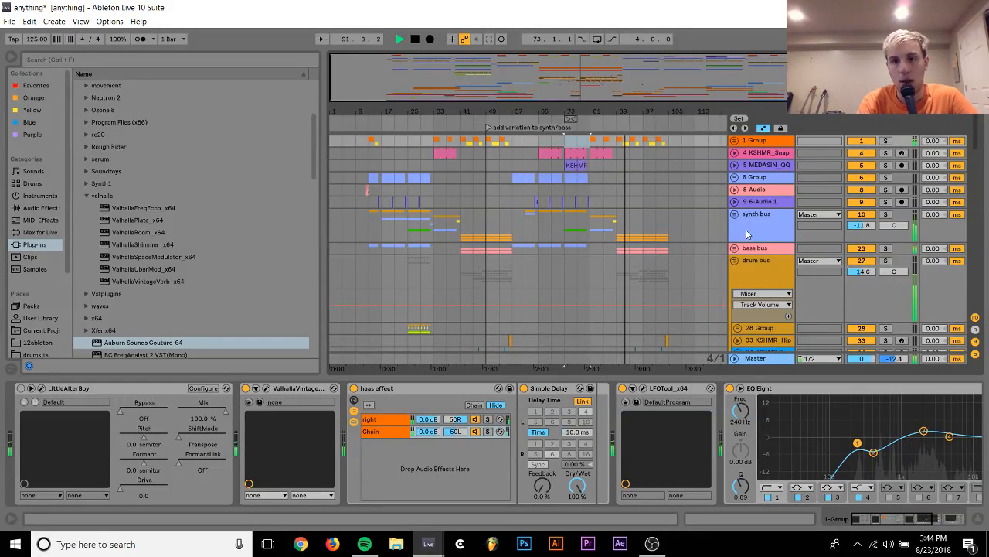
left_click(746, 234)
left_click(886, 214)
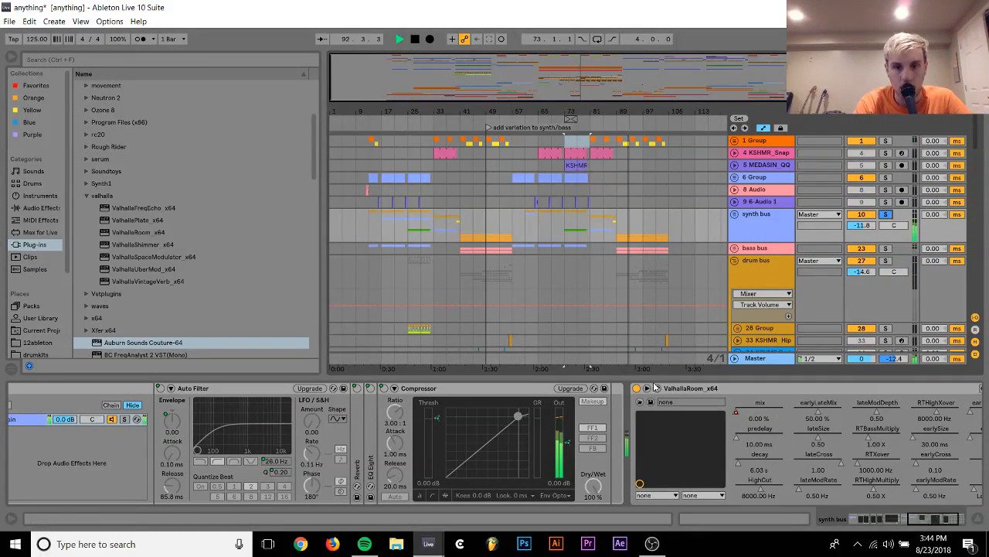
scroll(654, 386, "right", 3)
scroll(655, 387, "left", 10)
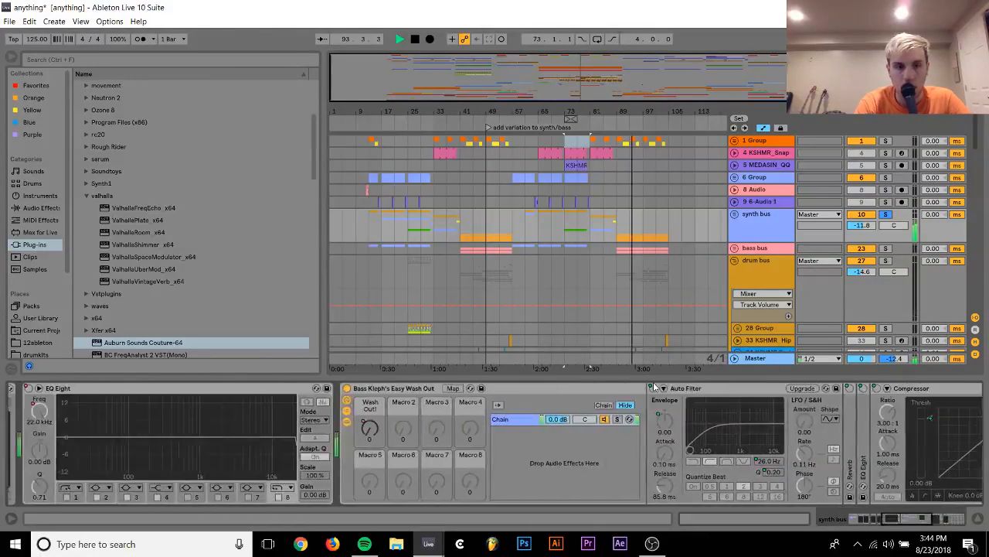
scroll(654, 390, "left", 6)
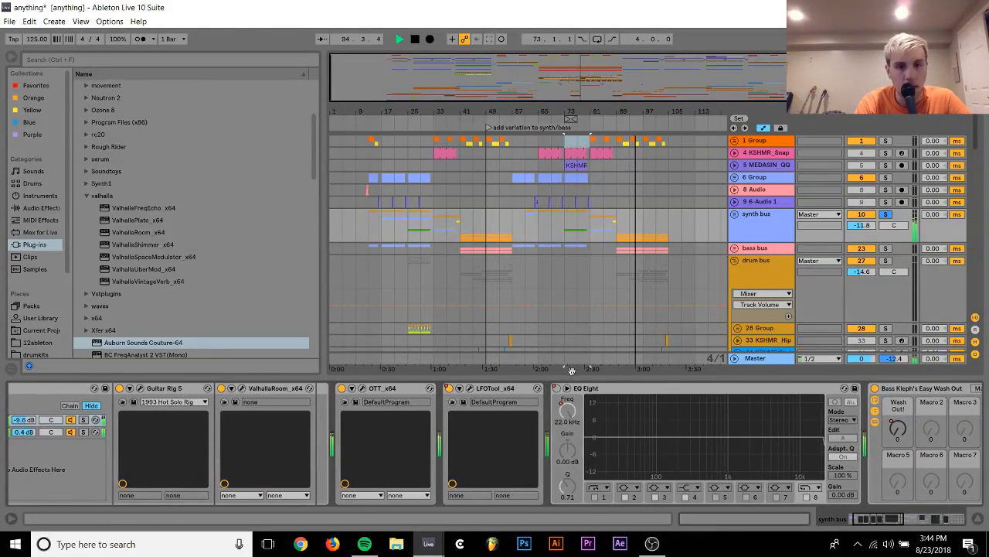
scroll(327, 423, "left", 2)
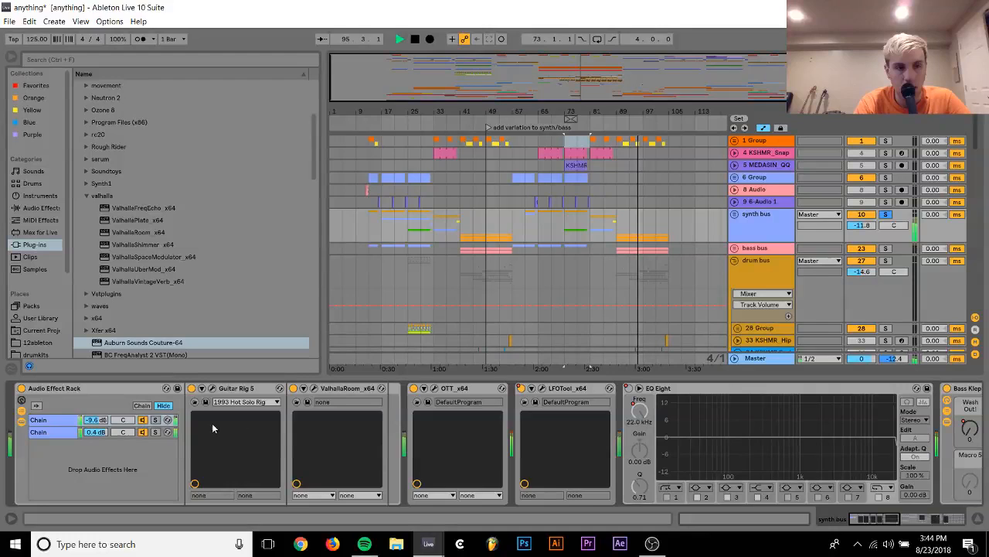
Set the first chain of the synth bus's Audio Effect Rack to -6.2 dB and unsolo the bus
left_click(154, 420)
left_click_drag(102, 422, 102, 412)
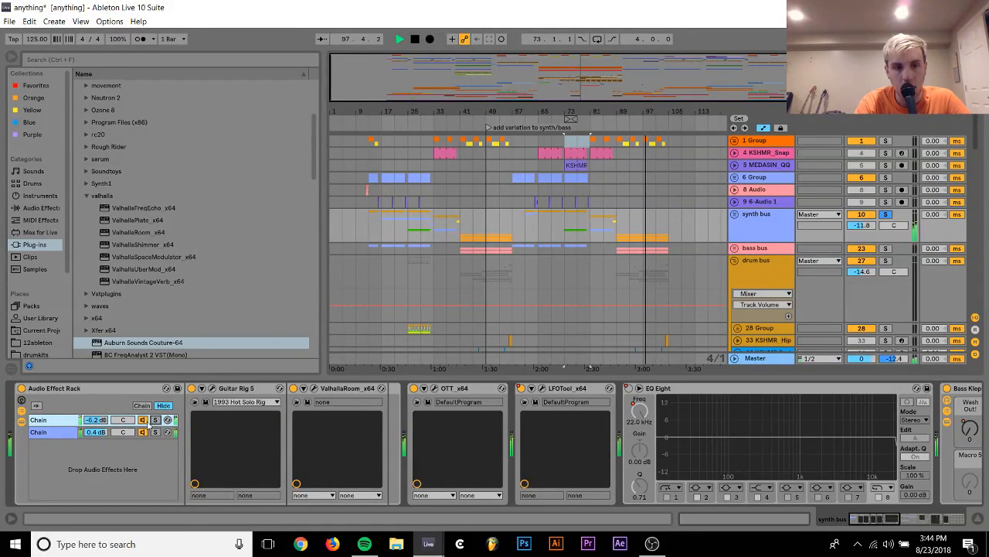
left_click(886, 215)
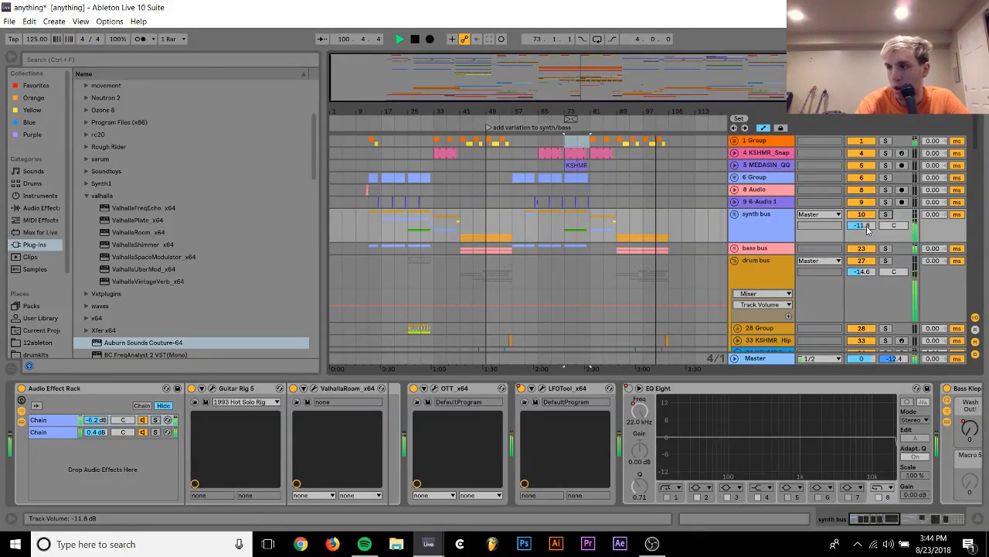
Expand the synth bus group and go down to its drop tracks
left_click(735, 214)
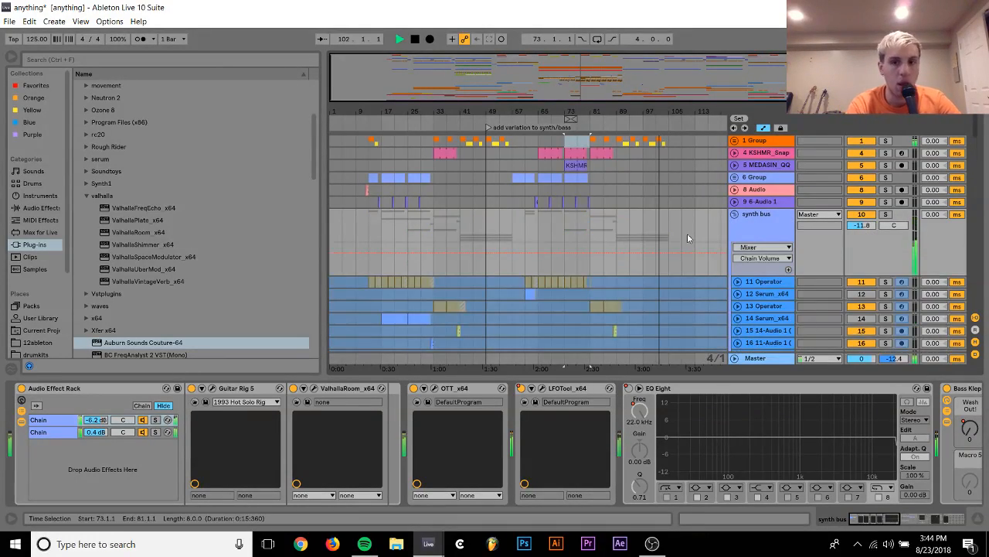
scroll(584, 327, "down", 1)
scroll(583, 328, "down", 3)
scroll(584, 328, "down", 1)
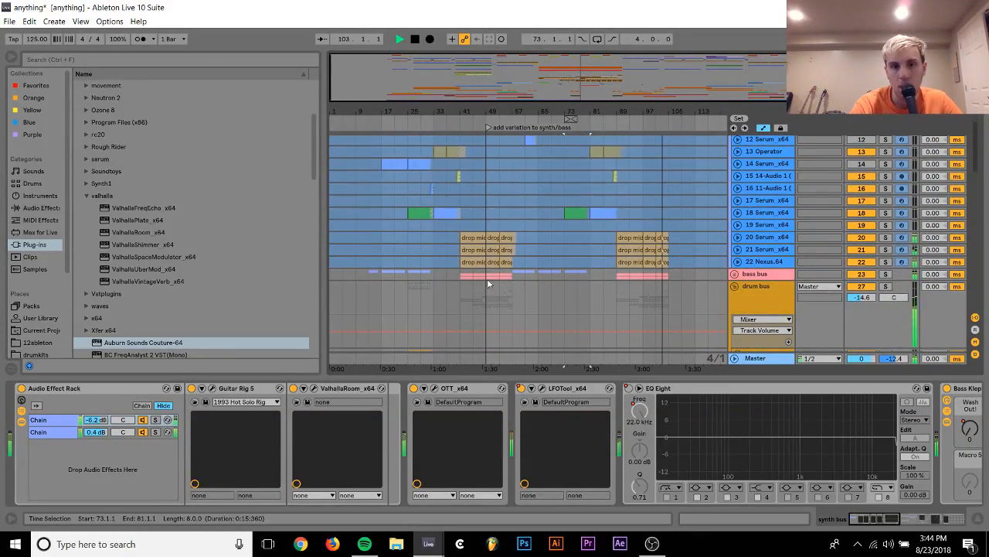
Solo the 21 Serum_x64 drop track from its first clip at bar 41 and duplicate the track
left_click(471, 248)
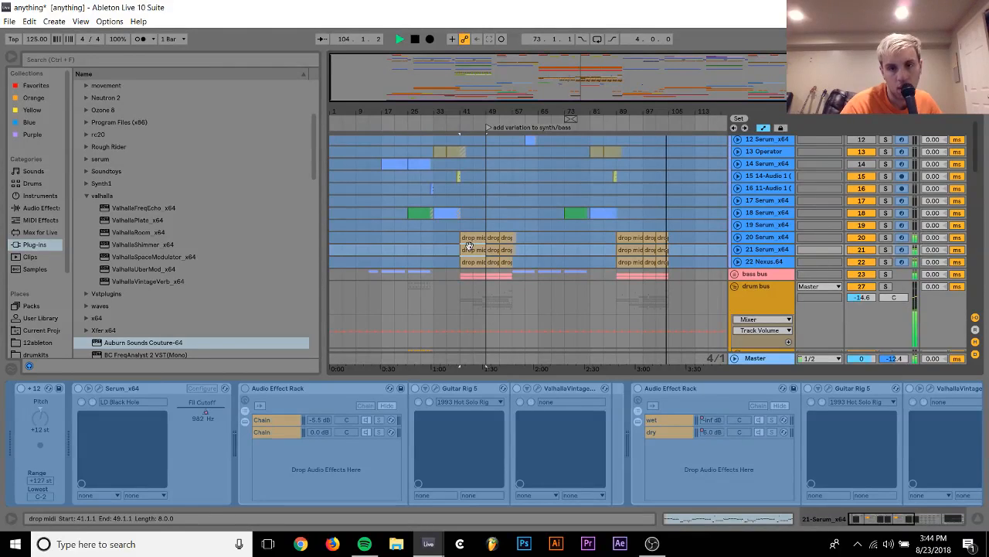
left_click(886, 250)
left_click(756, 250)
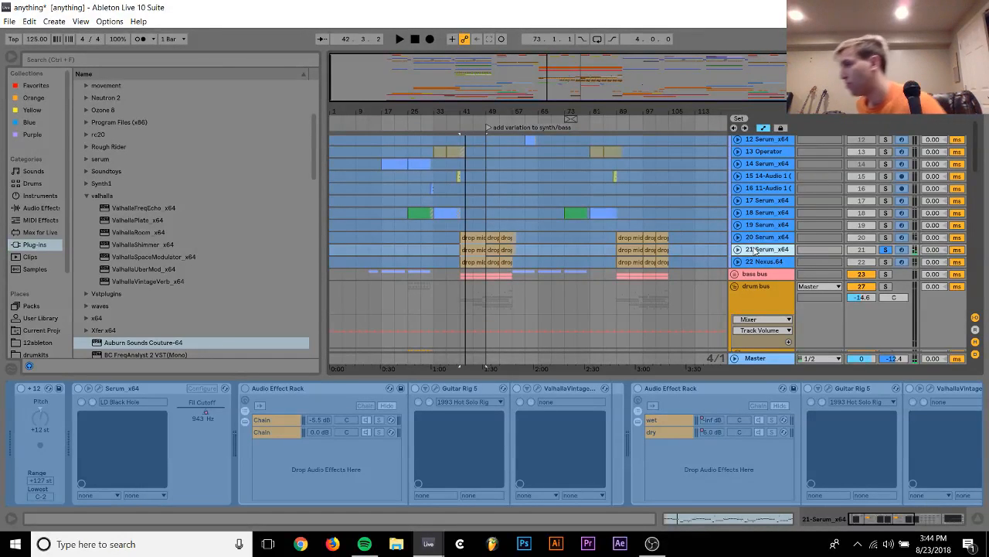
key("ctrl+d")
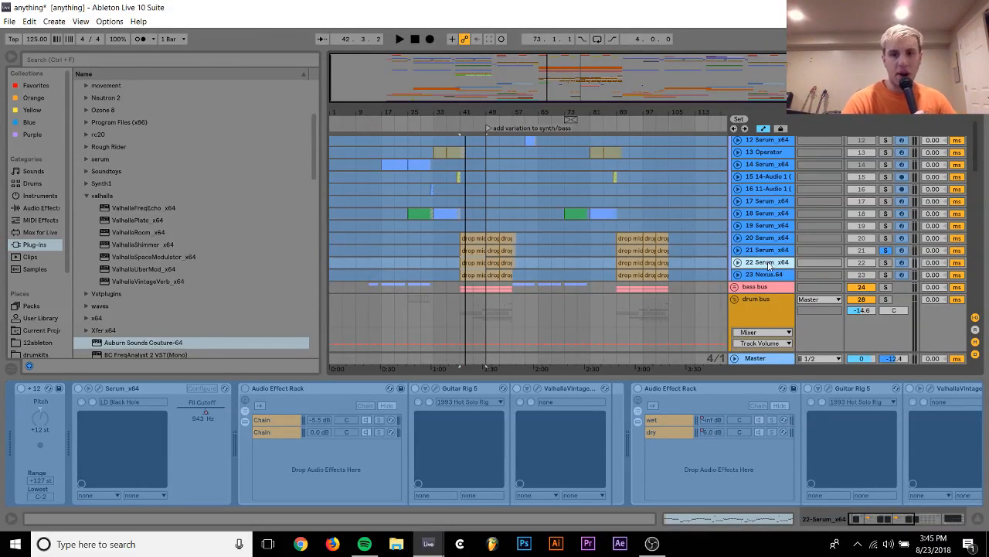
Unfreeze the duplicated 22 Serum_x64 track and solo it
right_click(770, 265)
left_click(808, 342)
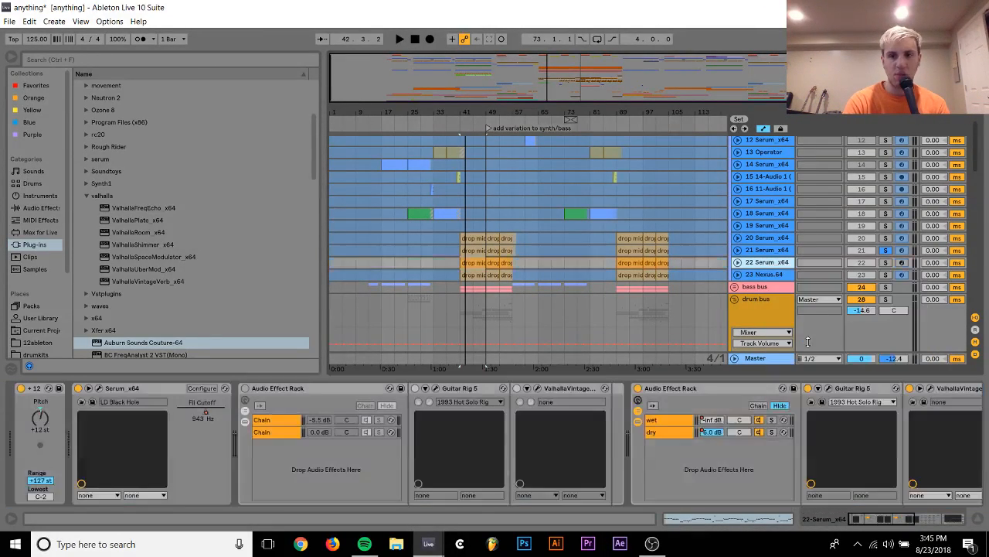
left_click(885, 261)
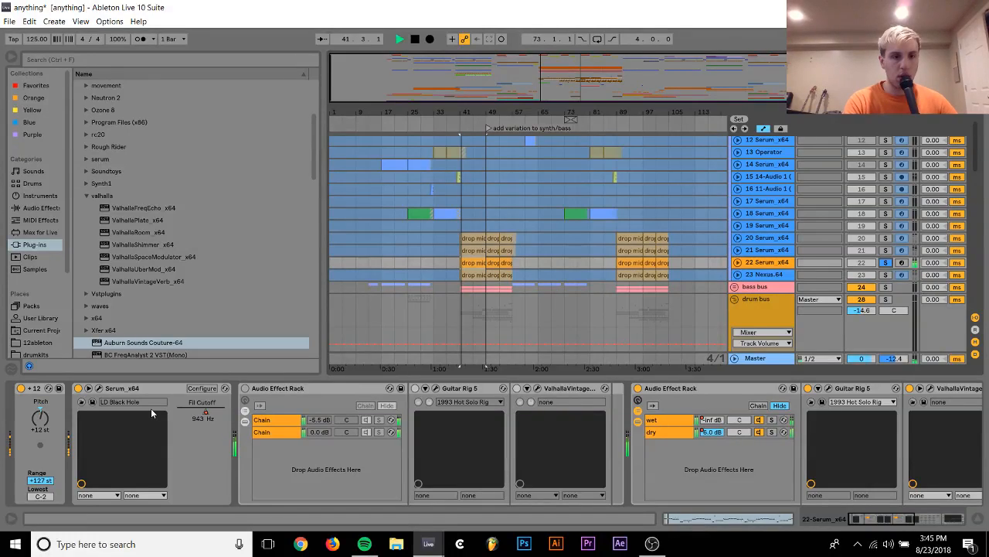
Load the PL_Advanced preset from the Vandalism Shocking Future Bounce 2 plucks into the duplicate track's Serum
left_click(98, 389)
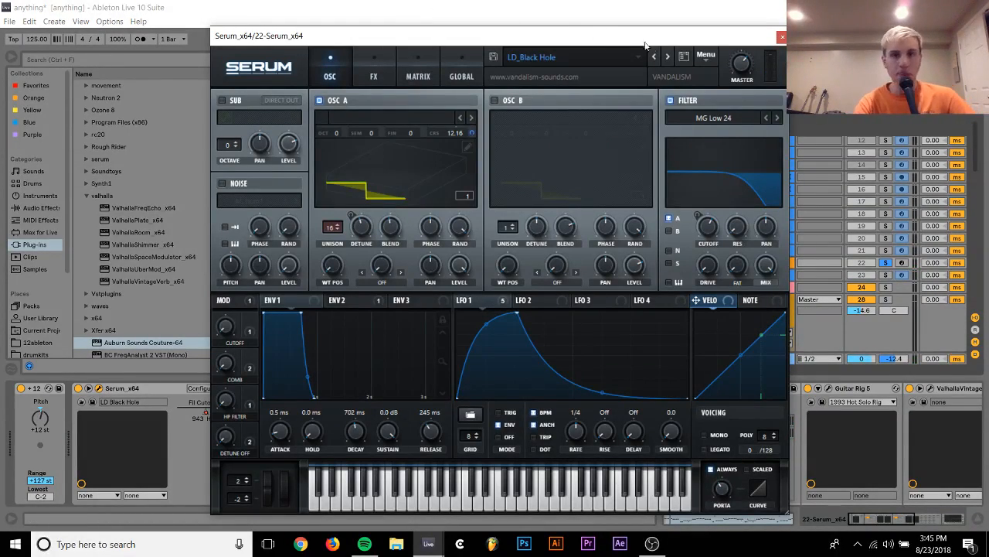
left_click(628, 59)
mouse_move(742, 456)
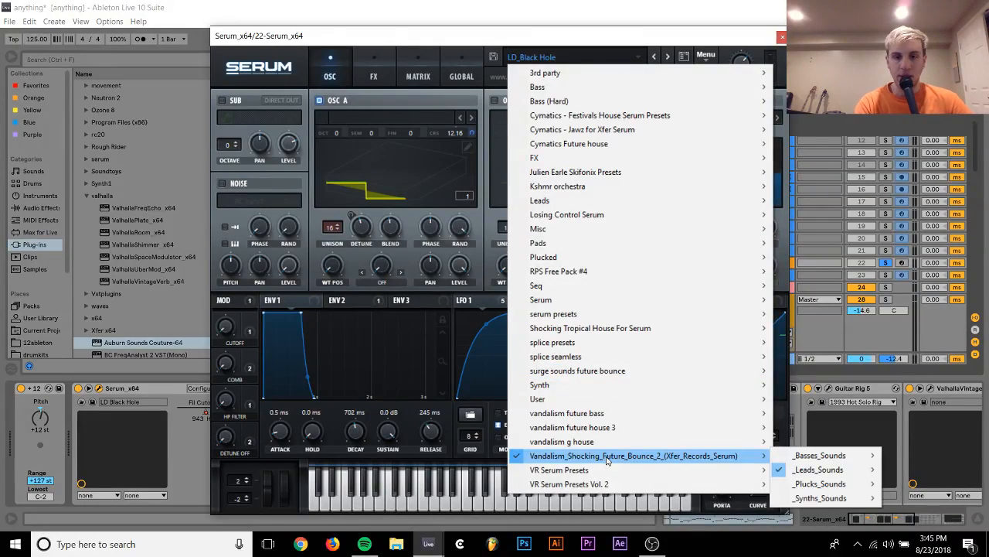
mouse_move(871, 498)
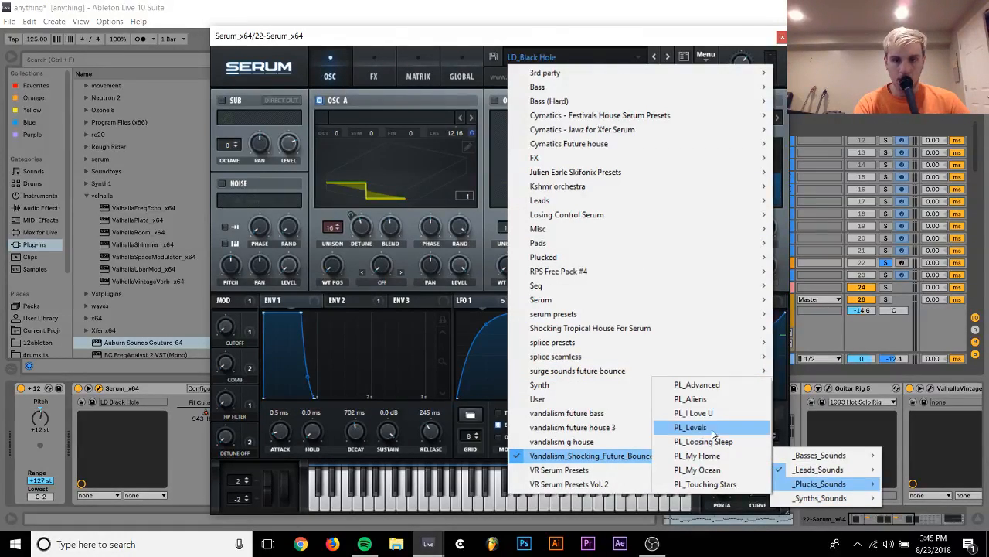
left_click(703, 387)
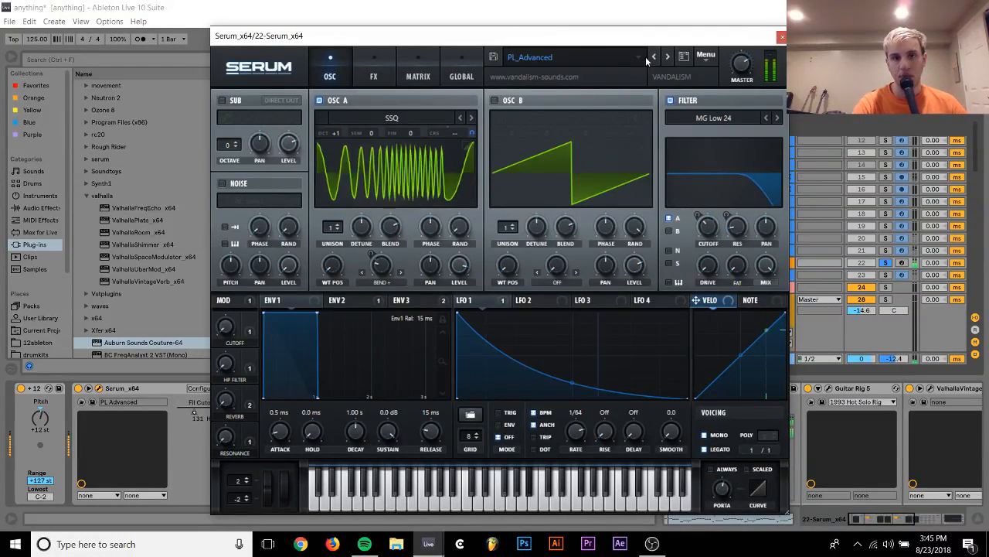
Solo drop tracks 20 to 23 together and unfold the 22 Serum_x64 and 23 Nexus.64 tracks
left_click(816, 224)
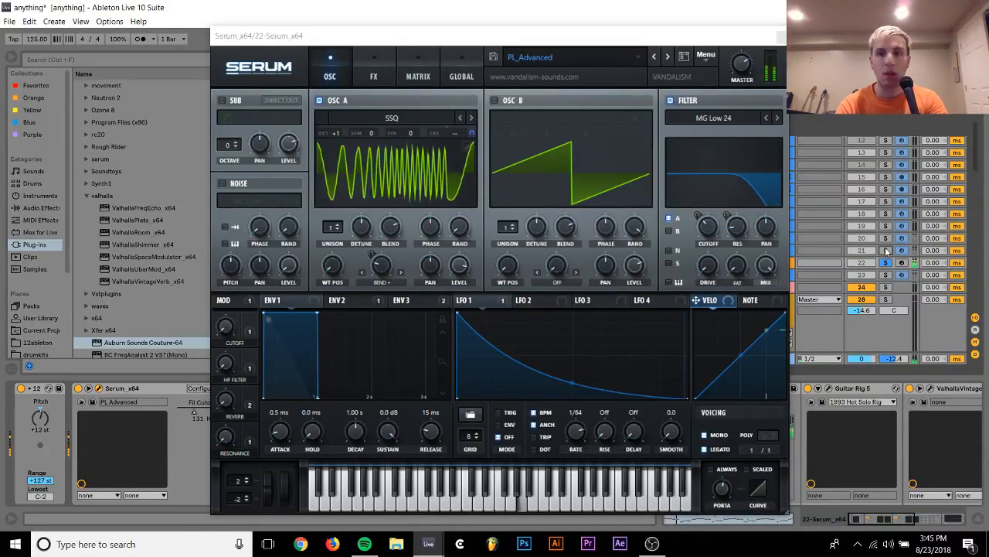
left_click_drag(728, 38, 457, 308)
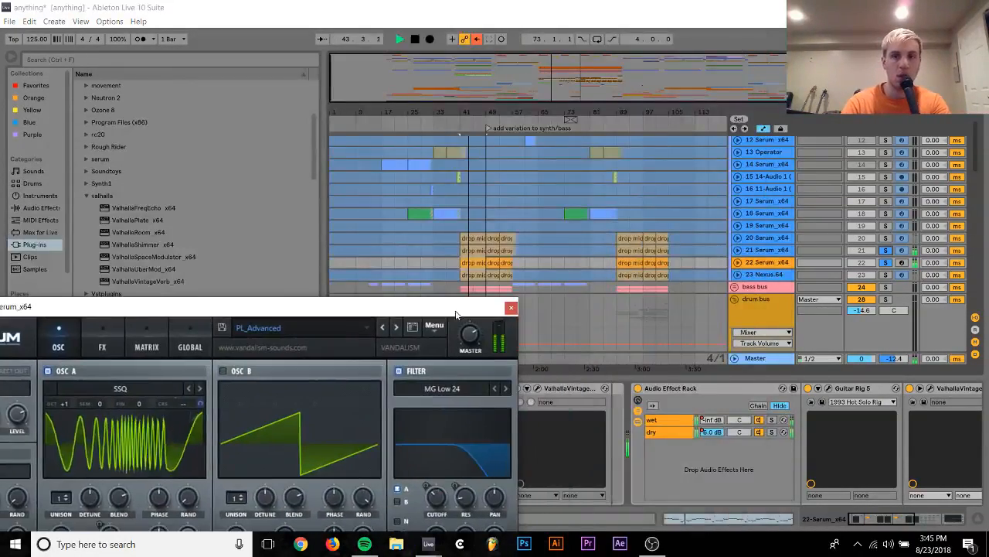
left_click(737, 263)
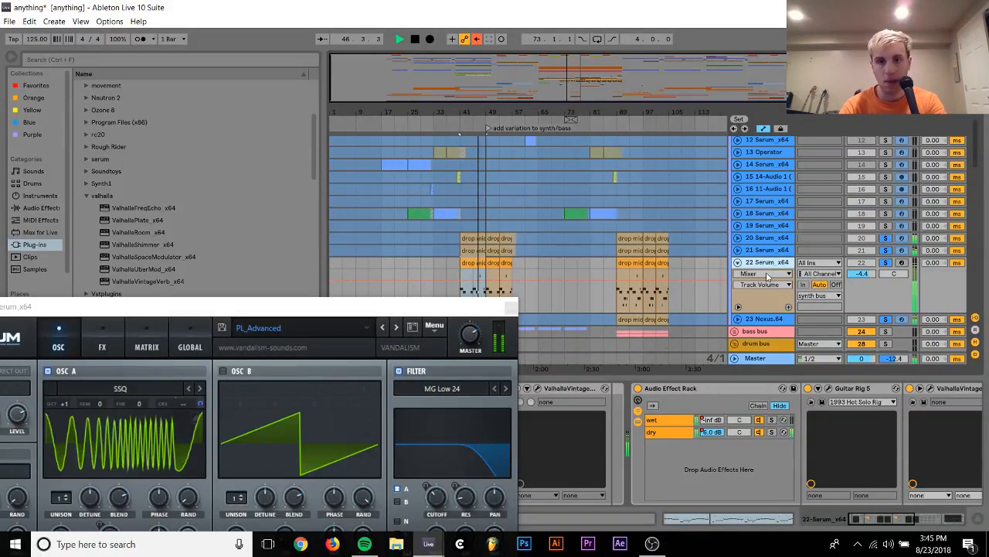
left_click(737, 319)
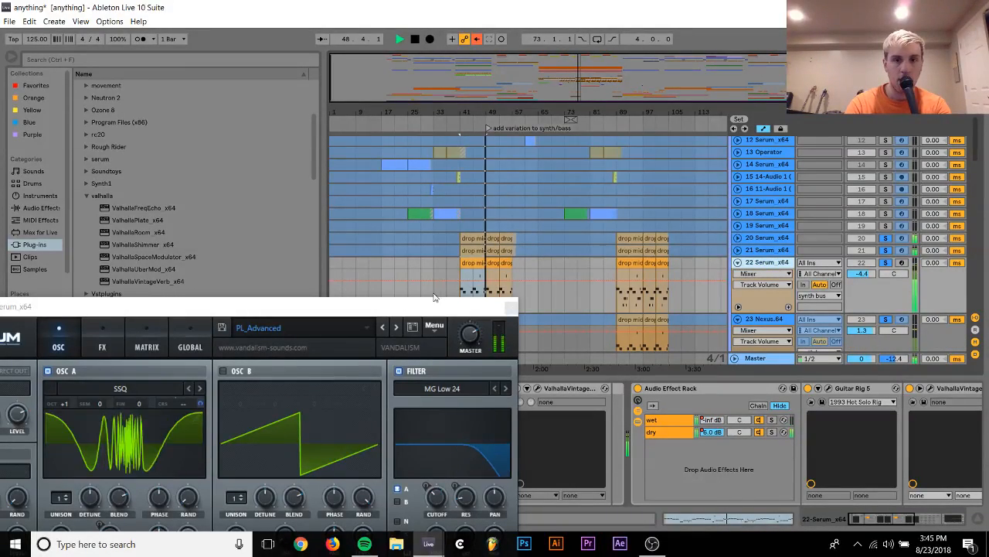
Turn off the delay and reverb effects in track 22's Serum
left_click_drag(426, 306, 551, 289)
scroll(839, 290, "down", 5)
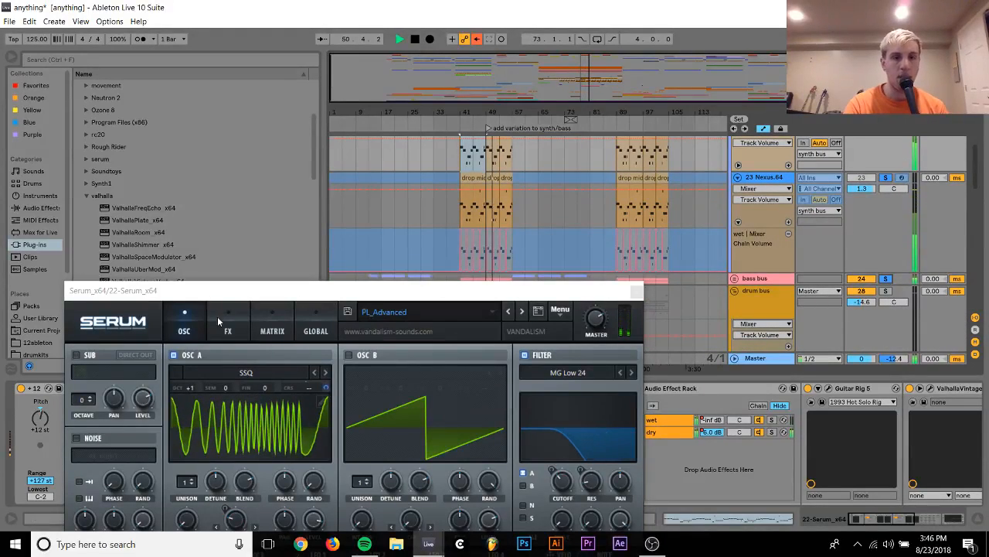
left_click(226, 326)
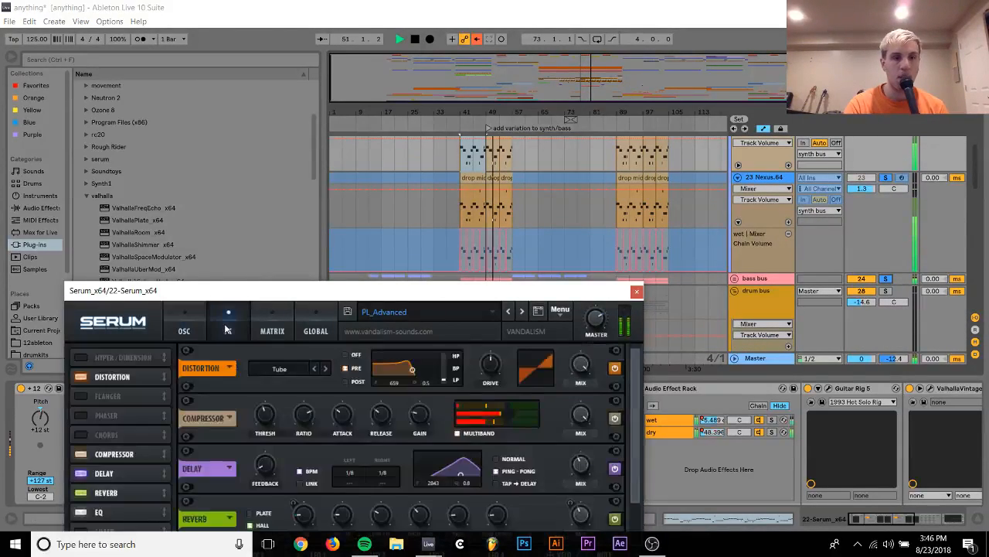
left_click(82, 475)
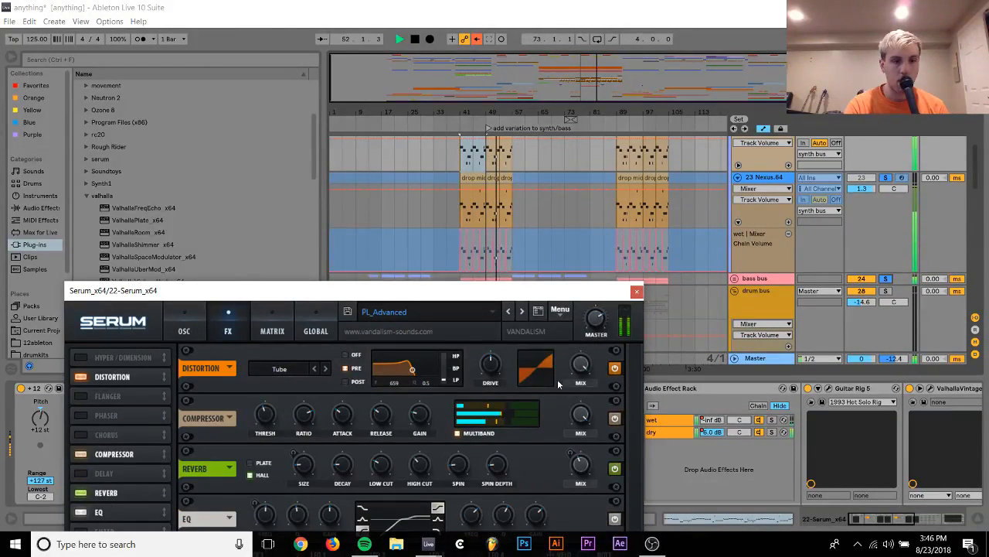
left_click(80, 494)
scroll(892, 193, "up", 3)
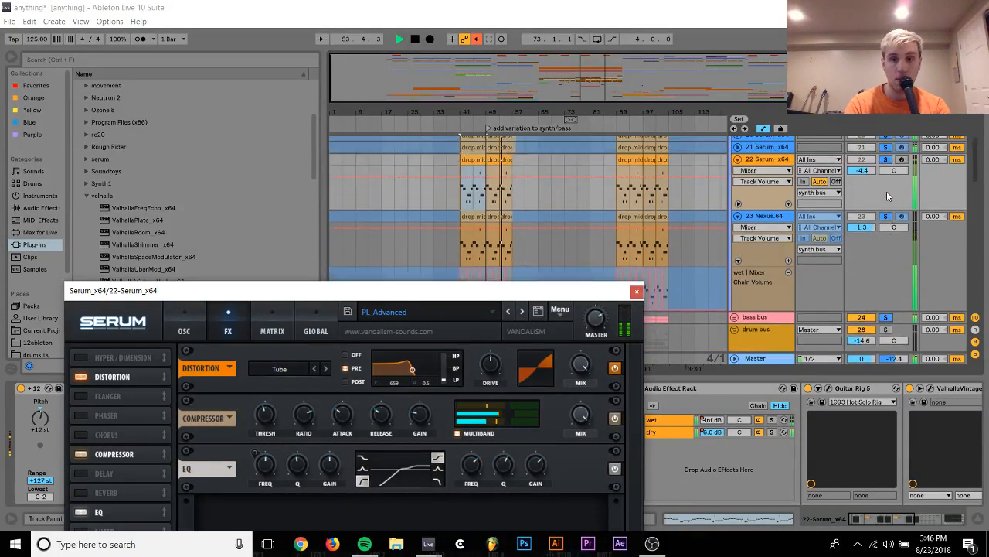
Clear the solos, re-enable the overridden automation and close track 22's Serum window
left_click(889, 211)
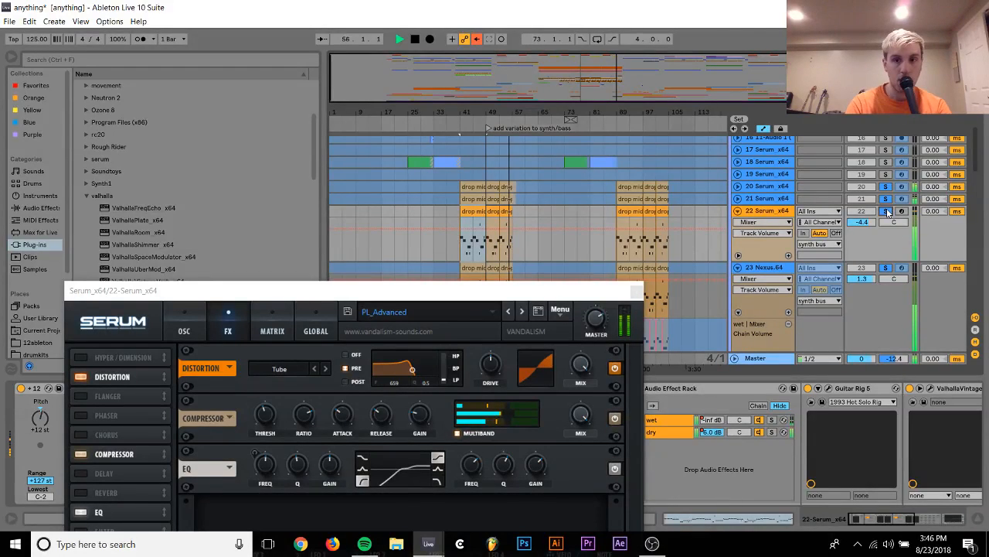
left_click(888, 211)
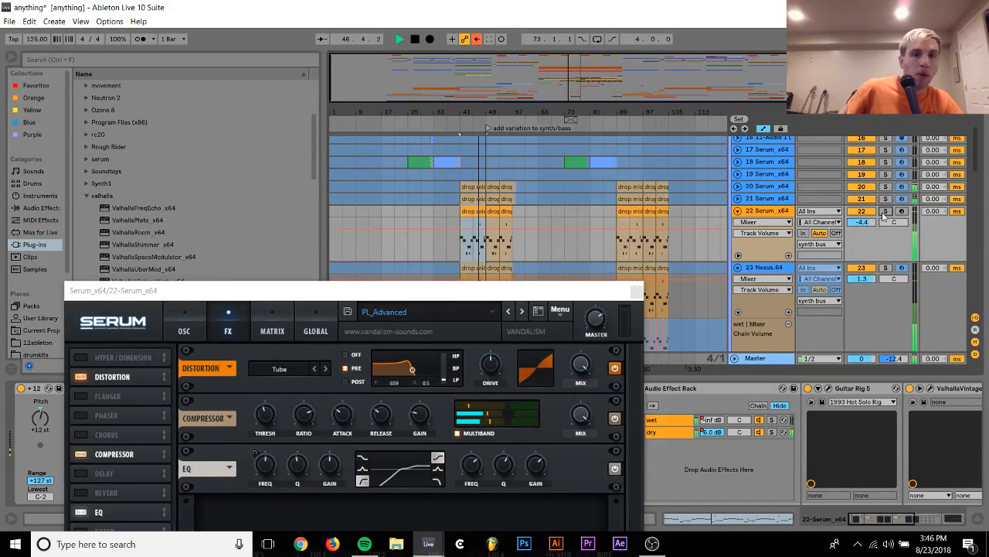
left_click(477, 39)
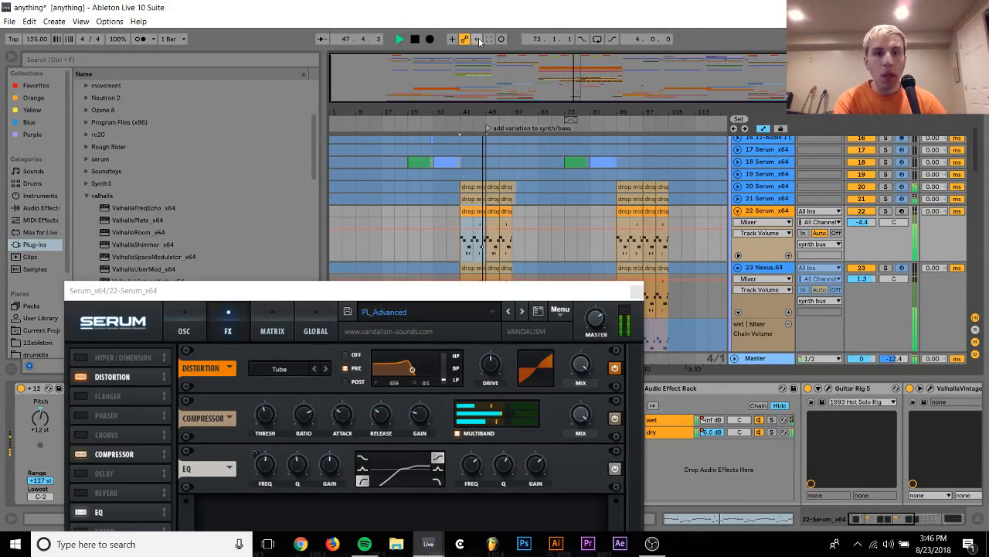
left_click(636, 289)
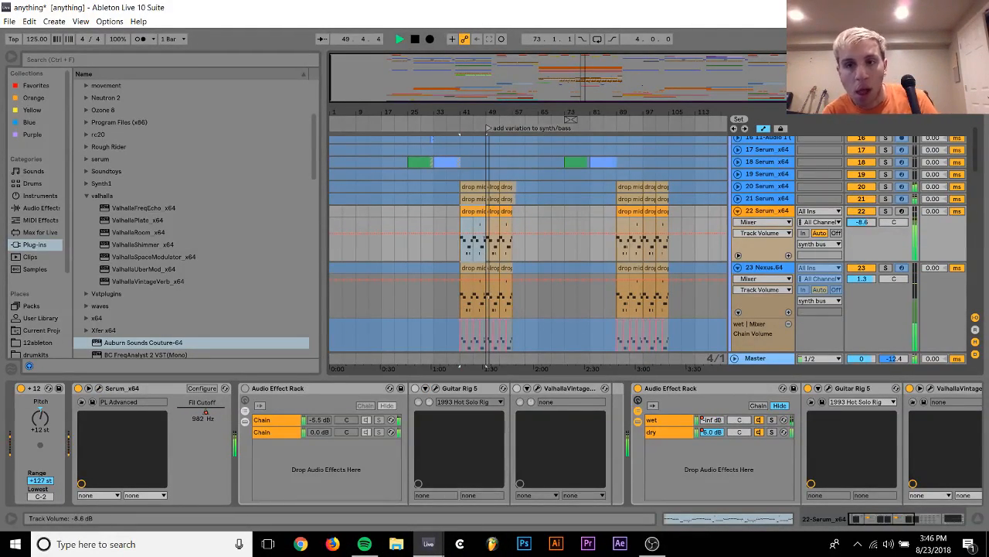
Delete the Fil Cutoff automation of Serum on track 22
right_click(207, 418)
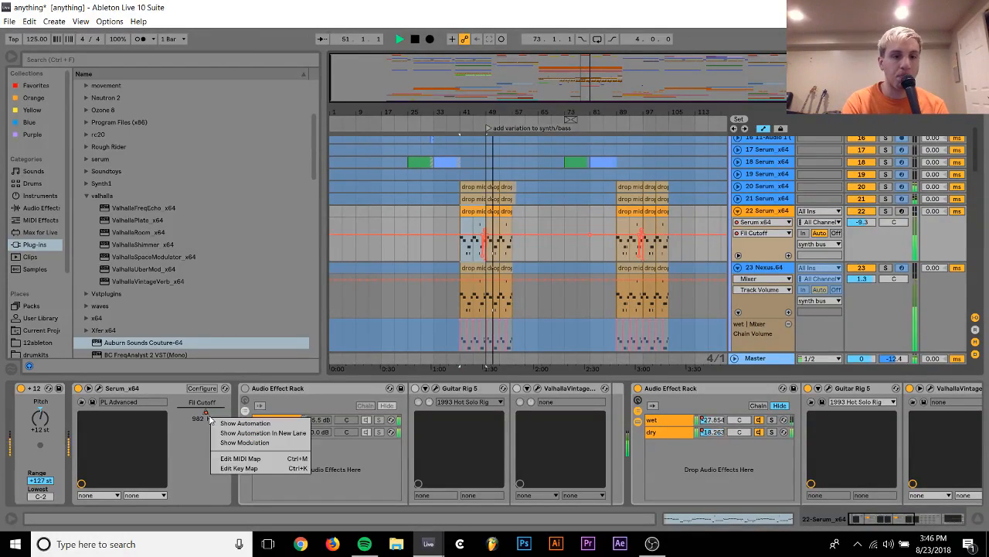
left_click(207, 418)
right_click(207, 417)
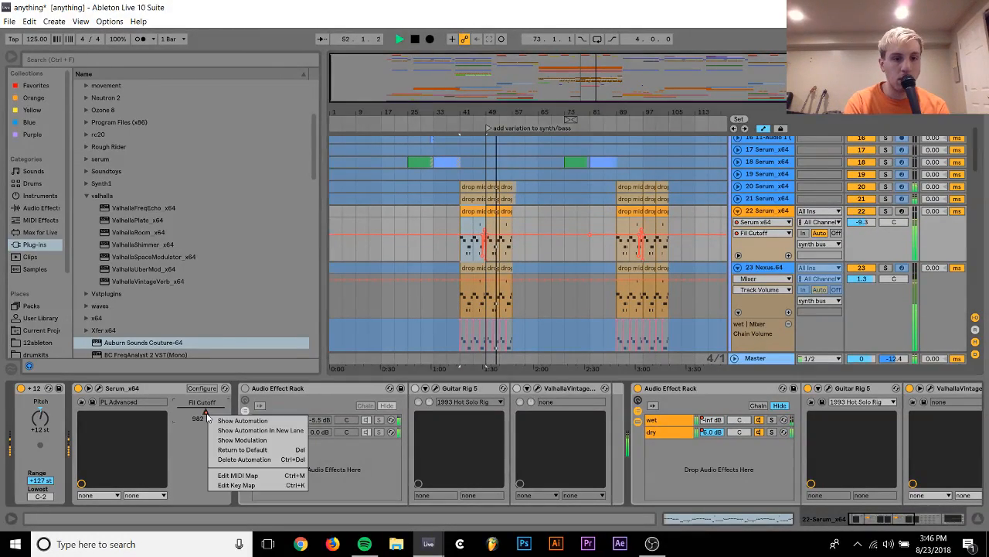
left_click(244, 459)
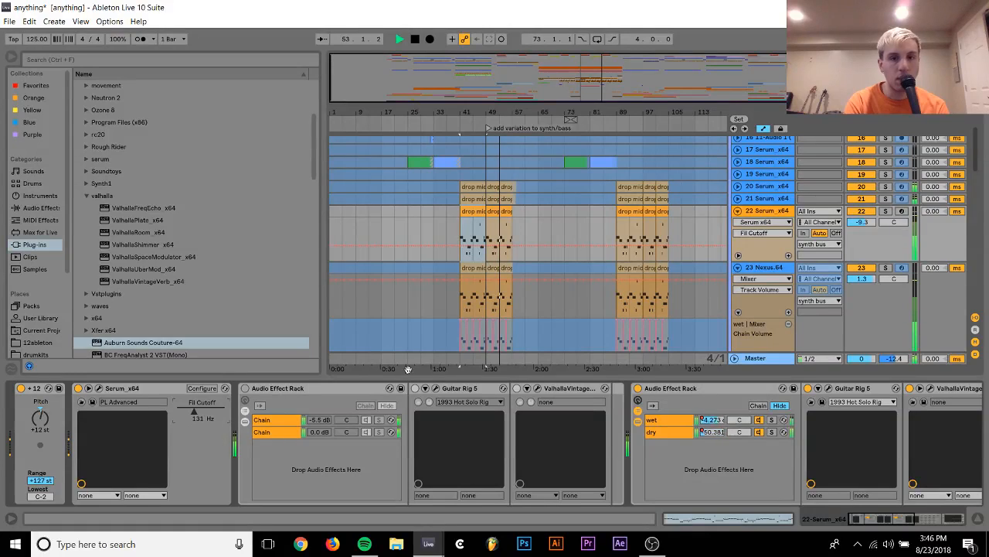
Check track 22 in solo, unsolo it and set its volume to -9.2 dB
left_click(886, 210)
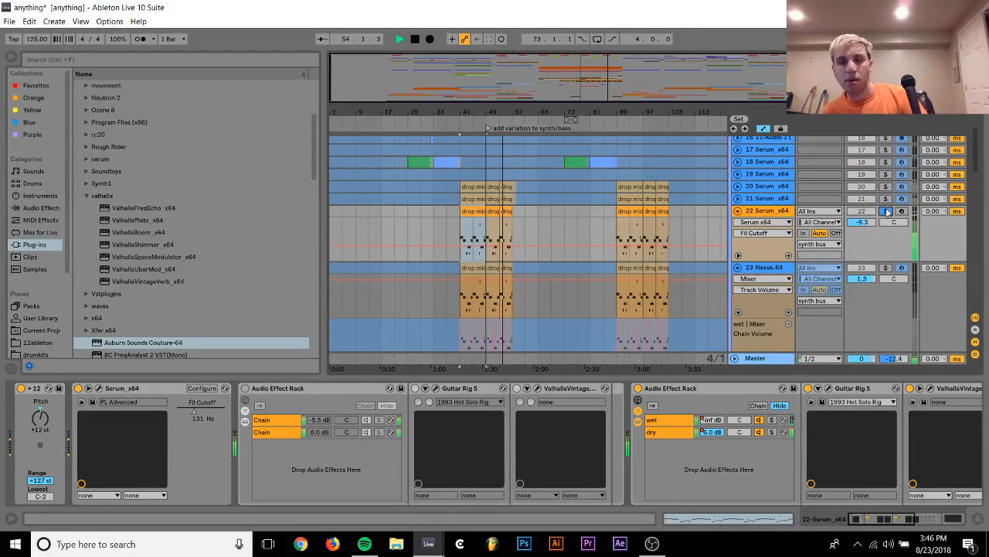
left_click(886, 211)
left_click(866, 224)
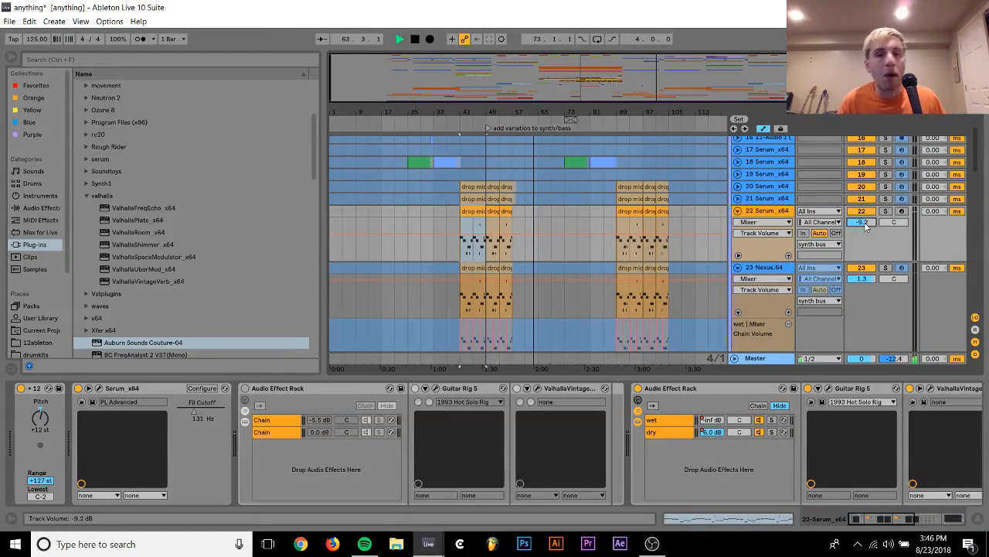
Examine the synth bus's device chain from its Audio Effect Rack through to the Compressor
scroll(864, 222, "up", 8)
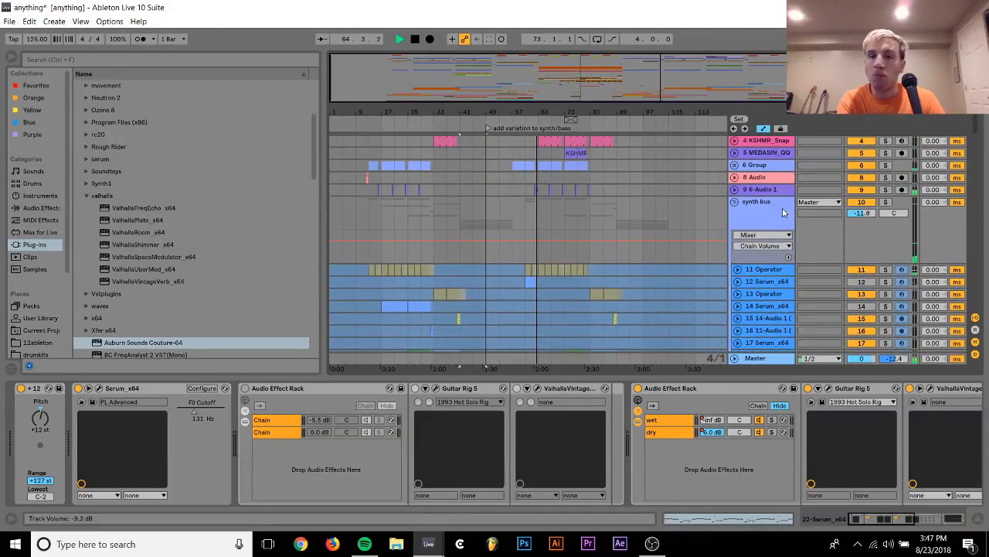
left_click(756, 205)
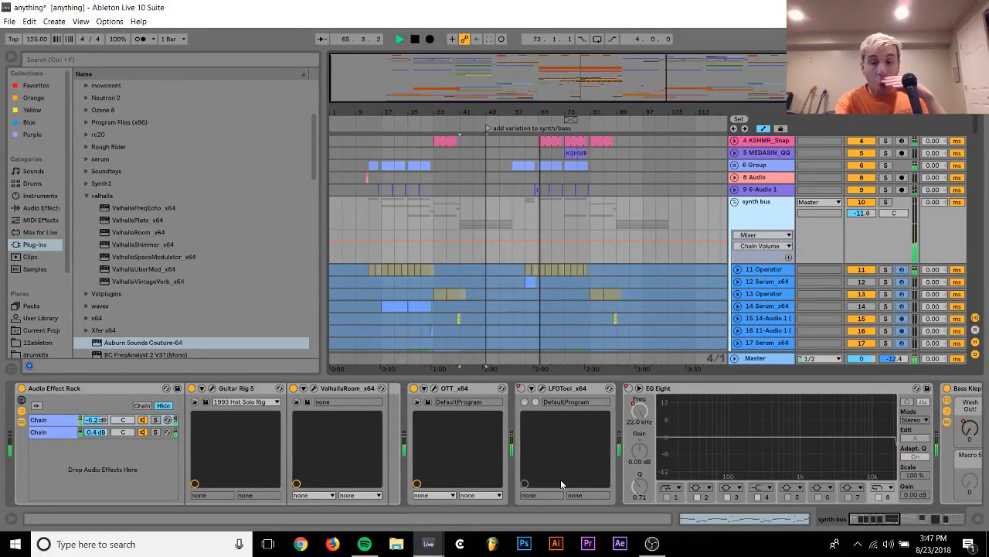
scroll(561, 479, "right", 5)
scroll(562, 483, "right", 8)
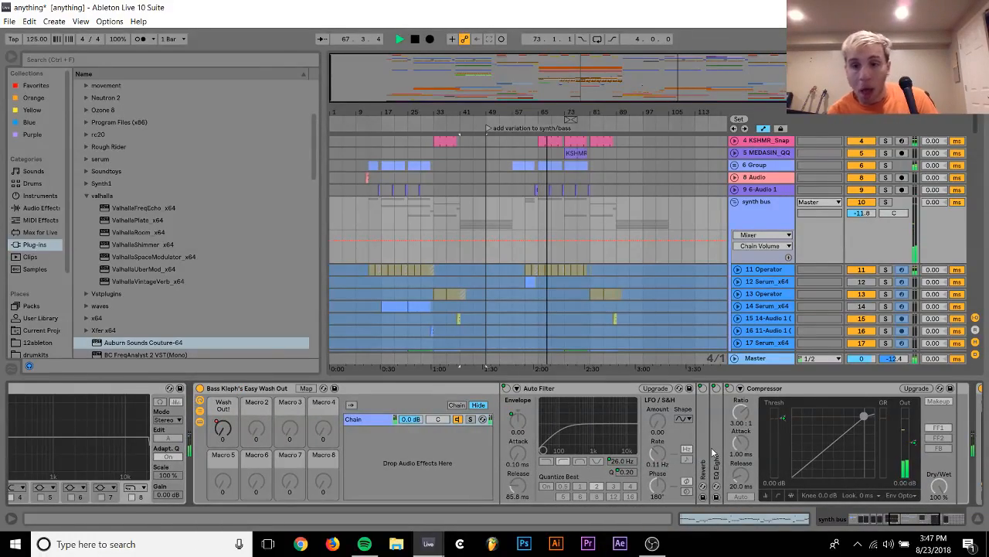
scroll(712, 448, "right", 3)
scroll(713, 450, "left", 10)
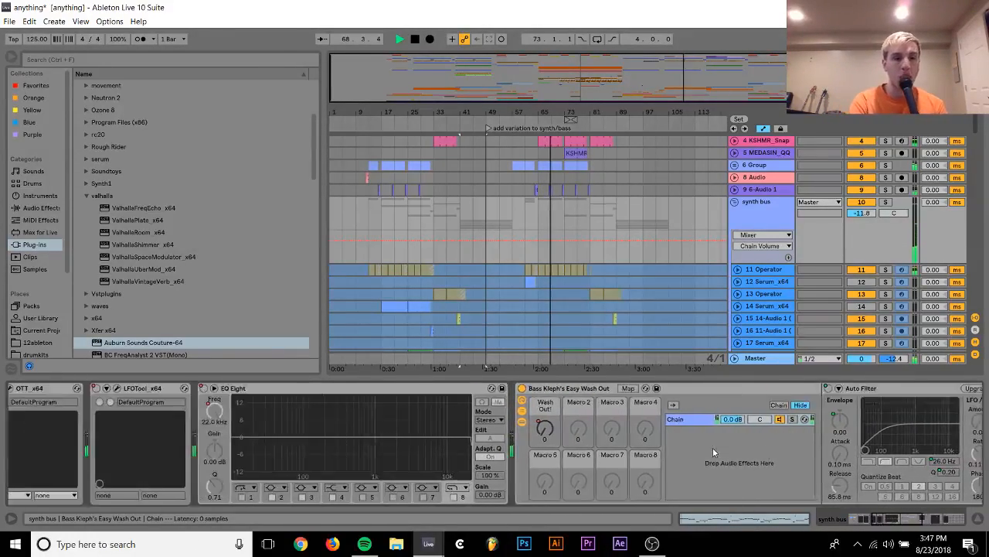
scroll(713, 447, "left", 2)
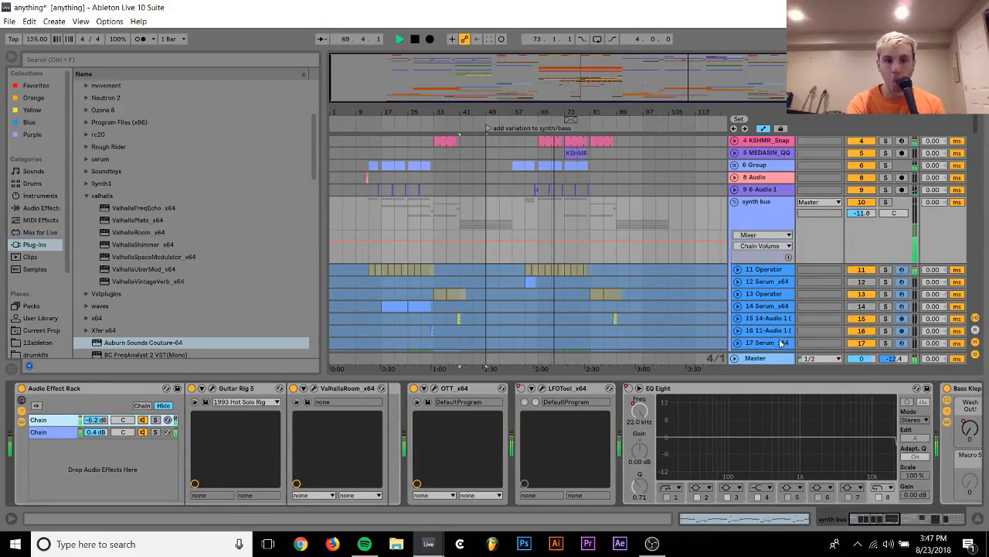
Unfreeze the 21 Serum_x64 drop track and open the effects page of its Serum
left_click(765, 319)
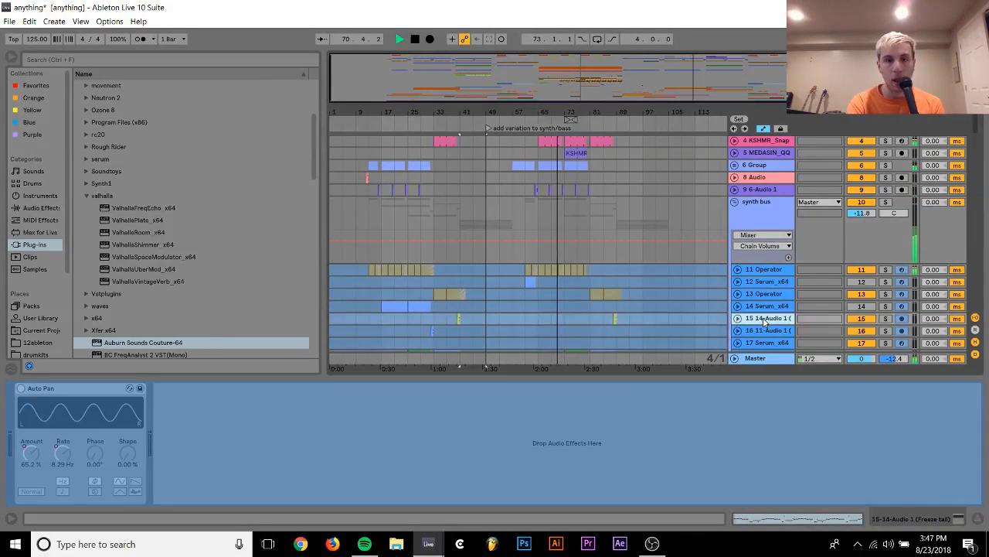
scroll(765, 309, "down", 5)
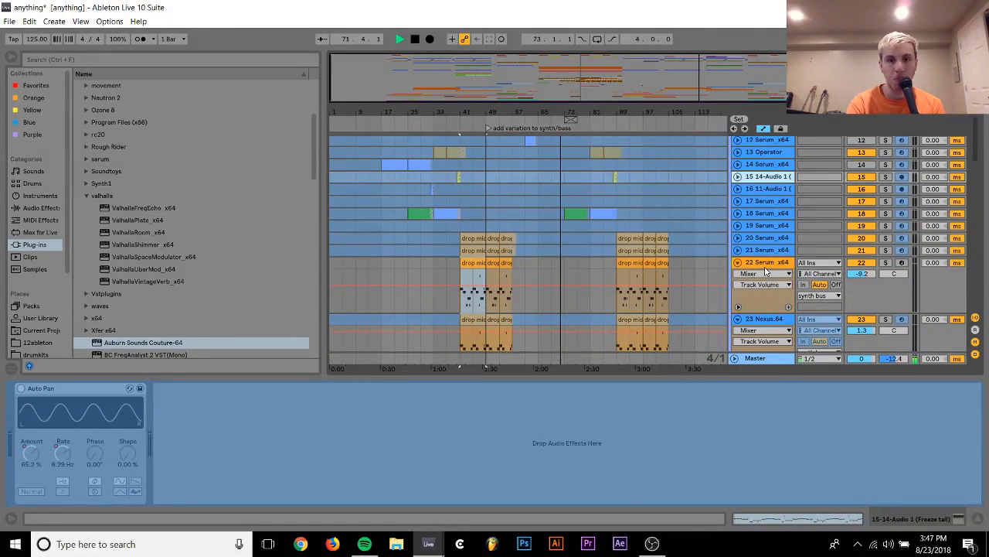
left_click(765, 263)
right_click(767, 251)
left_click(797, 331)
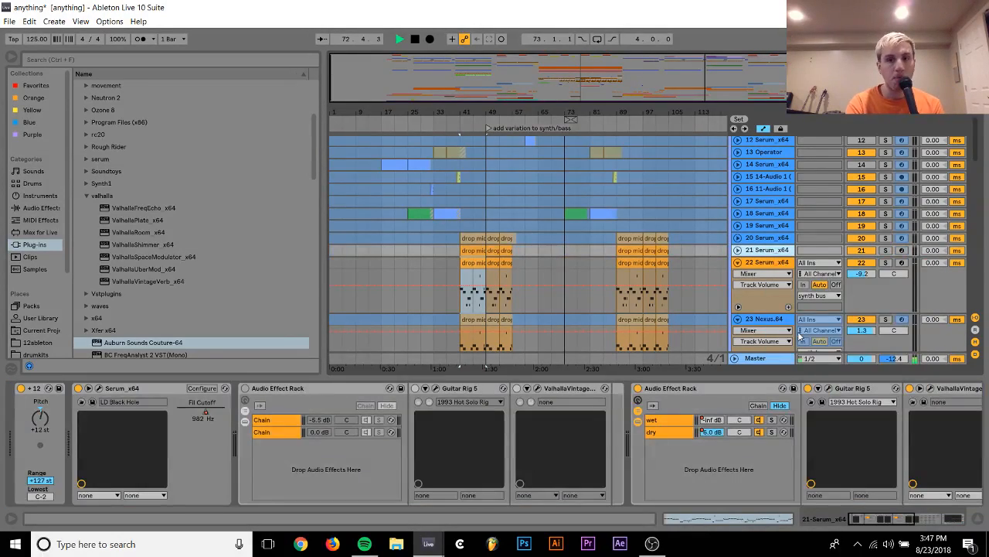
left_click(98, 389)
left_click(375, 81)
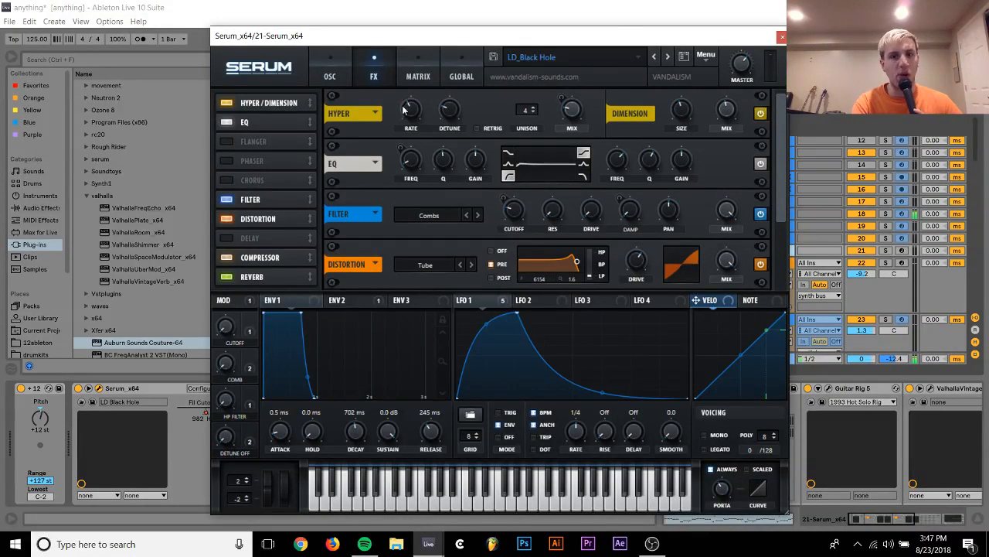
Close the Serum window, check track 22 in solo against the mix and set its volume to -5.6 dB
left_click(781, 38)
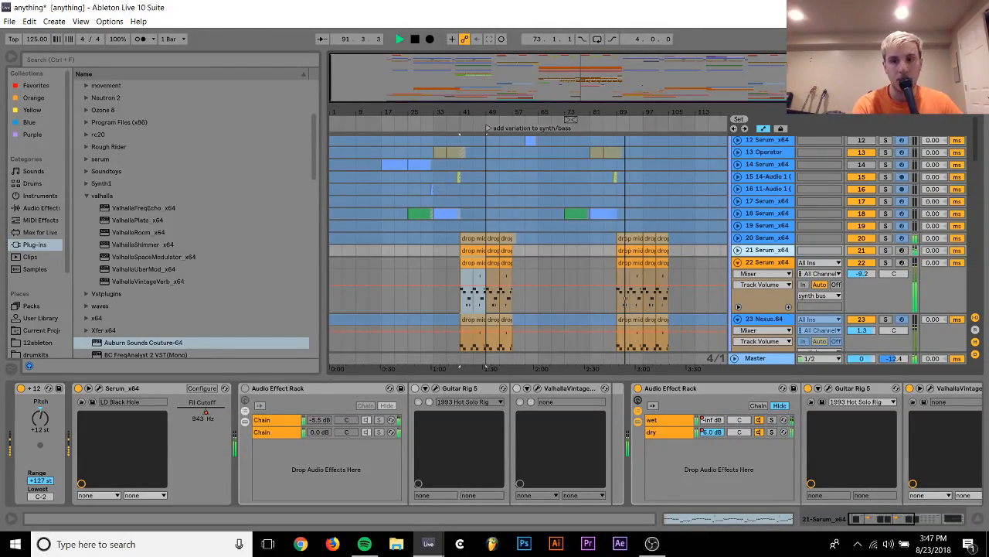
left_click(886, 264)
left_click(887, 263)
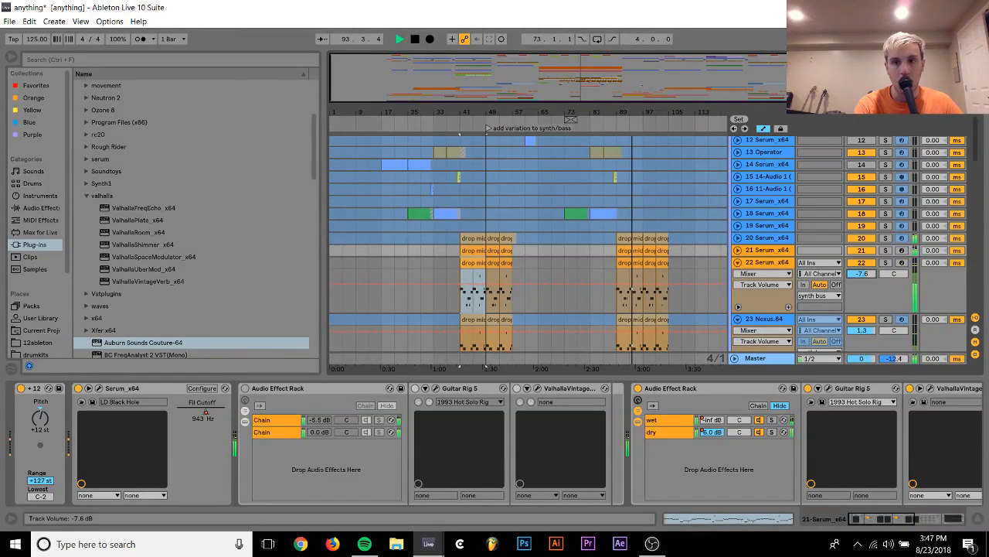
left_click_drag(862, 273, 867, 277)
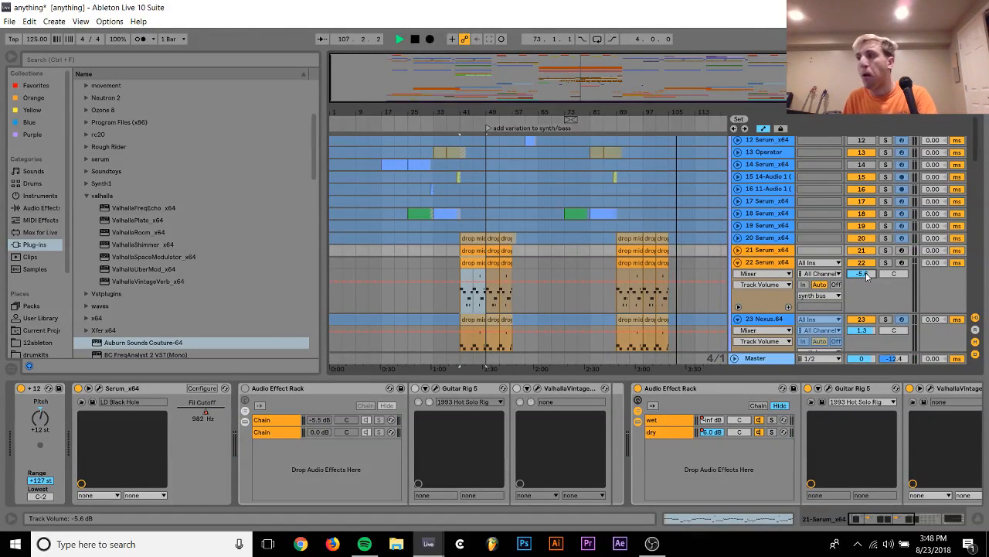
key("space")
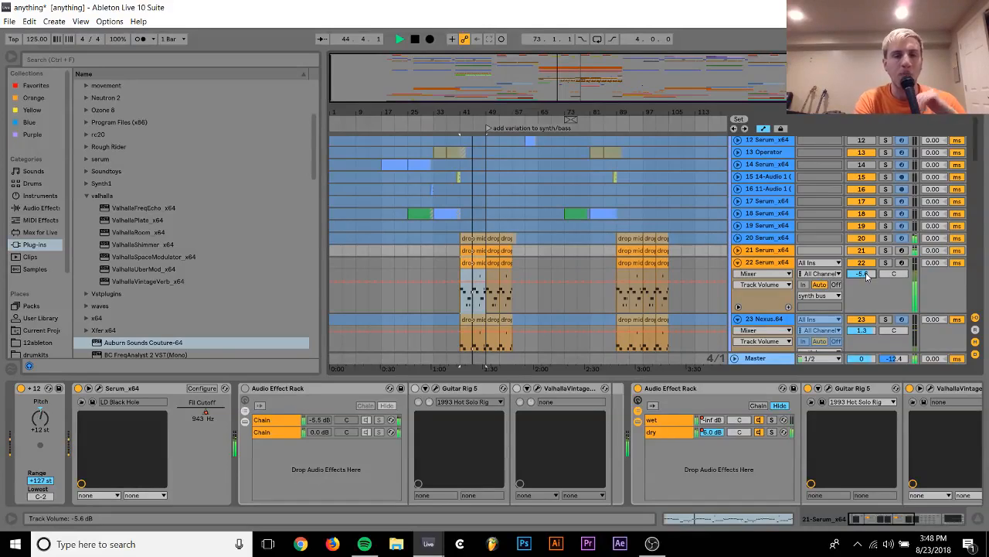
Expand the 20 Serum_x64 track inside the synth bus and set its volume to -9.3 dB
scroll(740, 265, "up", 3)
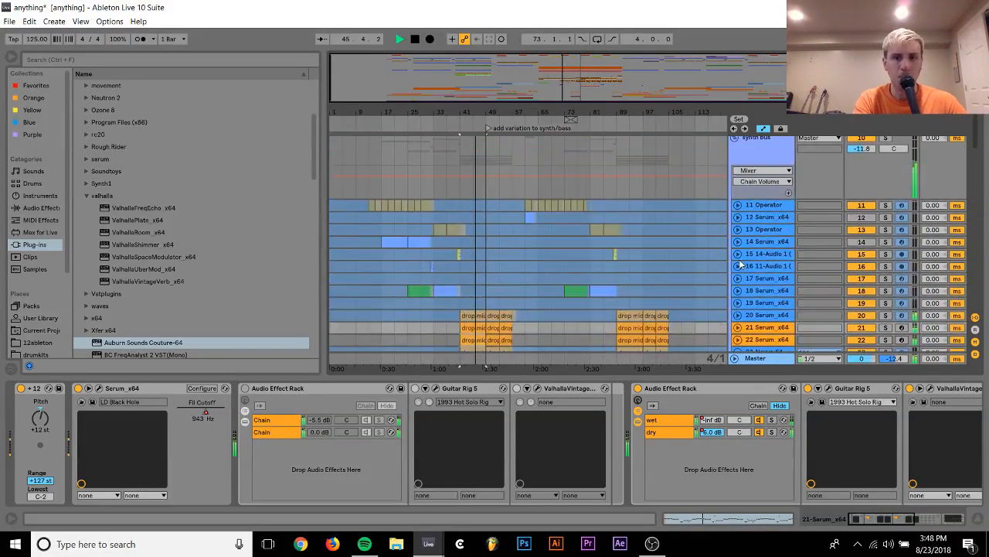
scroll(741, 264, "up", 2)
left_click(736, 203)
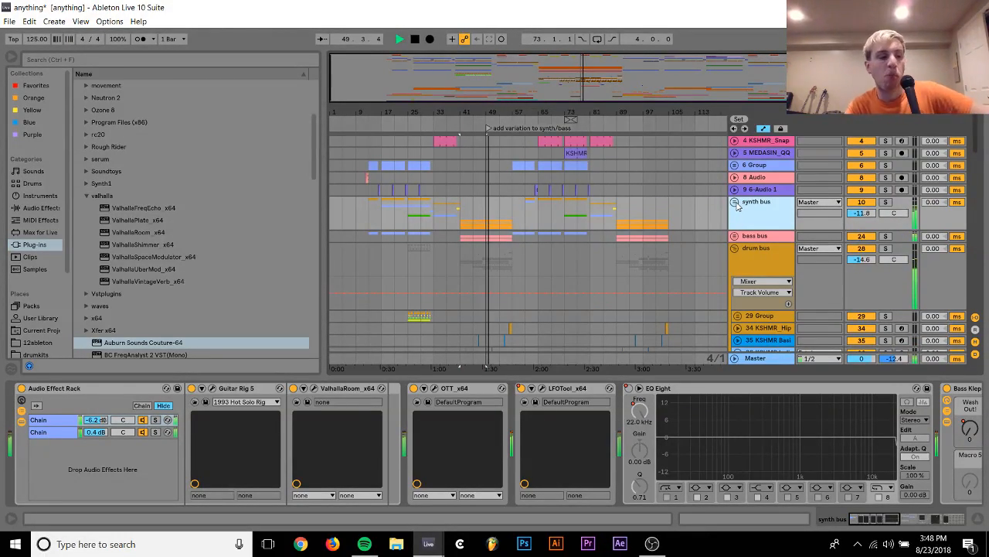
left_click(734, 202)
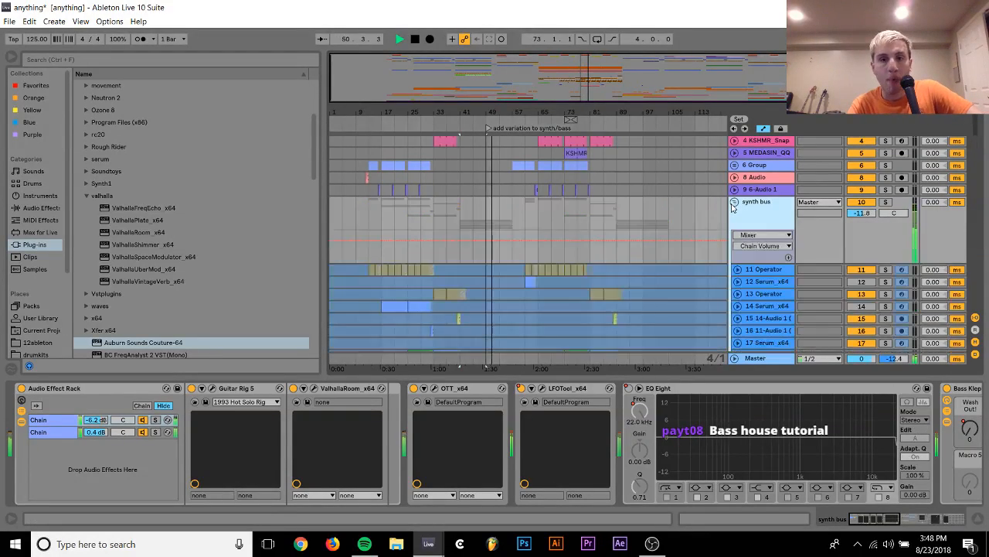
scroll(733, 208, "down", 4)
scroll(733, 207, "down", 2)
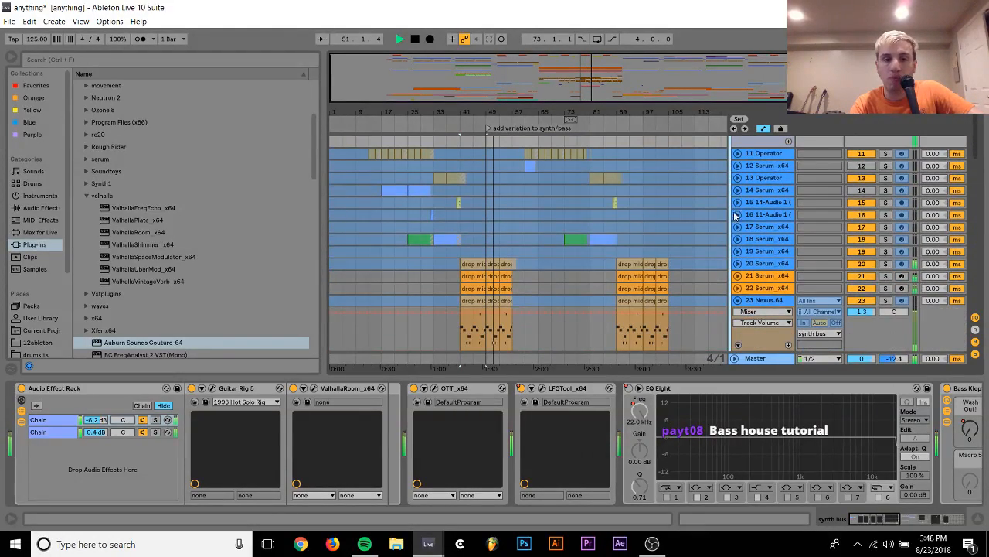
left_click(738, 263)
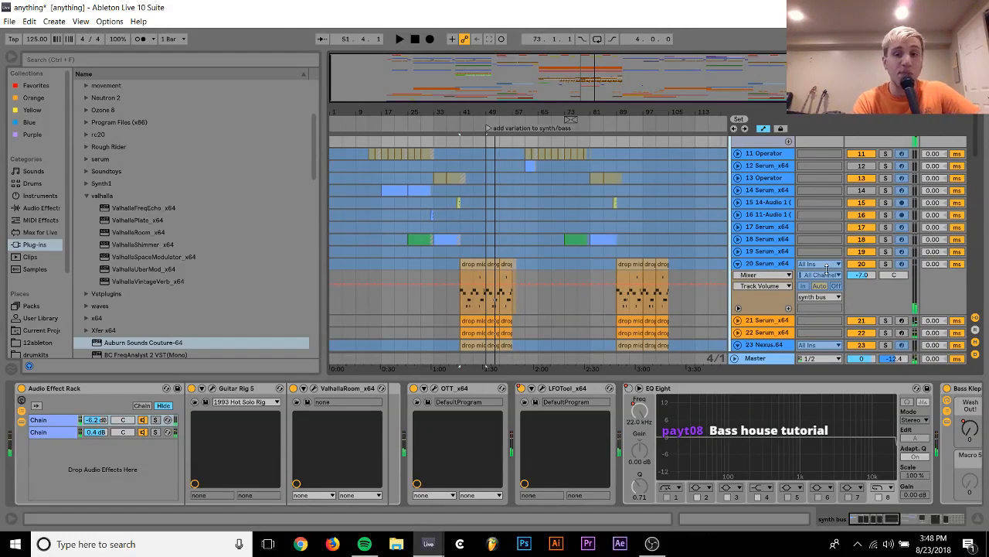
left_click_drag(853, 276, 853, 278)
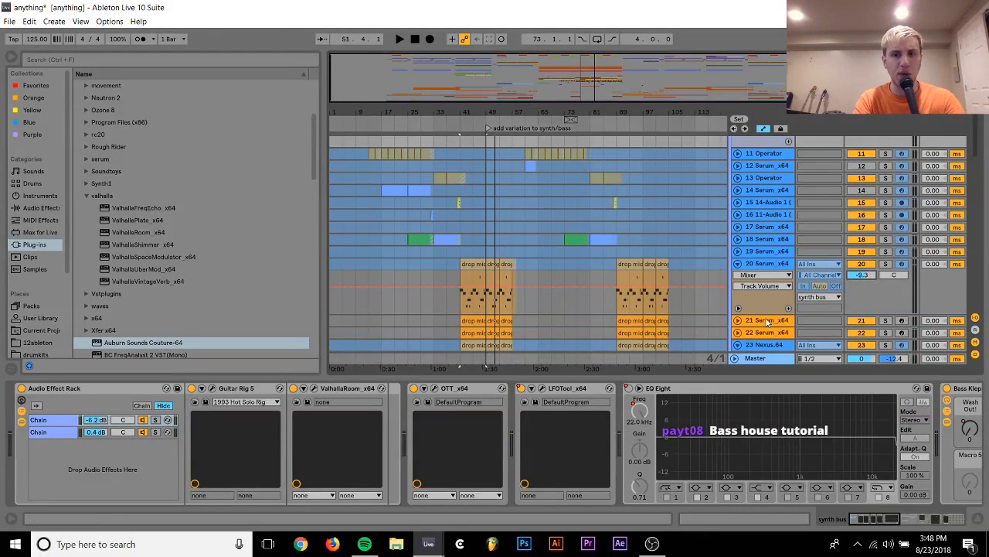
Freeze the 21 and 22 Serum_x64 tracks together and switch to OBS while they render
left_click(768, 321)
left_click(769, 333, "shift")
right_click(769, 333)
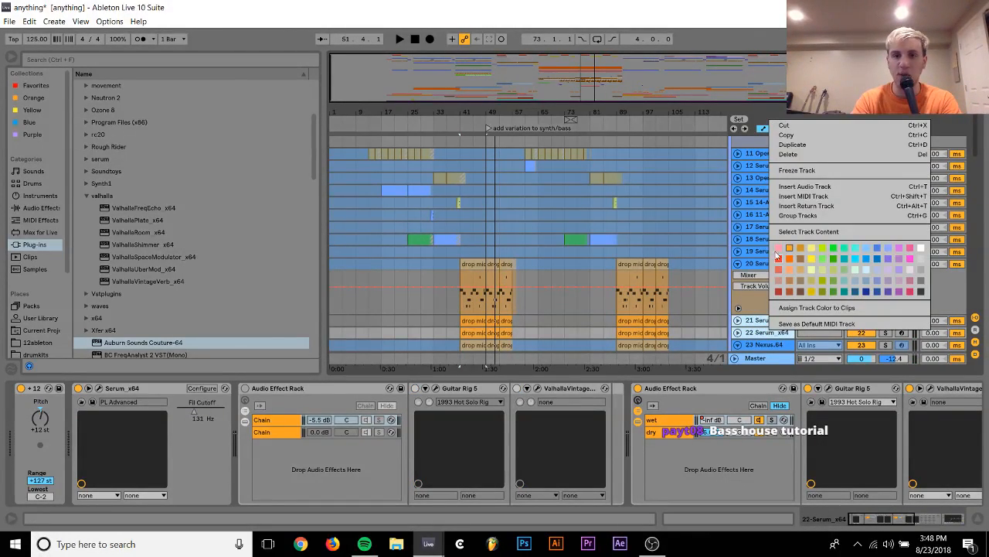
left_click(802, 171)
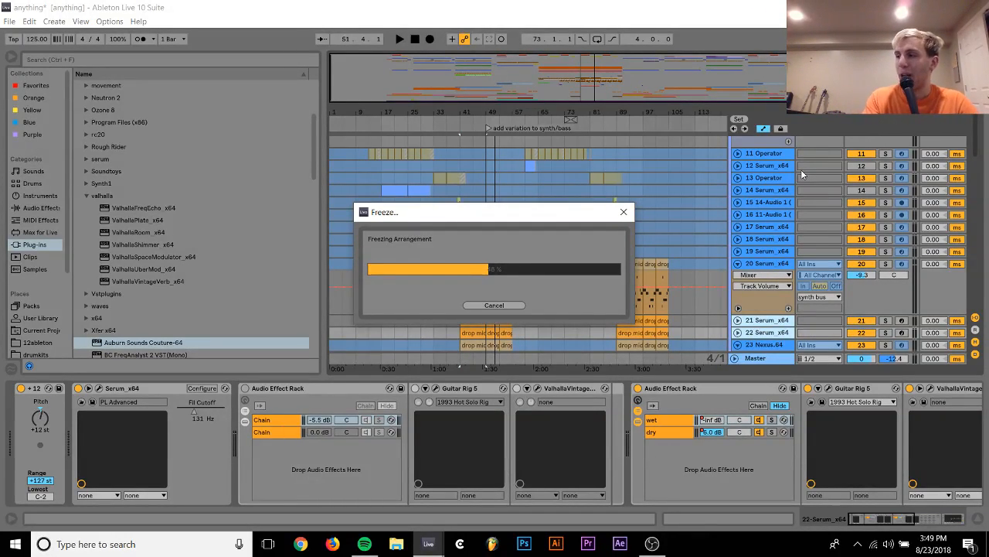
left_click(652, 544)
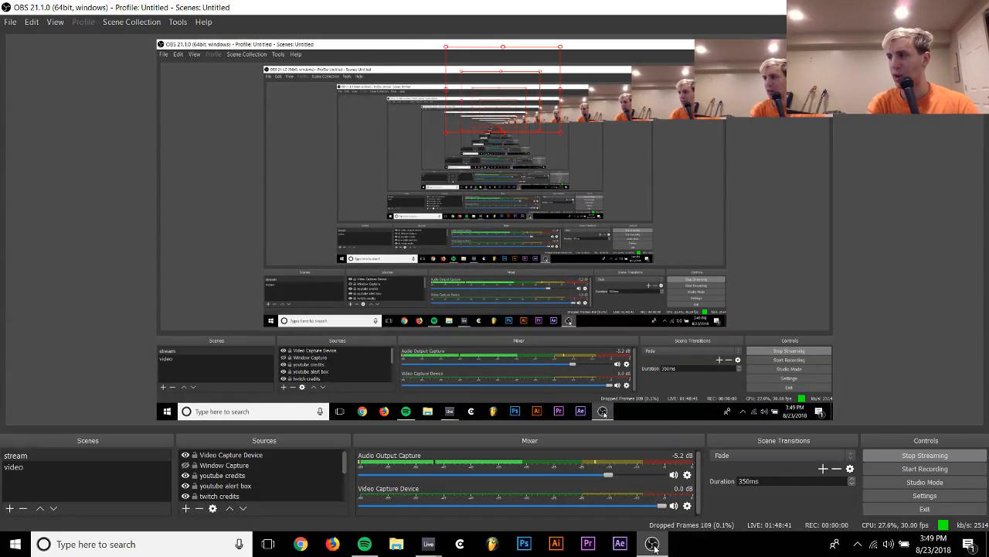